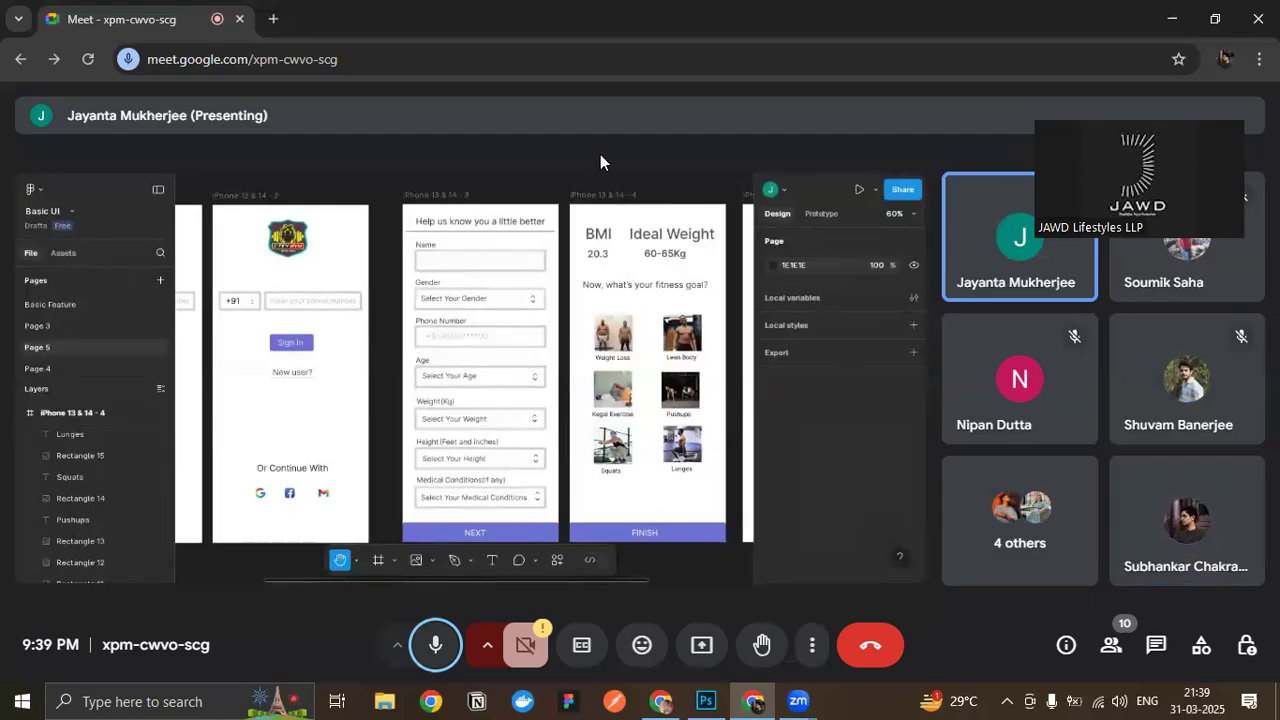
pyautogui.click(706, 701)
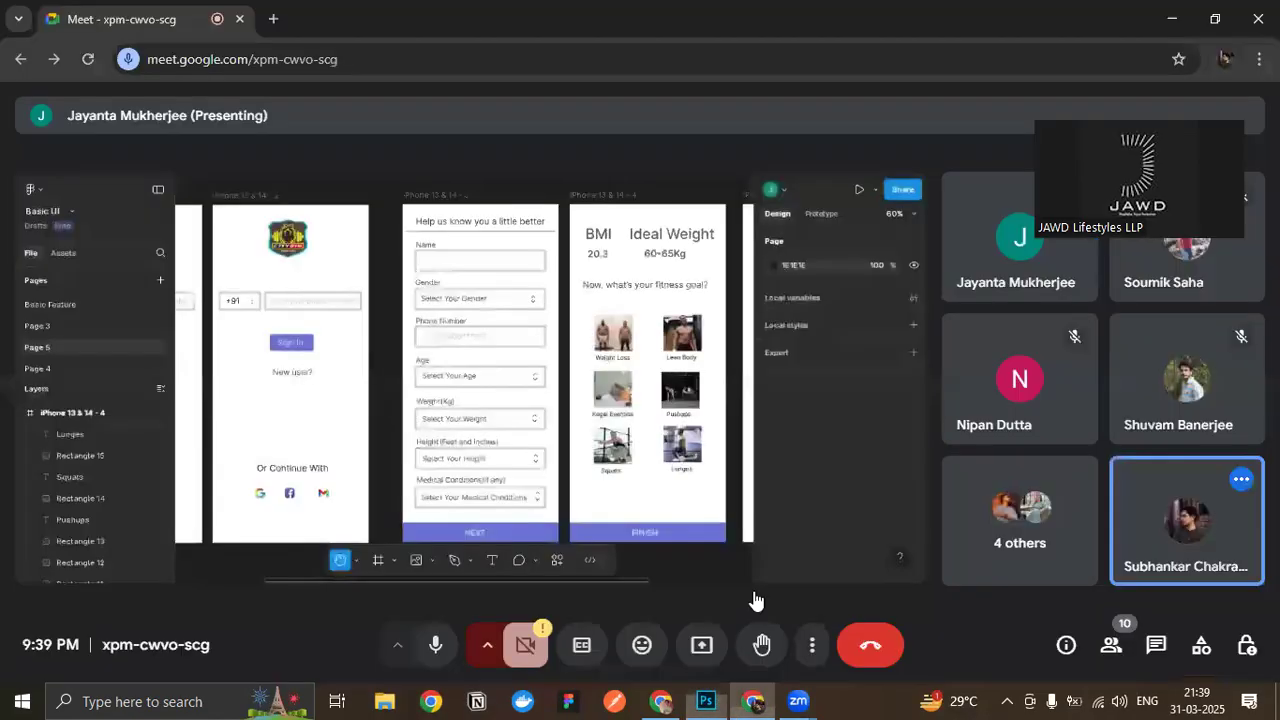
pyautogui.click(753, 701)
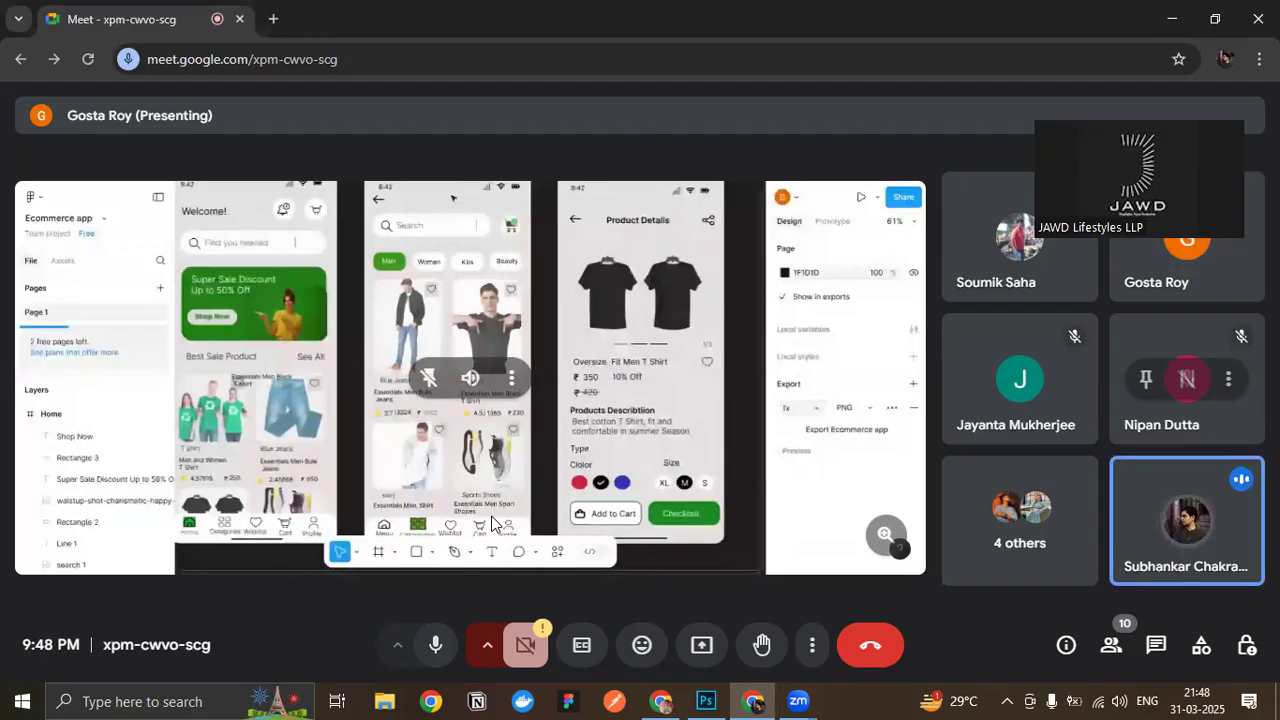
# - Switch to WhatsApp Web, find the student's chat about the e-commerce design, and open the shared Figma Ecommerce app link
pyautogui.click(660, 700)
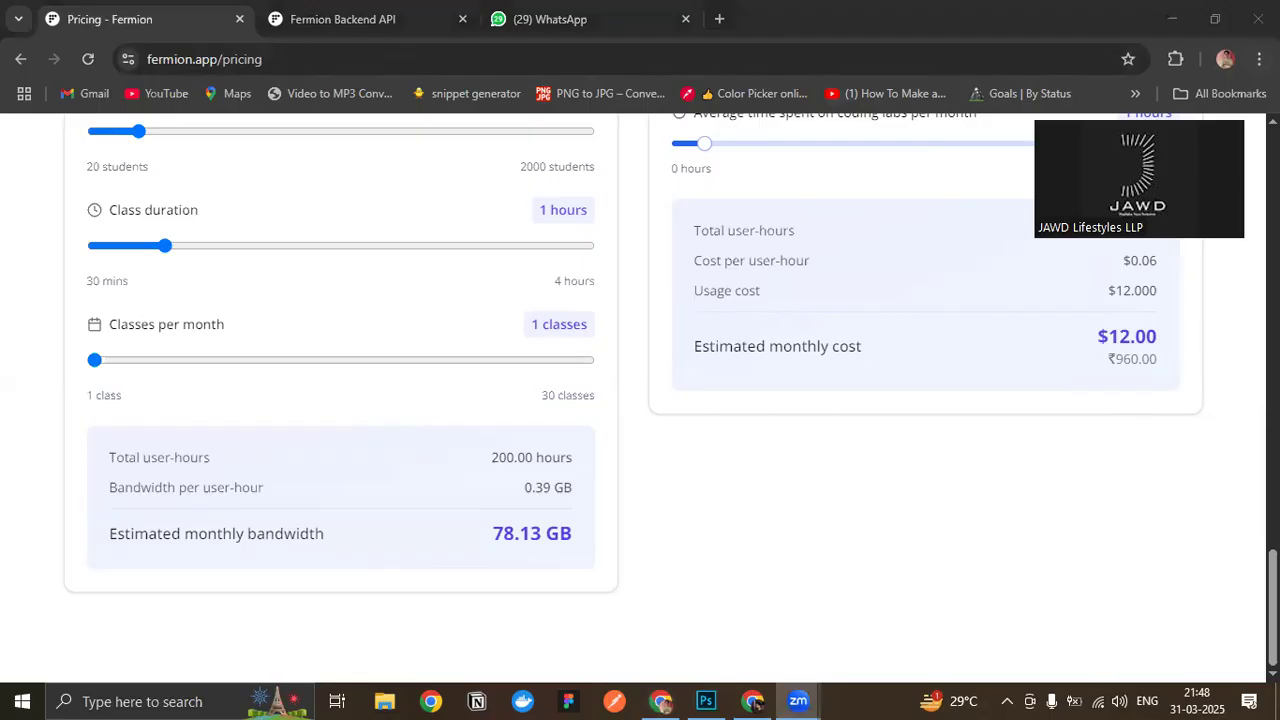
pyautogui.click(560, 19)
pyautogui.scroll(-5, 300, 470)
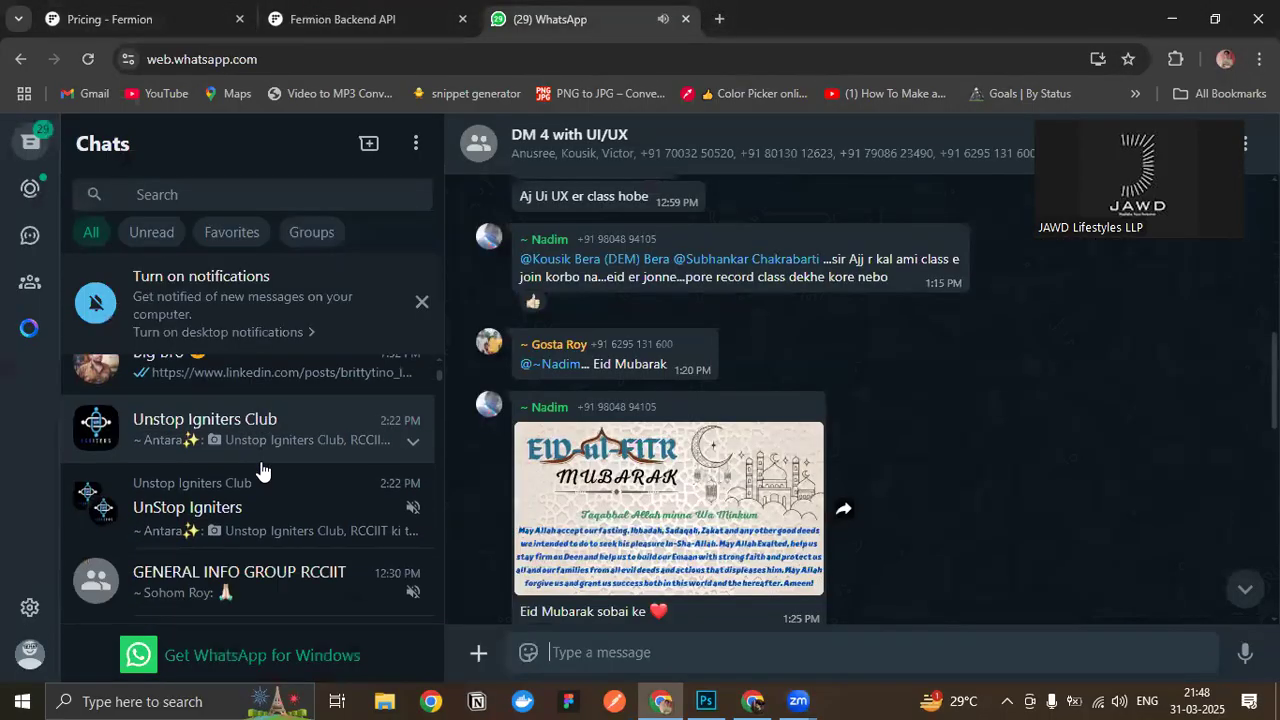
pyautogui.scroll(-10, 260, 470)
pyautogui.scroll(-10, 260, 470)
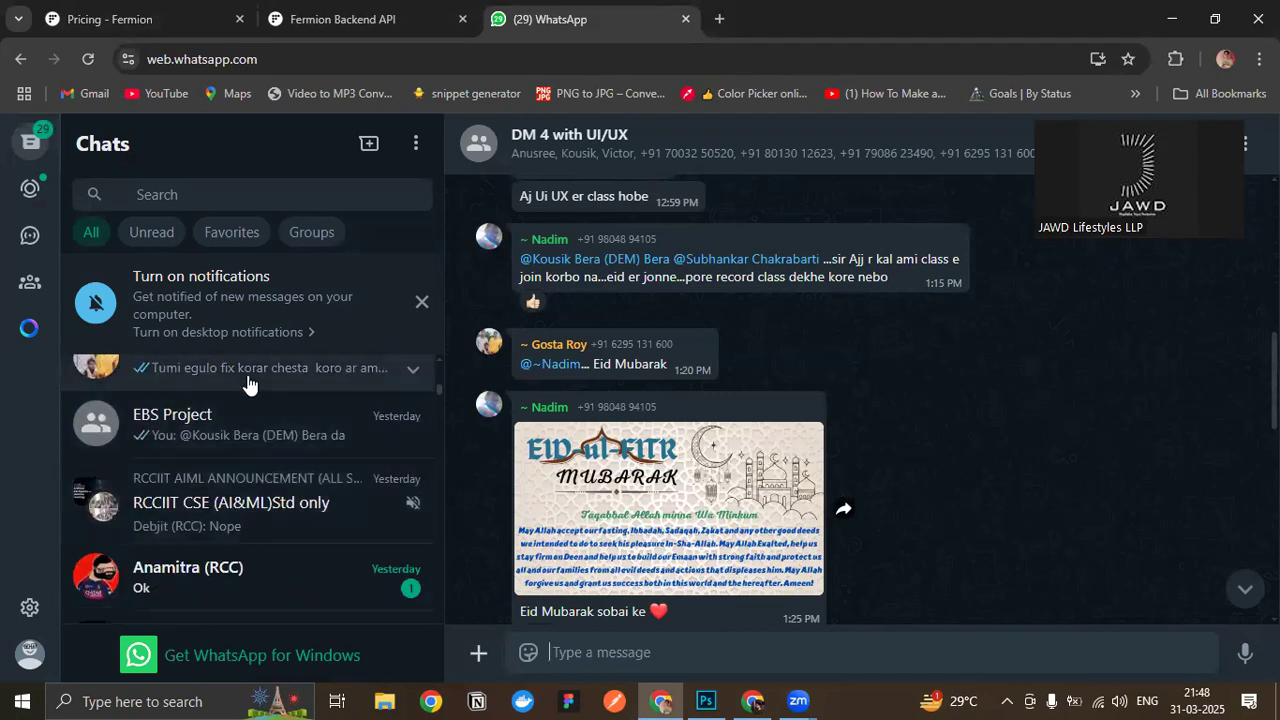
pyautogui.click(249, 385)
pyautogui.scroll(10, 660, 475)
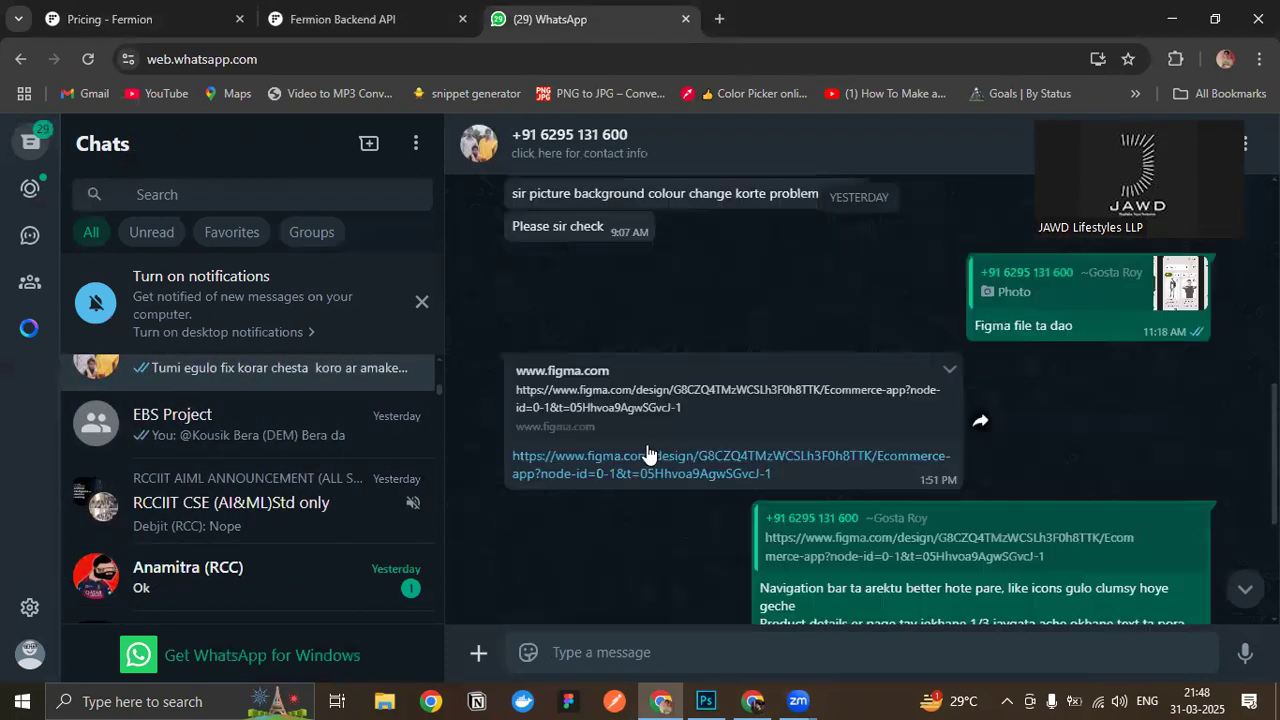
pyautogui.click(647, 456)
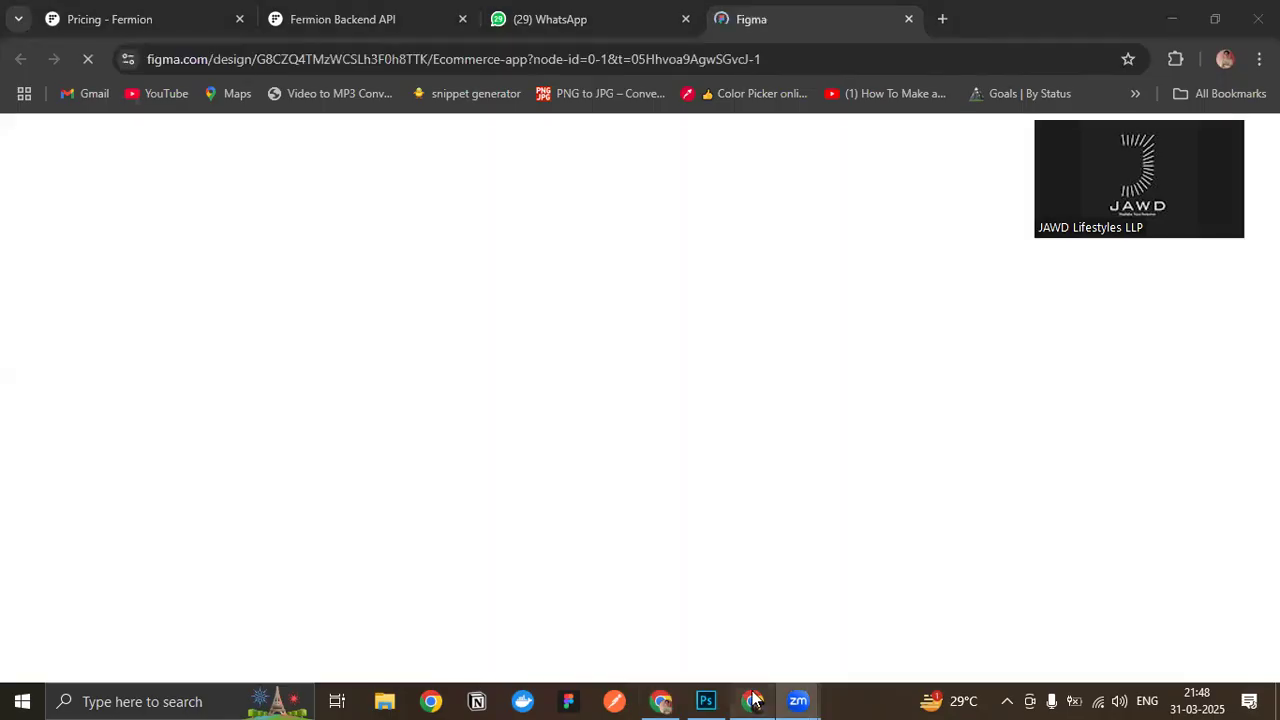
# - Switch to the Google Meet call, take over as main presenter and share the entire screen
pyautogui.click(753, 701)
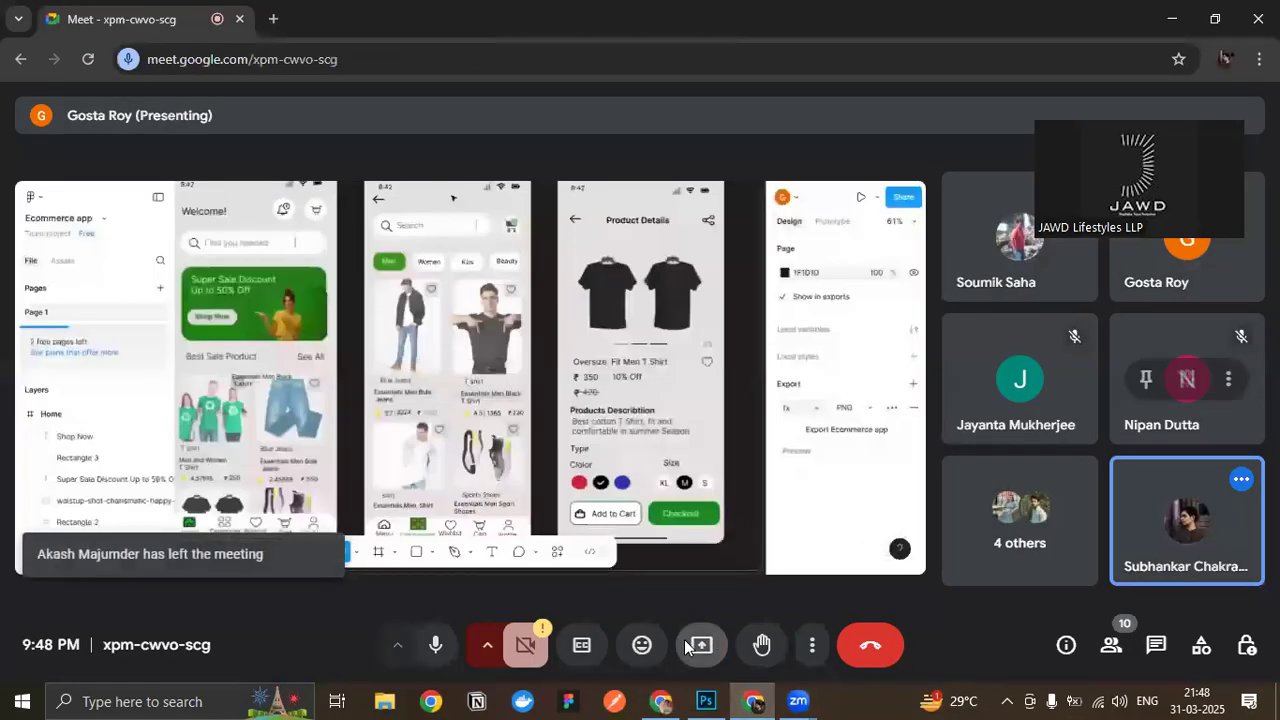
pyautogui.click(688, 646)
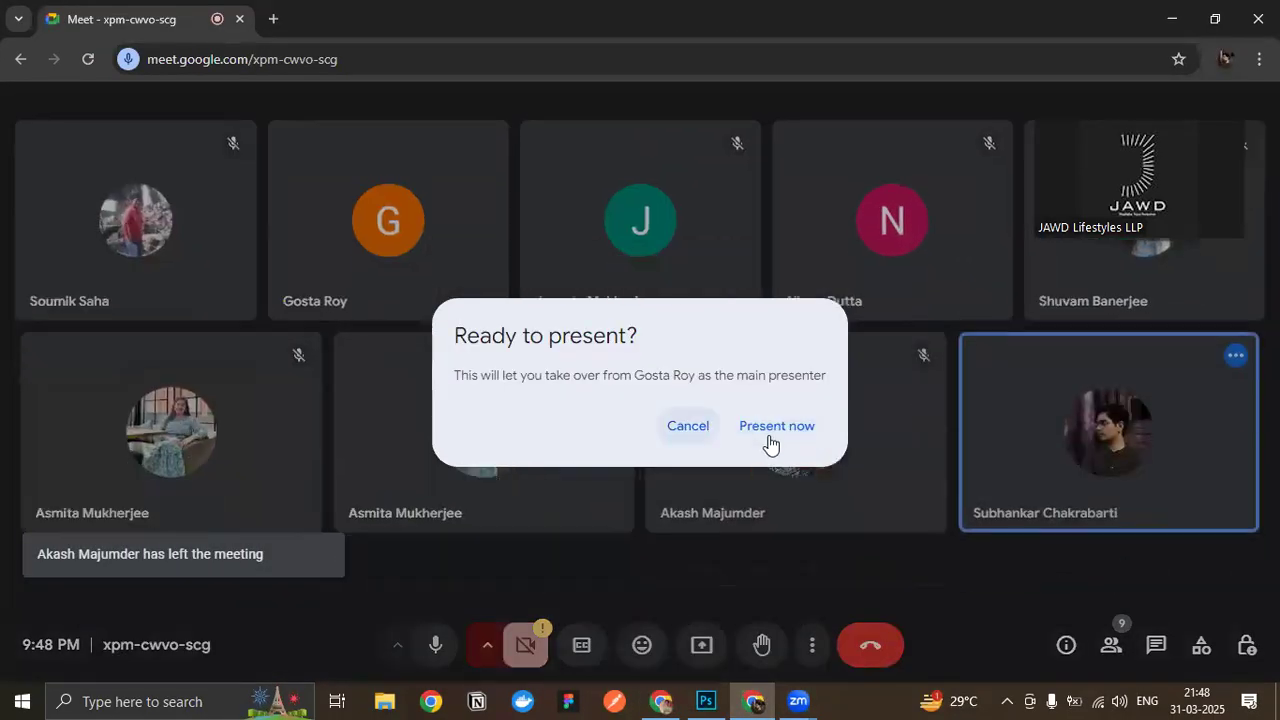
pyautogui.click(688, 426)
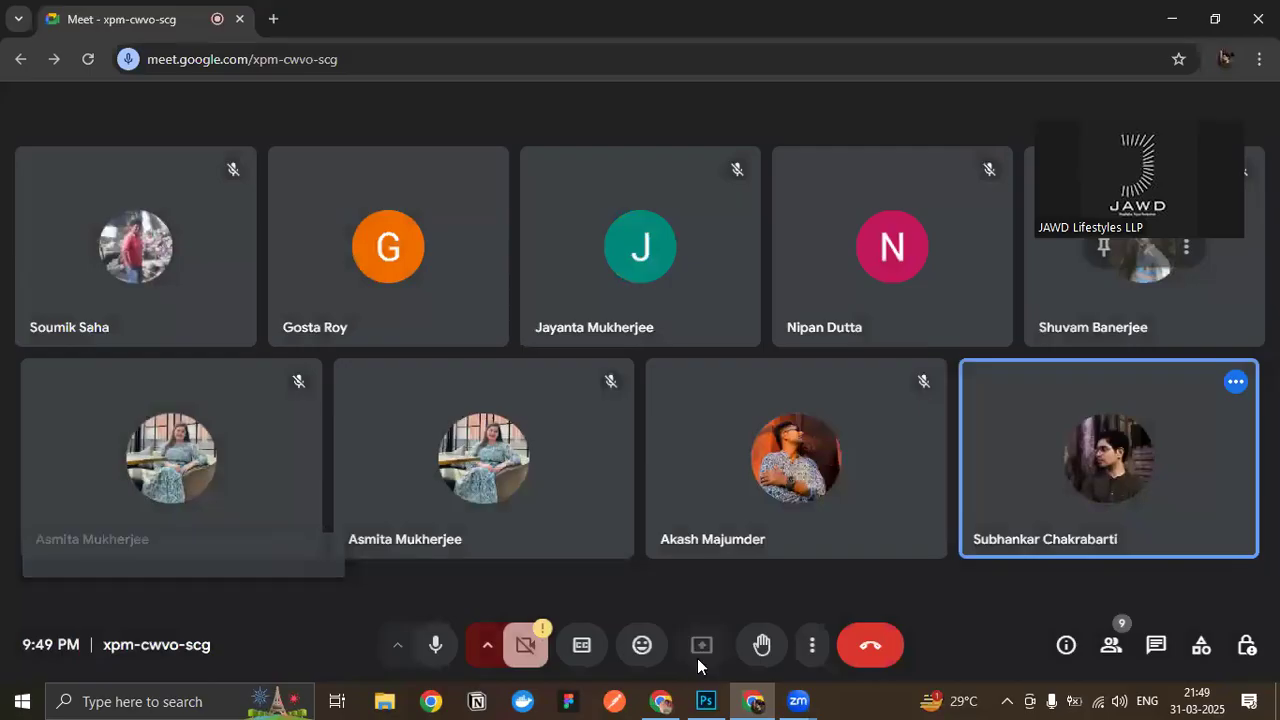
pyautogui.click(697, 658)
pyautogui.click(780, 167)
pyautogui.click(540, 281)
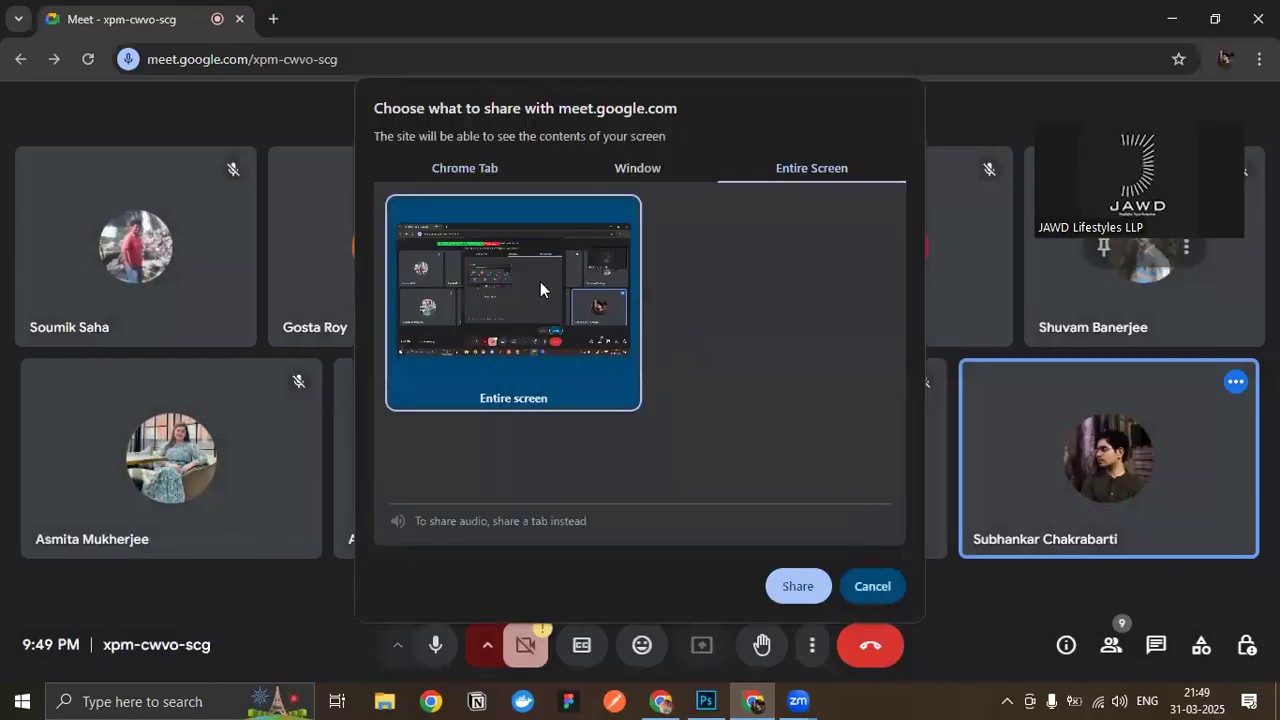
pyautogui.click(797, 586)
# - Switch to the Ecommerce app file in Figma and examine the Home, Cetagories and Black T Shirt screens
pyautogui.moveTo(660, 700)
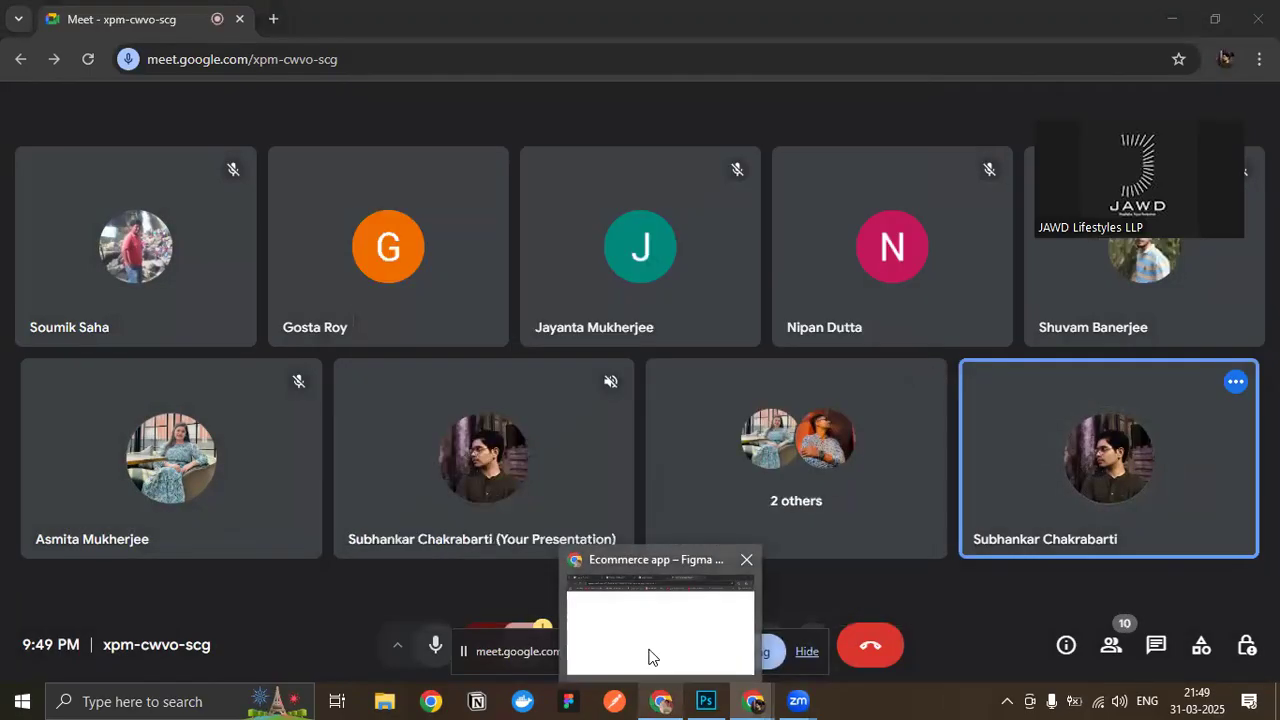
pyautogui.click(648, 657)
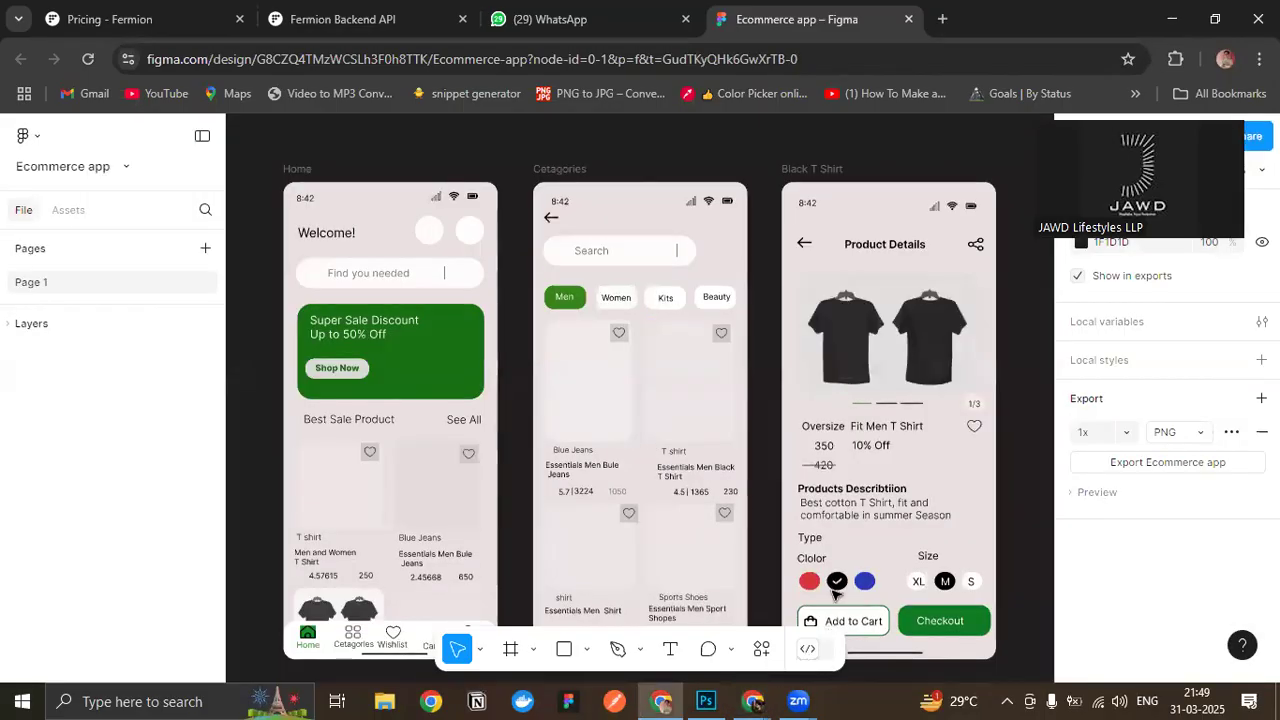
pyautogui.scroll(-2, 1035, 379)
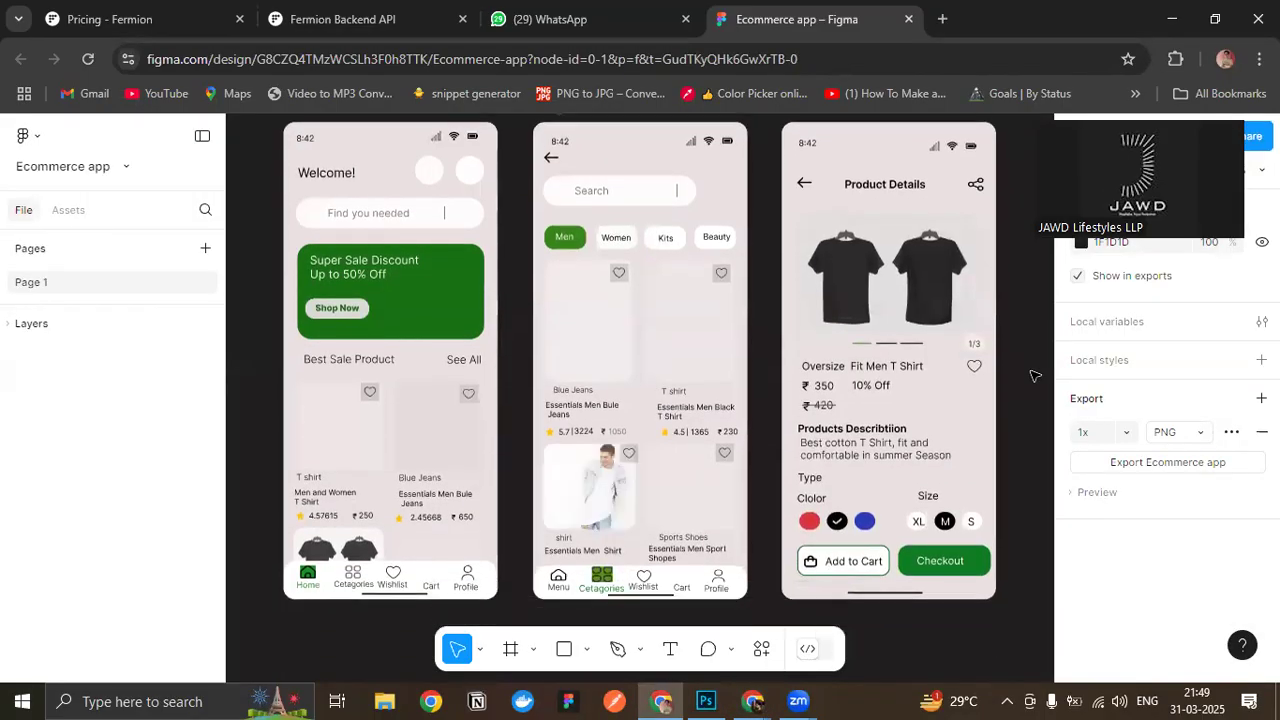
pyautogui.scroll(1, 1035, 375)
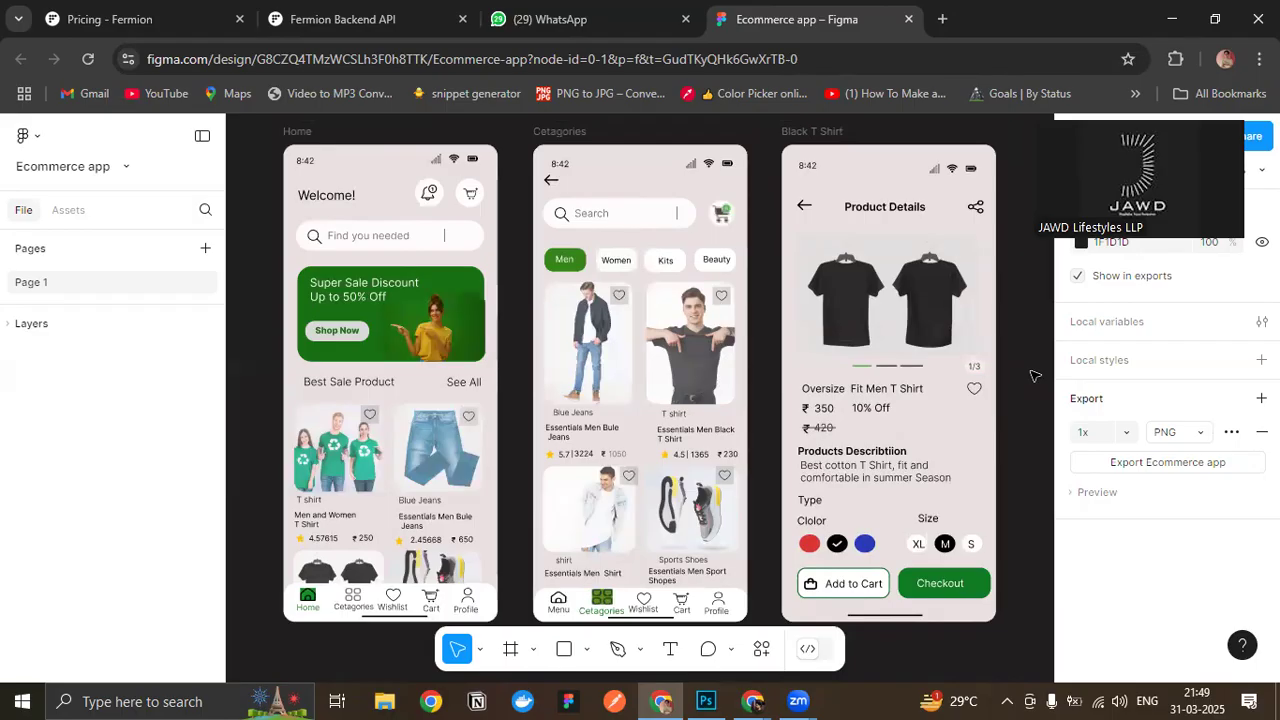
pyautogui.scroll(3, 637, 375)
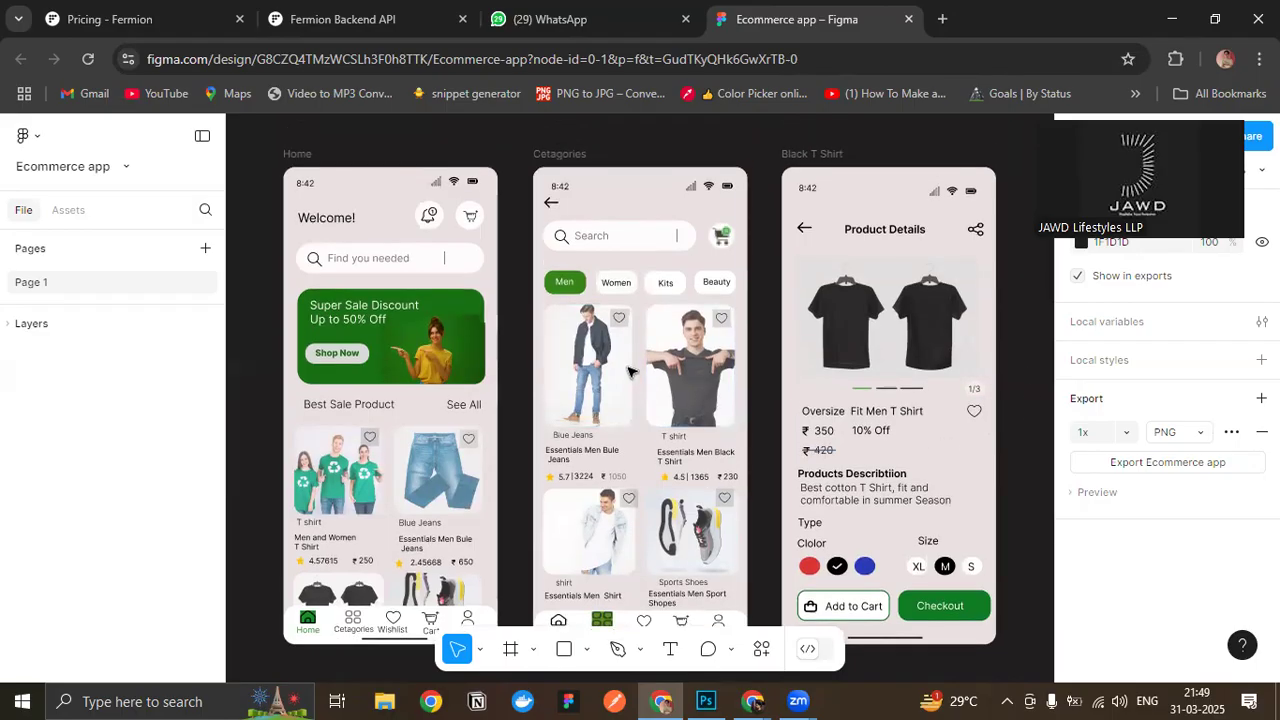
pyautogui.scroll(2, 637, 375)
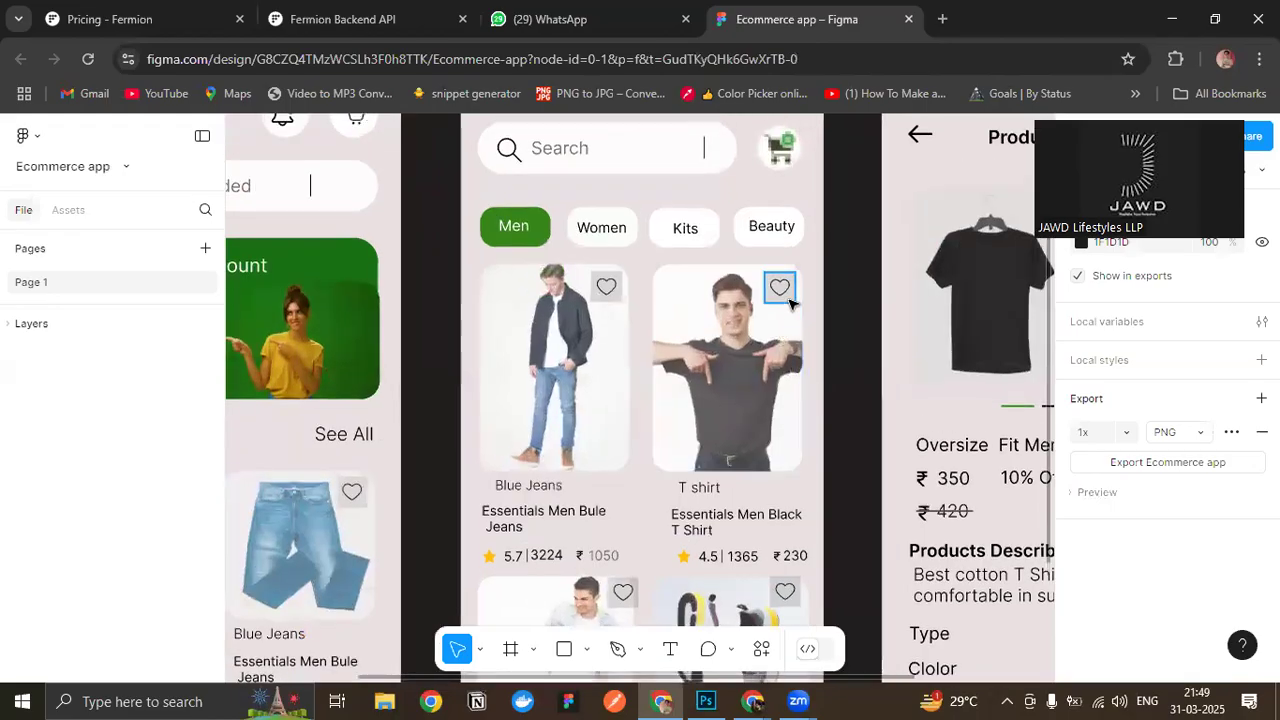
# - Try deleting the heart icon on the black T-shirt card of the Cetagories screen, and undo the deletion
pyautogui.click(789, 299)
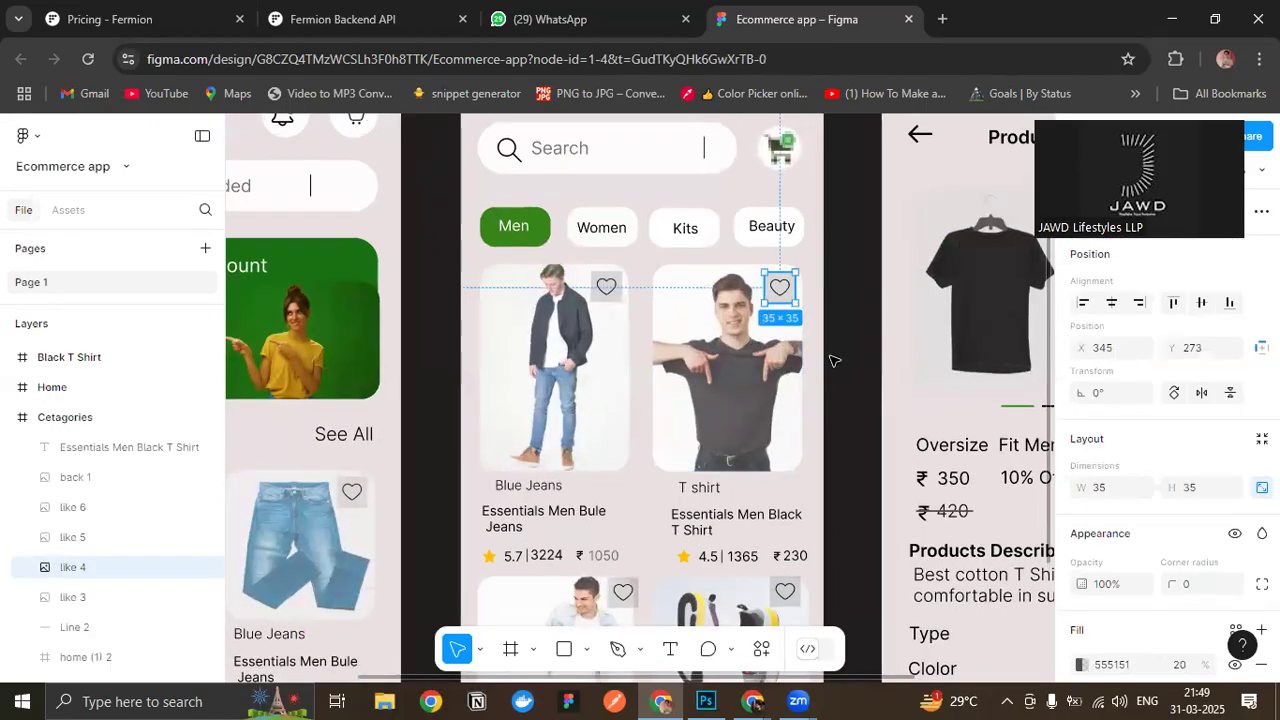
pyautogui.press('Delete')
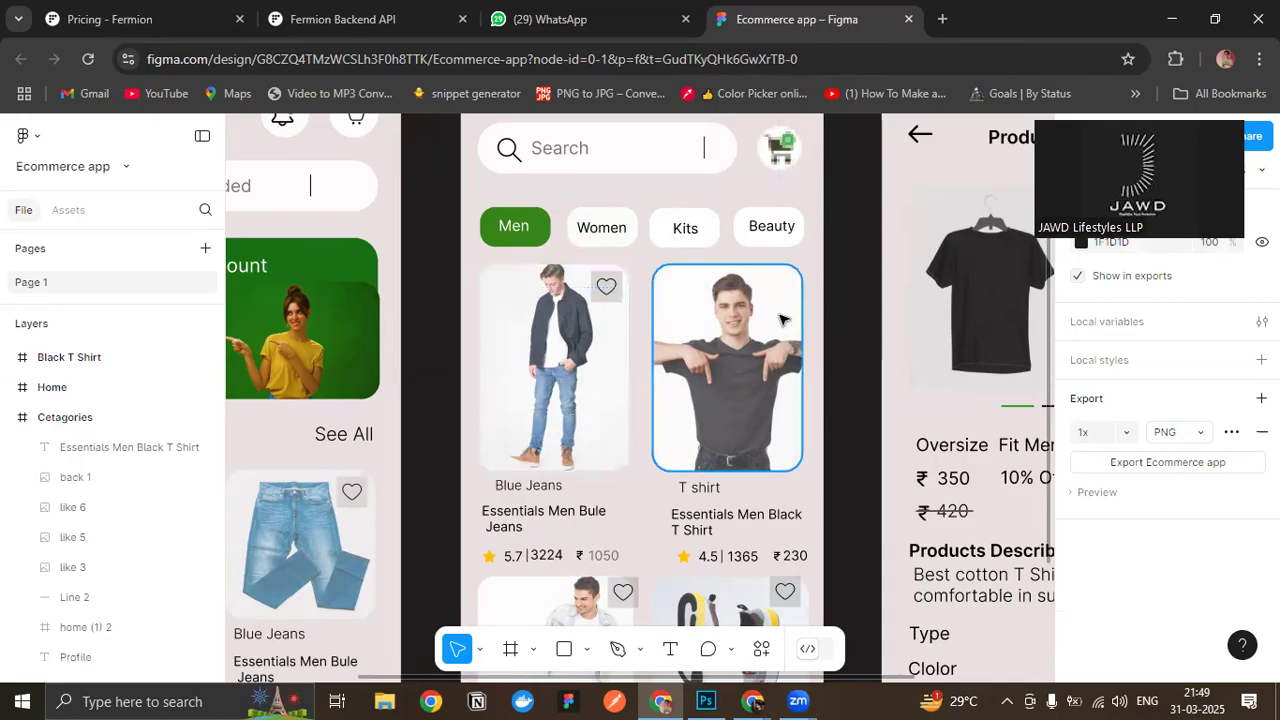
pyautogui.hotkey('ctrl', 'z')
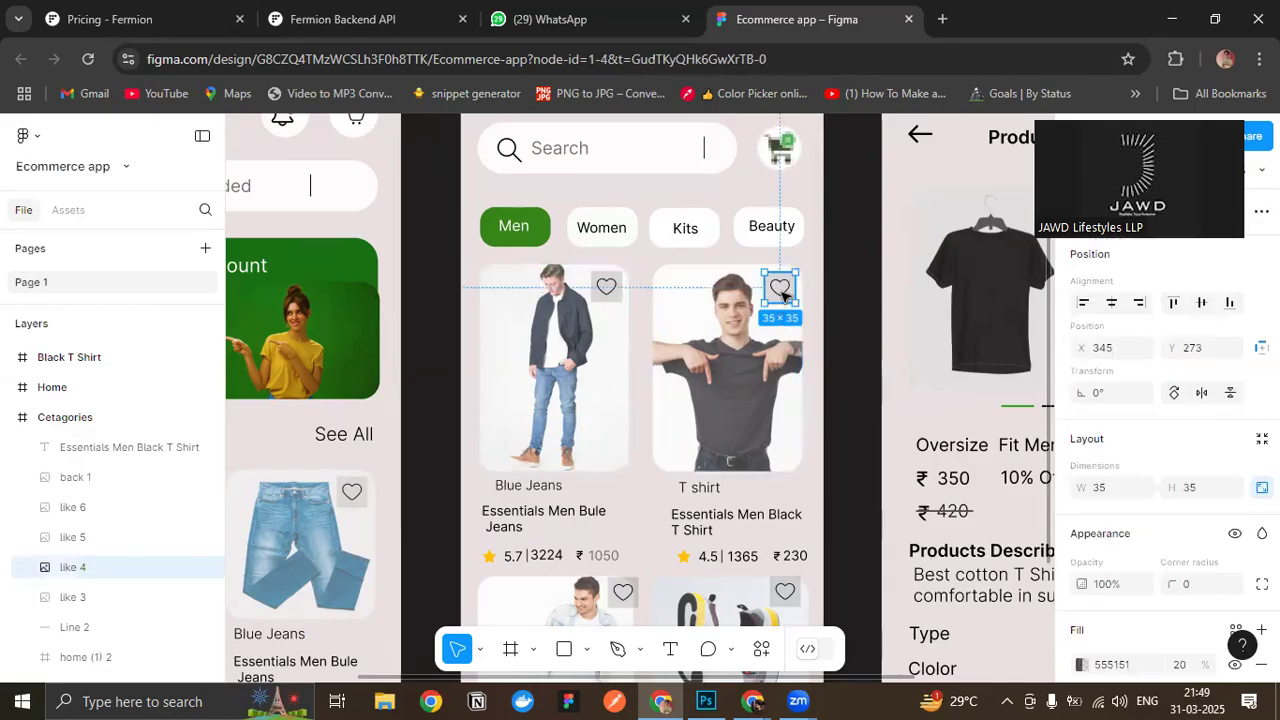
pyautogui.click(866, 274)
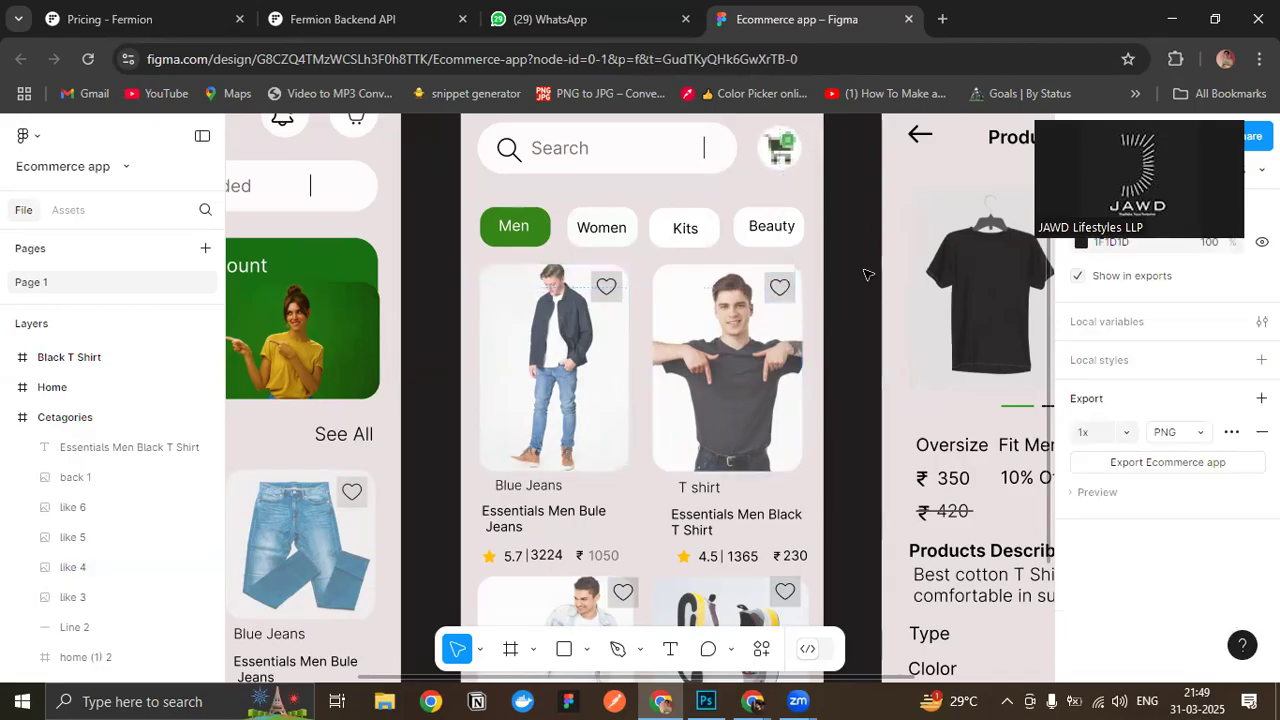
pyautogui.scroll(-5, 852, 267)
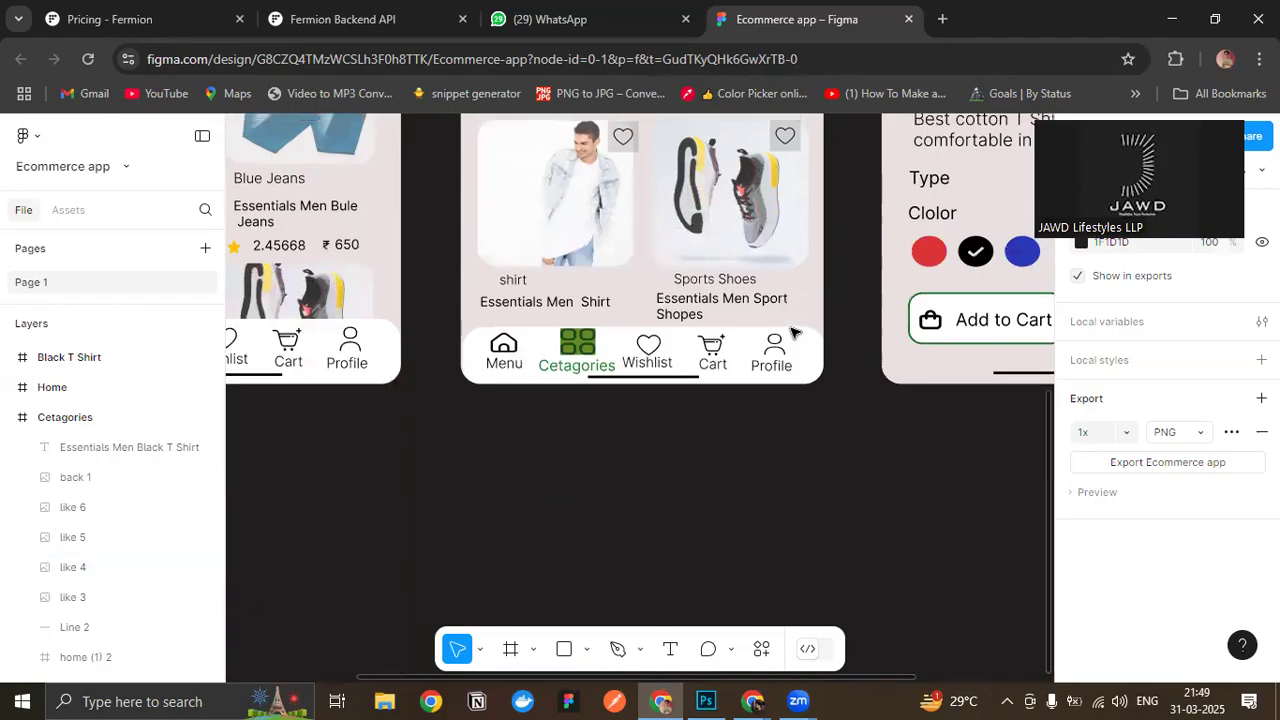
pyautogui.scroll(3, 795, 332)
pyautogui.scroll(-1, 795, 332)
pyautogui.scroll(3, 760, 340)
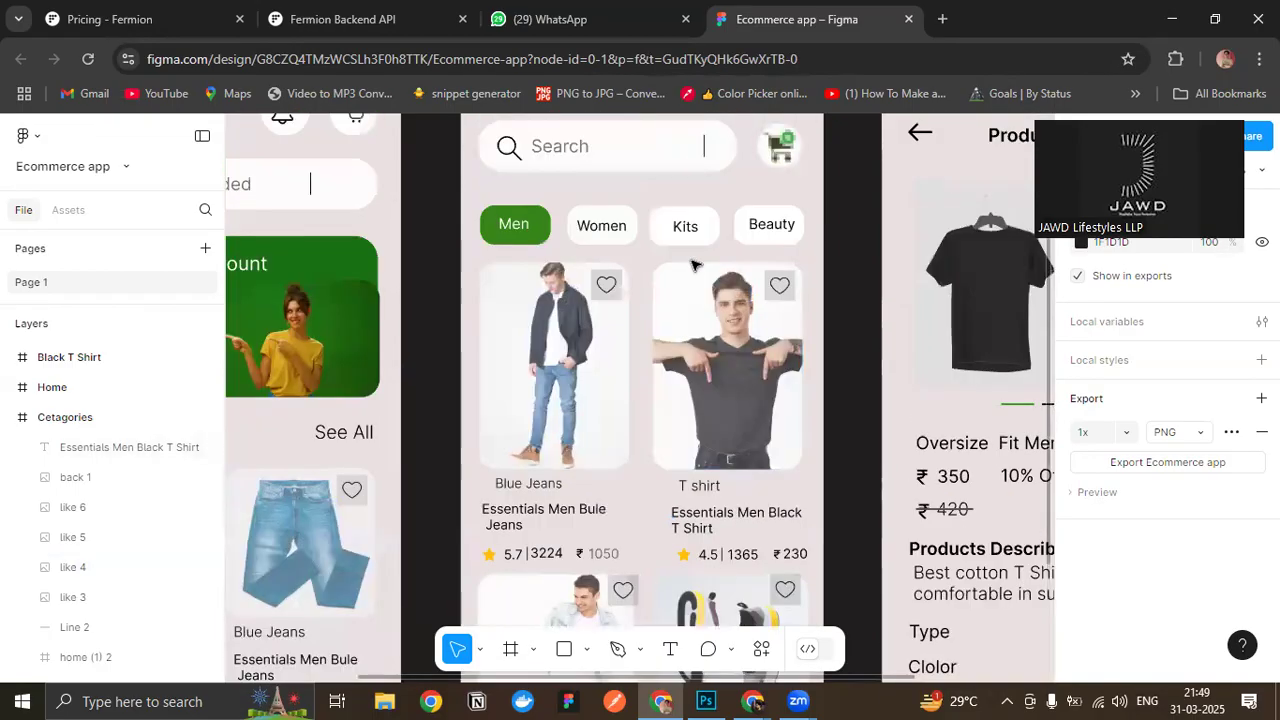
# - Set the opacity of the grey 555151 fill to 0% on the heart icon of the black T-shirt card
pyautogui.scroll(5, 748, 346)
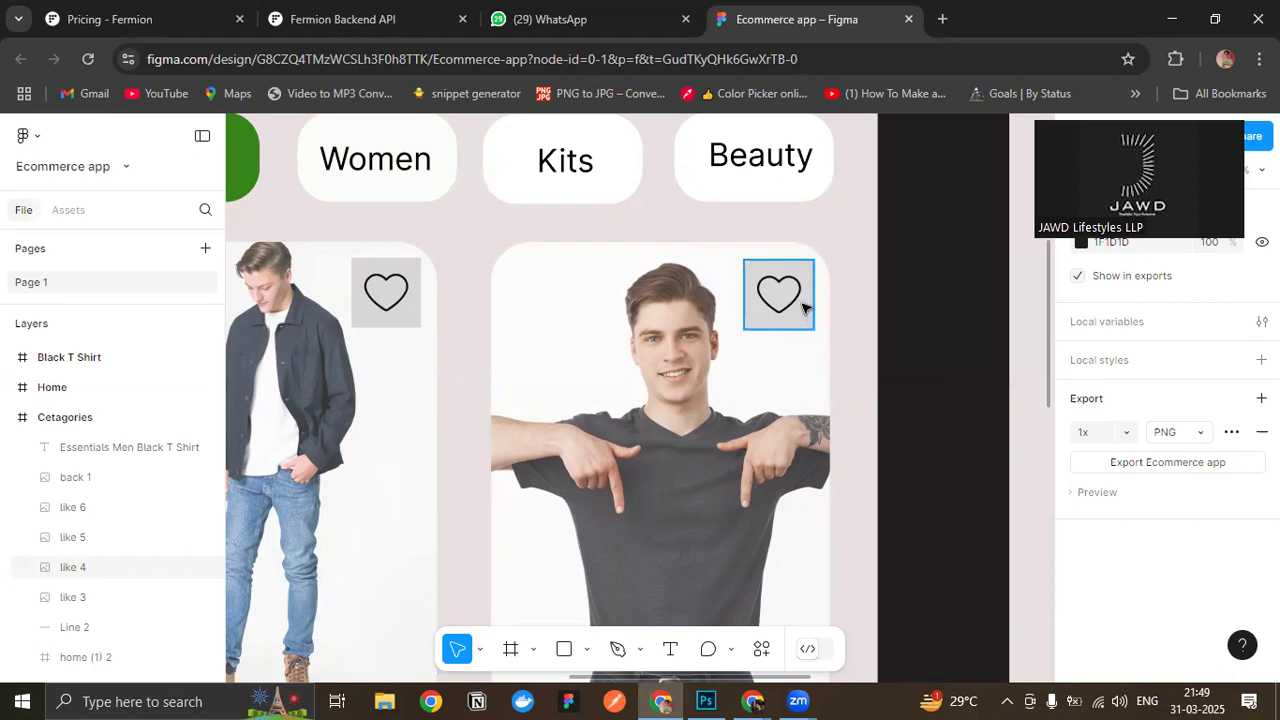
pyautogui.scroll(-3, 803, 307)
pyautogui.scroll(6, 790, 305)
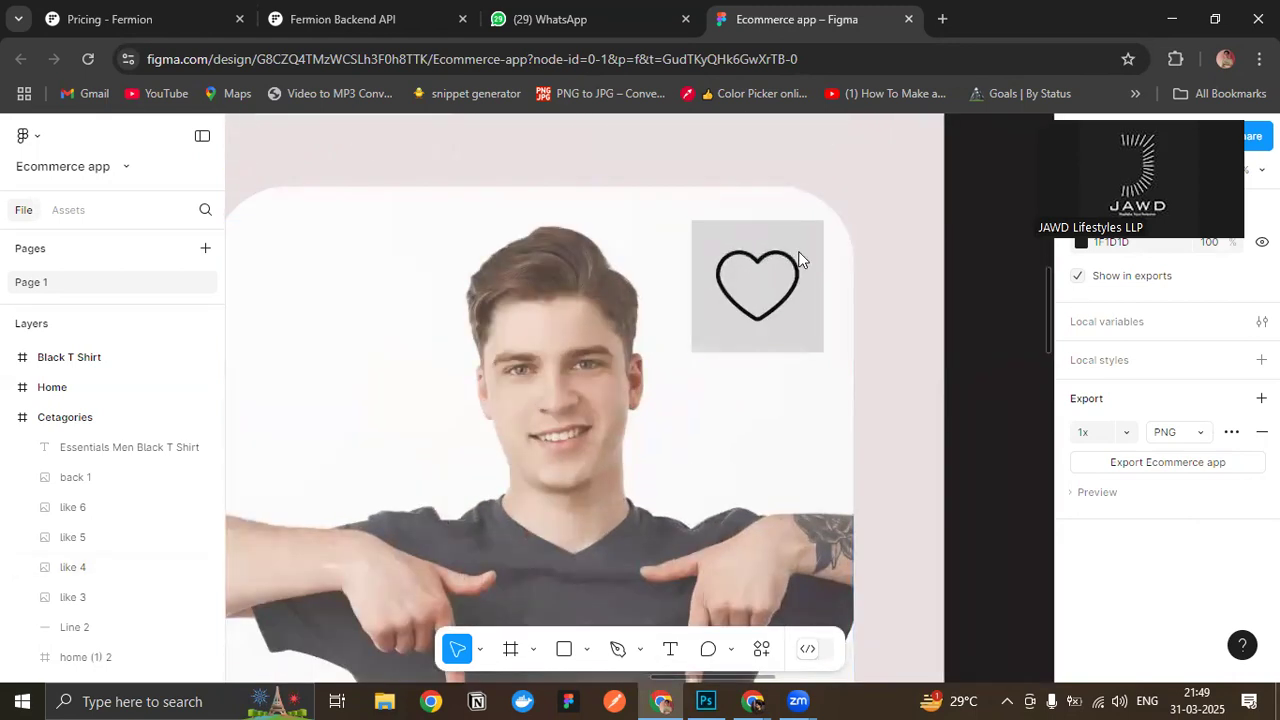
pyautogui.click(708, 320)
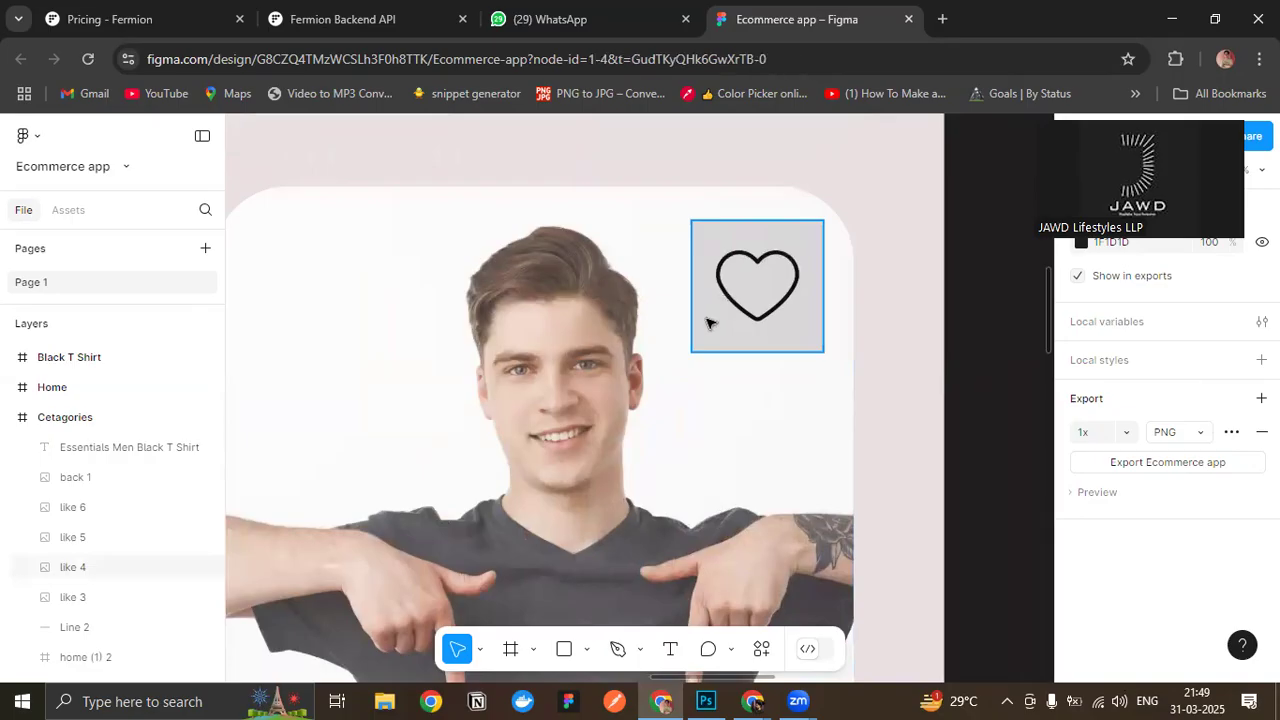
pyautogui.scroll(-2, 1100, 582)
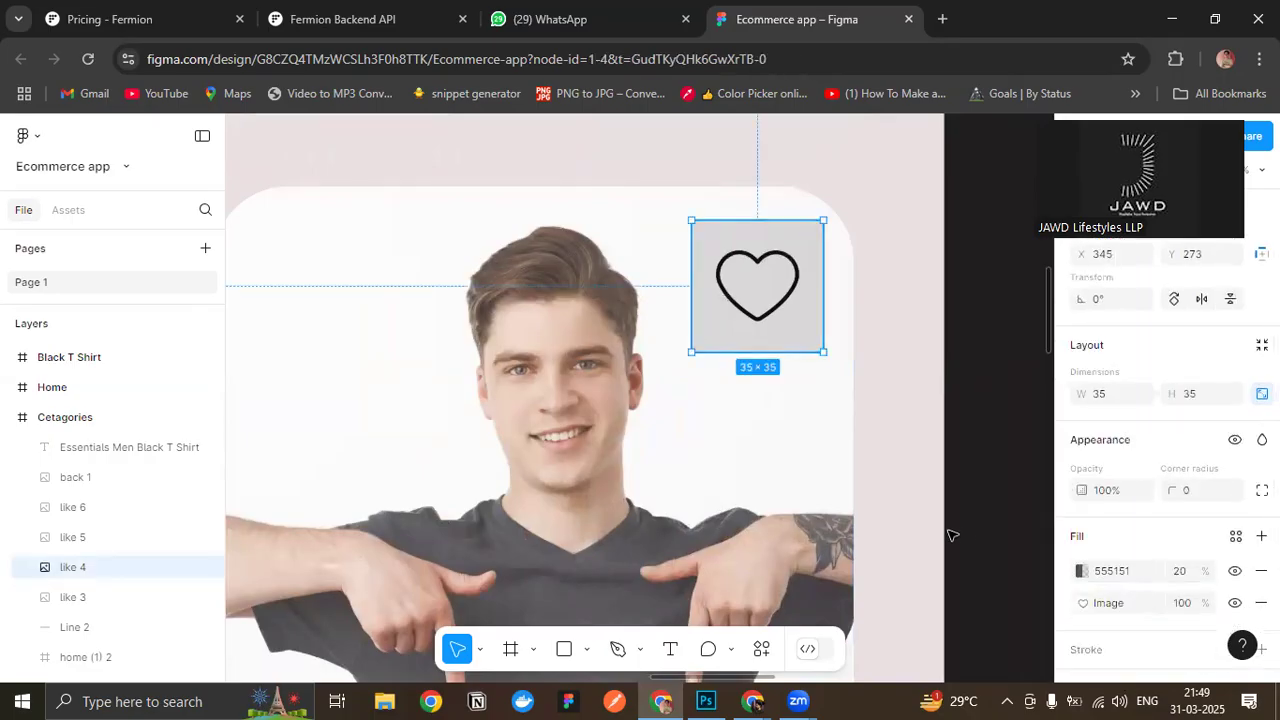
pyautogui.click(1083, 603)
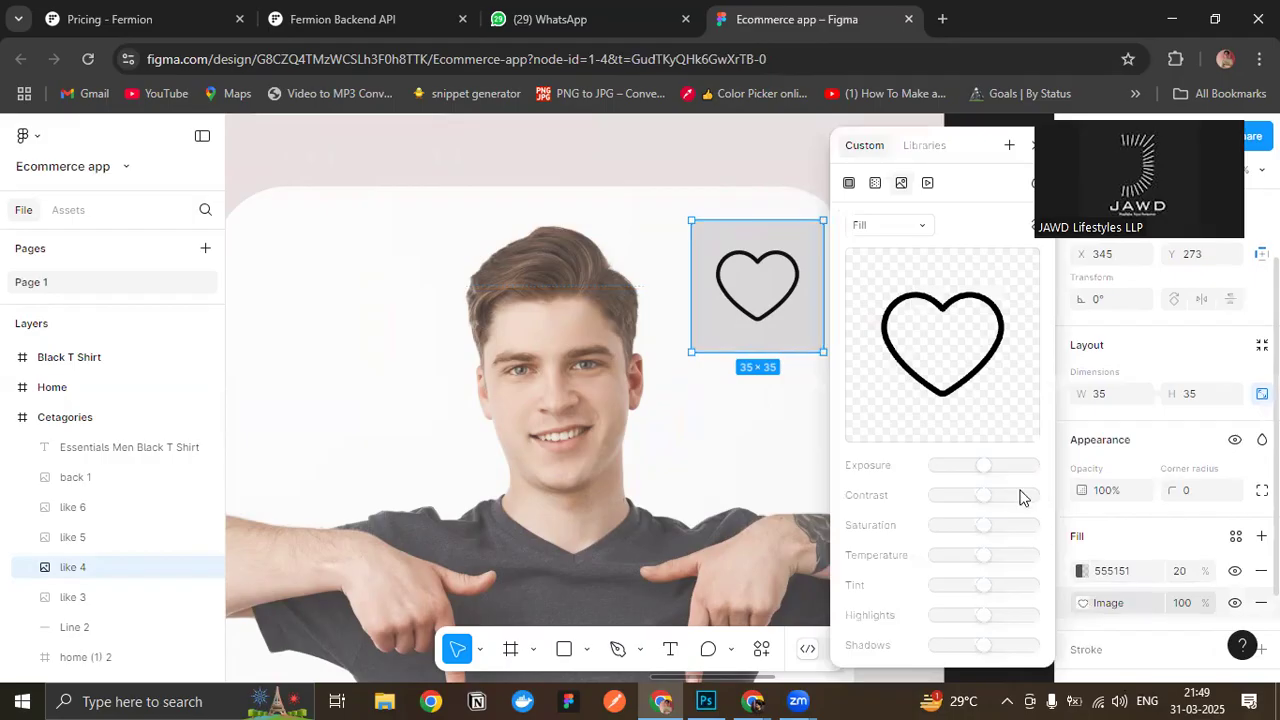
pyautogui.click(1116, 576)
pyautogui.click(1125, 535)
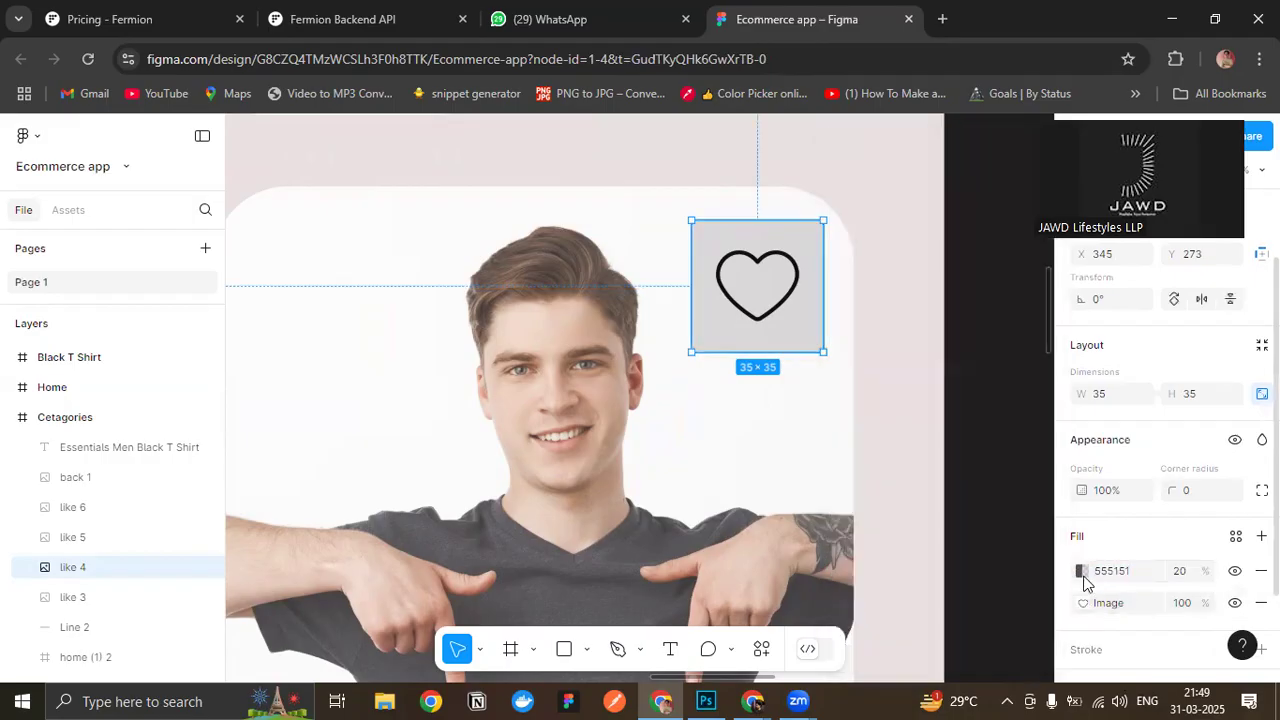
pyautogui.click(1081, 574)
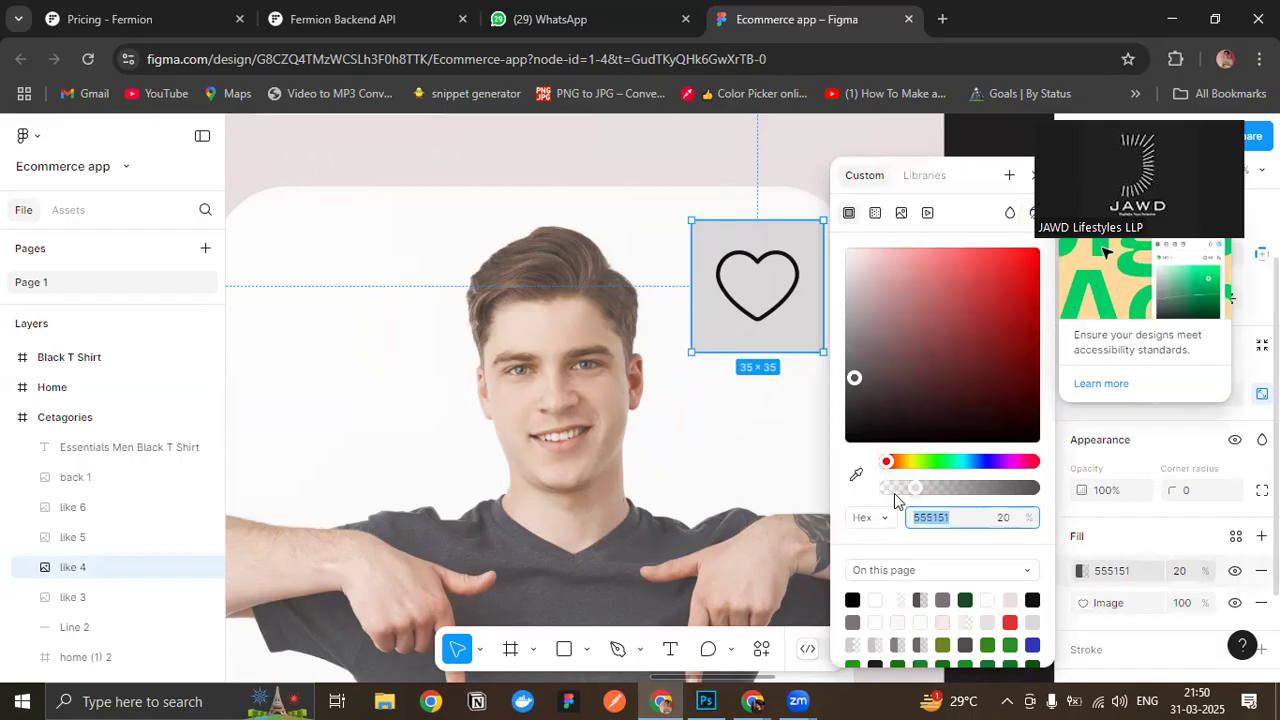
pyautogui.moveTo(915, 488); pyautogui.dragTo(814, 486)
pyautogui.click(1033, 175)
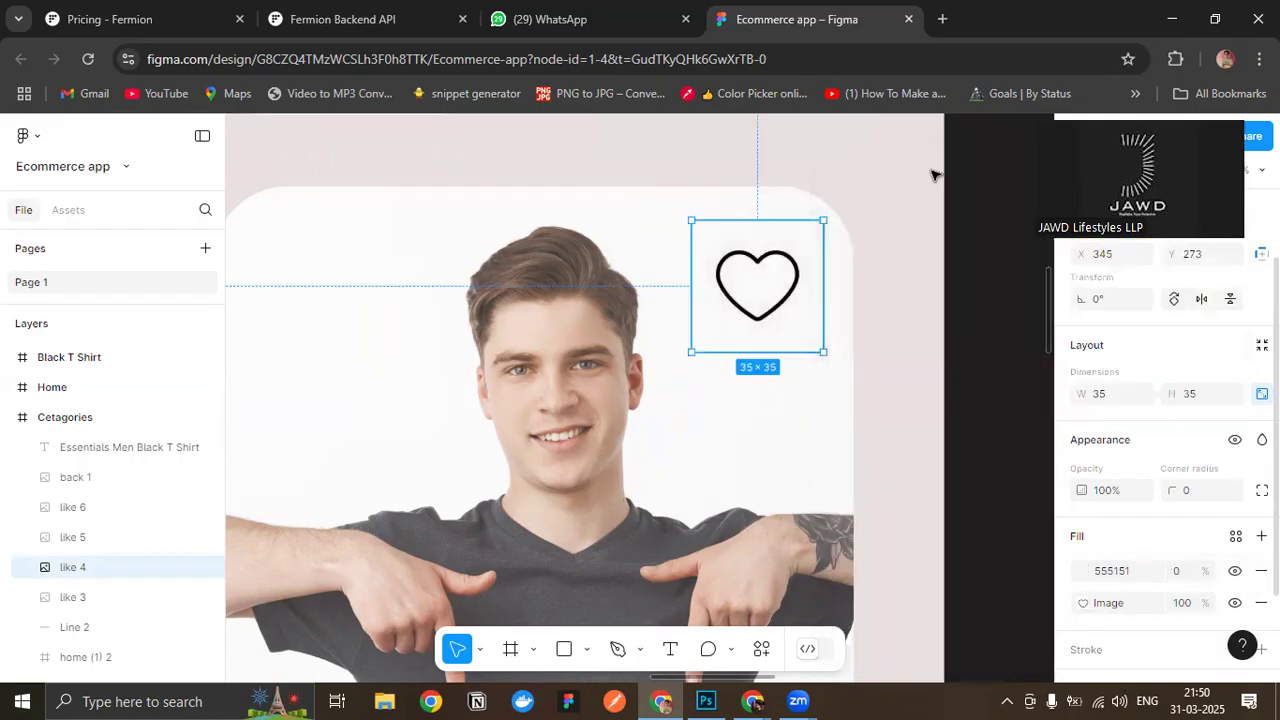
pyautogui.click(892, 169)
# - Set the grey 555151 fill's opacity to 0% on the heart icon of the Blue Jeans card in the Cetagories screen
pyautogui.scroll(-1, 557, 417)
pyautogui.scroll(-2, 557, 417)
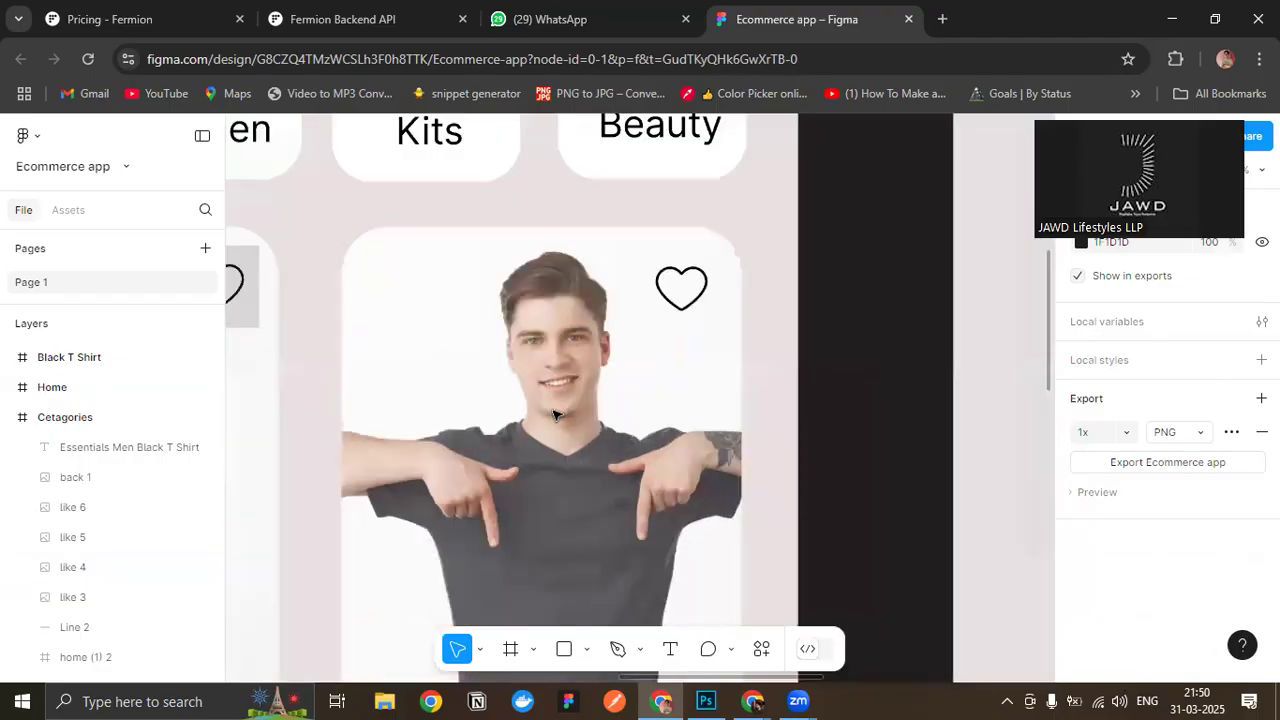
pyautogui.hscroll(-5, 669, 428)
pyautogui.scroll(1, 669, 428)
pyautogui.click(663, 403)
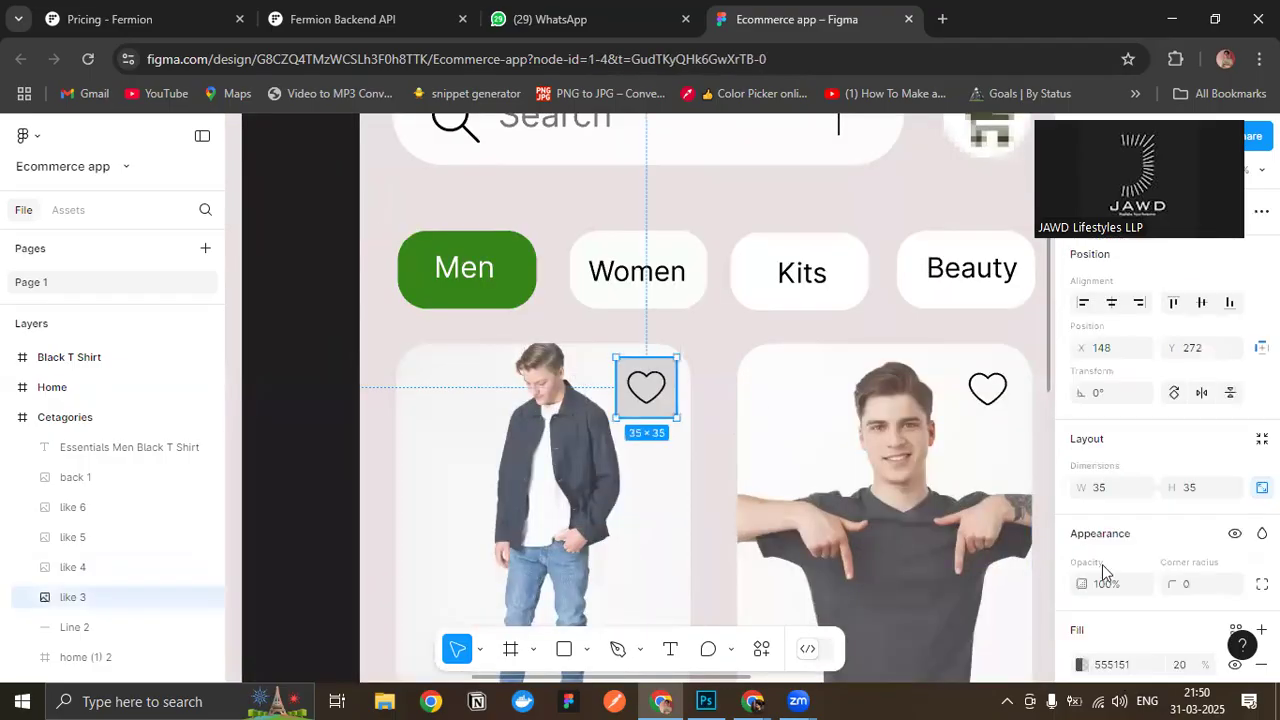
pyautogui.scroll(-2, 1093, 607)
pyautogui.click(1081, 477)
pyautogui.moveTo(909, 487); pyautogui.dragTo(851, 493)
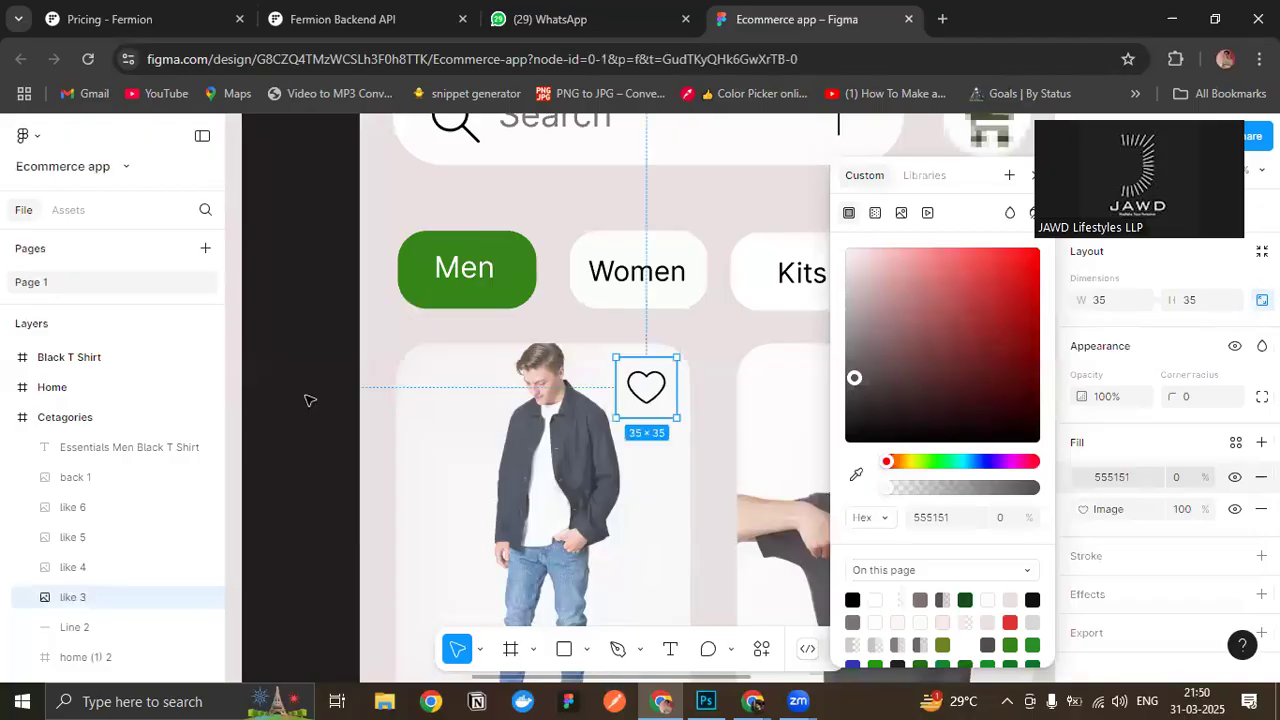
pyautogui.click(312, 403)
pyautogui.scroll(-3, 614, 310)
pyautogui.scroll(-3, 636, 523)
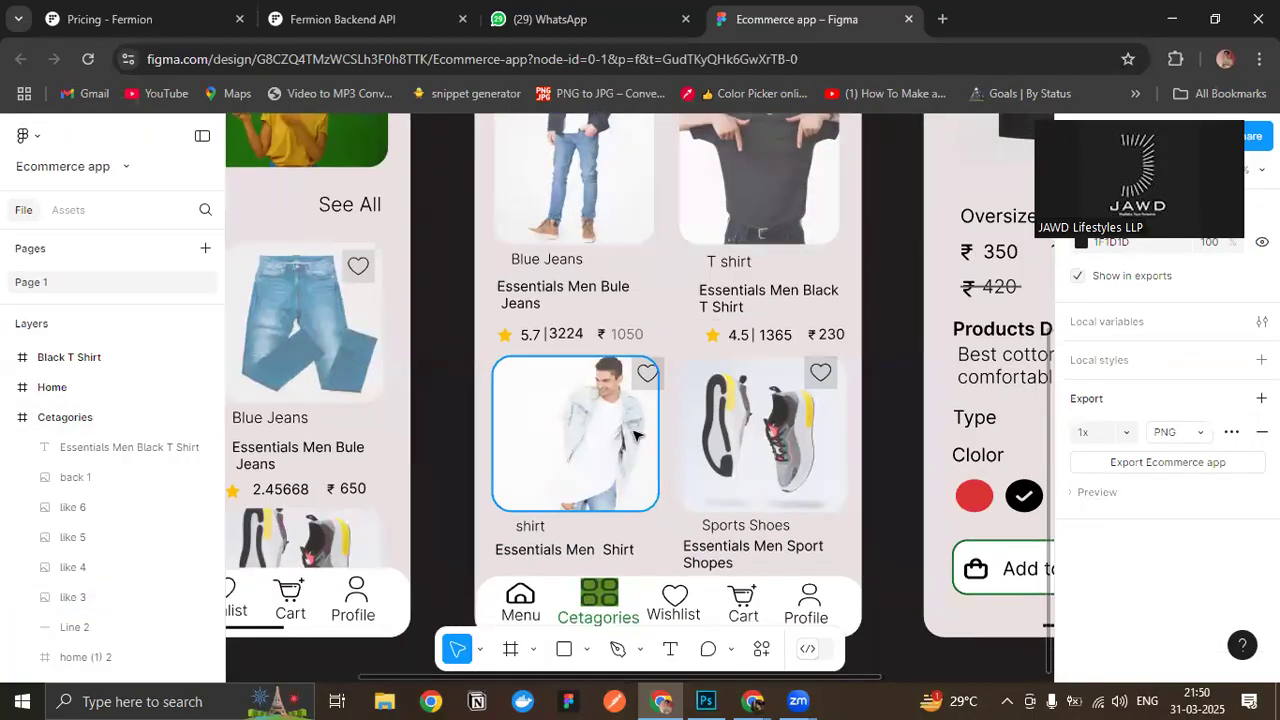
# - Scale the heart icon on the Blue Jeans card of the Cetagories screen down to 19 × 19
pyautogui.scroll(3, 634, 334)
pyautogui.scroll(3, 634, 300)
pyautogui.click(634, 284)
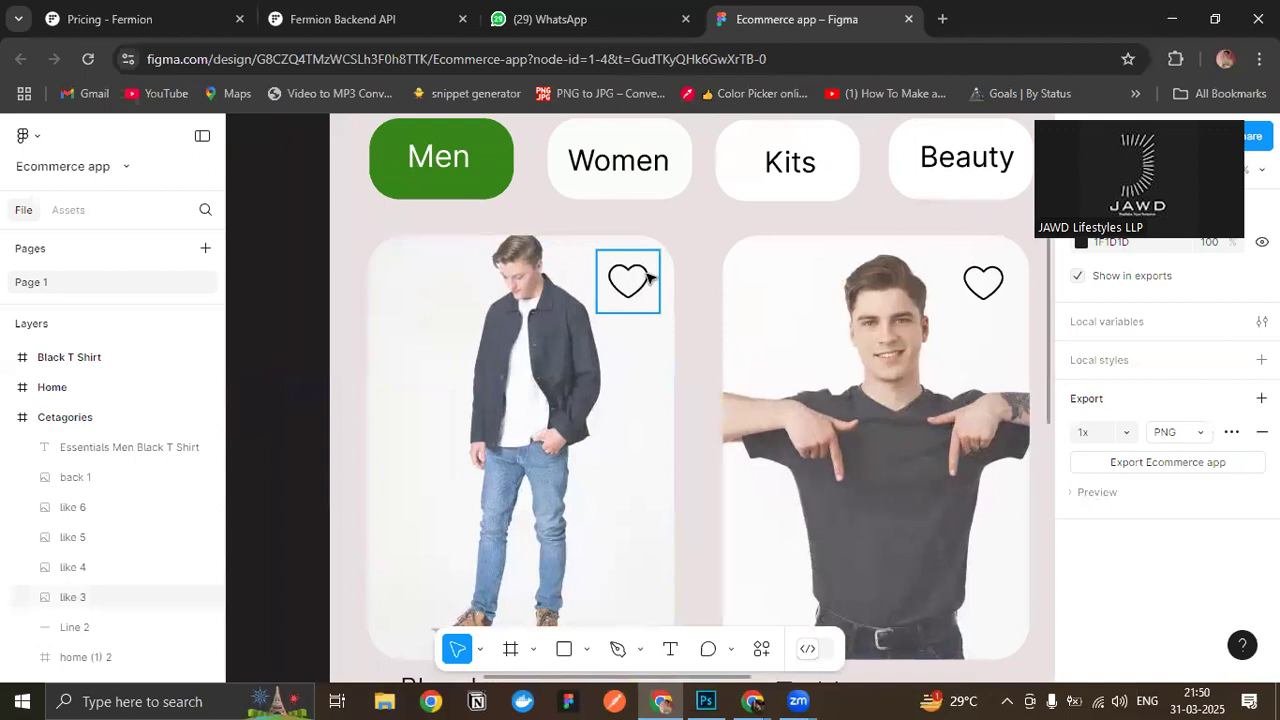
pyautogui.moveTo(648, 256); pyautogui.dragTo(627, 280)
pyautogui.click(725, 388)
# - Delete the heart icons on the black T-shirt, shirt and Sports Shoes cards of the Cetagories screen
pyautogui.click(998, 297)
pyautogui.press('Delete')
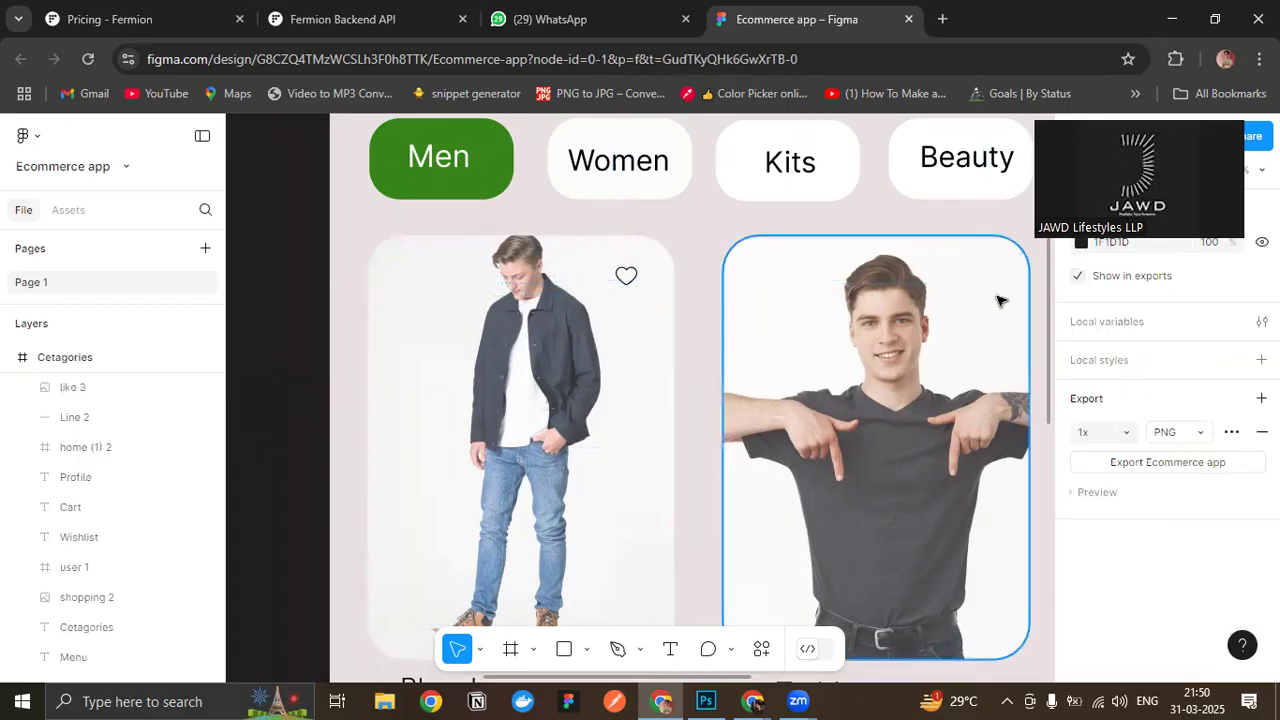
pyautogui.scroll(-4, 680, 409)
pyautogui.click(646, 550)
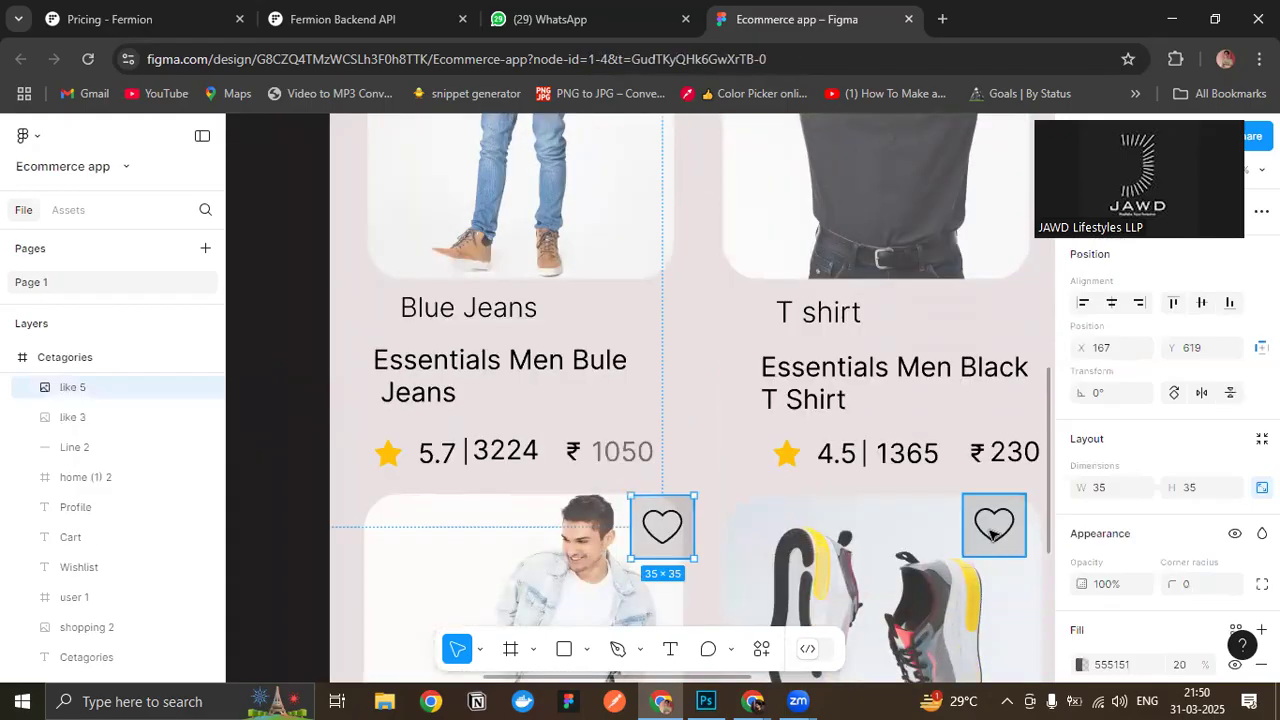
pyautogui.press('Delete')
pyautogui.click(991, 536)
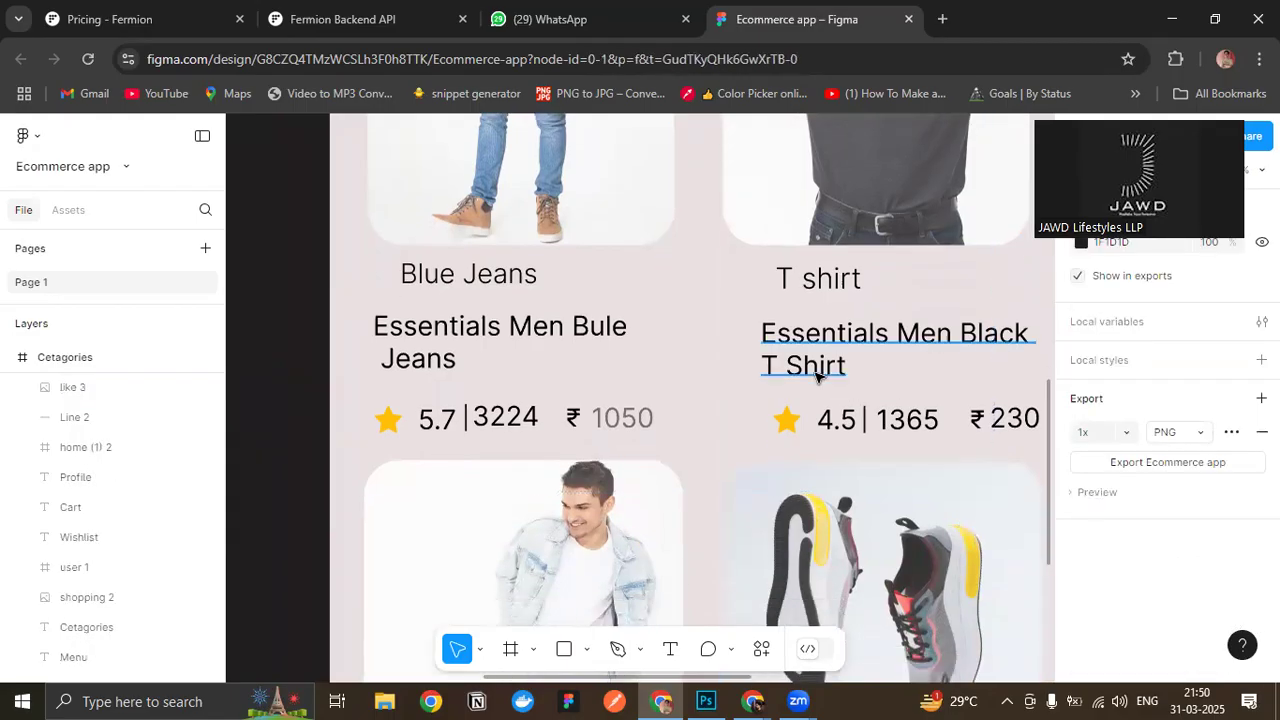
# - Move the small heart icon on the Cetagories screen's Blue Jeans card to X 160, Y 280
pyautogui.scroll(-3, 743, 303)
pyautogui.moveTo(730, 290); pyautogui.dragTo(735, 600)
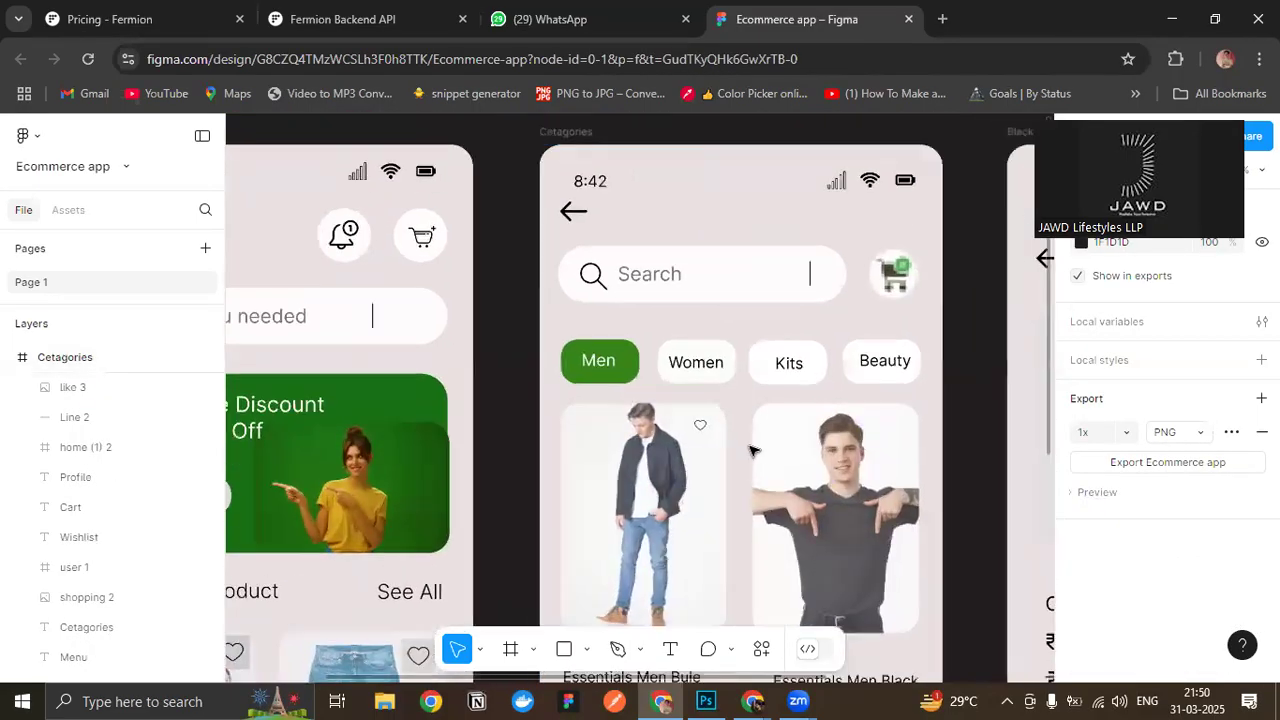
pyautogui.scroll(2, 742, 447)
pyautogui.click(686, 419)
pyautogui.moveTo(687, 430); pyautogui.dragTo(693, 427)
pyautogui.press('Up')
pyautogui.press('Up')
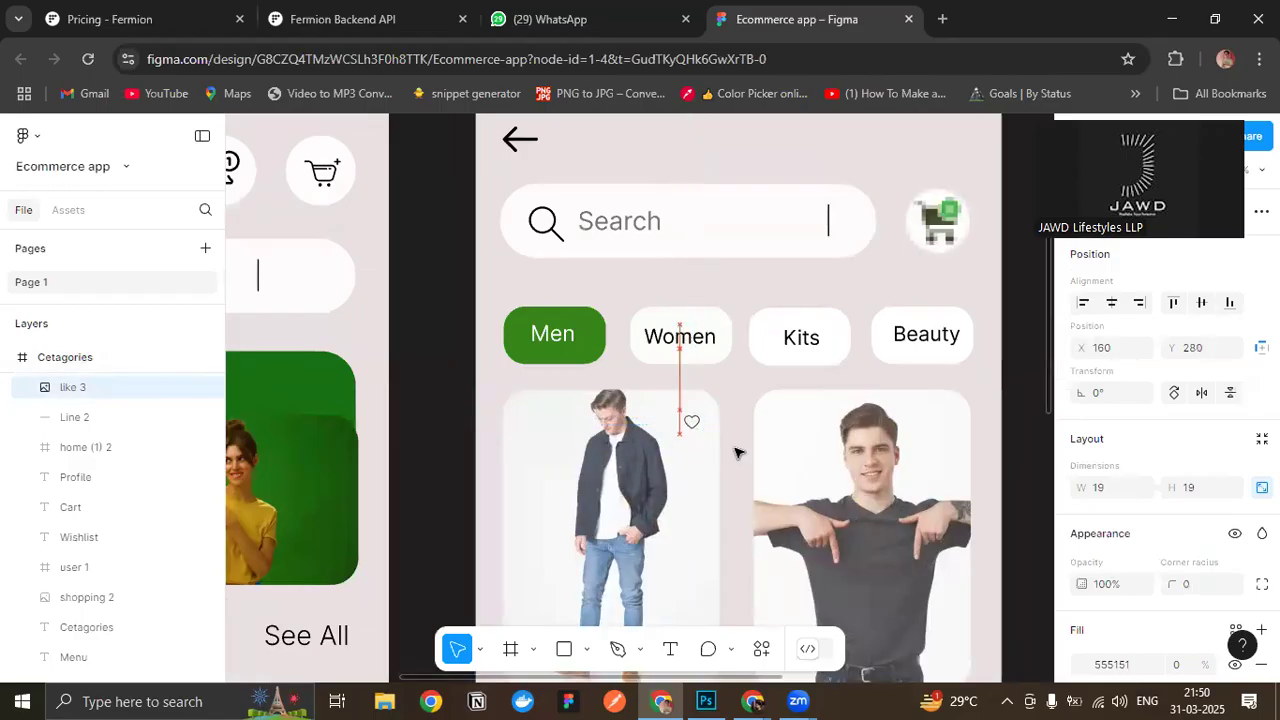
# - Duplicate the small heart icon and place the copy on the black T-shirt card at X 361, Y 280
pyautogui.hotkey('ctrl', 'd')
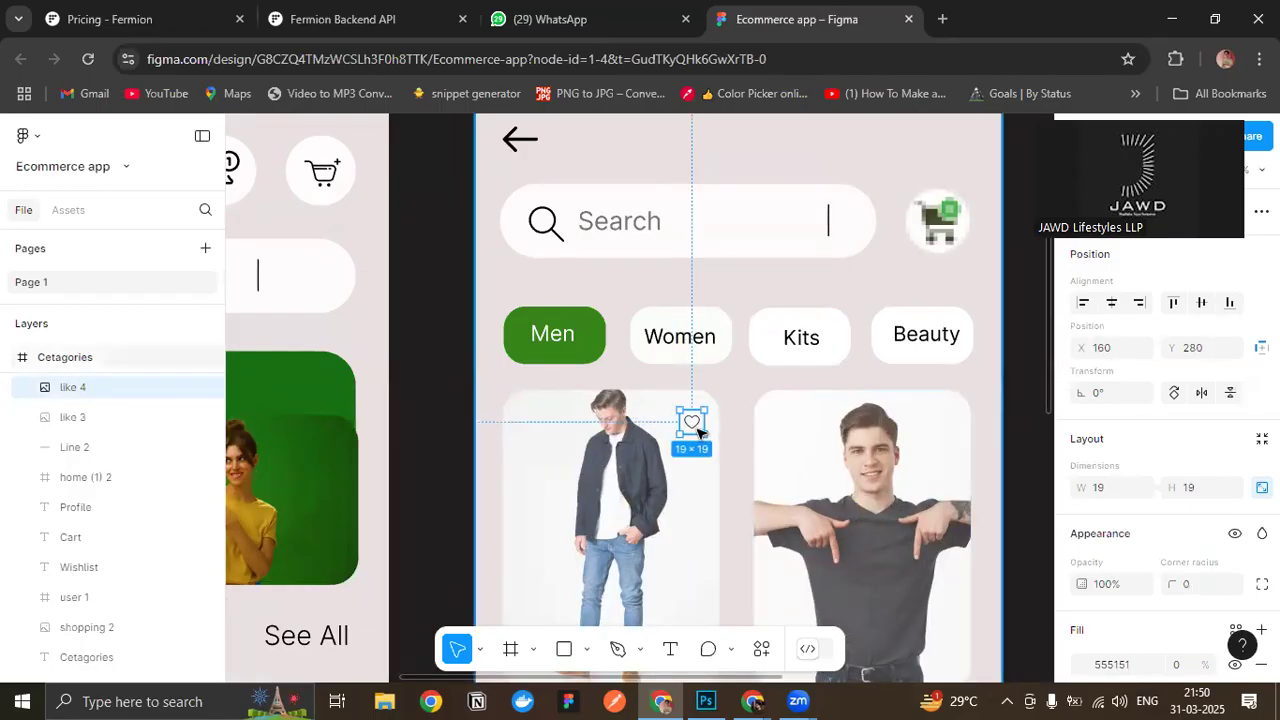
pyautogui.moveTo(718, 433); pyautogui.dragTo(848, 440)
pyautogui.moveTo(951, 431); pyautogui.dragTo(952, 424)
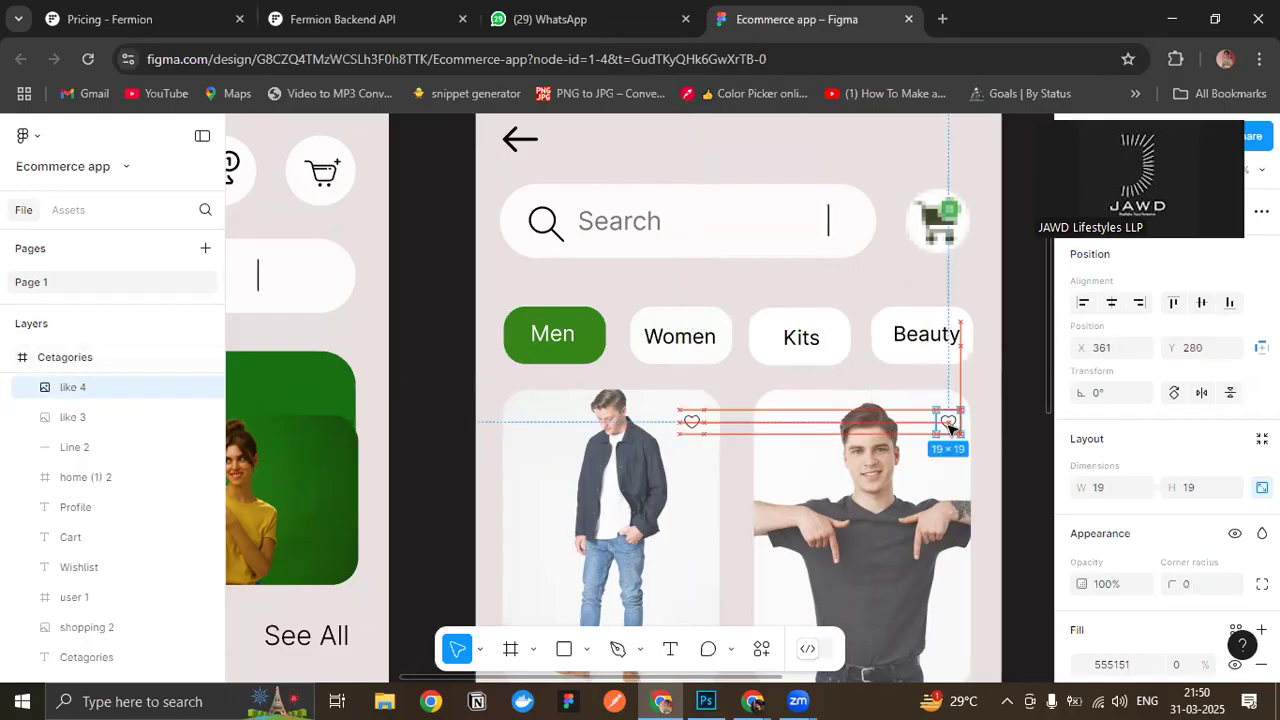
pyautogui.click(935, 440)
# - Examine the upper and lower rows of product cards in the Cetagories screen and compare their image sizes
pyautogui.scroll(-5, 731, 428)
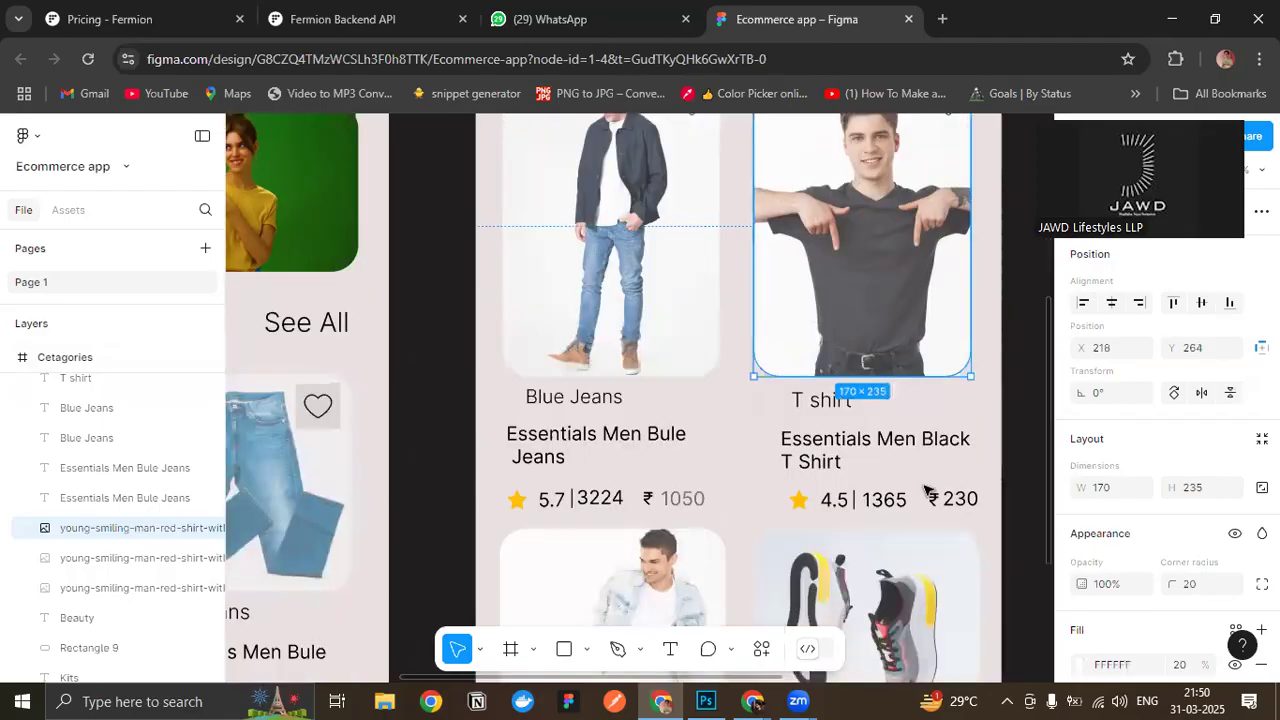
pyautogui.scroll(4, 709, 340)
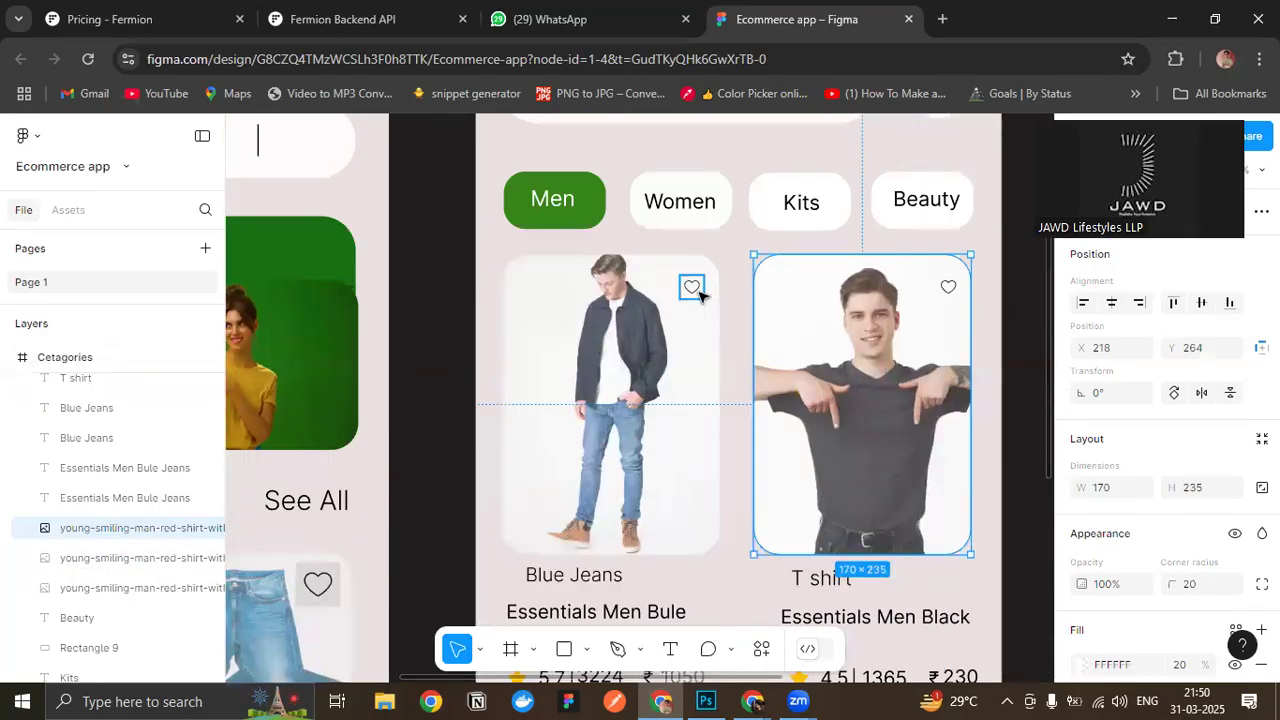
pyautogui.scroll(-3, 705, 310)
pyautogui.scroll(-4, 700, 297)
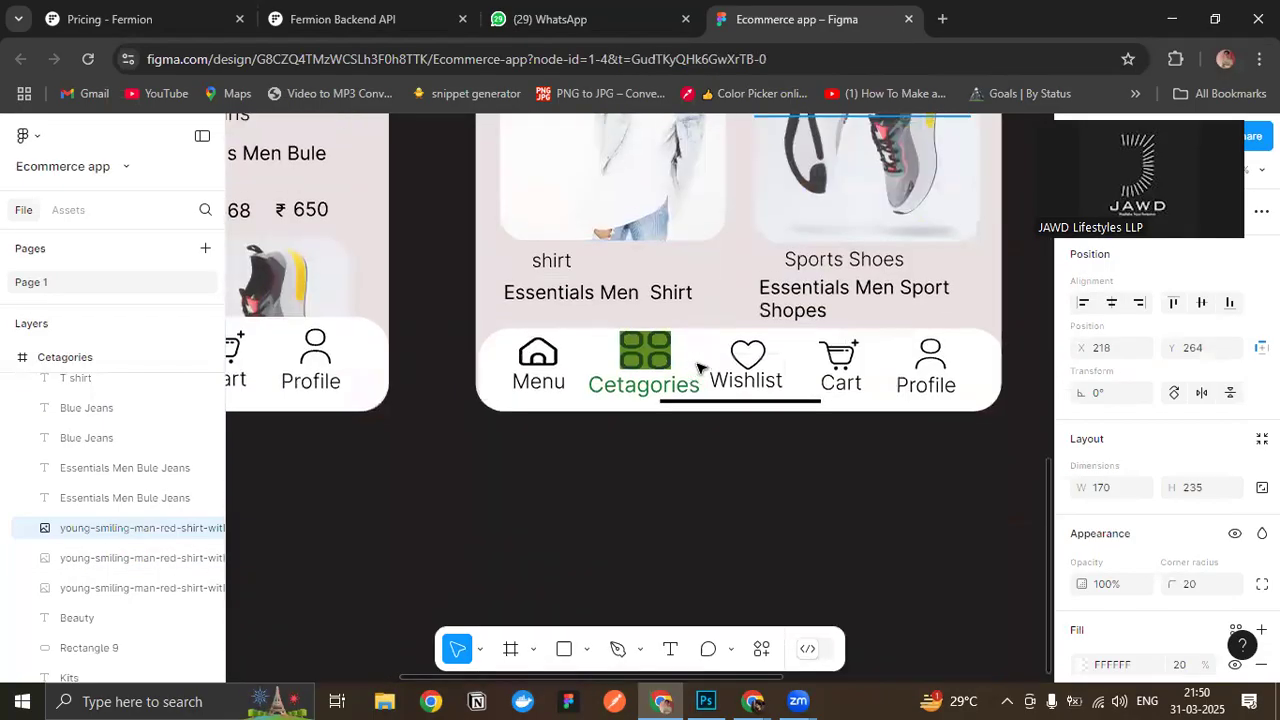
pyautogui.scroll(7, 697, 368)
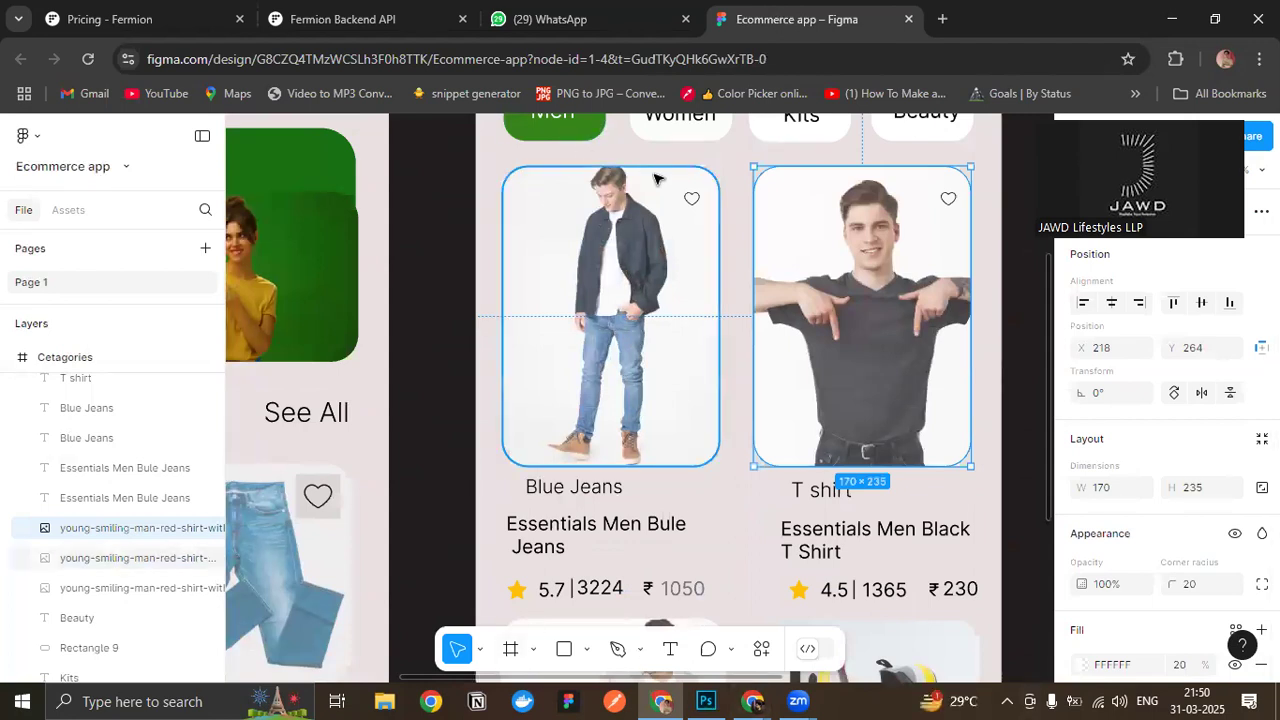
pyautogui.scroll(-3, 700, 440)
pyautogui.scroll(4, 706, 490)
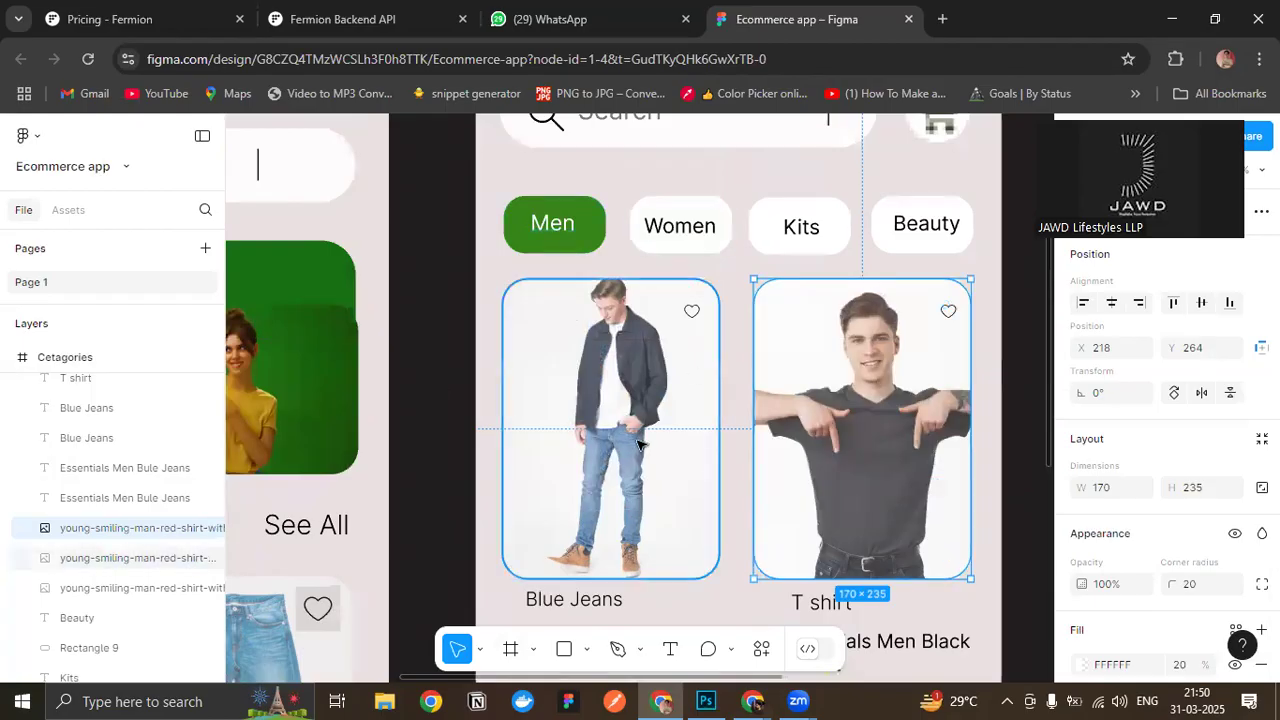
pyautogui.scroll(-5, 600, 400)
pyautogui.scroll(5, 600, 400)
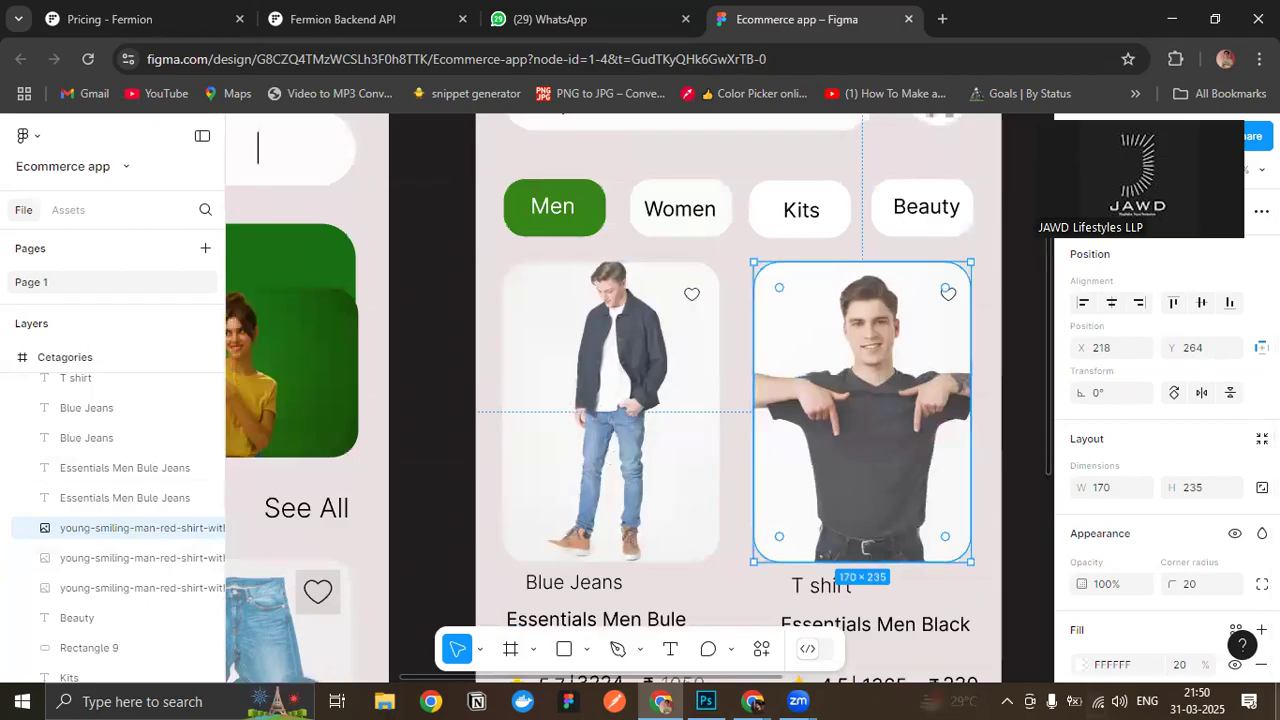
pyautogui.scroll(-6, 663, 280)
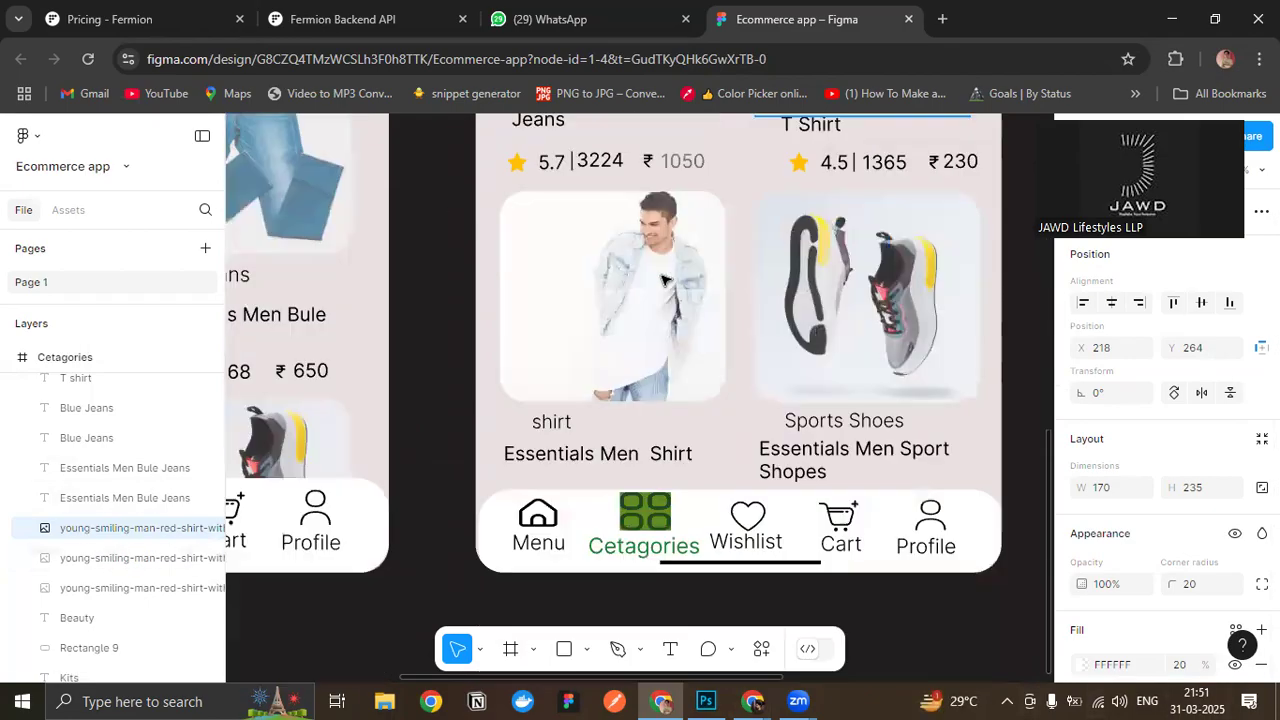
pyautogui.scroll(3, 655, 260)
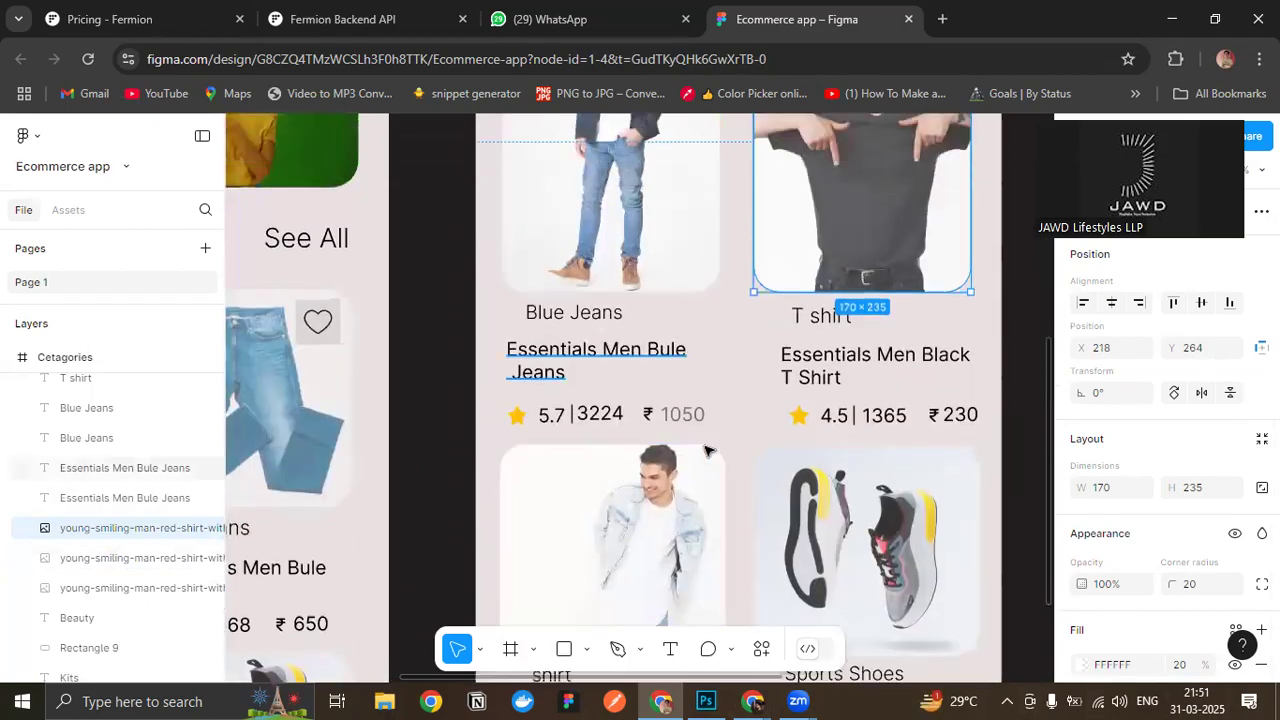
pyautogui.scroll(-1, 710, 360)
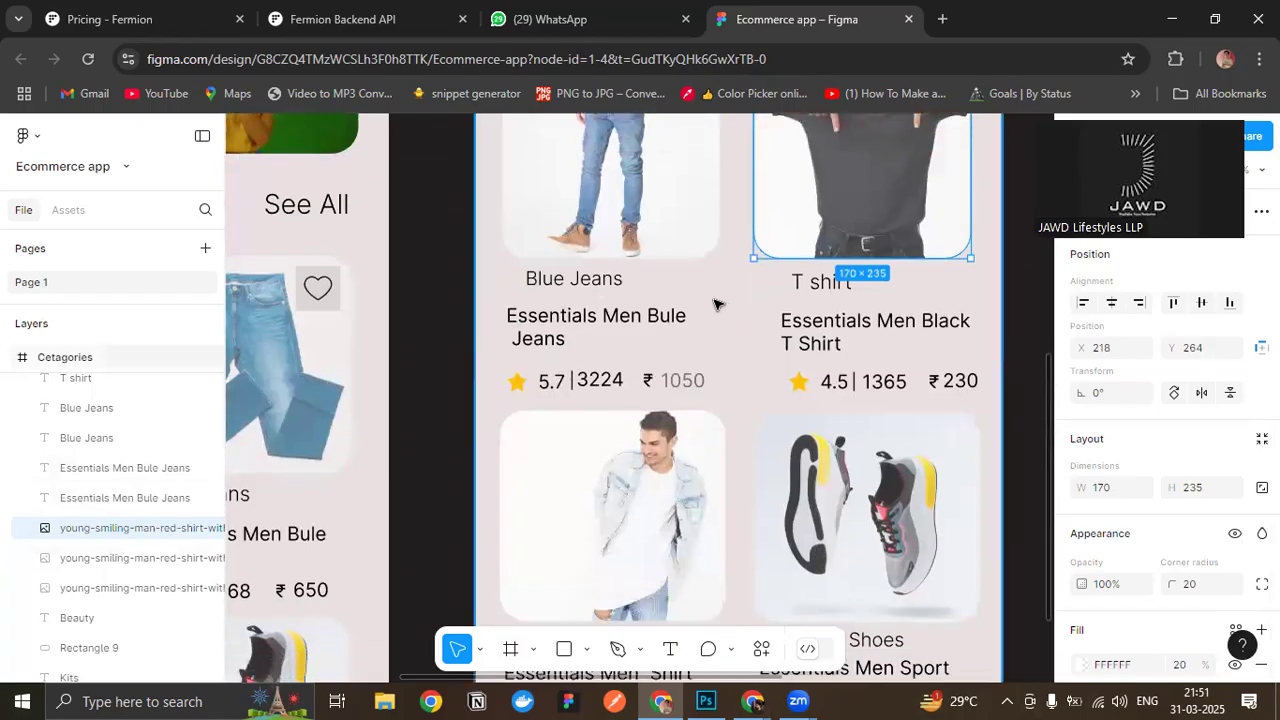
pyautogui.scroll(-4, 712, 372)
pyautogui.scroll(-3, 660, 378)
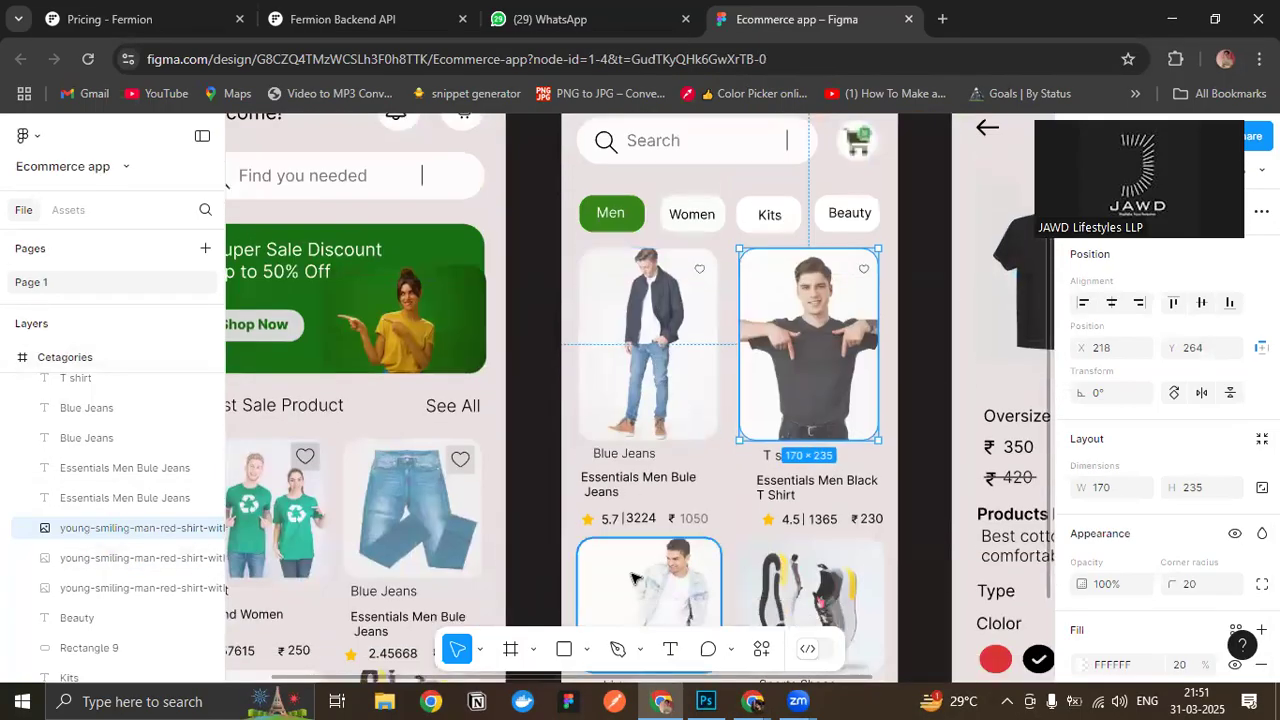
# - Select and copy the Blue Jeans card's image together with its heart icon, leaving out the Blue Jeans label
pyautogui.click(635, 525)
pyautogui.scroll(-1, 635, 525)
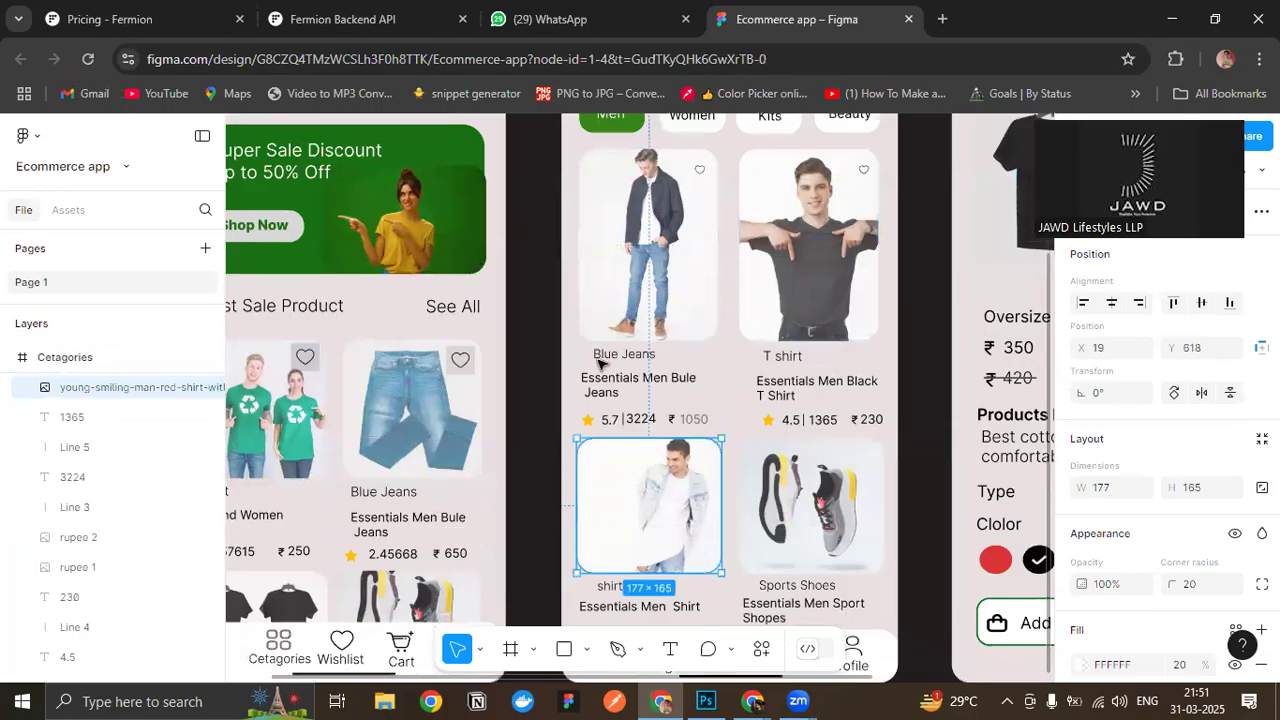
pyautogui.click(638, 264)
pyautogui.click(527, 216)
pyautogui.scroll(1, 532, 216)
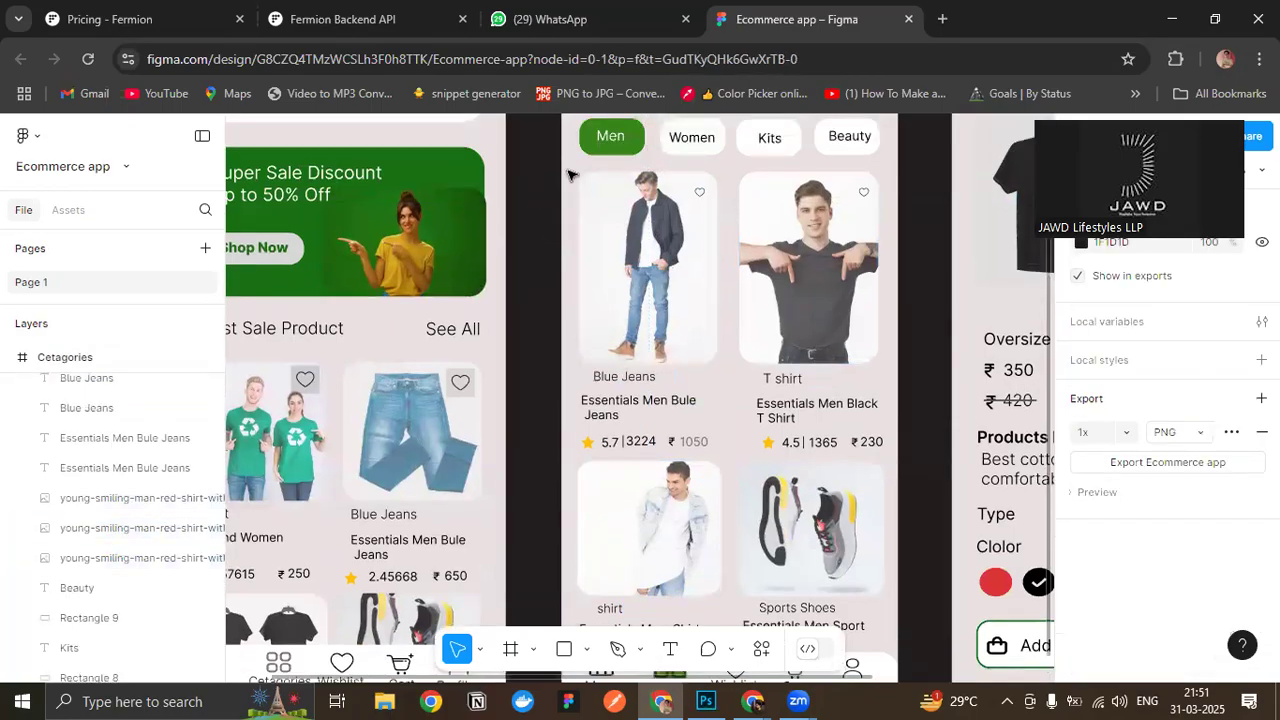
pyautogui.click(643, 258)
pyautogui.keyDown('shift'); pyautogui.click(712, 377); pyautogui.keyUp('shift')
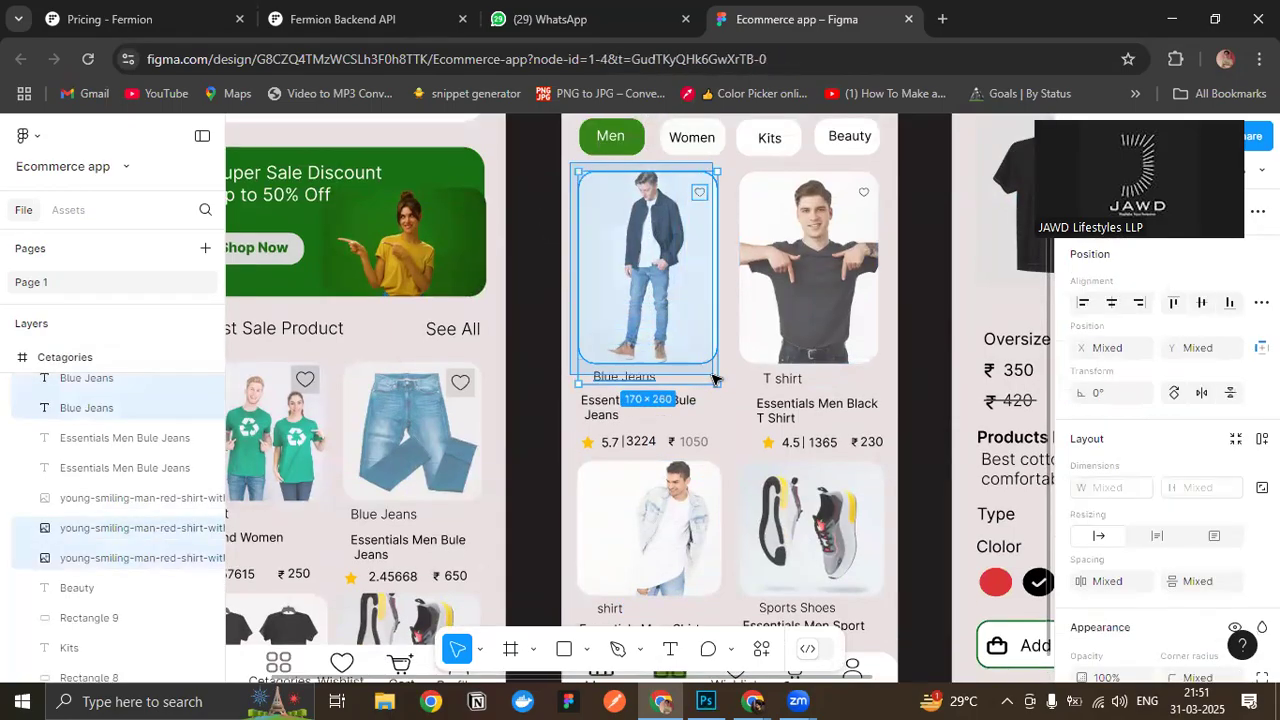
pyautogui.click(716, 360)
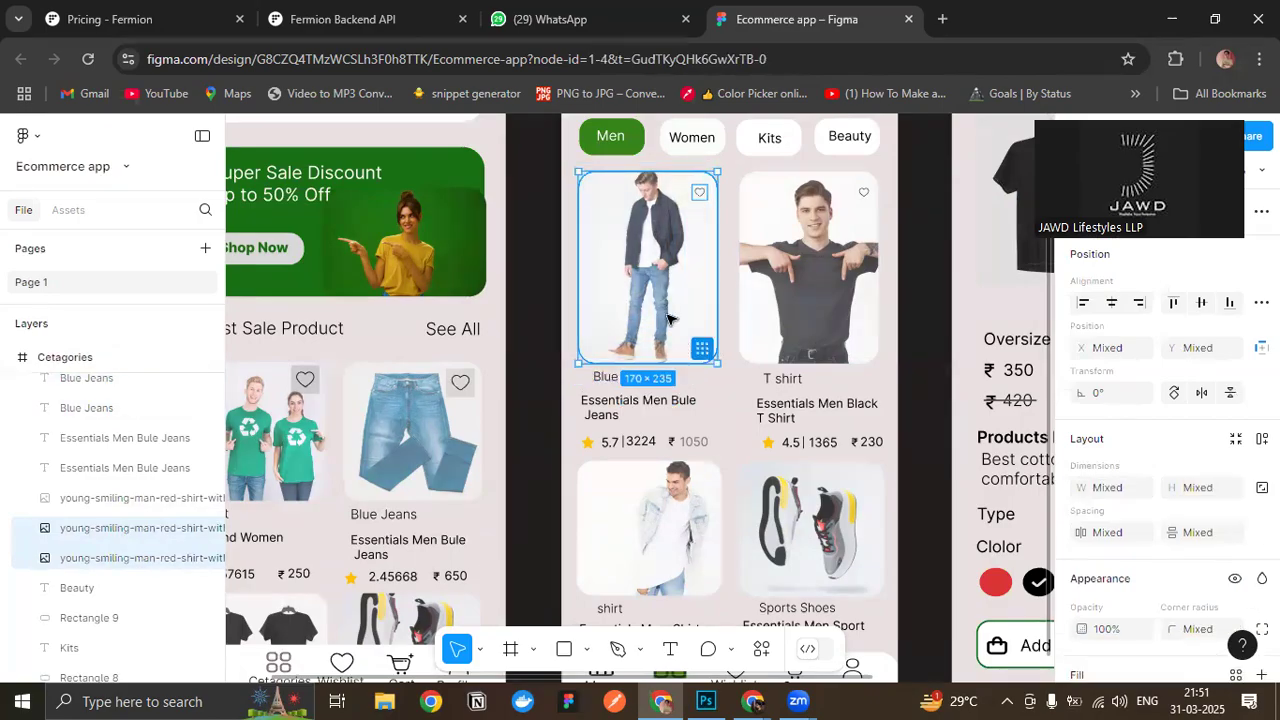
# - Delete the shirt card's image, its shirt label and the Essentials Men Shirt title from the Cetagories screen
pyautogui.scroll(-2, 690, 370)
pyautogui.click(648, 383)
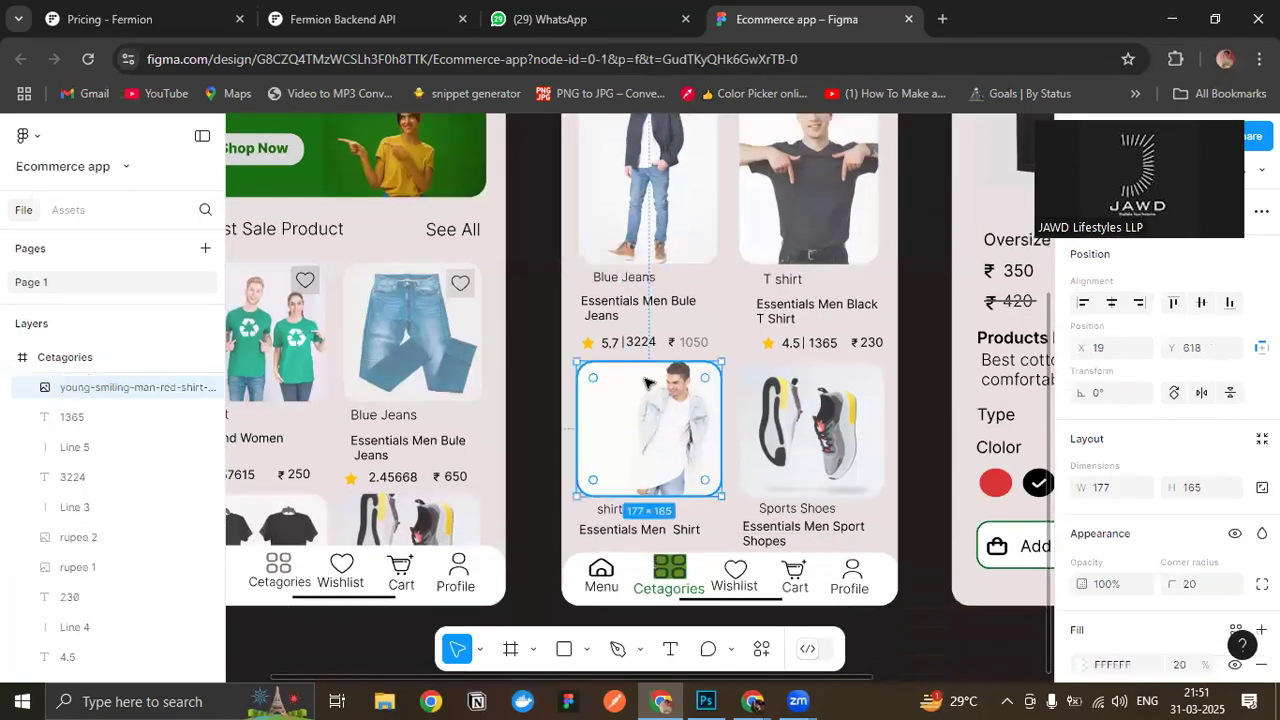
pyautogui.press('Delete')
pyautogui.click(663, 537)
pyautogui.press('Delete')
pyautogui.click(662, 531)
pyautogui.press('Delete')
# - Paste the copied image and heart icon and place them in the emptied card space at X 21, Y 628
pyautogui.scroll(1, 654, 523)
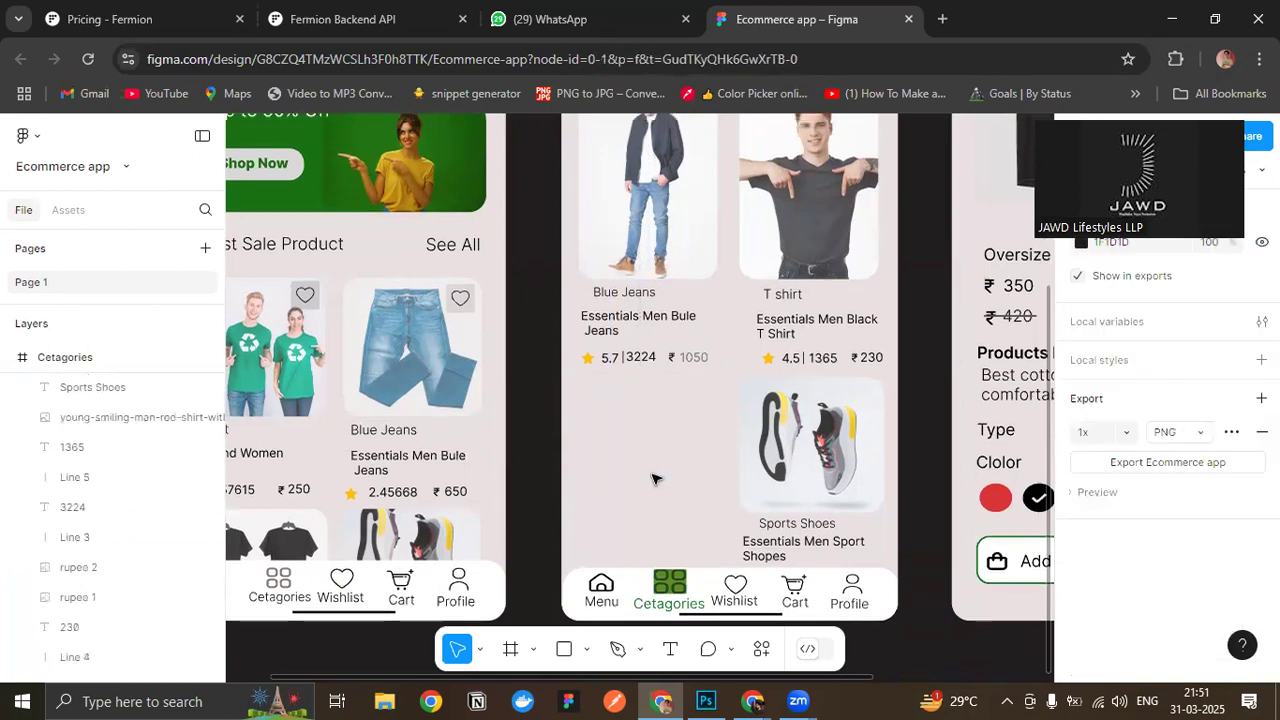
pyautogui.hotkey('ctrl', 'v')
pyautogui.scroll(1, 648, 347)
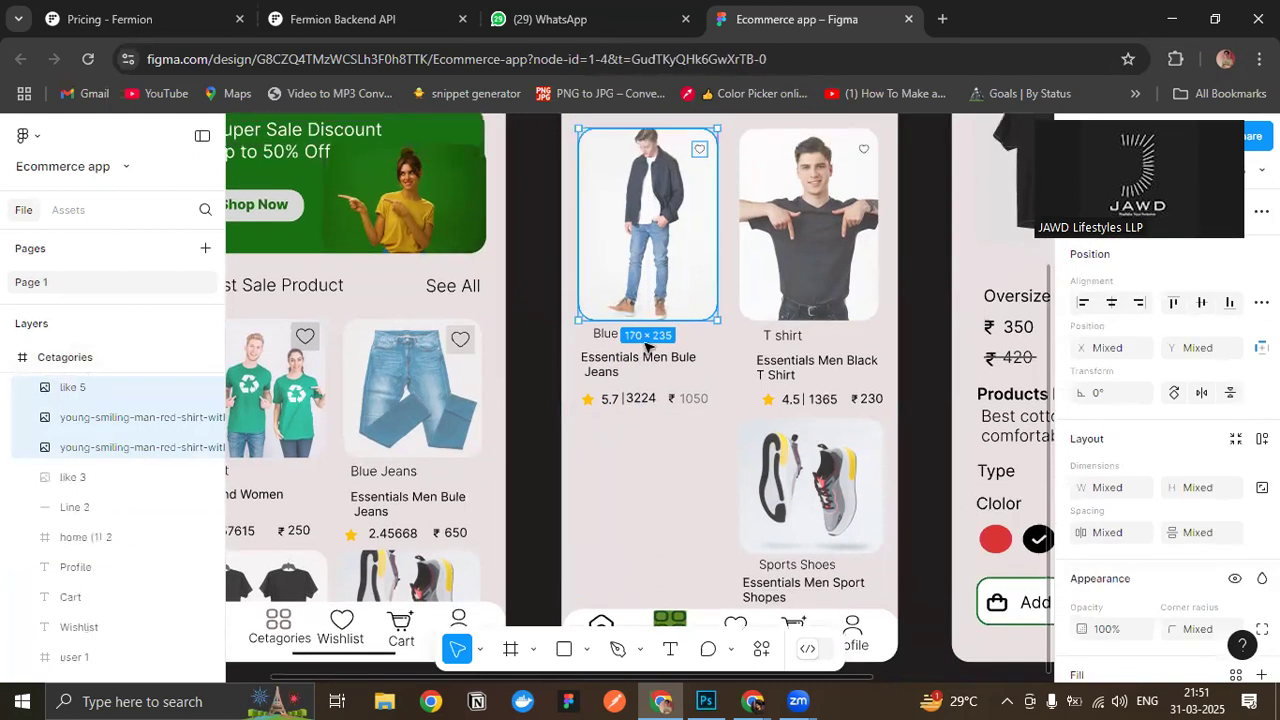
pyautogui.moveTo(636, 260); pyautogui.dragTo(636, 520)
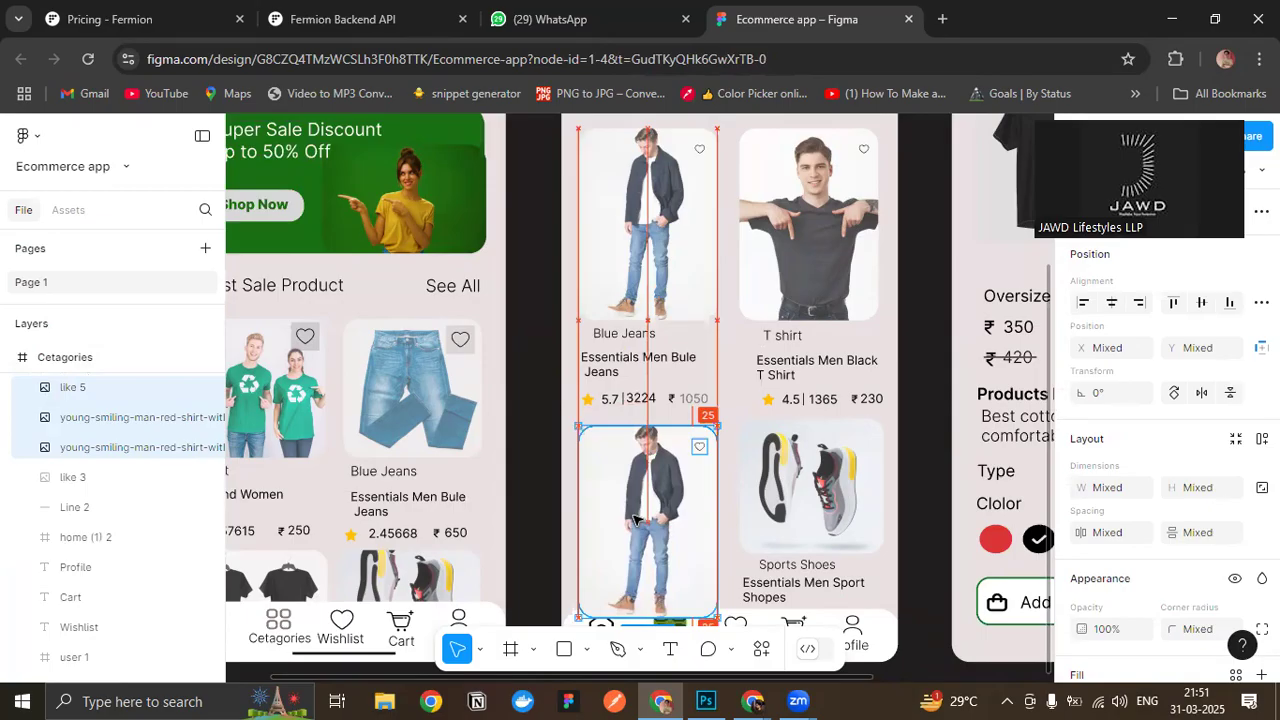
pyautogui.click(922, 351)
# - Rename the white rectangle layer behind the Cetagories screen's bottom navigation icons to Navbar Background
pyautogui.scroll(-2, 915, 351)
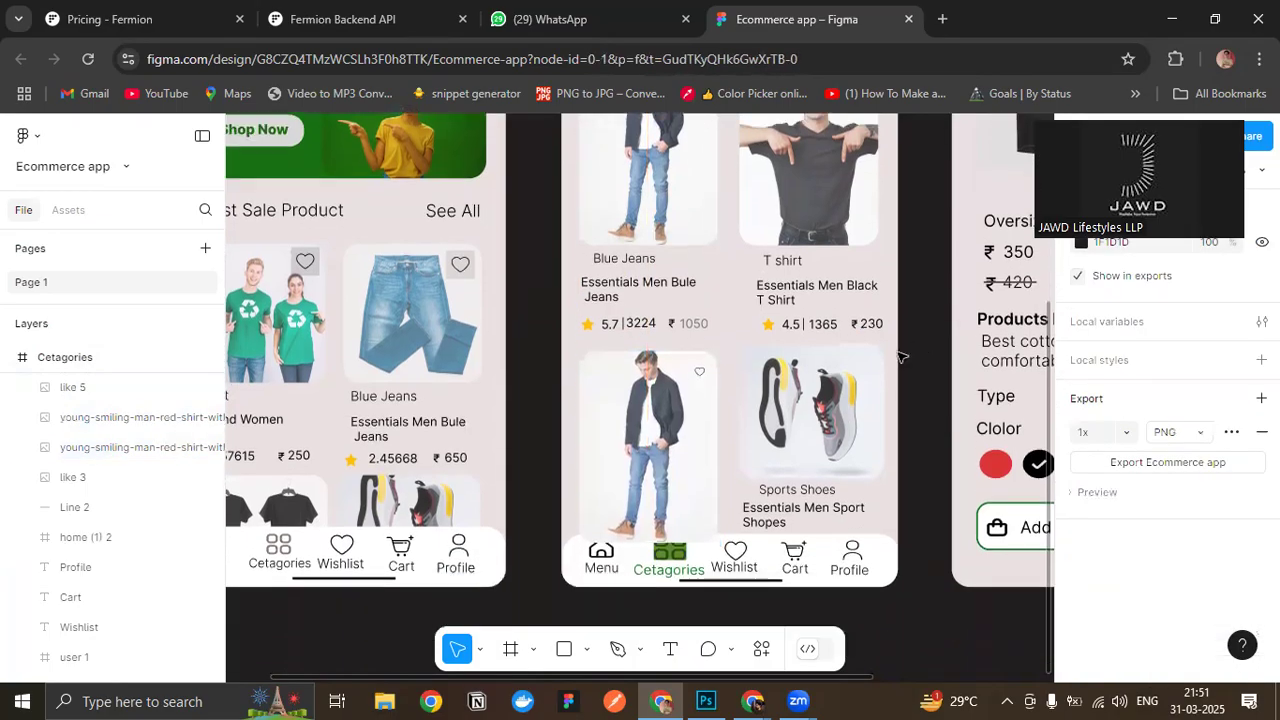
pyautogui.click(706, 444)
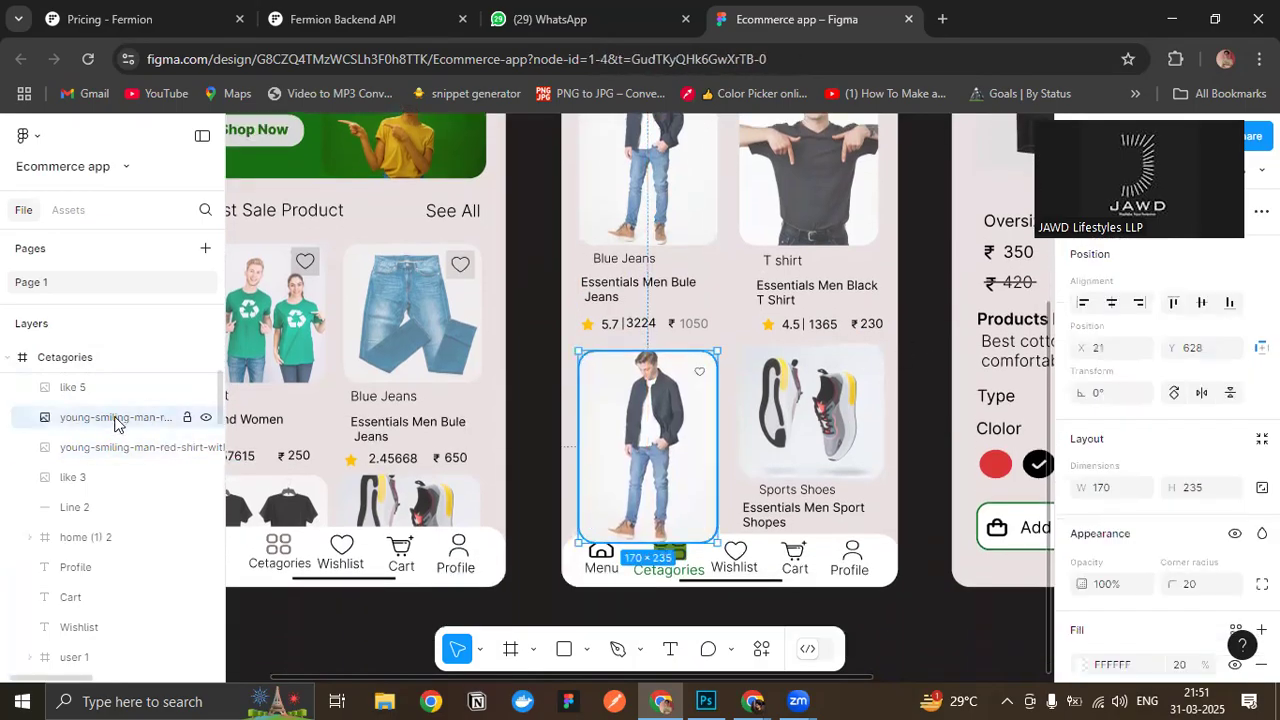
pyautogui.moveTo(109, 436); pyautogui.dragTo(146, 418)
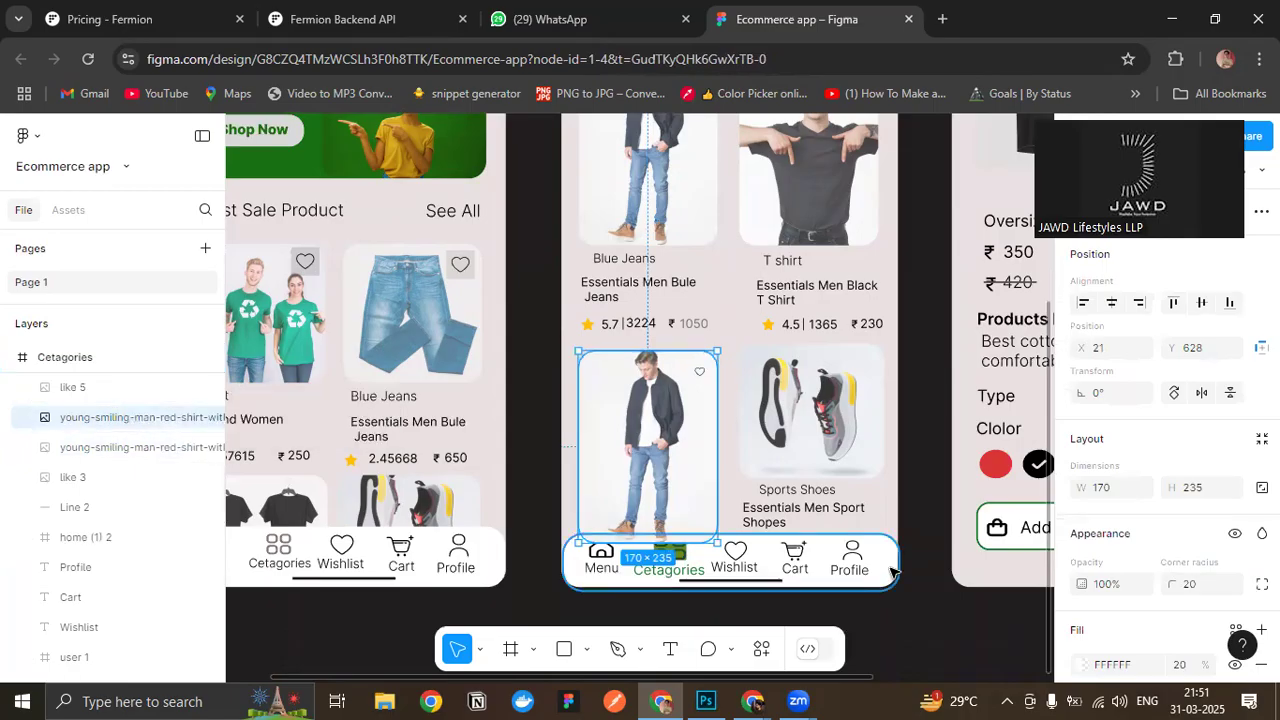
pyautogui.click(893, 571)
pyautogui.doubleClick(94, 530)
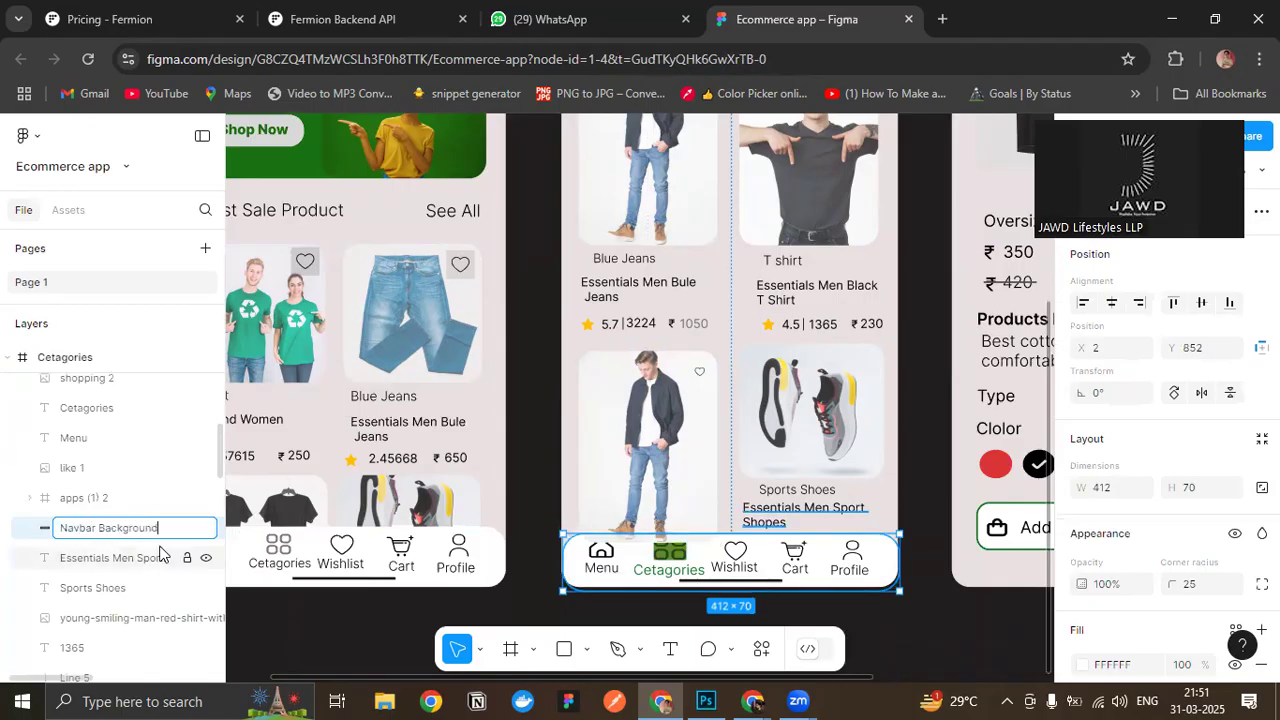
pyautogui.write('Navbar Background')
pyautogui.press('Return')
# - Move the lower Blue Jeans card's stacked images and heart icon behind the Navbar Background in the Cetagories layer order
pyautogui.scroll(5, 160, 510)
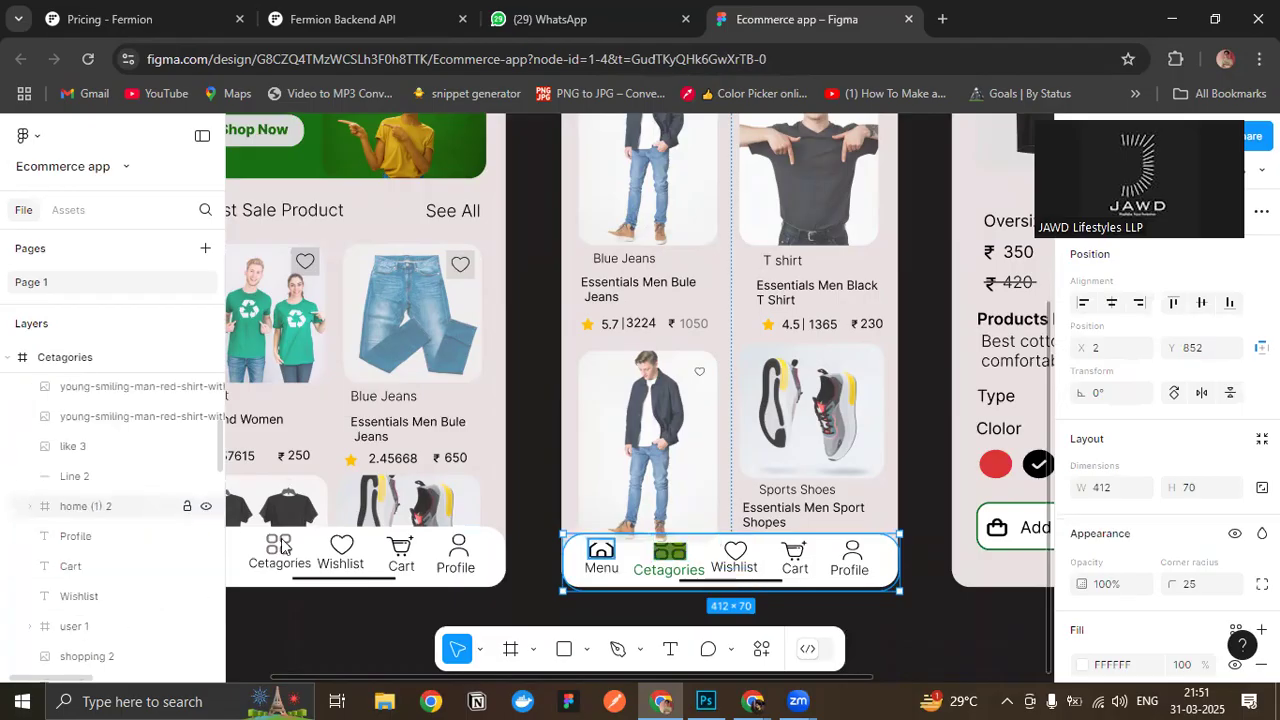
pyautogui.click(651, 455)
pyautogui.moveTo(730, 325)
pyautogui.mouseDown()
pyautogui.moveTo(714, 391)
pyautogui.moveTo(626, 475)
pyautogui.moveTo(730, 322)
pyautogui.mouseUp()
pyautogui.press('Escape')
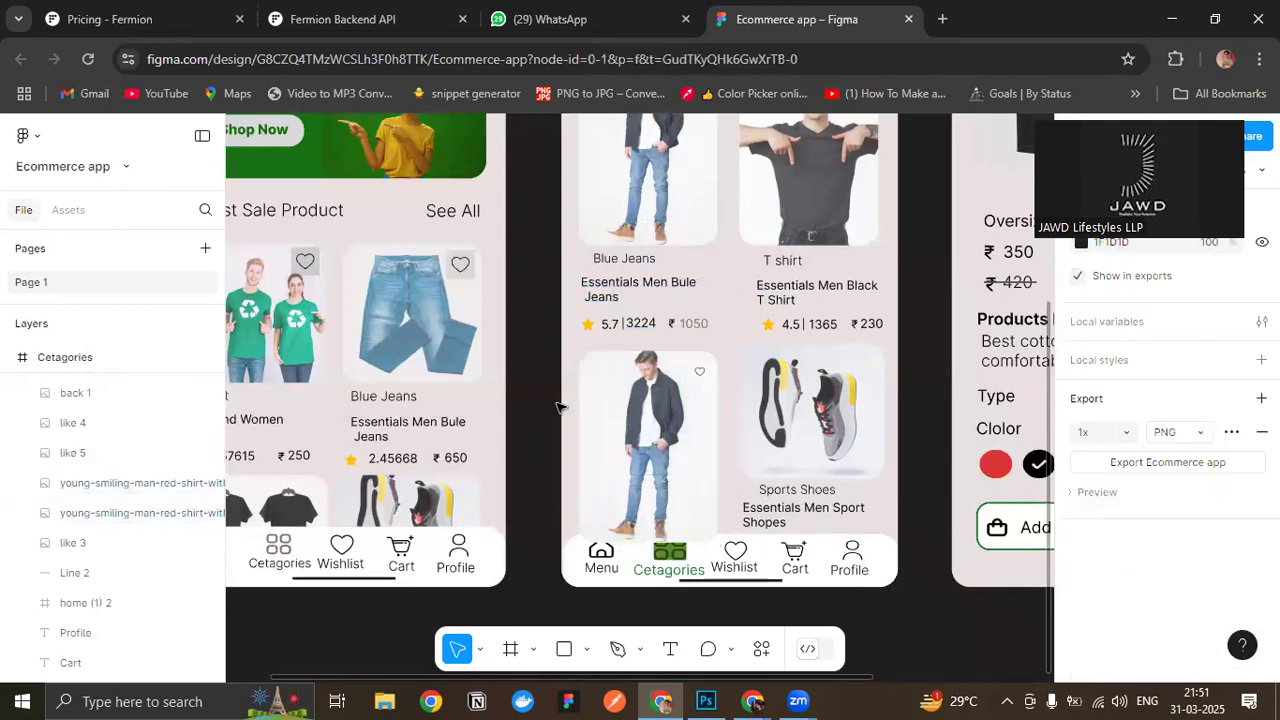
pyautogui.moveTo(566, 368); pyautogui.dragTo(745, 527)
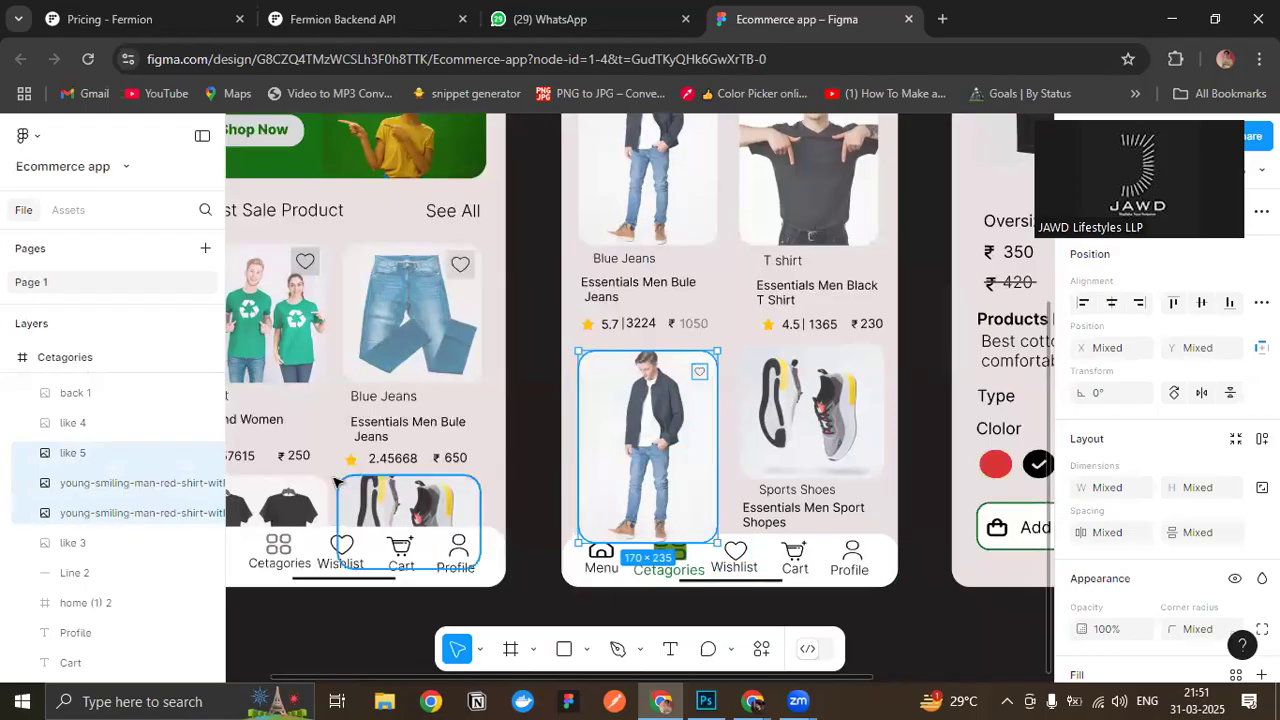
pyautogui.moveTo(126, 508); pyautogui.dragTo(136, 692)
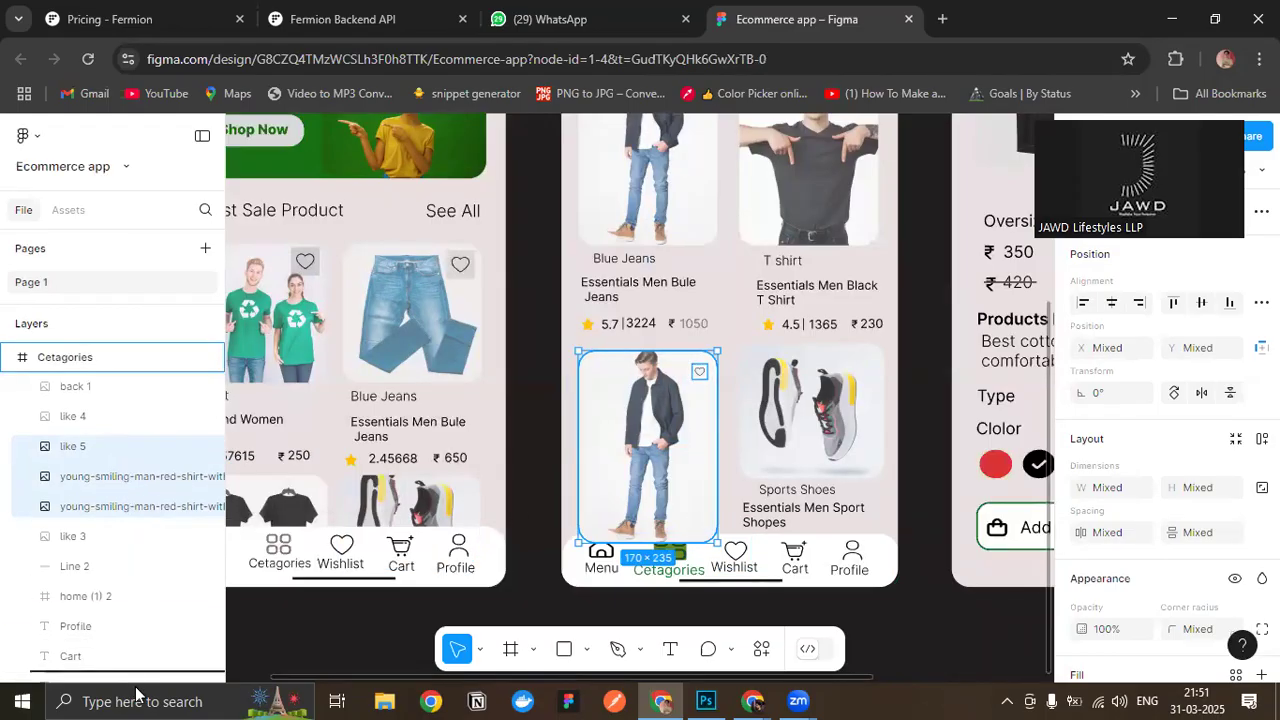
pyautogui.moveTo(126, 629); pyautogui.dragTo(128, 630)
pyautogui.scroll(-4, 132, 518)
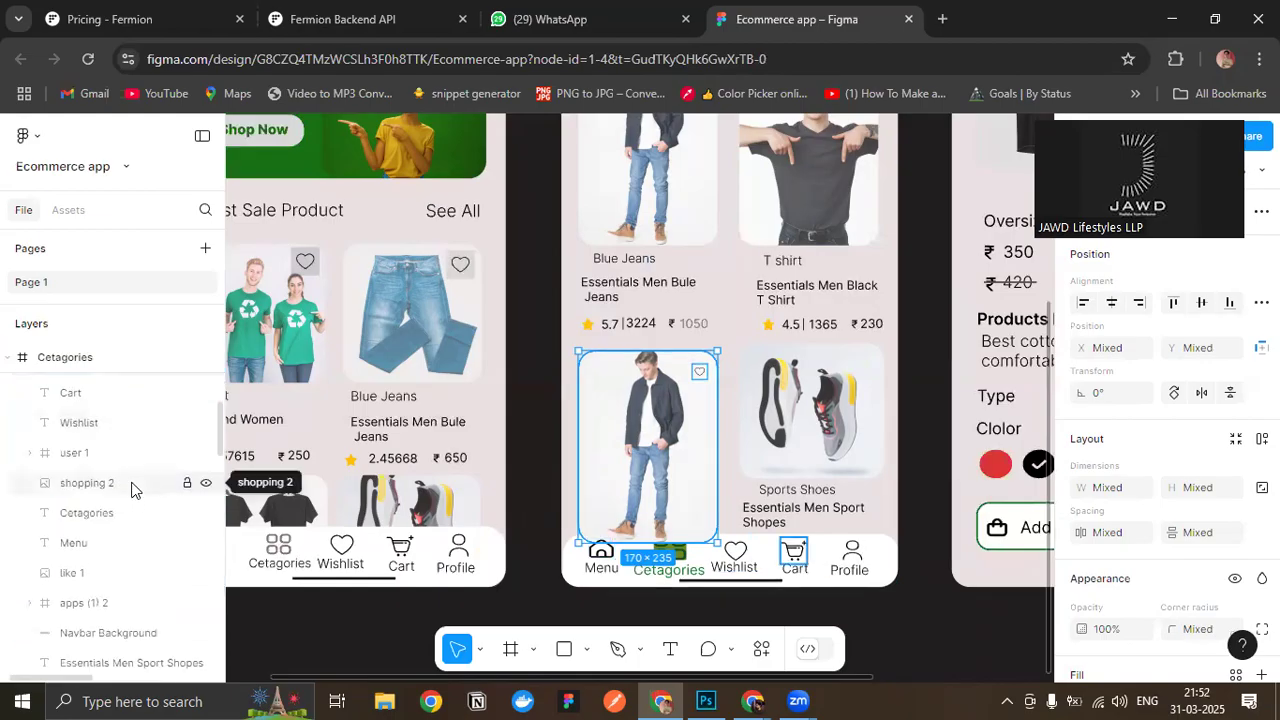
pyautogui.scroll(1, 122, 470)
pyautogui.moveTo(105, 413); pyautogui.dragTo(99, 630)
pyautogui.scroll(-3, 111, 650)
pyautogui.scroll(-10, 111, 640)
pyautogui.scroll(-3, 111, 620)
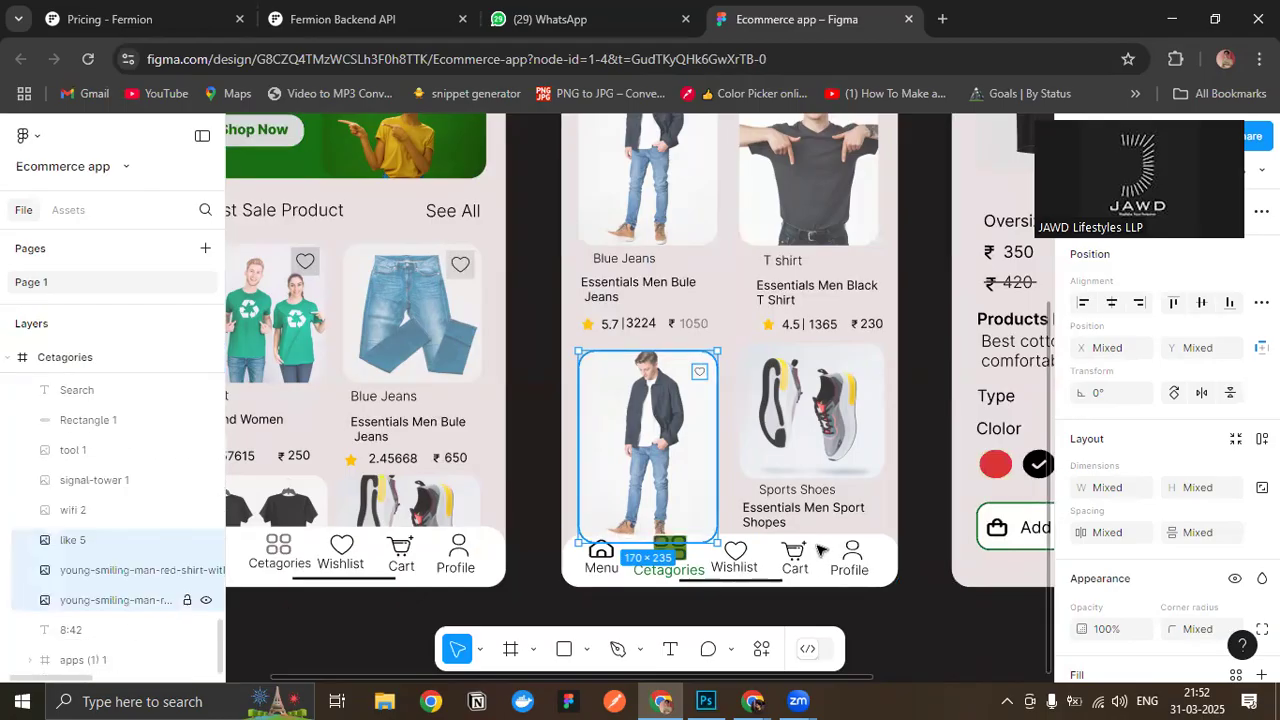
pyautogui.click(951, 421)
# - Delete the Sports Shoes card's image, label and Essentials Men Sport Shopes title from the Cetagories screen
pyautogui.scroll(3, 700, 430)
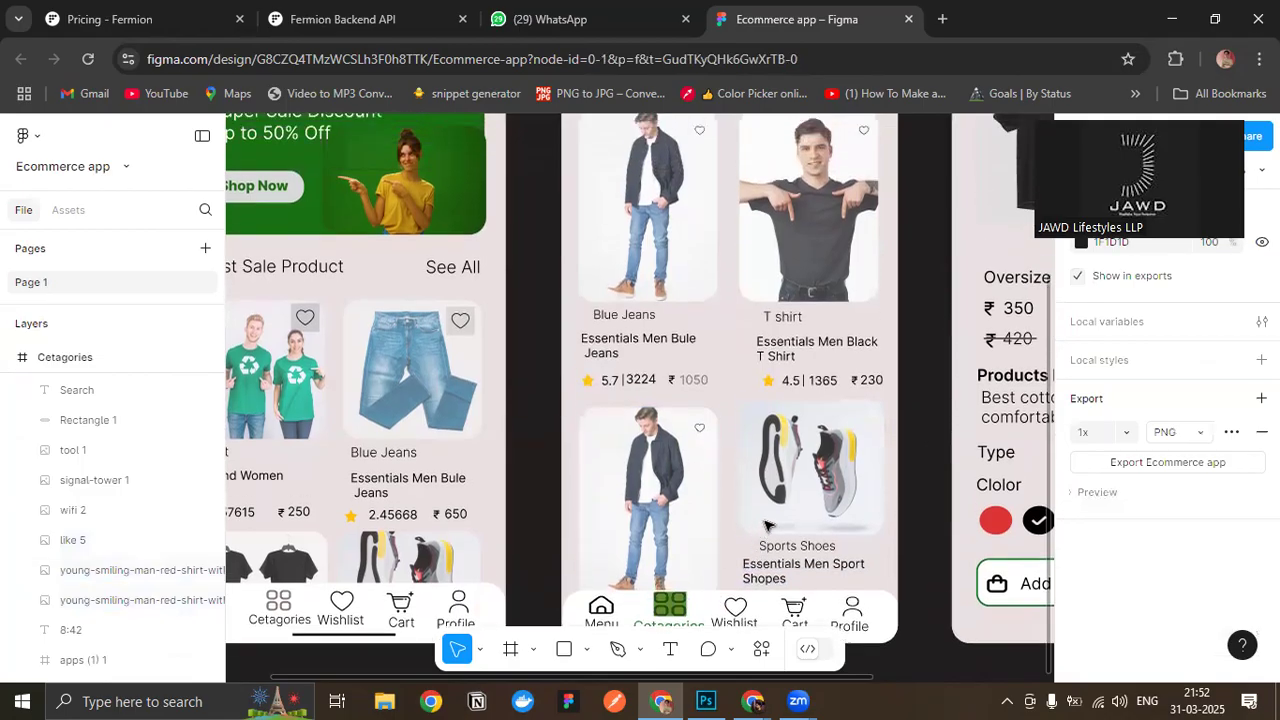
pyautogui.moveTo(736, 400); pyautogui.dragTo(840, 583)
pyautogui.click(905, 440)
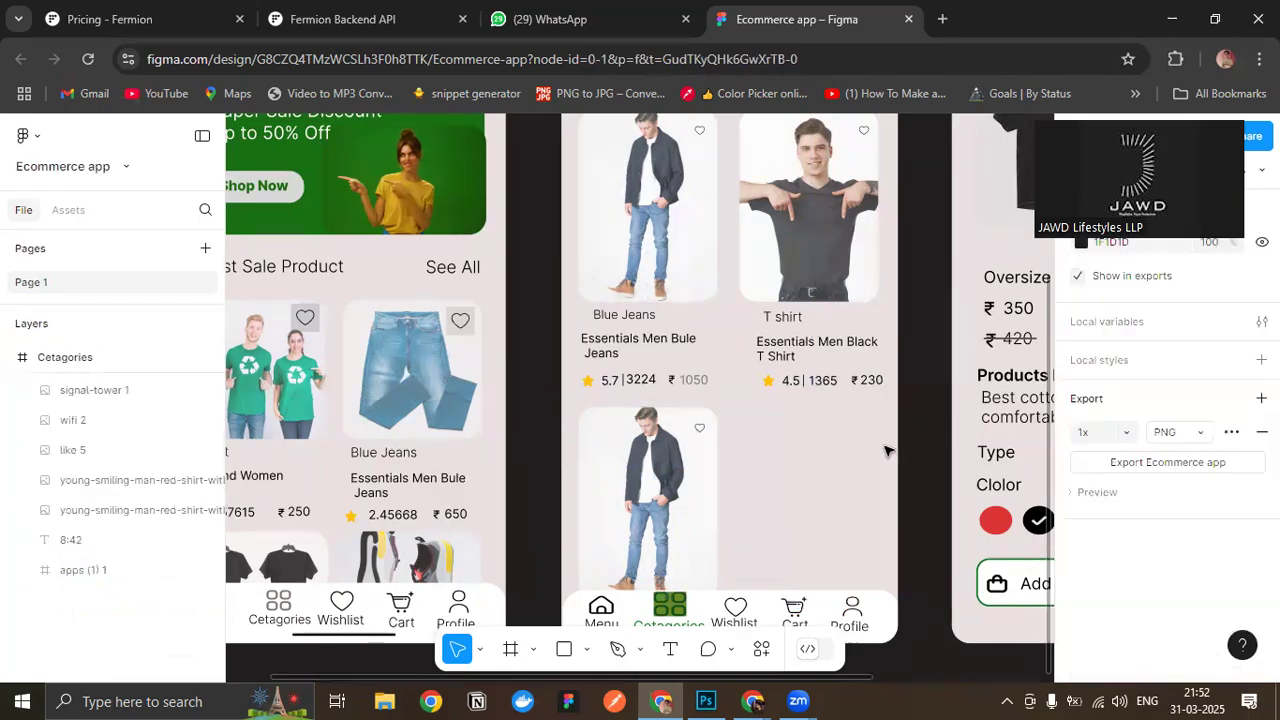
# - Select and copy the cart icon together with its white circle from the Home screen's header
pyautogui.scroll(5, 920, 398)
pyautogui.scroll(-2, 920, 398)
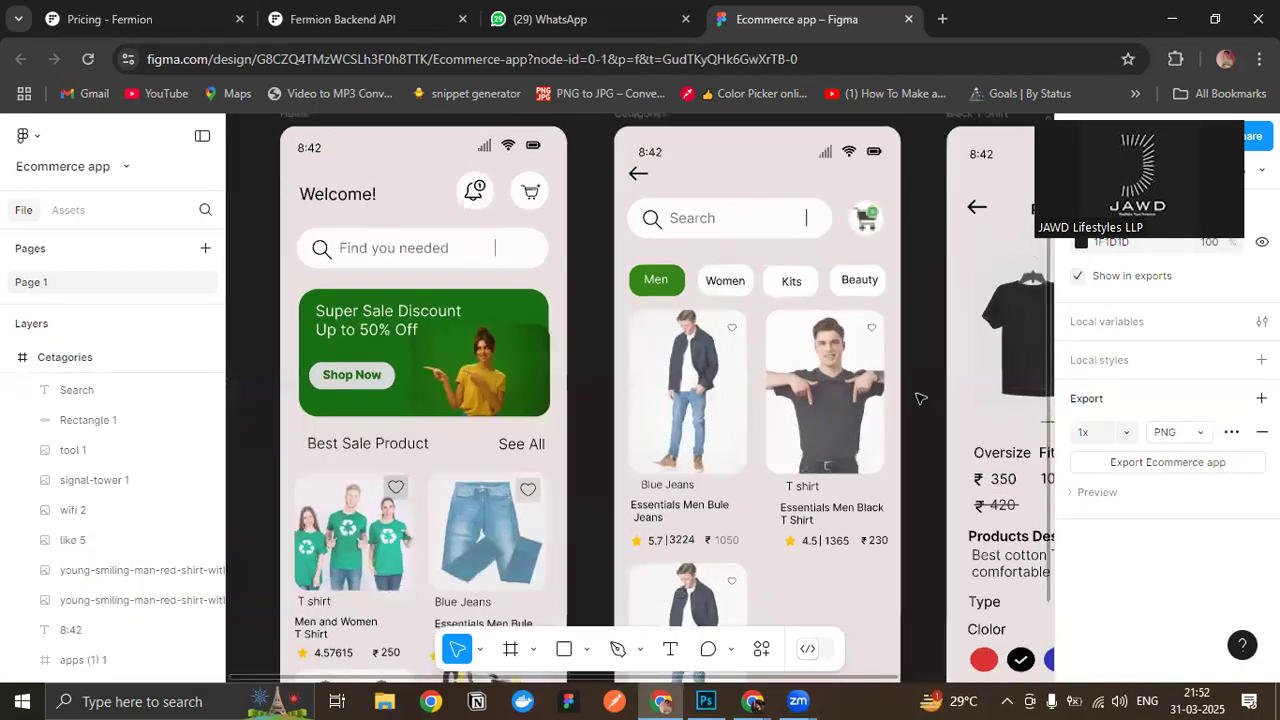
pyautogui.scroll(-8, 920, 398)
pyautogui.scroll(5, 920, 398)
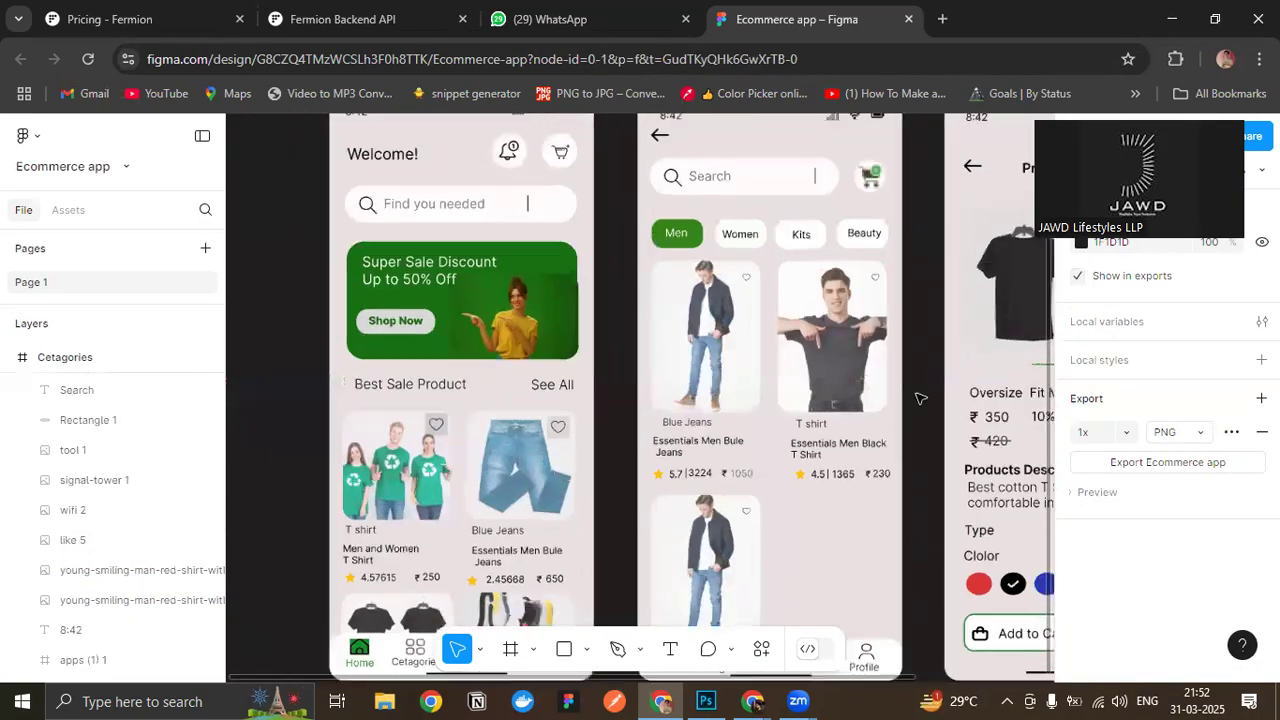
pyautogui.scroll(3, 914, 396)
pyautogui.scroll(2, 912, 396)
pyautogui.scroll(1, 912, 396)
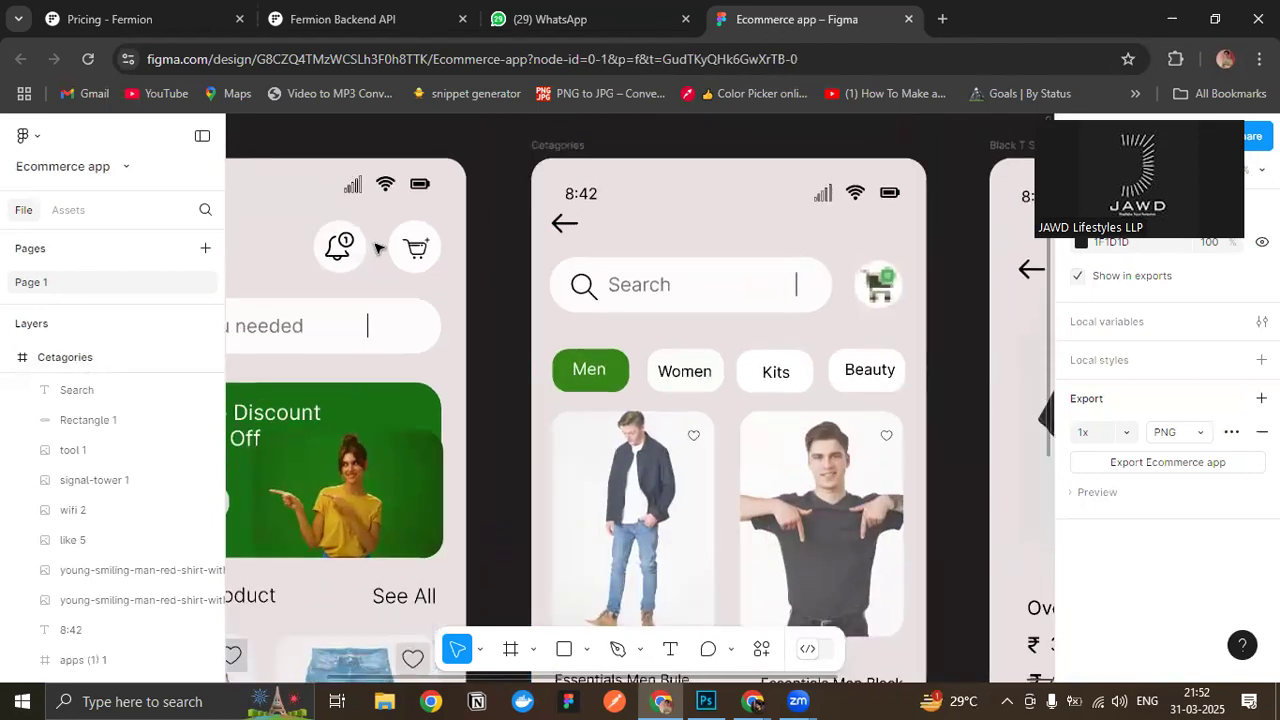
pyautogui.click(877, 290)
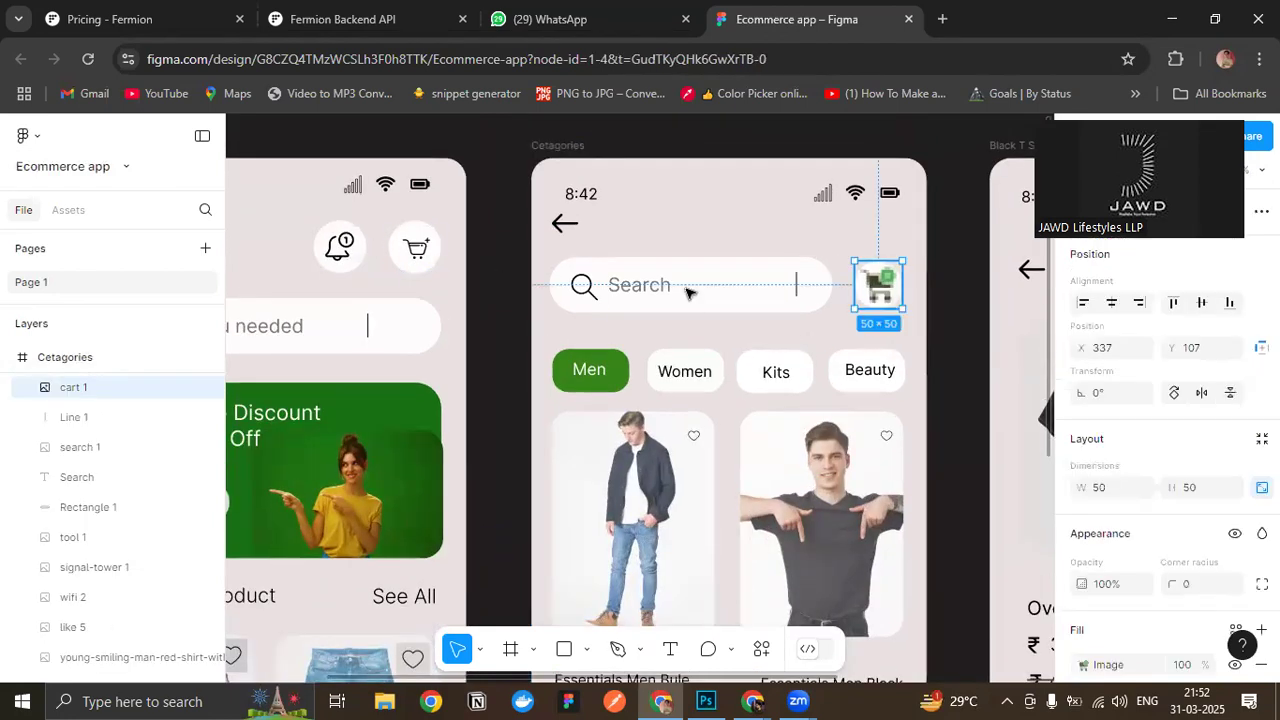
pyautogui.click(444, 277)
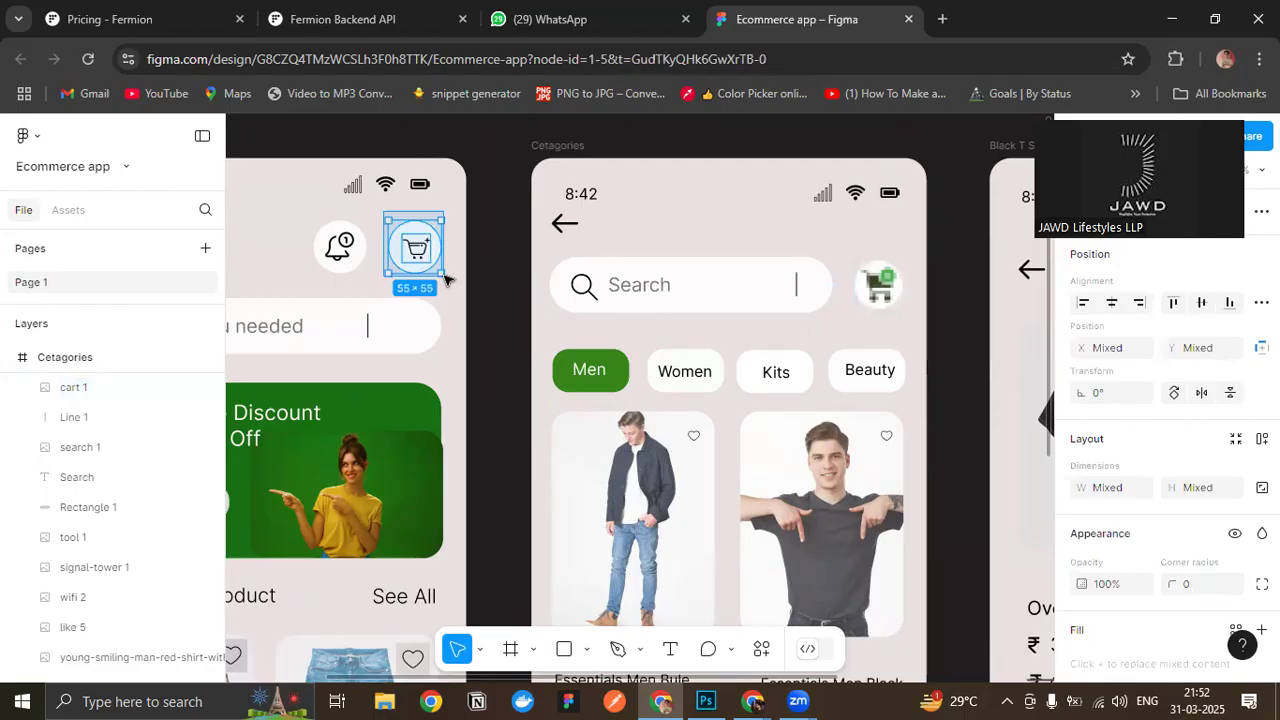
# - Replace the green cart image beside the Cetagories search bar with the copied circled cart icon
pyautogui.click(875, 287)
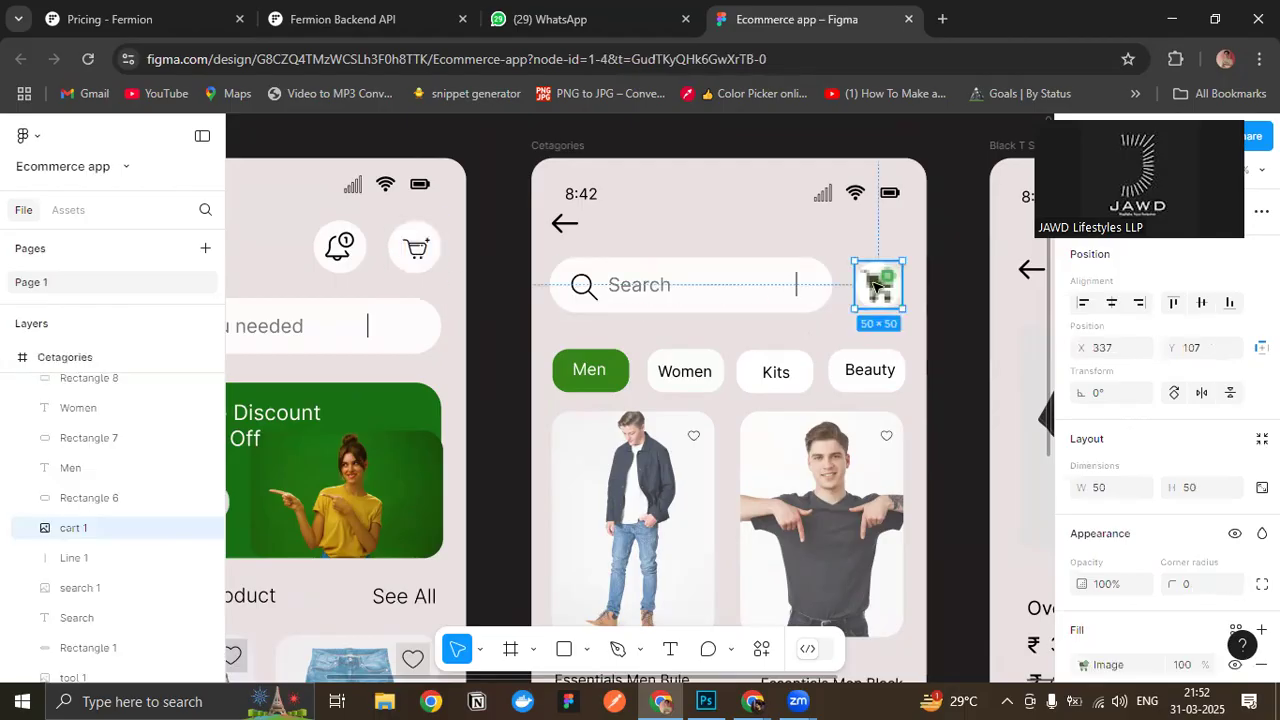
pyautogui.press('Delete')
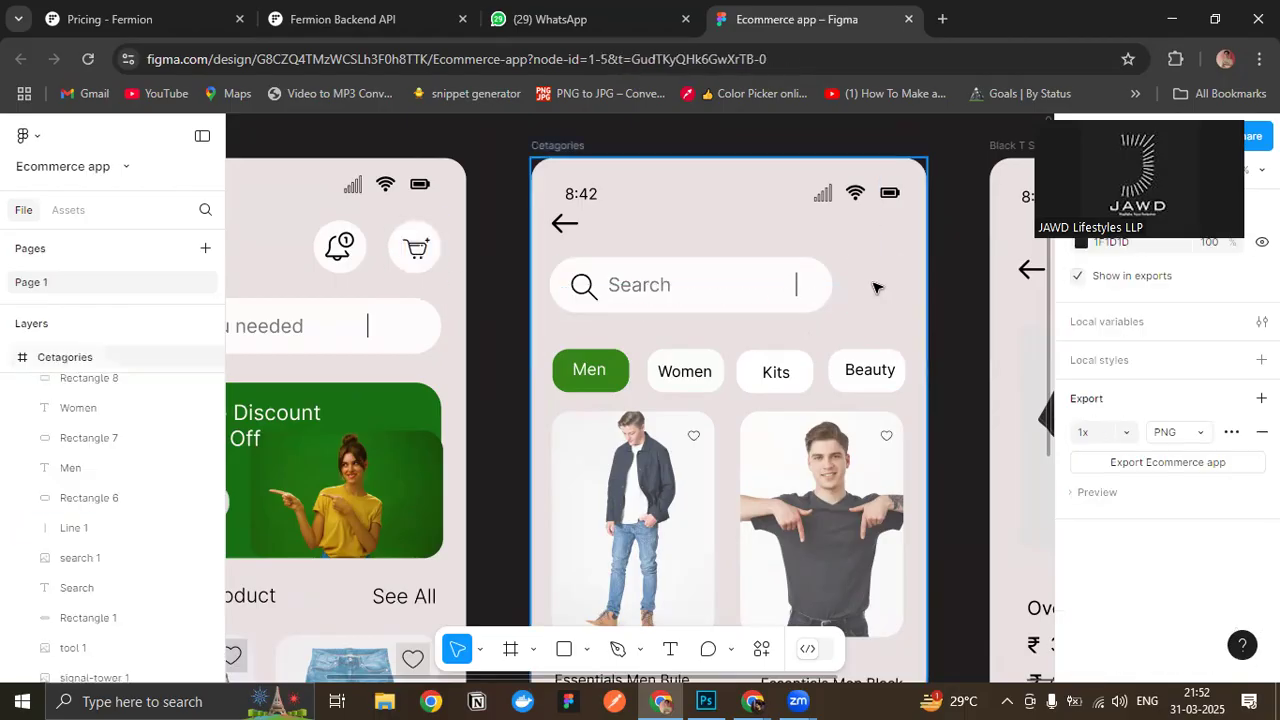
pyautogui.hotkey('ctrl', 'v')
pyautogui.moveTo(400, 250); pyautogui.dragTo(868, 274)
pyautogui.scroll(-1, 646, 309)
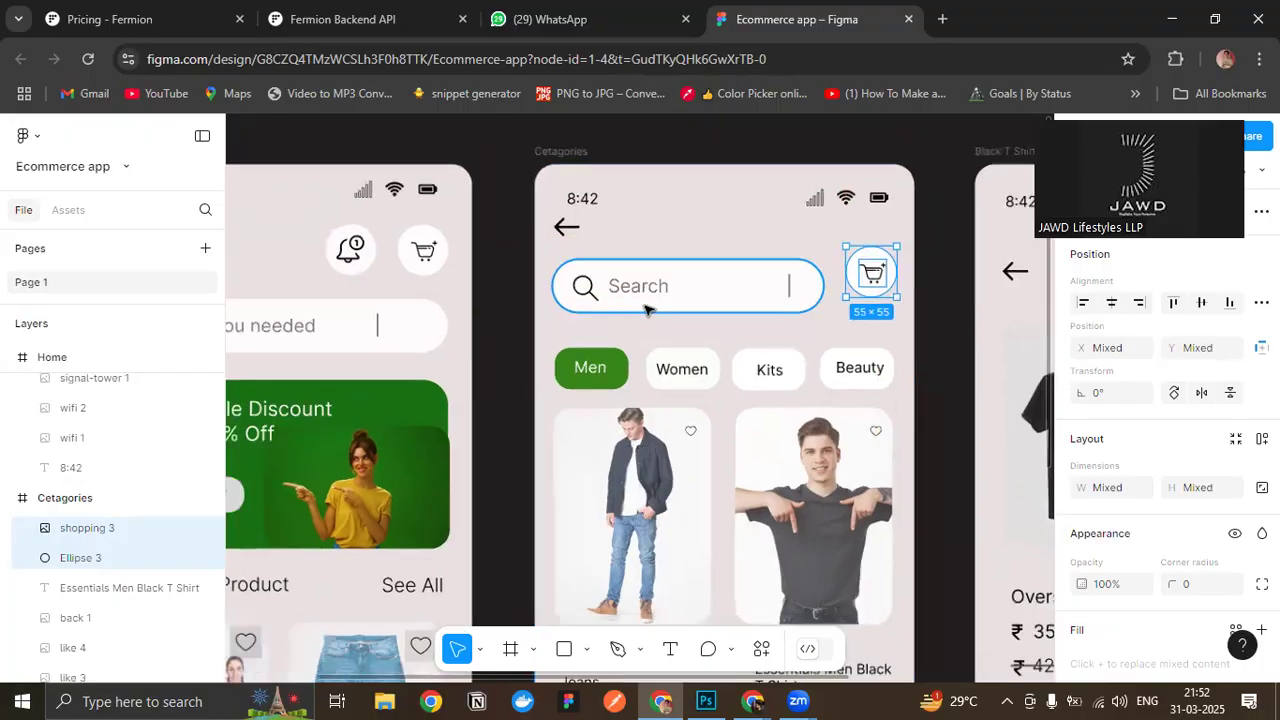
# - Scale the Home header's notification and cart icons, with their circles, down proportionally to about 35 high
pyautogui.moveTo(578, 361); pyautogui.dragTo(629, 325)
pyautogui.moveTo(376, 188); pyautogui.dragTo(557, 263)
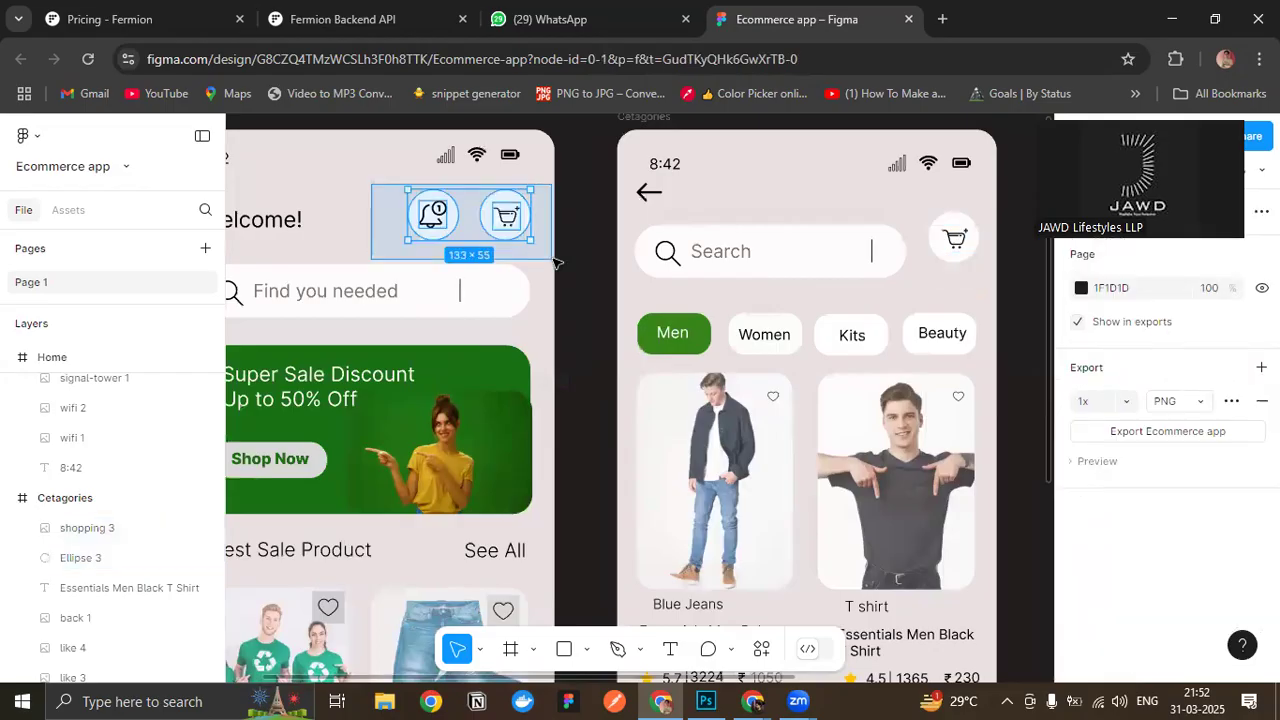
pyautogui.scroll(-2, 300, 289)
pyautogui.scroll(-4, 330, 272)
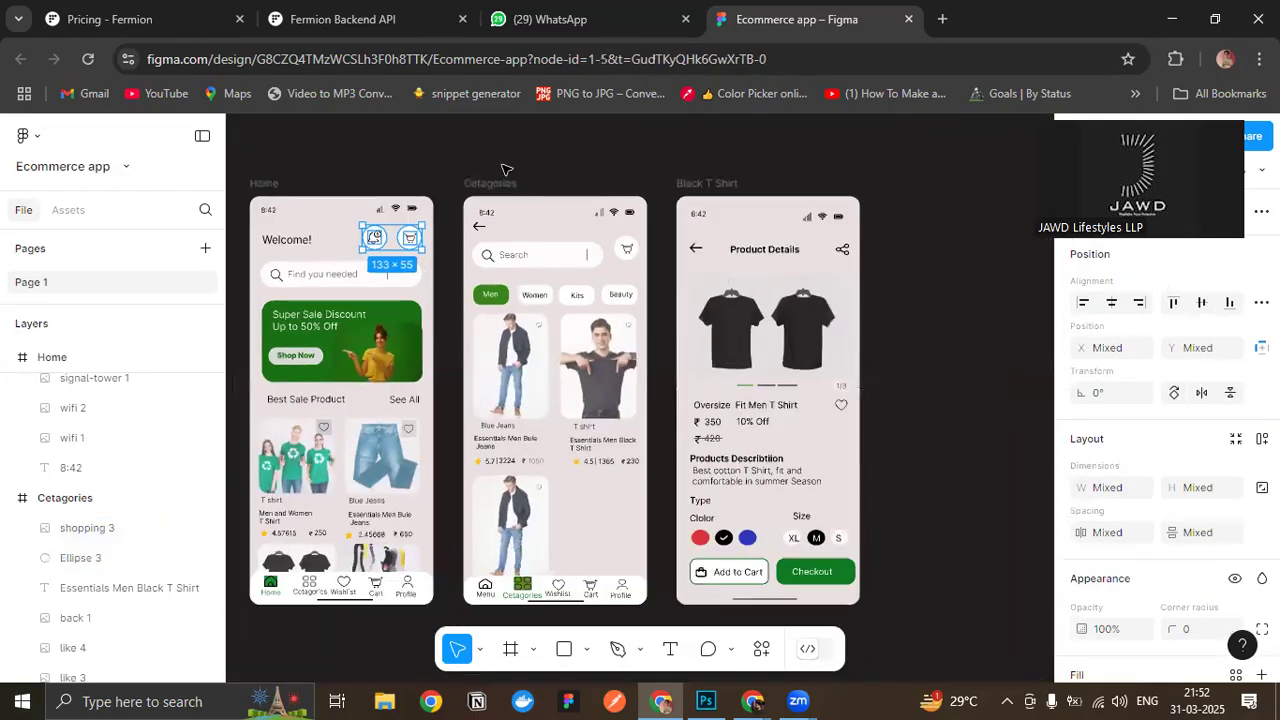
pyautogui.click(487, 170)
pyautogui.moveTo(491, 168); pyautogui.dragTo(653, 202)
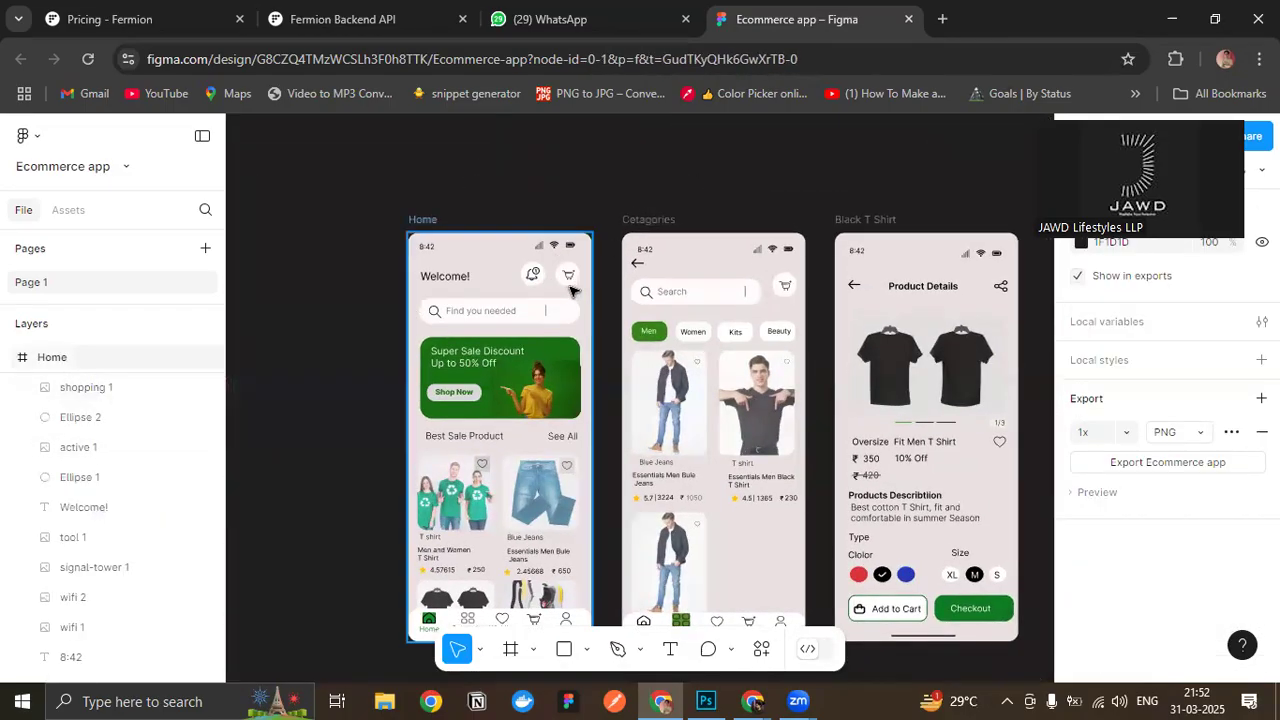
pyautogui.scroll(5, 560, 285)
pyautogui.moveTo(395, 202); pyautogui.dragTo(592, 290)
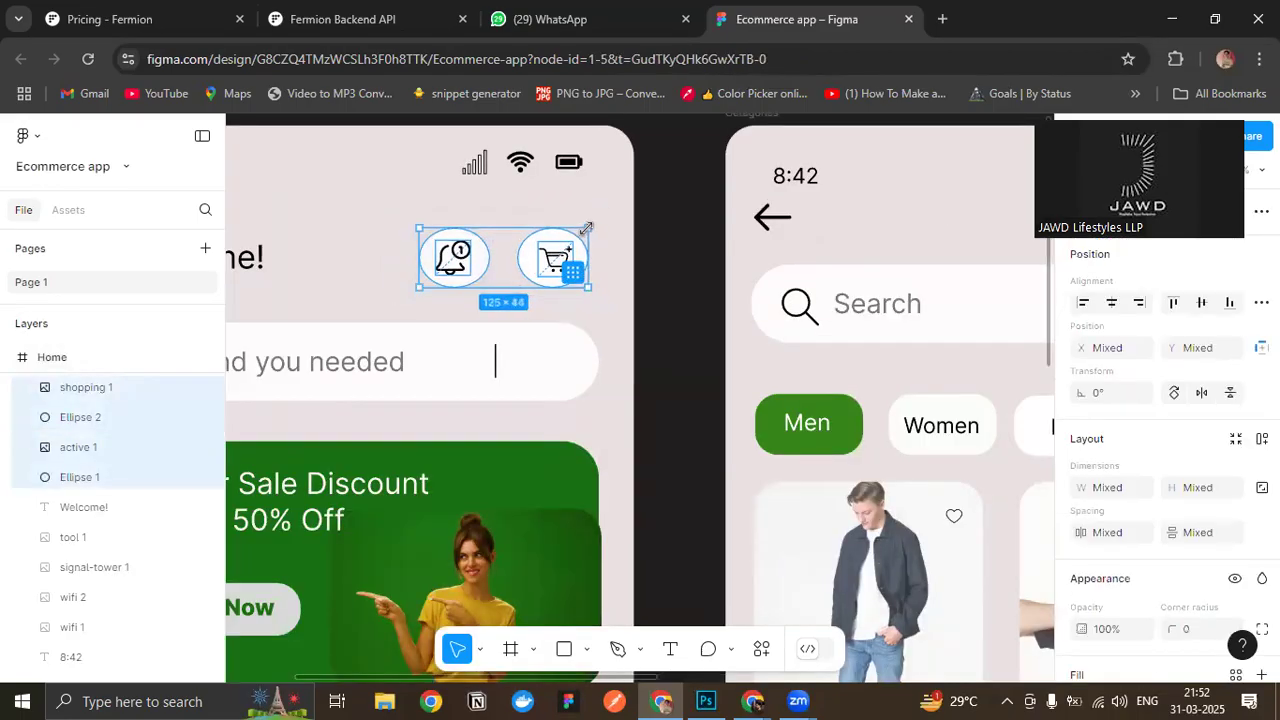
pyautogui.moveTo(594, 213); pyautogui.dragTo(531, 254)
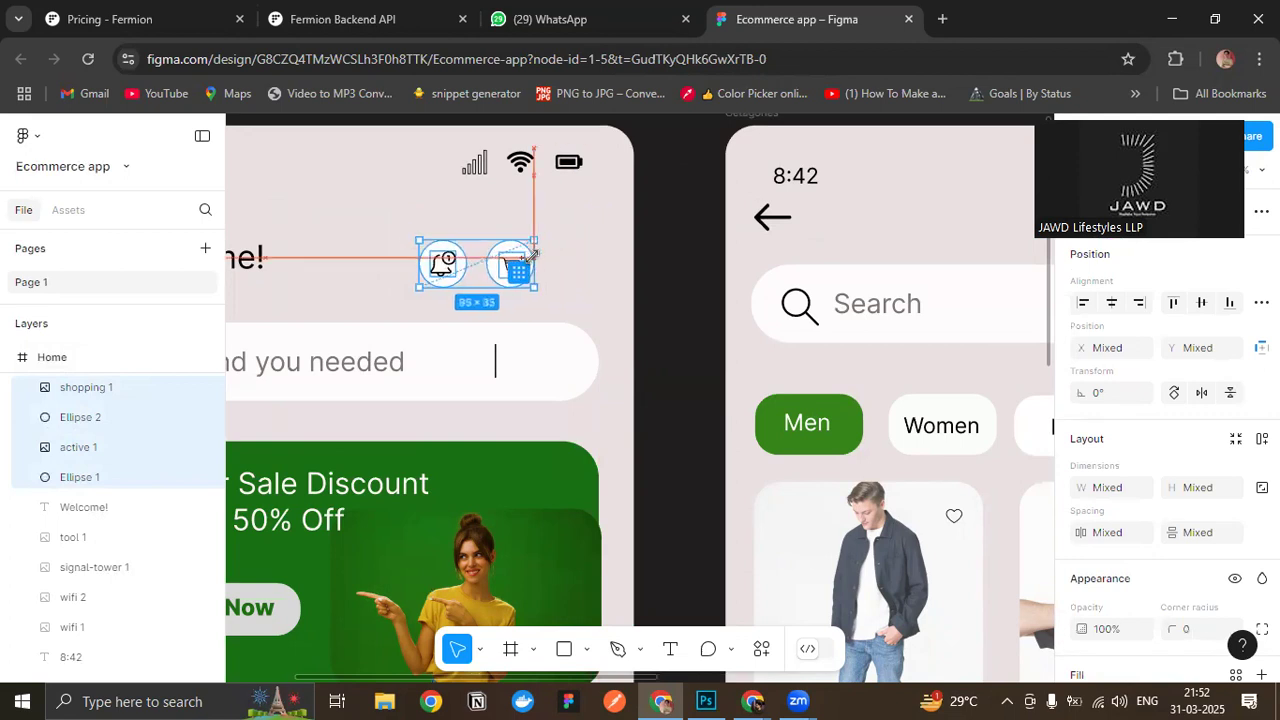
pyautogui.click(672, 312)
# - Bring the Home header's cart icon closer to the bell for a 76 × 35 pair and align both with the search bar's right end
pyautogui.moveTo(534, 296); pyautogui.dragTo(507, 273)
pyautogui.moveTo(361, 216); pyautogui.dragTo(546, 299)
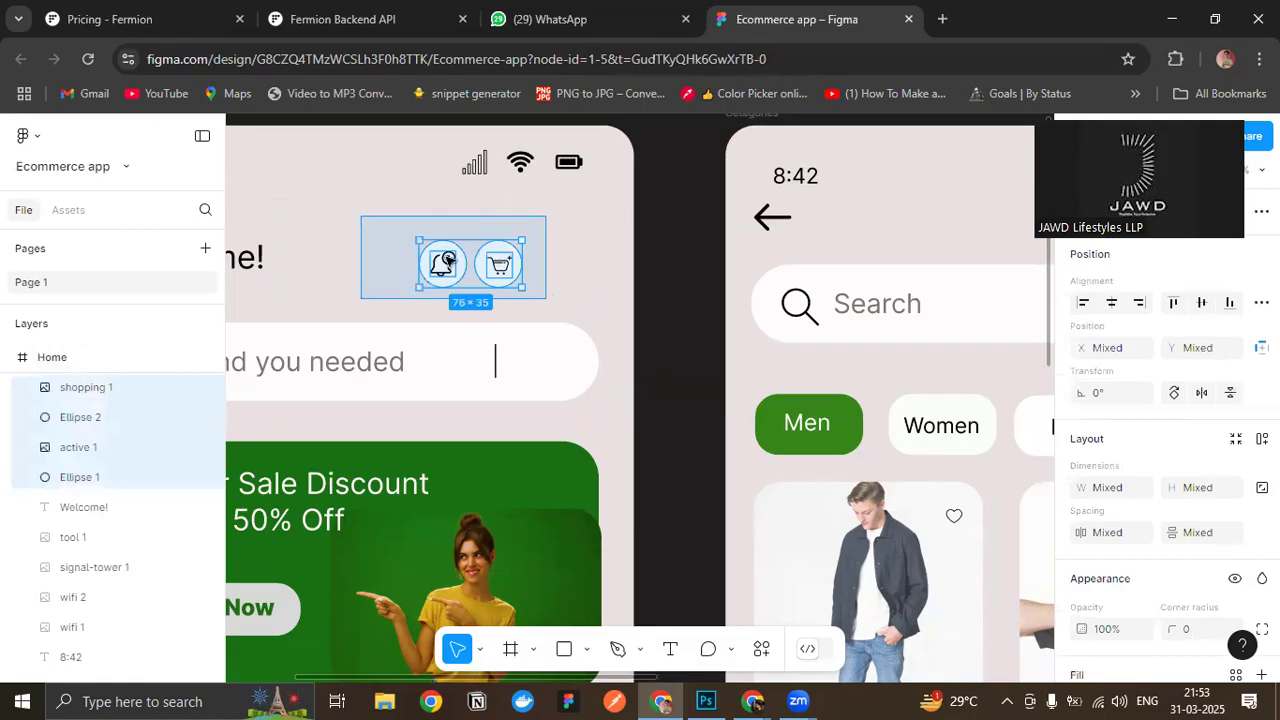
pyautogui.moveTo(465, 270); pyautogui.dragTo(542, 258)
pyautogui.click(677, 260)
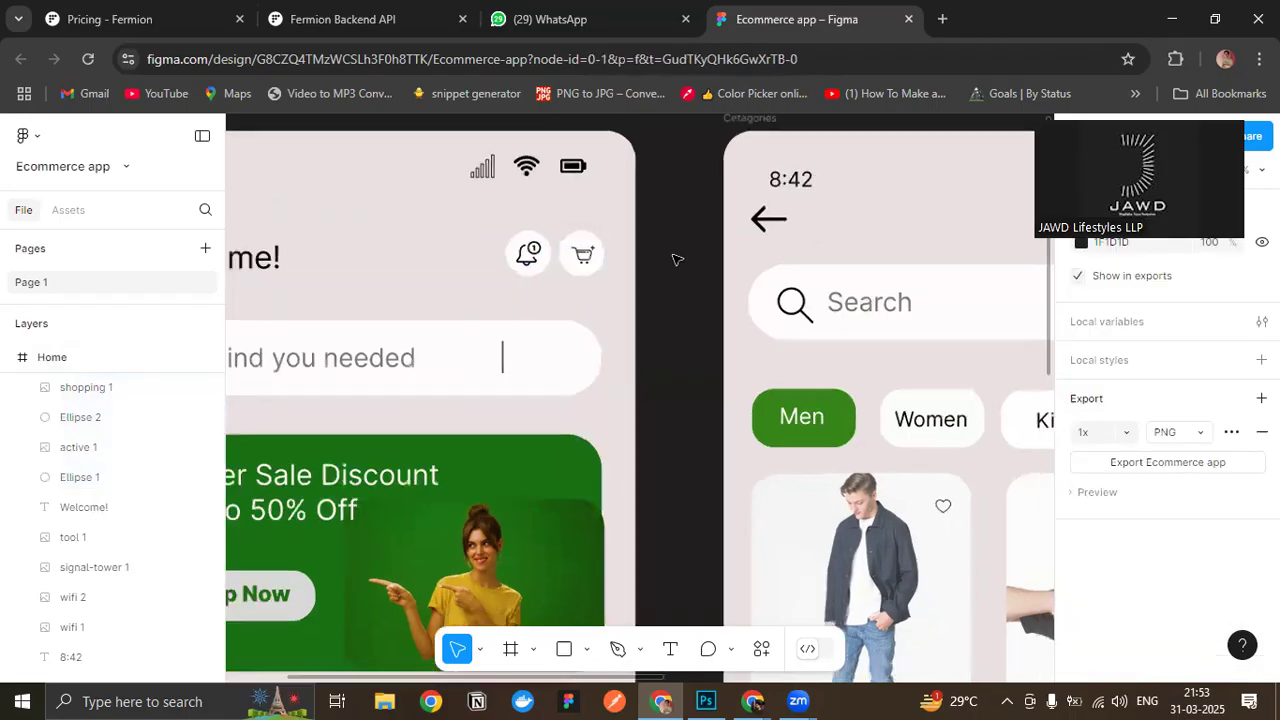
# - Examine the Home, Cetagories and Black T Shirt screens side by side, comparing their header icon sizes and spacing
pyautogui.scroll(-5, 677, 260)
pyautogui.scroll(-1, 657, 250)
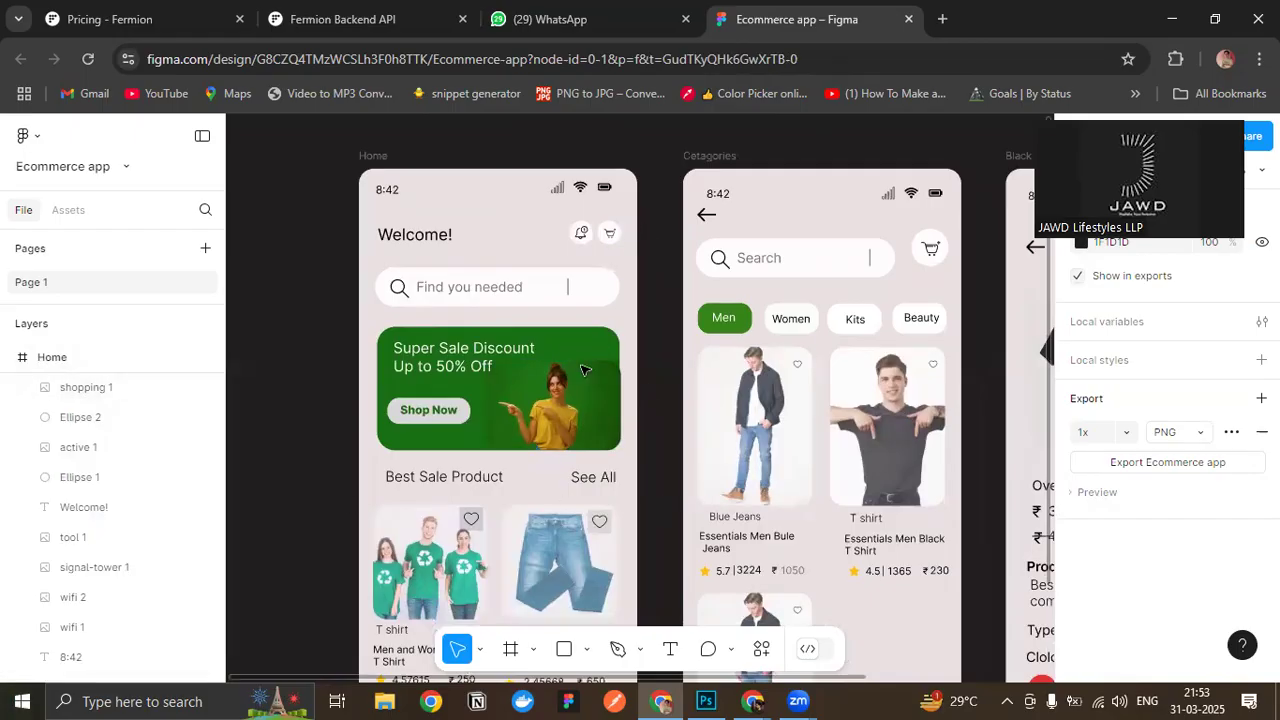
pyautogui.scroll(-3, 580, 367)
pyautogui.scroll(2, 574, 363)
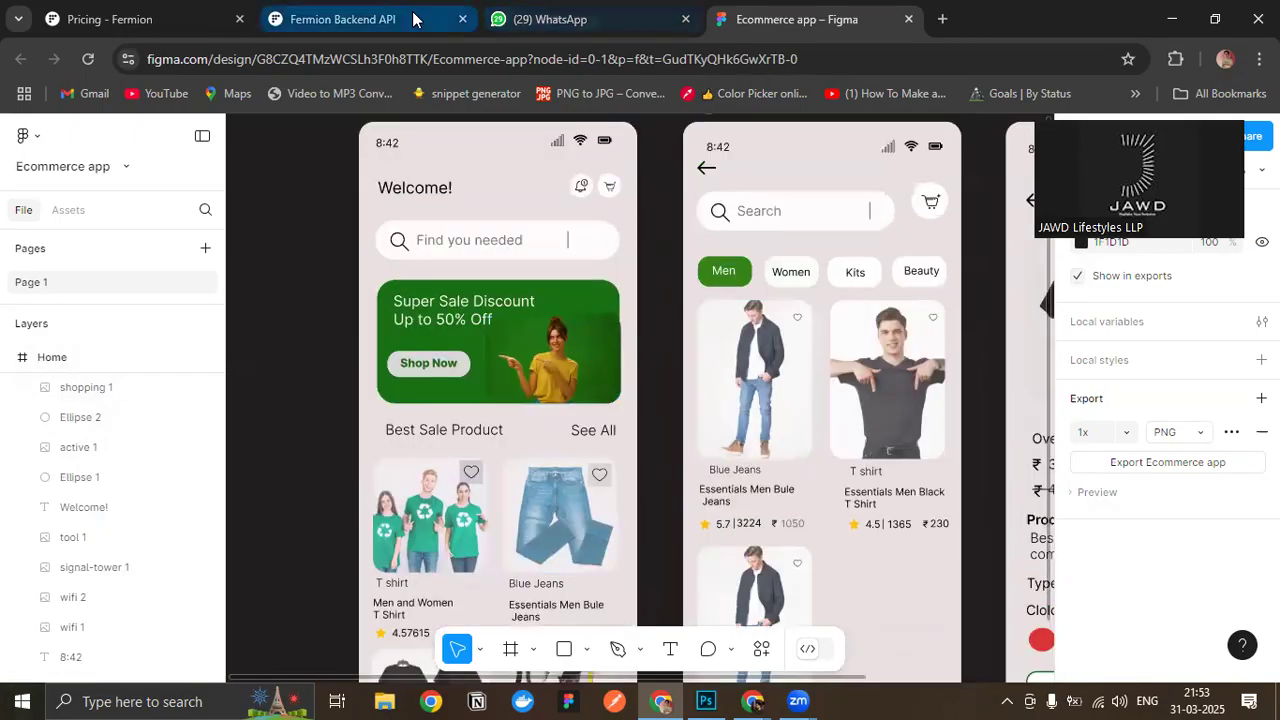
pyautogui.scroll(-3, 521, 435)
pyautogui.scroll(3, 452, 251)
pyautogui.scroll(1, 454, 251)
pyautogui.scroll(-4, 454, 251)
pyautogui.scroll(1, 627, 378)
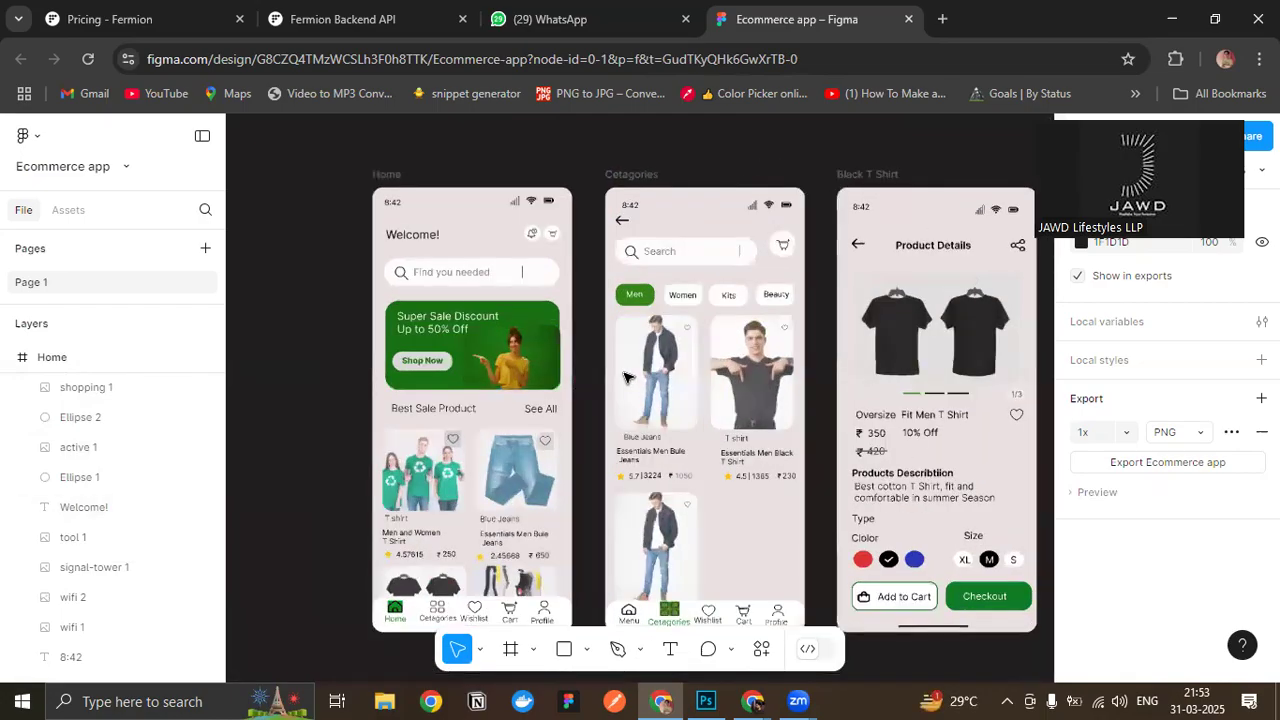
# - Nudge the Home header's notification and cart icons slightly to the right above the search bar's end
pyautogui.scroll(3, 603, 291)
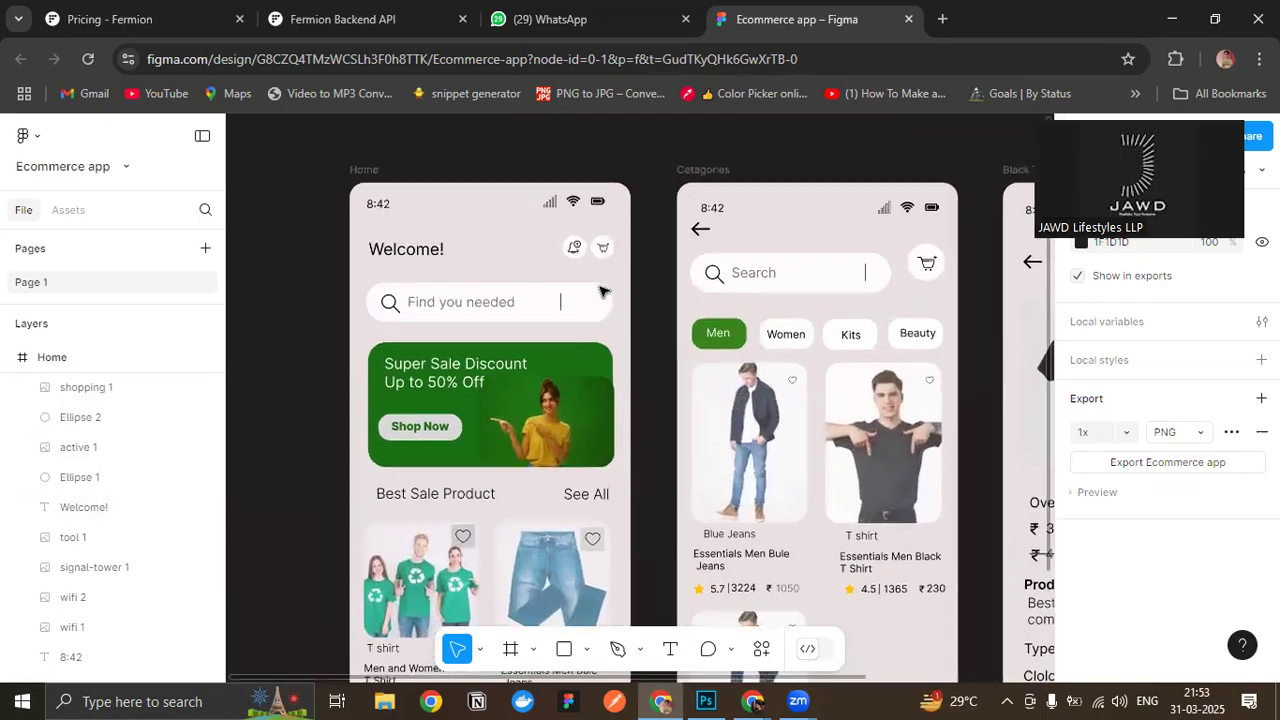
pyautogui.scroll(1, 603, 291)
pyautogui.moveTo(612, 280); pyautogui.dragTo(592, 264)
pyautogui.click(666, 342)
pyautogui.scroll(-1, 666, 342)
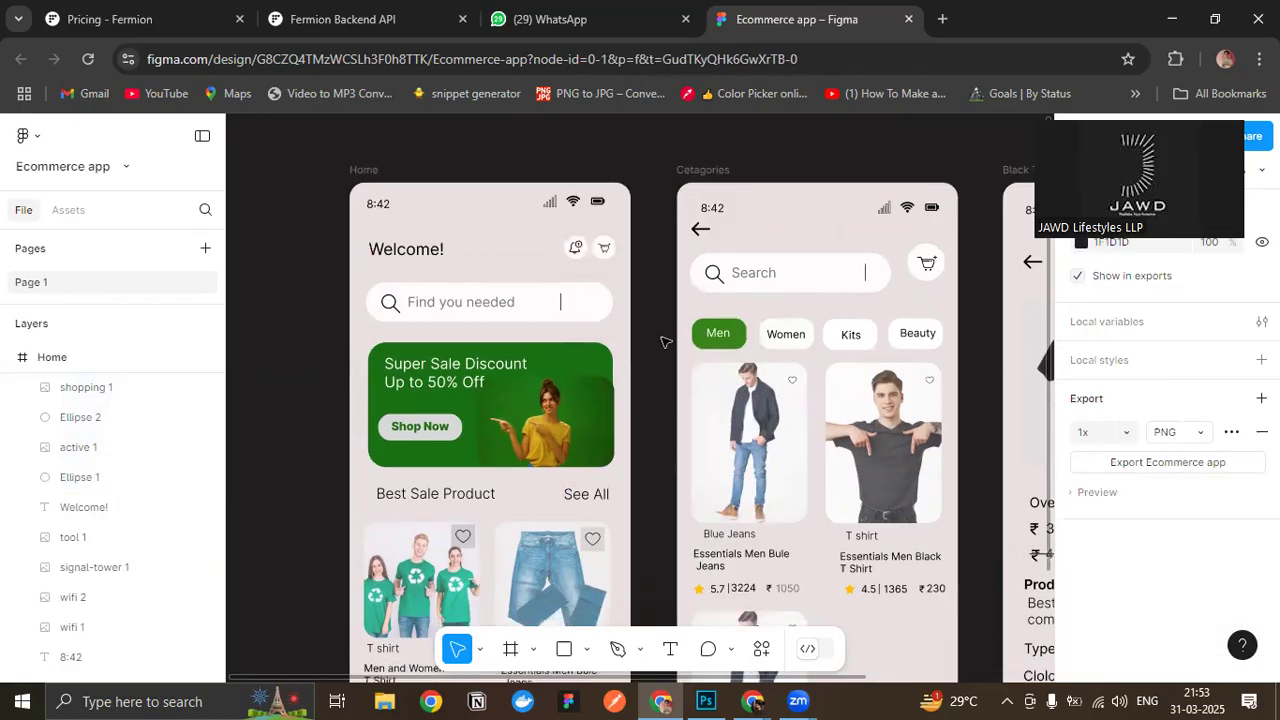
# - Delete the circled cart icon beside the search bar on the Cetagories screen
pyautogui.scroll(-1, 666, 342)
pyautogui.scroll(1, 666, 342)
pyautogui.moveTo(941, 297); pyautogui.dragTo(906, 244)
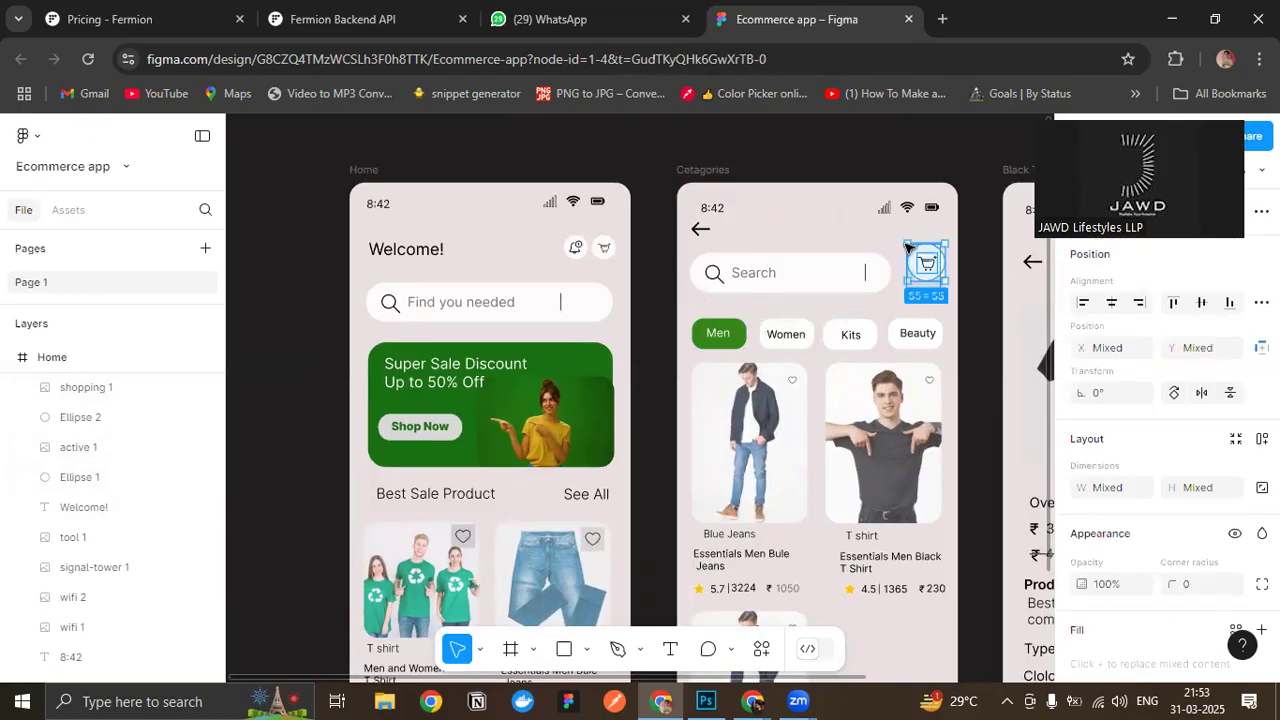
pyautogui.click(1018, 342)
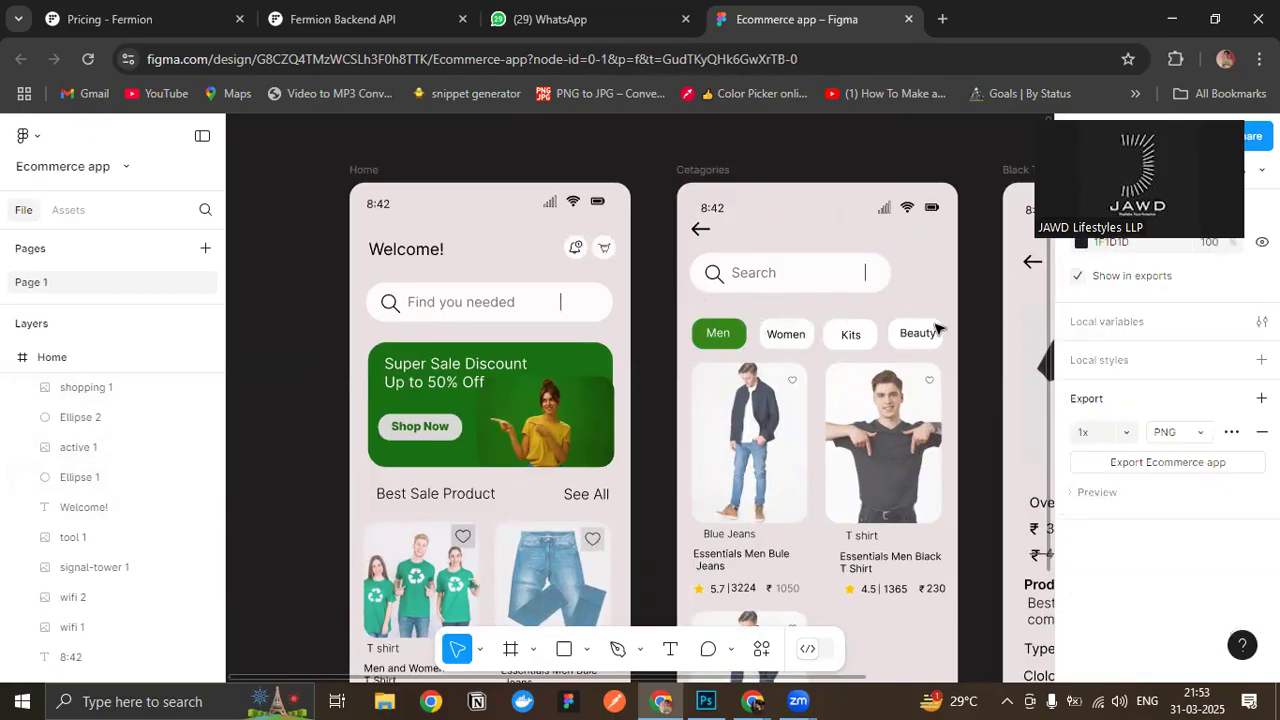
# - Try to reuse the Home screen's 362 × 58 search bar background on the Cetagories screen by pasting it over the existing bar
pyautogui.click(545, 305)
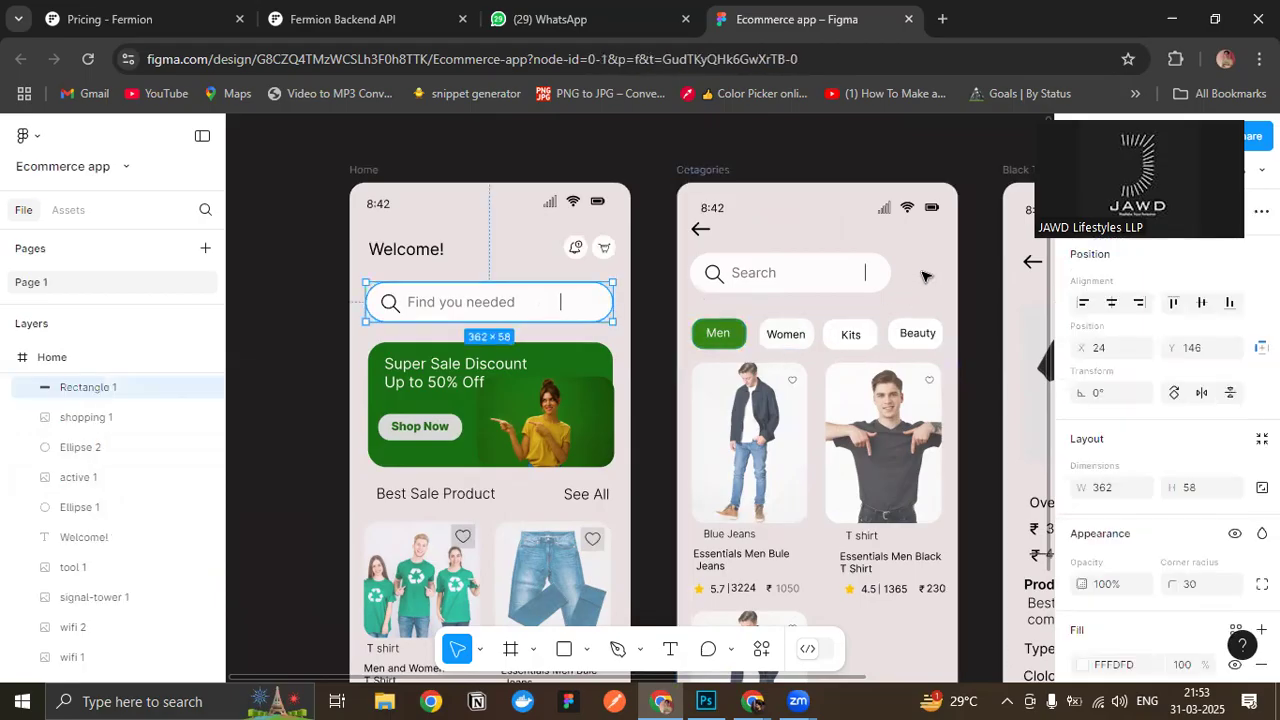
pyautogui.click(796, 232)
pyautogui.click(716, 177)
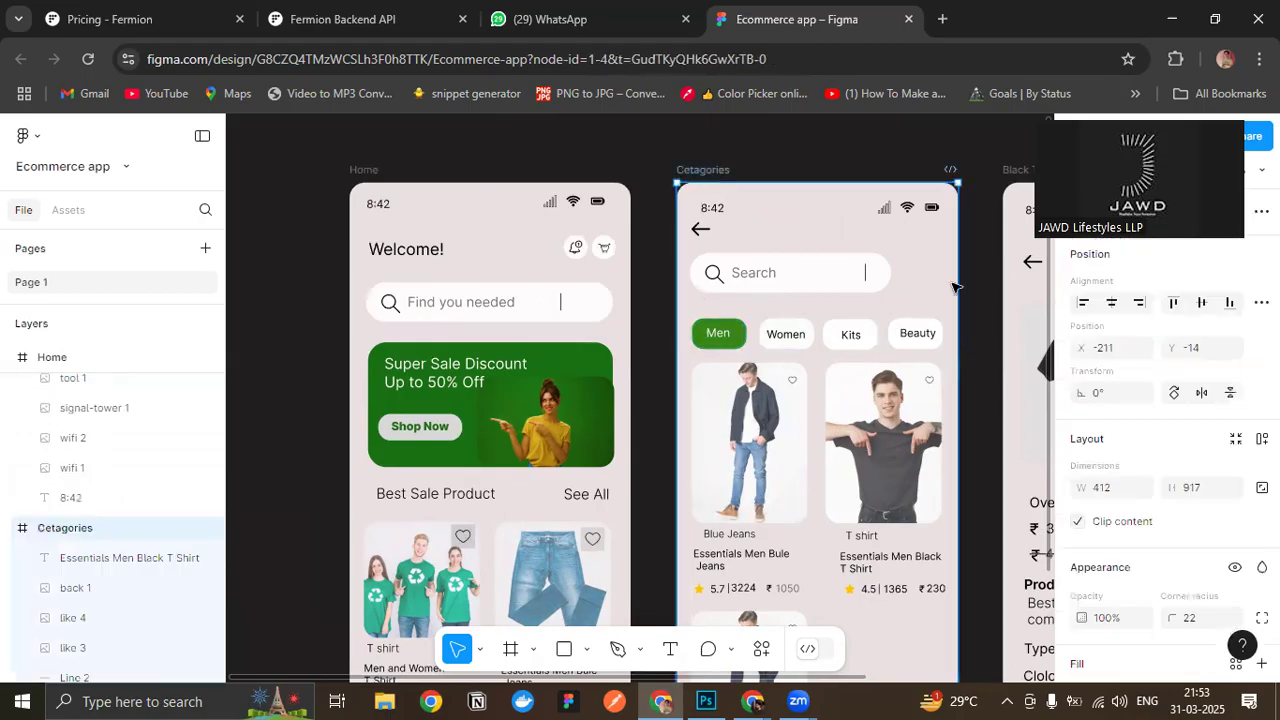
pyautogui.hotkey('ctrl', 'v')
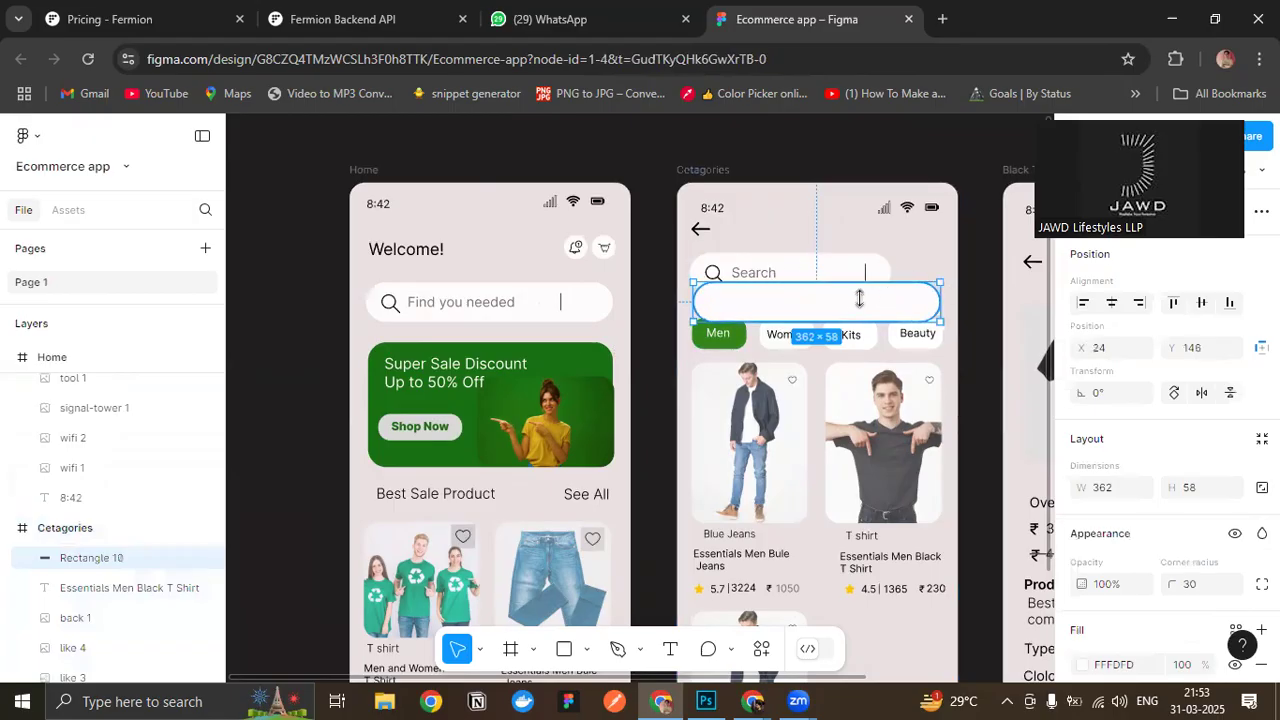
pyautogui.moveTo(853, 312); pyautogui.dragTo(852, 286)
pyautogui.press('Delete')
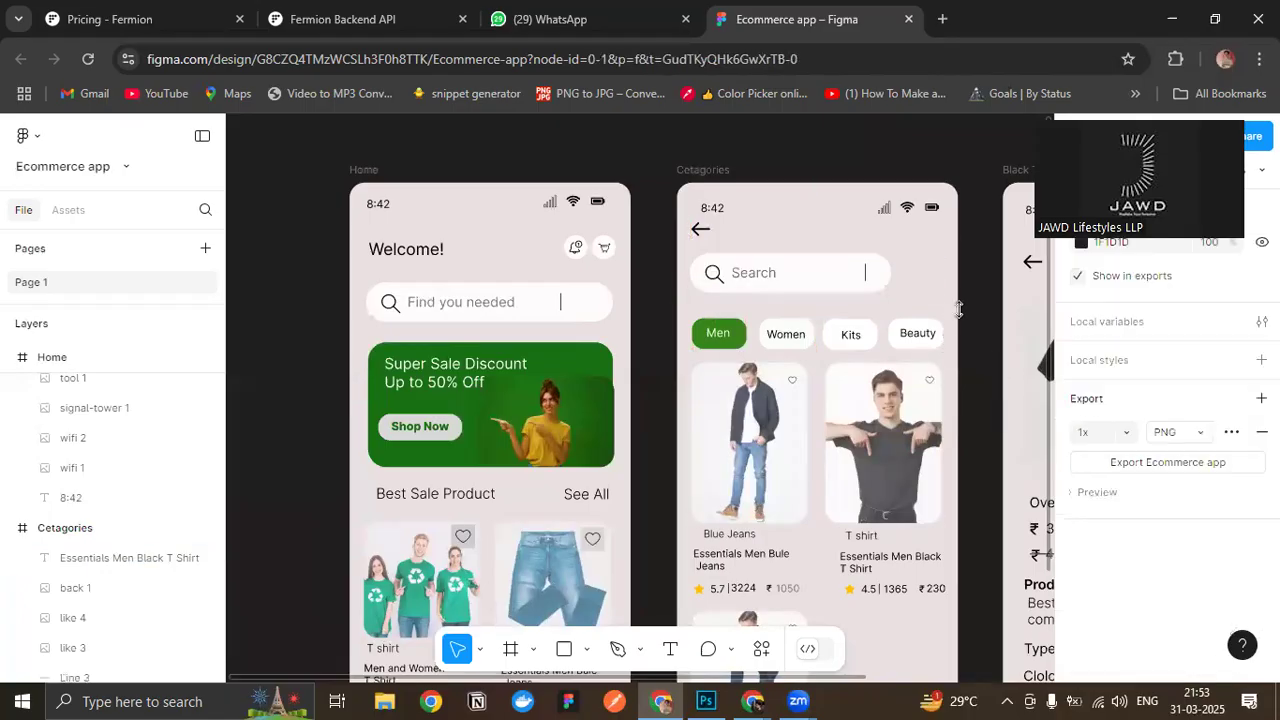
pyautogui.scroll(3, 899, 299)
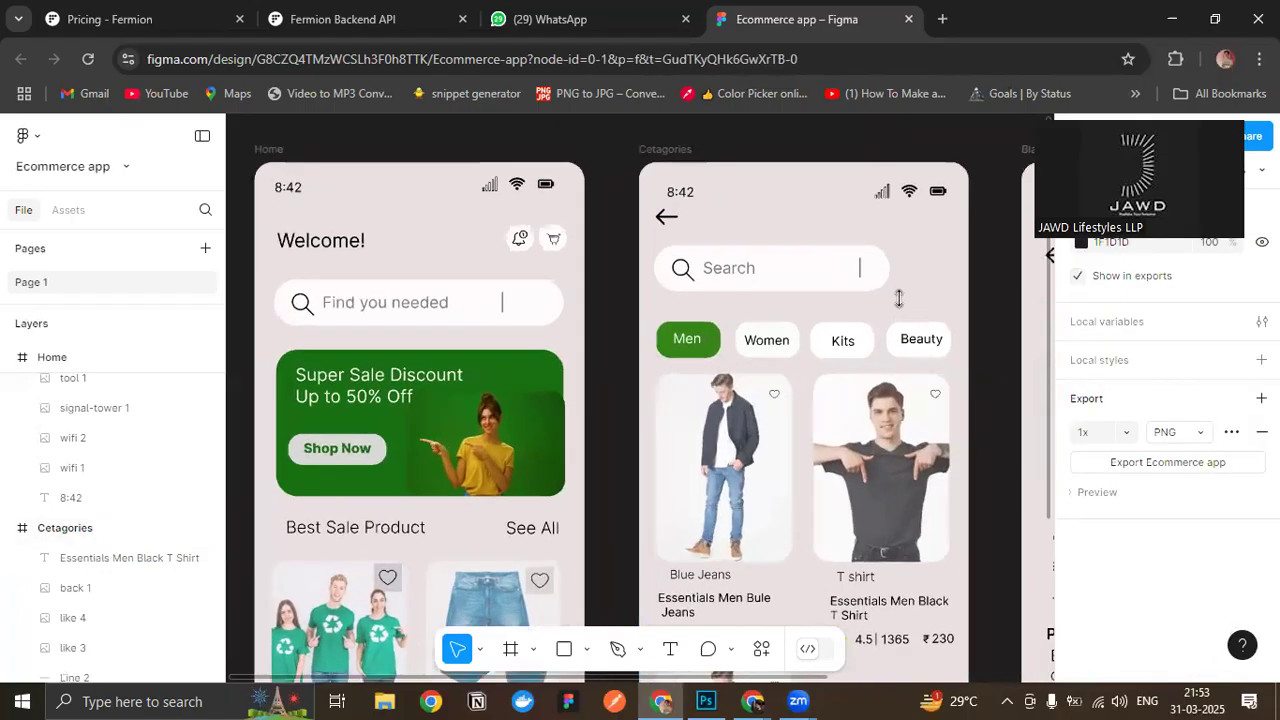
# - Duplicate the black T-shirt product image with its heart icon into the empty second-row slot on the Cetagories screen
pyautogui.scroll(-1, 899, 299)
pyautogui.moveTo(595, 267); pyautogui.dragTo(643, 288)
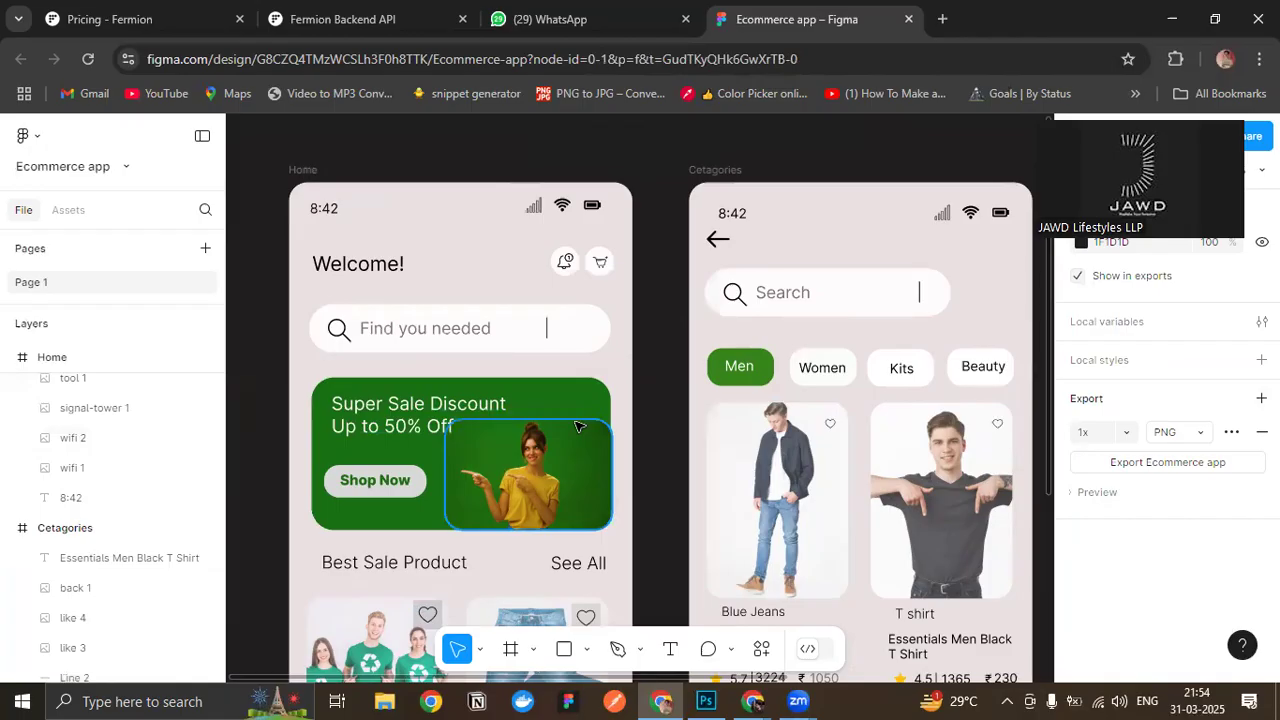
pyautogui.scroll(-5, 862, 380)
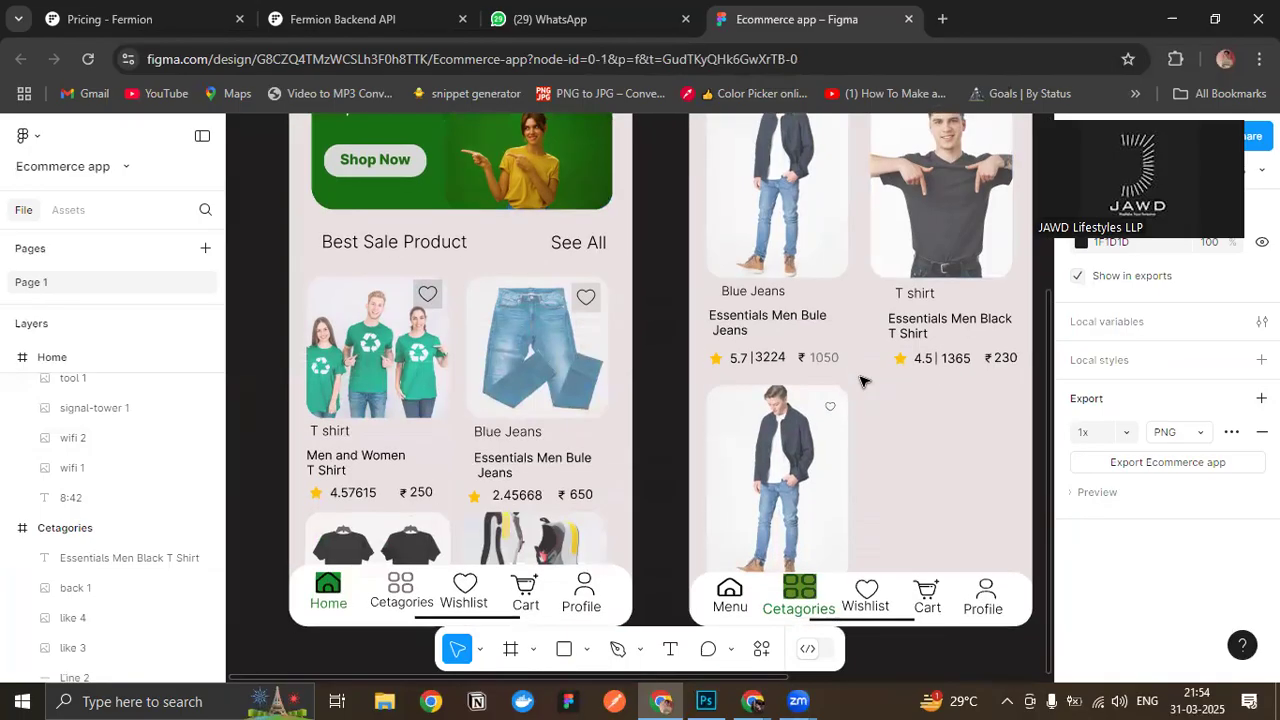
pyautogui.scroll(1, 863, 360)
pyautogui.scroll(1, 862, 262)
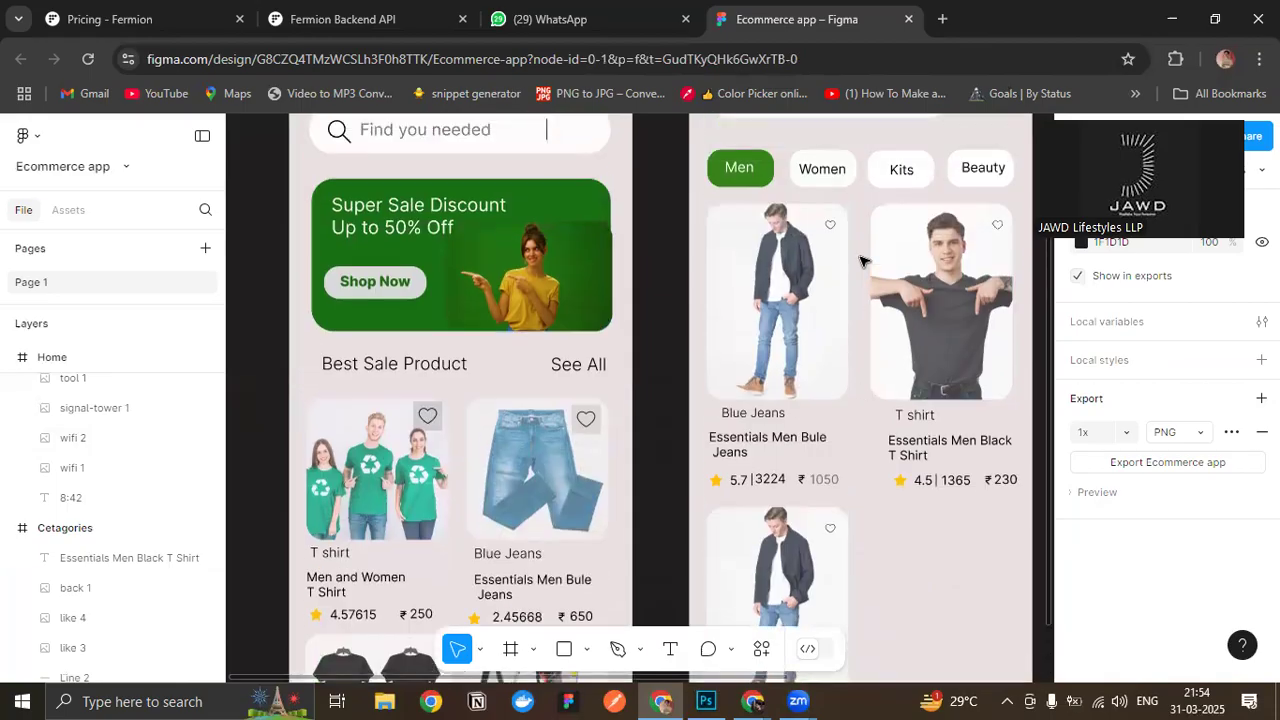
pyautogui.moveTo(873, 238); pyautogui.dragTo(1015, 398)
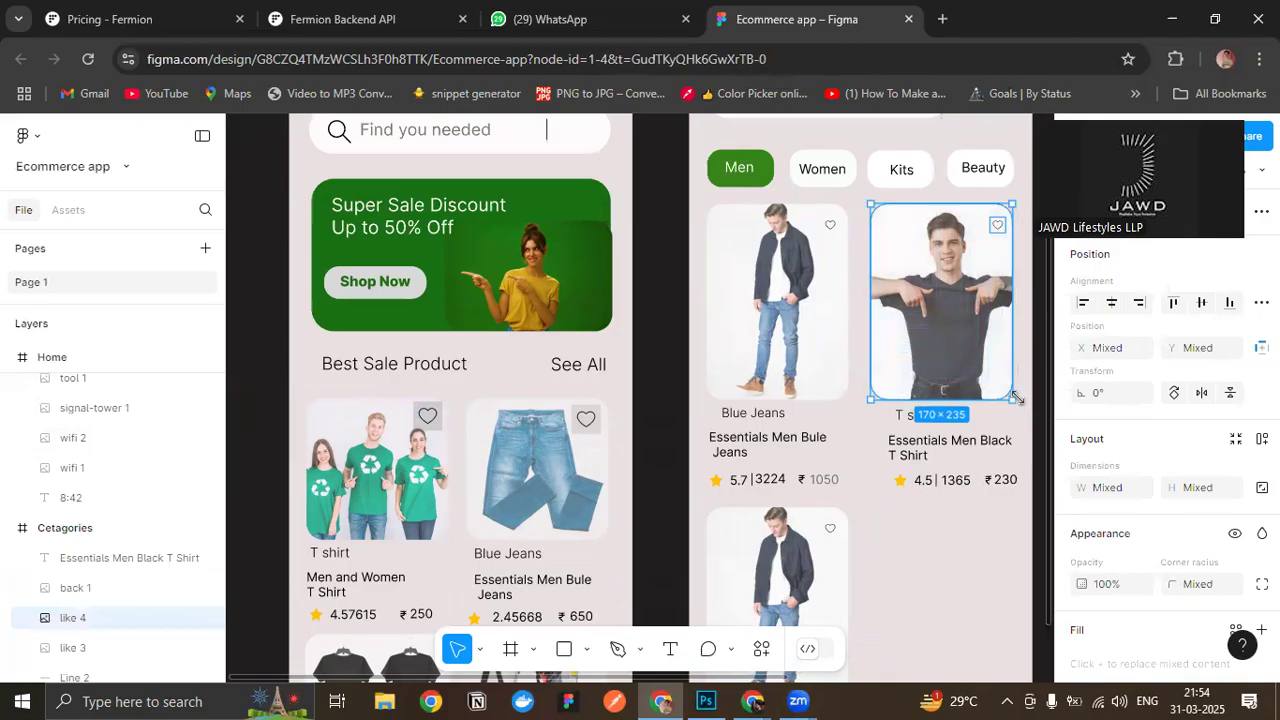
pyautogui.scroll(5, 493, 360)
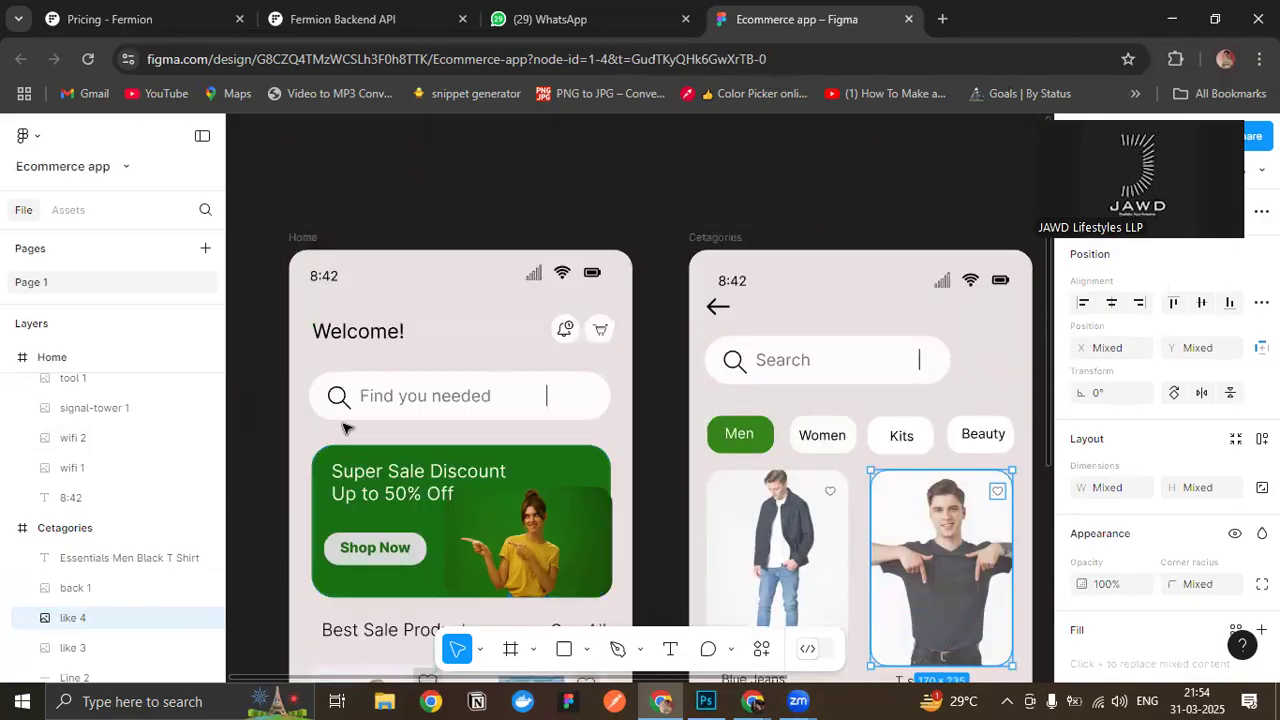
pyautogui.scroll(-2, 343, 428)
pyautogui.scroll(-5, 900, 435)
pyautogui.scroll(4, 900, 435)
pyautogui.scroll(-5, 920, 432)
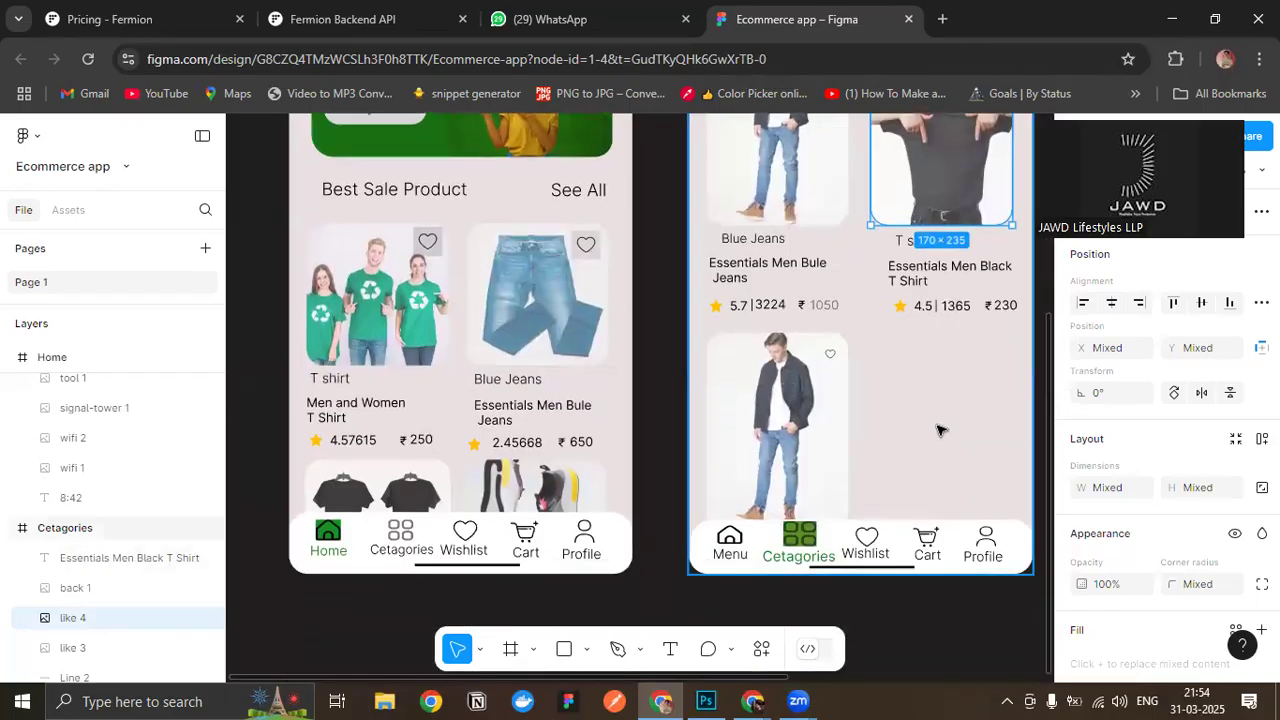
pyautogui.hotkey('ctrl', 'd')
pyautogui.scroll(1, 946, 383)
pyautogui.moveTo(943, 243); pyautogui.dragTo(948, 524)
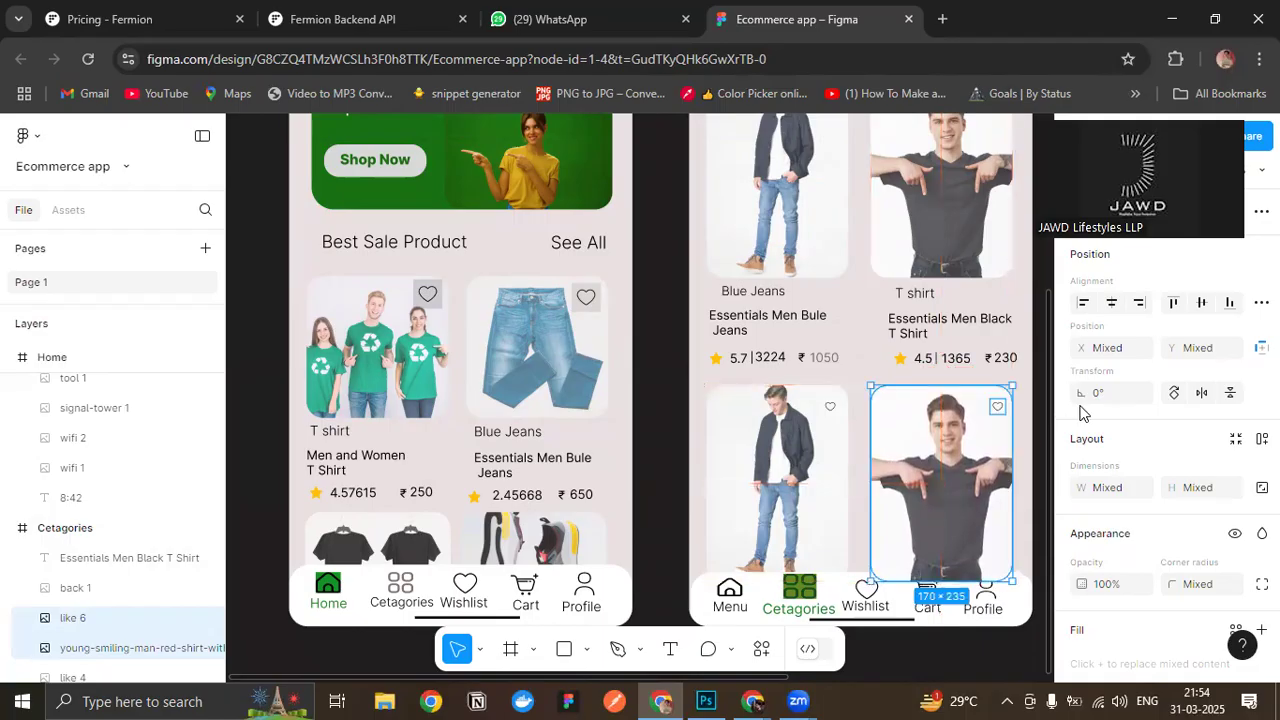
# - Reorder the duplicated T-shirt image and heart layers so they sit behind the Cetagories screen's bottom navigation bar
pyautogui.scroll(-4, 110, 500)
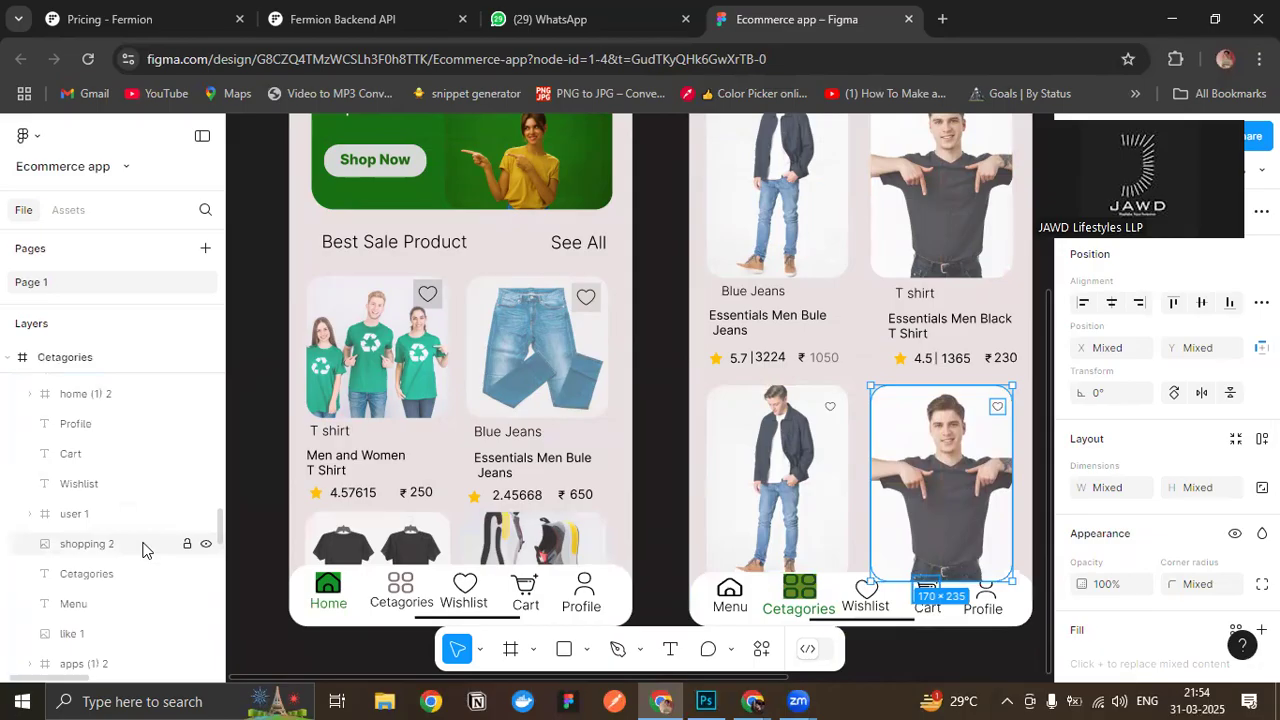
pyautogui.moveTo(111, 439); pyautogui.dragTo(127, 616)
pyautogui.click(964, 653)
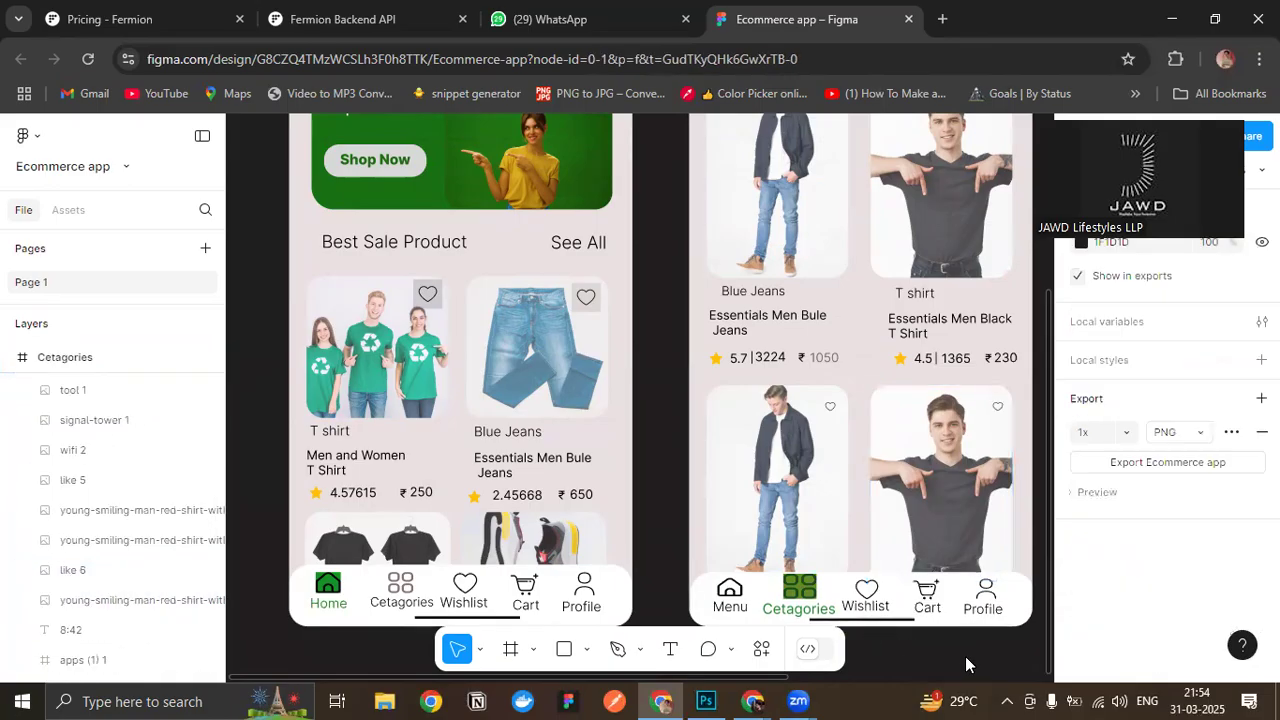
# - Copy the Home screen's complete 362 × 58 search bar, with its icon and text, into the Cetagories frame
pyautogui.scroll(-3, 889, 536)
pyautogui.scroll(5, 986, 260)
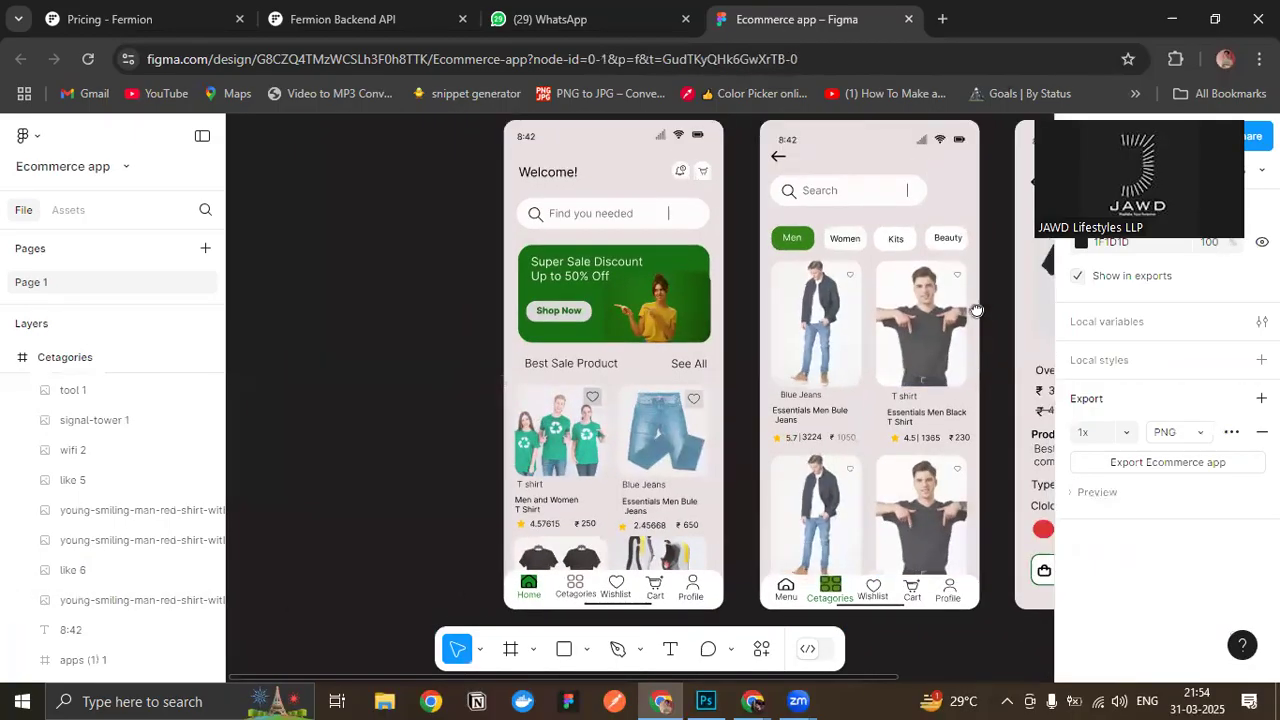
pyautogui.scroll(-5, 879, 297)
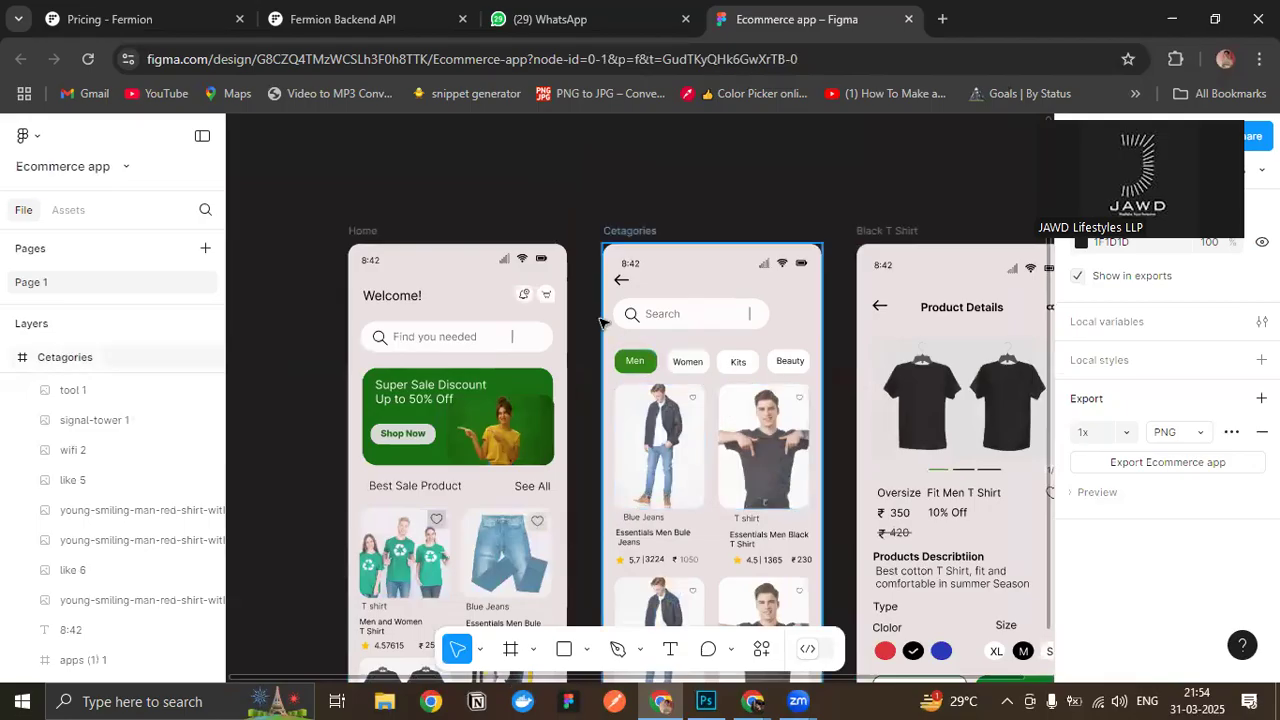
pyautogui.scroll(2, 603, 340)
pyautogui.moveTo(313, 307); pyautogui.dragTo(548, 369)
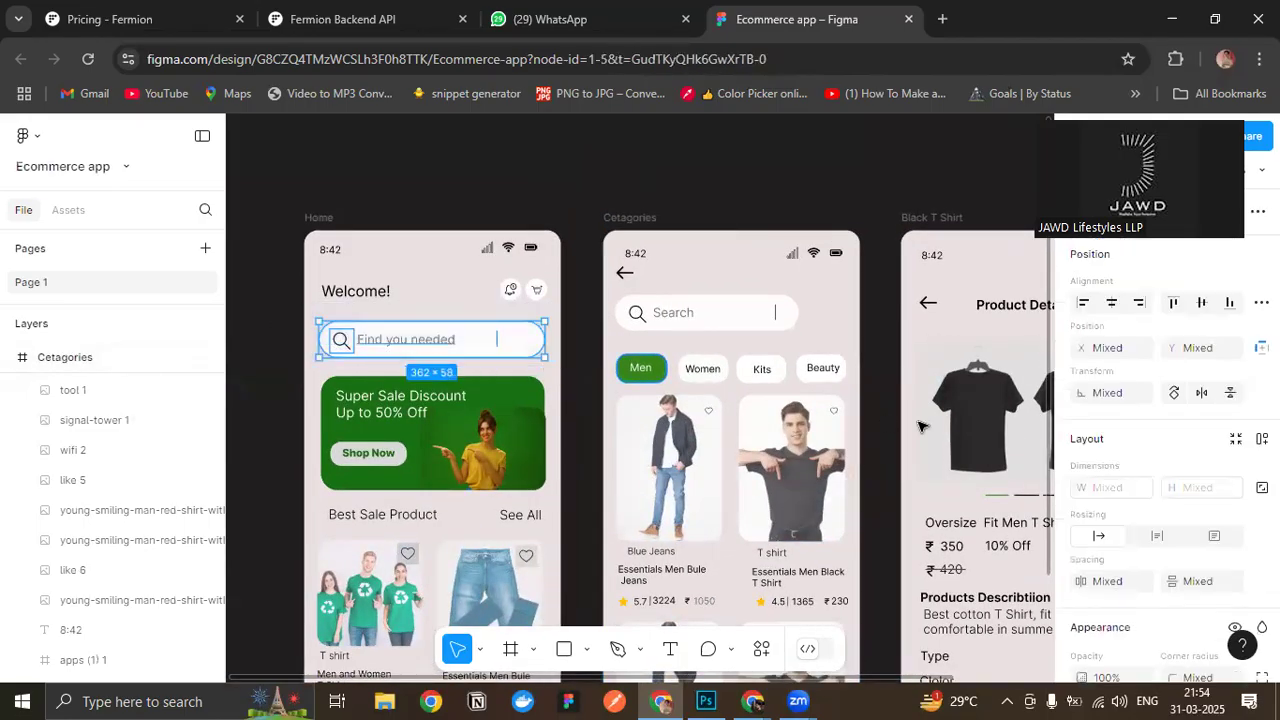
pyautogui.click(648, 220)
pyautogui.click(640, 218)
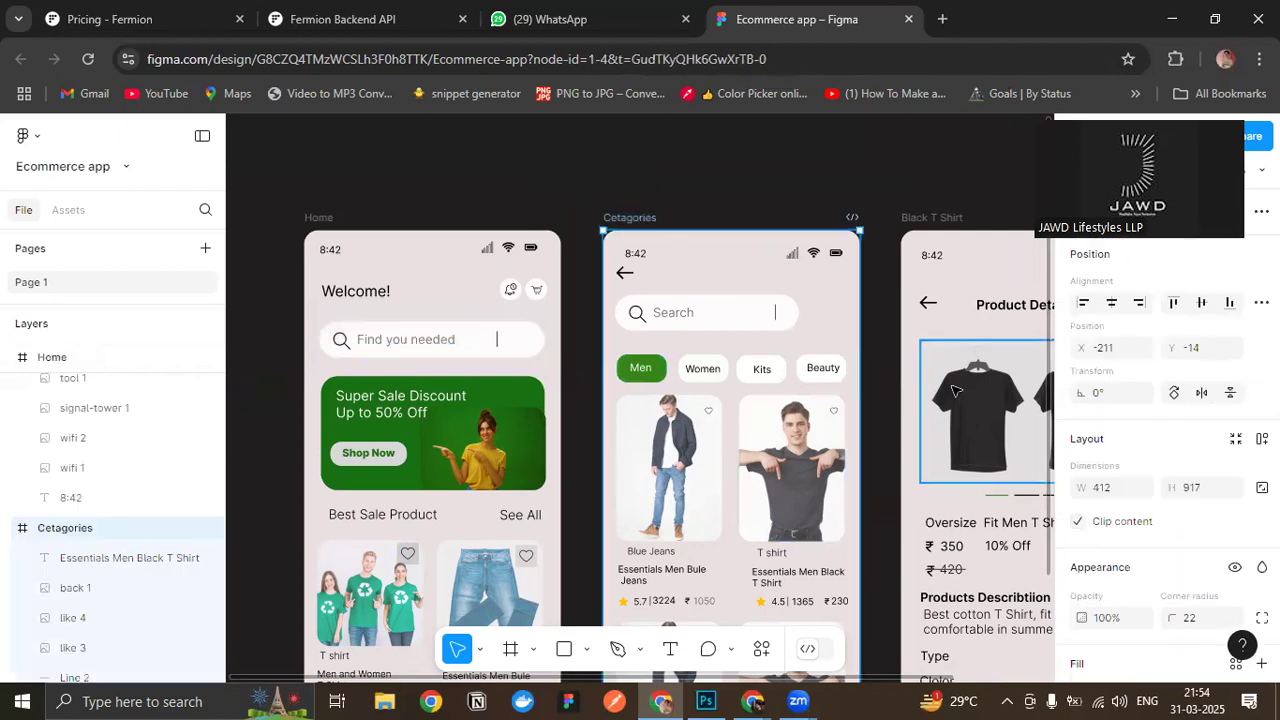
pyautogui.hotkey('ctrl', 'v')
pyautogui.click(760, 268)
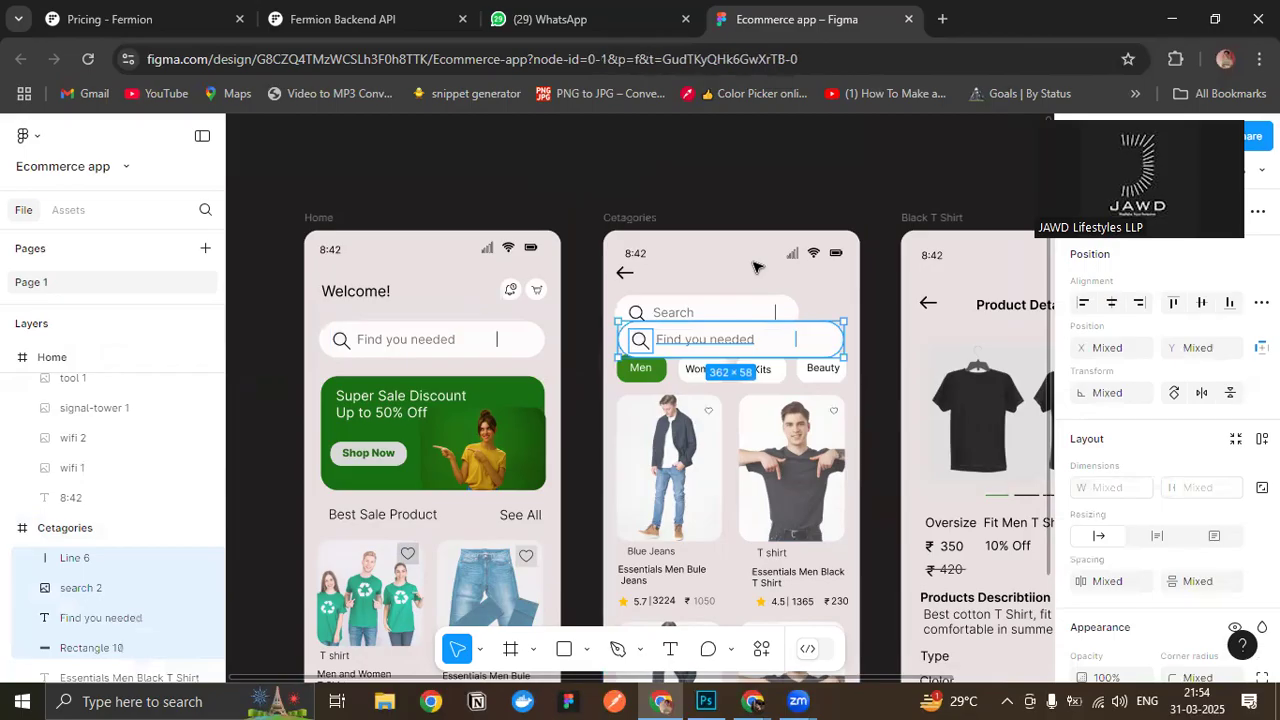
# - Delete the old shorter search bar from the Cetagories screen
pyautogui.scroll(3, 760, 268)
pyautogui.moveTo(834, 297); pyautogui.dragTo(577, 334)
pyautogui.press('Delete')
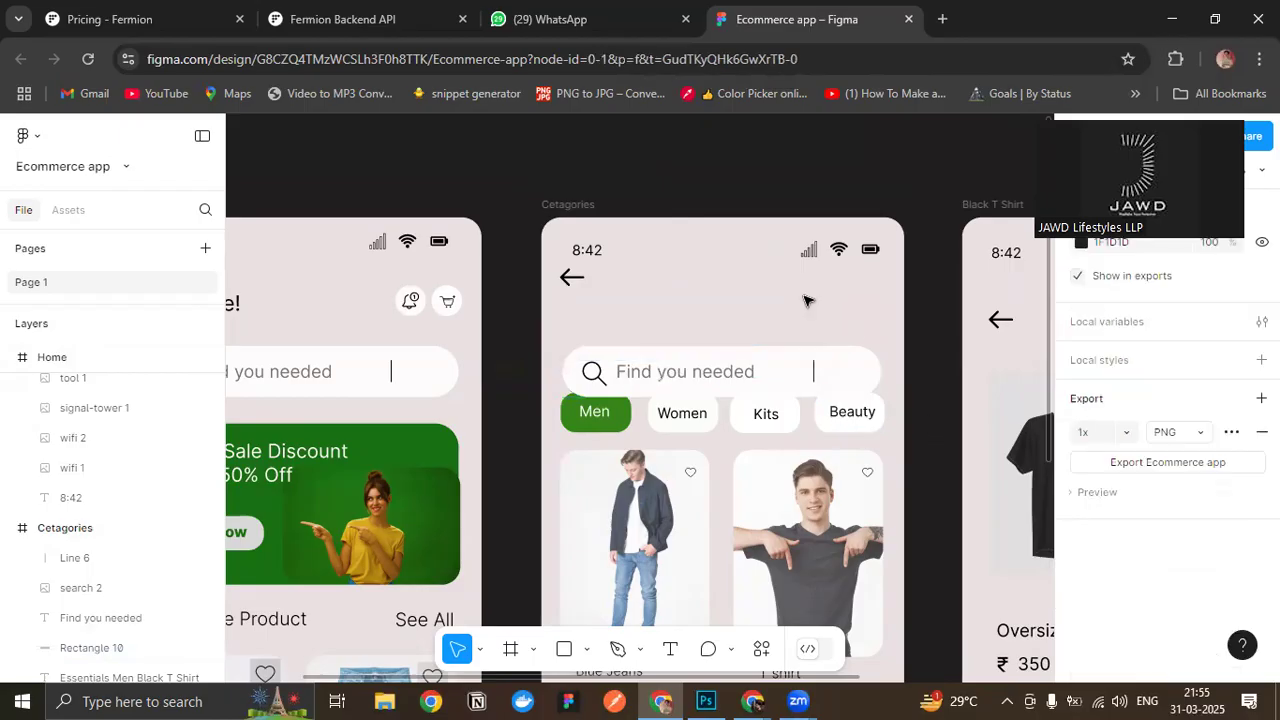
# - Nudge the pasted Cetagories search bar up clear of the category buttons and adjust its horizontal alignment with them
pyautogui.moveTo(554, 310); pyautogui.dragTo(866, 387)
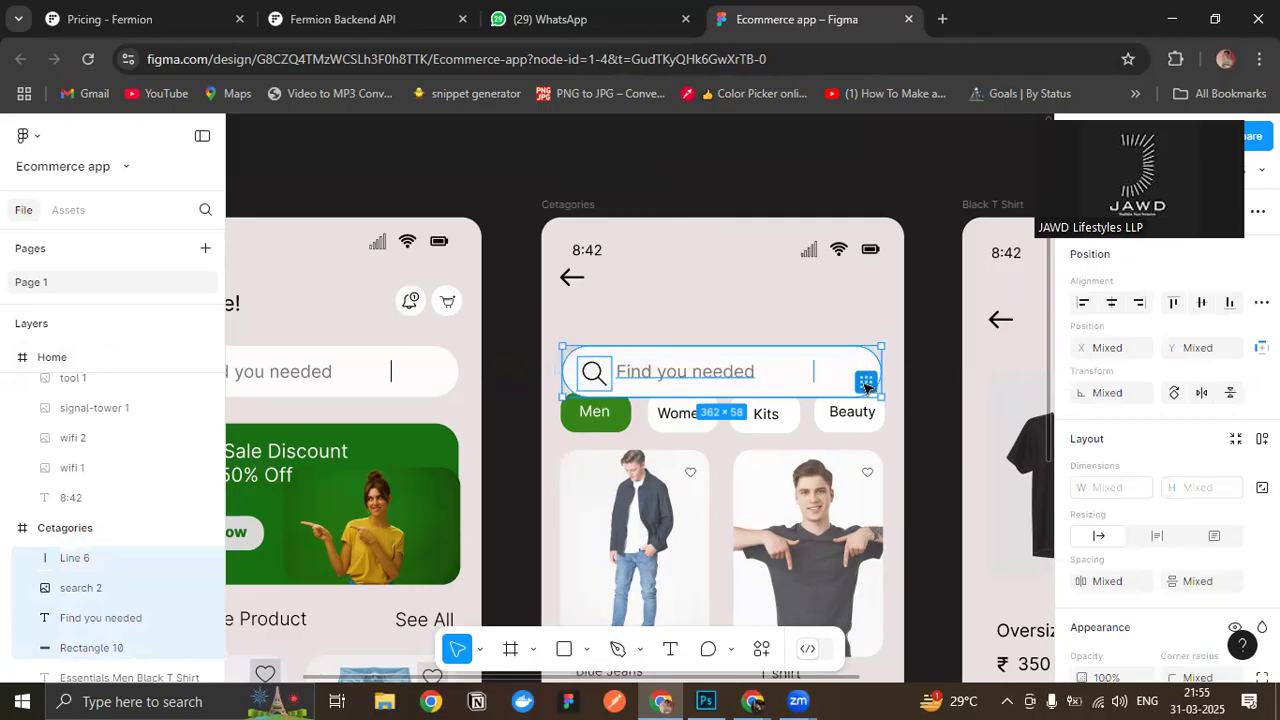
pyautogui.press('Up')
pyautogui.press('Up')
pyautogui.press('Up')
pyautogui.press('Up')
pyautogui.press('Up')
pyautogui.press('Up')
pyautogui.press('Up')
pyautogui.press('Up')
pyautogui.press('Up')
pyautogui.press('Up')
pyautogui.press('Up')
pyautogui.press('Up')
pyautogui.press('Up')
pyautogui.press('Up')
pyautogui.press('Up')
pyautogui.press('Up')
pyautogui.press('Up')
pyautogui.press('Up')
pyautogui.press('Up')
pyautogui.press('Left')
pyautogui.press('Left')
pyautogui.press('Left')
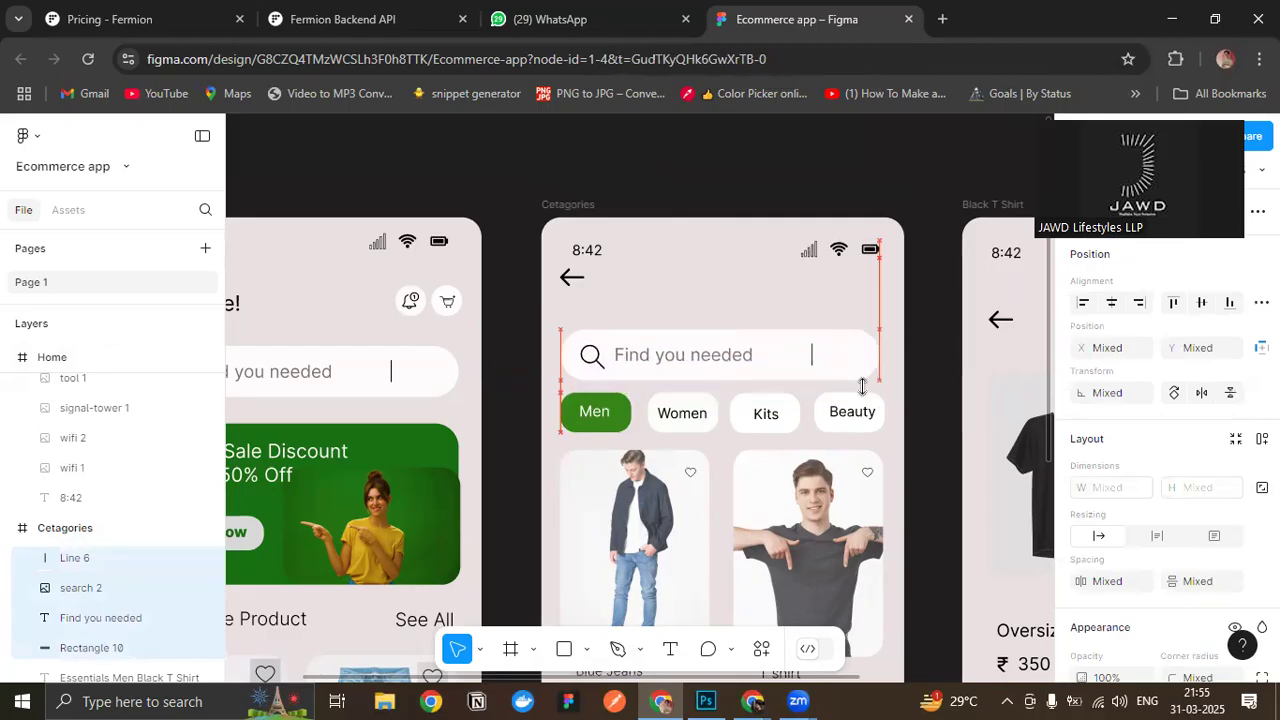
pyautogui.press('Right')
pyautogui.press('Right')
# - Nudge the Cetagories search bar down to about the same height as the Home screen's search bar
pyautogui.scroll(-4, 437, 282)
pyautogui.moveTo(505, 310); pyautogui.dragTo(637, 445)
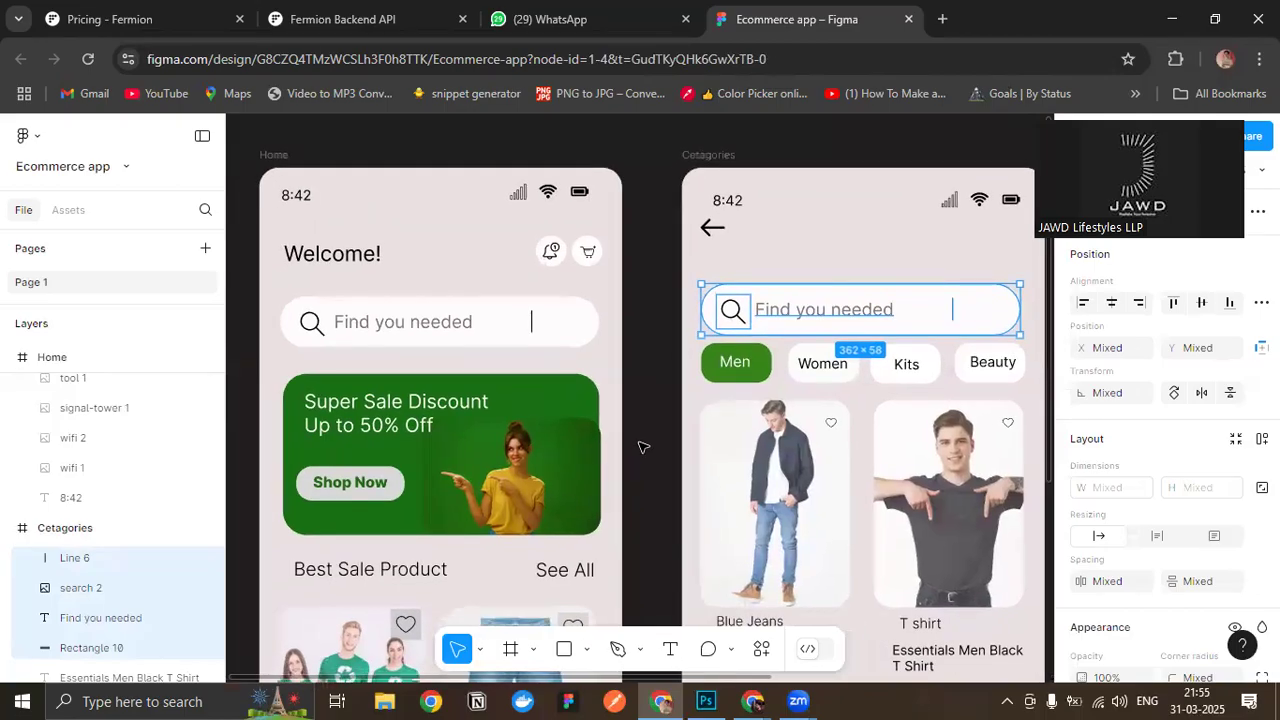
pyautogui.press('Down')
pyautogui.press('Down')
pyautogui.press('Down')
pyautogui.press('Down')
pyautogui.press('Down')
pyautogui.press('Down')
pyautogui.press('Down')
pyautogui.press('Down')
pyautogui.press('Down')
pyautogui.press('Down')
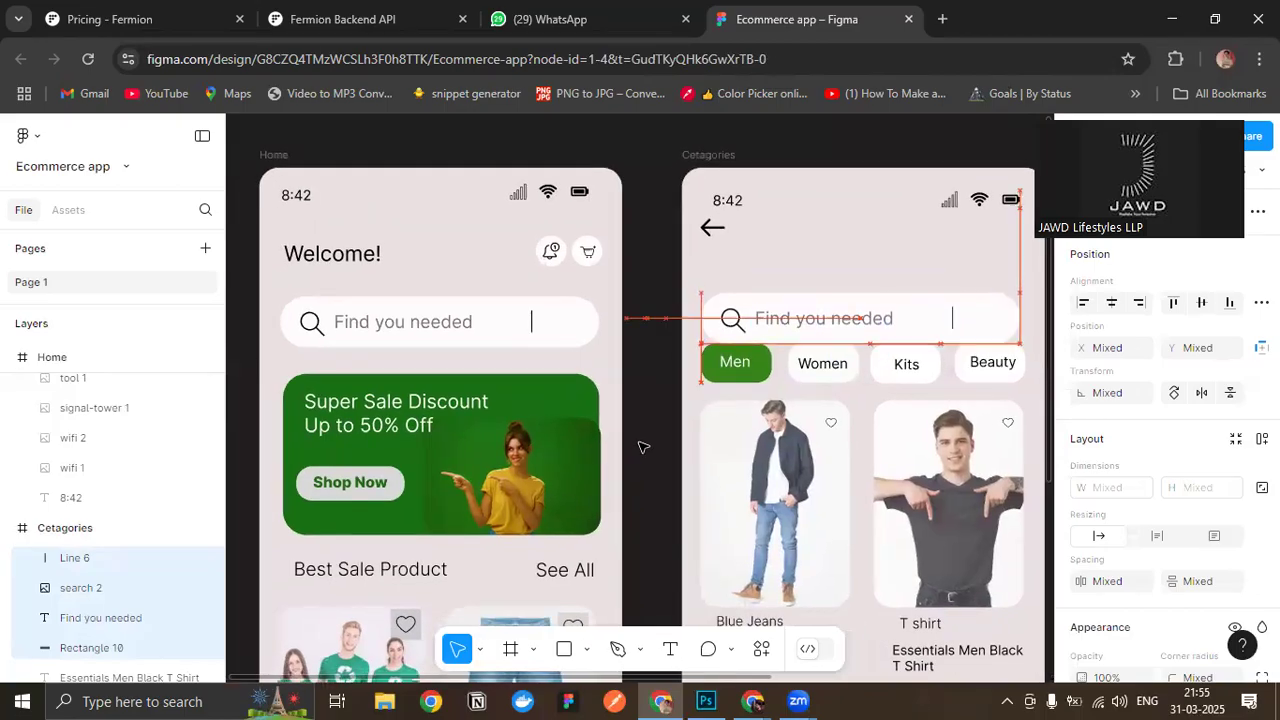
pyautogui.click(643, 447)
pyautogui.press('Down')
pyautogui.press('Down')
pyautogui.press('Down')
pyautogui.press('Down')
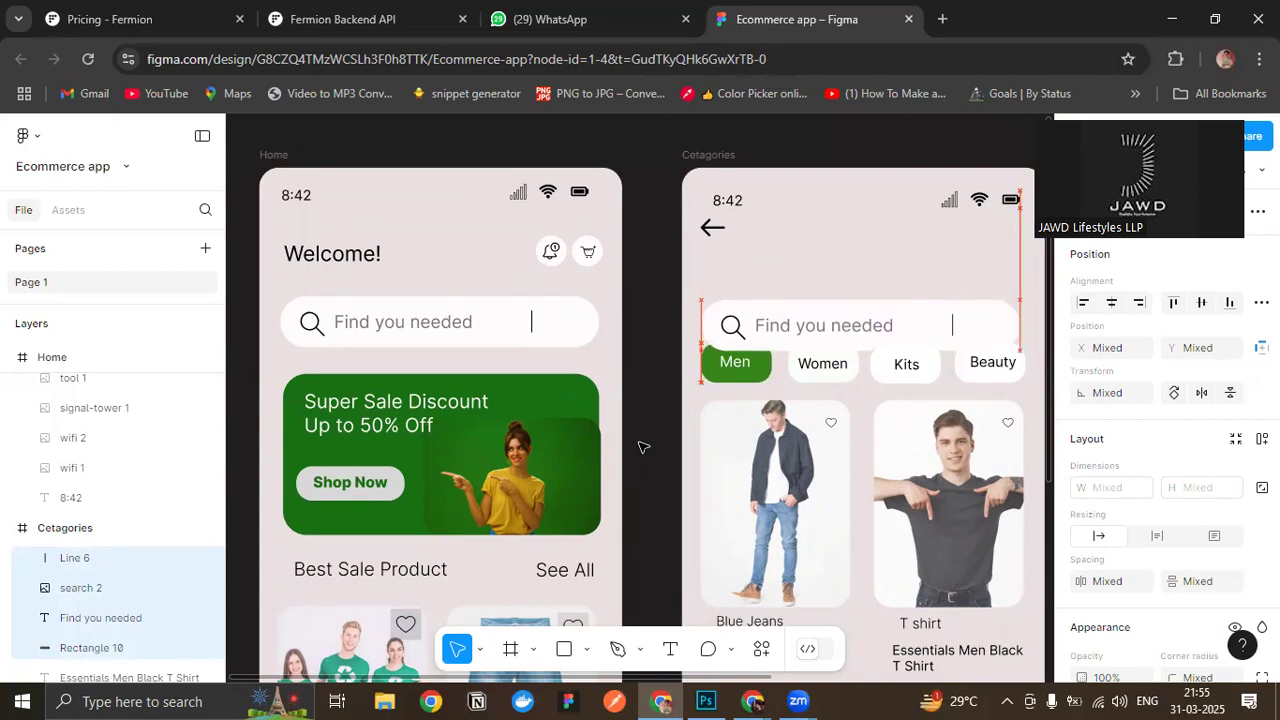
pyautogui.click(851, 250)
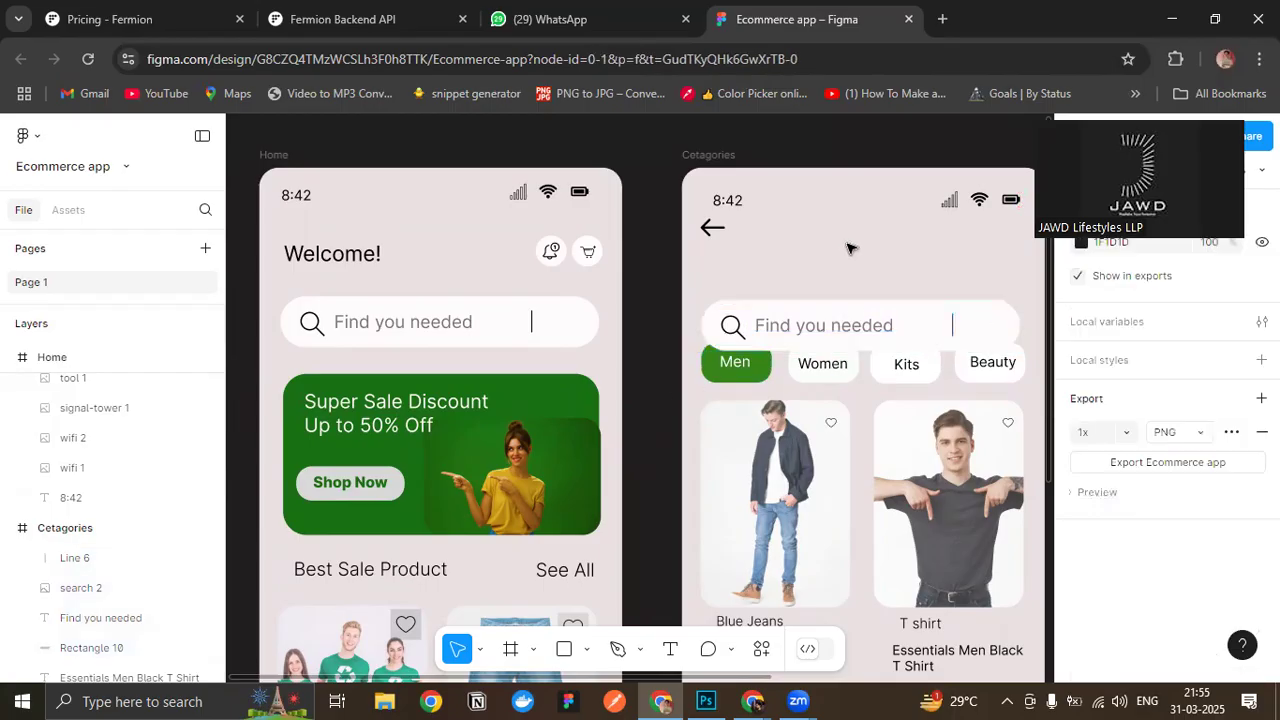
# - Move the category buttons and product cards on the Cetagories screen slightly down to leave a gap below the search bar
pyautogui.scroll(-2, 851, 250)
pyautogui.hscroll(5, 884, 207)
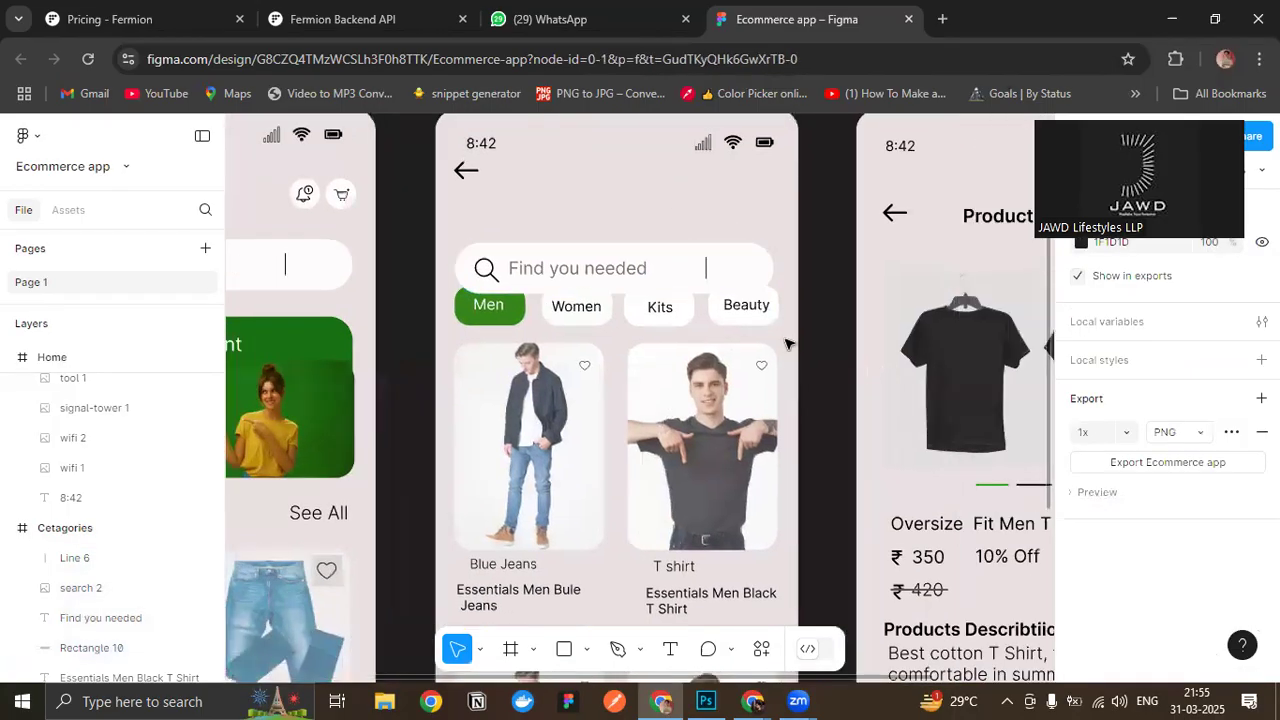
pyautogui.moveTo(447, 311); pyautogui.dragTo(770, 546)
pyautogui.scroll(5, 786, 432)
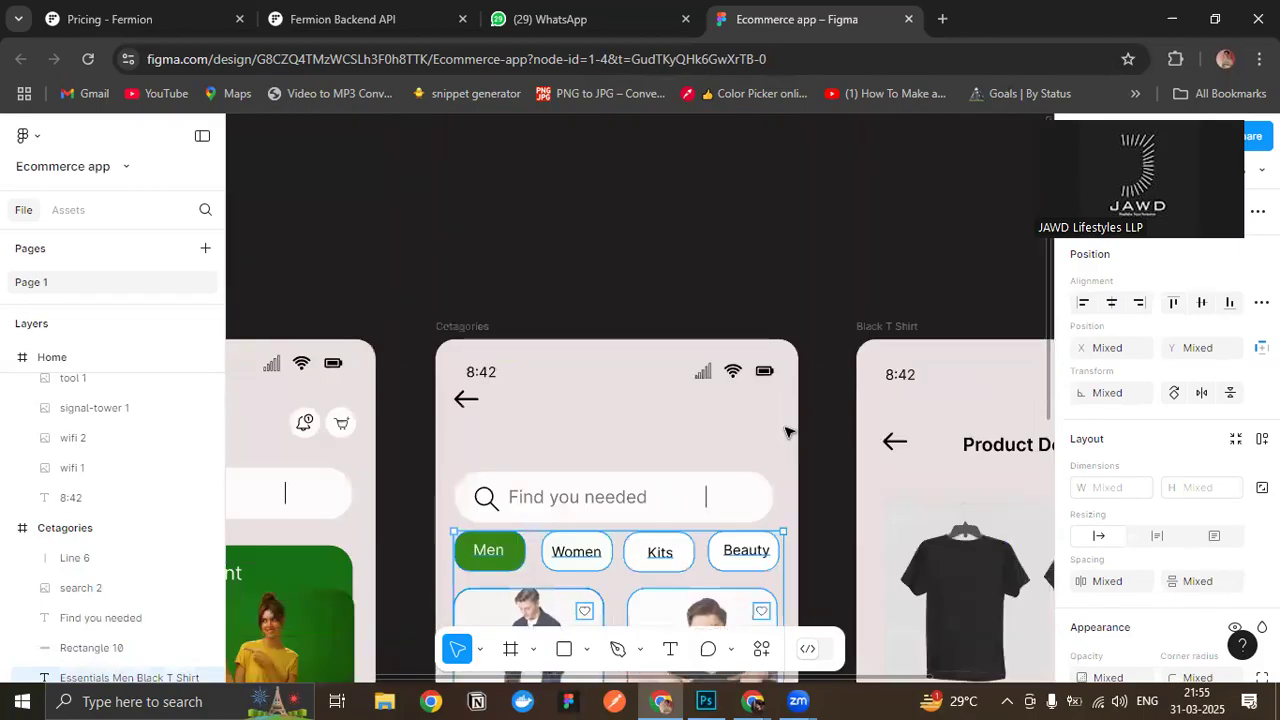
pyautogui.press('Escape')
pyautogui.scroll(-1, 786, 432)
pyautogui.press('Up')
pyautogui.press('Up')
pyautogui.press('Down')
pyautogui.press('Down')
pyautogui.scroll(-1, 788, 432)
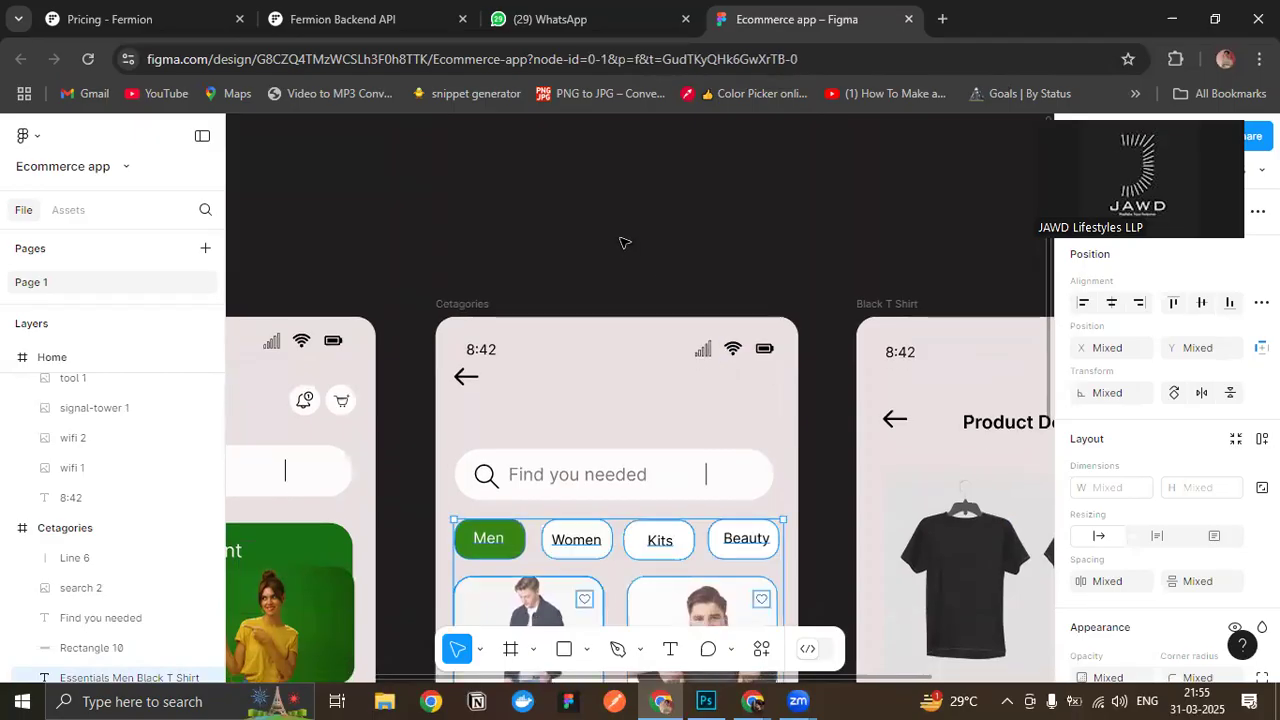
pyautogui.click(625, 243)
# - Copy the Home header's notification and cart icons into the same position in the Cetagories header
pyautogui.scroll(-3, 623, 243)
pyautogui.moveTo(621, 243); pyautogui.dragTo(700, 171)
pyautogui.moveTo(278, 409); pyautogui.dragTo(331, 471)
pyautogui.moveTo(626, 217); pyautogui.dragTo(569, 221)
pyautogui.scroll(1, 569, 222)
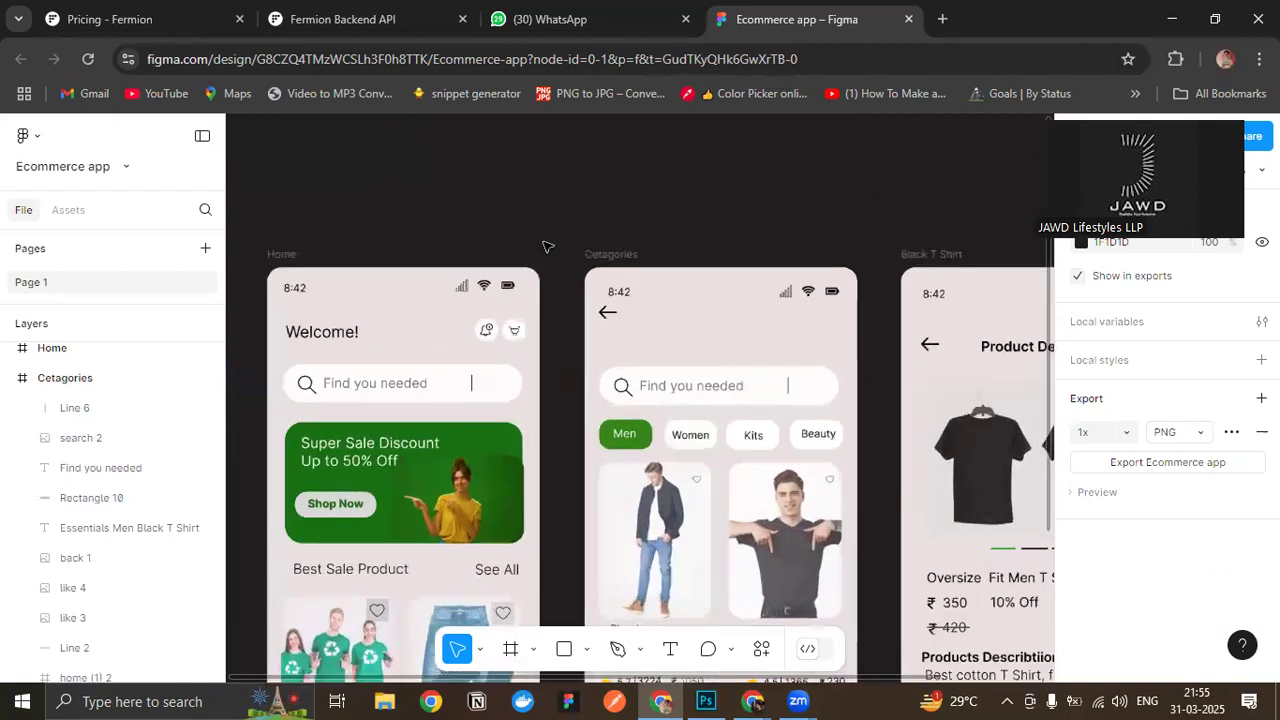
pyautogui.moveTo(449, 326); pyautogui.dragTo(524, 356)
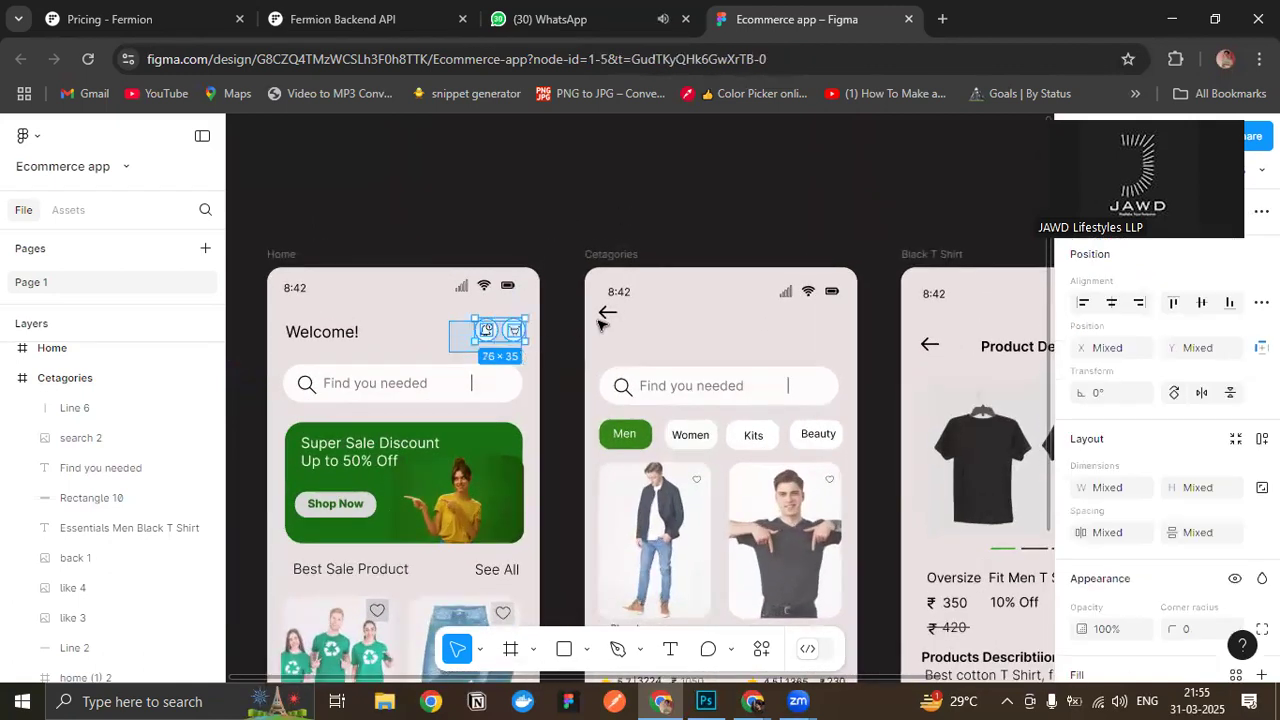
pyautogui.click(714, 320)
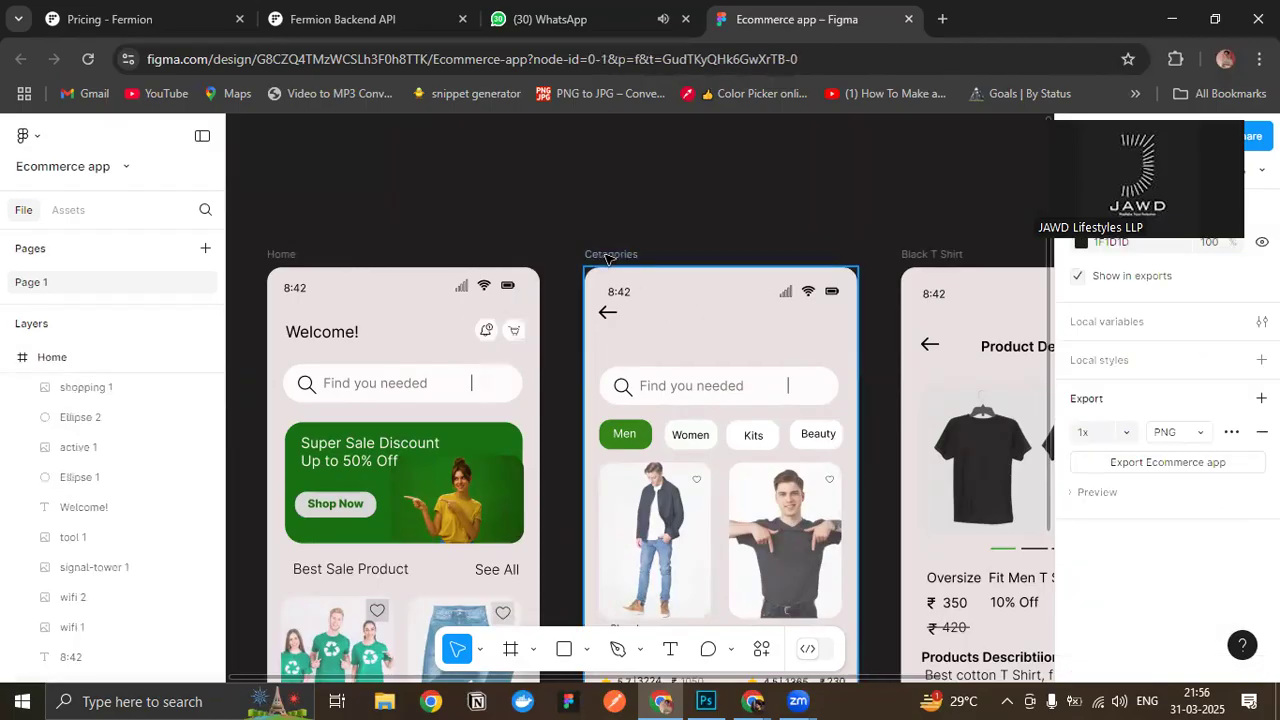
pyautogui.click(746, 314)
pyautogui.hotkey('ctrl', 'v')
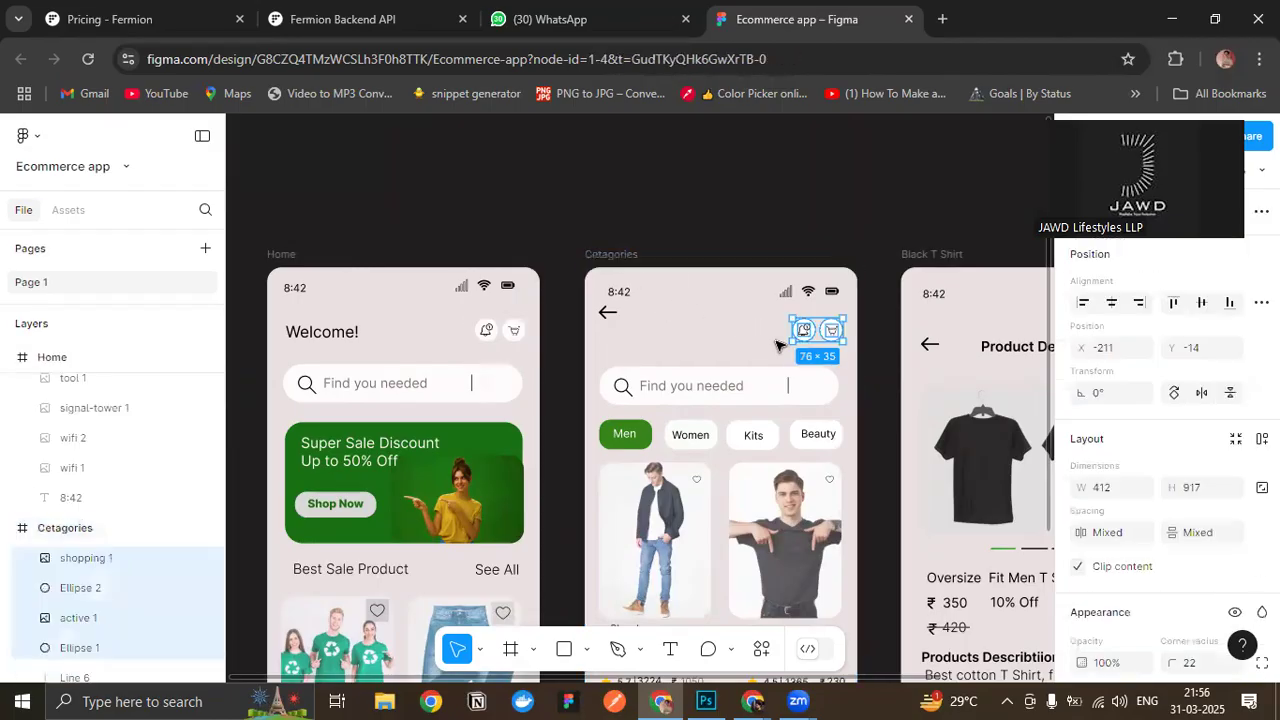
pyautogui.click(549, 221)
# - Try placing a duplicate of the Home screen's "Welcome!" heading below the back arrow in the Cetagories header
pyautogui.moveTo(705, 205); pyautogui.dragTo(713, 187)
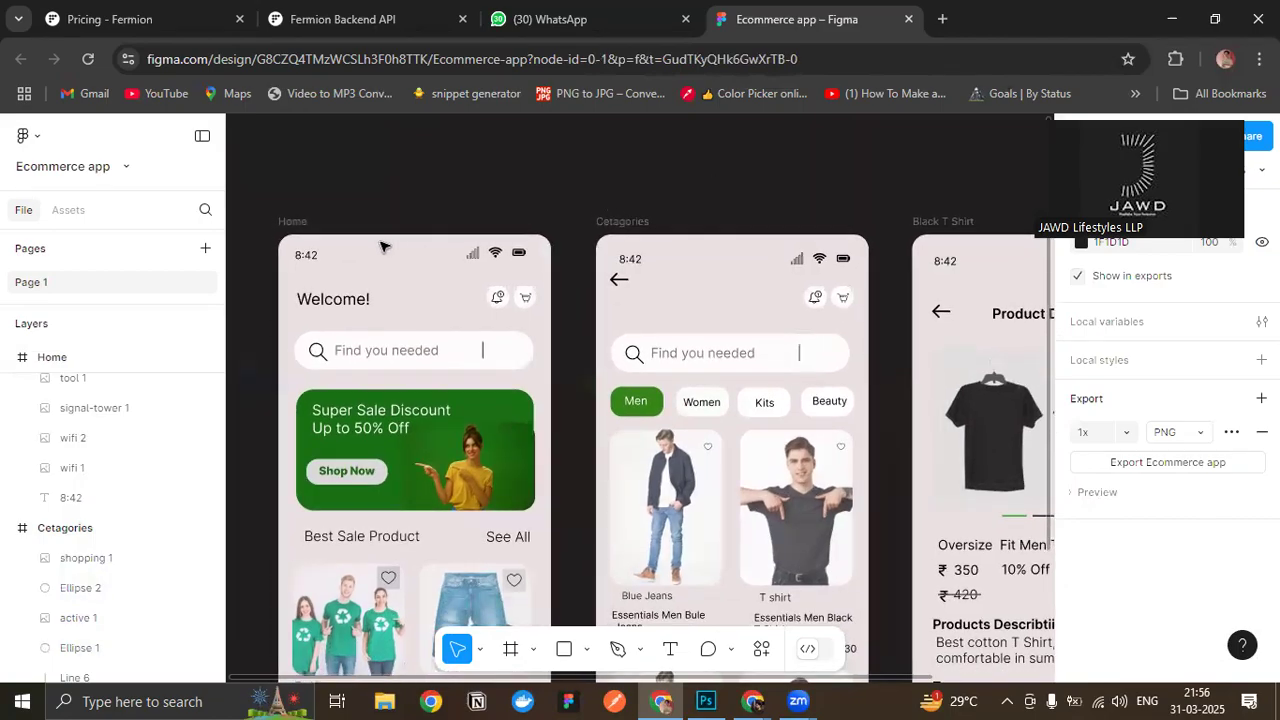
pyautogui.click(344, 304)
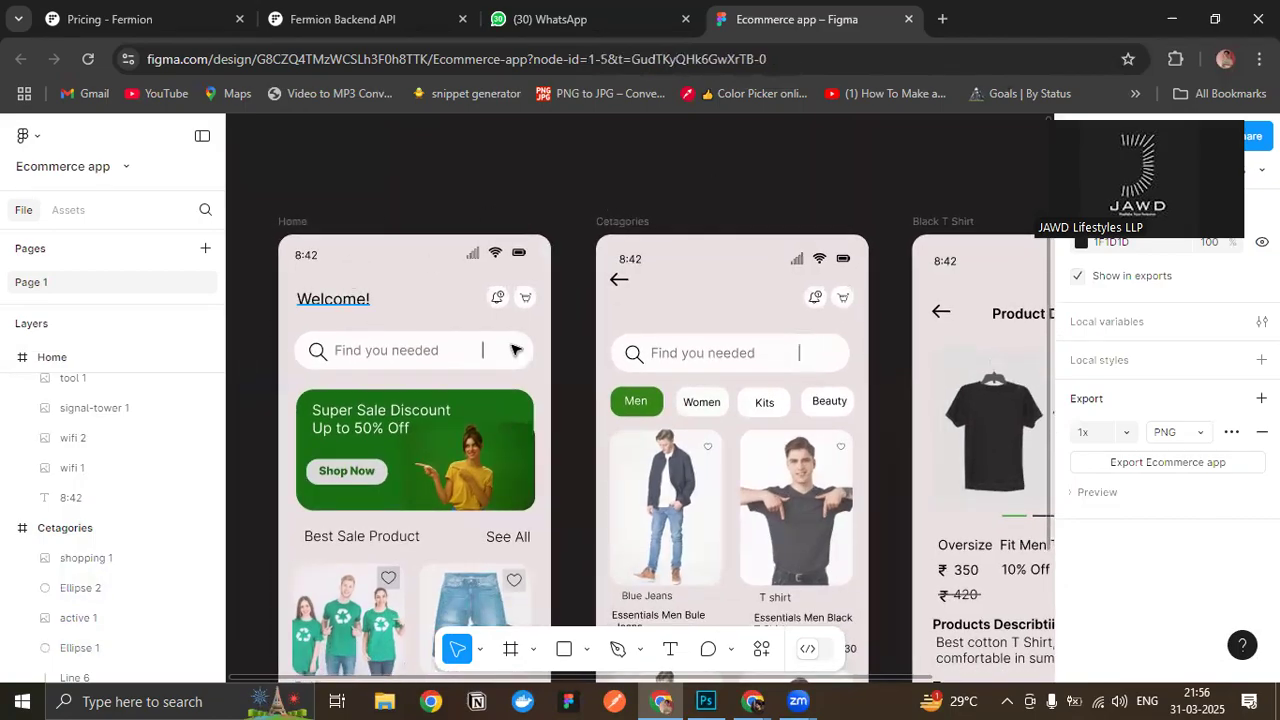
pyautogui.hotkey('ctrl', 'd')
pyautogui.moveTo(355, 311); pyautogui.dragTo(637, 300)
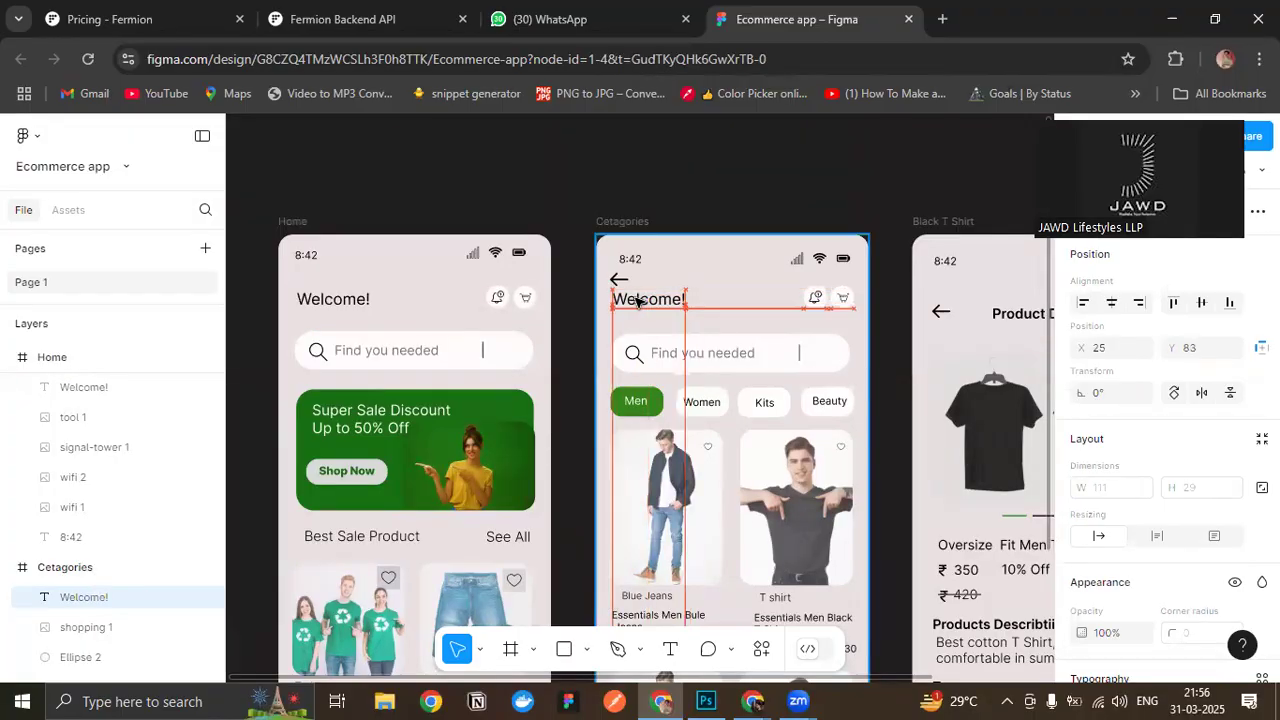
pyautogui.click(843, 193)
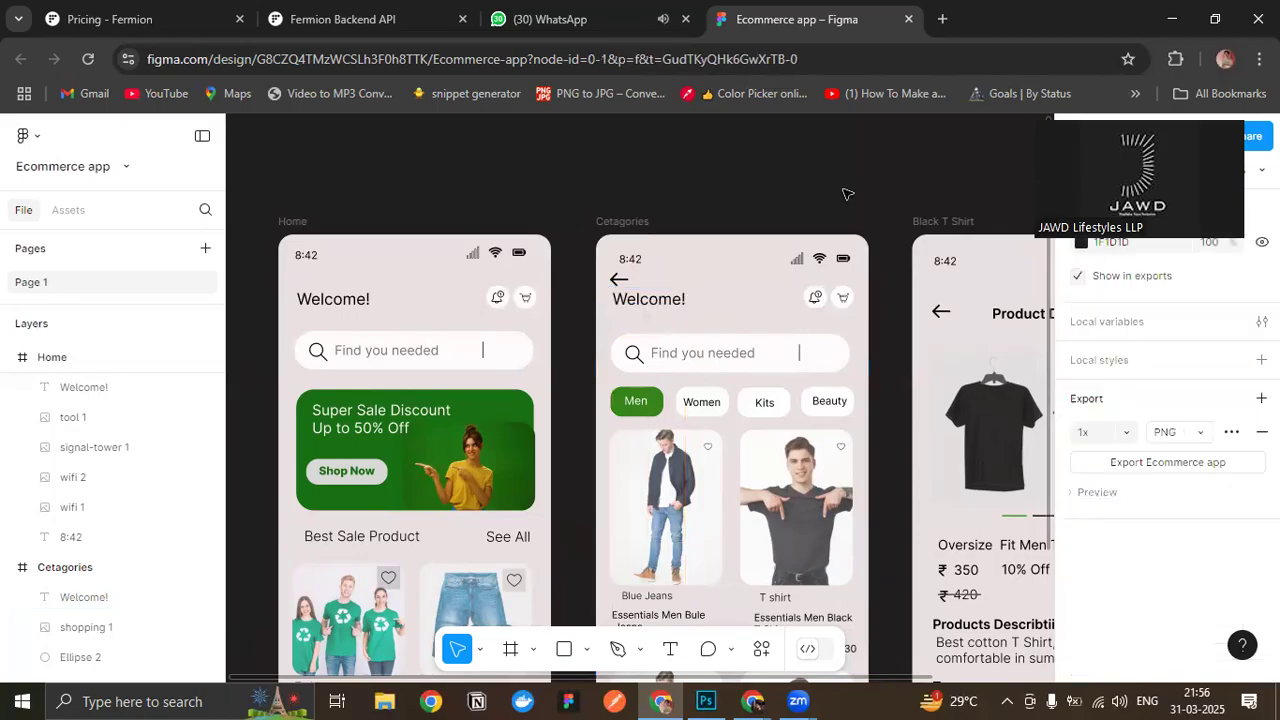
pyautogui.scroll(-1, 843, 193)
pyautogui.click(636, 299)
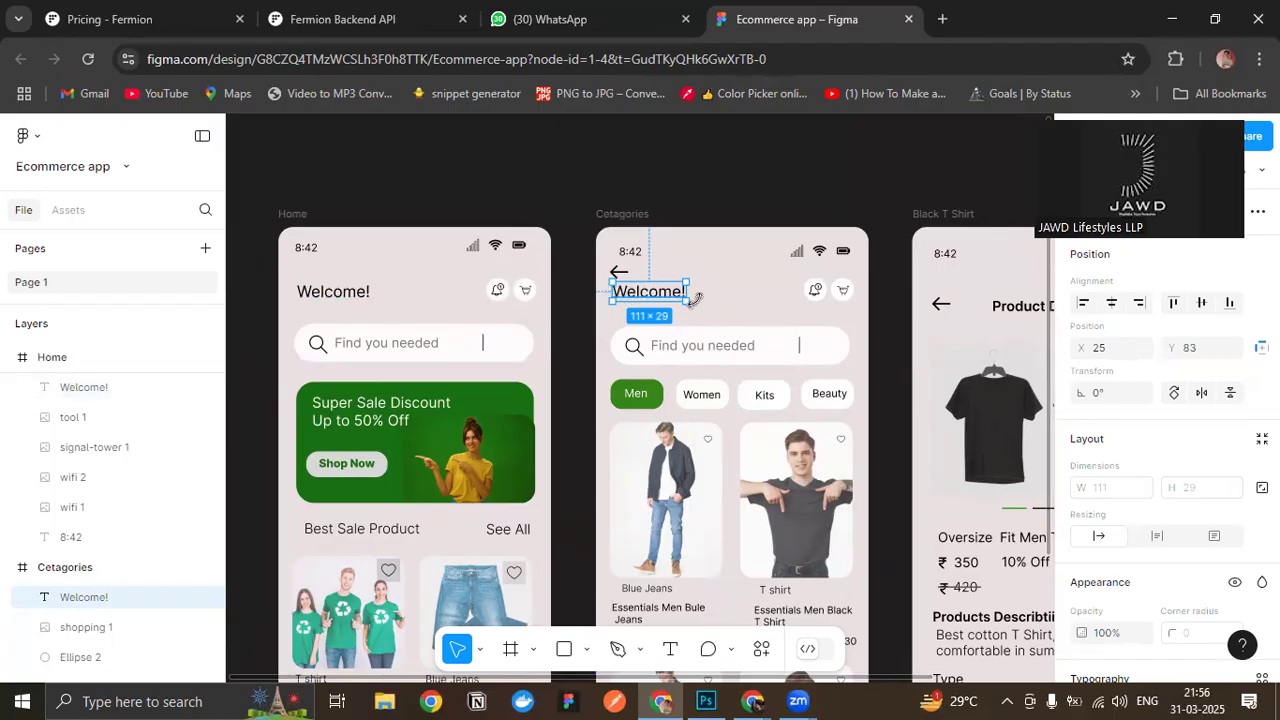
pyautogui.press('Delete')
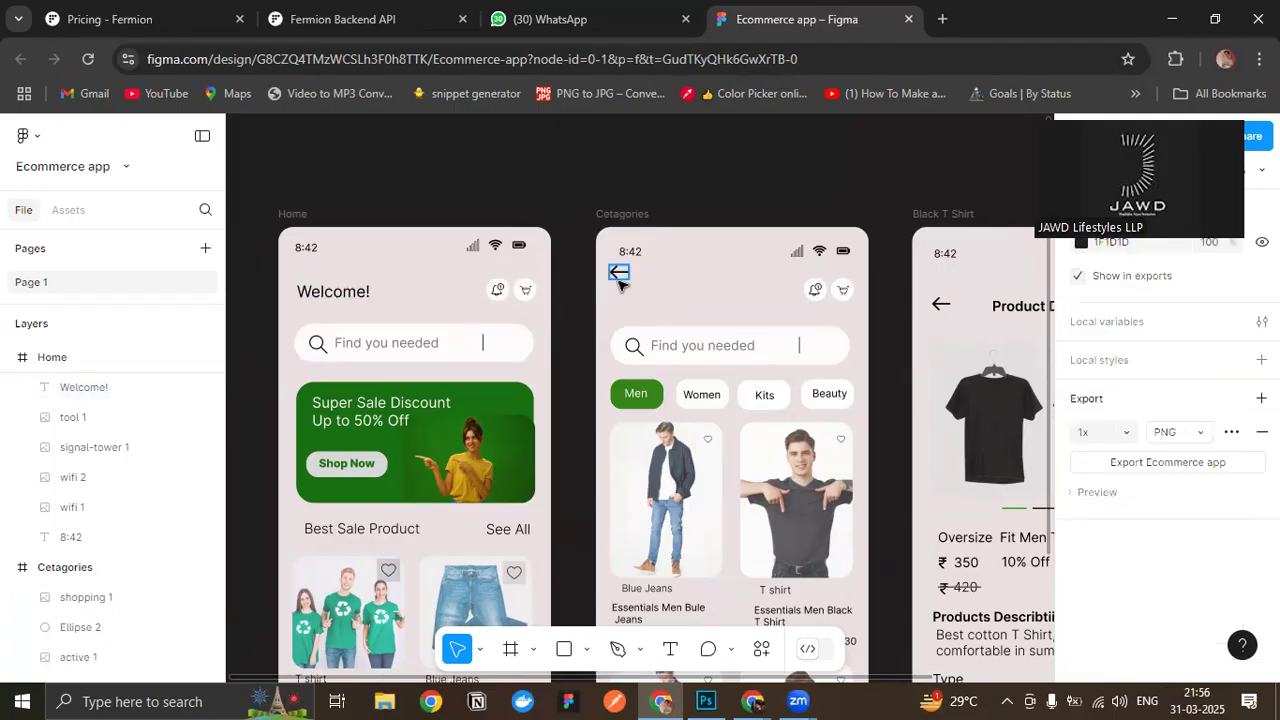
# - Move the Cetagories back arrow down in line with the notification and cart icons
pyautogui.moveTo(619, 279); pyautogui.dragTo(625, 298)
pyautogui.click(769, 204)
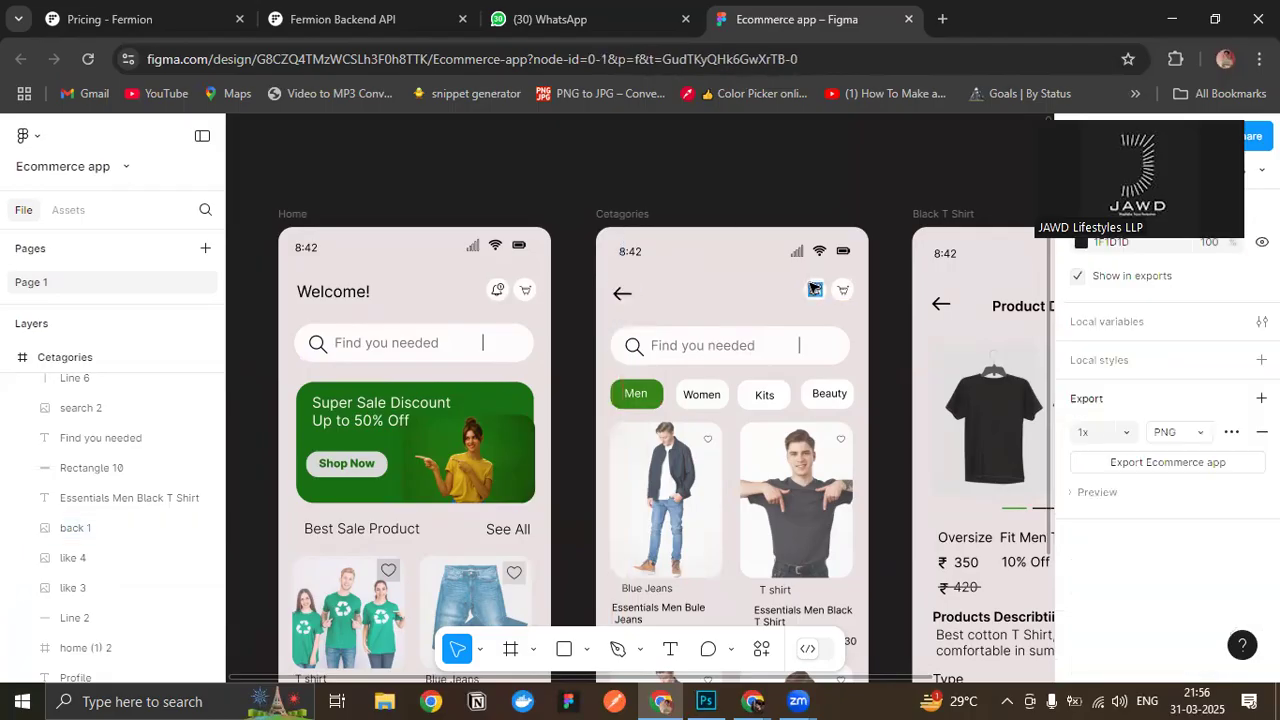
# - Reduce the height of the Men, Women, Kits and Beauty buttons on the Cetagories screen to about 33 px
pyautogui.scroll(-2, 815, 289)
pyautogui.moveTo(680, 220); pyautogui.dragTo(502, 136)
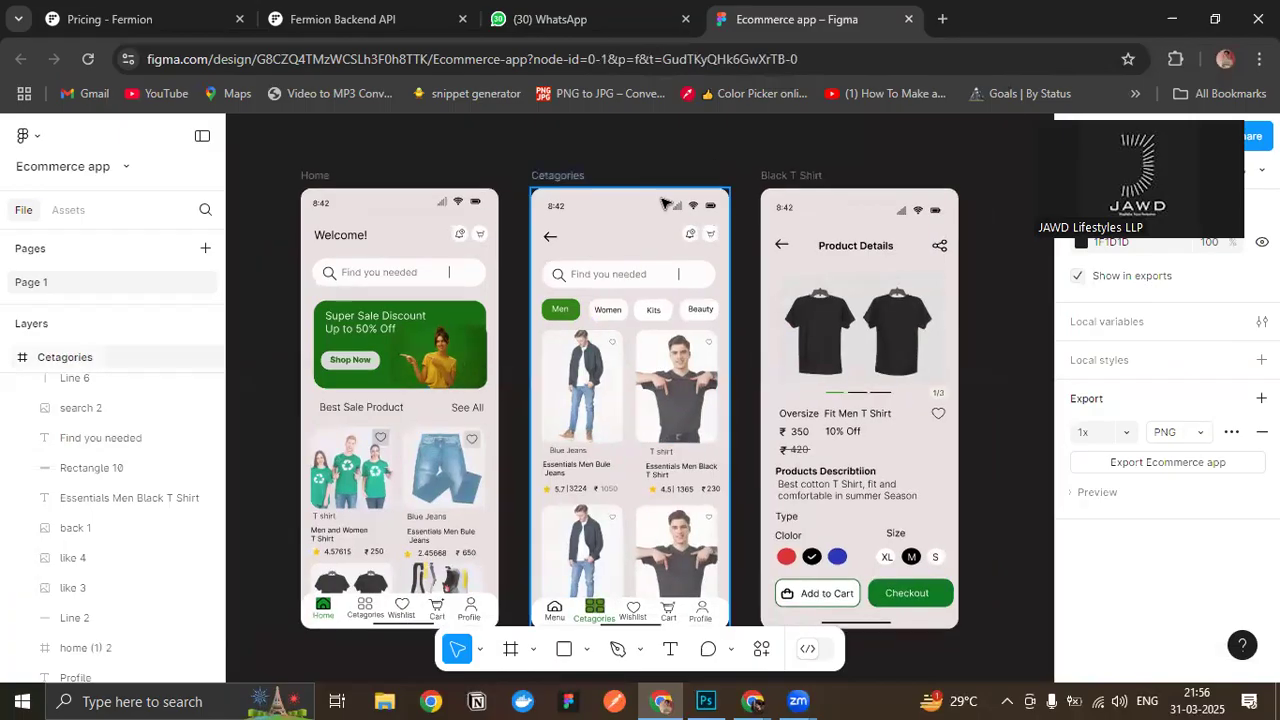
pyautogui.scroll(4, 698, 283)
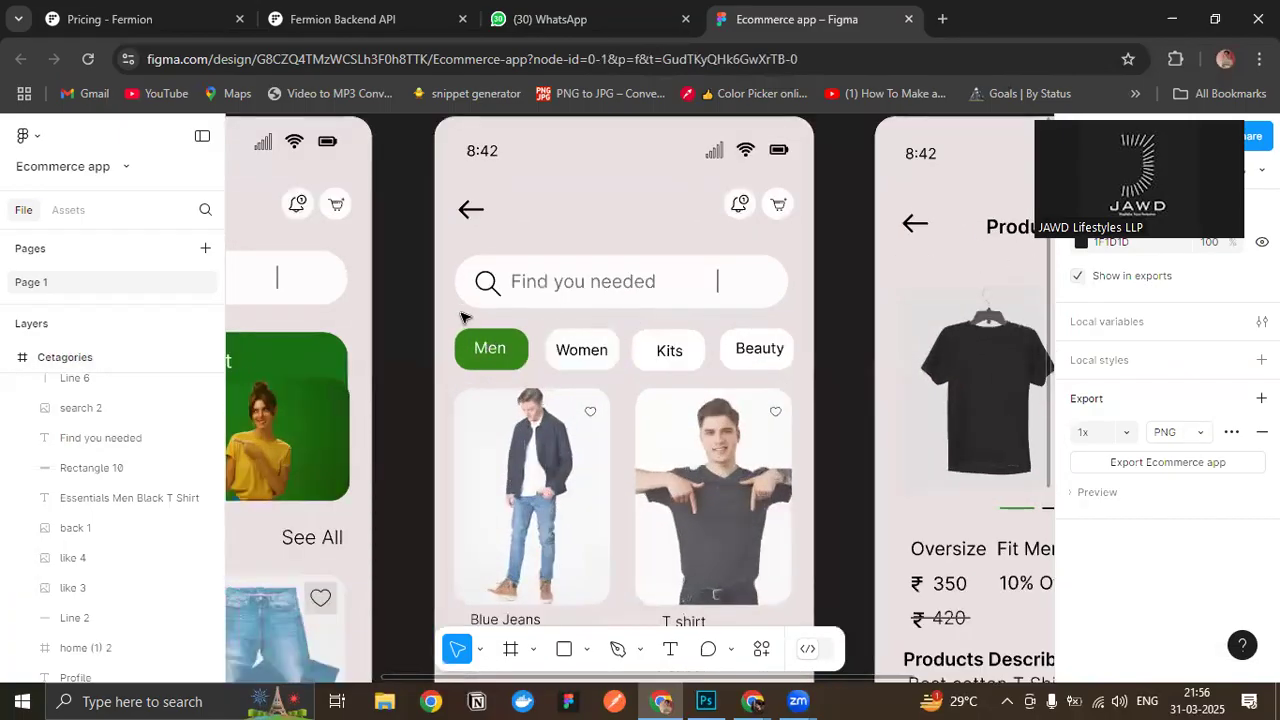
pyautogui.moveTo(512, 350); pyautogui.dragTo(790, 370)
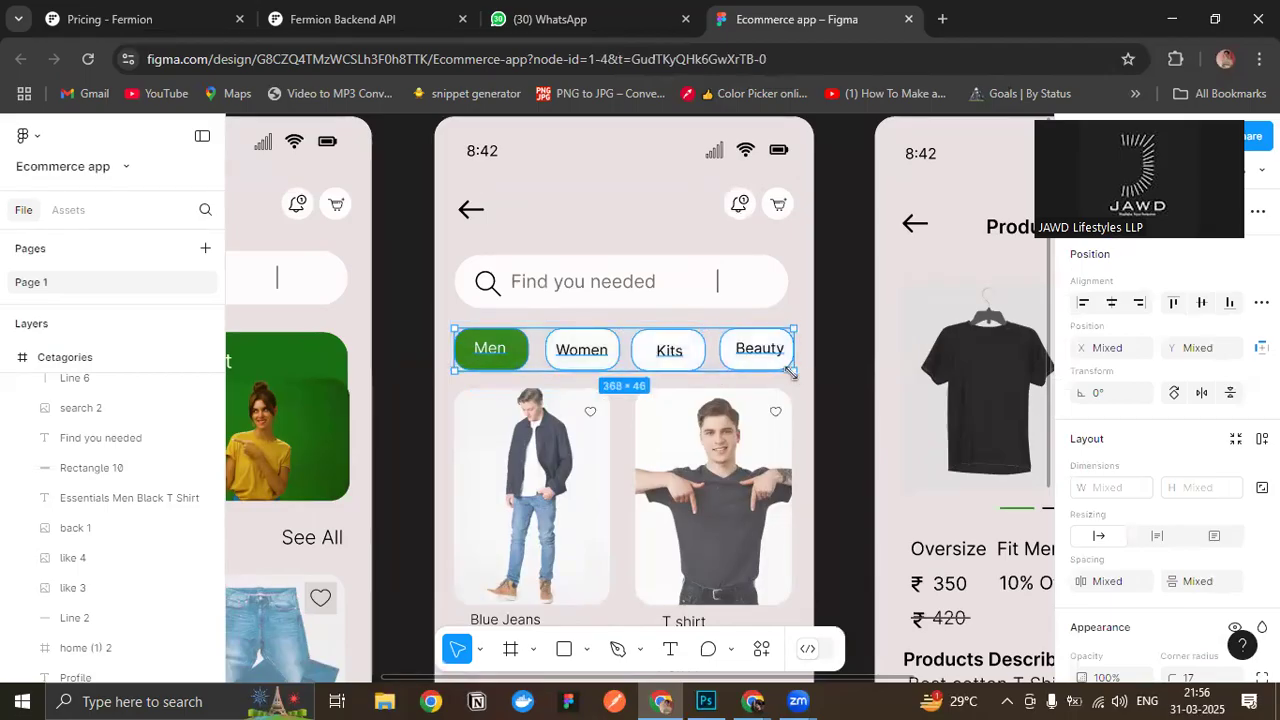
pyautogui.moveTo(637, 364); pyautogui.dragTo(645, 360)
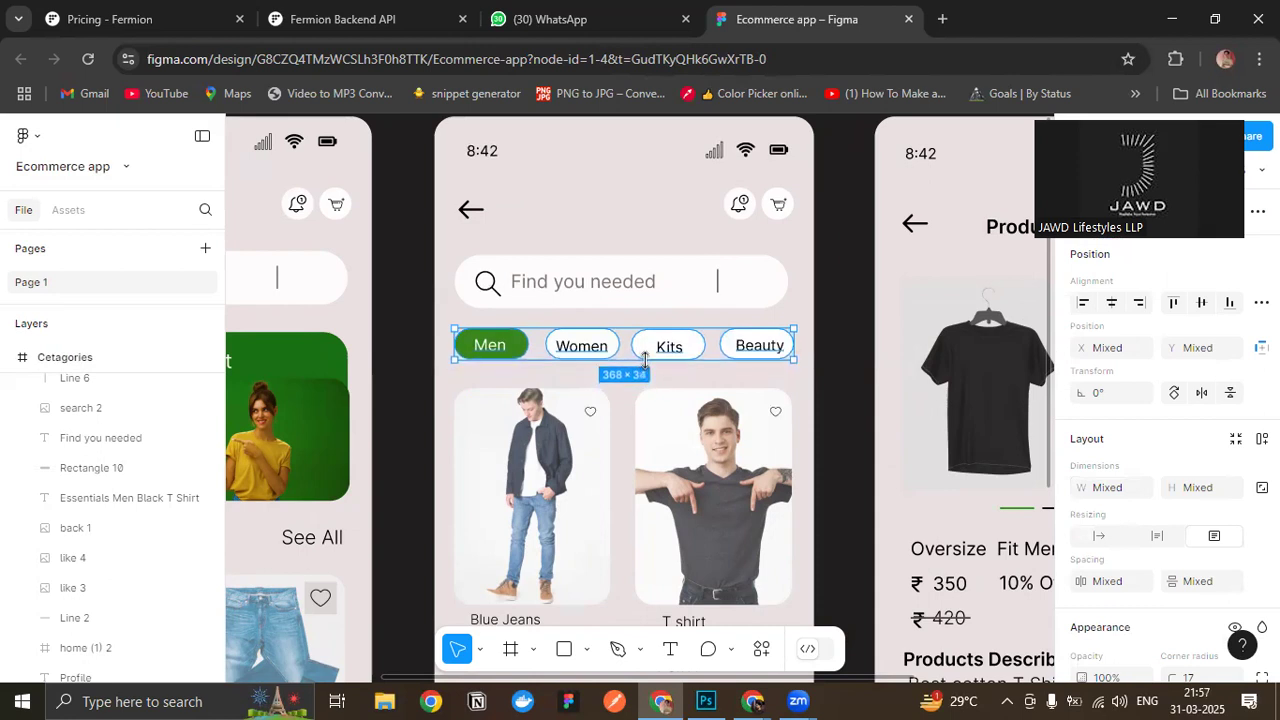
pyautogui.click(849, 273)
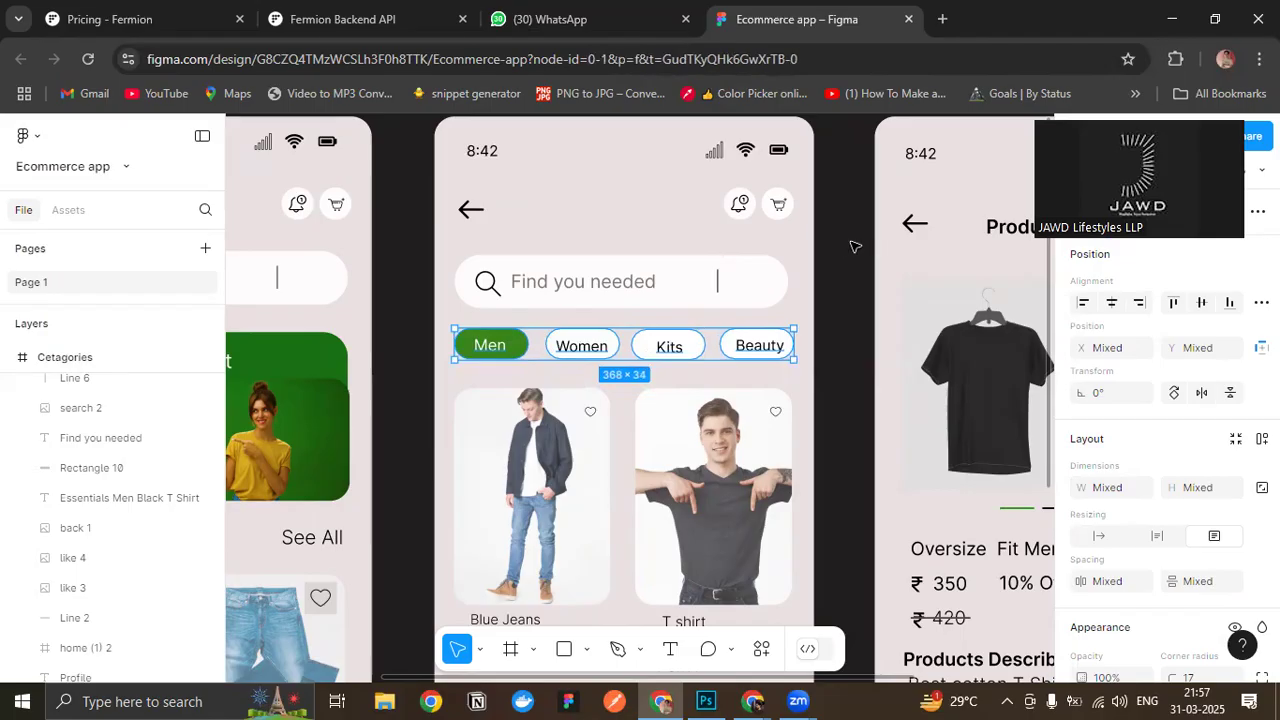
# - Set the corner radius of the Men and Women category buttons to 39
pyautogui.click(524, 344)
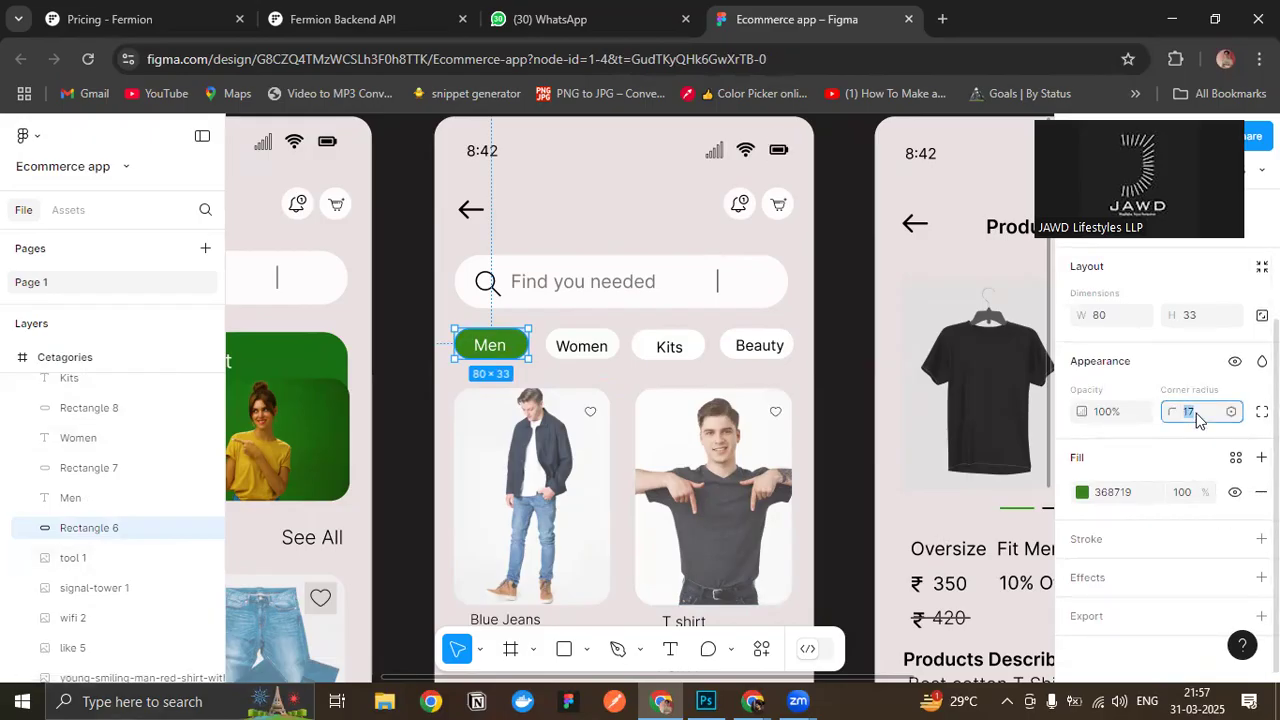
pyautogui.press('Up')
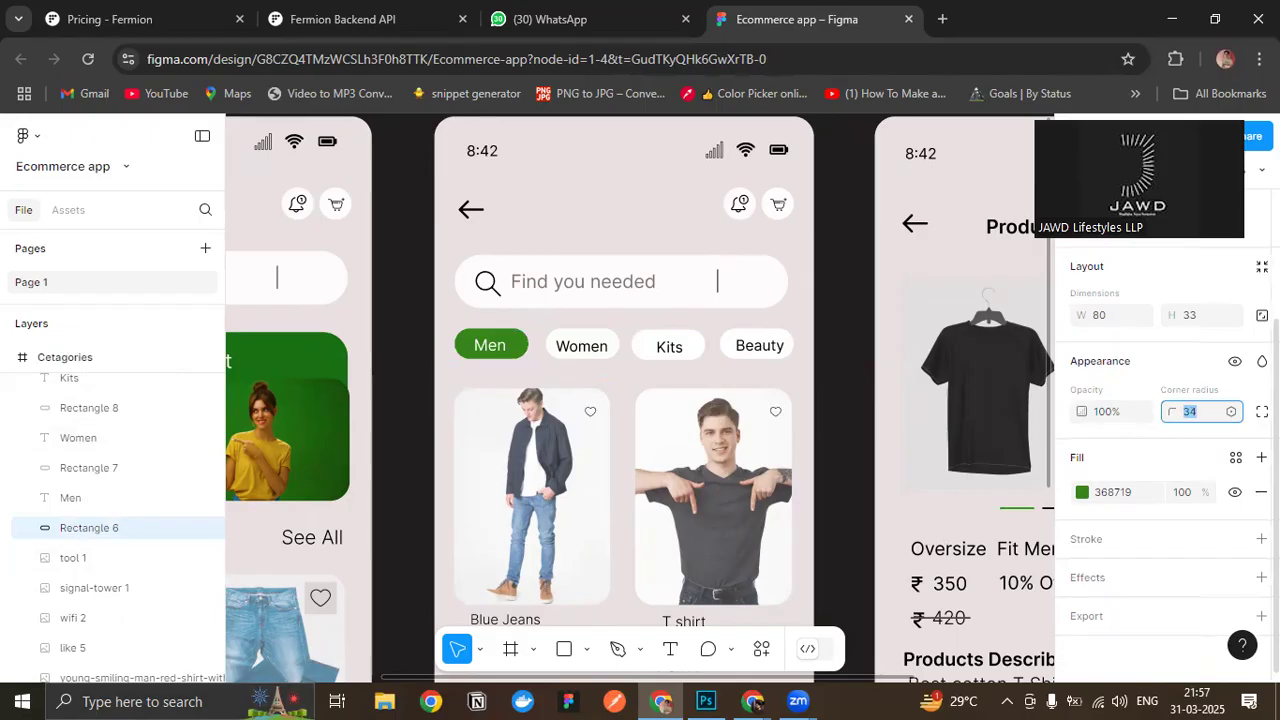
pyautogui.click(580, 347)
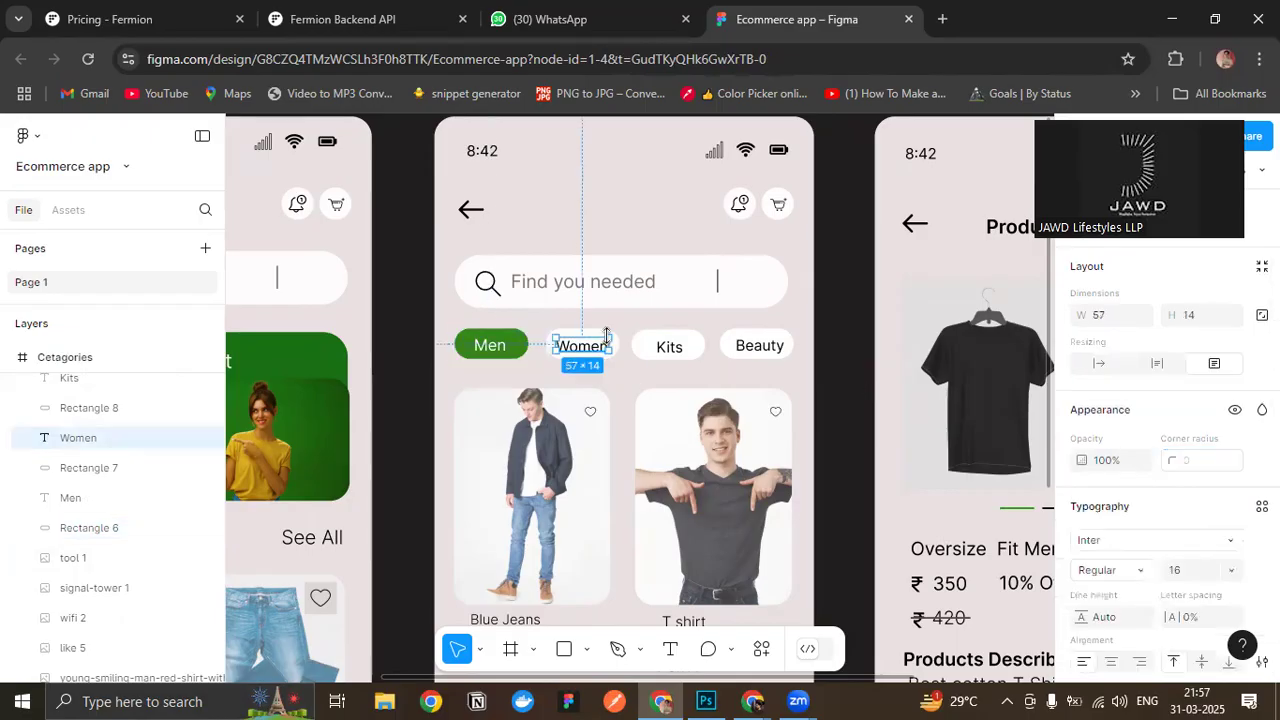
pyautogui.click(665, 414)
pyautogui.click(466, 345)
pyautogui.click(1212, 412)
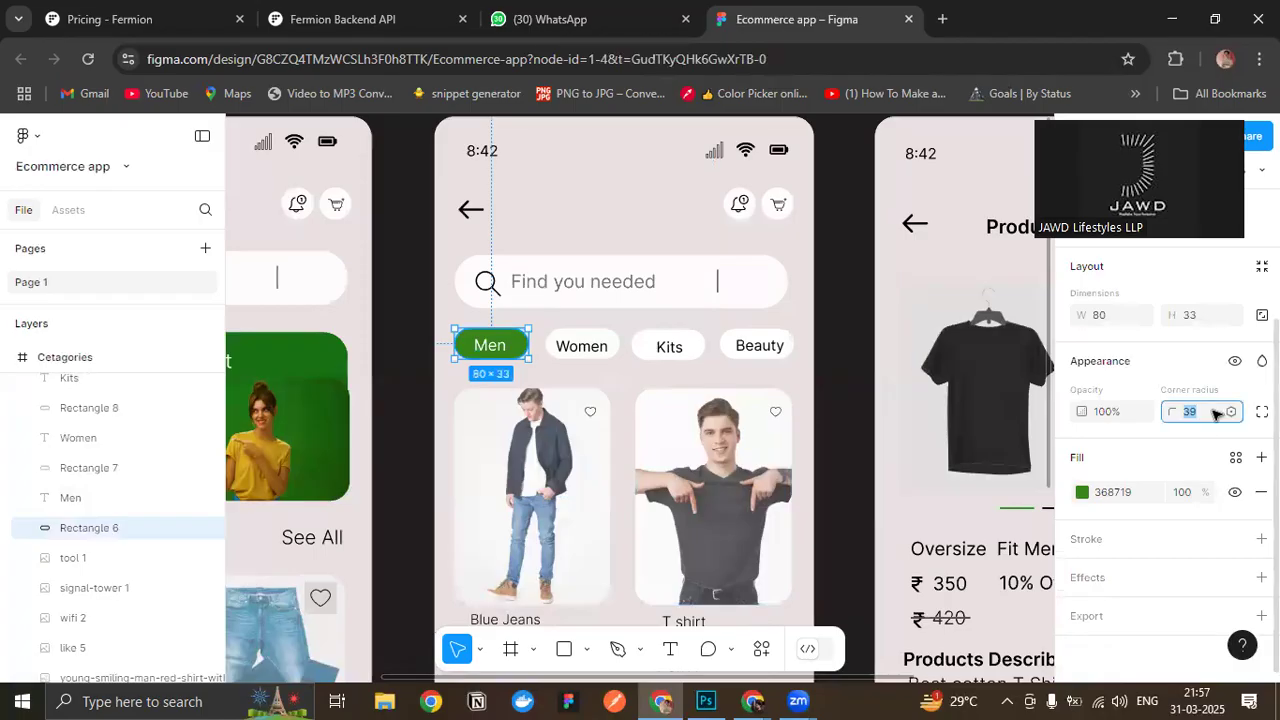
pyautogui.click(617, 342)
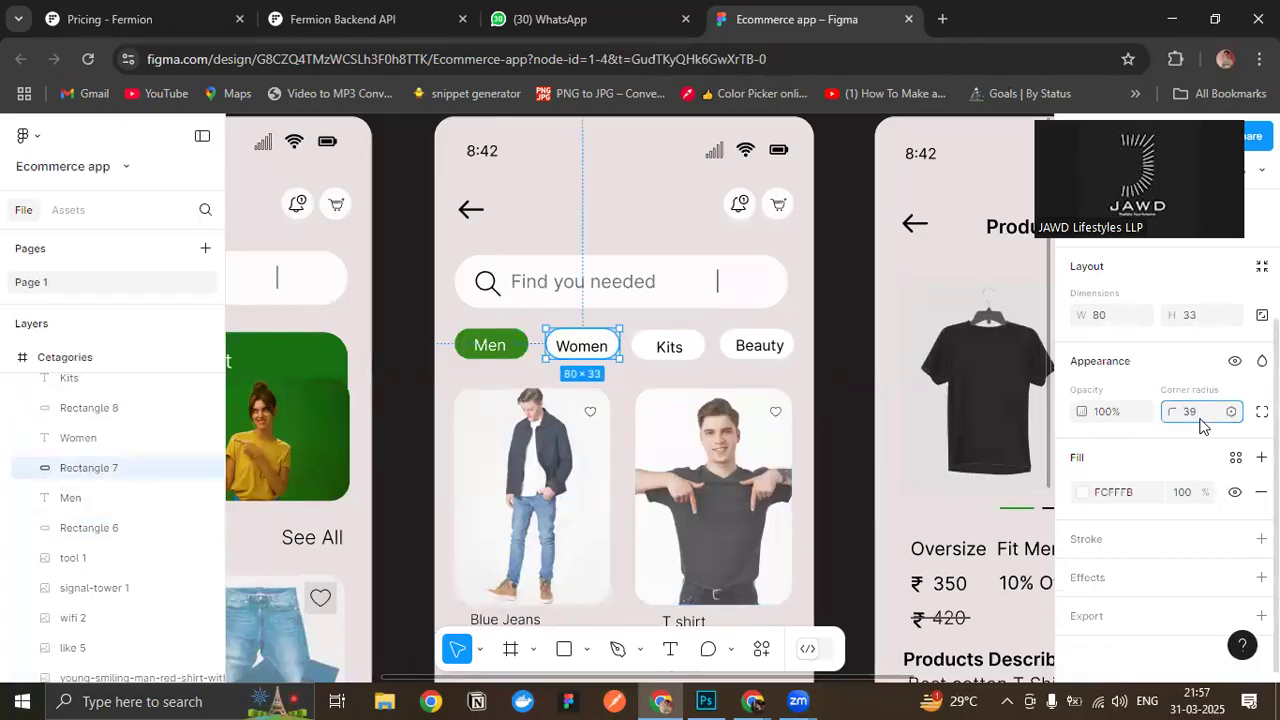
# - Set the corner radius of the Kits and Beauty category buttons to 39
pyautogui.click(696, 342)
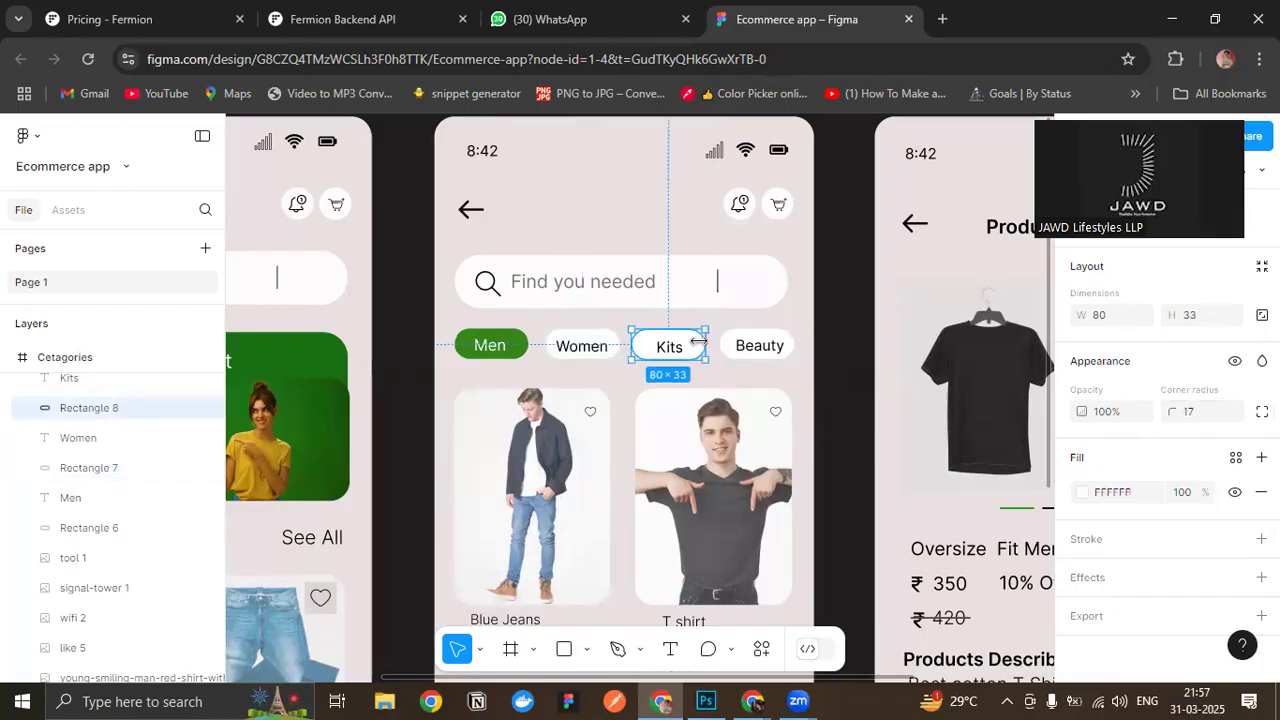
pyautogui.click(1186, 420)
pyautogui.write('39')
pyautogui.press('Return')
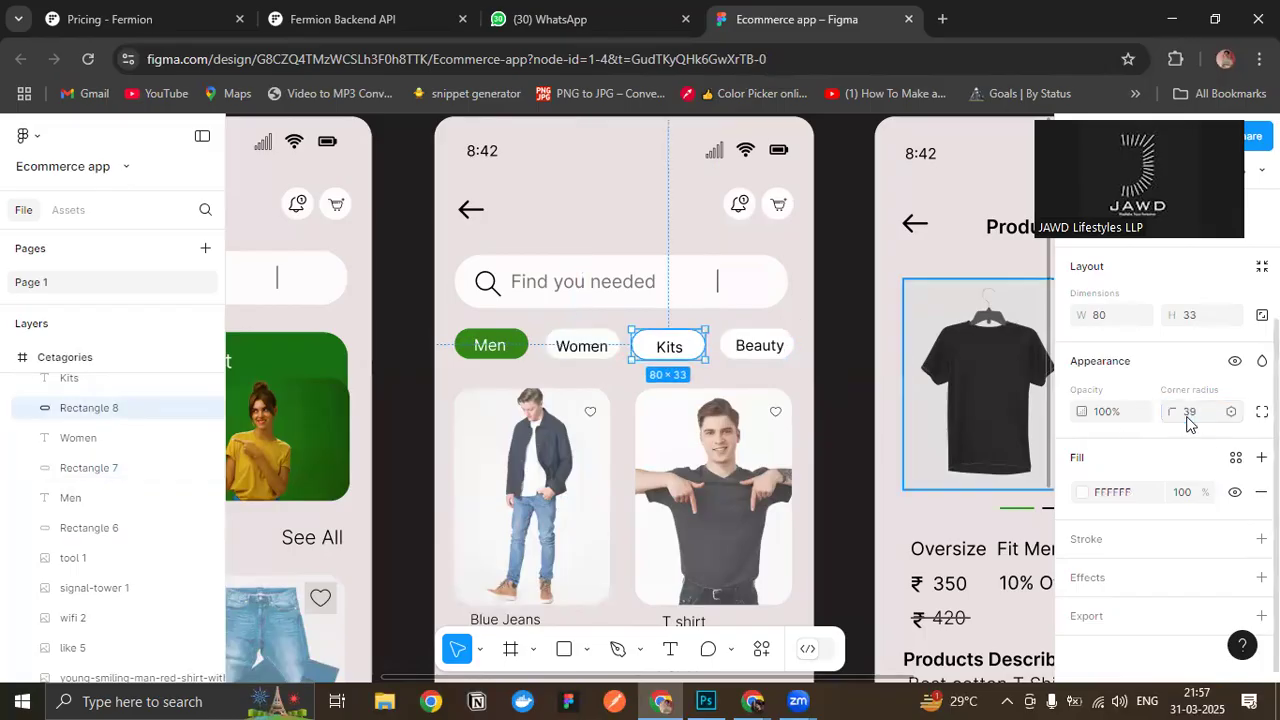
pyautogui.click(787, 333)
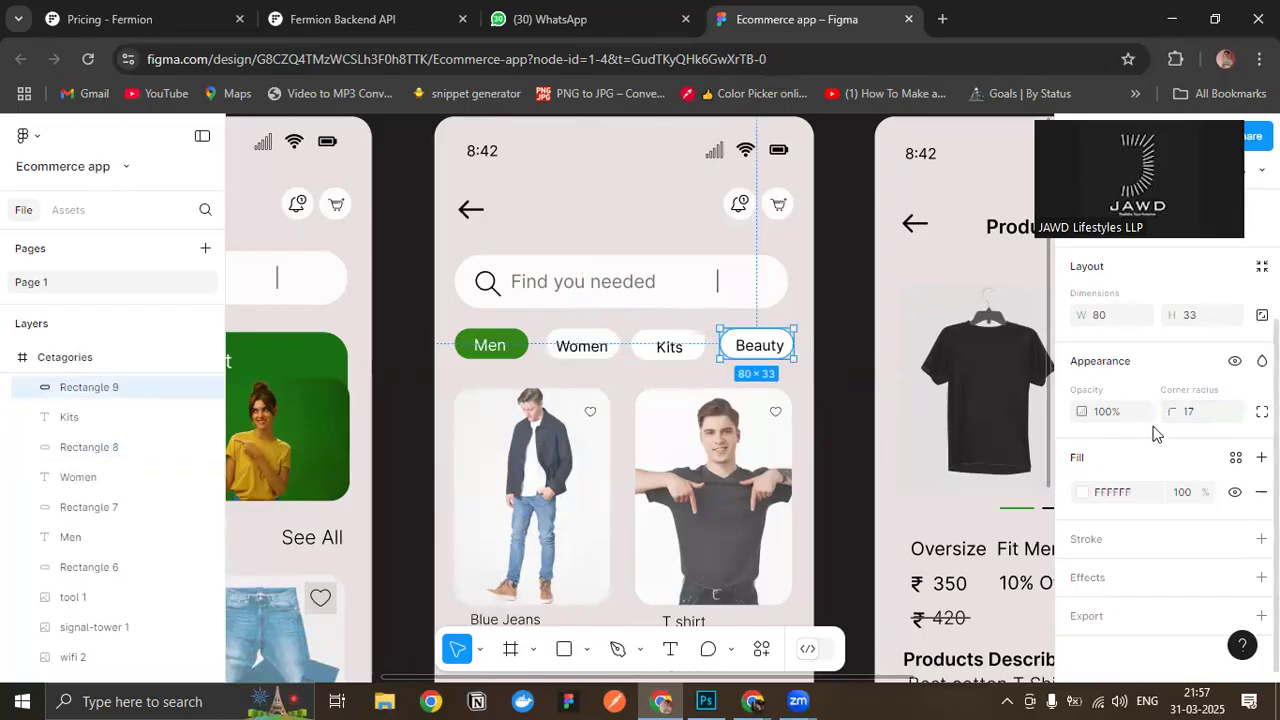
pyautogui.click(1191, 418)
pyautogui.write('39')
pyautogui.press('Return')
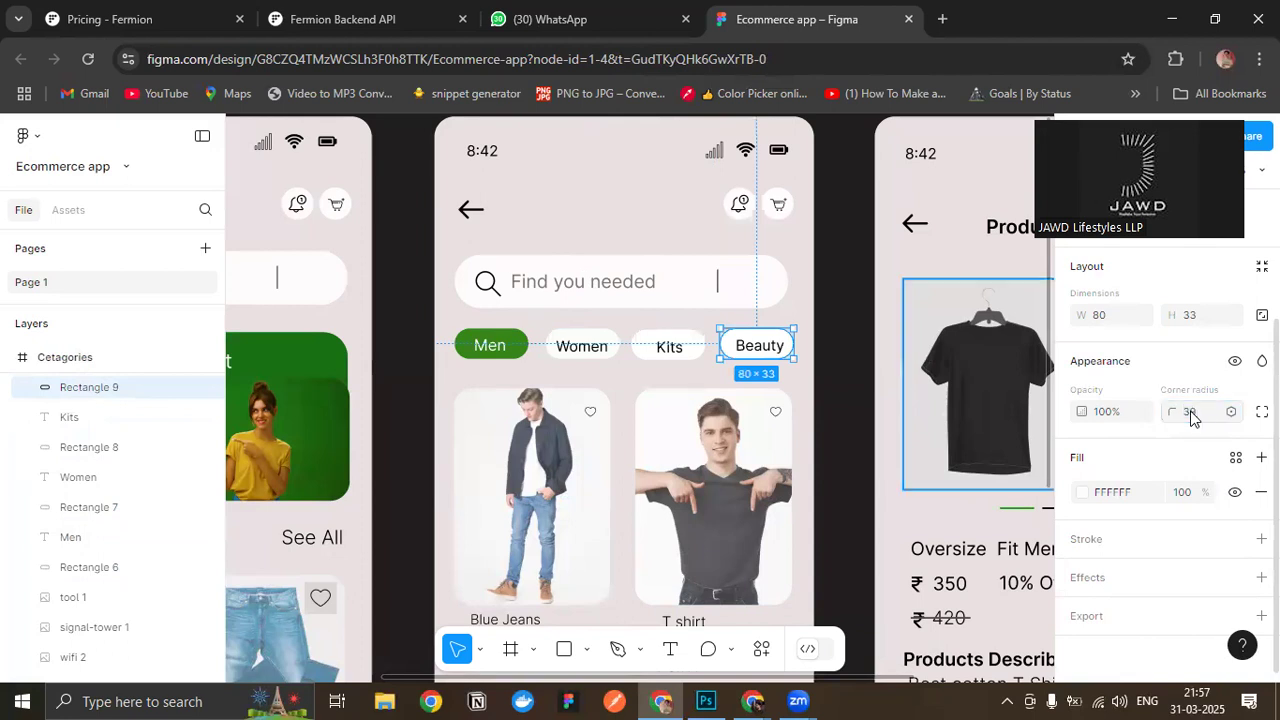
# - Set the font size of the Men button's label to 15
pyautogui.click(491, 350)
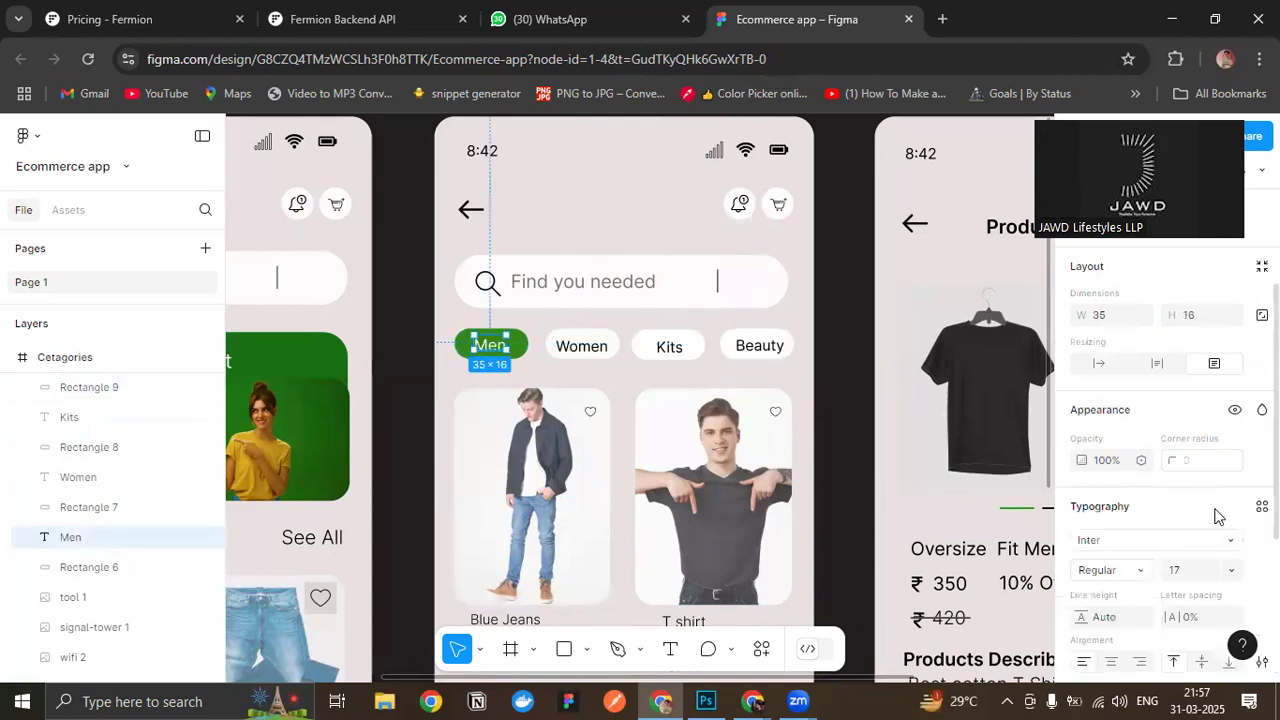
pyautogui.scroll(-1, 1210, 500)
pyautogui.click(1185, 476)
pyautogui.press('Down')
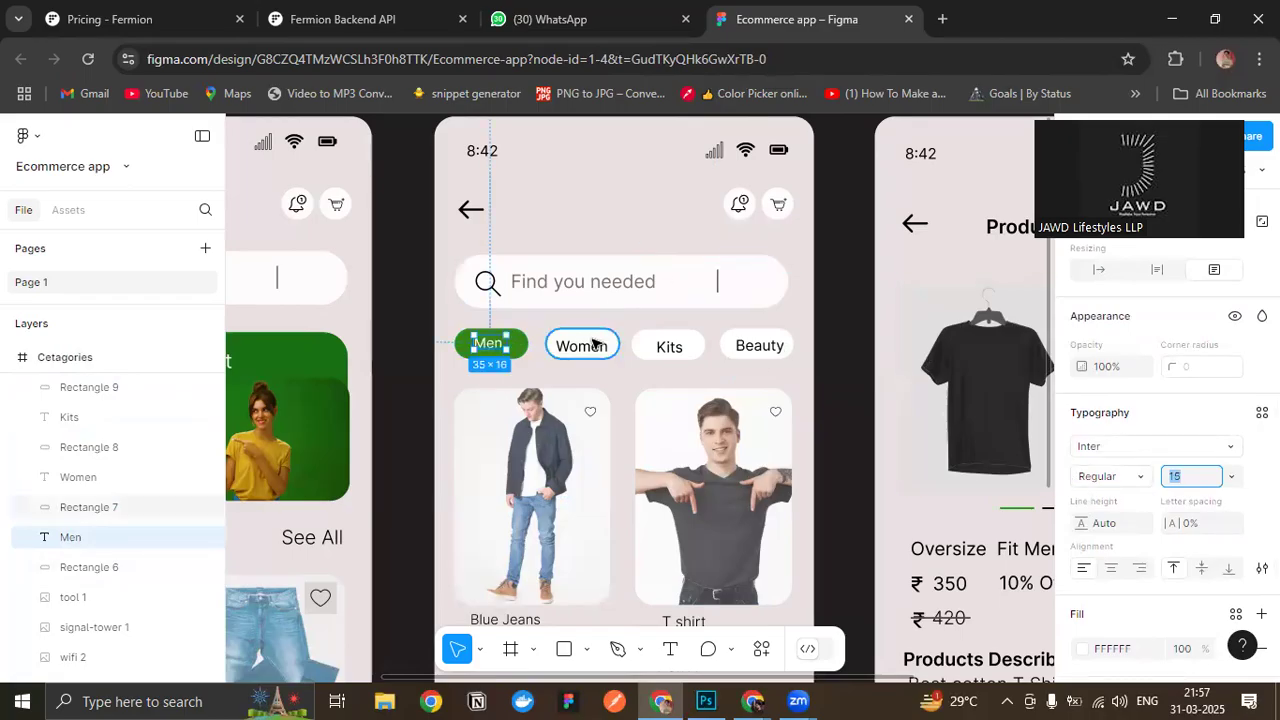
# - Reduce the font size of the Women, Kits and Beauty button labels slightly to match the Men label
pyautogui.doubleClick(575, 346)
pyautogui.click(1182, 477)
pyautogui.press('Down')
pyautogui.doubleClick(669, 346)
pyautogui.click(1180, 477)
pyautogui.doubleClick(758, 347)
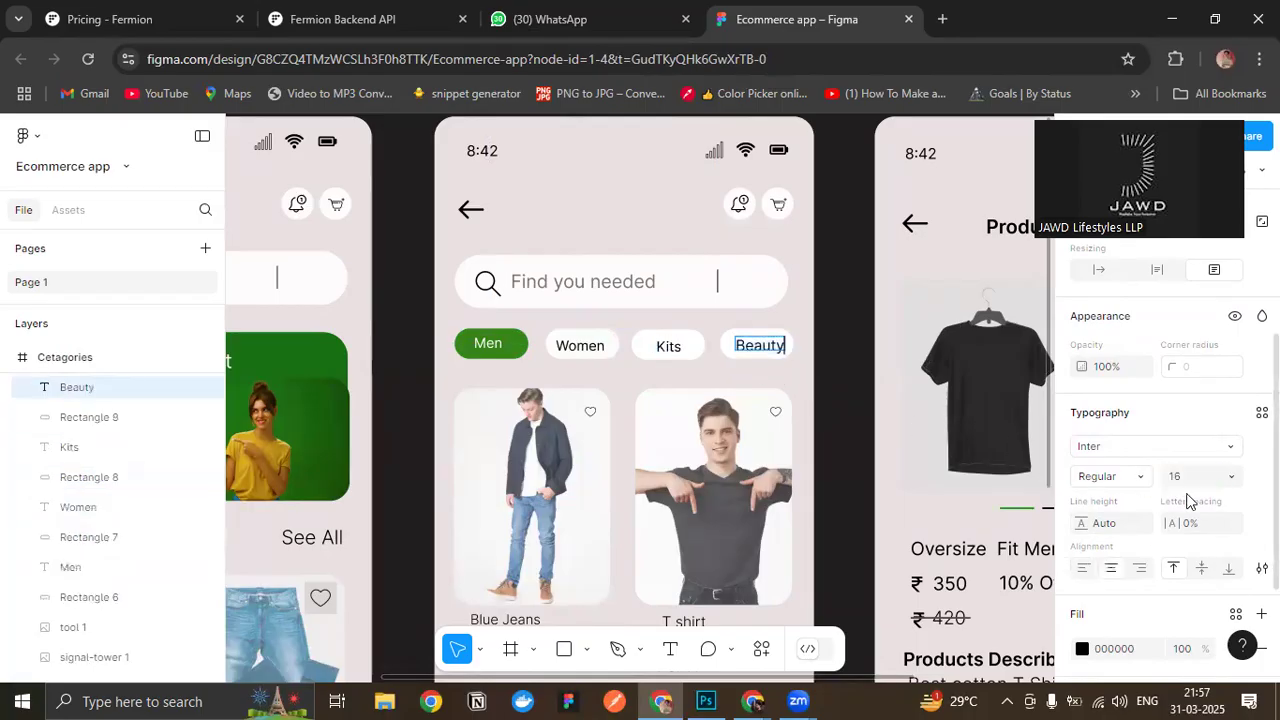
pyautogui.click(1180, 477)
pyautogui.press('Down')
# - Centre the Men and Women labels within their category buttons
pyautogui.click(488, 345)
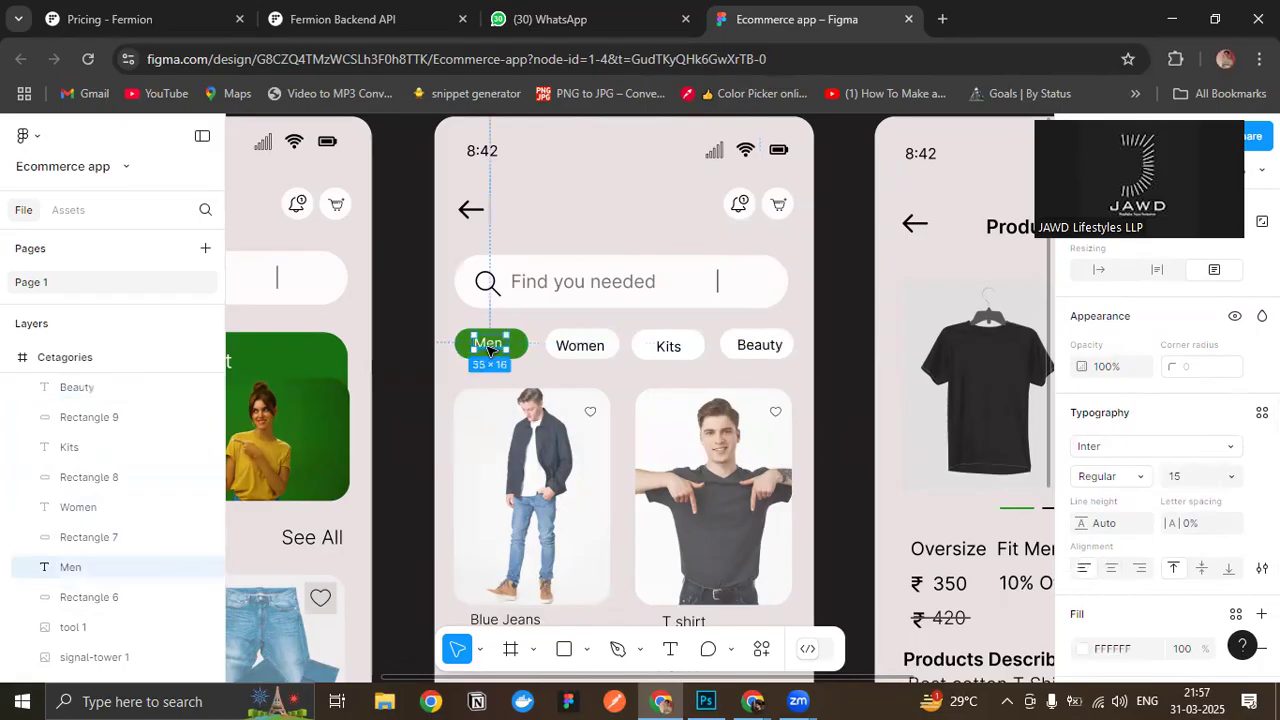
pyautogui.click(829, 397)
pyautogui.scroll(5, 486, 345)
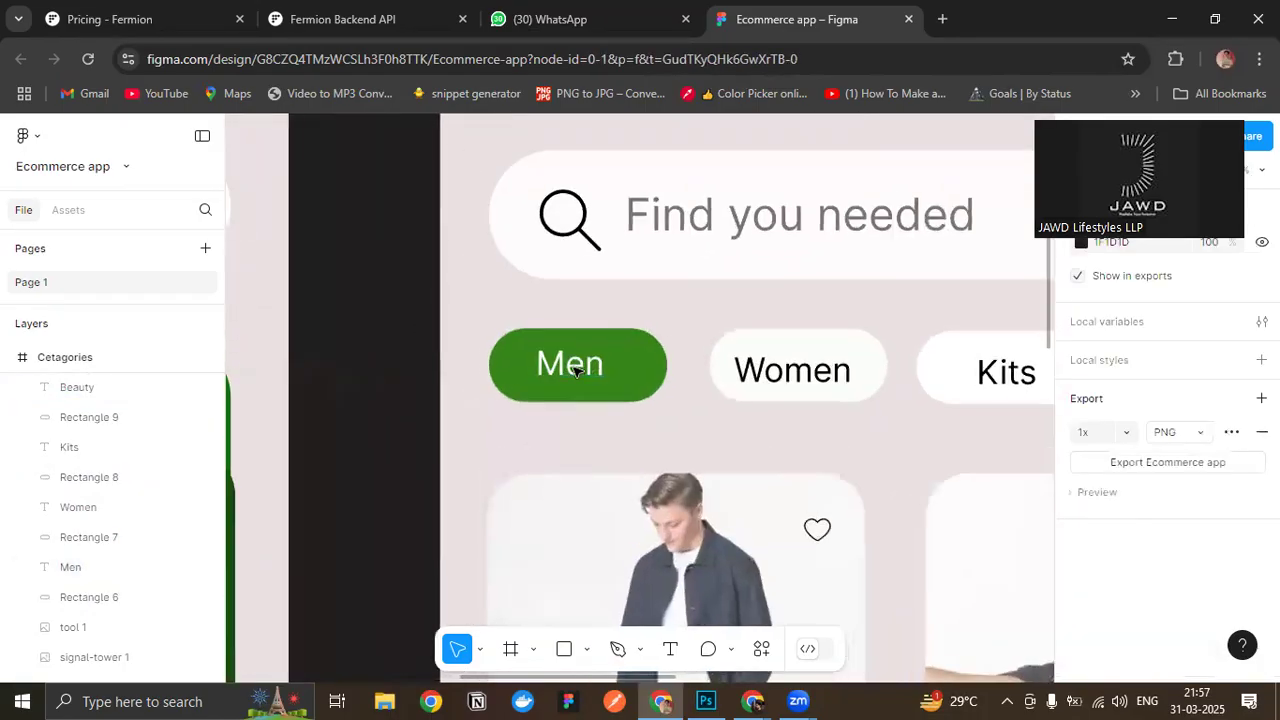
pyautogui.moveTo(565, 370)
pyautogui.mouseDown()
pyautogui.moveTo(590, 374)
pyautogui.moveTo(574, 371)
pyautogui.mouseUp()
pyautogui.moveTo(812, 380); pyautogui.dragTo(806, 368)
# - Correct the third category button's label from Kits to Kids
pyautogui.moveTo(934, 437); pyautogui.dragTo(673, 425)
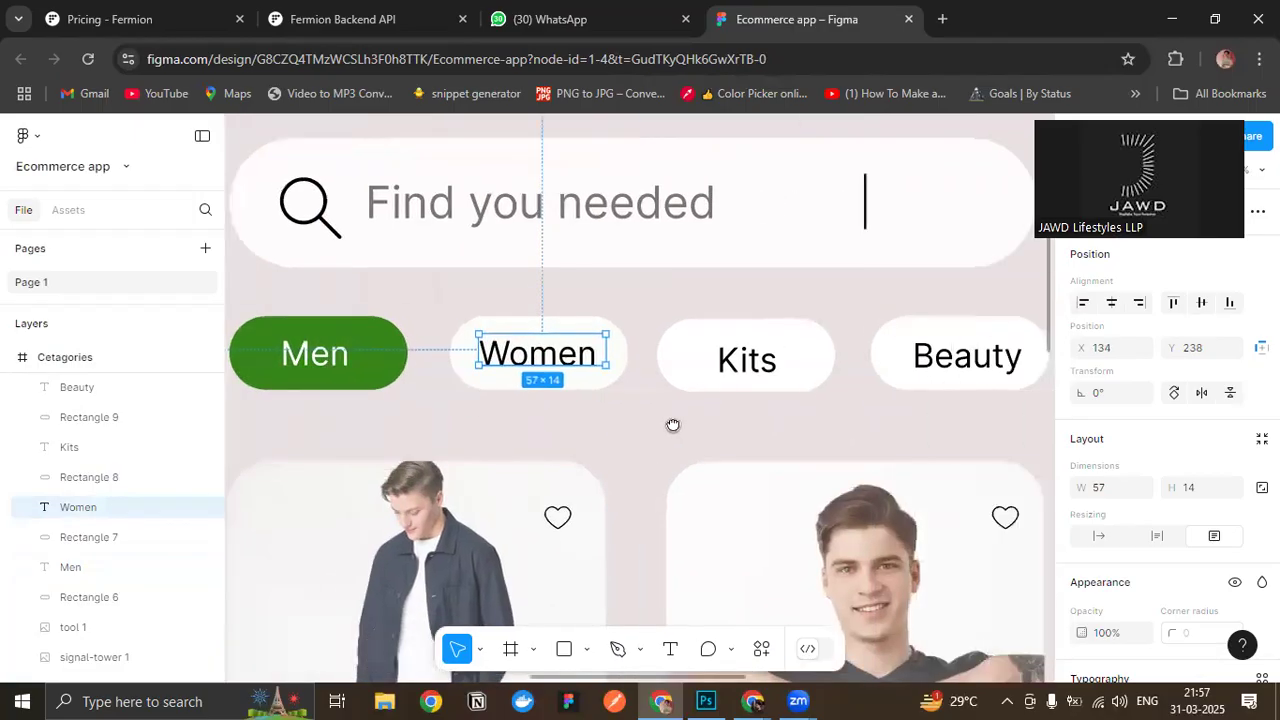
pyautogui.doubleClick(750, 362)
pyautogui.write('K')
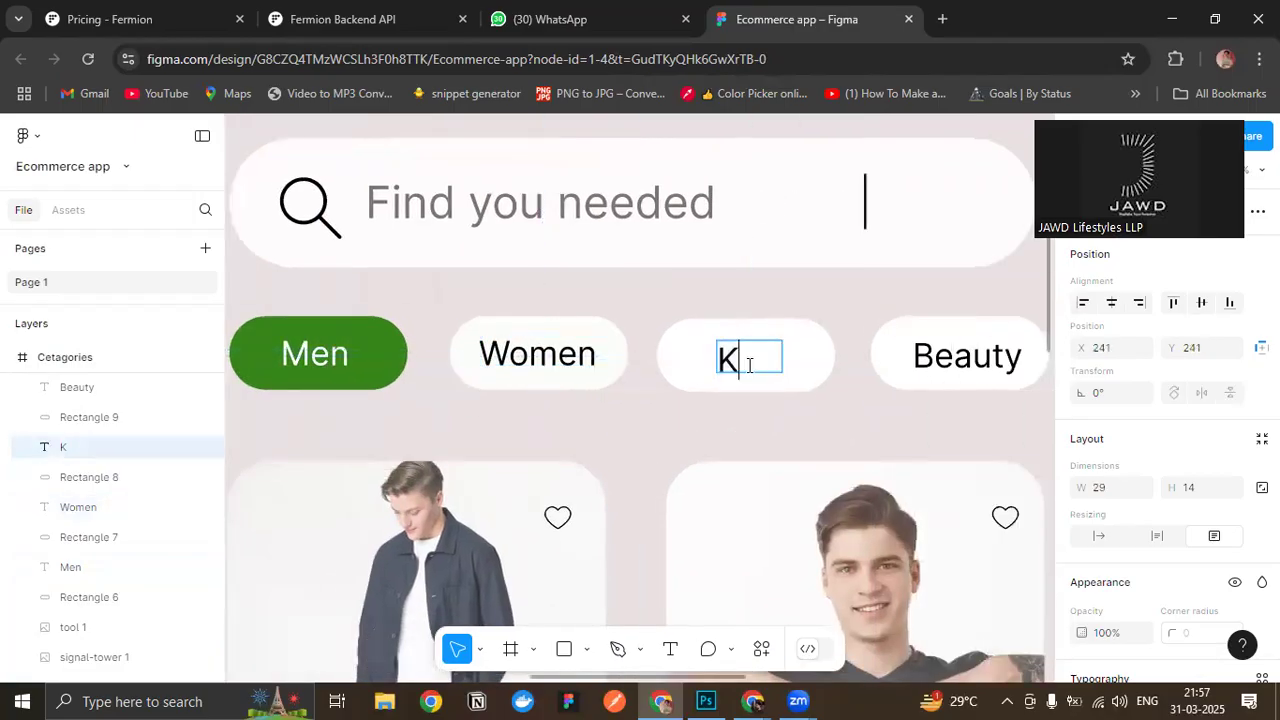
pyautogui.click(832, 442)
# - Centre the Kids and Beauty labels within their category buttons
pyautogui.moveTo(784, 359); pyautogui.dragTo(740, 360)
pyautogui.click(896, 426)
pyautogui.moveTo(839, 418); pyautogui.dragTo(729, 411)
pyautogui.moveTo(860, 357); pyautogui.dragTo(852, 356)
pyautogui.click(971, 491)
# - Compare the Home, Cetagories and Black T Shirt screens for consistent headers, search bars, buttons and overall layout
pyautogui.scroll(-5, 971, 491)
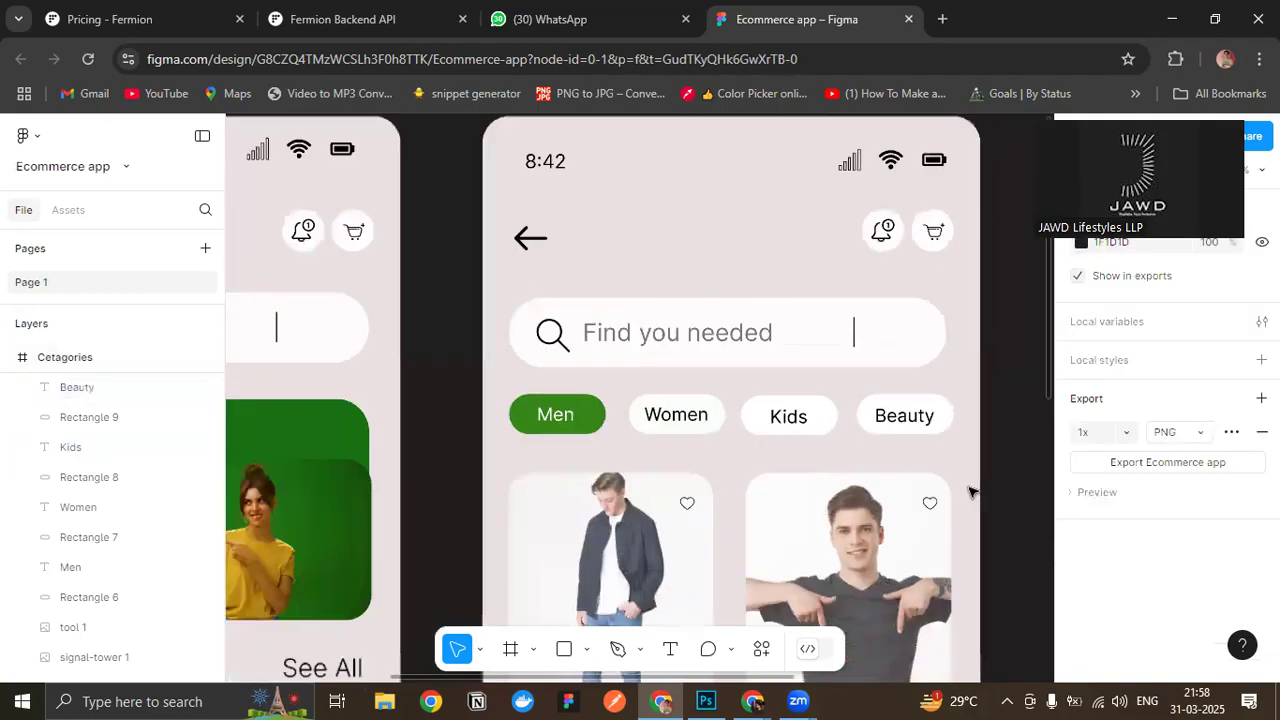
pyautogui.scroll(-5, 971, 491)
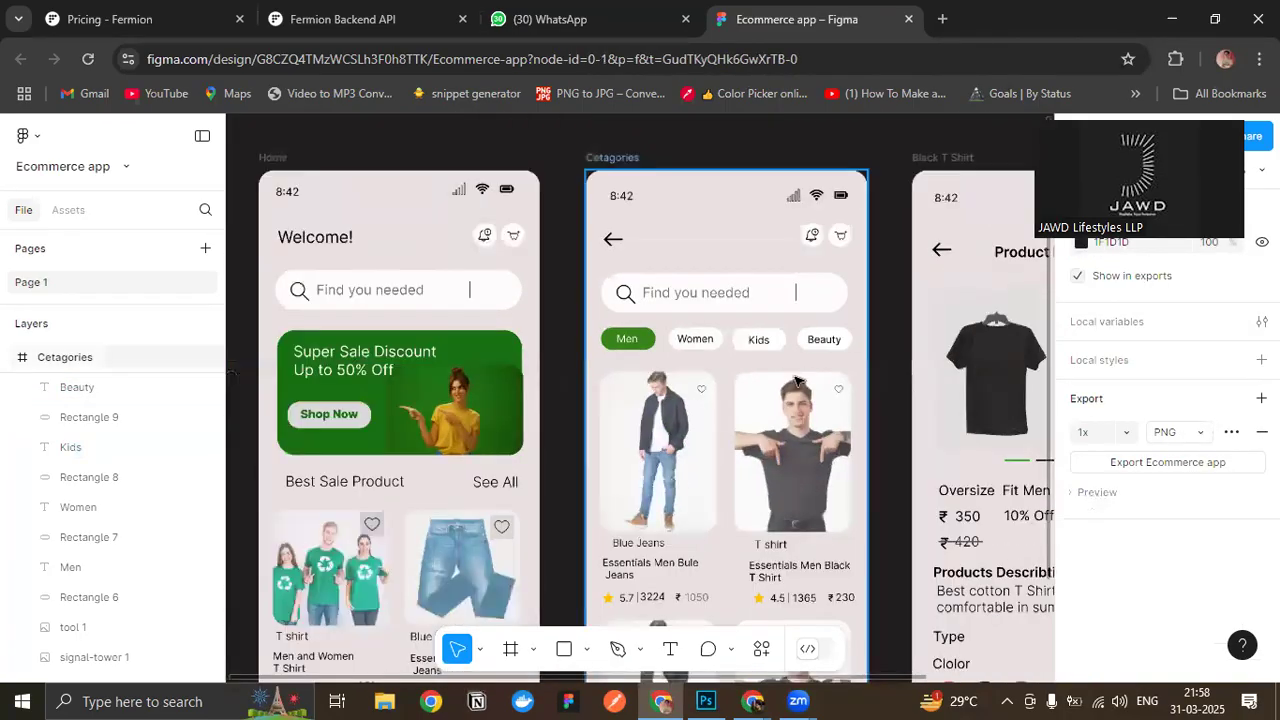
pyautogui.scroll(-3, 872, 371)
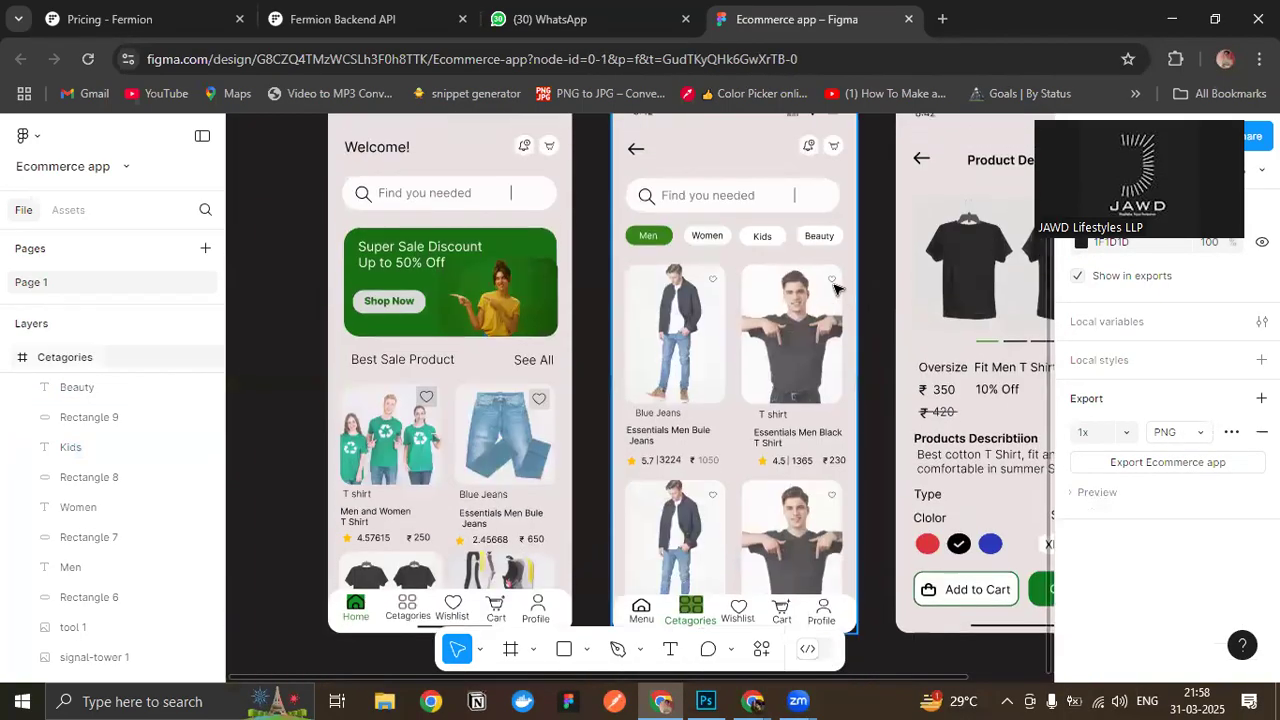
pyautogui.scroll(3, 871, 370)
pyautogui.scroll(1, 657, 241)
pyautogui.scroll(-3, 657, 241)
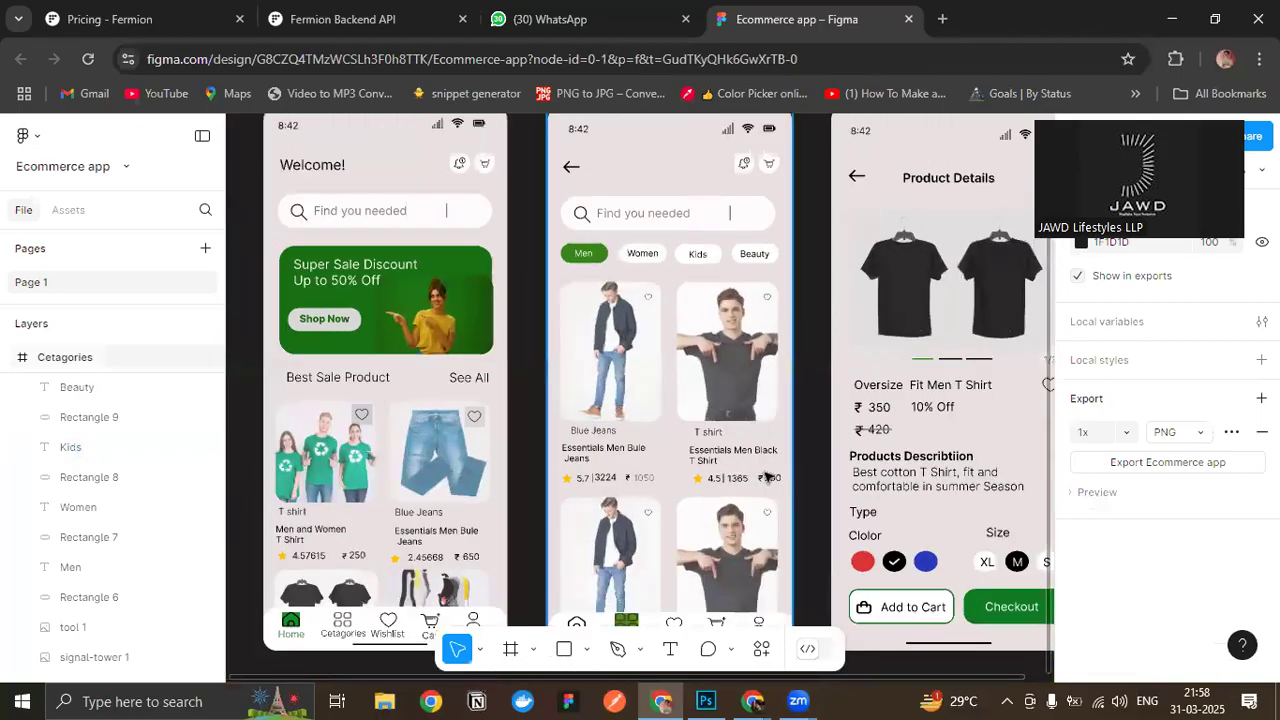
pyautogui.scroll(-1, 770, 478)
pyautogui.scroll(4, 772, 479)
pyautogui.scroll(-1, 690, 442)
pyautogui.scroll(-2, 556, 361)
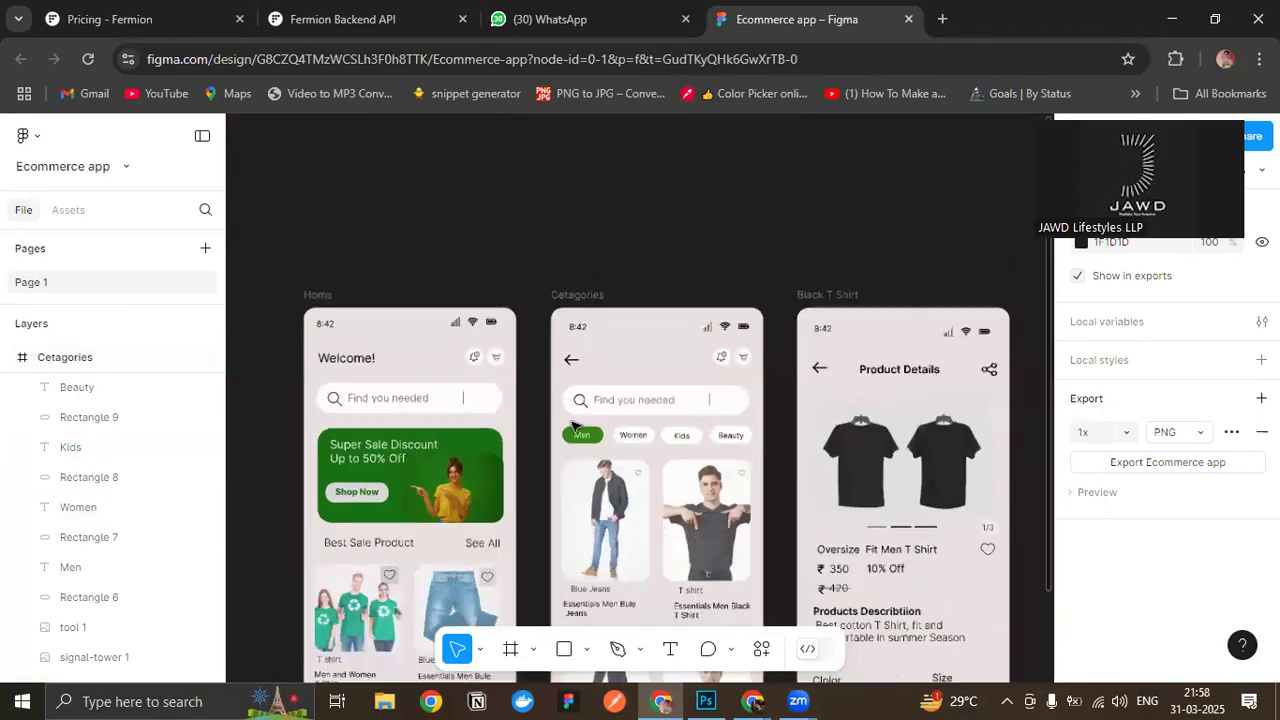
pyautogui.moveTo(556, 361); pyautogui.dragTo(593, 242)
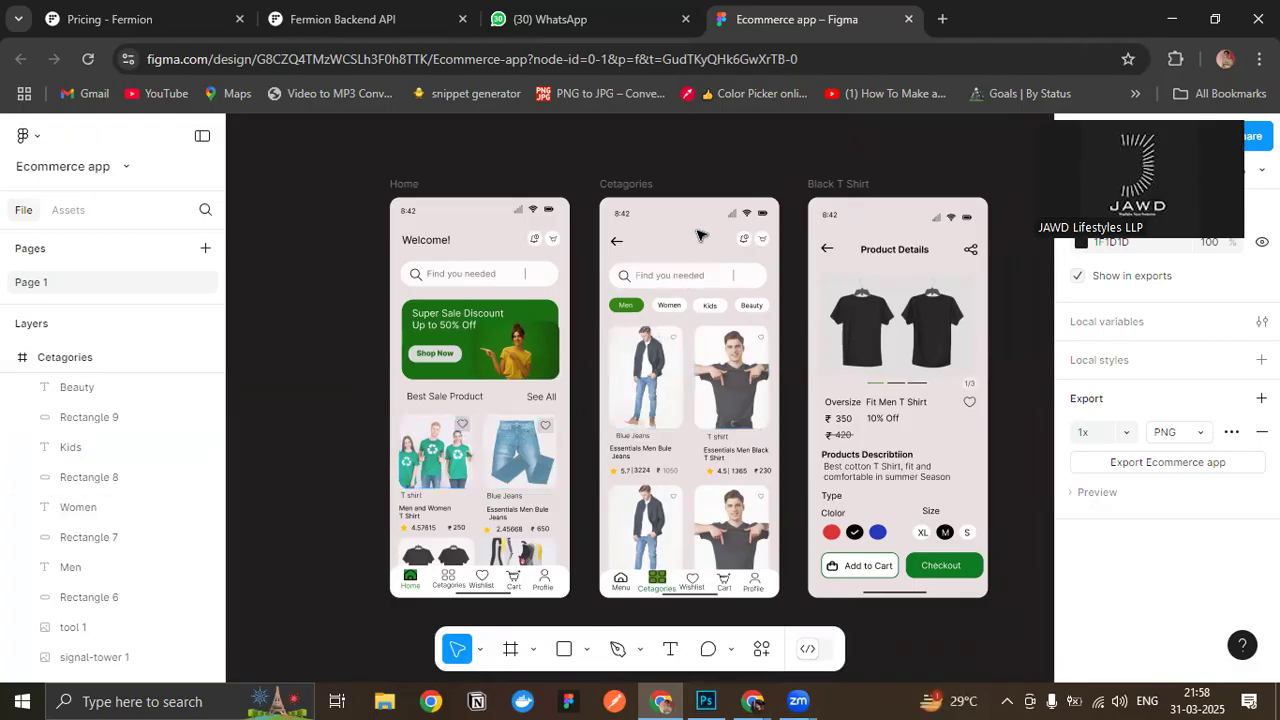
pyautogui.moveTo(700, 235); pyautogui.dragTo(642, 286)
pyautogui.moveTo(754, 574); pyautogui.dragTo(766, 517)
pyautogui.scroll(1, 736, 441)
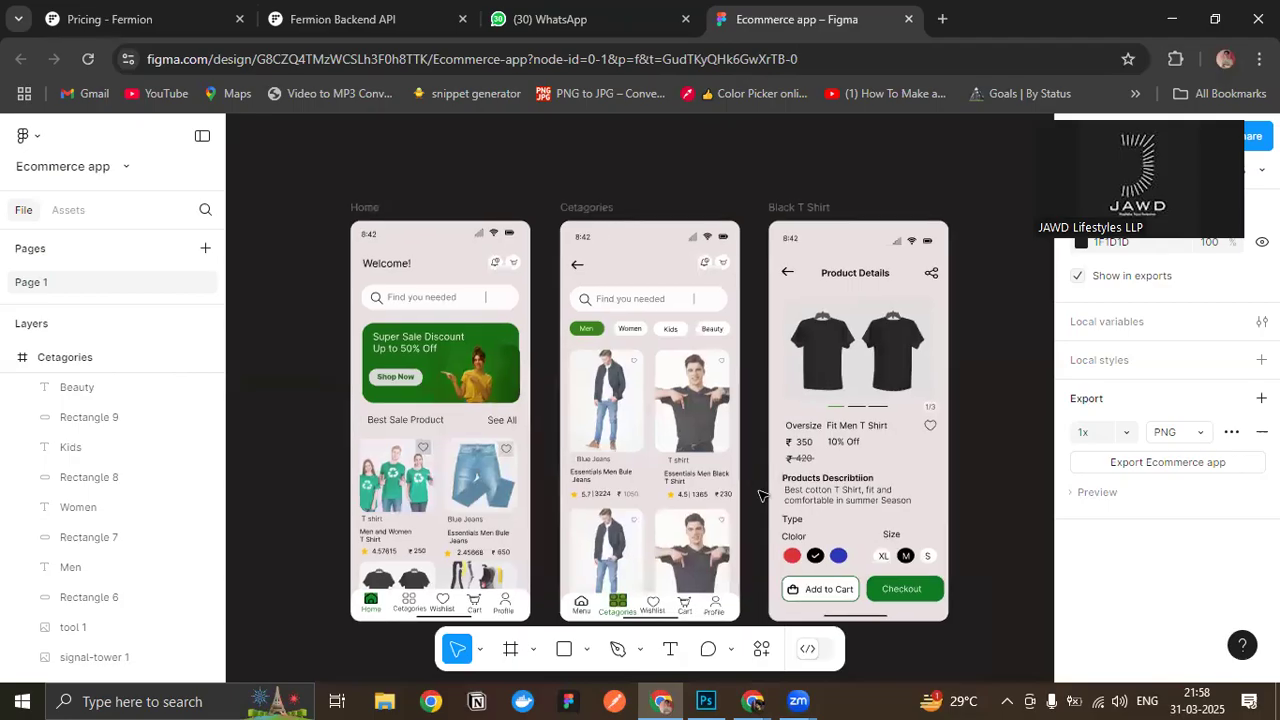
pyautogui.moveTo(757, 474); pyautogui.dragTo(757, 488)
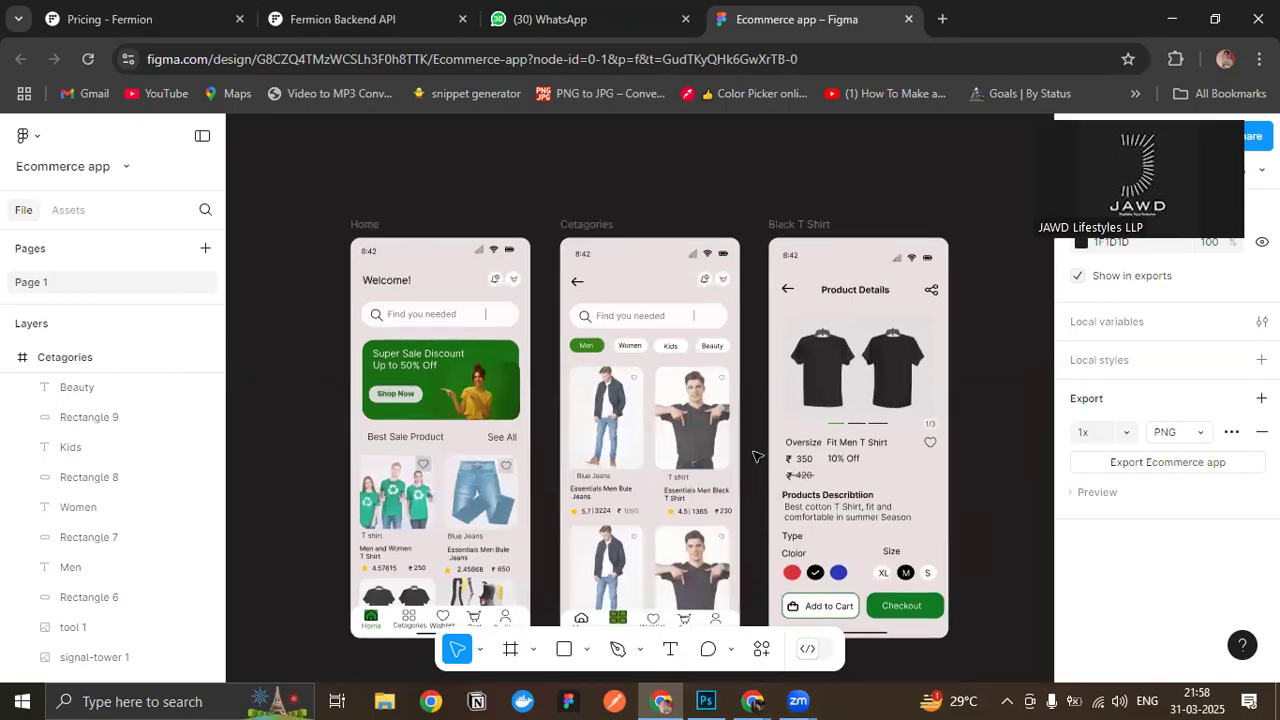
# - Try moving the Blue Jeans label under the first Cetagories product image, and undo the change
pyautogui.scroll(6, 640, 470)
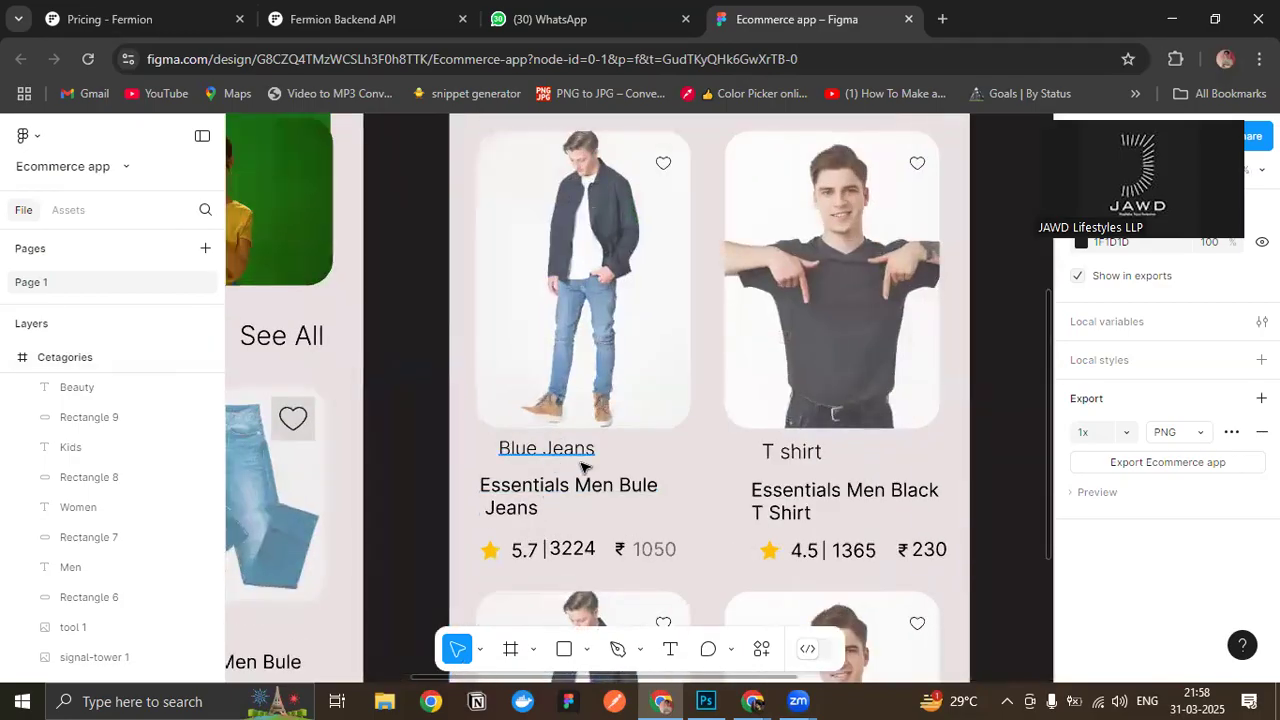
pyautogui.scroll(-5, 785, 468)
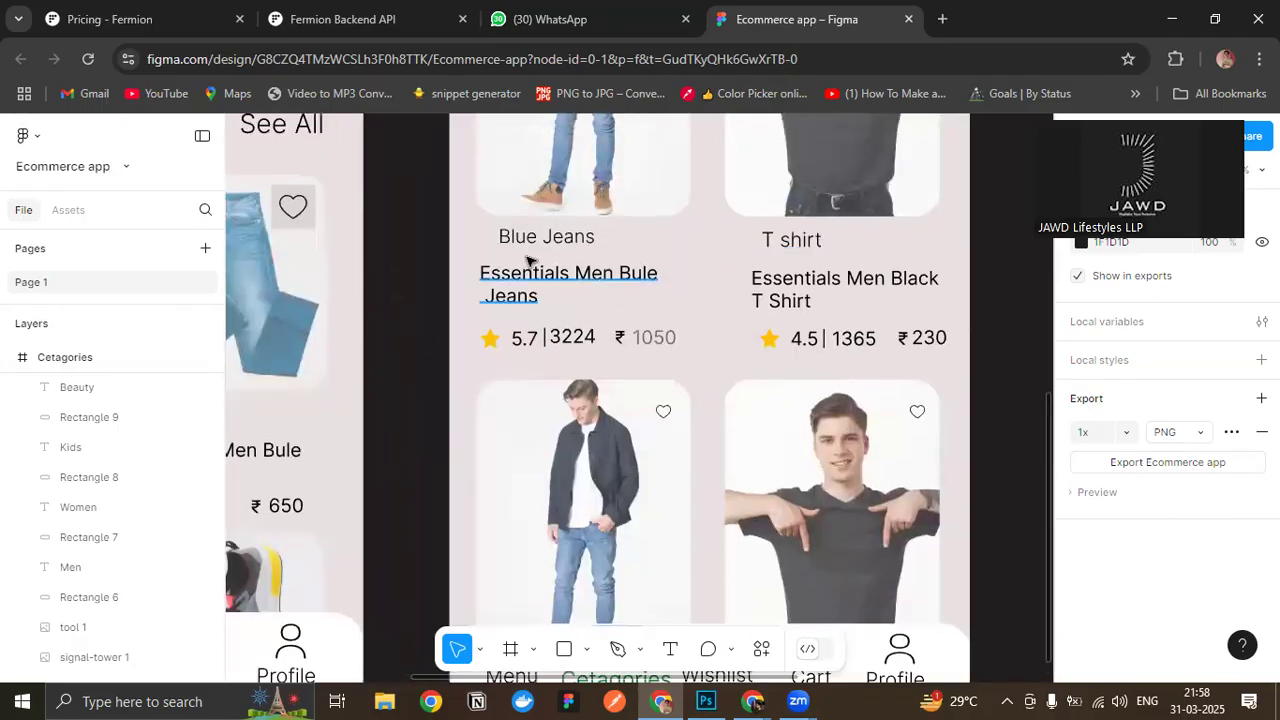
pyautogui.moveTo(556, 244); pyautogui.dragTo(612, 260)
pyautogui.hotkey('ctrl', 'z')
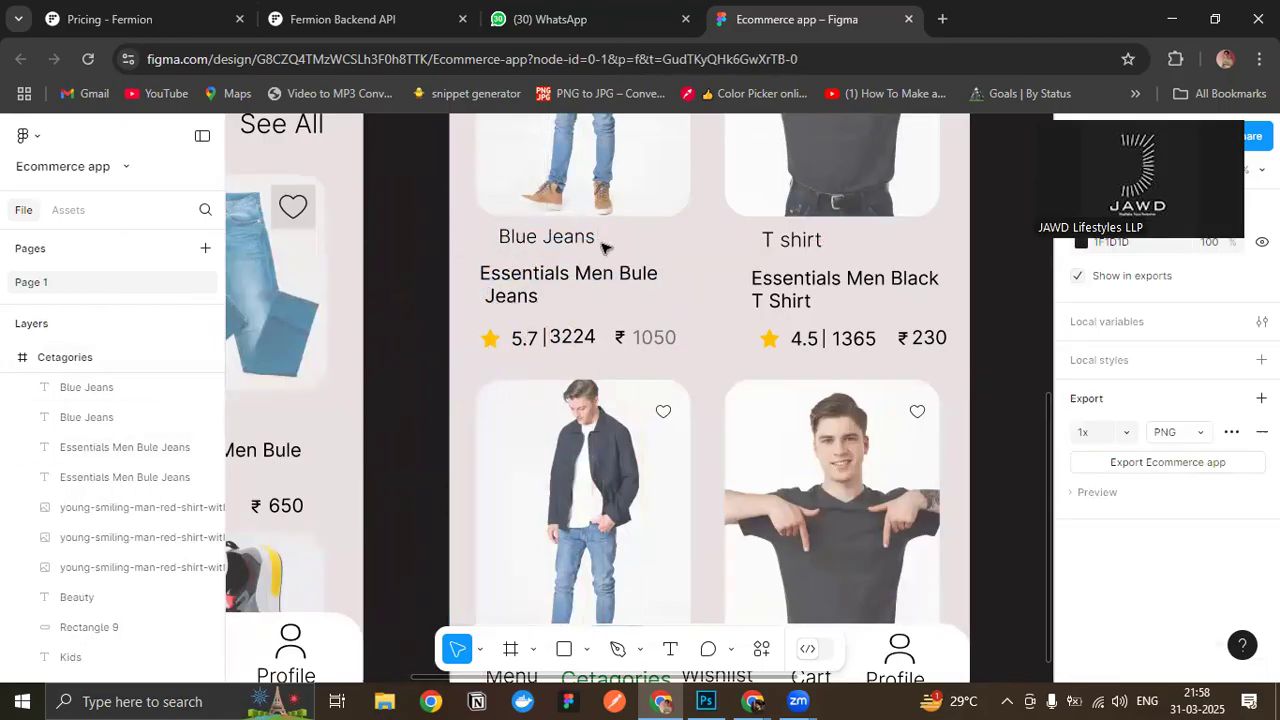
# - Align the first T-shirt card's category label, product title and rating and price row with the product image's left edge
pyautogui.moveTo(790, 242); pyautogui.dragTo(816, 279)
pyautogui.click(818, 272)
pyautogui.moveTo(727, 335); pyautogui.dragTo(951, 360)
pyautogui.moveTo(877, 341); pyautogui.dragTo(897, 325)
# - Shorten the first T-shirt card's title to the single line "Essentials Men Black..."
pyautogui.scroll(2, 860, 380)
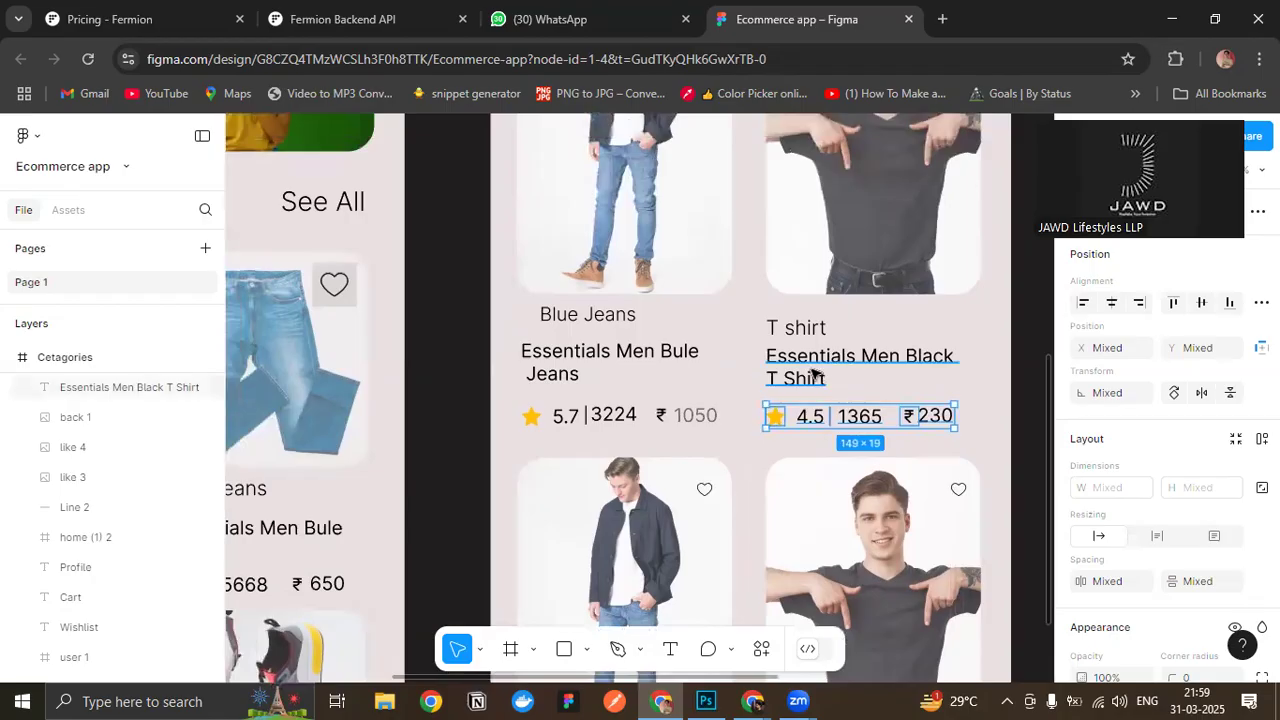
pyautogui.doubleClick(826, 377)
pyautogui.click(826, 377)
pyautogui.moveTo(826, 377); pyautogui.dragTo(955, 356)
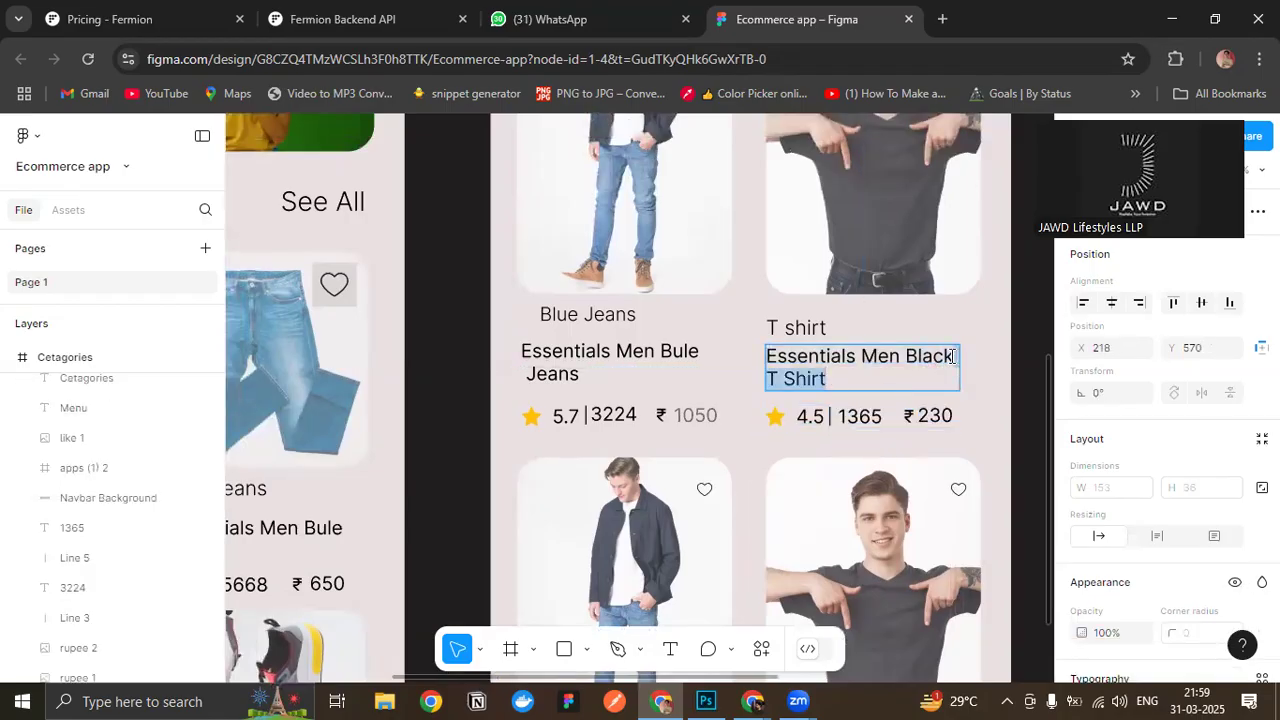
pyautogui.press('BackSpace')
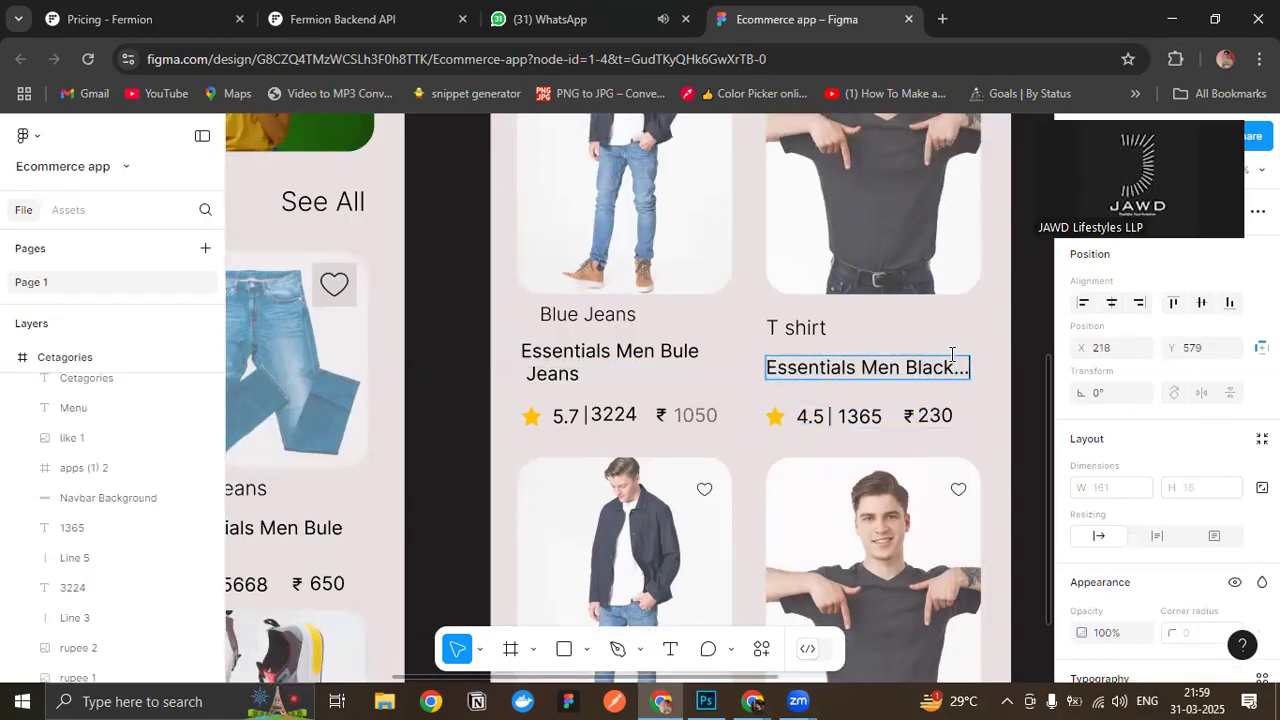
# - Move the T-shirt card's star, rating, review count and price row up, closer beneath its title
pyautogui.press('Escape')
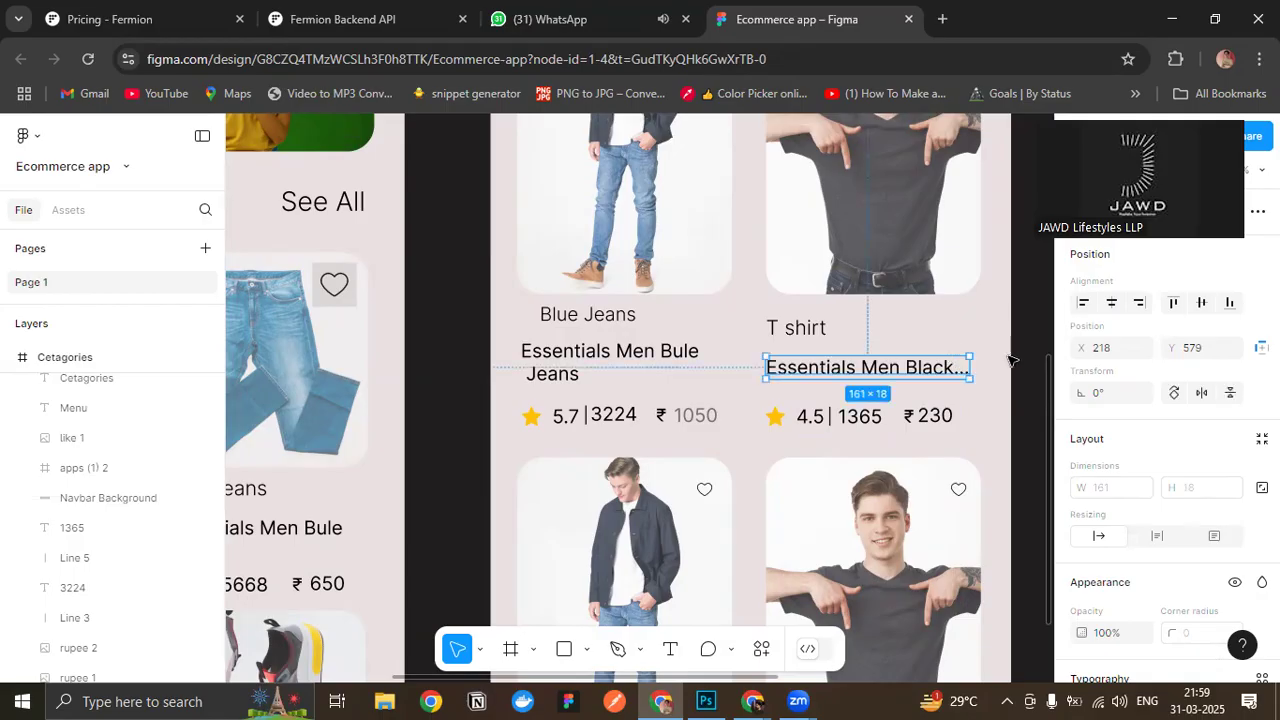
pyautogui.scroll(2, 1000, 400)
pyautogui.click(990, 440)
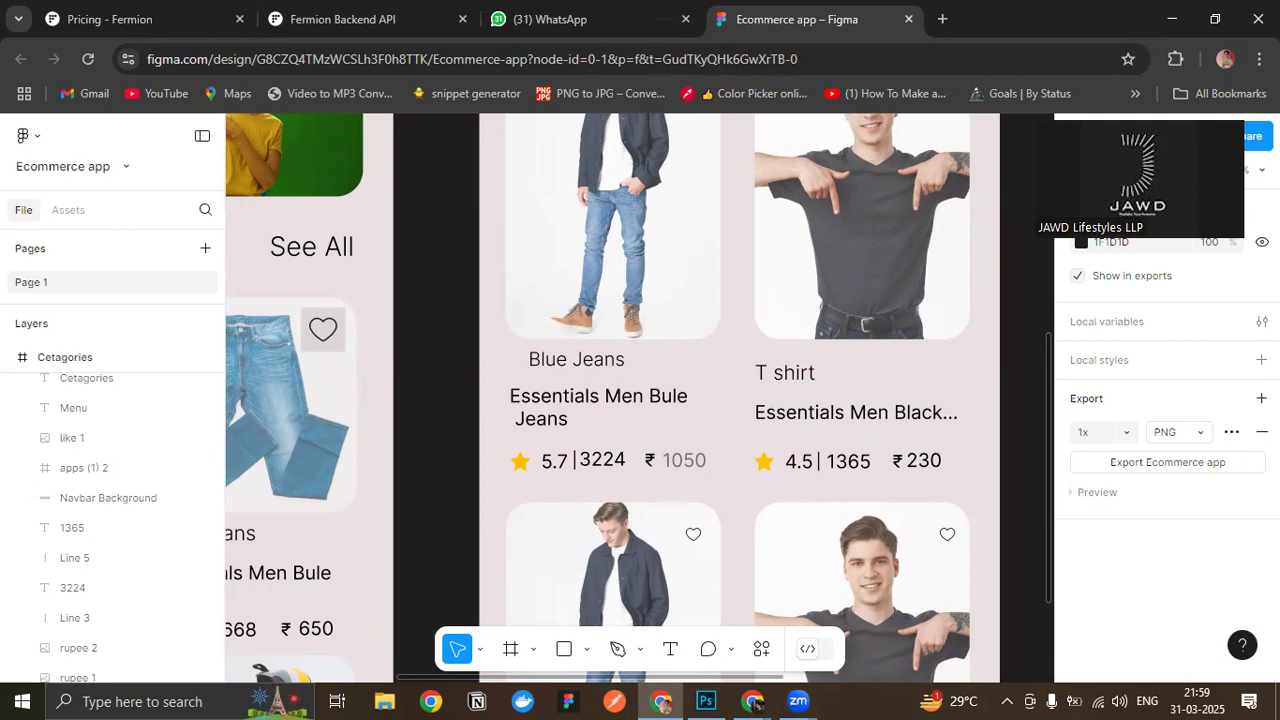
pyautogui.moveTo(749, 449); pyautogui.dragTo(948, 480)
pyautogui.press('Up')
pyautogui.press('Up')
pyautogui.press('Up')
pyautogui.press('Up')
pyautogui.press('Up')
pyautogui.press('Up')
pyautogui.press('Up')
pyautogui.press('Up')
pyautogui.press('Up')
pyautogui.press('Up')
pyautogui.press('Up')
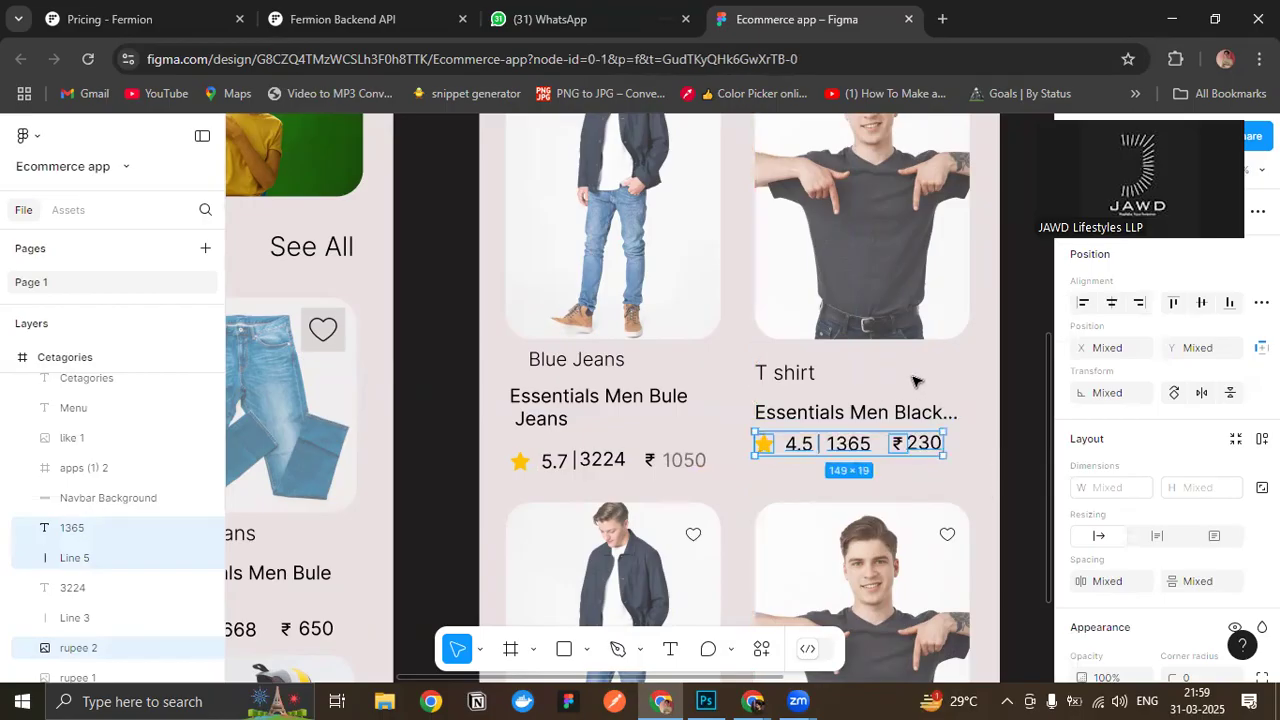
pyautogui.press('Escape')
pyautogui.moveTo(738, 440); pyautogui.dragTo(988, 463)
pyautogui.press('Down')
pyautogui.press('Down')
pyautogui.press('Down')
pyautogui.press('Down')
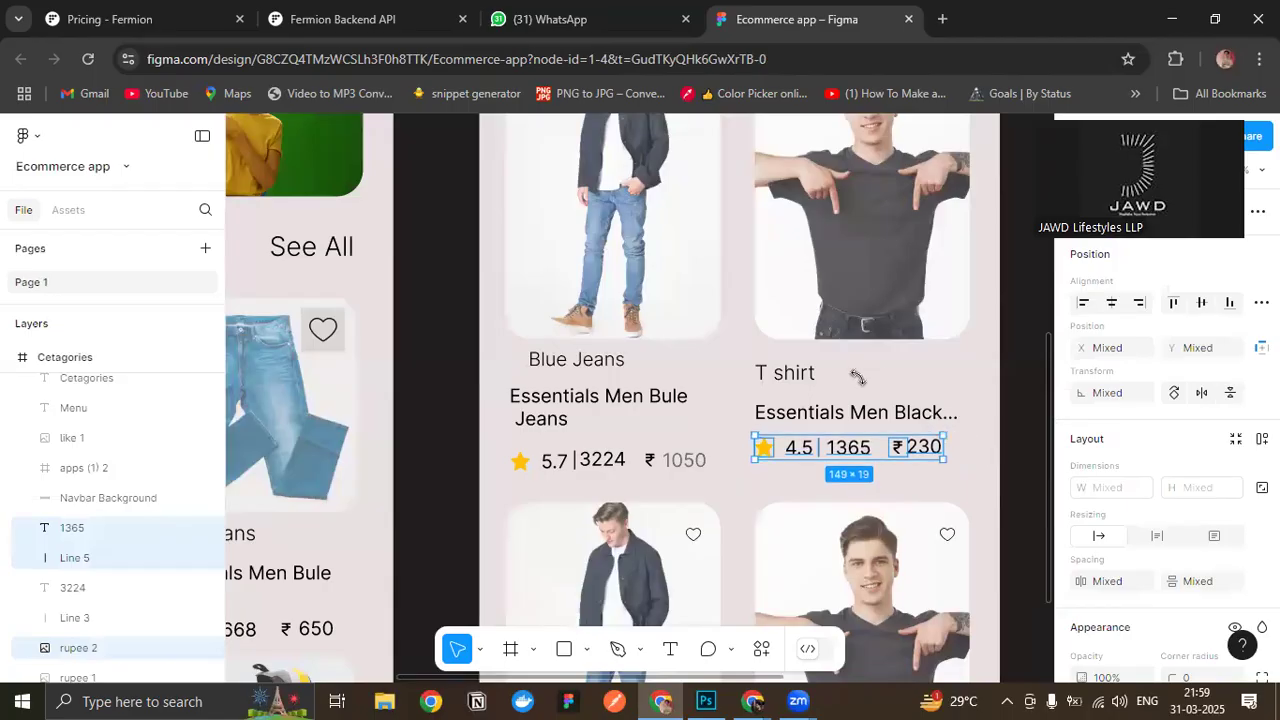
# - Reduce the T-shirt card's "T shirt" category label to font size 11
pyautogui.click(838, 373)
pyautogui.doubleClick(789, 372)
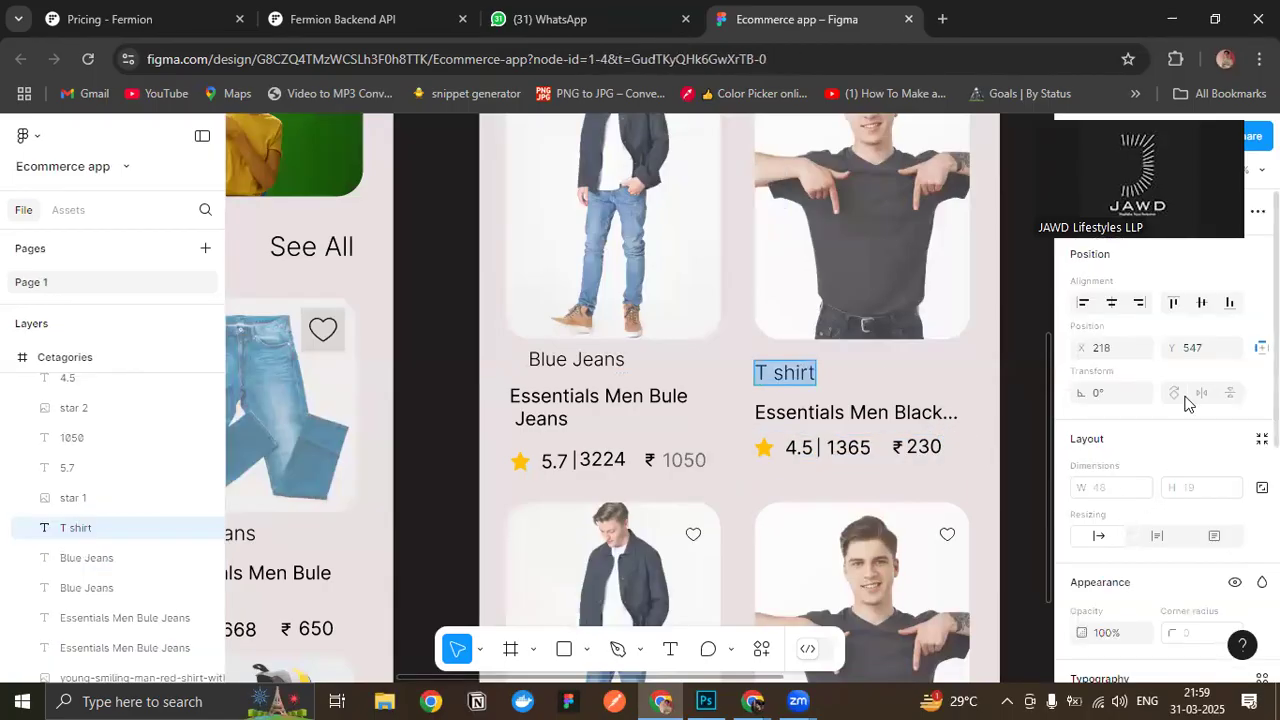
pyautogui.scroll(-3, 1168, 619)
pyautogui.click(1180, 556)
pyautogui.write('13')
pyautogui.press('Return')
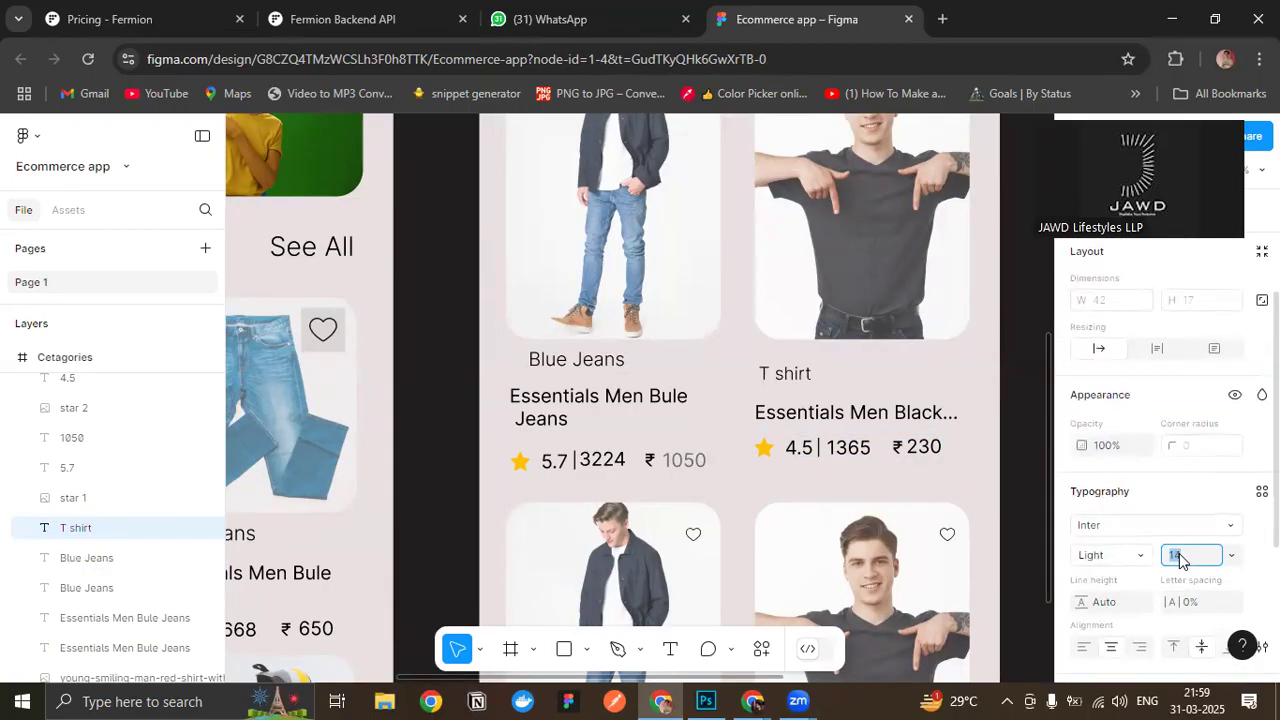
pyautogui.press('Down')
pyautogui.press('Down')
pyautogui.press('Return')
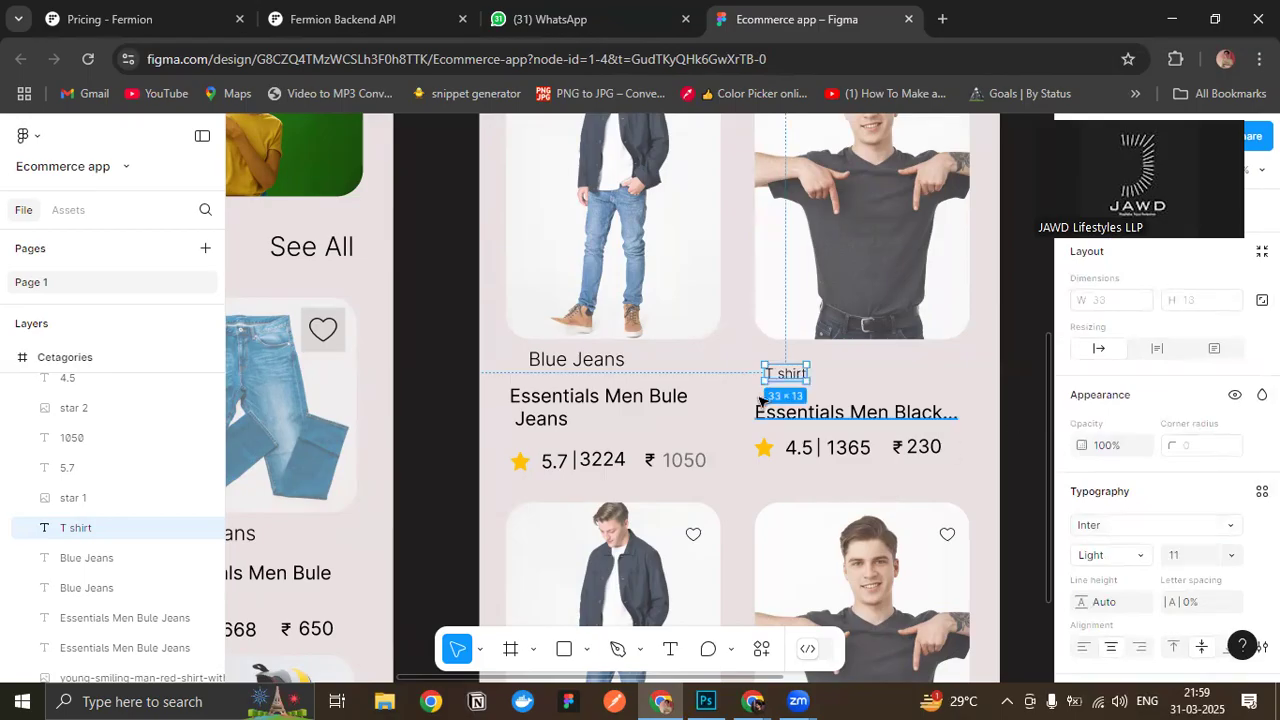
# - Realign the "T shirt" label with the product image's left edge and move the title below it up to Y 571
pyautogui.press('Escape')
pyautogui.click(785, 374)
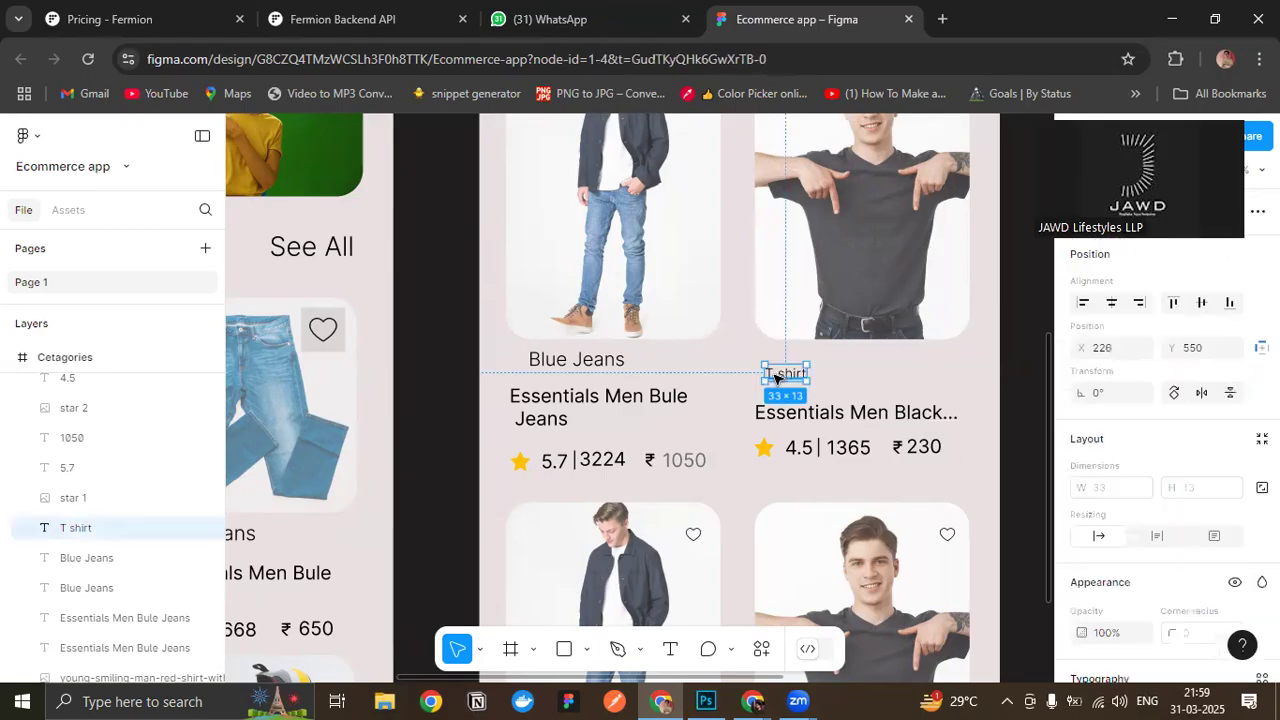
pyautogui.moveTo(785, 374); pyautogui.dragTo(773, 375)
pyautogui.click(897, 414)
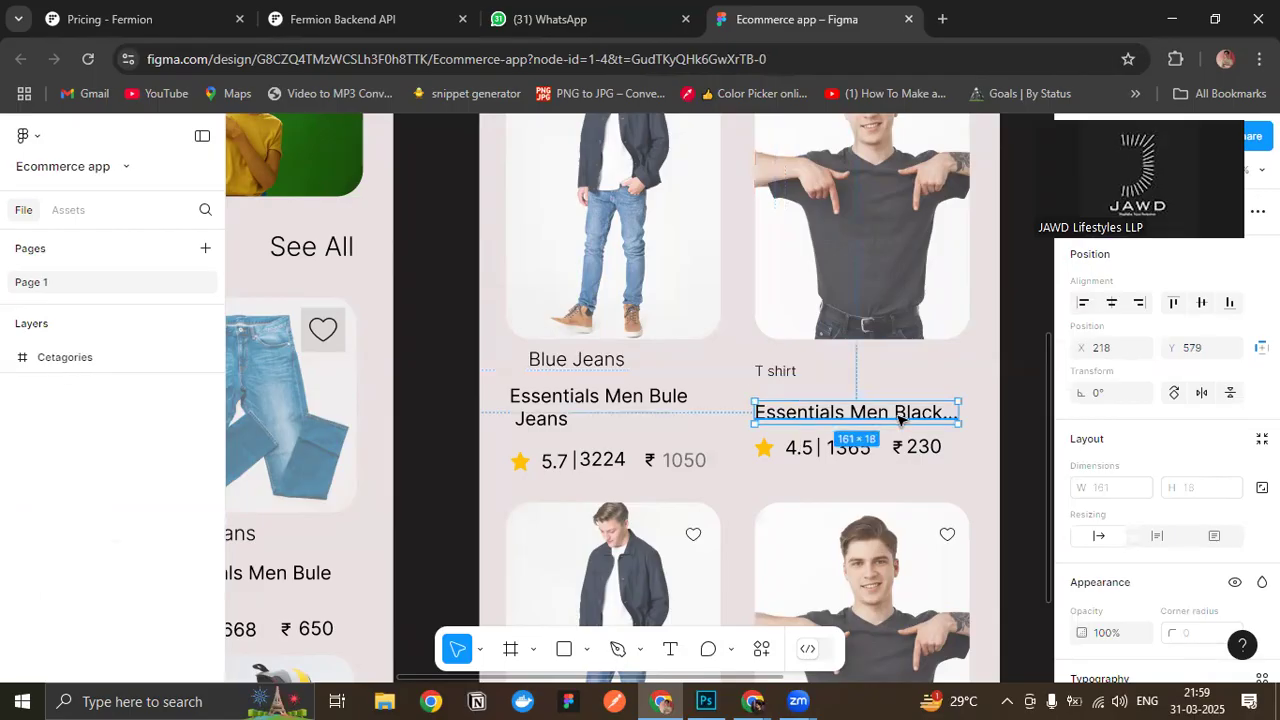
pyautogui.moveTo(897, 425); pyautogui.dragTo(898, 414)
pyautogui.click(985, 495)
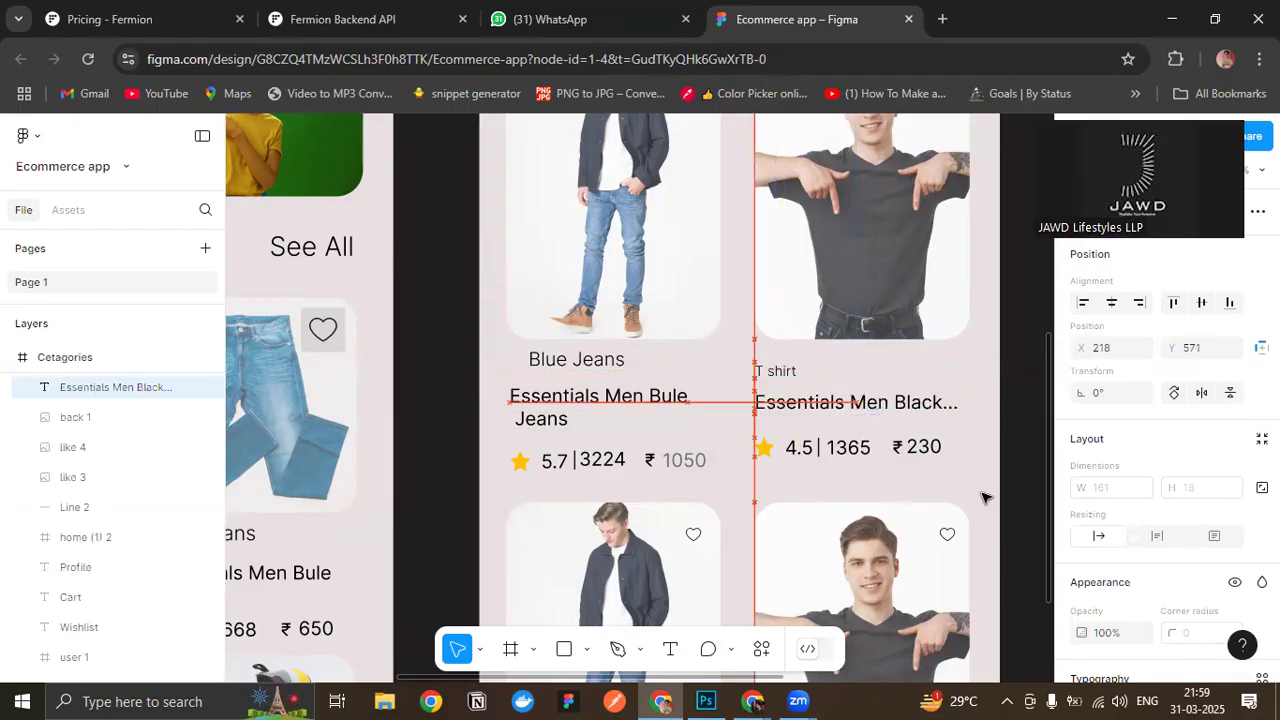
# - Nudge the T-shirt card's rating and price row up to tighten the gap below the raised title
pyautogui.moveTo(951, 470); pyautogui.dragTo(744, 435)
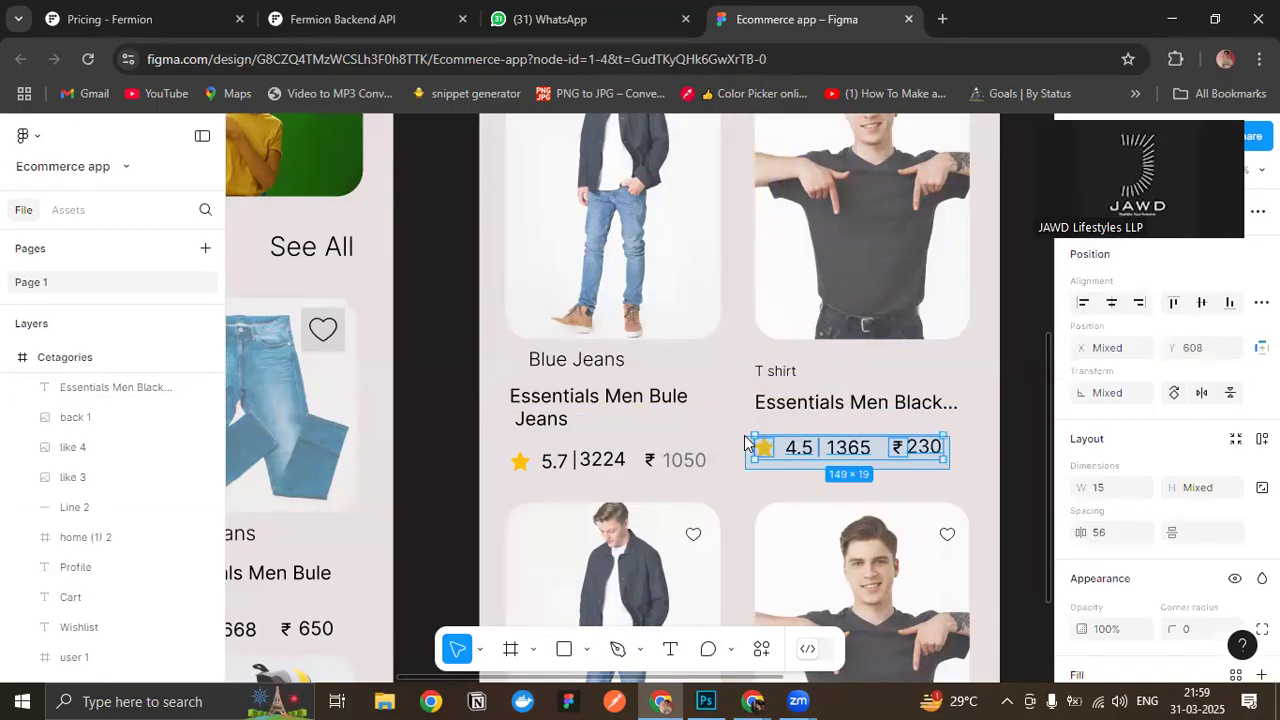
pyautogui.press('Up')
pyautogui.press('Up')
pyautogui.press('Up')
pyautogui.press('Up')
pyautogui.press('Up')
pyautogui.press('Up')
pyautogui.press('Up')
pyautogui.press('Up')
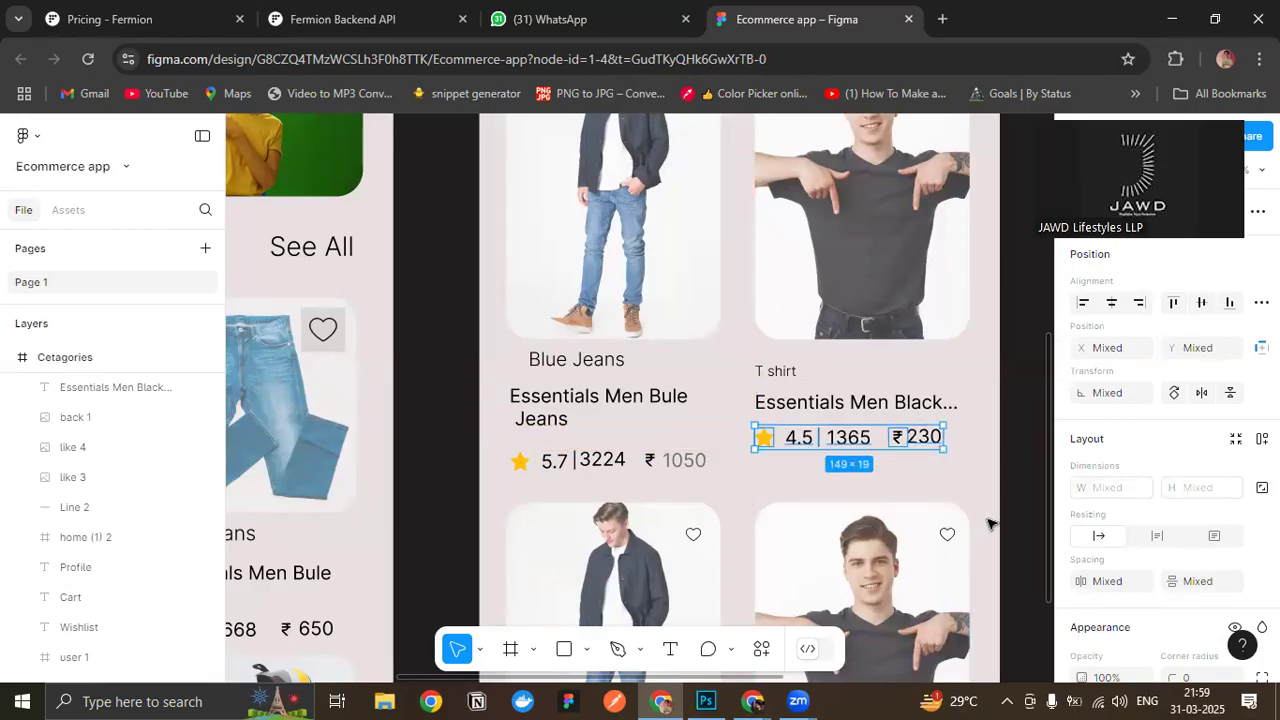
pyautogui.click(982, 540)
# - Replace the text under the first jeans product image with a duplicate of the neighbouring T-shirt card's label, title and rating row
pyautogui.scroll(-4, 952, 518)
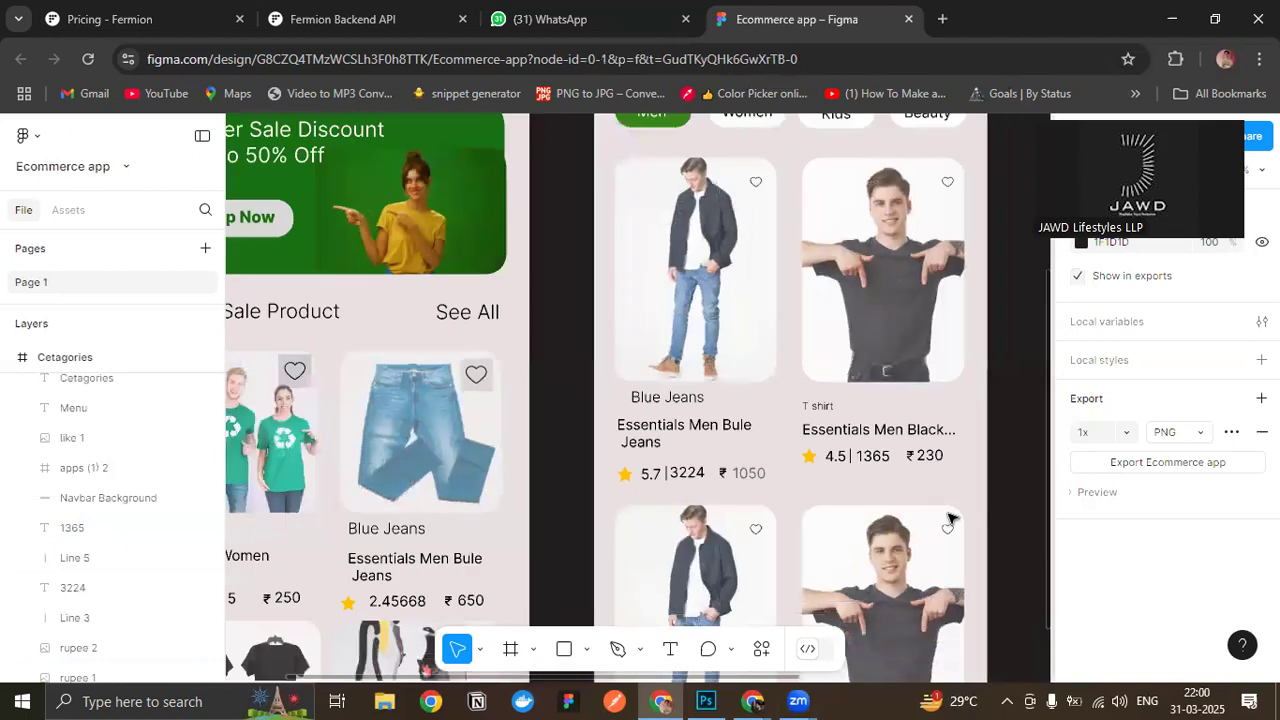
pyautogui.scroll(-2, 985, 569)
pyautogui.scroll(4, 985, 569)
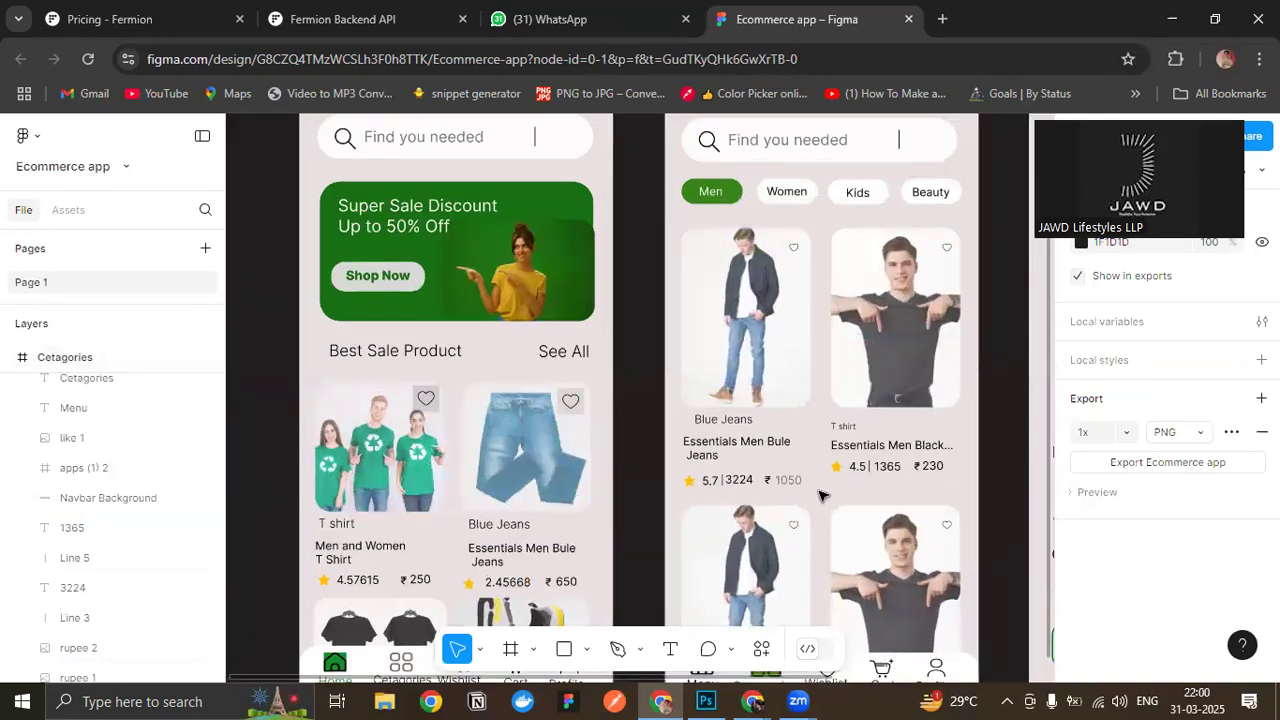
pyautogui.moveTo(822, 508); pyautogui.dragTo(668, 418)
pyautogui.click(670, 419)
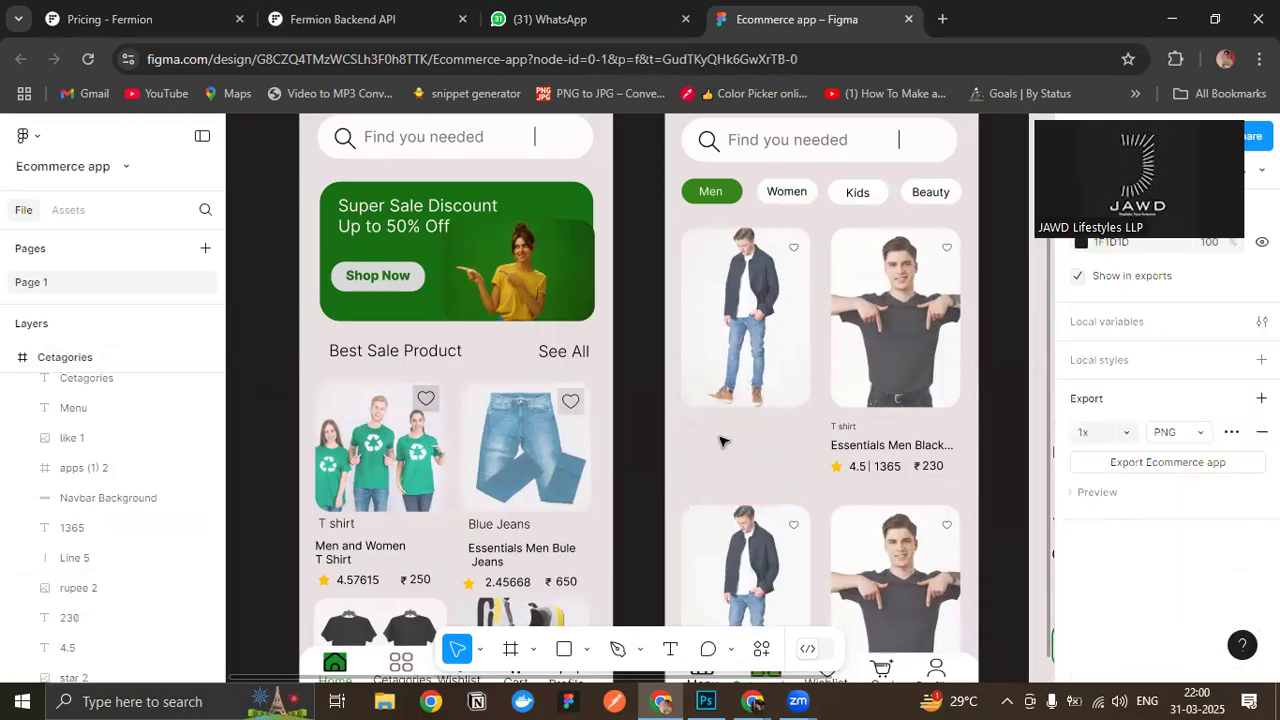
pyautogui.moveTo(818, 424); pyautogui.dragTo(948, 480)
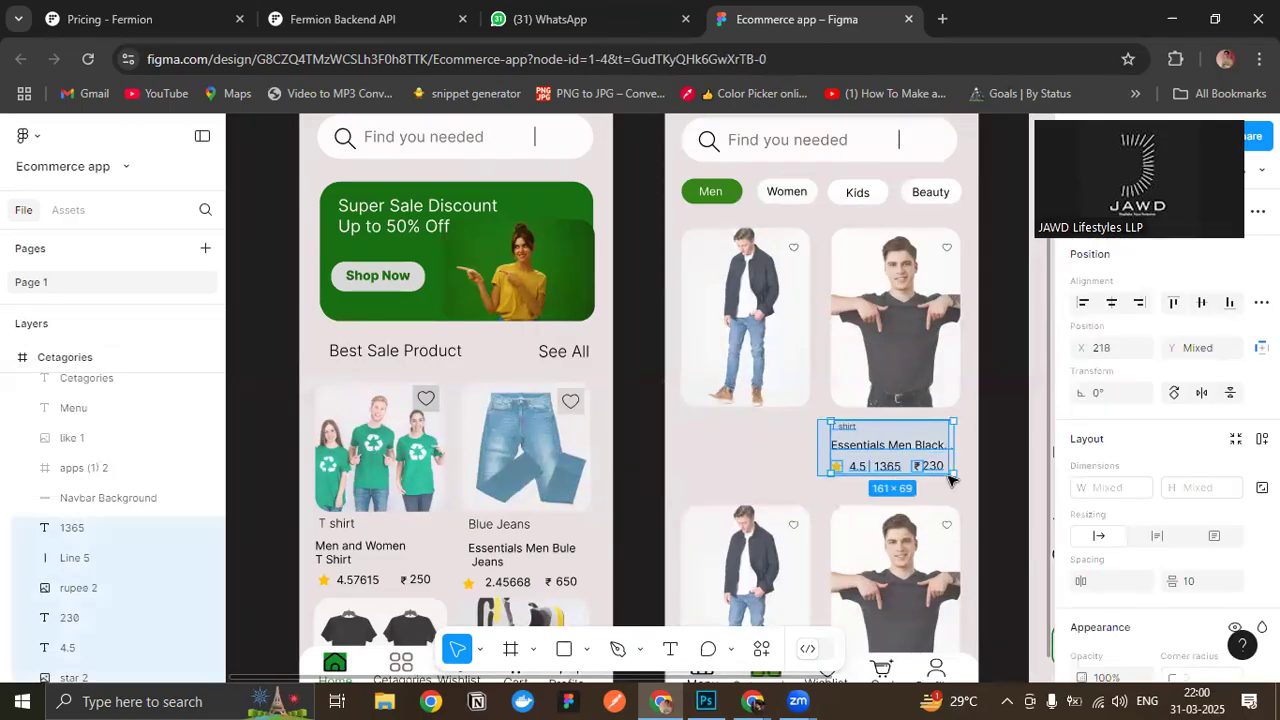
pyautogui.keyDown('alt'); pyautogui.moveTo(872, 453); pyautogui.dragTo(742, 453); pyautogui.keyUp('alt')
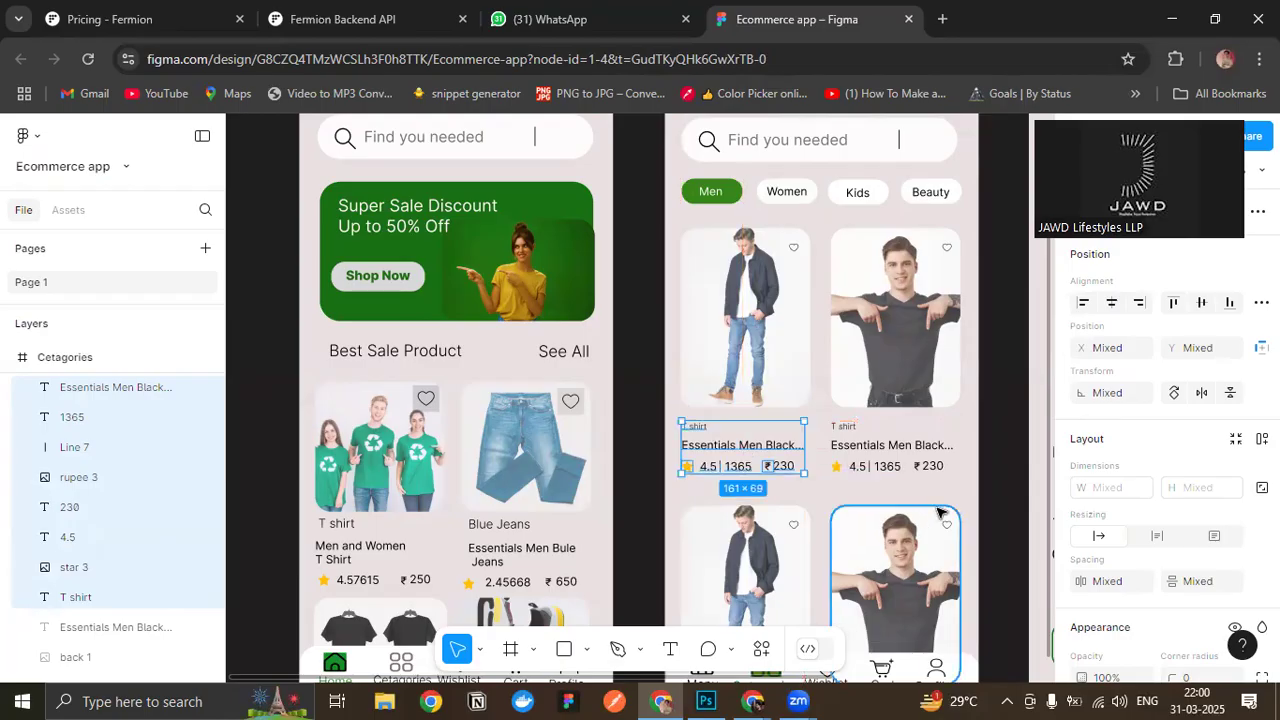
# - Set the duplicated card's price to 1050 and its rating to 4.9
pyautogui.keyDown('ctrl'); pyautogui.scroll(2, 881, 471); pyautogui.keyUp('ctrl')
pyautogui.doubleClick(704, 461)
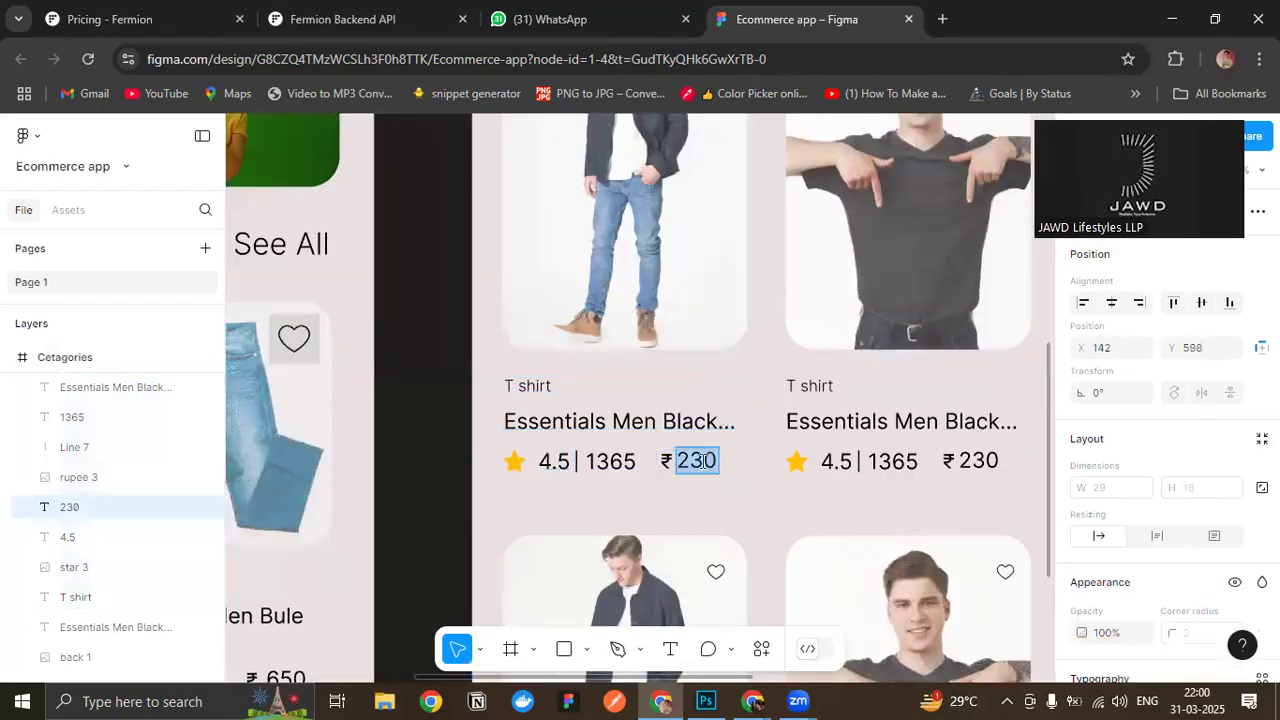
pyautogui.write('1050')
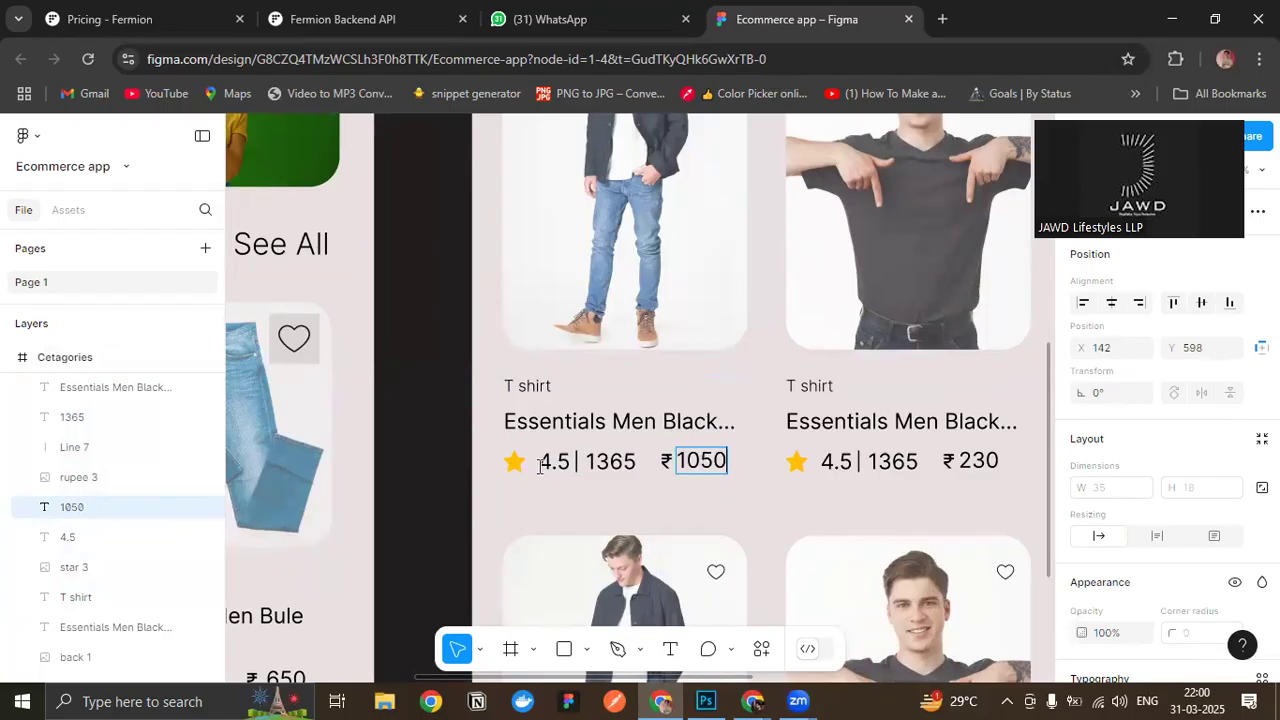
pyautogui.click(555, 466)
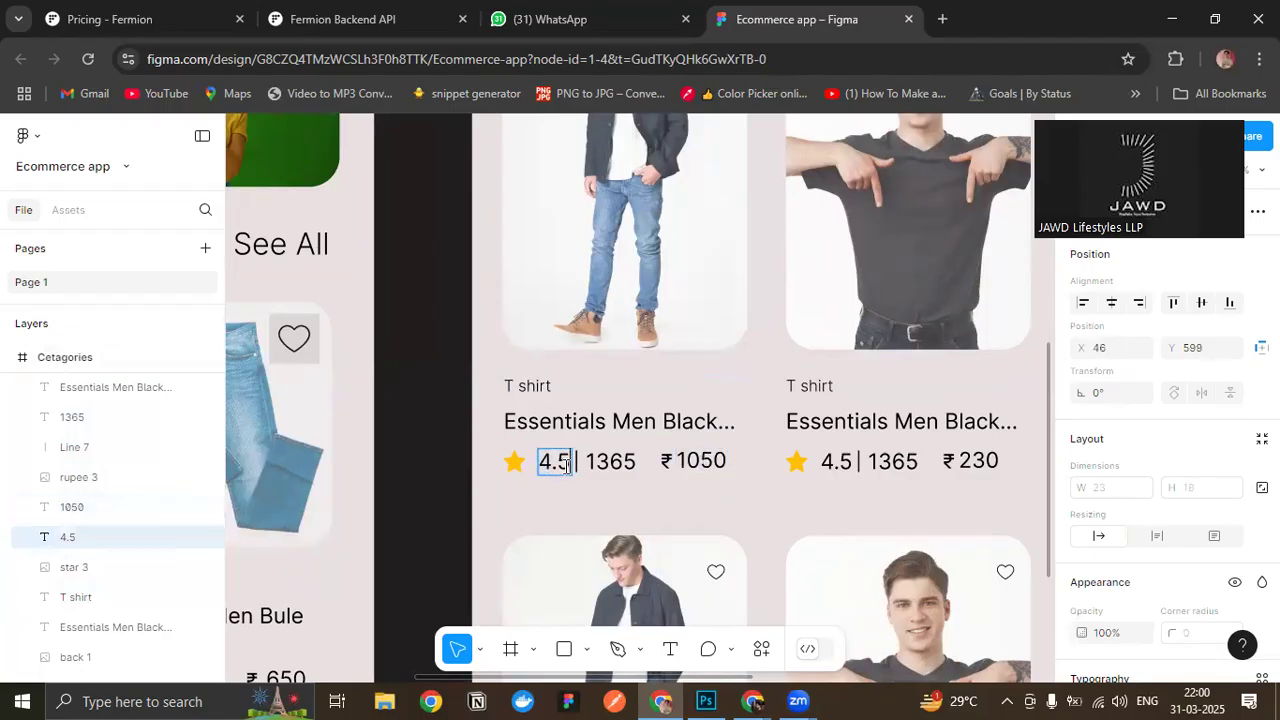
pyautogui.press('BackSpace')
pyautogui.write('9')
pyautogui.press('Escape')
pyautogui.scroll(3, 640, 495)
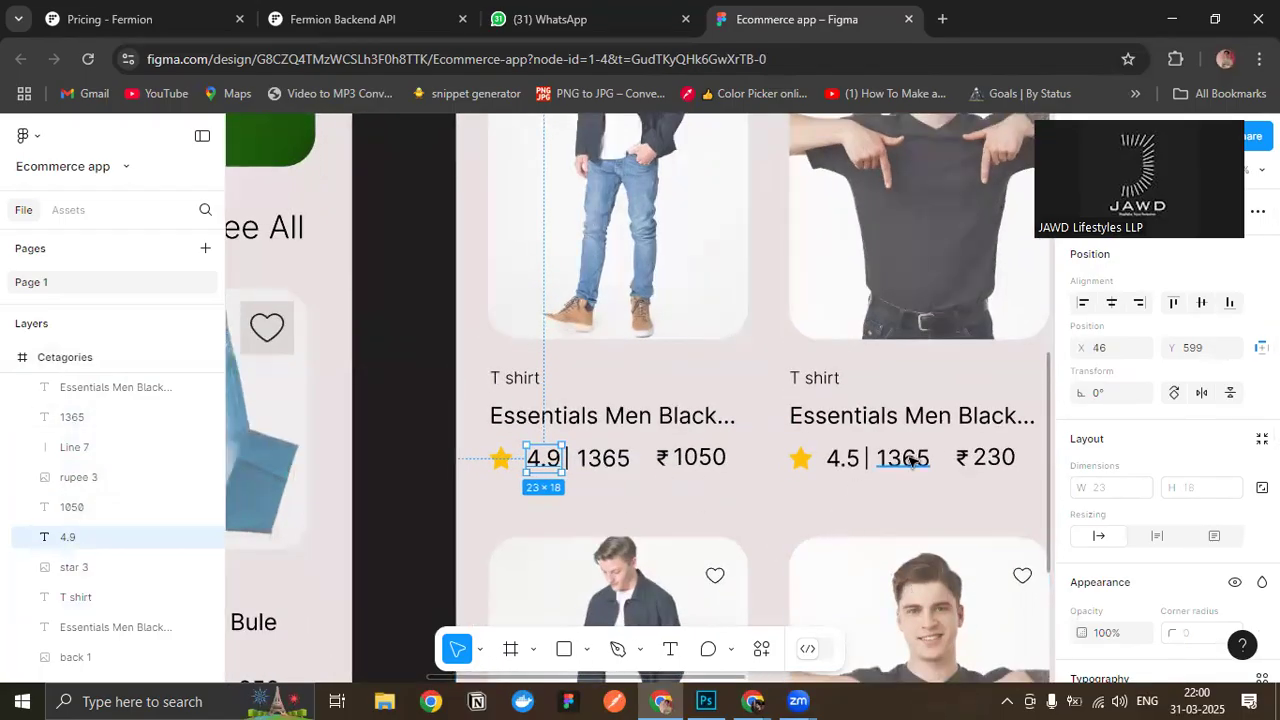
pyautogui.click(745, 503)
# - Review the Cetagories product cards' text spacing and alignment against the Home screen's cards
pyautogui.moveTo(744, 499); pyautogui.dragTo(734, 357)
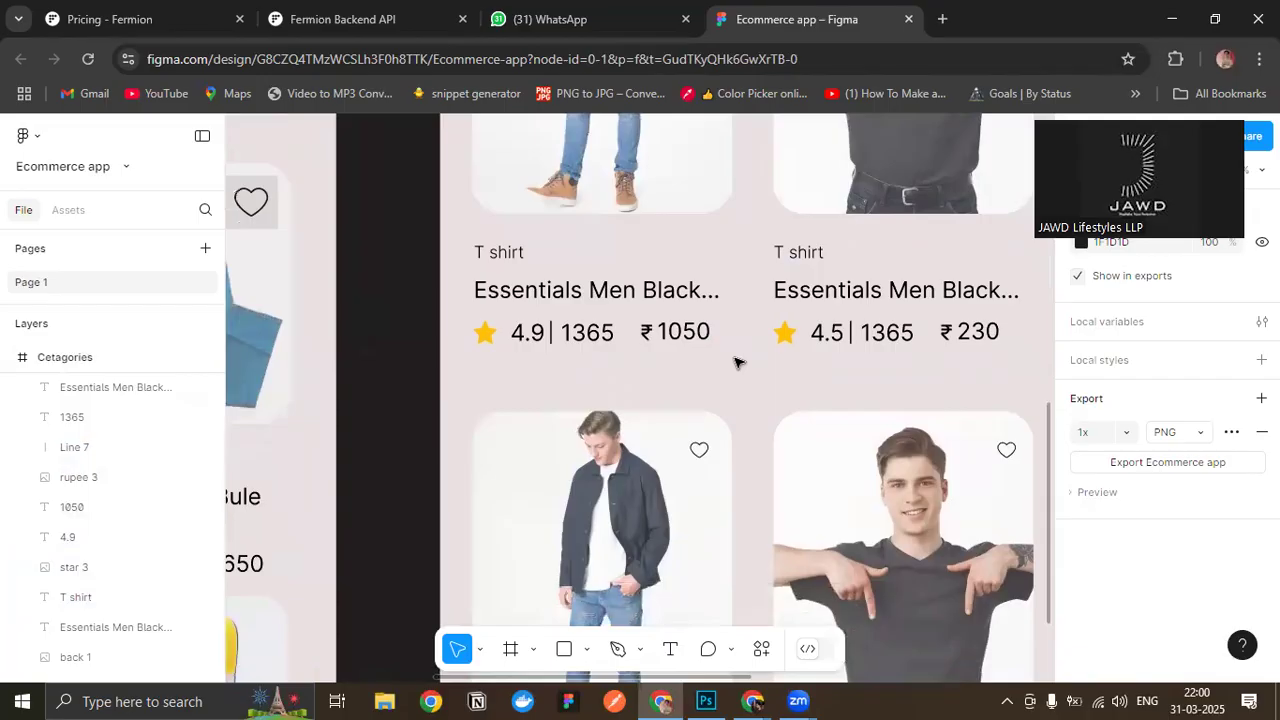
pyautogui.keyDown('ctrl'); pyautogui.scroll(-5, 736, 363); pyautogui.keyUp('ctrl')
pyautogui.keyDown('ctrl'); pyautogui.scroll(2, 749, 466); pyautogui.keyUp('ctrl')
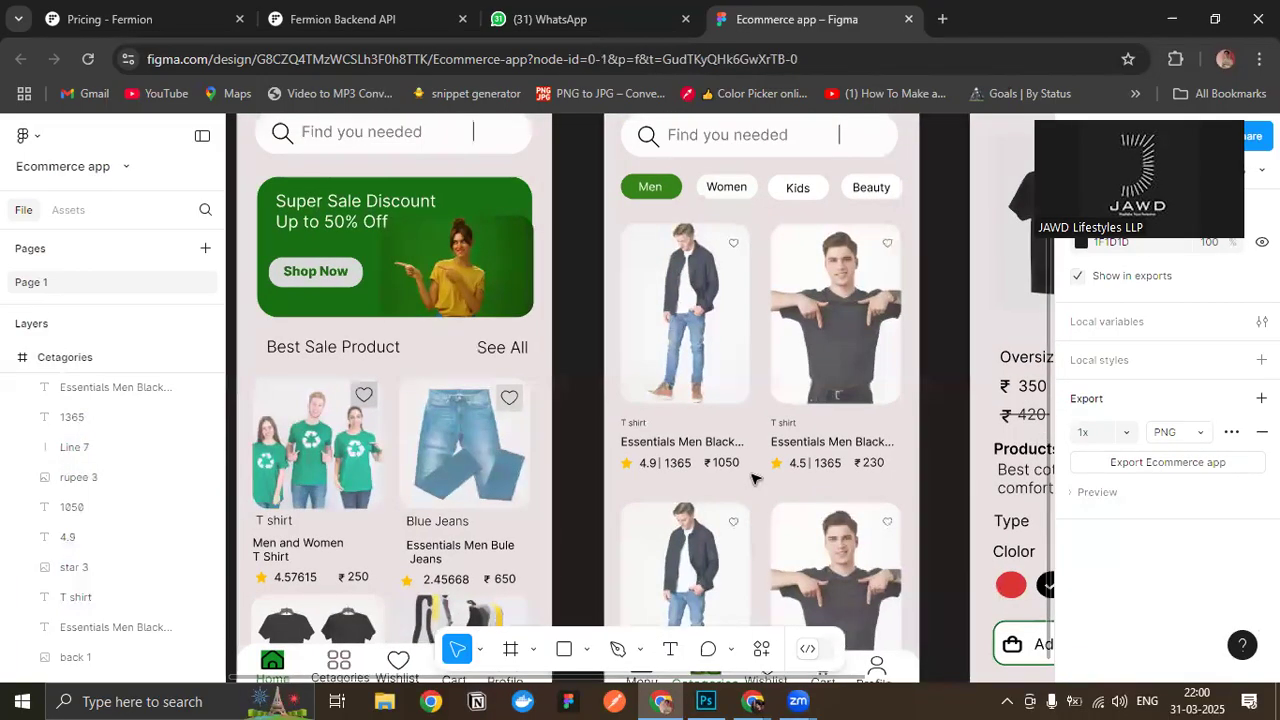
pyautogui.keyDown('ctrl'); pyautogui.scroll(4, 752, 478); pyautogui.keyUp('ctrl')
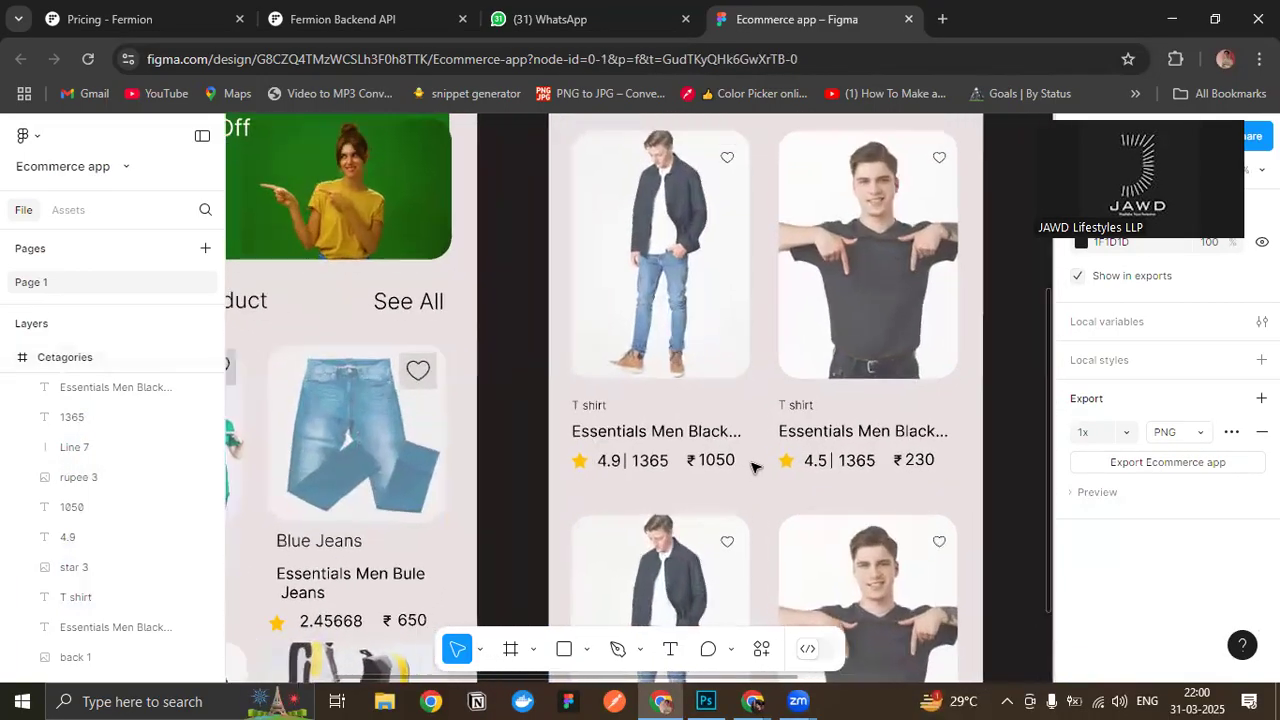
pyautogui.keyDown('ctrl'); pyautogui.scroll(2, 755, 467); pyautogui.keyUp('ctrl')
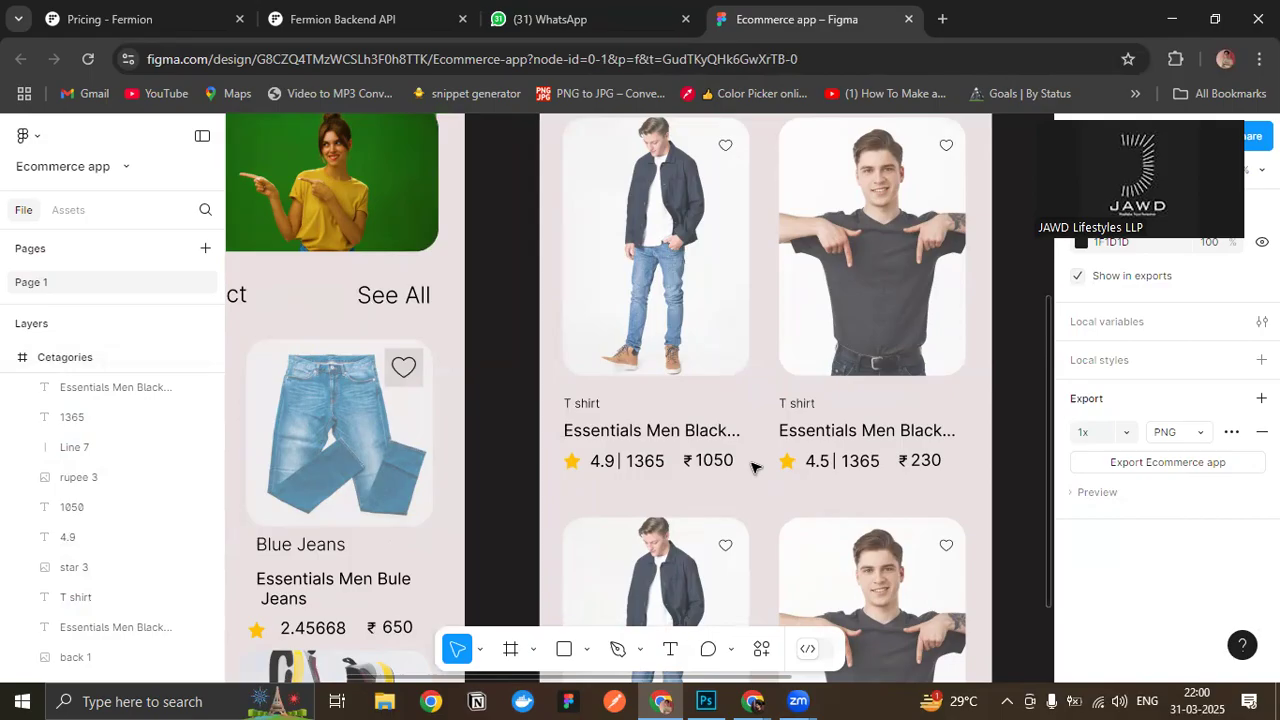
pyautogui.scroll(5, 655, 422)
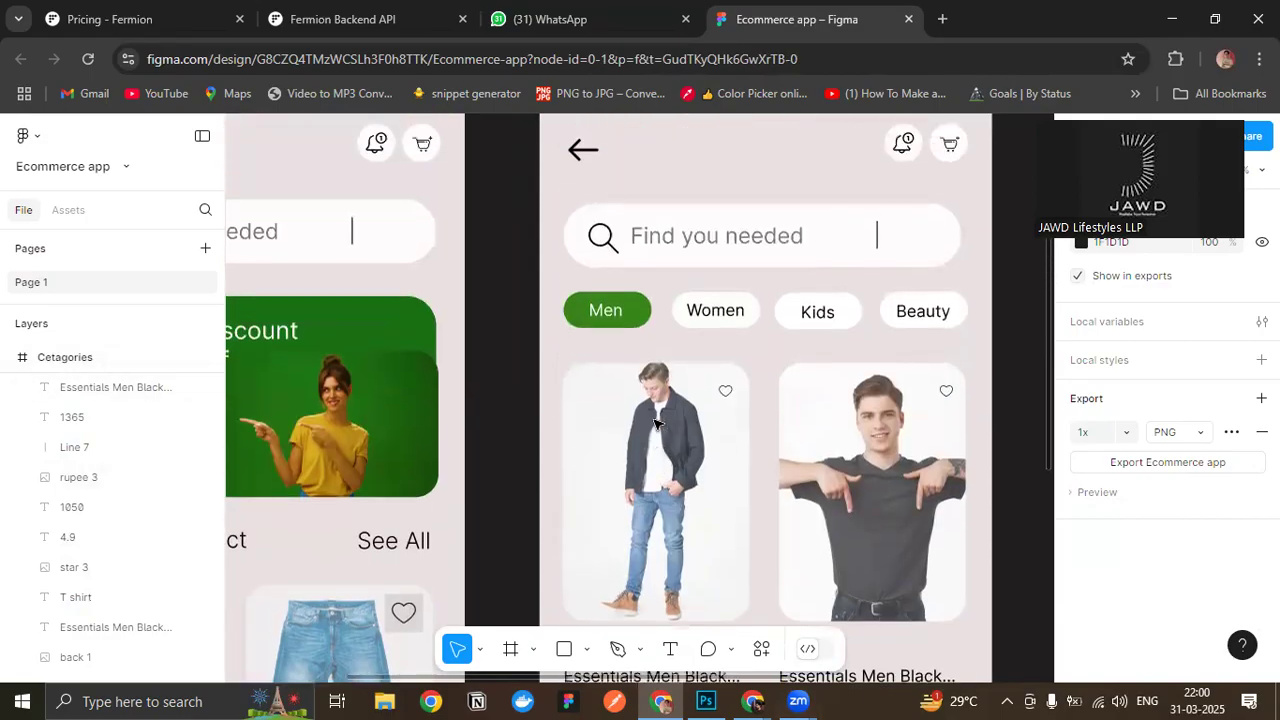
pyautogui.scroll(-14, 655, 422)
pyautogui.scroll(10, 655, 423)
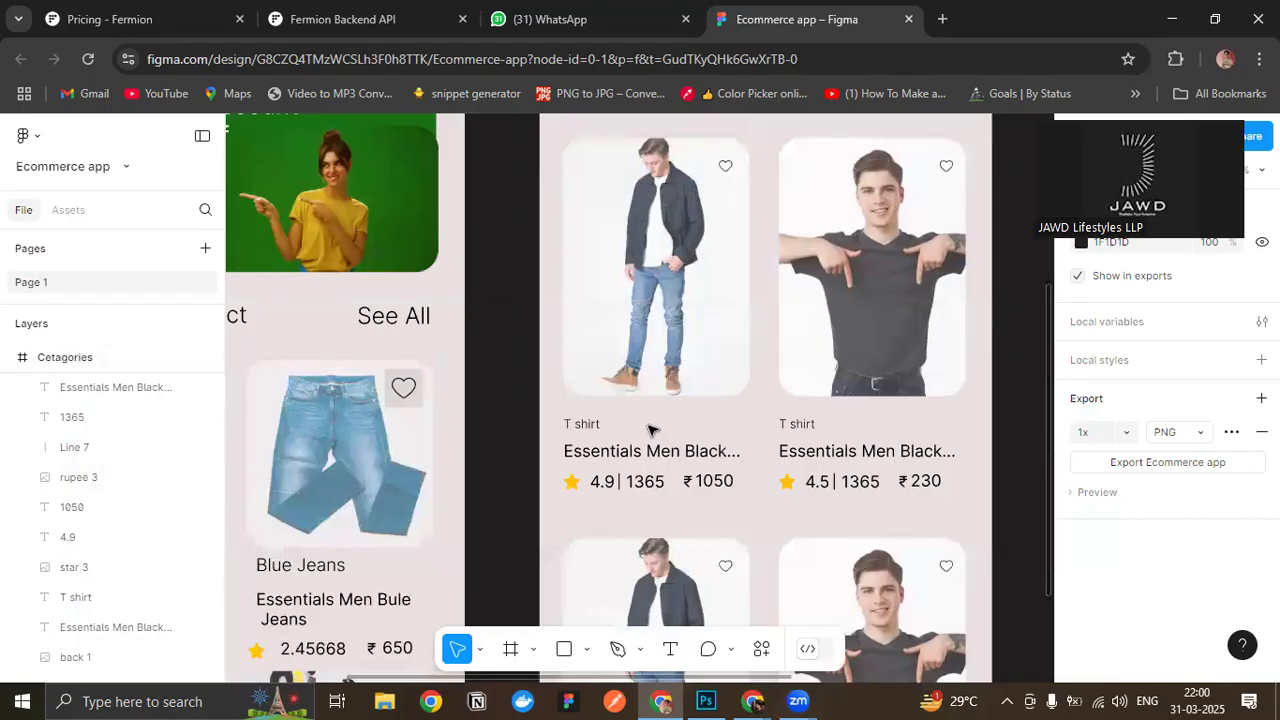
# - Change the review count on the 4.9-rated card to "(34)"
pyautogui.click(634, 481)
pyautogui.doubleClick(629, 485)
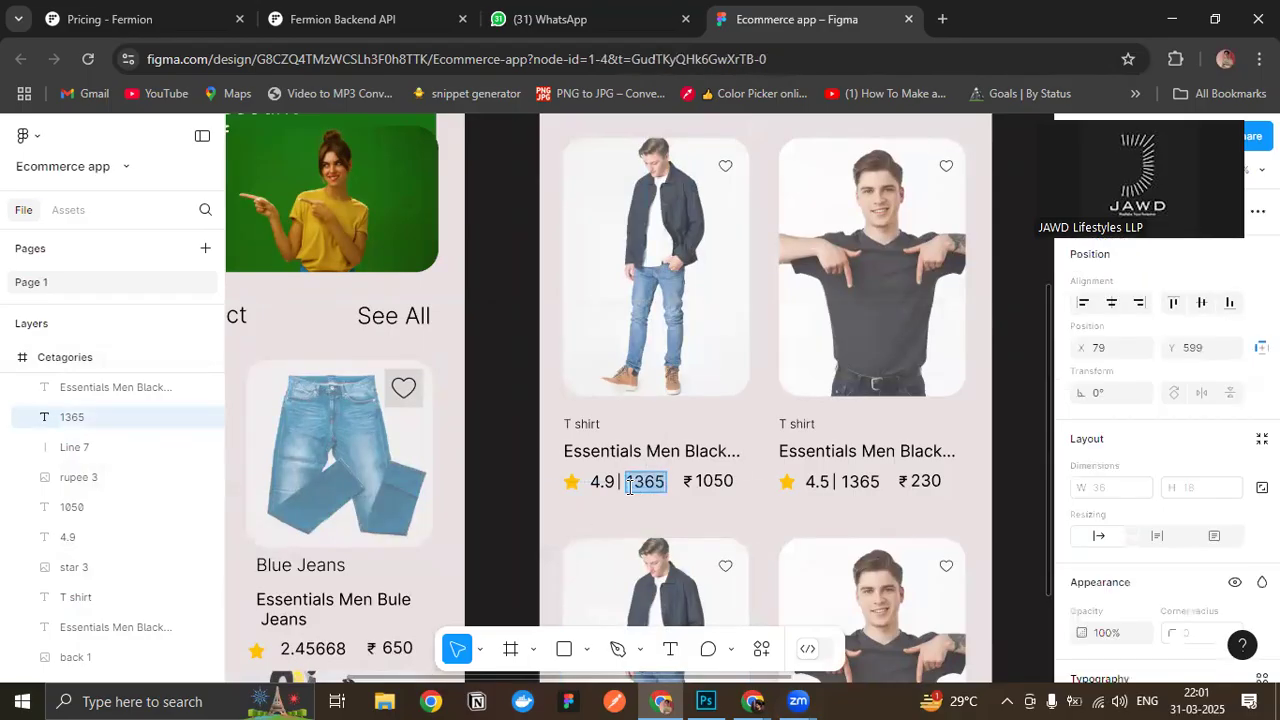
pyautogui.press('BackSpace')
pyautogui.write('(')
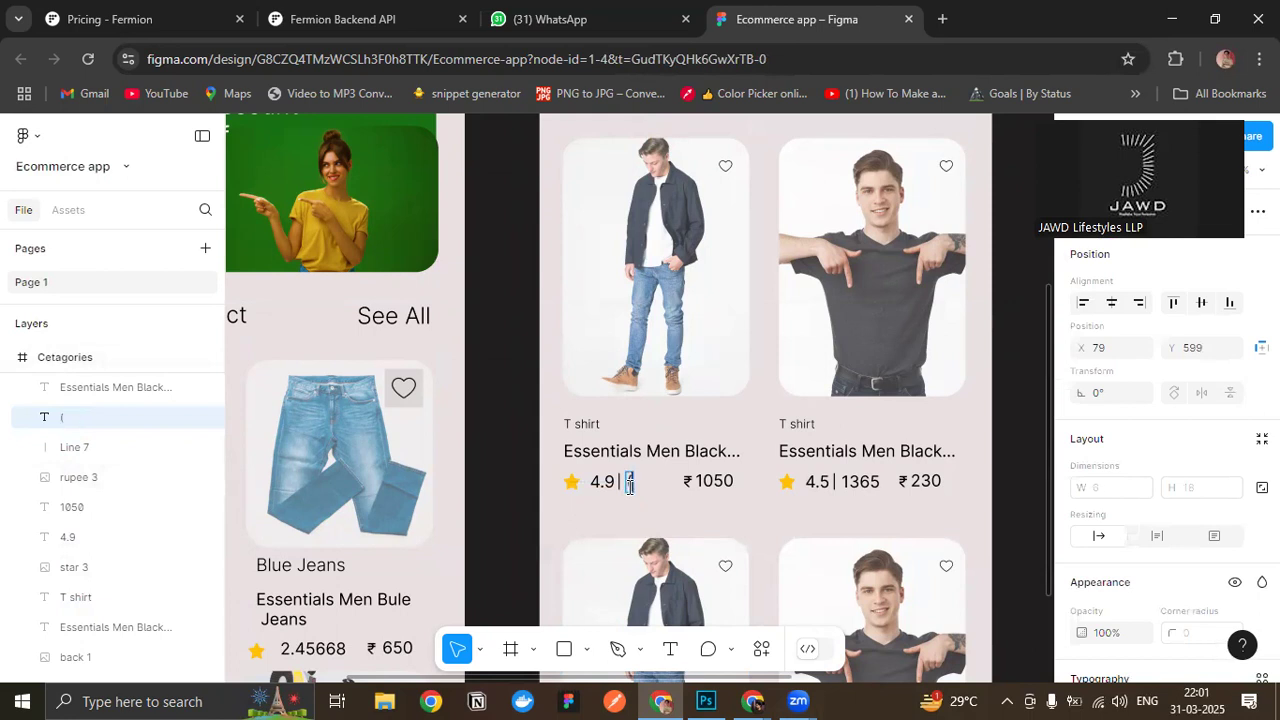
pyautogui.write('34')
# - Change the review count on the 4.5-rated T-shirt card to "(12)"
pyautogui.doubleClick(843, 482)
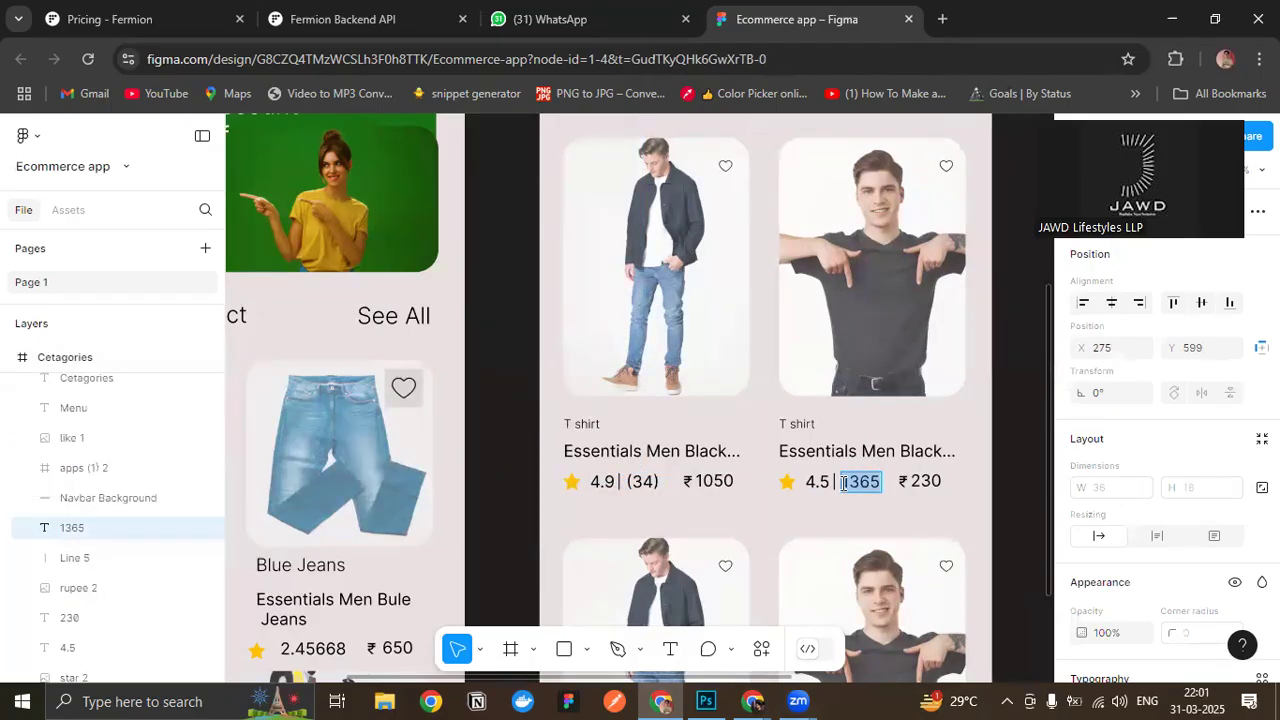
pyautogui.write('(12')
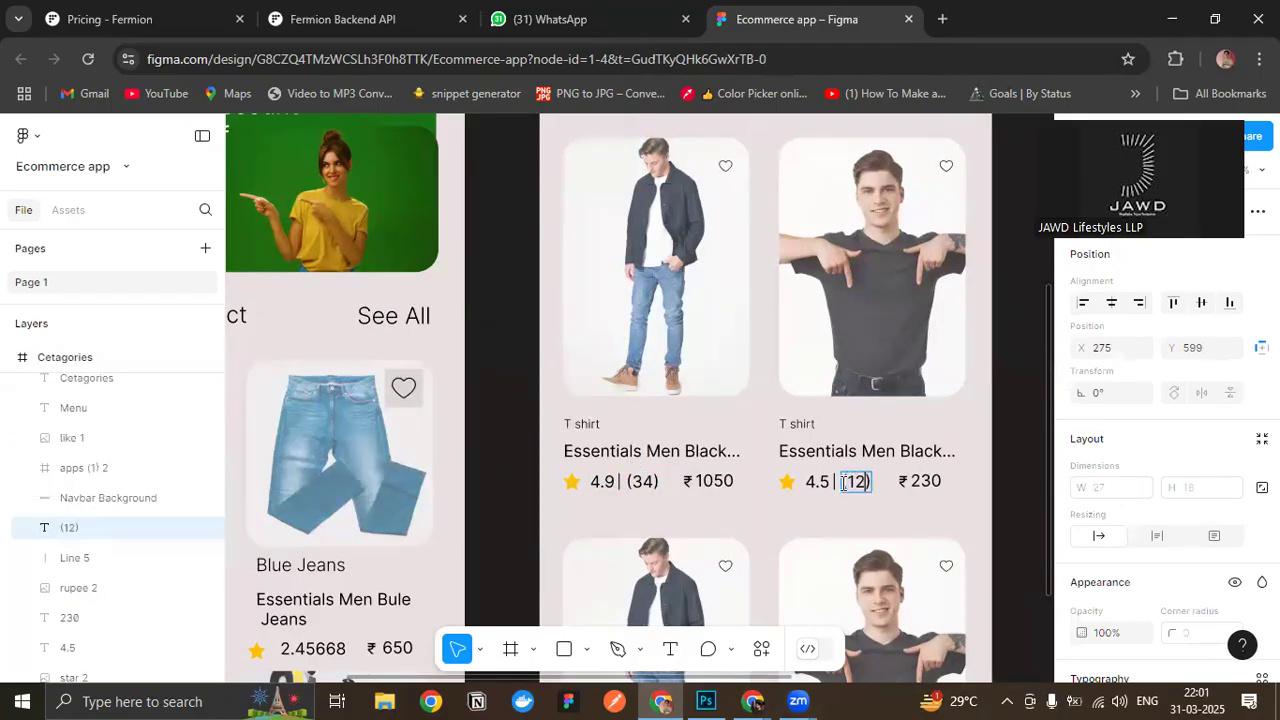
pyautogui.click(1018, 393)
pyautogui.click(1017, 392)
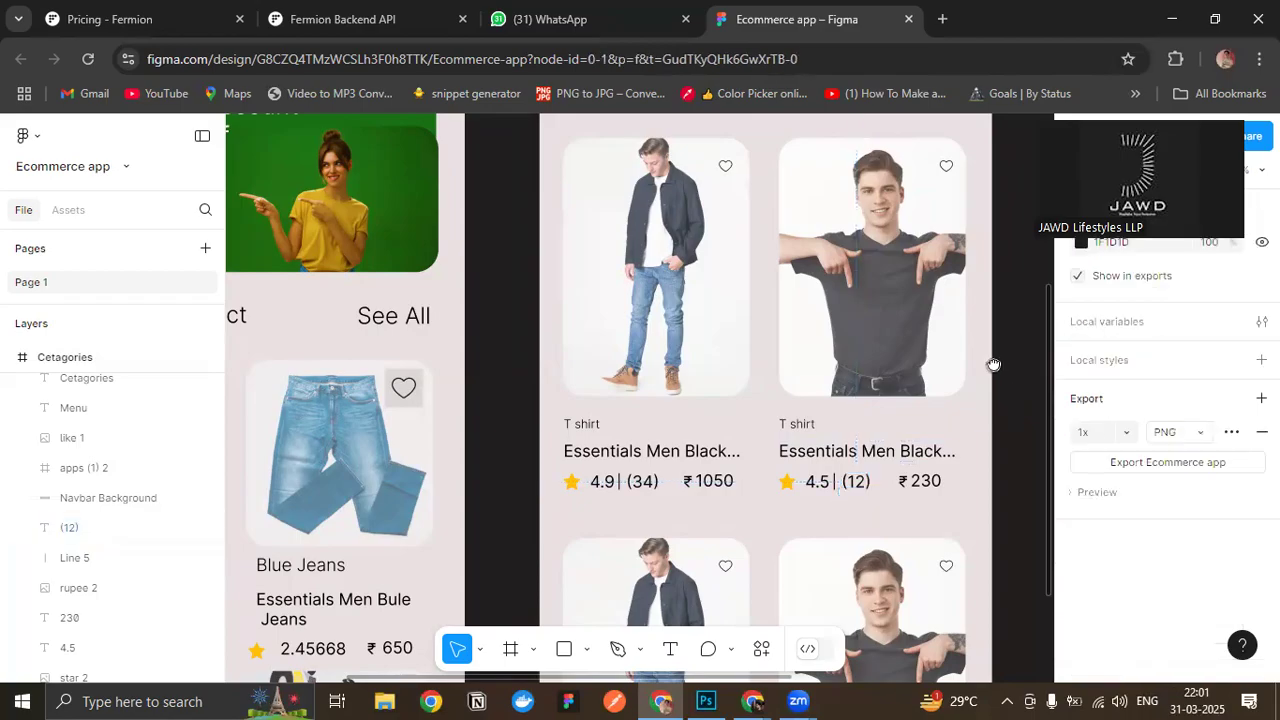
# - Reduce the "(34)" review count to font size 10
pyautogui.moveTo(994, 365); pyautogui.dragTo(993, 417)
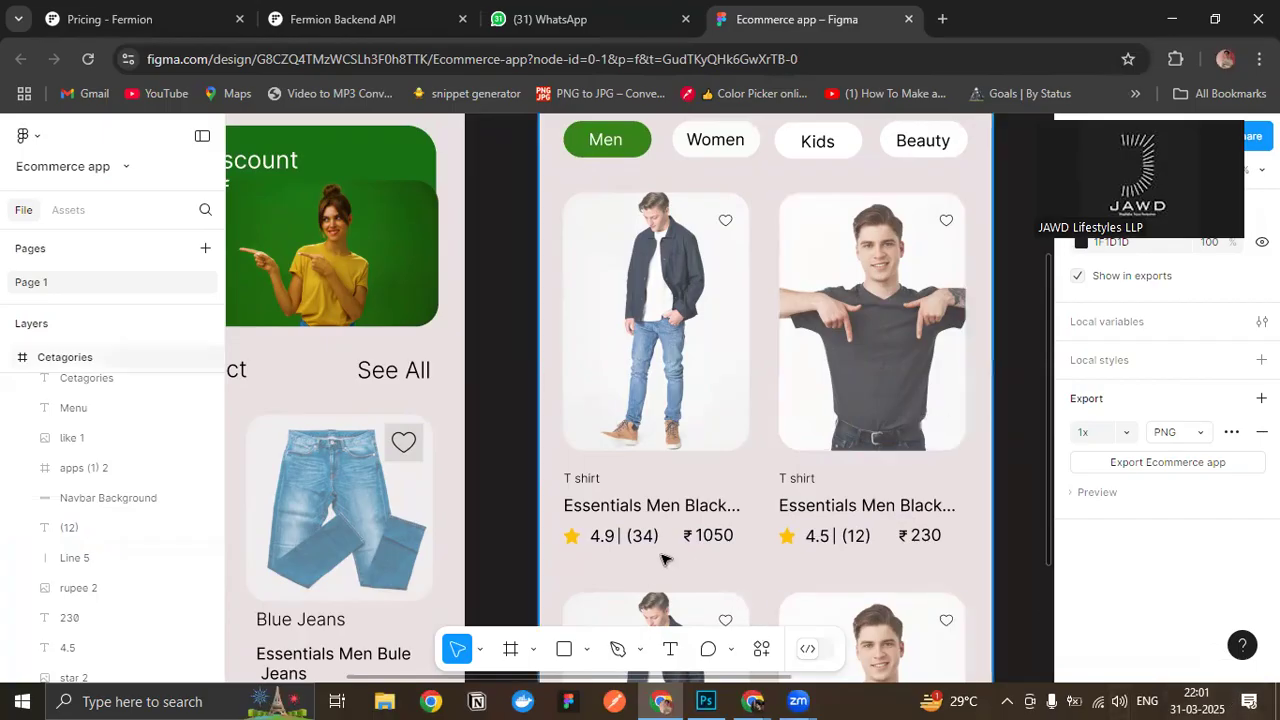
pyautogui.scroll(2, 660, 556)
pyautogui.click(630, 537)
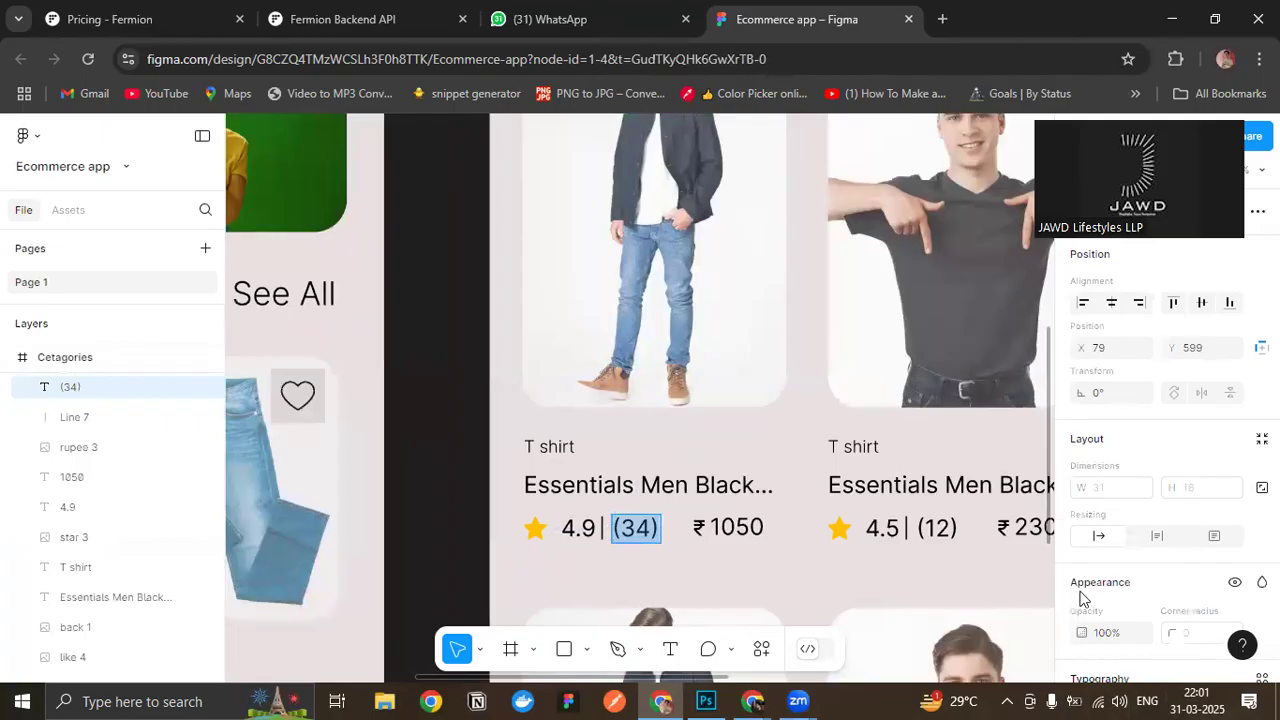
pyautogui.scroll(-1, 1136, 597)
pyautogui.click(1175, 558)
pyautogui.press('Down')
pyautogui.press('Down')
pyautogui.press('Down')
pyautogui.press('Down')
pyautogui.press('Down')
pyautogui.press('Return')
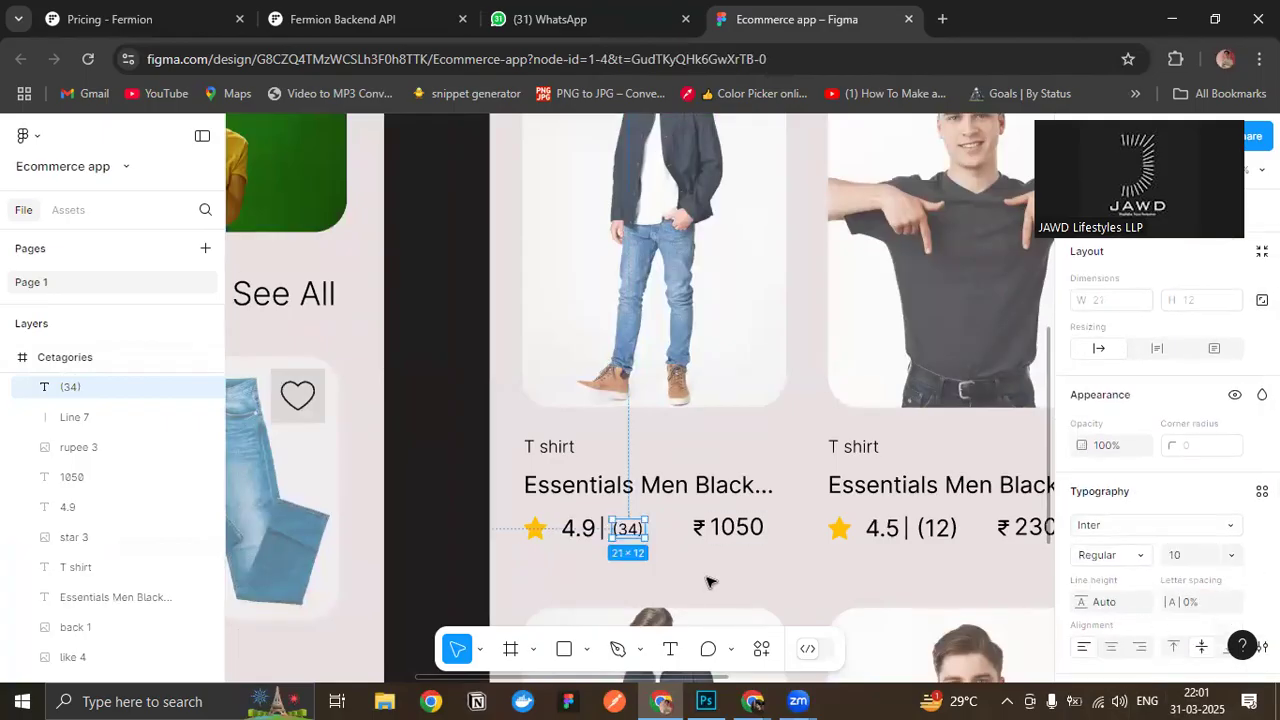
# - Nudge the "(34)" review count into place beside the divider after the 4.9 rating
pyautogui.moveTo(621, 535); pyautogui.dragTo(621, 535)
pyautogui.click(729, 582)
pyautogui.moveTo(729, 582); pyautogui.dragTo(655, 584)
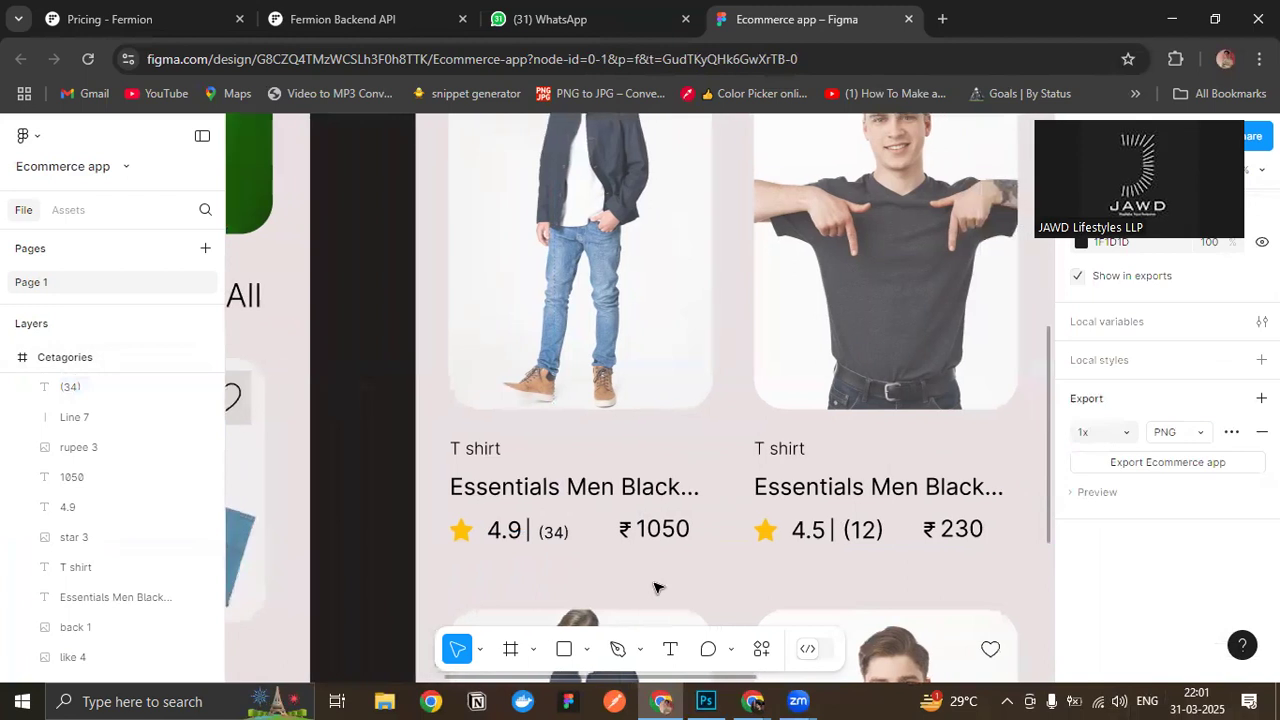
# - Match the "(12)" review count to the "(34)" text at font size 10 and nudge it into line with the 4.5 rating
pyautogui.click(562, 538)
pyautogui.scroll(-2, 1102, 568)
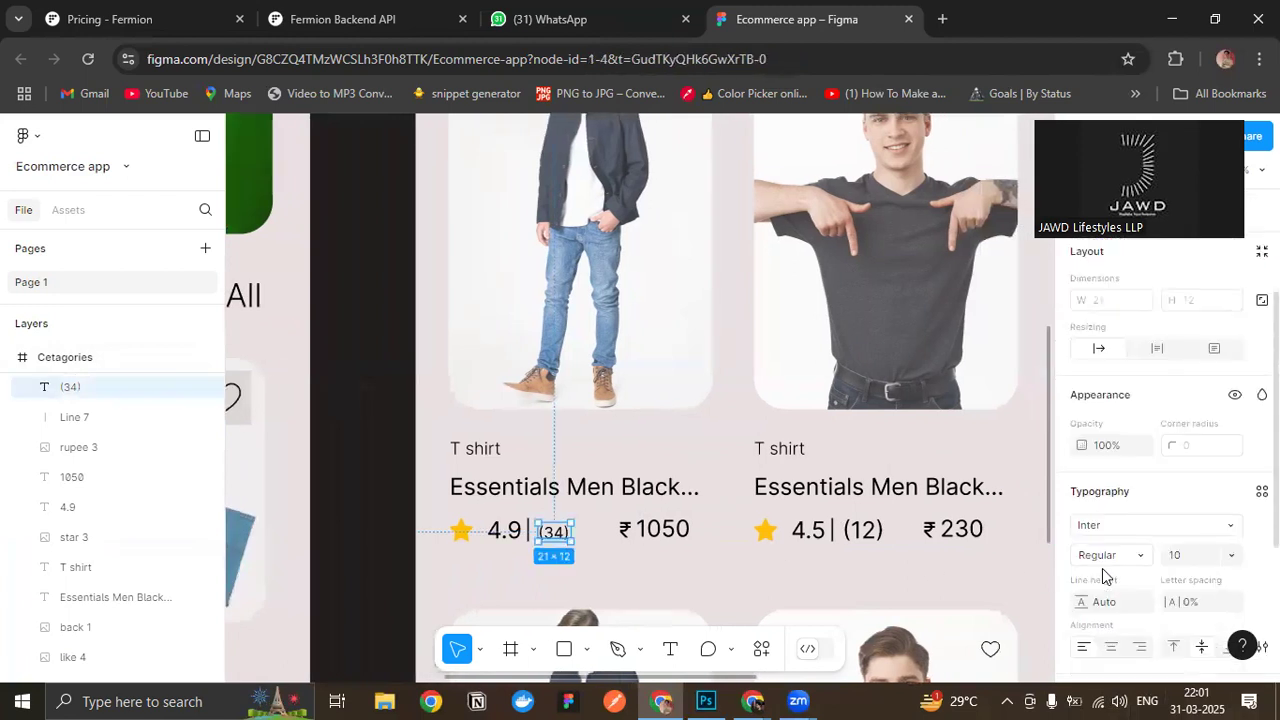
pyautogui.click(866, 538)
pyautogui.click(1175, 556)
pyautogui.write('10')
pyautogui.press('Return')
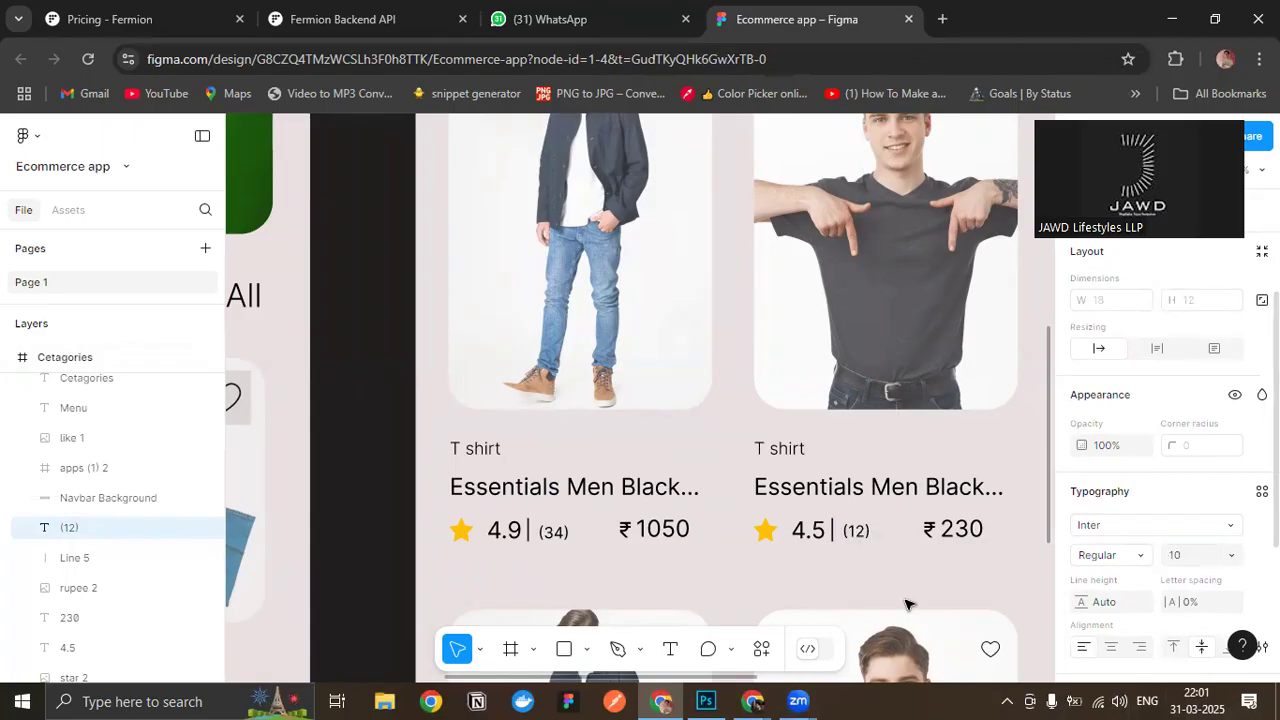
pyautogui.moveTo(851, 551); pyautogui.dragTo(852, 537)
# - Review the resized review counts on the Cetagories cards and compare the screen's overall look with the neighbouring screens
pyautogui.click(925, 570)
pyautogui.scroll(-2, 926, 571)
pyautogui.scroll(-1, 926, 571)
pyautogui.moveTo(926, 571); pyautogui.dragTo(860, 543)
pyautogui.scroll(-1, 861, 545)
pyautogui.moveTo(948, 436); pyautogui.dragTo(921, 344)
pyautogui.scroll(-1, 934, 380)
pyautogui.moveTo(940, 425); pyautogui.dragTo(941, 446)
pyautogui.moveTo(863, 449); pyautogui.dragTo(823, 495)
pyautogui.scroll(1, 823, 495)
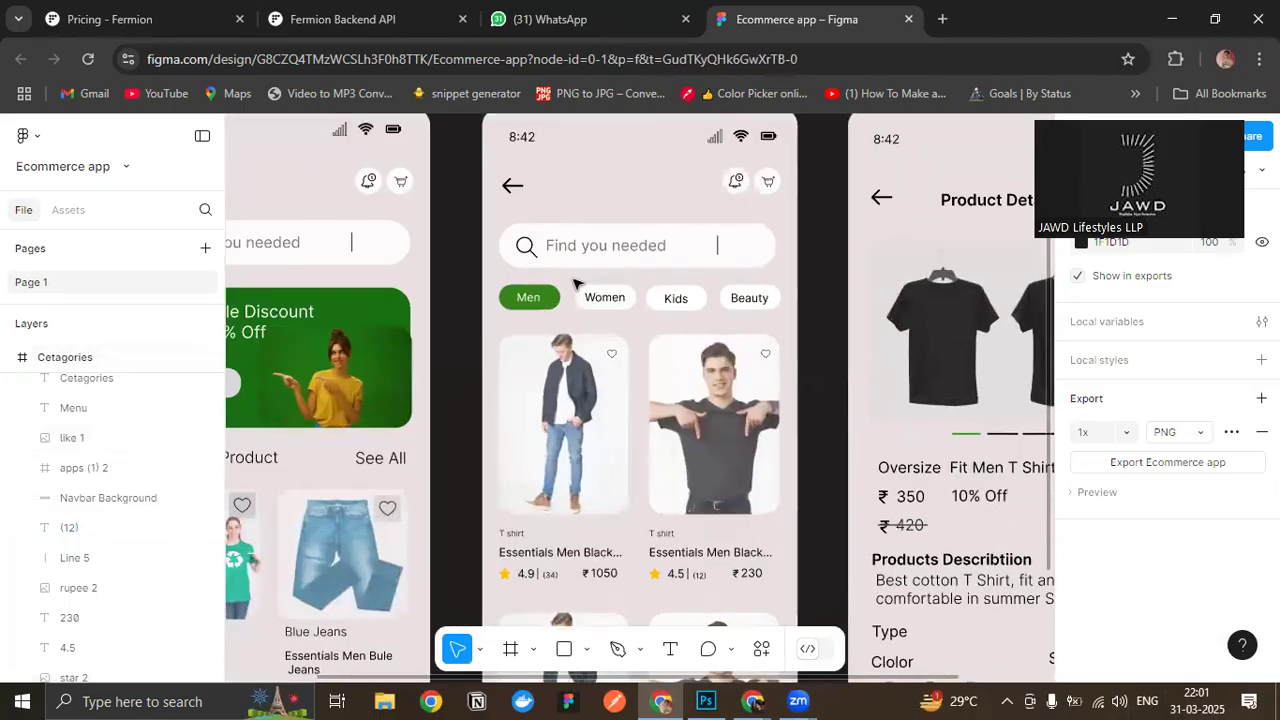
pyautogui.scroll(1, 578, 284)
# - Change the Cetagories frame's background fill to the light grey EEEEEE
pyautogui.click(497, 150)
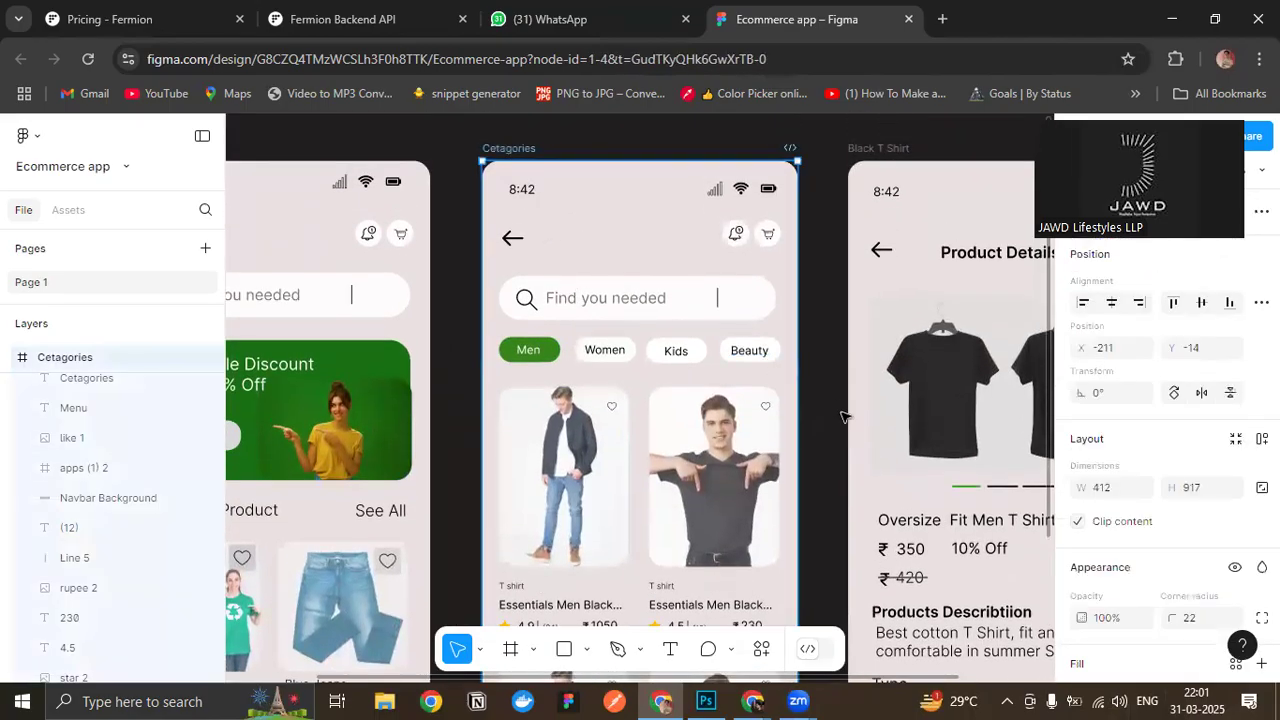
pyautogui.scroll(-2, 640, 400)
pyautogui.scroll(-3, 1085, 505)
pyautogui.scroll(-2, 1104, 540)
pyautogui.scroll(1, 1186, 545)
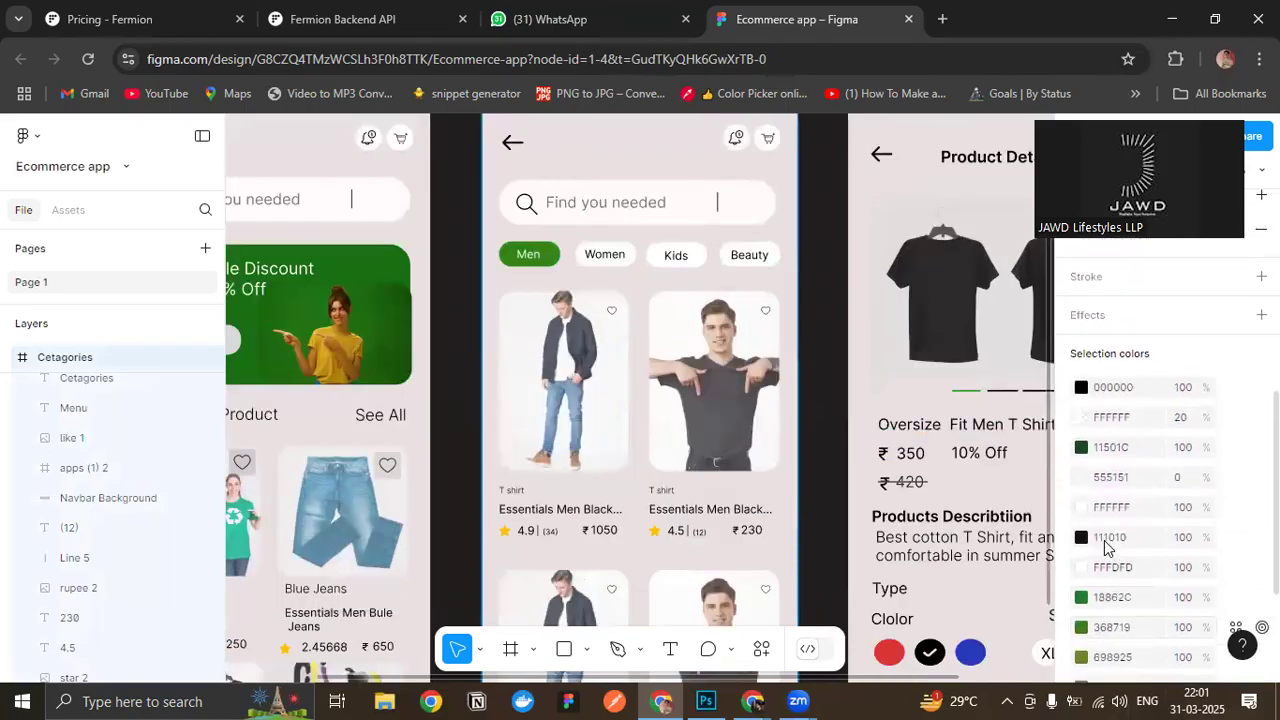
pyautogui.scroll(-1, 586, 428)
pyautogui.scroll(-3, 1140, 540)
pyautogui.scroll(5, 1140, 539)
pyautogui.scroll(1, 1143, 538)
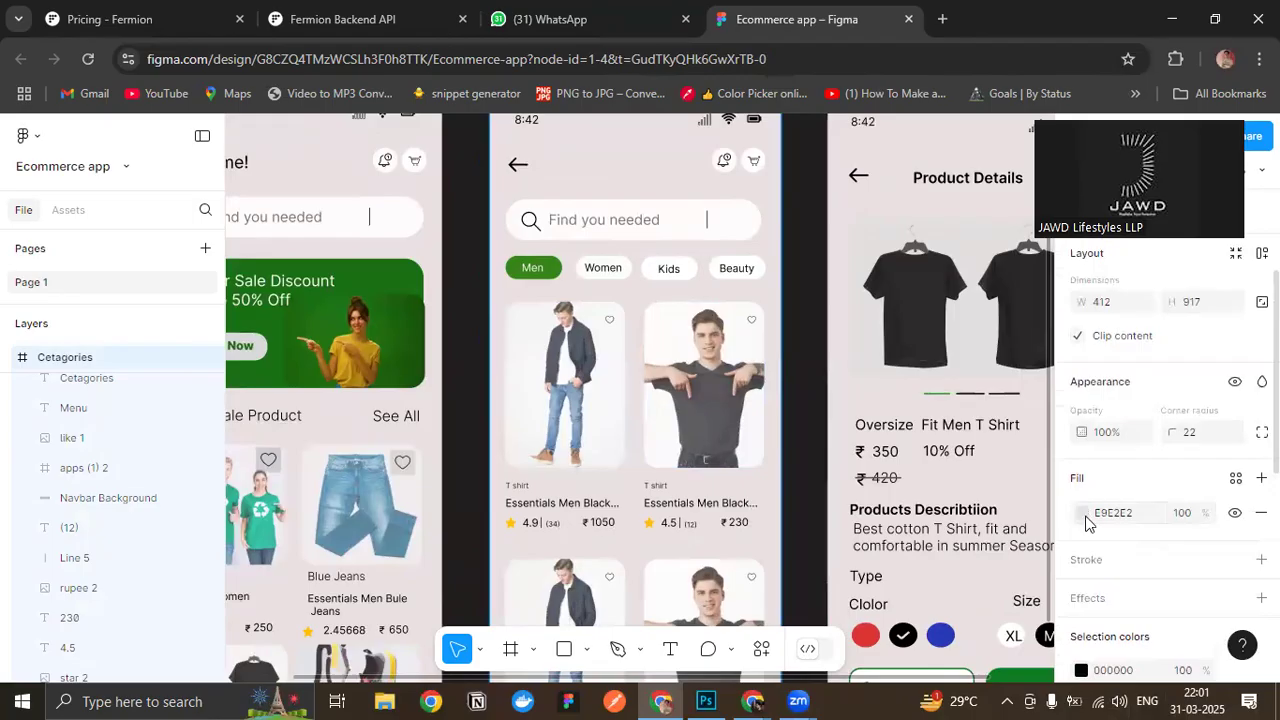
pyautogui.click(1081, 512)
pyautogui.click(849, 263)
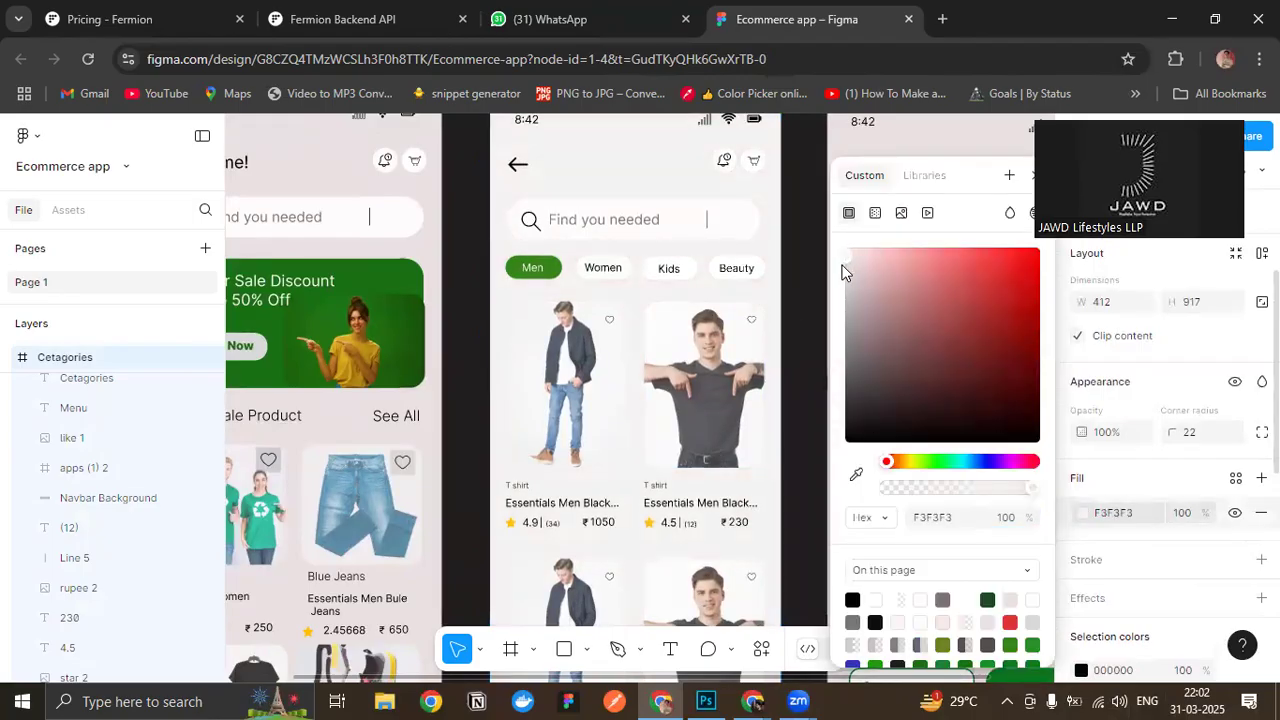
pyautogui.click(842, 268)
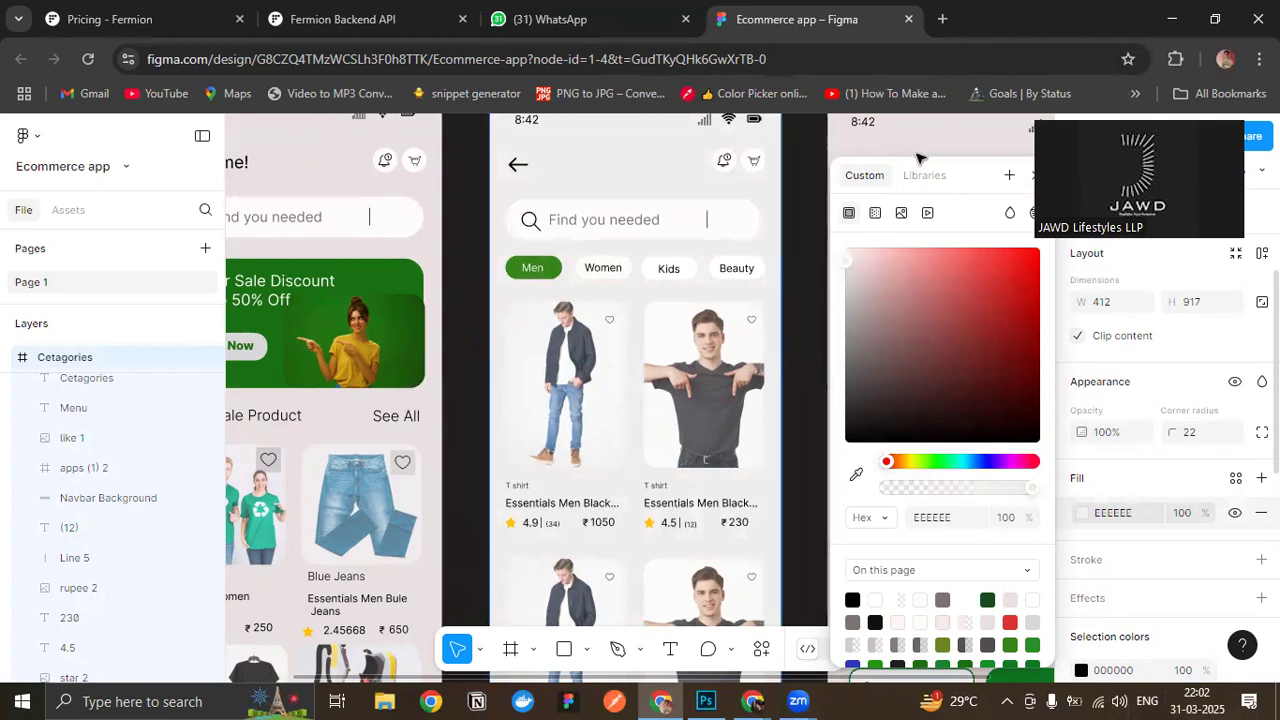
pyautogui.press('Escape')
# - Compare the Cetagories screen's grey background with the Home and Black T Shirt screens
pyautogui.scroll(-3, 777, 356)
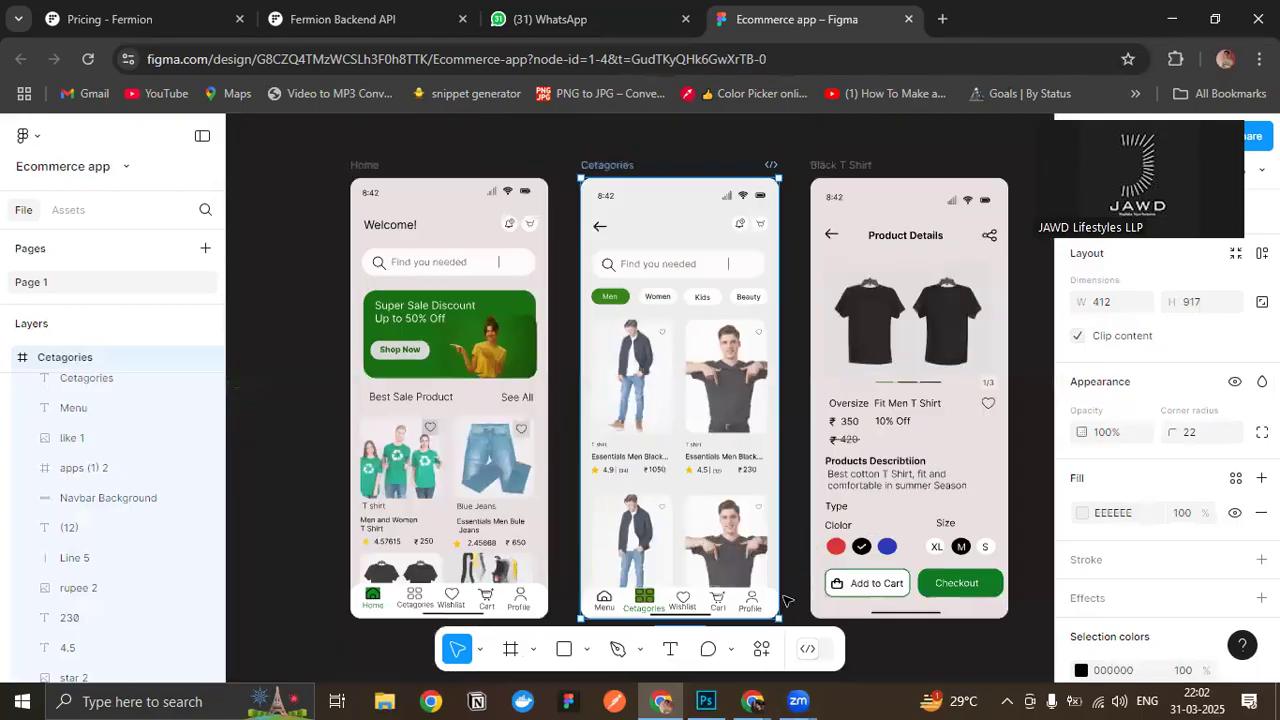
pyautogui.scroll(-1, 787, 601)
pyautogui.scroll(-1, 781, 450)
pyautogui.scroll(1, 811, 627)
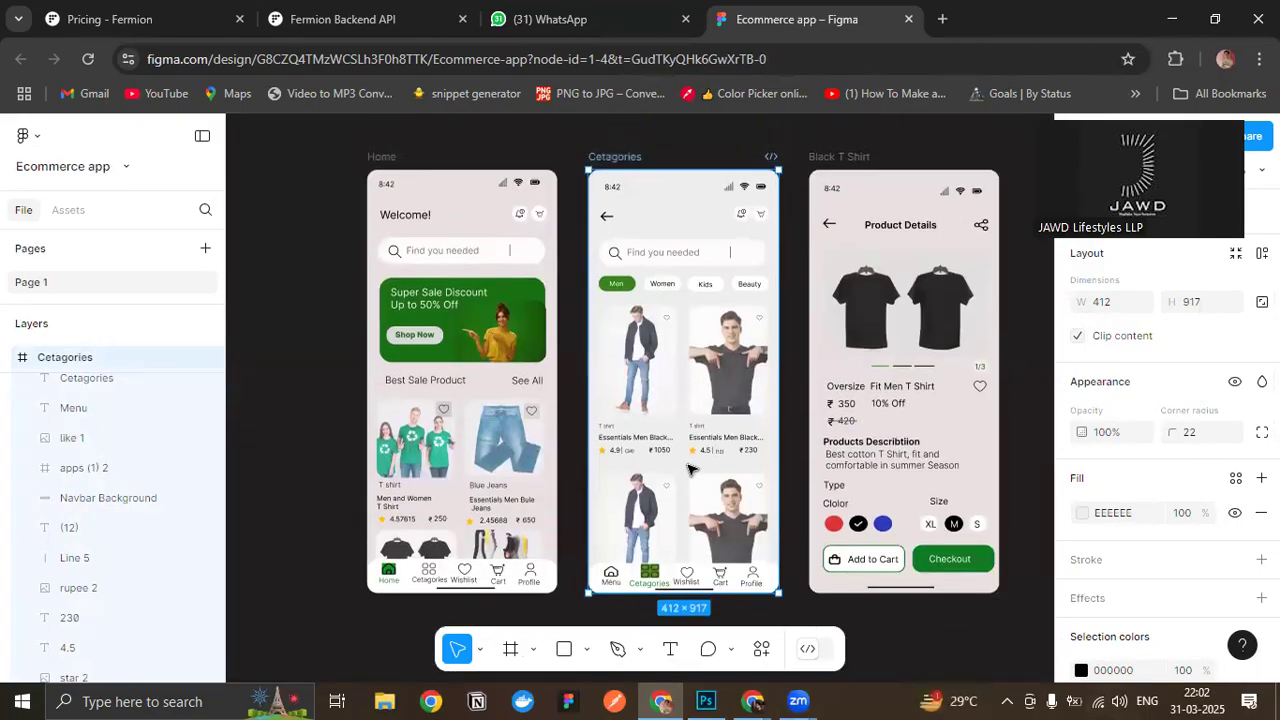
pyautogui.scroll(1, 685, 426)
pyautogui.scroll(3, 685, 426)
pyautogui.scroll(-1, 690, 440)
# - Add an inside stroke to the upper jacket product image, coloured DADADA at 58% opacity
pyautogui.click(650, 280)
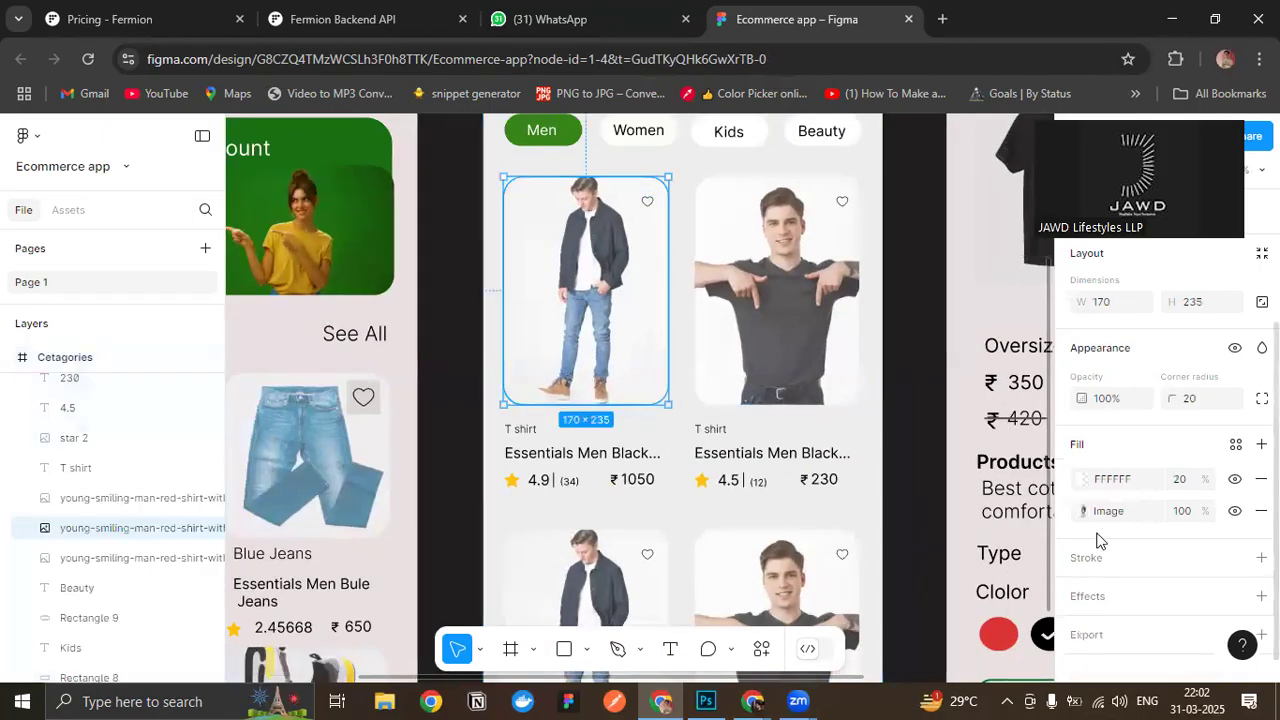
pyautogui.click(1261, 538)
pyautogui.scroll(-1, 1210, 530)
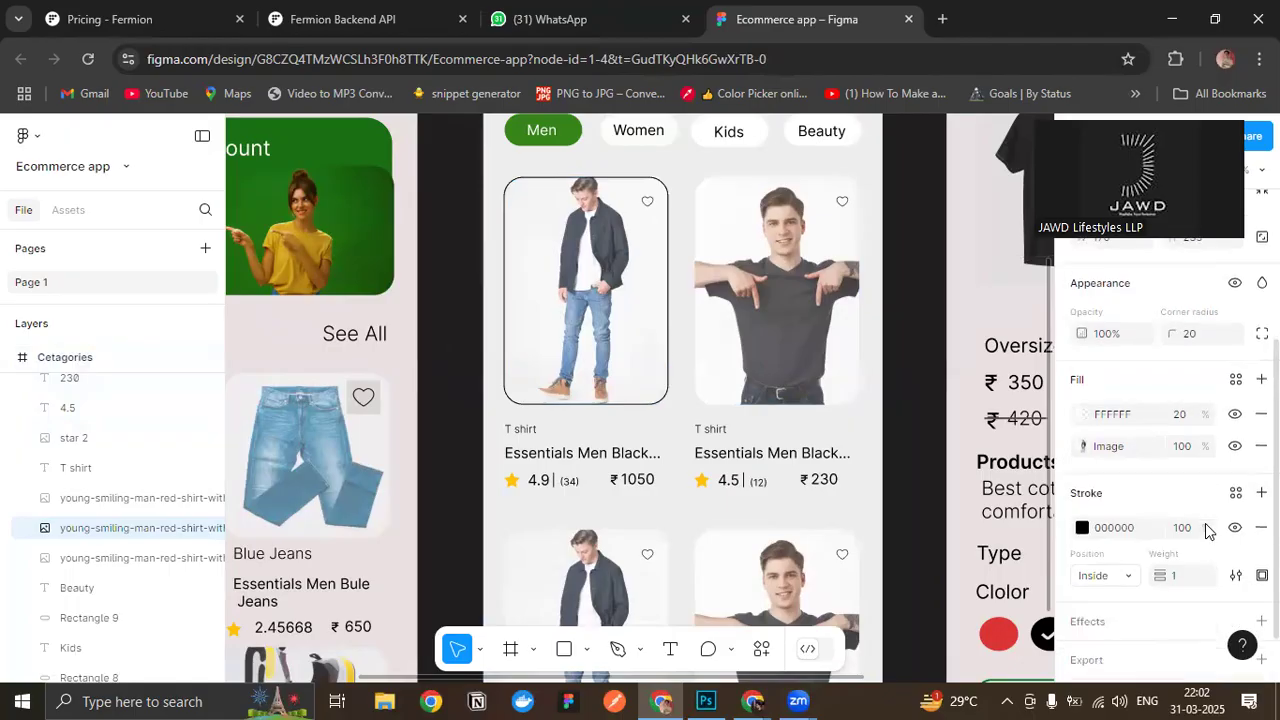
pyautogui.click(1082, 484)
pyautogui.moveTo(853, 345); pyautogui.dragTo(832, 270)
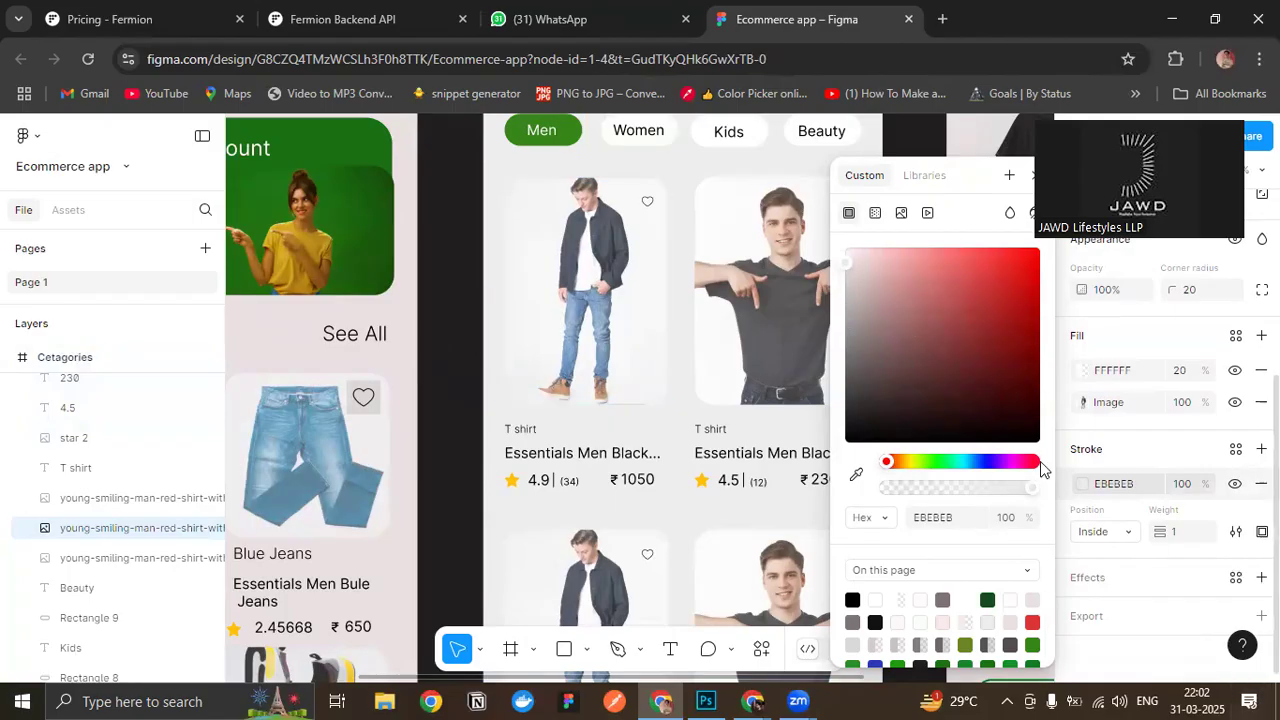
pyautogui.moveTo(845, 265); pyautogui.dragTo(845, 287)
pyautogui.moveTo(1033, 489); pyautogui.dragTo(972, 490)
pyautogui.click(1031, 184)
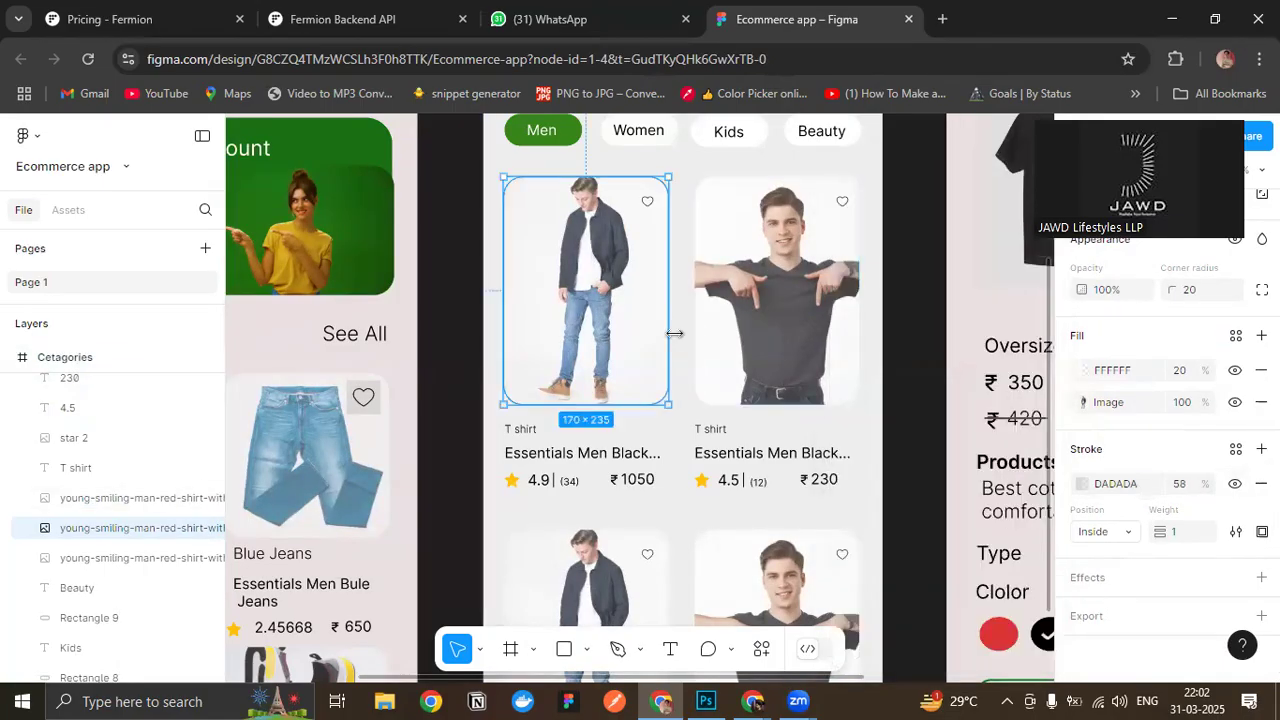
# - Apply the same DADADA stroke at 58% opacity to the upper black T-shirt product image
pyautogui.click(1118, 483)
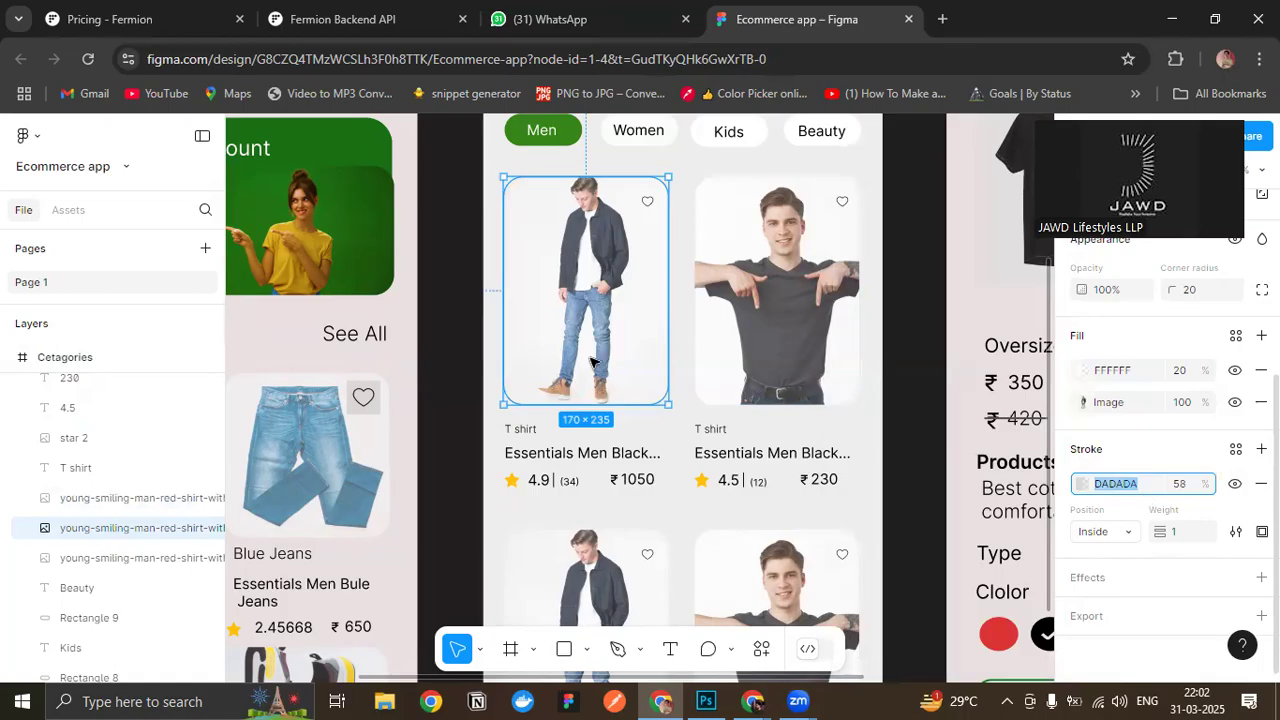
pyautogui.click(820, 242)
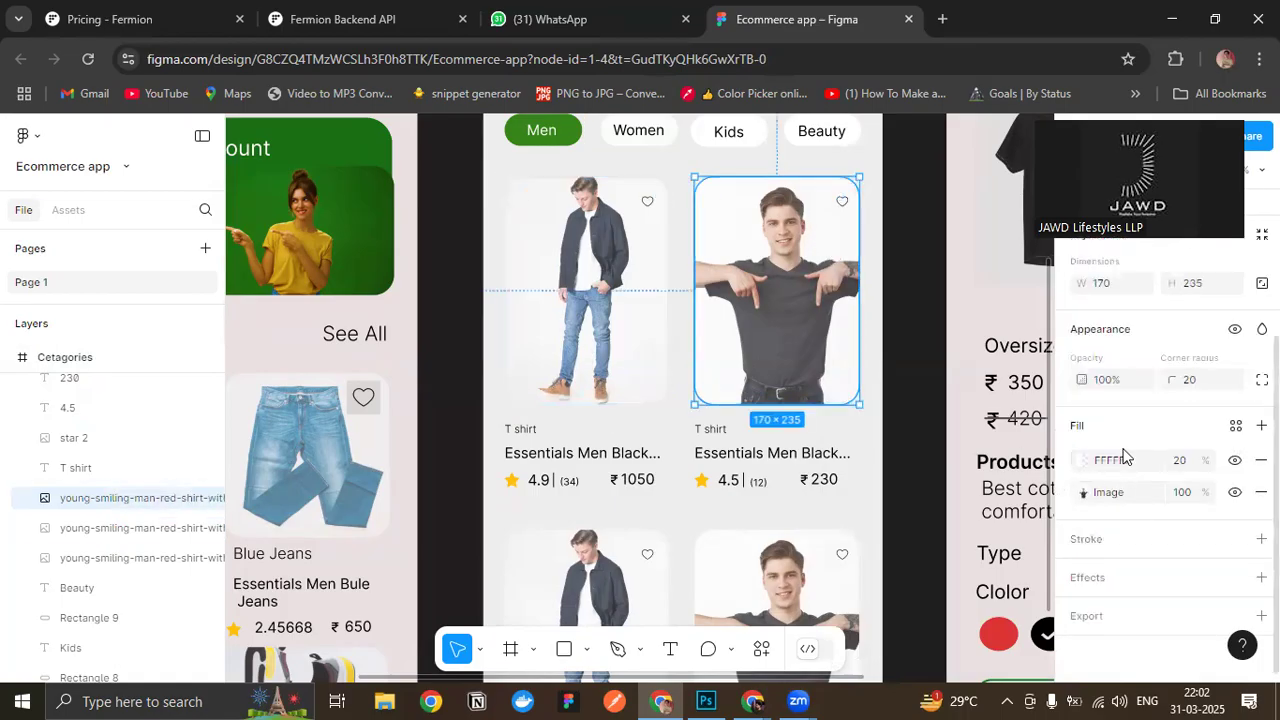
pyautogui.scroll(3, 1124, 457)
pyautogui.scroll(-3, 1134, 508)
pyautogui.click(1261, 538)
pyautogui.click(1117, 574)
pyautogui.click(1182, 583)
pyautogui.press('Return')
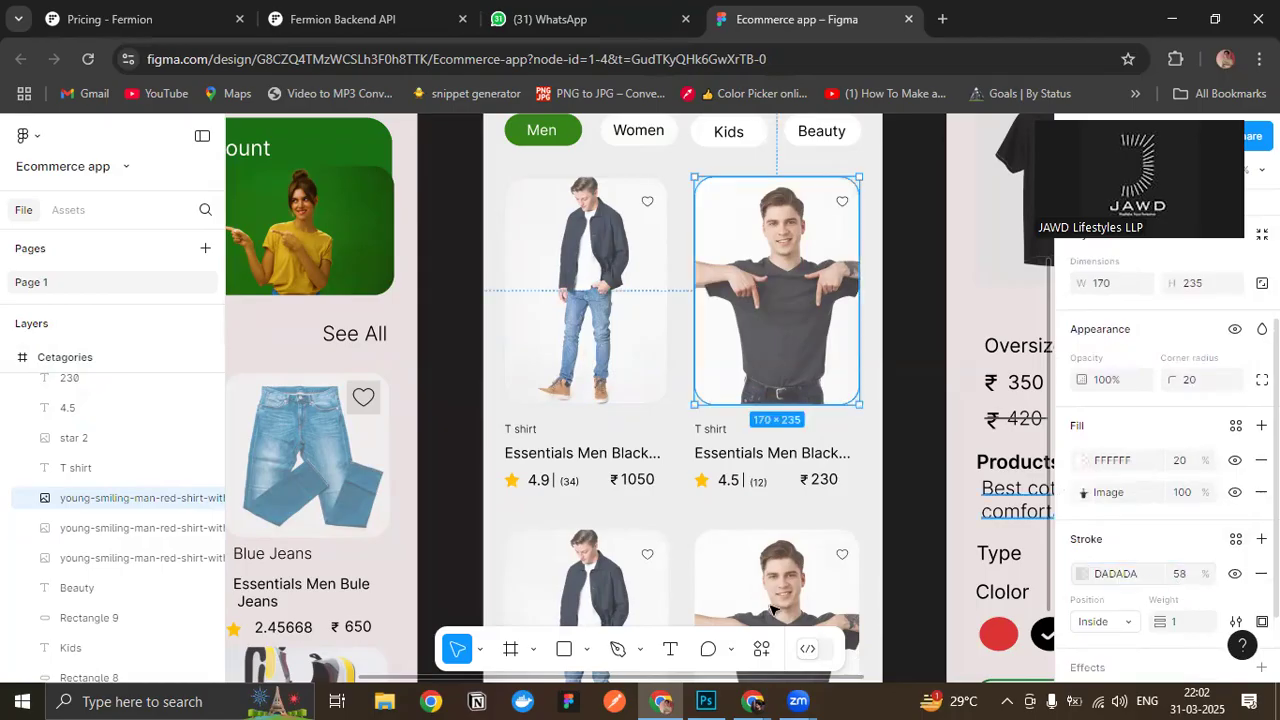
# - Add a DADADA stroke at 58% opacity to the lower black T-shirt product image
pyautogui.click(908, 498)
pyautogui.scroll(-1, 908, 498)
pyautogui.click(838, 506)
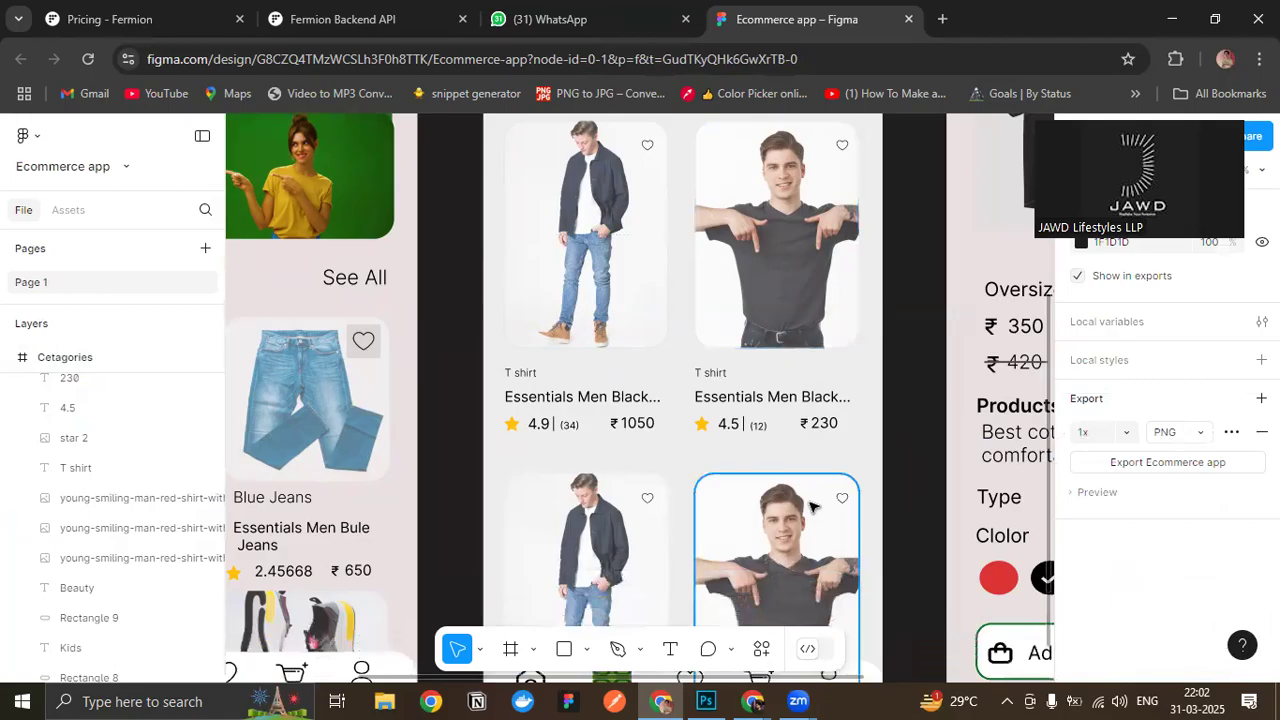
pyautogui.scroll(-1, 1110, 600)
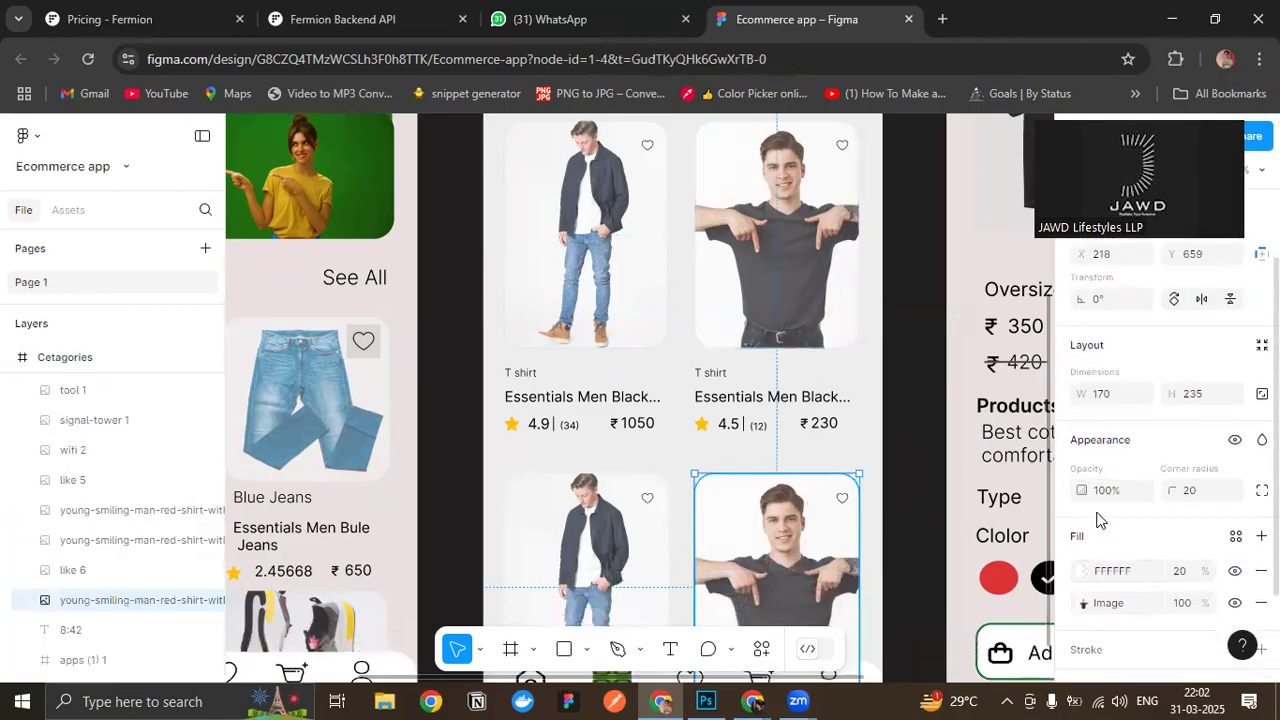
pyautogui.scroll(-1, 1097, 518)
pyautogui.click(1117, 540)
pyautogui.click(1110, 574)
pyautogui.write('DADADA')
pyautogui.click(1182, 573)
pyautogui.write('58')
pyautogui.press('Return')
# - Give the lower jacket product image a stroke coloured DADADA with 58% opacity
pyautogui.scroll(-1, 510, 472)
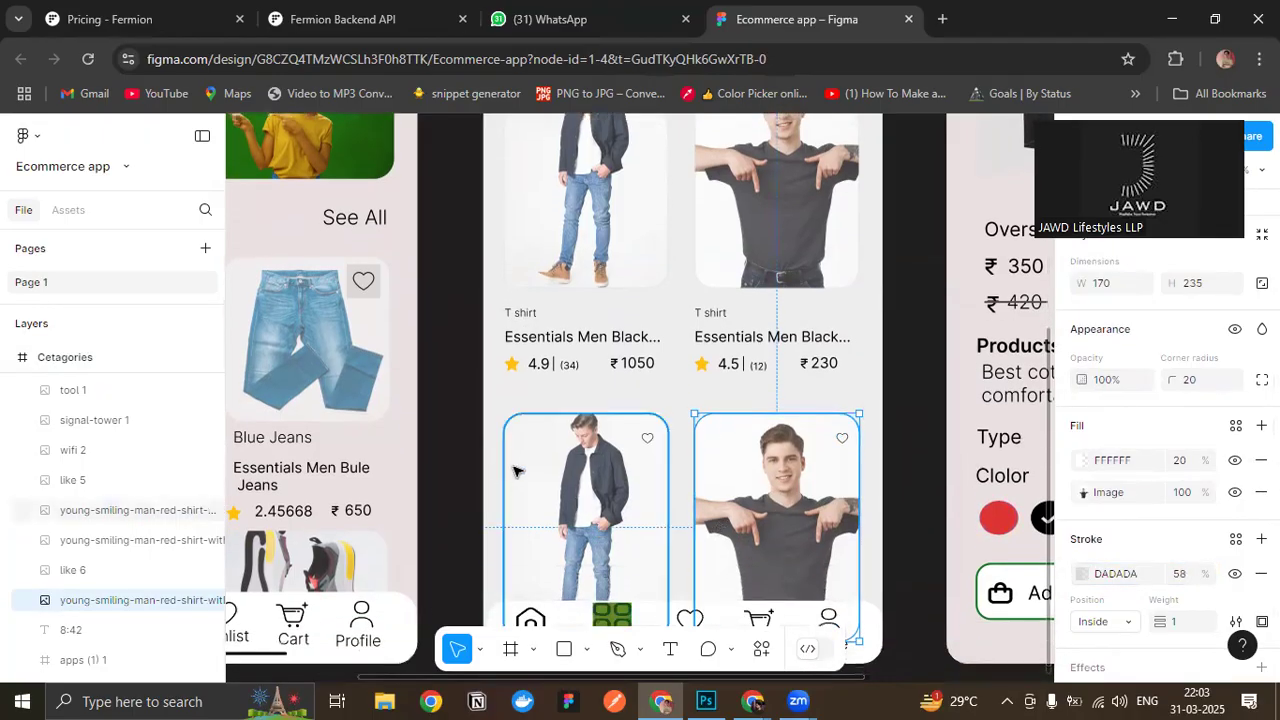
pyautogui.click(513, 471)
pyautogui.click(1261, 539)
pyautogui.click(1113, 574)
pyautogui.write('DADADA')
pyautogui.click(1182, 574)
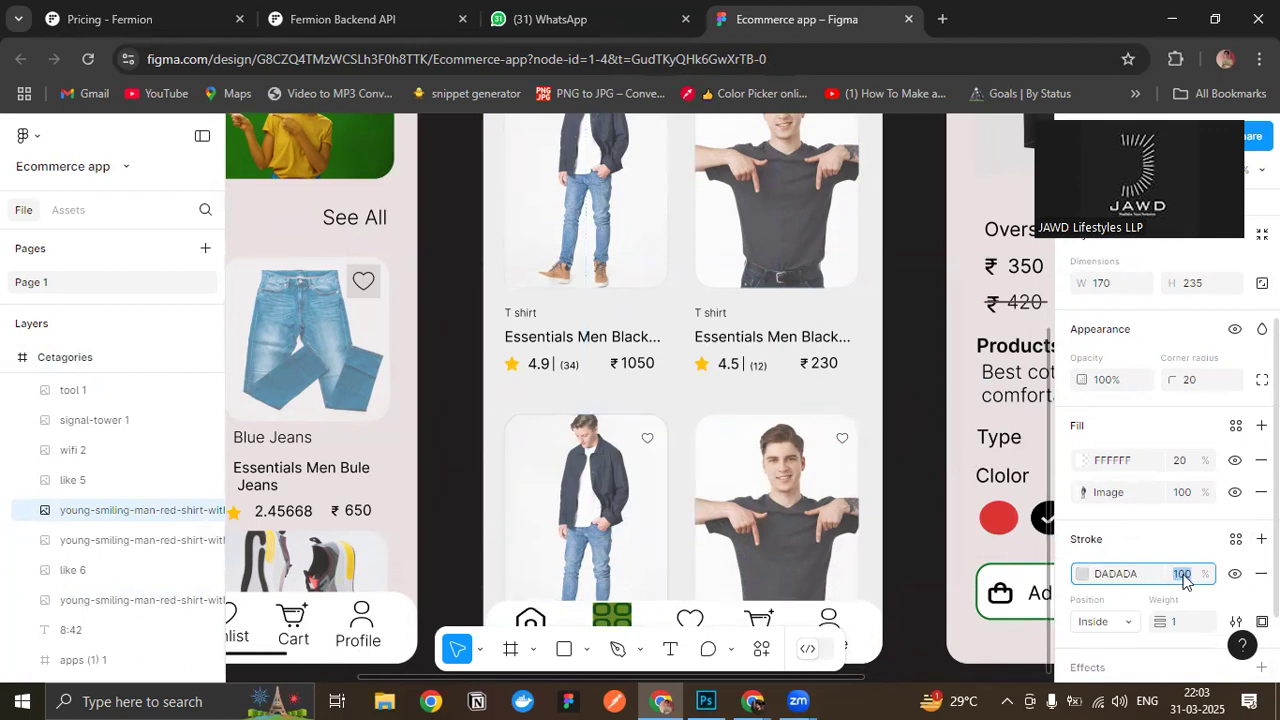
pyautogui.write('5')
pyautogui.press('Return')
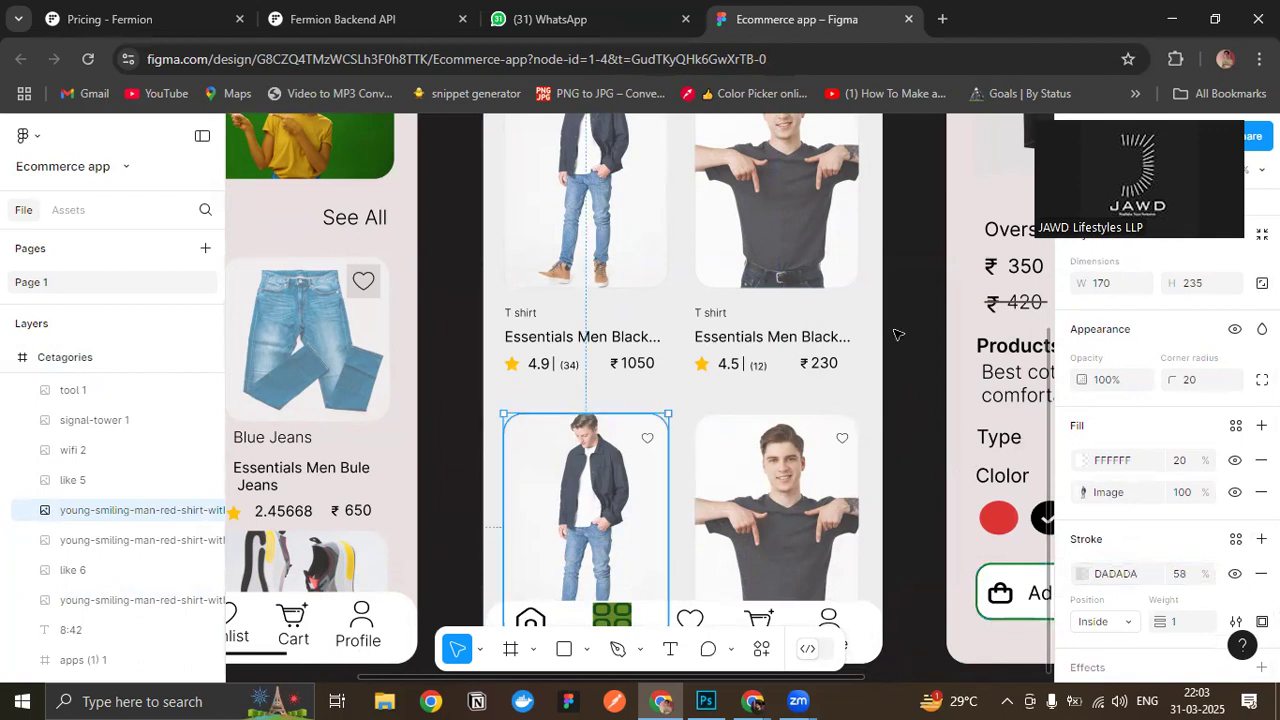
# - Review the outlined product images and grey background of the Cetagories screen beside the Home screen
pyautogui.click(896, 334)
pyautogui.scroll(-2, 896, 334)
pyautogui.scroll(4, 890, 457)
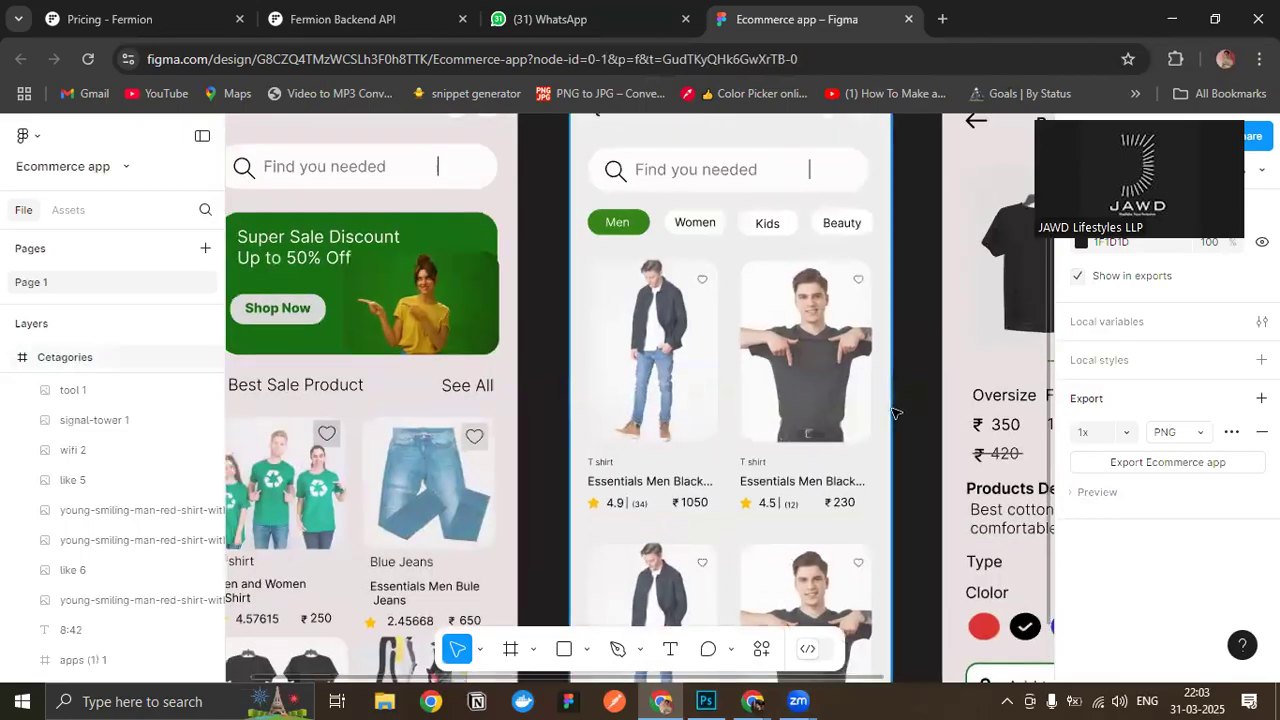
pyautogui.scroll(-3, 910, 400)
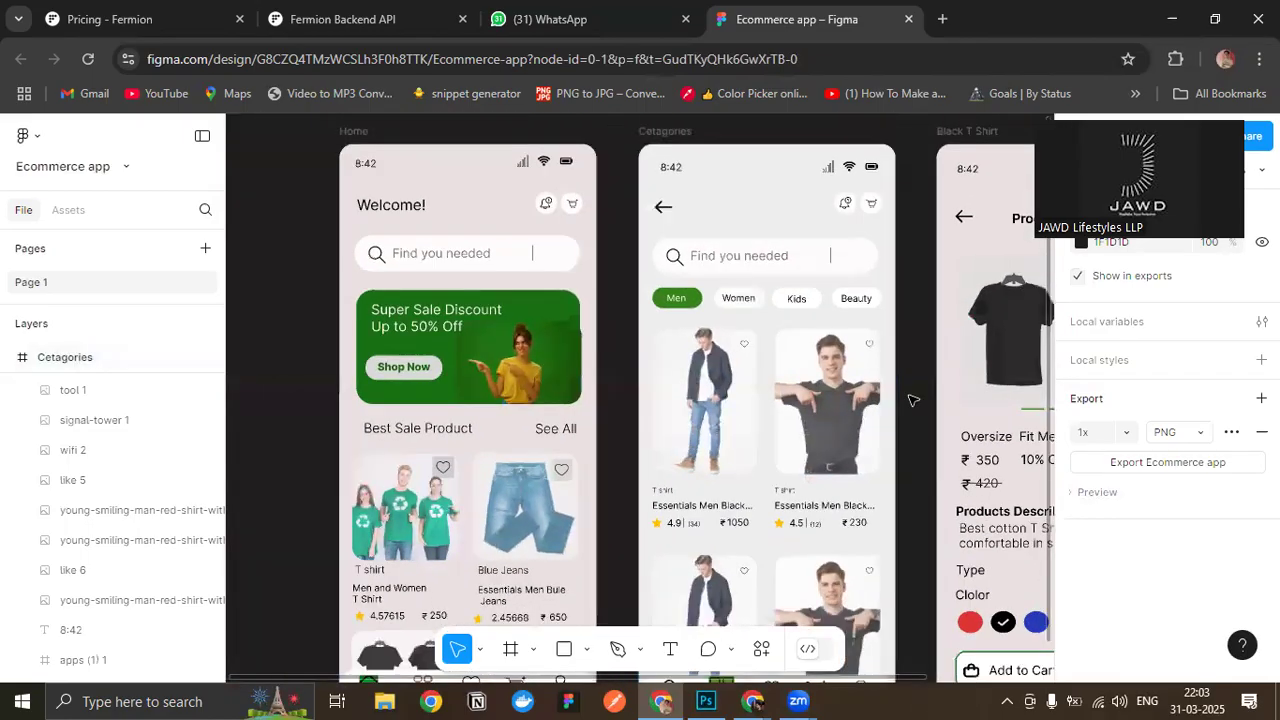
pyautogui.moveTo(908, 393); pyautogui.dragTo(880, 335)
pyautogui.scroll(1, 868, 310)
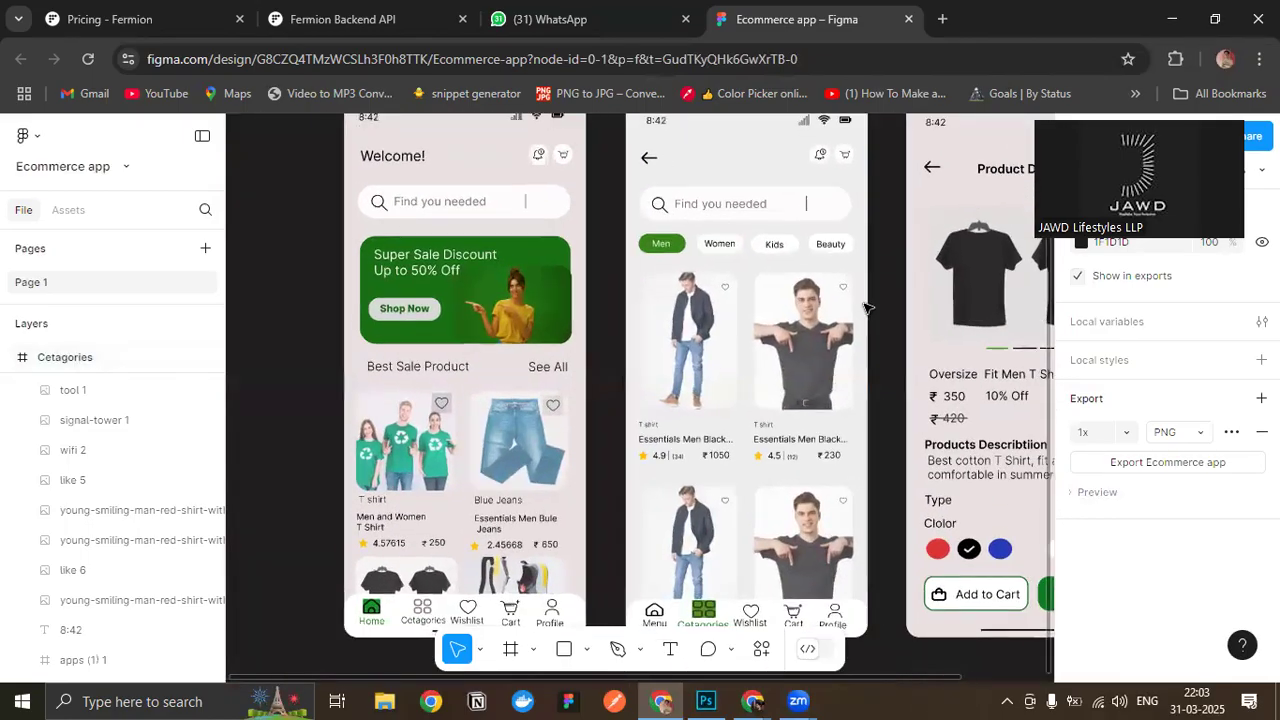
pyautogui.scroll(-1, 858, 324)
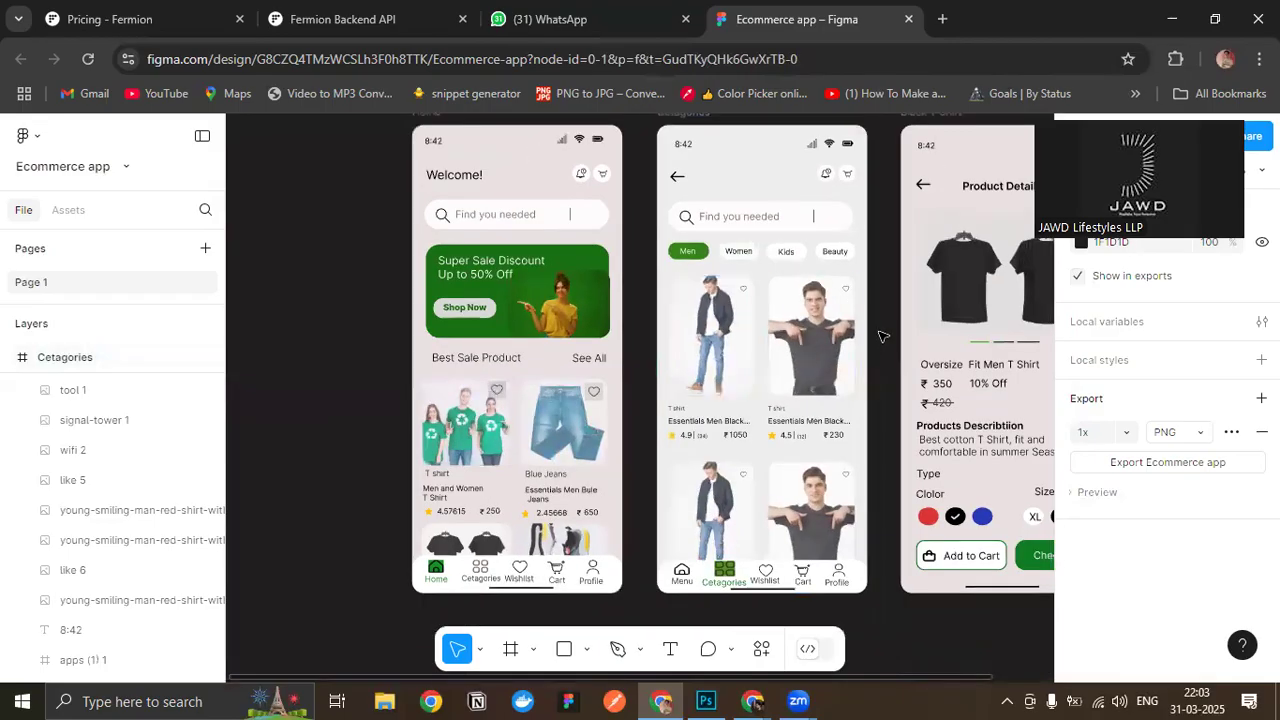
pyautogui.moveTo(877, 341); pyautogui.dragTo(849, 258)
pyautogui.scroll(1, 825, 556)
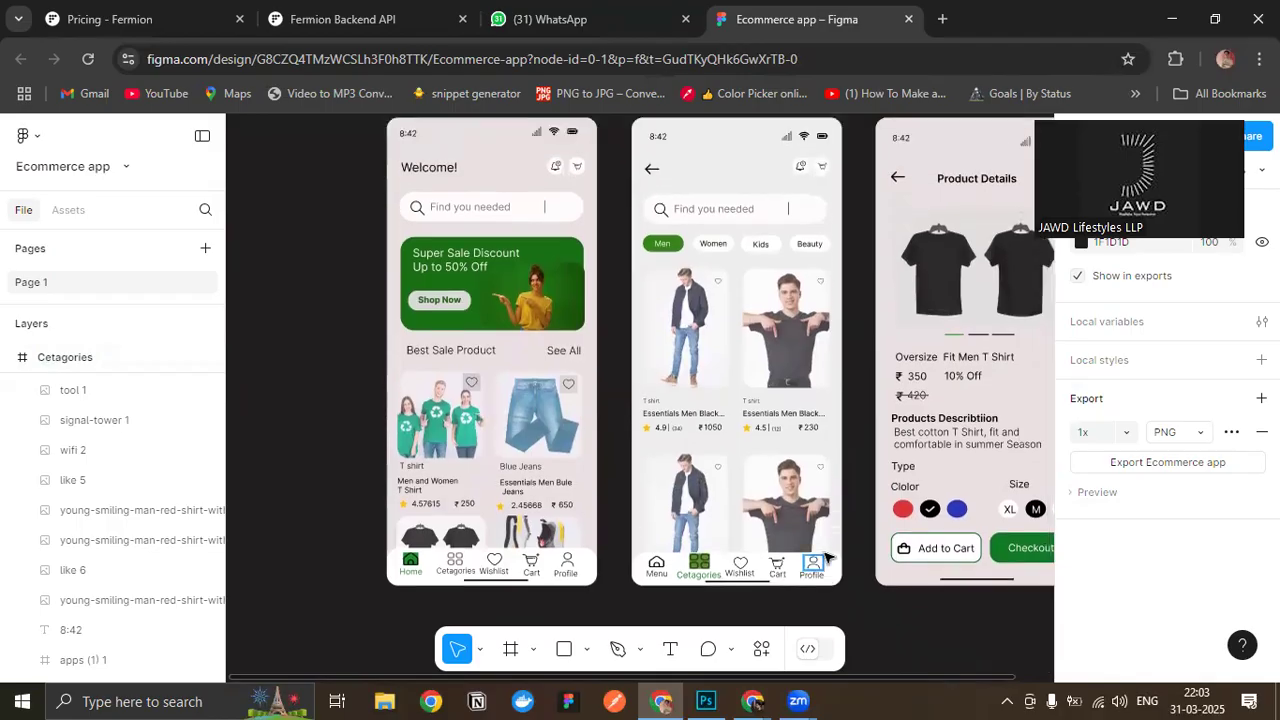
pyautogui.scroll(2, 825, 556)
pyautogui.moveTo(866, 456); pyautogui.dragTo(851, 411)
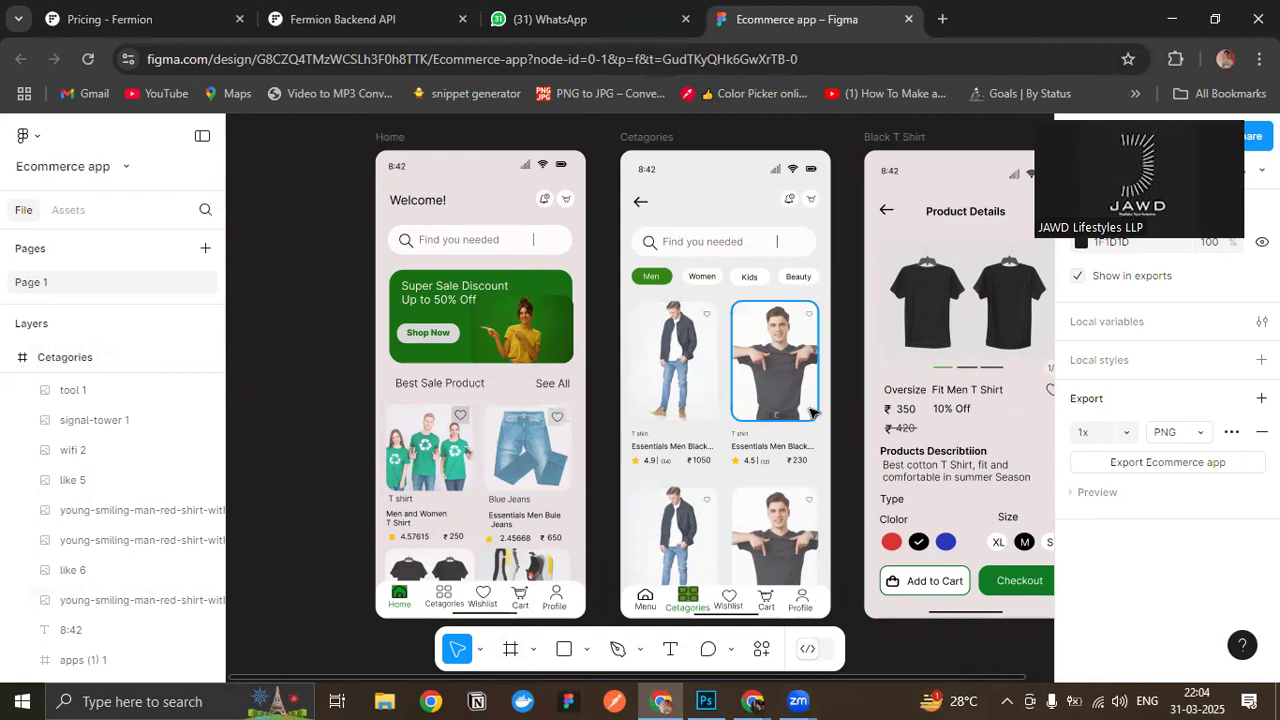
# - Examine the Cetagories product cards up close and compare the layout and colours across all three screens
pyautogui.scroll(-1, 812, 412)
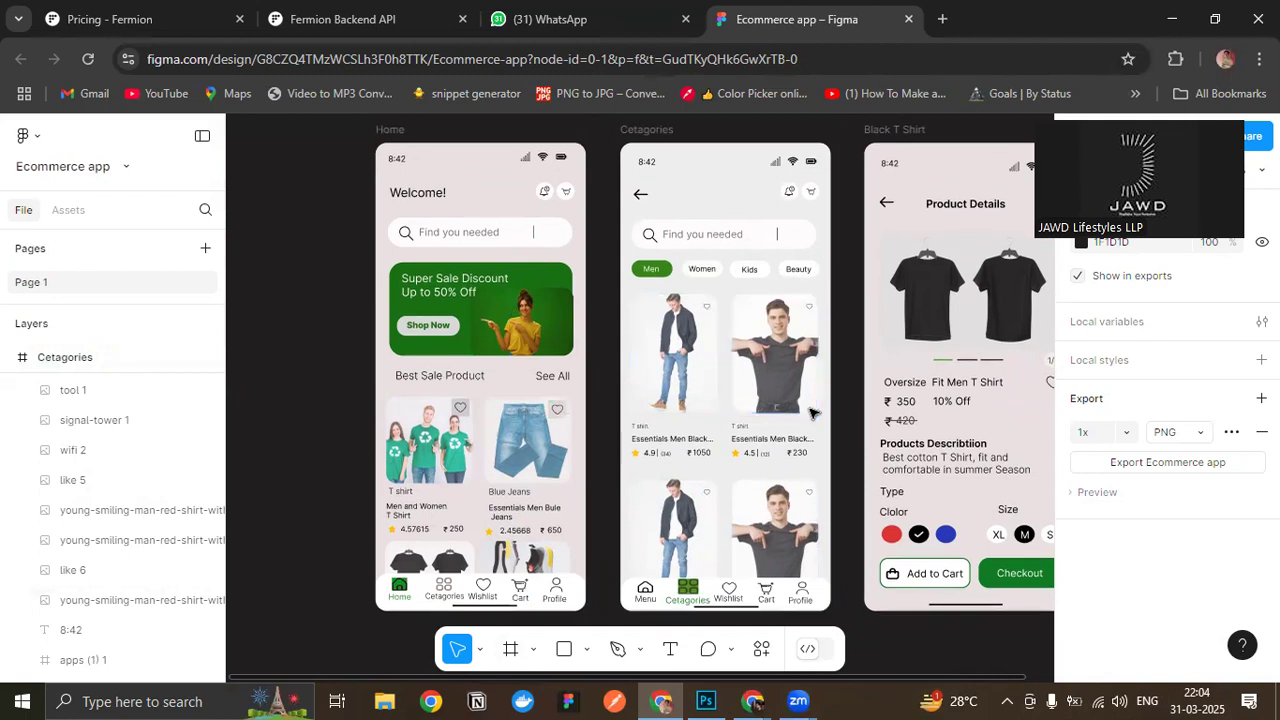
pyautogui.scroll(5, 812, 408)
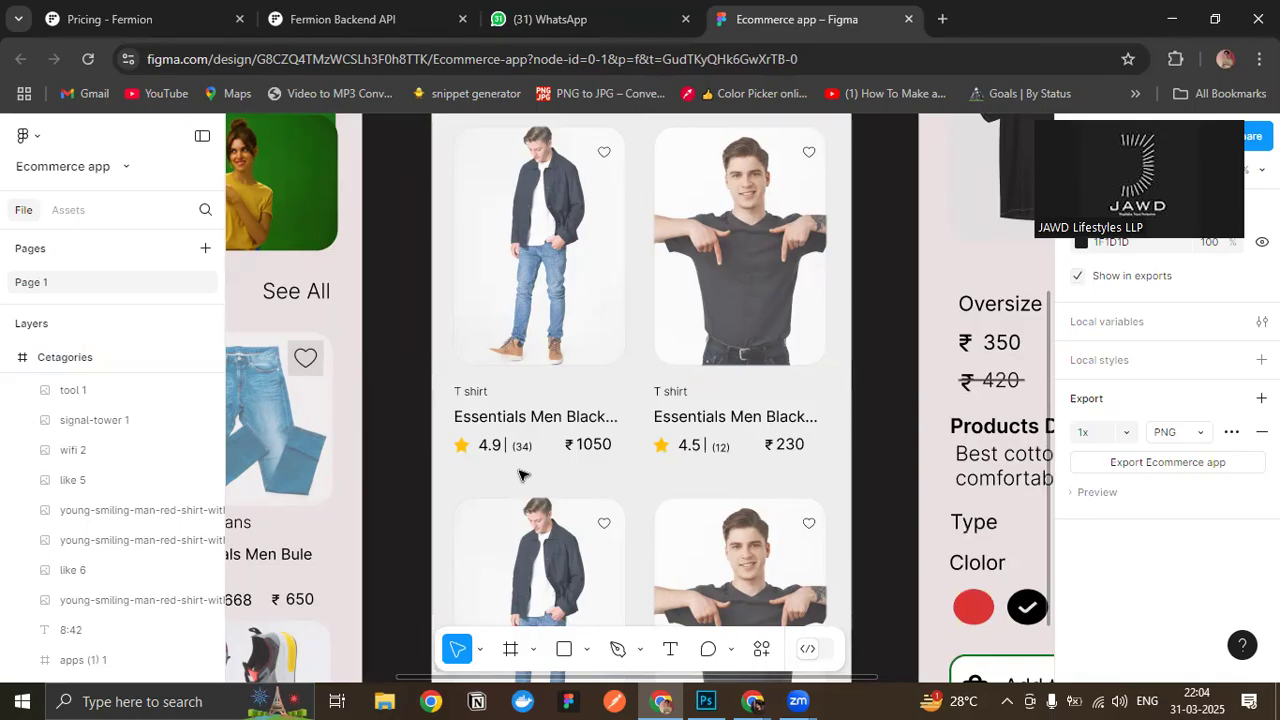
pyautogui.scroll(-3, 600, 440)
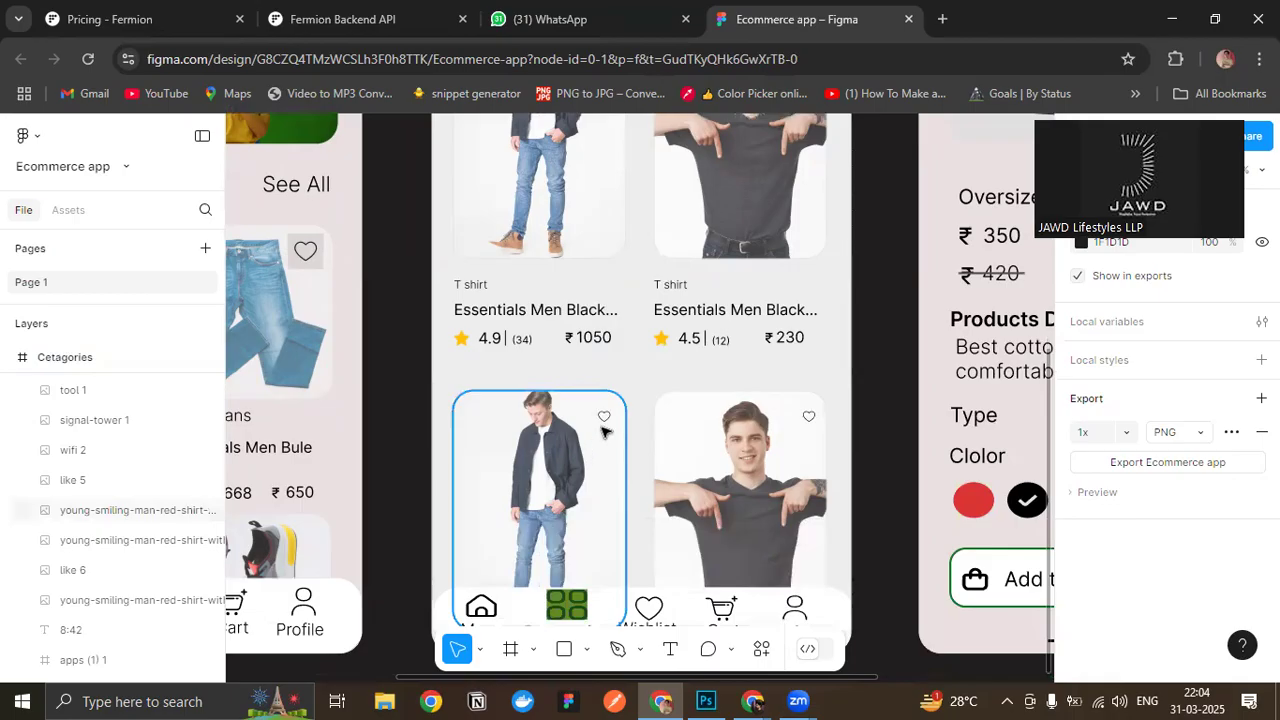
pyautogui.keyDown('ctrl'); pyautogui.scroll(-5, 603, 430); pyautogui.keyUp('ctrl')
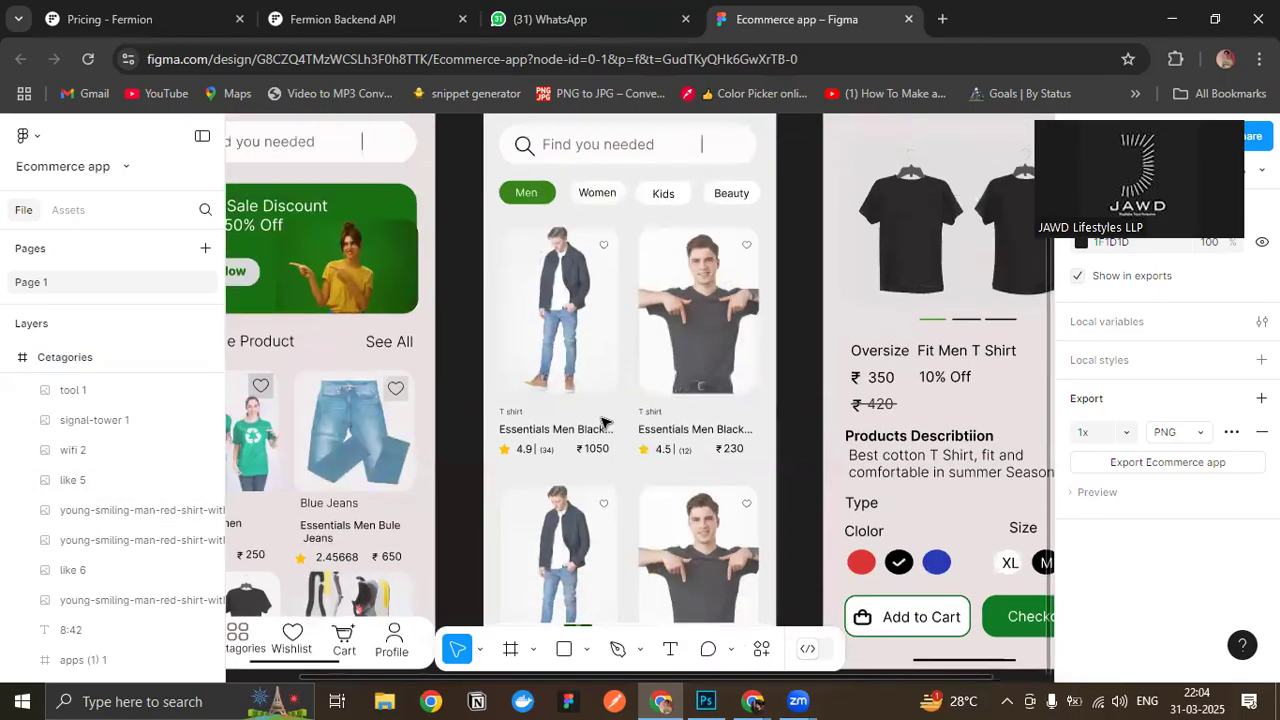
pyautogui.keyDown('ctrl'); pyautogui.scroll(-5, 603, 423); pyautogui.keyUp('ctrl')
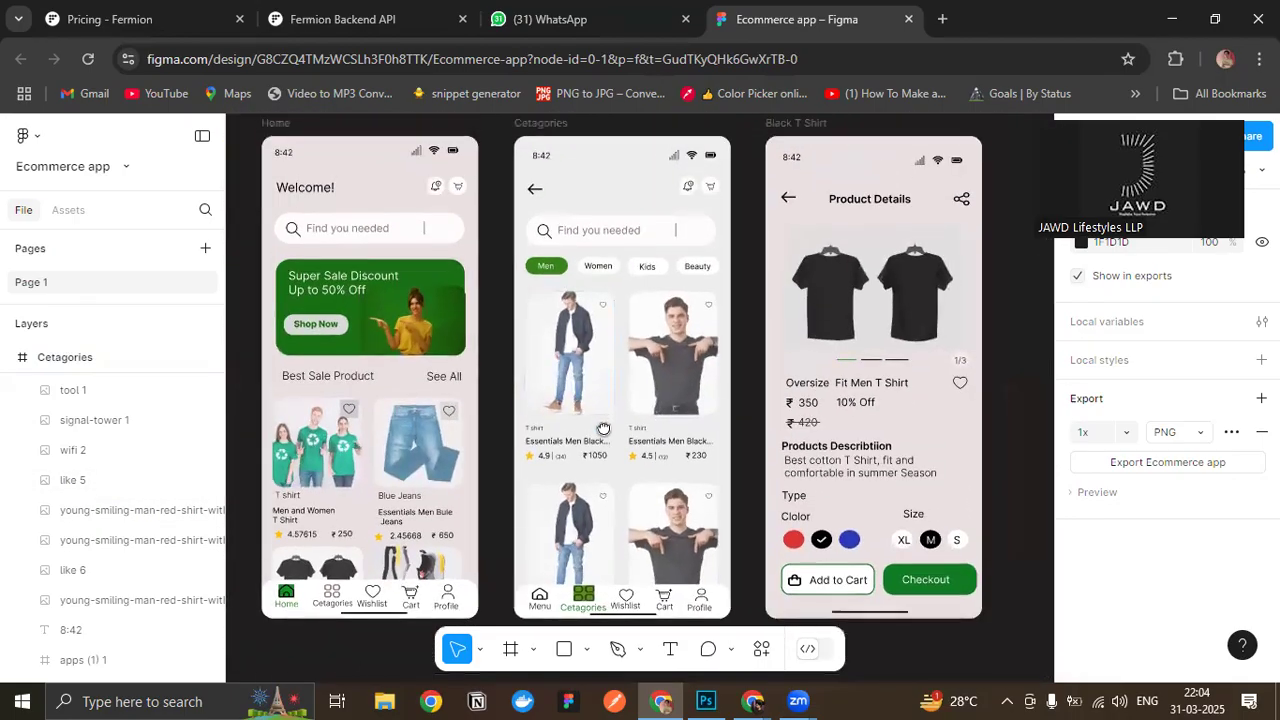
pyautogui.scroll(1, 603, 428)
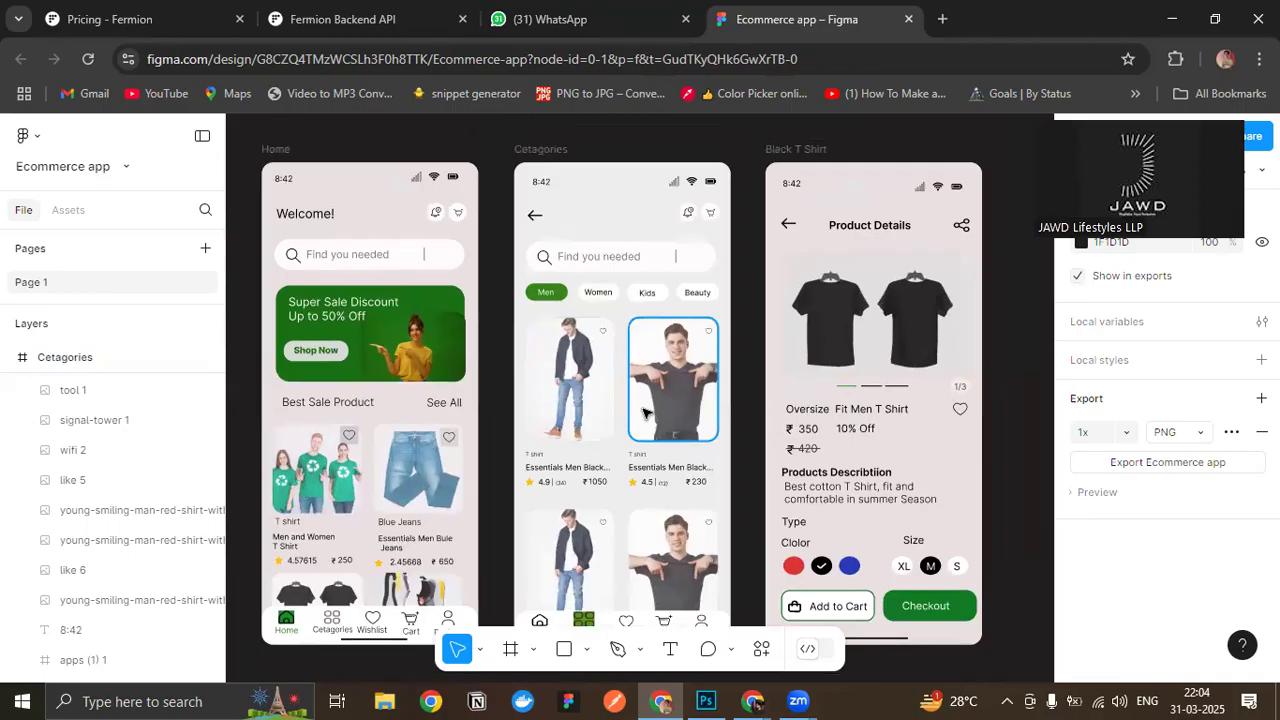
pyautogui.scroll(-2, 641, 410)
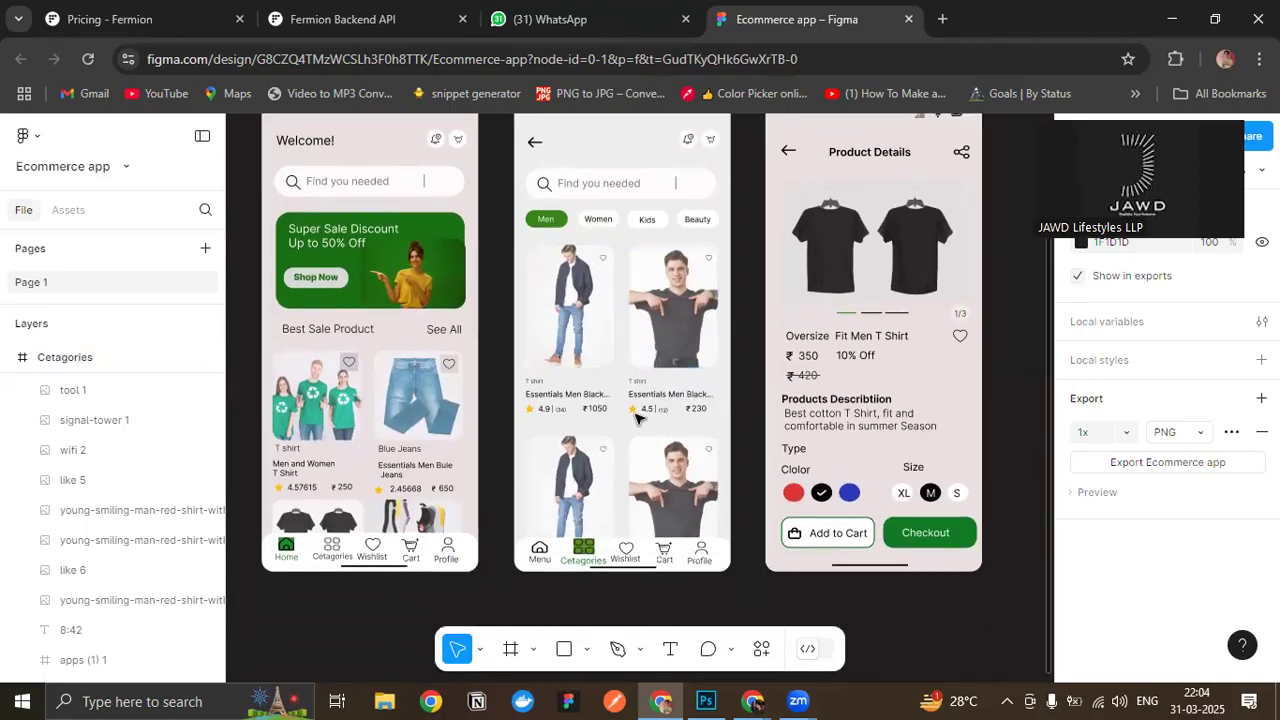
pyautogui.scroll(2, 752, 492)
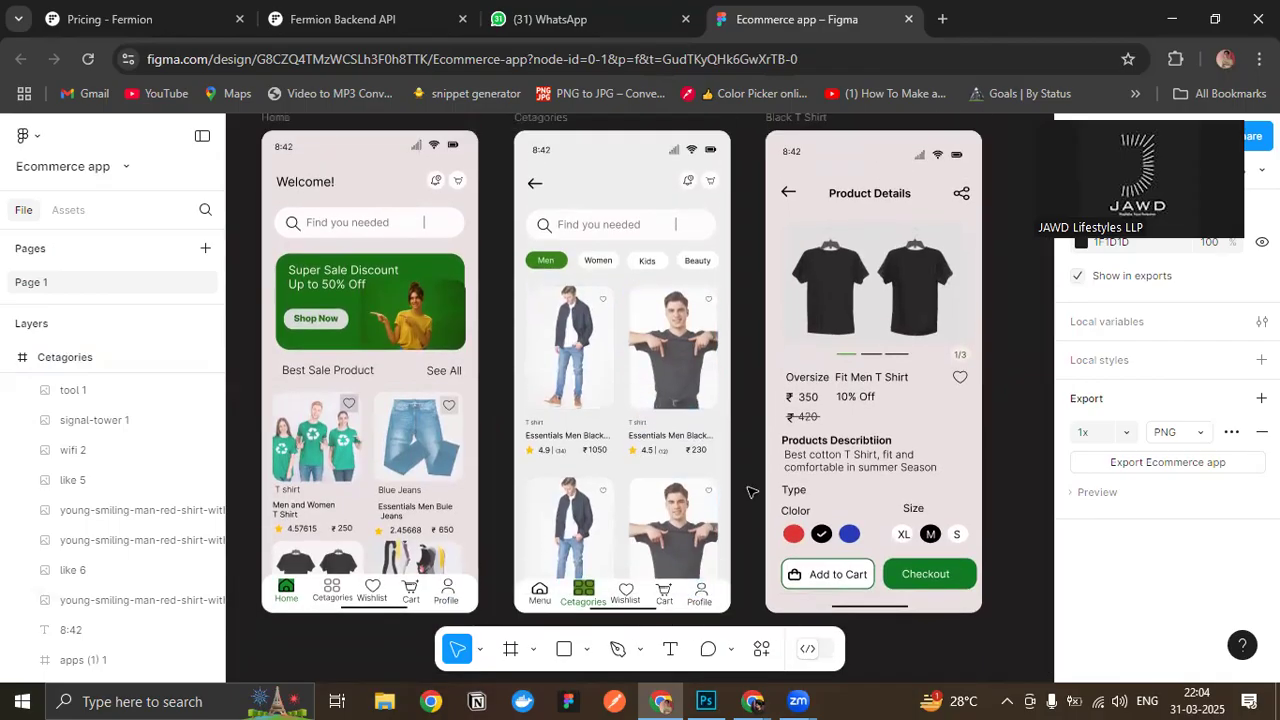
pyautogui.scroll(1, 752, 492)
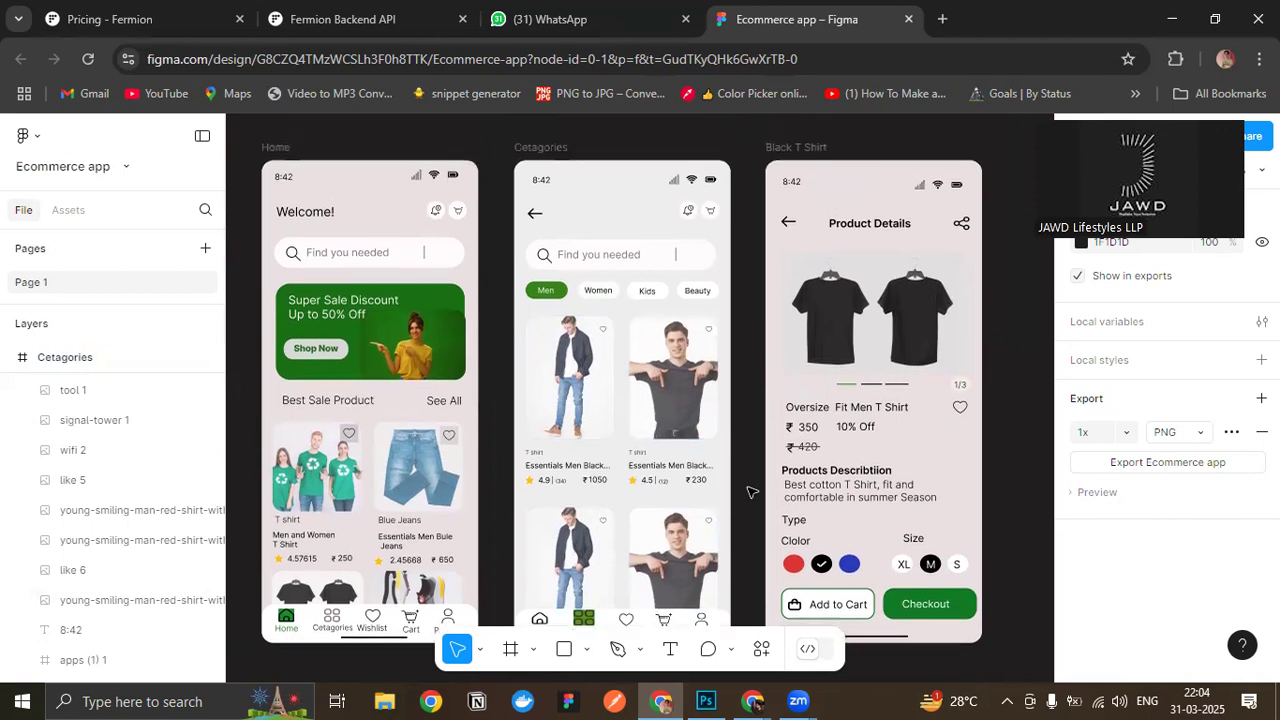
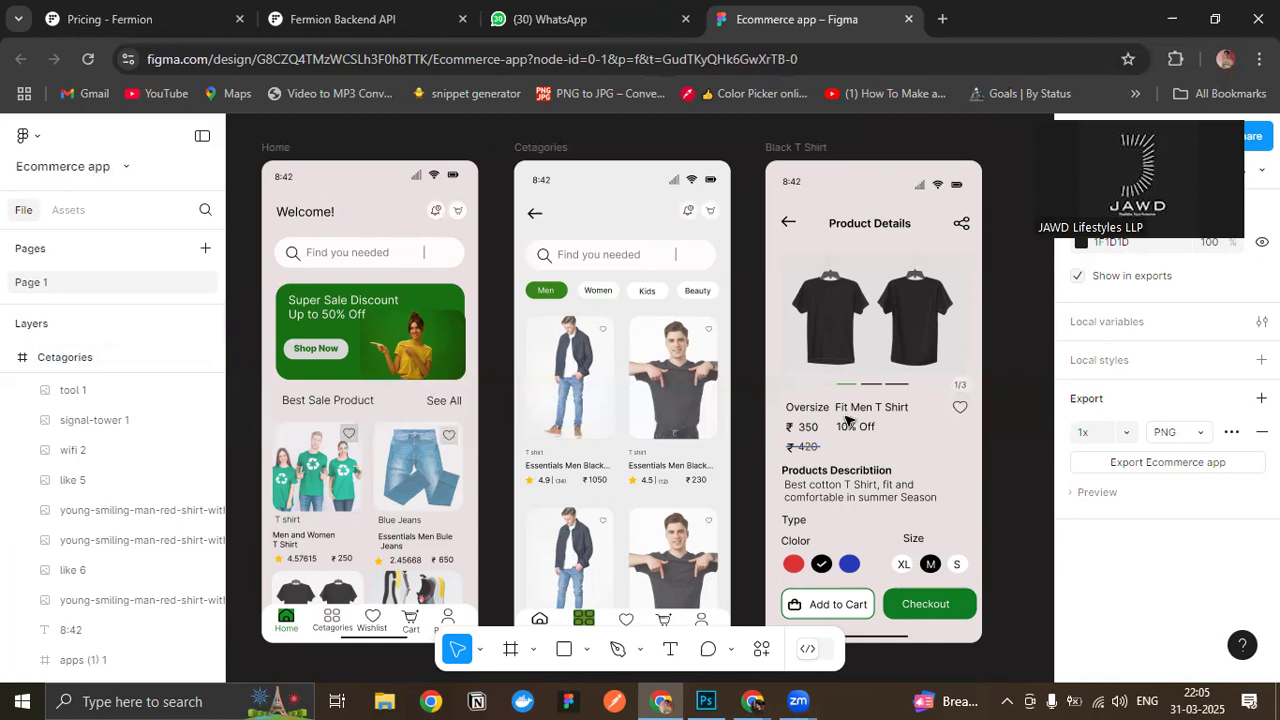
# - Review the Home, Cetagories and Product Details screens side by side, comparing their backgrounds, product images and navigation bars
pyautogui.scroll(-1, 752, 355)
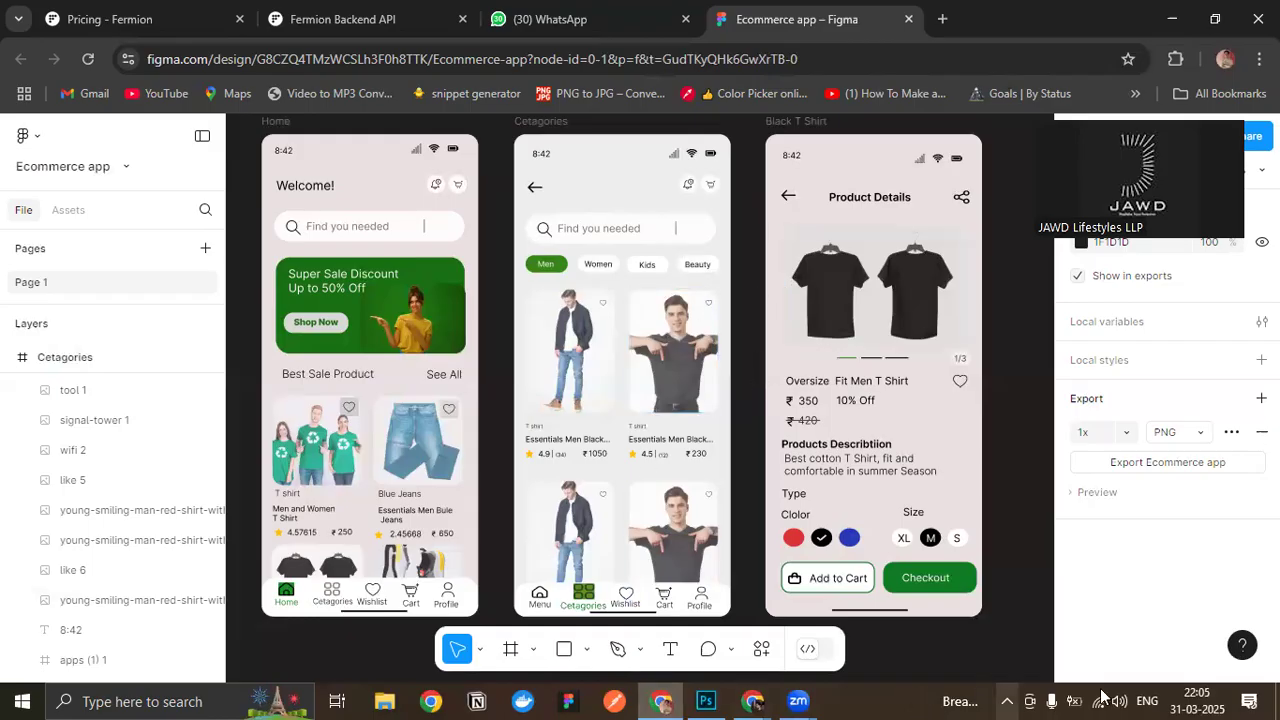
pyautogui.scroll(-1, 988, 540)
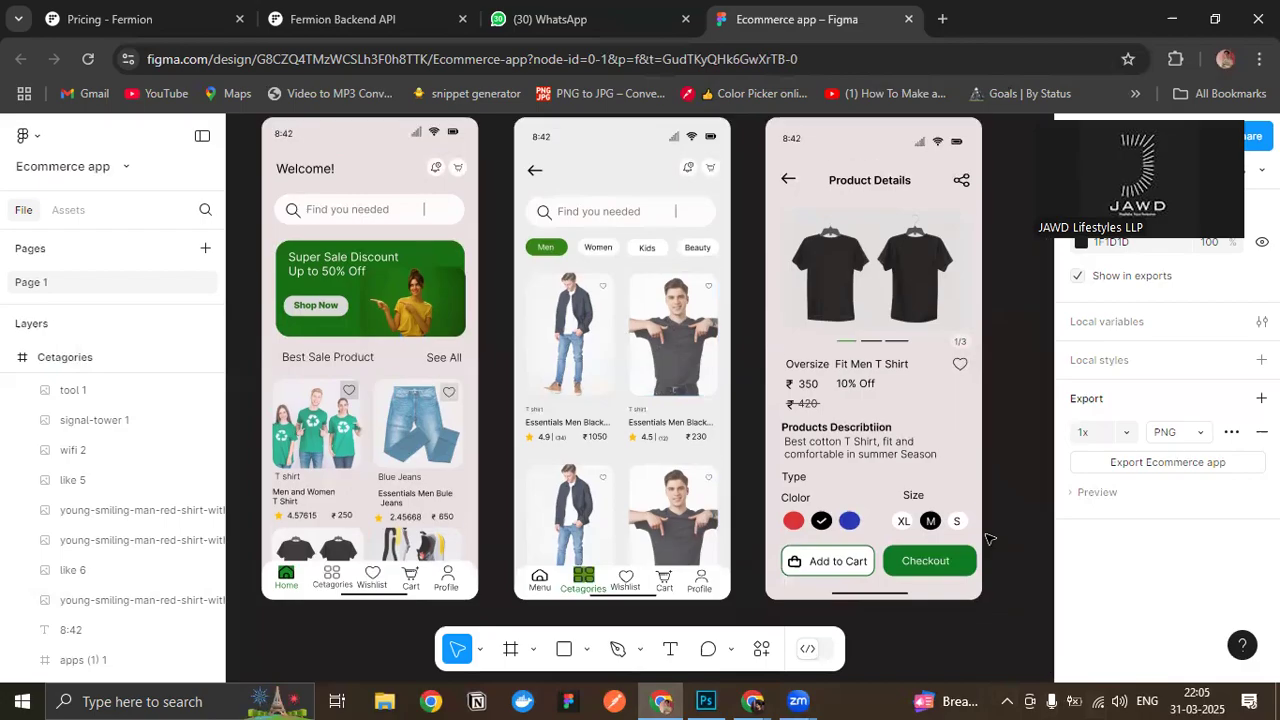
pyautogui.scroll(1, 988, 531)
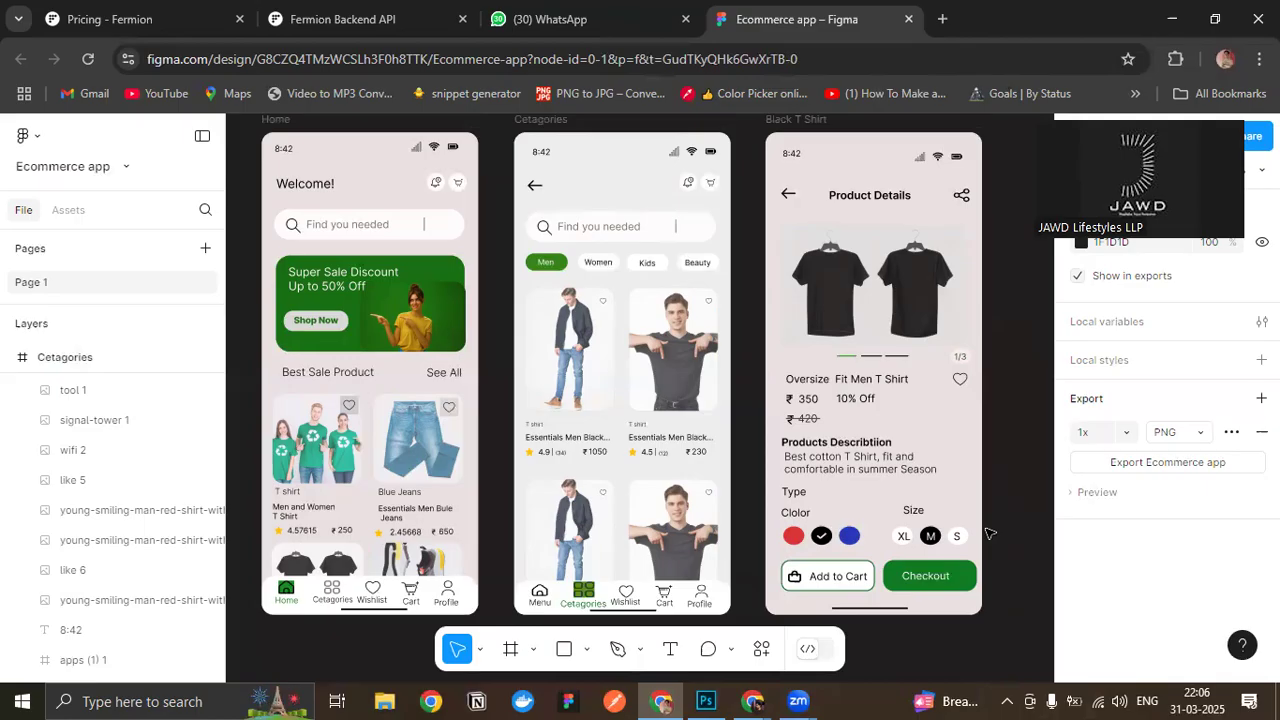
pyautogui.scroll(1, 751, 488)
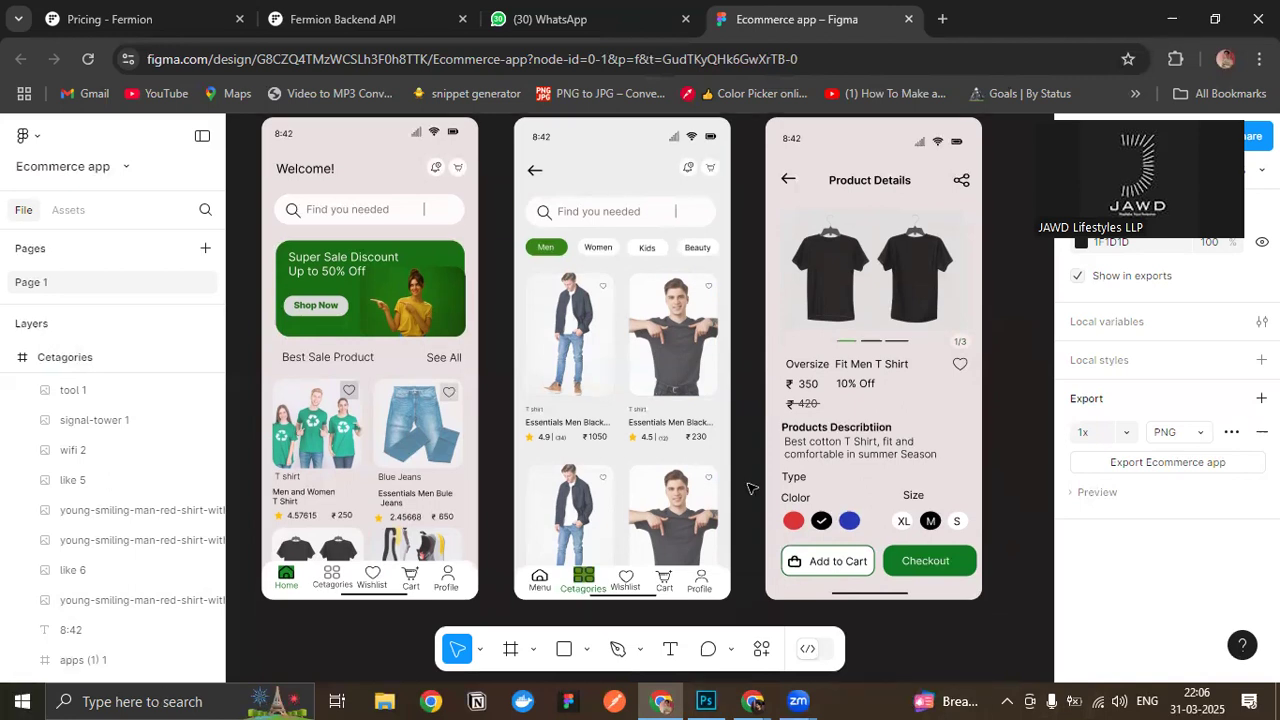
pyautogui.scroll(-1, 751, 488)
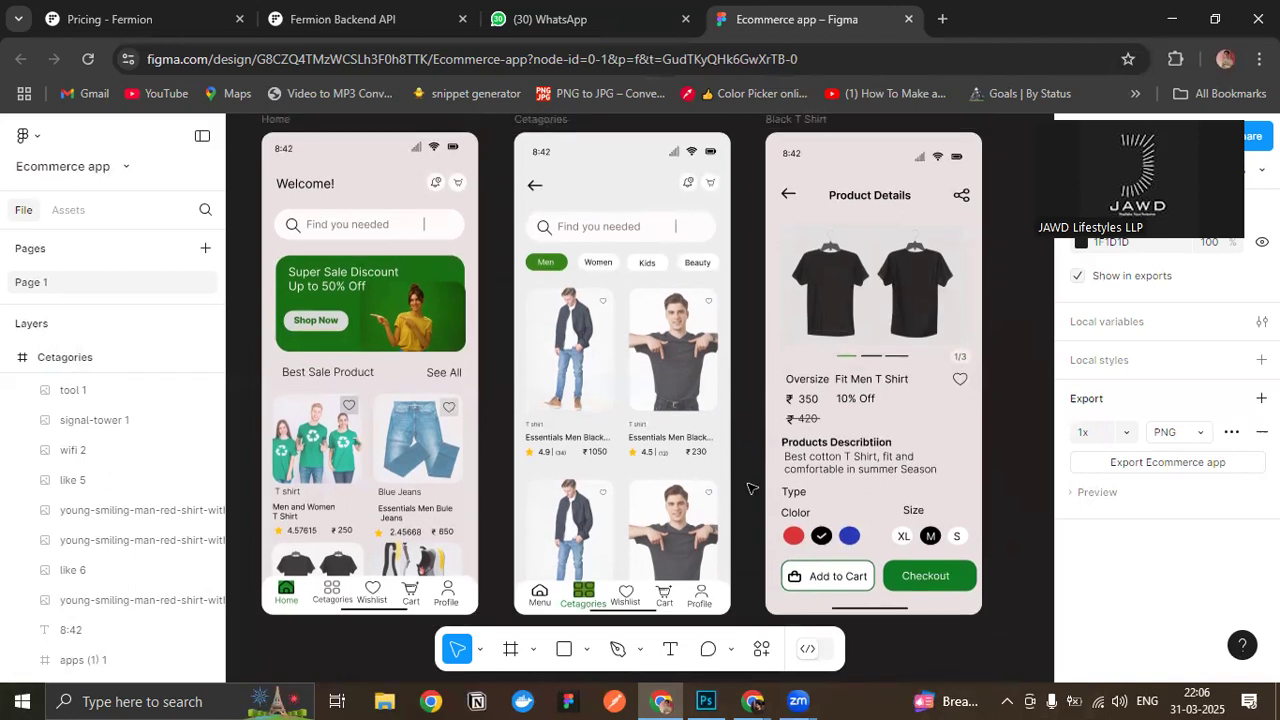
pyautogui.scroll(1, 751, 488)
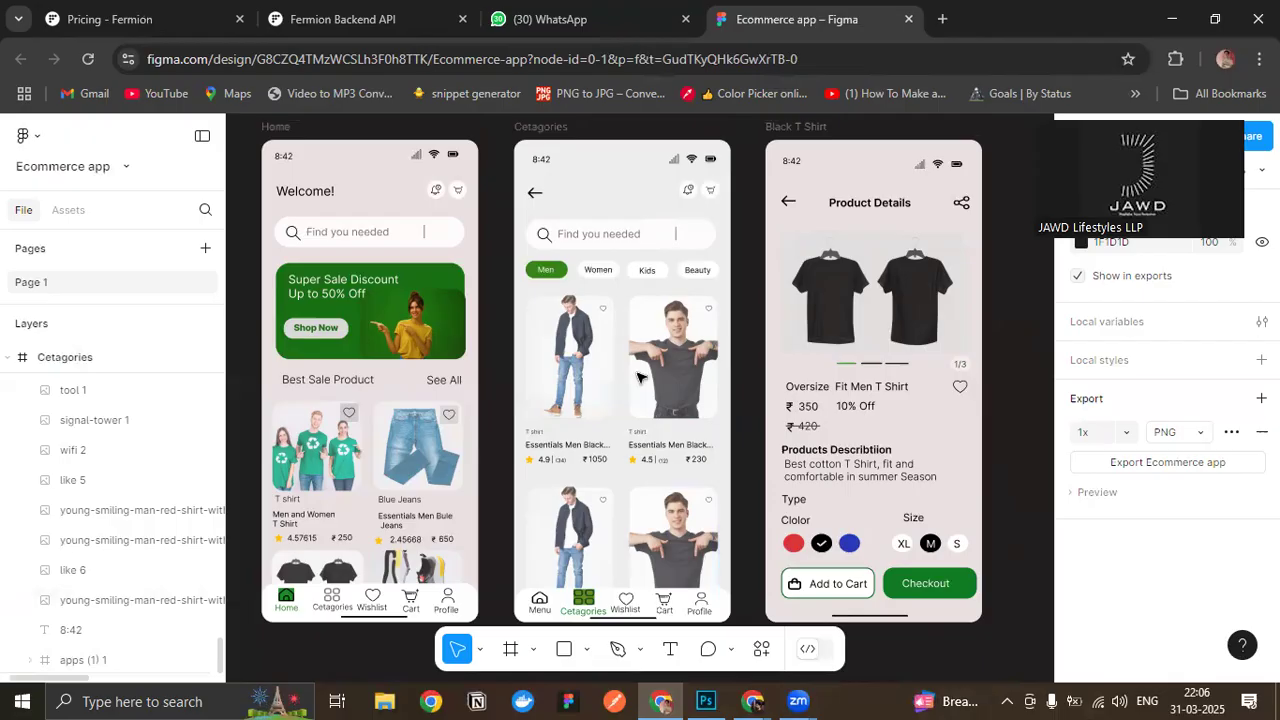
pyautogui.scroll(-1, 631, 460)
pyautogui.scroll(1, 631, 460)
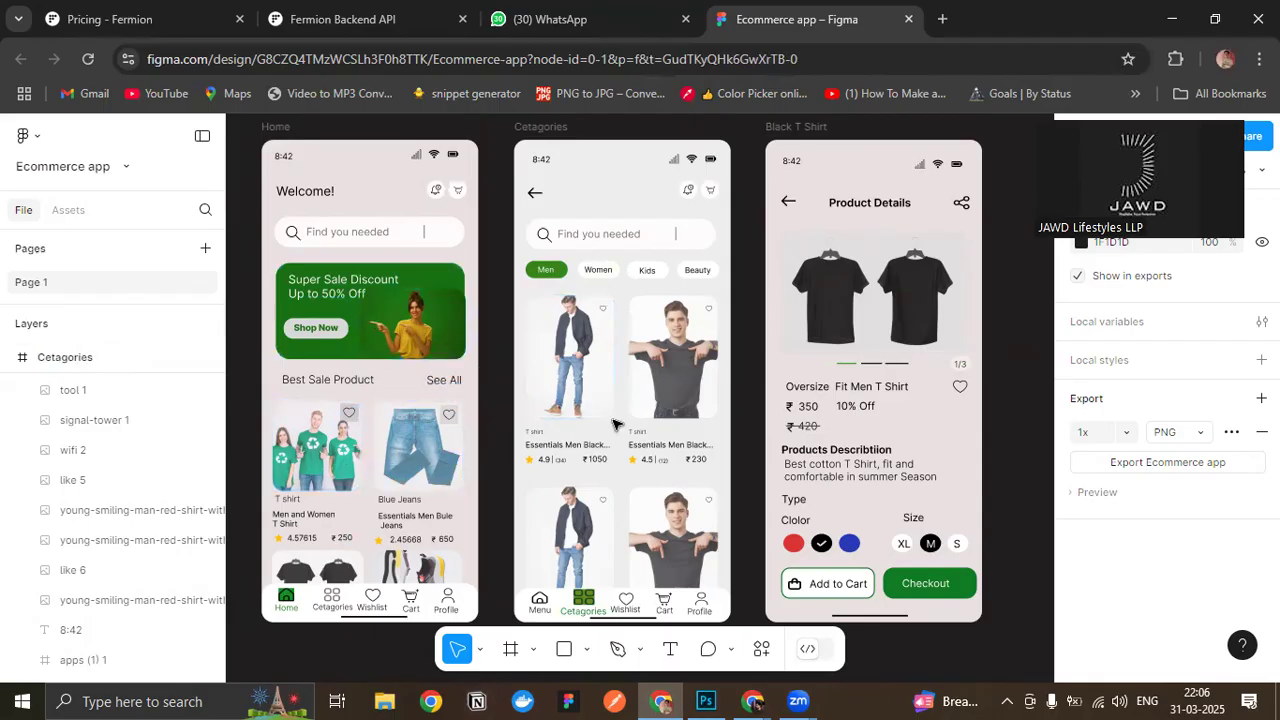
pyautogui.scroll(-1, 760, 352)
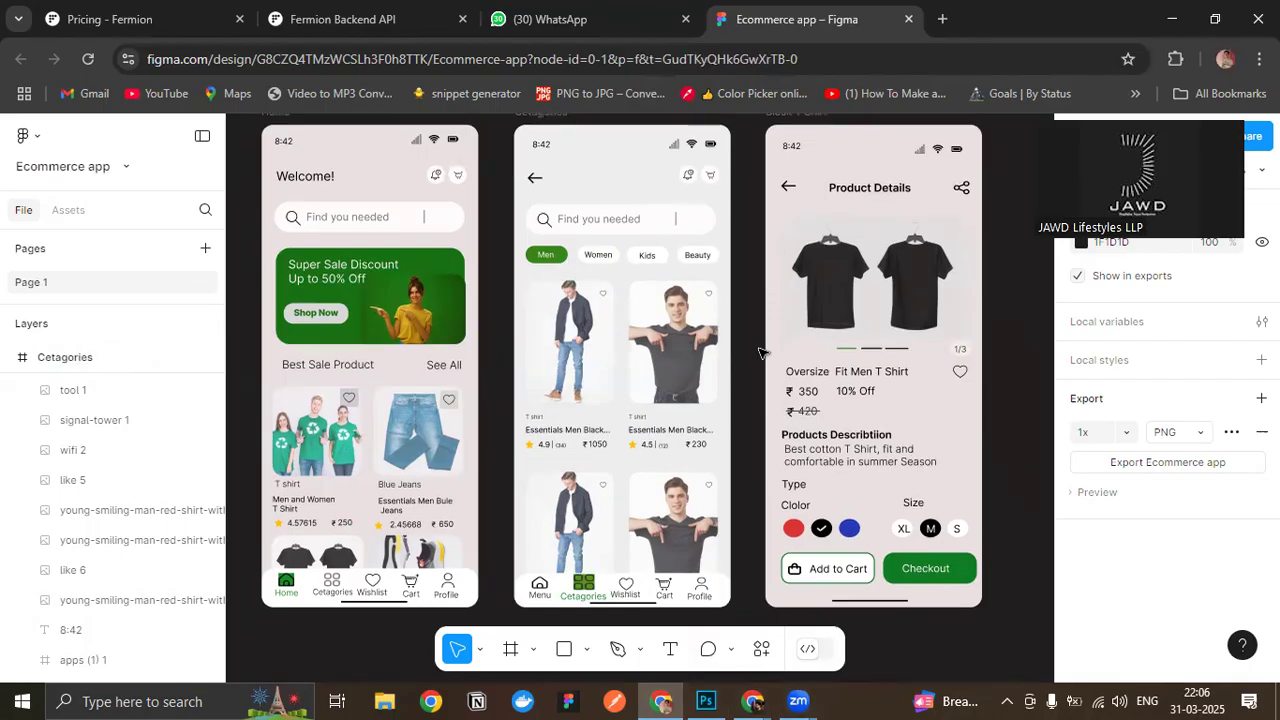
pyautogui.scroll(2, 770, 480)
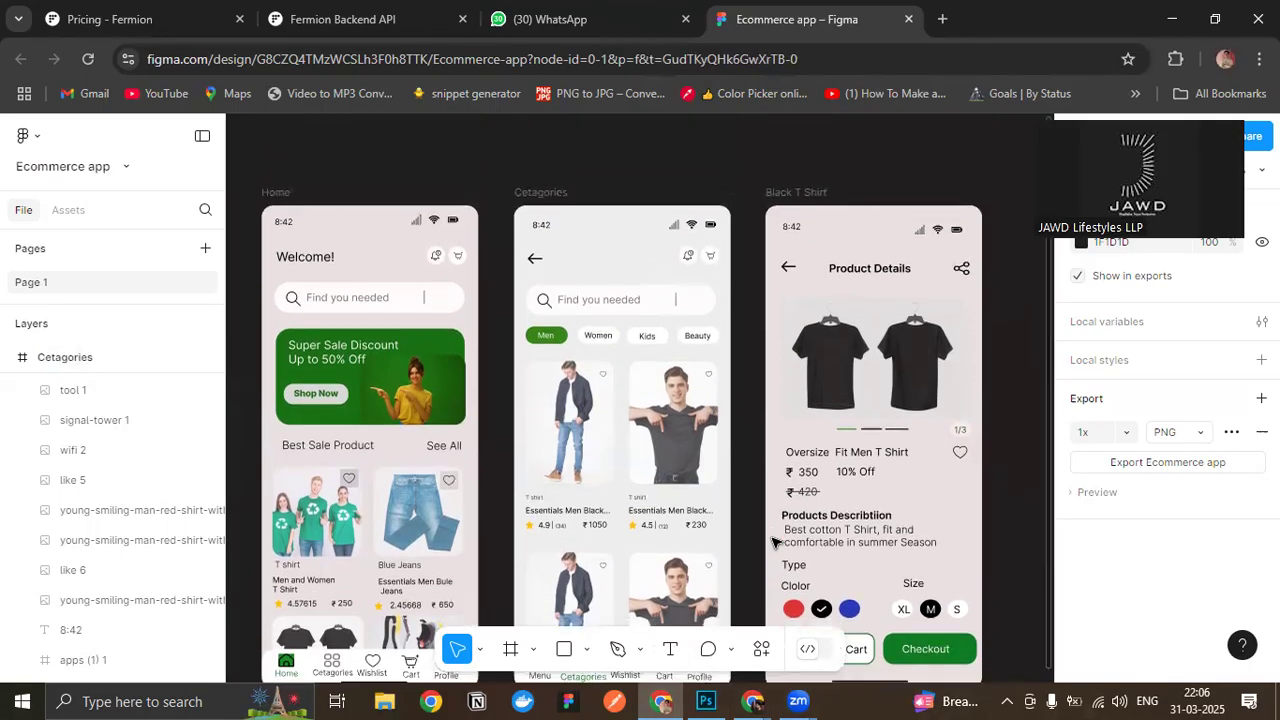
pyautogui.scroll(-1, 775, 542)
# - Switch to Photoshop and add the text "A" to the blank white canvas in a dark maroon colour
pyautogui.click(706, 701)
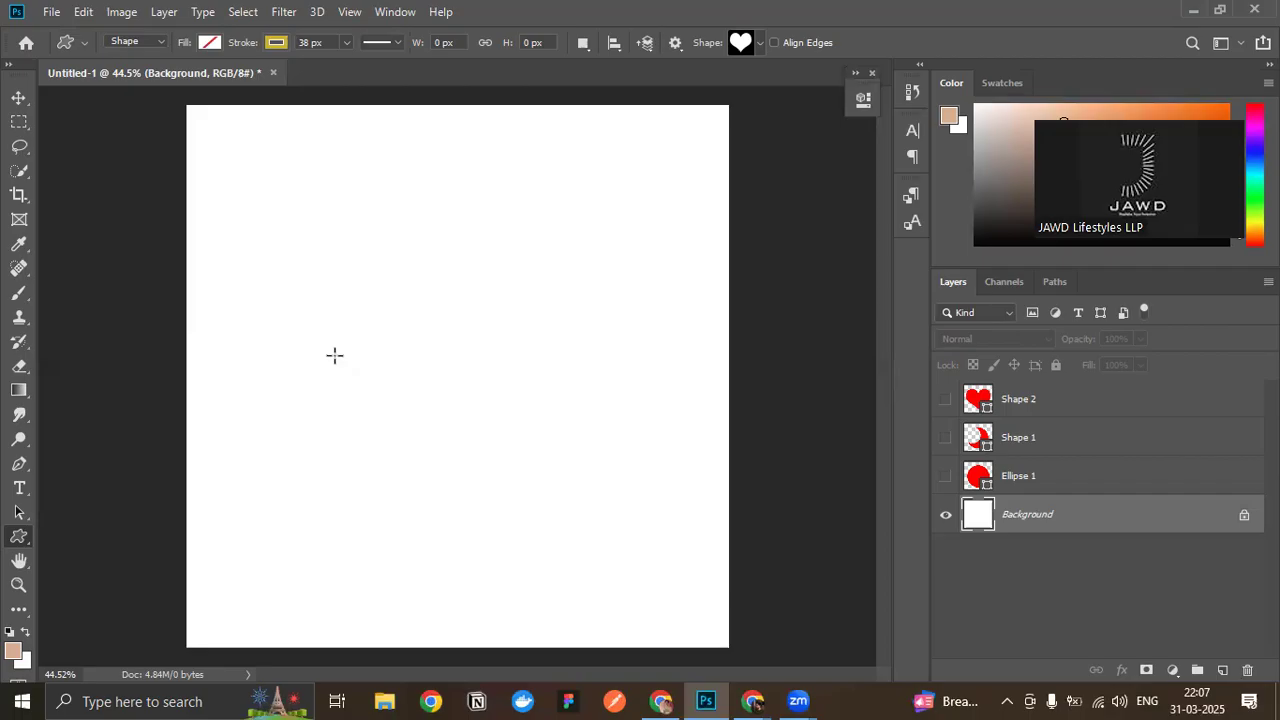
pyautogui.press('p')
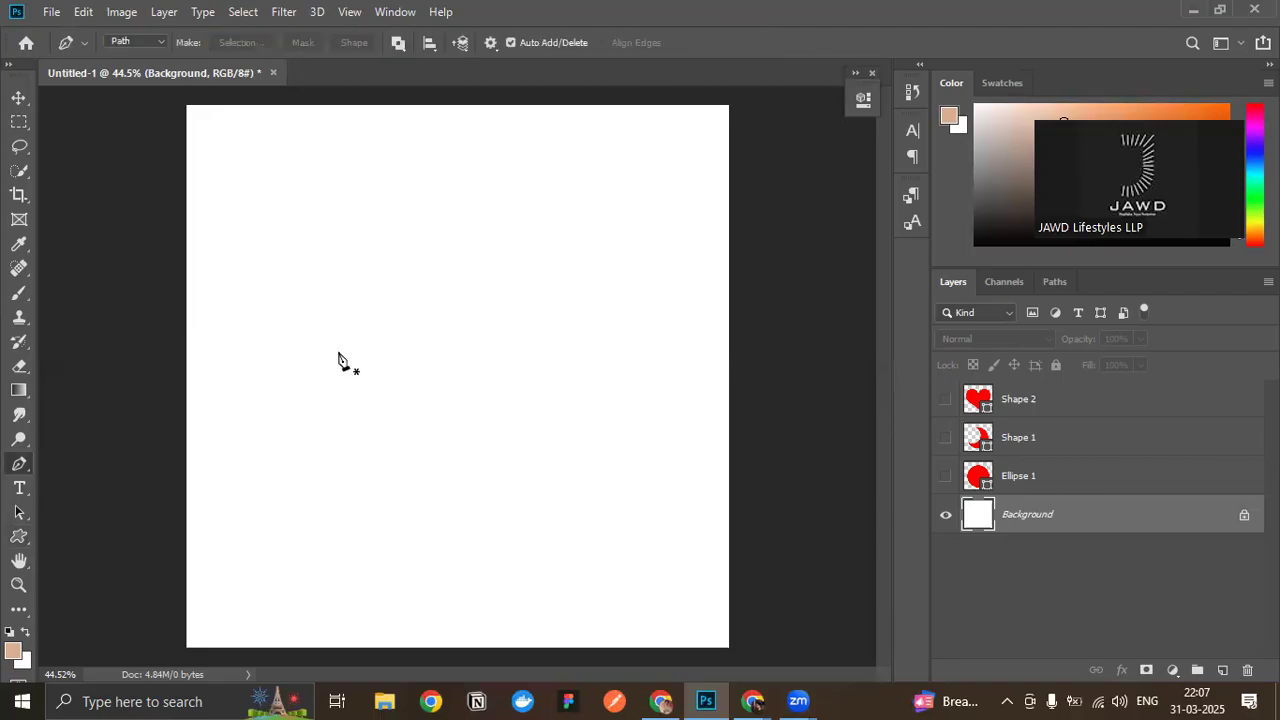
pyautogui.click(27, 490)
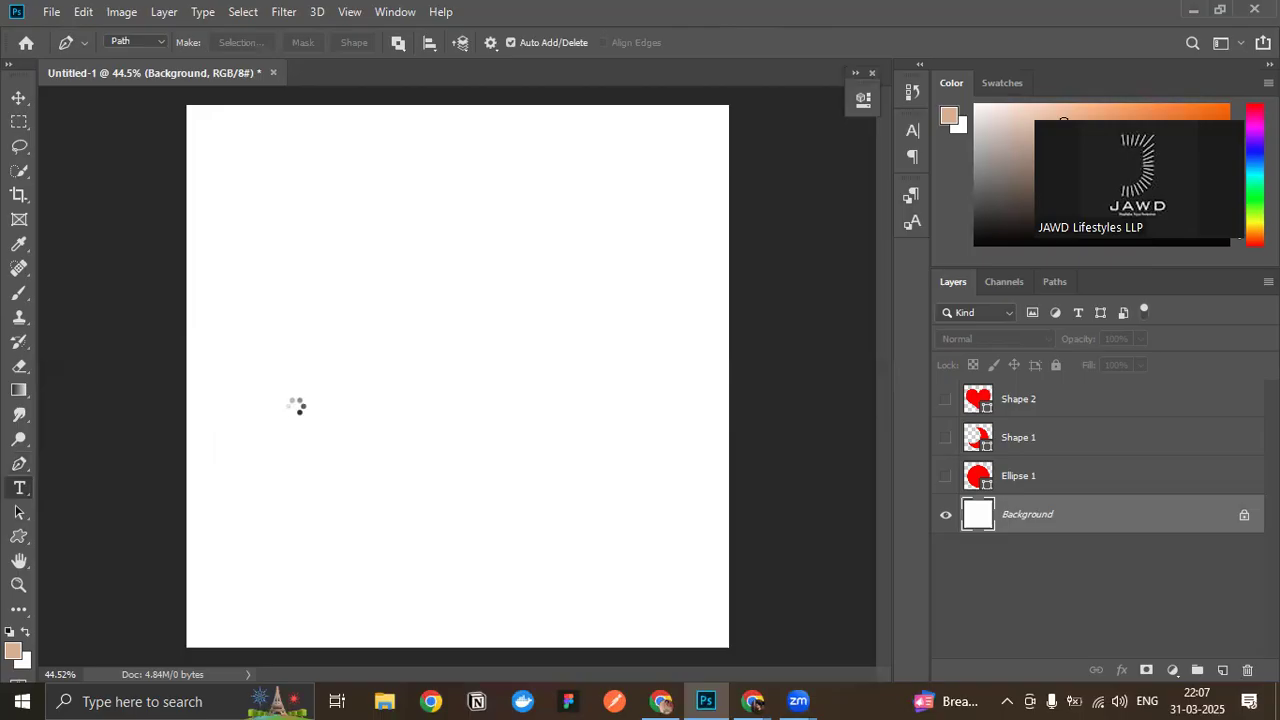
pyautogui.click(281, 427)
pyautogui.press('BackSpace')
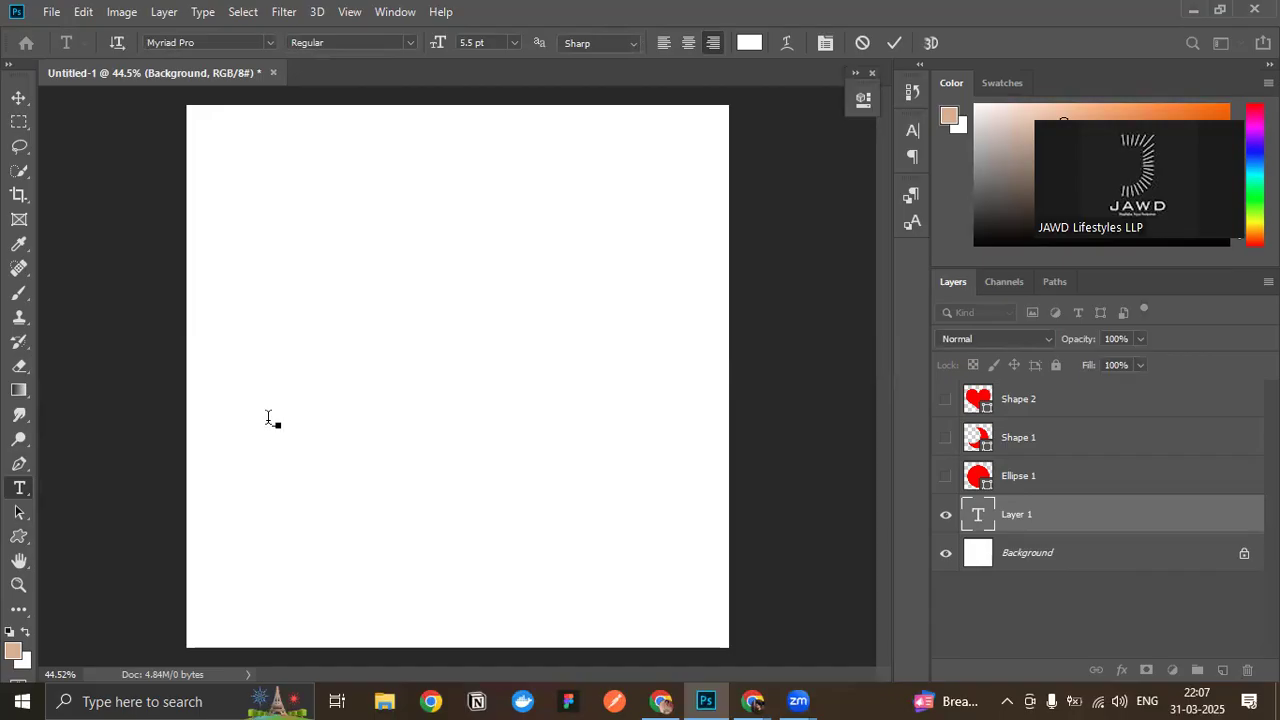
pyautogui.click(750, 42)
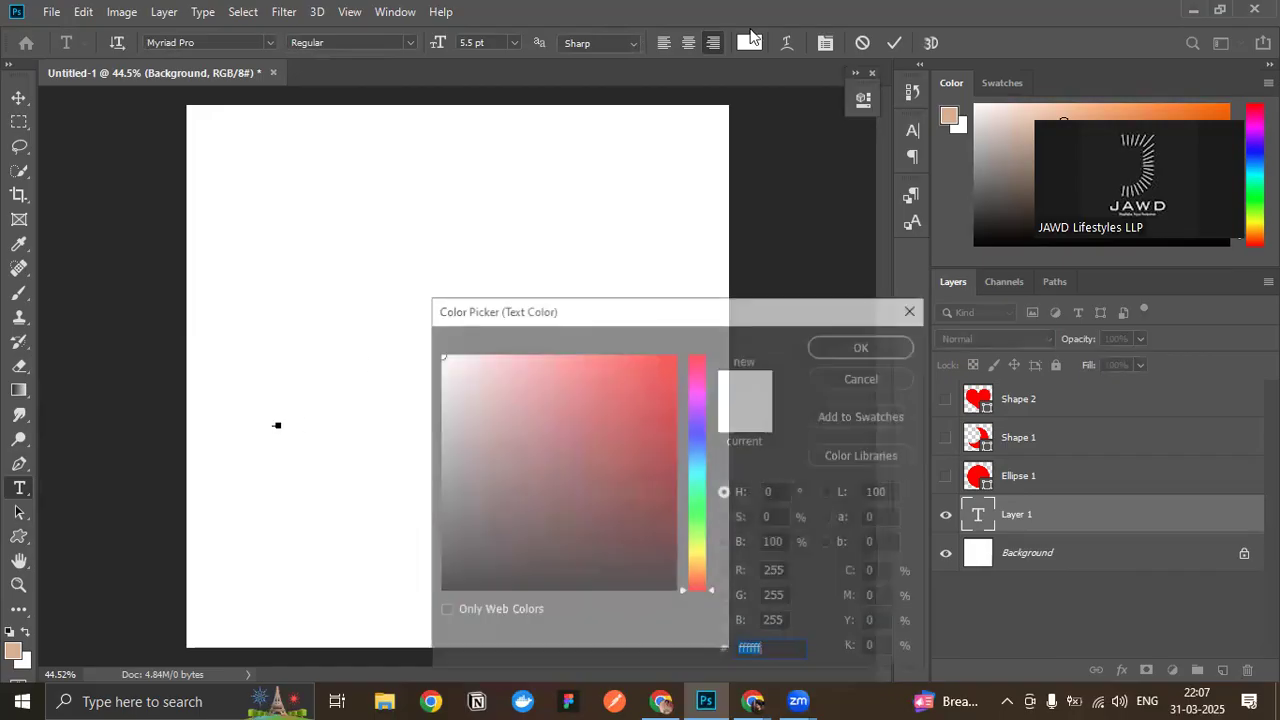
pyautogui.click(568, 500)
pyautogui.click(864, 346)
pyautogui.hotkey('ctrl', 'Return')
# - Scale the letter A to about 973% and place it in the lower-left area of the canvas
pyautogui.press('v')
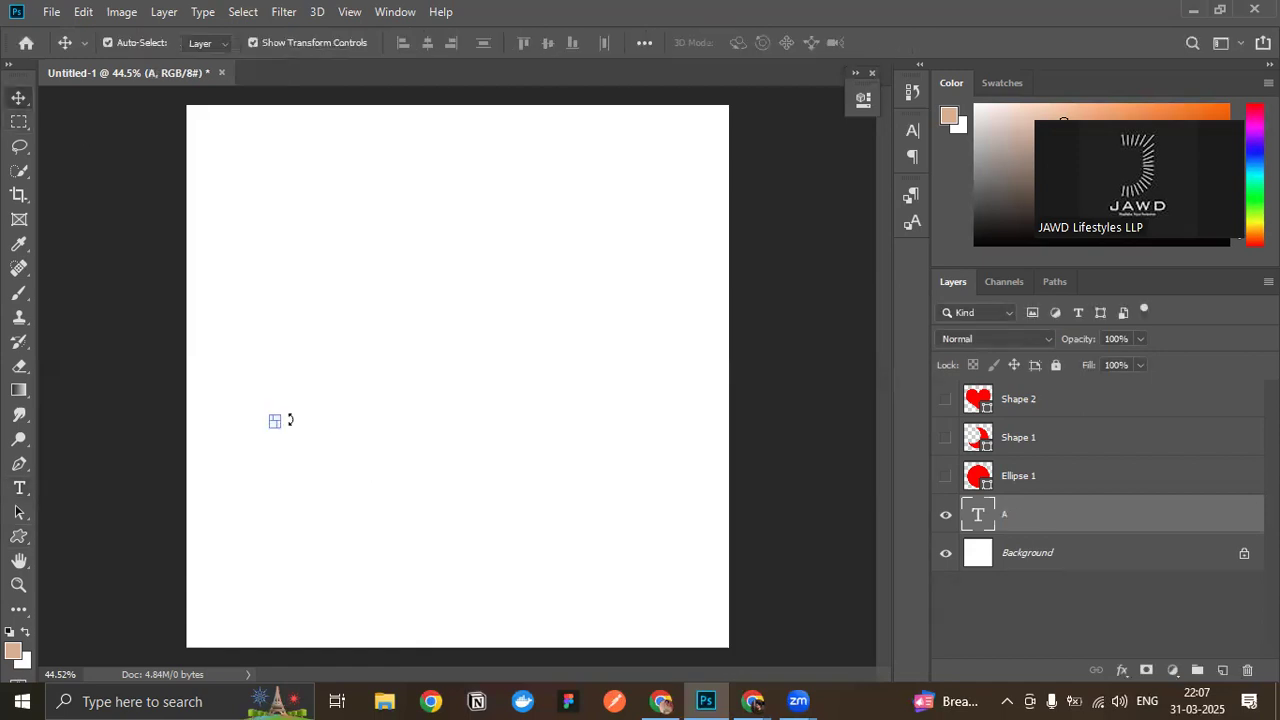
pyautogui.moveTo(294, 409); pyautogui.dragTo(406, 366)
pyautogui.moveTo(322, 382); pyautogui.dragTo(336, 456)
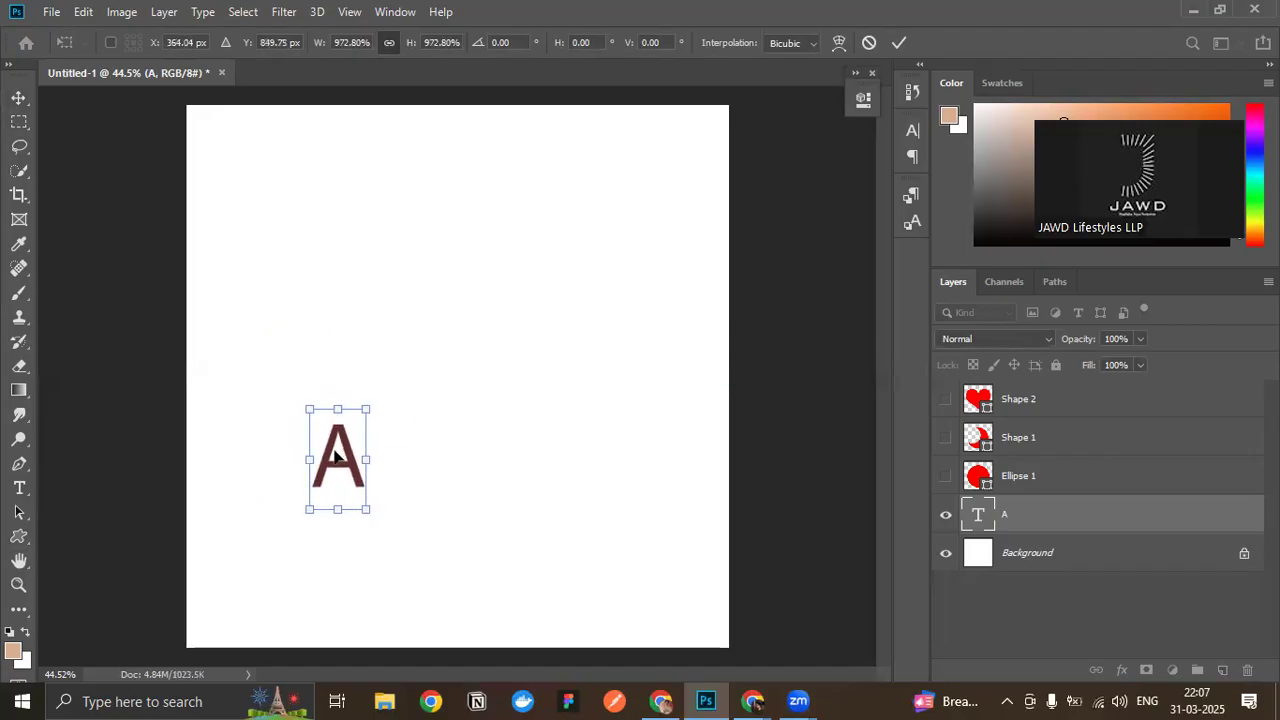
pyautogui.press('Return')
# - Place a copy of the letter A on the right side of the canvas and change its text to "B"
pyautogui.moveTo(429, 537); pyautogui.dragTo(434, 537)
pyautogui.hotkey('ctrl', 'v')
pyautogui.moveTo(460, 368); pyautogui.dragTo(607, 452)
pyautogui.doubleClick(607, 453)
pyautogui.write('B')
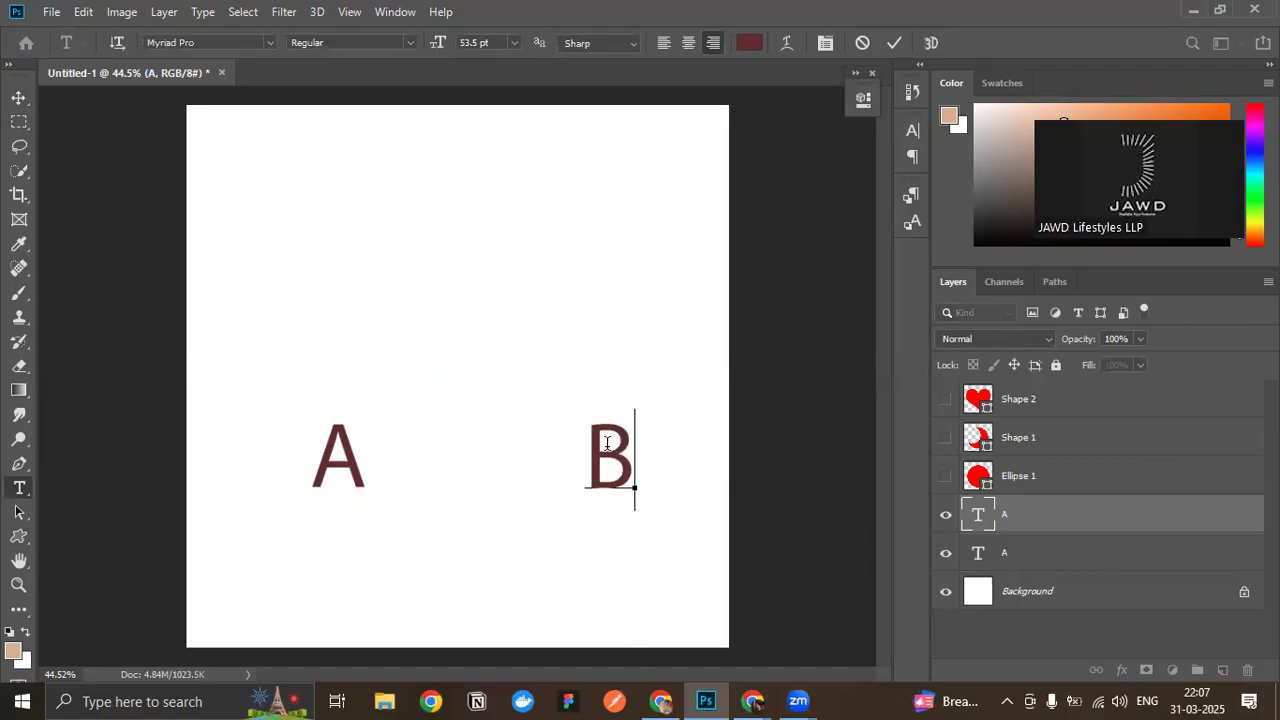
# - Move the letters B and A further apart toward opposite sides of the canvas, keeping them level with each other
pyautogui.click(18, 97)
pyautogui.moveTo(603, 461); pyautogui.dragTo(622, 450)
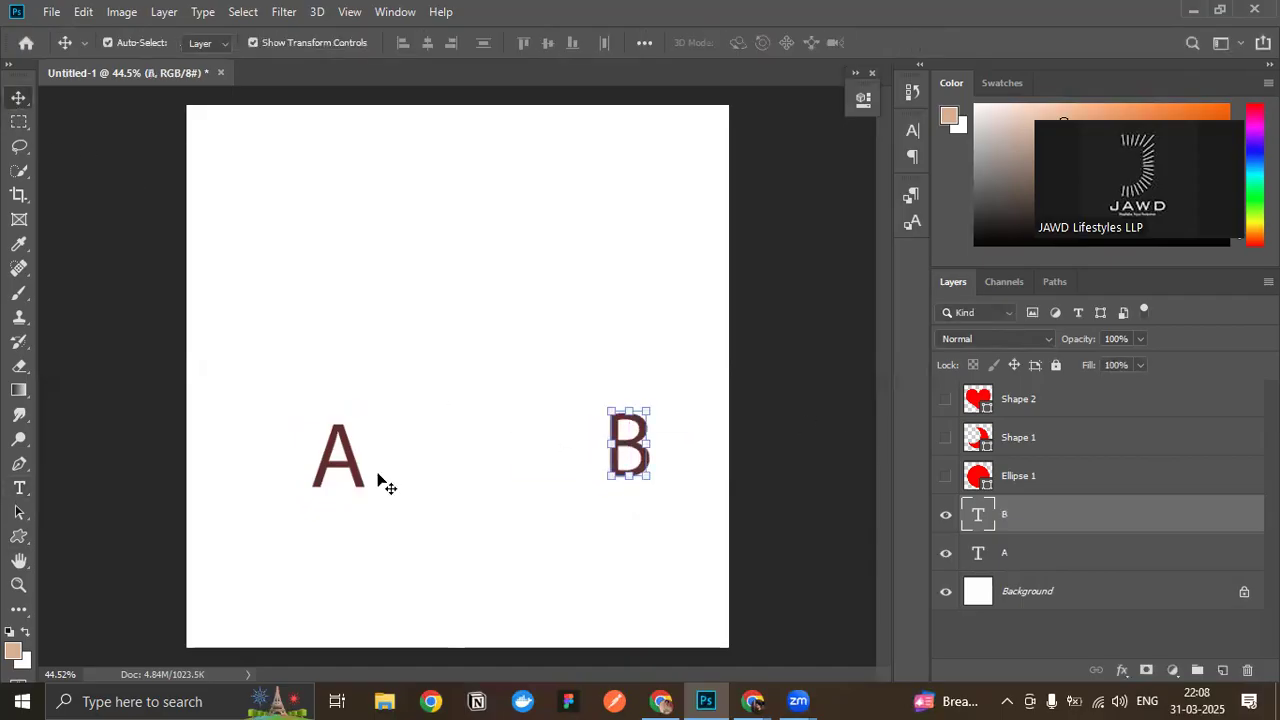
pyautogui.moveTo(343, 468); pyautogui.dragTo(291, 461)
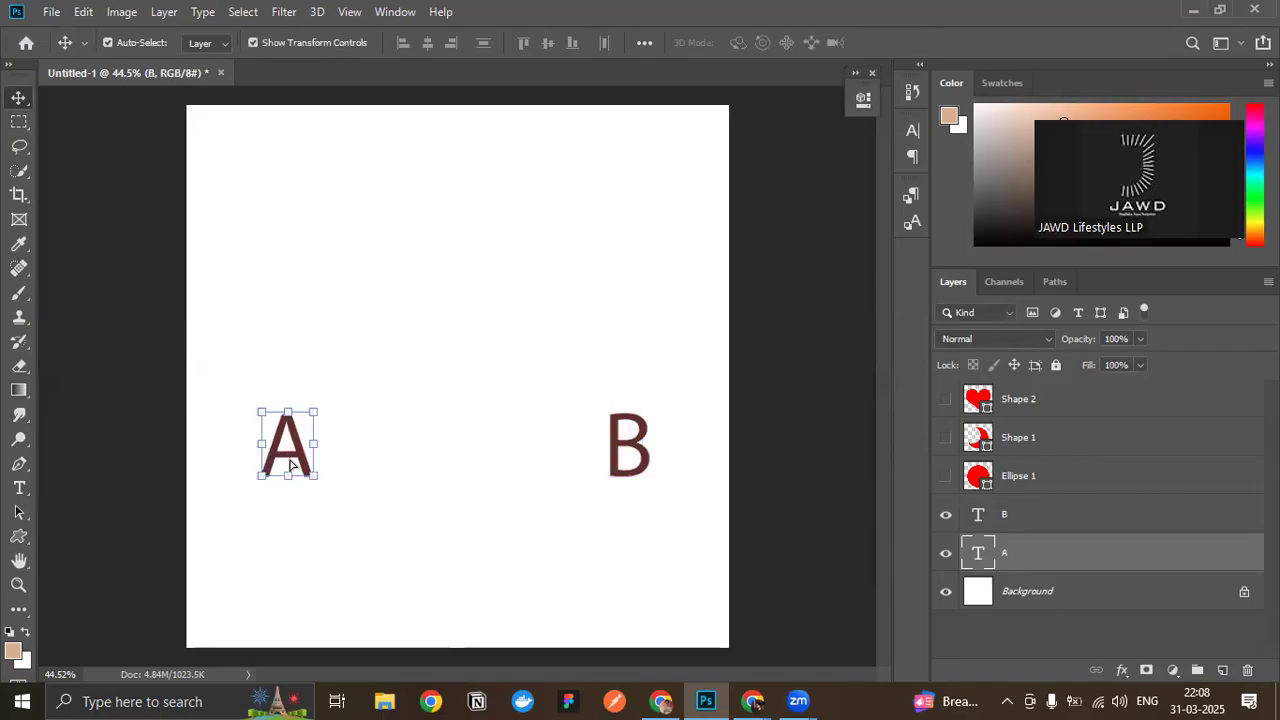
# - Draw a horizontal line from above A to above B with the Line tool, and undo it
pyautogui.click(16, 539)
pyautogui.rightClick(16, 539)
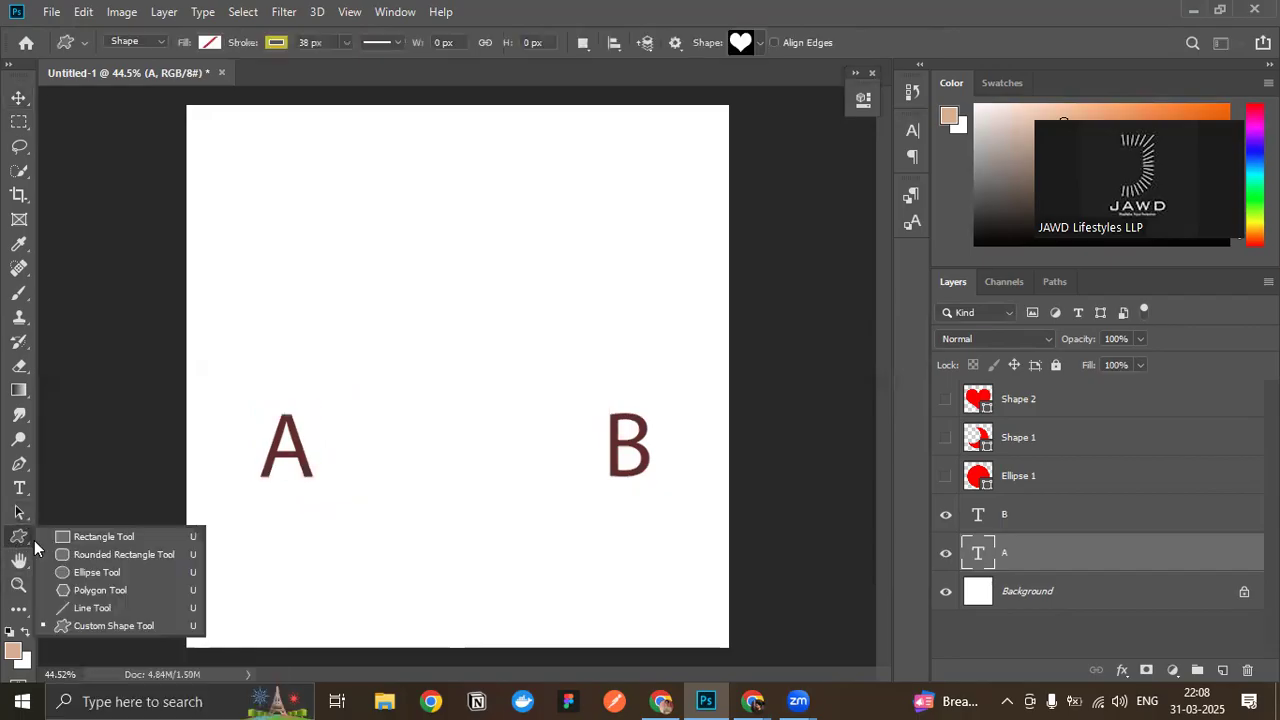
pyautogui.click(93, 607)
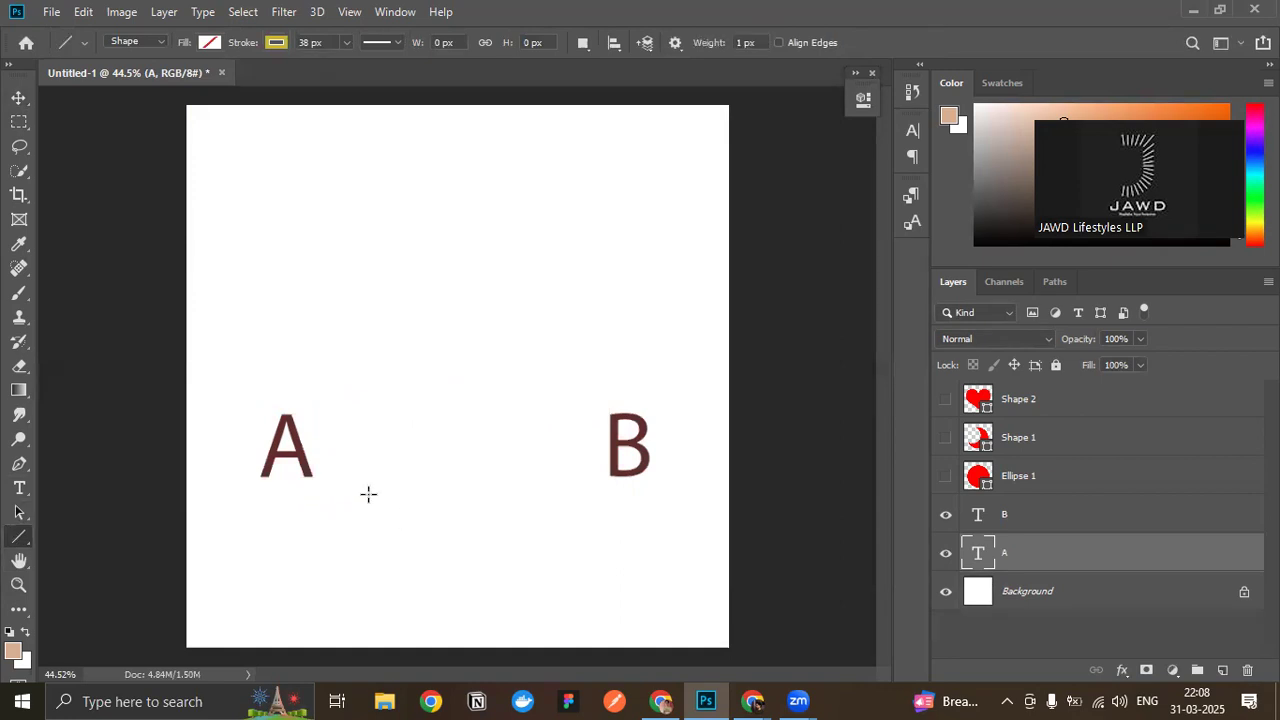
pyautogui.moveTo(279, 375); pyautogui.dragTo(627, 373)
pyautogui.hotkey('ctrl', 'z')
# - Draw a straight Pen tool path from above A to above B, and undo its end point
pyautogui.press('p')
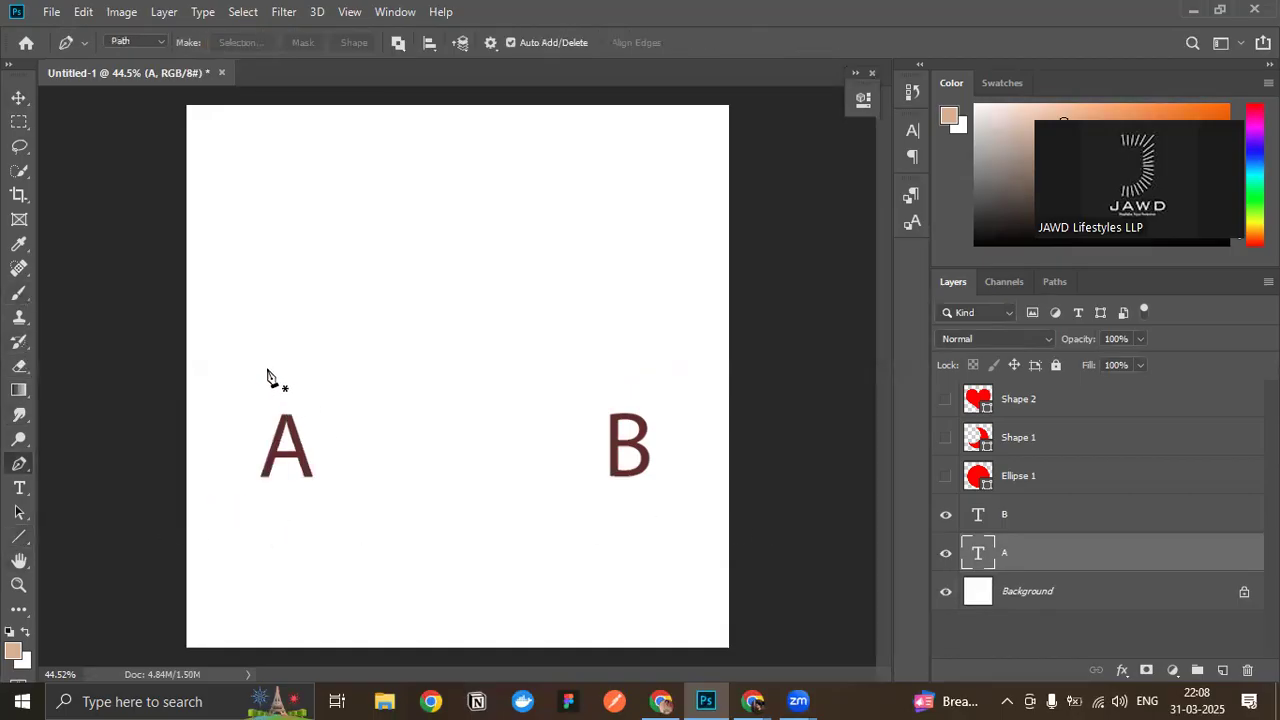
pyautogui.click(280, 378)
pyautogui.click(630, 377)
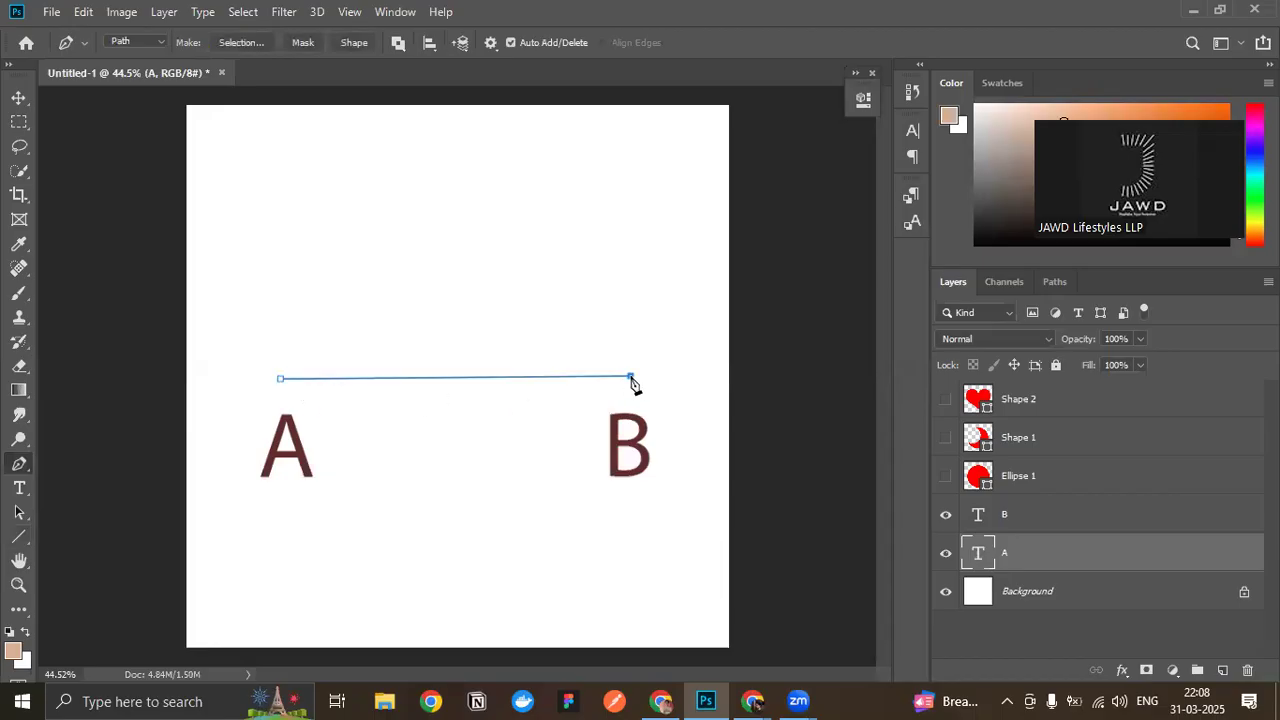
pyautogui.hotkey('ctrl', 'z')
# - Try a curved Pen tool segment arching from A to B, undo it, and deselect the letter A
pyautogui.moveTo(617, 375); pyautogui.dragTo(795, 558)
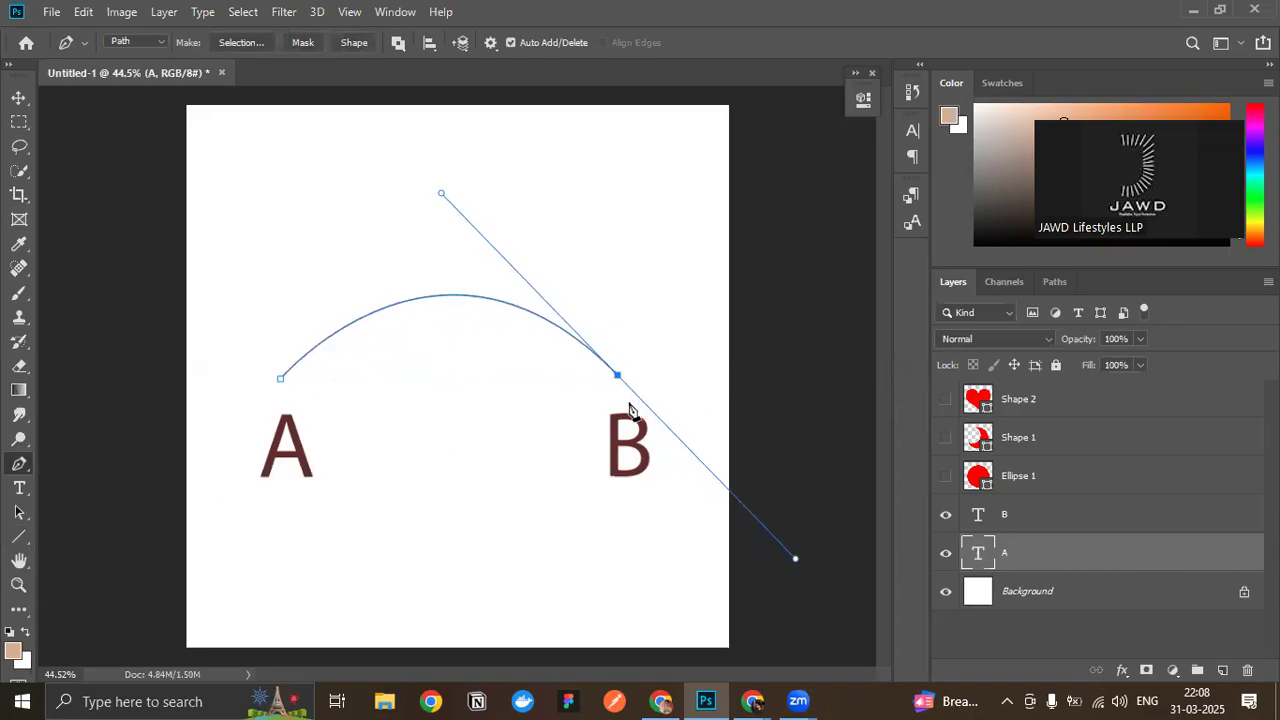
pyautogui.hotkey('ctrl', 'z')
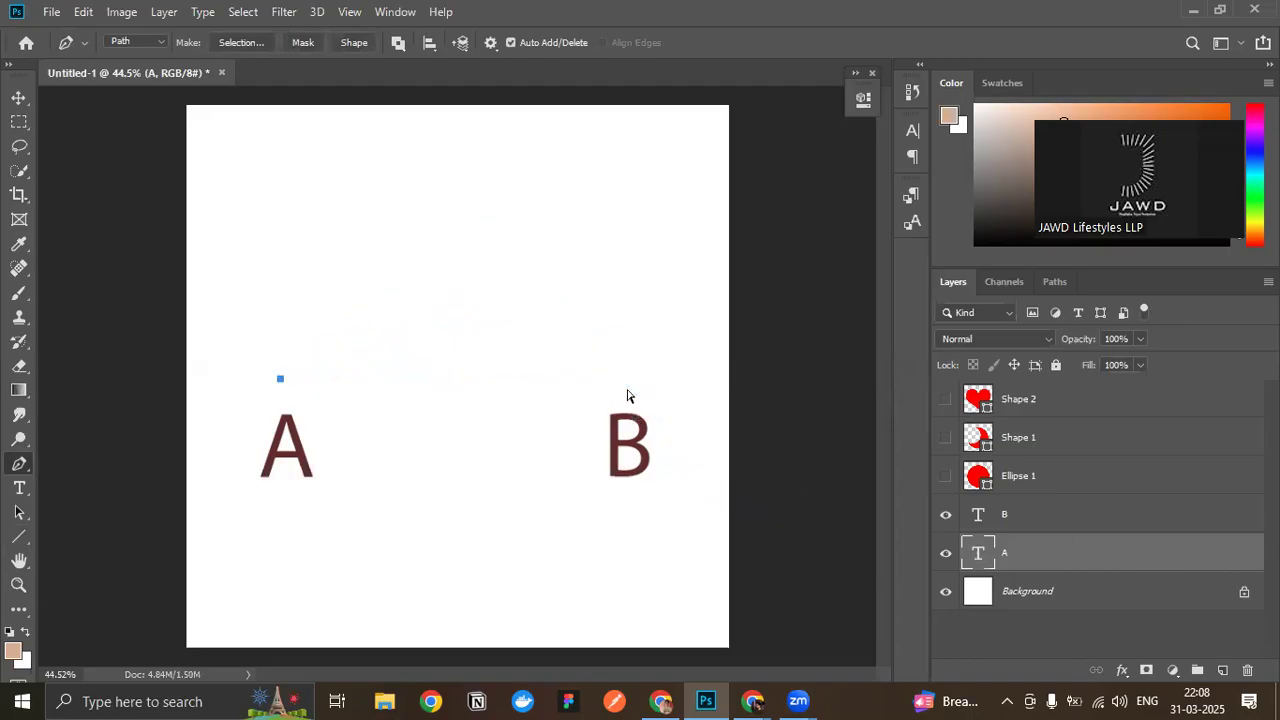
pyautogui.click(18, 97)
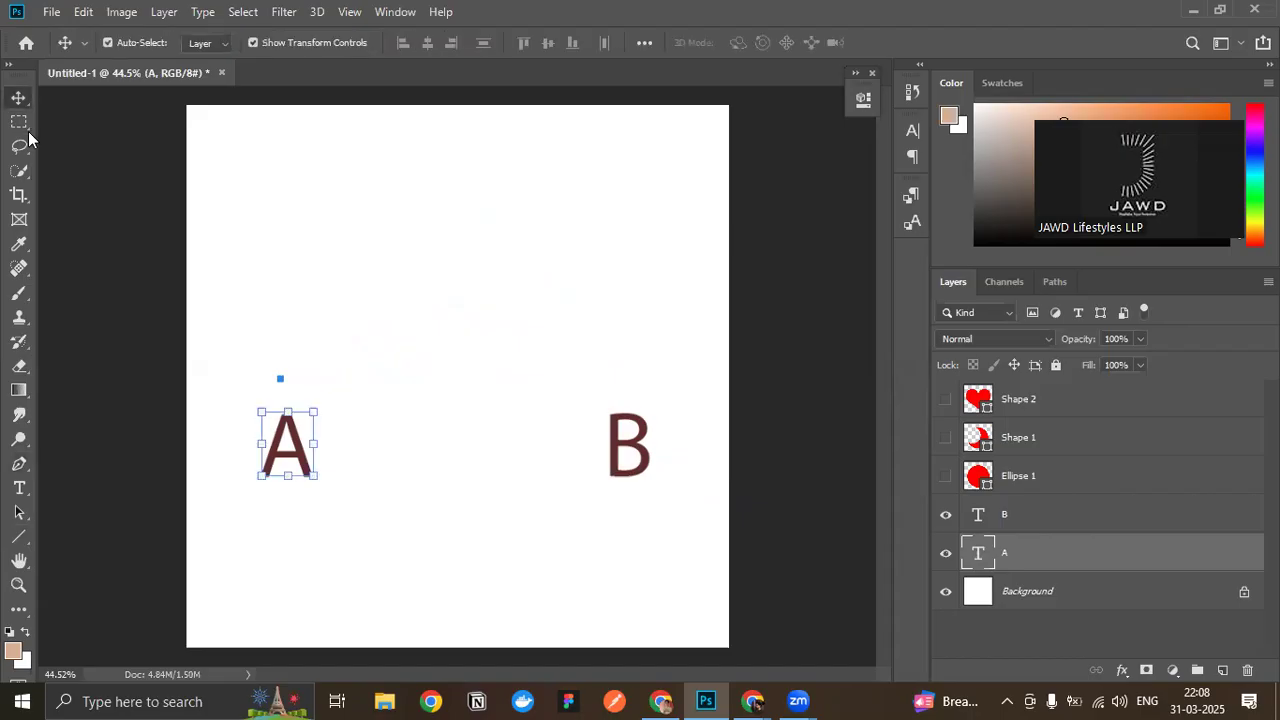
pyautogui.click(322, 400)
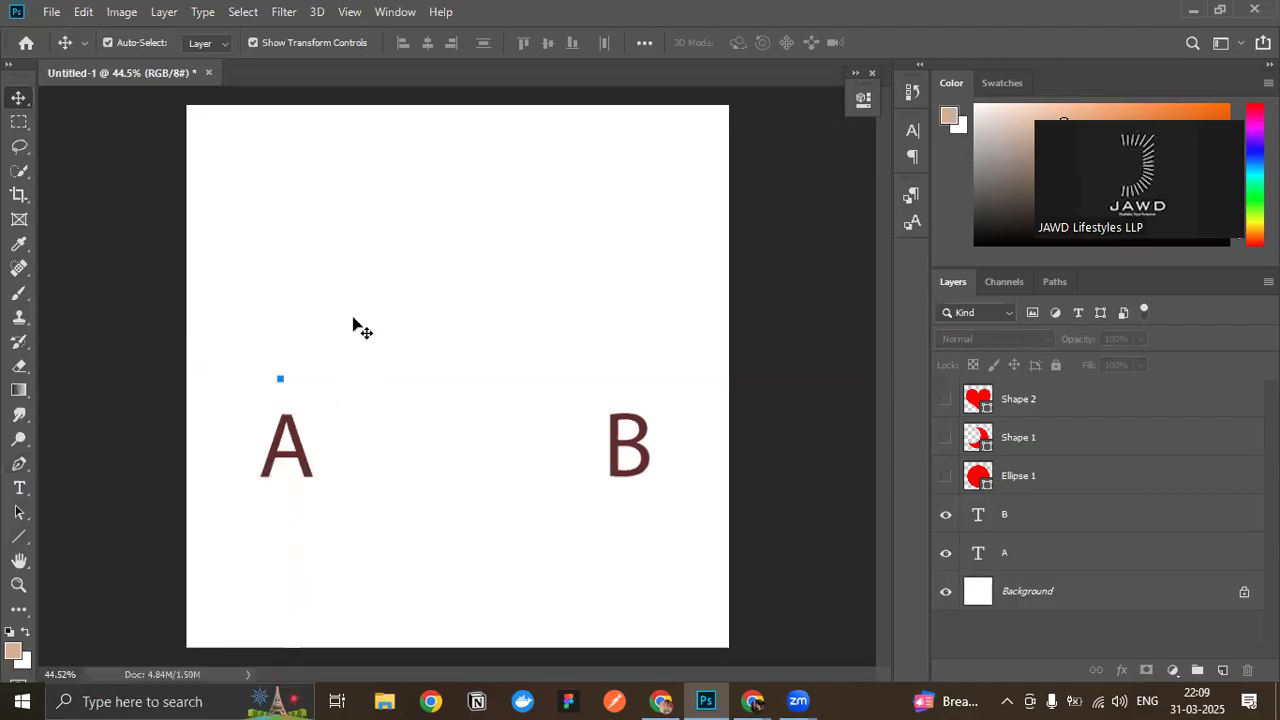
# - Examine the Pen tool's drawing modes, keeping Path, and look through the Ellipse and Custom Shape tools
pyautogui.press('p')
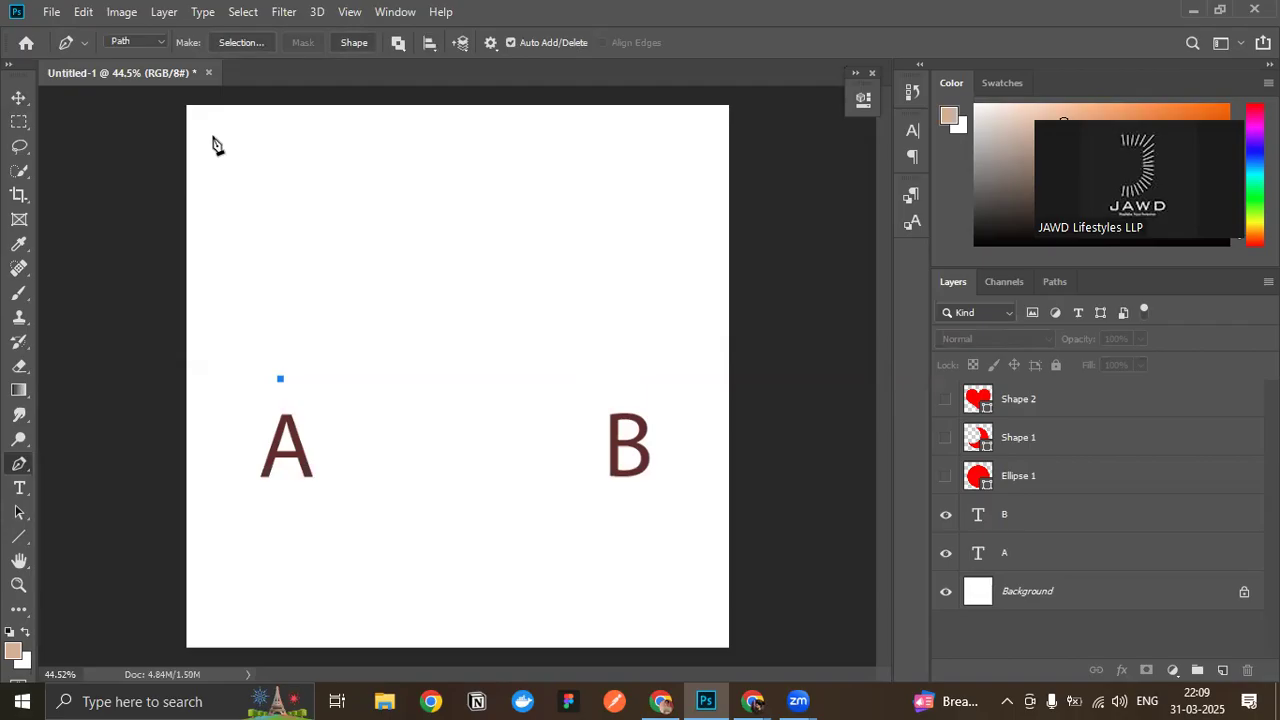
pyautogui.click(136, 42)
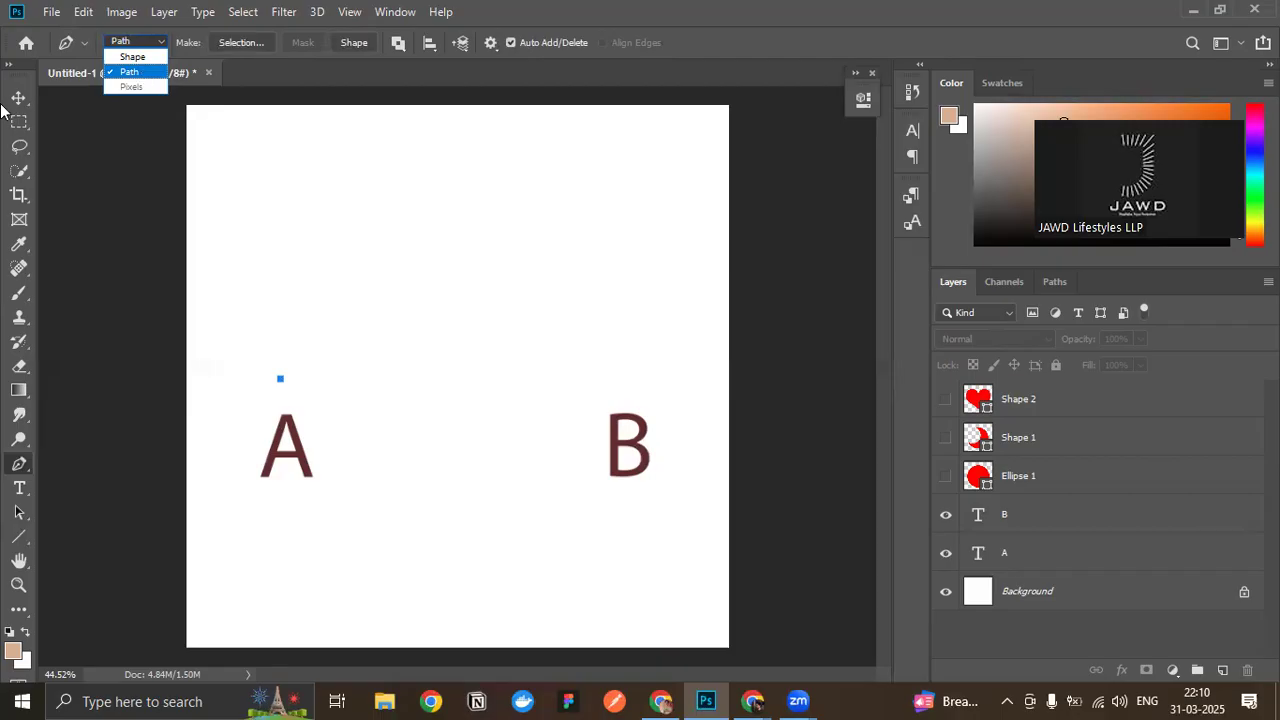
pyautogui.click(141, 79)
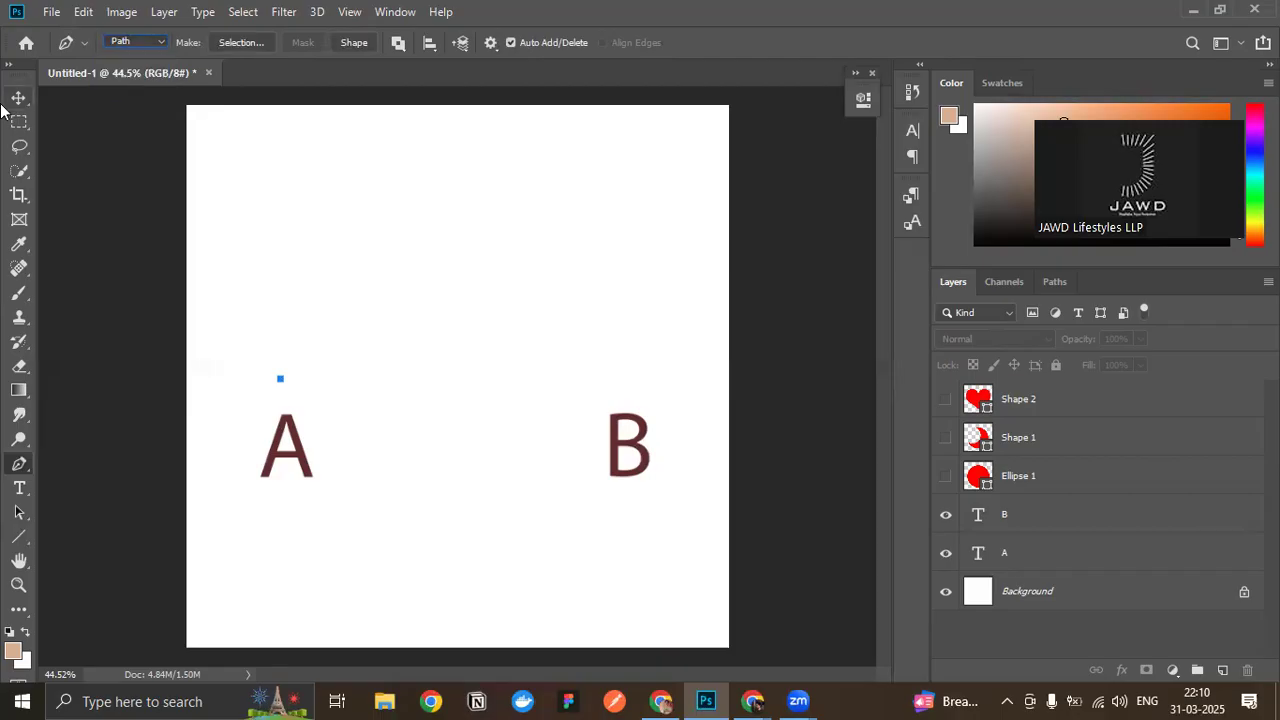
pyautogui.click(17, 539)
pyautogui.click(62, 576)
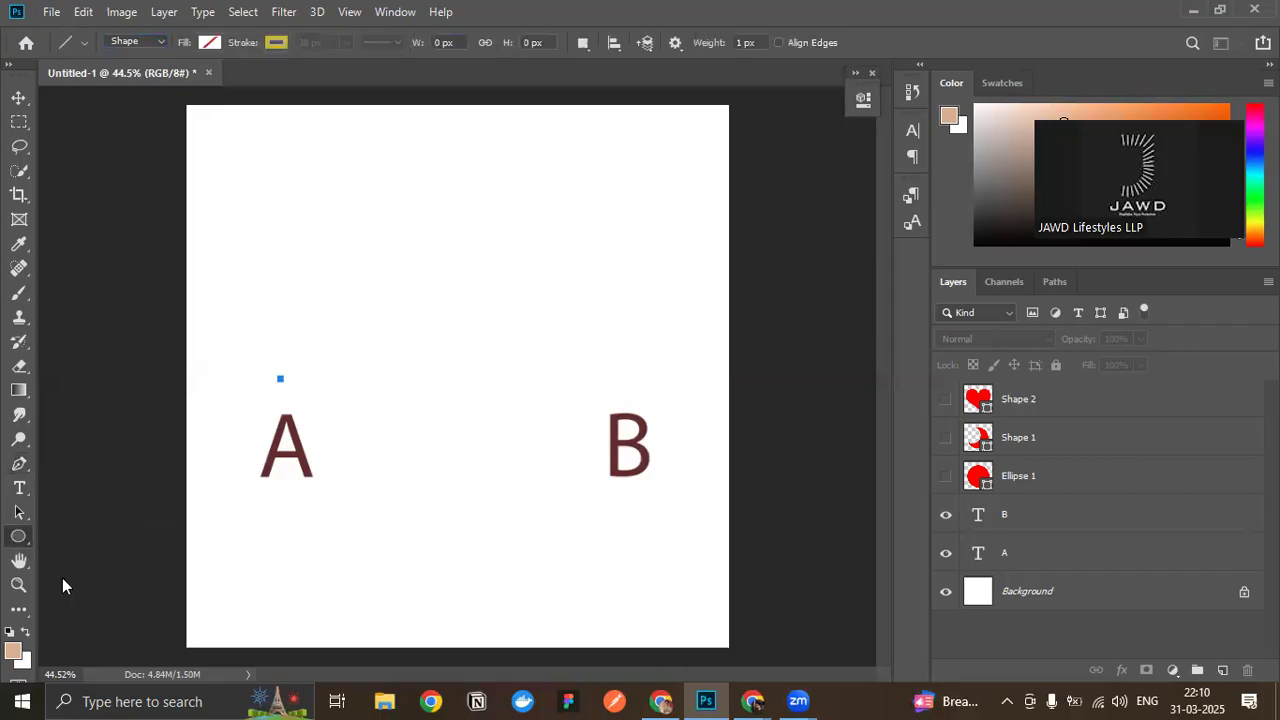
pyautogui.rightClick(19, 536)
pyautogui.click(94, 628)
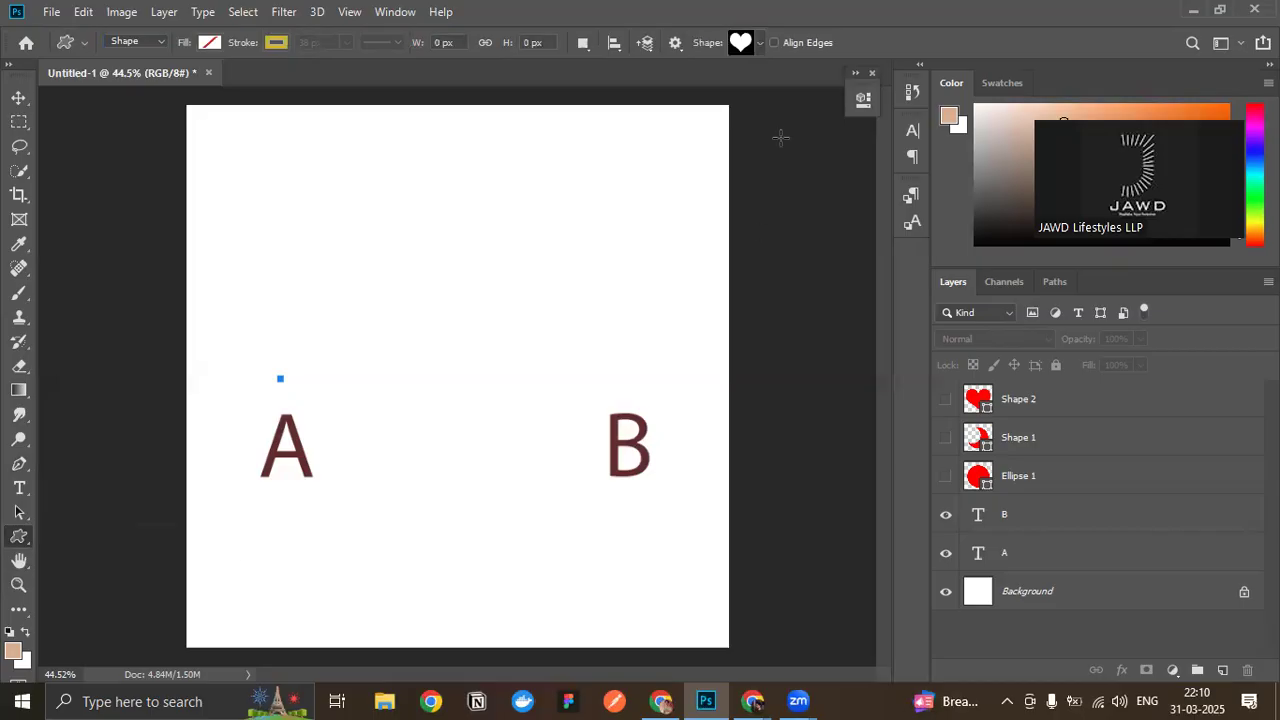
# - Hide the A and B text layers
pyautogui.press('v')
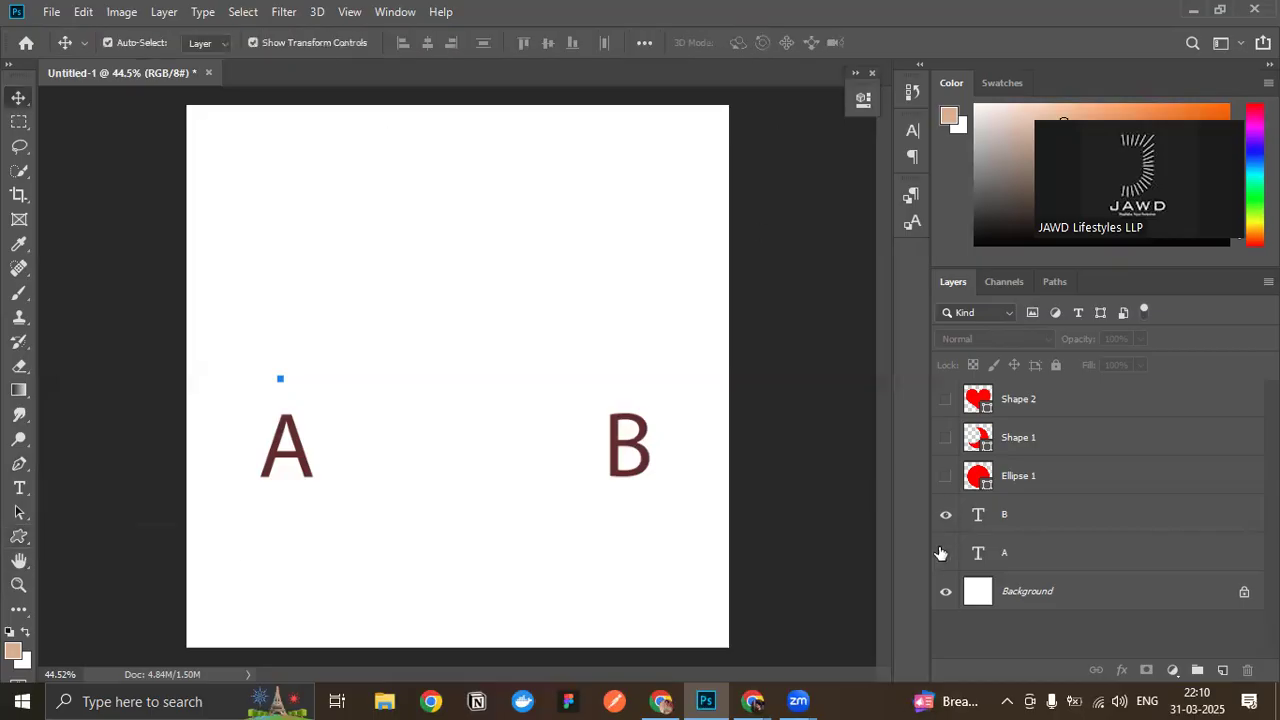
pyautogui.click(945, 552)
pyautogui.click(945, 514)
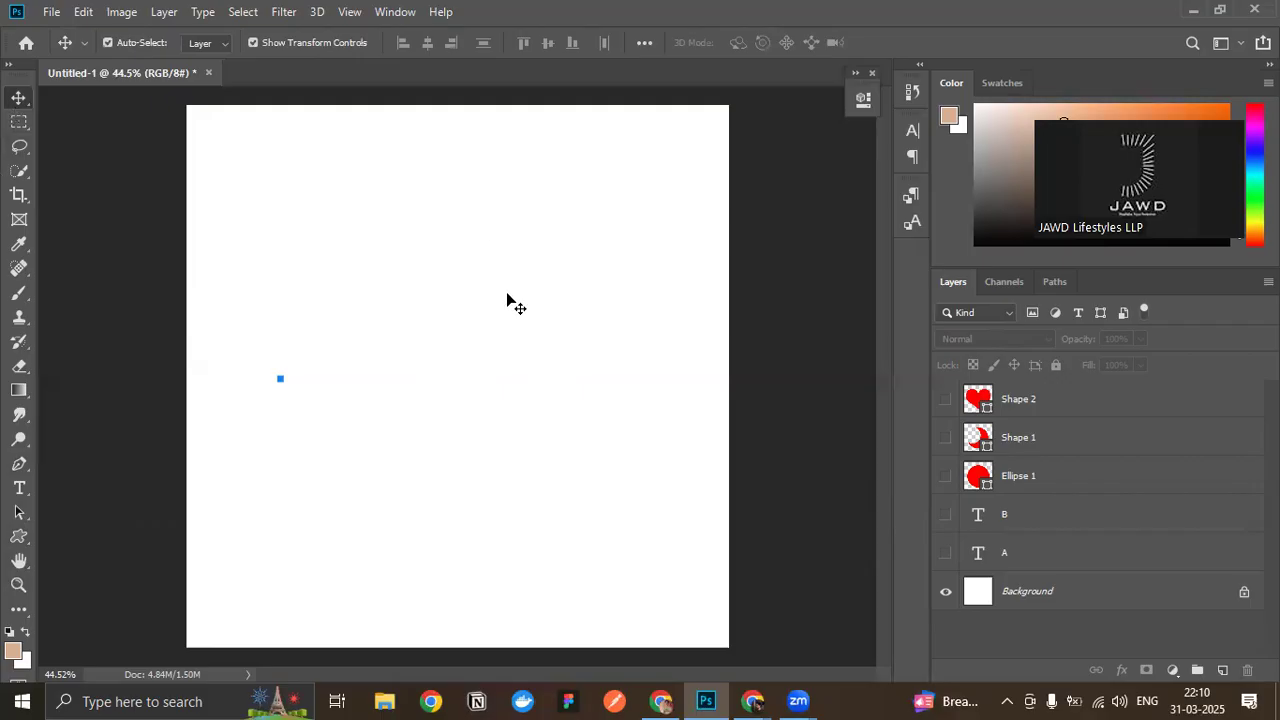
# - Undo back past the leftover Pen path, and hide the A and B text layers again
pyautogui.hotkey('ctrl', 'z')
pyautogui.hotkey('ctrl', 'z')
pyautogui.hotkey('ctrl', 'z')
pyautogui.hotkey('ctrl', 'z')
pyautogui.hotkey('ctrl', 'z')
pyautogui.hotkey('ctrl', 'z')
pyautogui.hotkey('ctrl', 'z')
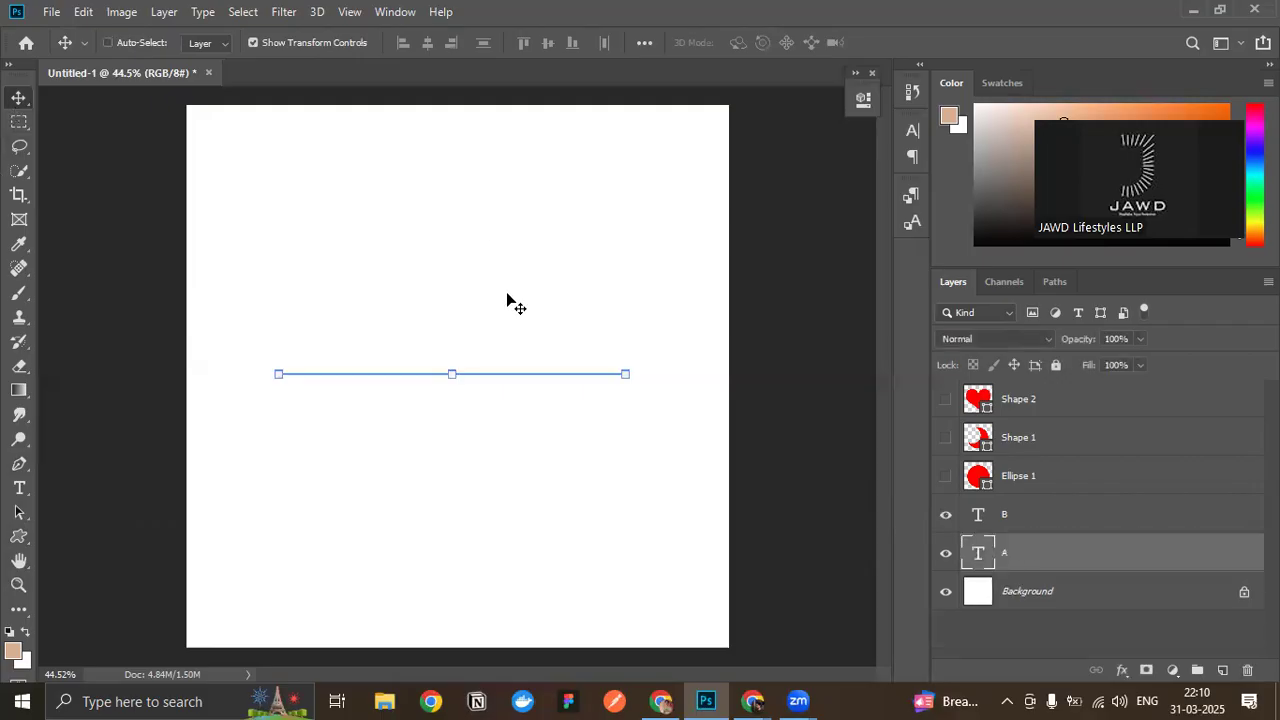
pyautogui.click(946, 553)
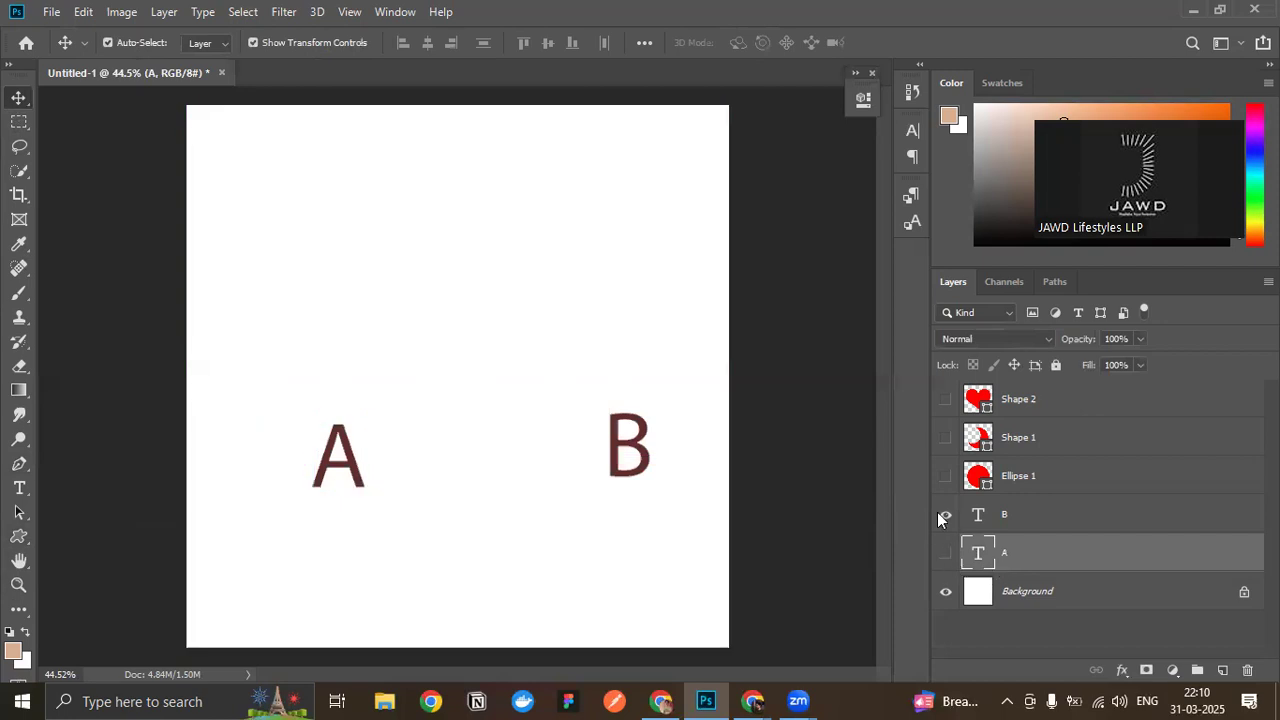
pyautogui.click(944, 513)
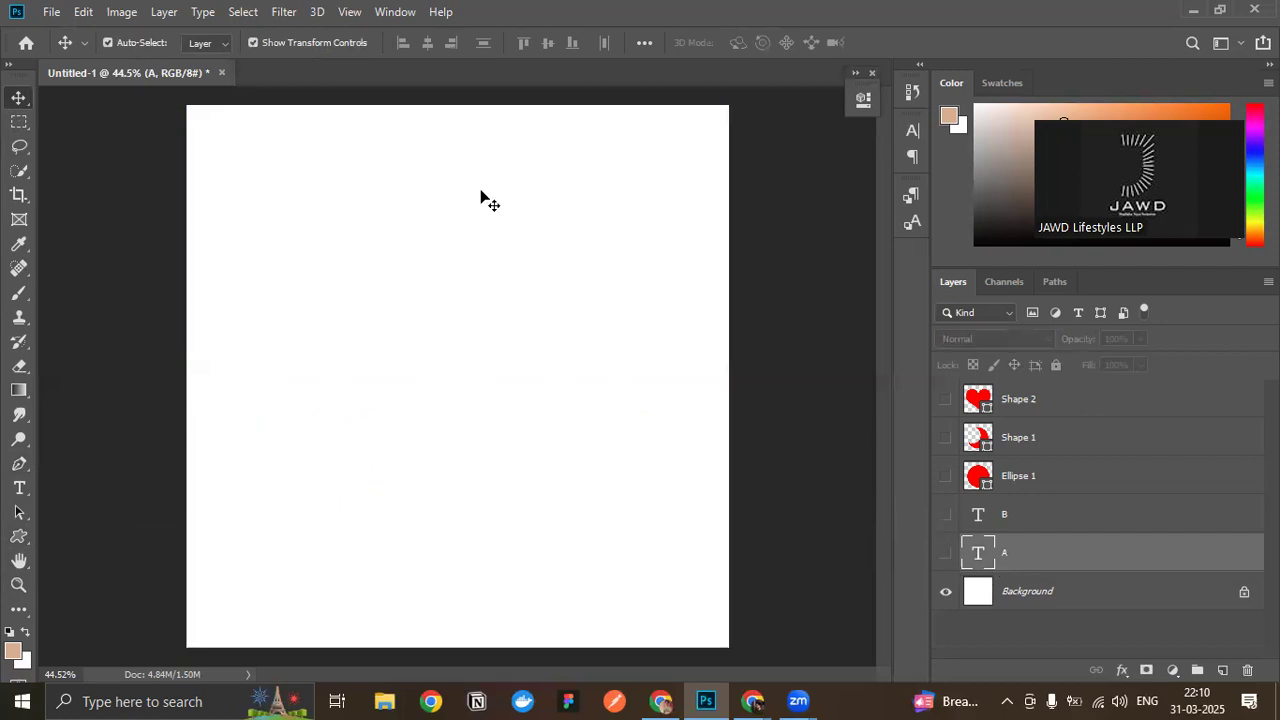
# - Set the Custom Shape tool to the Club Card shape
pyautogui.click(19, 537)
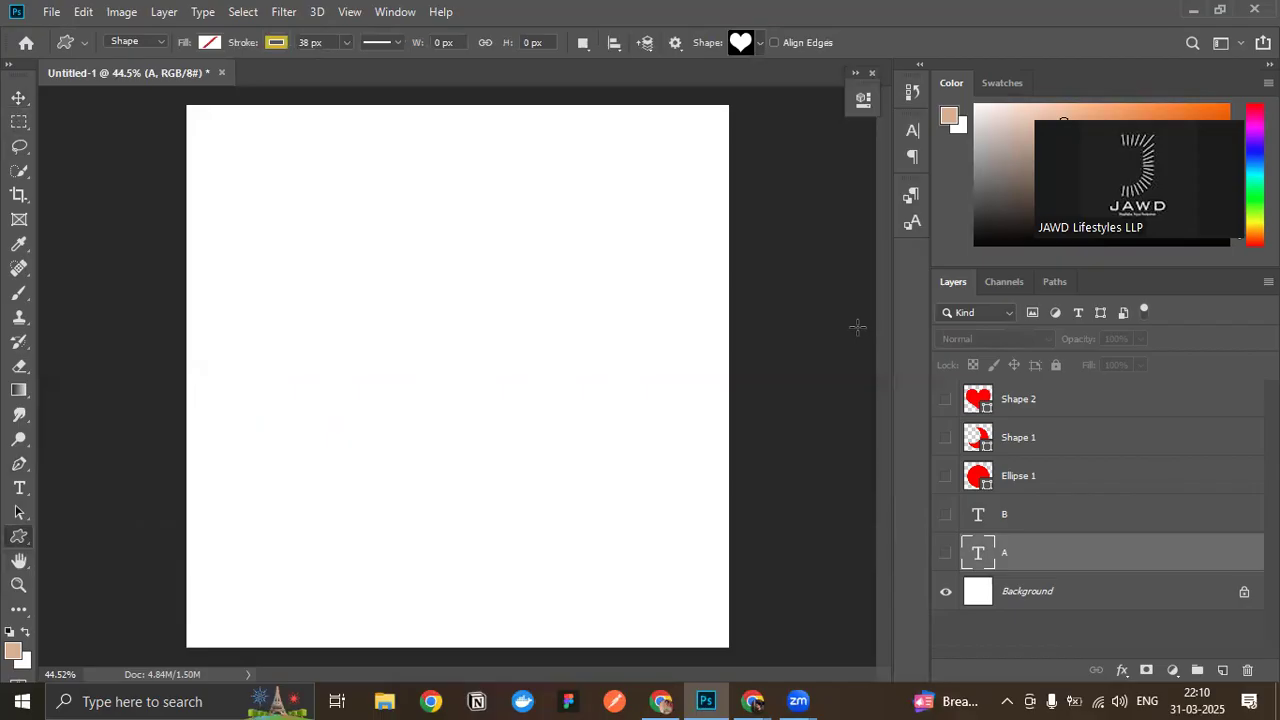
pyautogui.rightClick(782, 152)
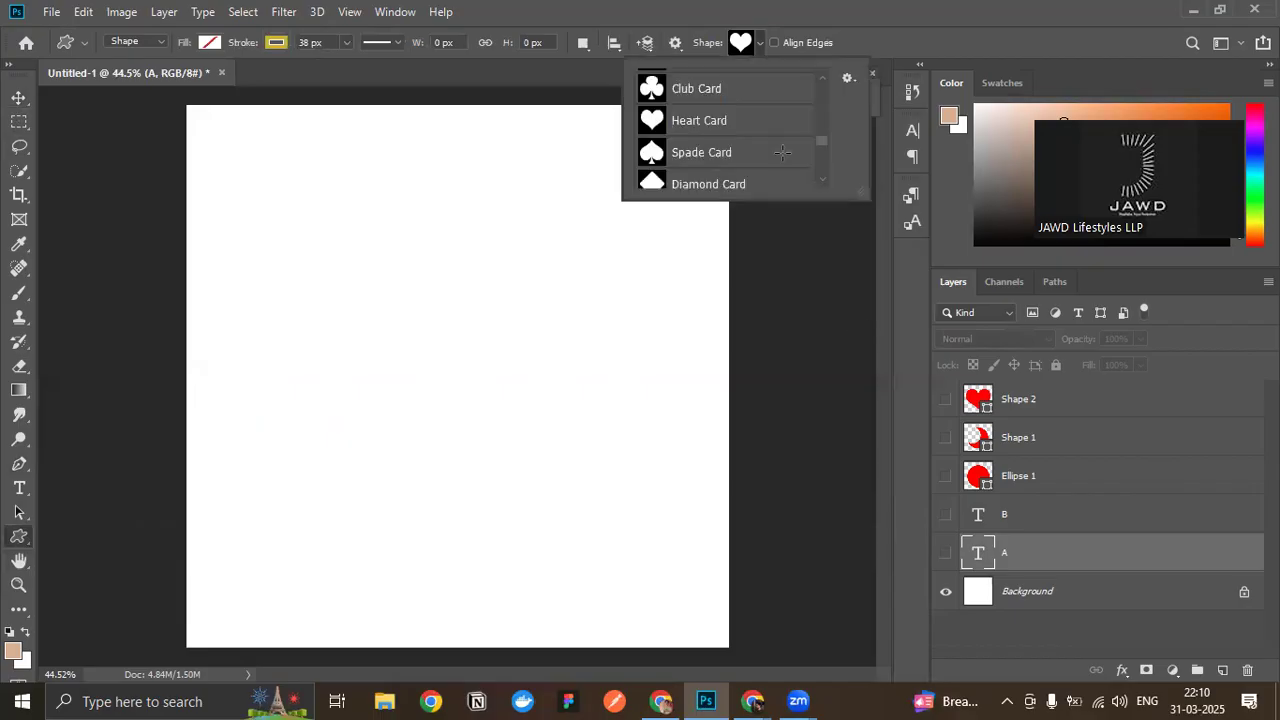
pyautogui.click(700, 88)
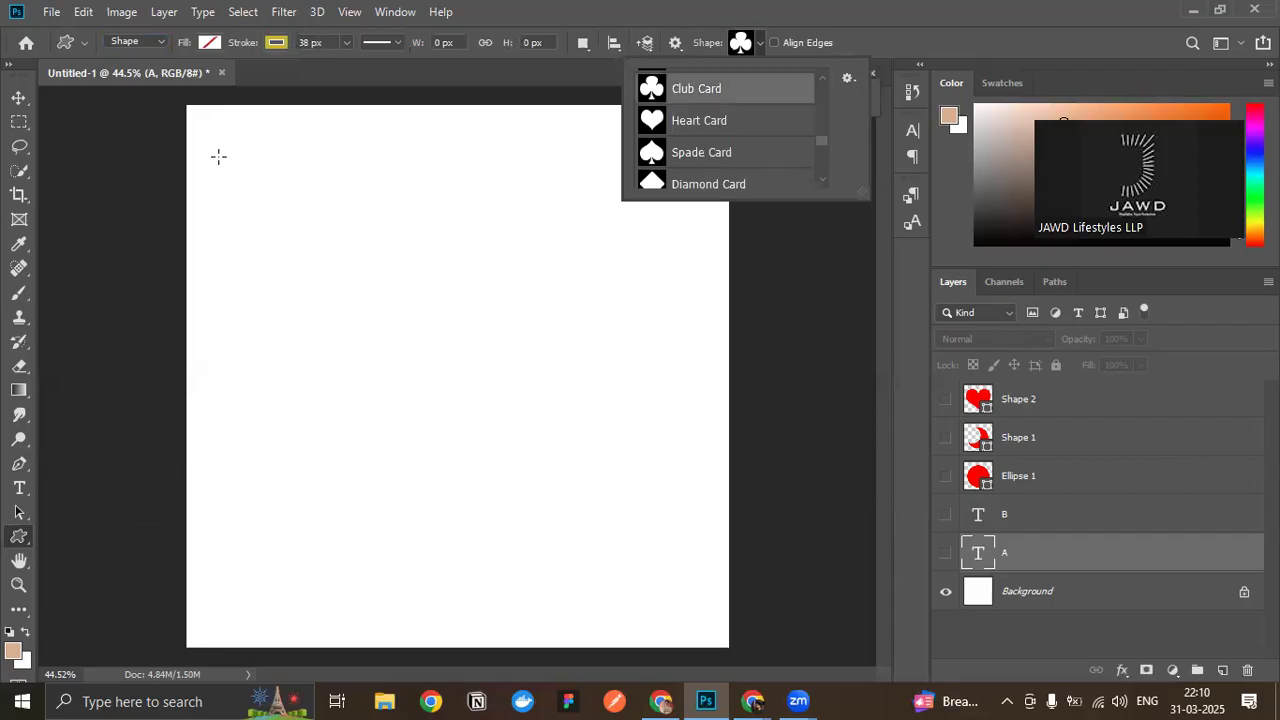
# - Switch the Custom Shape tool's drawing mode to Pixels and try to place the club on the hidden A layer
pyautogui.click(158, 40)
pyautogui.click(158, 40)
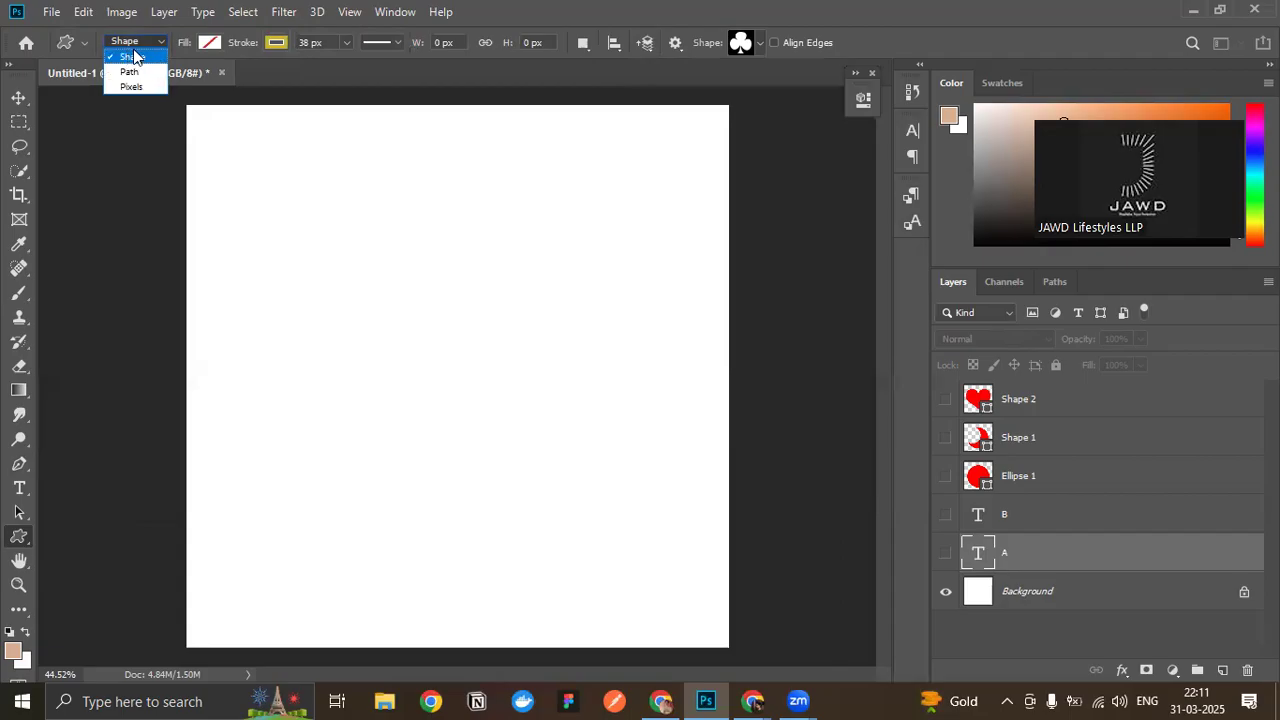
pyautogui.click(133, 88)
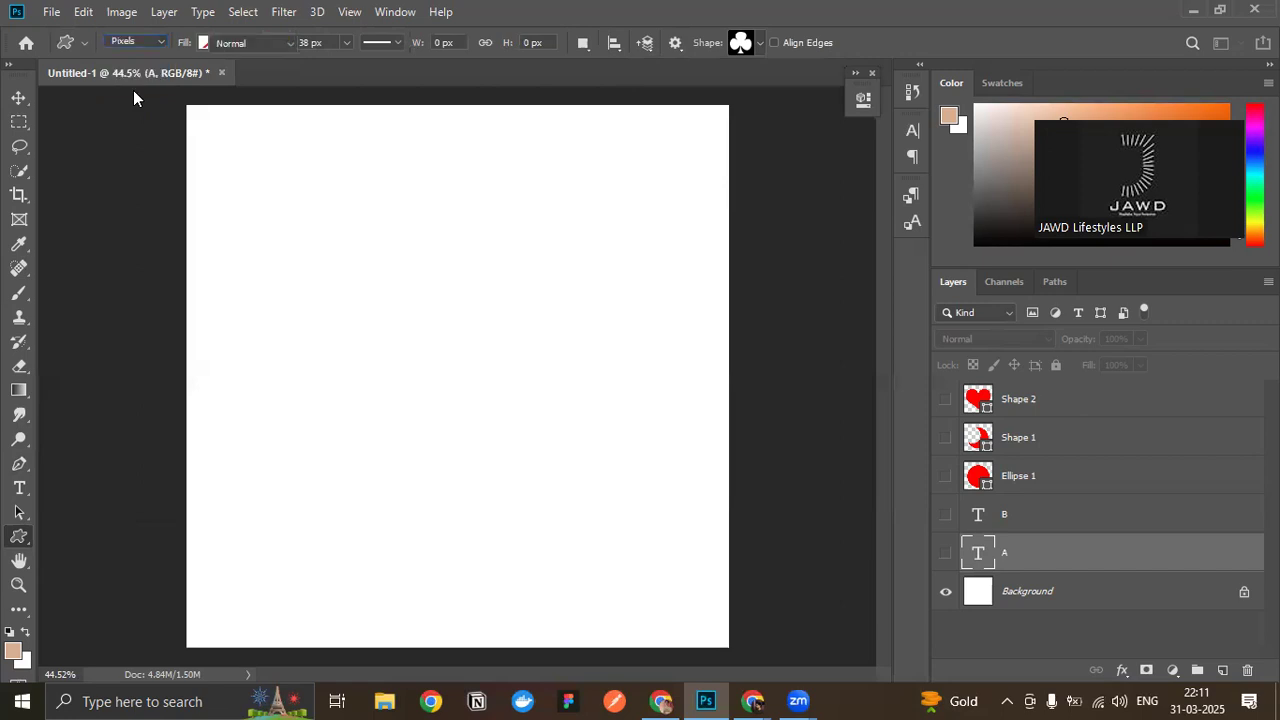
pyautogui.click(424, 398)
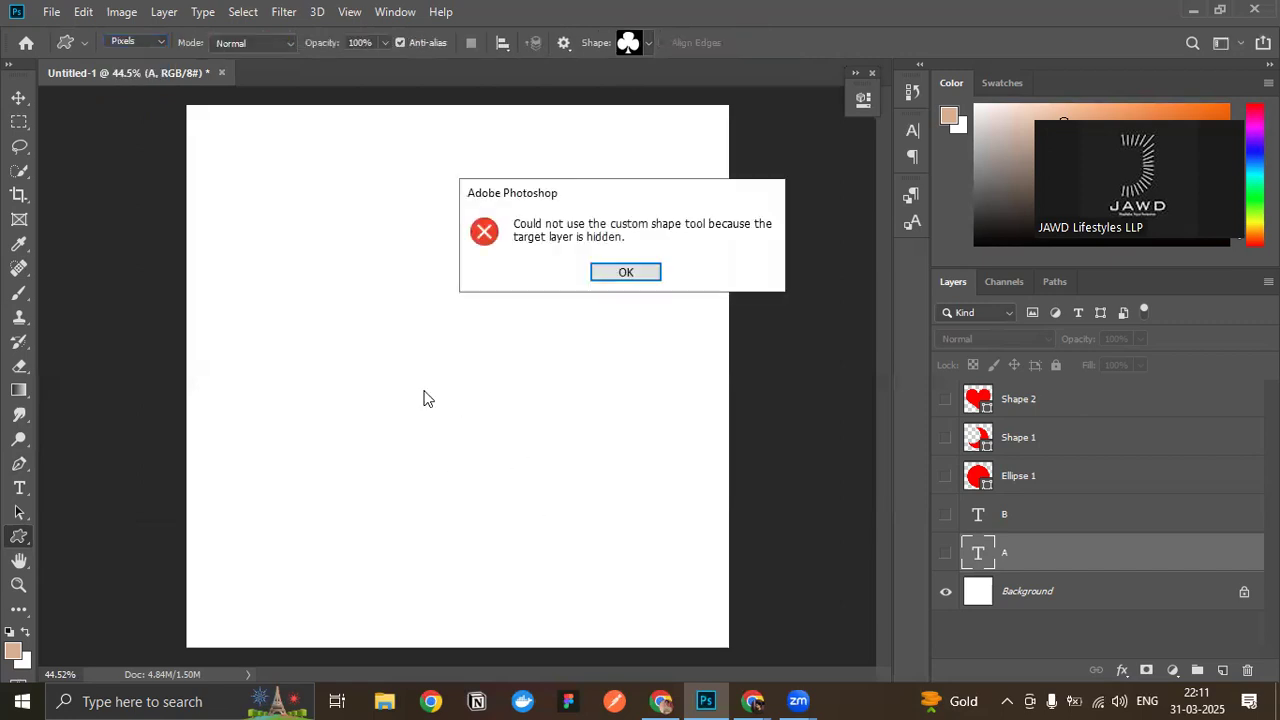
pyautogui.click(622, 278)
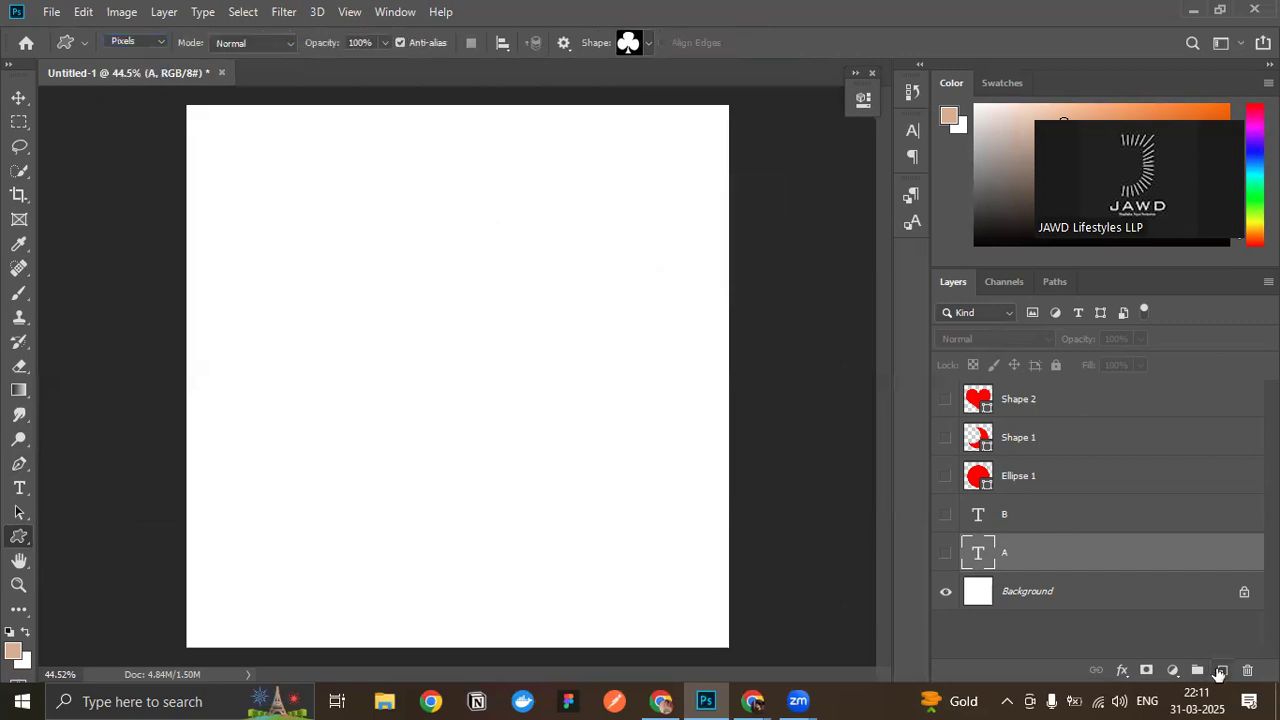
# - Add a new layer above A and draw a 1 px diagonal line across the canvas in Pixels mode with the Line tool
pyautogui.click(1222, 670)
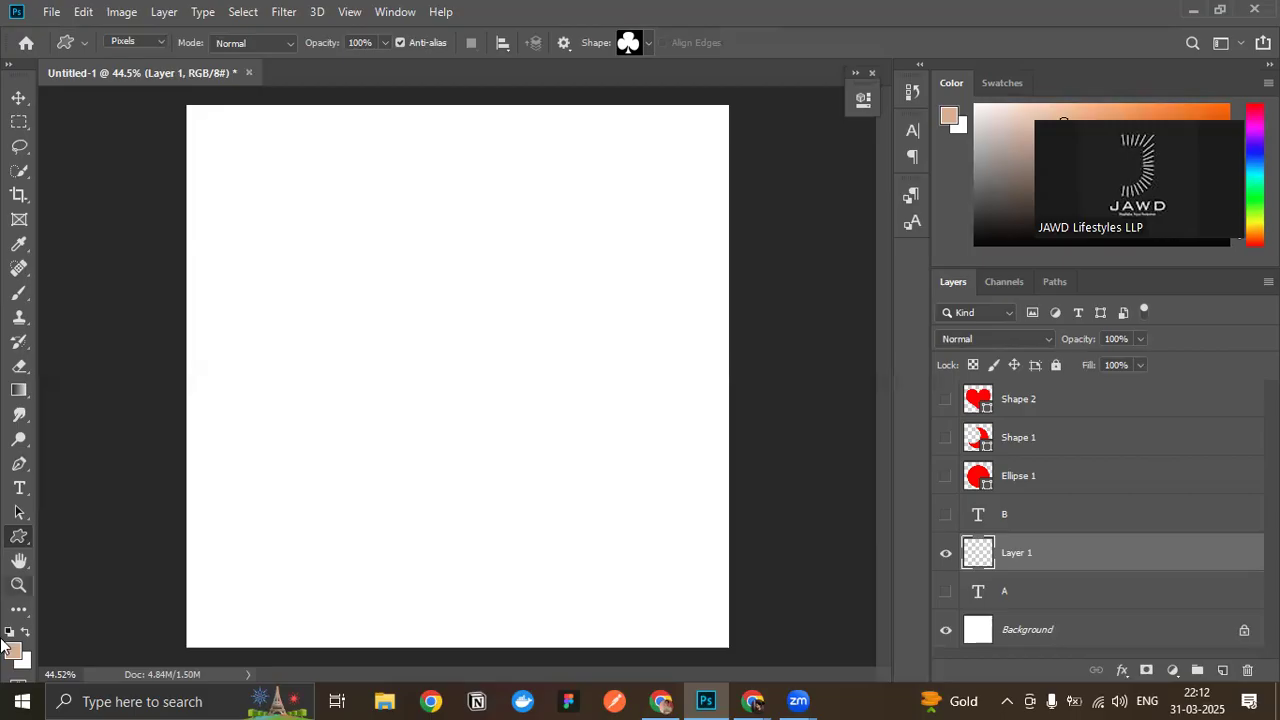
pyautogui.rightClick(8, 537)
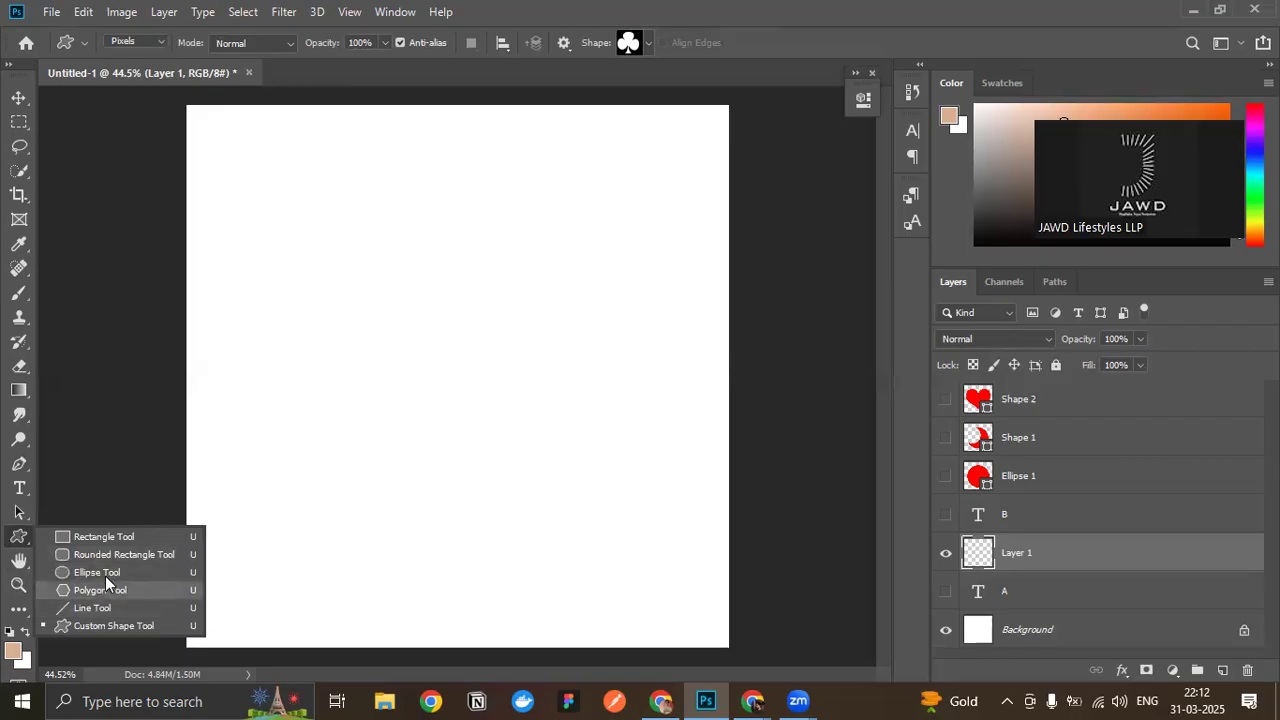
pyautogui.click(84, 538)
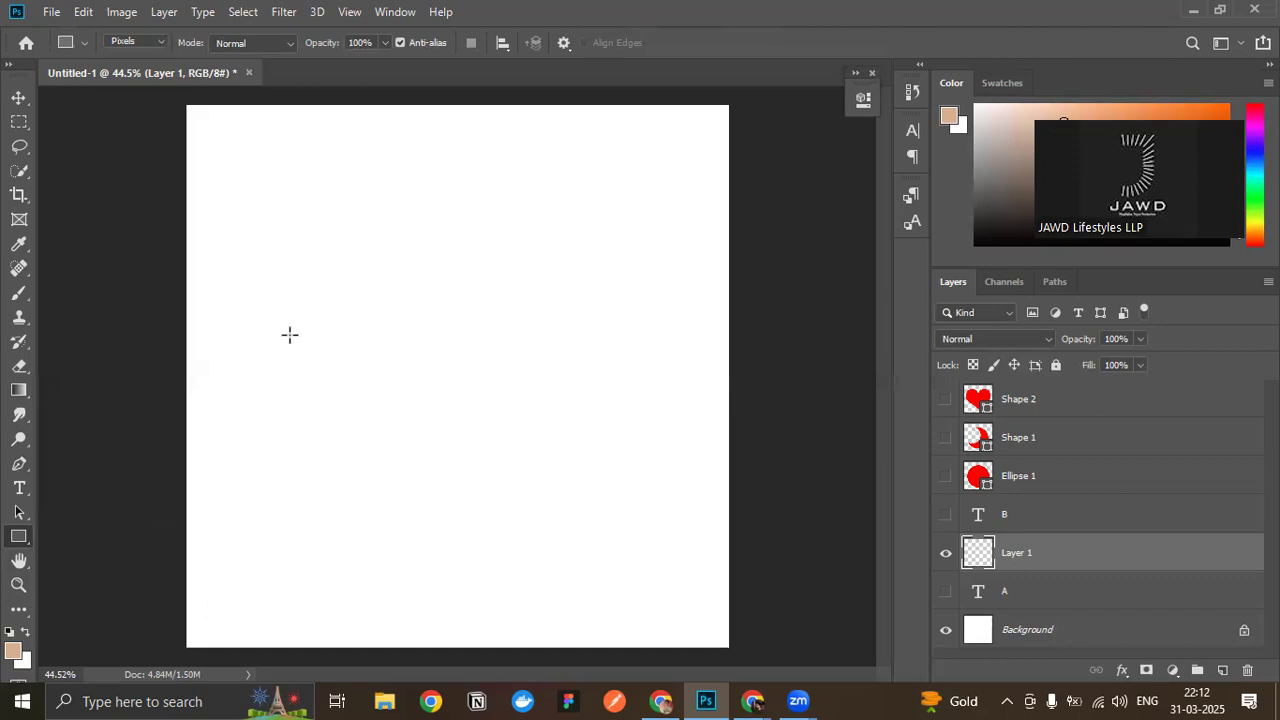
pyautogui.rightClick(18, 540)
pyautogui.click(129, 607)
pyautogui.moveTo(268, 514); pyautogui.dragTo(663, 171)
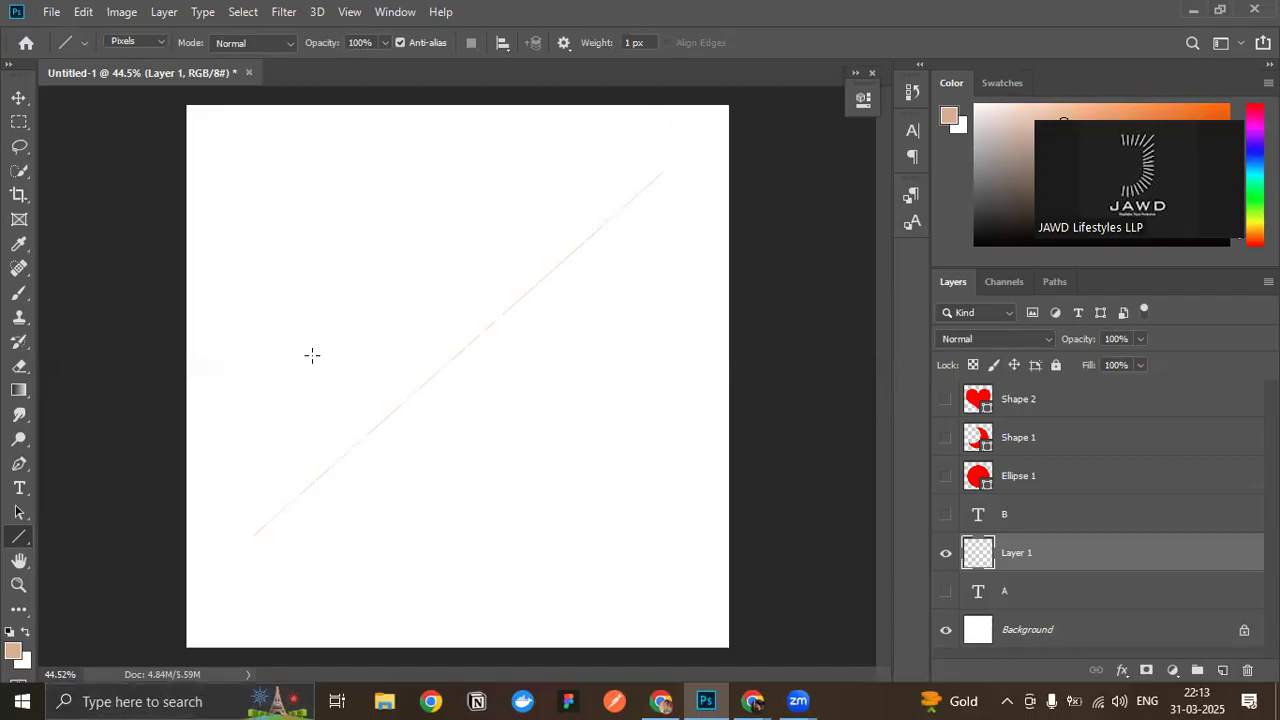
# - Check the Line tool's drawing modes and delete the layer holding the pixel line
pyautogui.click(136, 42)
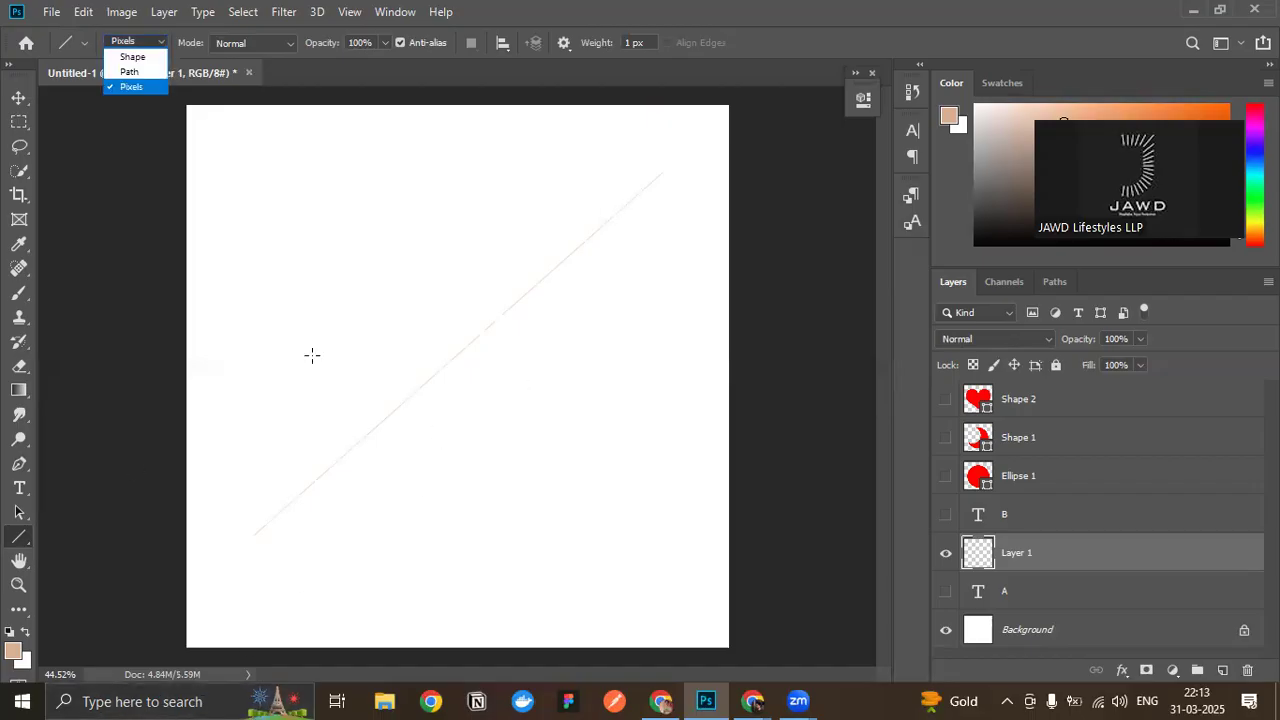
pyautogui.click(6, 104)
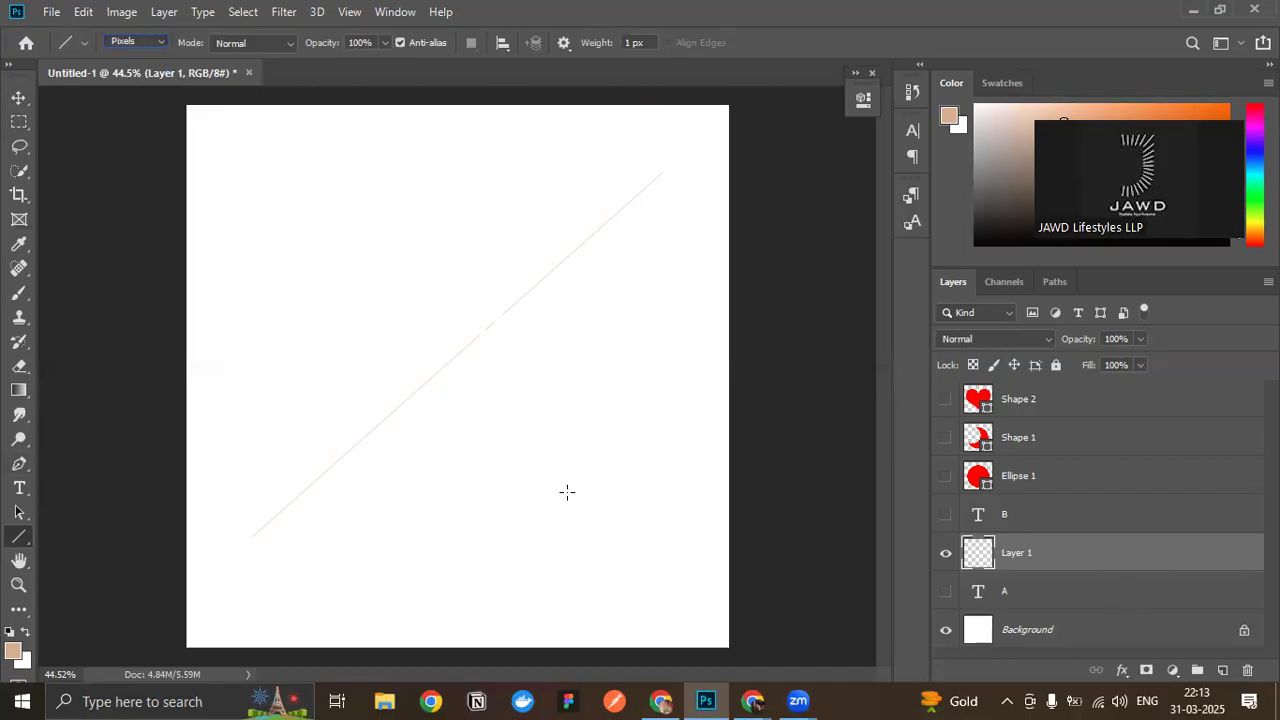
pyautogui.click(18, 97)
pyautogui.press('Delete')
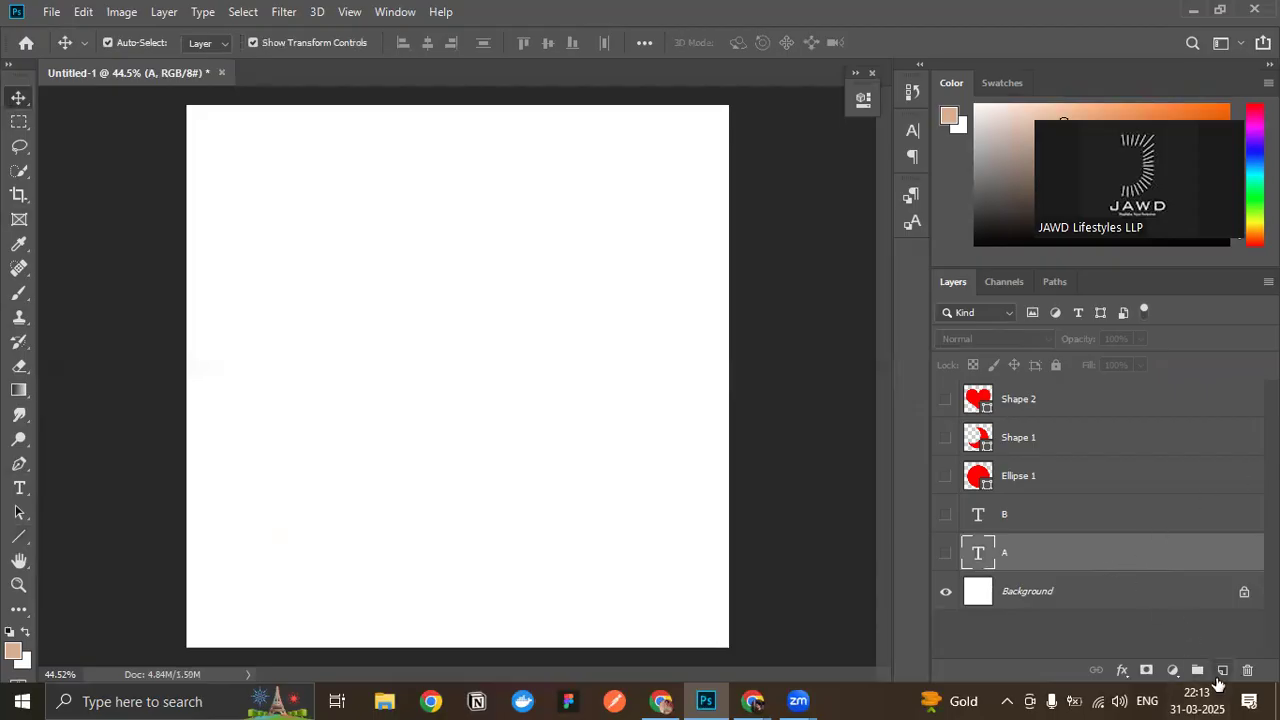
# - On a new layer, draw a diagonal Line tool line about 881 by 863 px in Shape mode, and undo it
pyautogui.click(1222, 670)
pyautogui.click(15, 542)
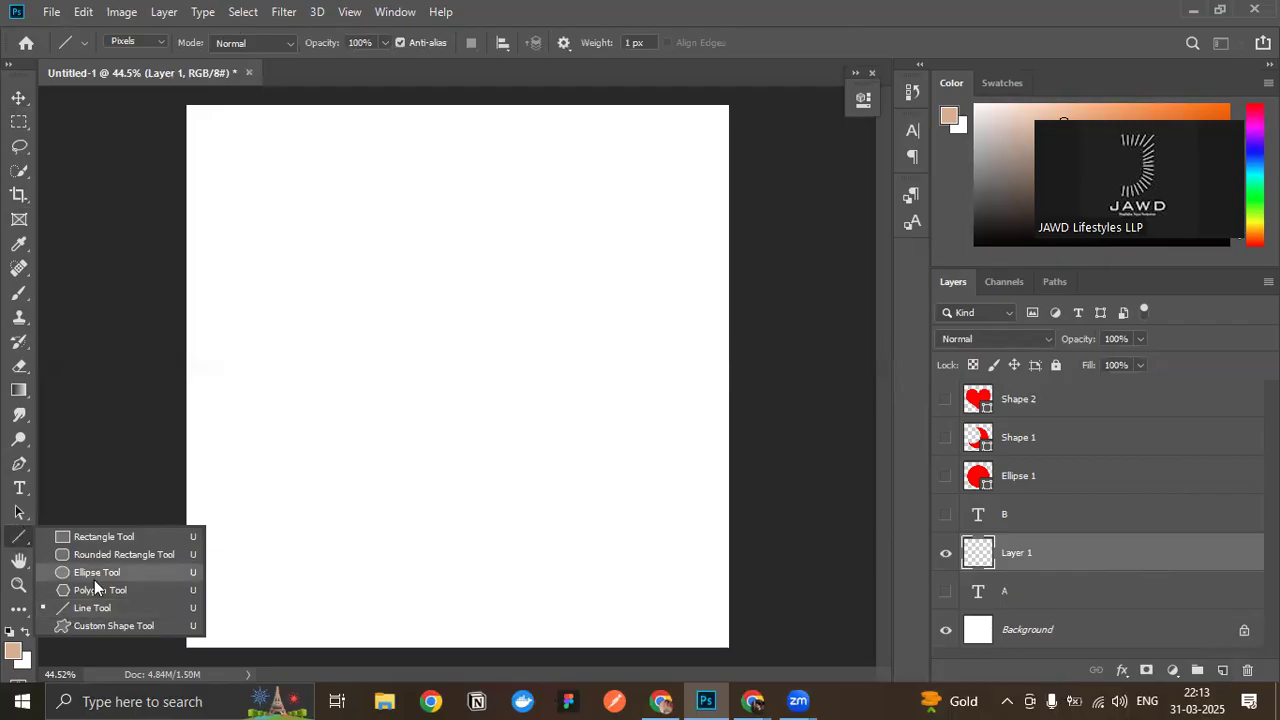
pyautogui.click(94, 607)
pyautogui.click(155, 42)
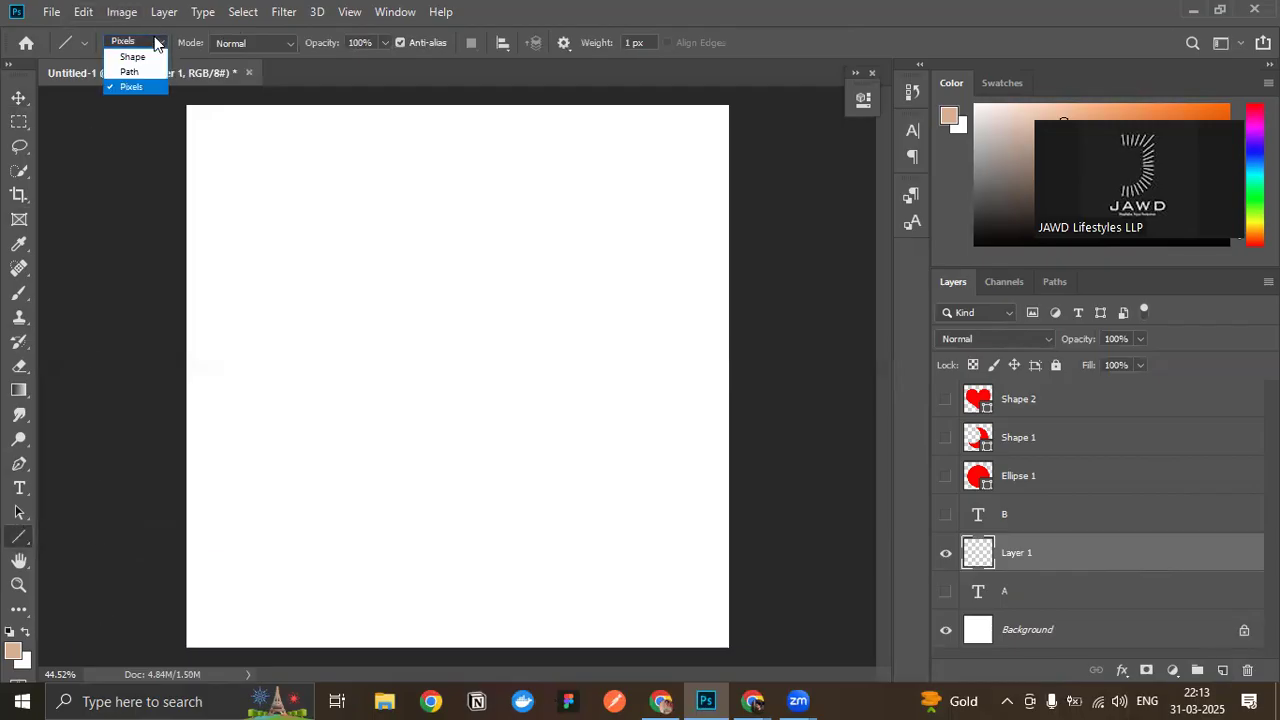
pyautogui.click(138, 53)
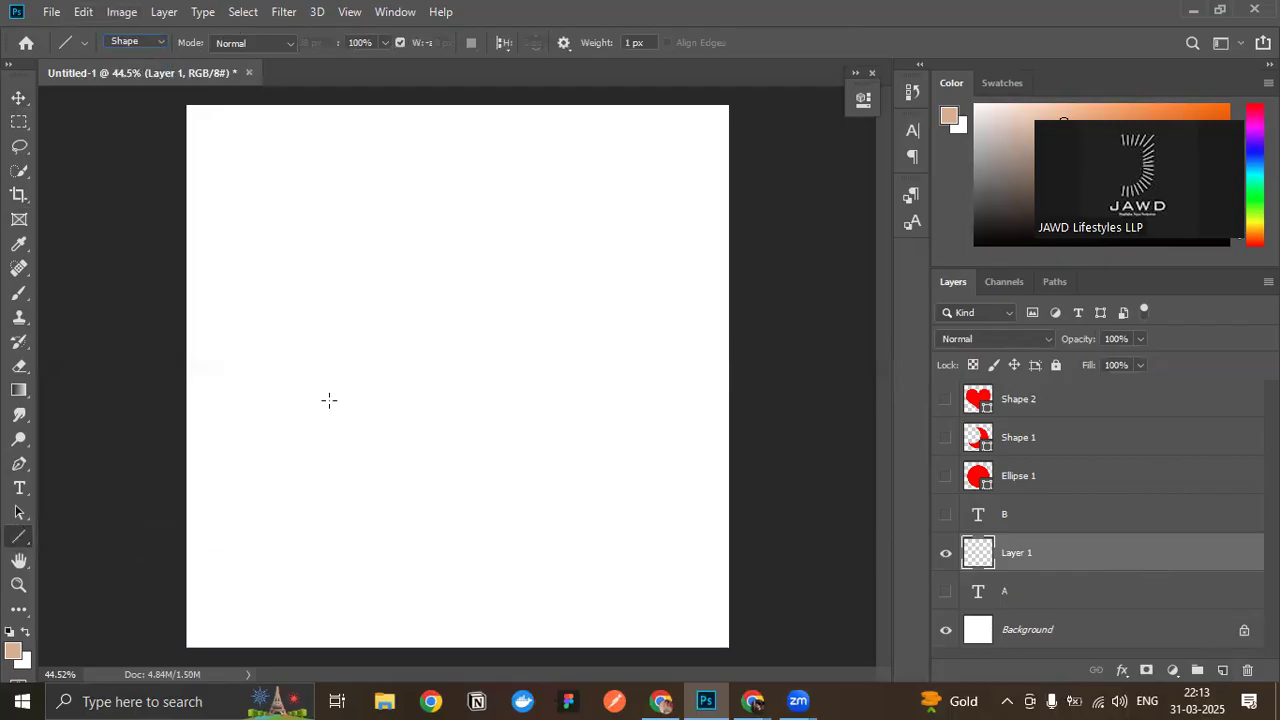
pyautogui.moveTo(277, 533); pyautogui.dragTo(643, 174)
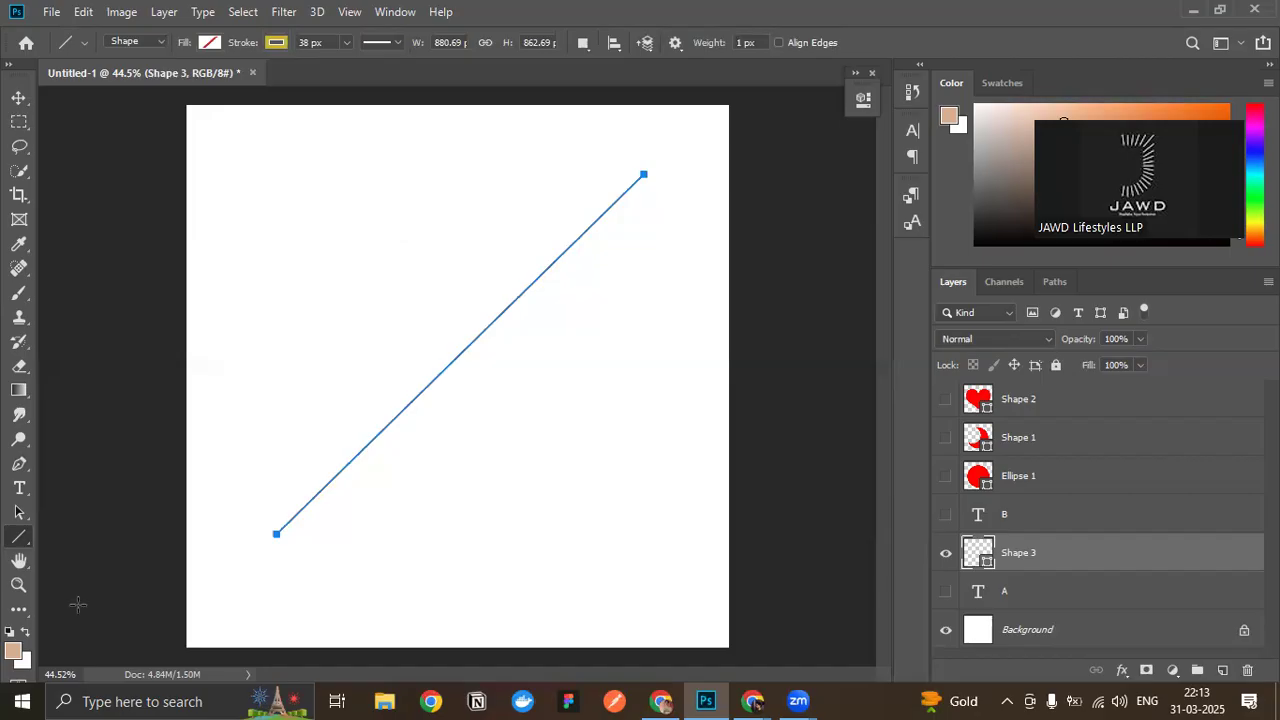
pyautogui.hotkey('ctrl', 'z')
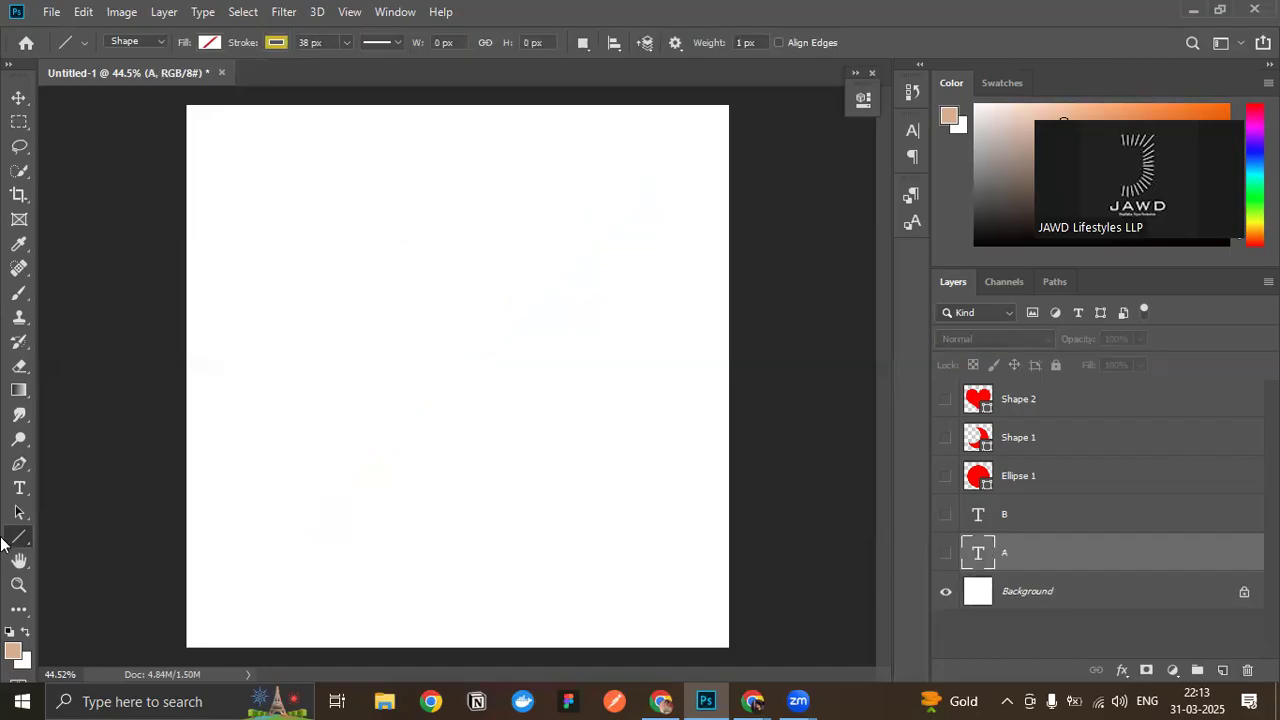
# - Draw a club custom shape about 1003 px wide and 990 px high on the canvas
pyautogui.rightClick(20, 538)
pyautogui.click(176, 624)
pyautogui.moveTo(272, 210); pyautogui.dragTo(692, 626)
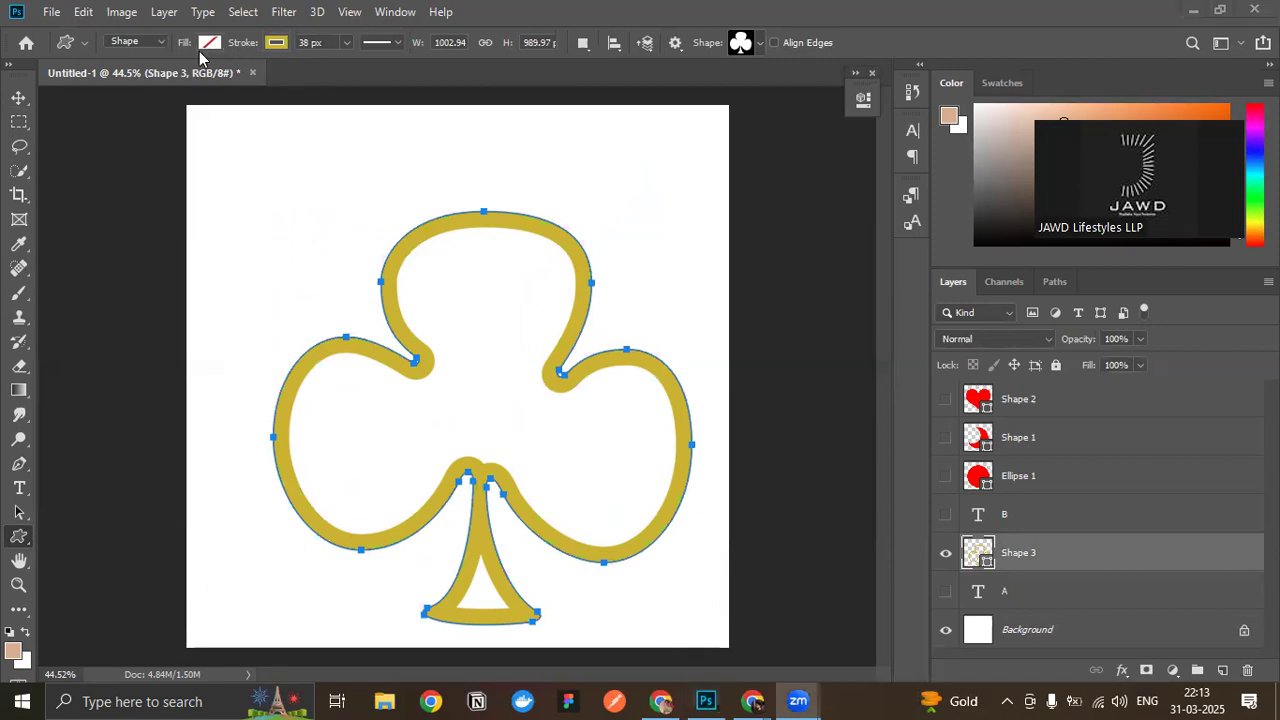
# - Remove the club shape's stroke and fill it with red
pyautogui.click(275, 43)
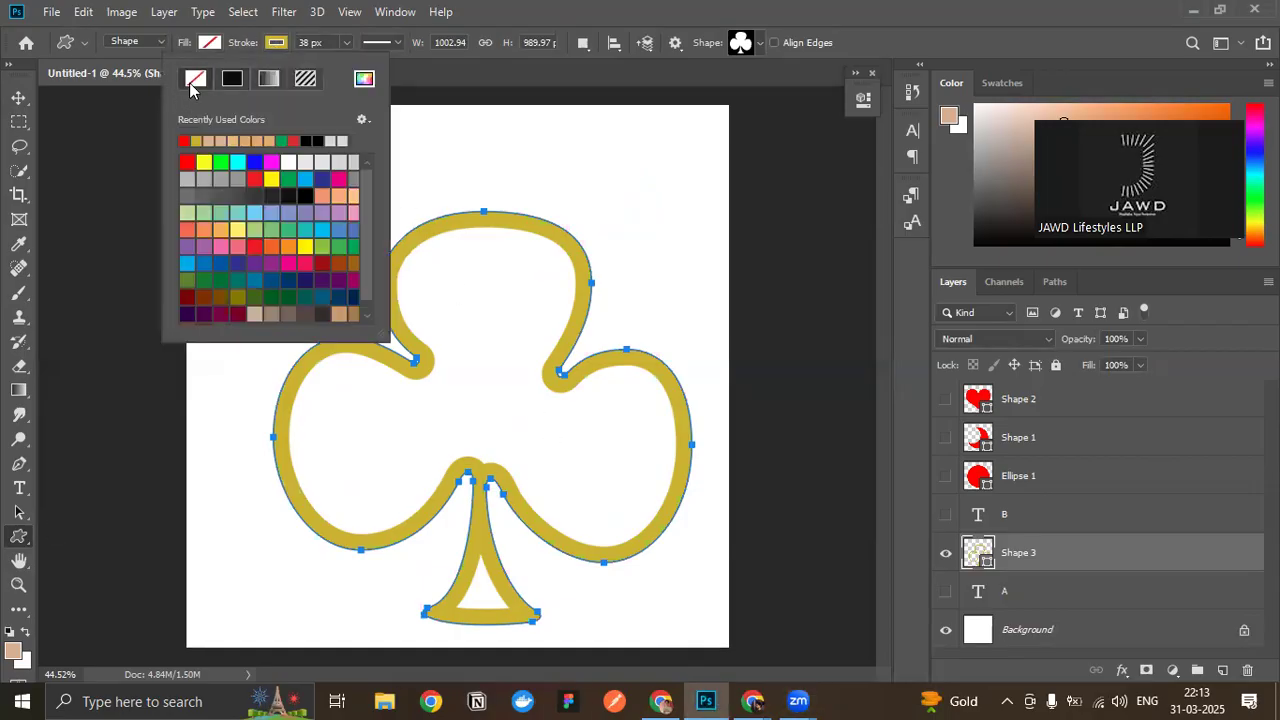
pyautogui.click(196, 78)
pyautogui.click(207, 37)
pyautogui.click(210, 42)
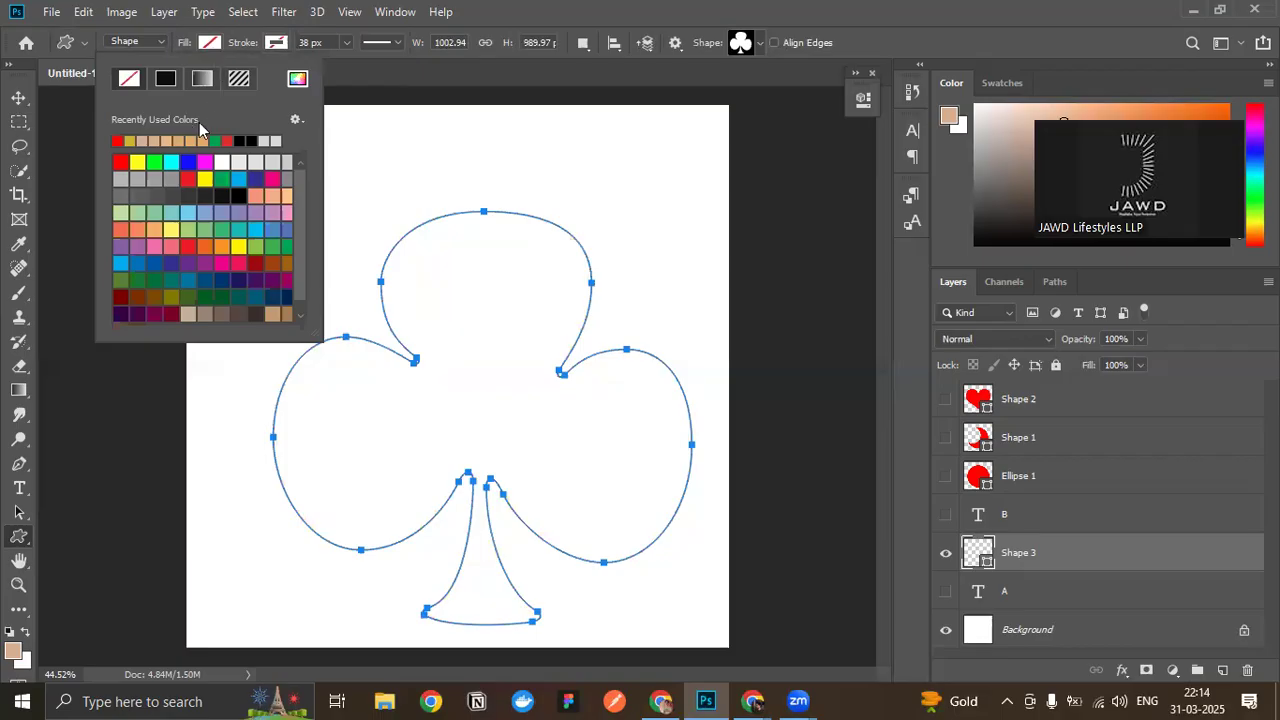
pyautogui.click(120, 162)
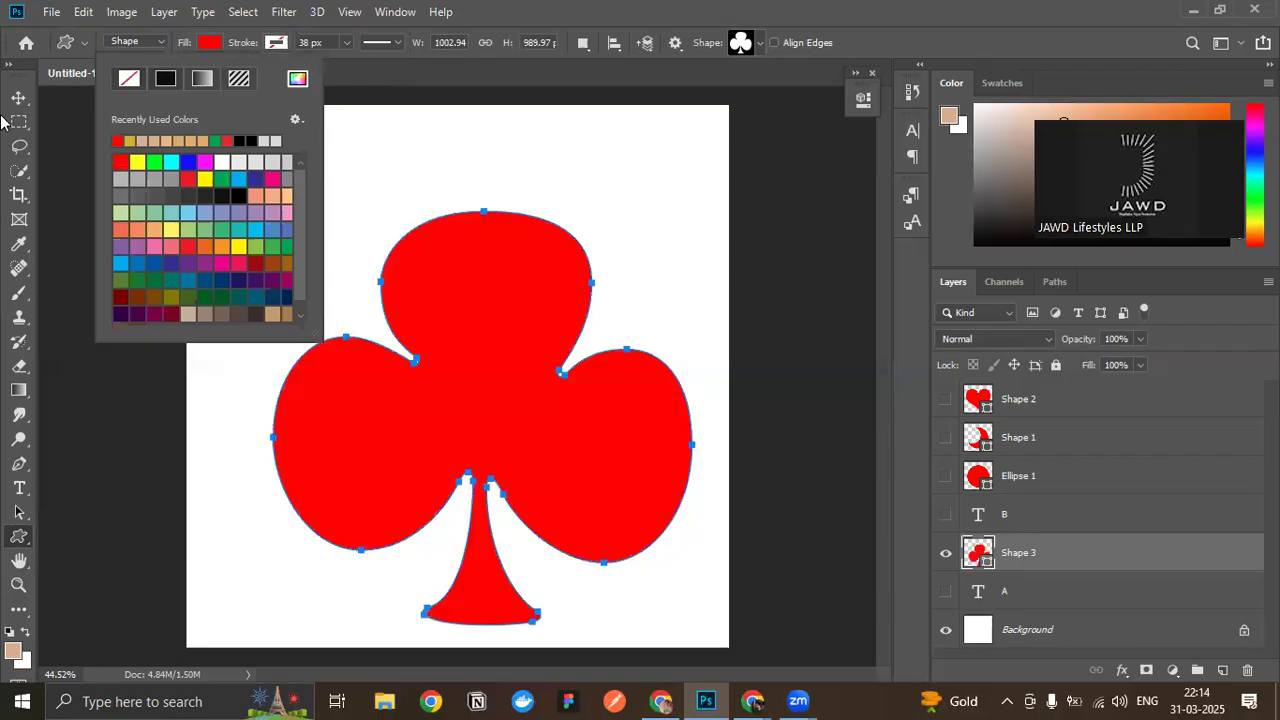
pyautogui.click(14, 100)
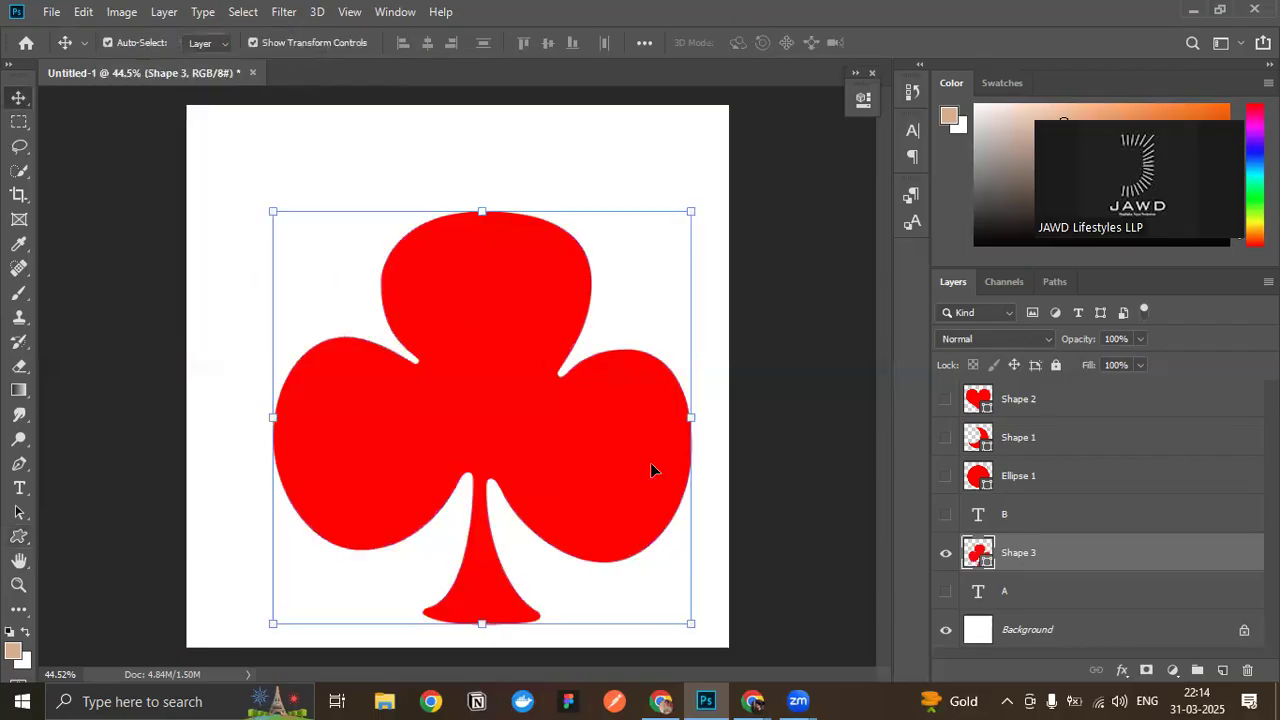
# - Enlarge the red club well beyond the canvas edges and reposition it so it covers most of the canvas
pyautogui.scroll(-3, 497, 451)
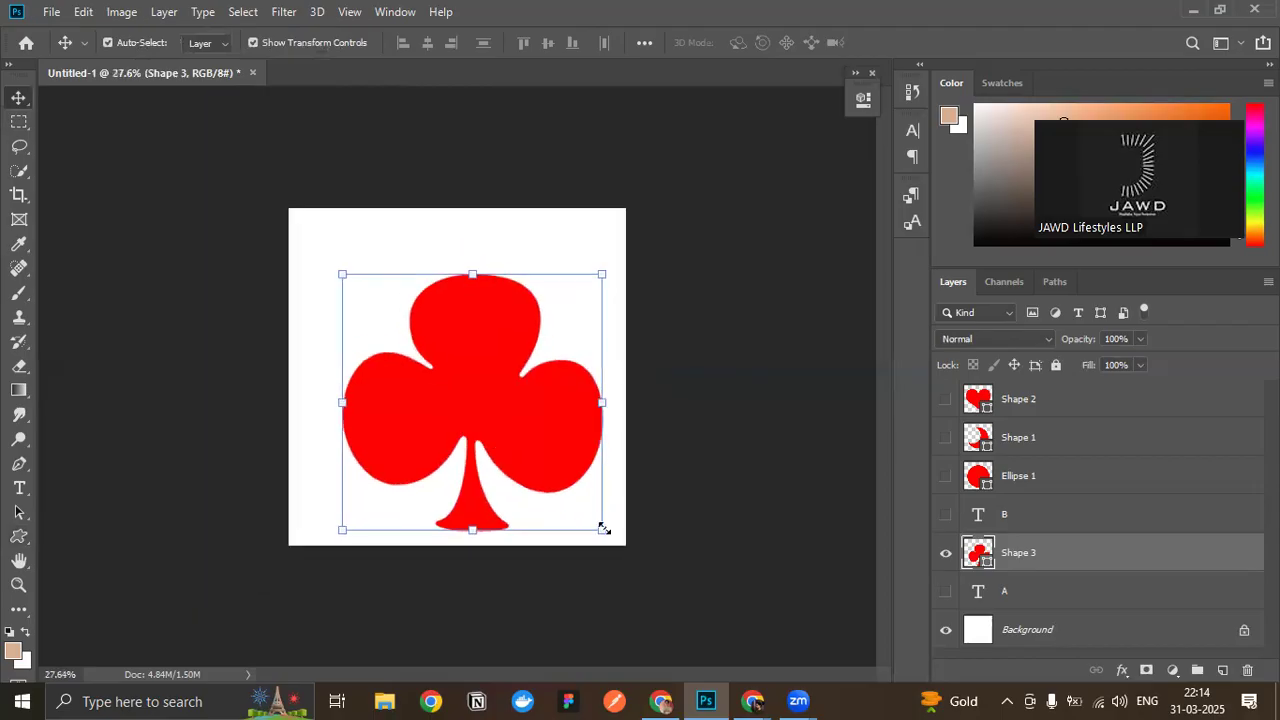
pyautogui.moveTo(604, 528); pyautogui.dragTo(850, 690)
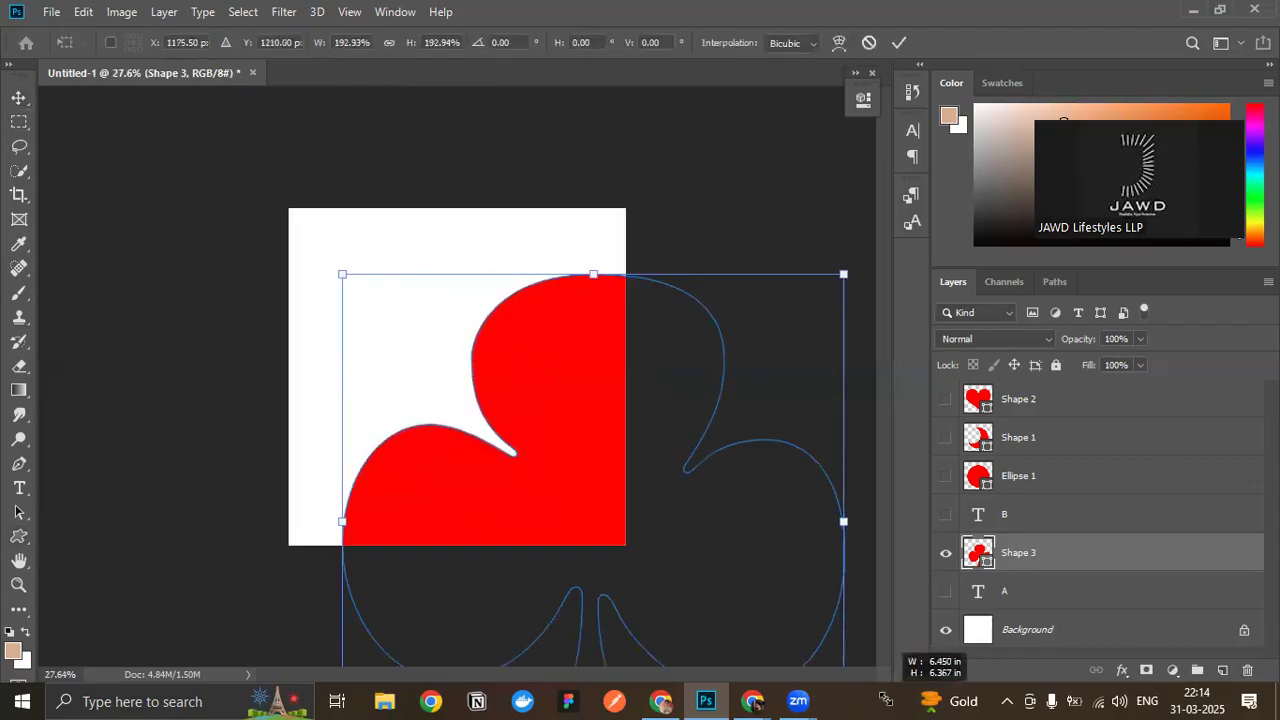
pyautogui.moveTo(538, 374); pyautogui.dragTo(403, 264)
pyautogui.moveTo(708, 412); pyautogui.dragTo(804, 412)
pyautogui.click(73, 118)
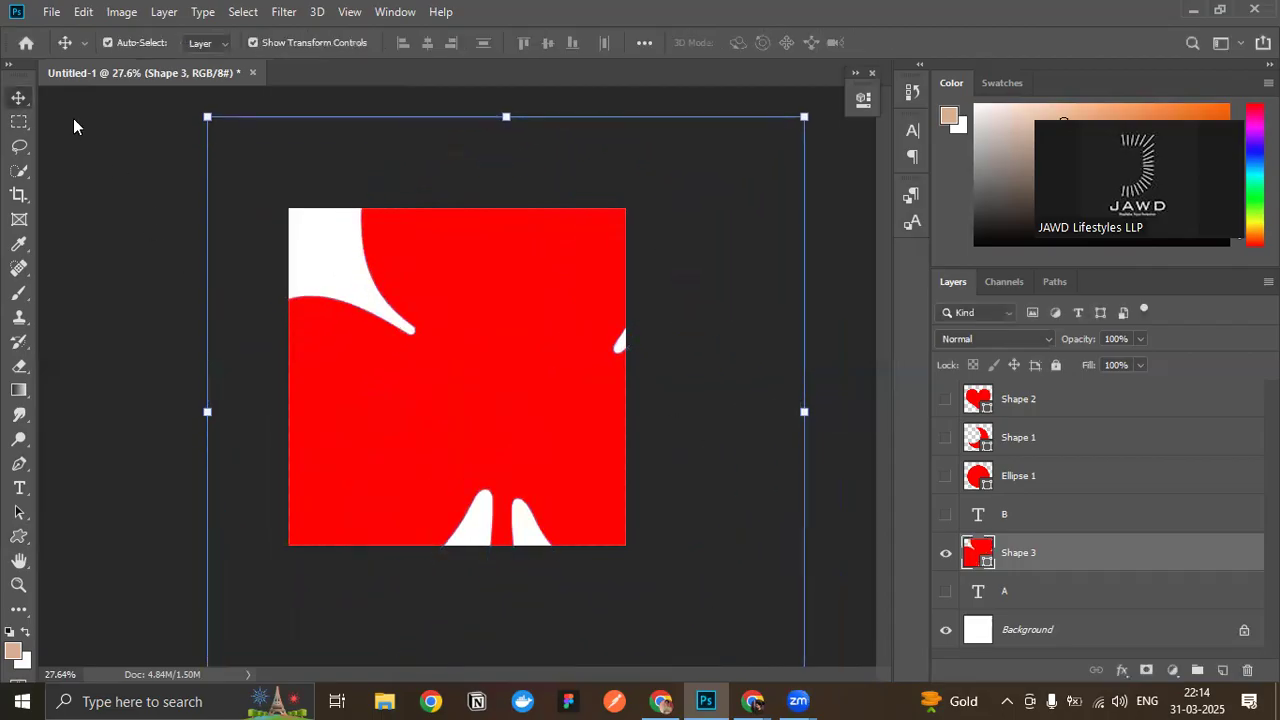
pyautogui.scroll(5, 322, 282)
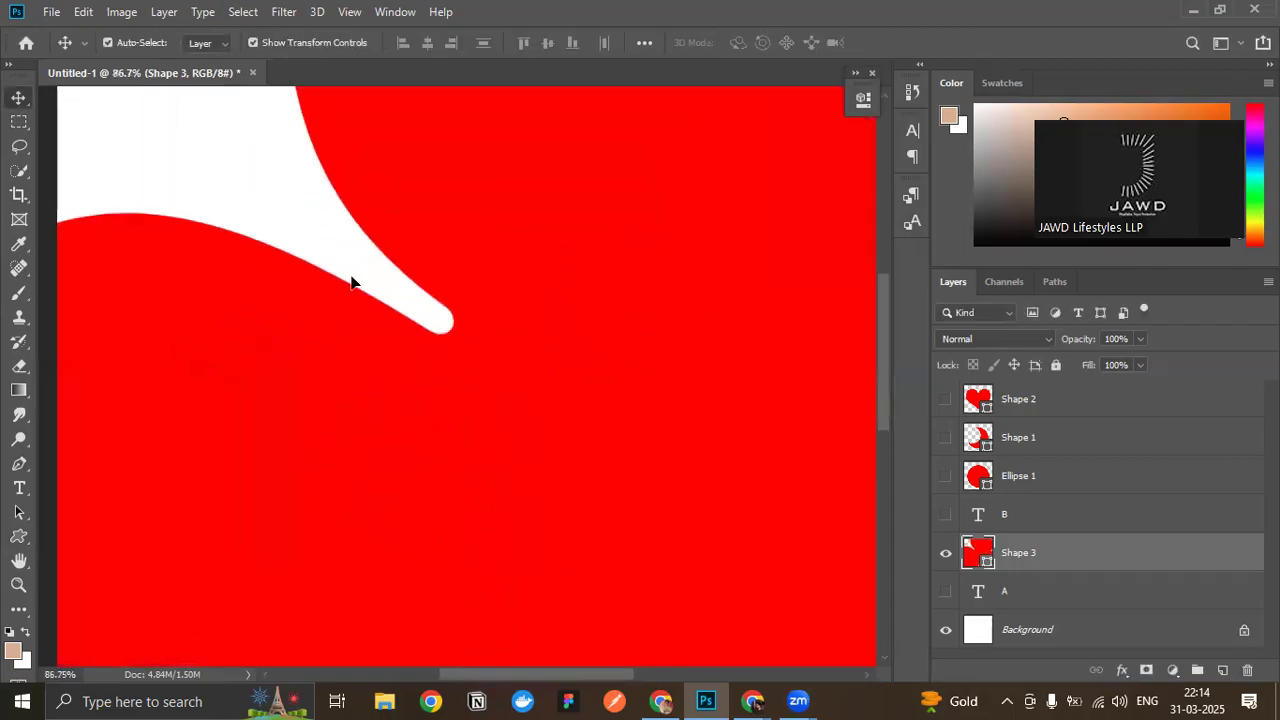
pyautogui.scroll(5, 340, 270)
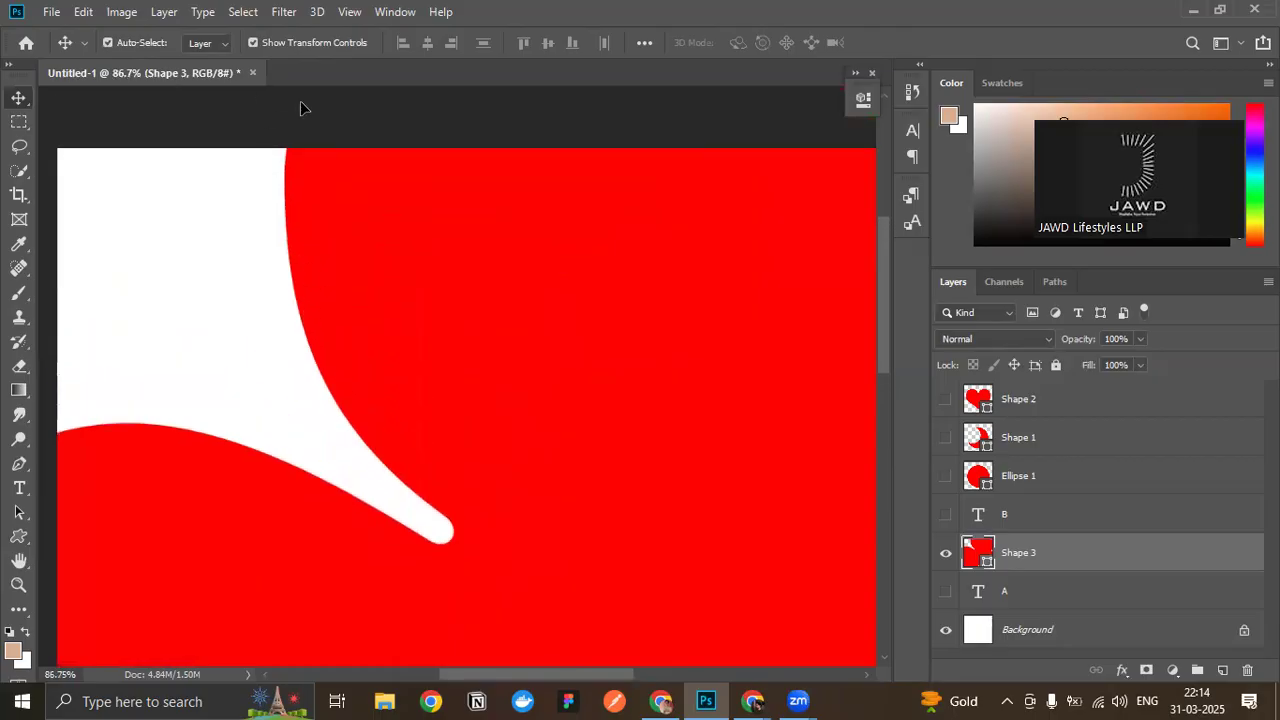
pyautogui.scroll(-4, 400, 440)
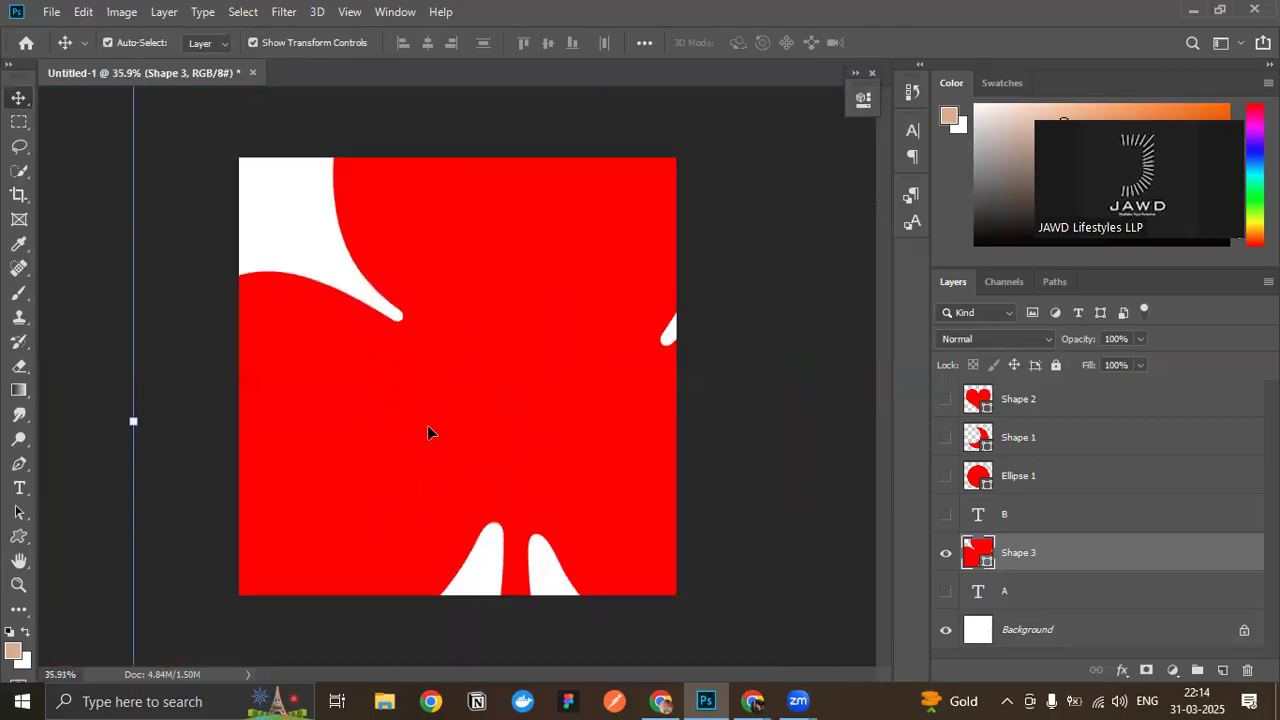
pyautogui.moveTo(150, 424); pyautogui.dragTo(614, 511)
pyautogui.hotkey('ctrl', 'z')
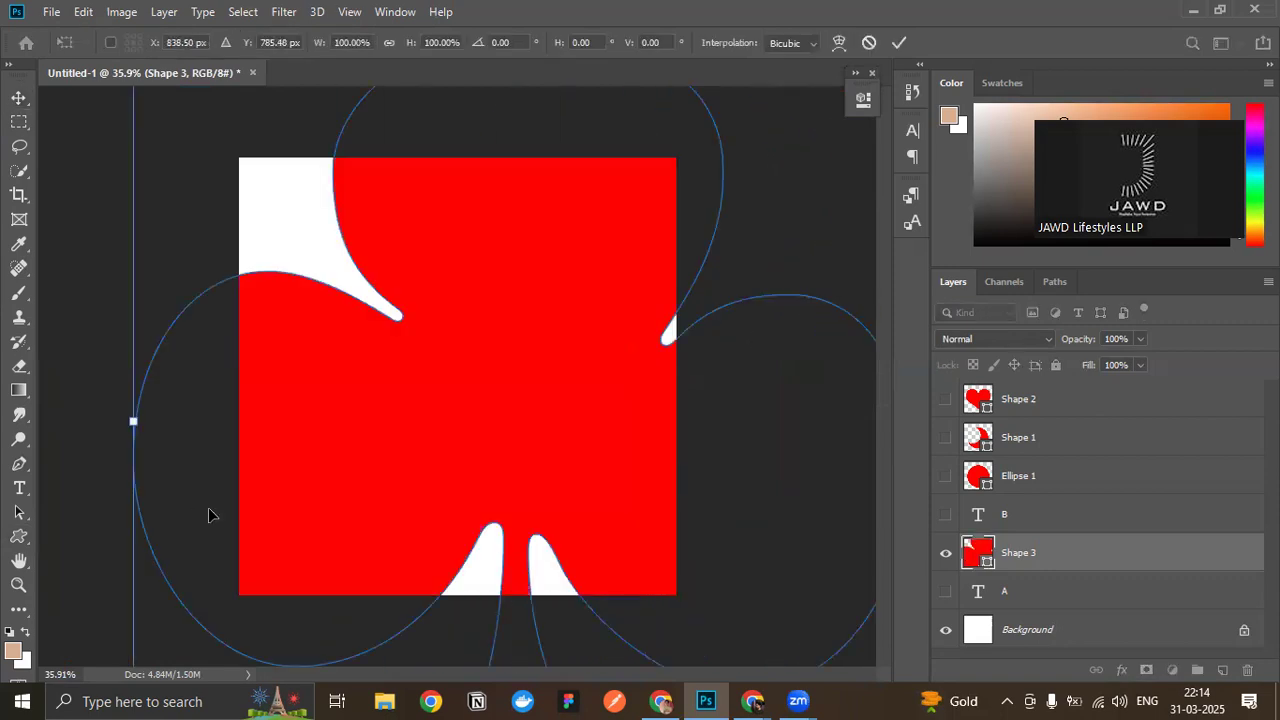
pyautogui.moveTo(133, 421); pyautogui.dragTo(395, 436)
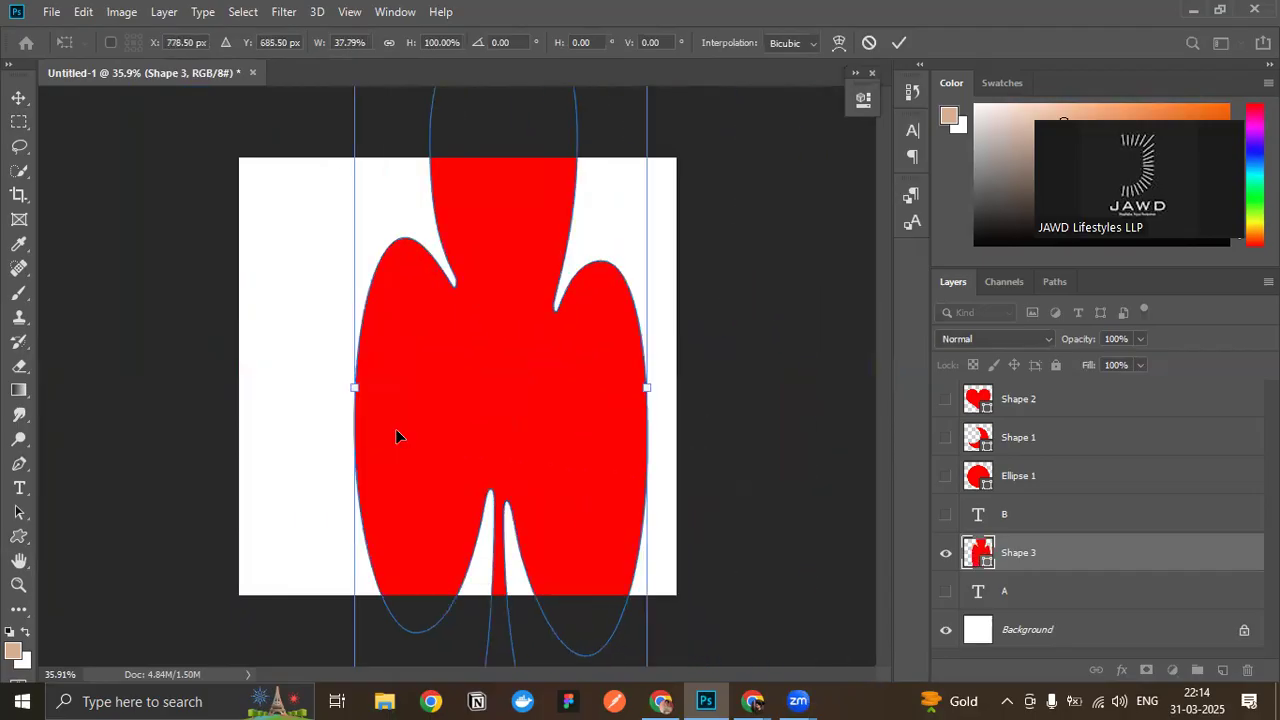
pyautogui.hotkey('ctrl', 'z')
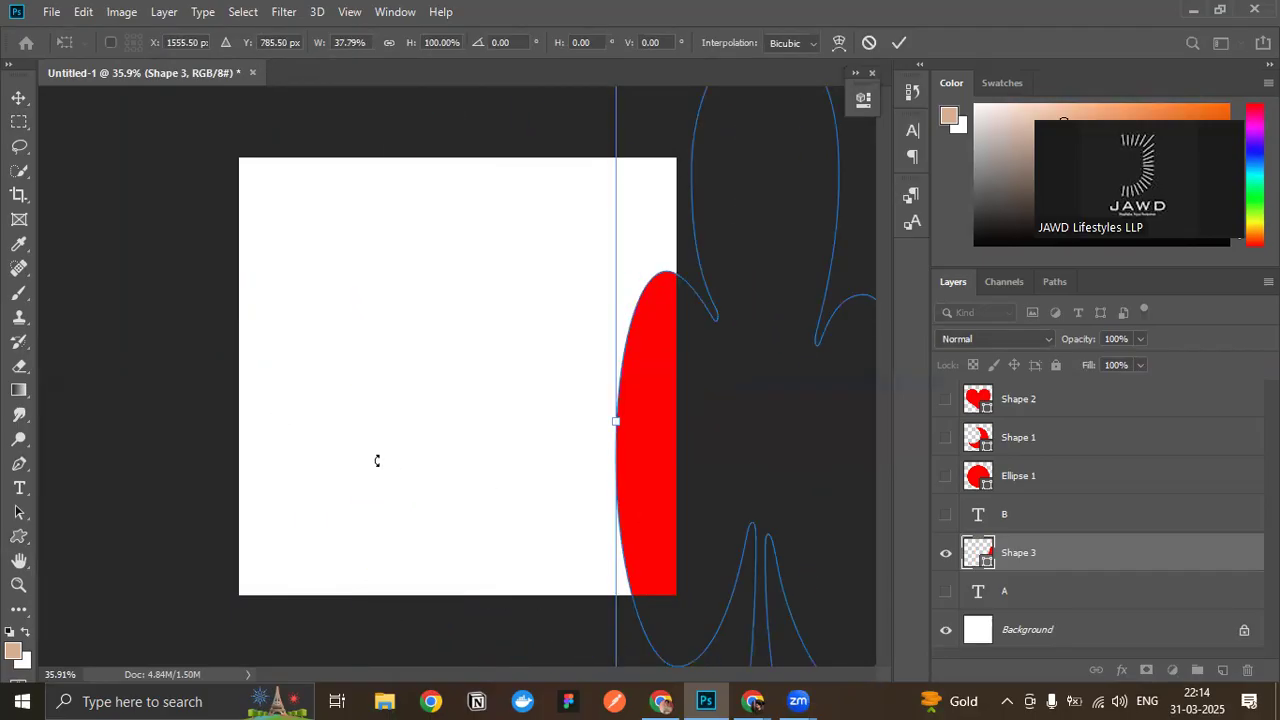
pyautogui.press('Escape')
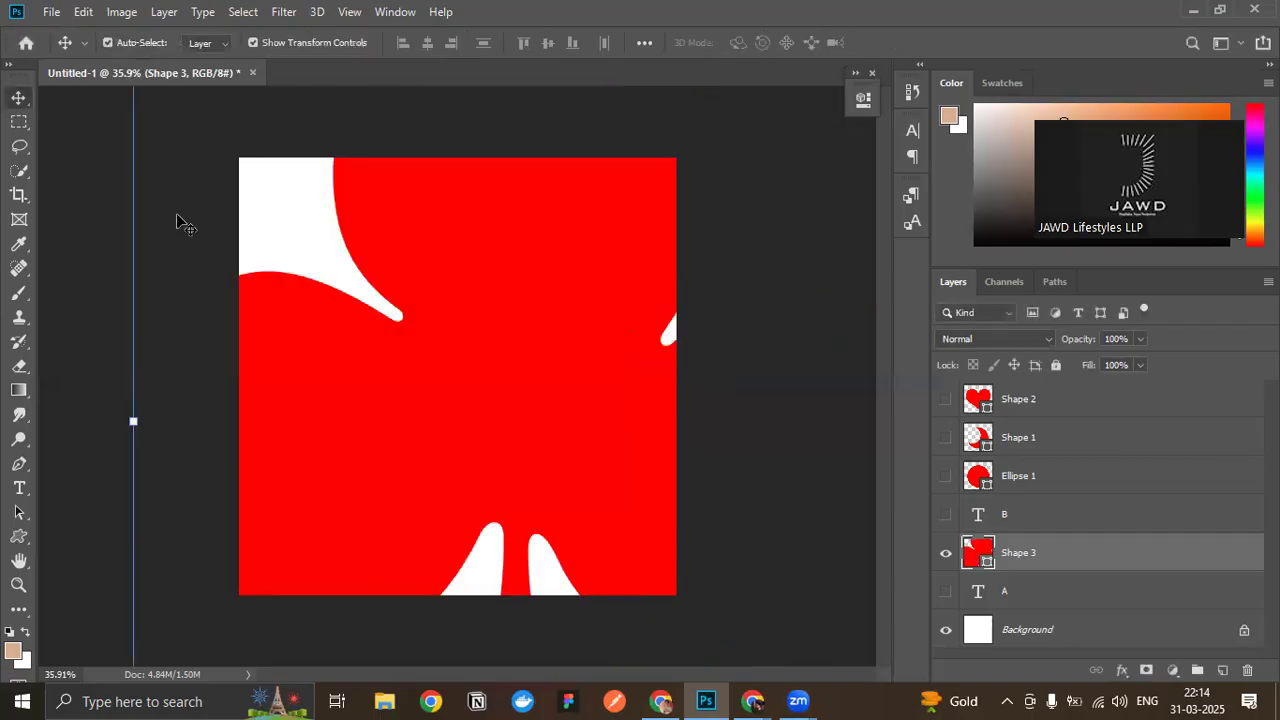
# - Shrink the red club to a tiny shape in the upper-right area of the canvas and deselect it
pyautogui.scroll(-5, 254, 458)
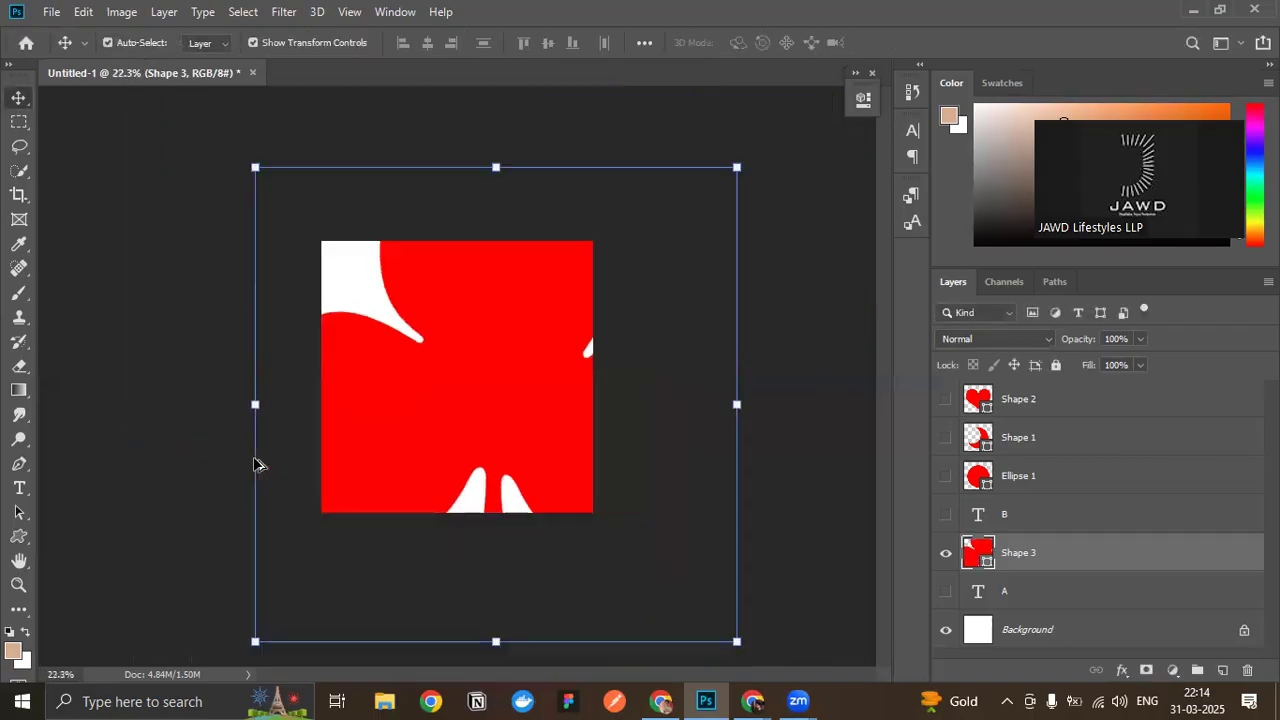
pyautogui.moveTo(251, 643); pyautogui.dragTo(600, 368)
pyautogui.moveTo(592, 277); pyautogui.dragTo(376, 379)
pyautogui.moveTo(354, 432); pyautogui.dragTo(568, 332)
pyautogui.click(652, 332)
pyautogui.click(660, 341)
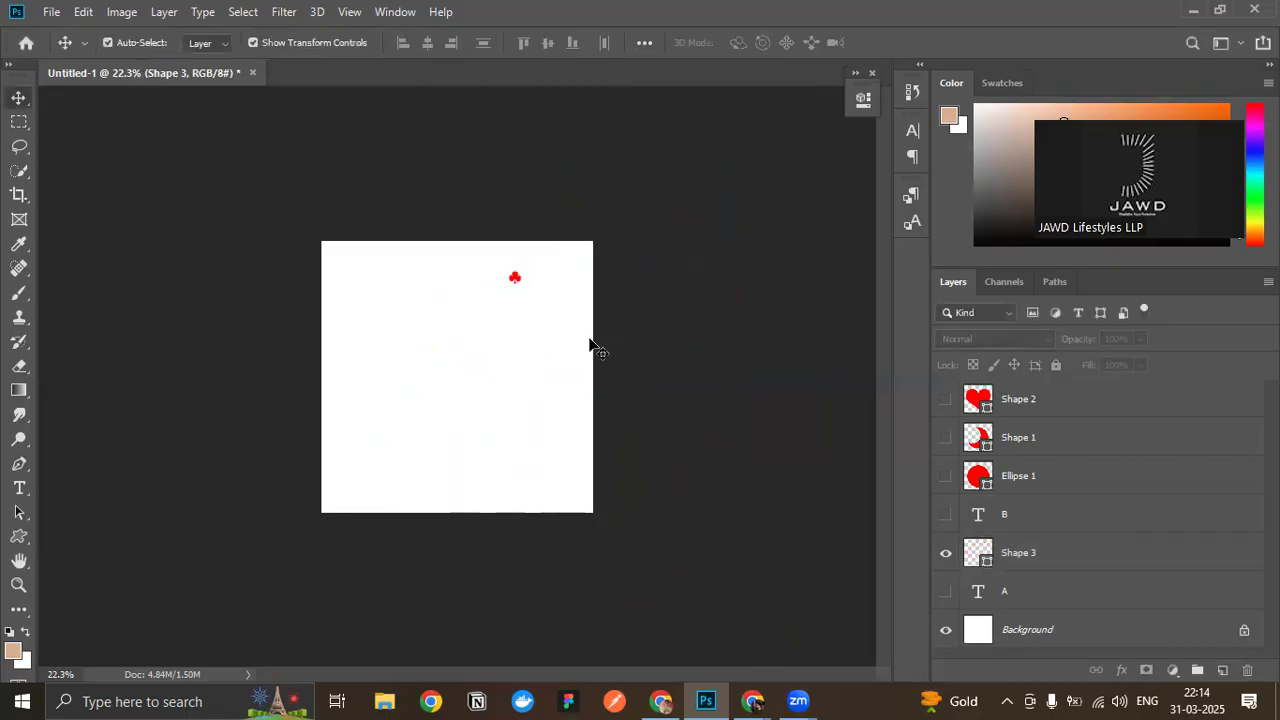
# - Inspect the tiny red club's edges up close, and scale it up to about 2196% of its size
pyautogui.scroll(15, 530, 325)
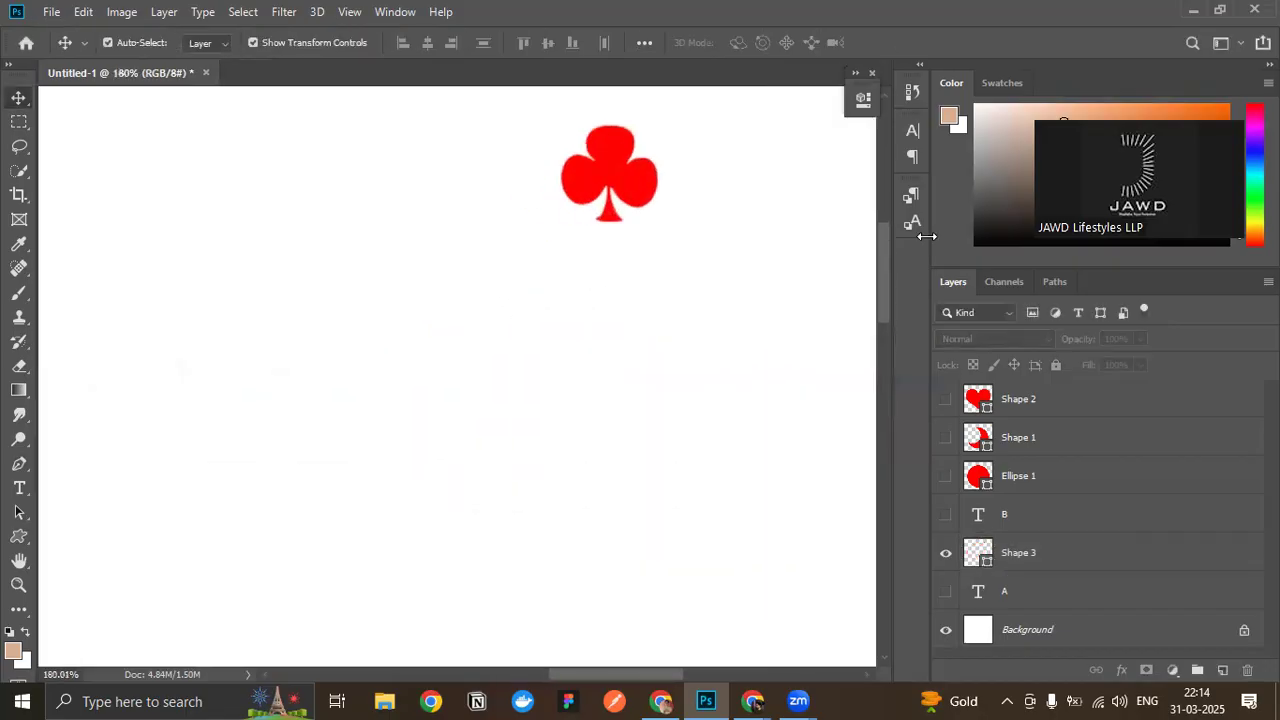
pyautogui.scroll(5, 617, 200)
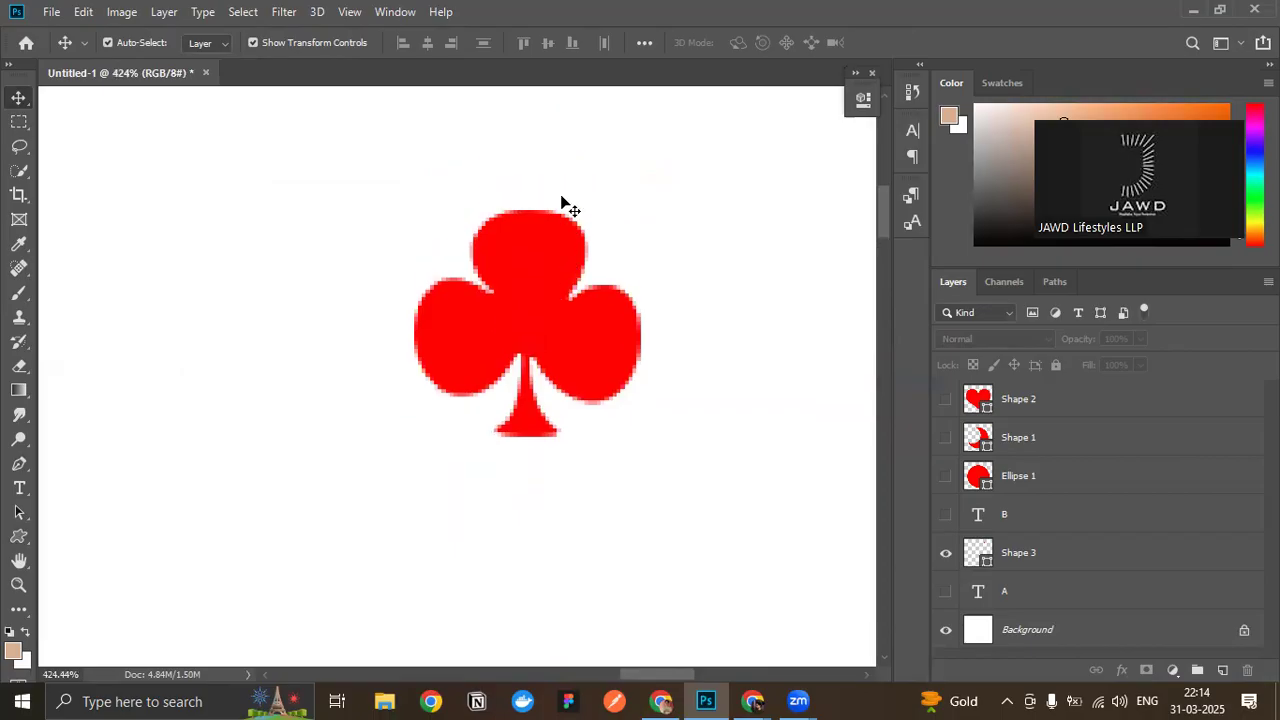
pyautogui.scroll(-10, 337, 346)
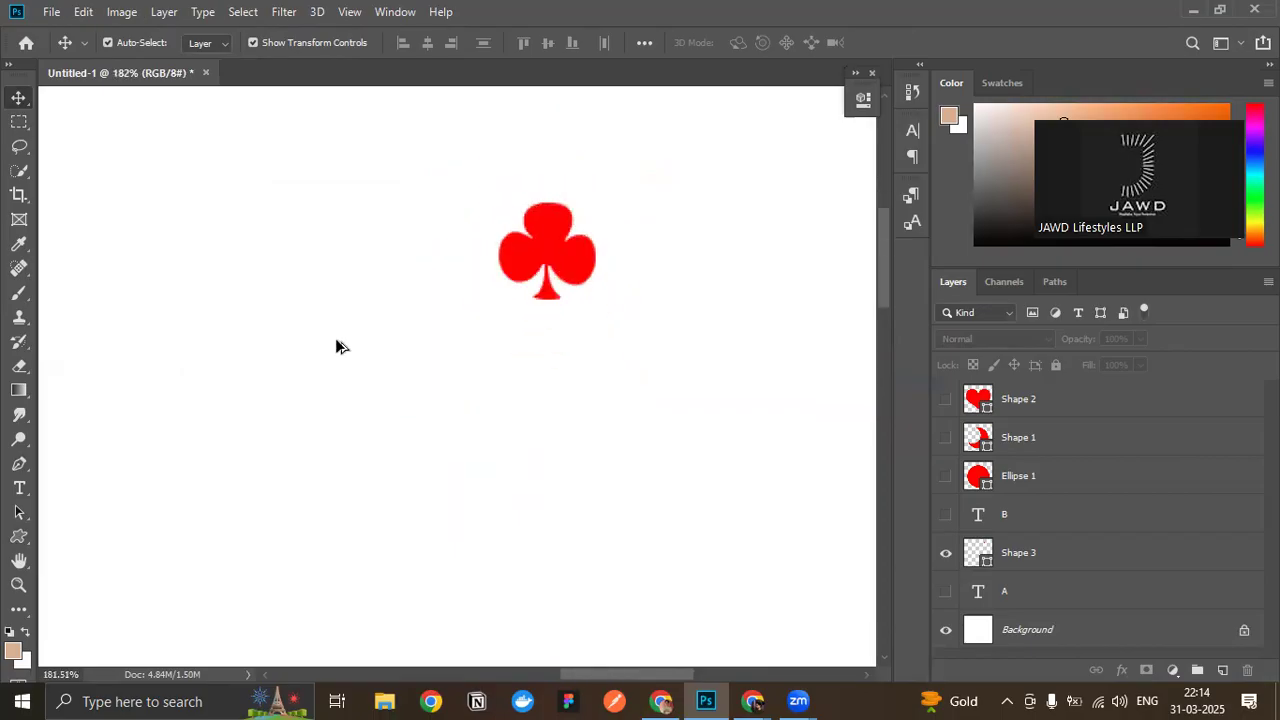
pyautogui.scroll(4, 337, 346)
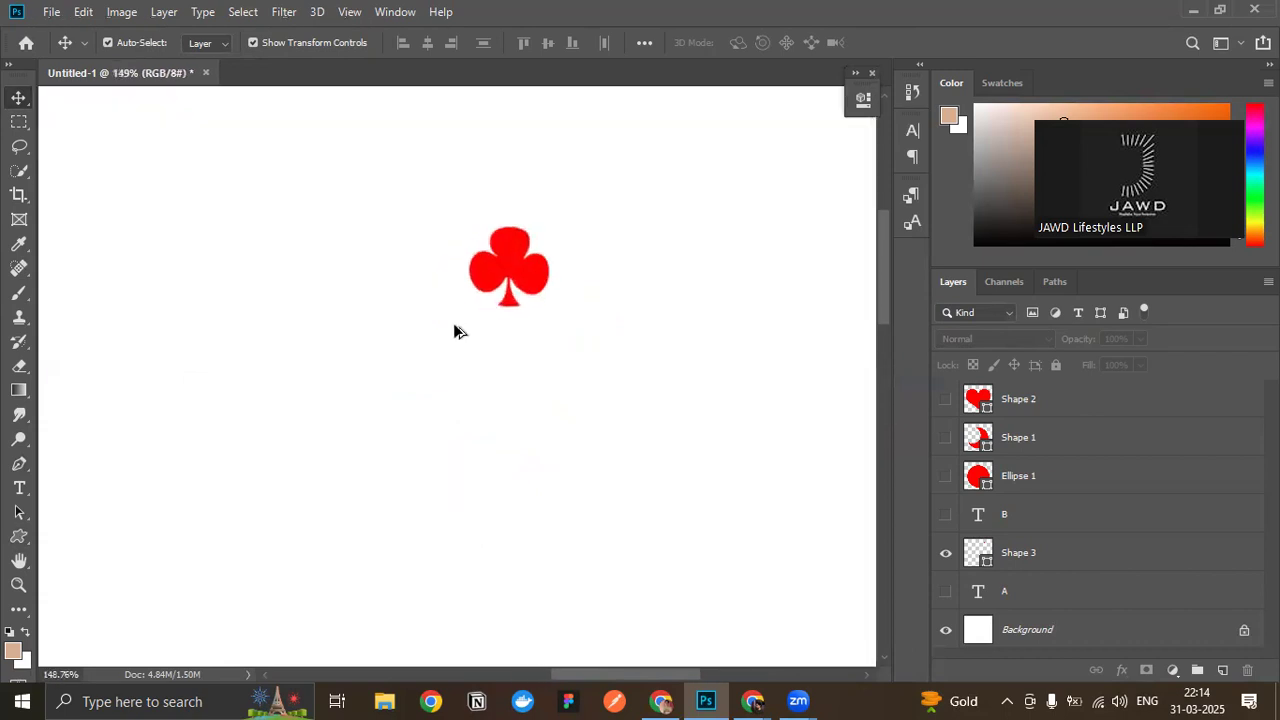
pyautogui.scroll(4, 454, 331)
pyautogui.scroll(-8, 511, 286)
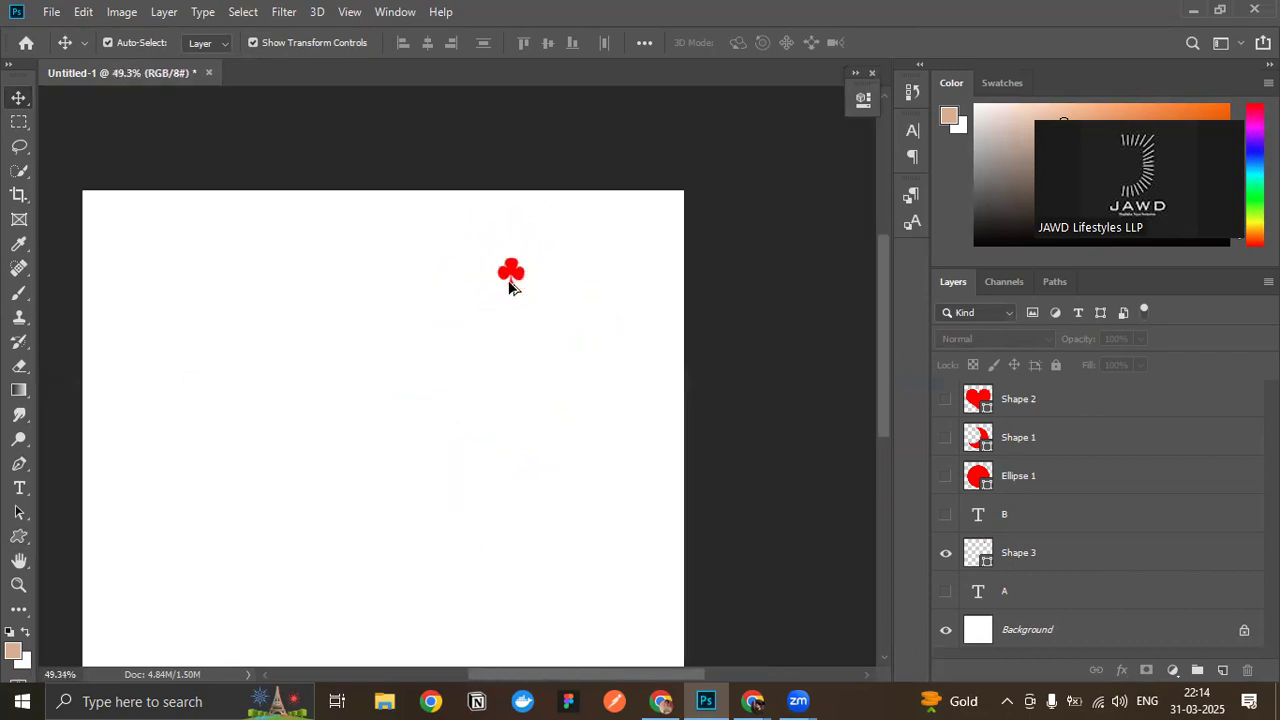
pyautogui.click(511, 281)
pyautogui.moveTo(520, 284); pyautogui.dragTo(355, 127)
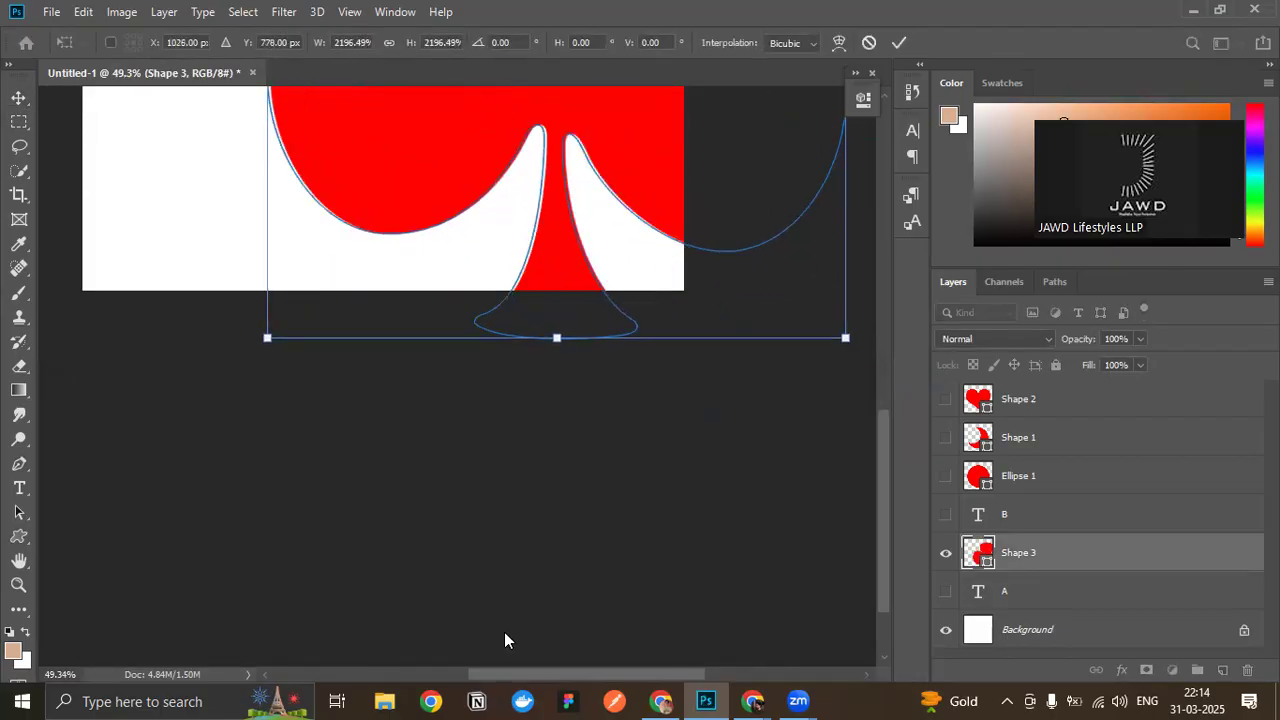
pyautogui.press('Return')
# - Inspect the enlarged club's curves up close, move the club to fit within the canvas width, and deselect it
pyautogui.scroll(2, 361, 96)
pyautogui.scroll(3, 500, 360)
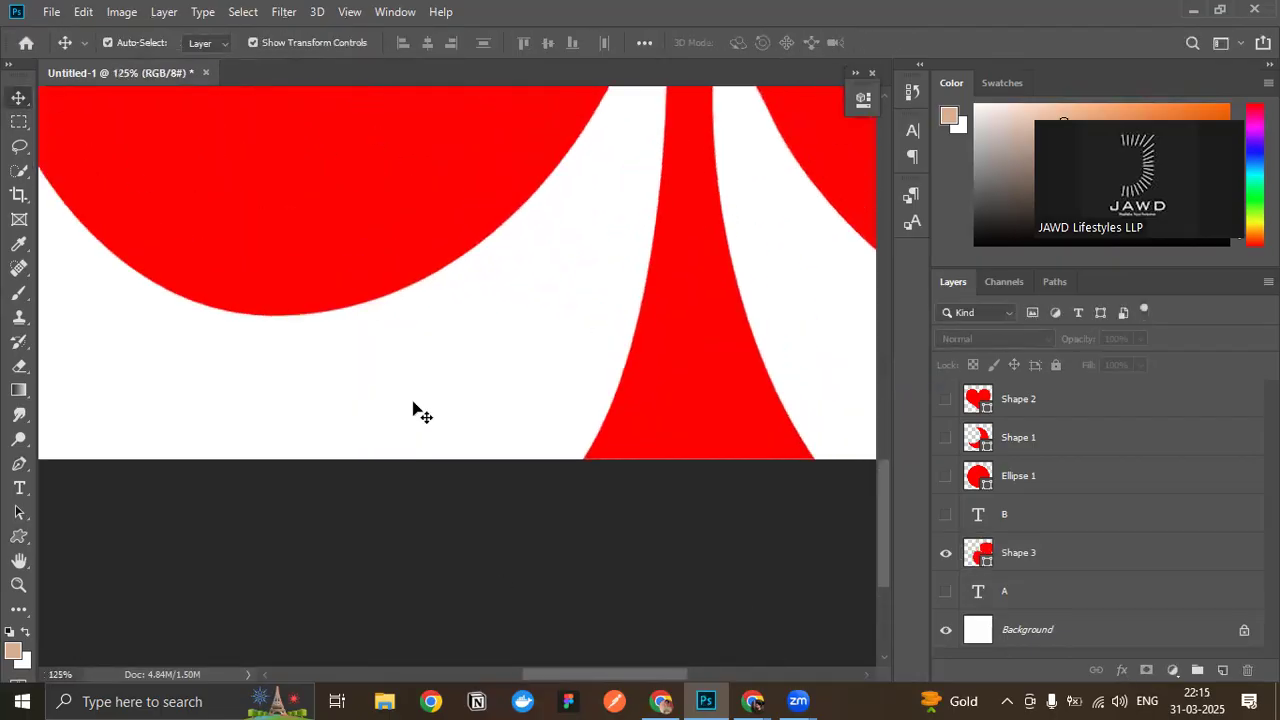
pyautogui.scroll(2, 580, 255)
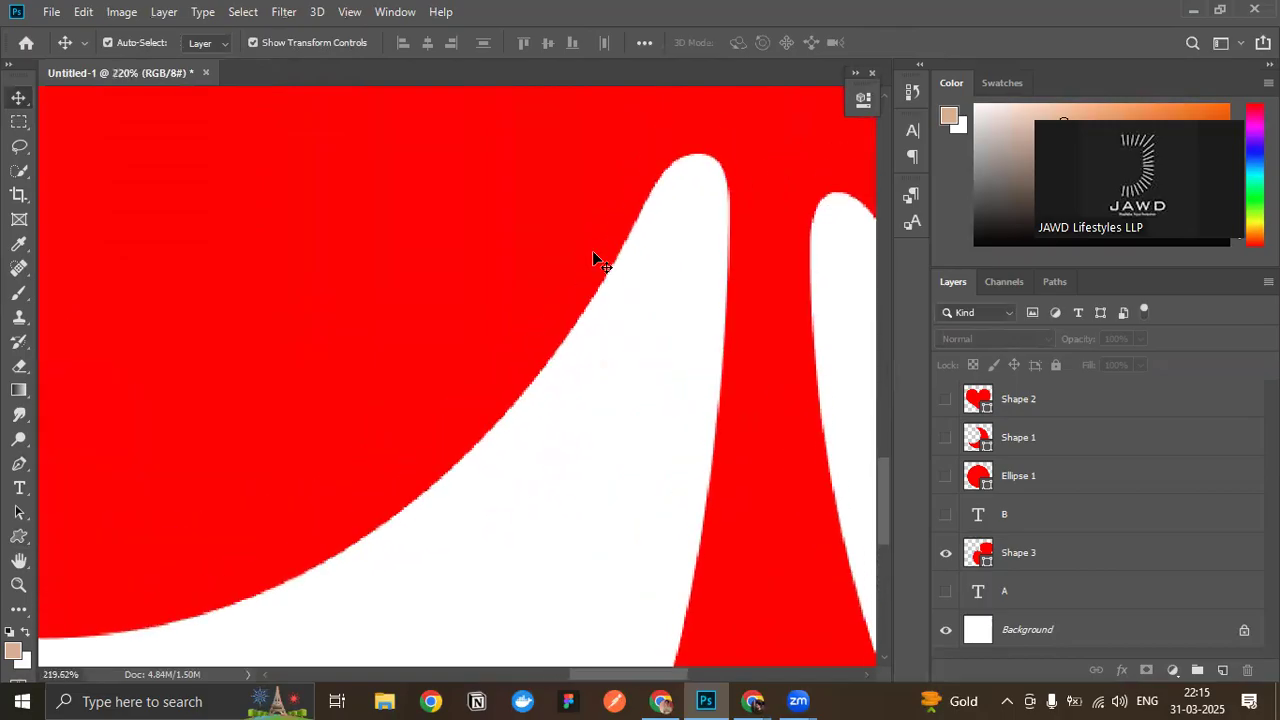
pyautogui.scroll(-3, 659, 248)
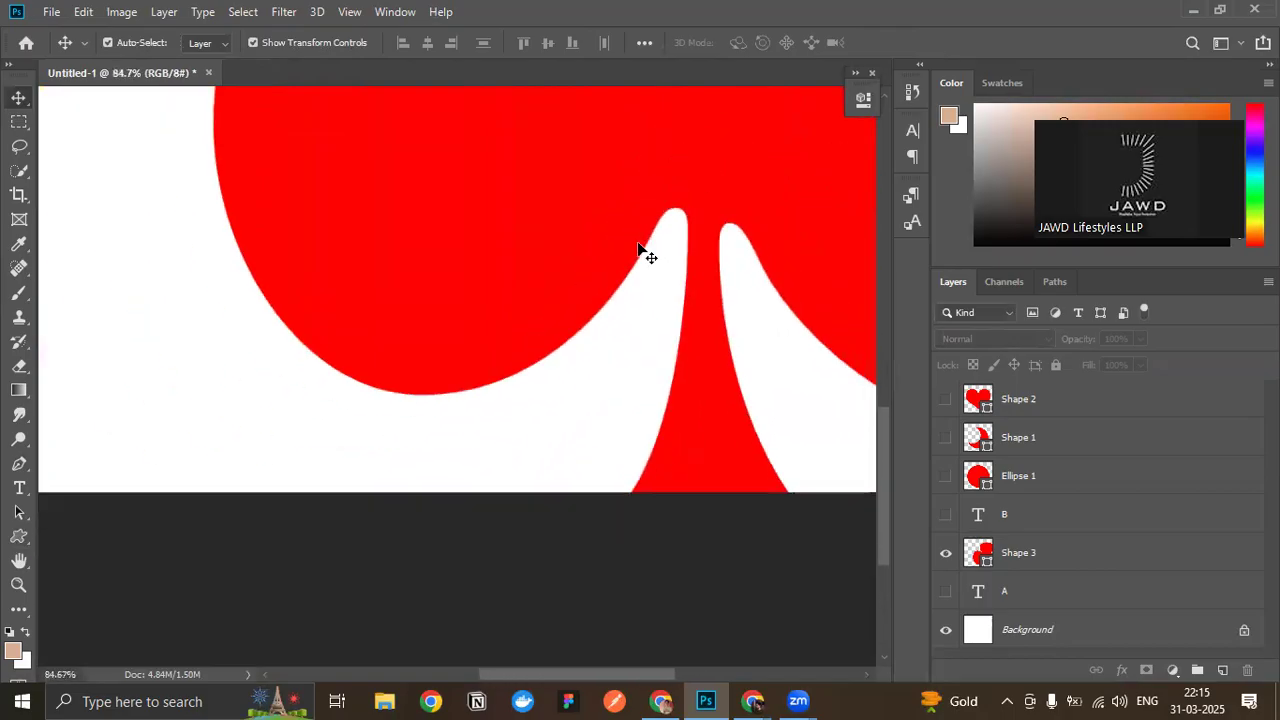
pyautogui.scroll(-1, 592, 256)
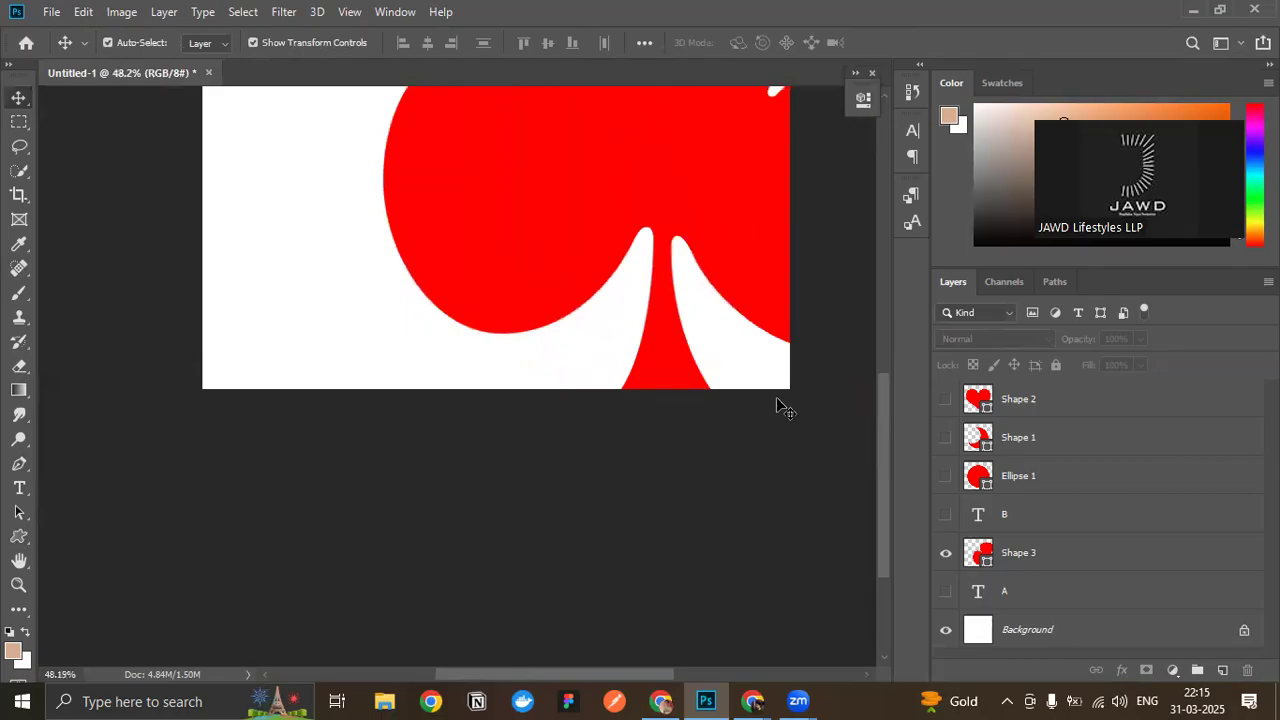
pyautogui.moveTo(879, 428); pyautogui.dragTo(894, 360)
pyautogui.moveTo(705, 277); pyautogui.dragTo(531, 266)
pyautogui.scroll(3, 530, 266)
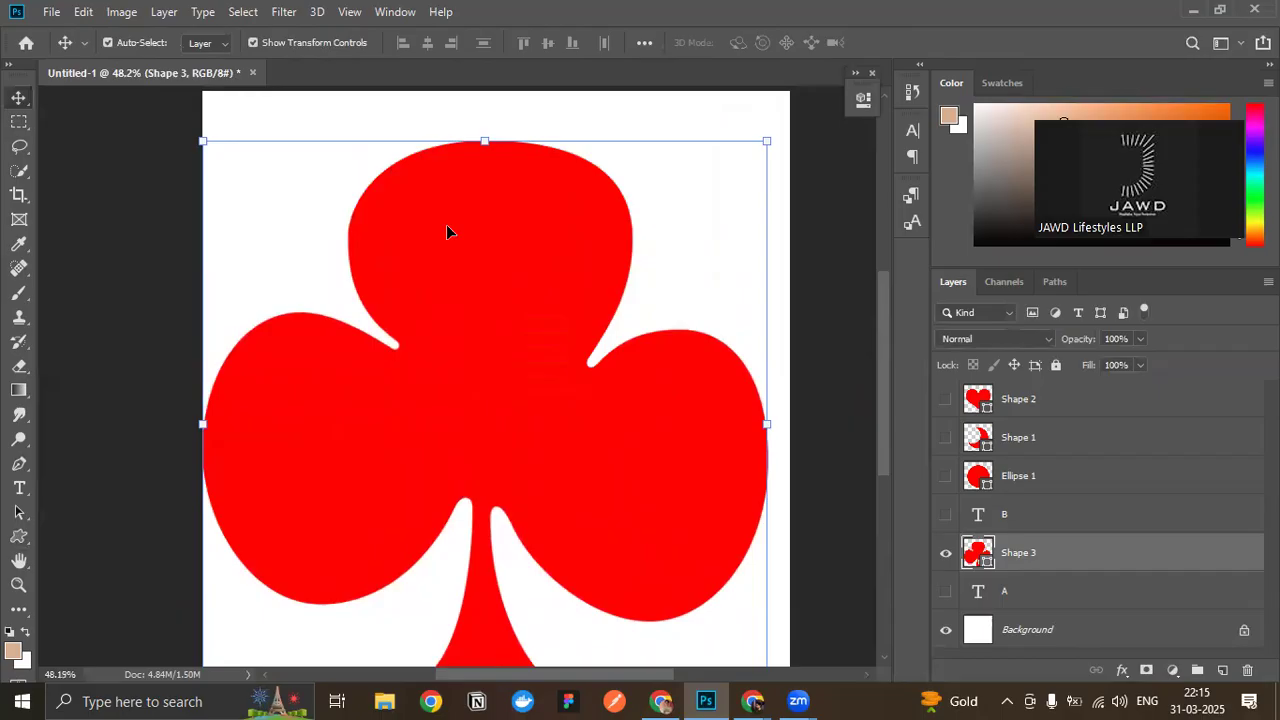
pyautogui.click(834, 294)
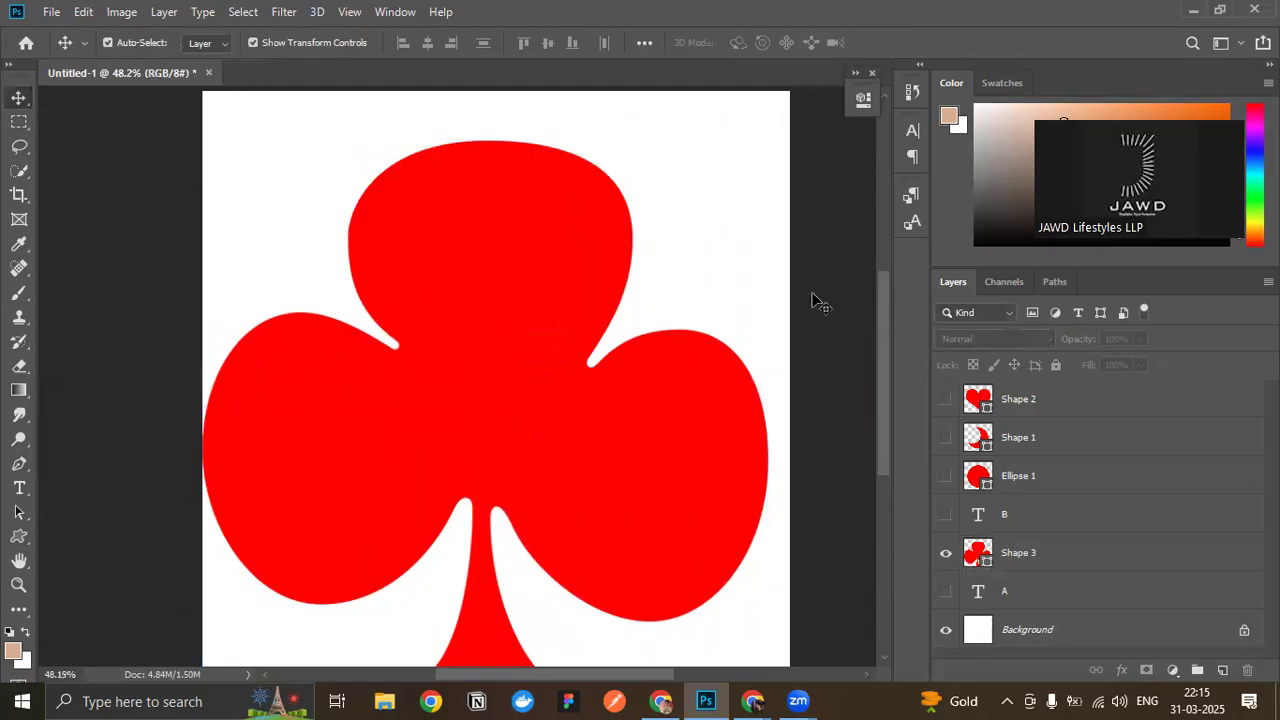
# - Delete the red club shape layer
pyautogui.scroll(3, 623, 334)
pyautogui.scroll(-3, 562, 323)
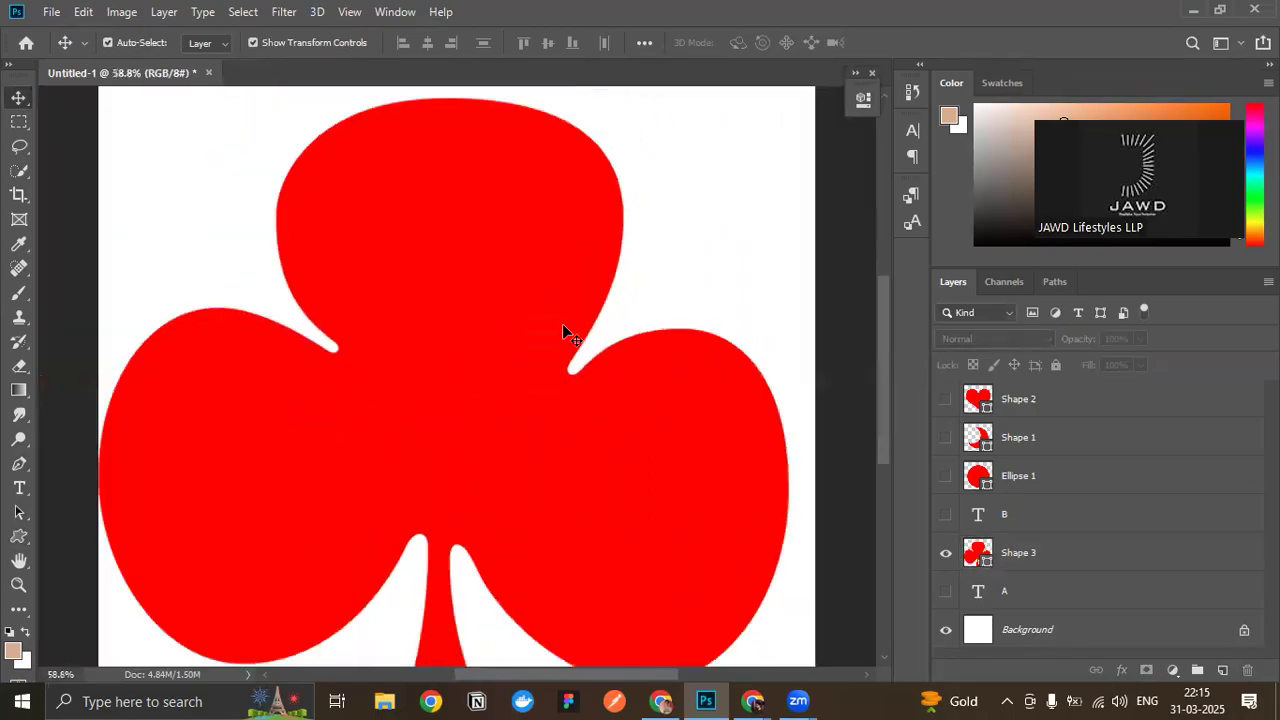
pyautogui.click(474, 305)
pyautogui.press('Delete')
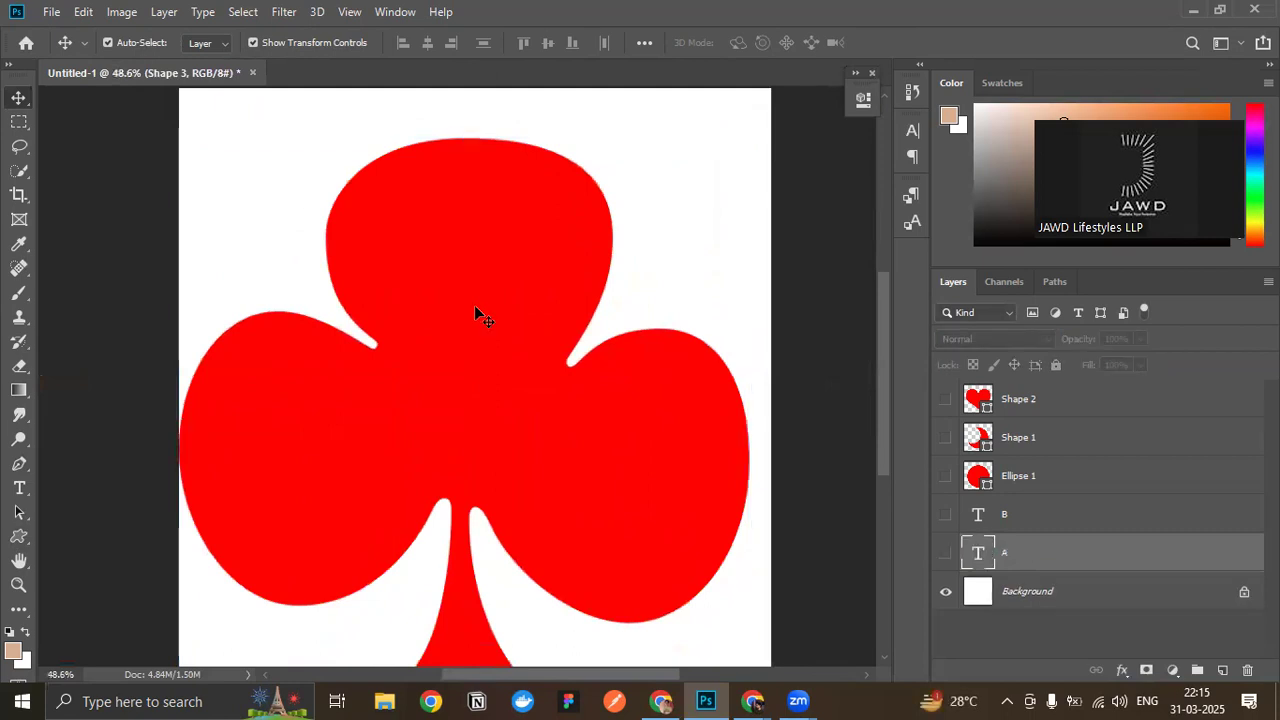
# - Draw a tan club with the Custom Shape tool in Pixels mode on a new layer, in the canvas's upper-left area
pyautogui.click(19, 536)
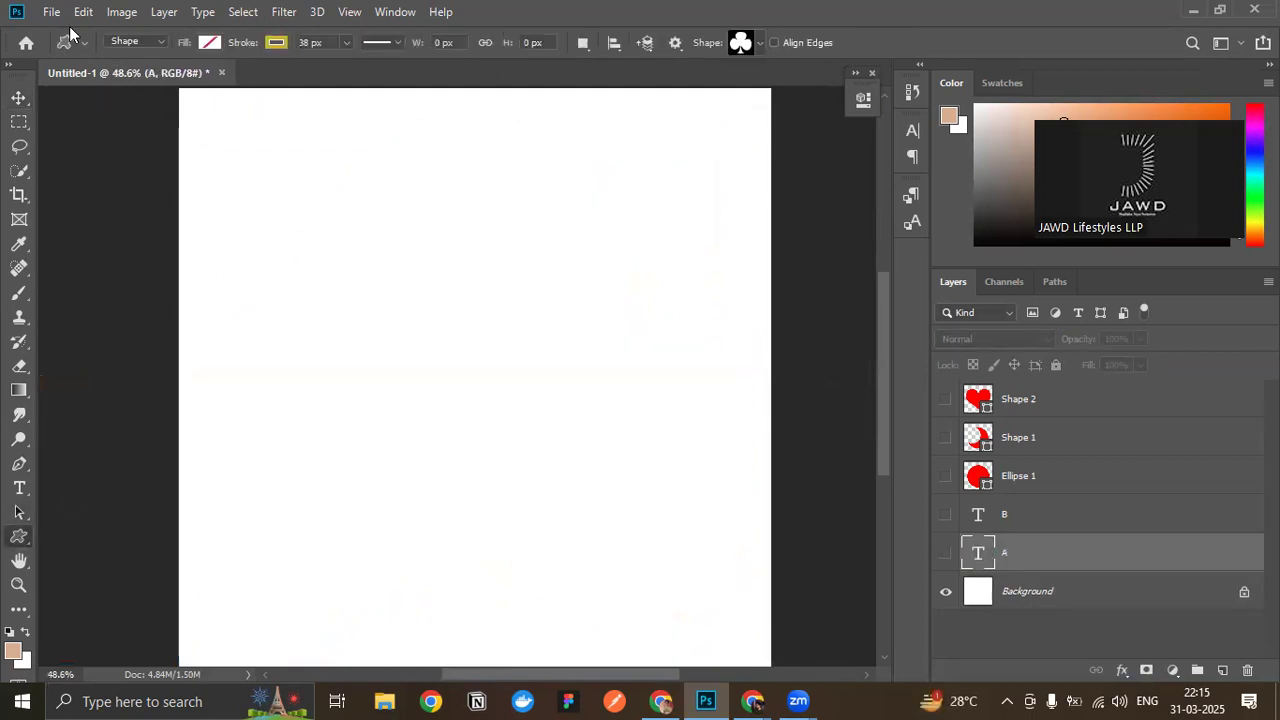
pyautogui.click(160, 42)
pyautogui.click(150, 90)
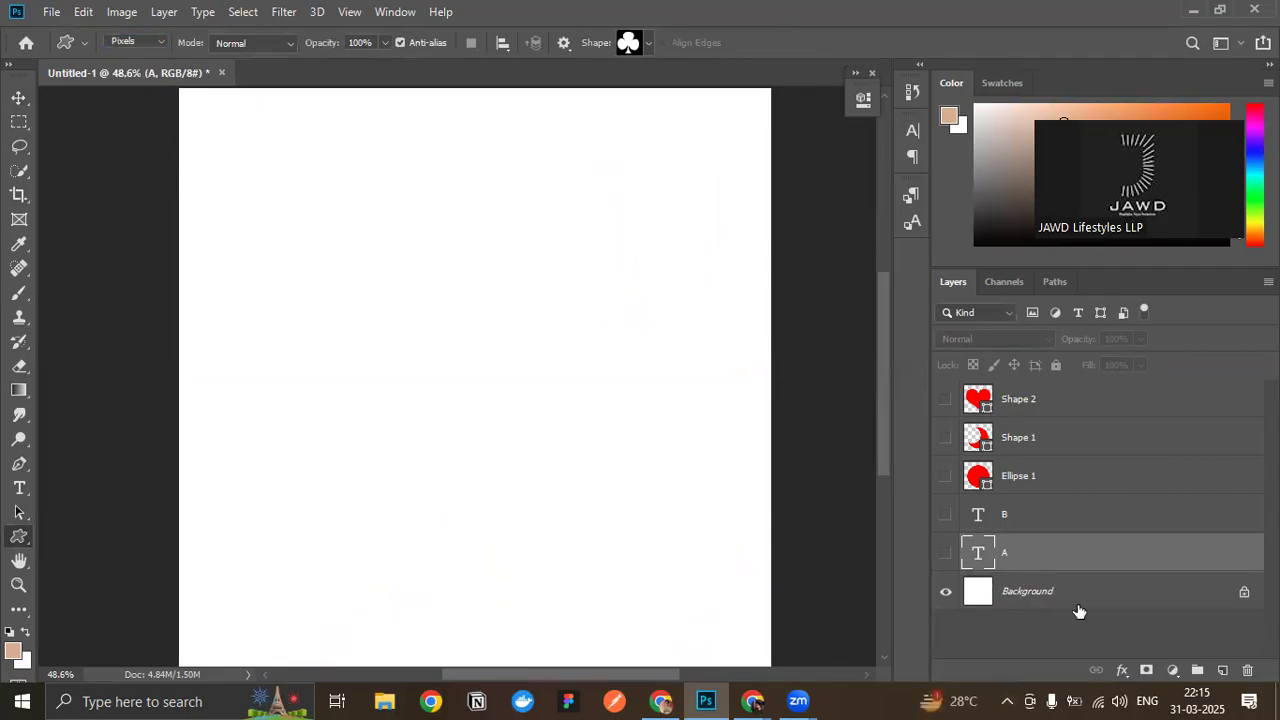
pyautogui.click(1222, 670)
pyautogui.moveTo(226, 177)
pyautogui.mouseDown()
pyautogui.moveTo(565, 685)
pyautogui.moveTo(508, 131)
pyautogui.moveTo(551, 226)
pyautogui.mouseUp()
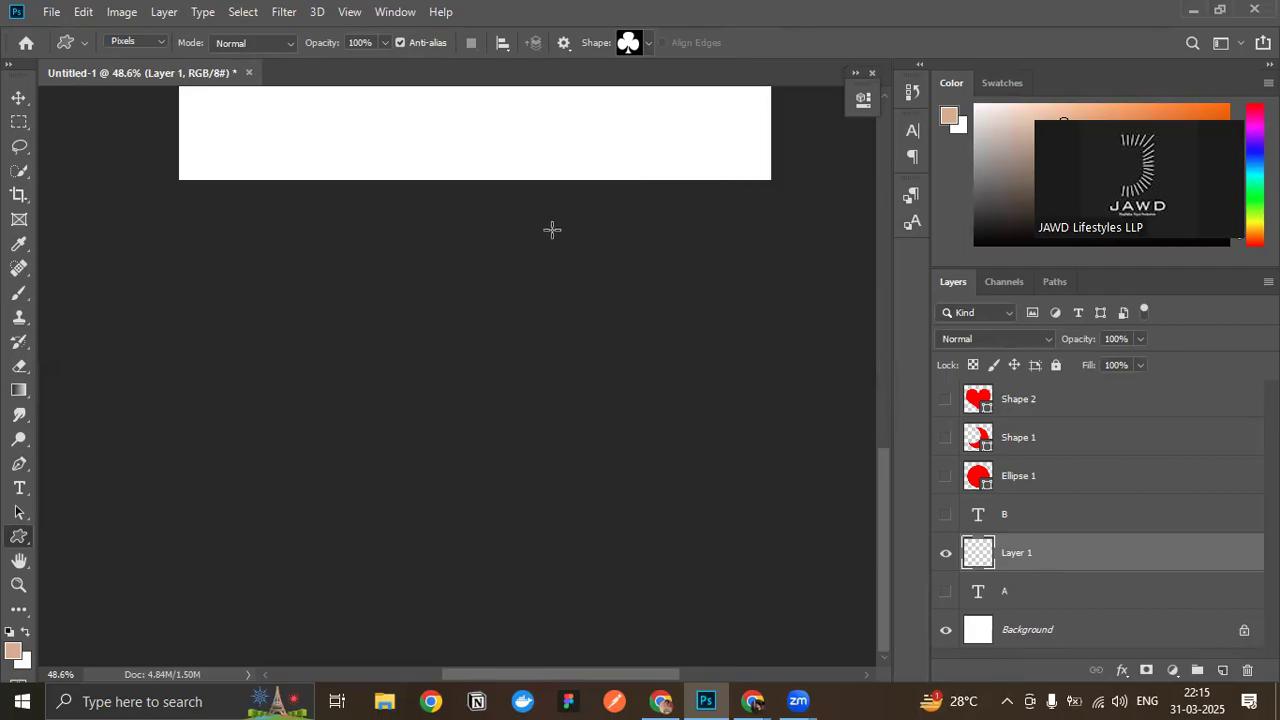
pyautogui.scroll(5, 551, 226)
pyautogui.scroll(1, 531, 304)
pyautogui.press('v')
pyautogui.scroll(-1, 530, 455)
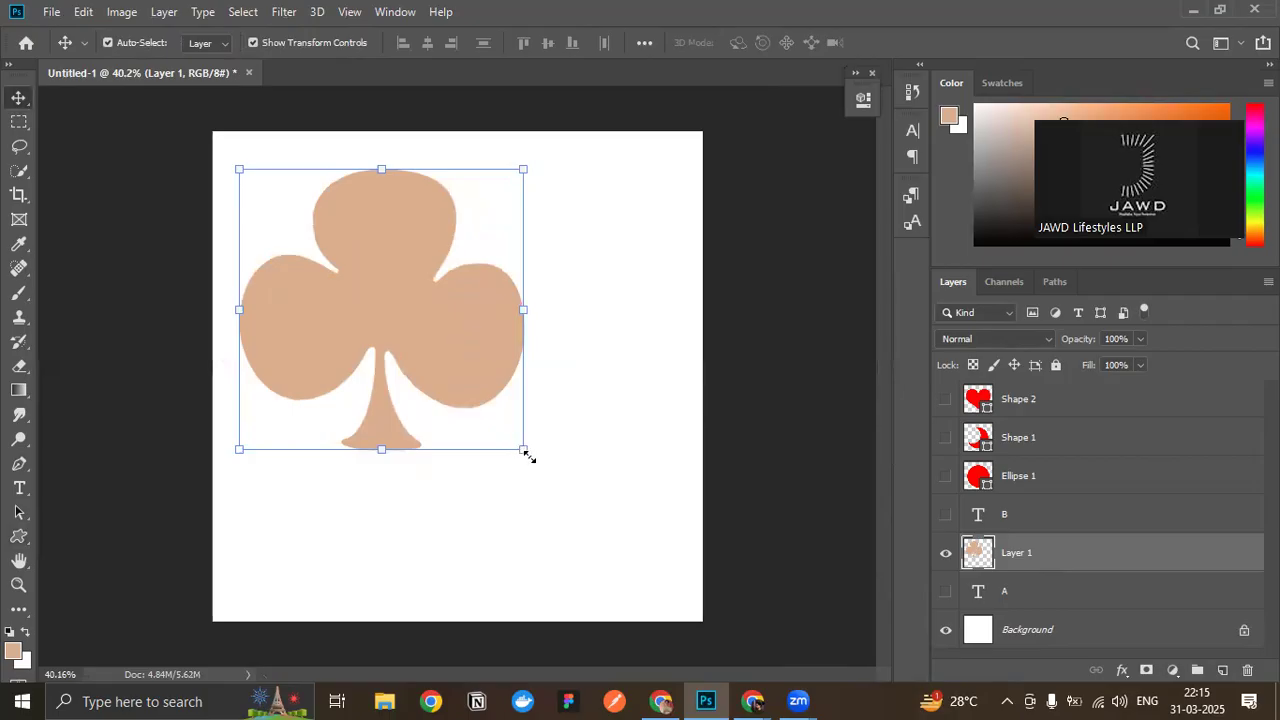
# - Scale the pixel club up to about 227% width and 195% height so it runs off the canvas
pyautogui.moveTo(522, 450); pyautogui.dragTo(882, 716)
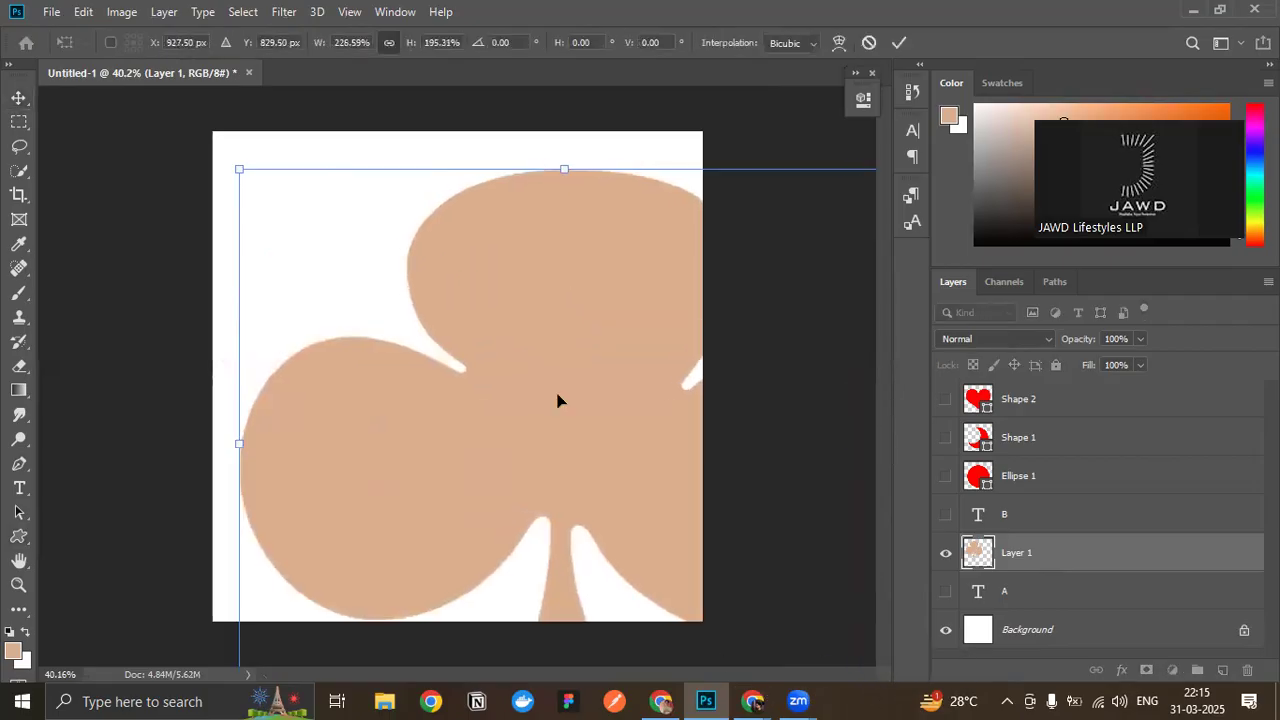
pyautogui.click(80, 141)
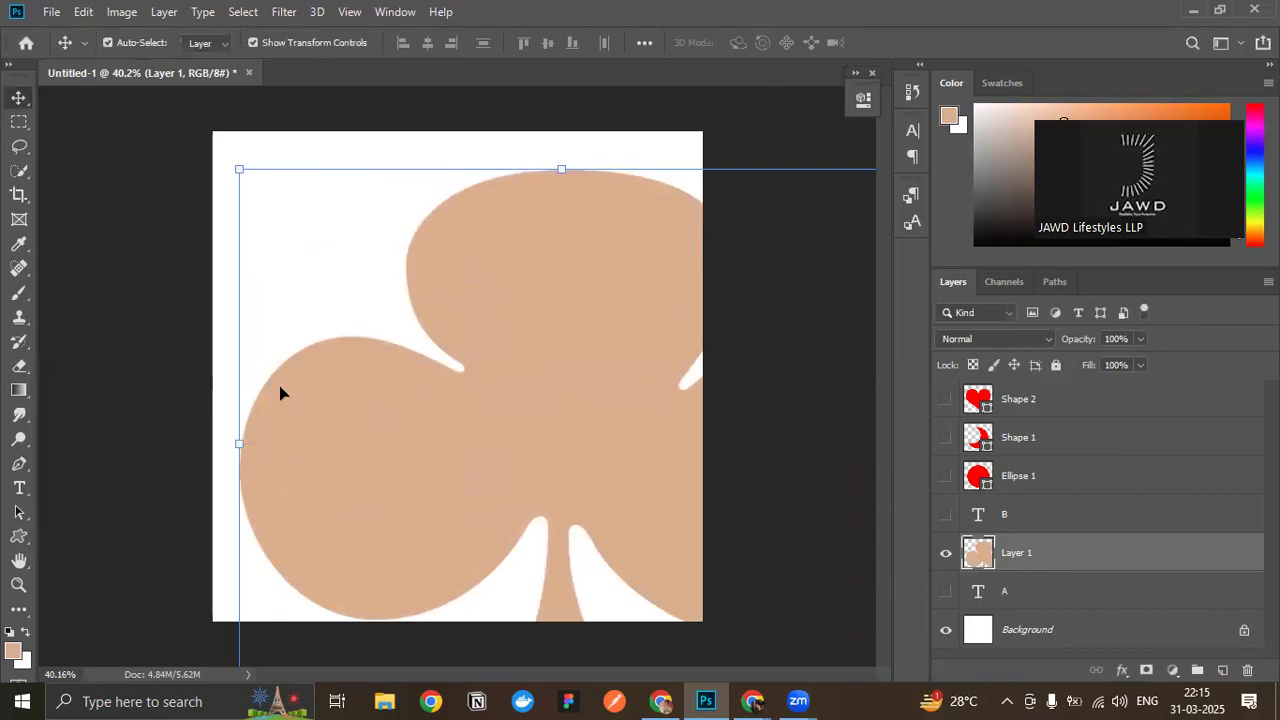
pyautogui.scroll(-1, 253, 384)
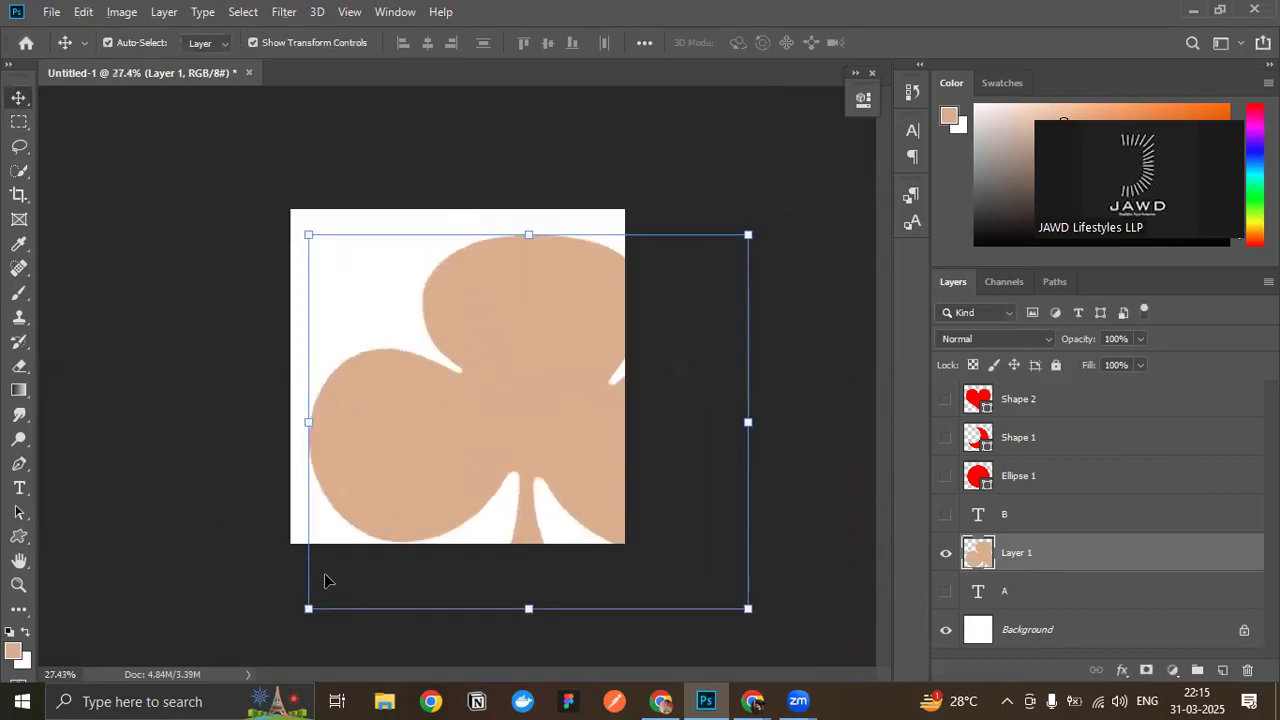
# - Shrink the pixel club to a tiny size in the canvas's upper-right area and apply the transform
pyautogui.moveTo(308, 607); pyautogui.dragTo(611, 359)
pyautogui.moveTo(619, 305); pyautogui.dragTo(431, 318)
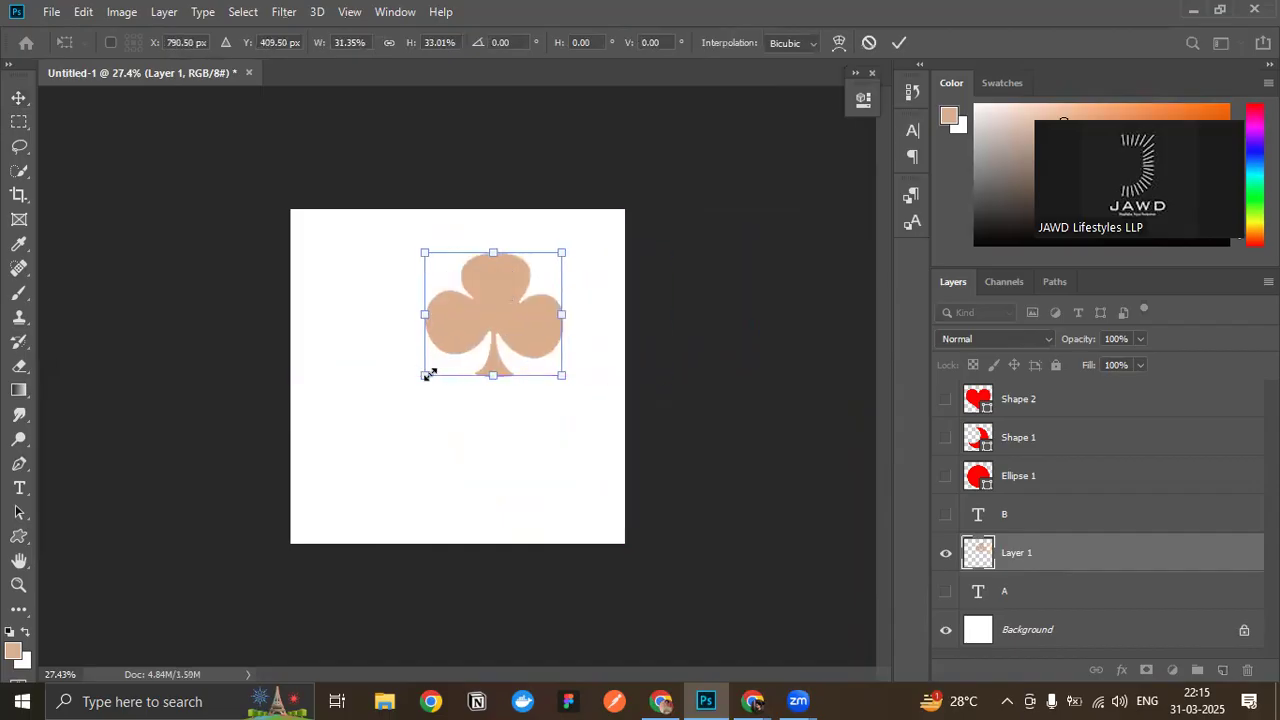
pyautogui.moveTo(428, 373); pyautogui.dragTo(556, 266)
pyautogui.press('Return')
pyautogui.scroll(3, 529, 291)
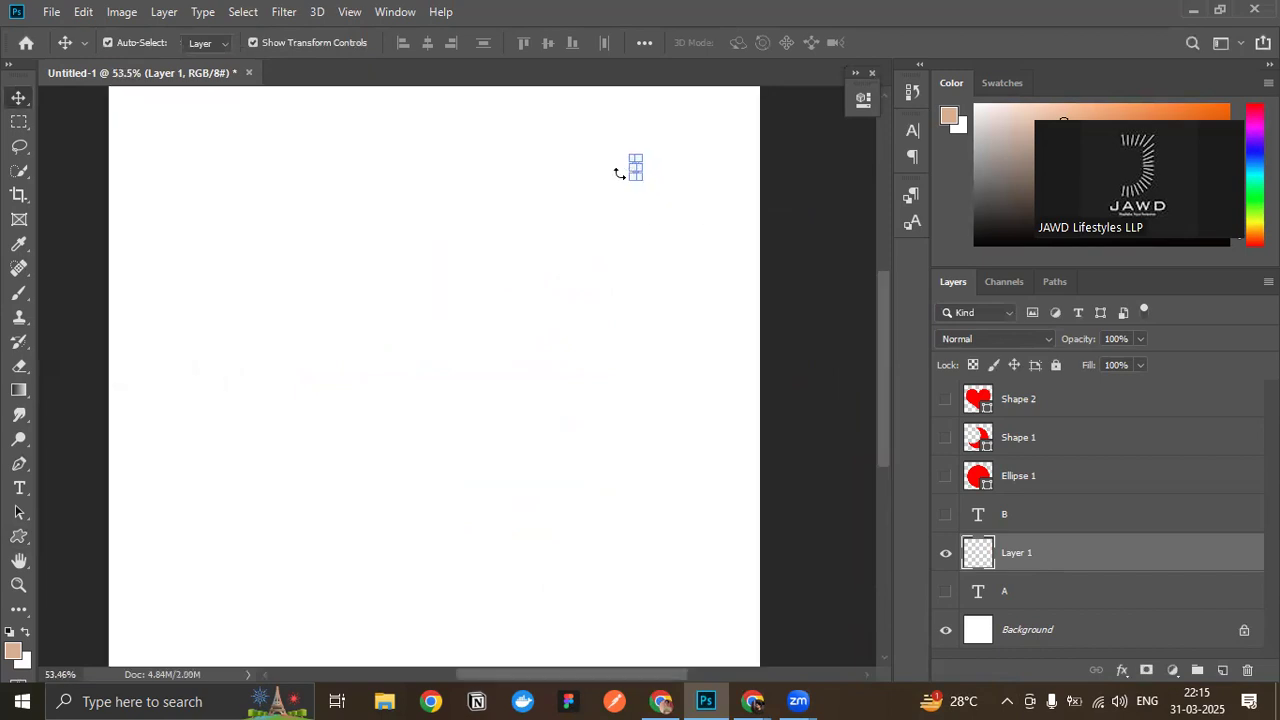
# - Enlarge the tiny pixel club to about 8030% width and 2425% height, apply the transform and deselect the layer
pyautogui.moveTo(626, 183); pyautogui.dragTo(116, 642)
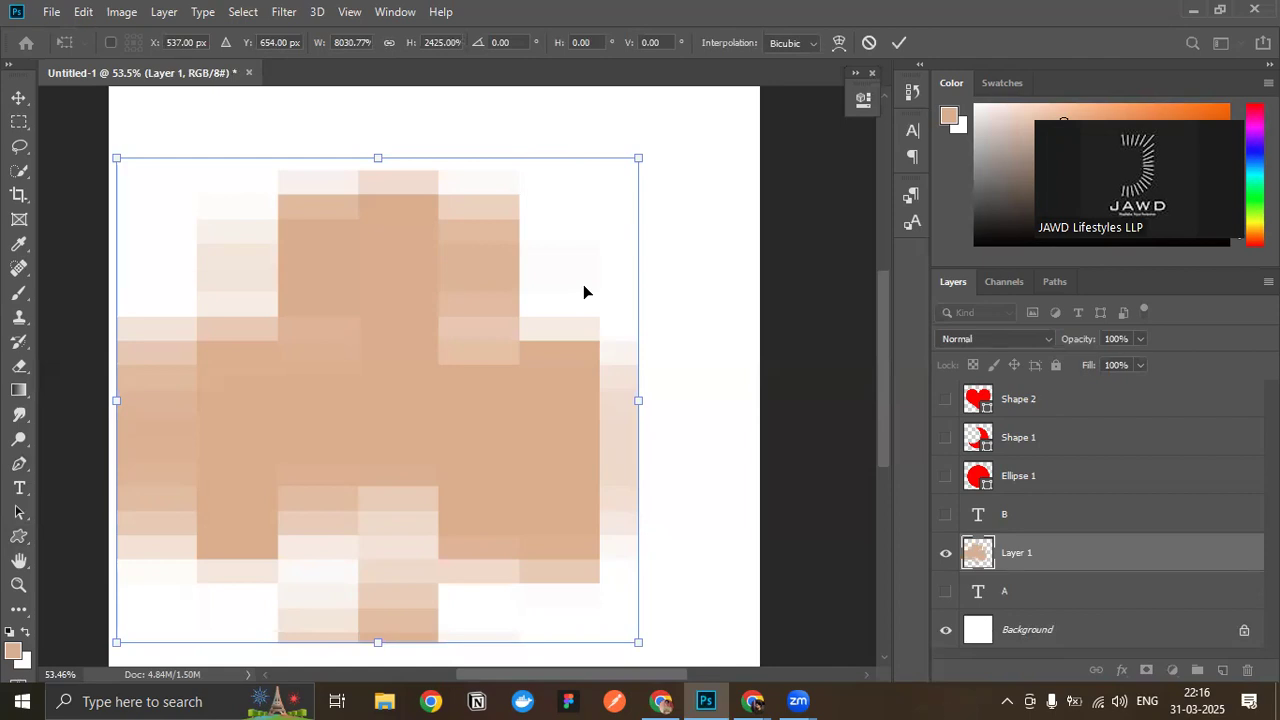
pyautogui.scroll(-1, 584, 286)
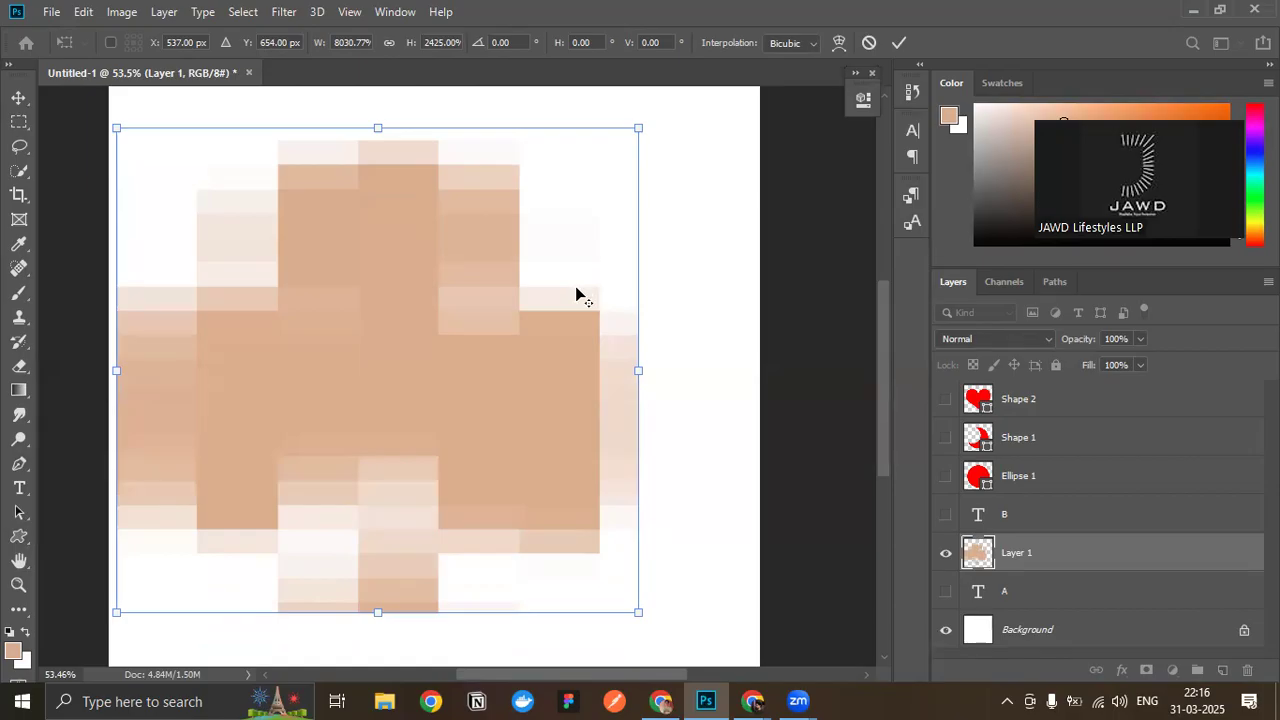
pyautogui.scroll(-2, 575, 286)
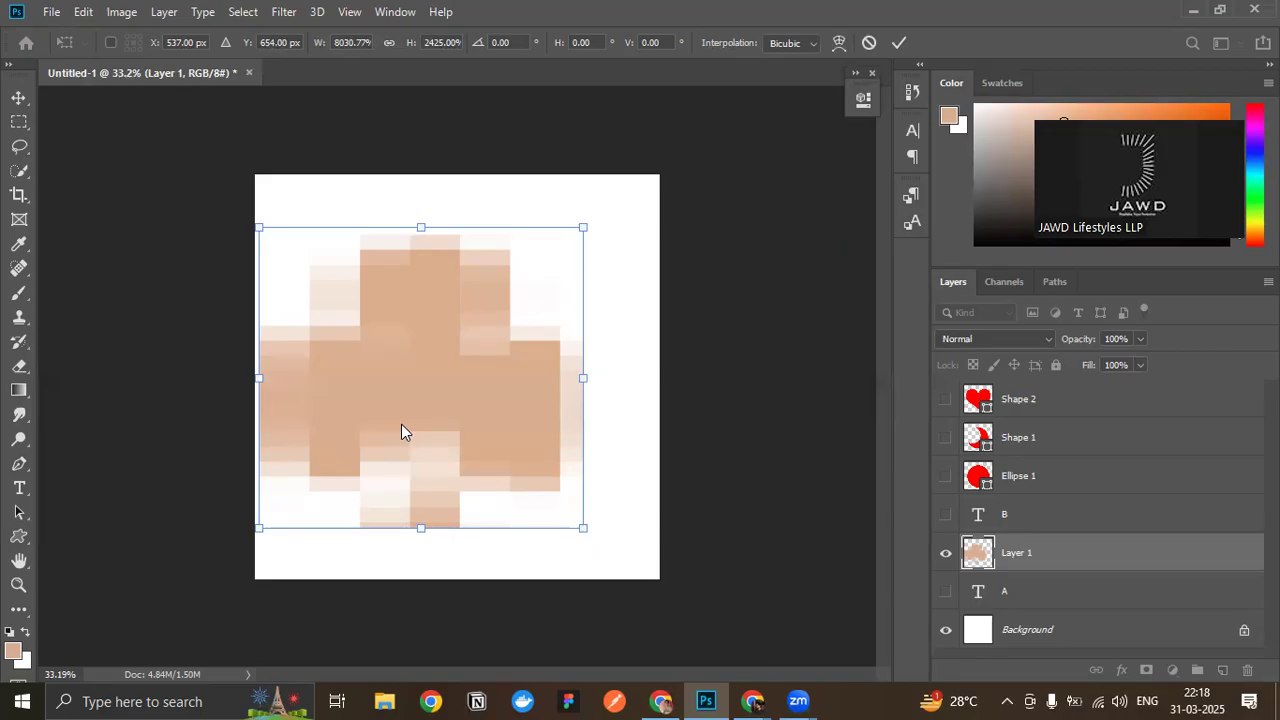
pyautogui.press('Return')
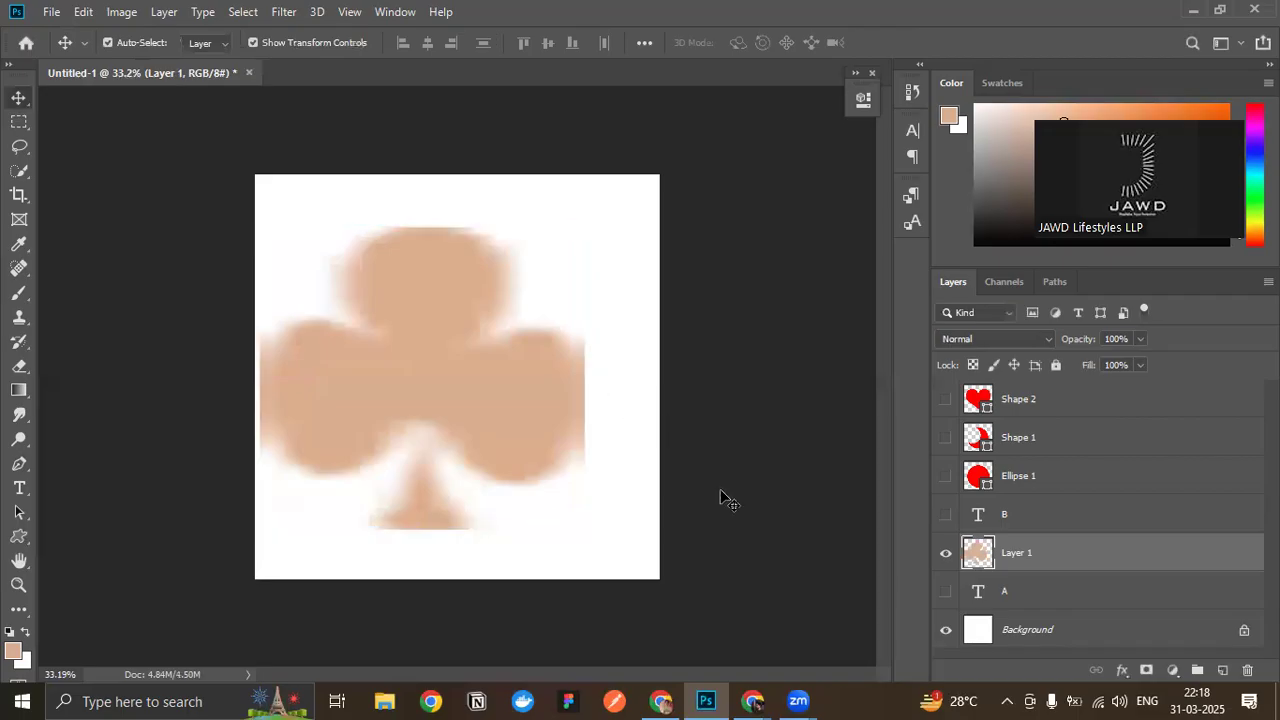
pyautogui.click(729, 500)
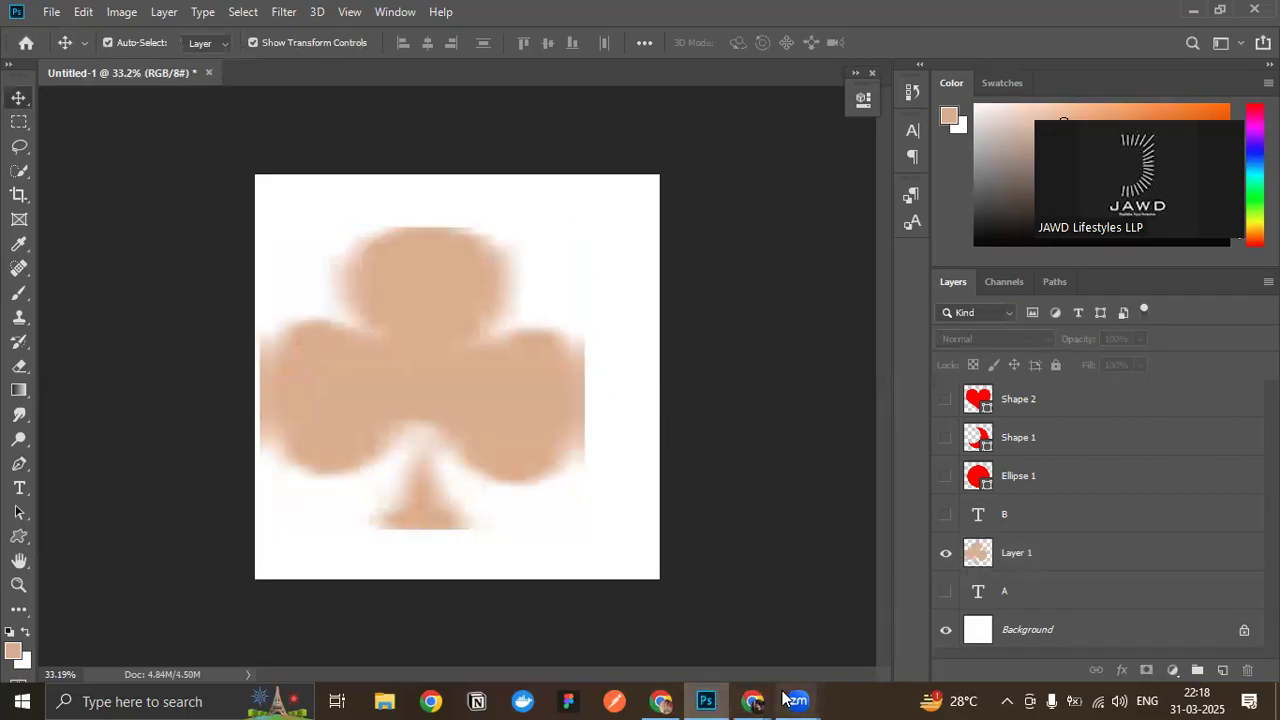
# - Check the Google Meet call, ignore its infinity-mirror notice and return to Photoshop
pyautogui.moveTo(753, 700)
pyautogui.click(665, 650)
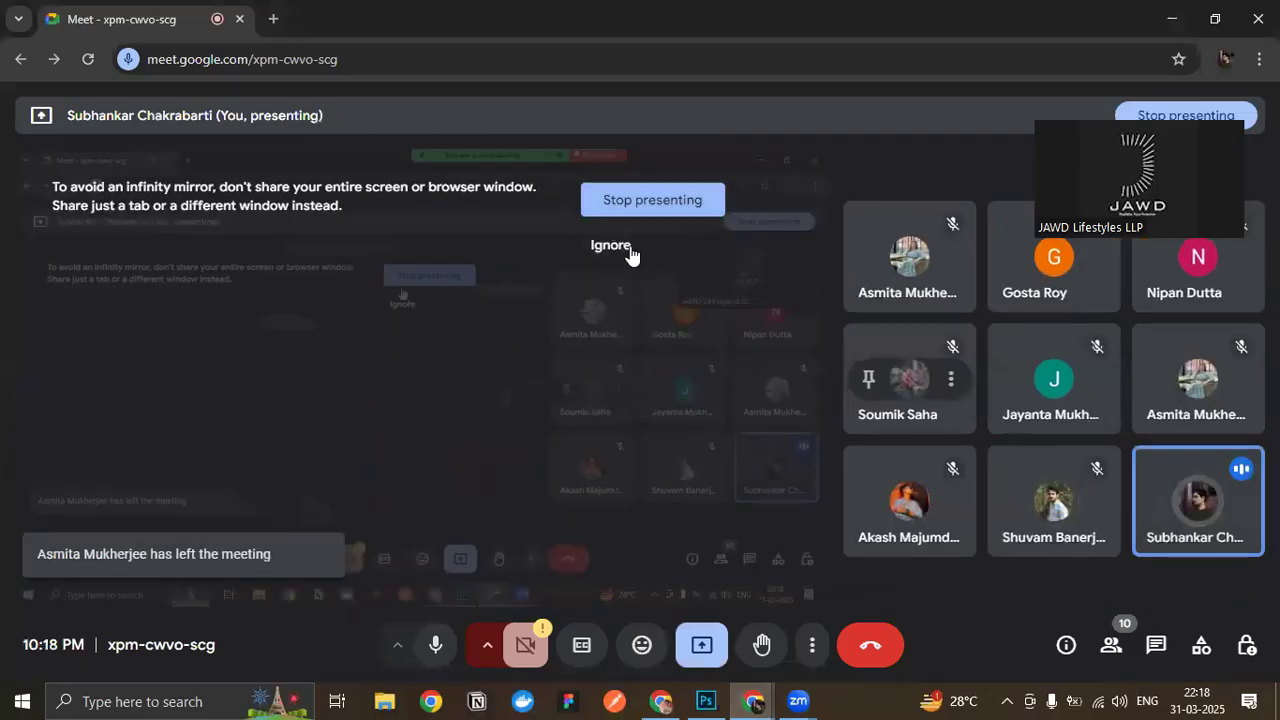
pyautogui.click(626, 249)
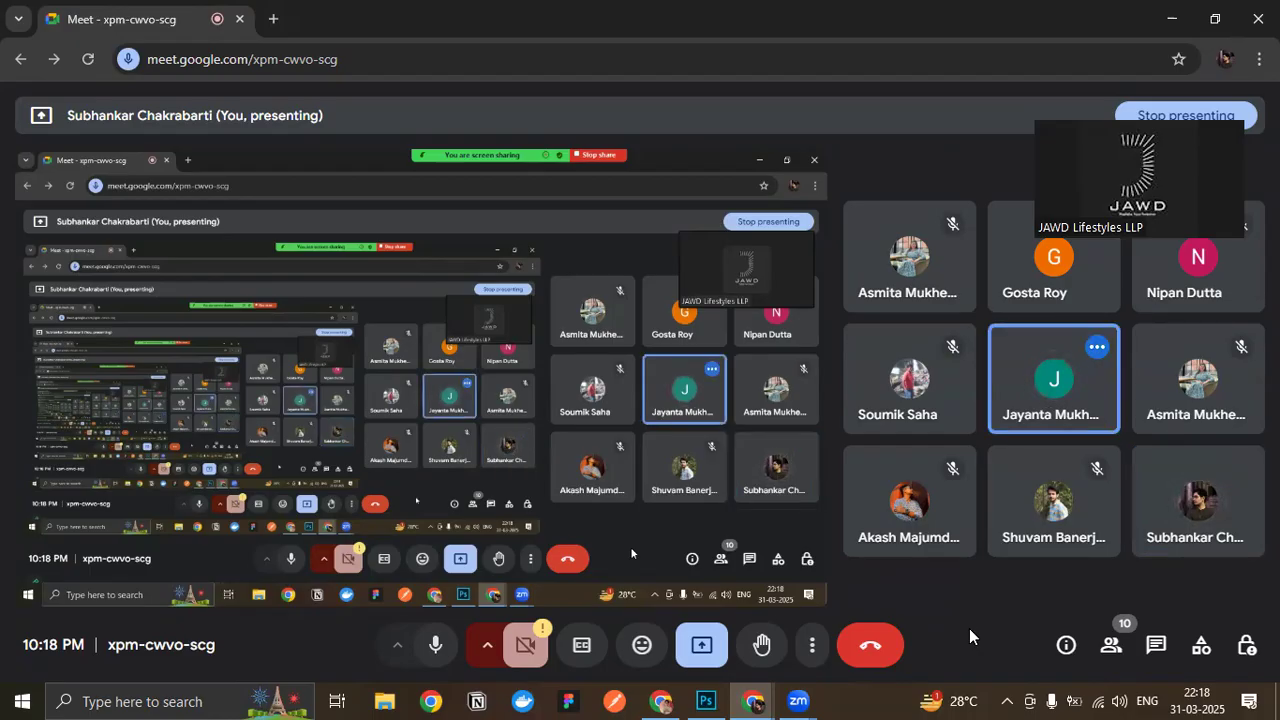
pyautogui.click(706, 701)
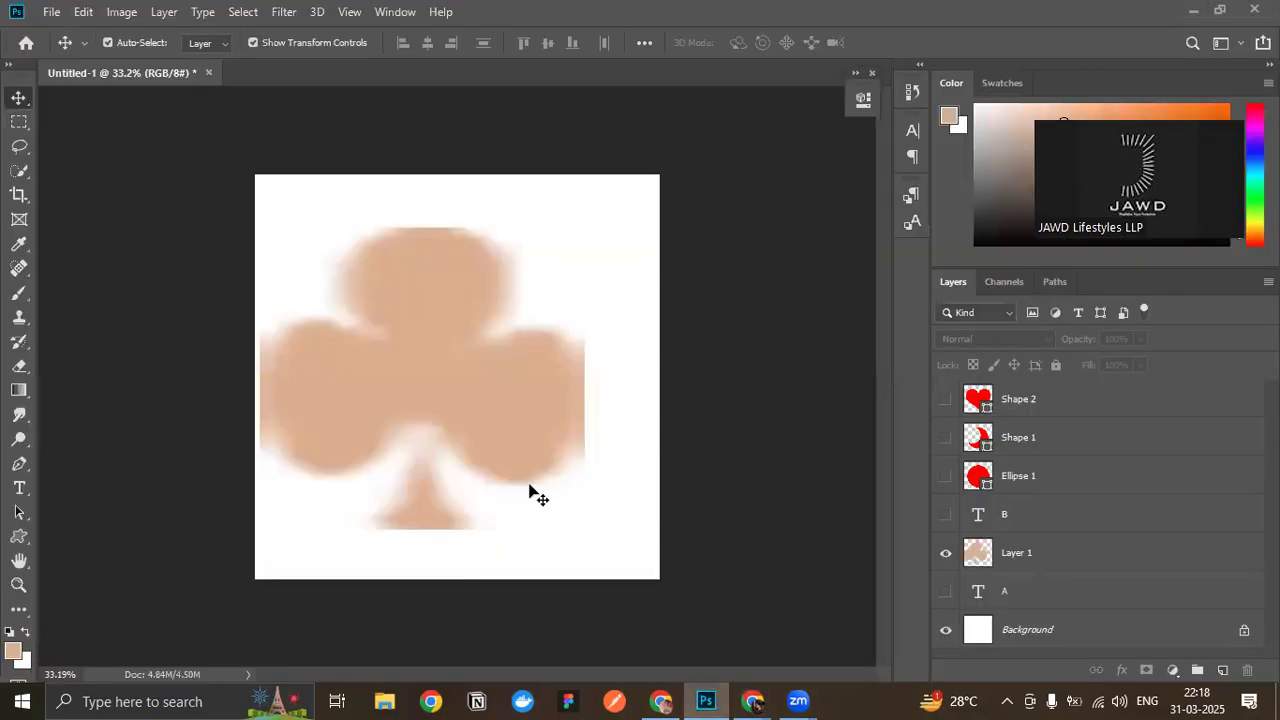
# - Delete the tan pixel club's layer and show the A and B text layers
pyautogui.click(502, 450)
pyautogui.press('Delete')
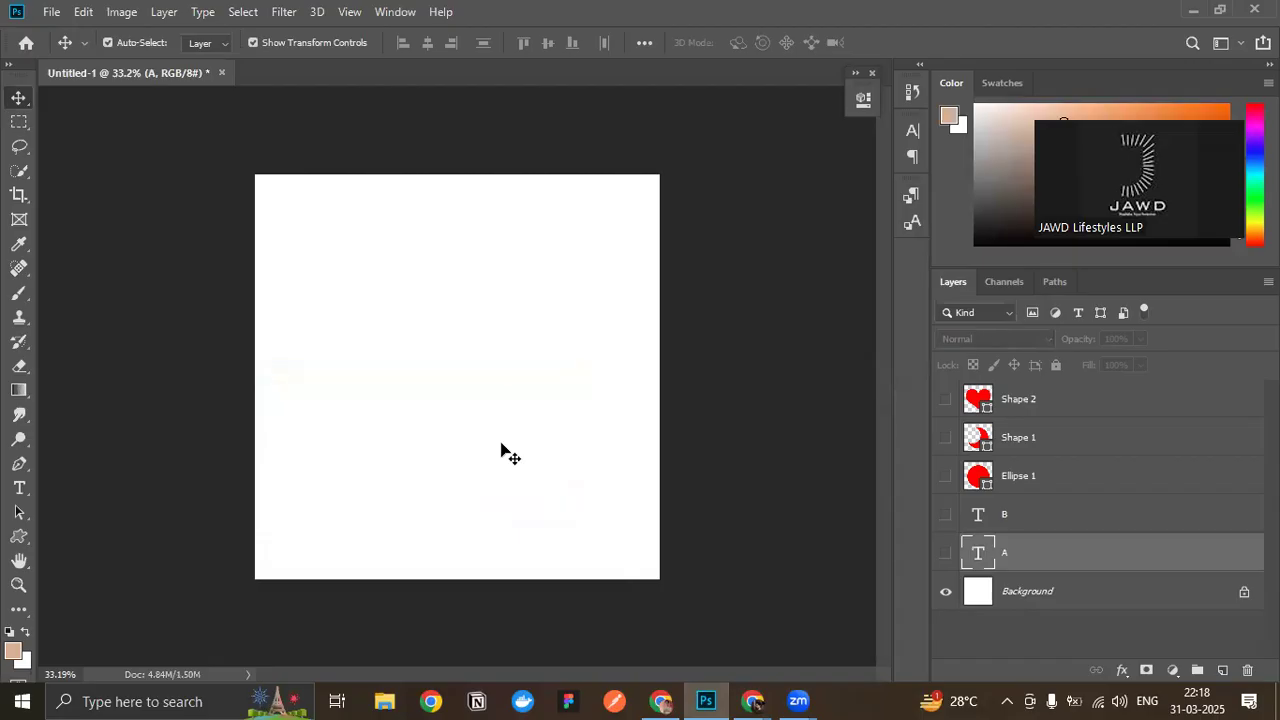
pyautogui.click(19, 464)
pyautogui.click(945, 552)
pyautogui.click(945, 514)
pyautogui.moveTo(367, 382); pyautogui.dragTo(469, 383)
pyautogui.hotkey('ctrl', 'z')
pyautogui.click(374, 379)
pyautogui.click(585, 370)
pyautogui.moveTo(586, 371)
pyautogui.mouseDown()
pyautogui.moveTo(671, 477)
pyautogui.moveTo(631, 459)
pyautogui.moveTo(663, 471)
pyautogui.moveTo(649, 460)
pyautogui.moveTo(669, 496)
pyautogui.moveTo(588, 377)
pyautogui.mouseUp()
pyautogui.hotkey('ctrl', 'z')
pyautogui.hotkey('ctrl', 'z')
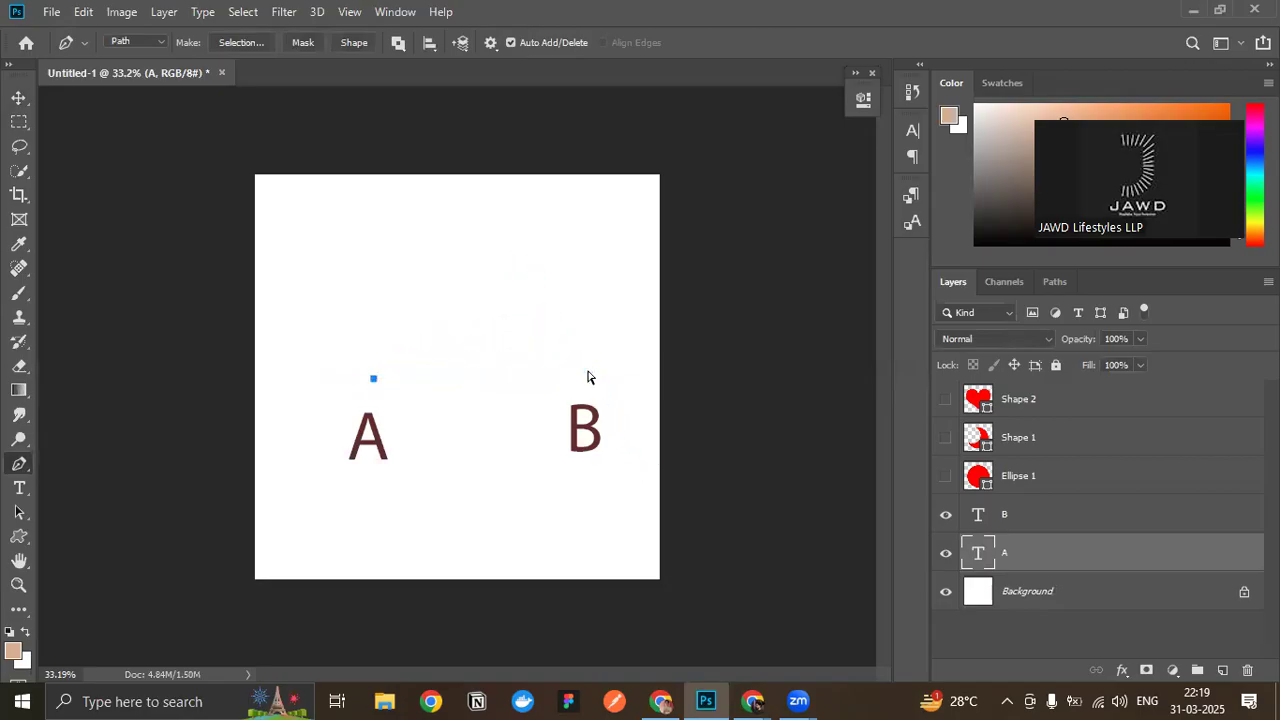
# - Draw a Pen tool path from above the letter A to above B and pull out B's handles to form a low arch
pyautogui.click(364, 387)
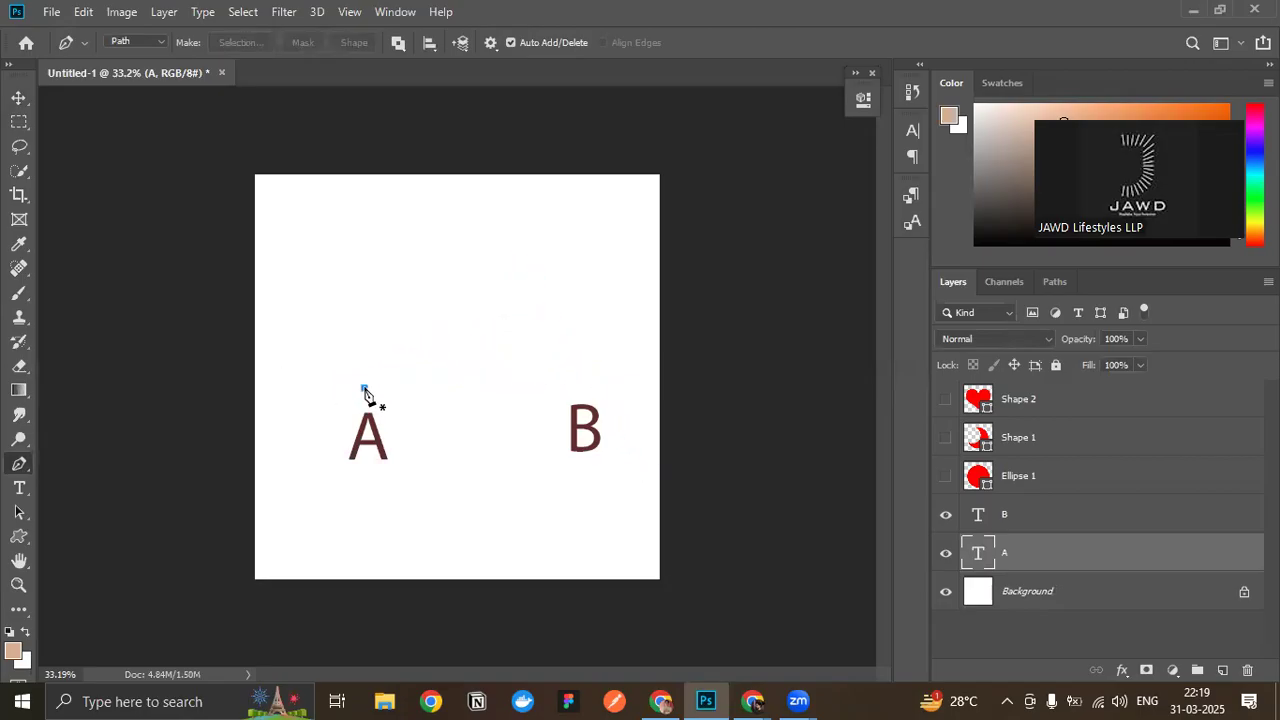
pyautogui.click(580, 383)
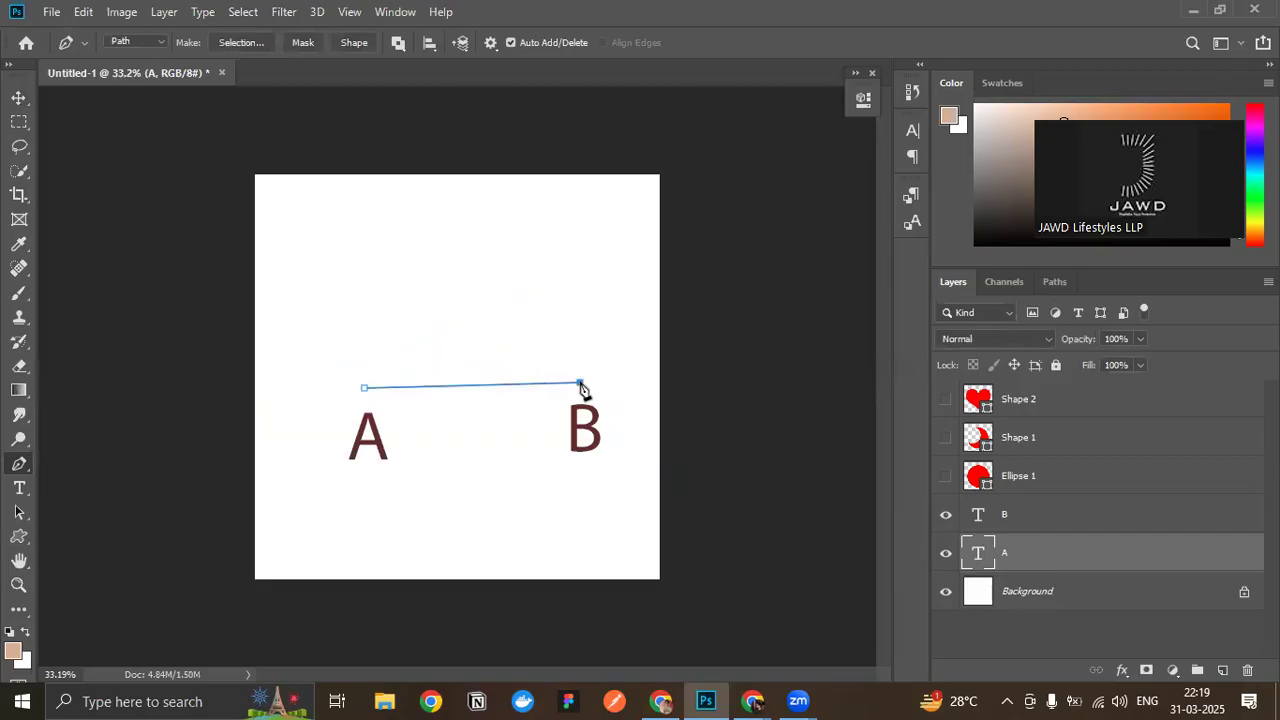
pyautogui.moveTo(582, 388); pyautogui.dragTo(609, 468)
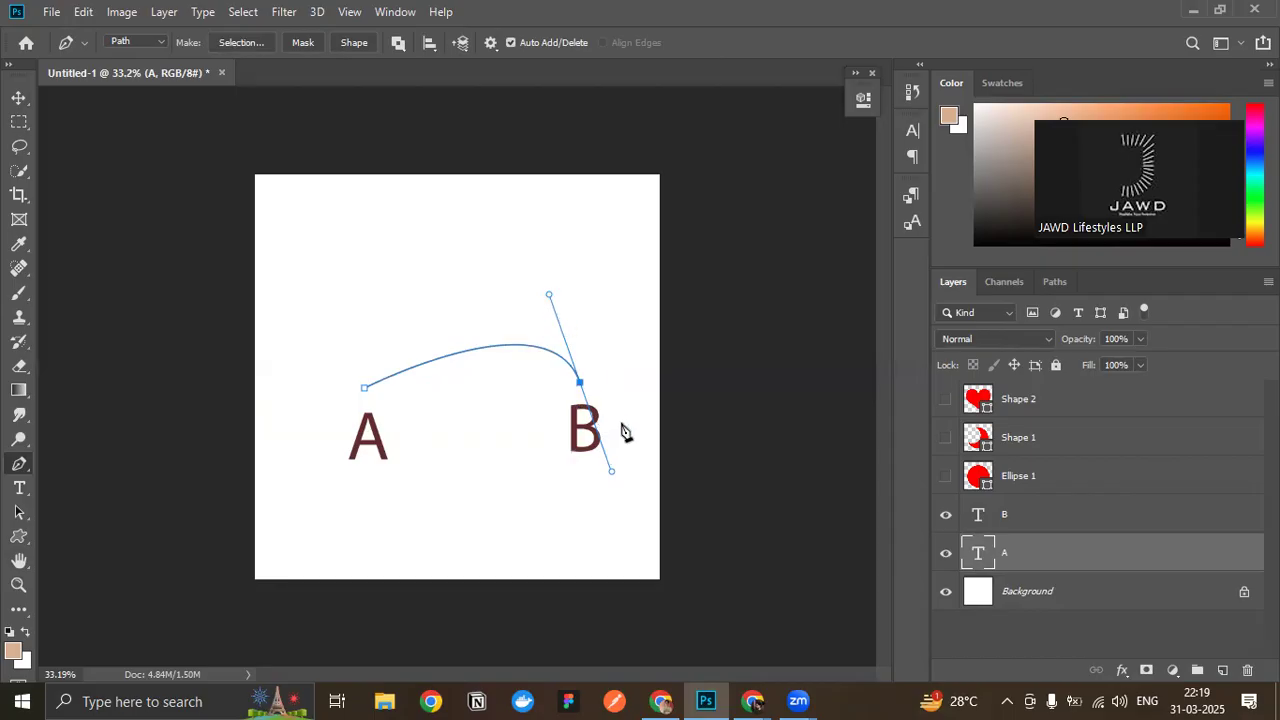
# - Lengthen the upper direction handle of the anchor above B to raise the arch
pyautogui.scroll(7, 601, 359)
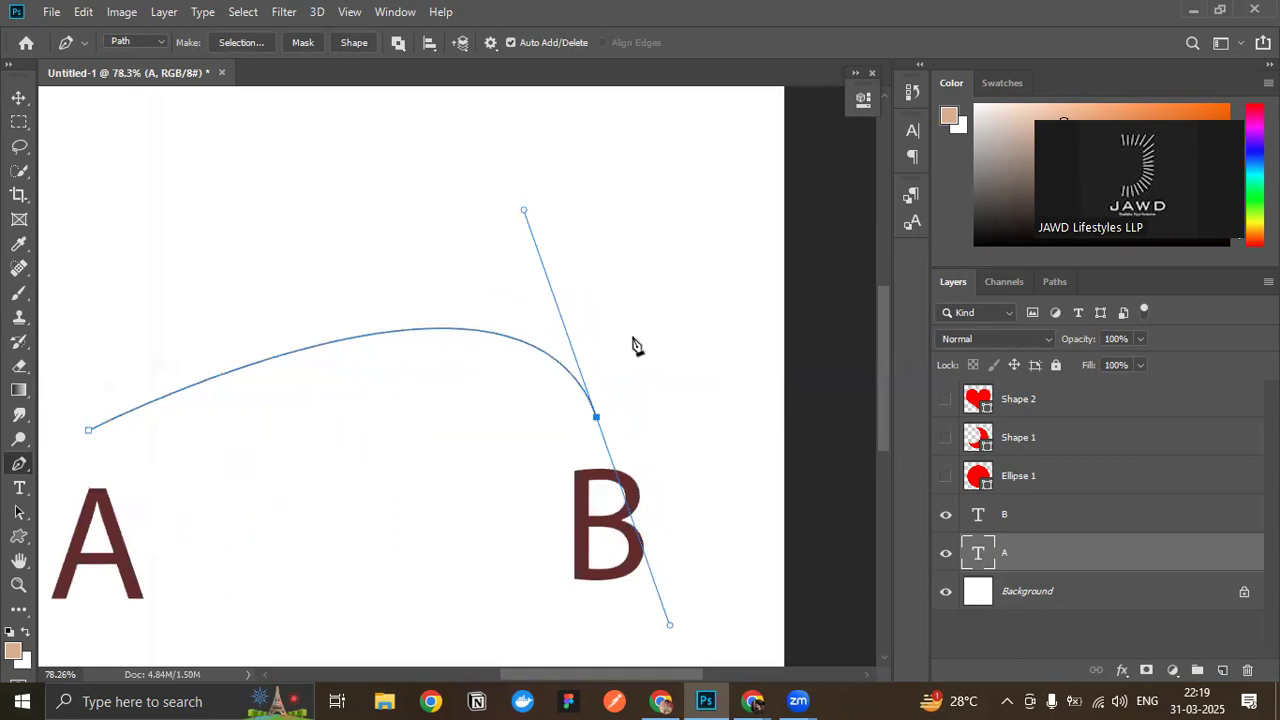
pyautogui.scroll(2, 634, 346)
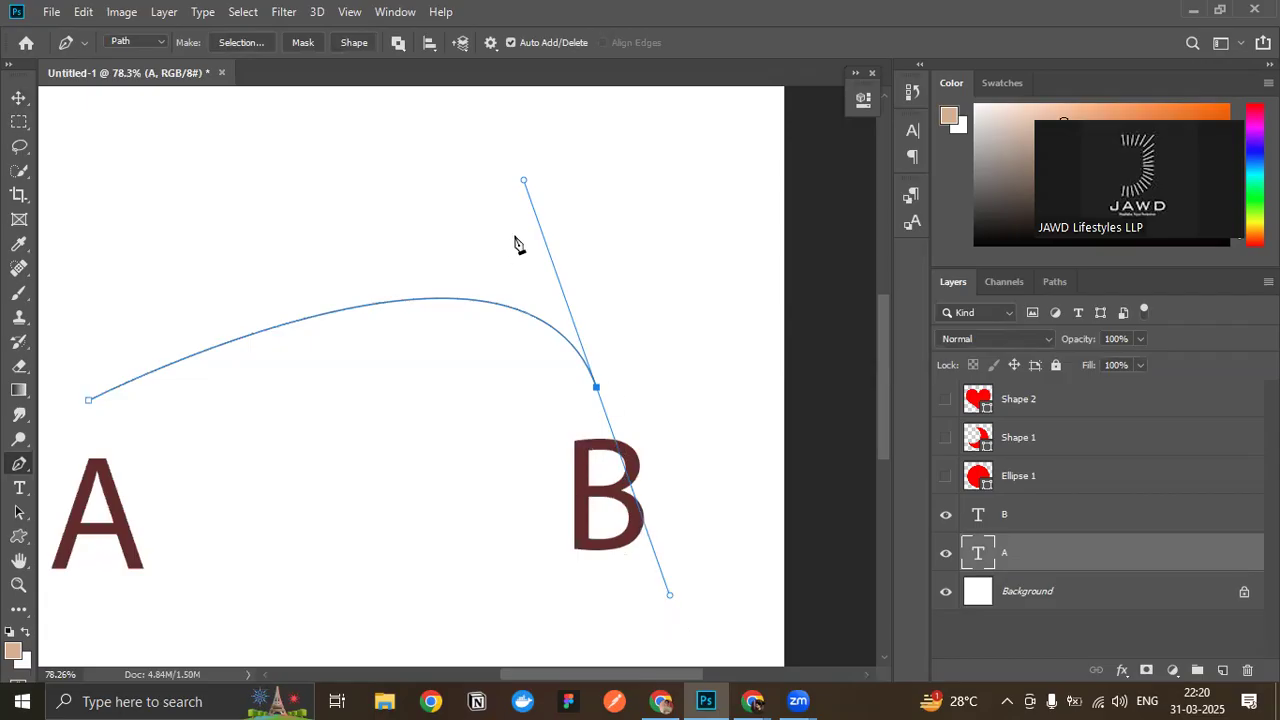
pyautogui.moveTo(524, 179); pyautogui.dragTo(478, 190)
pyautogui.hotkey('ctrl', 'z')
pyautogui.moveTo(523, 183); pyautogui.dragTo(340, 330)
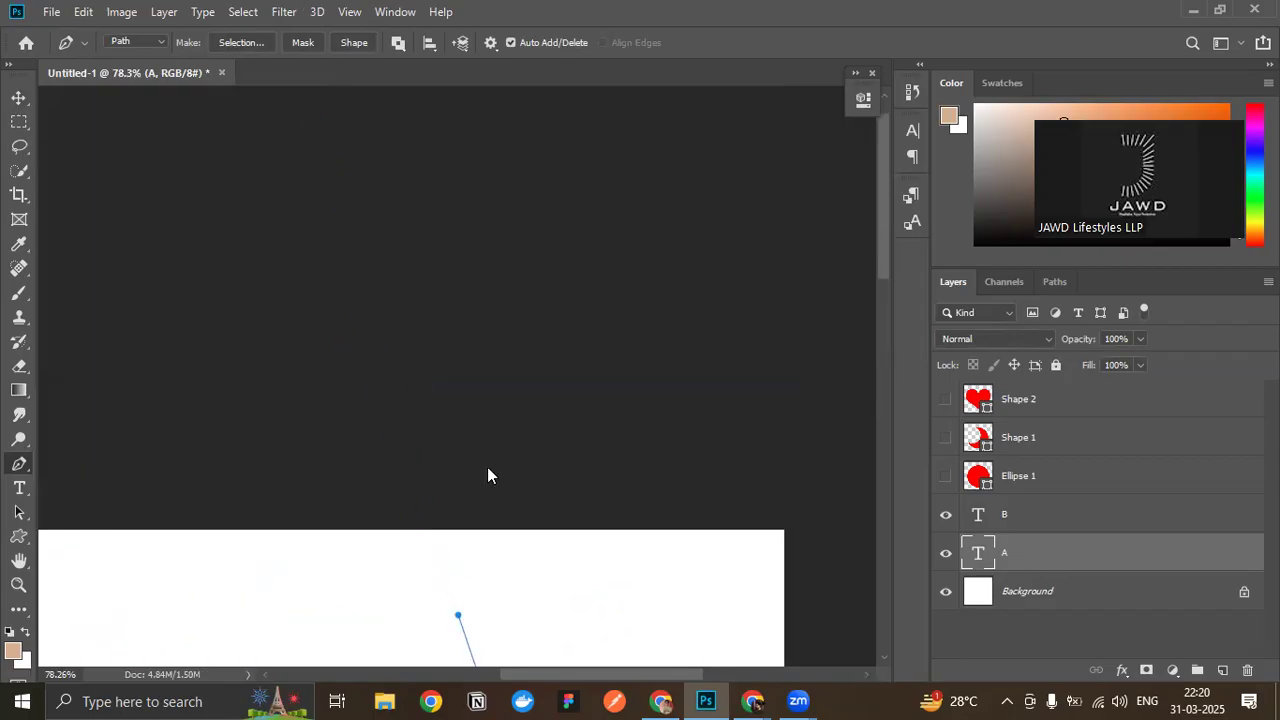
pyautogui.scroll(-6, 489, 474)
pyautogui.scroll(-3, 505, 460)
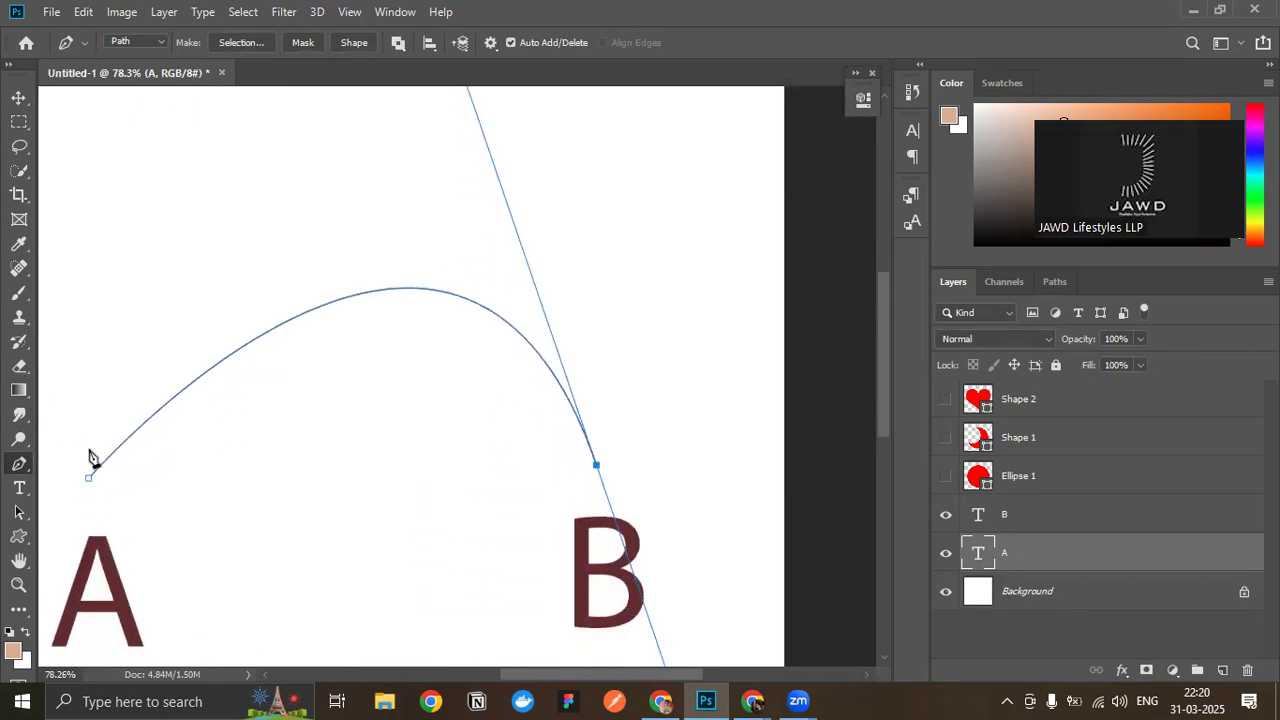
# - Extend the upper handle at B up beyond the canvas edge so the path becomes a tall, narrow arch
pyautogui.click(89, 478)
pyautogui.scroll(1, 420, 316)
pyautogui.scroll(1, 420, 316)
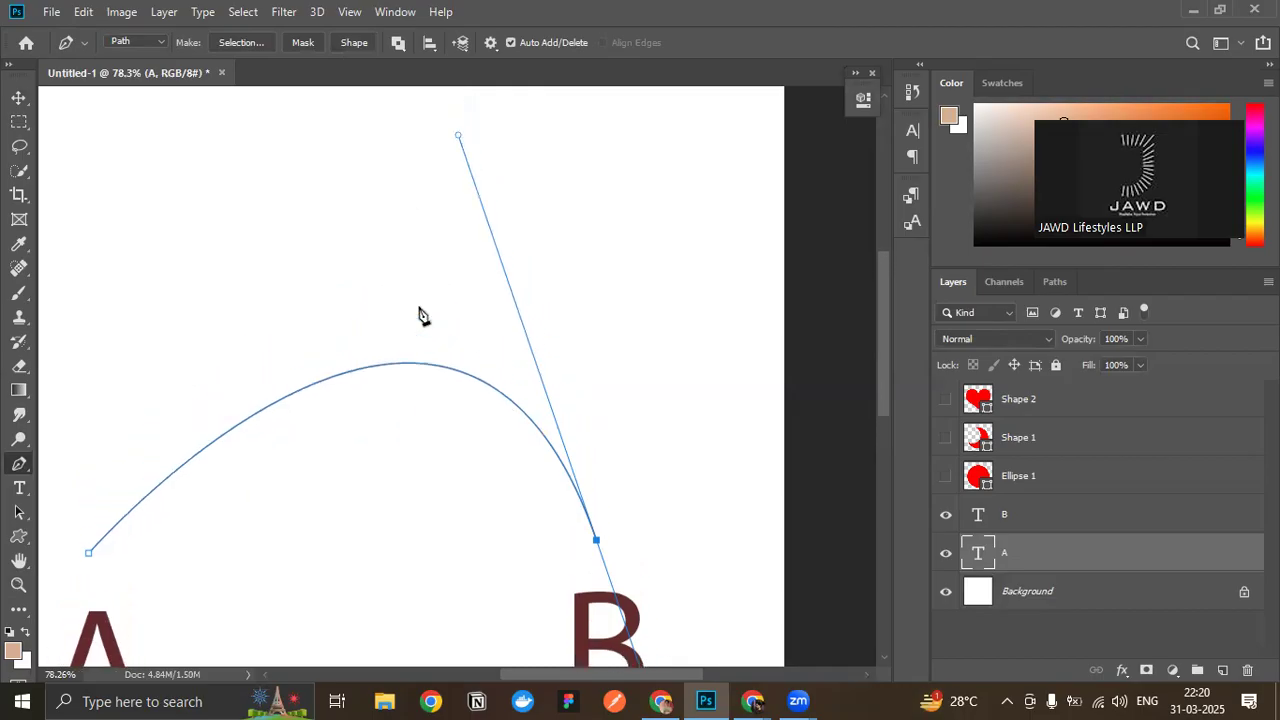
pyautogui.moveTo(456, 138); pyautogui.dragTo(362, 130)
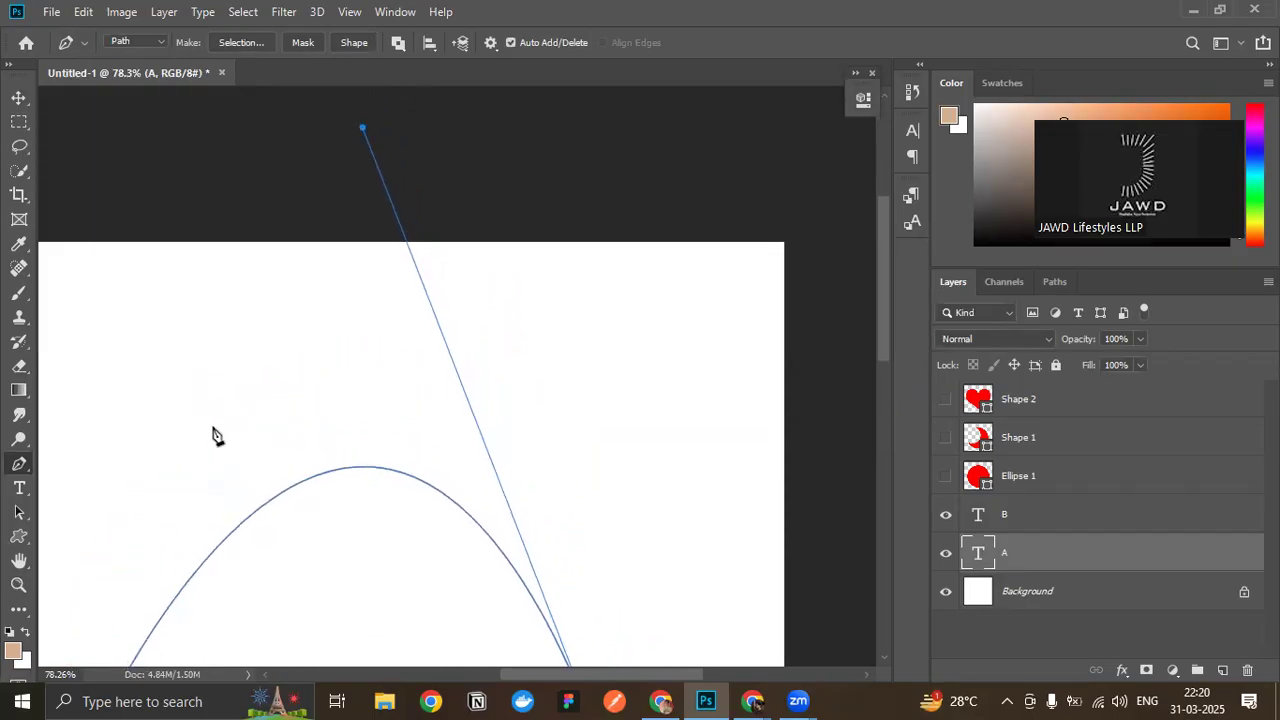
pyautogui.moveTo(363, 132); pyautogui.dragTo(330, 45)
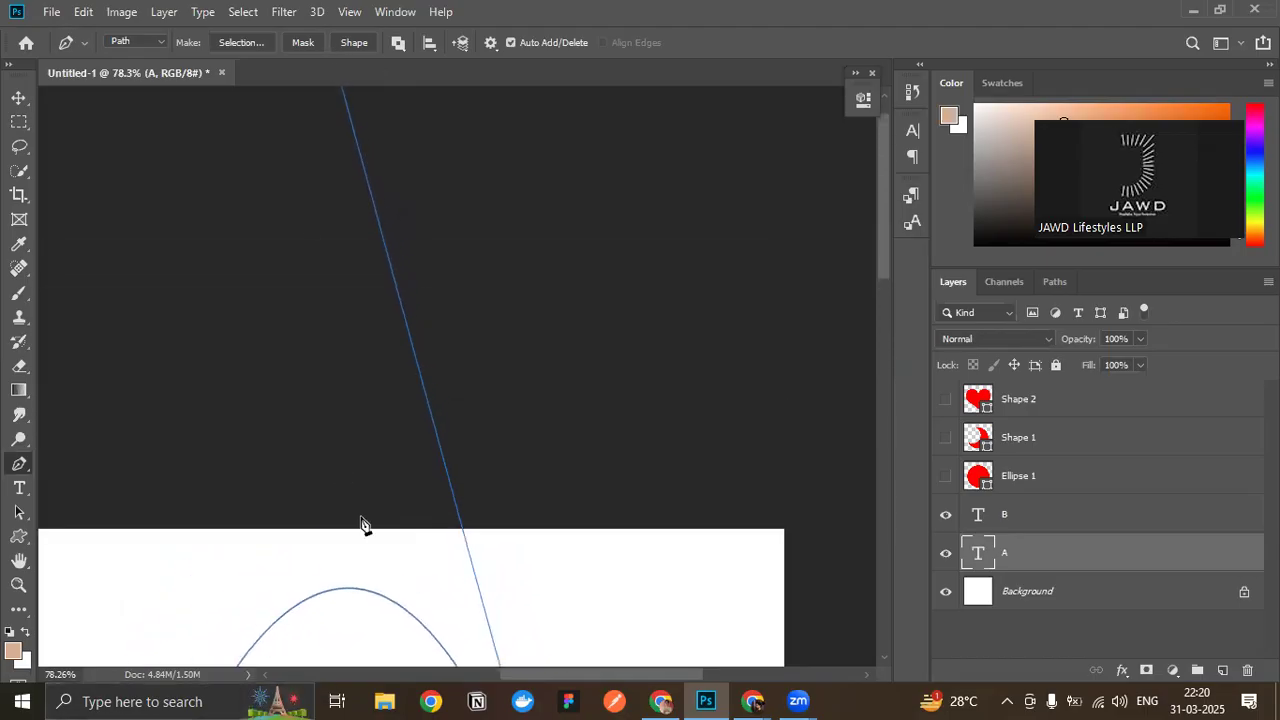
pyautogui.hscroll(3, 372, 190)
pyautogui.scroll(-3, 345, 415)
pyautogui.hotkey('ctrl', '0')
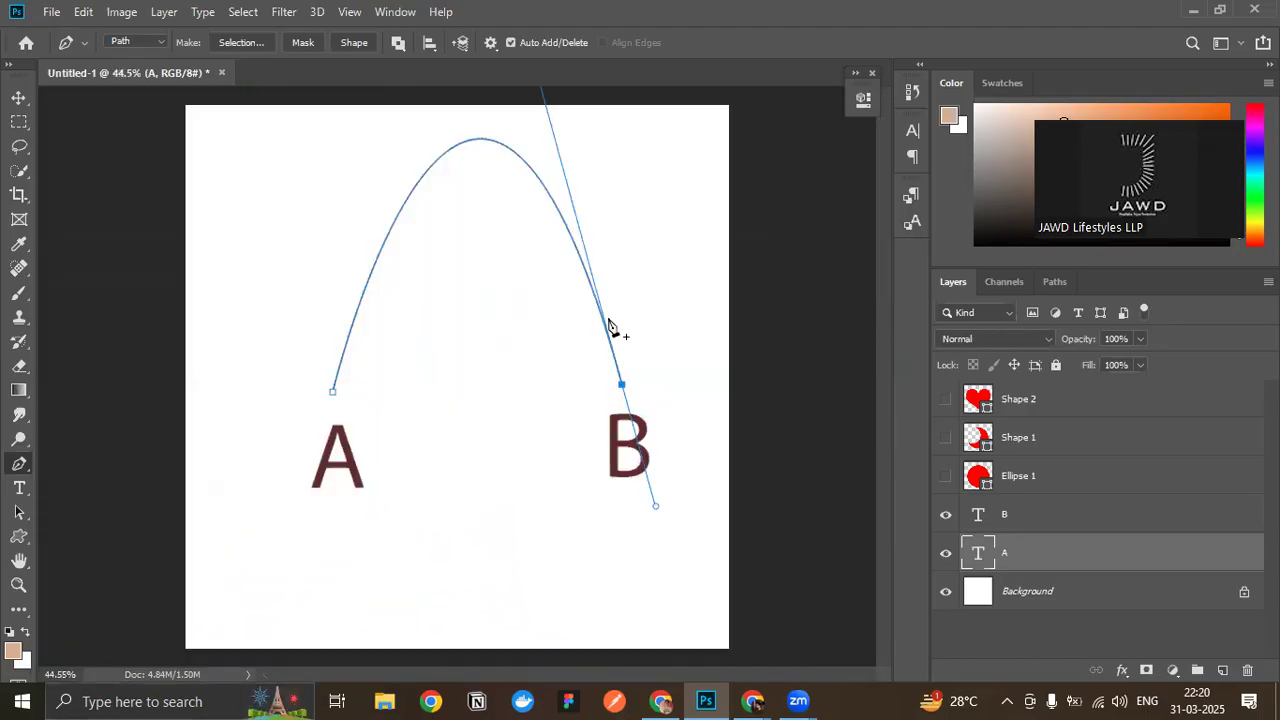
# - Shorten and tilt the upper handle at B to flatten the curve back to a low arch
pyautogui.scroll(7, 555, 224)
pyautogui.hscroll(-1, 520, 162)
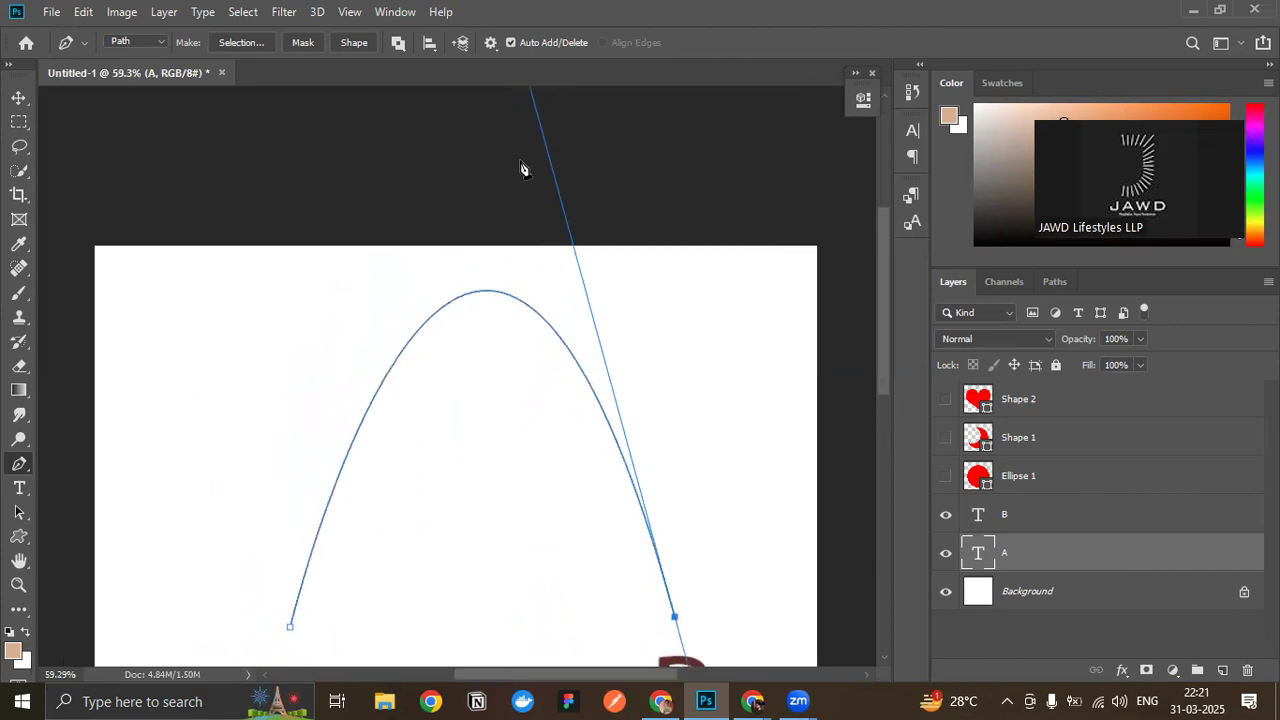
pyautogui.scroll(6, 520, 168)
pyautogui.moveTo(472, 179); pyautogui.dragTo(551, 251)
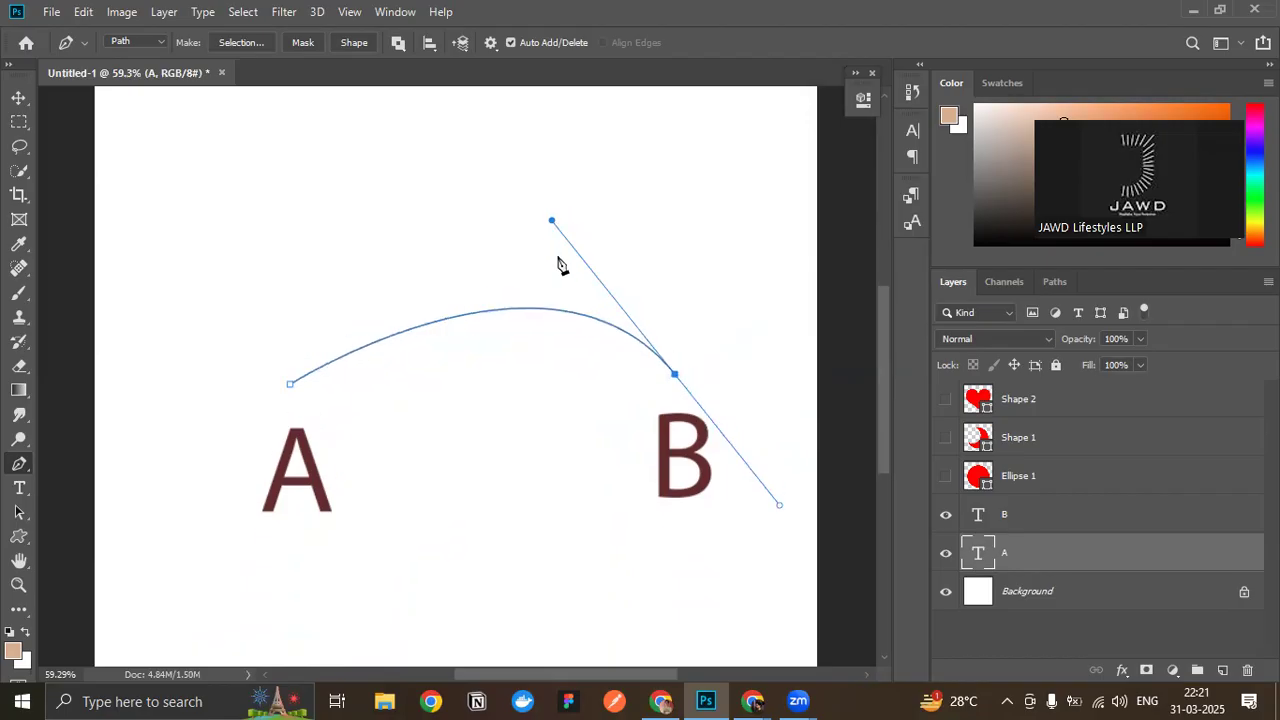
# - Continue the path from B with a smooth anchor below and between the two letters, pulling out short handles
pyautogui.scroll(1, 558, 258)
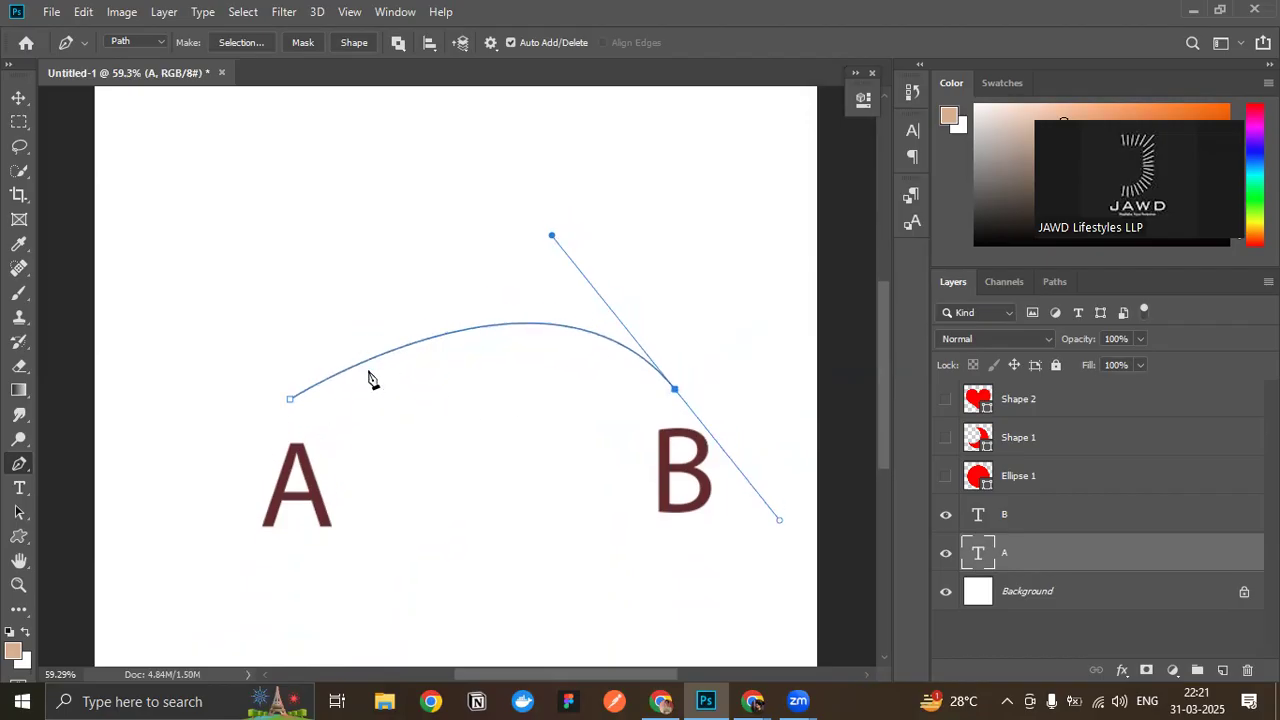
pyautogui.scroll(-3, 414, 423)
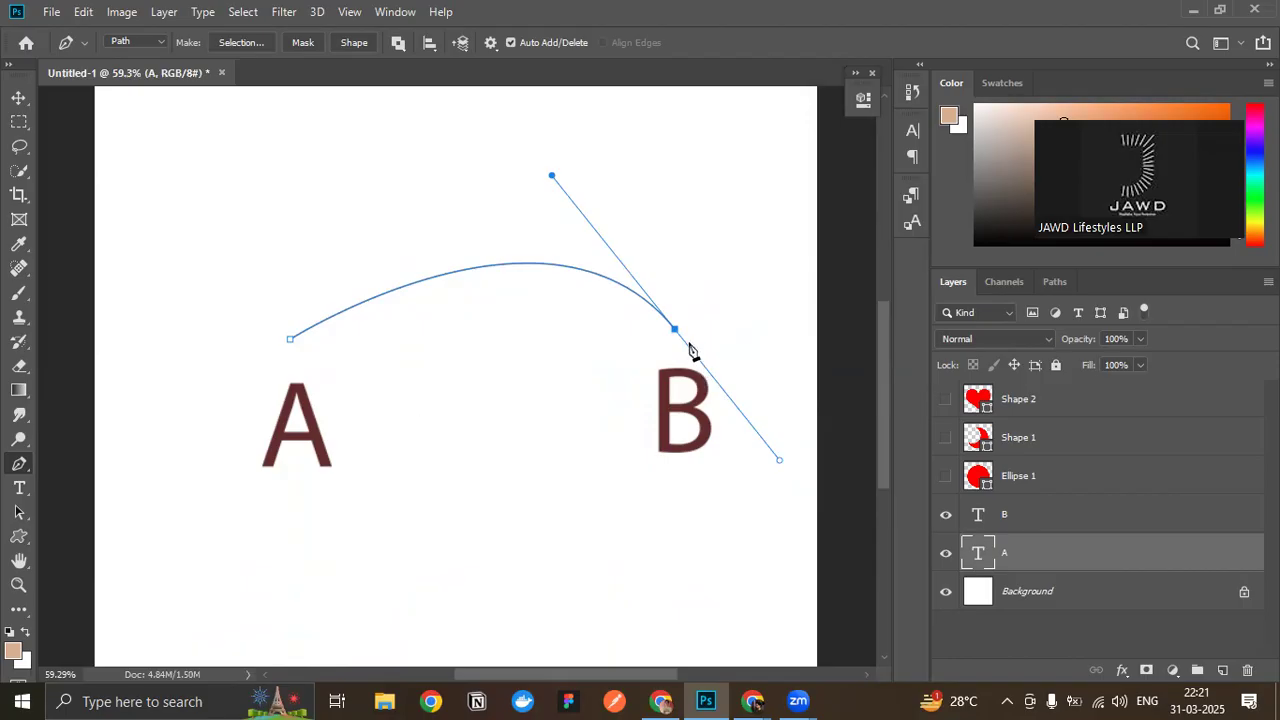
pyautogui.scroll(-2, 621, 399)
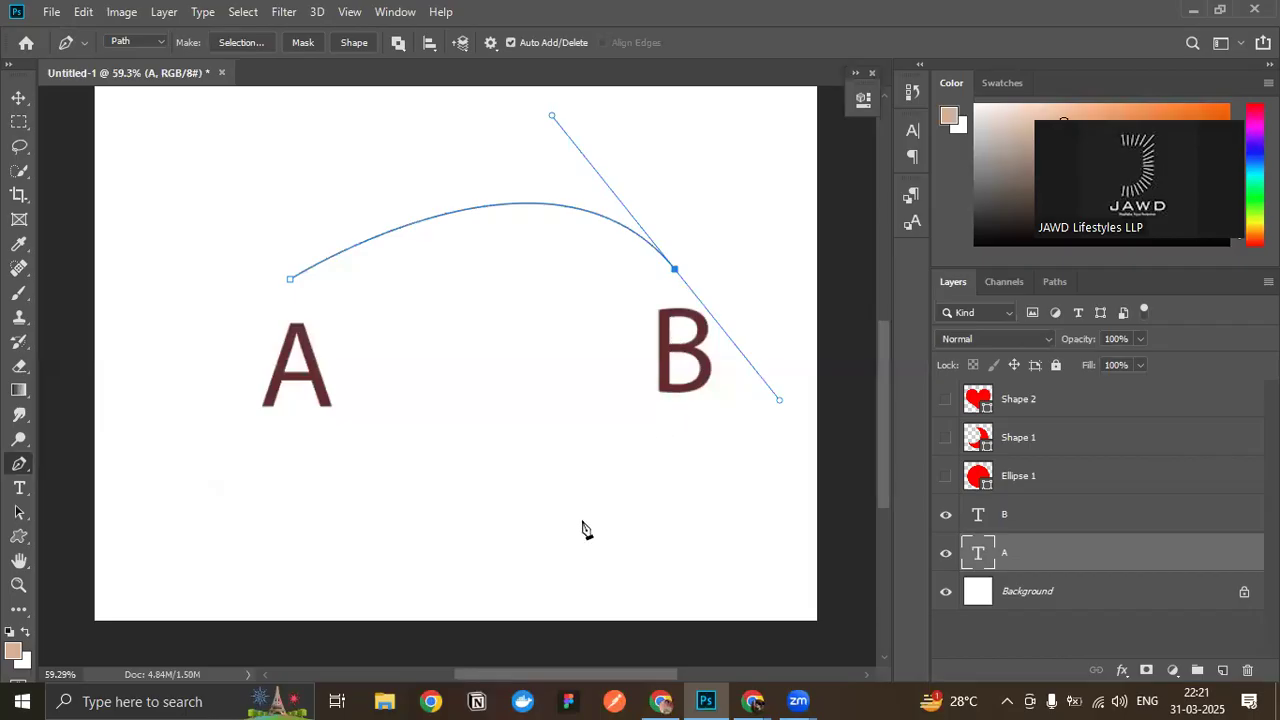
pyautogui.click(515, 537)
pyautogui.moveTo(516, 541); pyautogui.dragTo(468, 520)
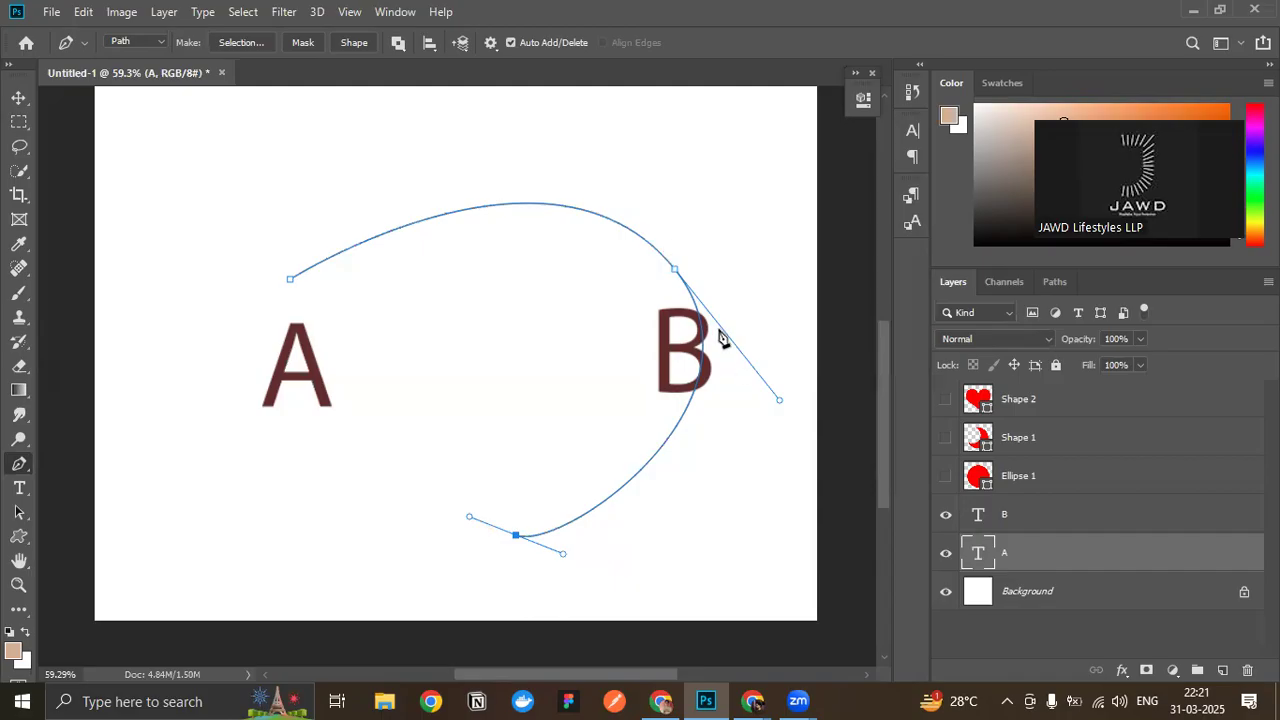
pyautogui.scroll(-1, 398, 370)
pyautogui.scroll(2, 398, 370)
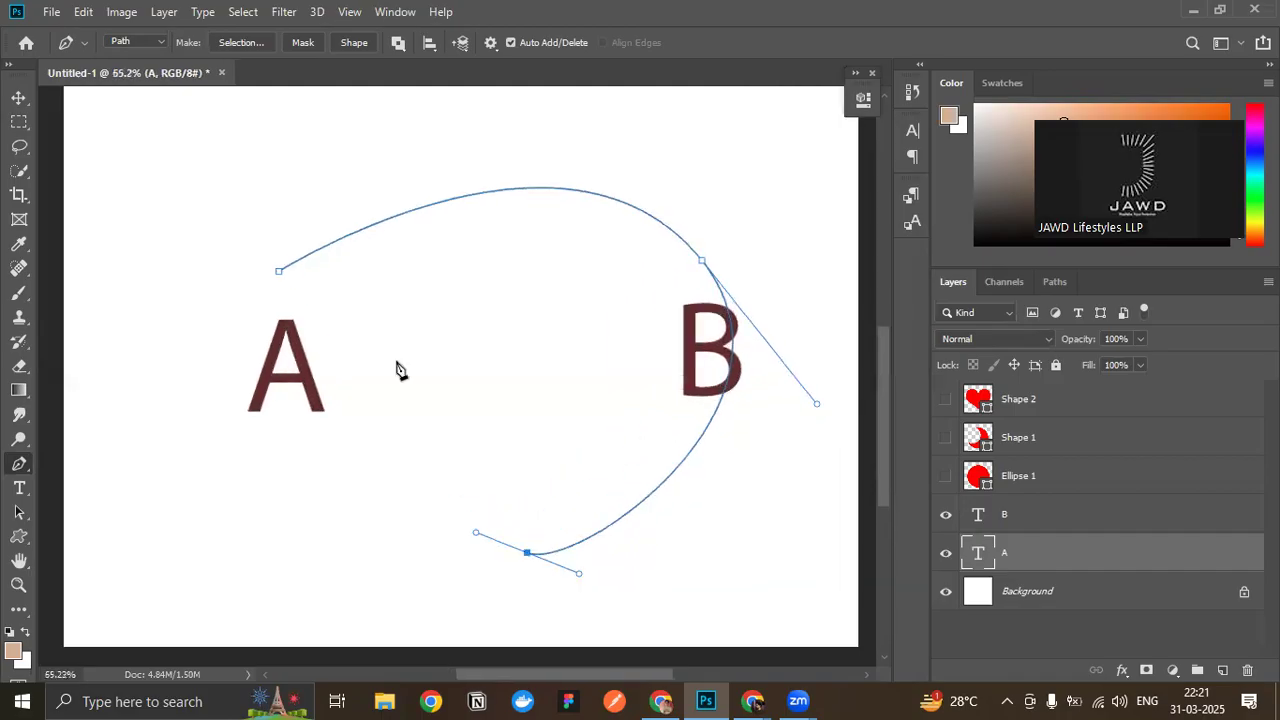
# - Deselect the letter A layer and delete the work path
pyautogui.click(17, 98)
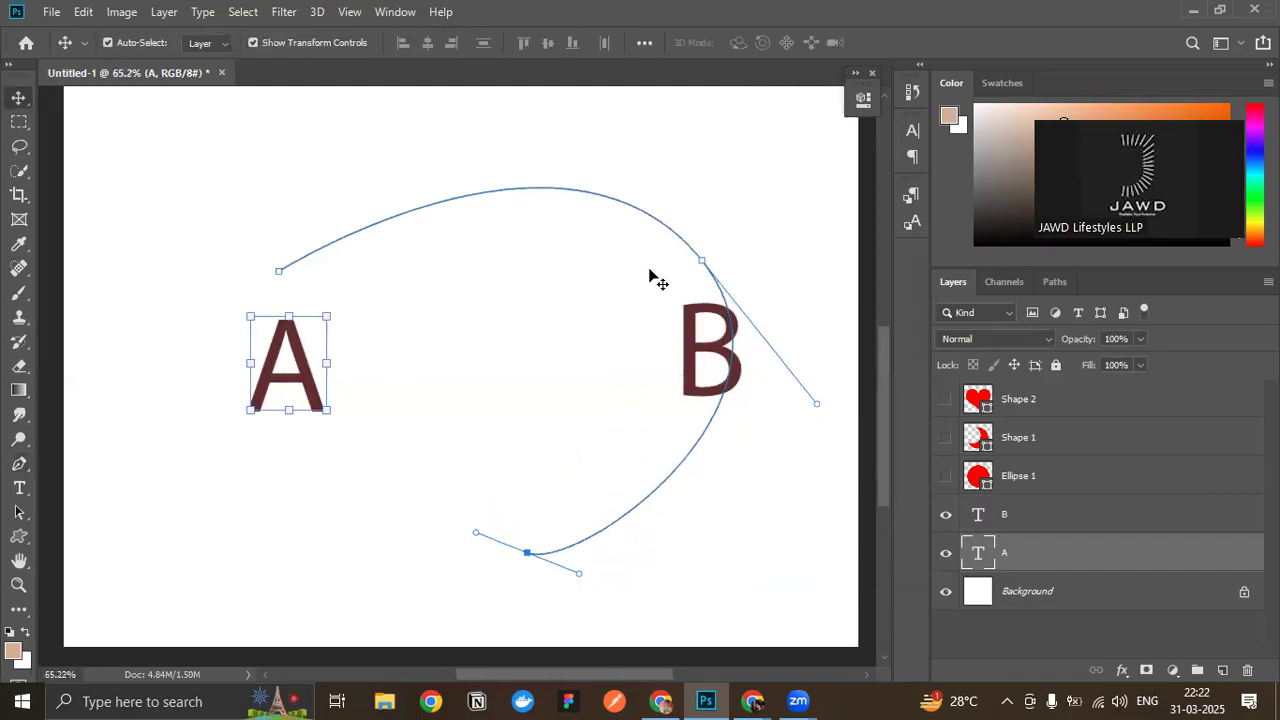
pyautogui.click(716, 281)
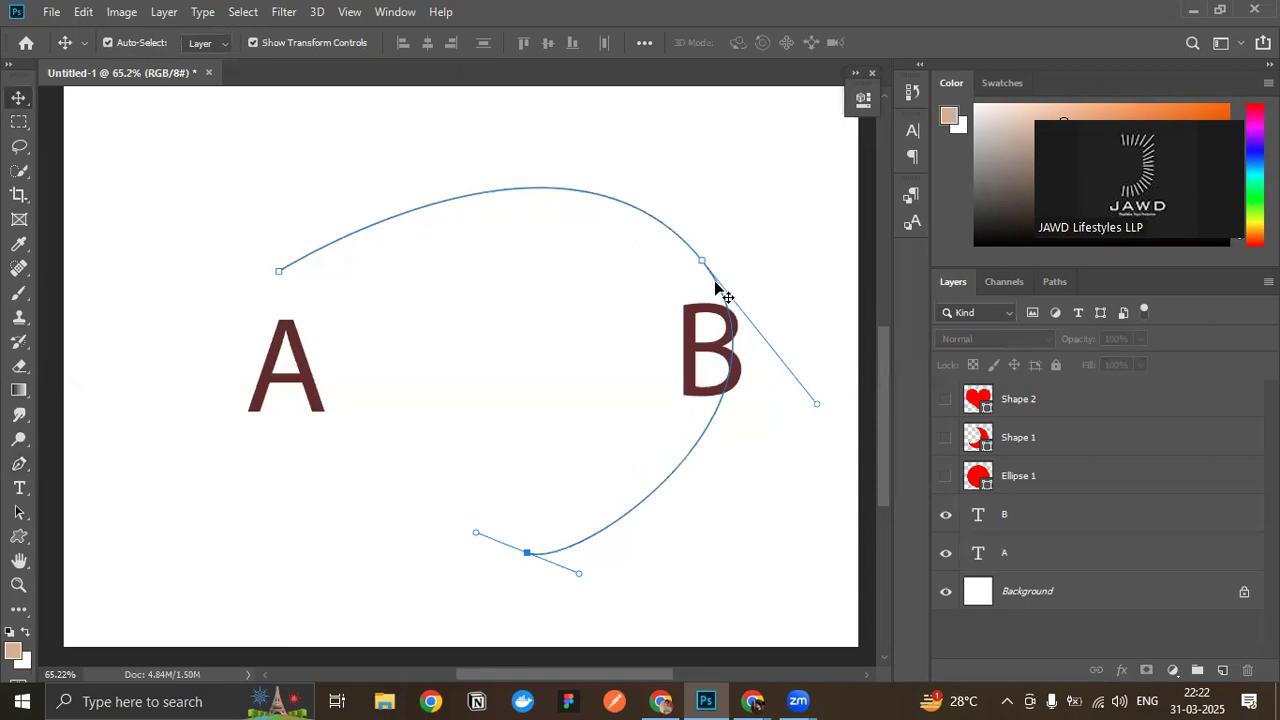
pyautogui.click(1056, 281)
pyautogui.moveTo(1091, 334); pyautogui.dragTo(1248, 670)
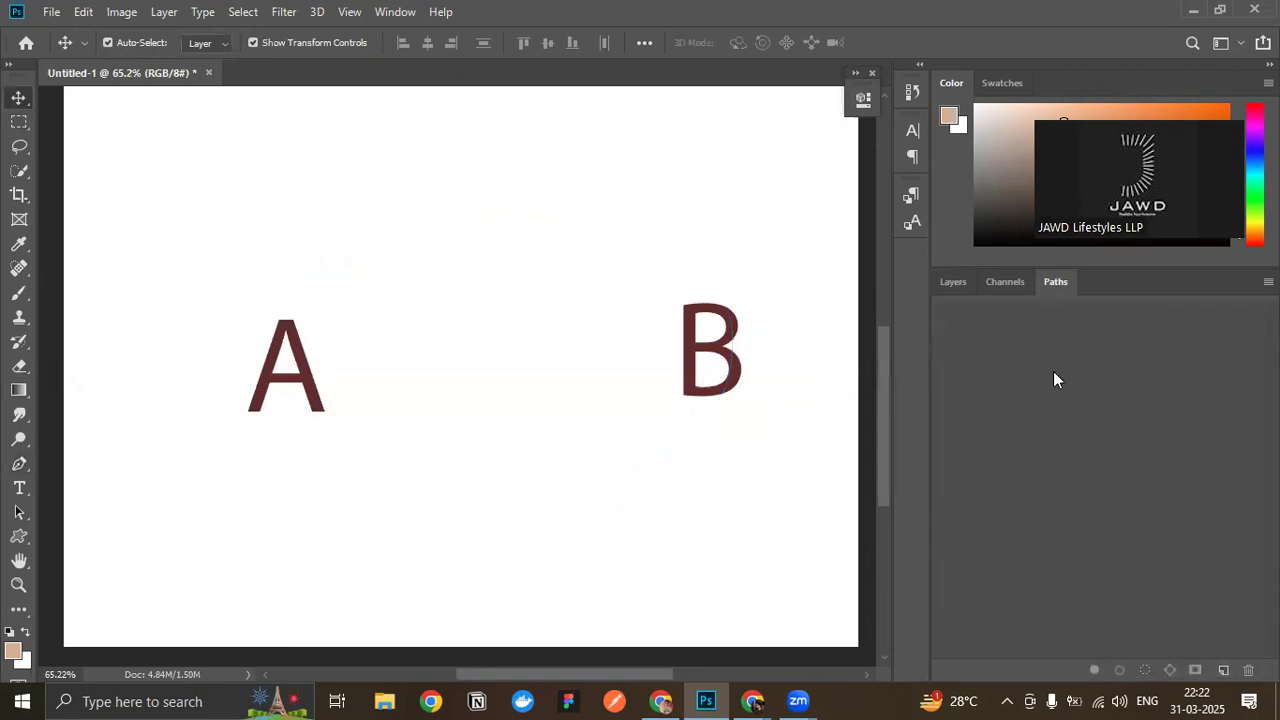
# - Hide the A and B text layers and show the Ellipse 1 layer
pyautogui.click(953, 282)
pyautogui.click(716, 367)
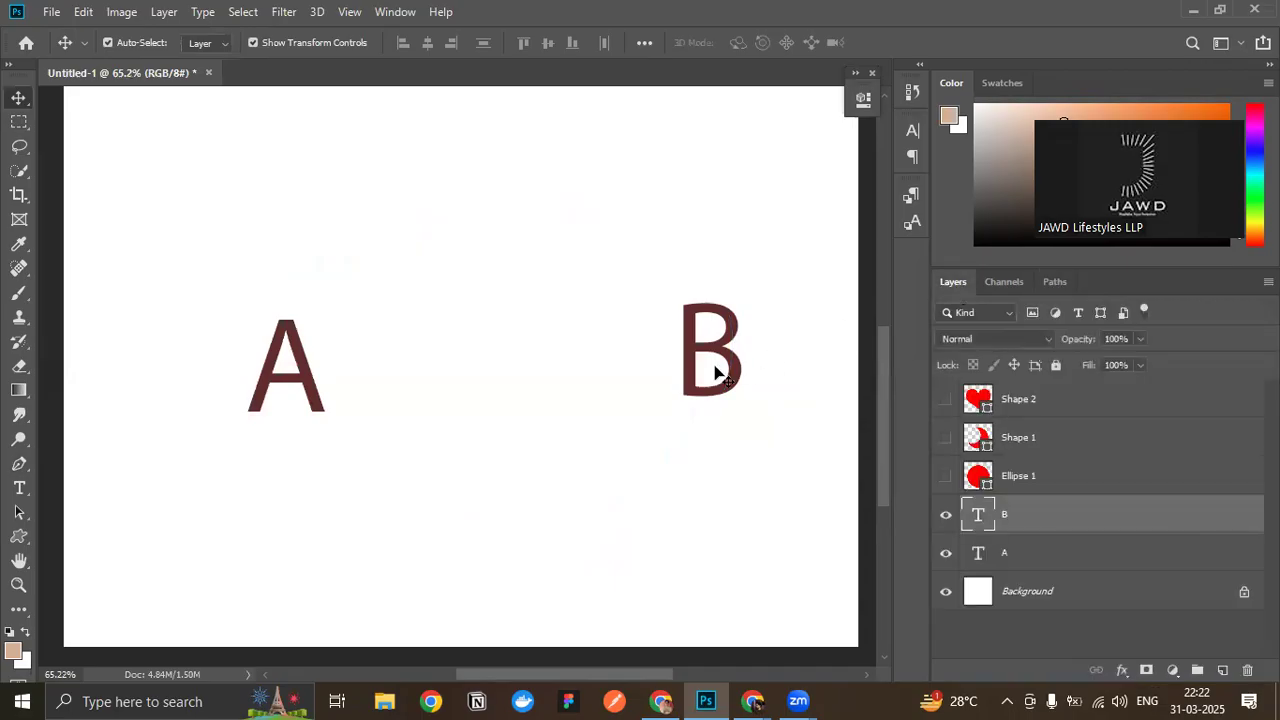
pyautogui.click(946, 515)
pyautogui.click(952, 555)
pyautogui.click(946, 477)
pyautogui.hotkey('ctrl', '0')
pyautogui.scroll(-1, 349, 299)
pyautogui.scroll(1, 257, 338)
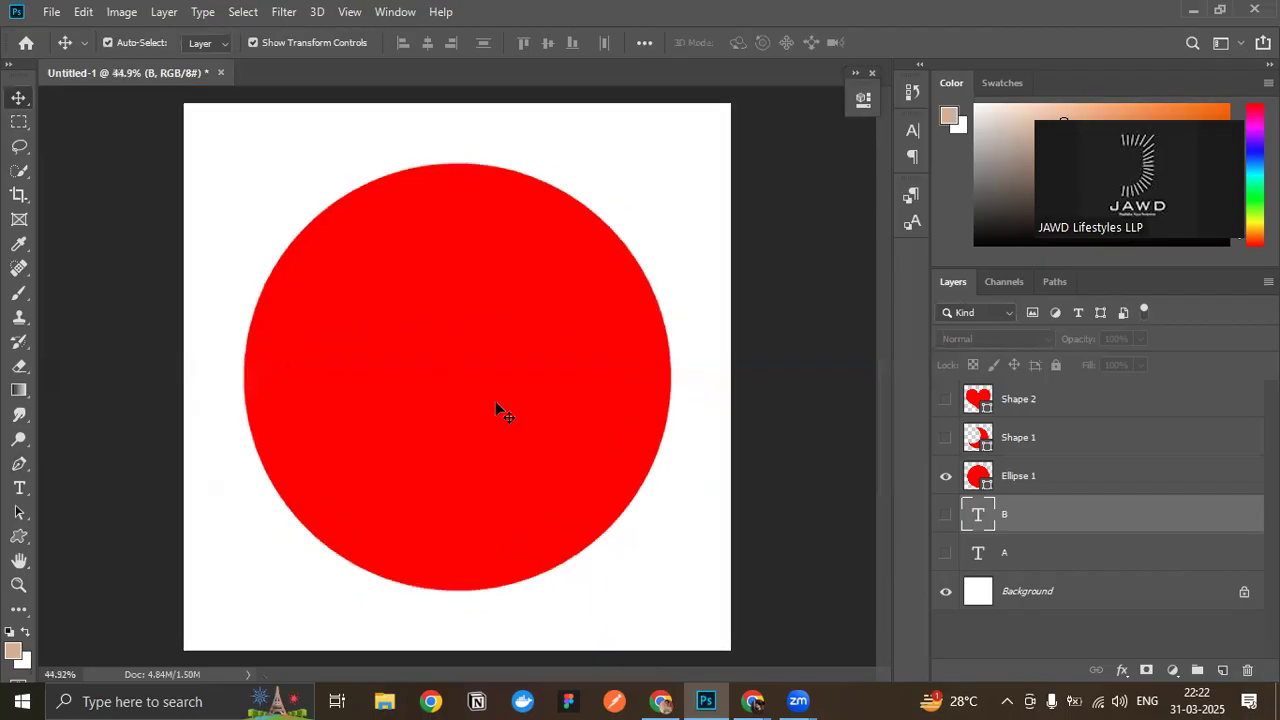
# - With the Pen tool, start a path at the circle's left edge and add a smooth anchor at its top with long horizontal handles
pyautogui.press('p')
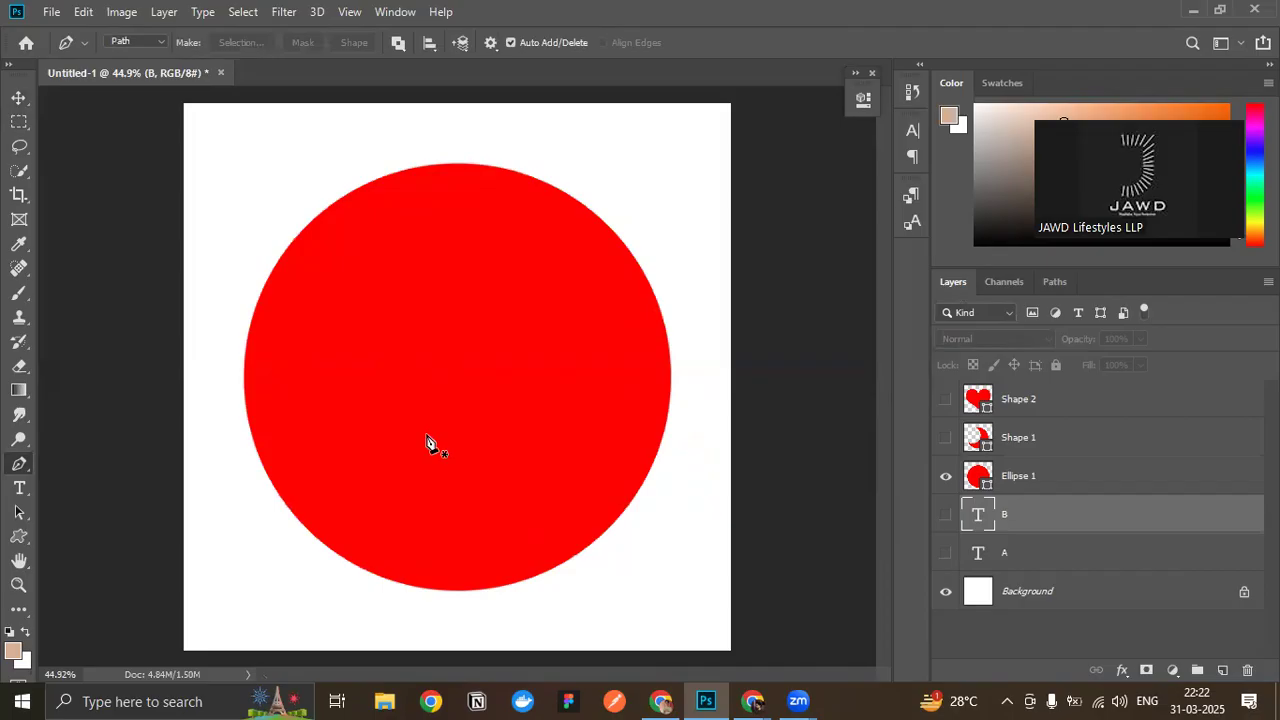
pyautogui.scroll(1, 284, 413)
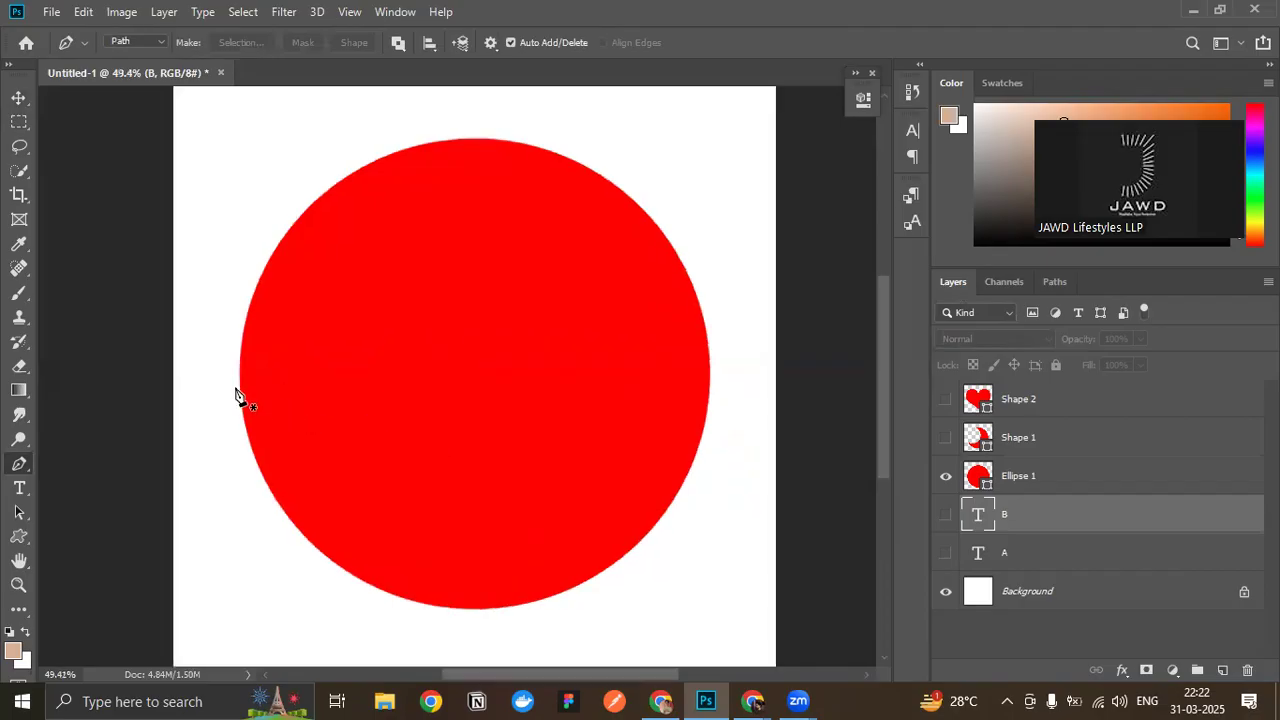
pyautogui.click(239, 383)
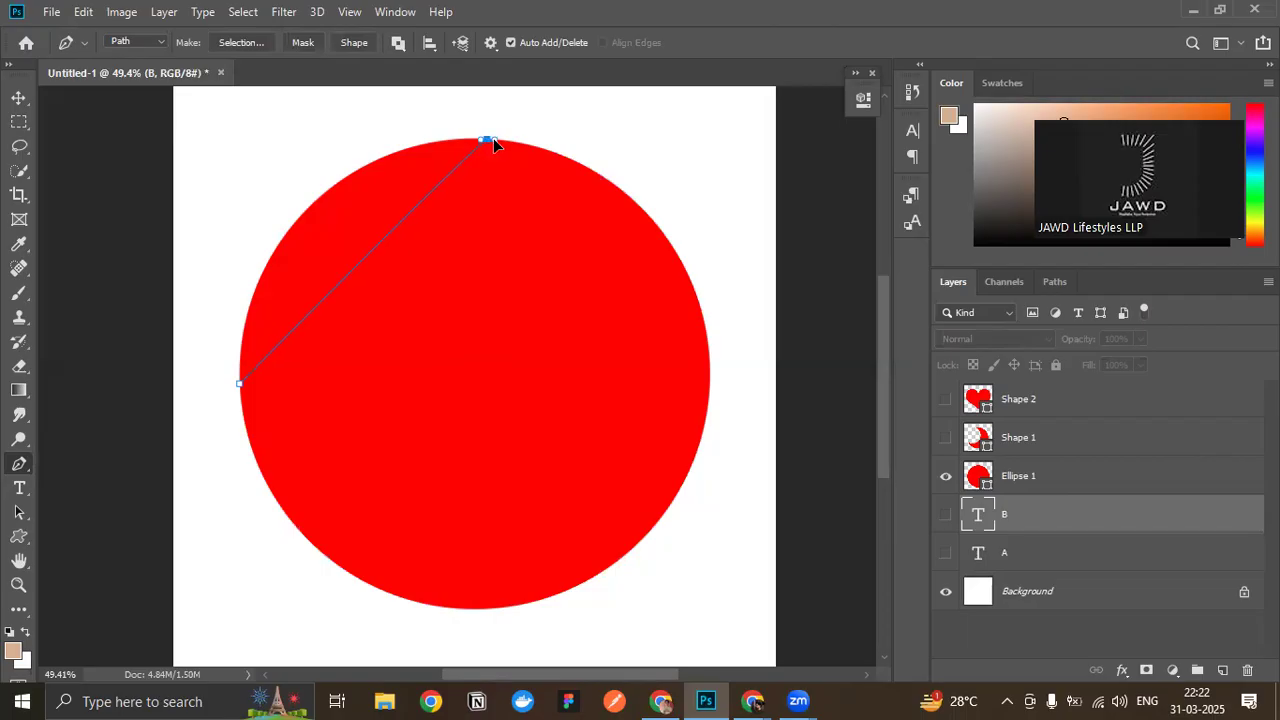
pyautogui.moveTo(493, 141); pyautogui.dragTo(609, 218)
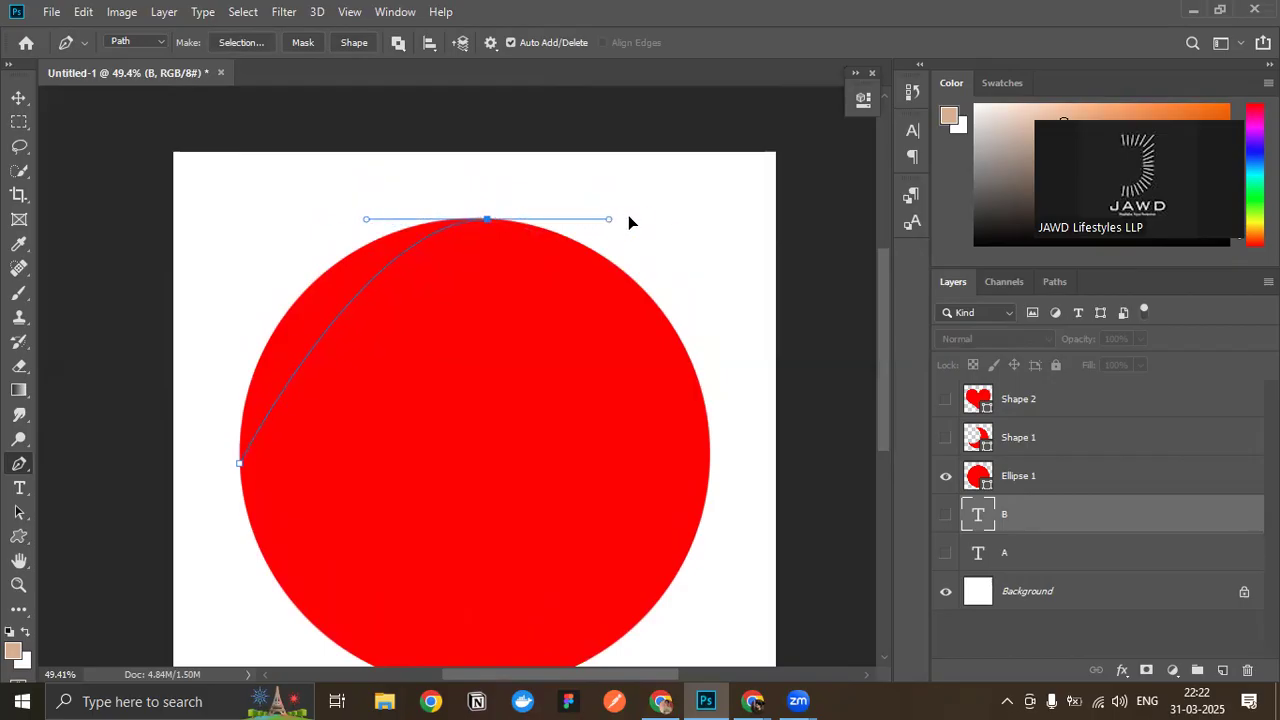
pyautogui.moveTo(727, 233)
pyautogui.mouseDown()
pyautogui.moveTo(580, 220)
pyautogui.moveTo(731, 239)
pyautogui.moveTo(584, 232)
pyautogui.moveTo(646, 226)
pyautogui.moveTo(736, 243)
pyautogui.mouseUp()
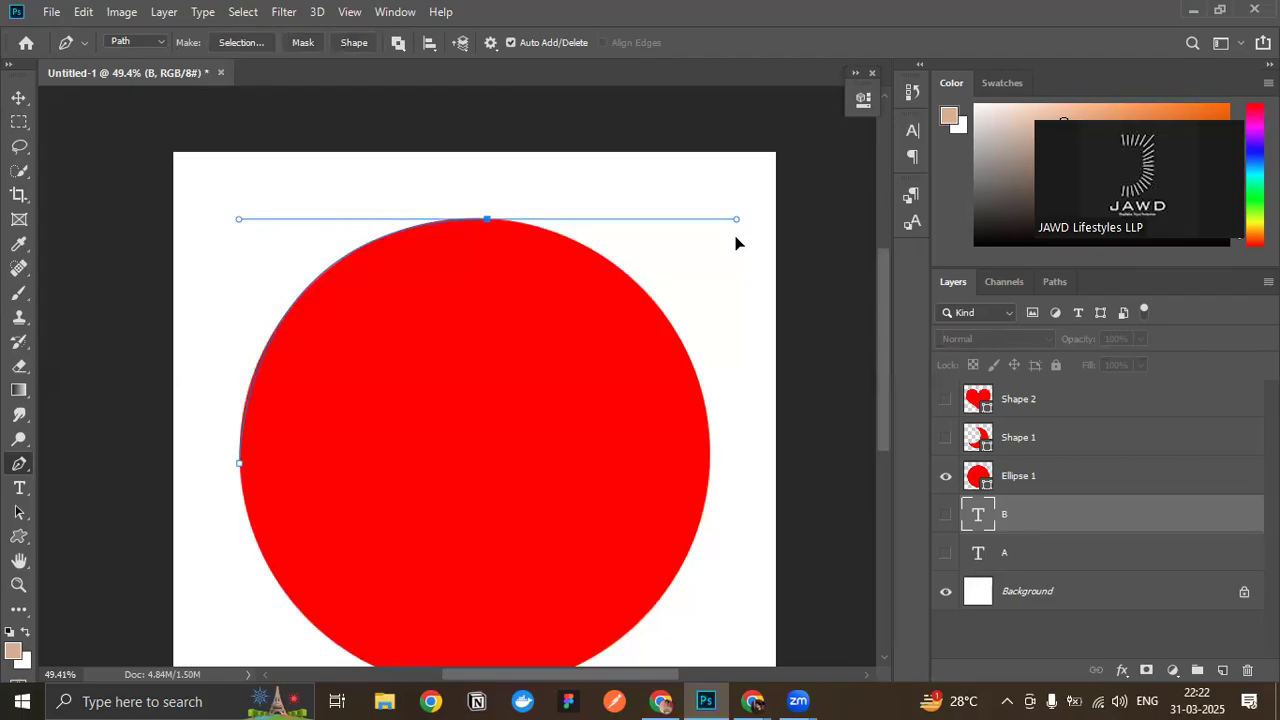
pyautogui.moveTo(735, 243); pyautogui.dragTo(732, 243)
pyautogui.moveTo(725, 243); pyautogui.dragTo(739, 243)
pyautogui.scroll(-1, 660, 247)
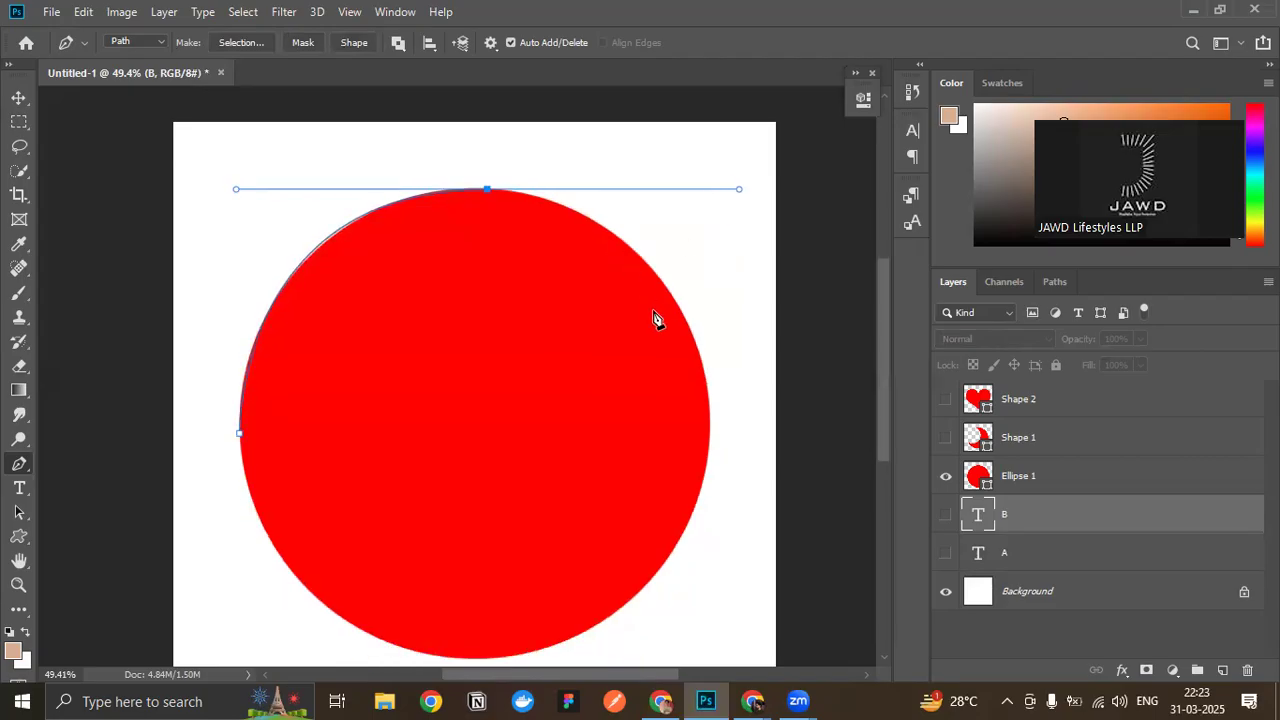
pyautogui.scroll(-2, 660, 315)
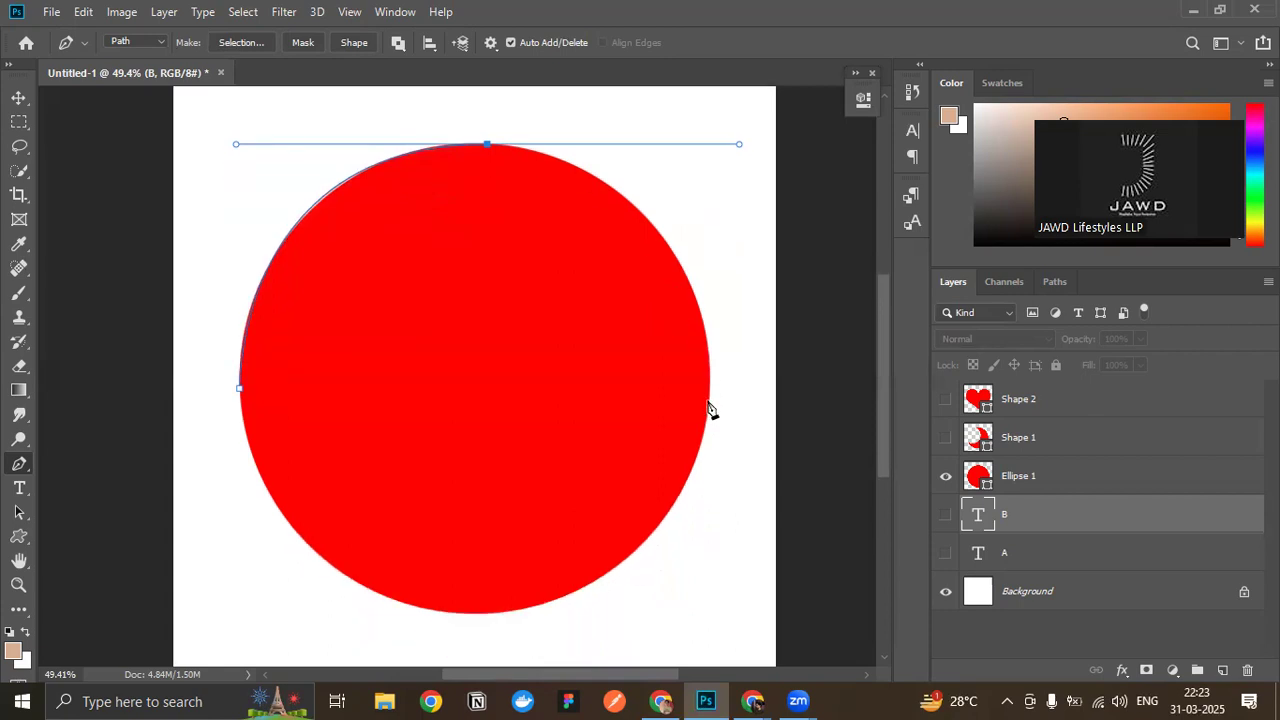
# - Try smooth anchors with upright handles at the circle's right edge, and undo the path back to its starting anchor
pyautogui.moveTo(707, 404); pyautogui.dragTo(758, 267)
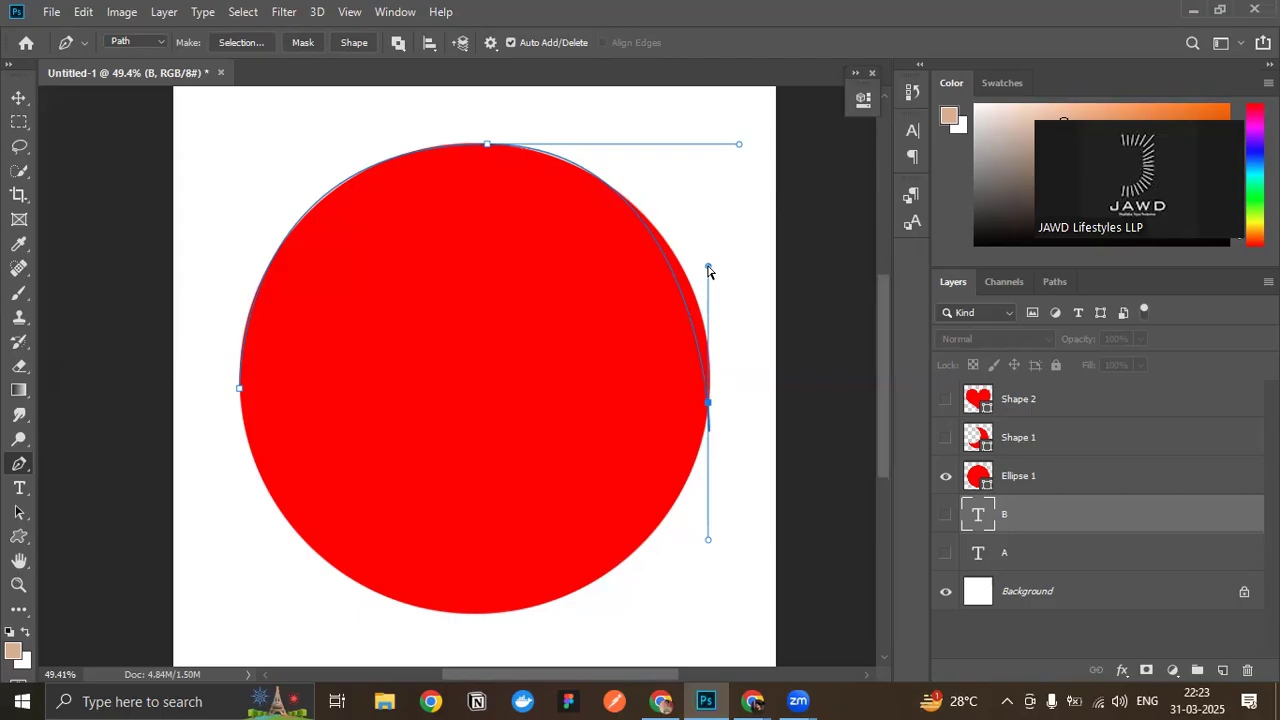
pyautogui.moveTo(708, 268); pyautogui.dragTo(707, 413)
pyautogui.hotkey('ctrl', 'z')
pyautogui.moveTo(710, 444); pyautogui.dragTo(720, 355)
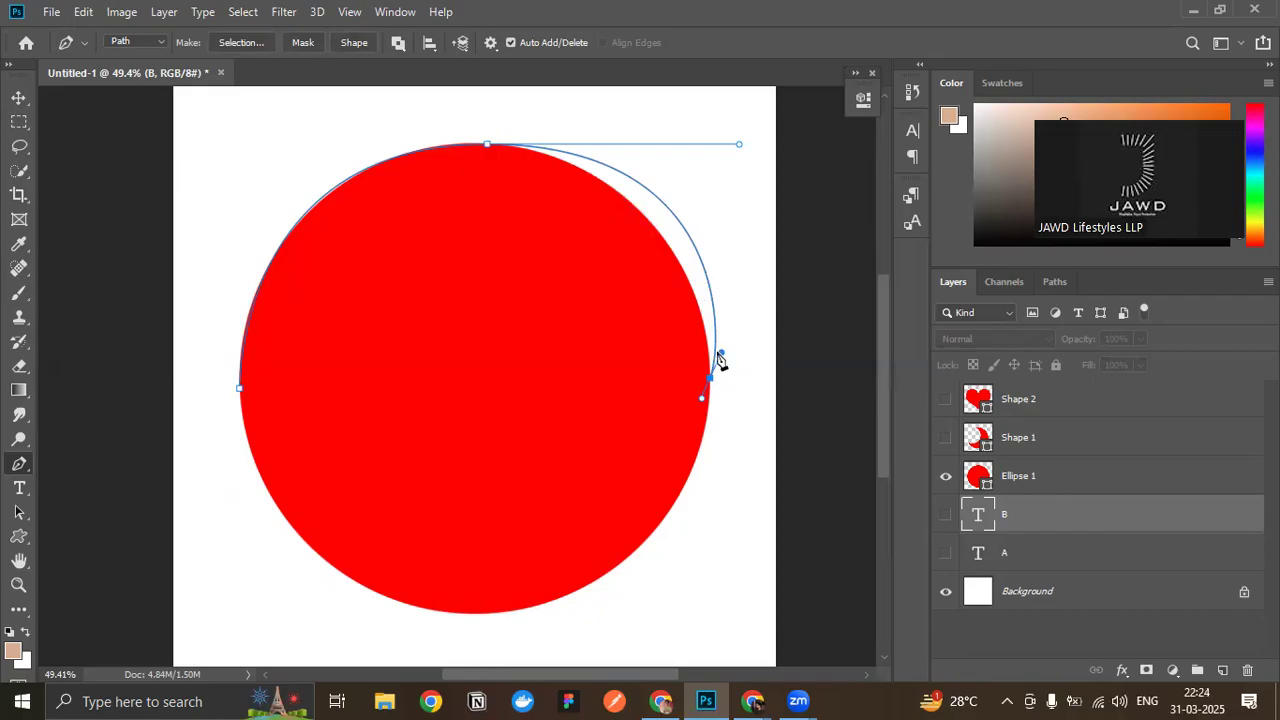
pyautogui.moveTo(718, 353); pyautogui.dragTo(710, 357)
pyautogui.hotkey('ctrl', 'z')
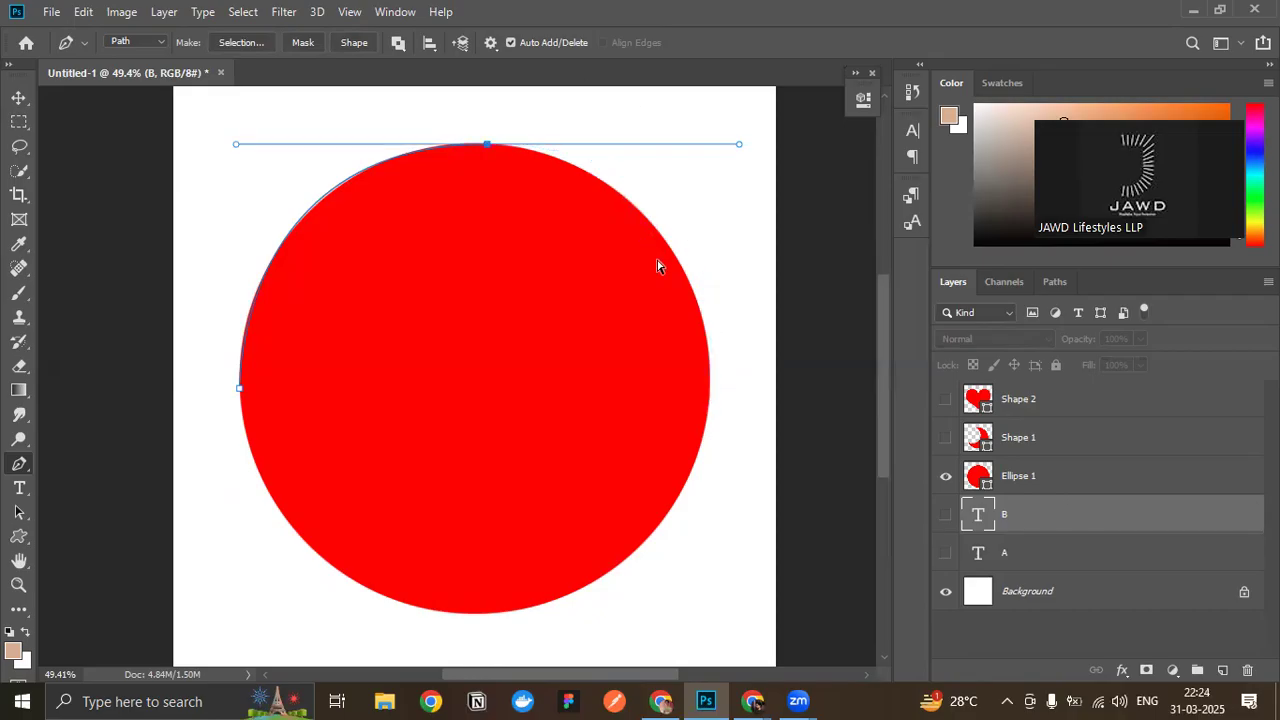
pyautogui.hotkey('ctrl', 'z')
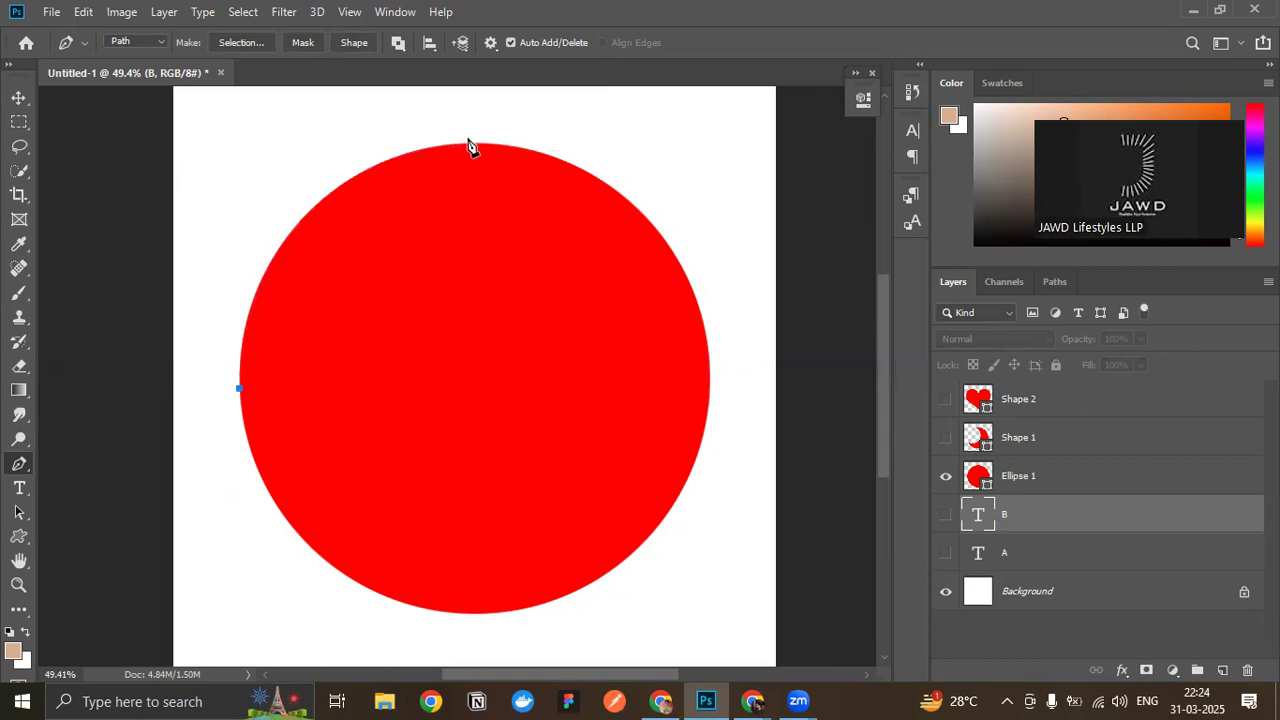
# - Trace the circle with anchors at its top, right and bottom, pulling out handles to curve the segments, and close the path at the starting anchor
pyautogui.moveTo(474, 145); pyautogui.dragTo(697, 151)
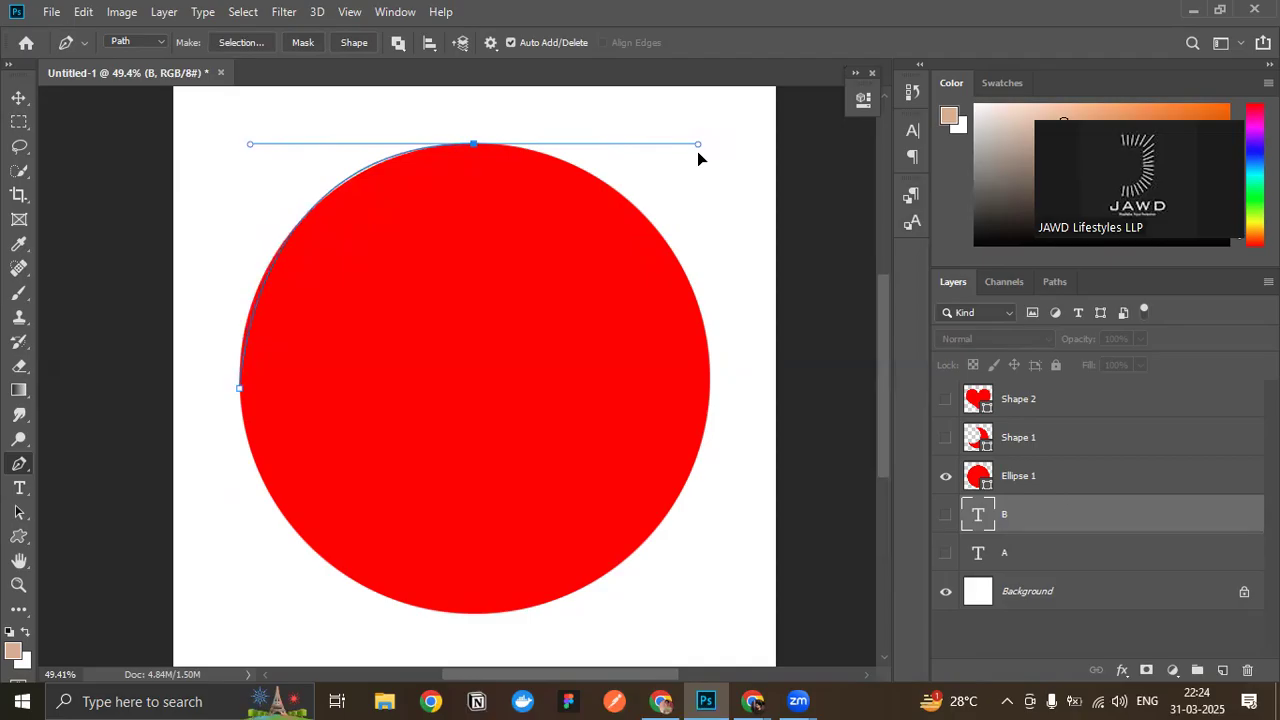
pyautogui.moveTo(709, 385)
pyautogui.mouseDown()
pyautogui.moveTo(688, 457)
pyautogui.moveTo(714, 420)
pyautogui.moveTo(704, 396)
pyautogui.mouseUp()
pyautogui.scroll(-1, 450, 640)
pyautogui.click(476, 567)
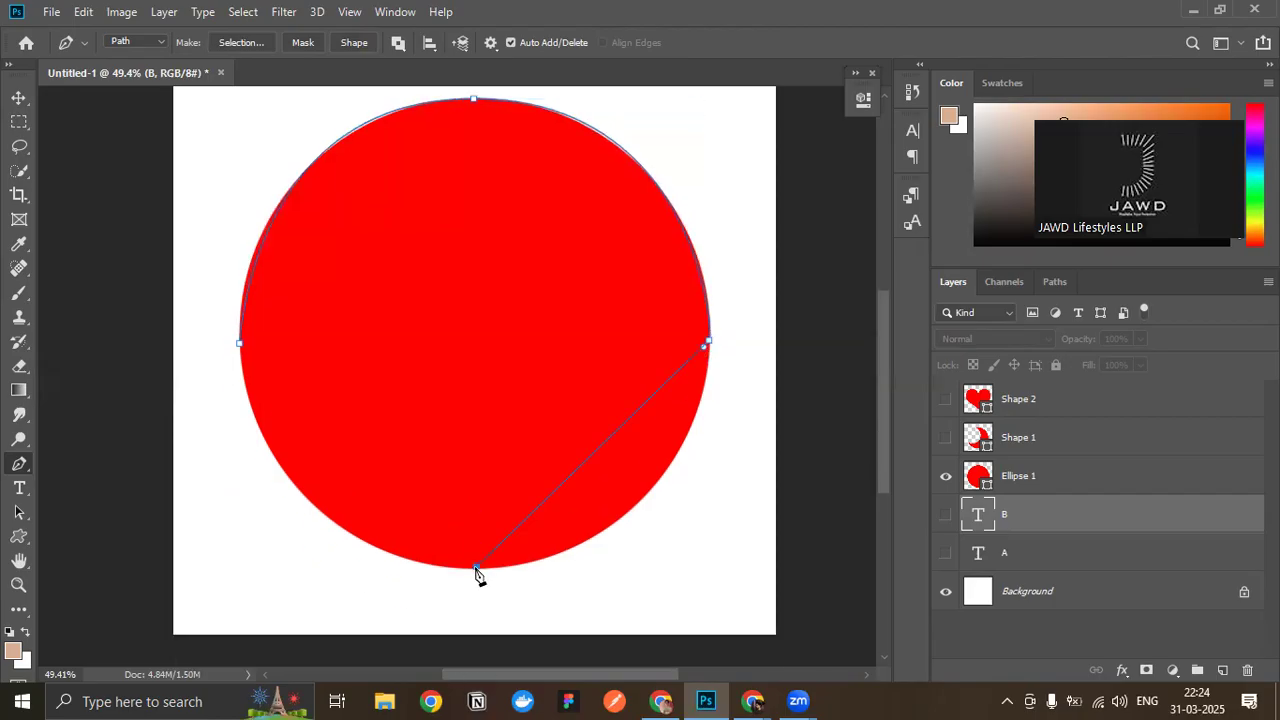
pyautogui.moveTo(433, 575); pyautogui.dragTo(261, 634)
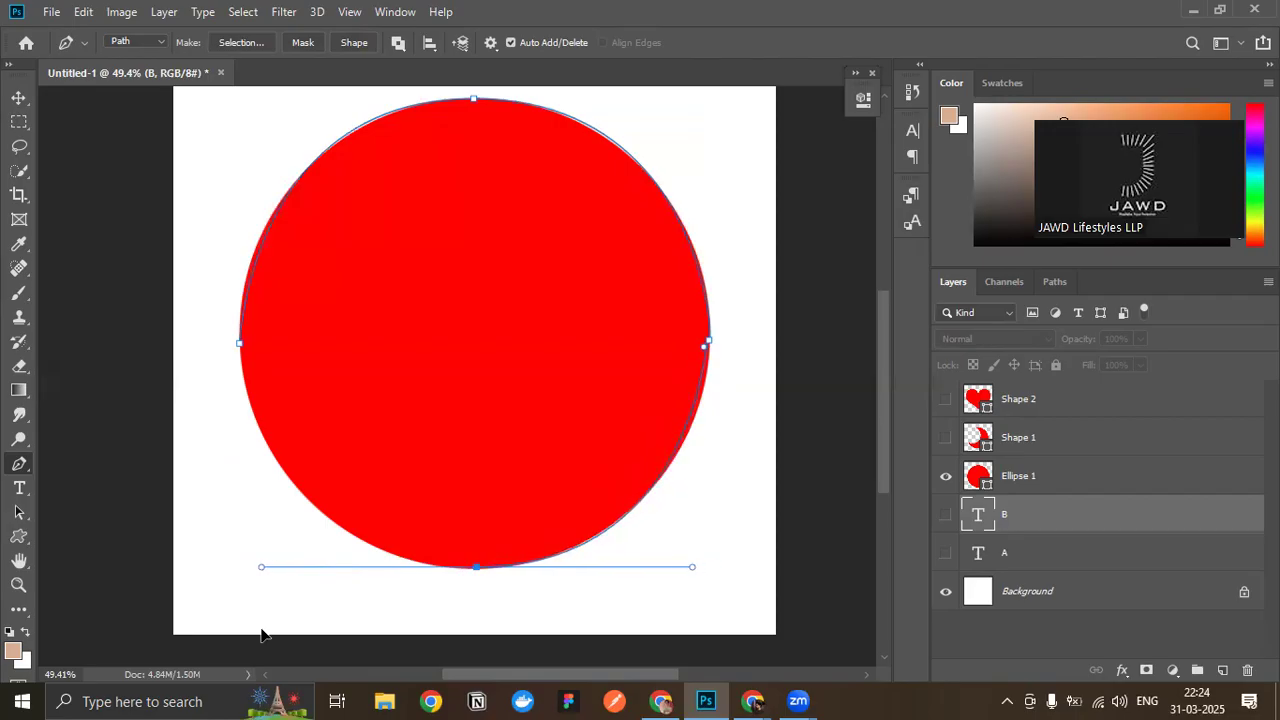
pyautogui.click(242, 347)
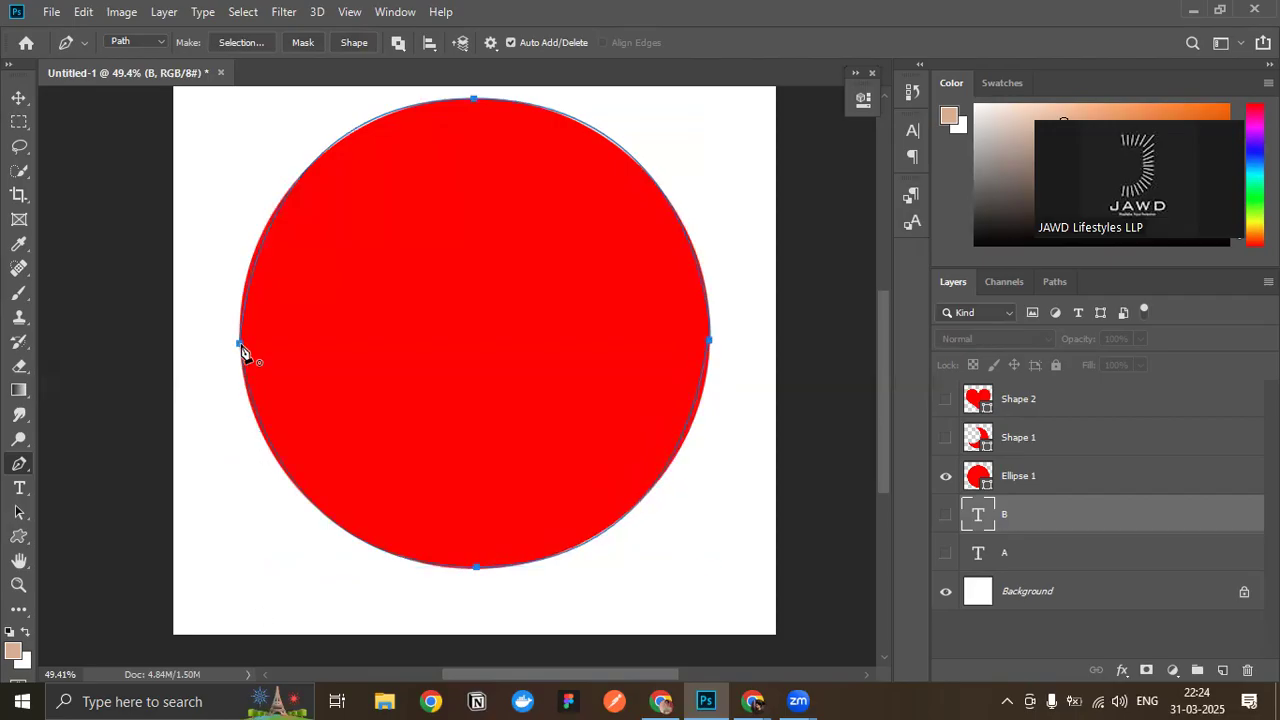
# - Hide the Ellipse 1 layer and examine the closed path's curvature around its four anchors
pyautogui.scroll(-1, 450, 573)
pyautogui.scroll(-5, 450, 573)
pyautogui.scroll(10, 460, 451)
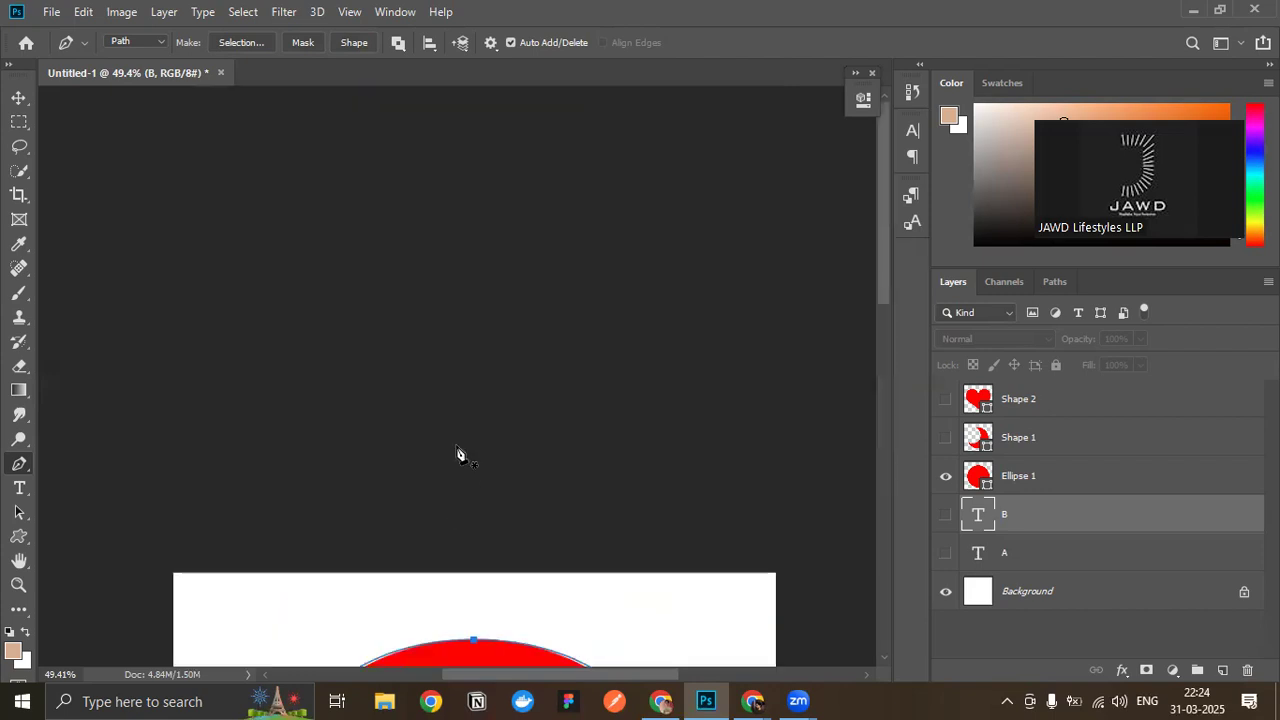
pyautogui.scroll(-2, 460, 451)
pyautogui.hscroll(3, 457, 443)
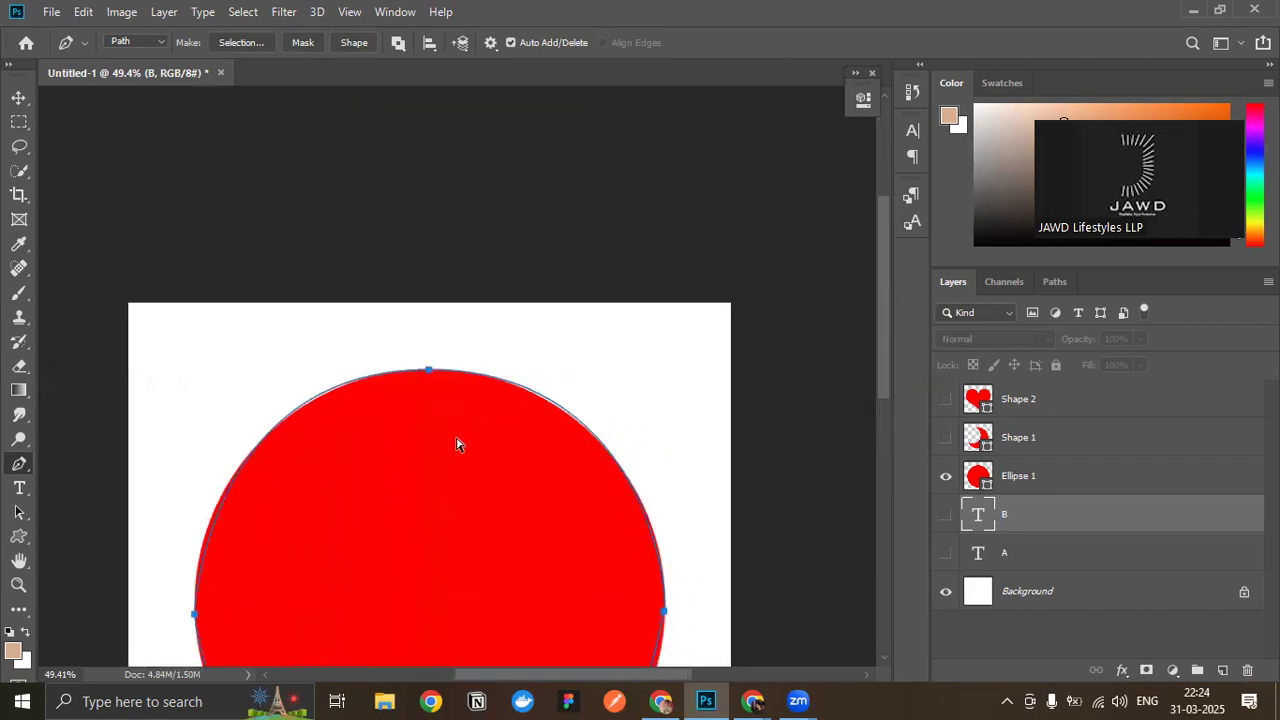
pyautogui.scroll(-1, 343, 426)
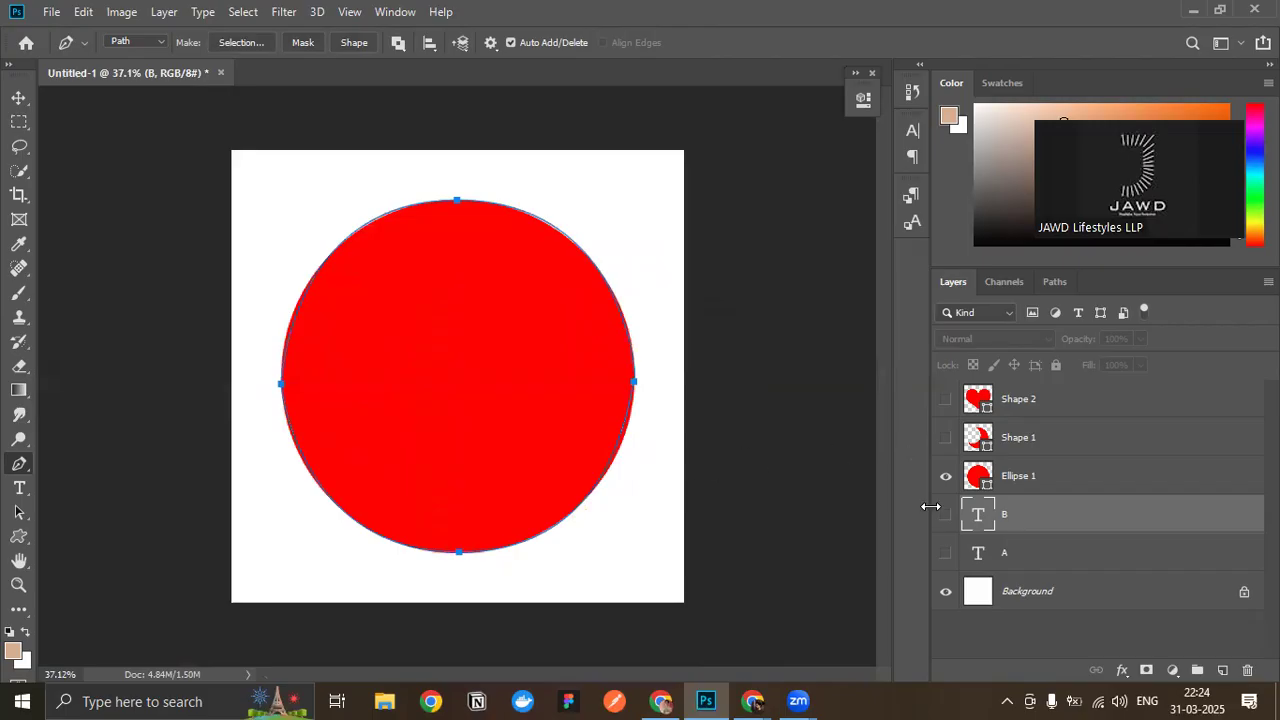
pyautogui.click(946, 477)
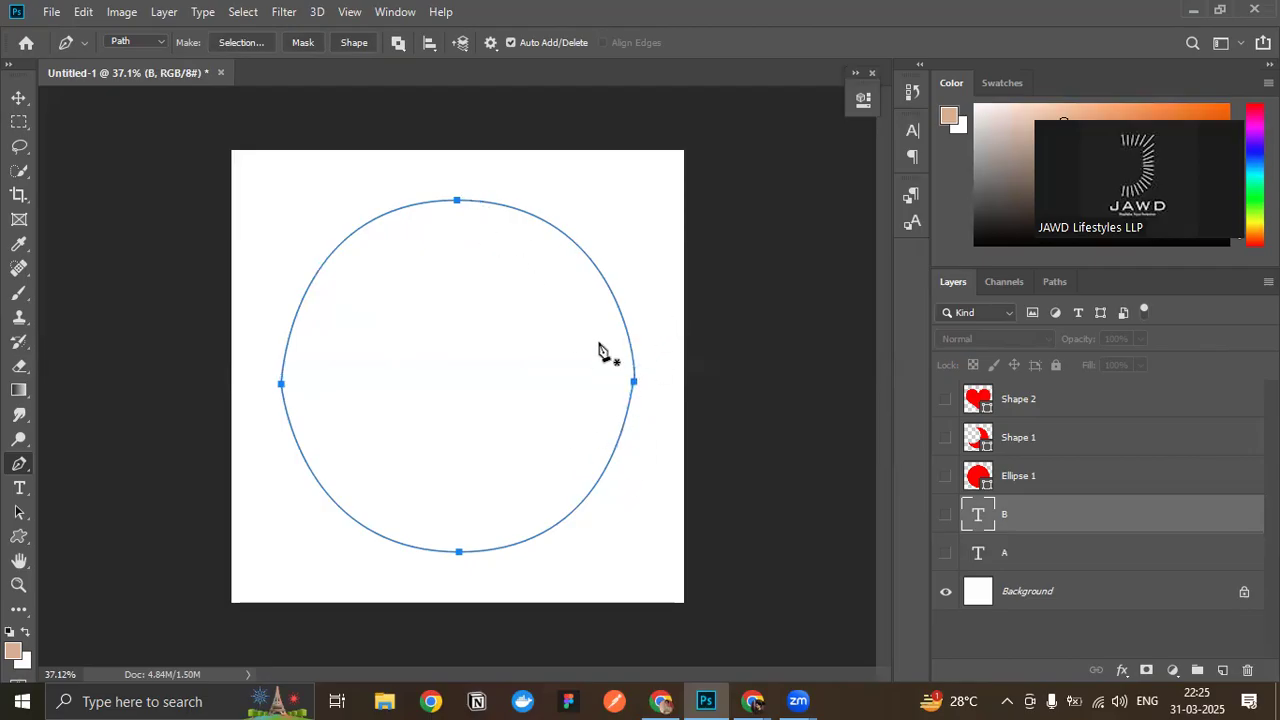
pyautogui.scroll(4, 341, 402)
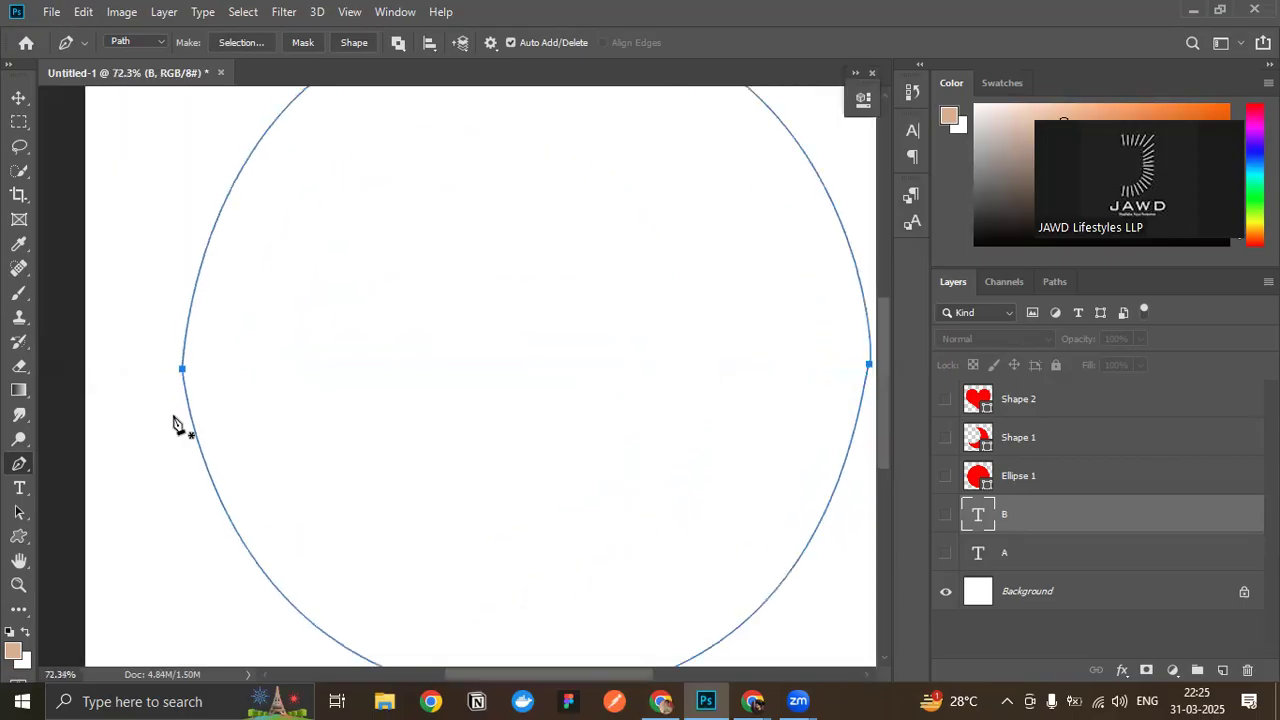
pyautogui.scroll(-3, 191, 328)
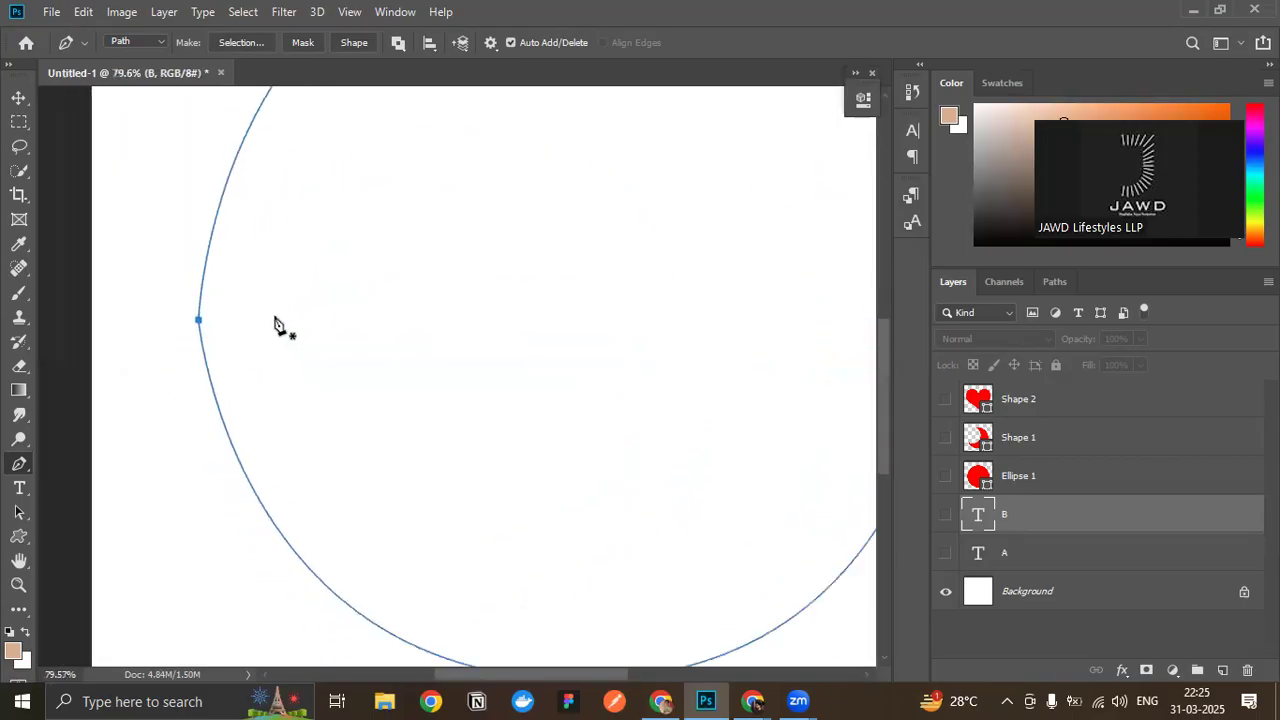
pyautogui.scroll(3, 797, 365)
pyautogui.scroll(-4, 386, 457)
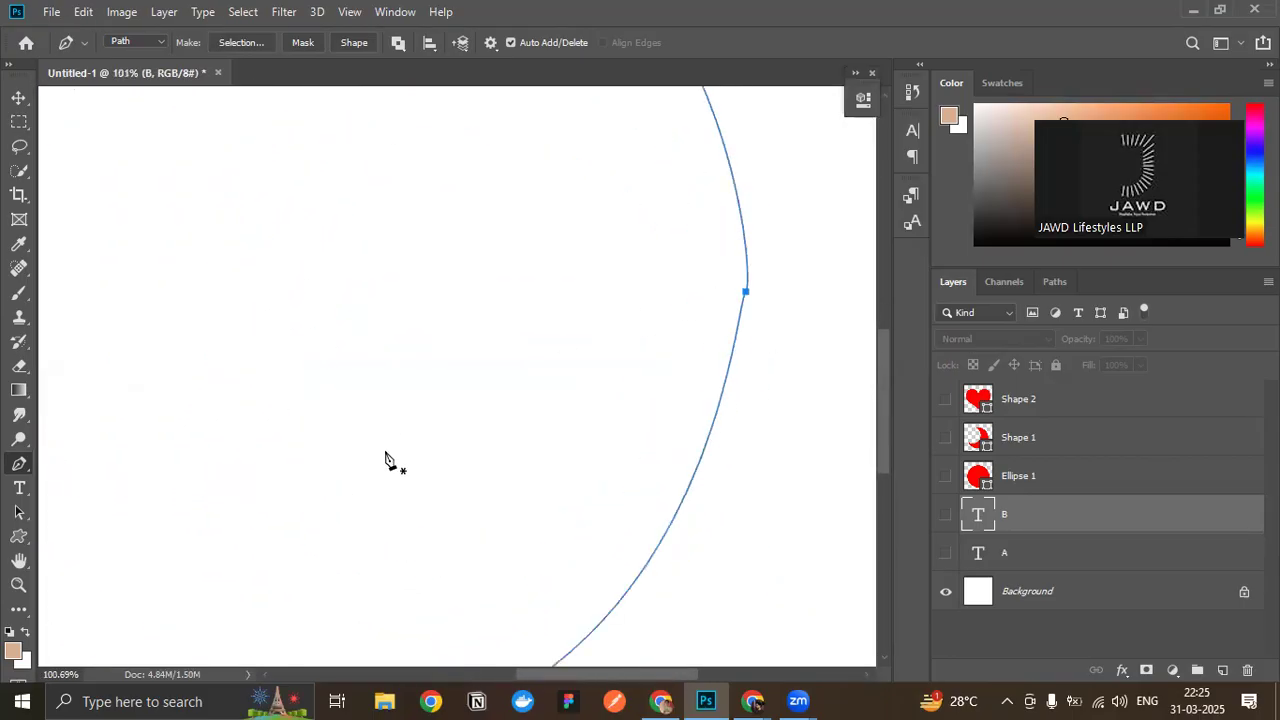
pyautogui.scroll(5, 316, 658)
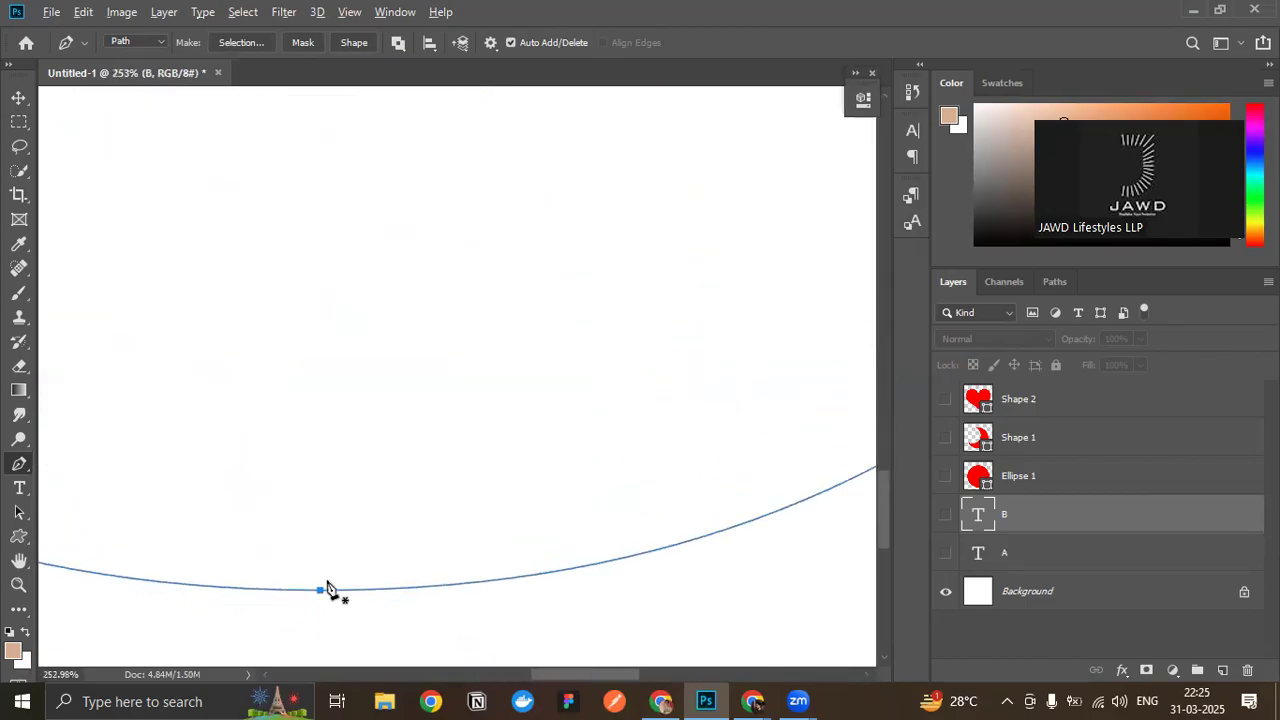
pyautogui.scroll(-7, 340, 550)
pyautogui.scroll(1, 349, 480)
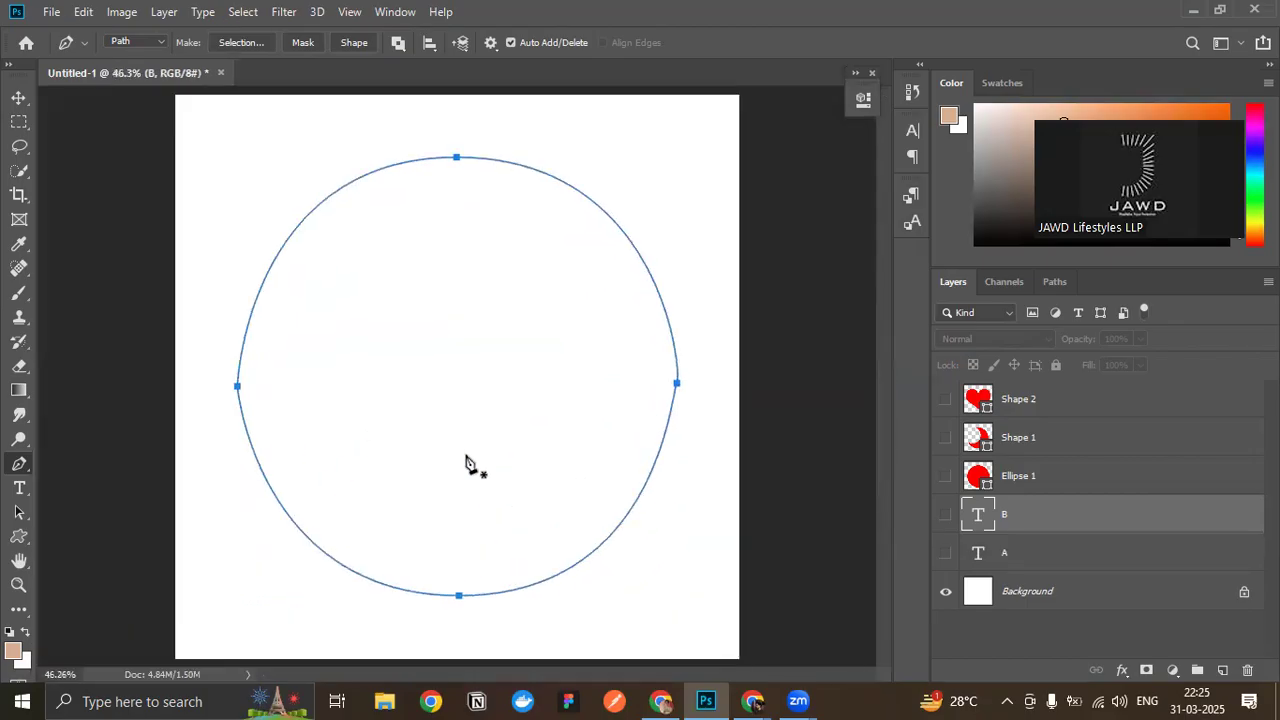
# - Delete the work path and show the Ellipse 1 layer
pyautogui.click(1063, 284)
pyautogui.moveTo(1128, 330); pyautogui.dragTo(1248, 672)
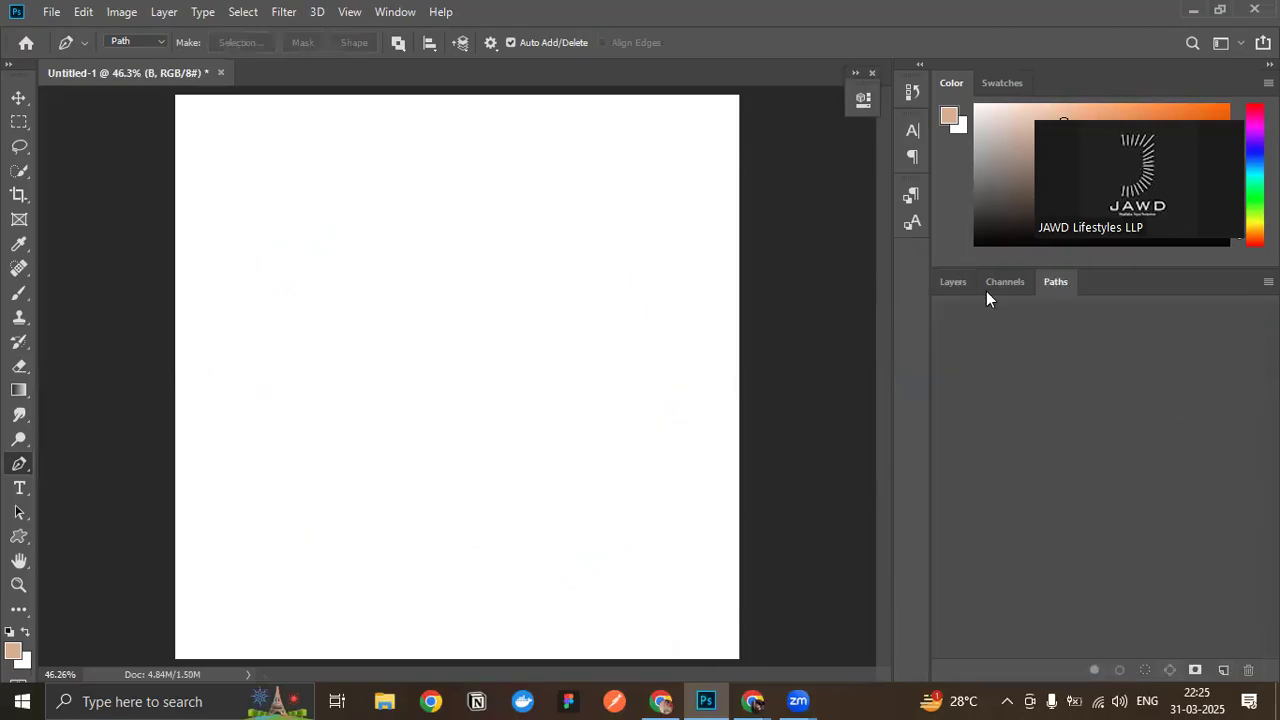
pyautogui.click(954, 282)
pyautogui.scroll(-1, 321, 263)
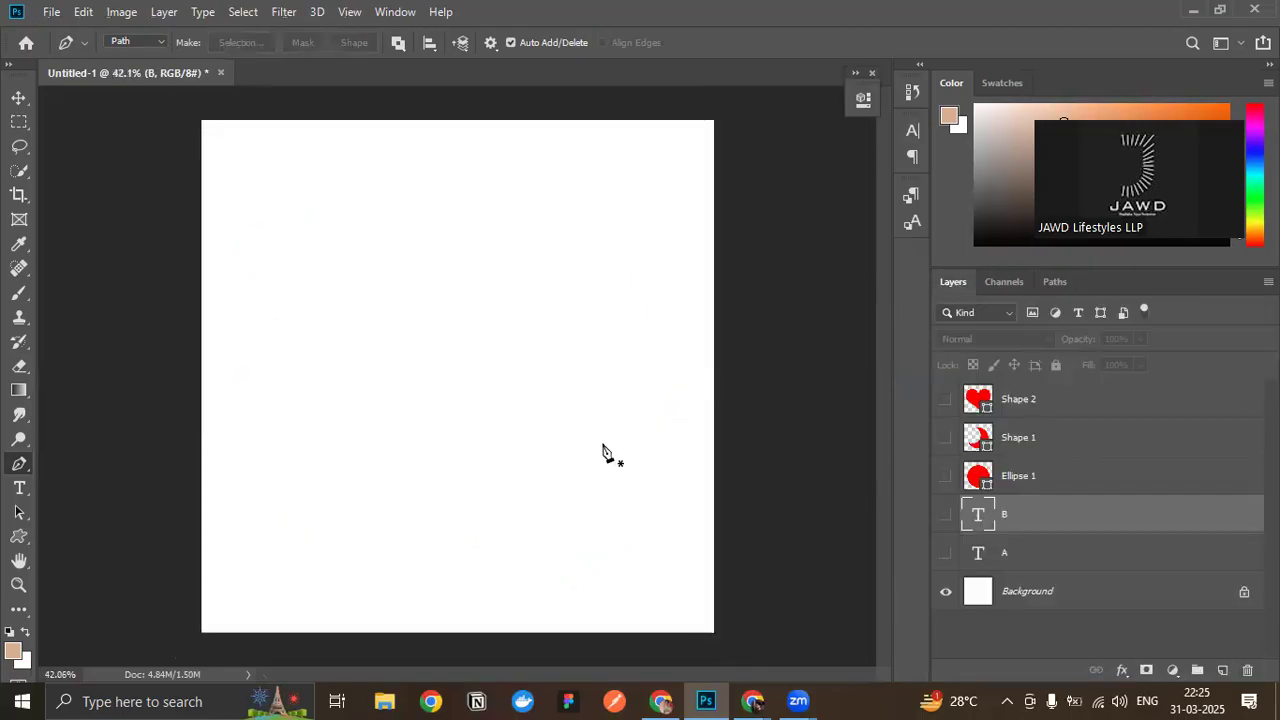
pyautogui.click(946, 477)
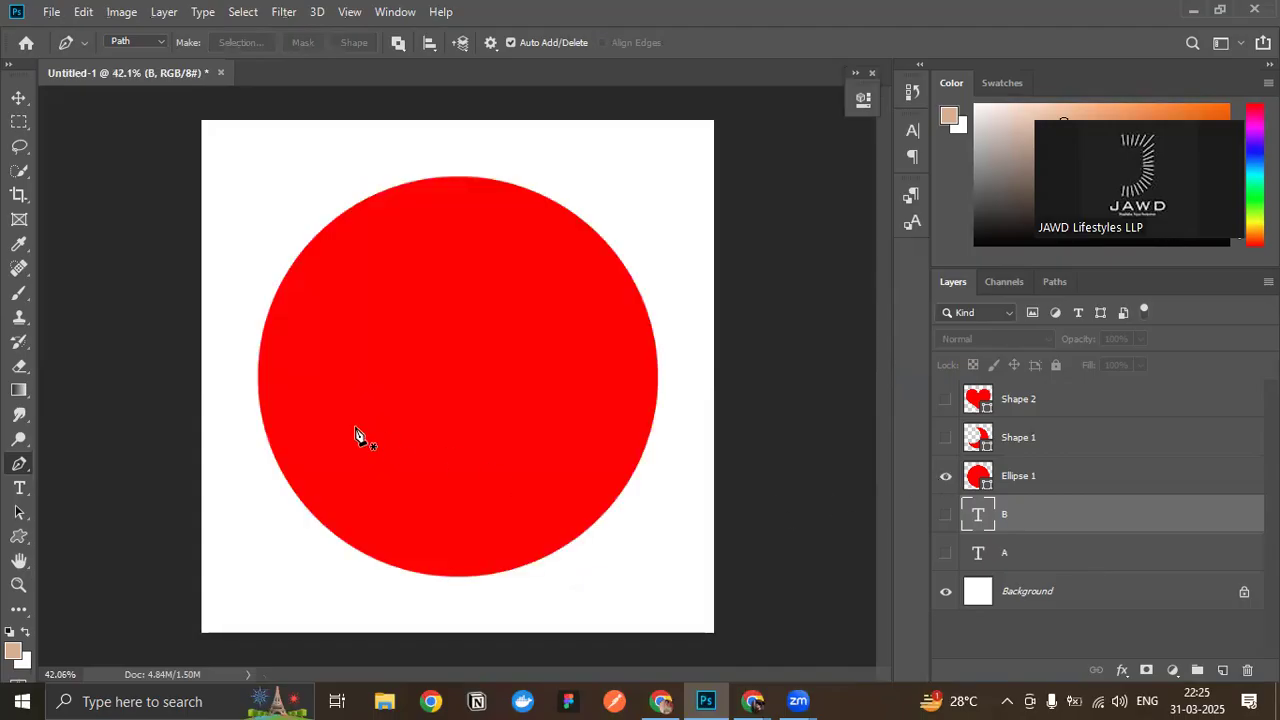
# - Start a new path with a smooth anchor at the circle's left edge, pulling out vertical handles
pyautogui.scroll(2, 261, 399)
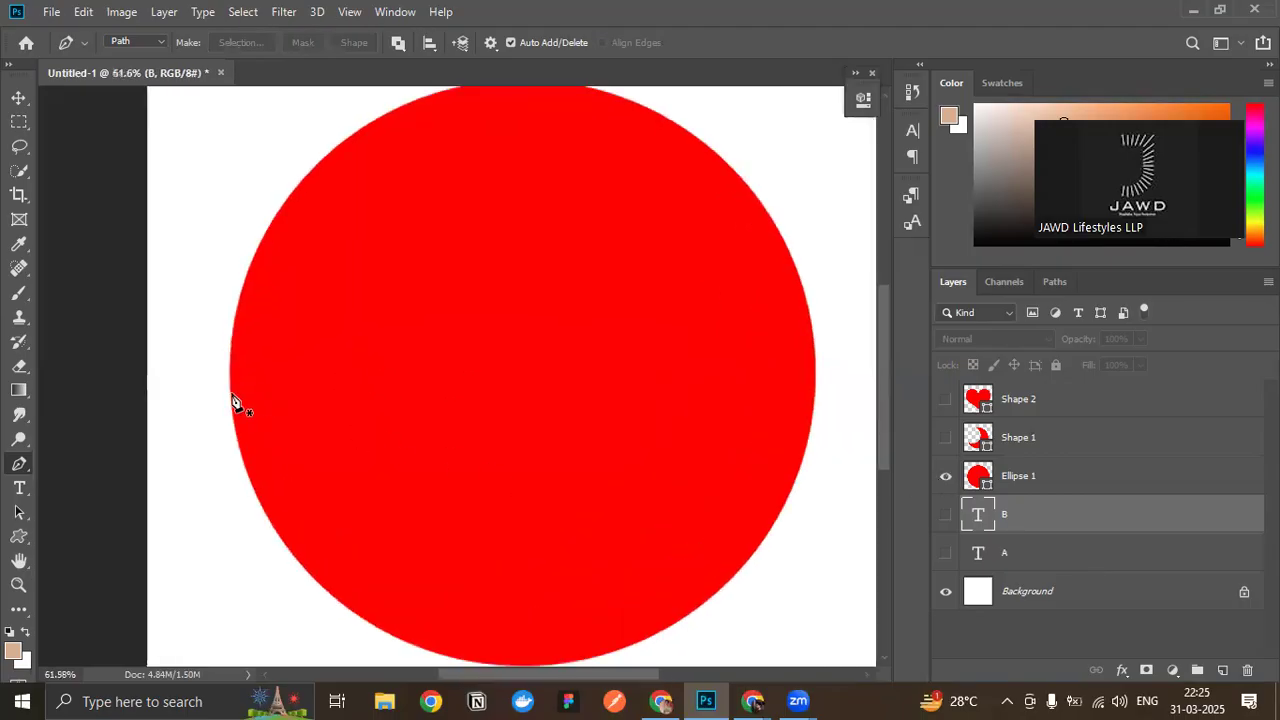
pyautogui.click(231, 391)
pyautogui.scroll(1, 234, 401)
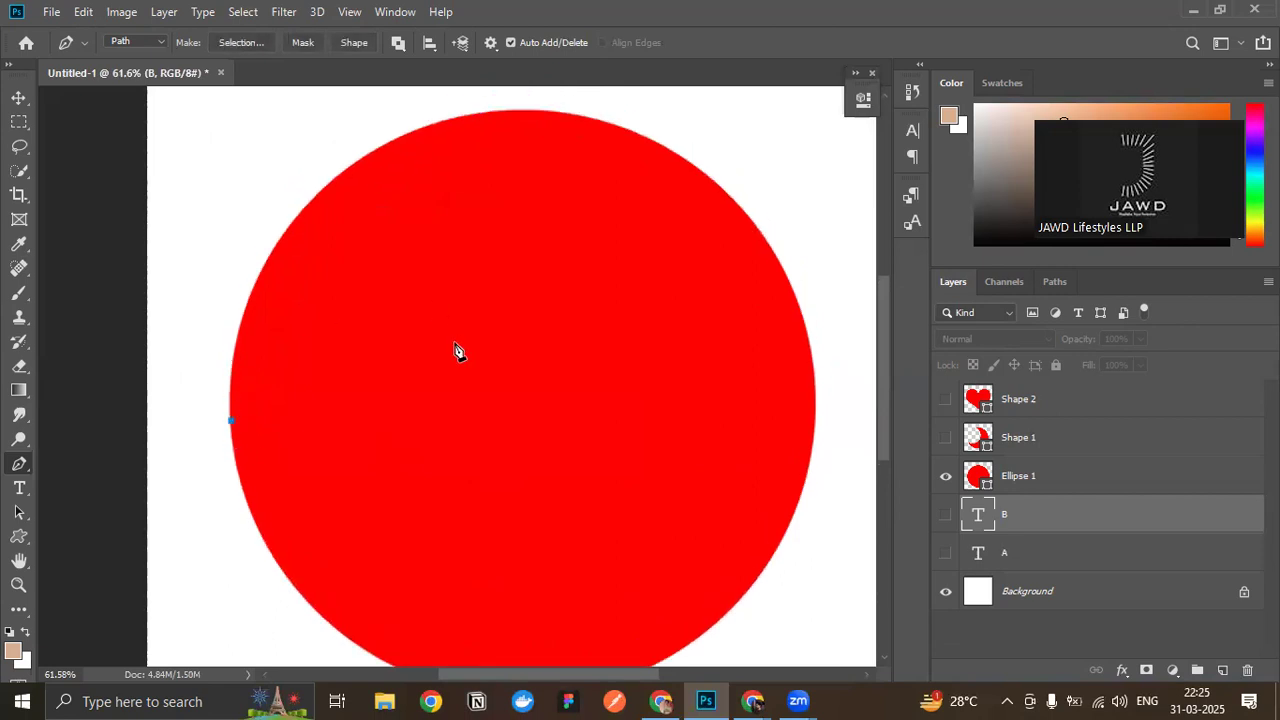
pyautogui.hotkey('ctrl', 'z')
pyautogui.moveTo(230, 413); pyautogui.dragTo(222, 272)
pyautogui.scroll(1, 345, 245)
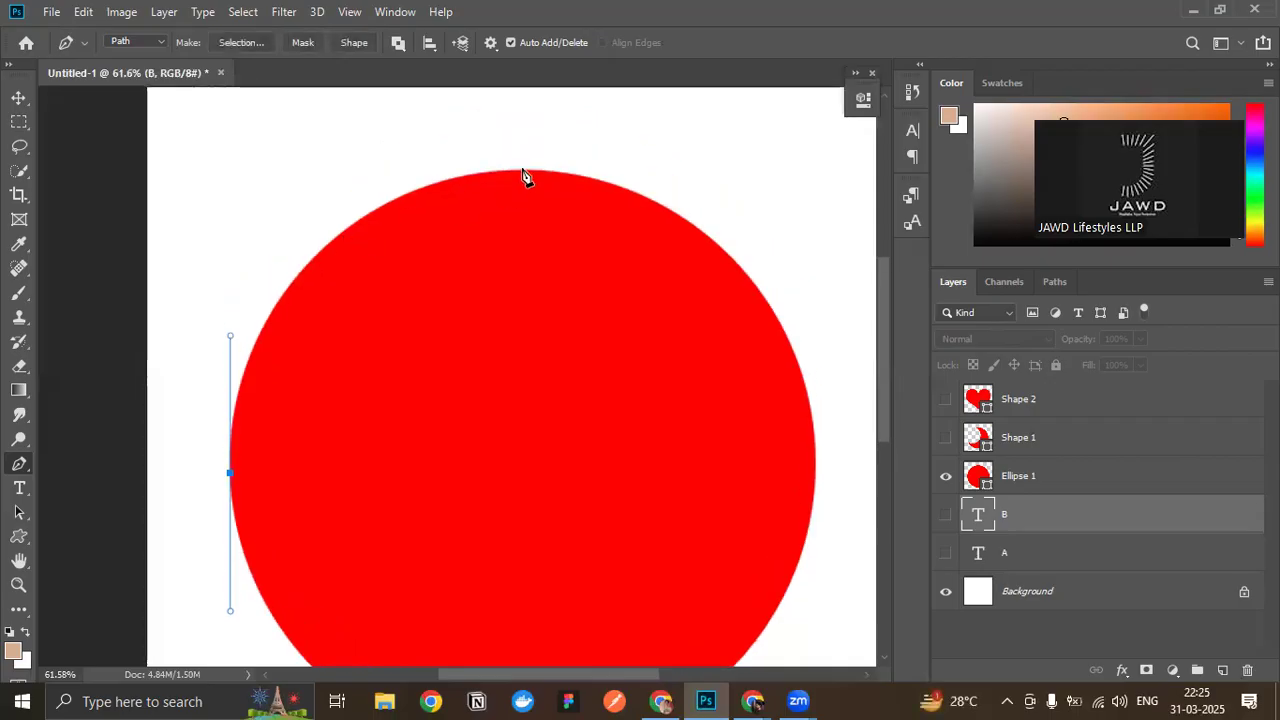
# - Add a smooth anchor at the circle's top with horizontal handles, and tilt the left anchor's upper handle slightly outward
pyautogui.click(530, 170)
pyautogui.moveTo(531, 172); pyautogui.dragTo(731, 155)
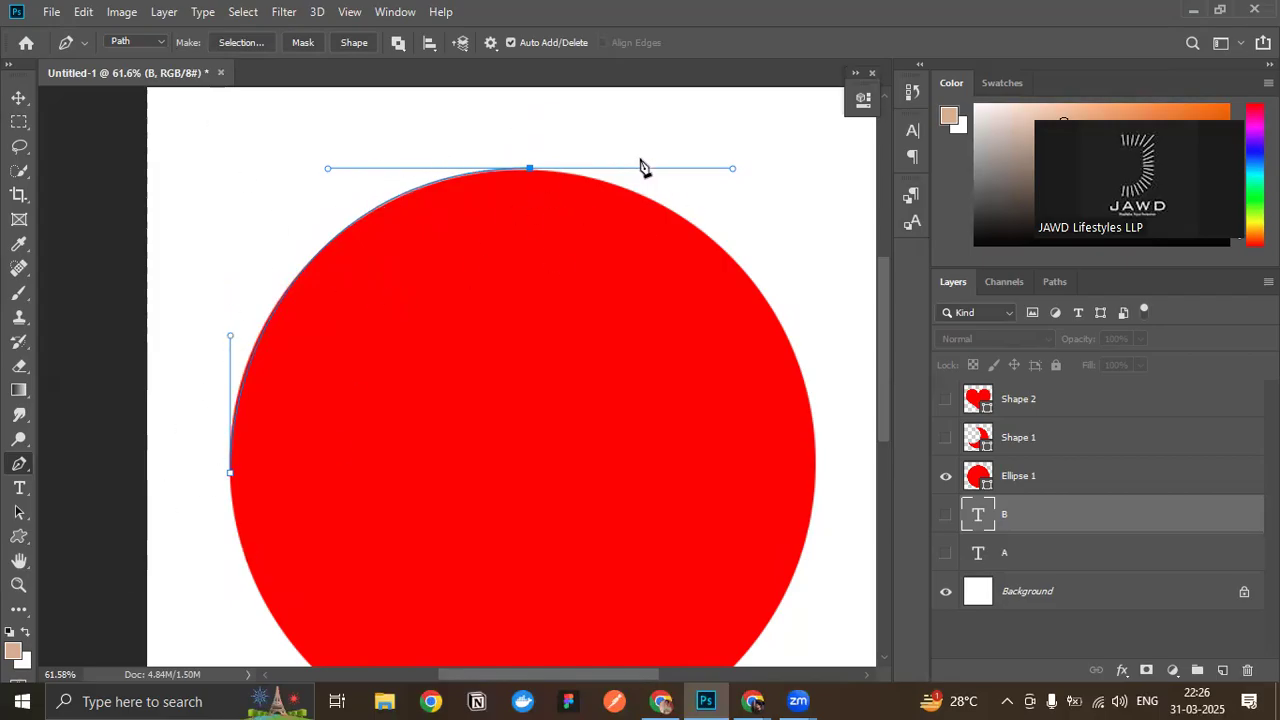
pyautogui.click(230, 473)
pyautogui.moveTo(231, 340); pyautogui.dragTo(226, 336)
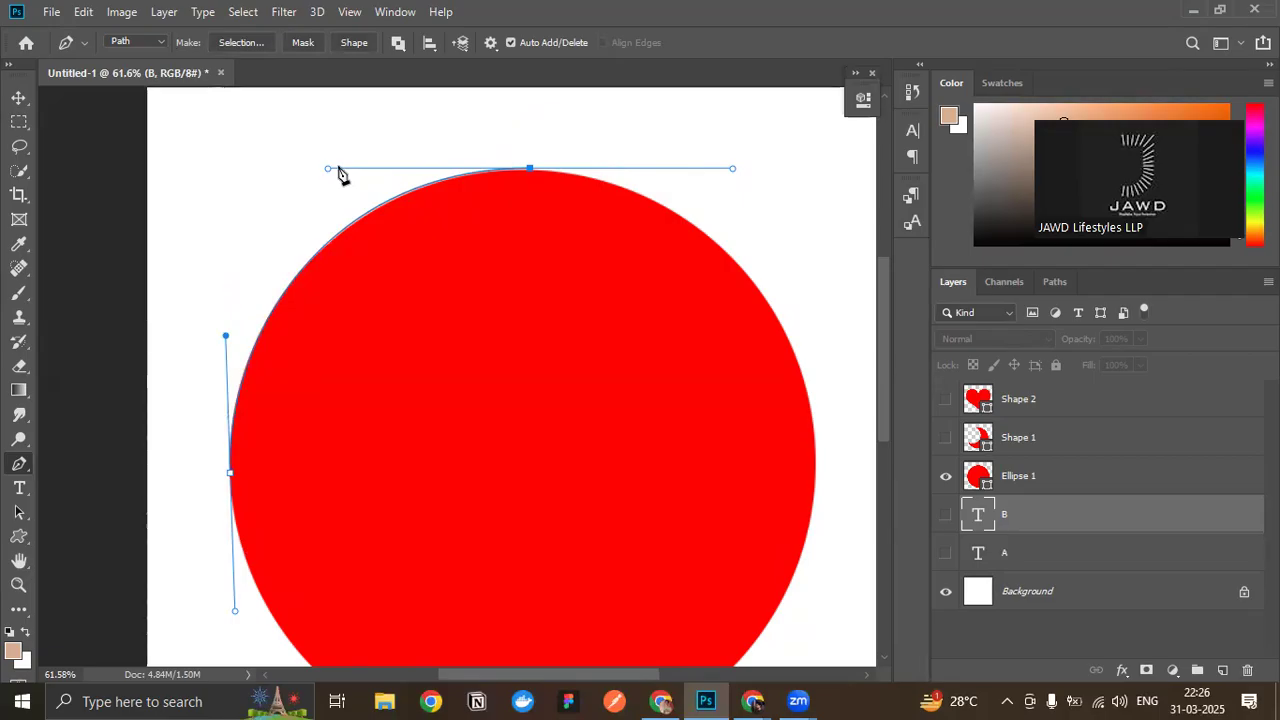
# - Continue the path with a smooth anchor at the circle's right edge, pulling out vertical handles to follow the upper-right curve
pyautogui.scroll(-1, 657, 343)
pyautogui.hscroll(1, 775, 325)
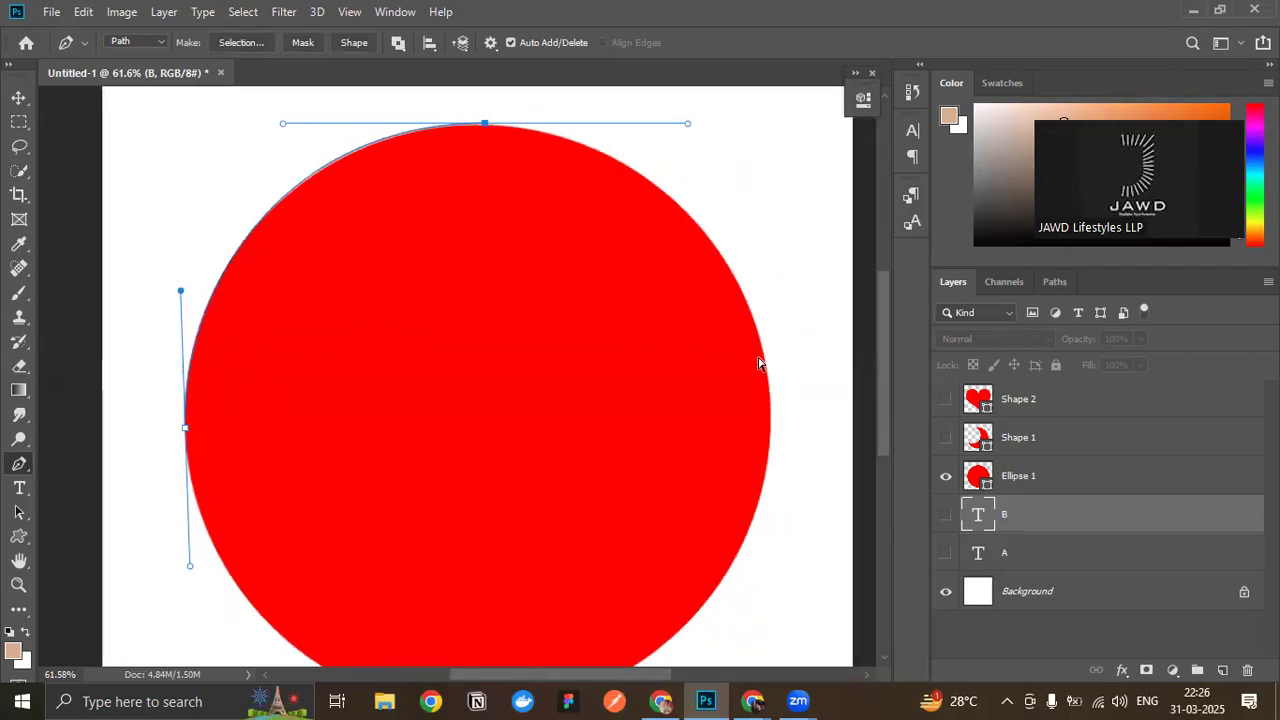
pyautogui.moveTo(770, 436); pyautogui.dragTo(766, 529)
pyautogui.hotkey('ctrl', 'z')
pyautogui.scroll(2, 770, 440)
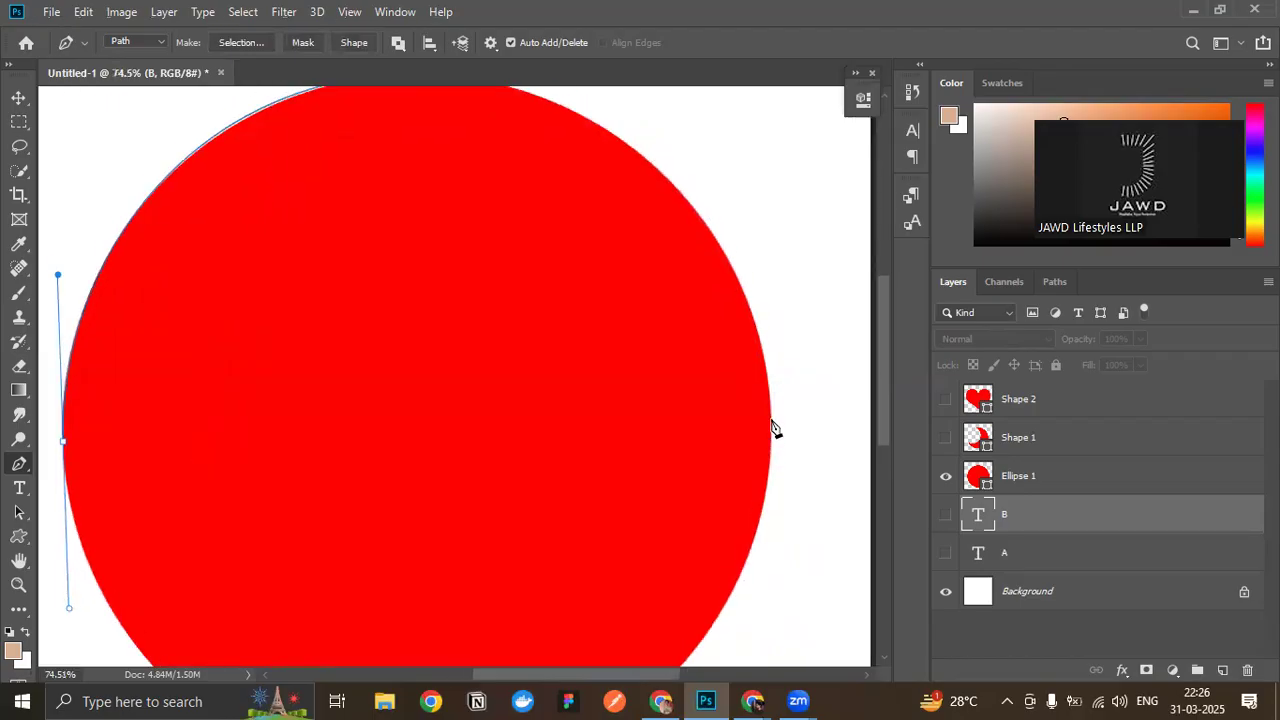
pyautogui.scroll(1, 777, 455)
pyautogui.moveTo(771, 448); pyautogui.dragTo(757, 560)
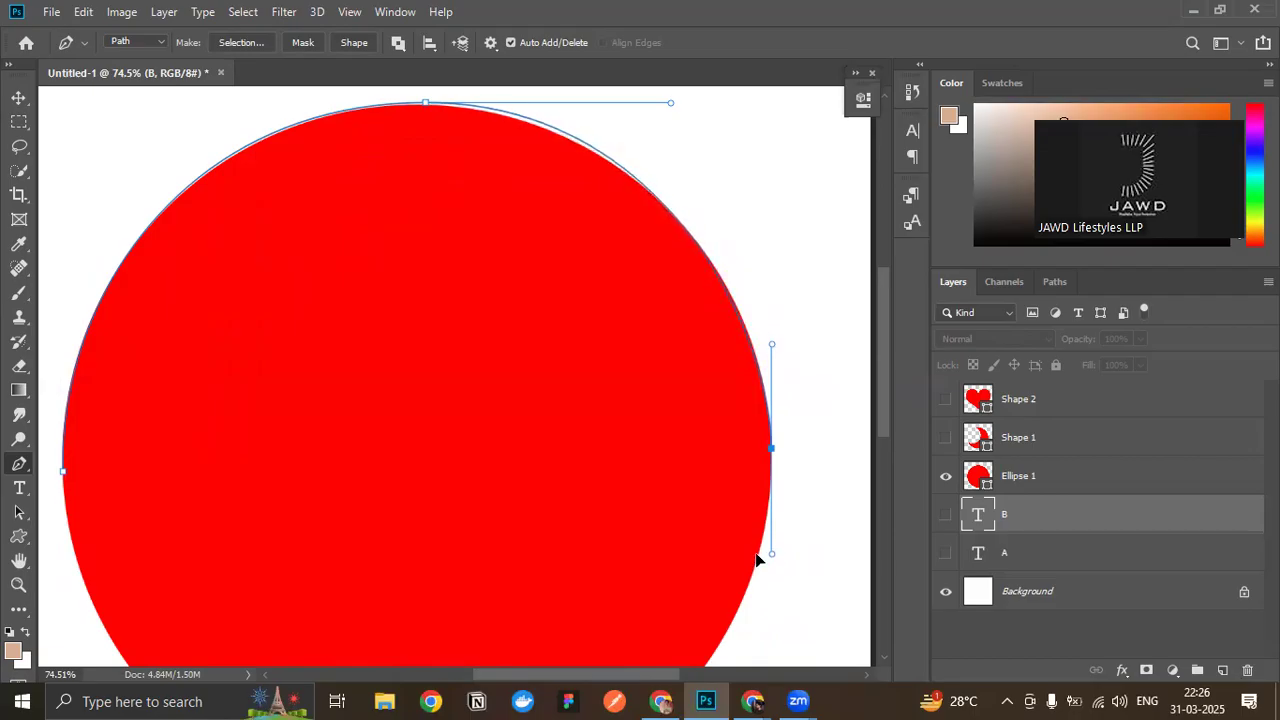
# - Move the top anchor down slightly so the path sits on the circle's upper edge
pyautogui.scroll(2, 404, 212)
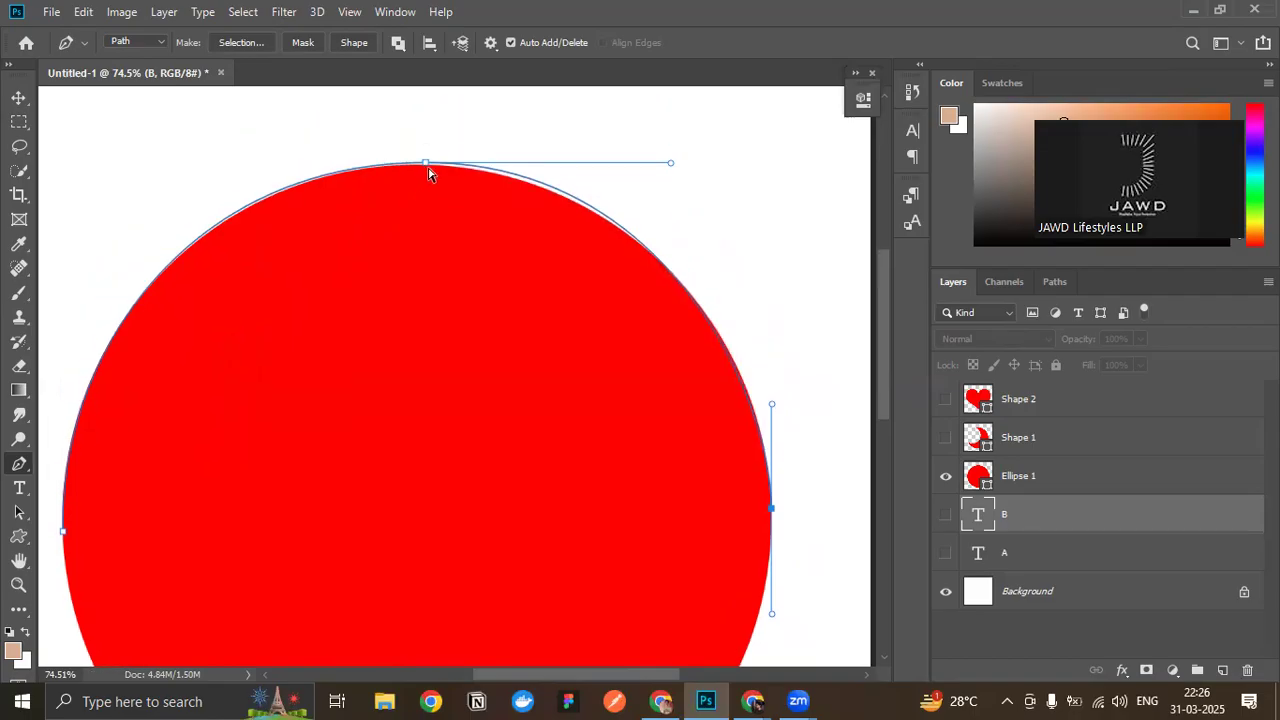
pyautogui.click(425, 165)
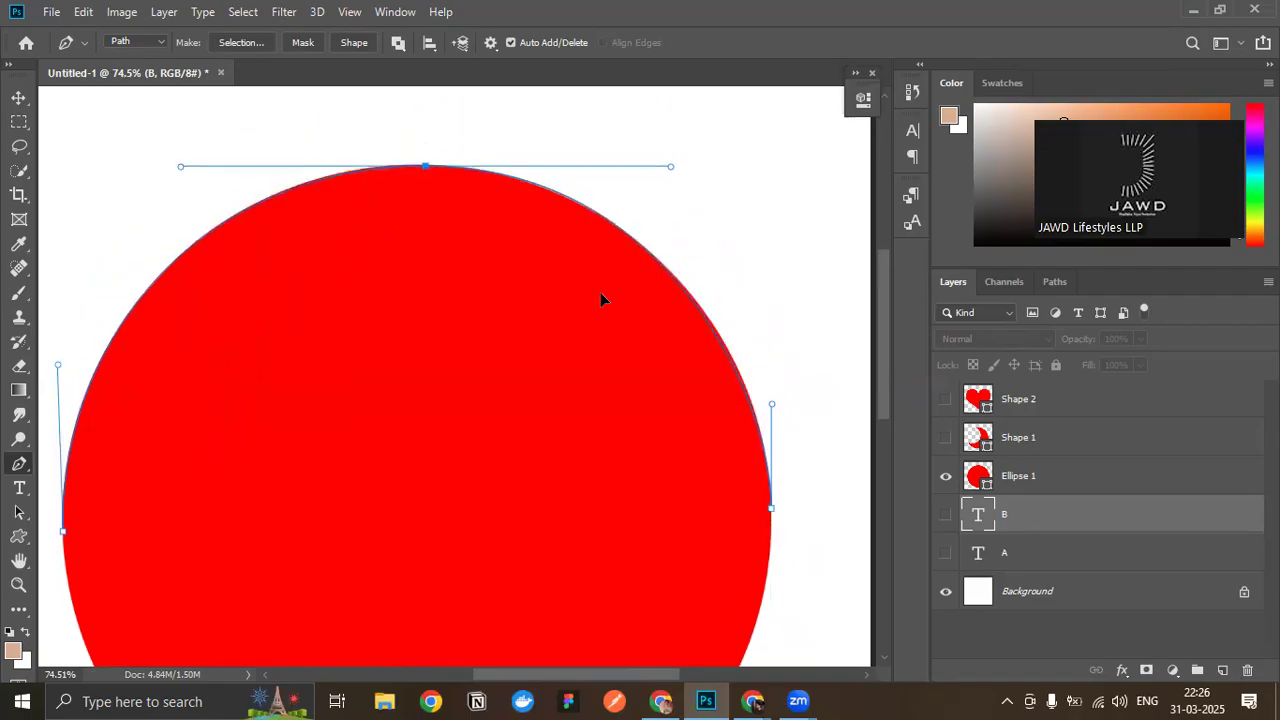
# - Continue the path with a smooth anchor at the circle's lowest point, pulling out long horizontal handles
pyautogui.scroll(-3, 620, 310)
pyautogui.scroll(-4, 800, 440)
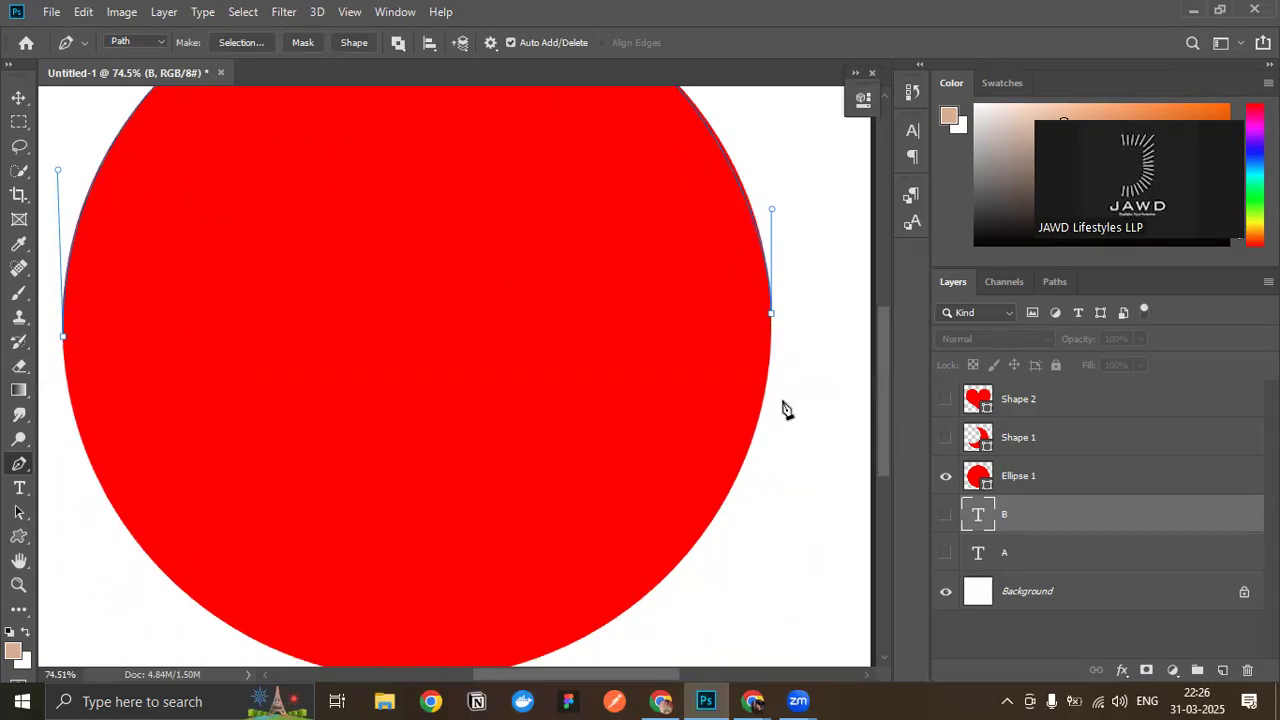
pyautogui.scroll(-2, 785, 408)
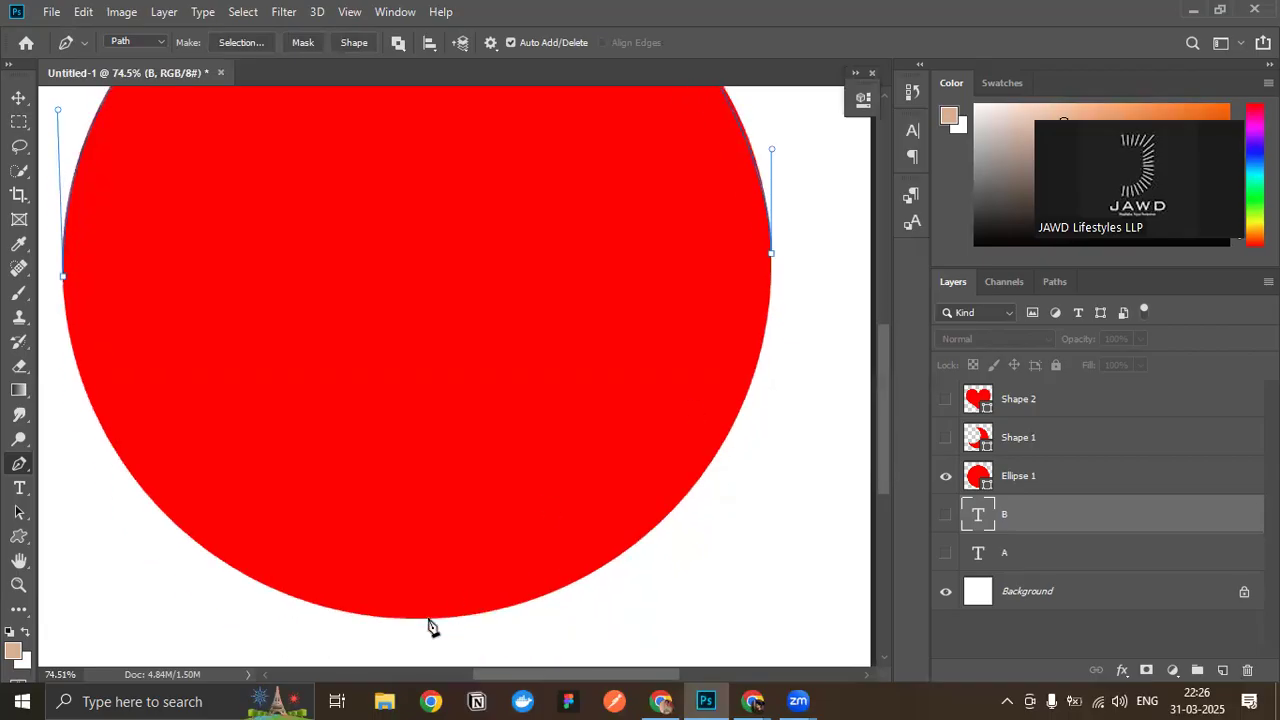
pyautogui.moveTo(415, 617); pyautogui.dragTo(277, 341)
pyautogui.hotkey('ctrl', 'z')
pyautogui.scroll(1, 348, 370)
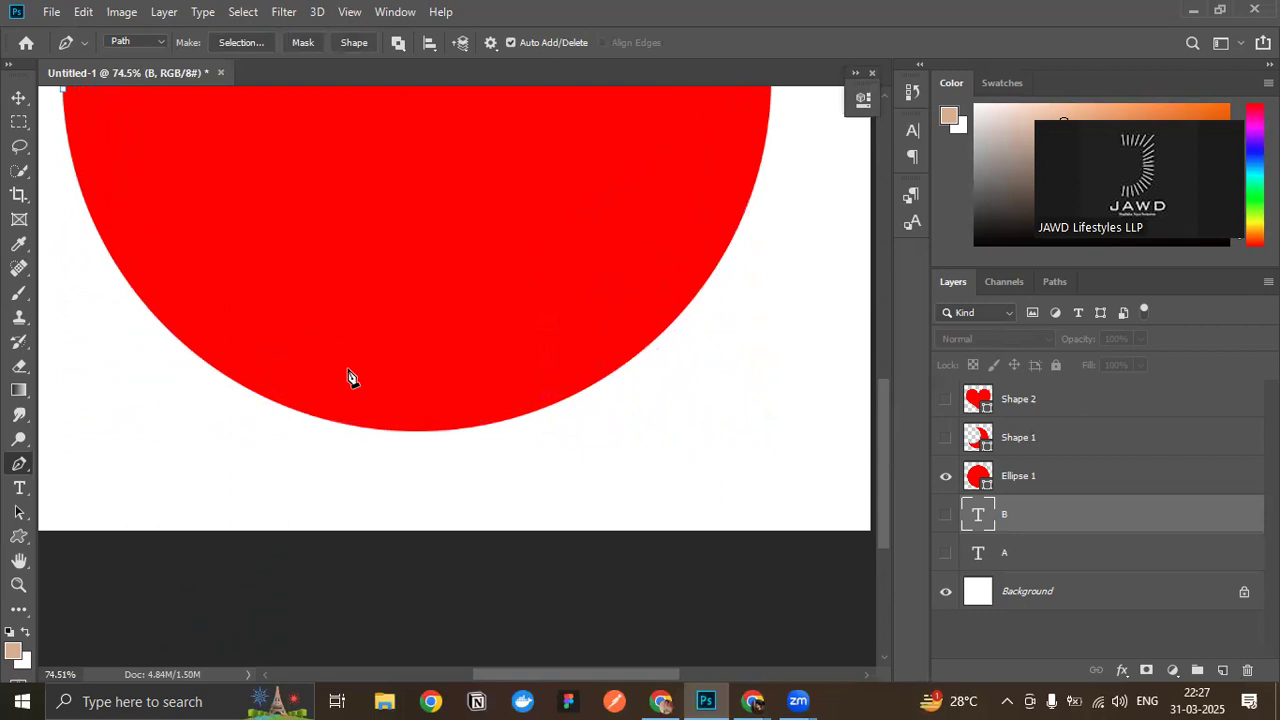
pyautogui.scroll(3, 317, 397)
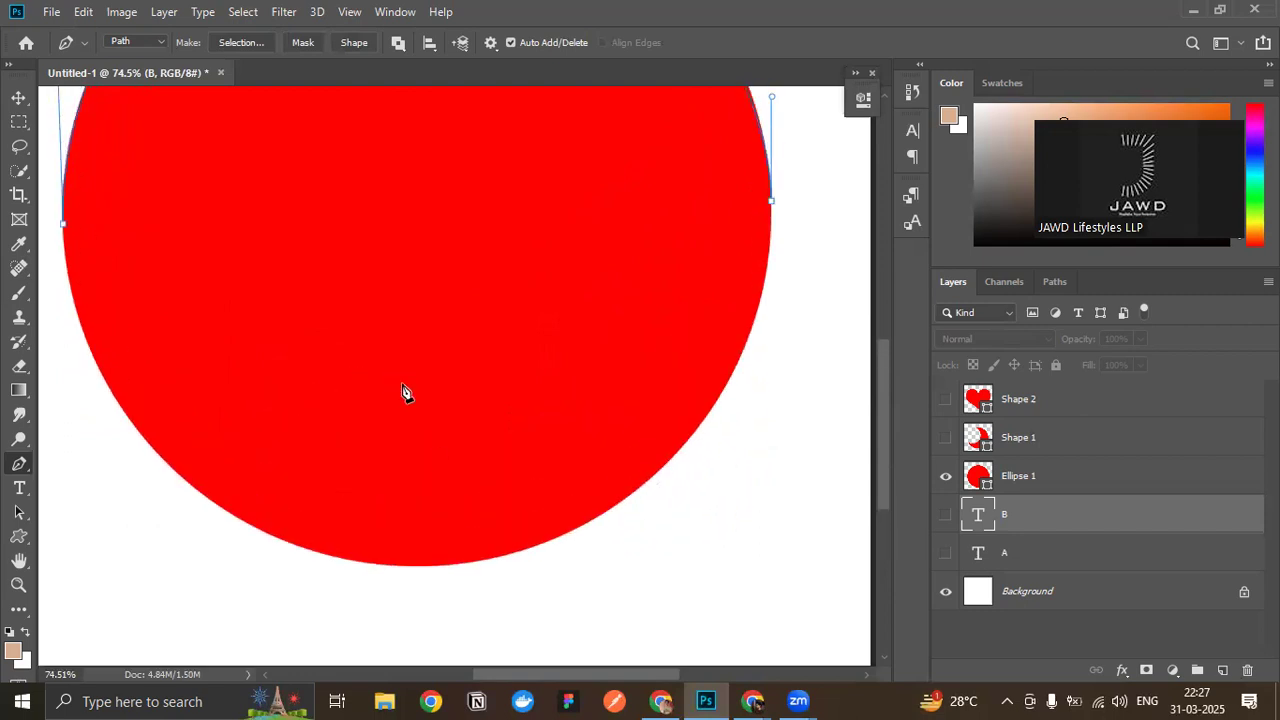
pyautogui.moveTo(420, 568); pyautogui.dragTo(160, 638)
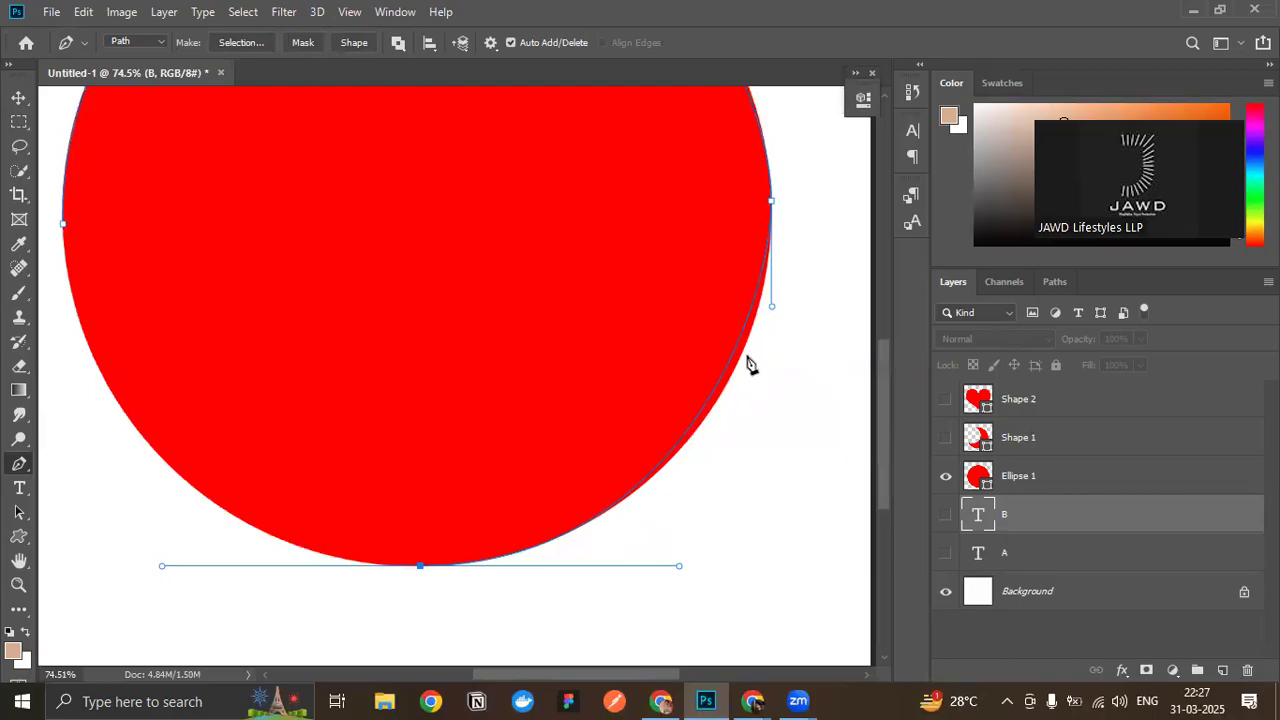
# - Tilt the right anchor's lower handle slightly inward while keeping both of its handles aligned
pyautogui.scroll(3, 735, 410)
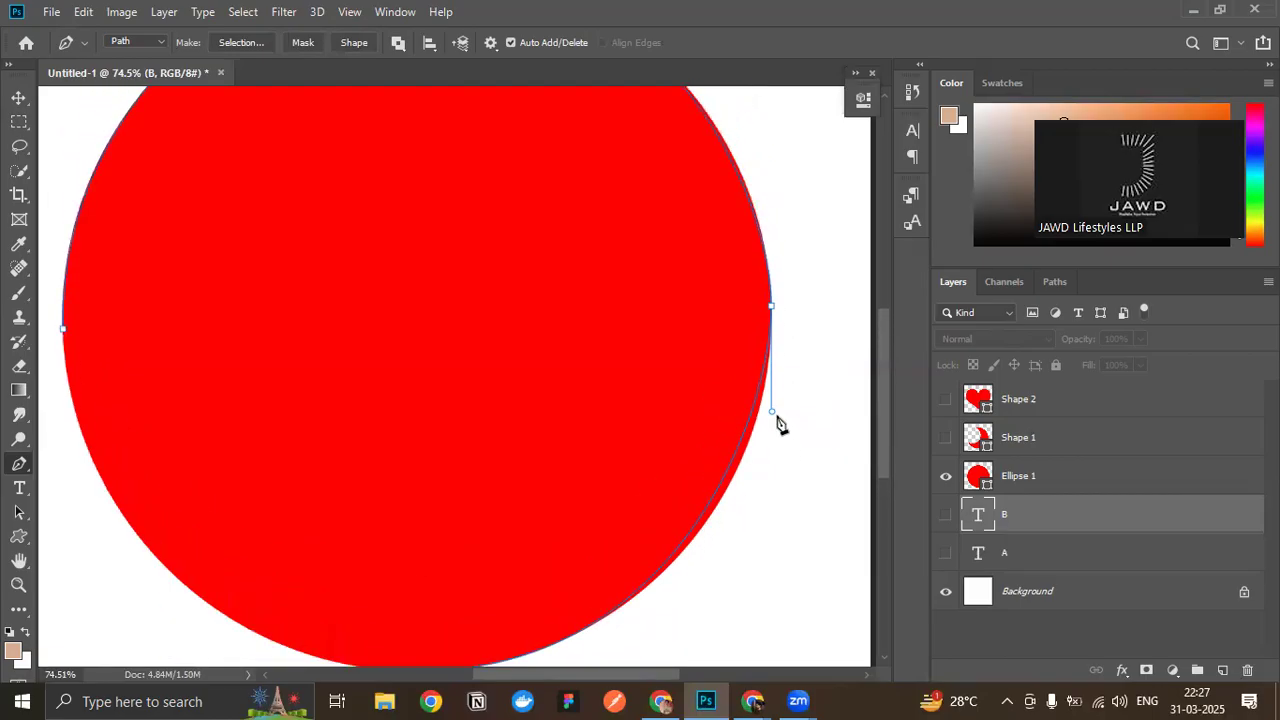
pyautogui.moveTo(773, 413); pyautogui.dragTo(769, 417)
pyautogui.scroll(4, 780, 434)
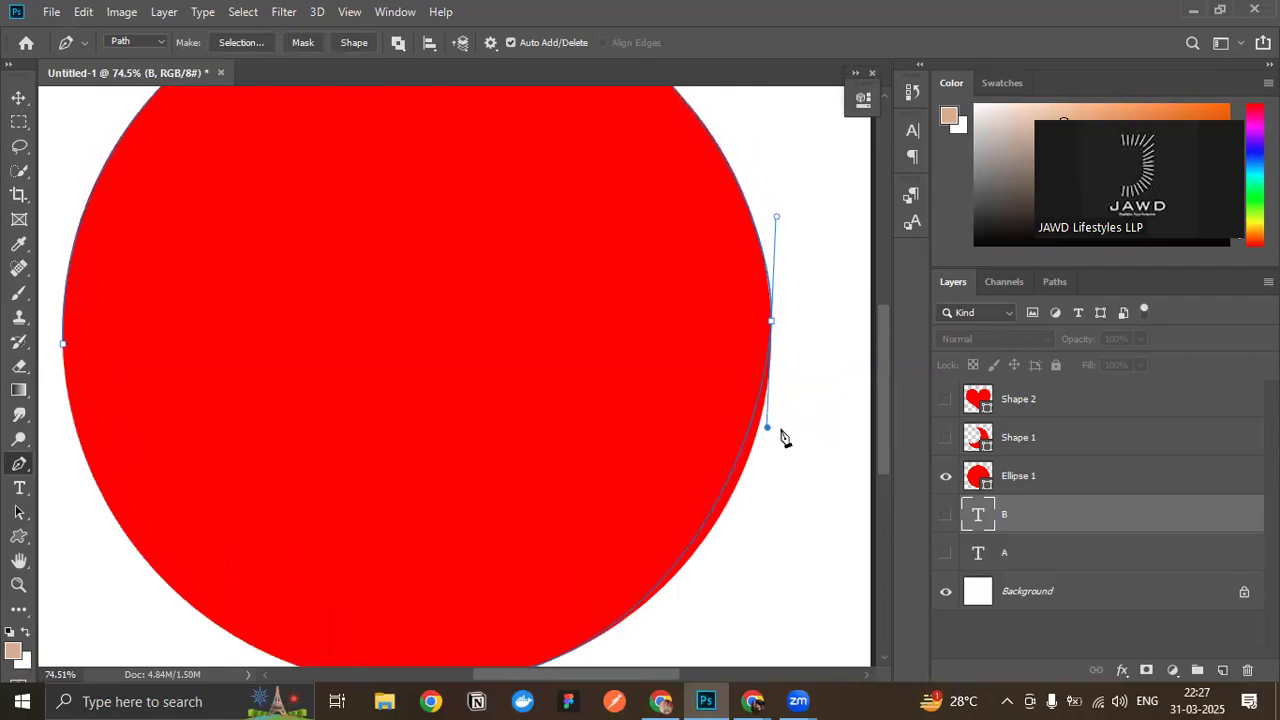
pyautogui.scroll(-1, 781, 437)
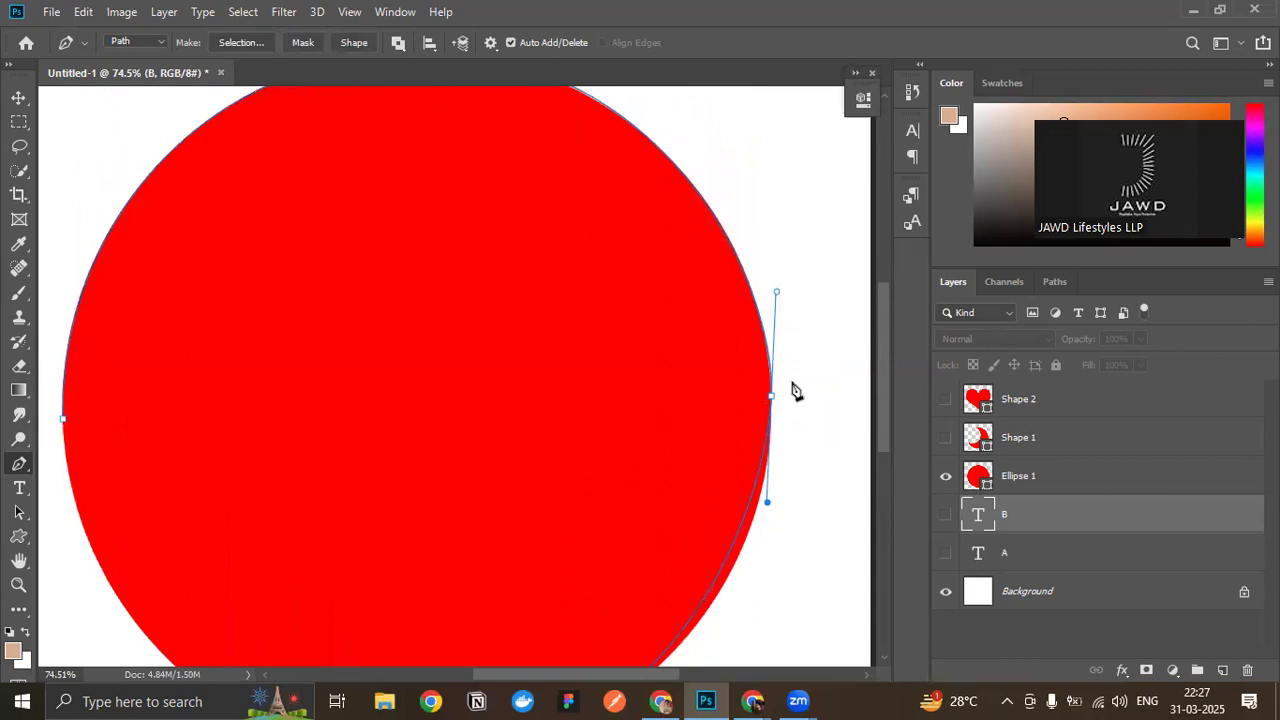
pyautogui.moveTo(767, 506)
pyautogui.mouseDown()
pyautogui.moveTo(786, 503)
pyautogui.moveTo(743, 508)
pyautogui.moveTo(794, 503)
pyautogui.moveTo(756, 511)
pyautogui.moveTo(767, 503)
pyautogui.mouseUp()
# - Examine how closely the path follows the circle's edge above and below the right anchor
pyautogui.scroll(2, 789, 479)
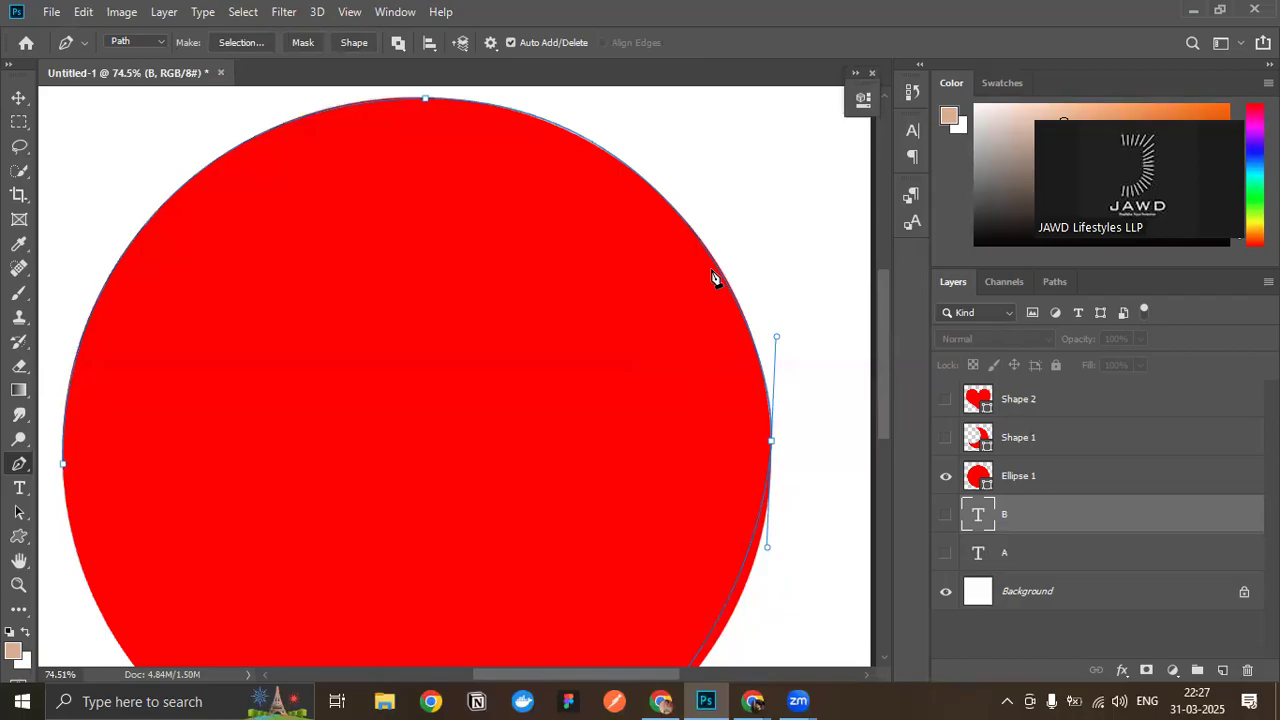
pyautogui.scroll(-1, 713, 277)
pyautogui.scroll(1, 836, 585)
pyautogui.scroll(1, 809, 502)
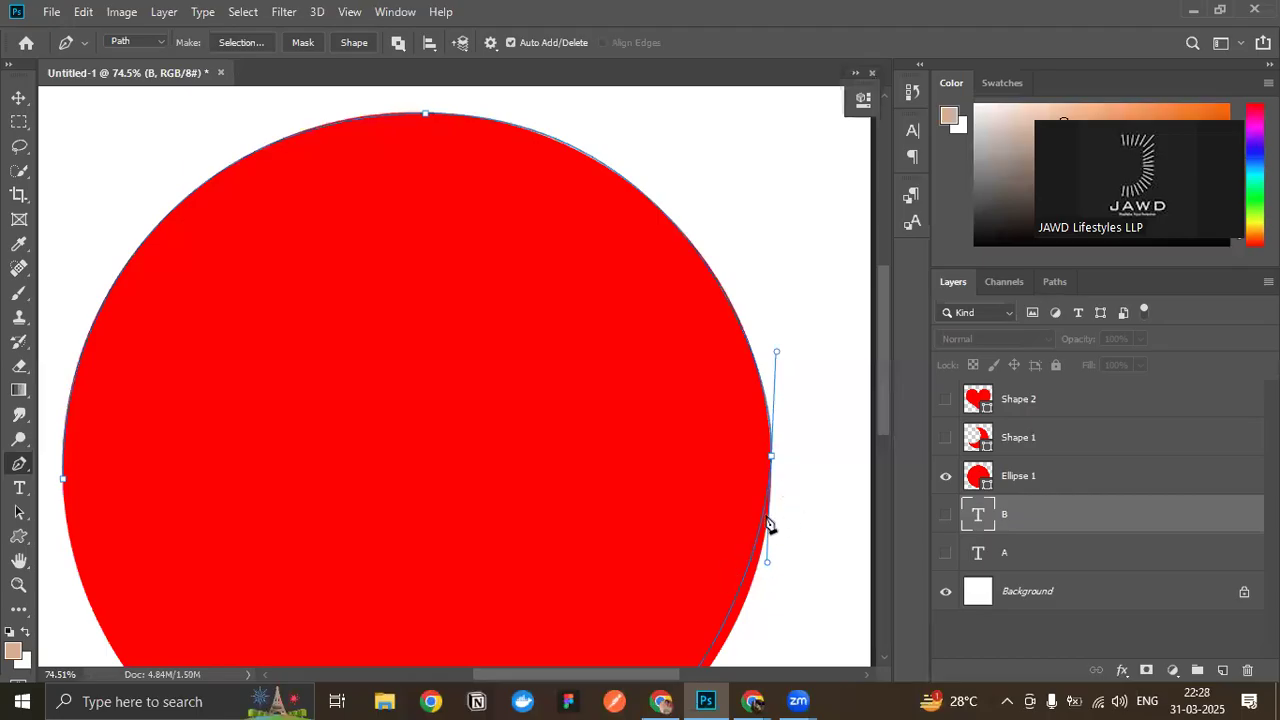
pyautogui.scroll(-1, 766, 545)
pyautogui.scroll(-1, 768, 470)
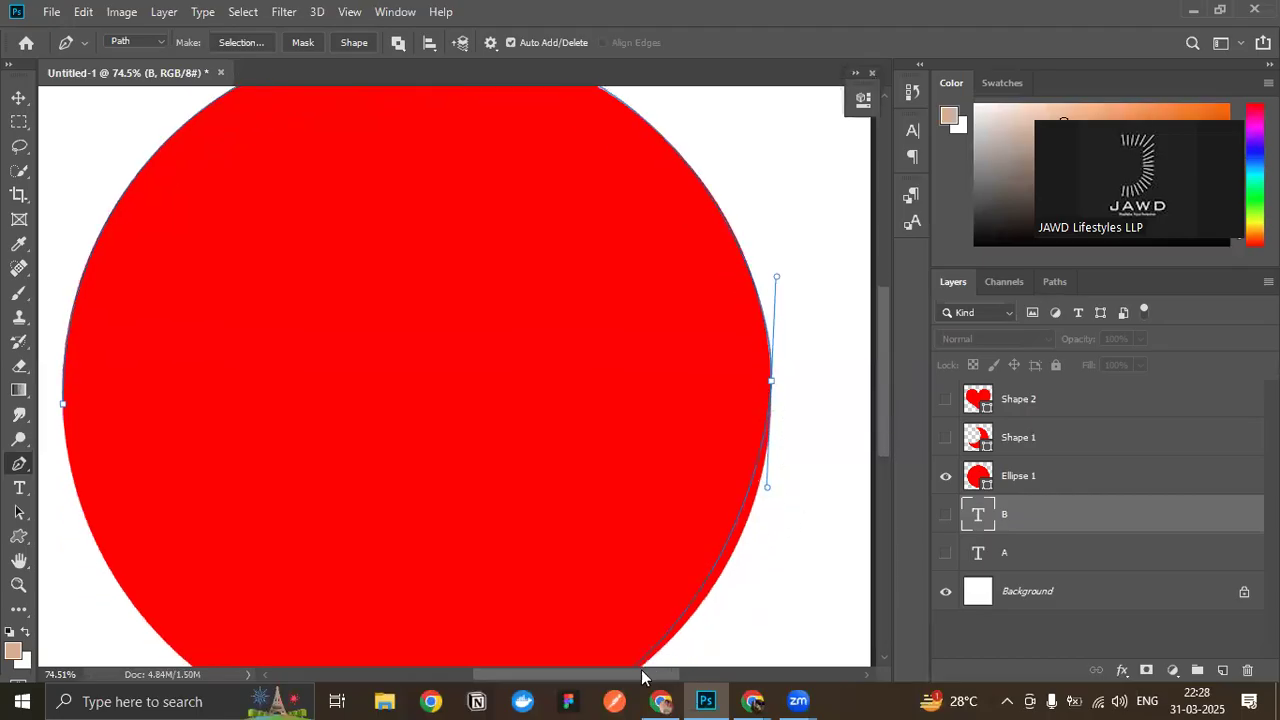
pyautogui.scroll(1, 751, 563)
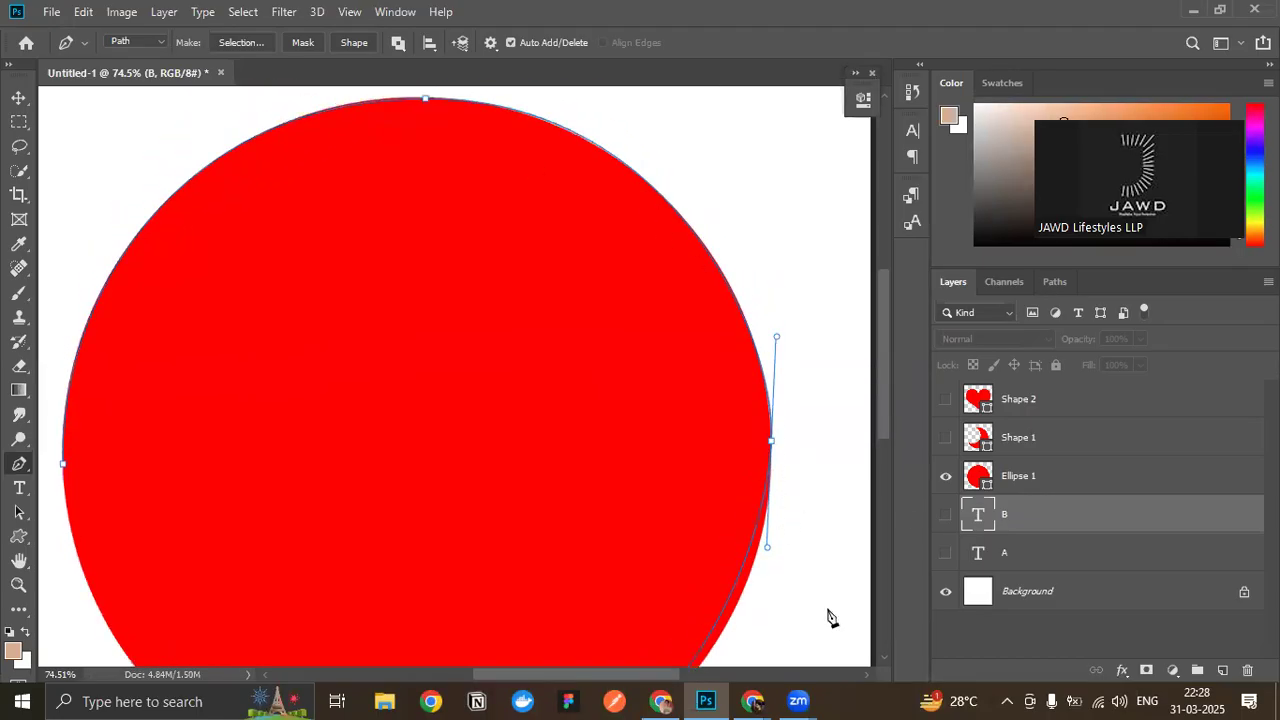
pyautogui.scroll(-1, 750, 430)
pyautogui.scroll(1, 750, 425)
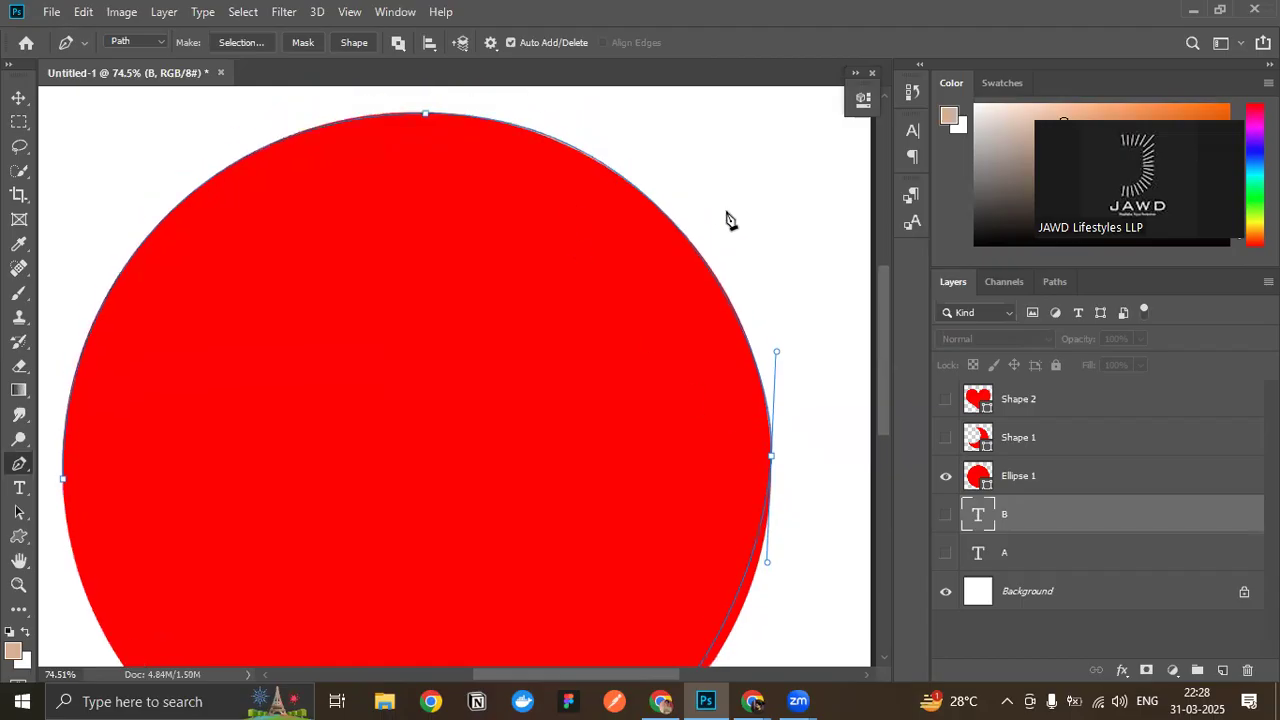
pyautogui.scroll(-2, 760, 280)
pyautogui.scroll(-1, 818, 425)
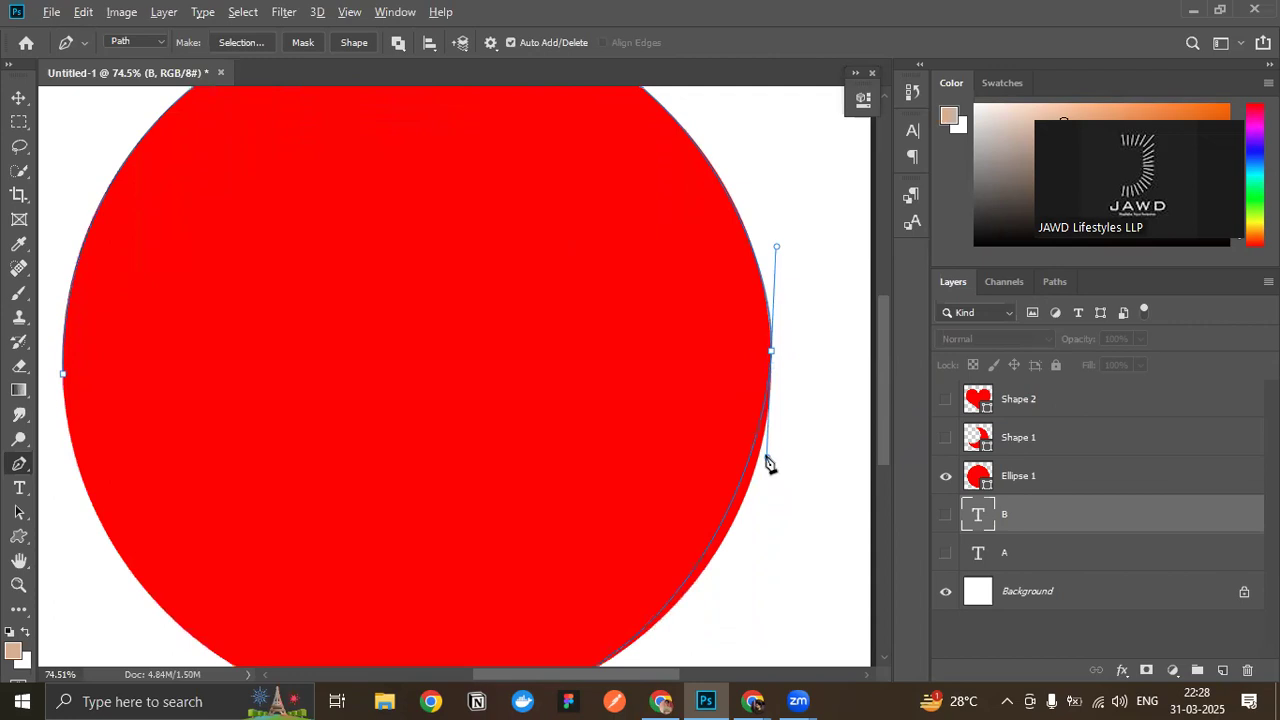
# - Angle the right anchor's lower handle outward on its own, and lengthen and raise the bottom anchor's right handle to fit the lower-right curve
pyautogui.moveTo(766, 460); pyautogui.dragTo(718, 460)
pyautogui.moveTo(822, 396); pyautogui.dragTo(800, 437)
pyautogui.scroll(-3, 800, 437)
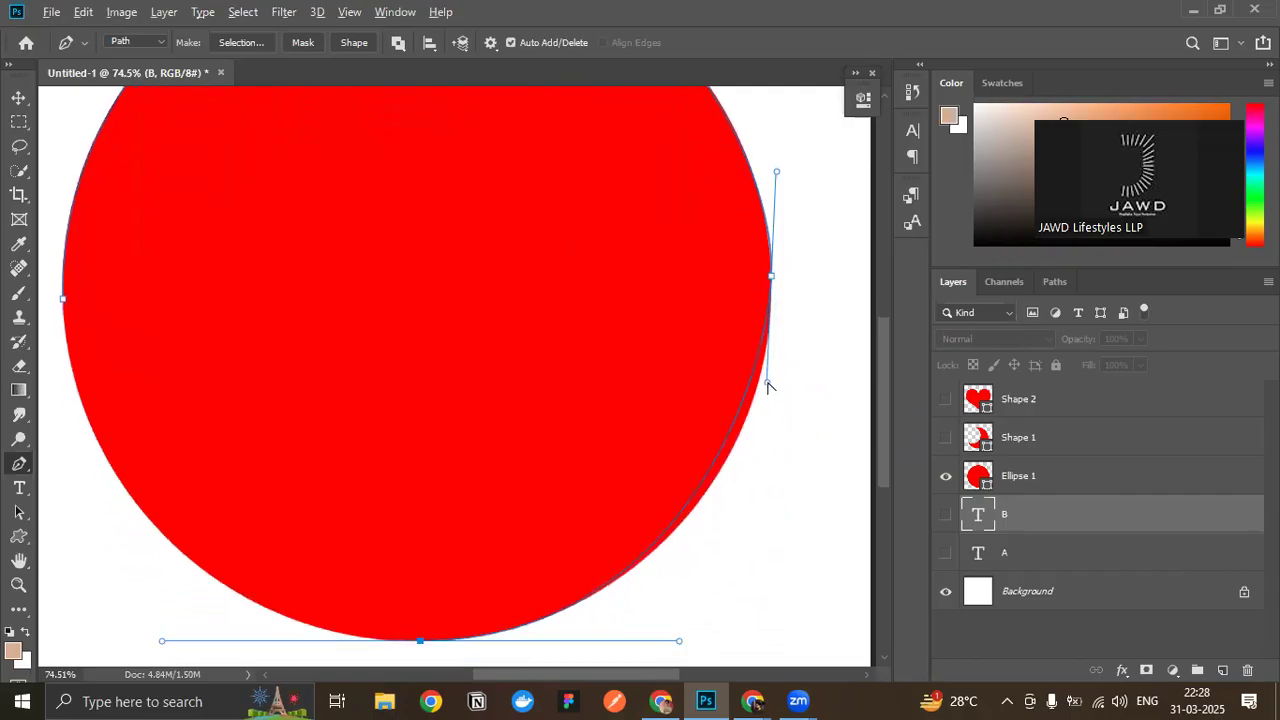
pyautogui.moveTo(769, 385); pyautogui.dragTo(783, 376)
pyautogui.moveTo(680, 643); pyautogui.dragTo(709, 629)
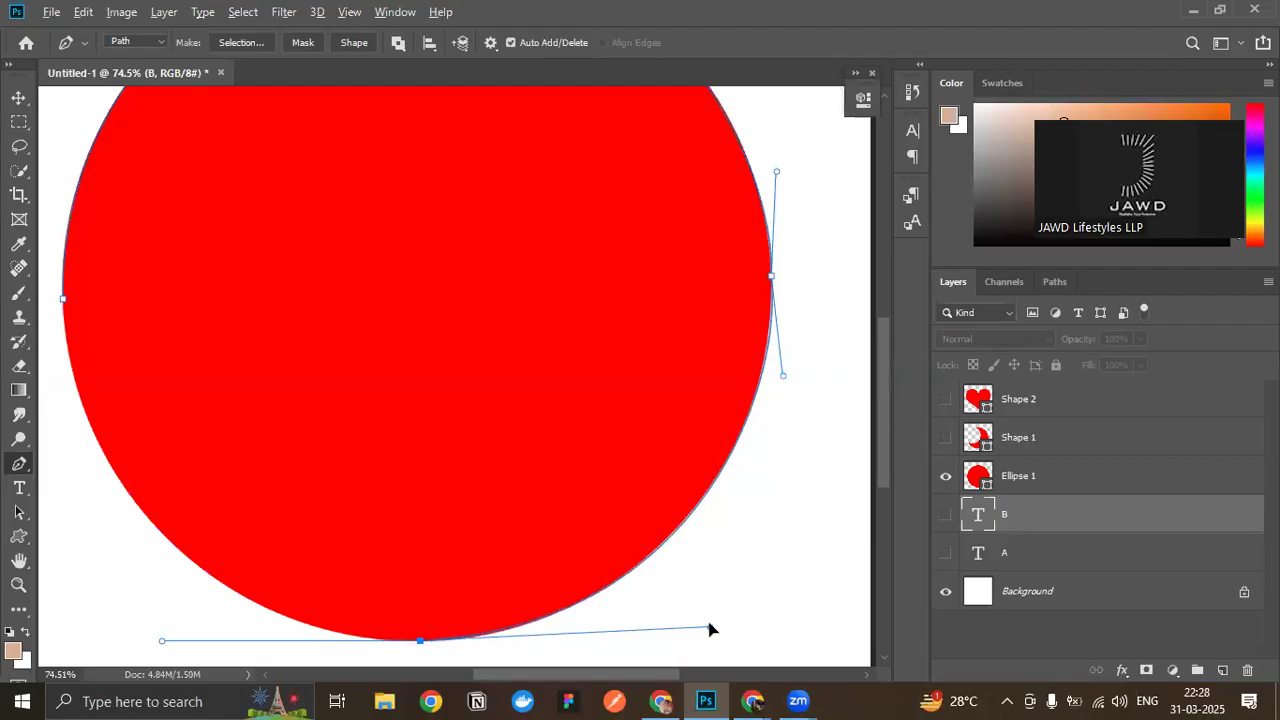
# - Close the path by joining it to the starting anchor at the circle's left edge
pyautogui.scroll(-2, 320, 602)
pyautogui.hscroll(-8, 314, 560)
pyautogui.scroll(1, 176, 326)
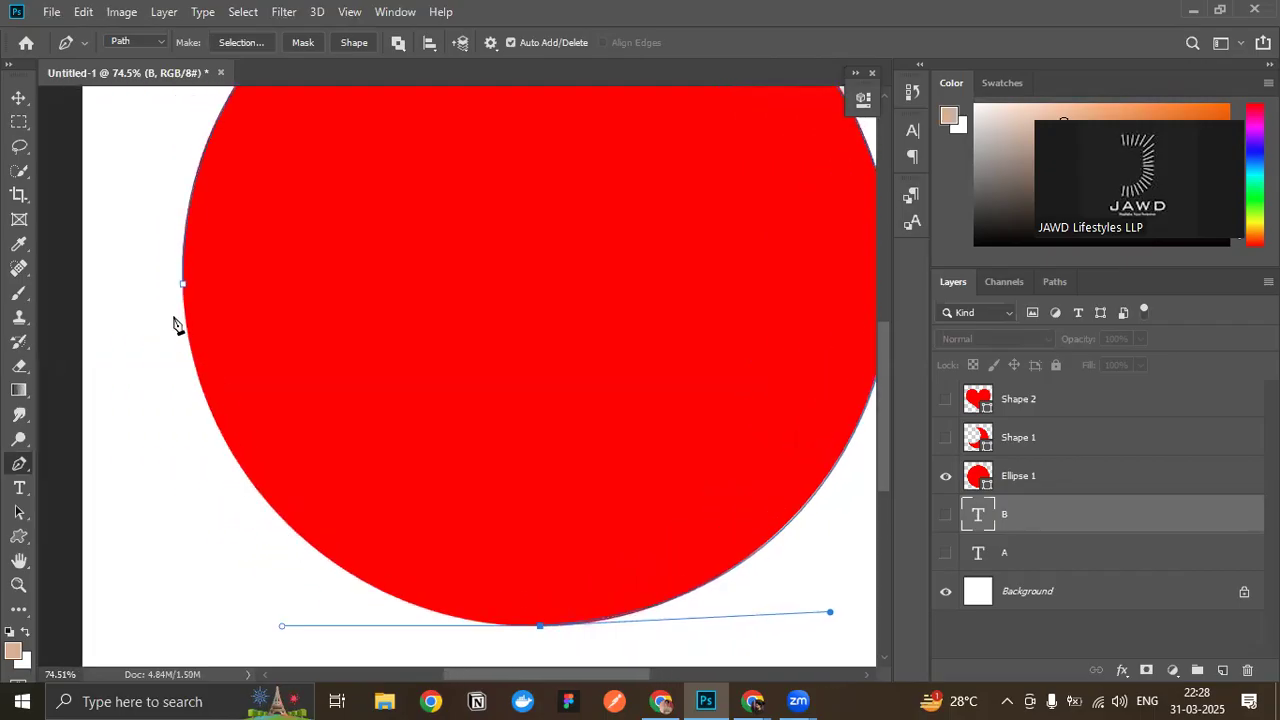
pyautogui.click(182, 285)
# - Shorten and slightly raise the bottom anchor's left handle so the path fits the circle's lower-left edge
pyautogui.scroll(-4, 257, 449)
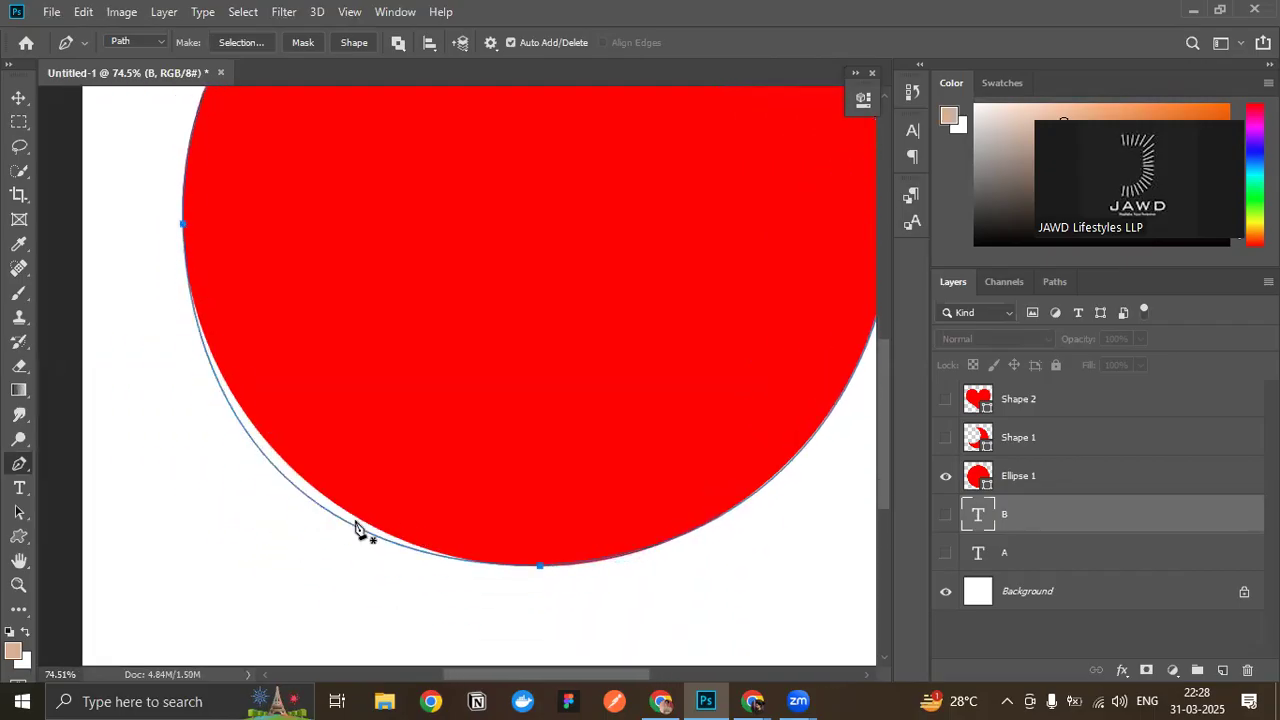
pyautogui.click(539, 566)
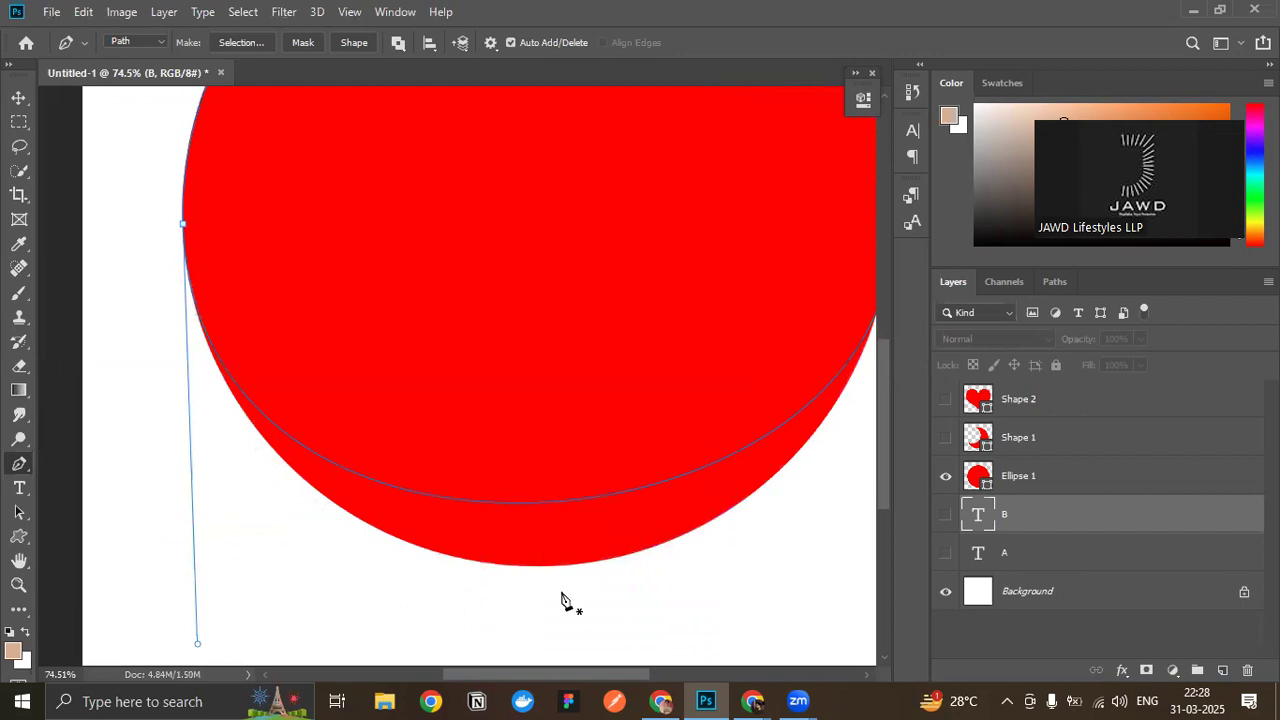
pyautogui.hotkey('ctrl', 'z')
pyautogui.keyDown('ctrl'); pyautogui.click(540, 566); pyautogui.keyUp('ctrl')
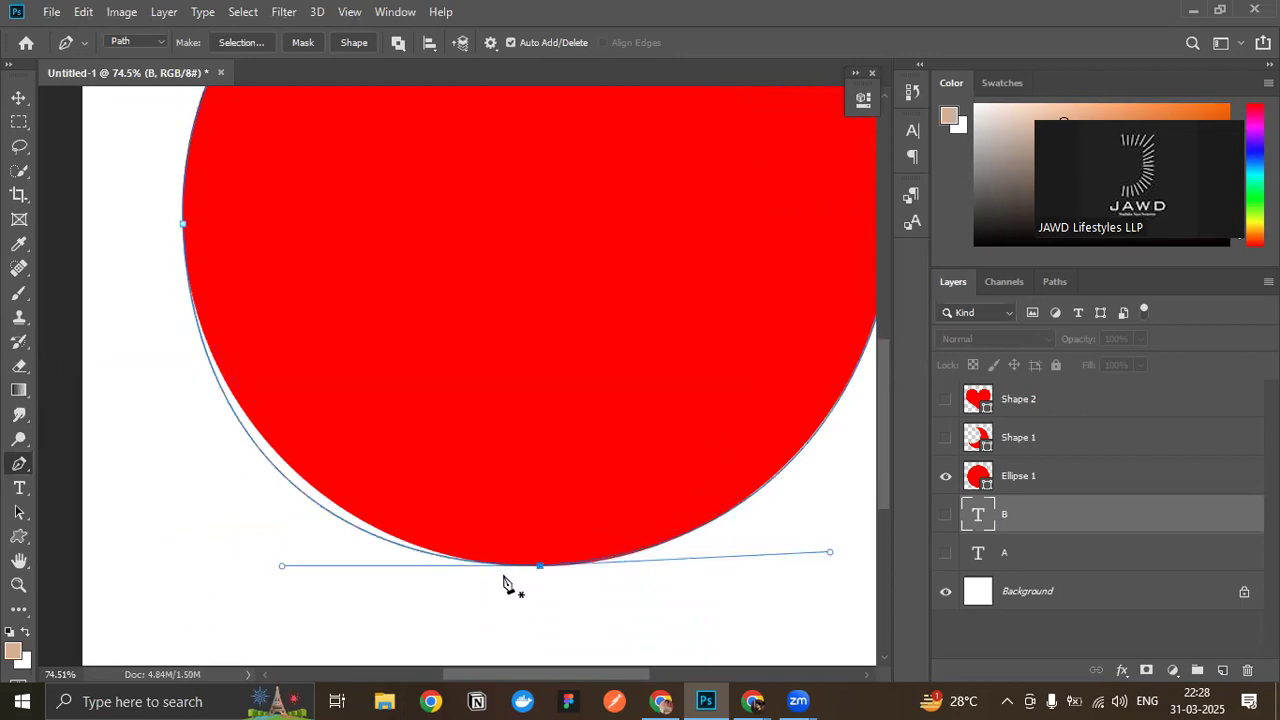
pyautogui.moveTo(282, 569); pyautogui.dragTo(310, 562)
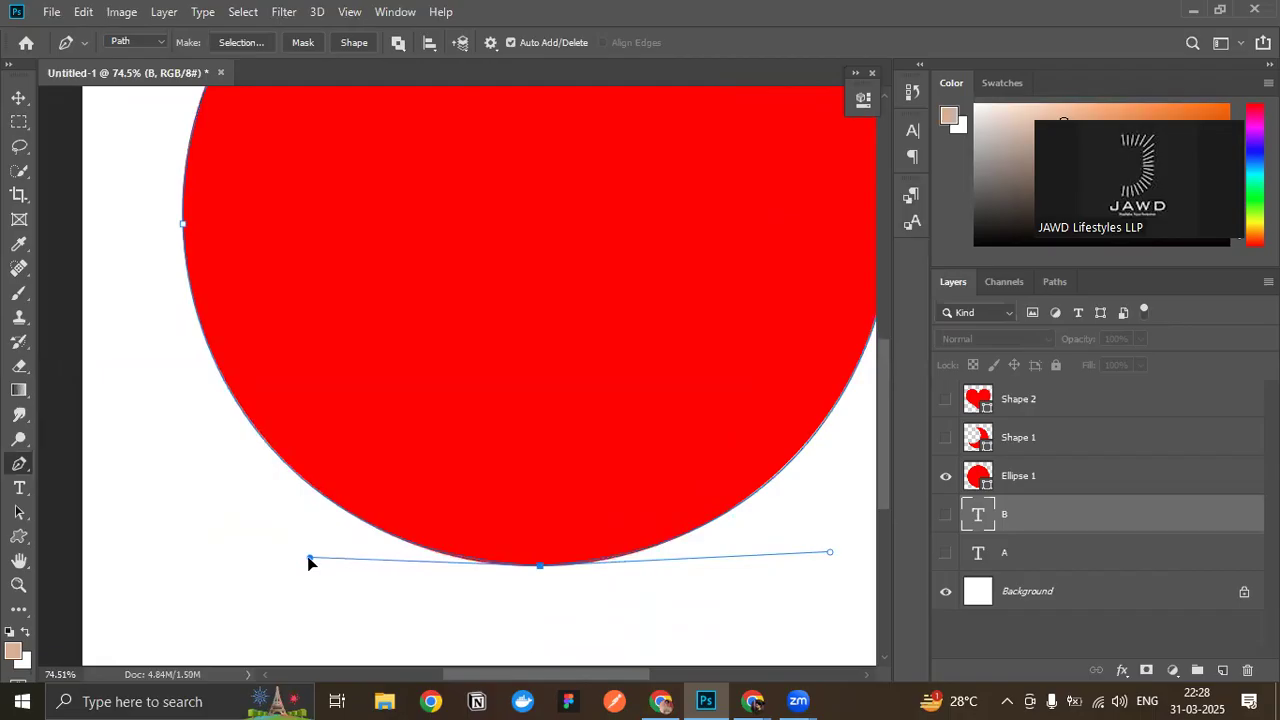
# - Hide the Ellipse 1 layer to leave only the traced path on the canvas
pyautogui.scroll(3, 370, 554)
pyautogui.scroll(1, 386, 552)
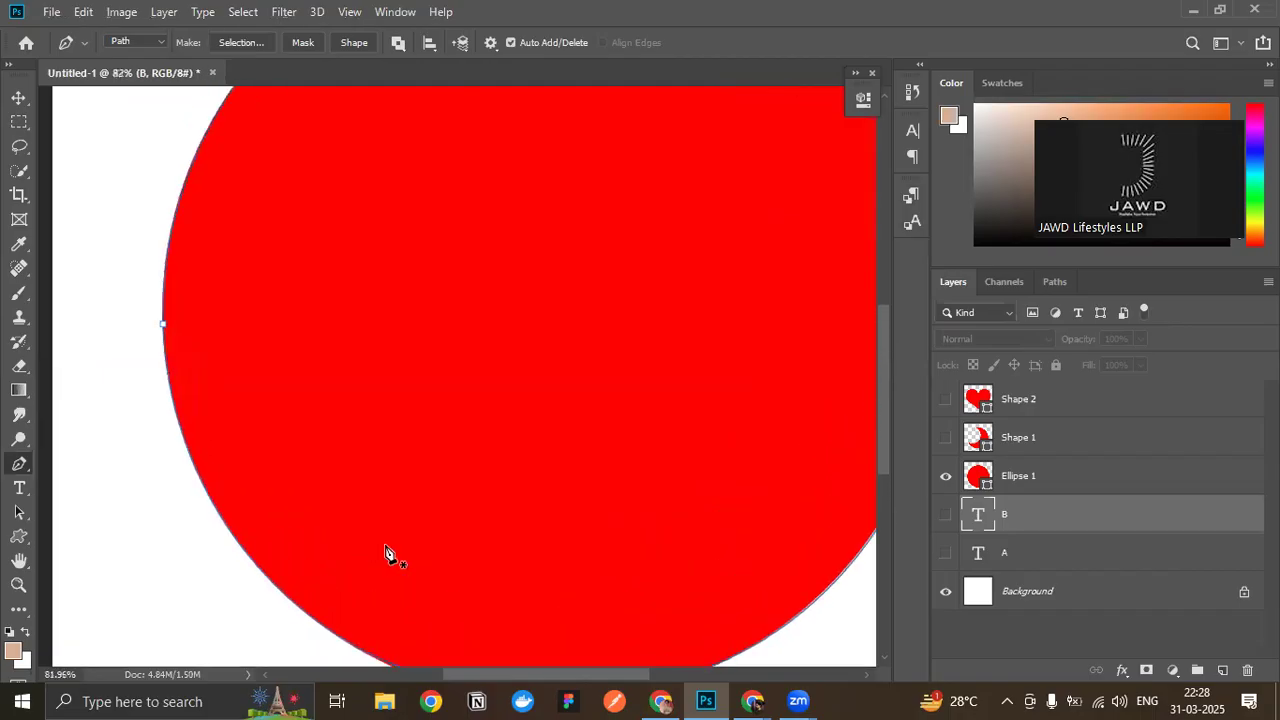
pyautogui.scroll(-4, 386, 554)
pyautogui.click(946, 478)
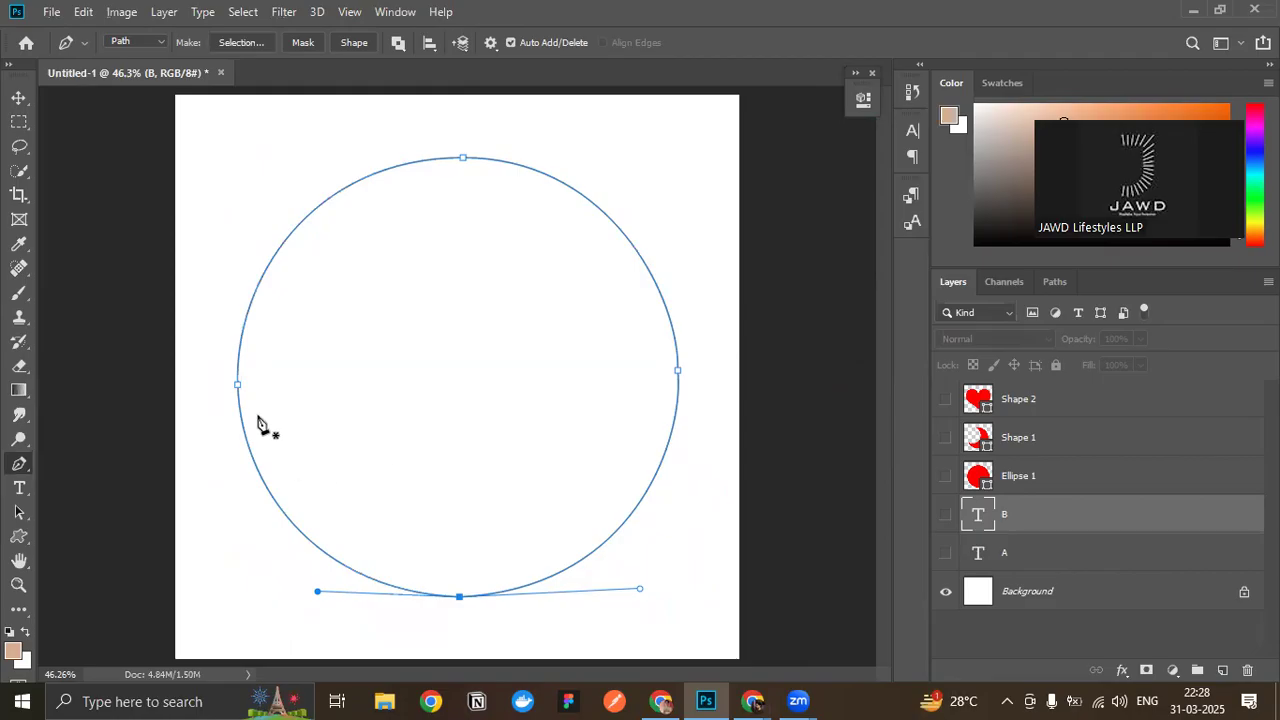
# - Examine the closed circular path and its anchors up close and as a whole
pyautogui.scroll(3, 258, 425)
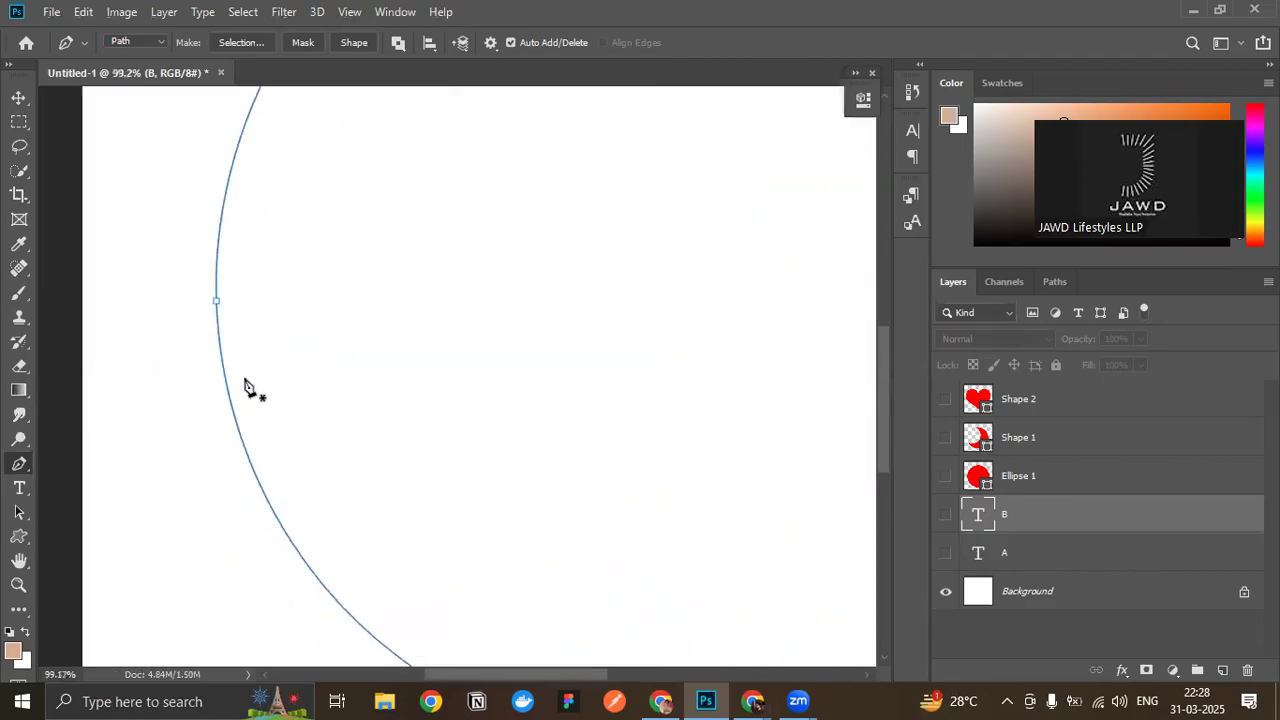
pyautogui.scroll(-3, 537, 423)
pyautogui.hscroll(5, 537, 423)
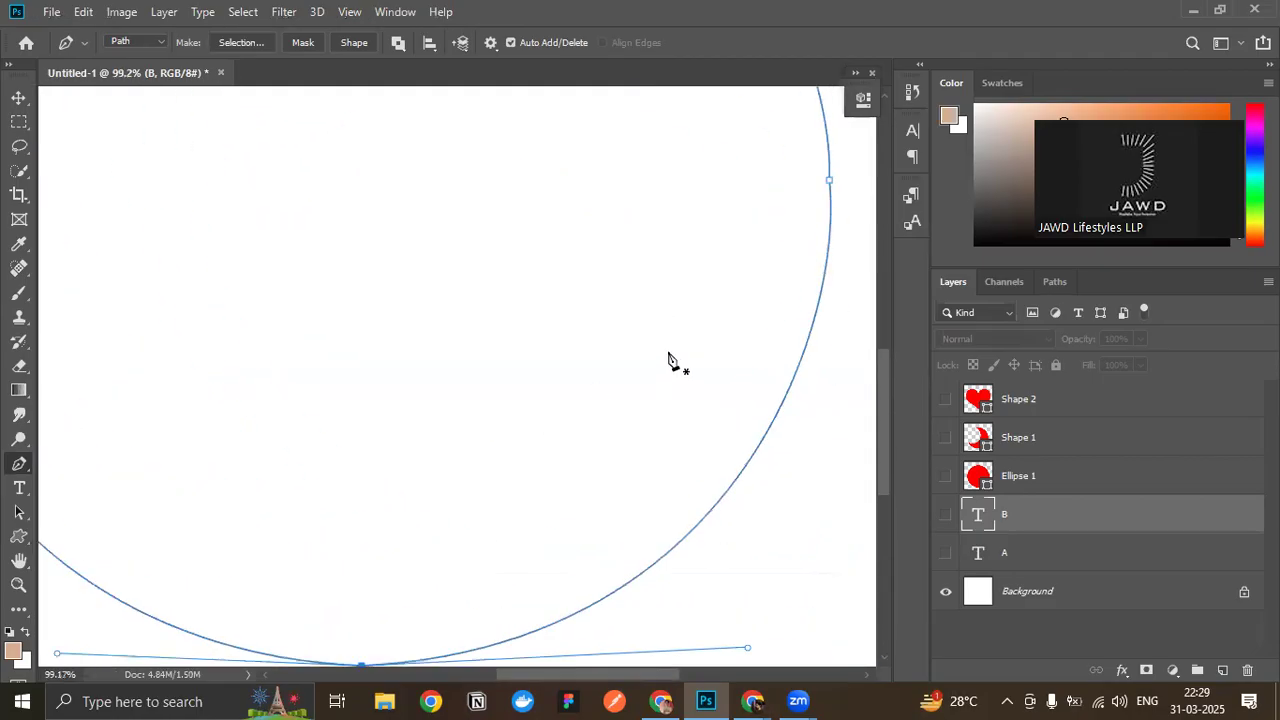
pyautogui.scroll(3, 650, 355)
pyautogui.scroll(-3, 503, 334)
pyautogui.scroll(1, 421, 365)
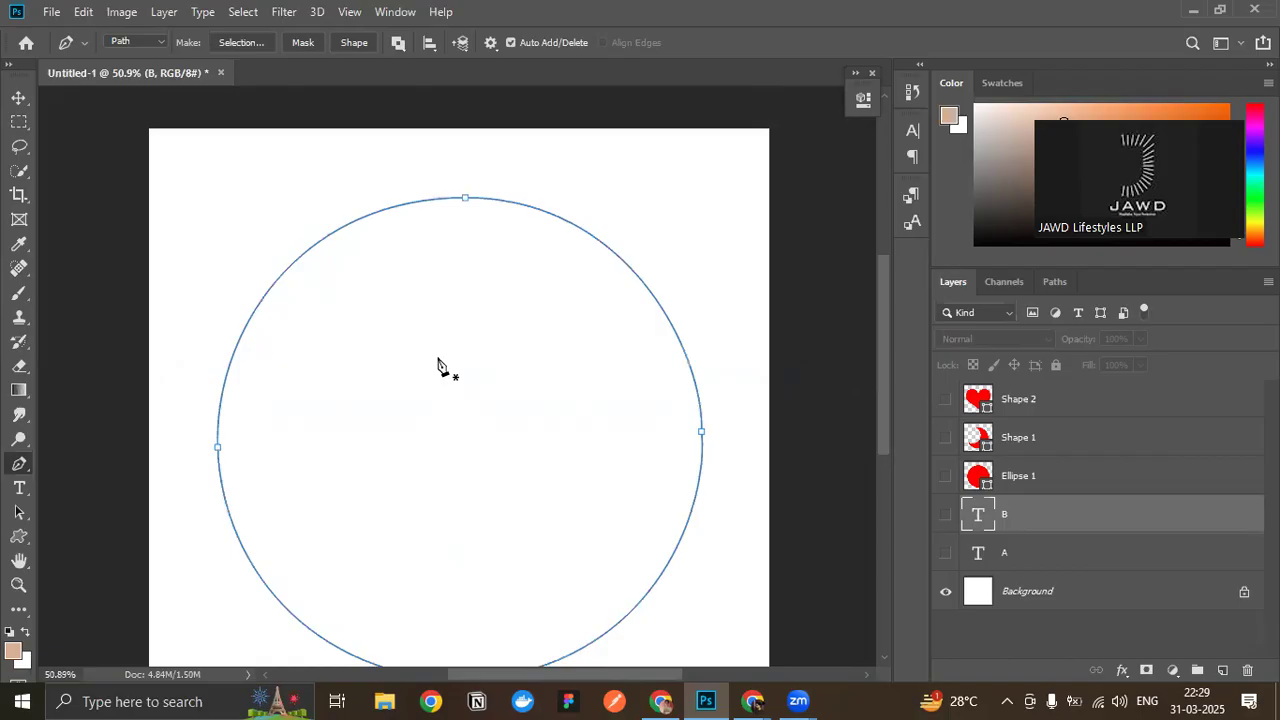
pyautogui.scroll(-4, 438, 359)
pyautogui.scroll(2, 496, 551)
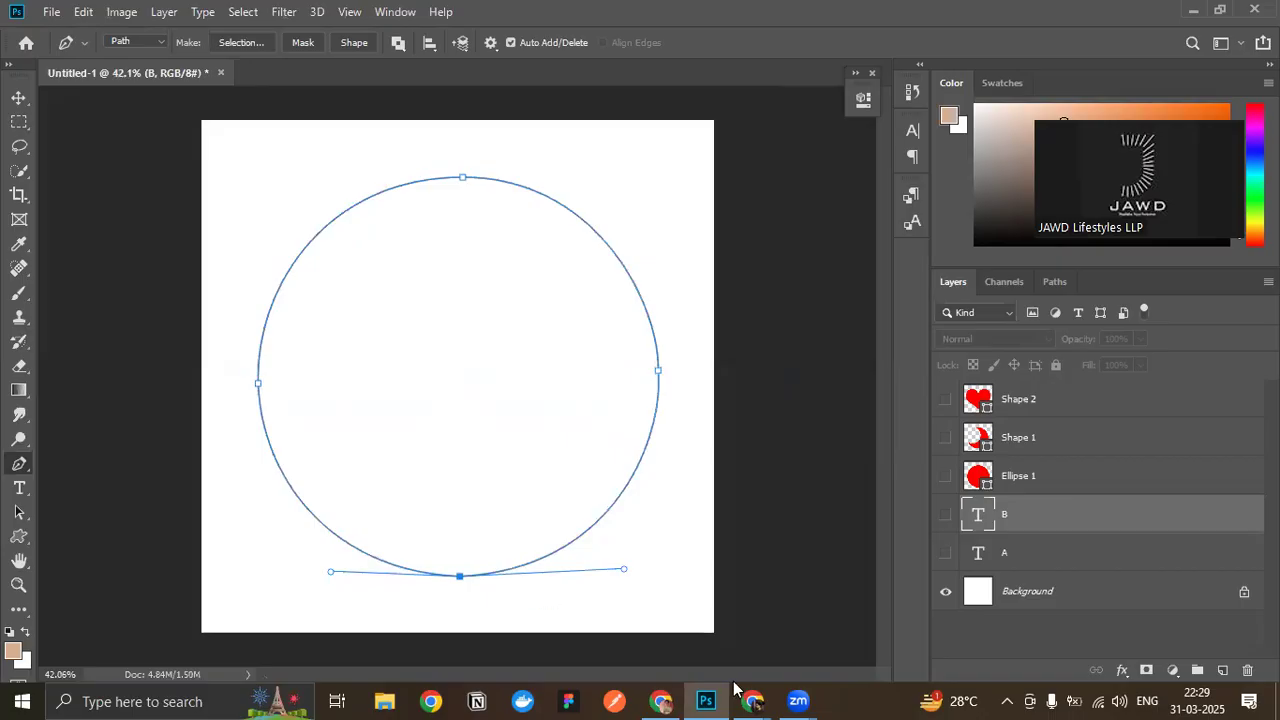
# - Switch to the Google Meet call to check on it, and return to Photoshop
pyautogui.moveTo(752, 701)
pyautogui.click(656, 609)
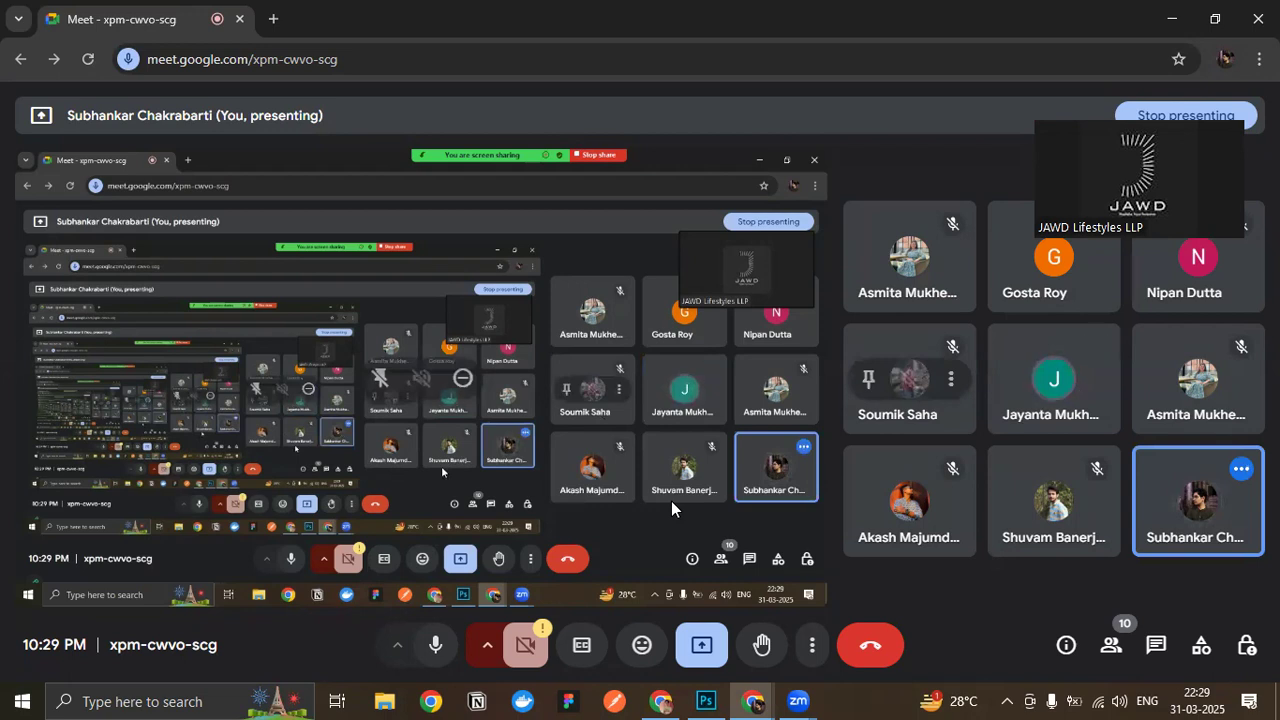
pyautogui.click(706, 701)
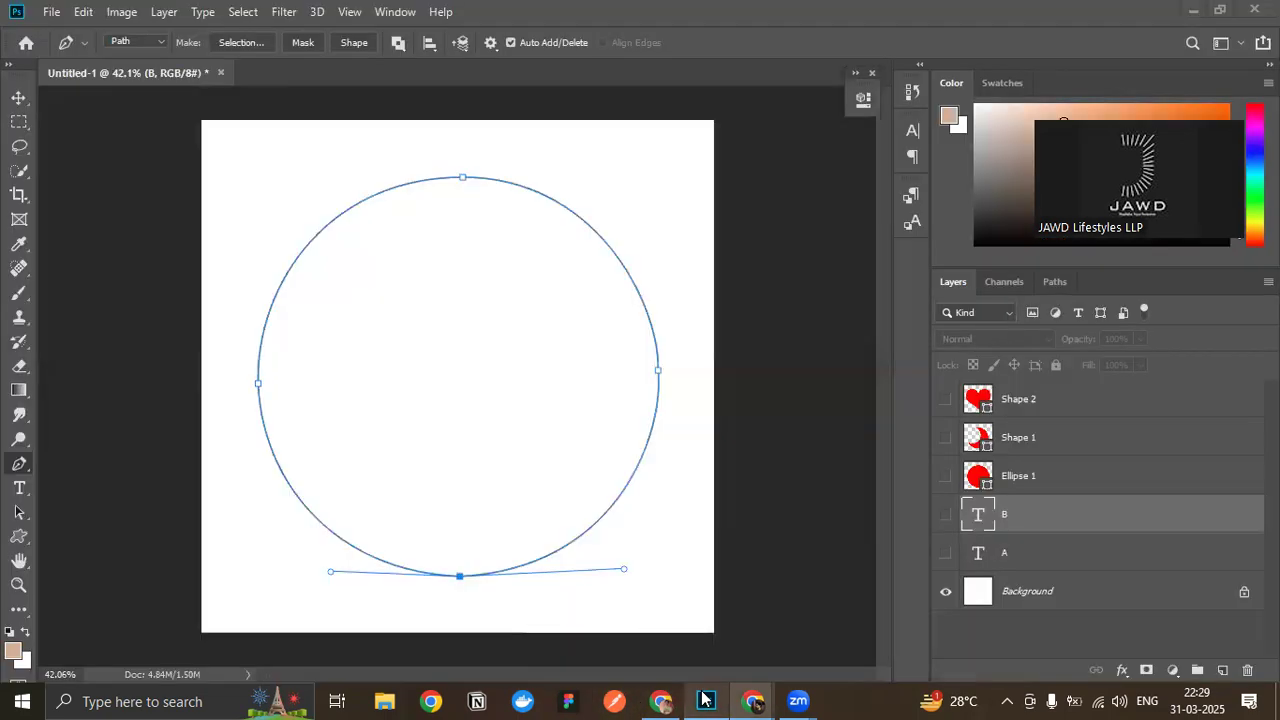
# - Try deleting the circular work path, and undo the deletion
pyautogui.click(1066, 285)
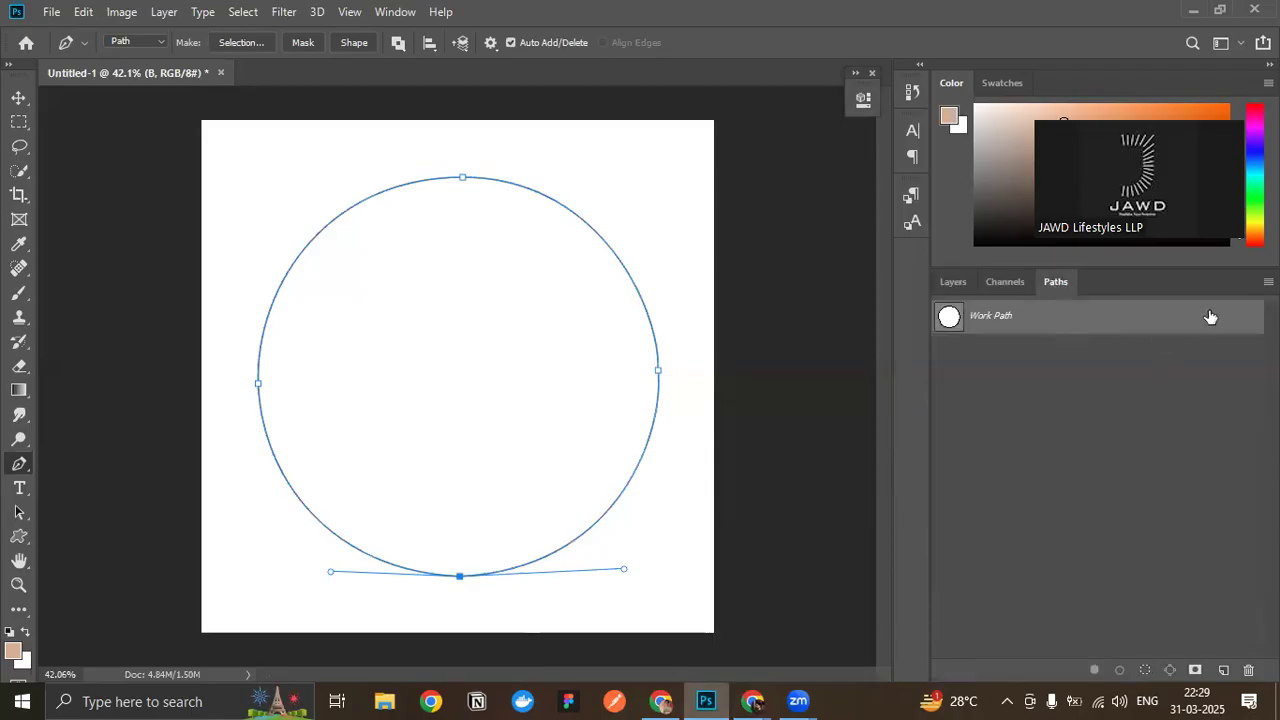
pyautogui.moveTo(1210, 316); pyautogui.dragTo(1248, 670)
pyautogui.click(948, 285)
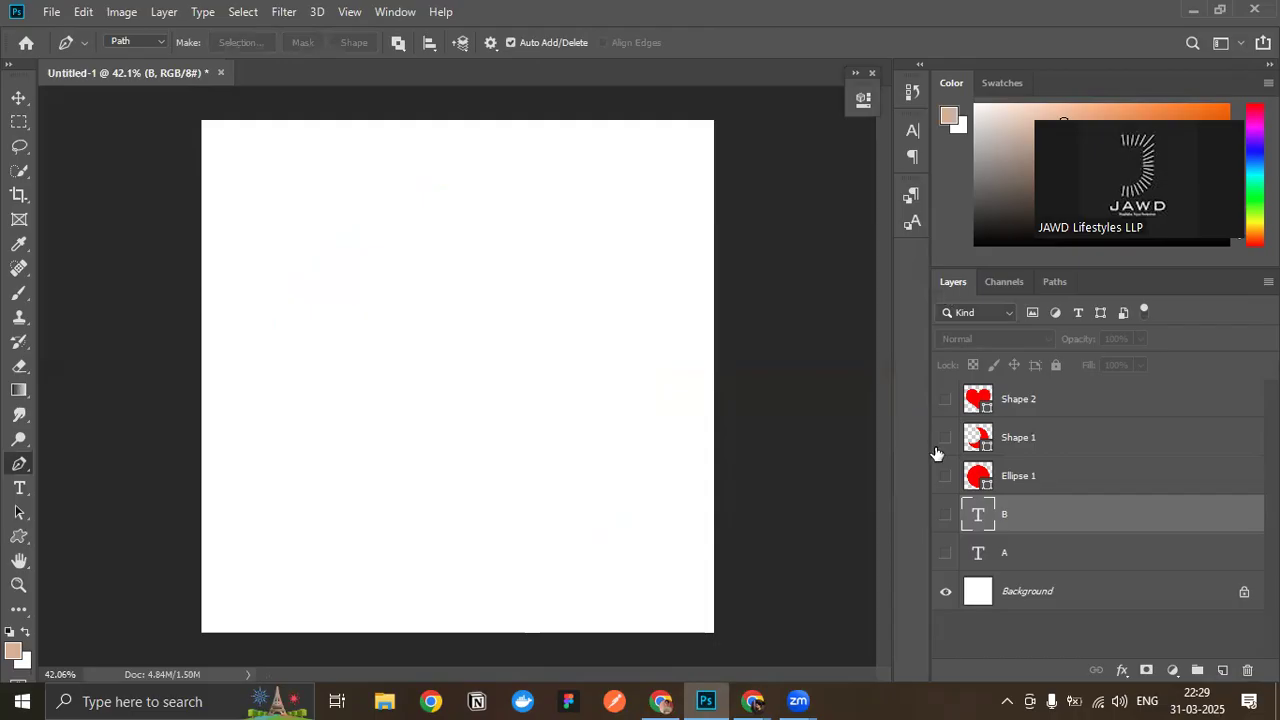
pyautogui.hotkey('ctrl', 'z')
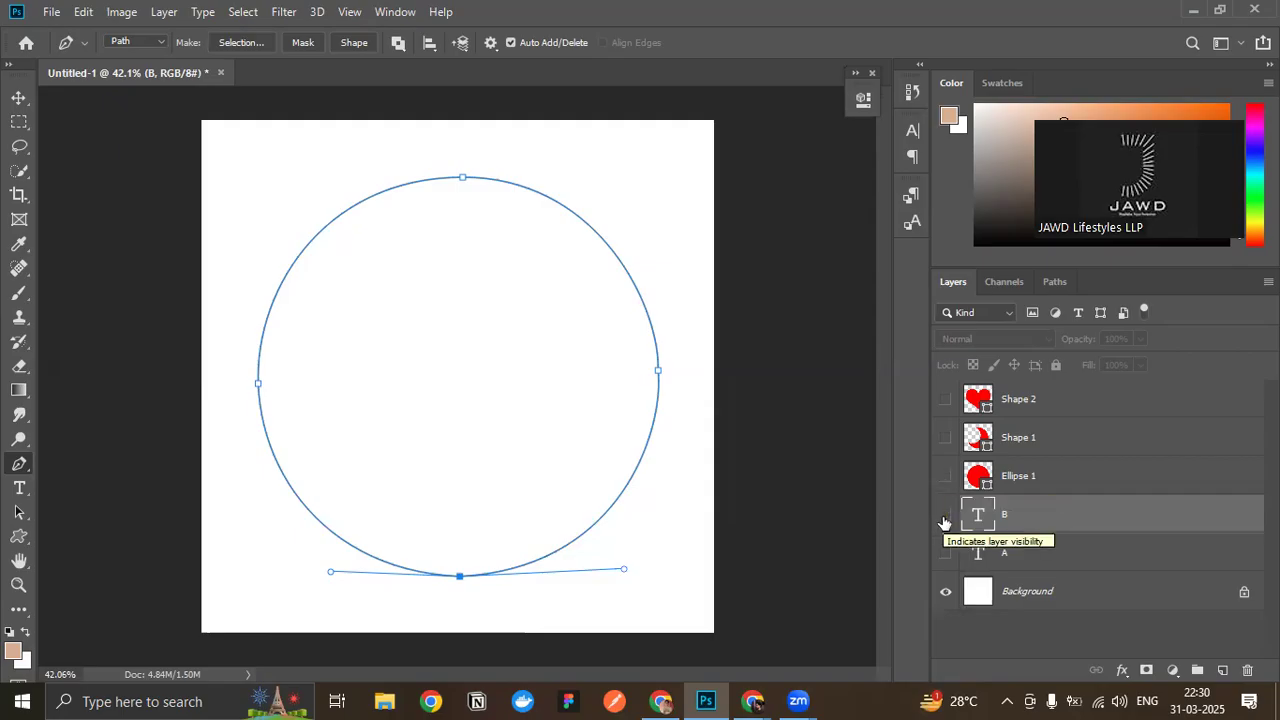
# - Delete the circular work path and show the Ellipse 1 layer again
pyautogui.click(1055, 281)
pyautogui.moveTo(1063, 337); pyautogui.dragTo(1248, 671)
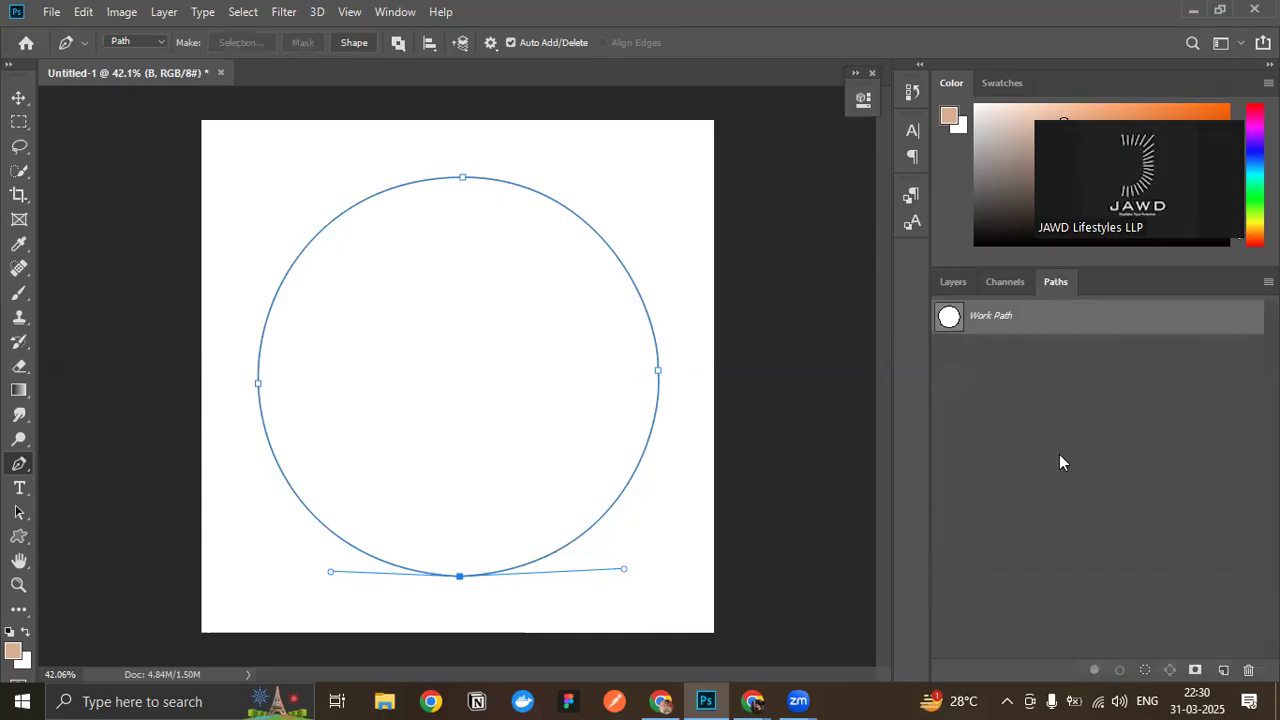
pyautogui.click(948, 281)
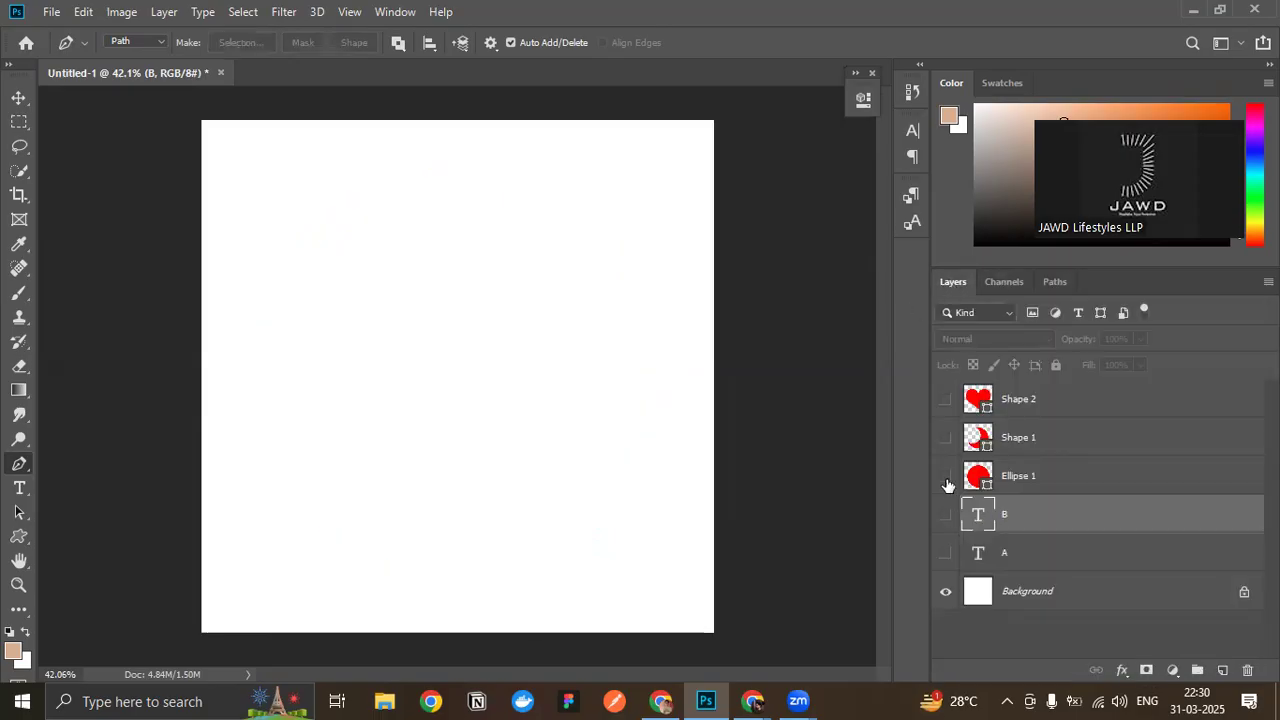
pyautogui.click(941, 476)
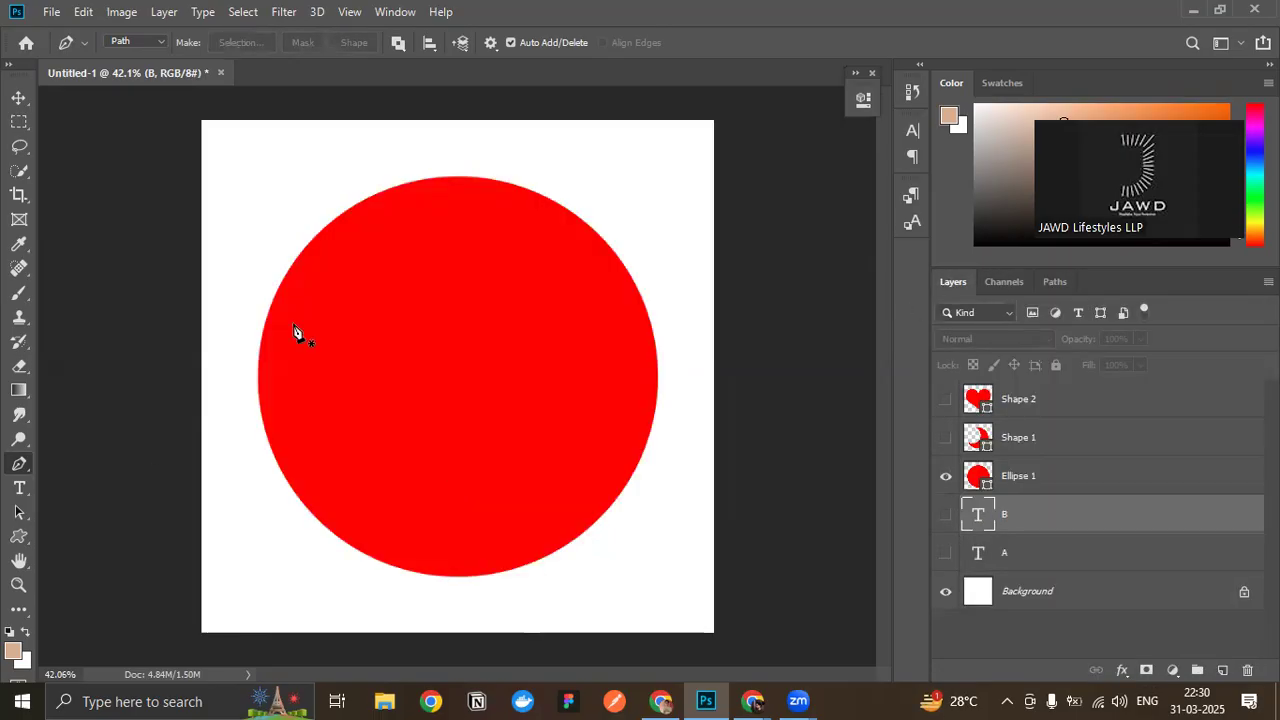
# - Try tracing the red circle's upper-left arc from a handleless left anchor to a curved top anchor, and discard the path
pyautogui.click(258, 395)
pyautogui.moveTo(451, 176); pyautogui.dragTo(634, 168)
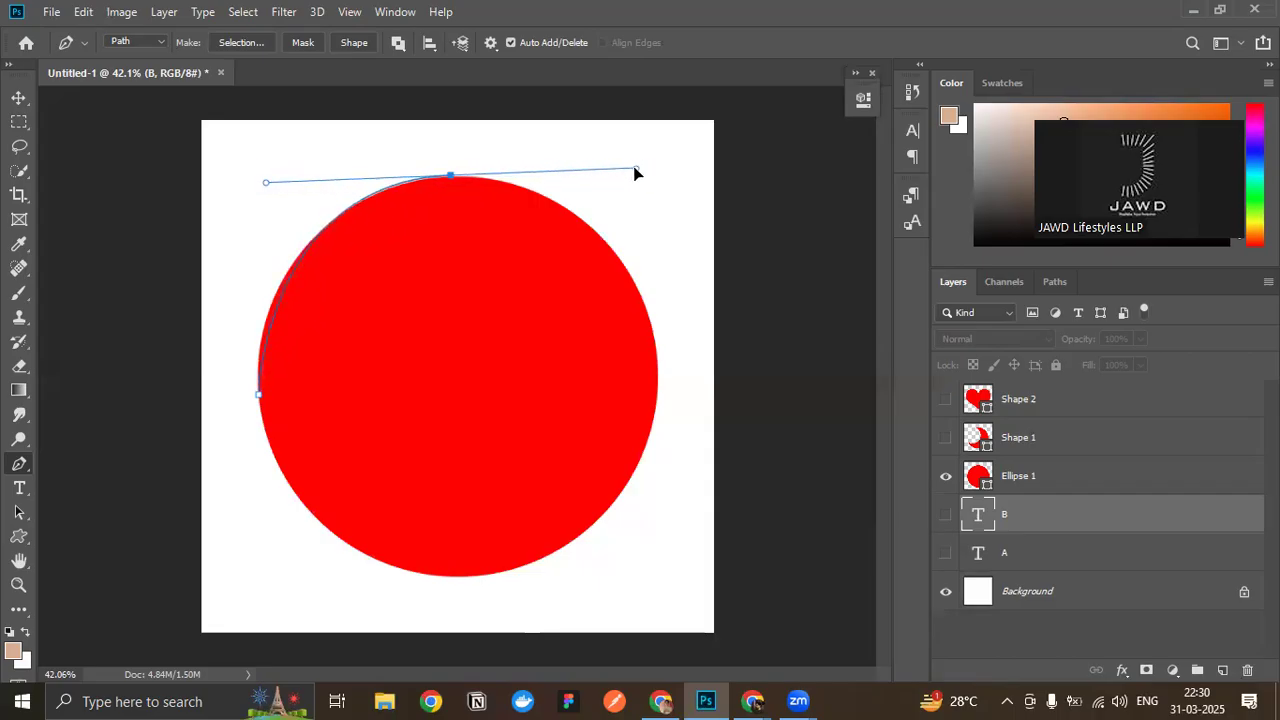
pyautogui.click(262, 398)
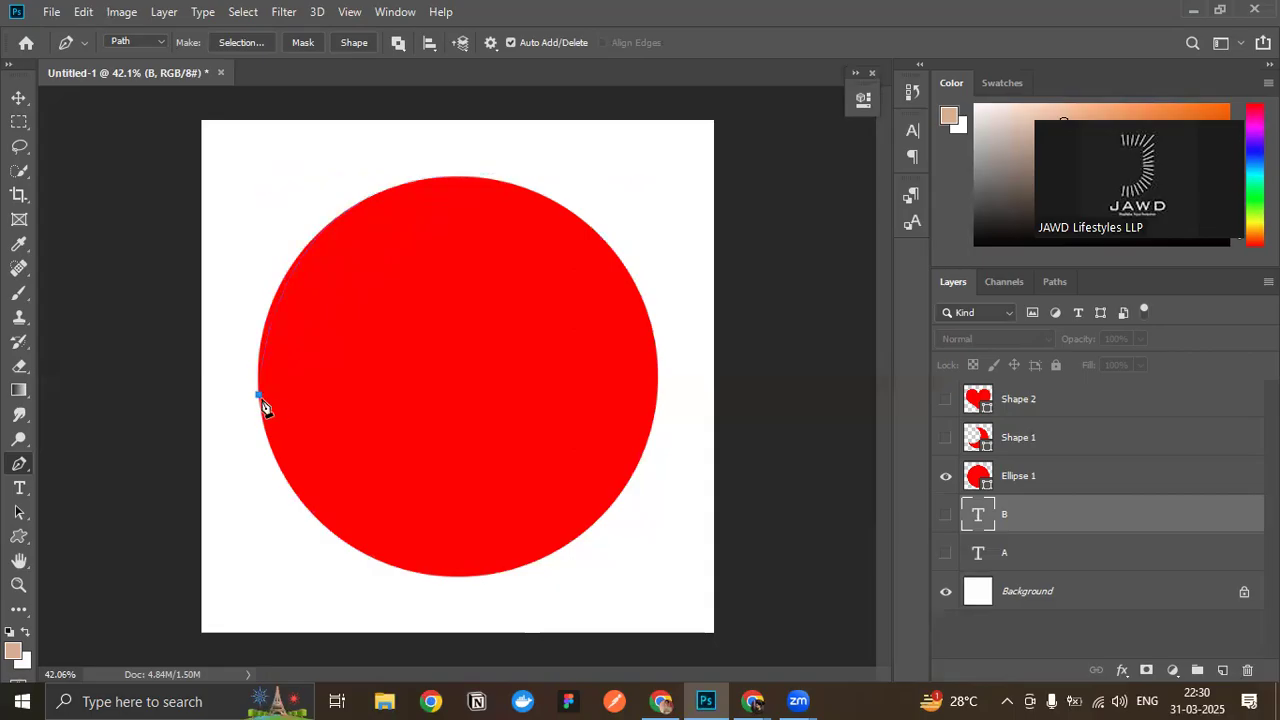
pyautogui.press('Return')
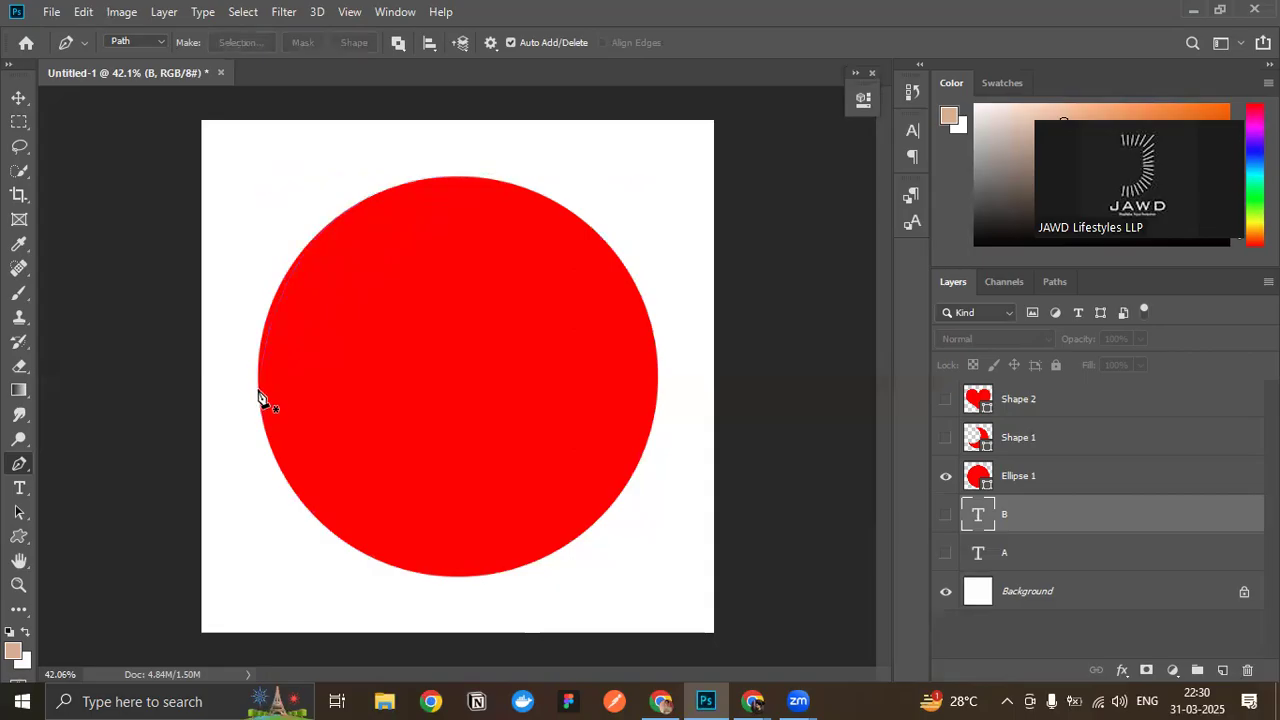
# - Try tracing the same arc with vertical handles on the left anchor and near-horizontal handles on the top anchor, and dismiss the path
pyautogui.moveTo(258, 390); pyautogui.dragTo(258, 267)
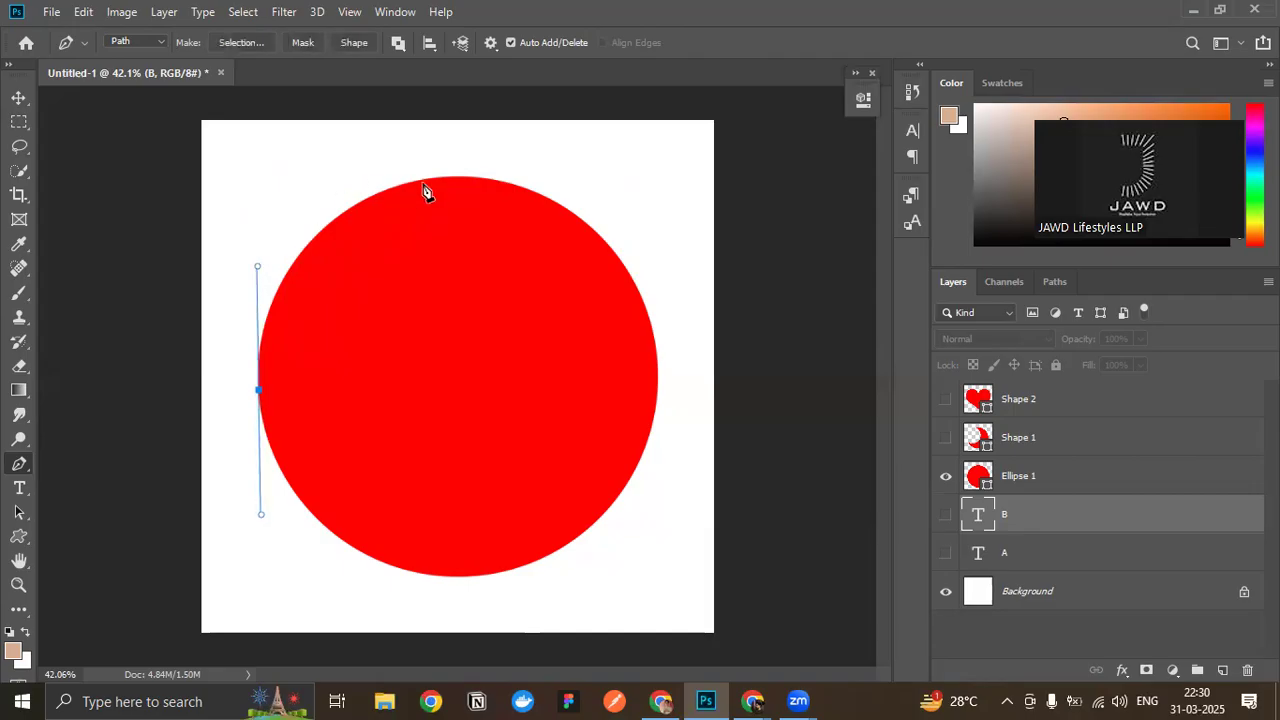
pyautogui.moveTo(451, 175); pyautogui.dragTo(556, 177)
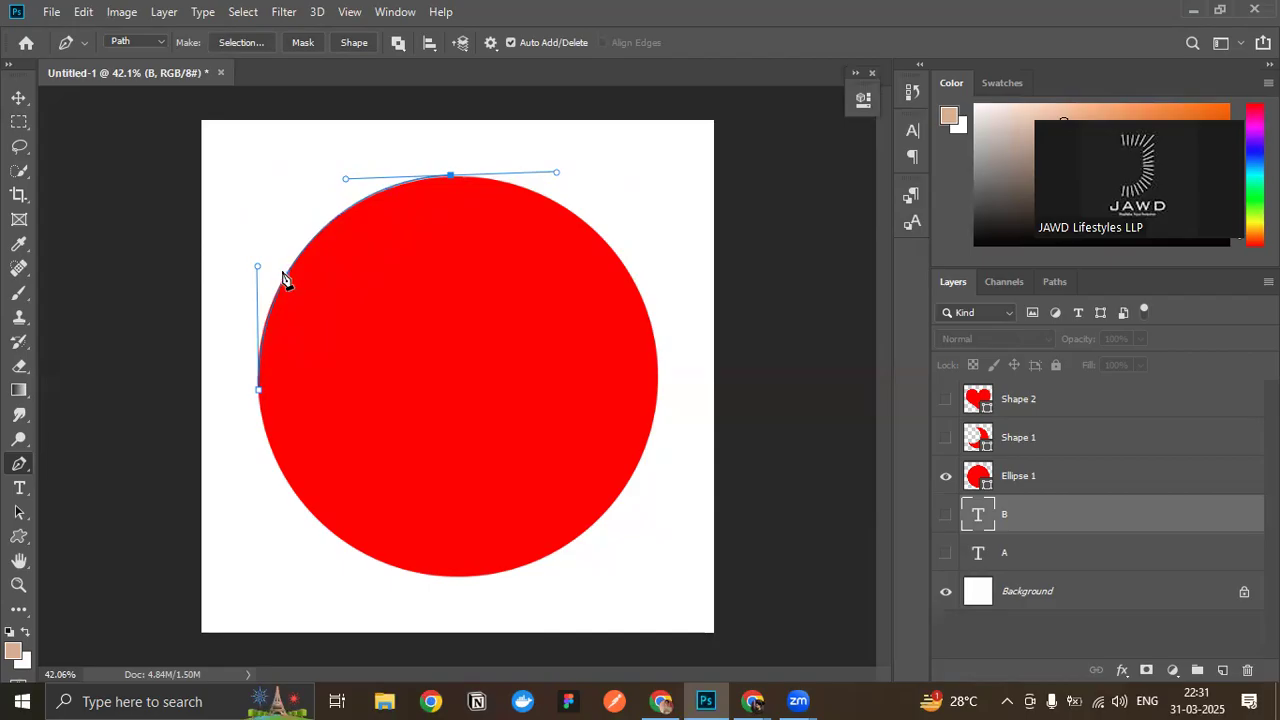
pyautogui.press('Return')
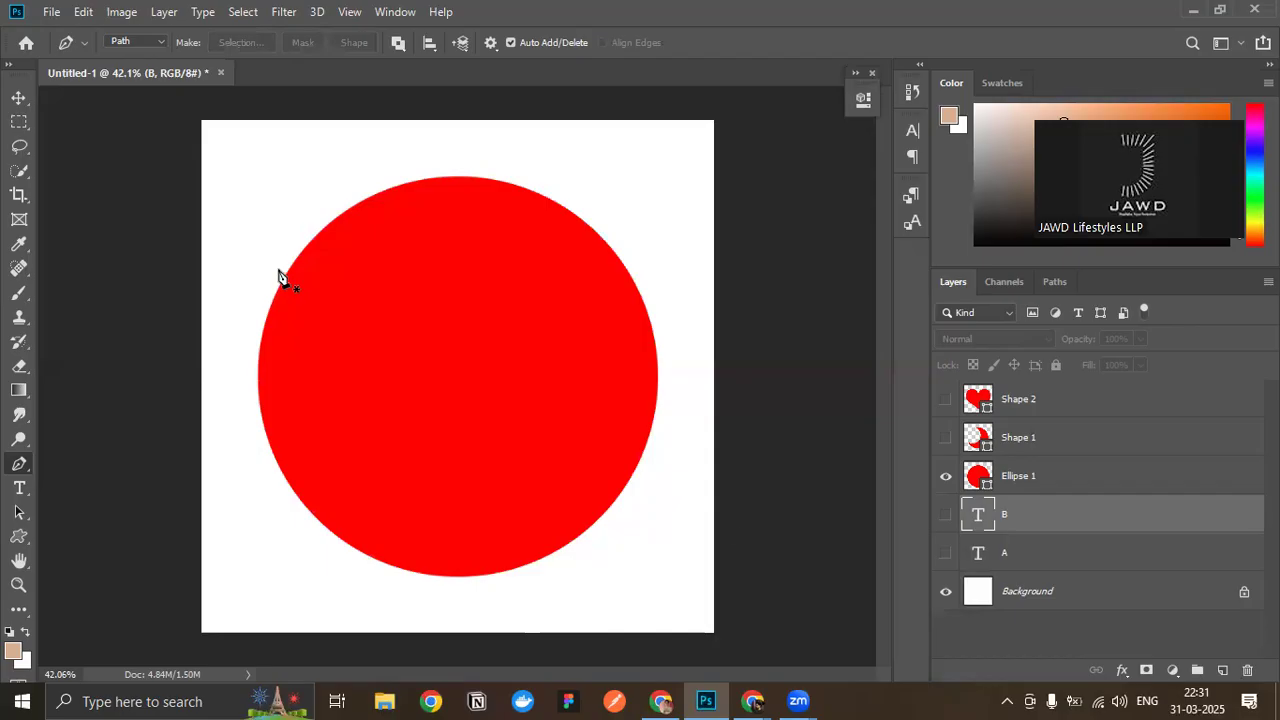
# - Switch to the Google Meet call to check on the participants, and return to Photoshop
pyautogui.click(697, 639)
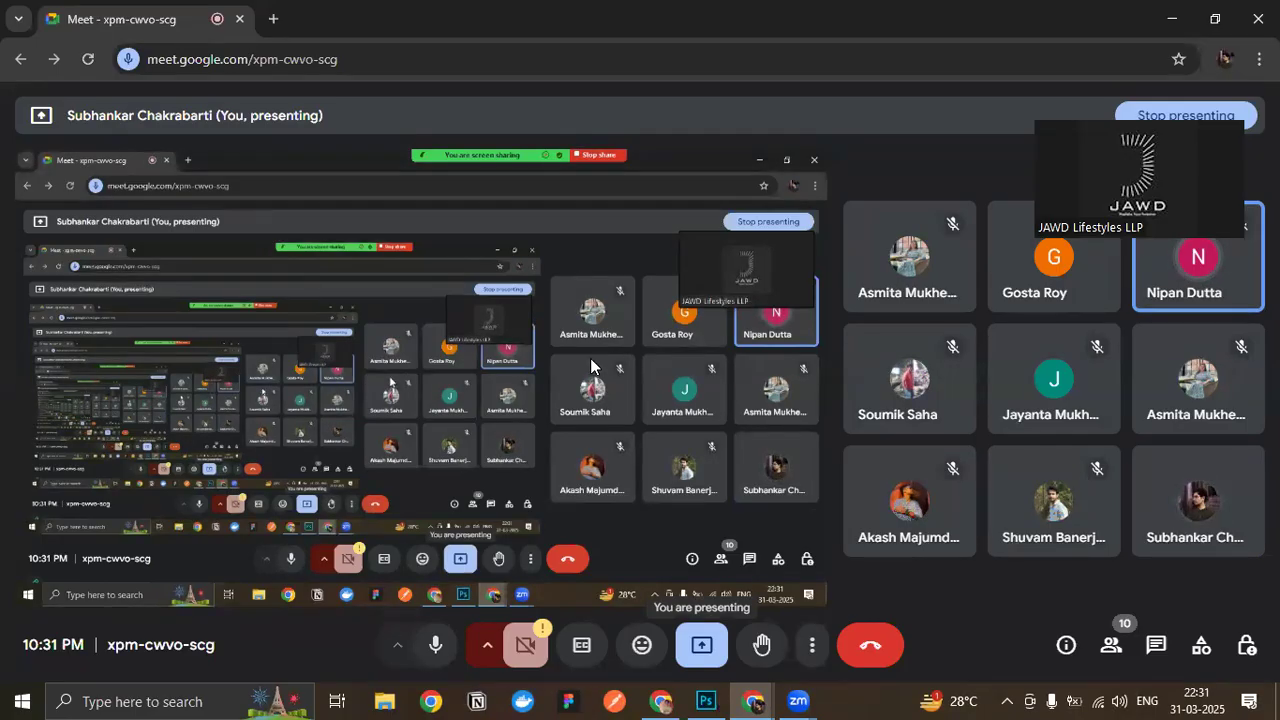
pyautogui.moveTo(706, 701)
pyautogui.click(681, 631)
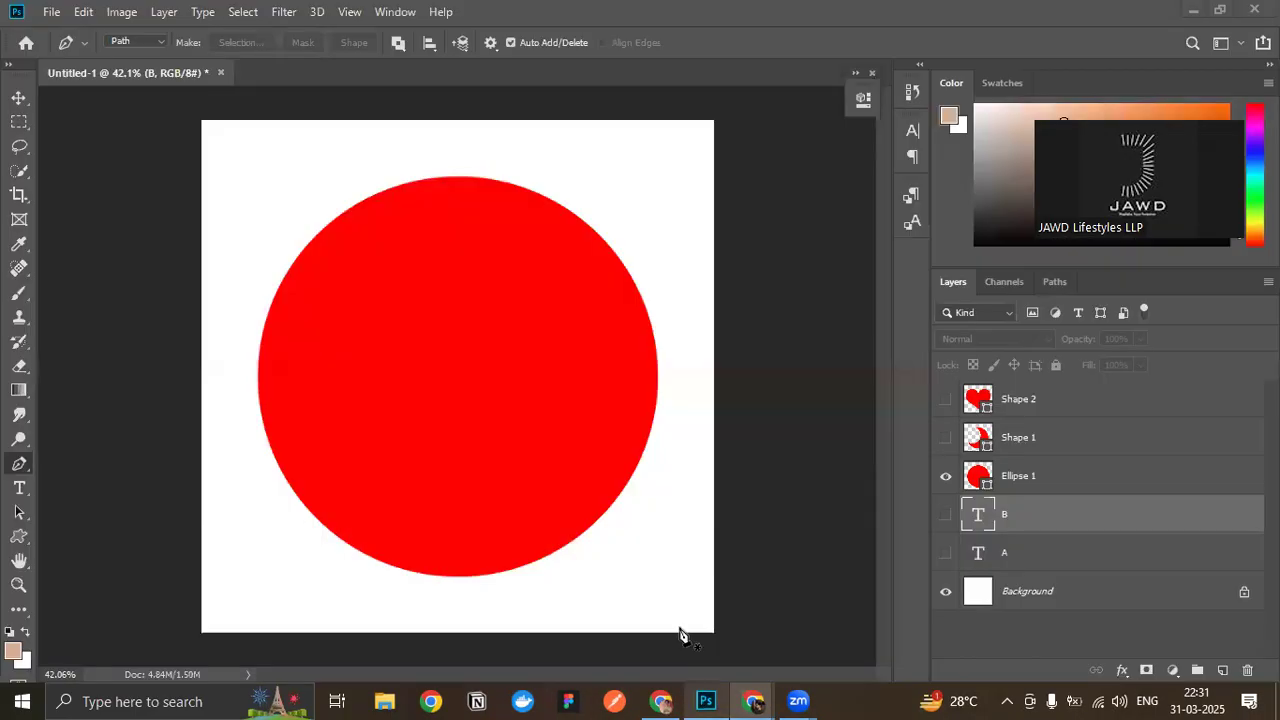
# - Start a new Pen path around the red circle, placing a left anchor with vertical handles and a top anchor with horizontal handles
pyautogui.click(256, 384)
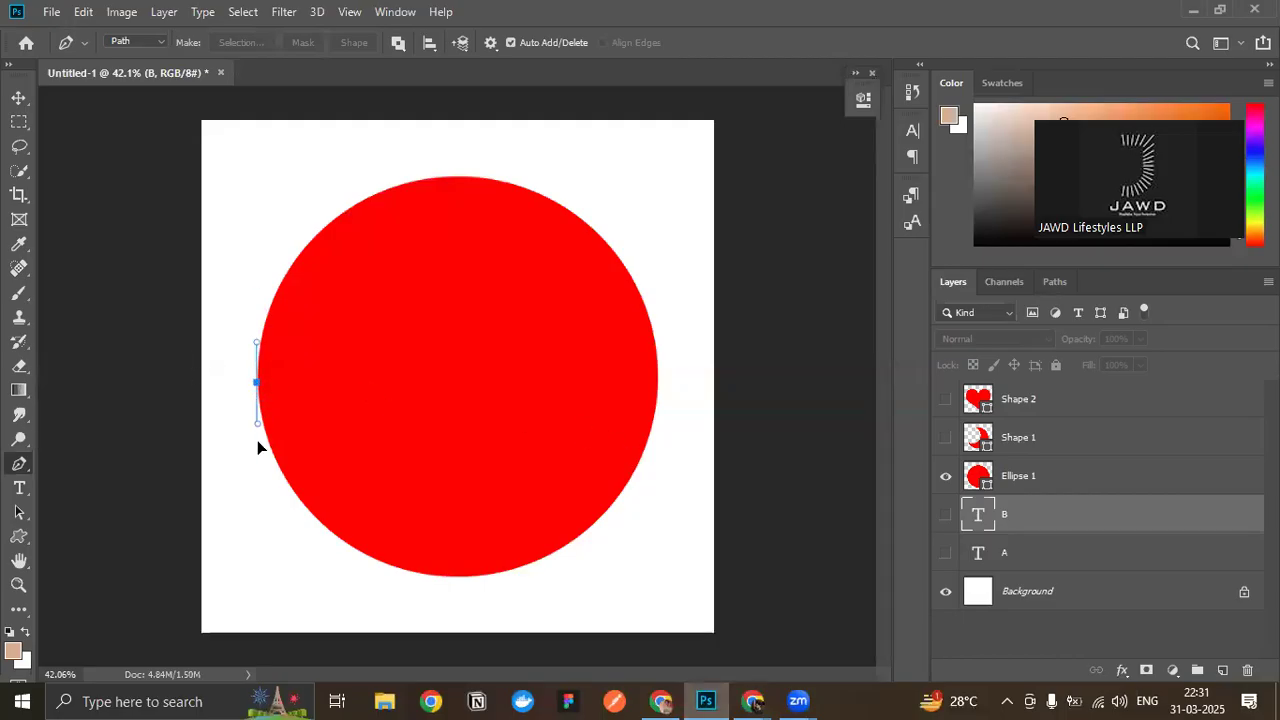
pyautogui.moveTo(278, 417); pyautogui.dragTo(323, 380)
pyautogui.moveTo(332, 444); pyautogui.dragTo(266, 268)
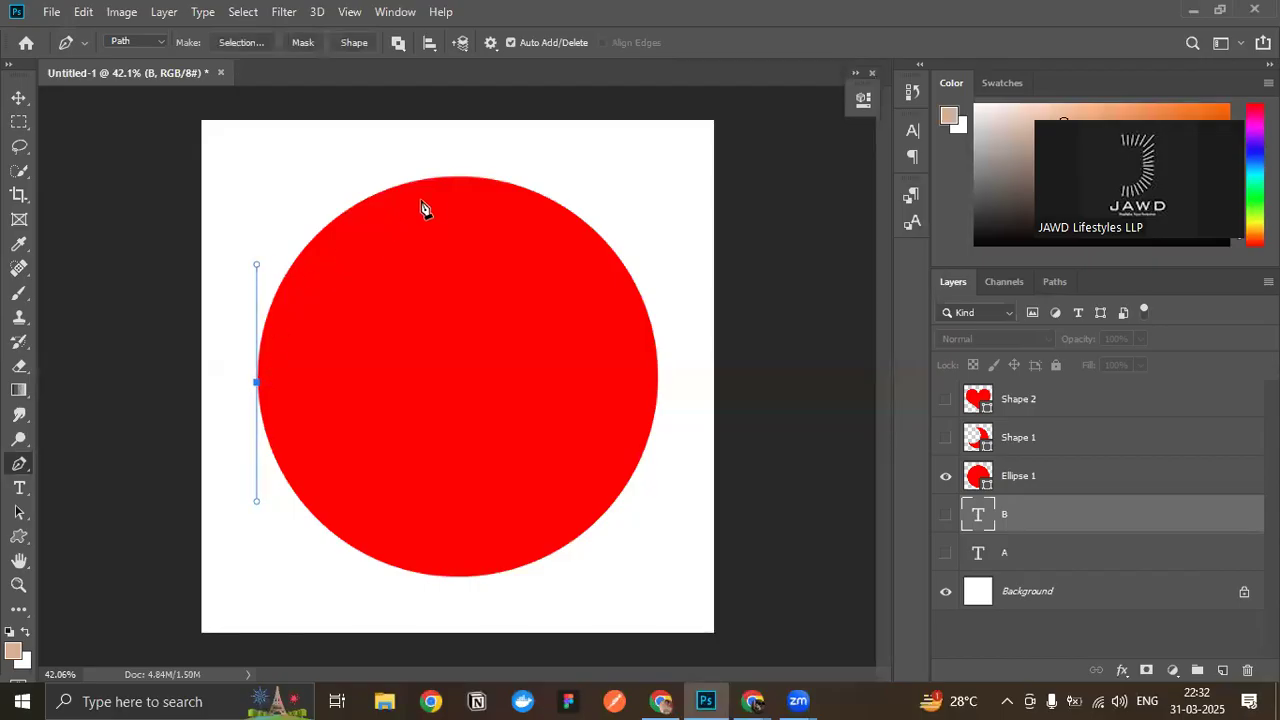
pyautogui.moveTo(455, 176); pyautogui.dragTo(571, 180)
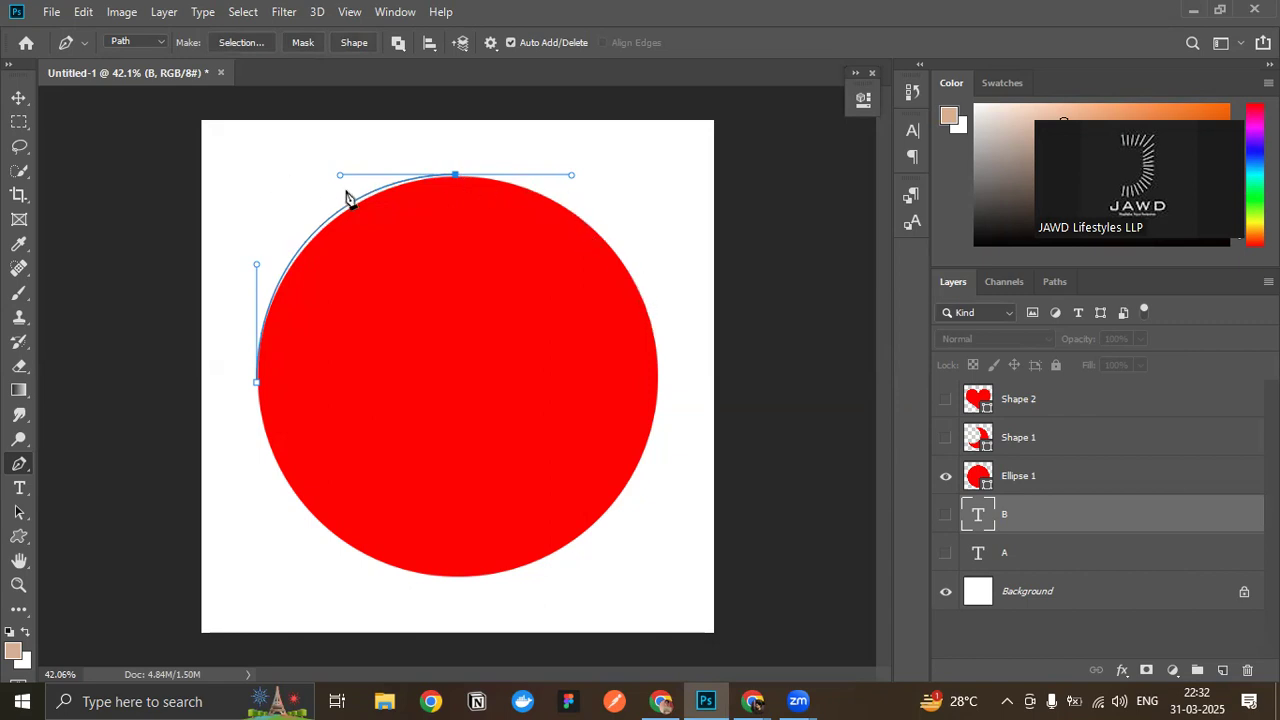
# - Adjust the direction handles of the top and left anchors so the path hugs the circle's upper-left arc
pyautogui.moveTo(338, 176); pyautogui.dragTo(338, 192)
pyautogui.moveTo(257, 268); pyautogui.dragTo(261, 264)
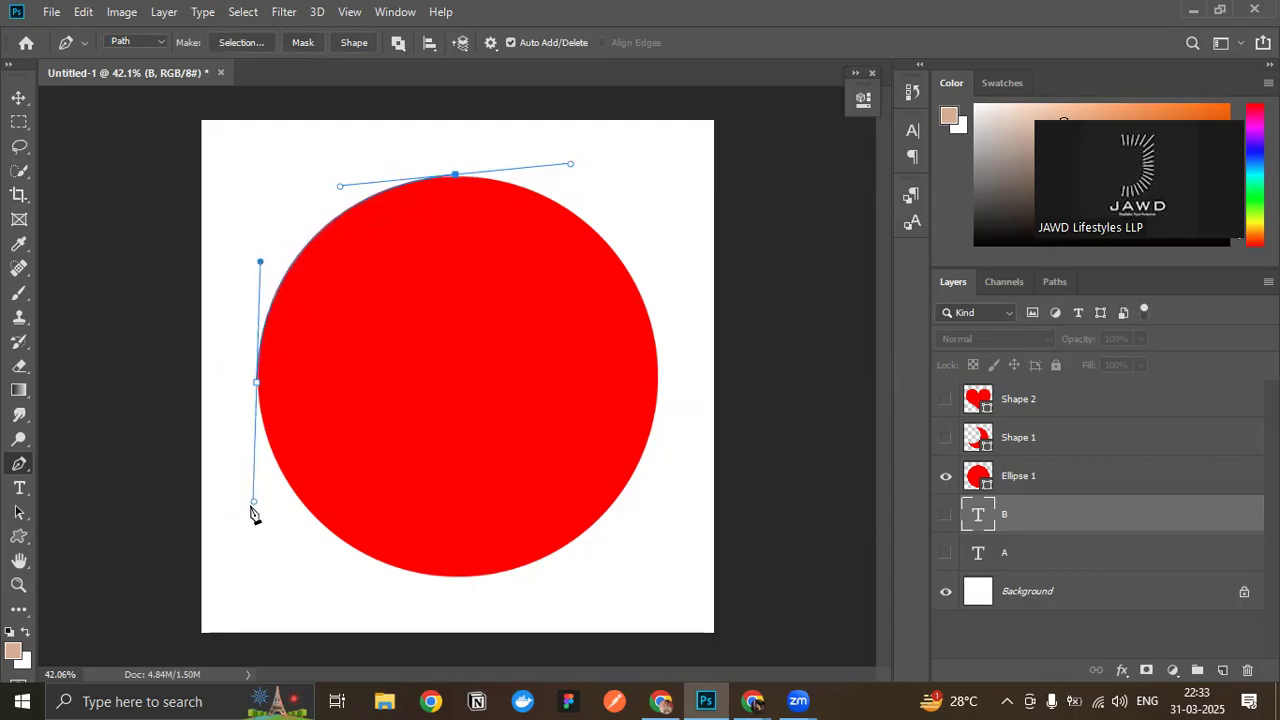
# - Try swinging the left anchor's lower direction handle toward the circle, and undo each attempt
pyautogui.moveTo(253, 503); pyautogui.dragTo(278, 505)
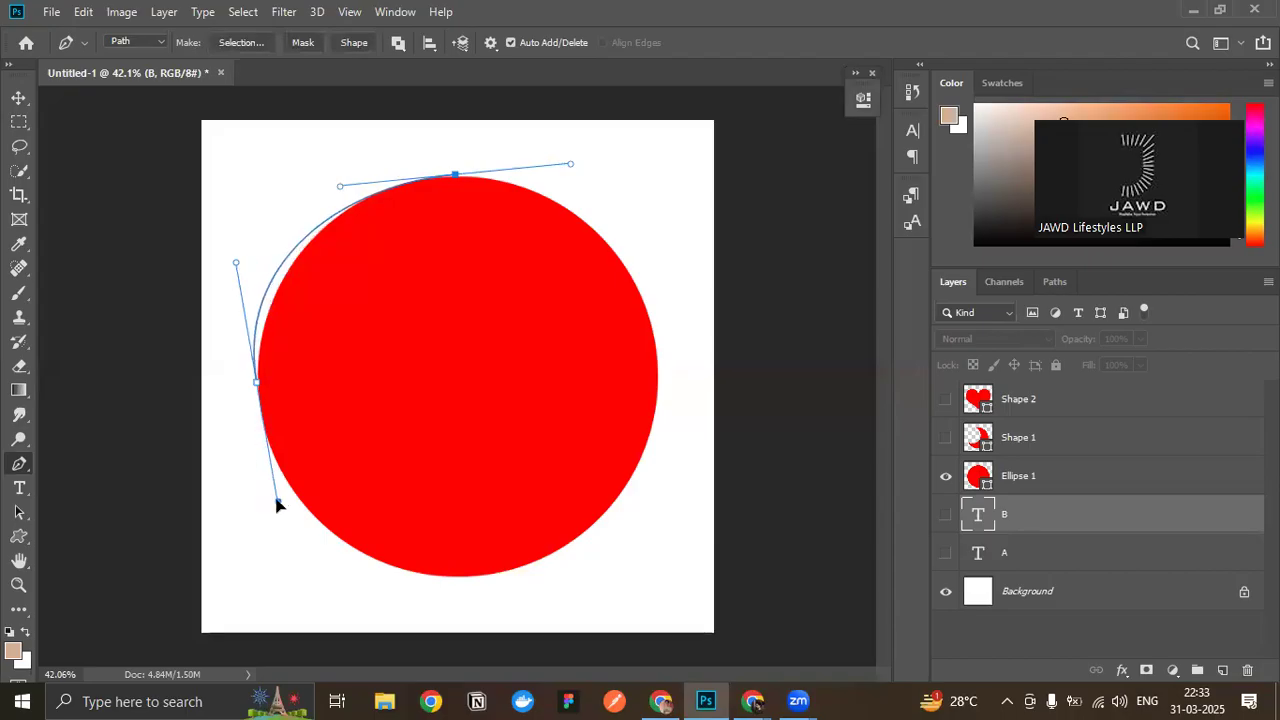
pyautogui.hotkey('ctrl', 'z')
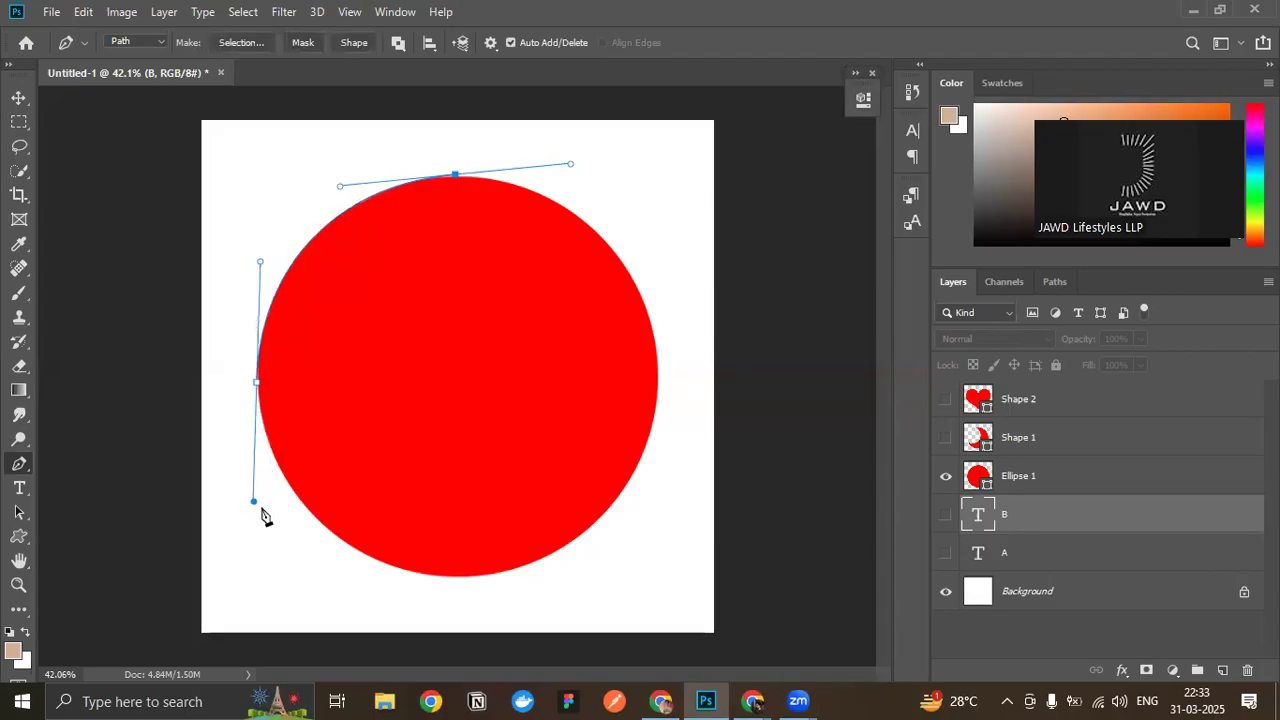
pyautogui.moveTo(263, 503); pyautogui.dragTo(292, 527)
pyautogui.hotkey('ctrl', 'z')
# - Add a right anchor with vertical handles and angle the top anchor's right handle independently to fit the circle's upper-right arc
pyautogui.moveTo(657, 377); pyautogui.dragTo(631, 489)
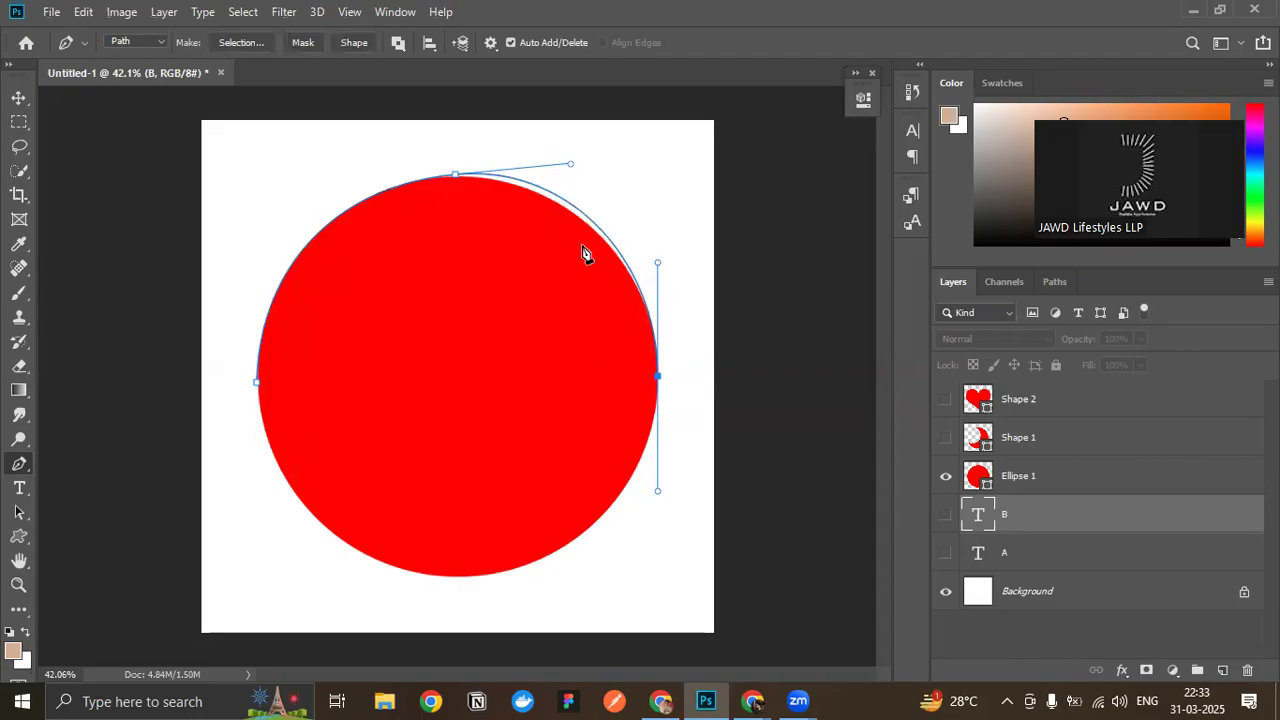
pyautogui.click(456, 177)
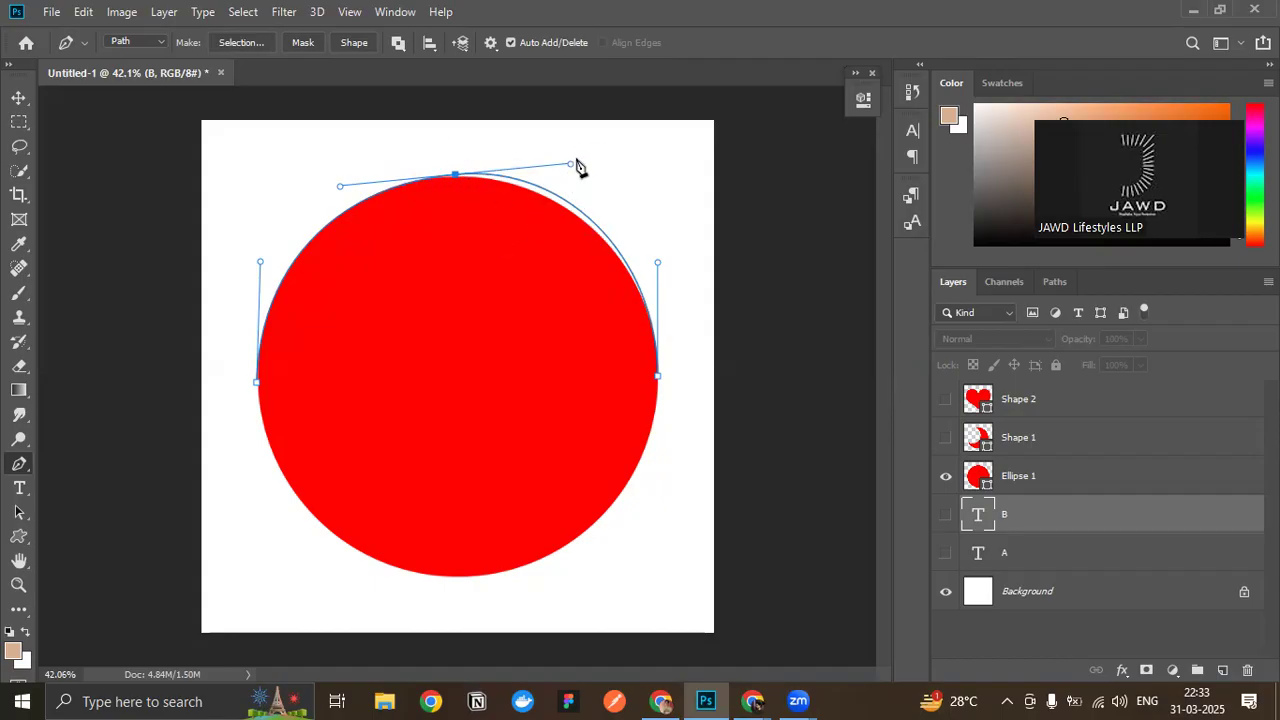
pyautogui.moveTo(572, 165); pyautogui.dragTo(570, 172)
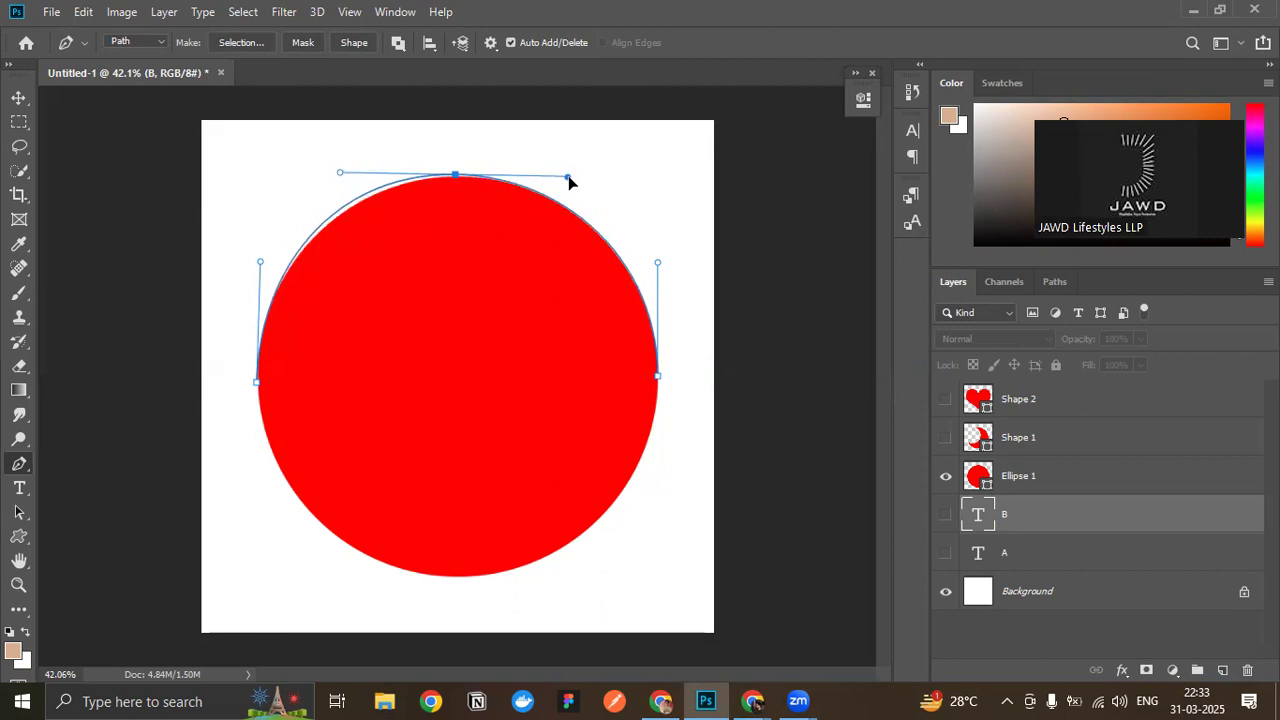
pyautogui.moveTo(570, 181)
pyautogui.mouseDown()
pyautogui.moveTo(564, 219)
pyautogui.moveTo(570, 166)
pyautogui.mouseUp()
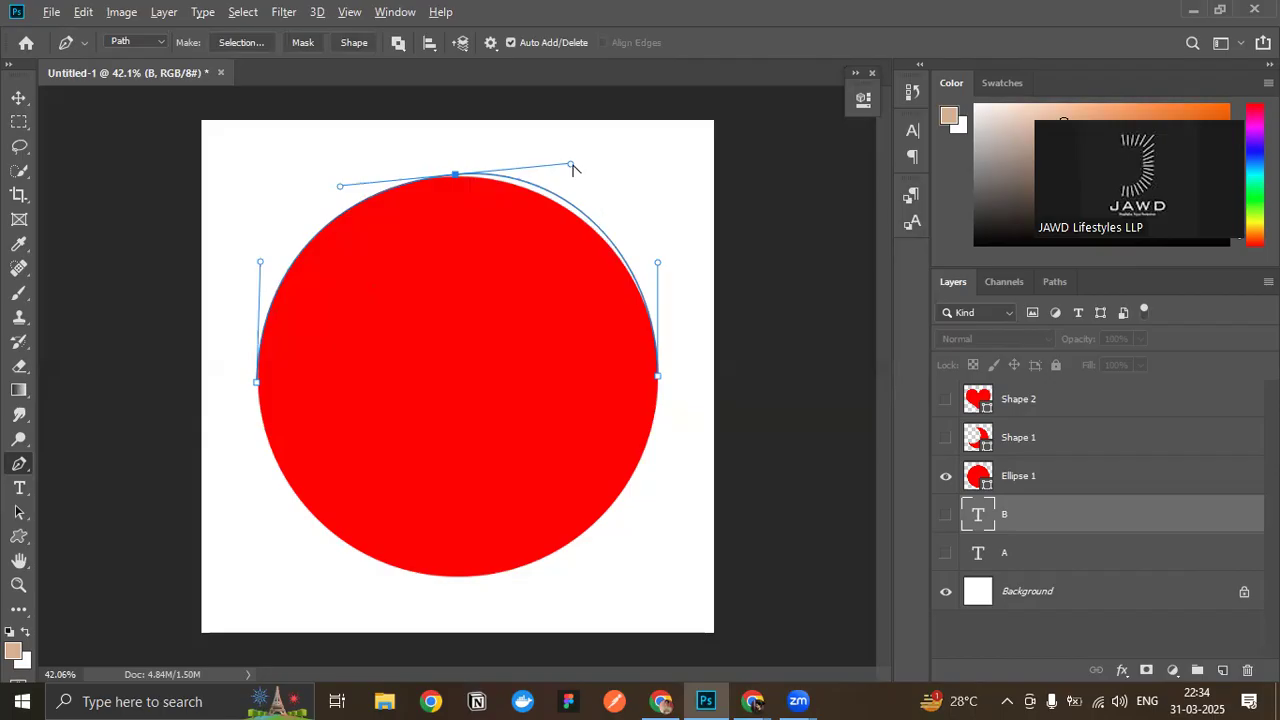
pyautogui.moveTo(570, 164)
pyautogui.mouseDown()
pyautogui.moveTo(567, 184)
pyautogui.moveTo(570, 135)
pyautogui.moveTo(574, 204)
pyautogui.moveTo(583, 143)
pyautogui.moveTo(585, 238)
pyautogui.moveTo(578, 176)
pyautogui.moveTo(566, 181)
pyautogui.mouseUp()
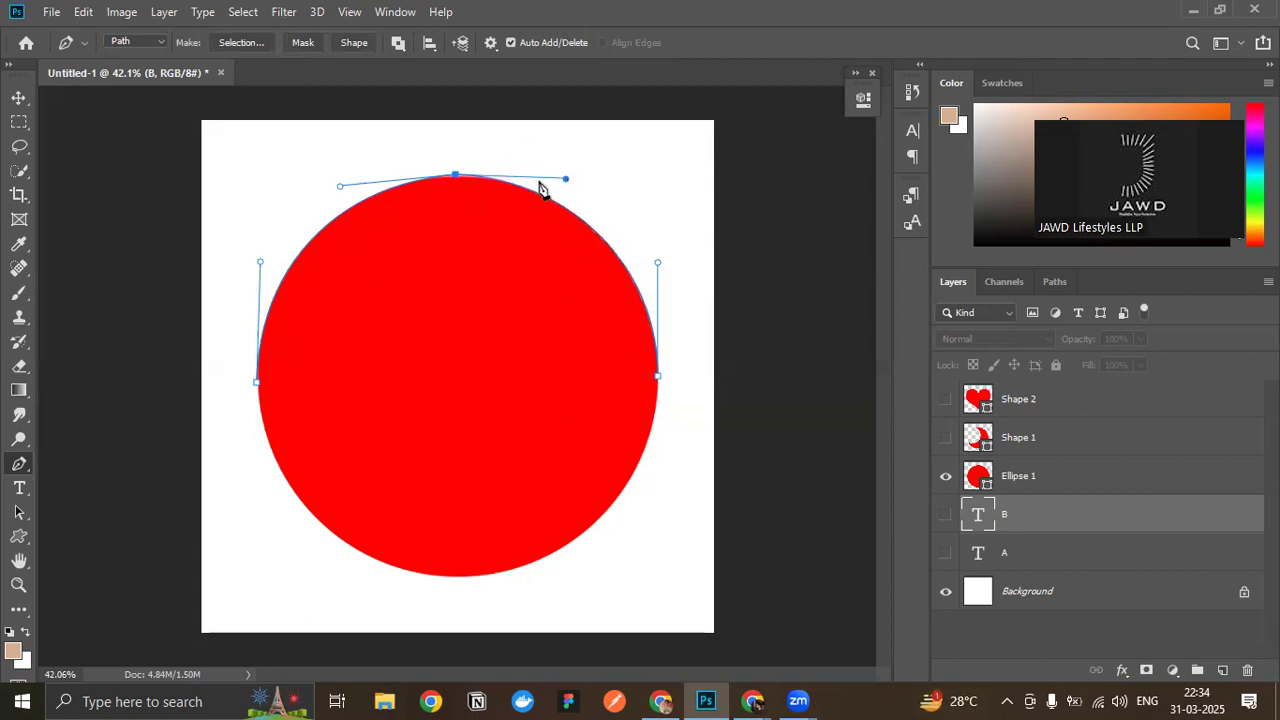
# - Switch to the Google Meet call to check on the participants, and return to Photoshop
pyautogui.moveTo(770, 697)
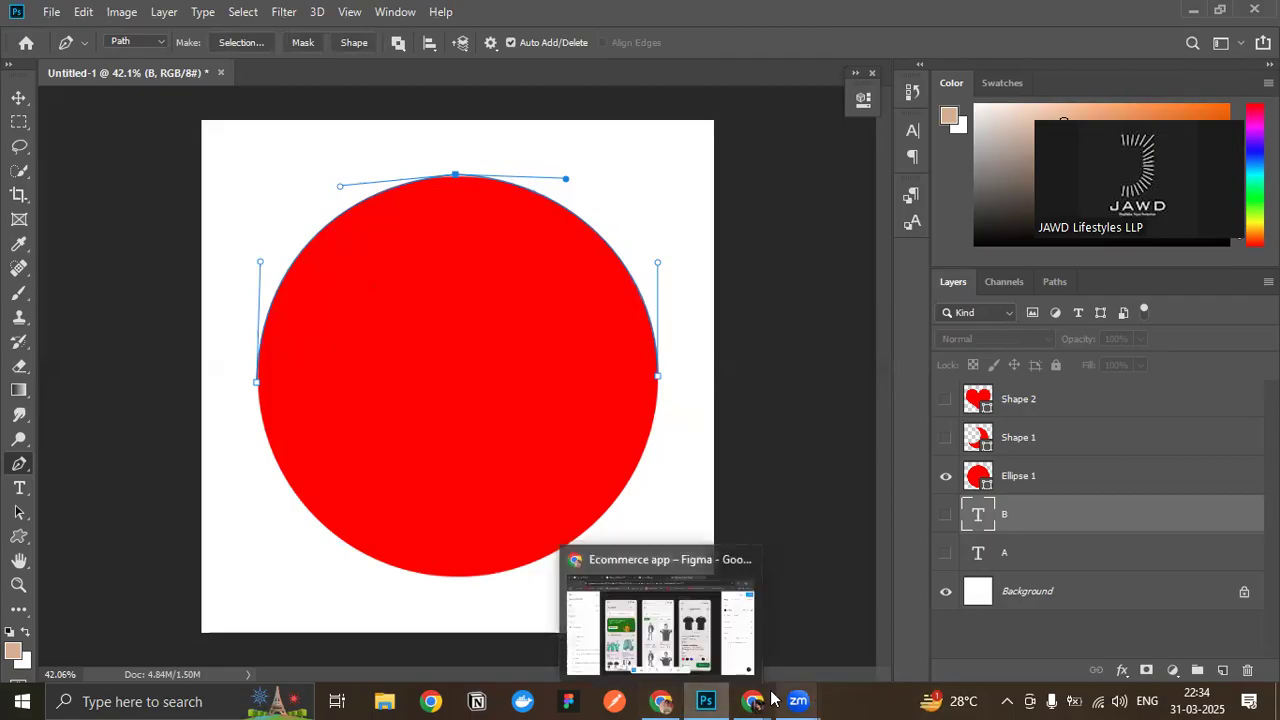
pyautogui.click(701, 662)
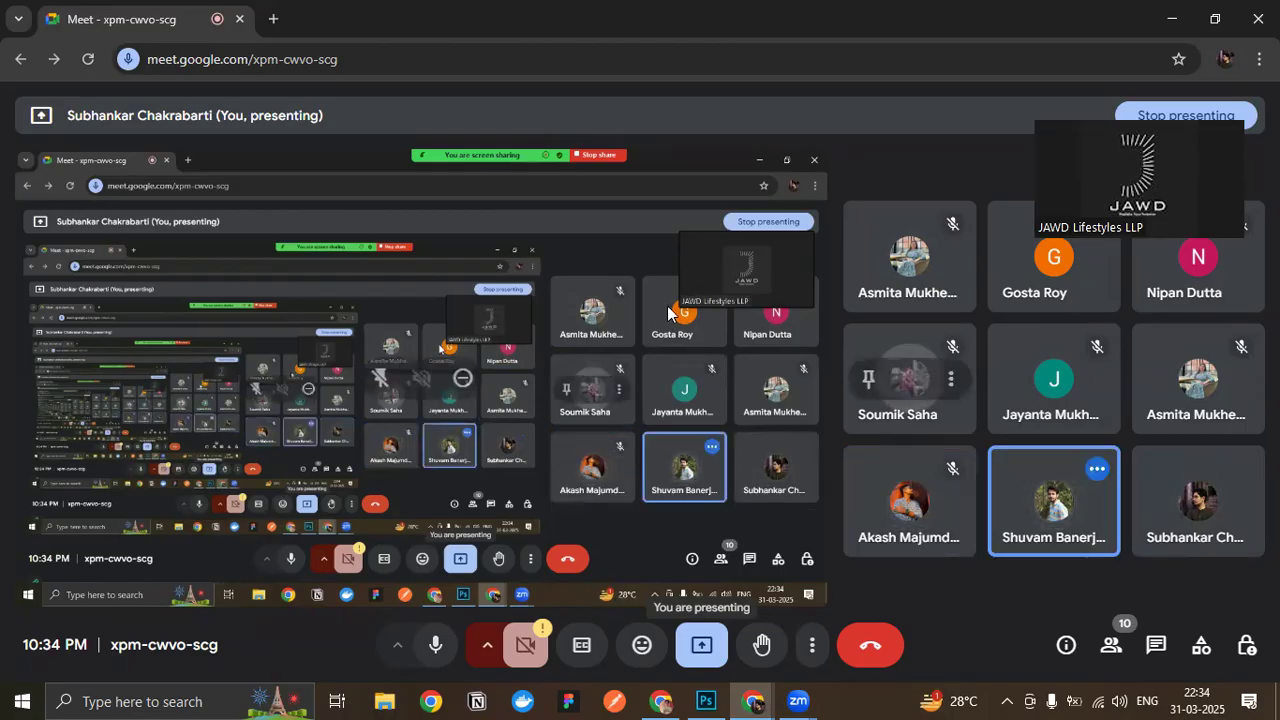
pyautogui.click(706, 701)
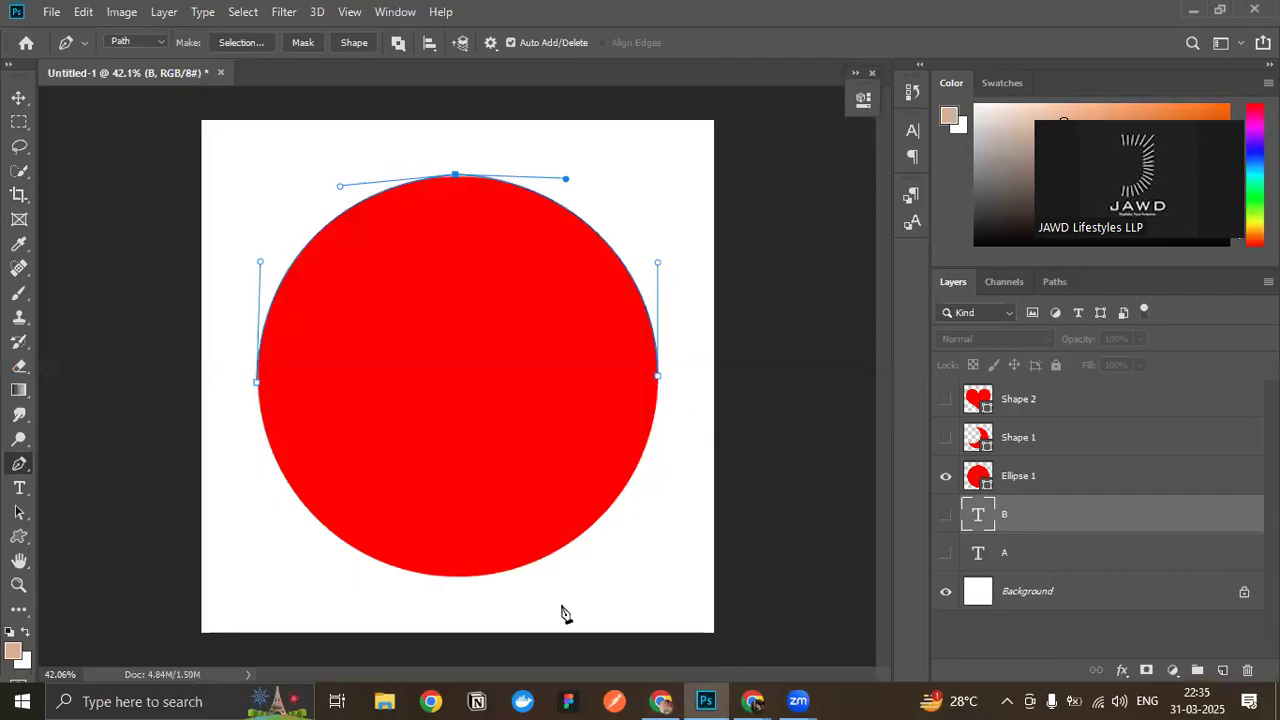
# - Close the path around the circle through a bottom anchor with horizontal handles, and hide the Ellipse 1 layer
pyautogui.moveTo(469, 564); pyautogui.dragTo(372, 573)
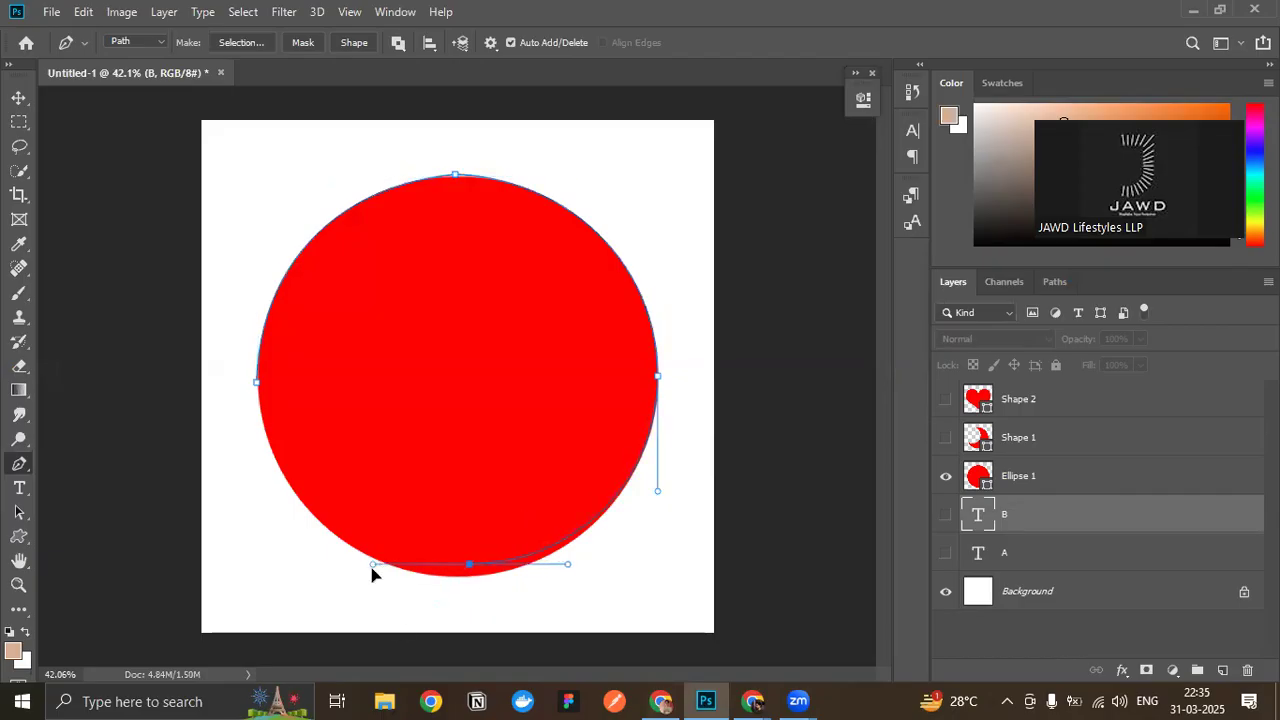
pyautogui.click(257, 383)
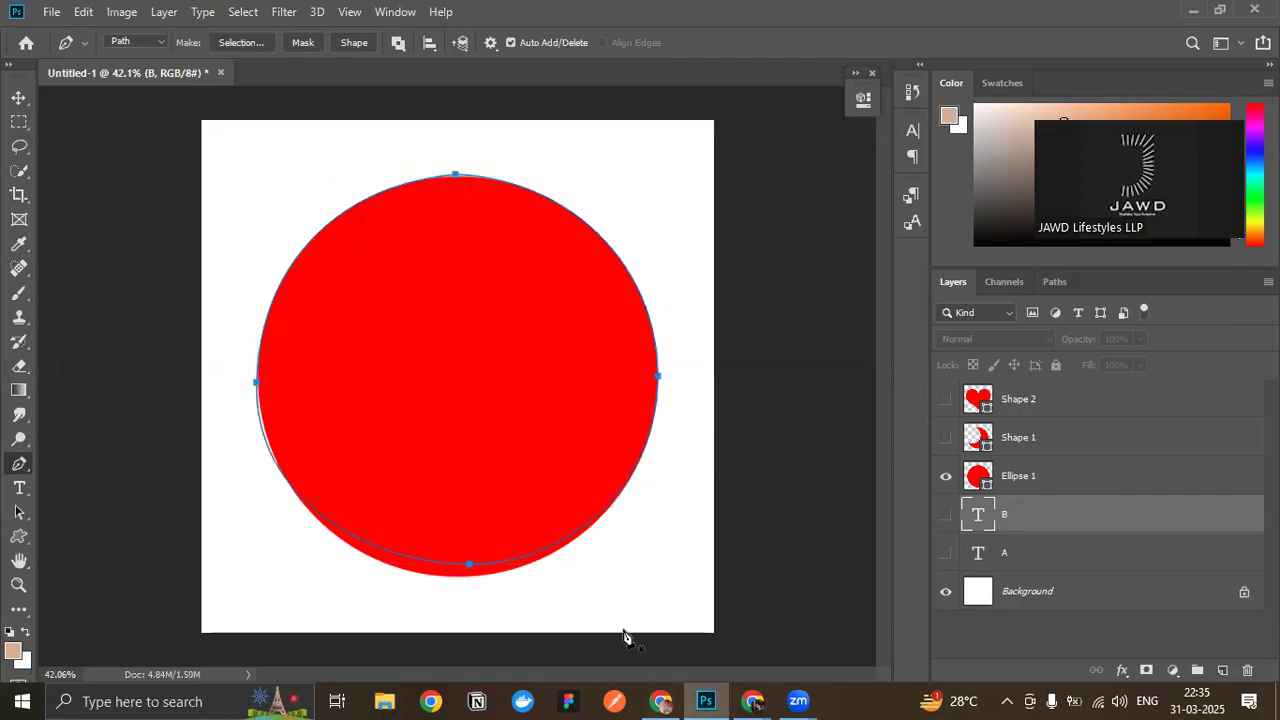
pyautogui.click(945, 478)
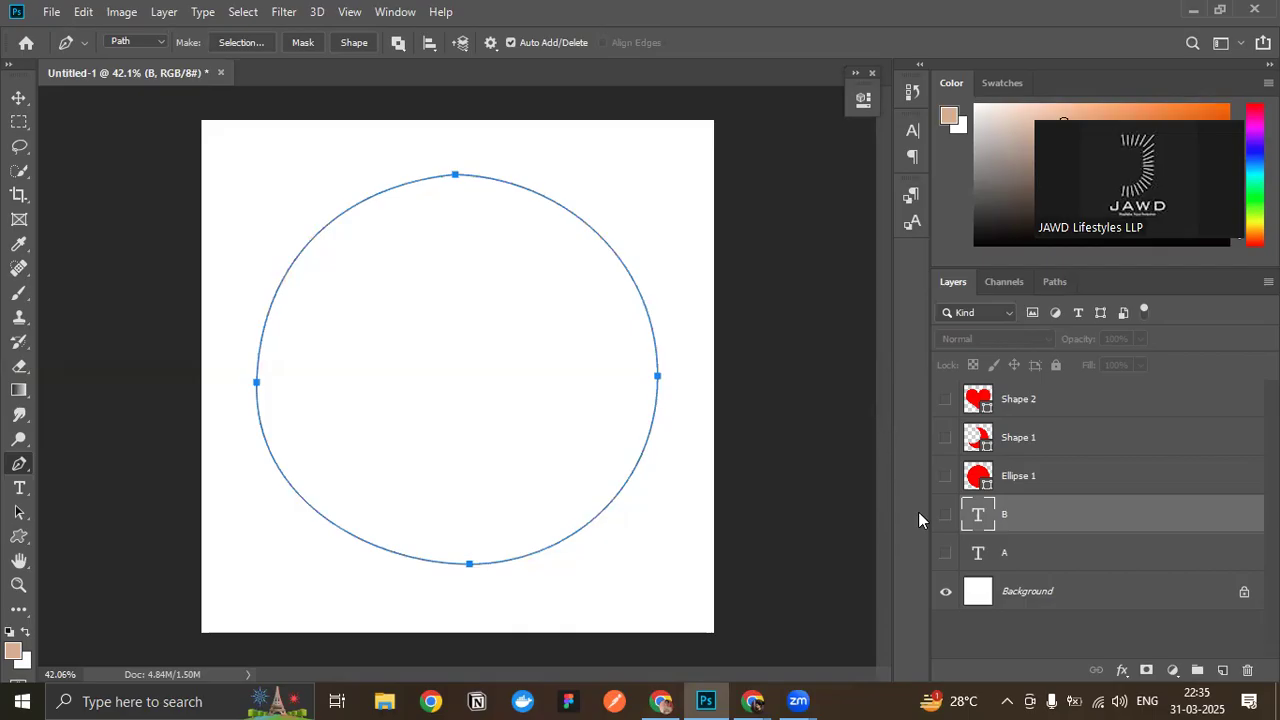
# - Try converting the closed path into a new anti-aliased selection and into a shape layer, undoing each conversion
pyautogui.click(240, 43)
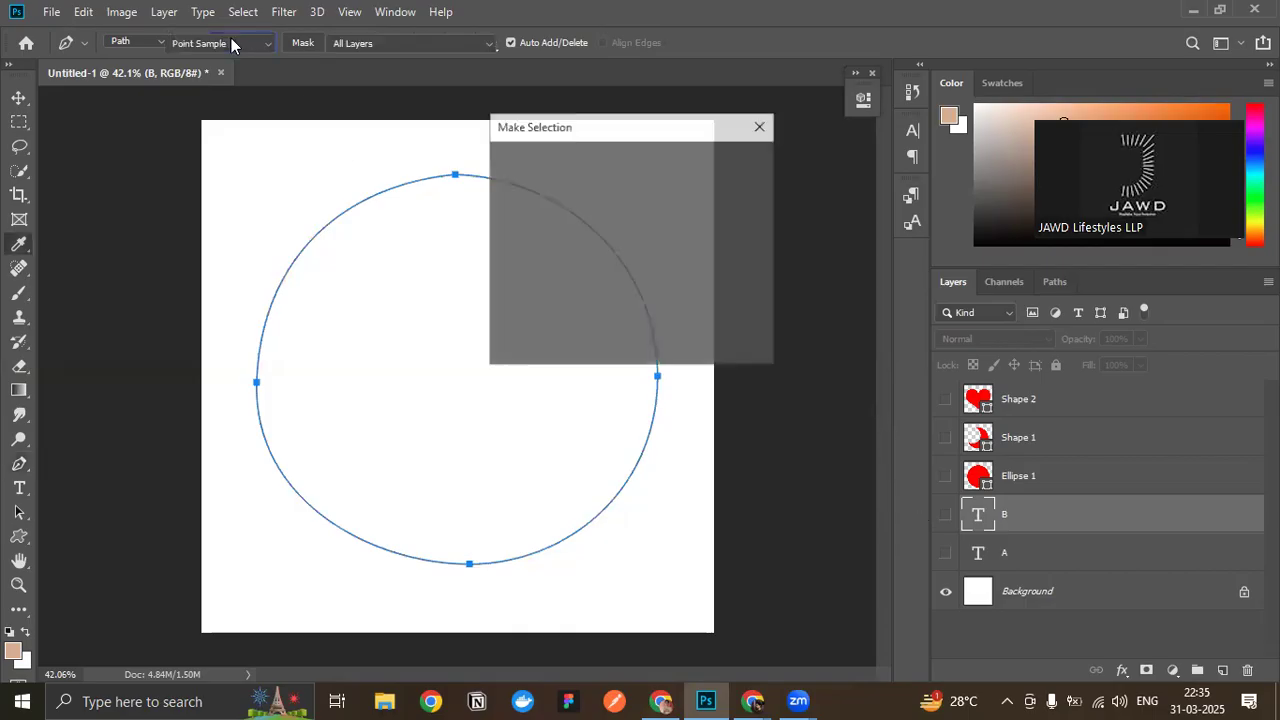
pyautogui.click(740, 201)
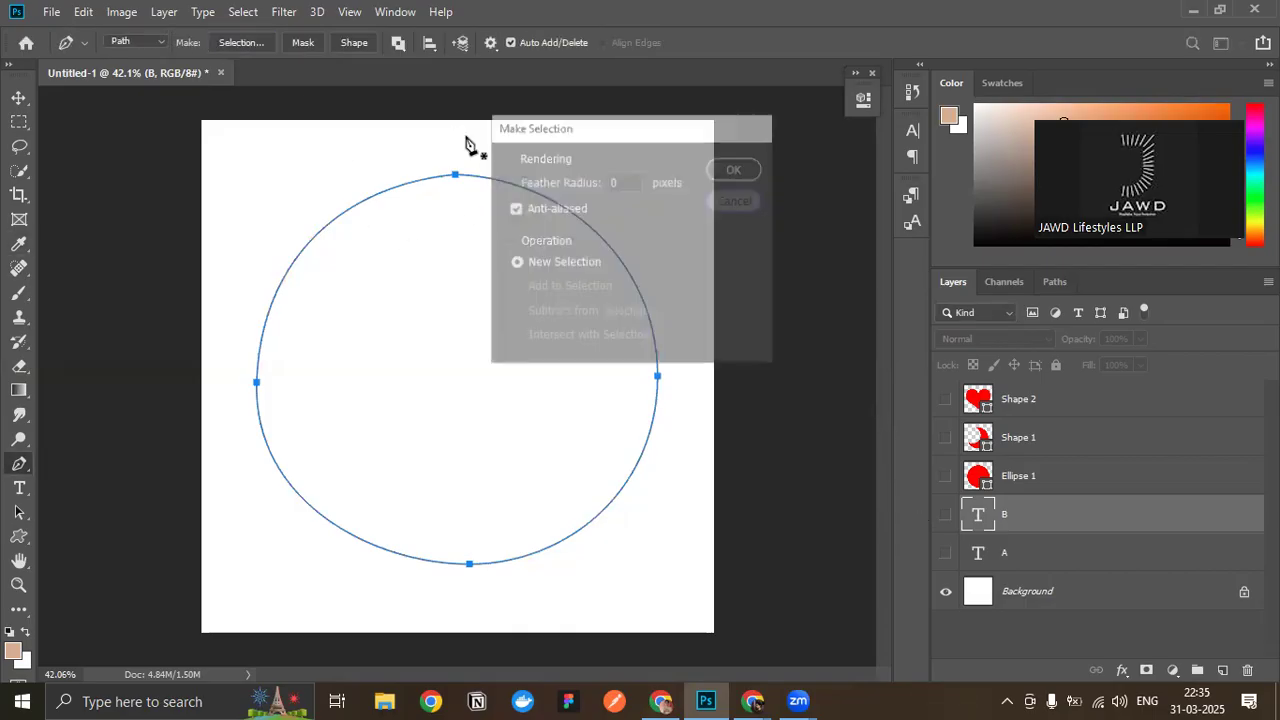
pyautogui.click(247, 45)
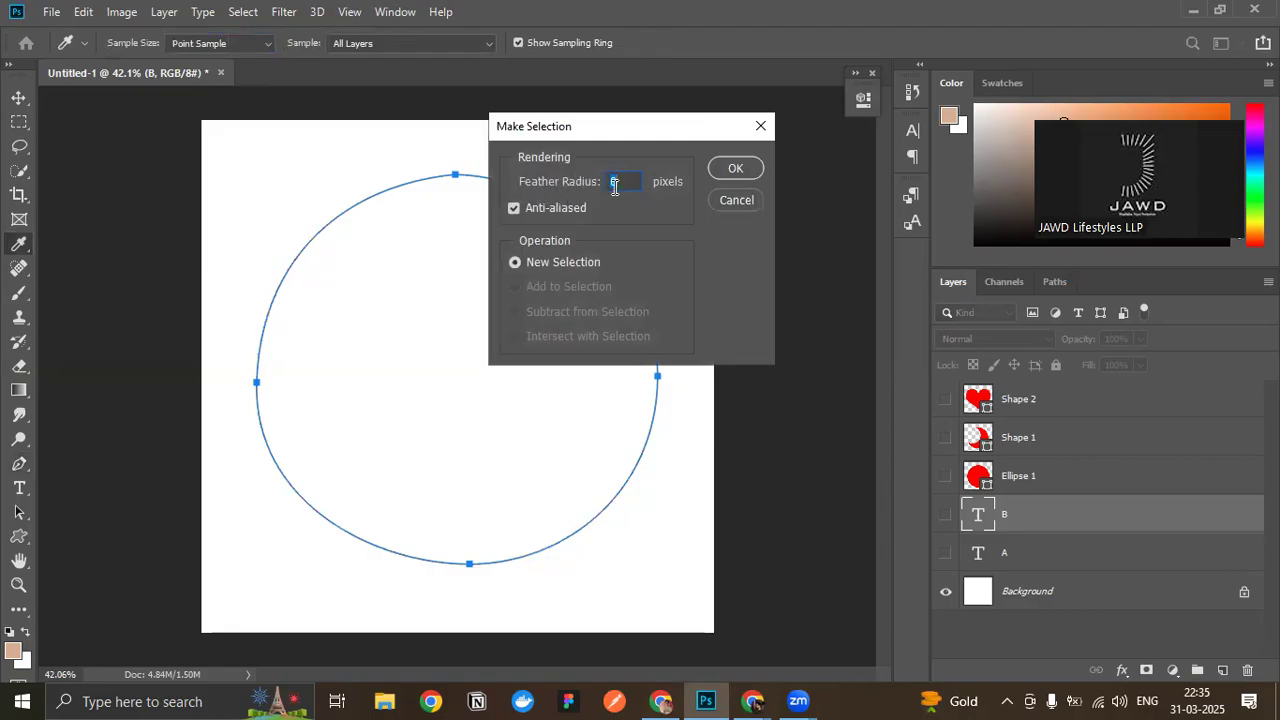
pyautogui.click(714, 176)
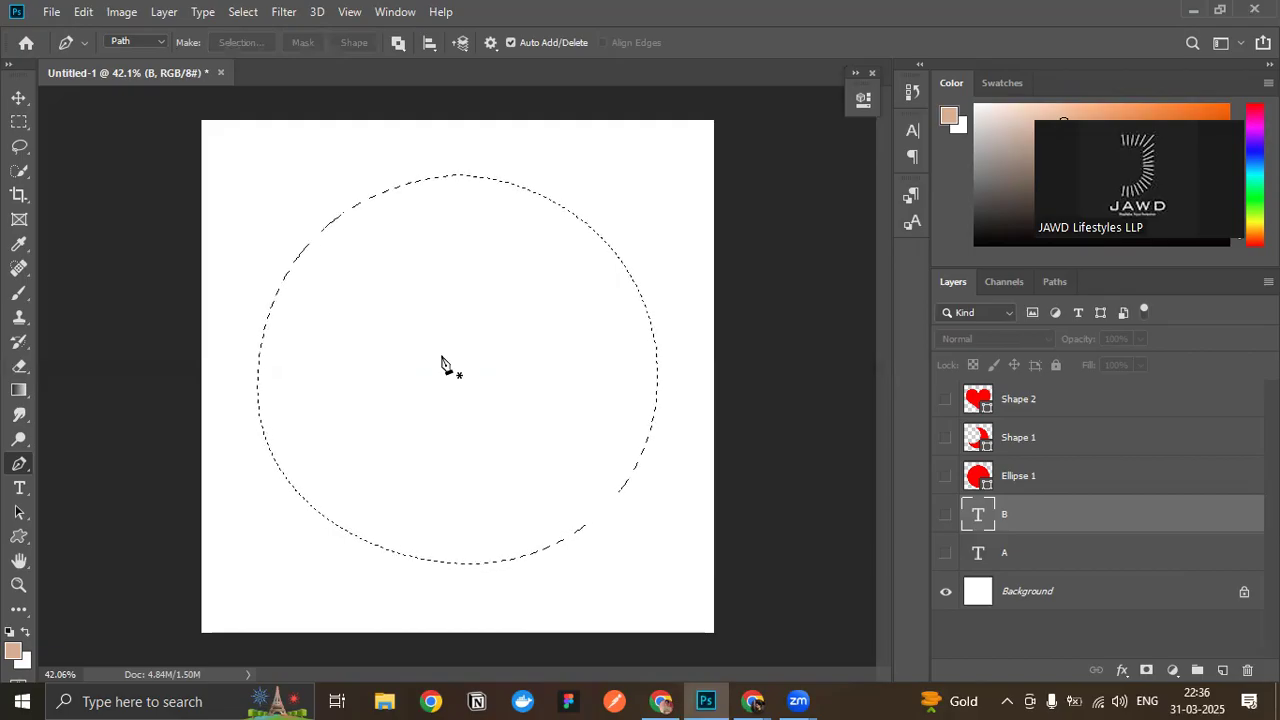
pyautogui.hotkey('ctrl', 'z')
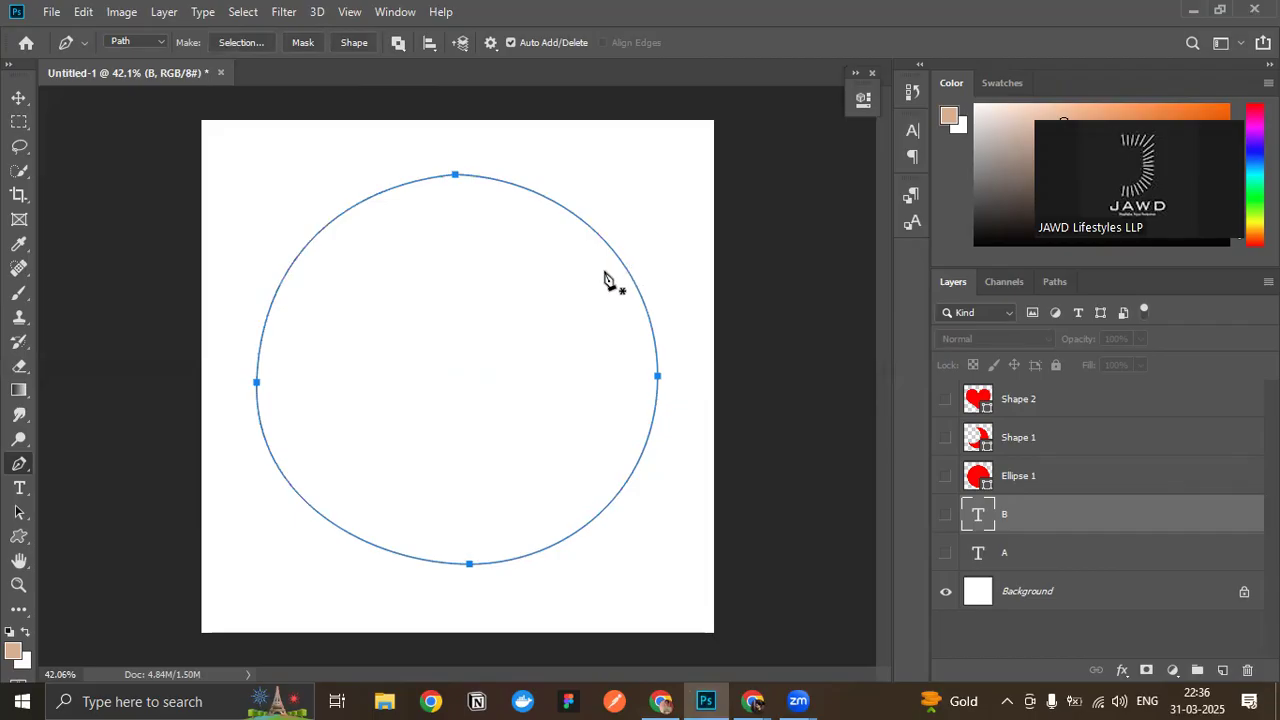
pyautogui.click(351, 42)
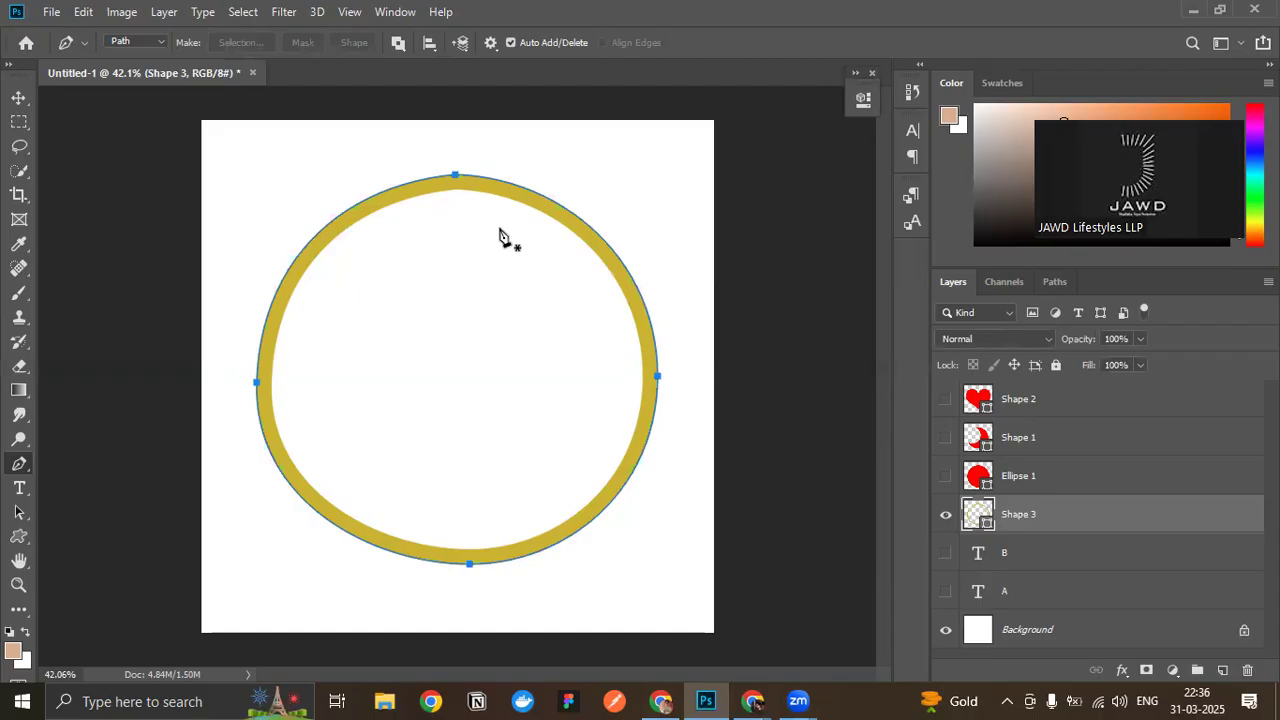
pyautogui.press('Delete')
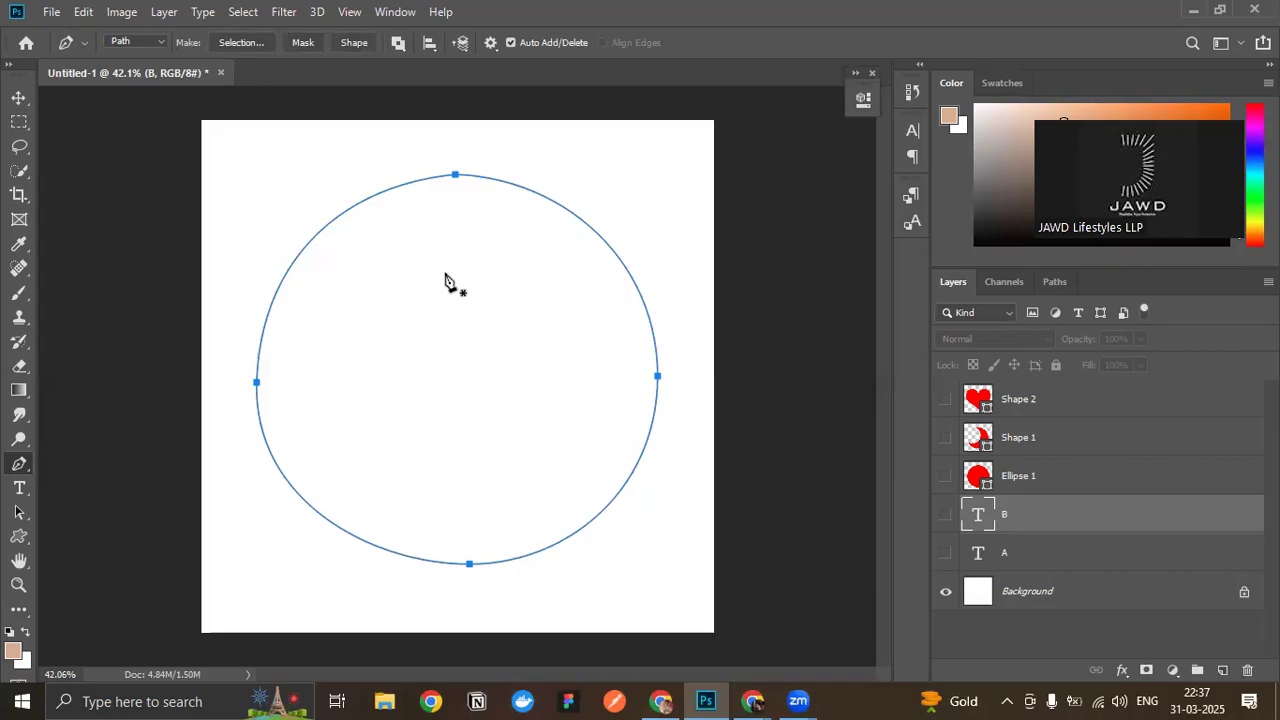
# - Try converting the path into a shape layer with a red fill and cyan stroke, and undo back to the plain path
pyautogui.click(354, 42)
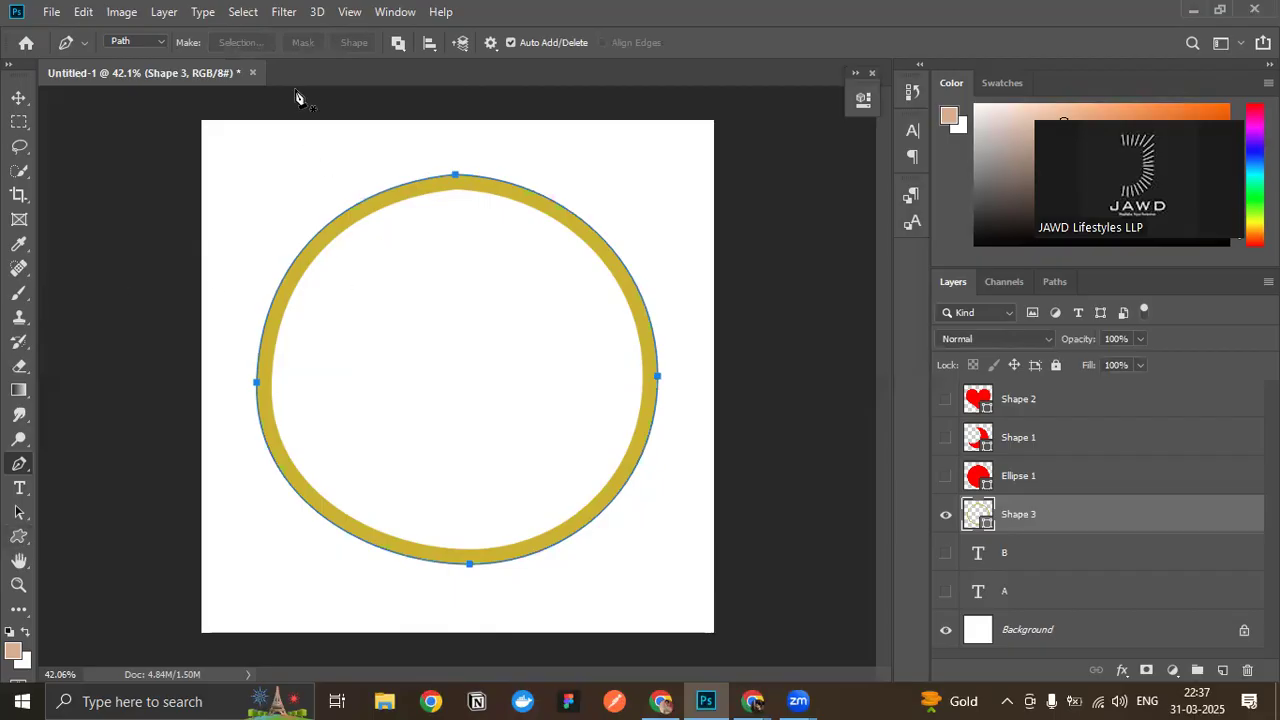
pyautogui.click(160, 42)
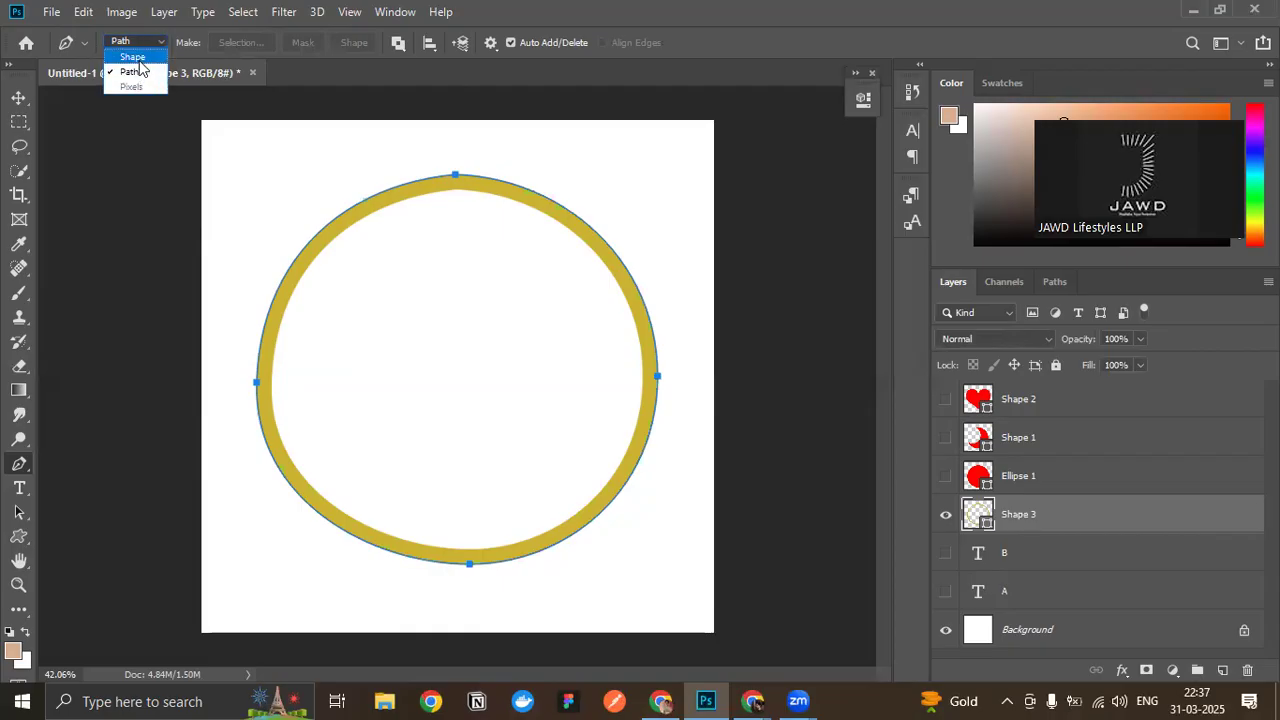
pyautogui.click(139, 56)
pyautogui.click(209, 42)
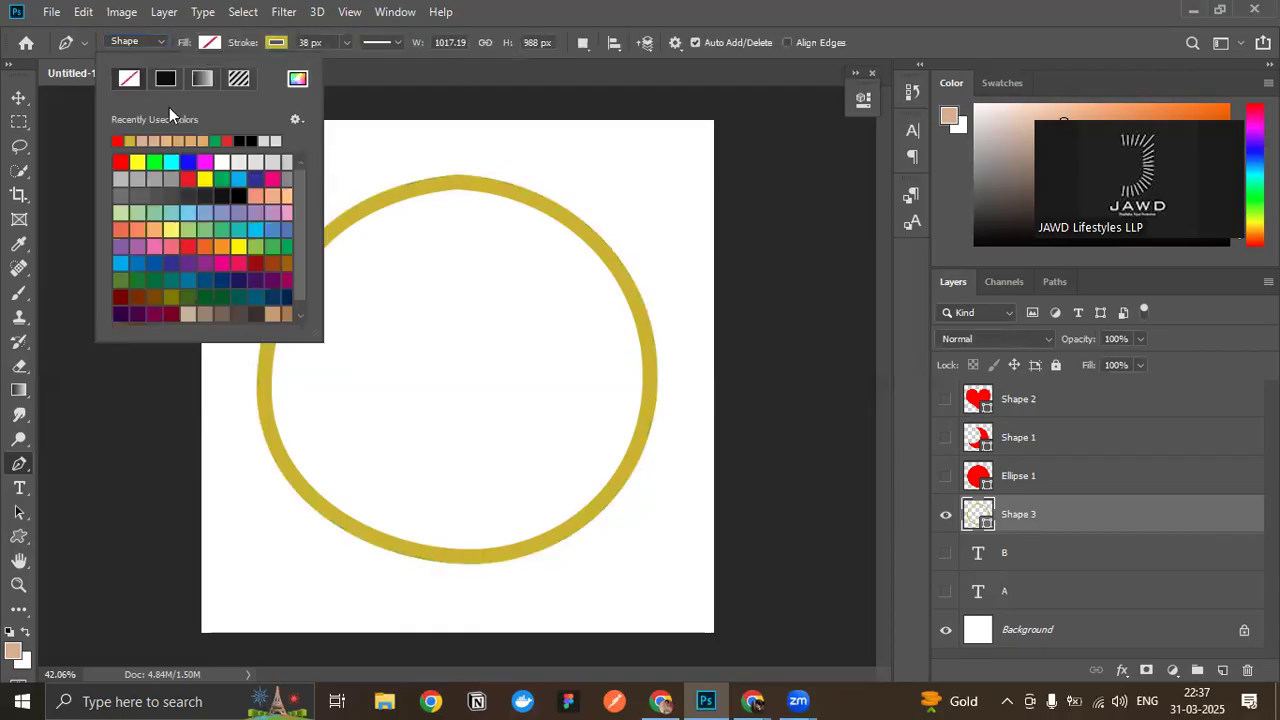
pyautogui.click(120, 161)
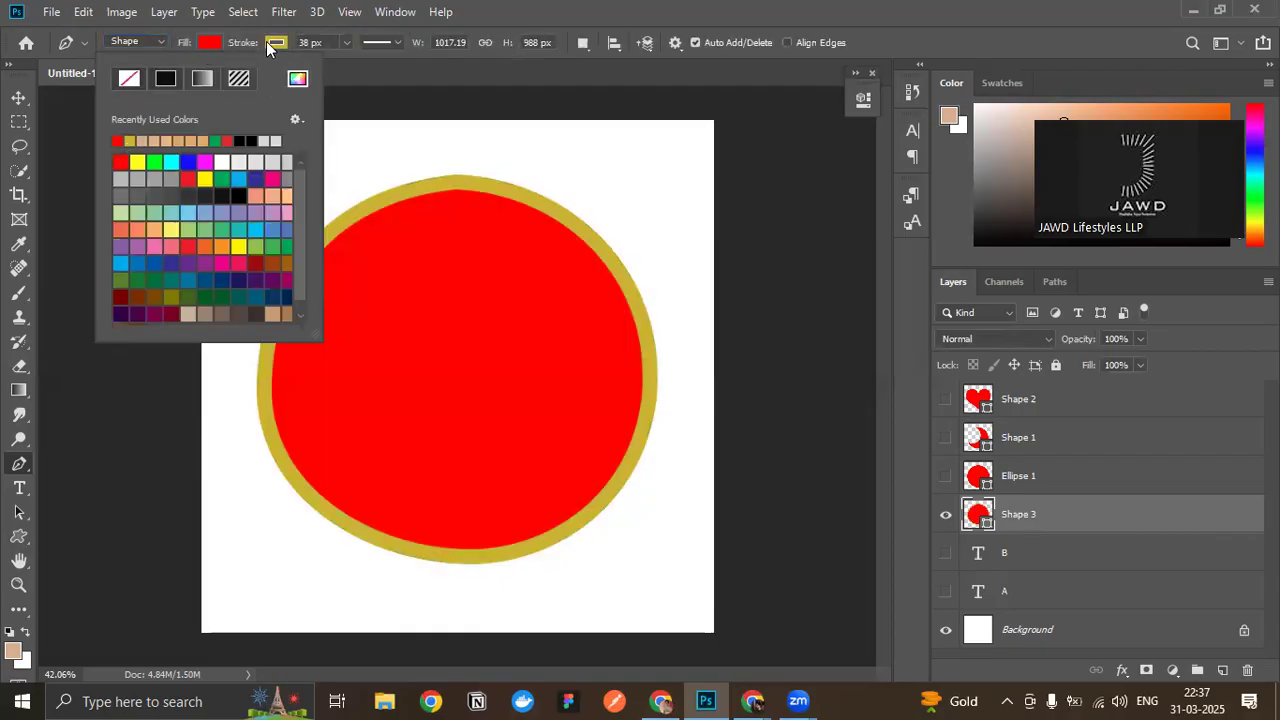
pyautogui.click(266, 41)
pyautogui.click(237, 161)
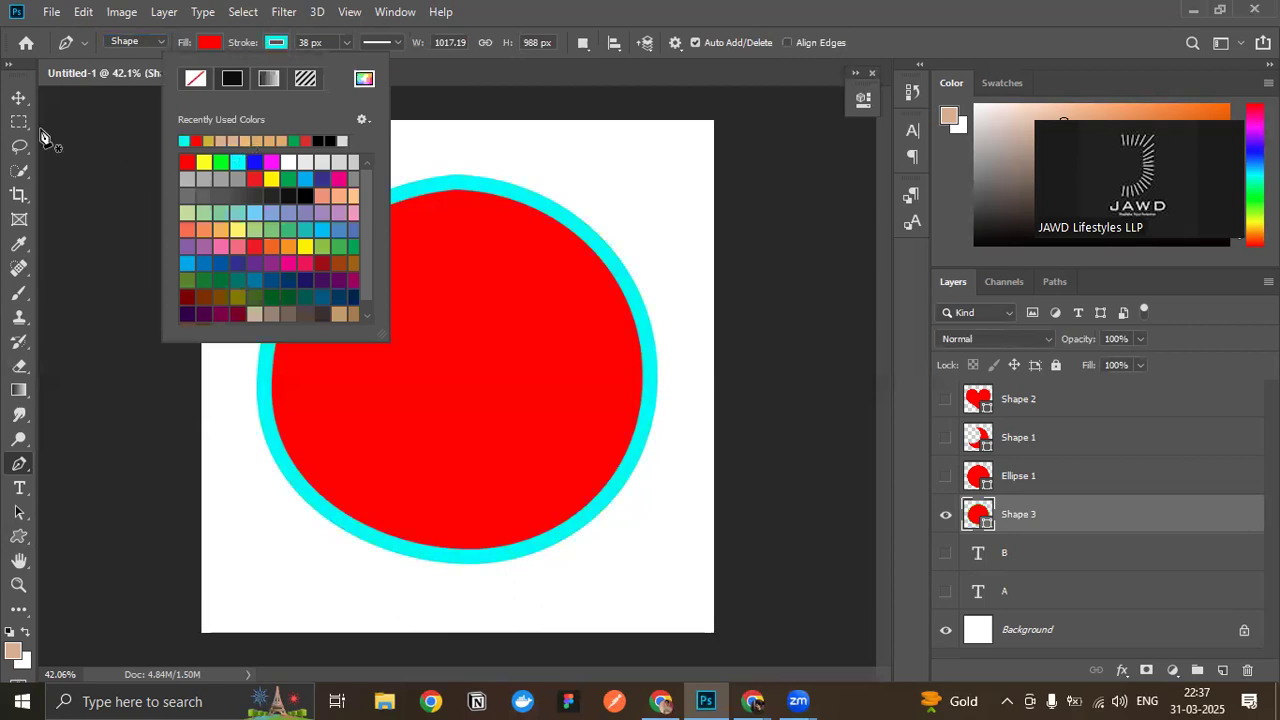
pyautogui.click(19, 97)
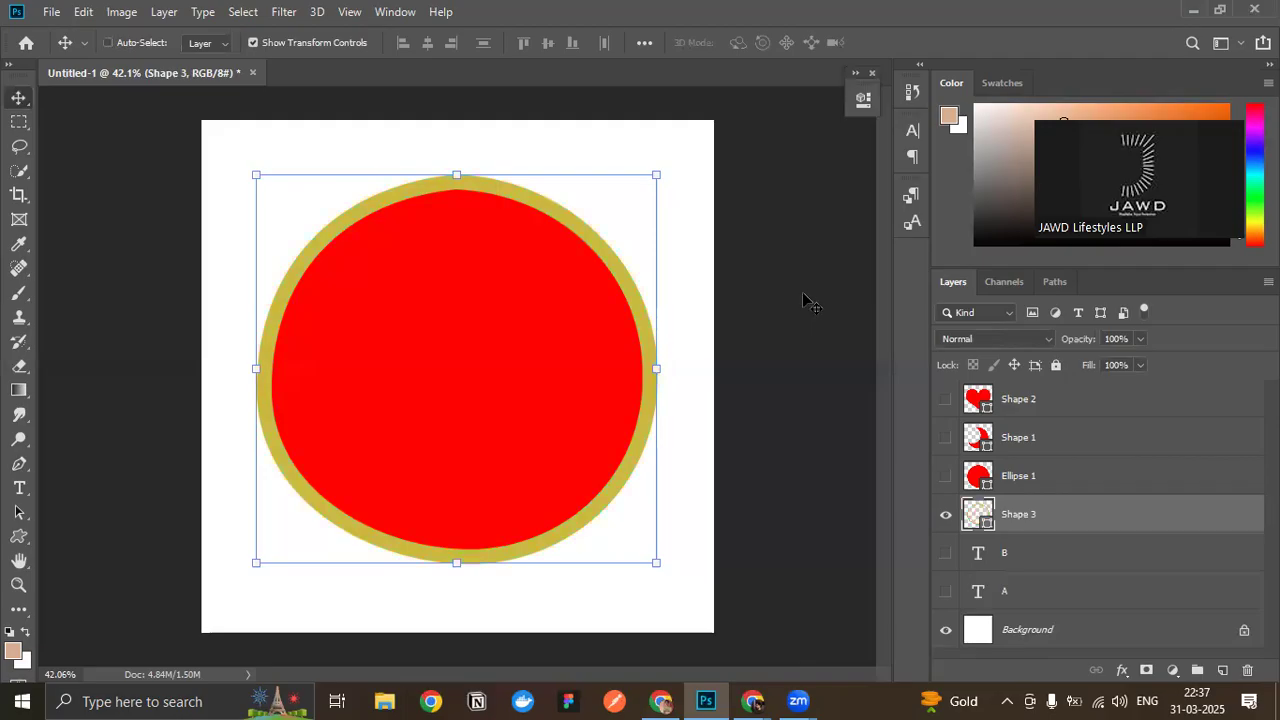
pyautogui.hotkey('ctrl', 'z')
pyautogui.hotkey('ctrl', 'z')
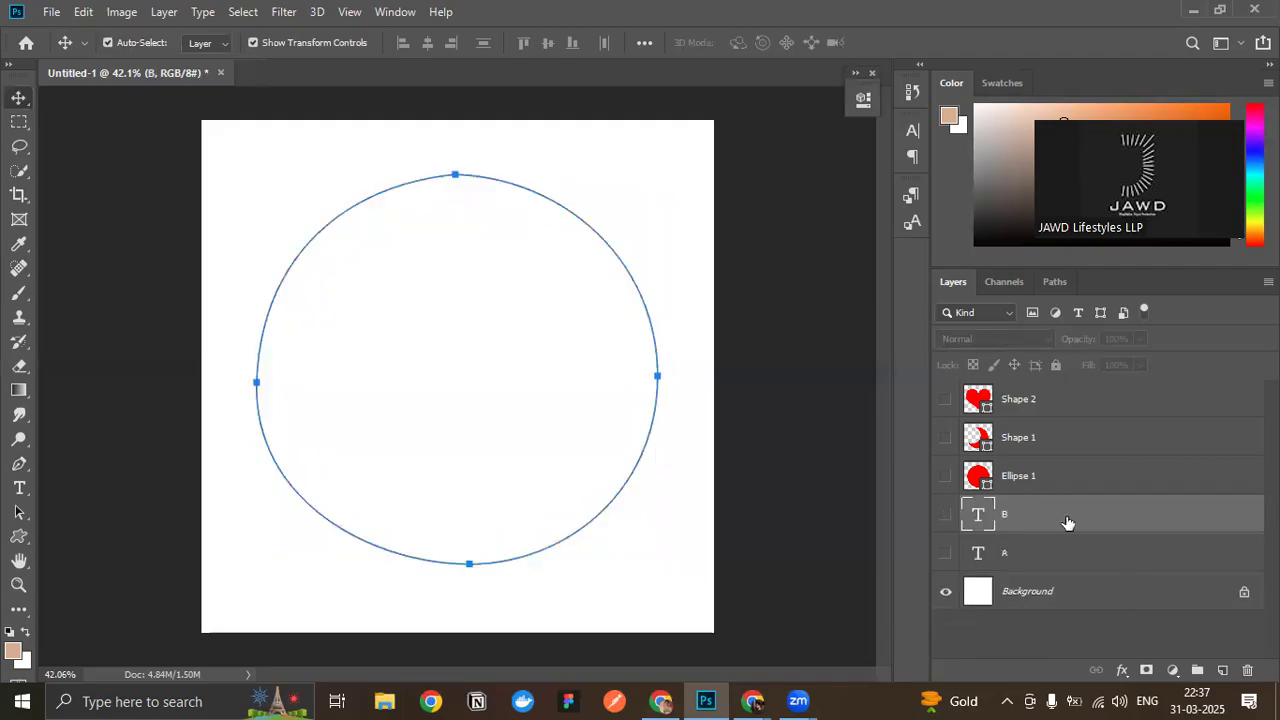
# - Delete the work path traced around the circle
pyautogui.click(1057, 283)
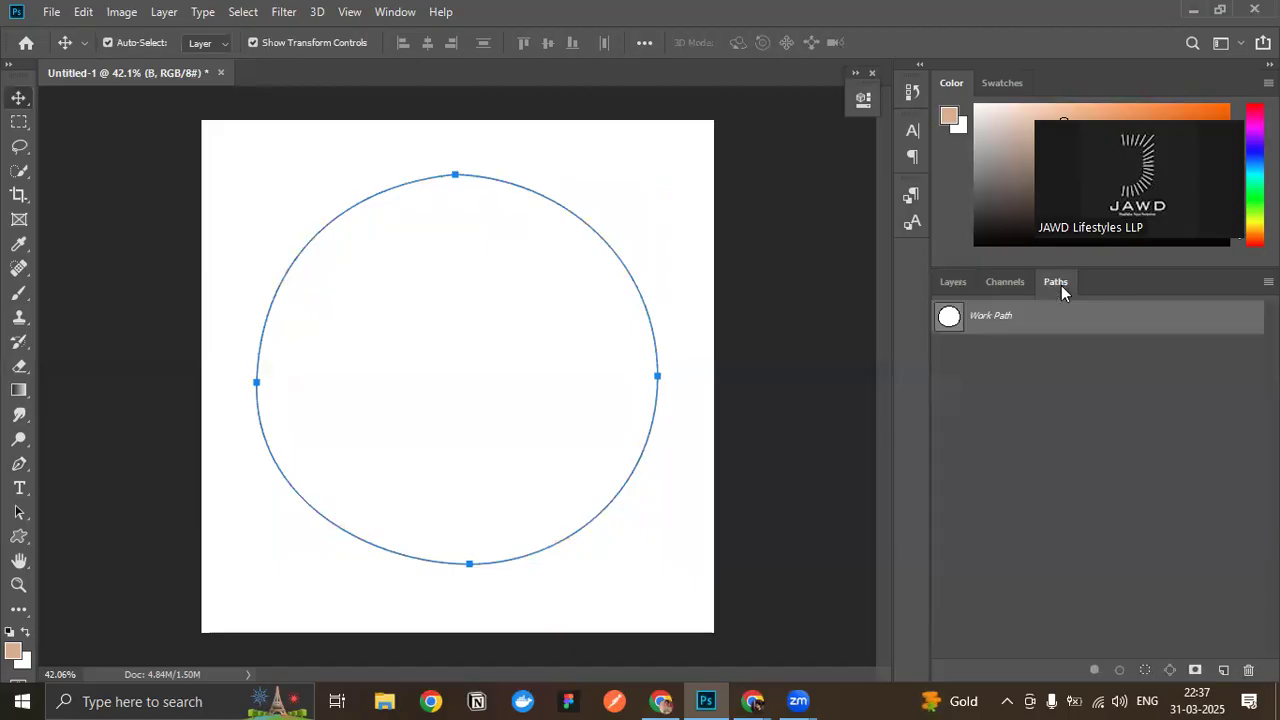
pyautogui.click(952, 283)
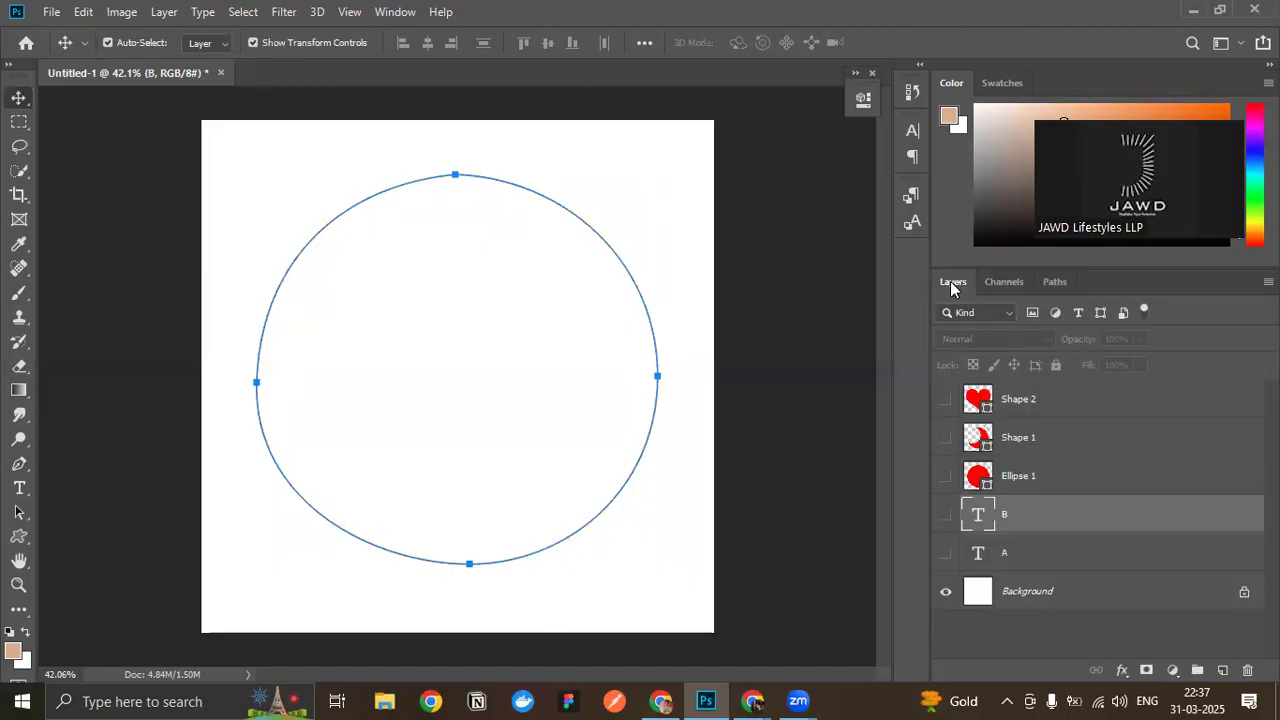
pyautogui.click(1052, 282)
pyautogui.moveTo(1080, 322); pyautogui.dragTo(1248, 669)
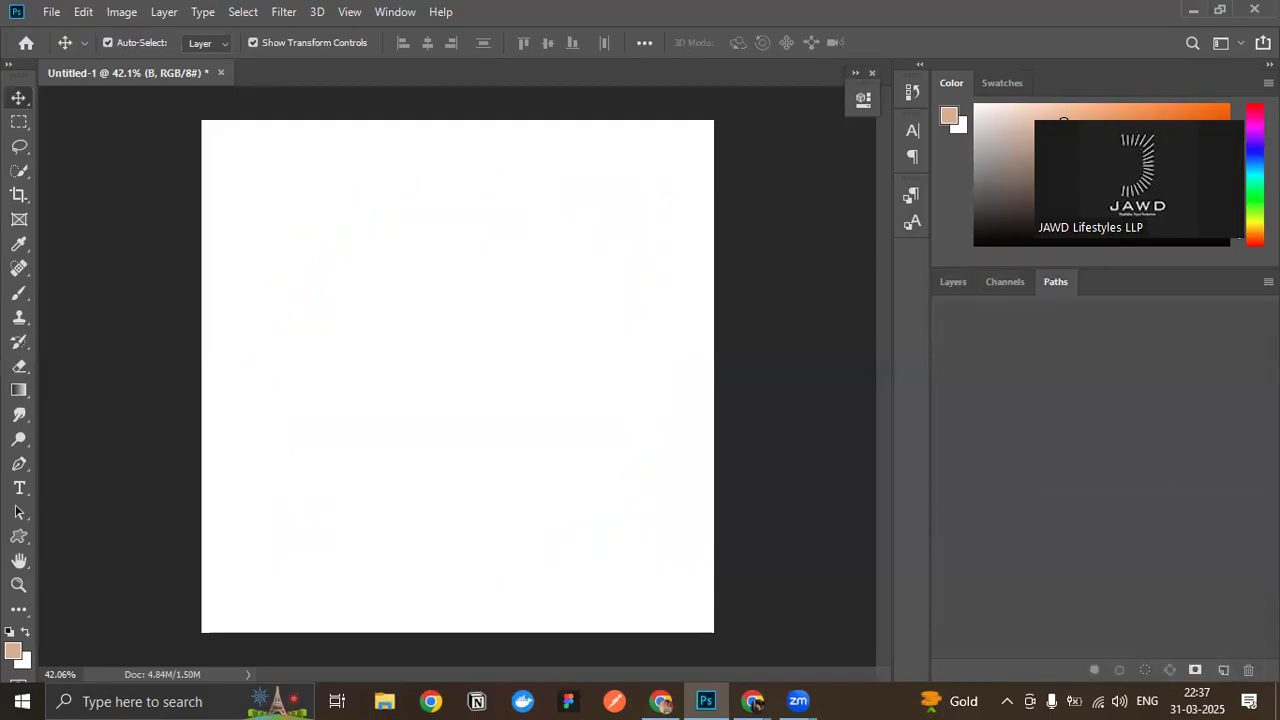
# - Show the crescent layer Shape 1 and activate the Pen tool to trace it
pyautogui.click(940, 280)
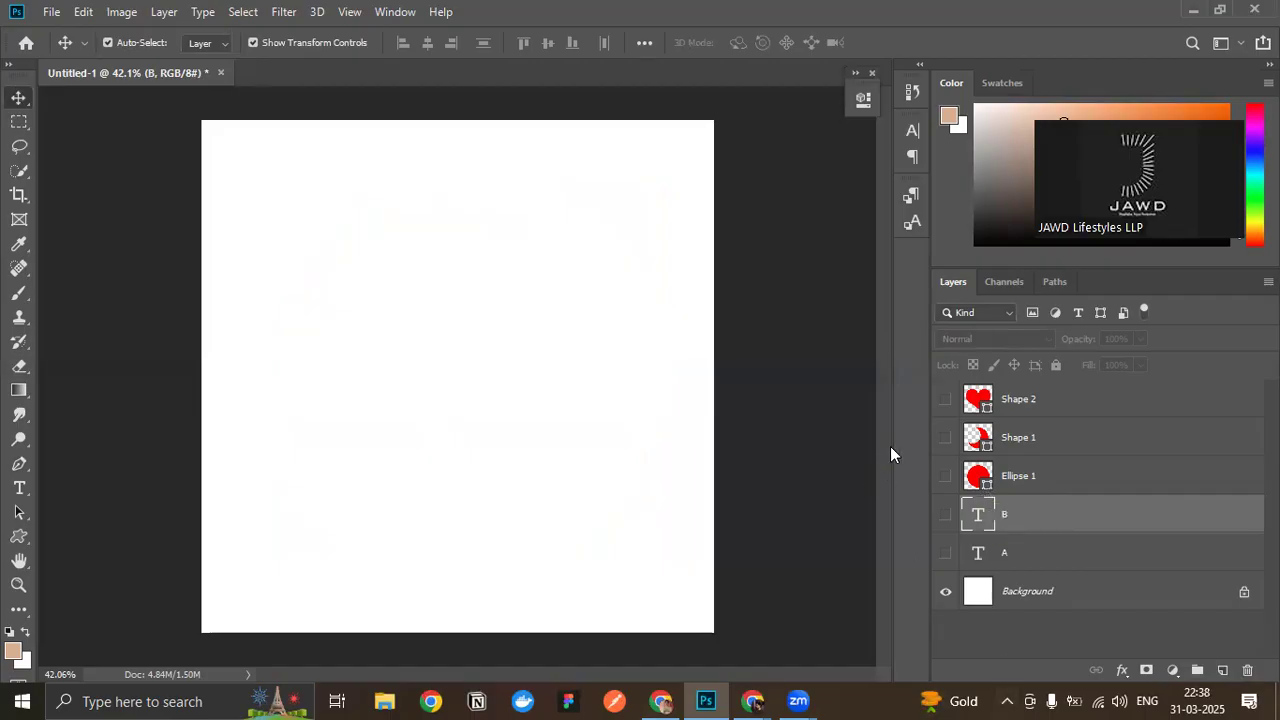
pyautogui.click(946, 439)
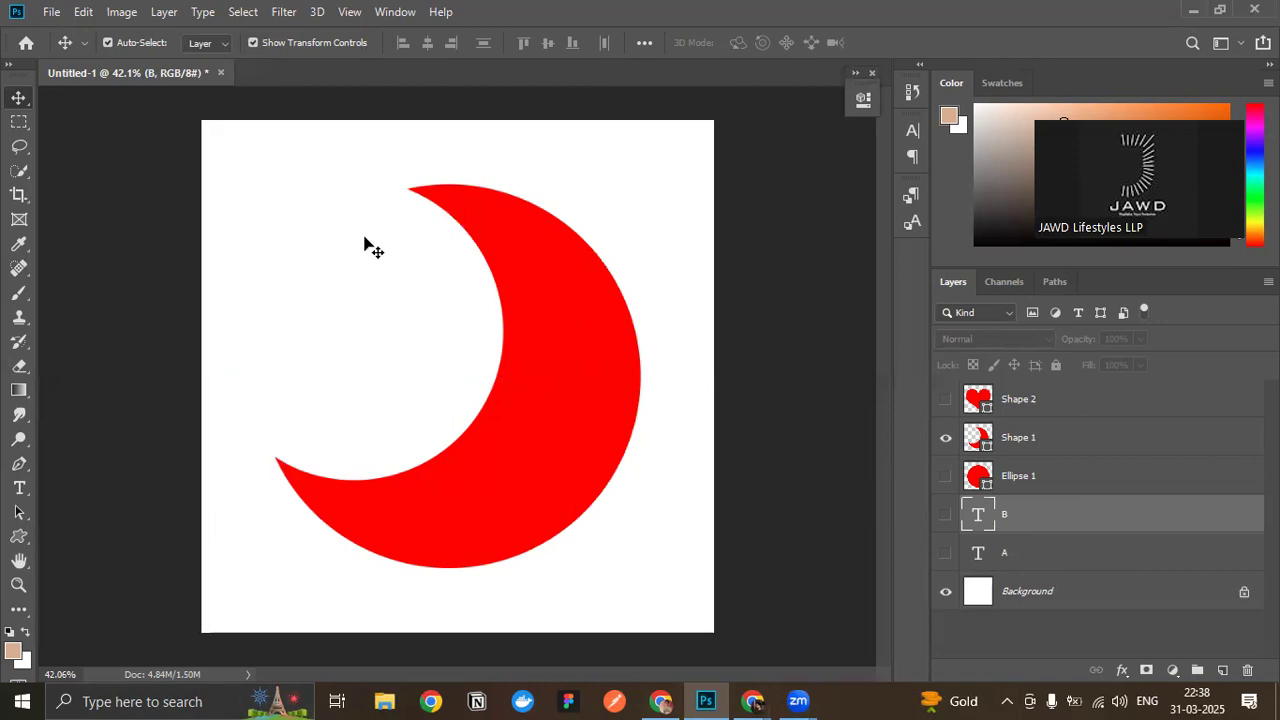
pyautogui.press('p')
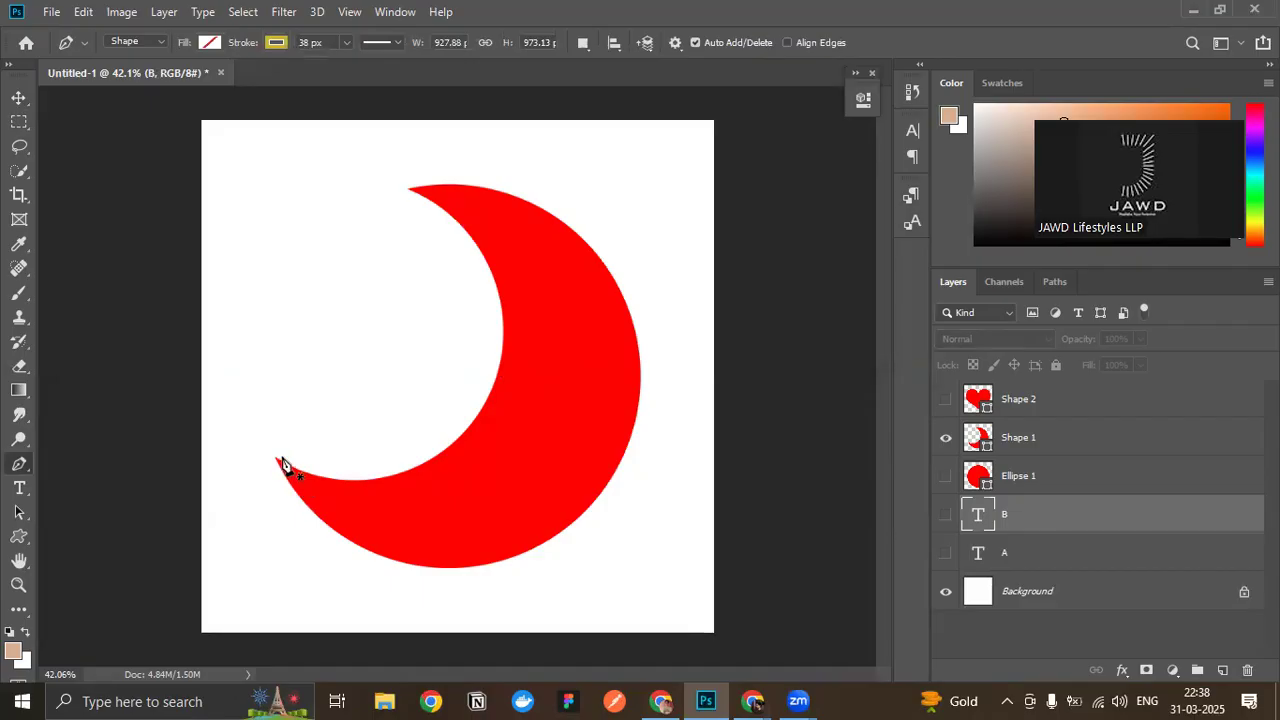
pyautogui.scroll(5, 283, 465)
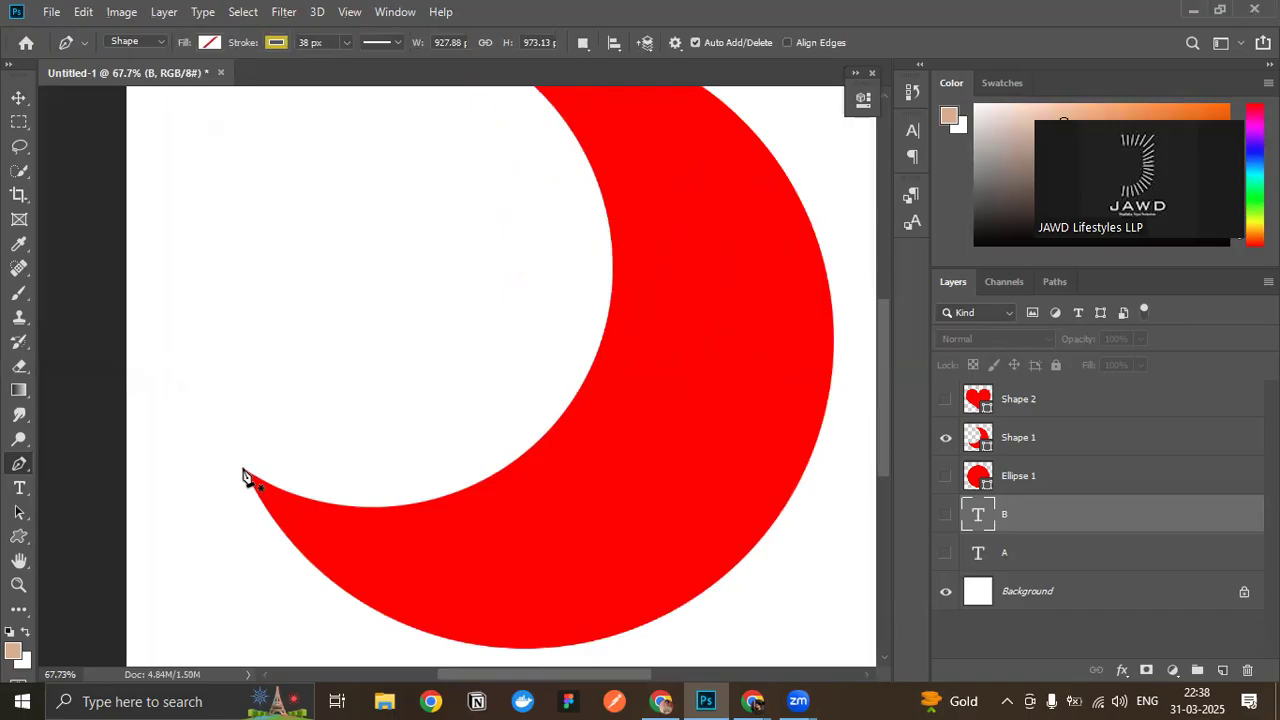
pyautogui.scroll(2, 243, 475)
pyautogui.scroll(-1, 243, 476)
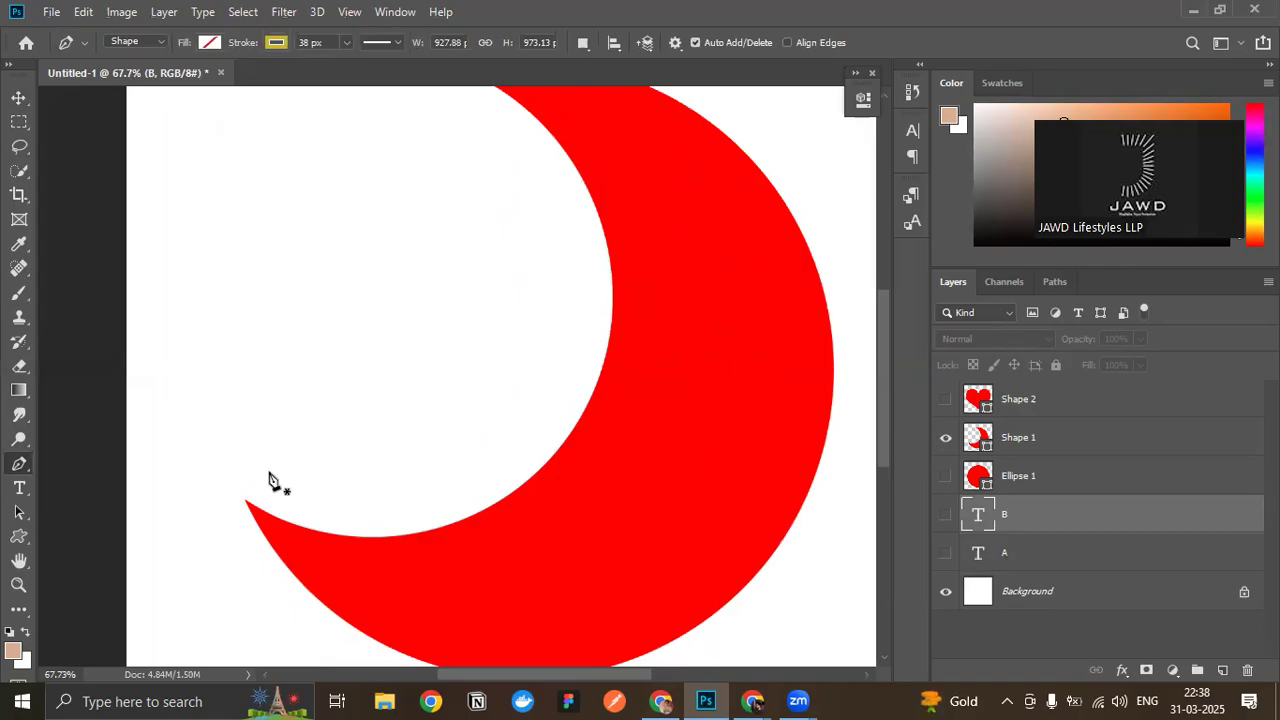
pyautogui.scroll(1, 236, 512)
pyautogui.scroll(-3, 236, 512)
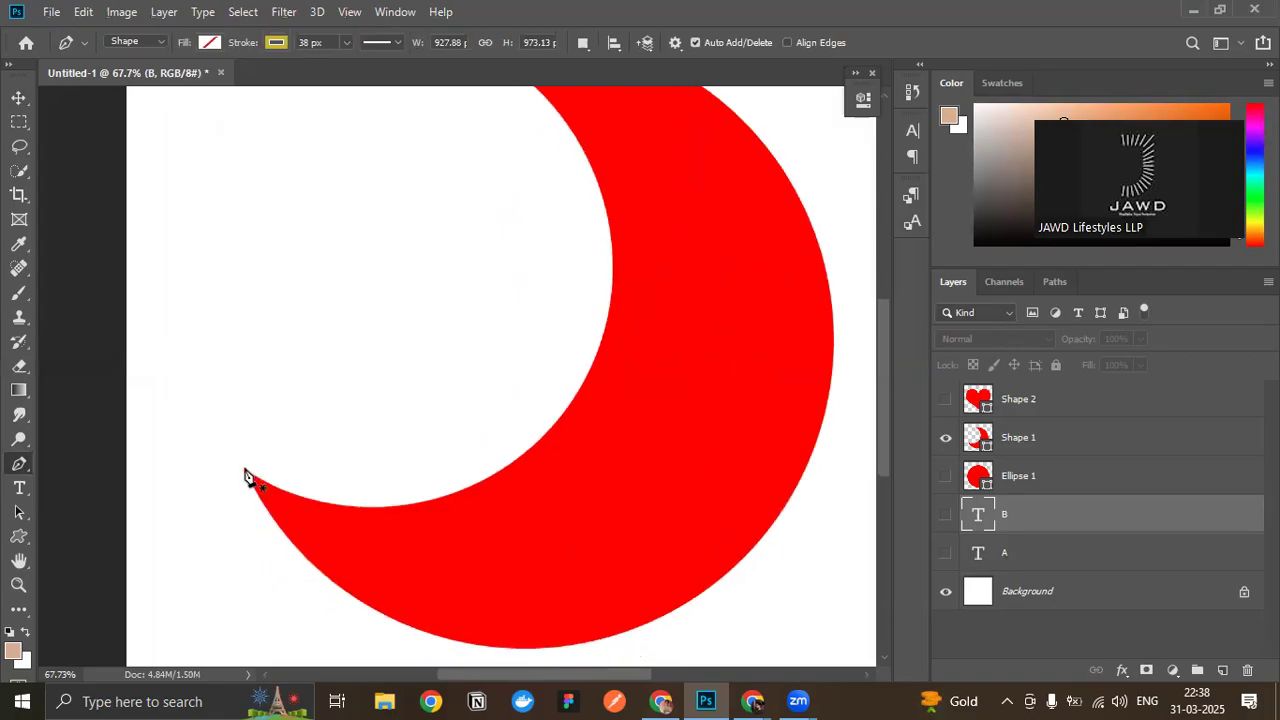
pyautogui.moveTo(247, 476); pyautogui.dragTo(233, 330)
pyautogui.scroll(3, 431, 443)
pyautogui.scroll(-1, 431, 444)
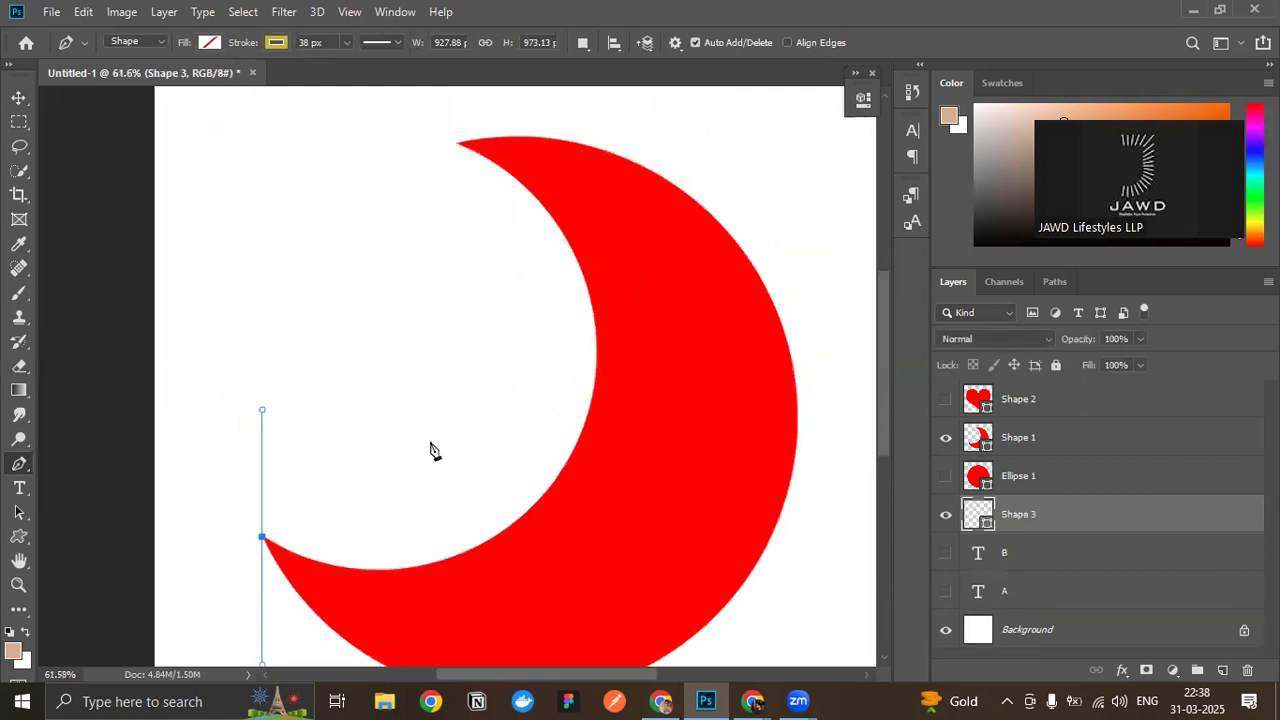
pyautogui.click(457, 144)
pyautogui.moveTo(458, 148)
pyautogui.mouseDown()
pyautogui.moveTo(215, 128)
pyautogui.moveTo(223, 55)
pyautogui.moveTo(333, 372)
pyautogui.moveTo(260, 320)
pyautogui.moveTo(189, 300)
pyautogui.moveTo(164, 257)
pyautogui.moveTo(240, 368)
pyautogui.moveTo(206, 337)
pyautogui.moveTo(211, 391)
pyautogui.moveTo(243, 412)
pyautogui.moveTo(194, 286)
pyautogui.mouseUp()
pyautogui.scroll(-4, 460, 329)
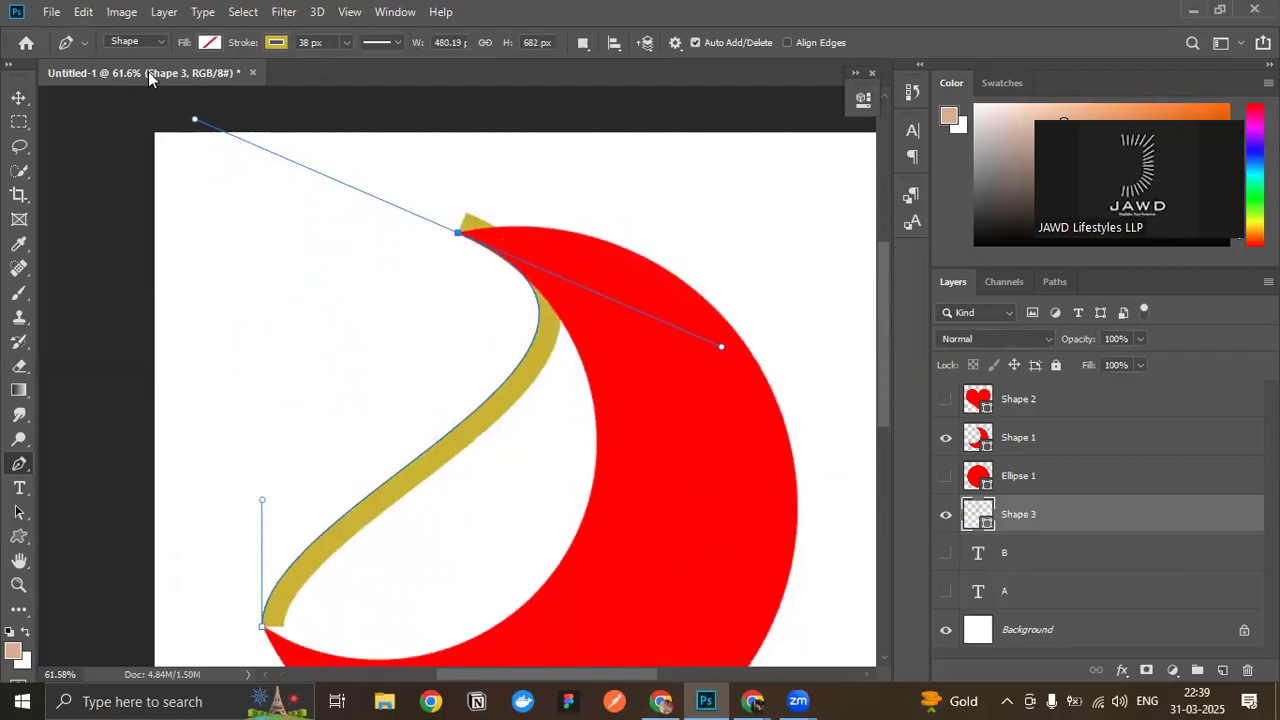
pyautogui.hotkey('ctrl', 'z')
# - Switch the Pen tool to Path mode and place smooth anchors at the crescent's lower-left and upper tips
pyautogui.click(159, 41)
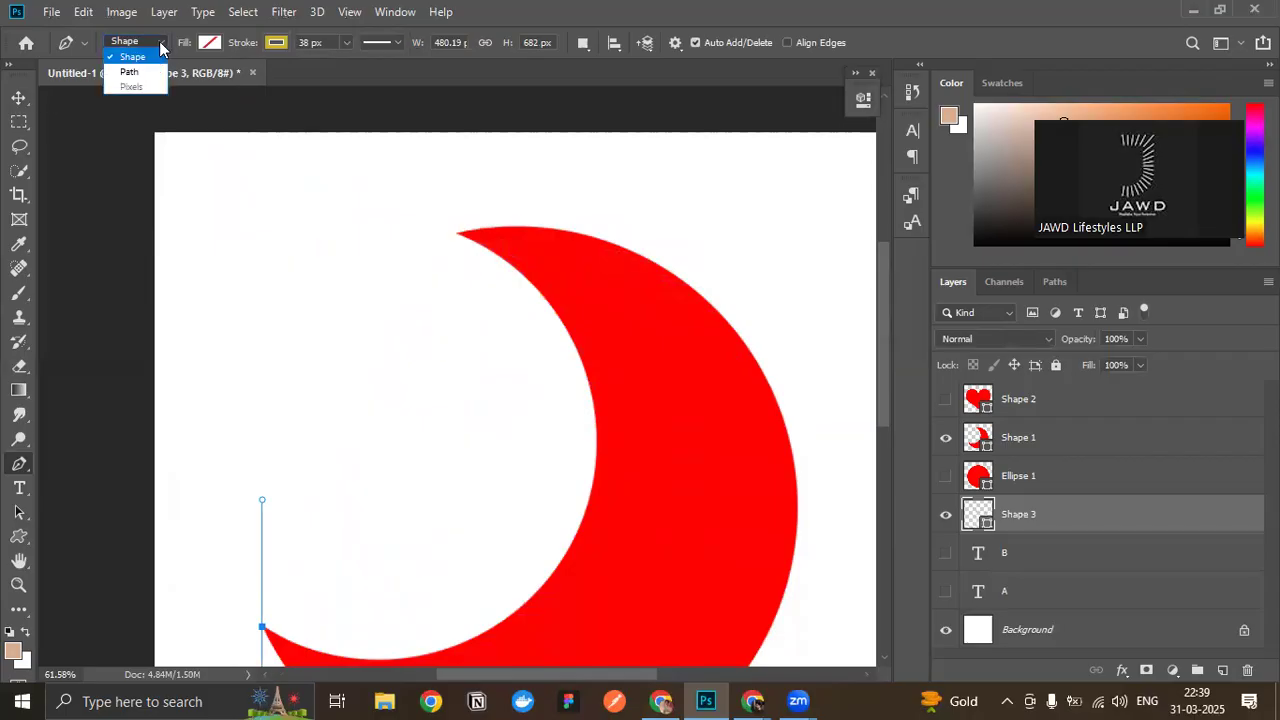
pyautogui.click(128, 65)
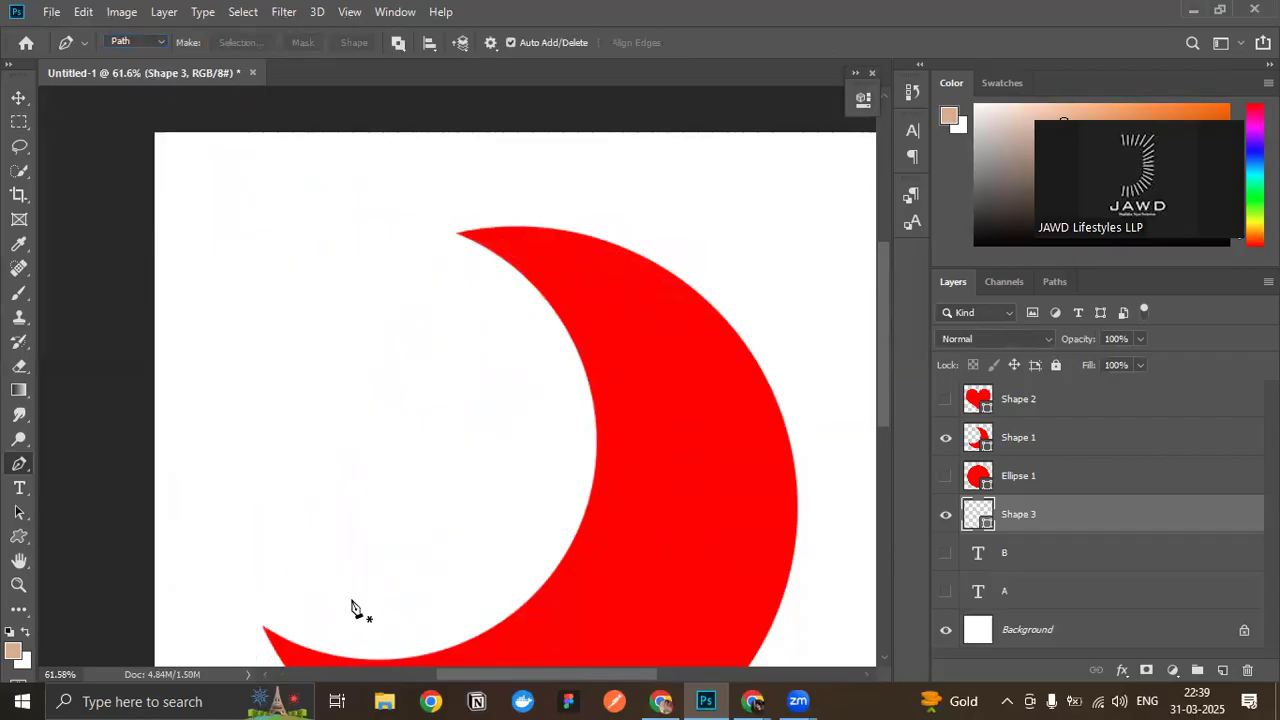
pyautogui.scroll(-1, 351, 606)
pyautogui.moveTo(263, 578); pyautogui.dragTo(264, 436)
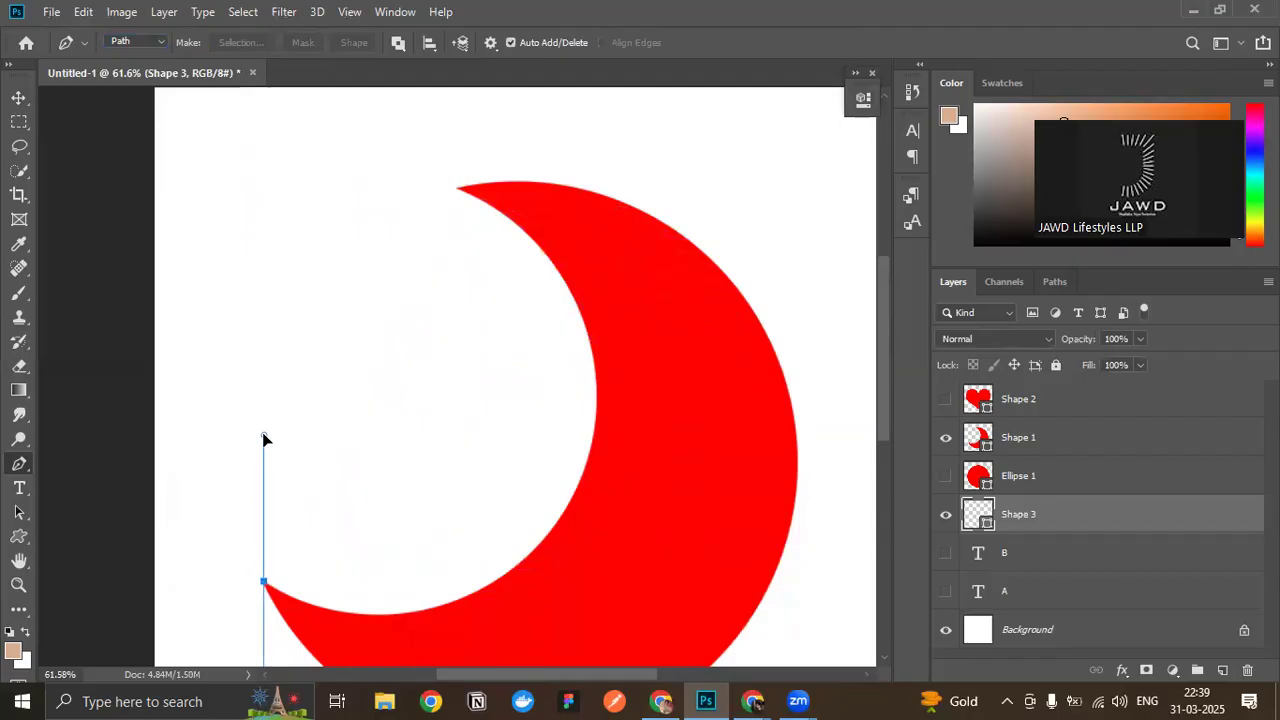
pyautogui.moveTo(457, 187); pyautogui.dragTo(275, 109)
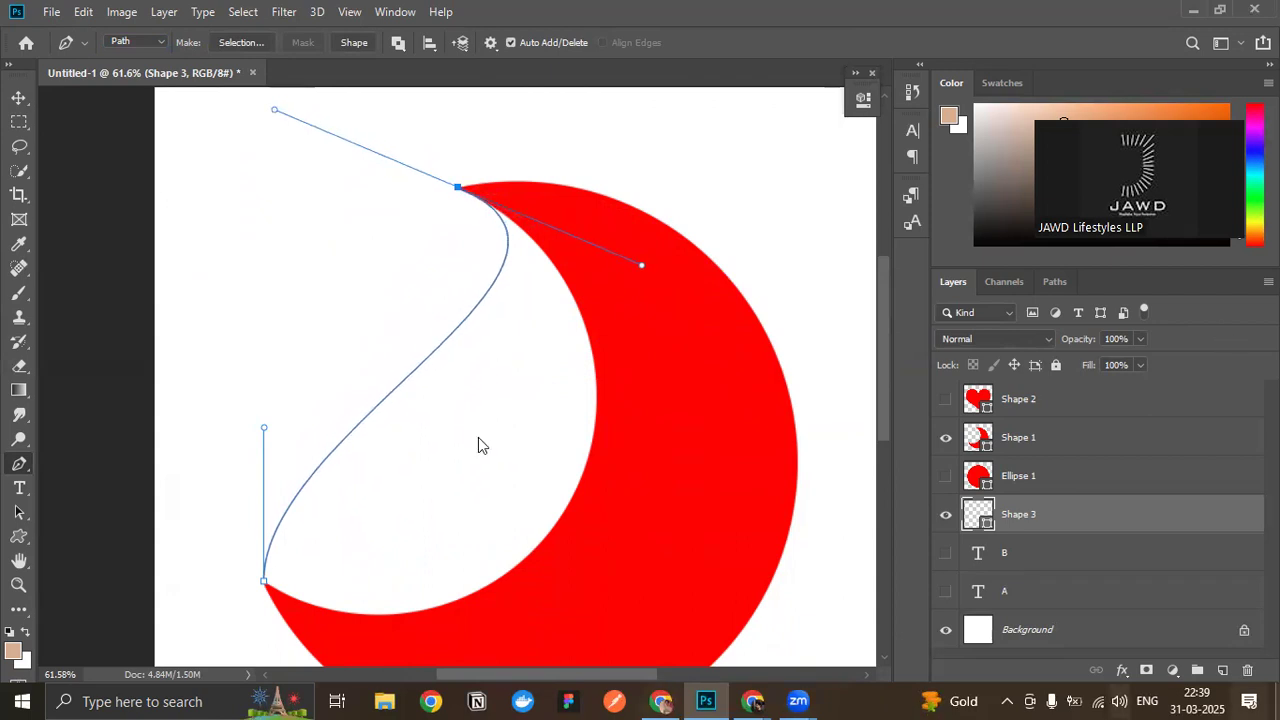
# - Swing the lower-tip anchor's handle into the crescent so the path bends along its inner edge, and slightly lengthen the upper anchor's outer handle
pyautogui.scroll(-2, 478, 445)
pyautogui.scroll(2, 566, 471)
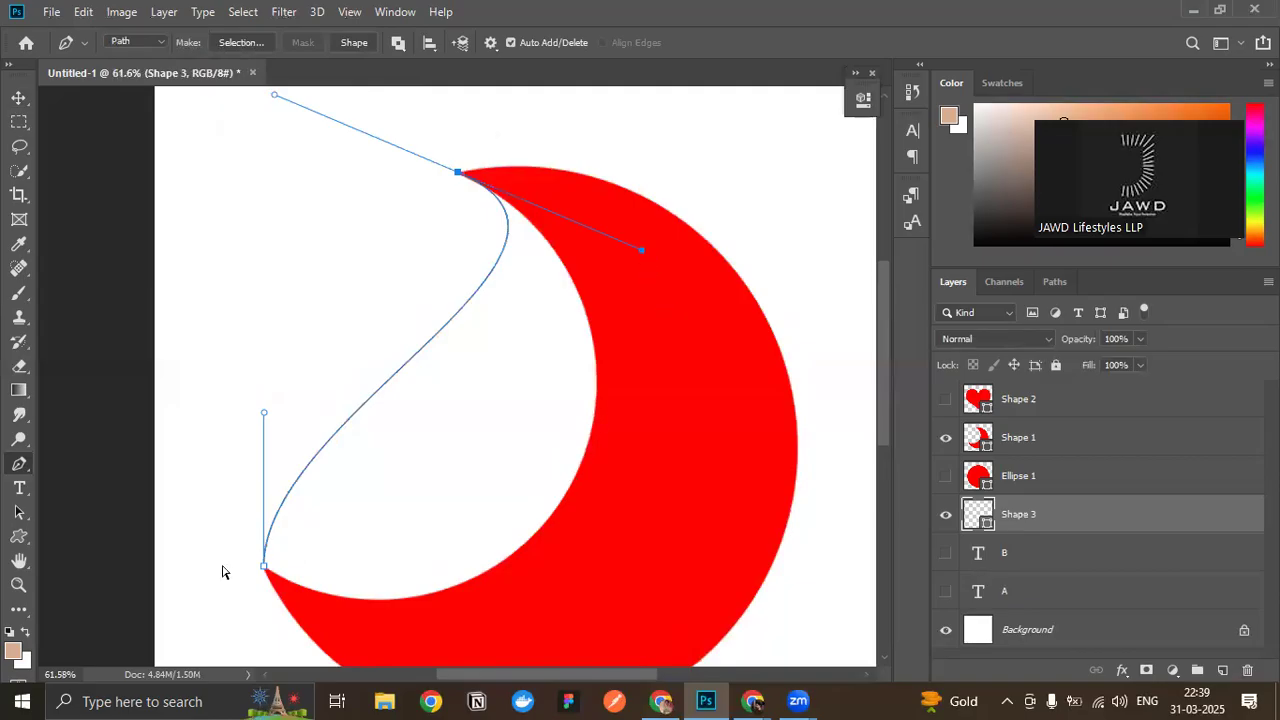
pyautogui.moveTo(262, 417); pyautogui.dragTo(654, 516)
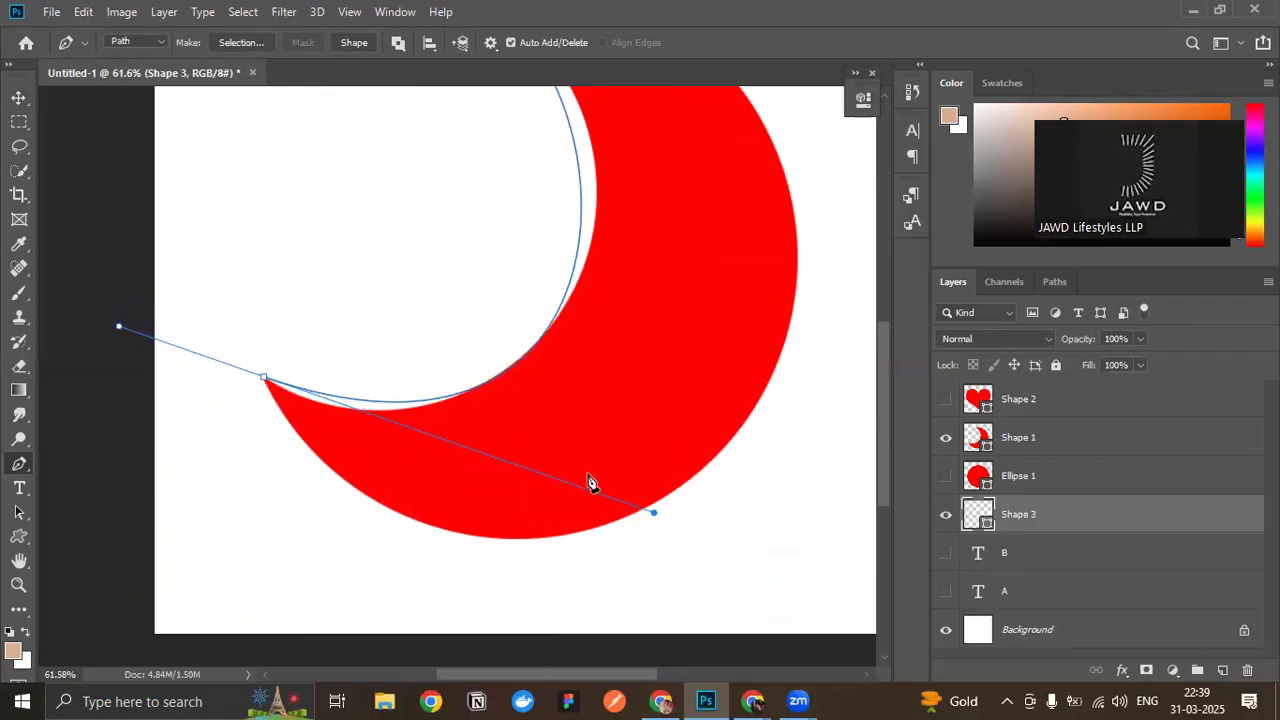
pyautogui.scroll(3, 620, 410)
pyautogui.scroll(1, 450, 205)
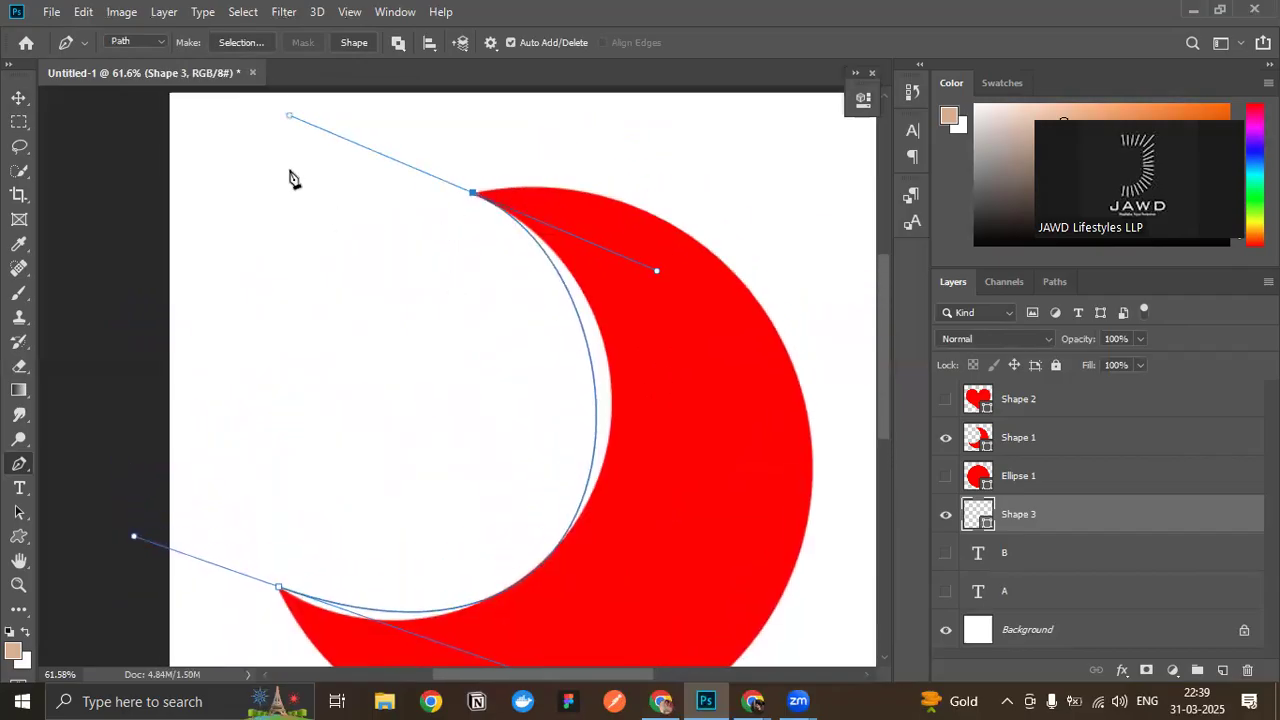
pyautogui.moveTo(287, 119); pyautogui.dragTo(262, 108)
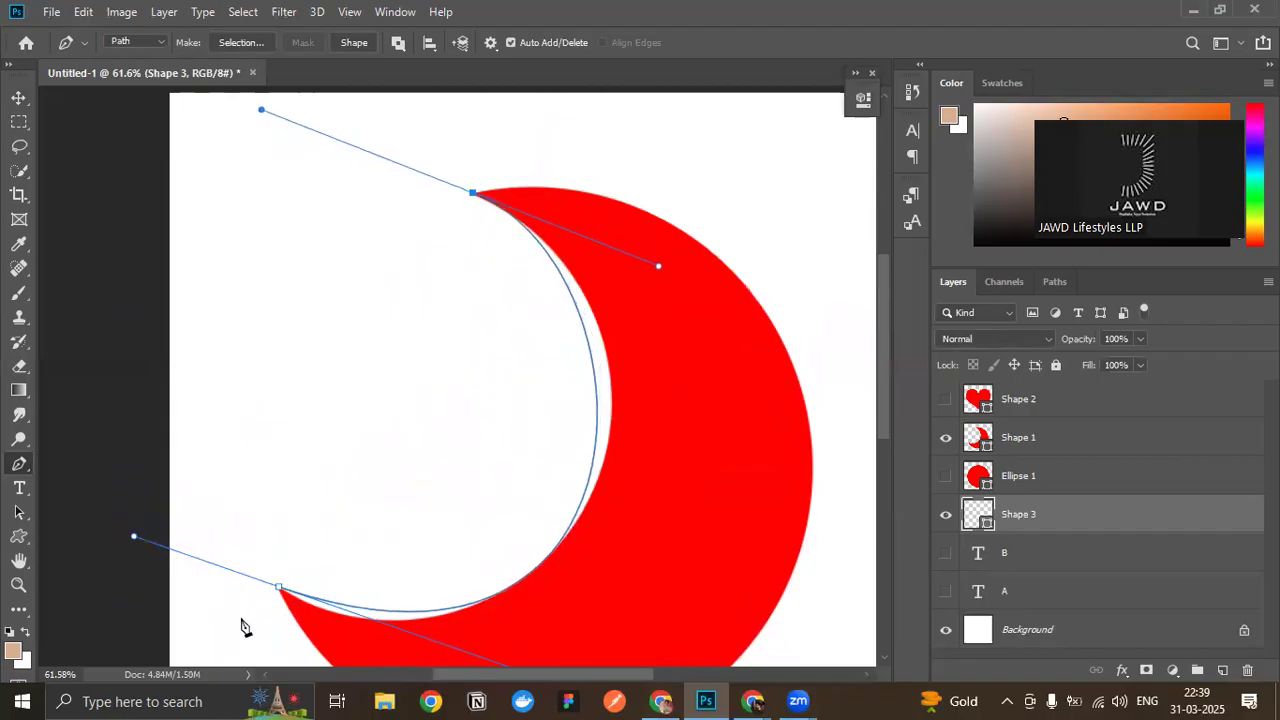
# - Adjust the inward handles of both tip anchors until the path follows the crescent's inner curve
pyautogui.scroll(-2, 234, 557)
pyautogui.moveTo(103, 480)
pyautogui.mouseDown()
pyautogui.moveTo(62, 488)
pyautogui.moveTo(40, 450)
pyautogui.moveTo(123, 489)
pyautogui.mouseUp()
pyautogui.scroll(-3, 565, 577)
pyautogui.moveTo(646, 549); pyautogui.dragTo(538, 601)
pyautogui.scroll(2, 596, 208)
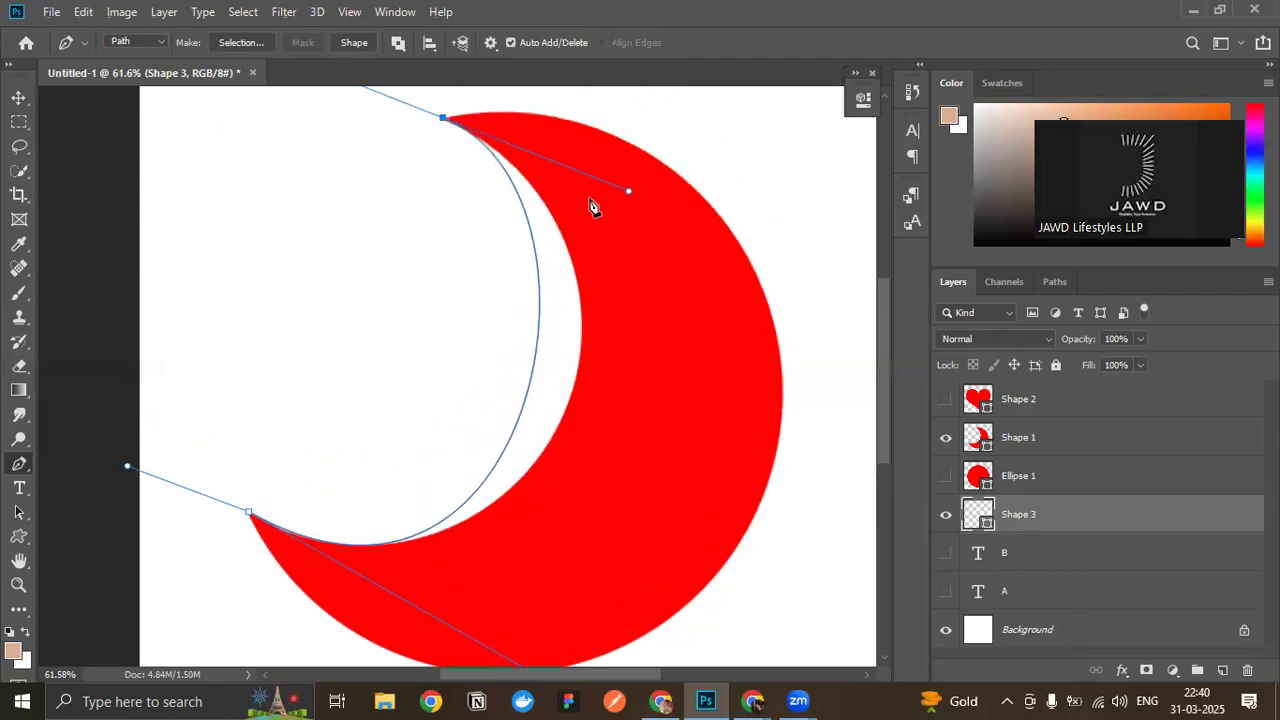
pyautogui.moveTo(630, 190); pyautogui.dragTo(723, 252)
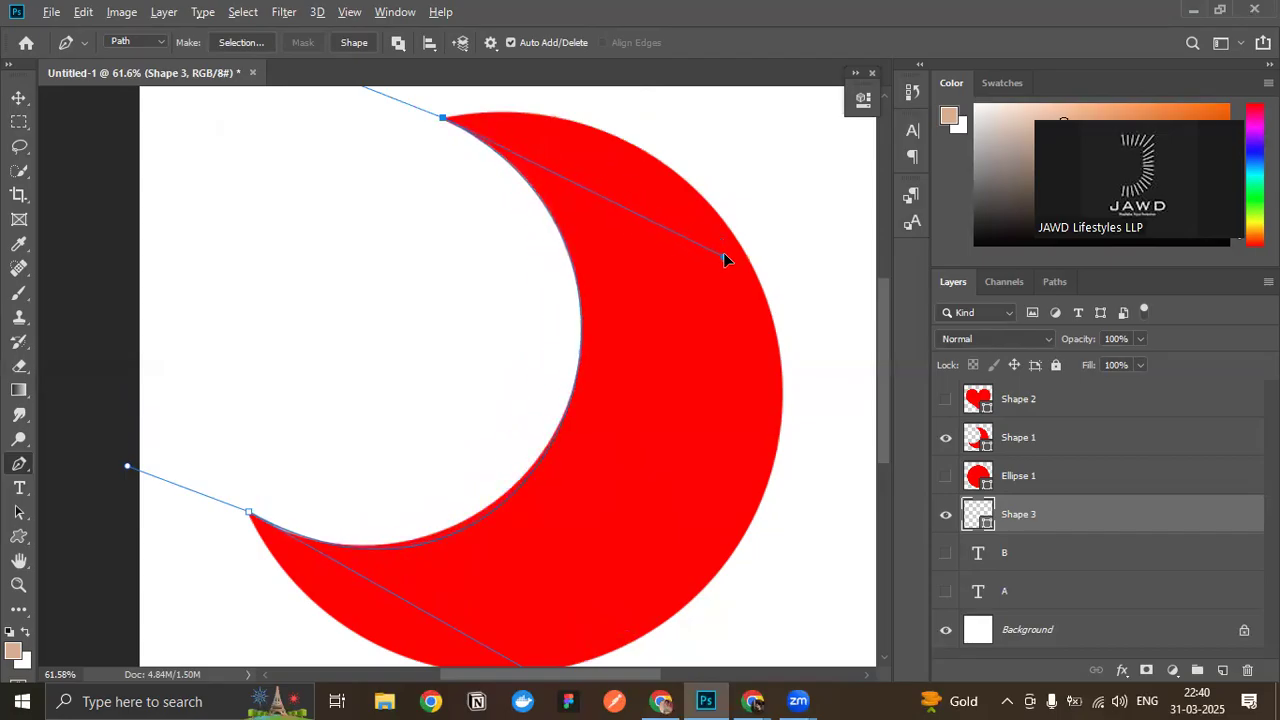
pyautogui.scroll(-2, 654, 297)
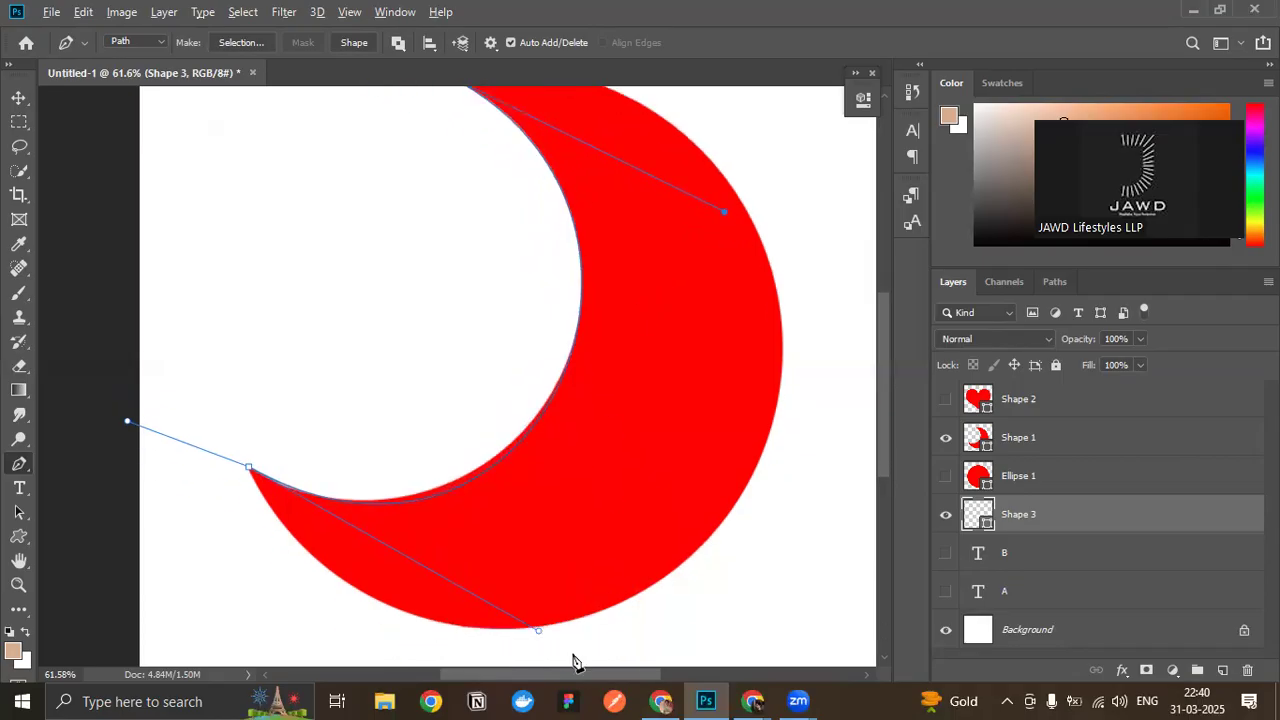
pyautogui.moveTo(540, 634)
pyautogui.mouseDown()
pyautogui.moveTo(551, 609)
pyautogui.moveTo(526, 617)
pyautogui.moveTo(537, 621)
pyautogui.mouseUp()
# - Align the lower-left anchor with the crescent's tip and fine-tune its handle to fit the inner edge
pyautogui.scroll(5, 285, 560)
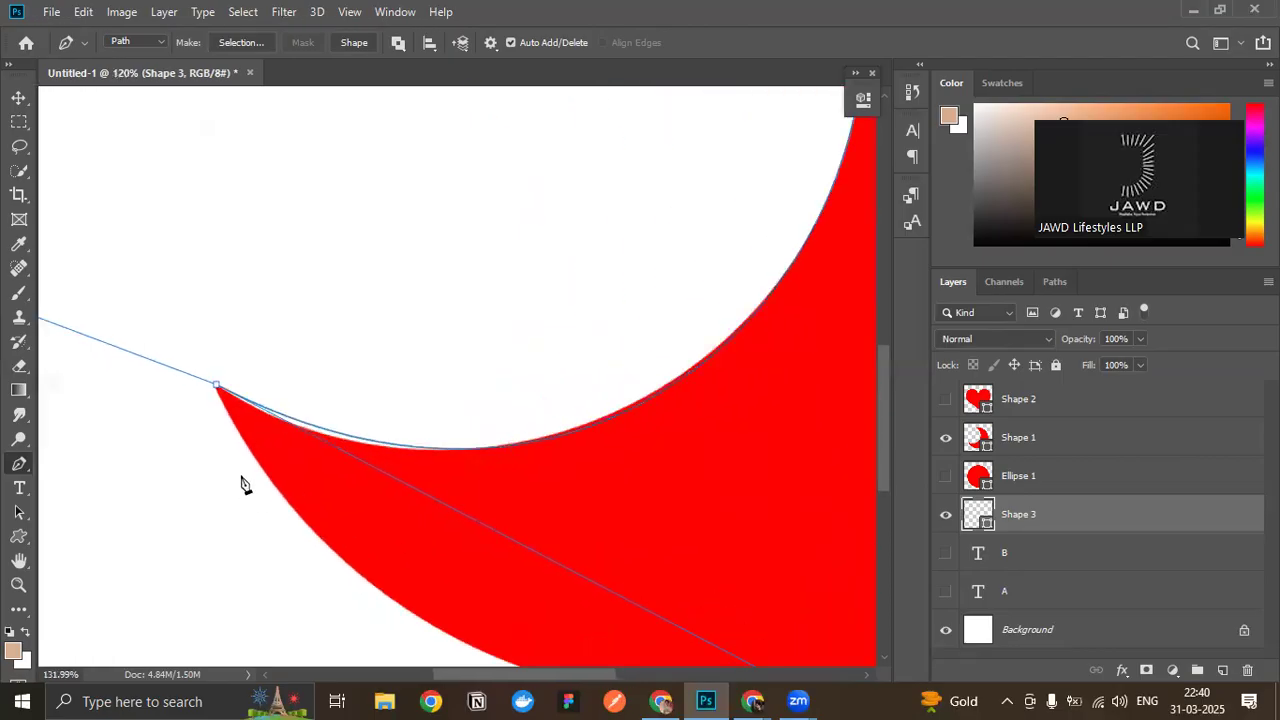
pyautogui.moveTo(214, 378); pyautogui.dragTo(212, 382)
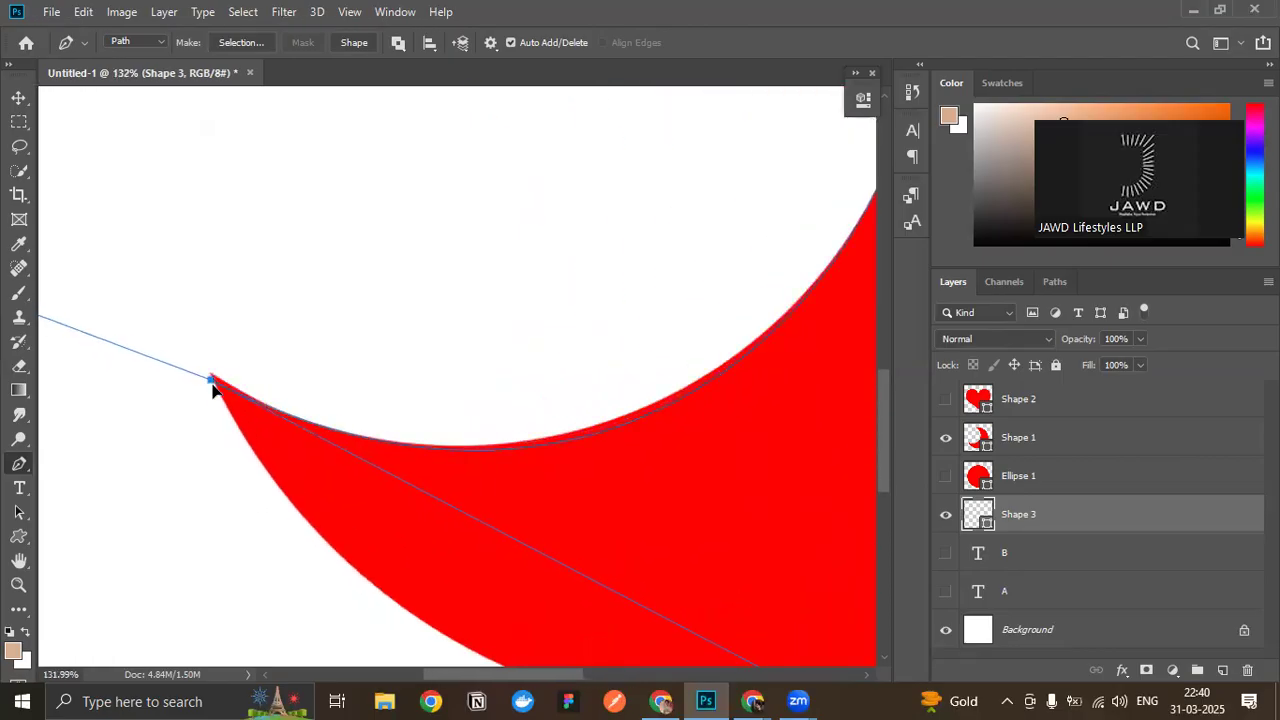
pyautogui.scroll(-1, 272, 440)
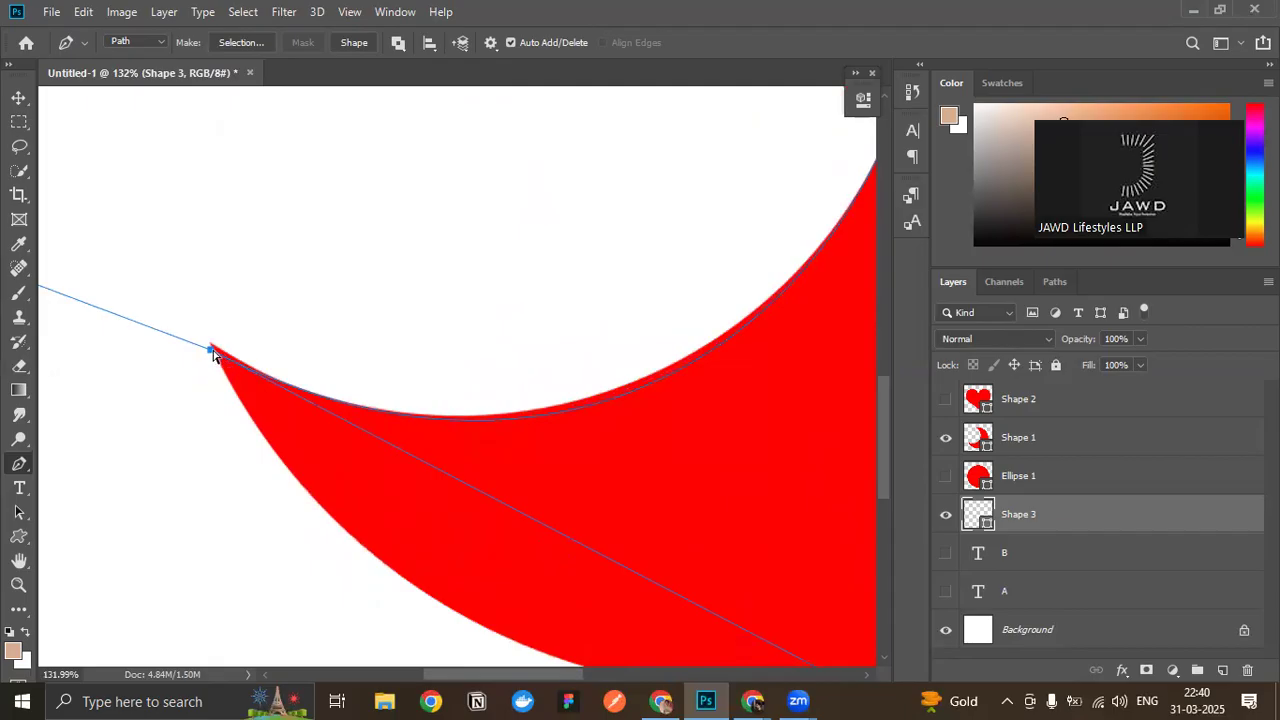
pyautogui.moveTo(212, 351); pyautogui.dragTo(213, 346)
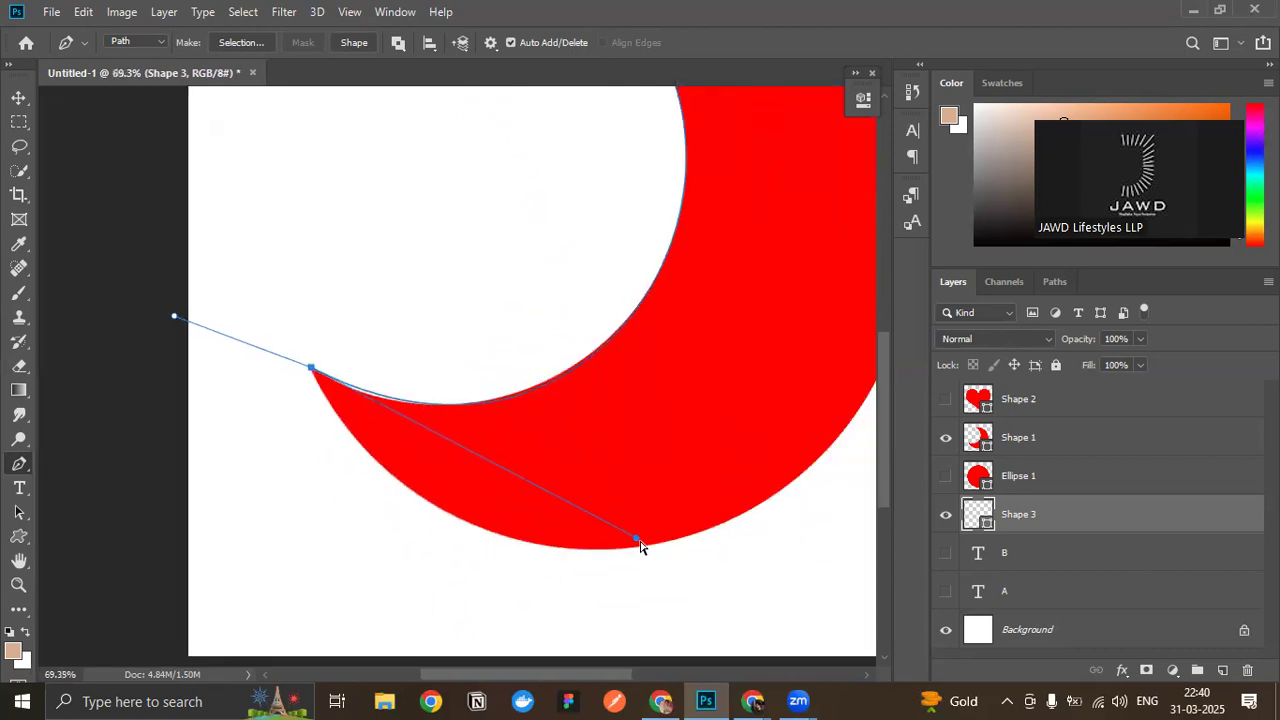
pyautogui.moveTo(638, 541); pyautogui.dragTo(636, 538)
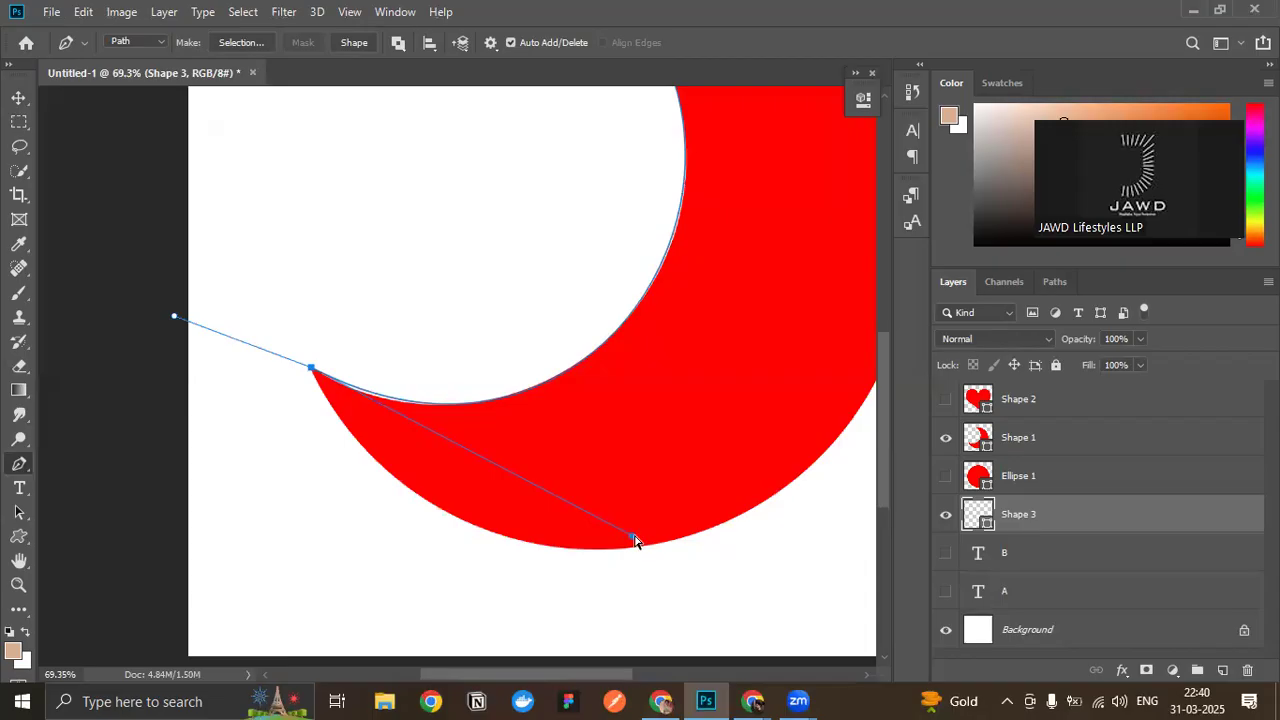
# - Resume the path from the anchor at the crescent's upper tip
pyautogui.scroll(-3, 683, 433)
pyautogui.scroll(2, 688, 406)
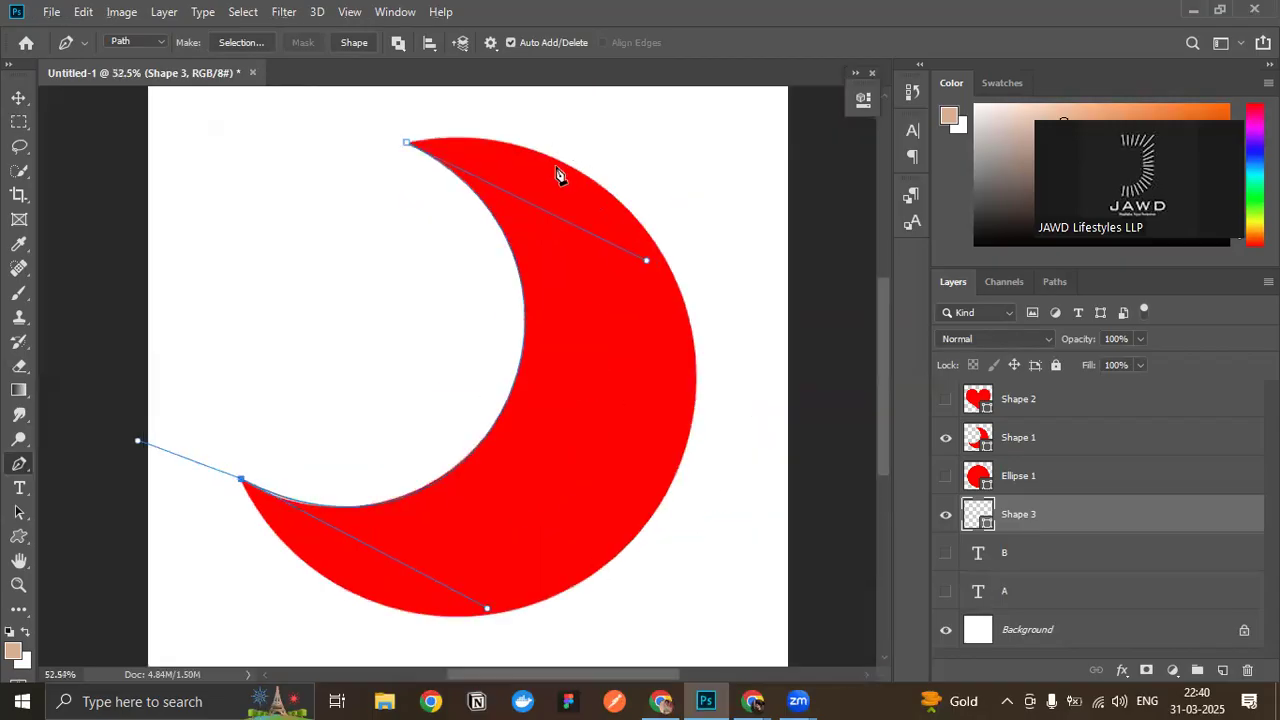
pyautogui.click(407, 143)
pyautogui.scroll(1, 573, 306)
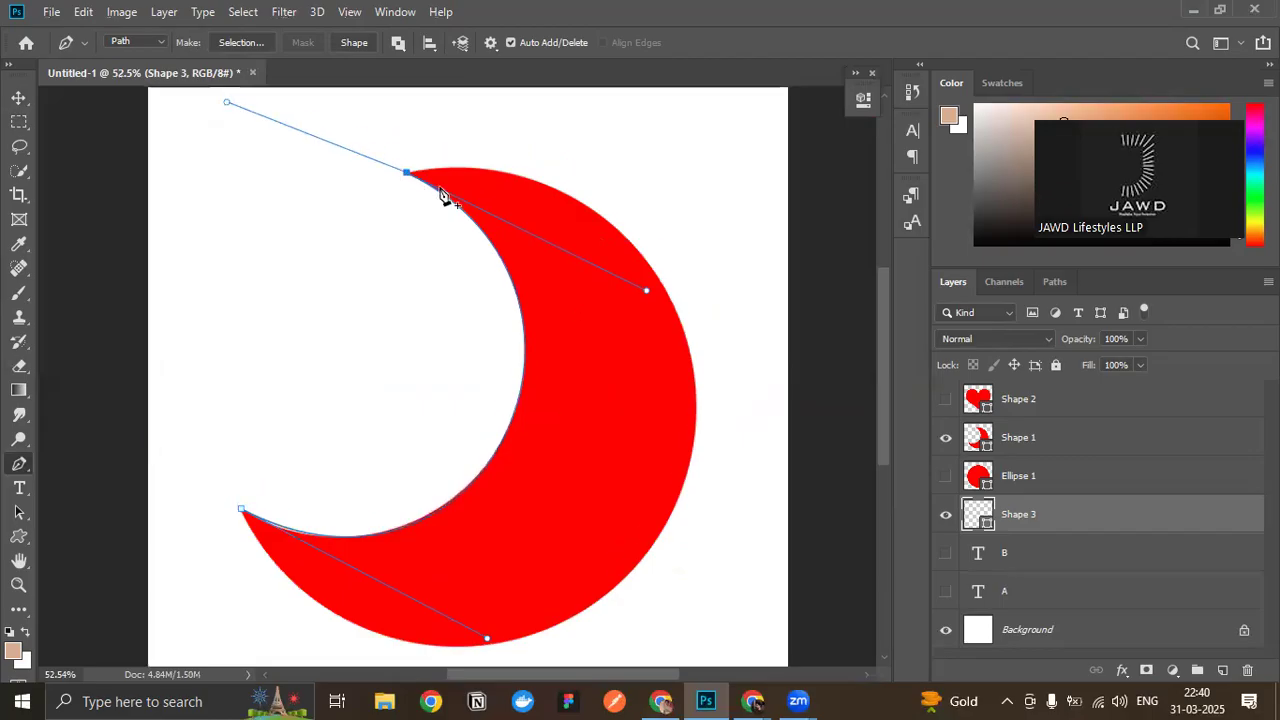
# - Try adding a corner anchor on the crescent's outer right edge and moving the upper anchor's inward handle, undoing each change
pyautogui.click(696, 398)
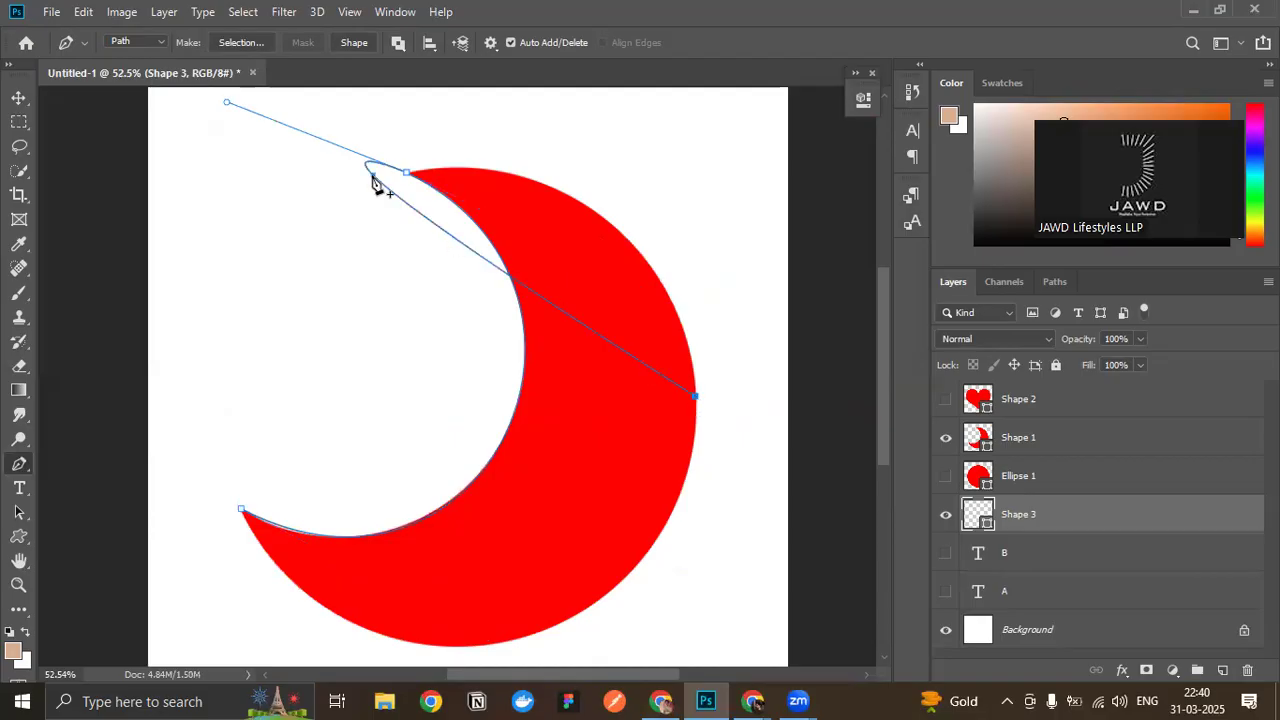
pyautogui.hotkey('ctrl', 'z')
pyautogui.click(697, 382)
pyautogui.hotkey('ctrl', 'z')
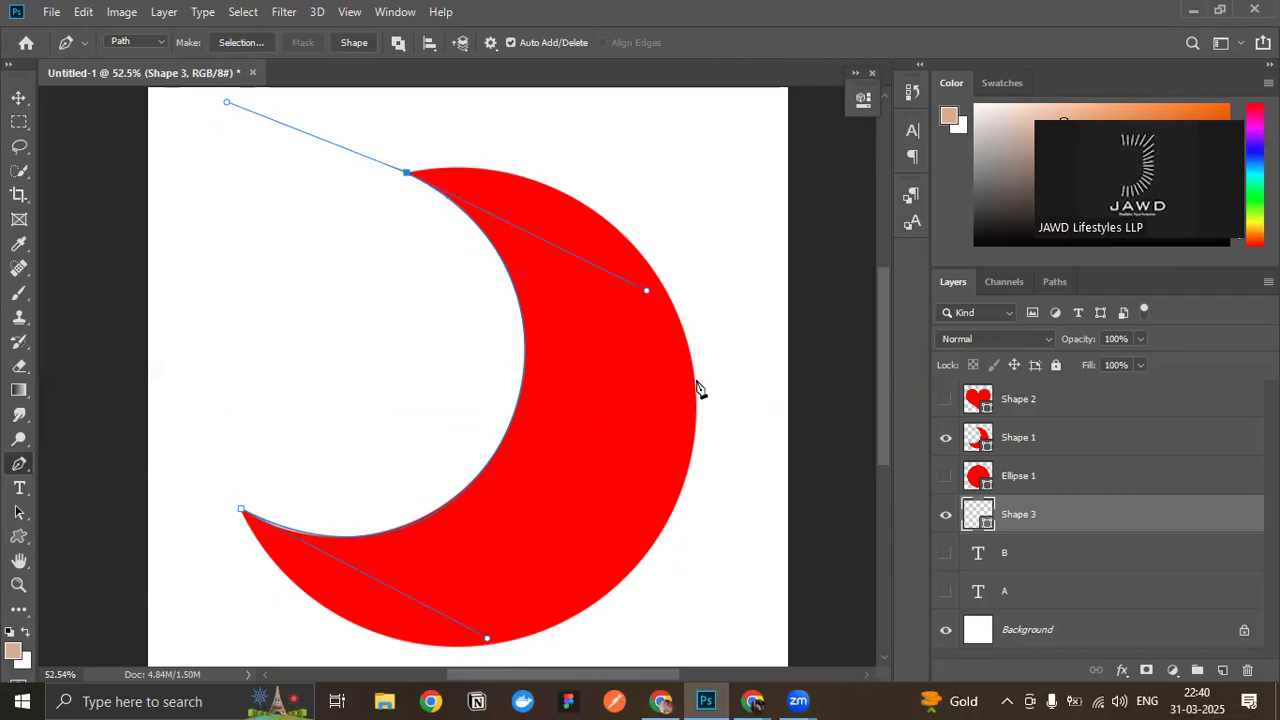
pyautogui.scroll(1, 520, 305)
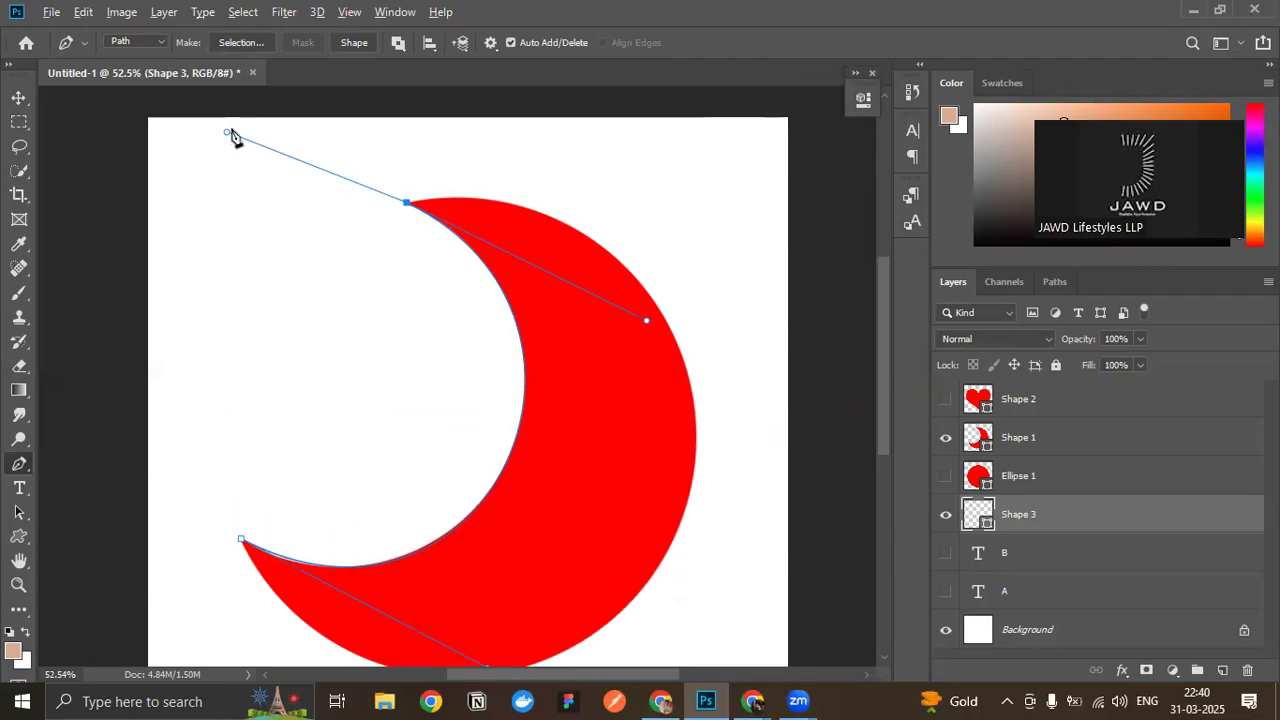
pyautogui.moveTo(640, 332)
pyautogui.mouseDown()
pyautogui.moveTo(603, 359)
pyautogui.moveTo(569, 417)
pyautogui.moveTo(623, 349)
pyautogui.moveTo(583, 426)
pyautogui.moveTo(628, 349)
pyautogui.mouseUp()
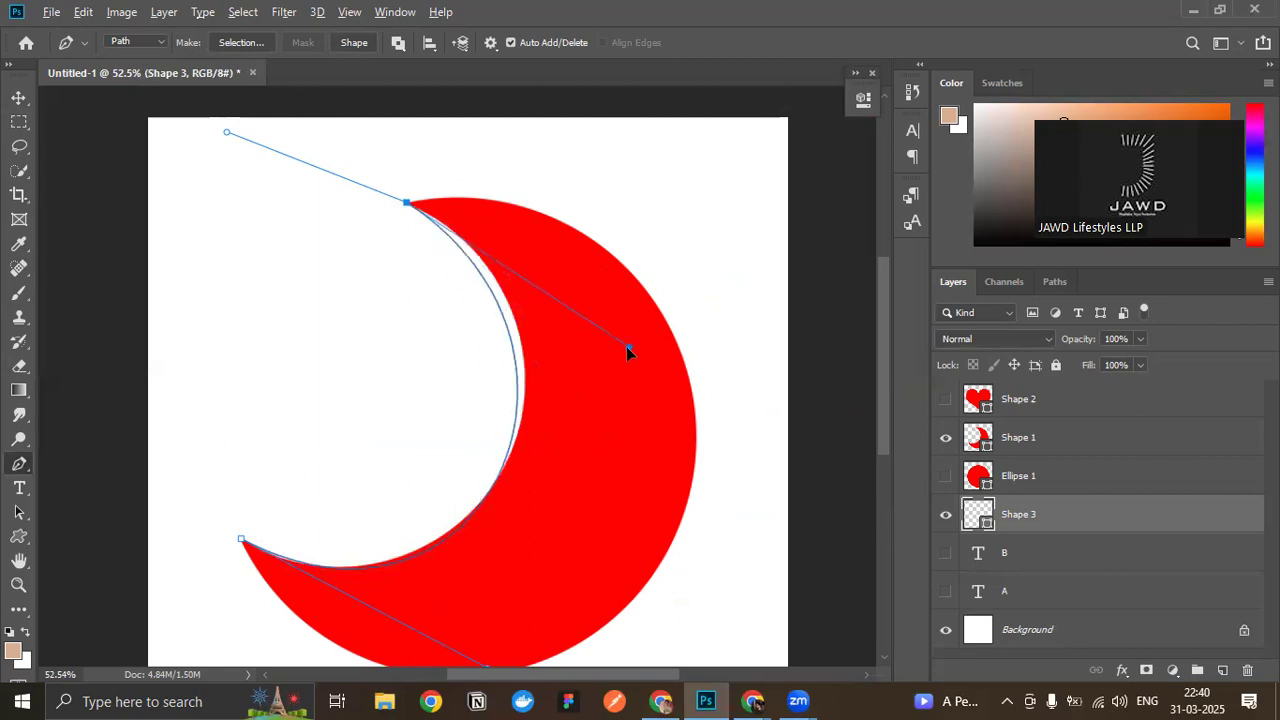
pyautogui.hotkey('ctrl', 'z')
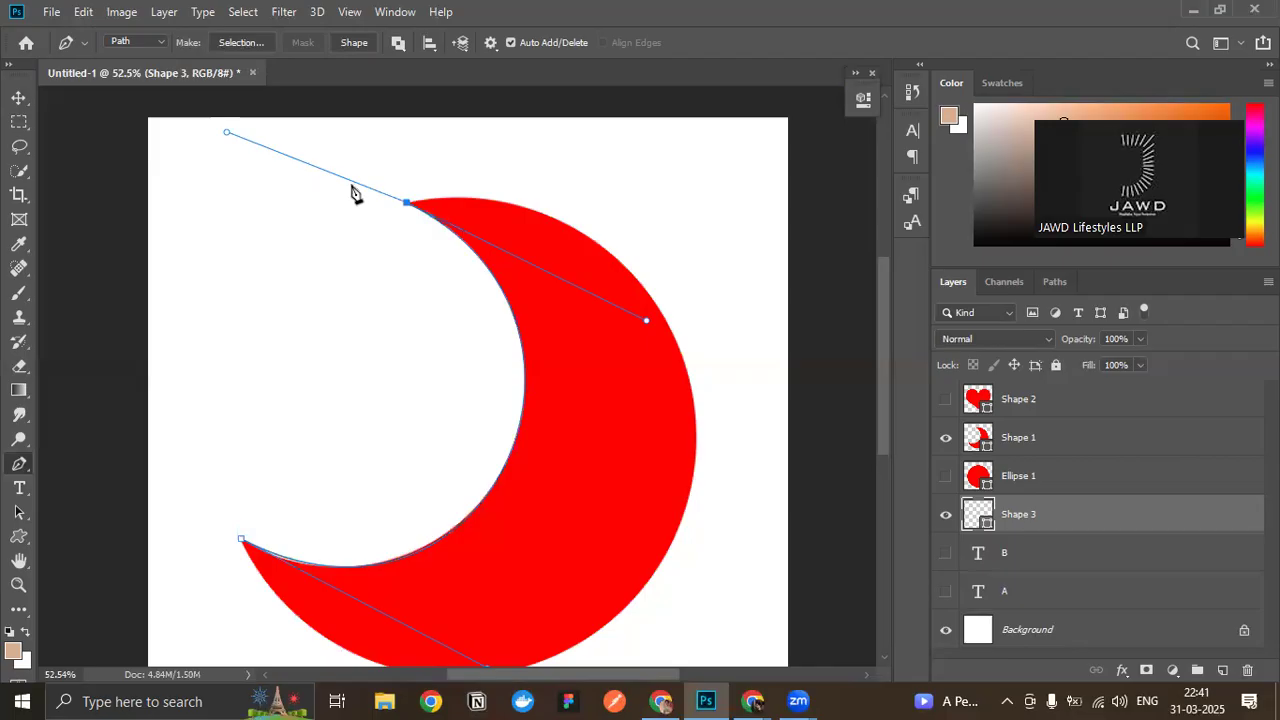
pyautogui.click(689, 385)
pyautogui.hotkey('ctrl', 'z')
# - Swing the upper anchor's outgoing handle toward the outer edge and add a smooth anchor on the crescent's right side
pyautogui.moveTo(226, 135); pyautogui.dragTo(680, 161)
pyautogui.scroll(-2, 688, 237)
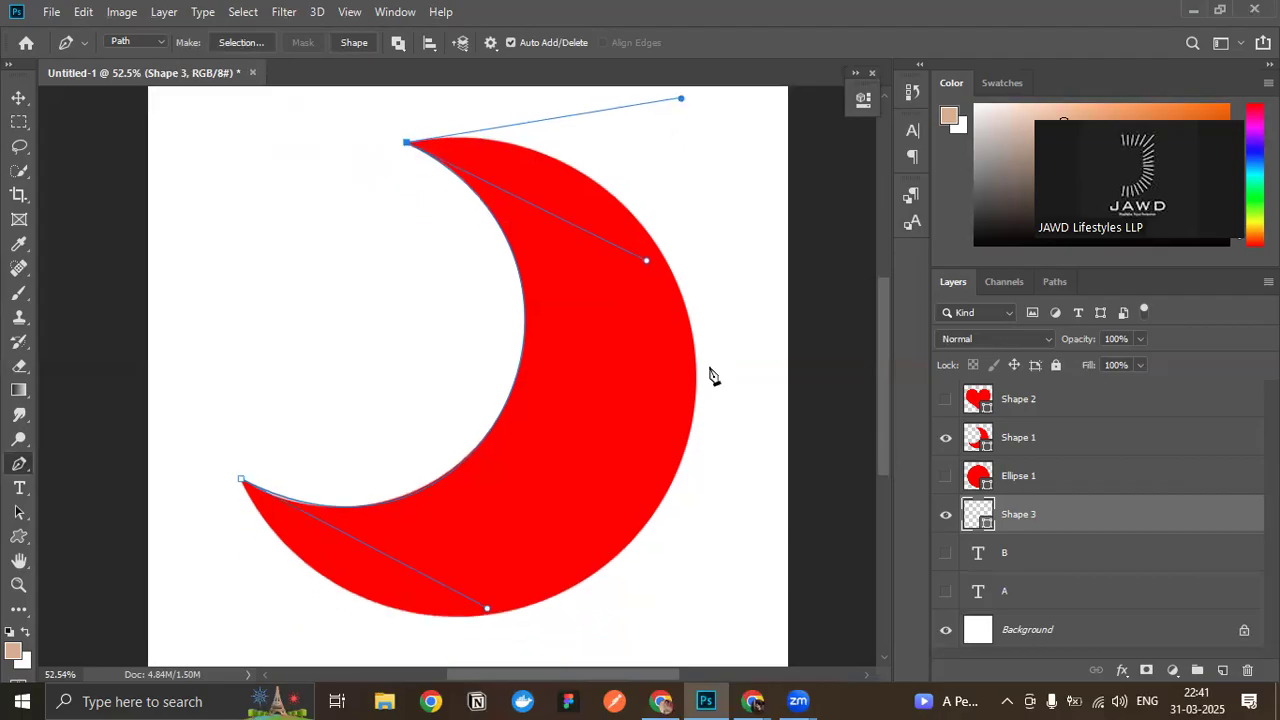
pyautogui.moveTo(697, 401); pyautogui.dragTo(672, 461)
pyautogui.hotkey('ctrl', 'z')
pyautogui.moveTo(690, 427); pyautogui.dragTo(673, 485)
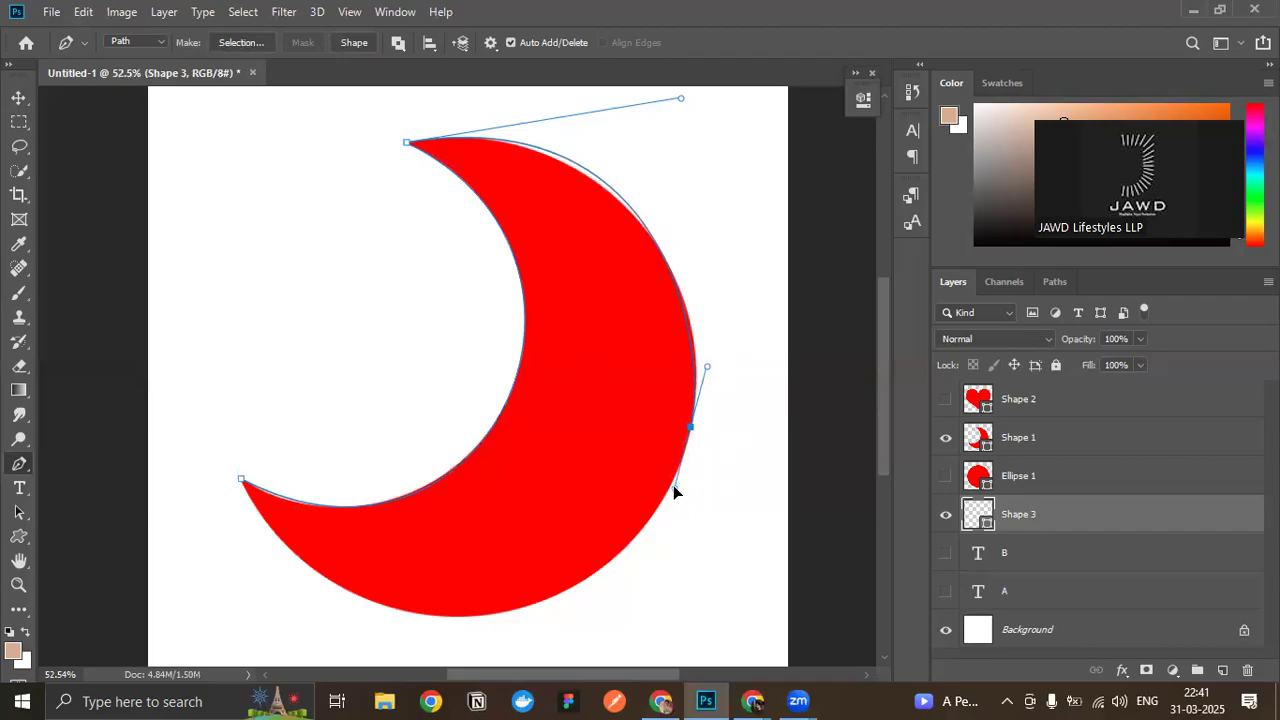
# - Fine-tune the right-side anchor's upper handle and the upper tip's outgoing handle to fit the crescent's outer edge
pyautogui.moveTo(707, 370); pyautogui.dragTo(712, 372)
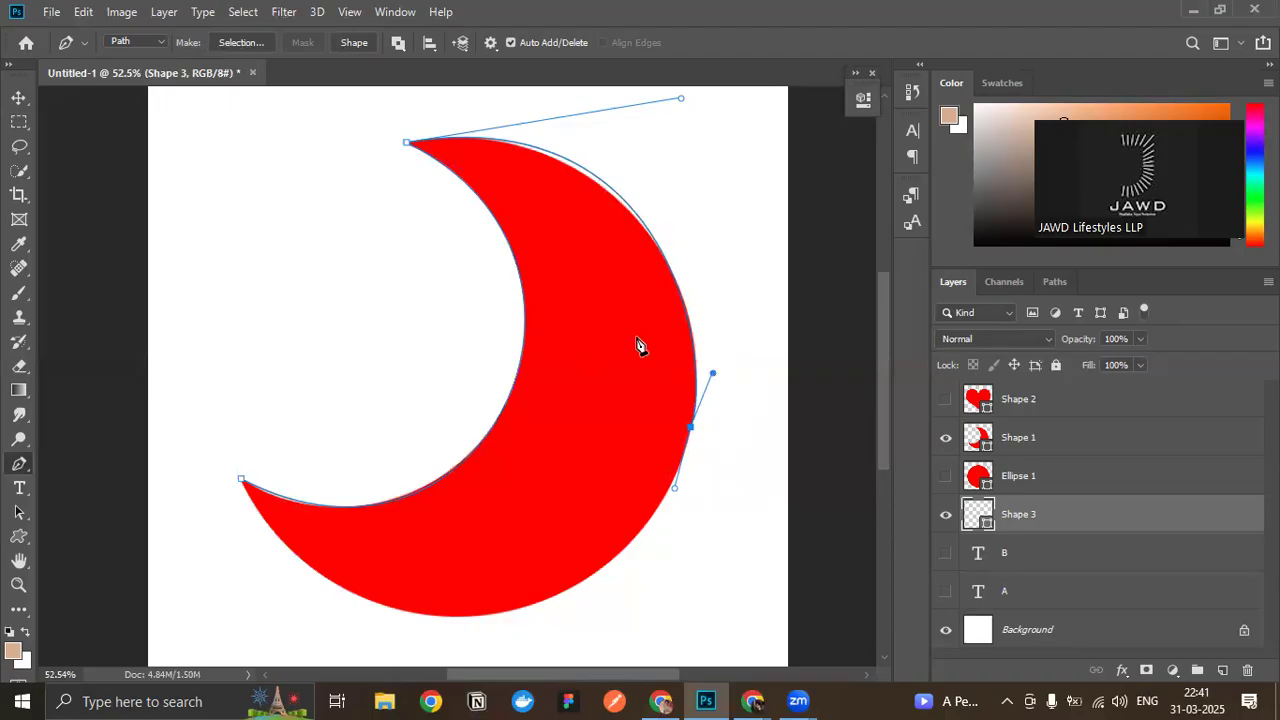
pyautogui.scroll(2, 640, 346)
pyautogui.moveTo(681, 160)
pyautogui.mouseDown()
pyautogui.moveTo(691, 182)
pyautogui.moveTo(684, 171)
pyautogui.mouseUp()
pyautogui.scroll(-3, 680, 300)
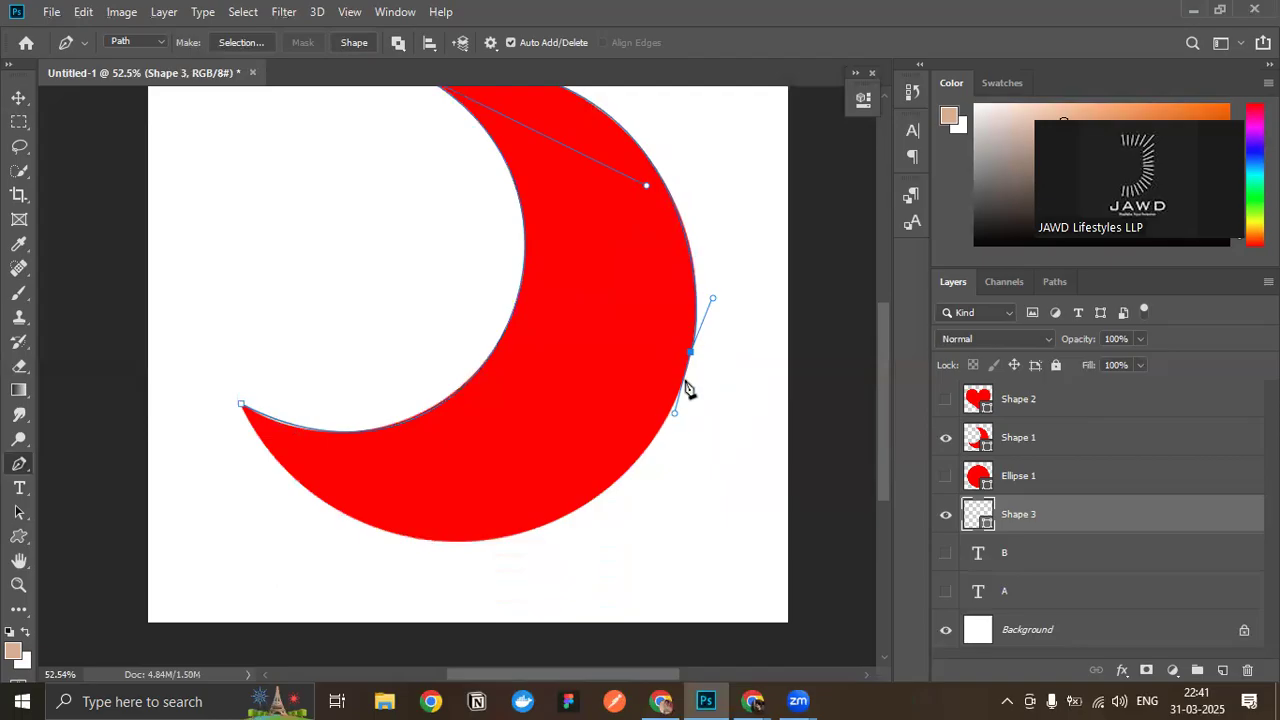
# - Close the path at the crescent's lower tip and extend the right-side anchor's lower handle down along the outer edge
pyautogui.click(241, 406)
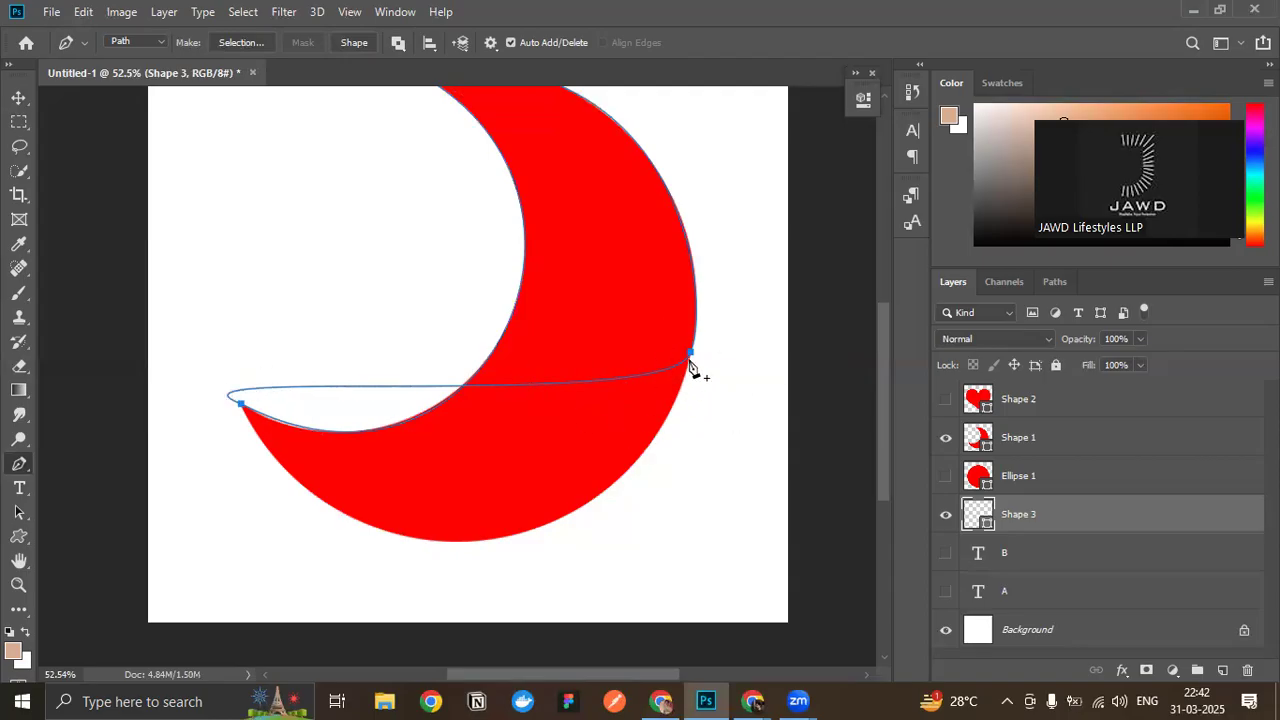
pyautogui.moveTo(690, 355); pyautogui.dragTo(589, 480)
pyautogui.scroll(1, 300, 350)
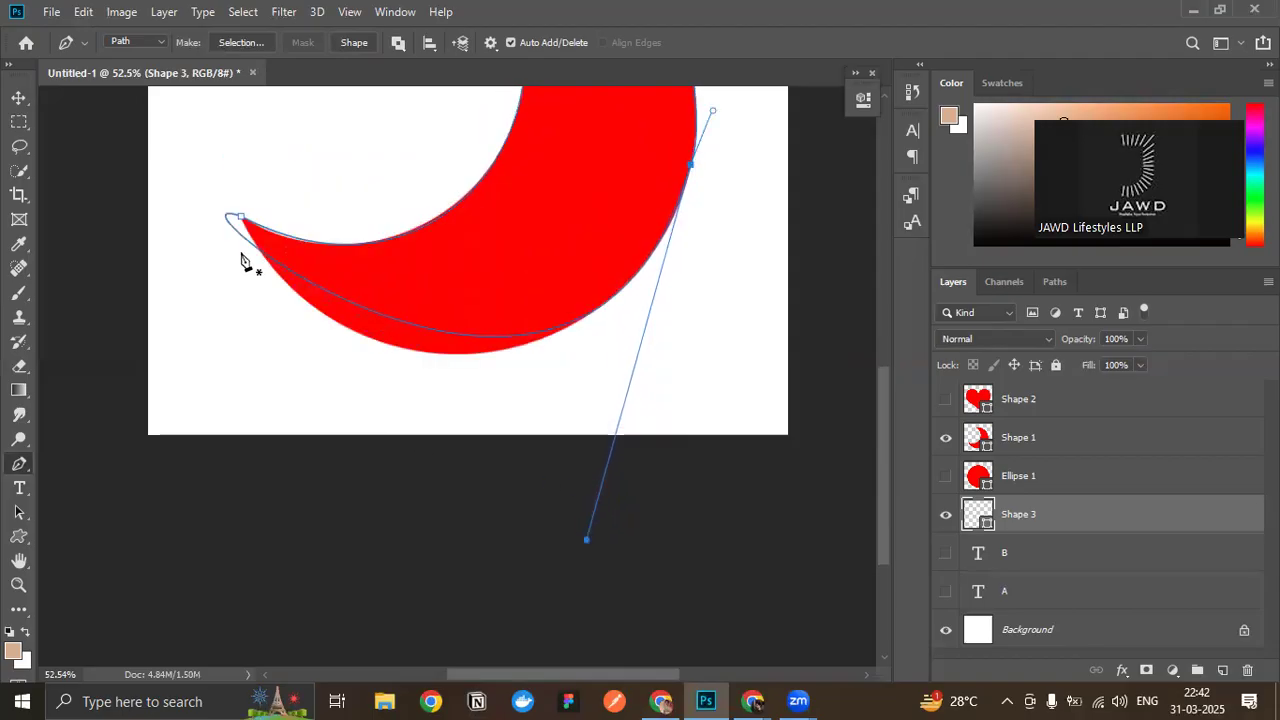
# - Swing the lower tip's outer handle below the crescent and shorten the right-side anchor's lower handle
pyautogui.moveTo(242, 220); pyautogui.dragTo(487, 346)
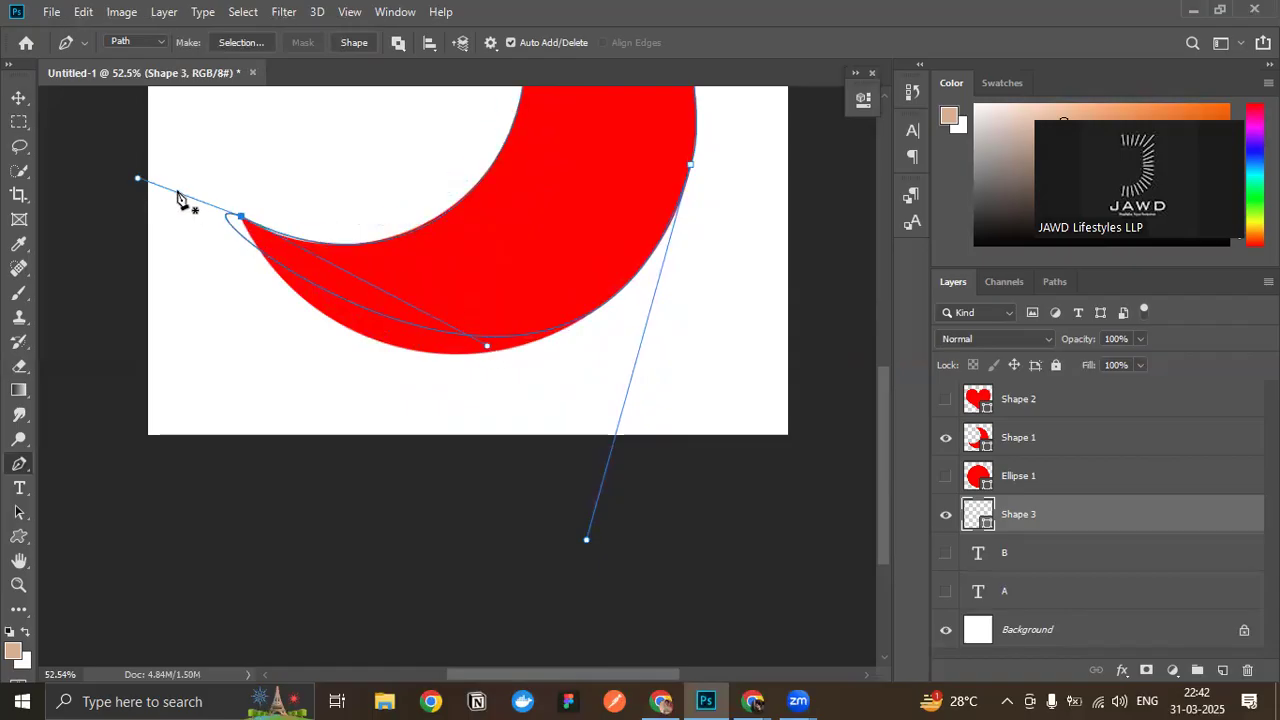
pyautogui.moveTo(138, 181); pyautogui.dragTo(266, 309)
pyautogui.moveTo(587, 543); pyautogui.dragTo(604, 481)
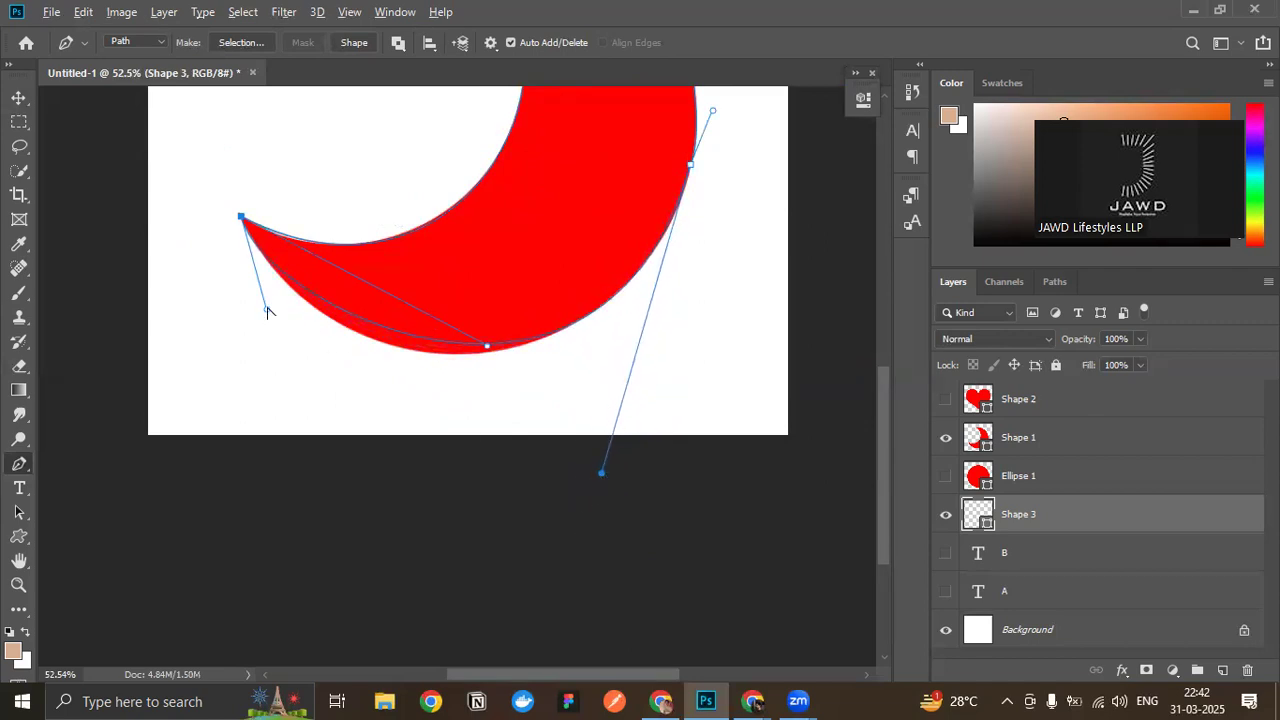
pyautogui.moveTo(266, 310); pyautogui.dragTo(297, 362)
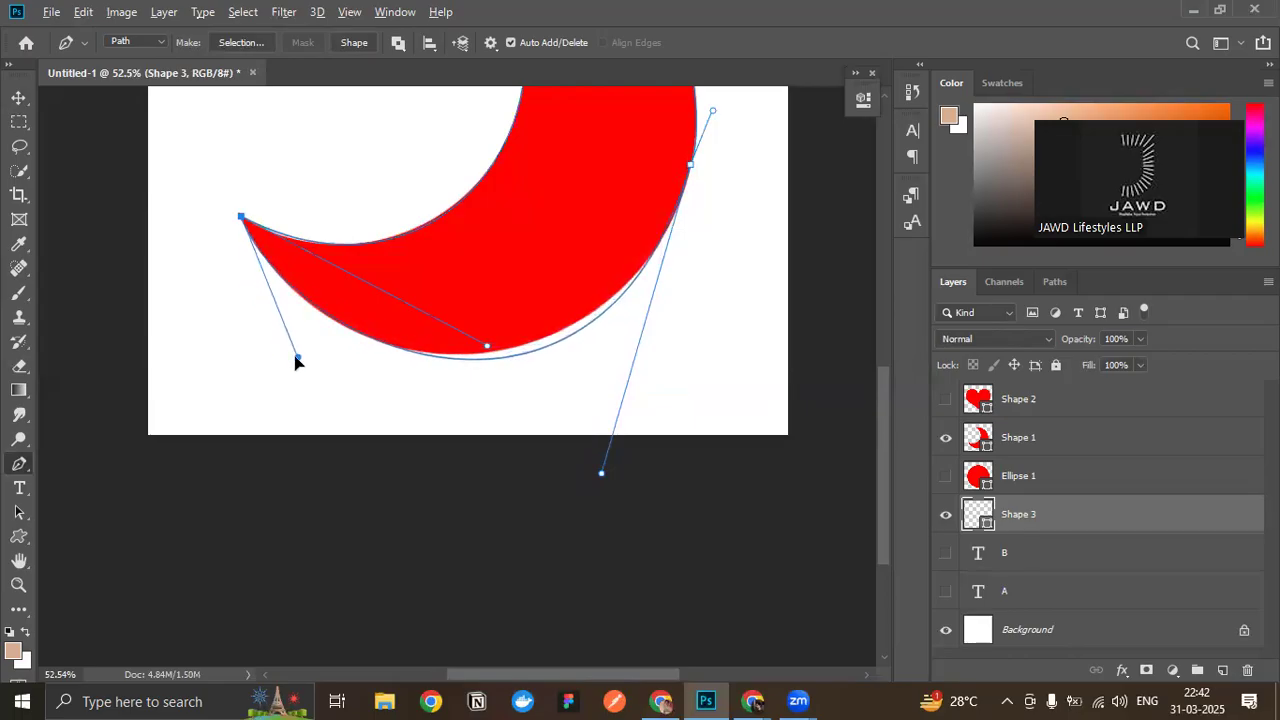
# - Fine-tune the lower tip's outer handle and the right-side anchor's lower handle to fit the crescent's bottom edge
pyautogui.scroll(3, 533, 388)
pyautogui.moveTo(634, 518); pyautogui.dragTo(648, 483)
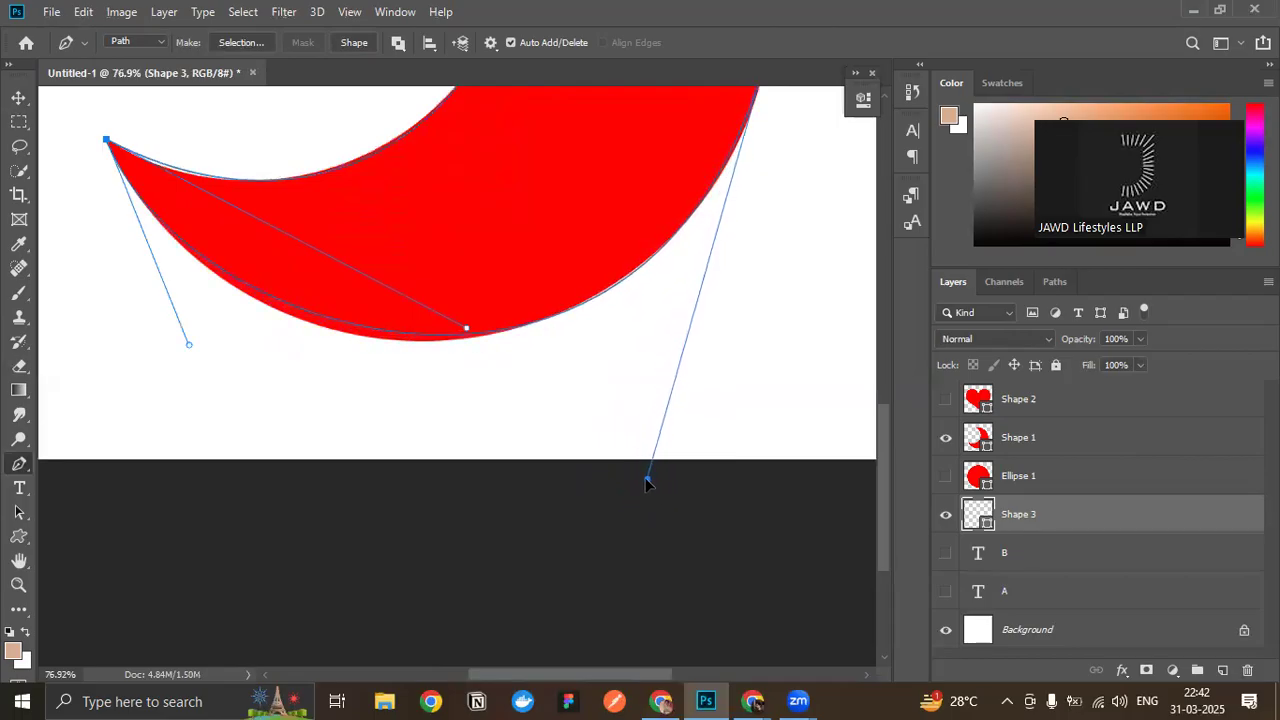
pyautogui.scroll(1, 390, 432)
pyautogui.moveTo(168, 371)
pyautogui.mouseDown()
pyautogui.moveTo(163, 391)
pyautogui.moveTo(179, 393)
pyautogui.mouseUp()
pyautogui.moveTo(673, 517); pyautogui.dragTo(695, 491)
pyautogui.moveTo(179, 396); pyautogui.dragTo(187, 419)
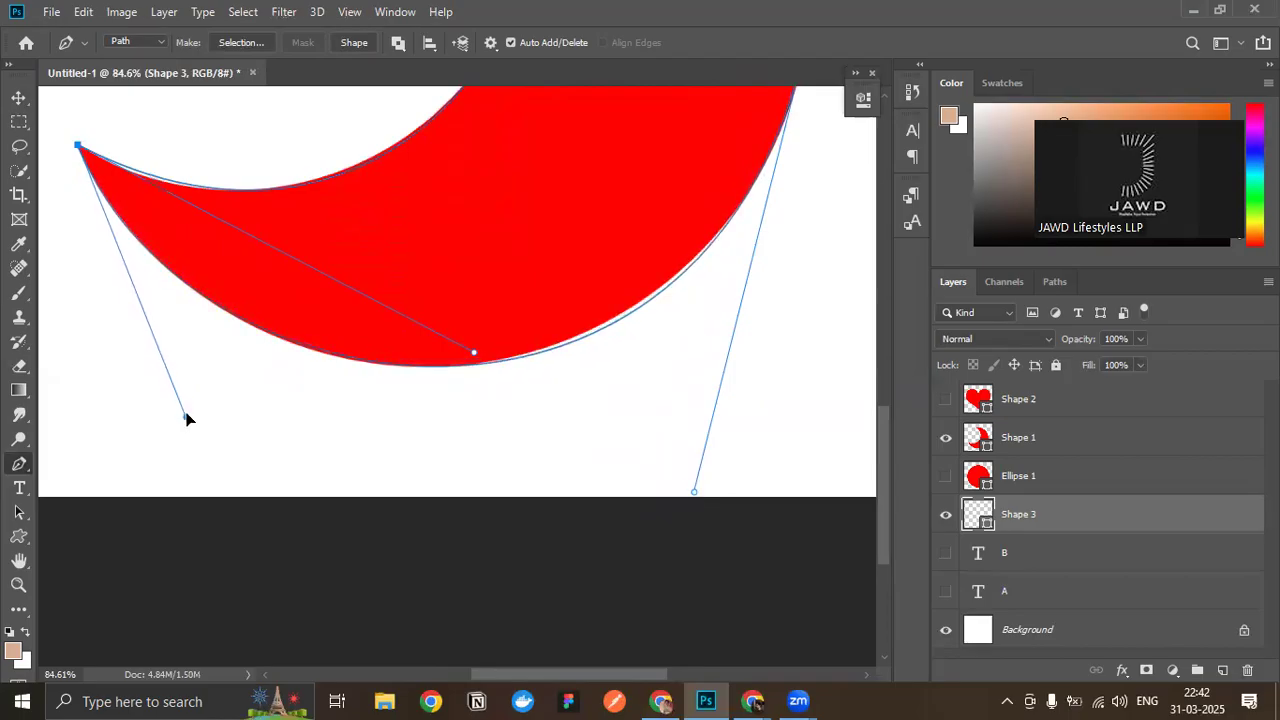
pyautogui.scroll(-1, 598, 436)
pyautogui.moveTo(692, 462)
pyautogui.mouseDown()
pyautogui.moveTo(677, 466)
pyautogui.moveTo(697, 454)
pyautogui.mouseUp()
pyautogui.moveTo(185, 388); pyautogui.dragTo(191, 397)
pyautogui.scroll(-5, 403, 343)
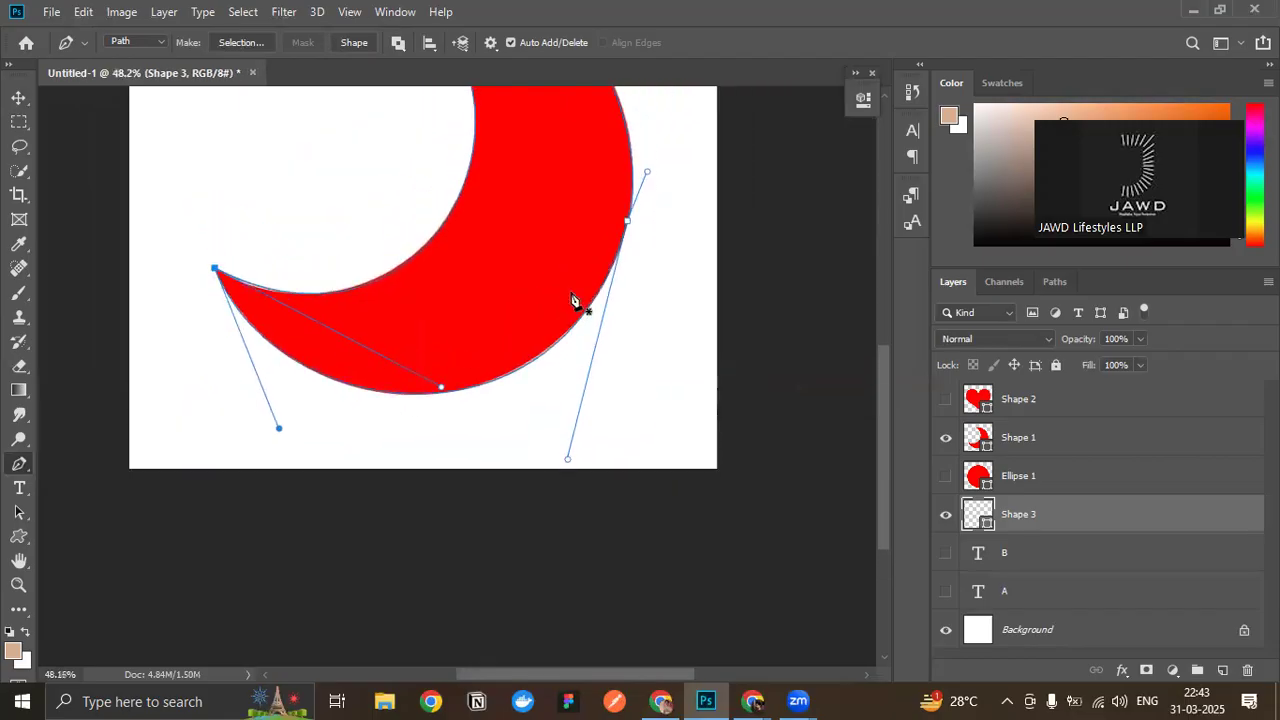
pyautogui.scroll(3, 540, 310)
pyautogui.scroll(-2, 600, 471)
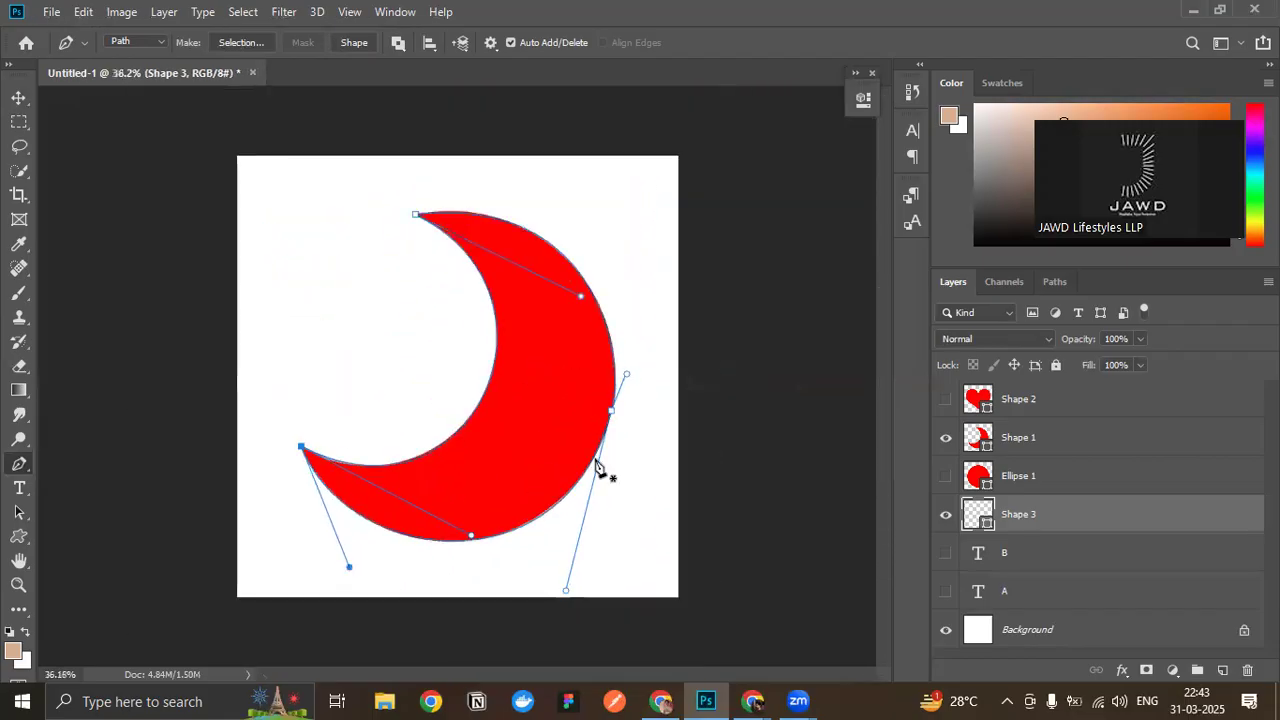
# - Hide the Shape 1 crescent layer and delete the crescent Work Path and the Shape 3 Shape Path
pyautogui.click(945, 441)
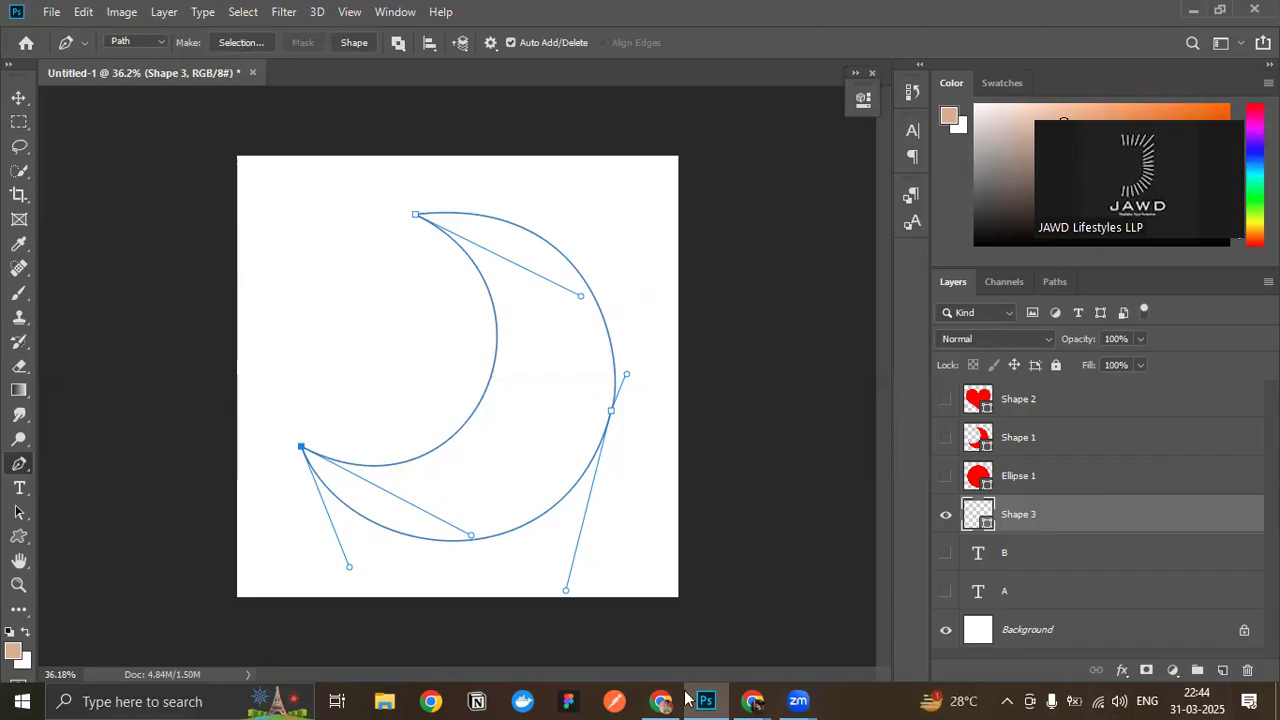
pyautogui.click(1063, 284)
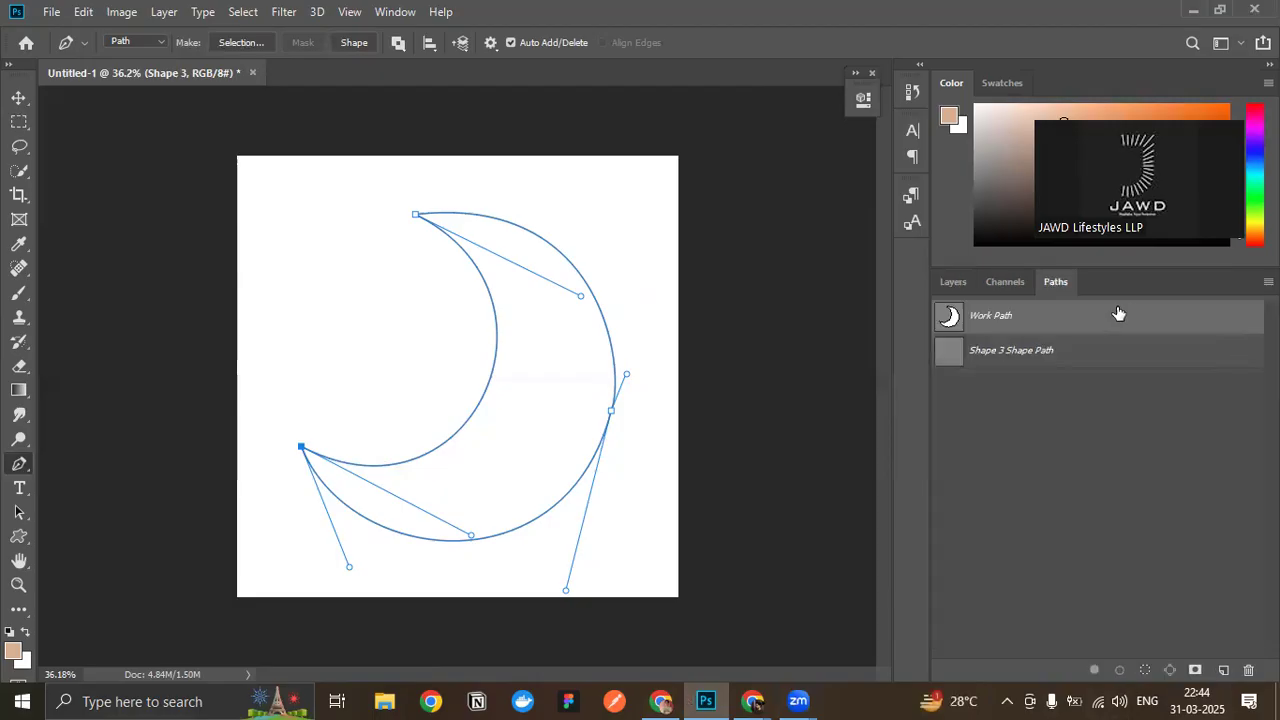
pyautogui.moveTo(1115, 328); pyautogui.dragTo(1248, 670)
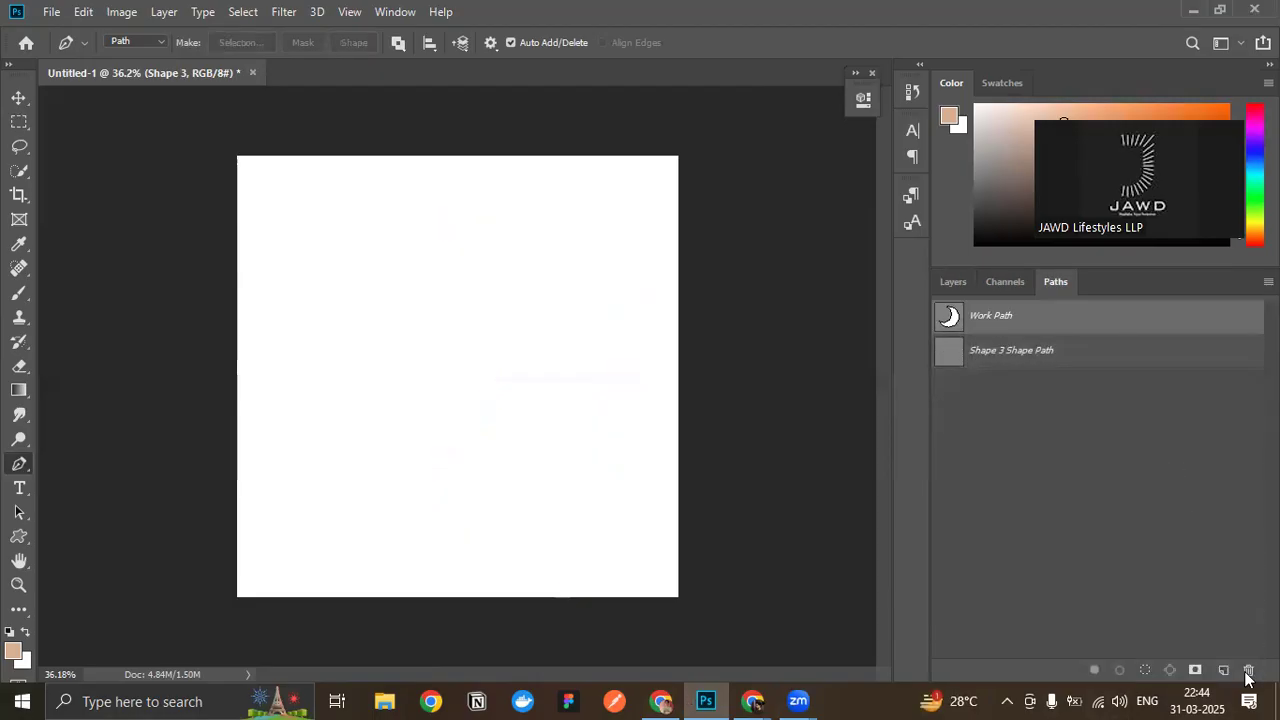
pyautogui.moveTo(1003, 318); pyautogui.dragTo(1248, 670)
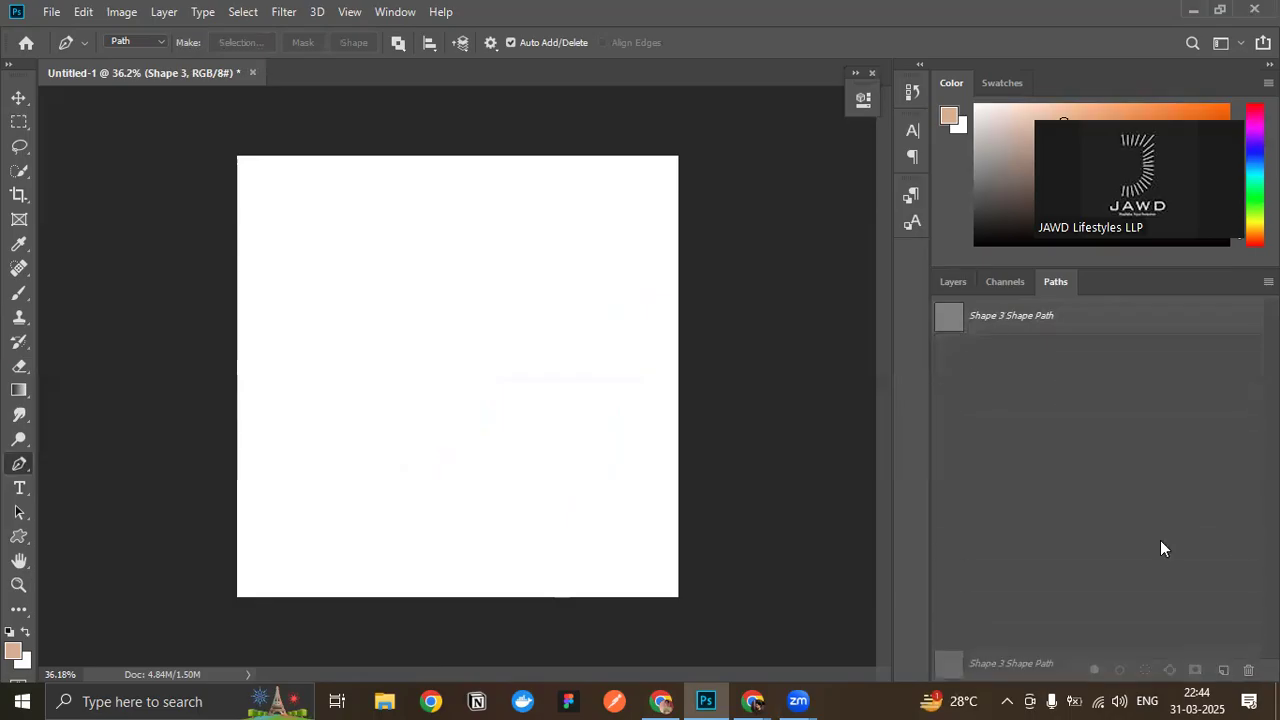
pyautogui.click(945, 283)
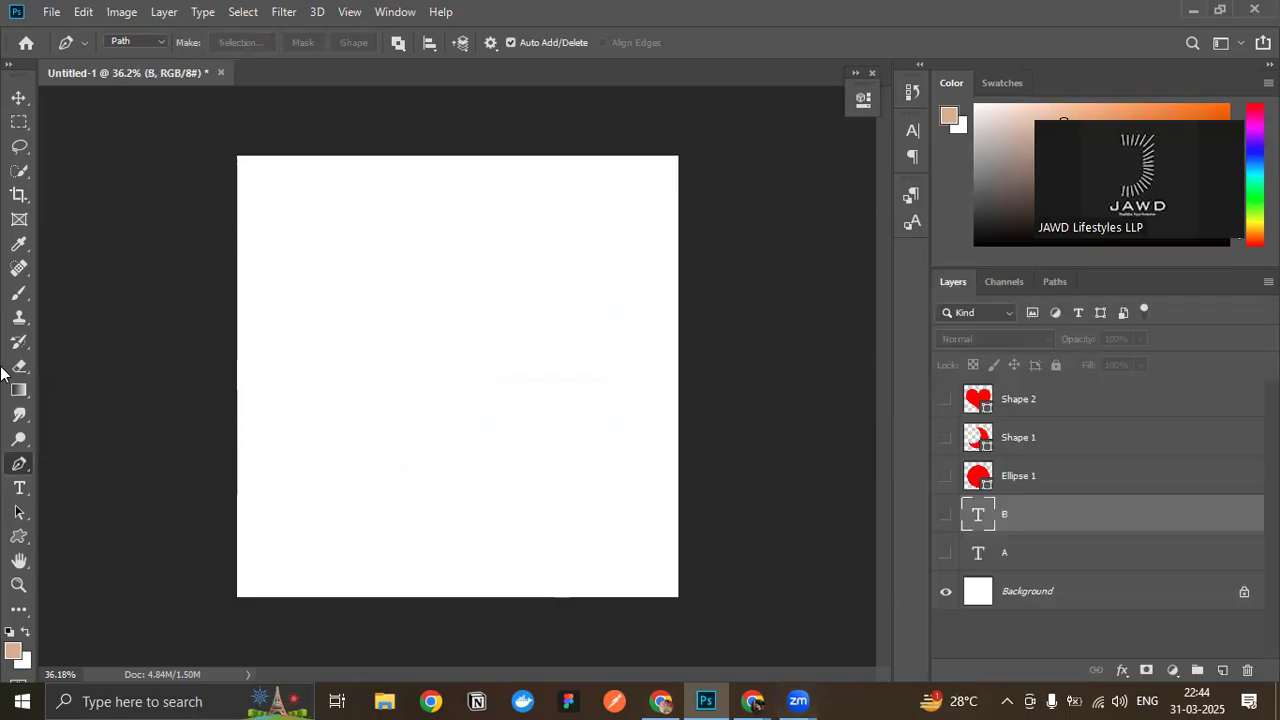
# - Show the Shape 2 heart layer as the tracing reference
pyautogui.click(944, 400)
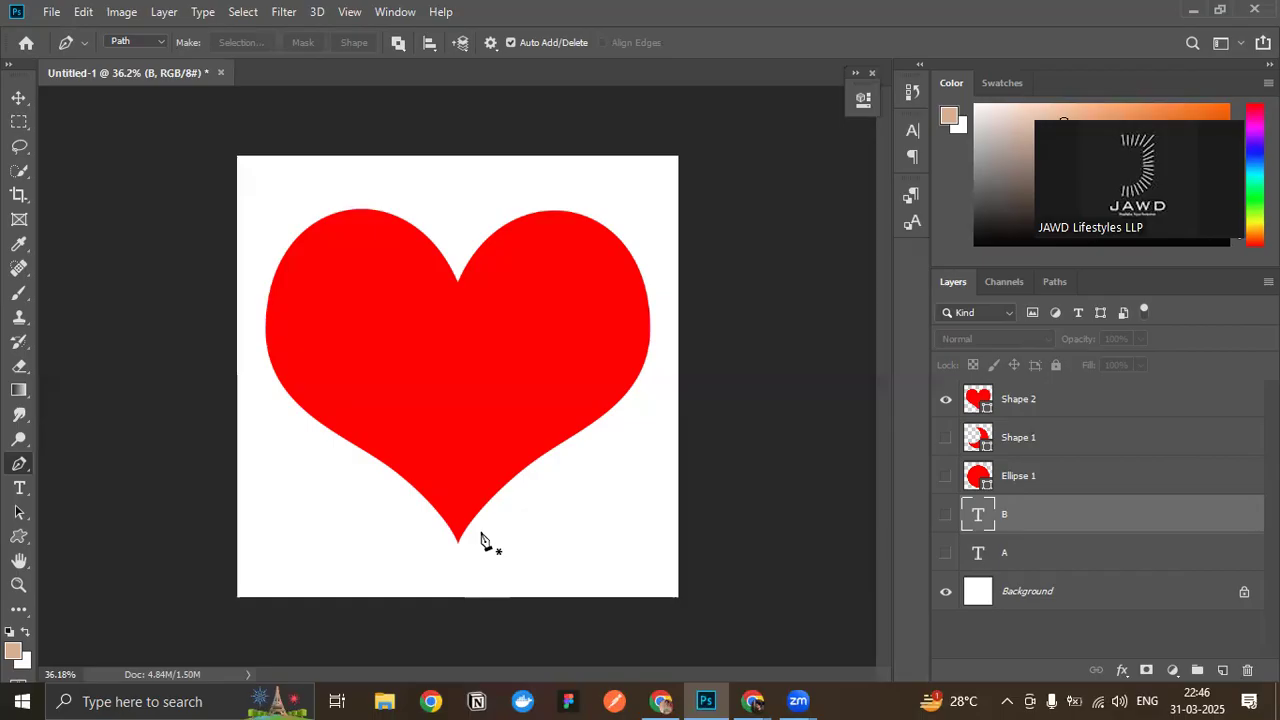
pyautogui.scroll(1, 495, 410)
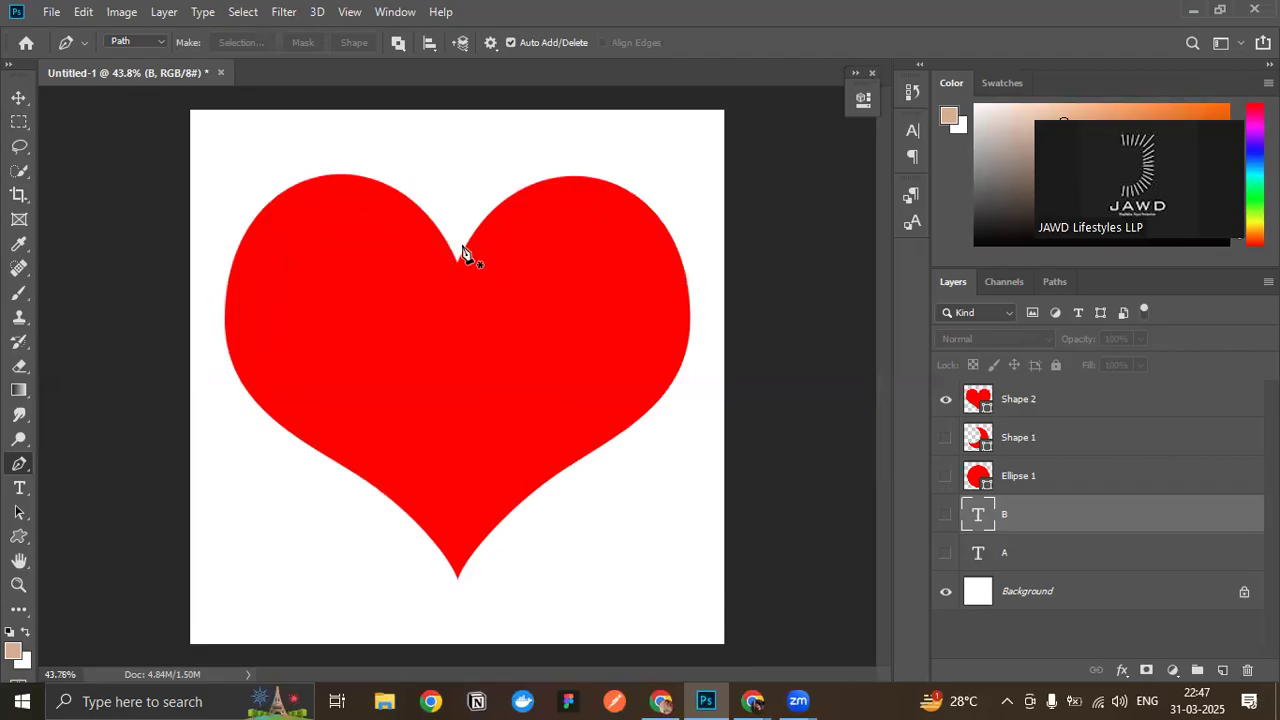
pyautogui.scroll(1, 505, 267)
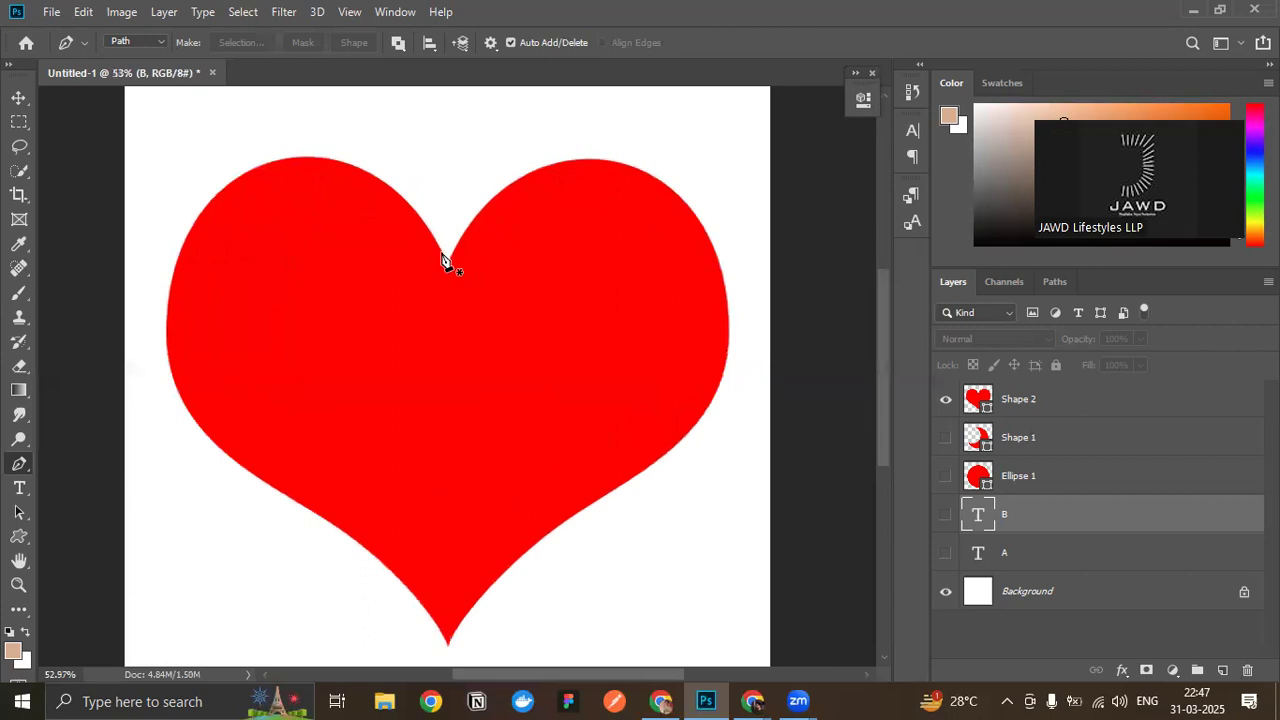
pyautogui.scroll(2, 451, 268)
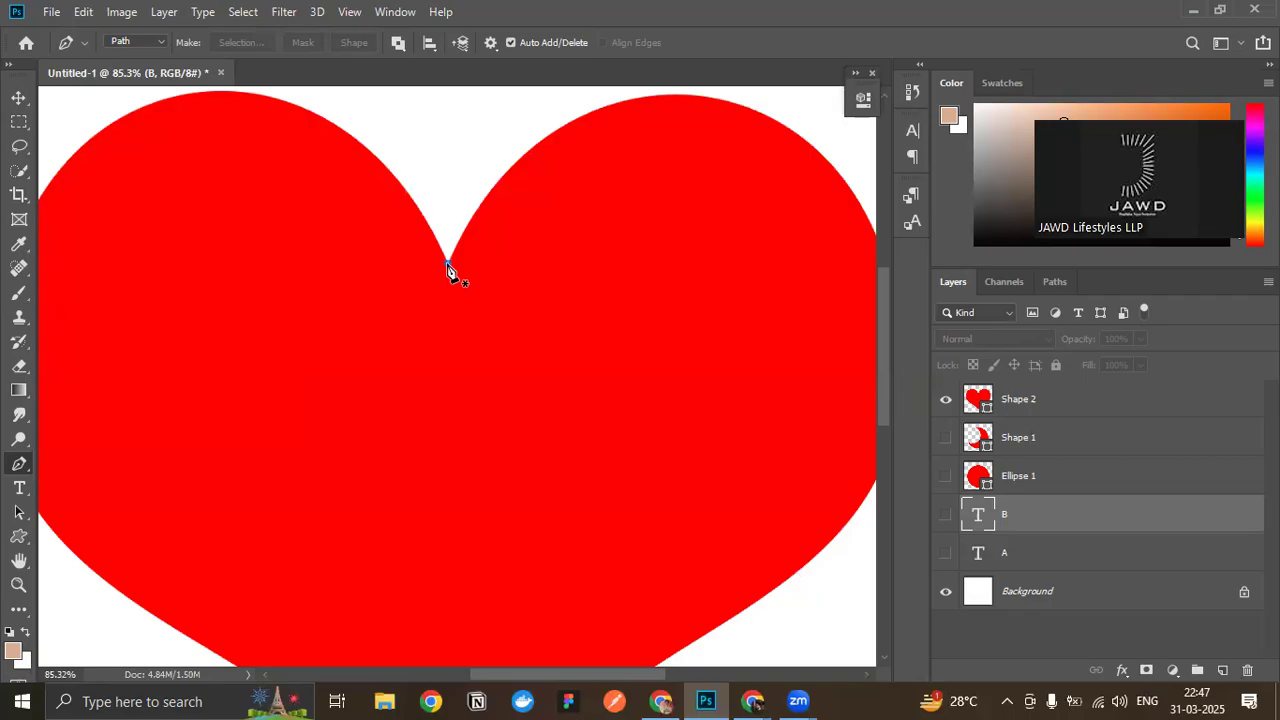
# - Try starting a path at the heart's top notch with an upward handle and an anchor atop the right lobe, and undo it
pyautogui.moveTo(448, 266); pyautogui.dragTo(448, 180)
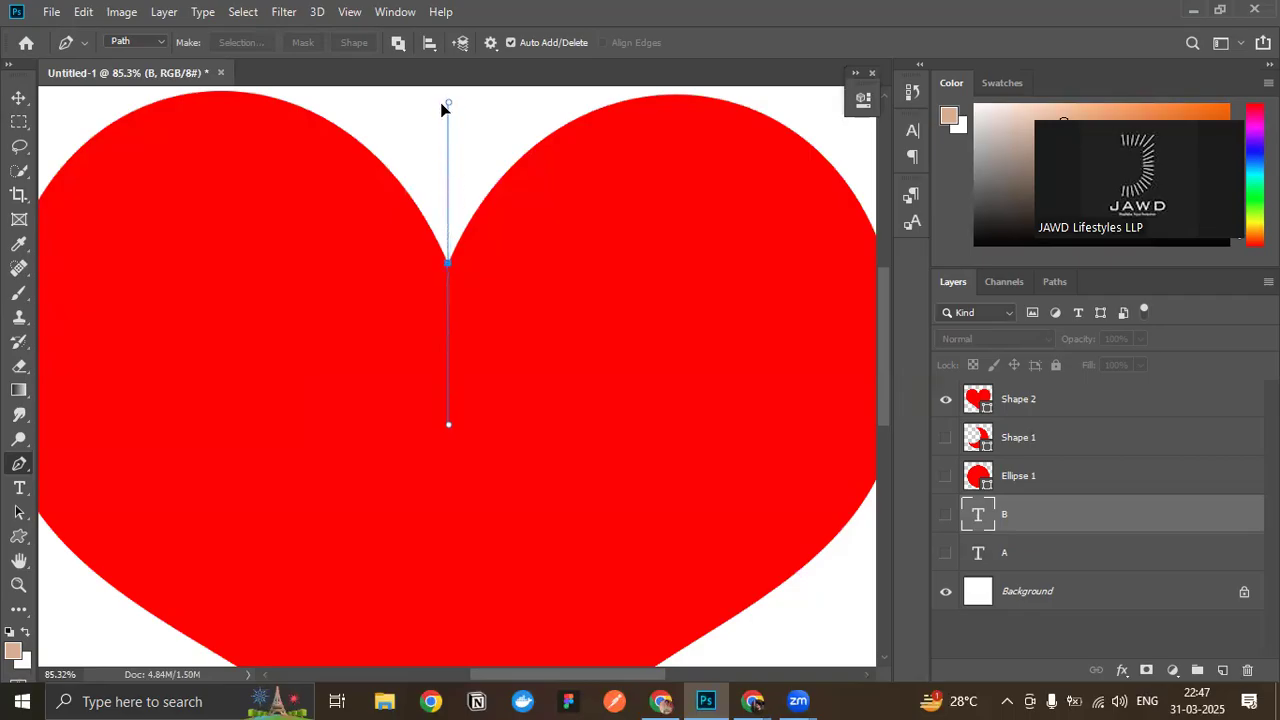
pyautogui.moveTo(441, 128); pyautogui.dragTo(446, 236)
pyautogui.moveTo(446, 121); pyautogui.dragTo(446, 110)
pyautogui.click(706, 99)
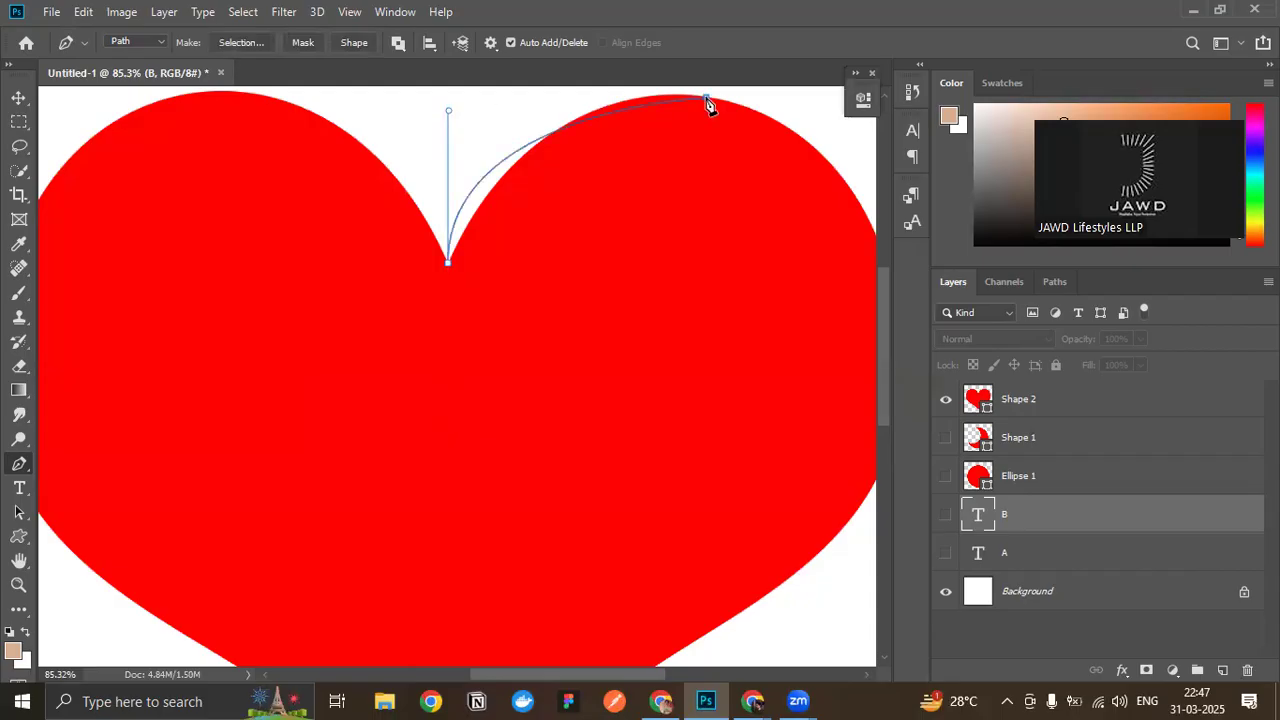
pyautogui.hotkey('ctrl', 'z')
pyautogui.hotkey('ctrl', 'z')
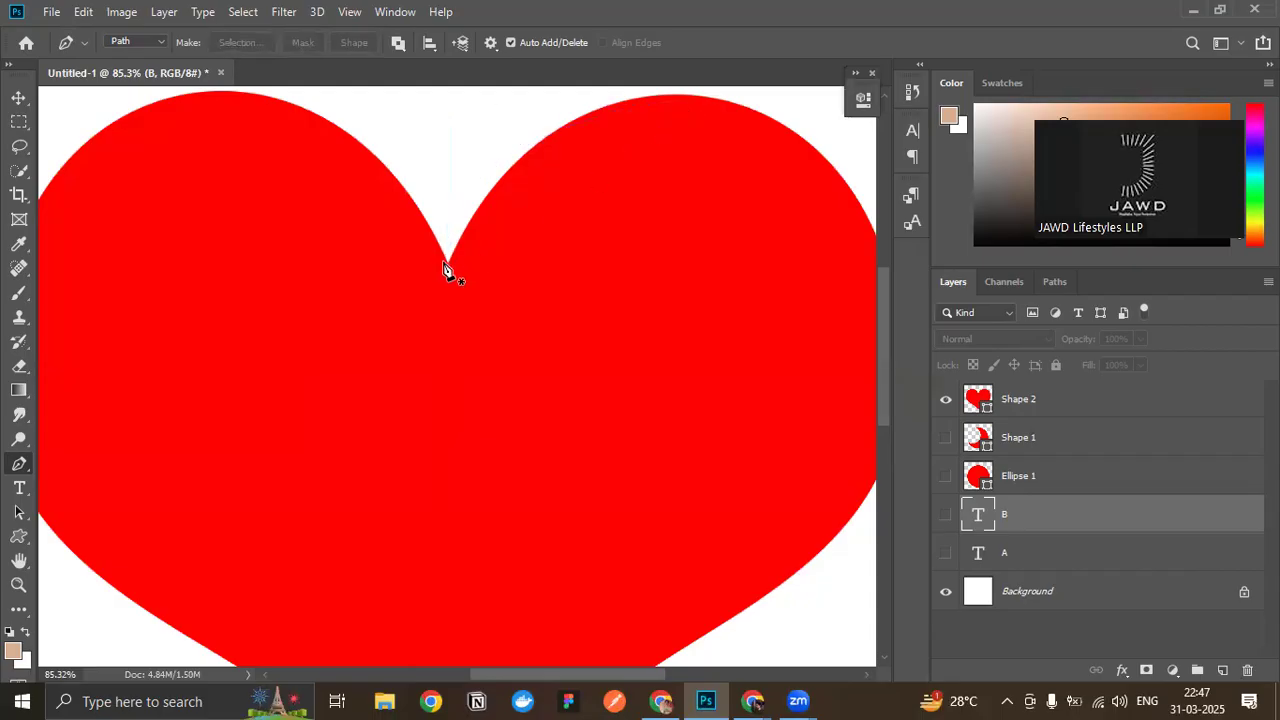
# - Try starting the path at the notch with a downward handle and an anchor inside the right lobe, and discard it
pyautogui.moveTo(447, 290); pyautogui.dragTo(447, 443)
pyautogui.click(673, 195)
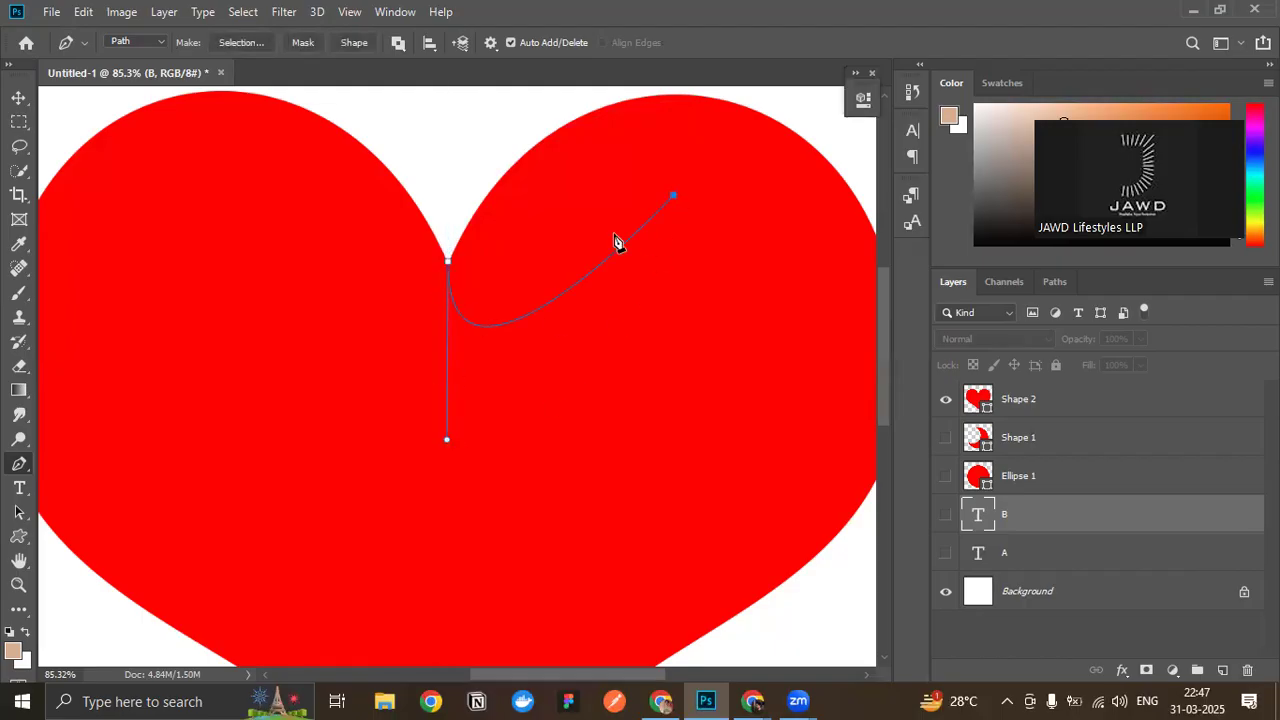
pyautogui.hotkey('ctrl', 'z')
pyautogui.press('Escape')
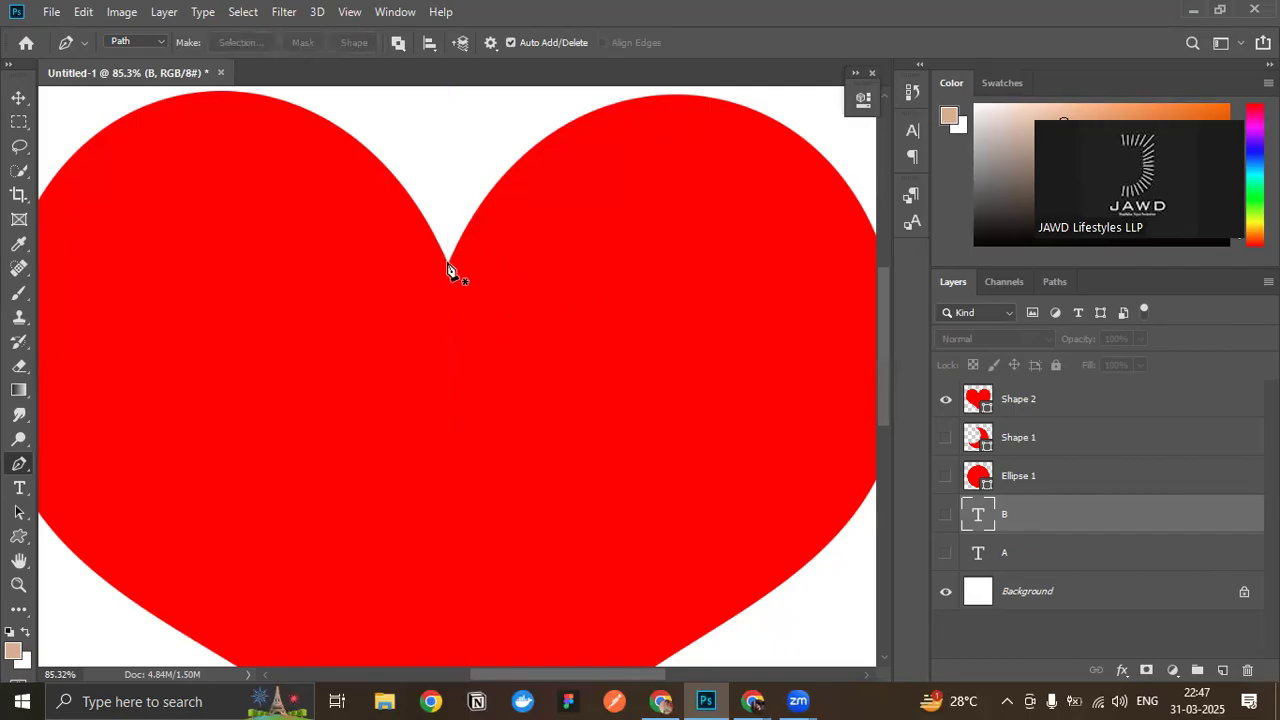
# - Start the heart path at the notch with an upward handle and add a smooth anchor on the right lobe's outer shoulder
pyautogui.moveTo(447, 263); pyautogui.dragTo(449, 121)
pyautogui.scroll(3, 654, 246)
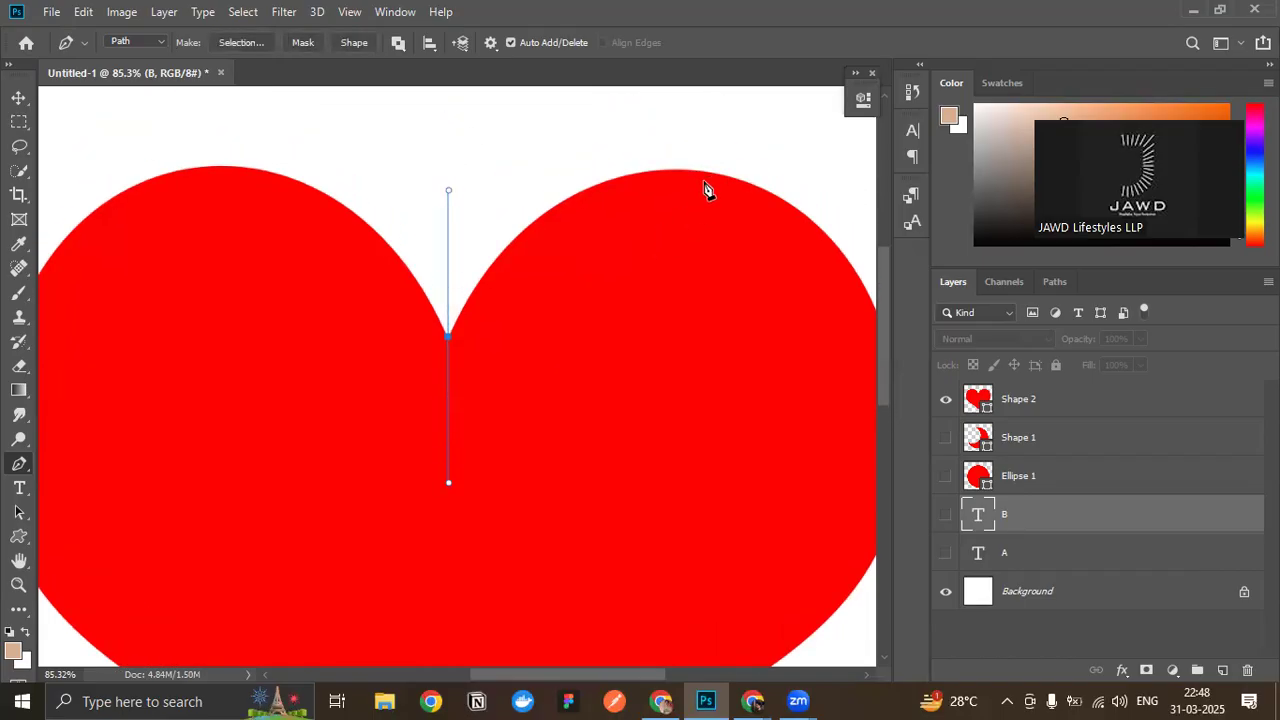
pyautogui.click(710, 173)
pyautogui.moveTo(712, 180); pyautogui.dragTo(858, 487)
pyautogui.hotkey('ctrl', 'z')
pyautogui.hotkey('ctrl', 'z')
pyautogui.scroll(1, 468, 325)
pyautogui.scroll(-1, 468, 325)
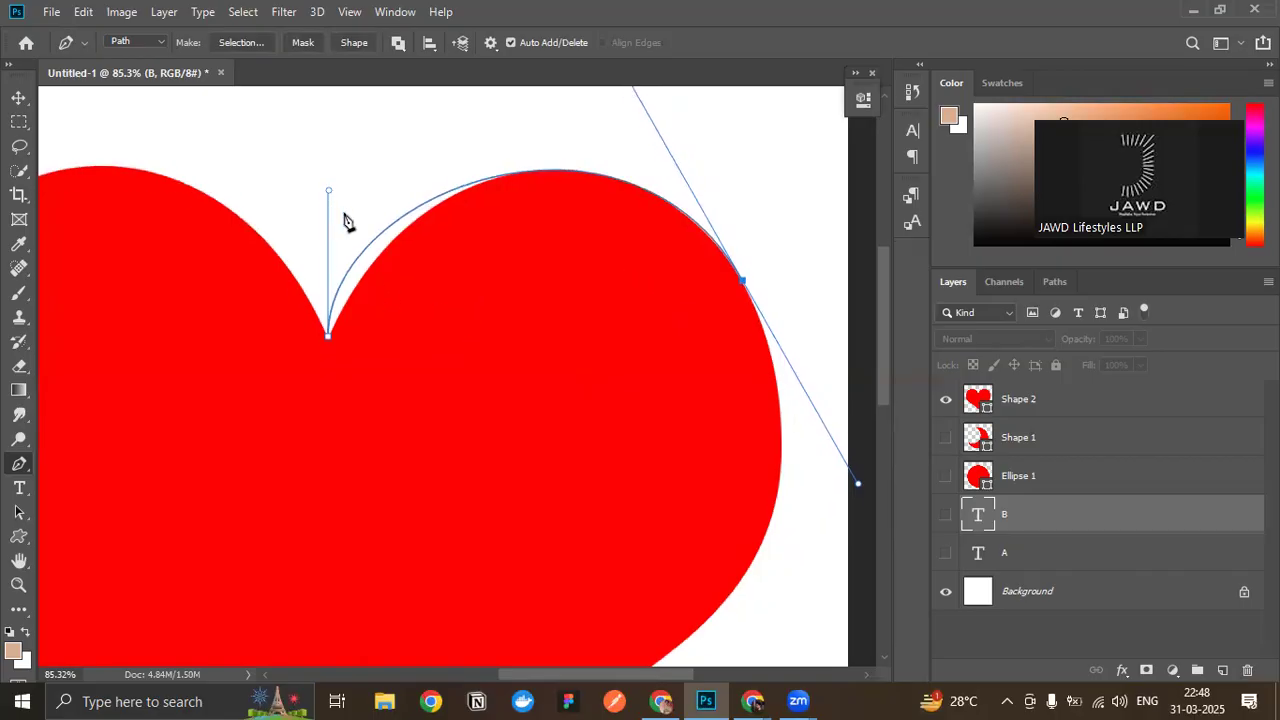
# - Swing the notch anchor's upper handle toward the right lobe and align the anchor exactly with the notch point
pyautogui.moveTo(329, 192); pyautogui.dragTo(368, 192)
pyautogui.scroll(3, 337, 371)
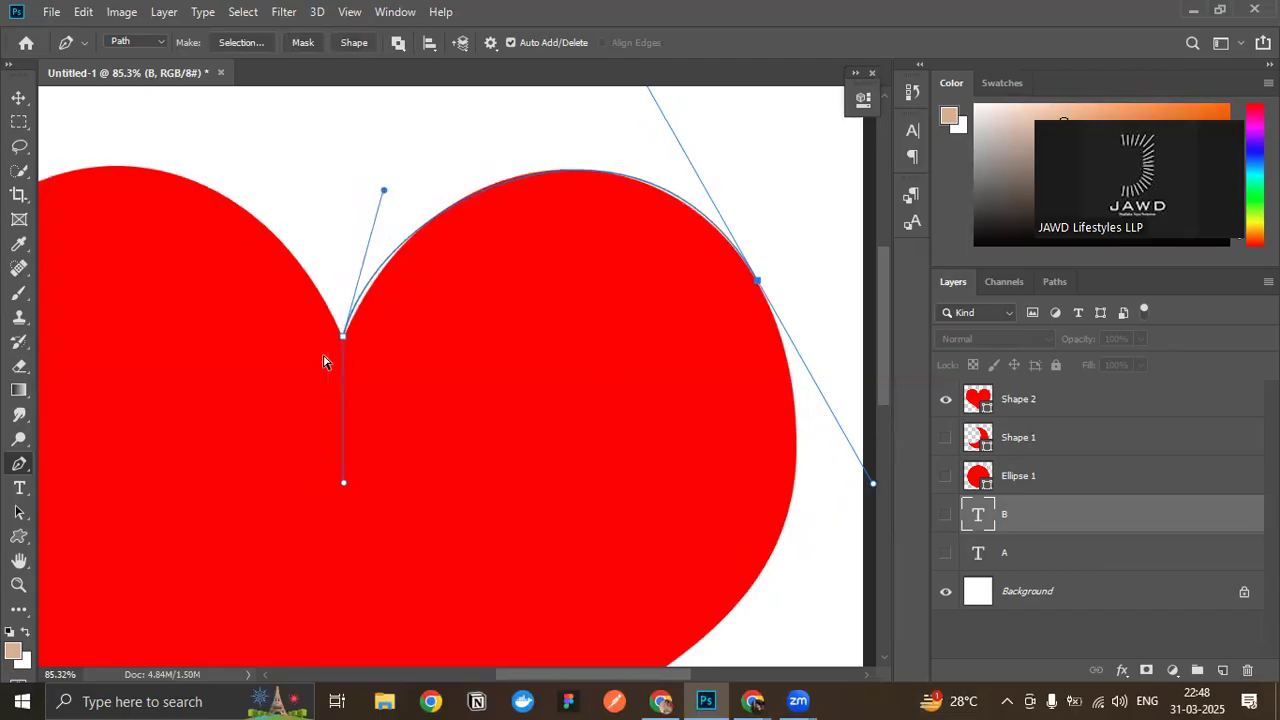
pyautogui.scroll(3, 445, 340)
pyautogui.moveTo(372, 348); pyautogui.dragTo(373, 352)
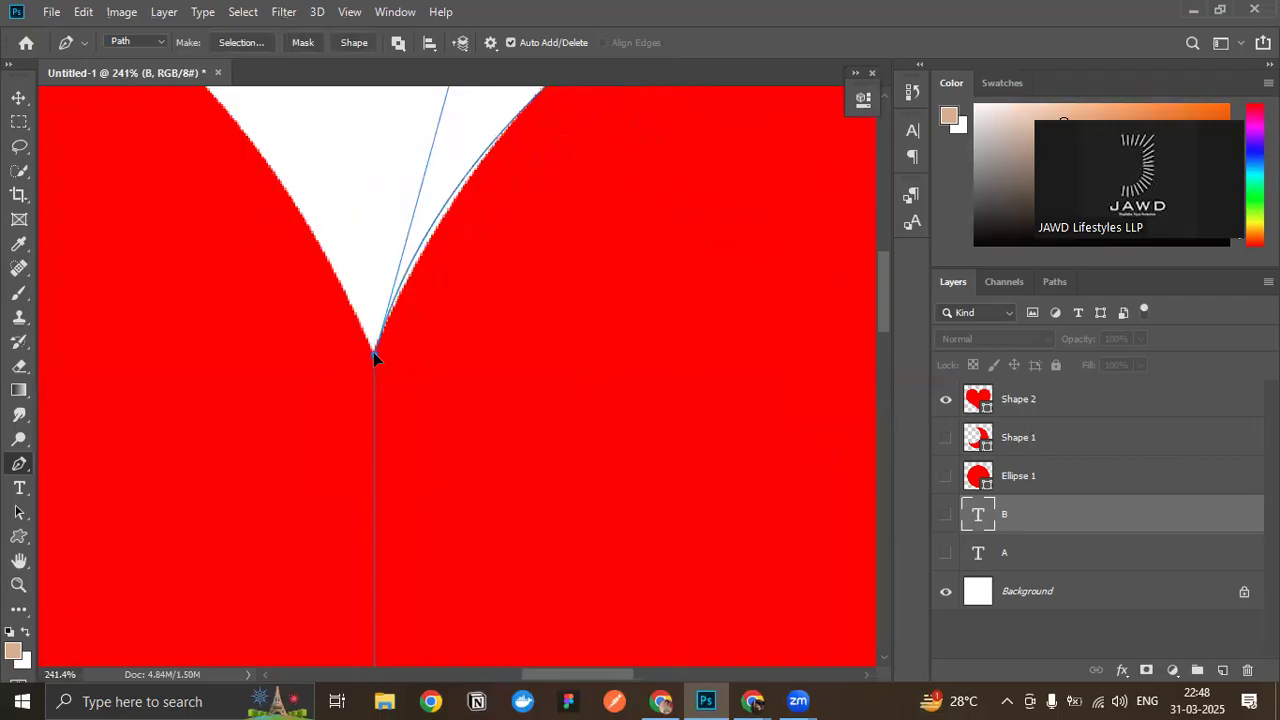
# - Move the notch anchor's upper handle closer to vertical and check the path against the right lobe's top edge
pyautogui.scroll(5, 382, 335)
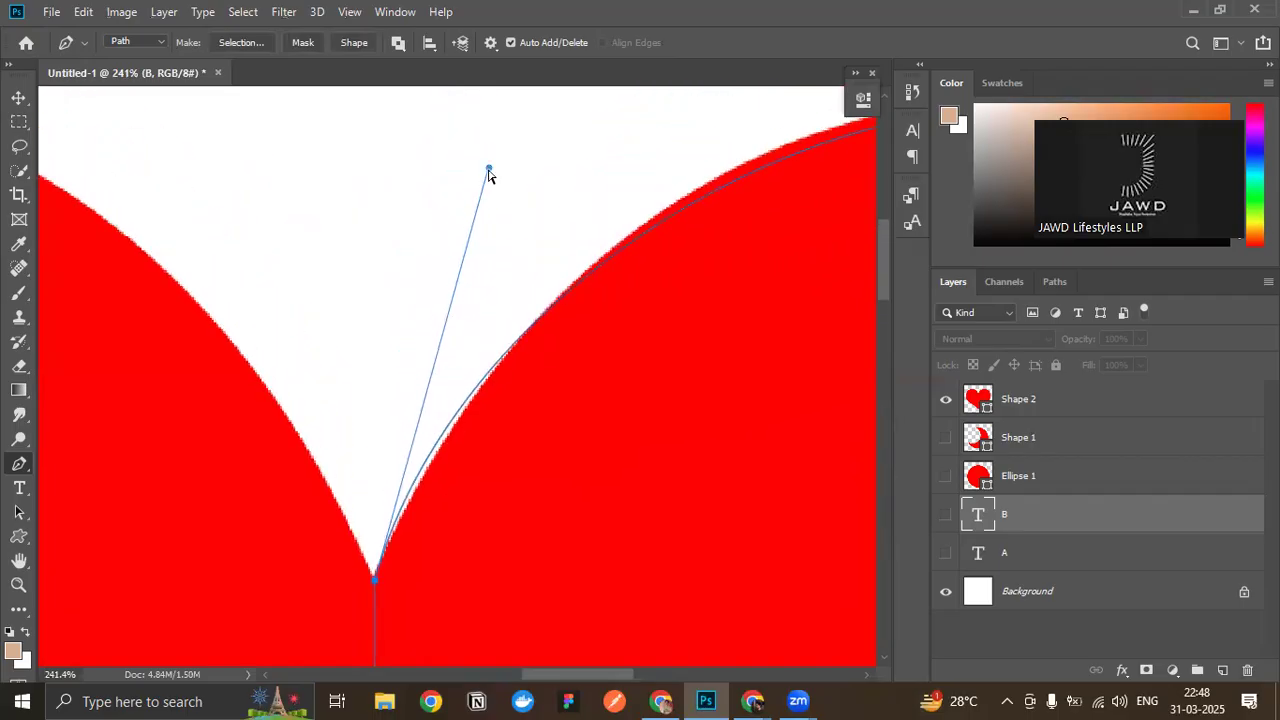
pyautogui.moveTo(488, 170); pyautogui.dragTo(437, 157)
pyautogui.hscroll(6, 606, 229)
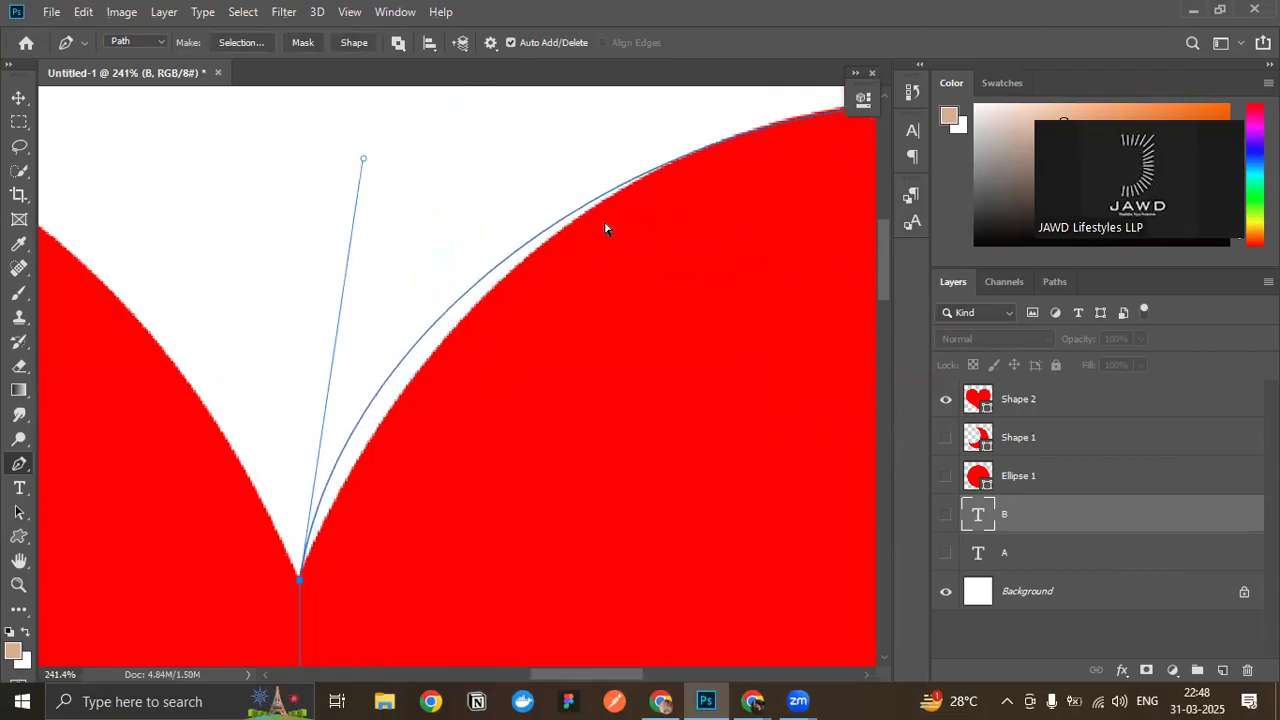
pyautogui.scroll(-1, 576, 231)
pyautogui.hscroll(2, 577, 231)
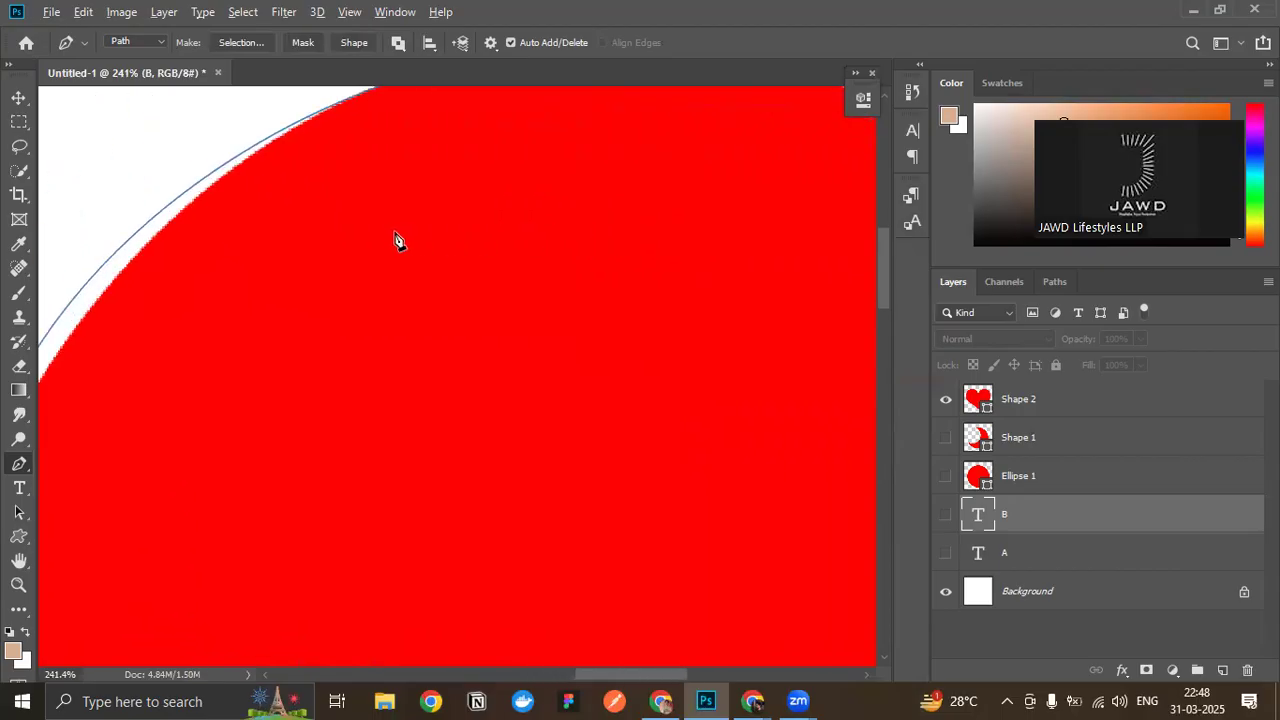
pyautogui.scroll(-7, 392, 234)
pyautogui.scroll(2, 215, 250)
pyautogui.hscroll(-2, 251, 354)
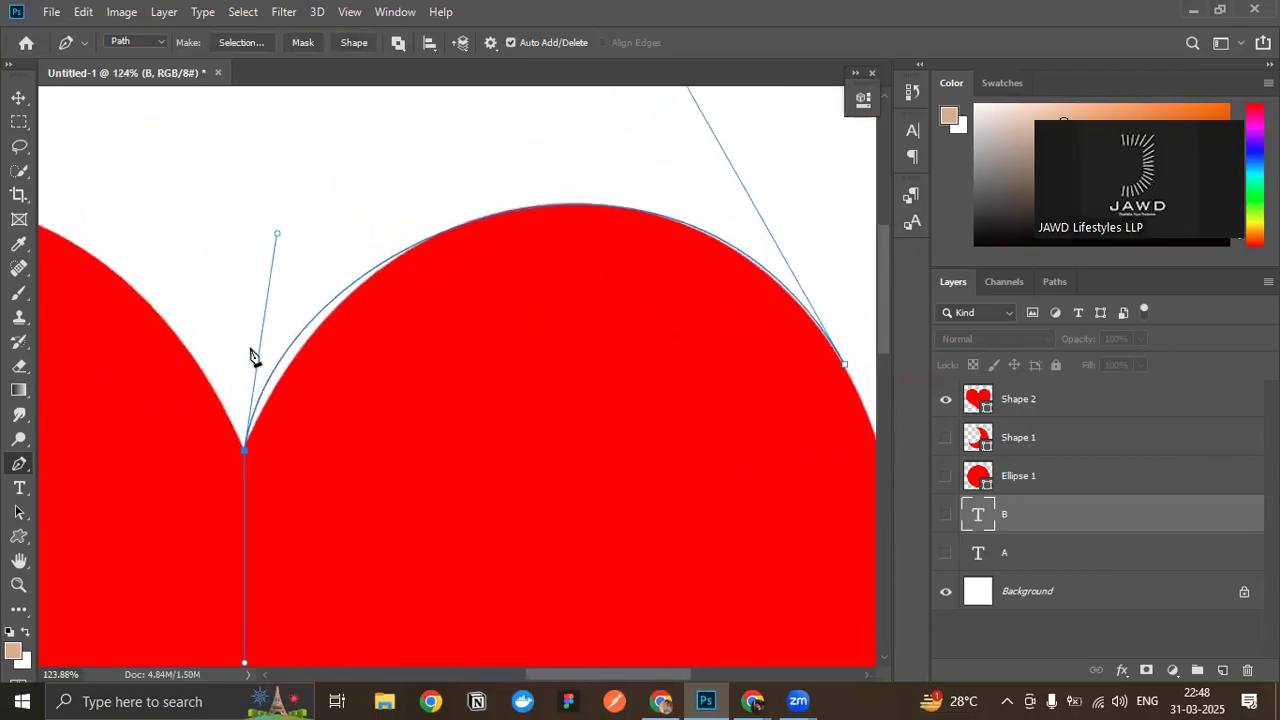
pyautogui.scroll(1, 241, 470)
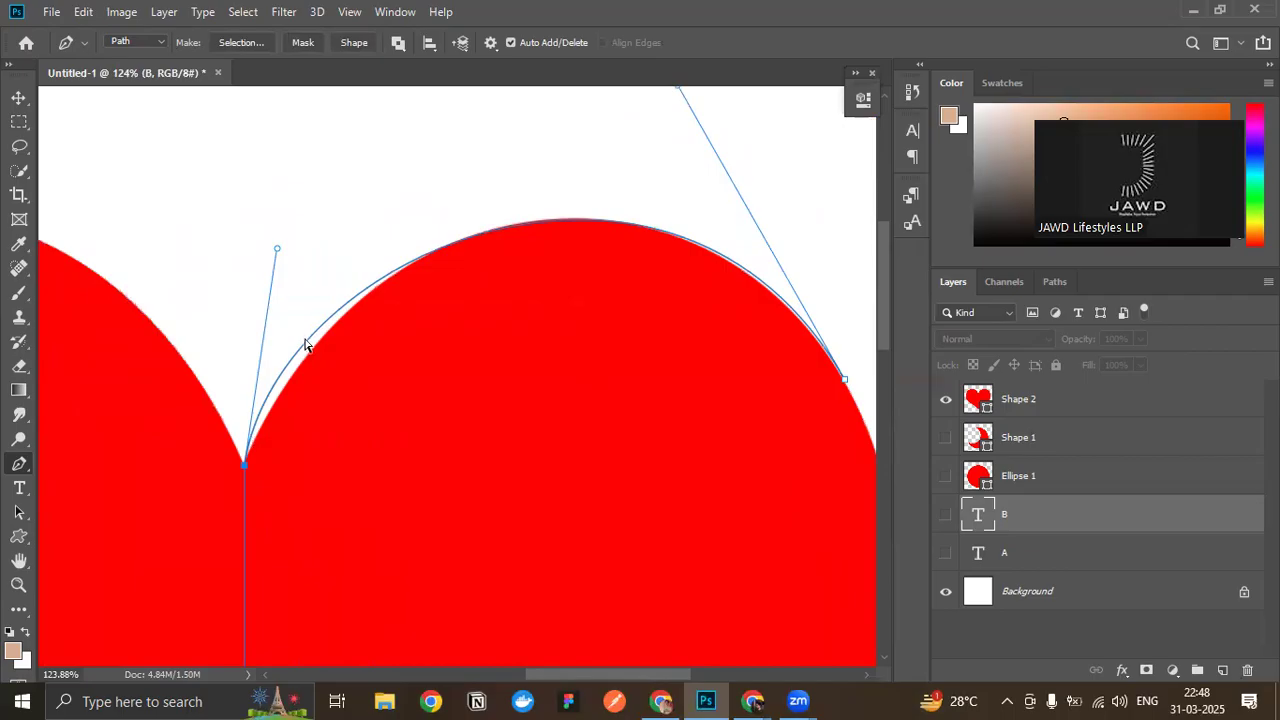
# - Realign the starting anchor with the notch point and tilt its upper handle outward to match the right lobe's inner curve
pyautogui.moveTo(307, 347)
pyautogui.mouseDown()
pyautogui.moveTo(331, 334)
pyautogui.moveTo(309, 343)
pyautogui.moveTo(314, 297)
pyautogui.moveTo(356, 305)
pyautogui.moveTo(311, 331)
pyautogui.moveTo(321, 342)
pyautogui.mouseUp()
pyautogui.scroll(3, 323, 489)
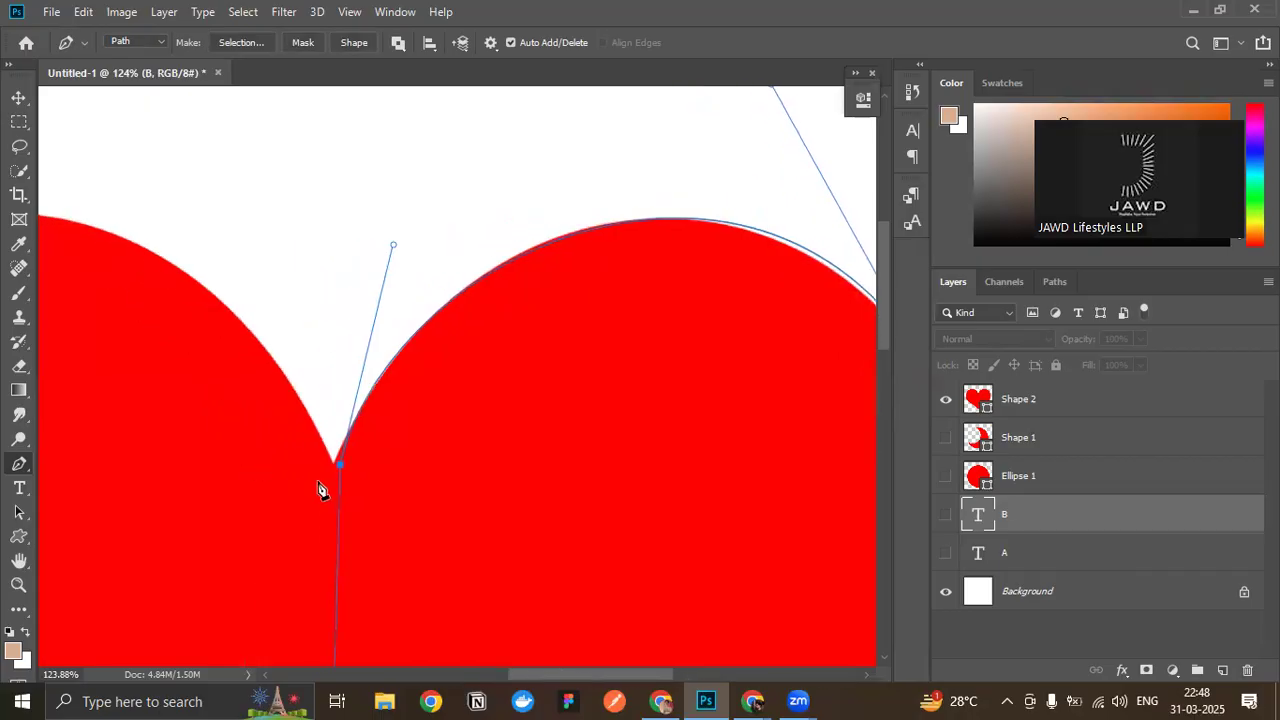
pyautogui.moveTo(346, 459); pyautogui.dragTo(338, 457)
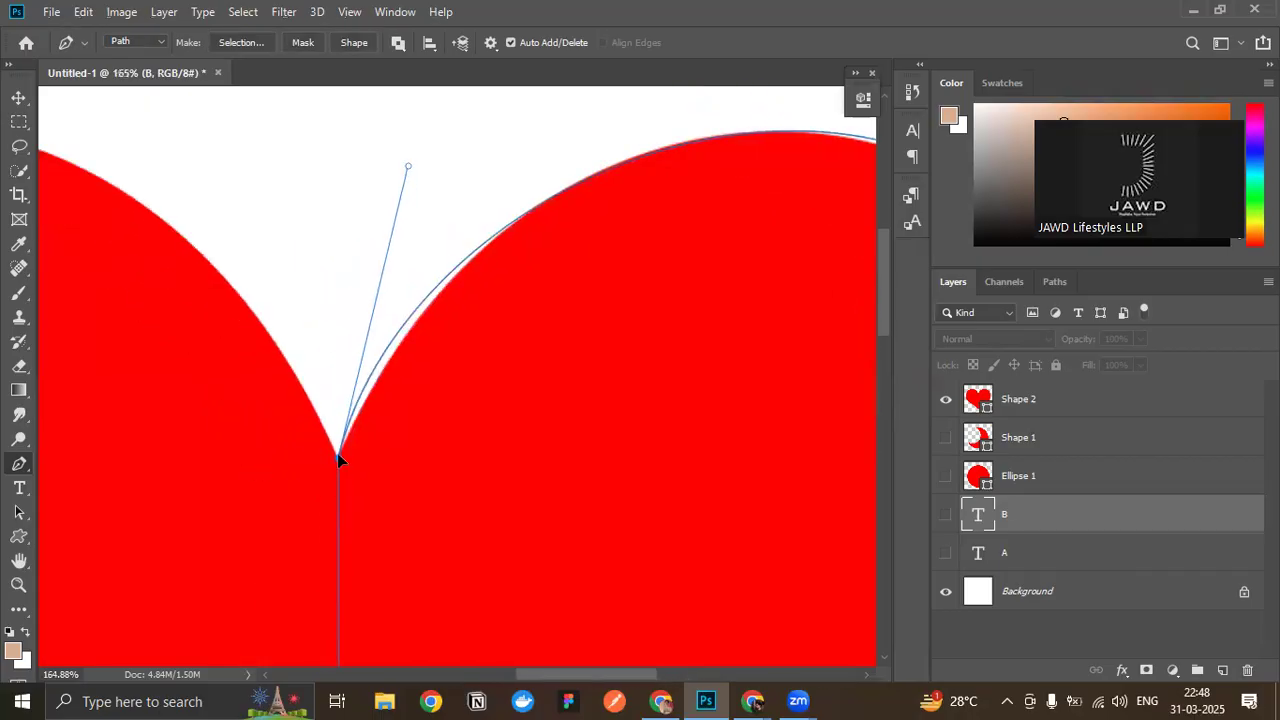
pyautogui.moveTo(407, 165); pyautogui.dragTo(448, 155)
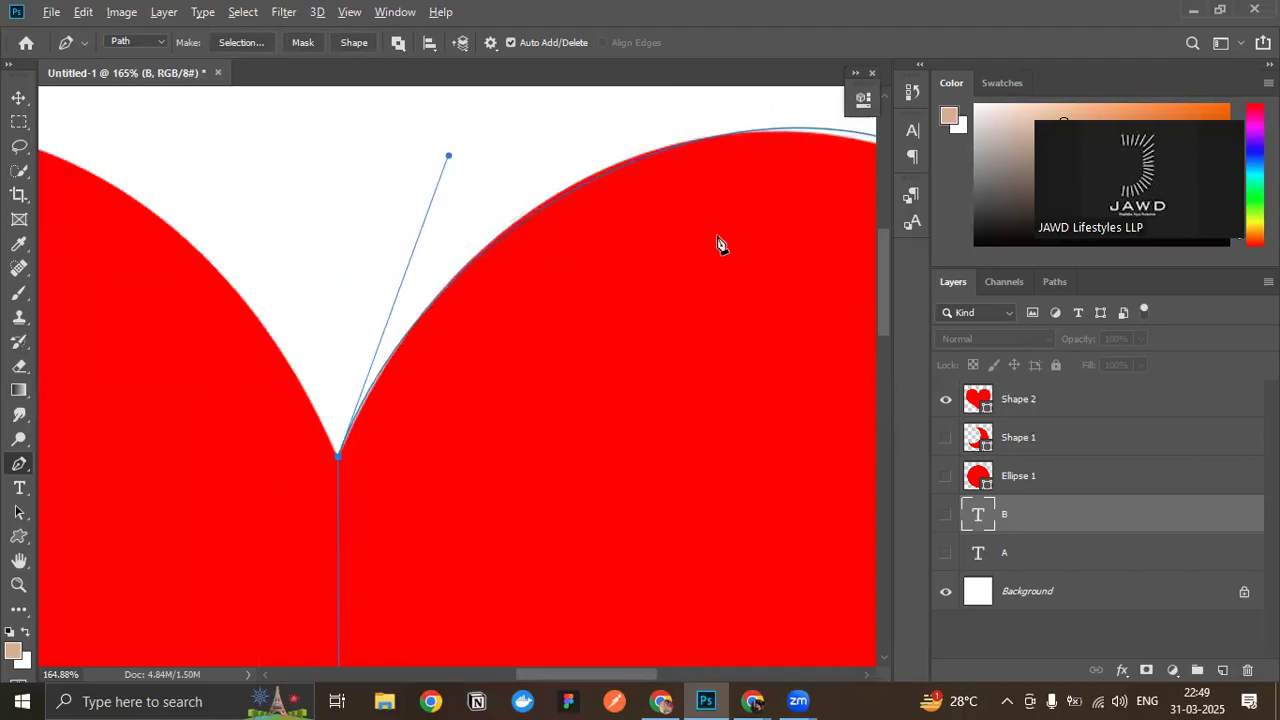
# - Adjust the outer shoulder anchor's upper handle to follow the right lobe's top edge and pull its lower handle inward along the side
pyautogui.hscroll(8, 700, 240)
pyautogui.scroll(4, 522, 222)
pyautogui.scroll(-5, 522, 219)
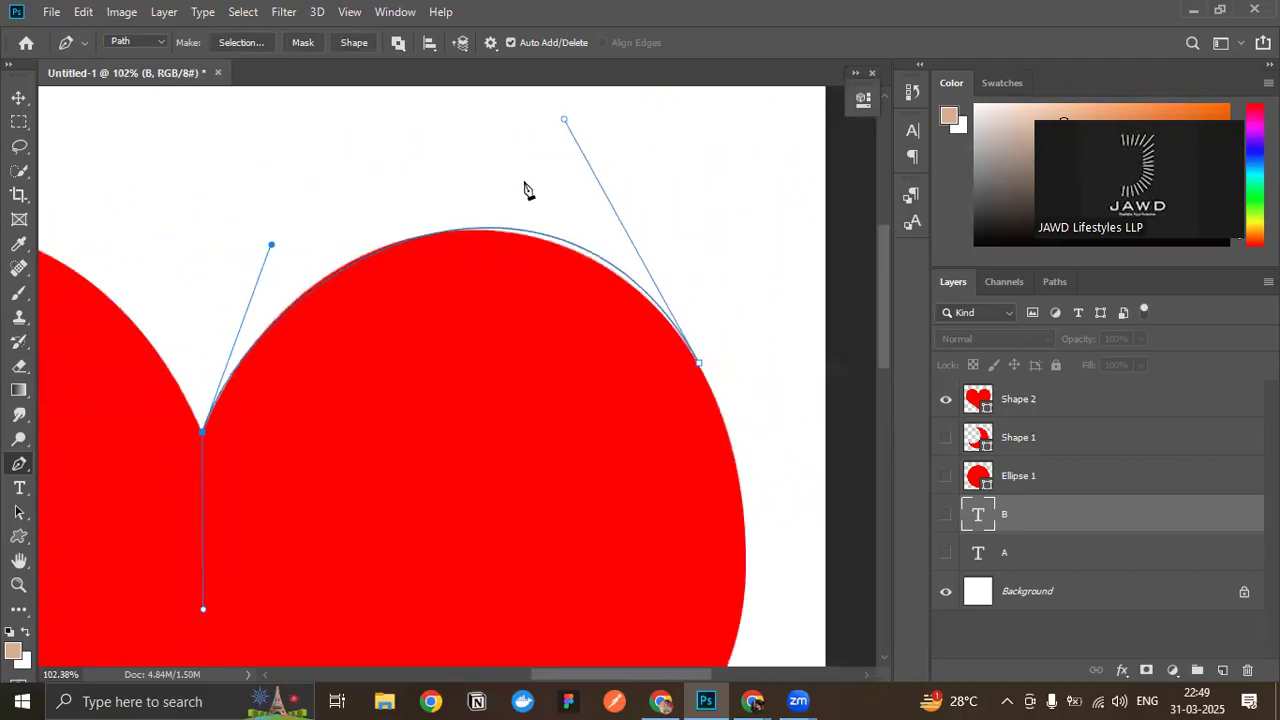
pyautogui.scroll(1, 527, 190)
pyautogui.moveTo(563, 150); pyautogui.dragTo(539, 157)
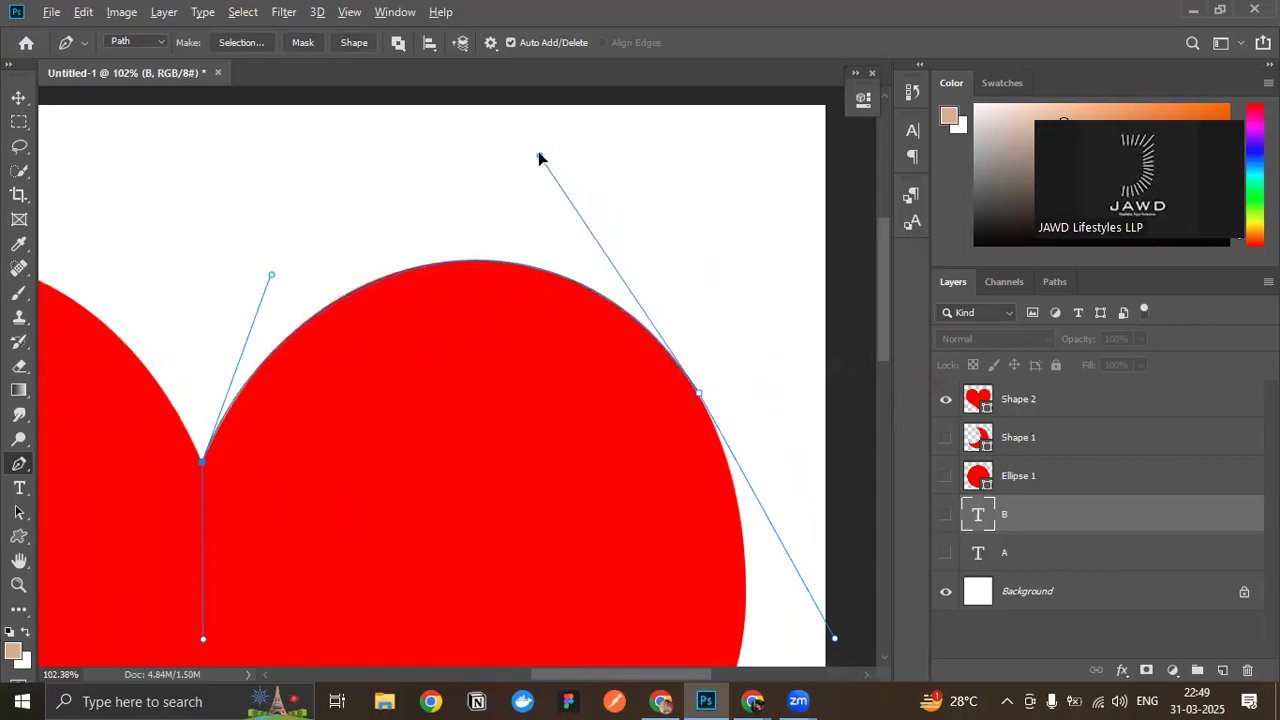
pyautogui.scroll(-5, 626, 346)
pyautogui.moveTo(836, 490); pyautogui.dragTo(798, 468)
pyautogui.scroll(-5, 706, 471)
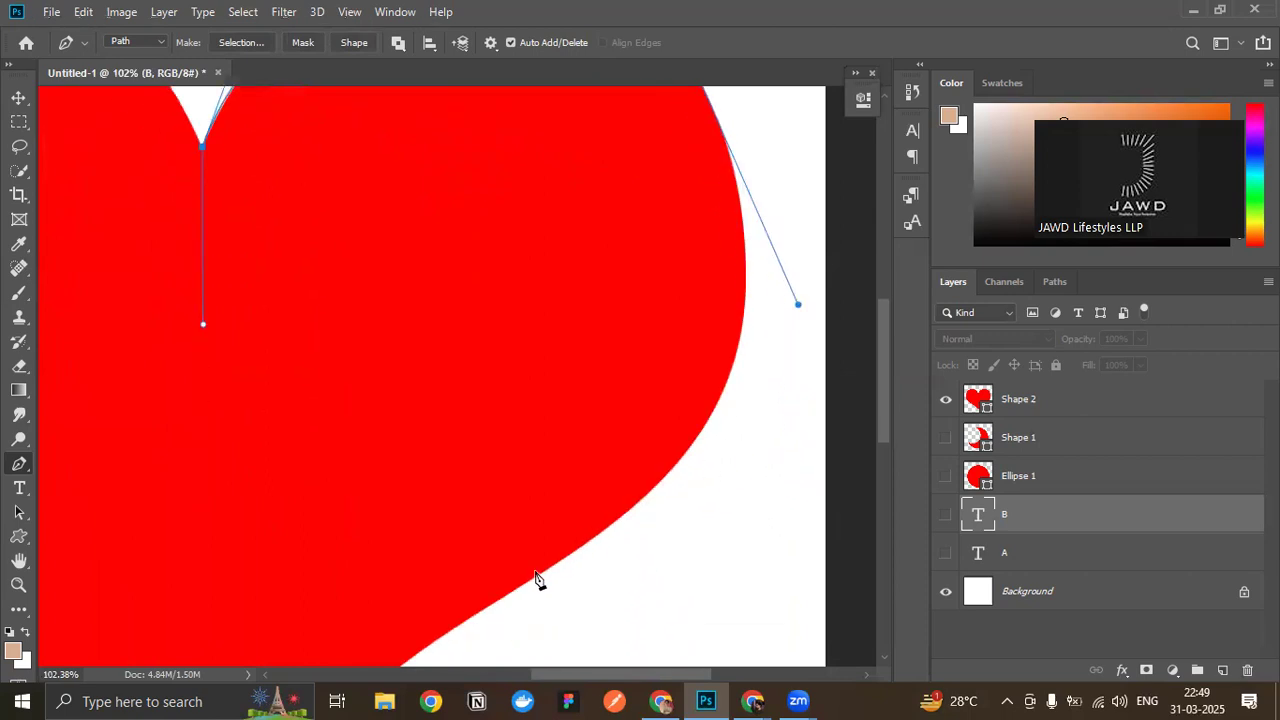
# - Add a smooth anchor on the heart's lower right edge and fine-tune the shoulder anchor's lower handle to fit the side curve
pyautogui.scroll(-2, 532, 570)
pyautogui.moveTo(518, 511); pyautogui.dragTo(292, 587)
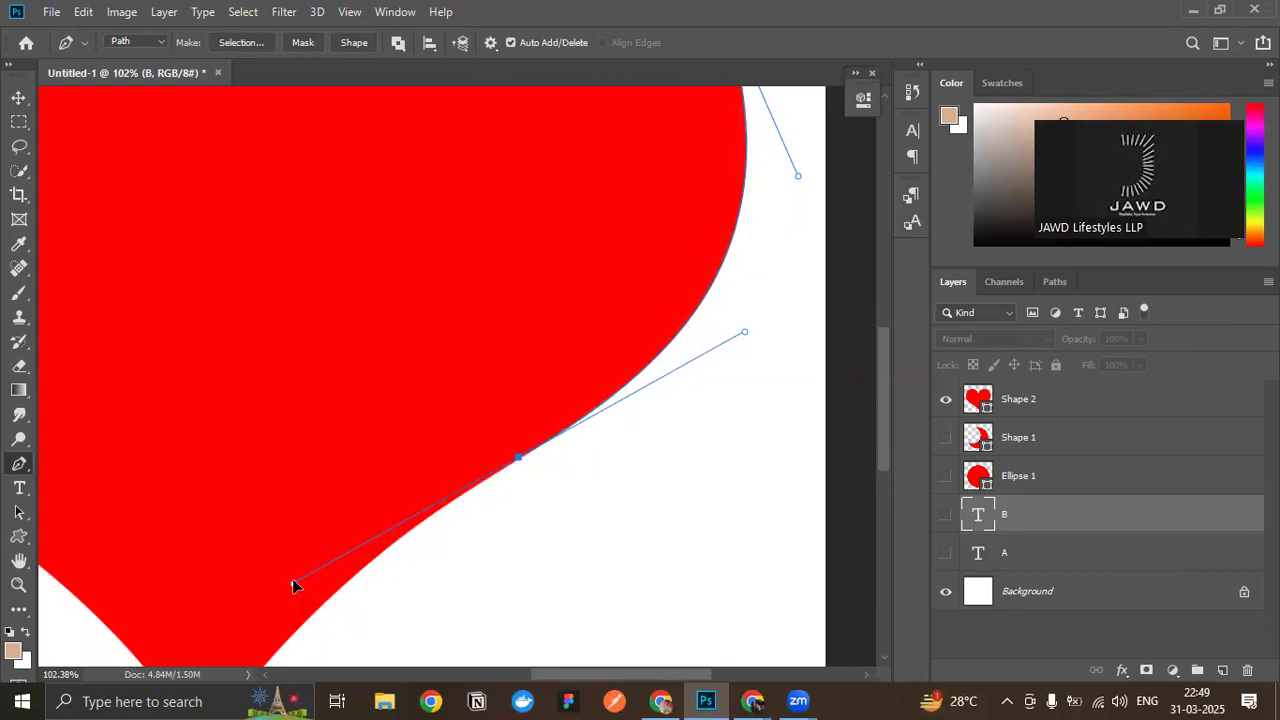
pyautogui.scroll(6, 704, 504)
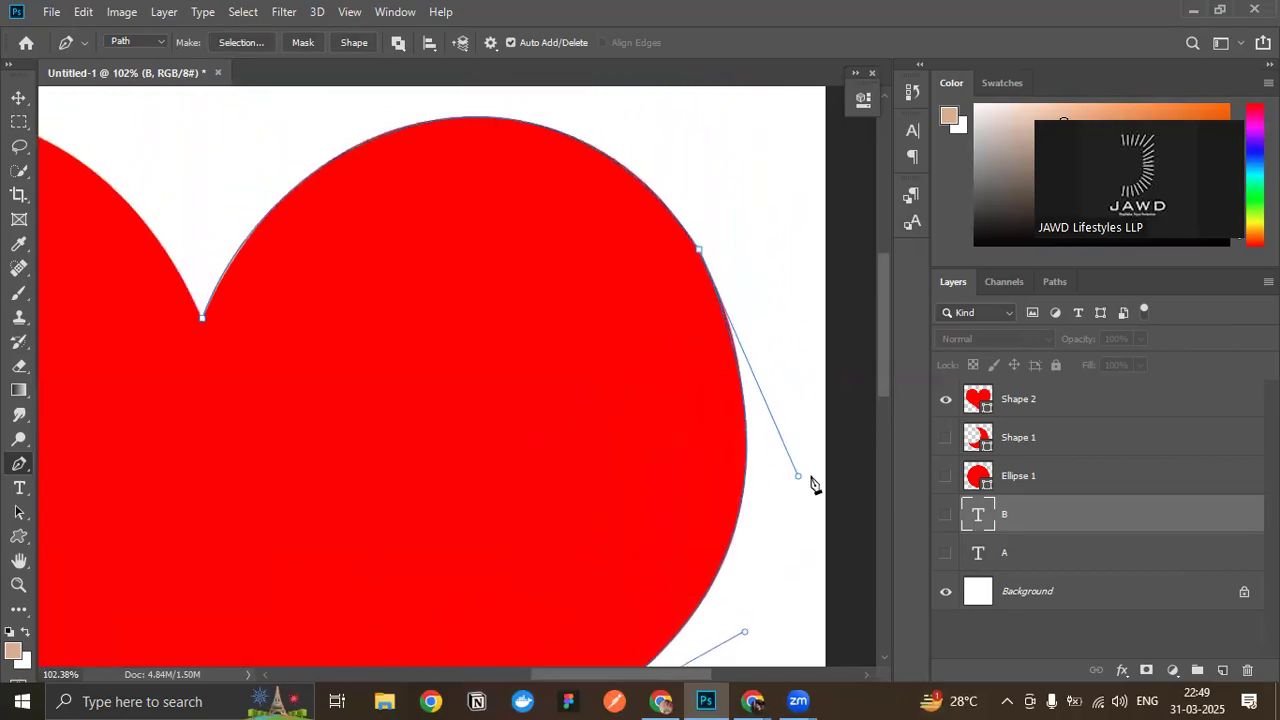
pyautogui.moveTo(797, 478); pyautogui.dragTo(797, 462)
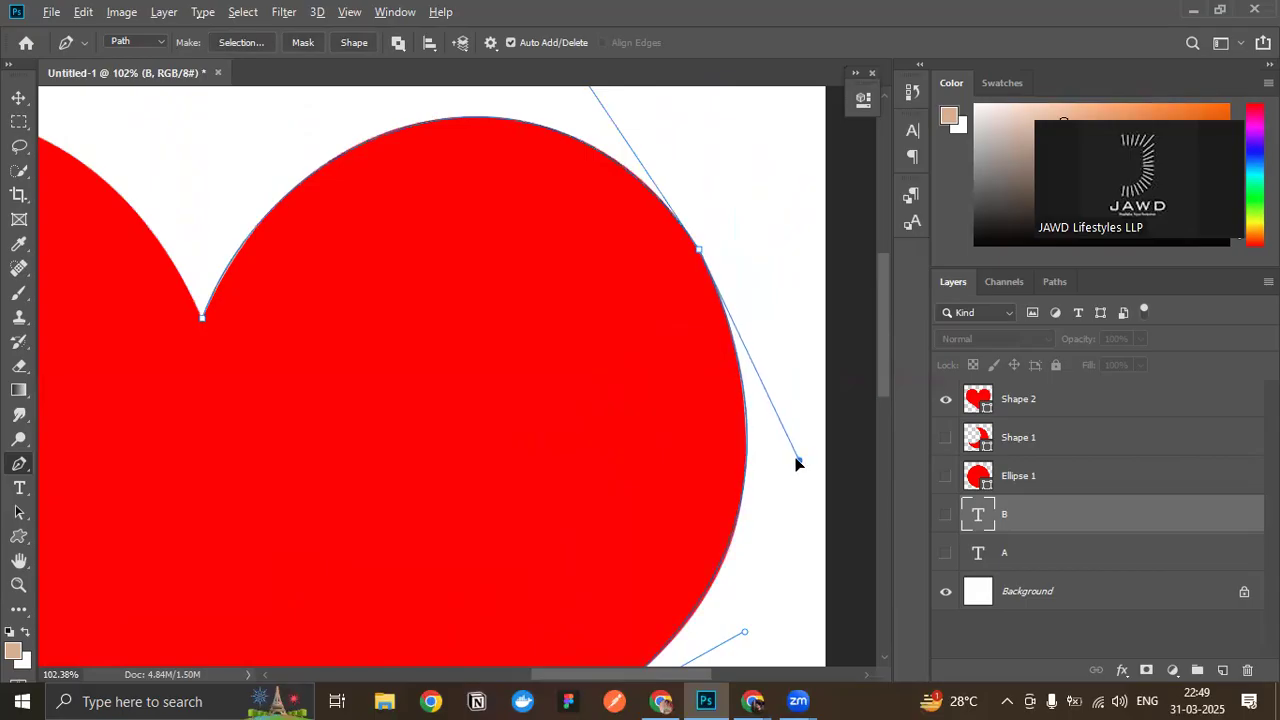
pyautogui.scroll(-3, 797, 462)
pyautogui.moveTo(799, 251); pyautogui.dragTo(797, 265)
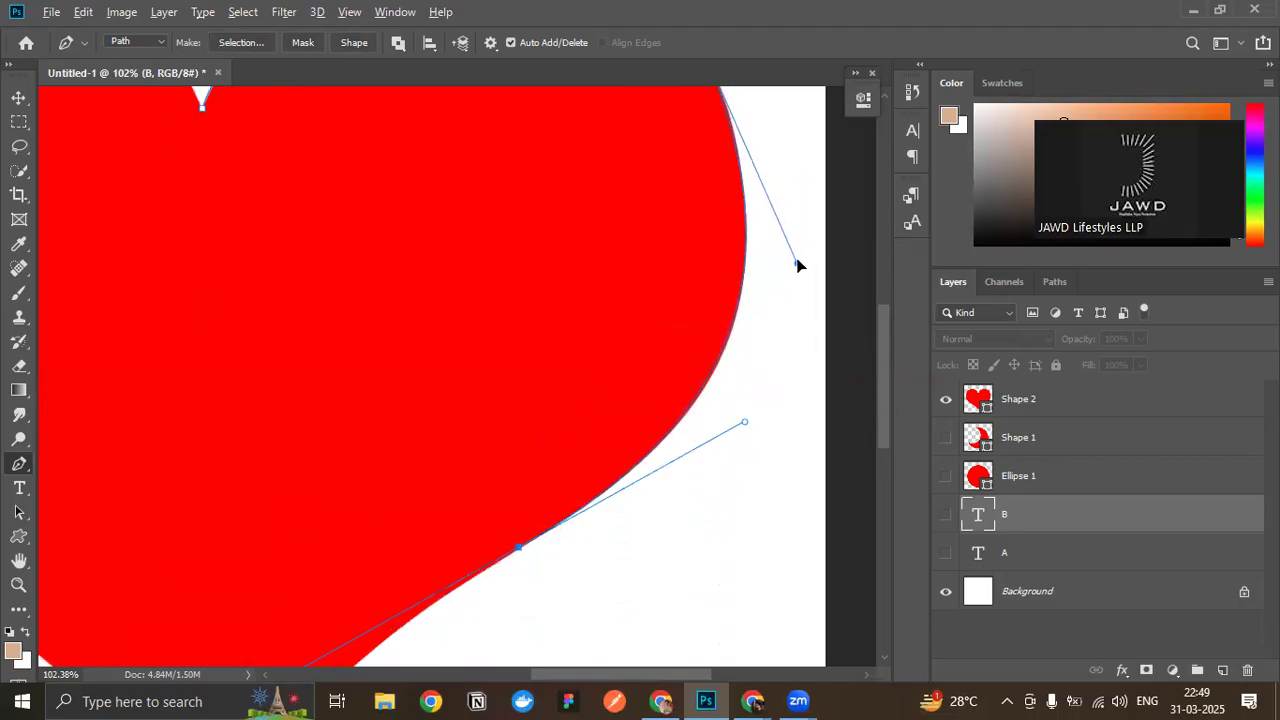
pyautogui.scroll(3, 800, 270)
pyautogui.scroll(-5, 800, 271)
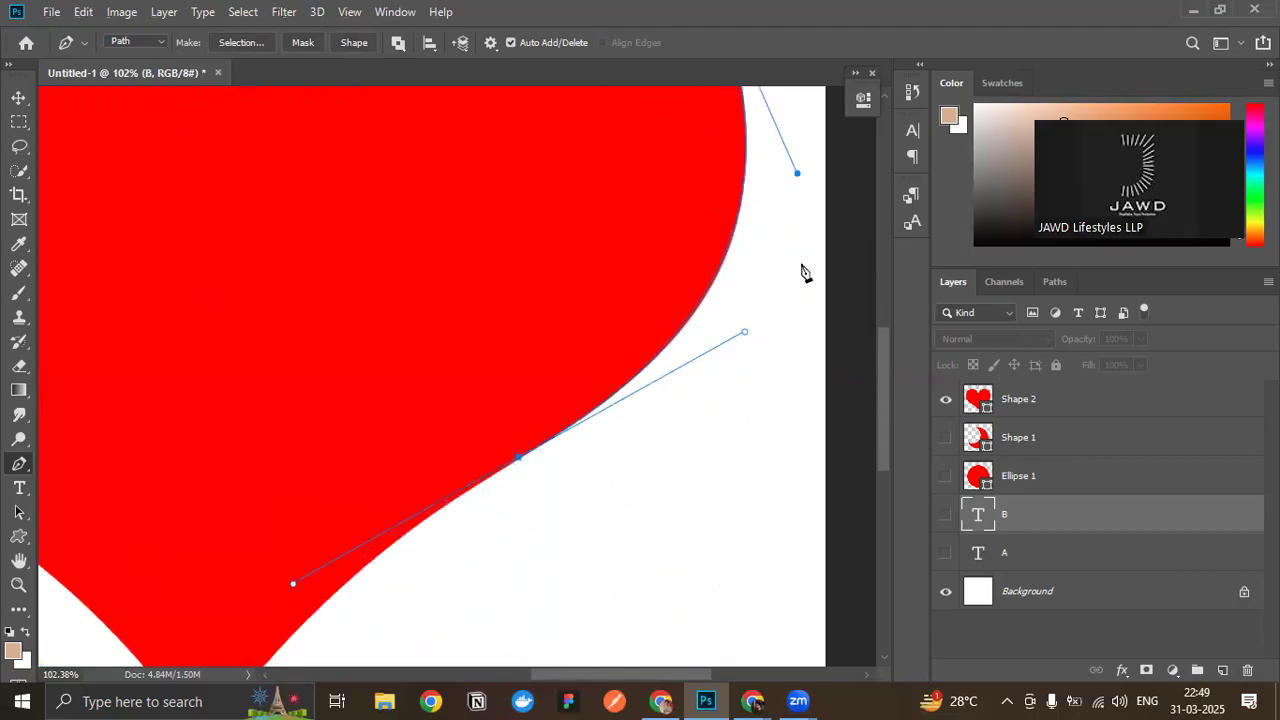
# - Add an anchor with short handles at the heart's bottom tip and shorten the lower-edge anchor's downward handle
pyautogui.scroll(-2, 803, 272)
pyautogui.hscroll(-5, 520, 423)
pyautogui.scroll(-1, 755, 443)
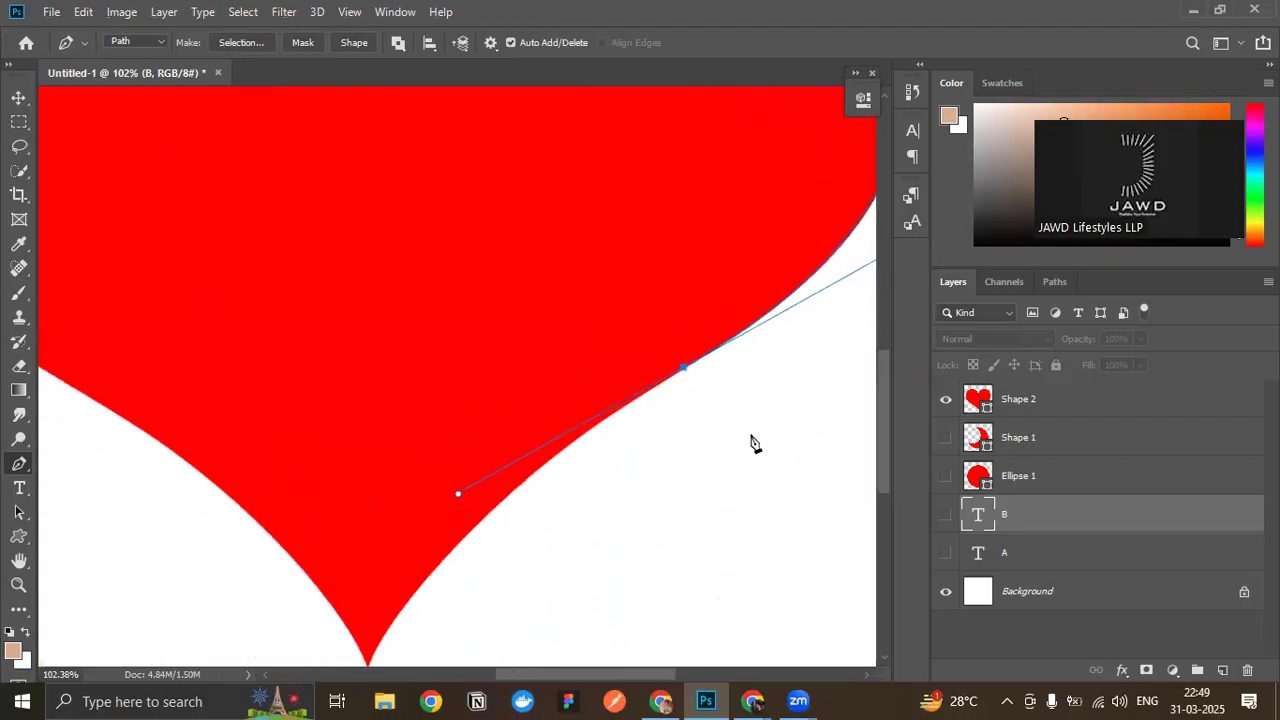
pyautogui.scroll(-2, 755, 443)
pyautogui.moveTo(368, 592); pyautogui.dragTo(350, 645)
pyautogui.moveTo(458, 419); pyautogui.dragTo(564, 327)
pyautogui.hotkey('ctrl', 'z')
pyautogui.scroll(3, 581, 400)
pyautogui.moveTo(350, 430); pyautogui.dragTo(426, 394)
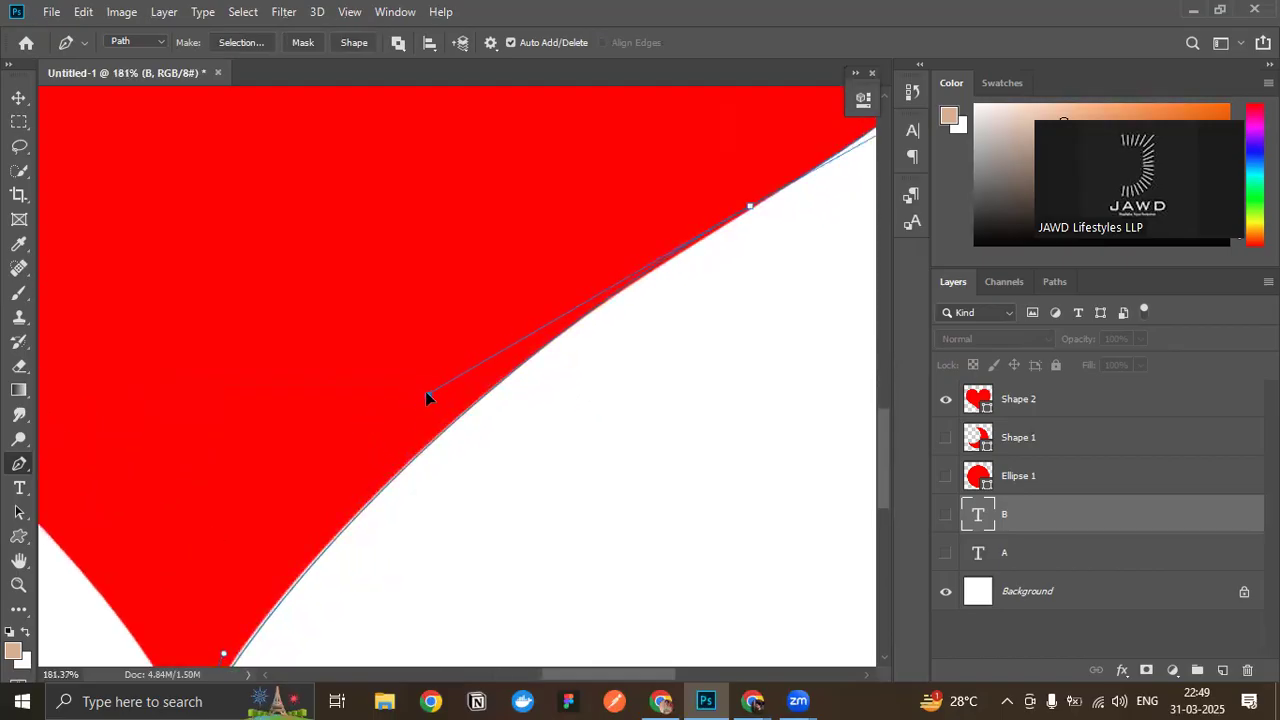
# - Nudge the lower-edge anchor along the outline and adjust its upper handle and the shoulder's lower handle to hug the heart's side
pyautogui.moveTo(751, 206); pyautogui.dragTo(757, 209)
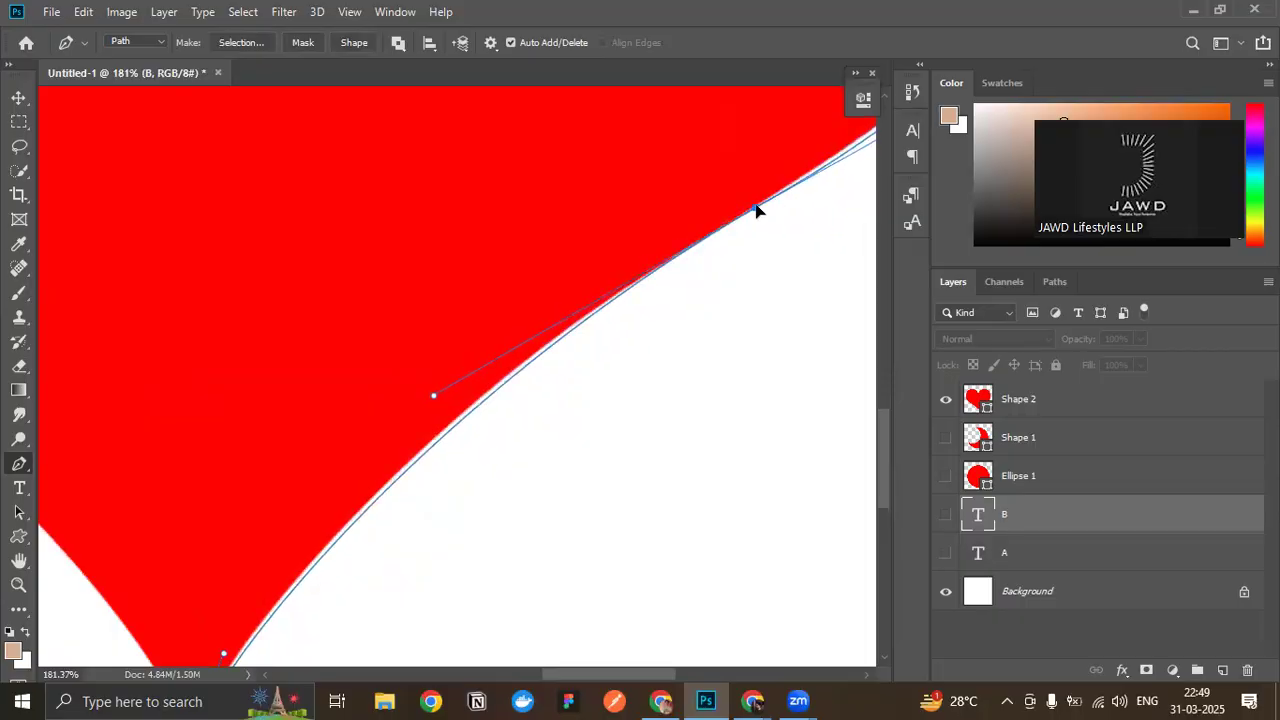
pyautogui.scroll(-5, 756, 210)
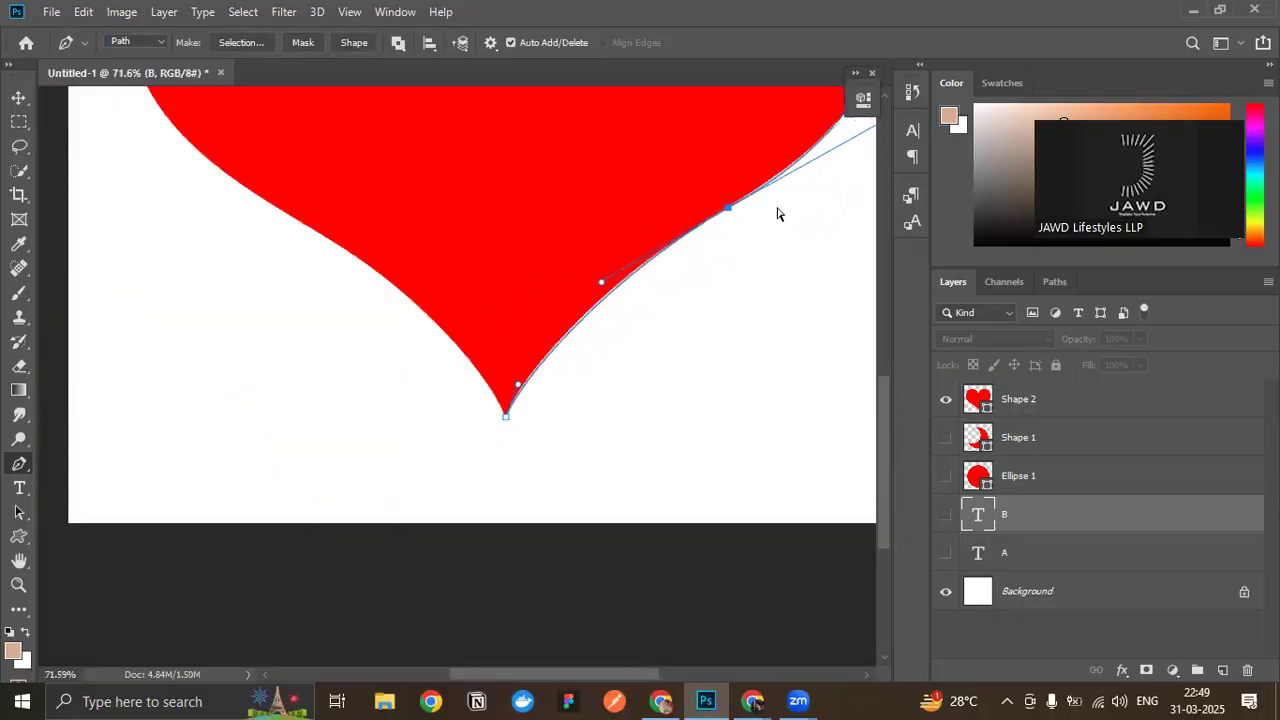
pyautogui.scroll(5, 733, 213)
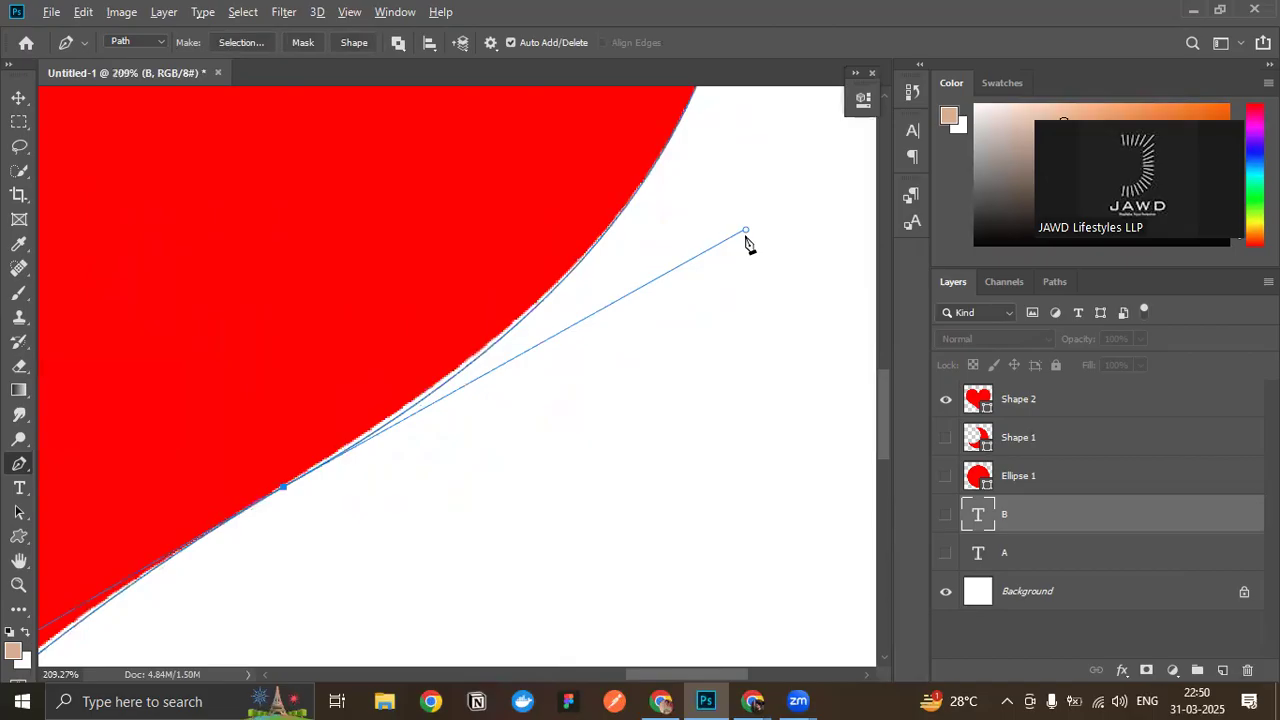
pyautogui.moveTo(747, 232); pyautogui.dragTo(729, 228)
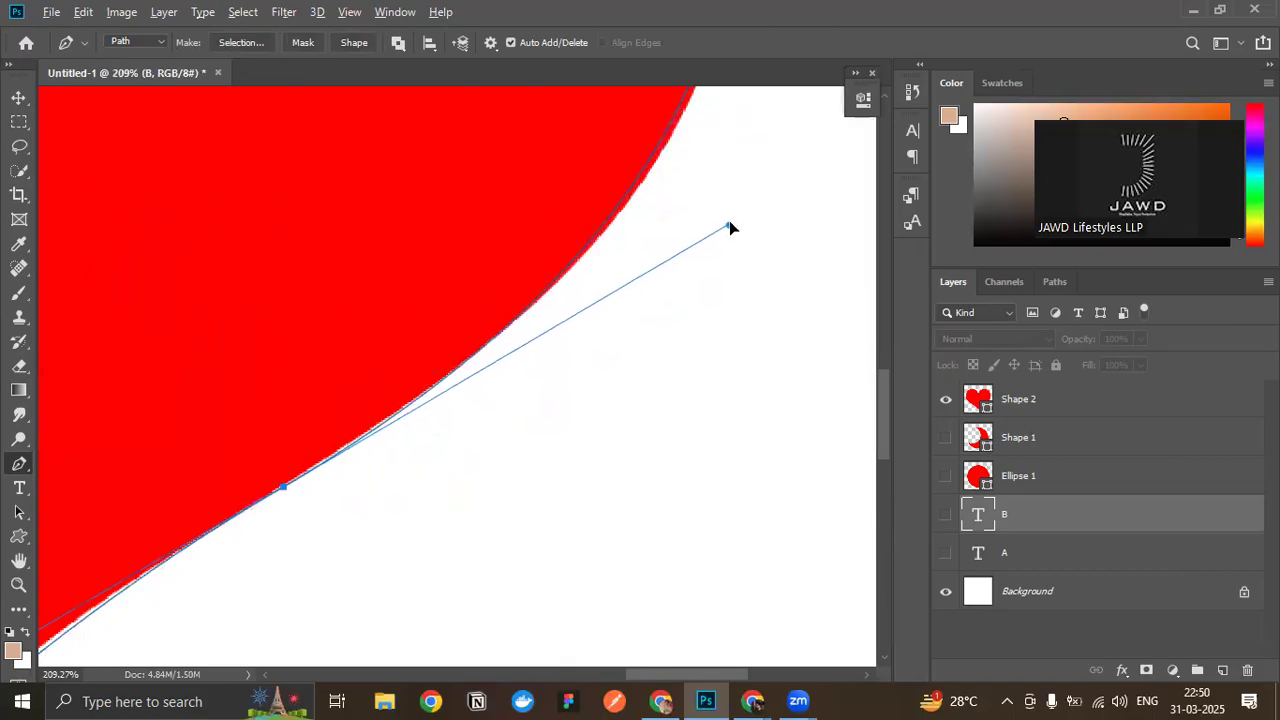
pyautogui.scroll(3, 735, 228)
pyautogui.moveTo(849, 207); pyautogui.dragTo(852, 230)
# - Raise the lower-edge anchor's downward handle slightly so the segment to the bottom tip follows the heart's edge
pyautogui.keyDown('alt'); pyautogui.scroll(-3, 721, 266); pyautogui.keyUp('alt')
pyautogui.scroll(-1, 520, 342)
pyautogui.scroll(3, 520, 342)
pyautogui.scroll(-3, 523, 314)
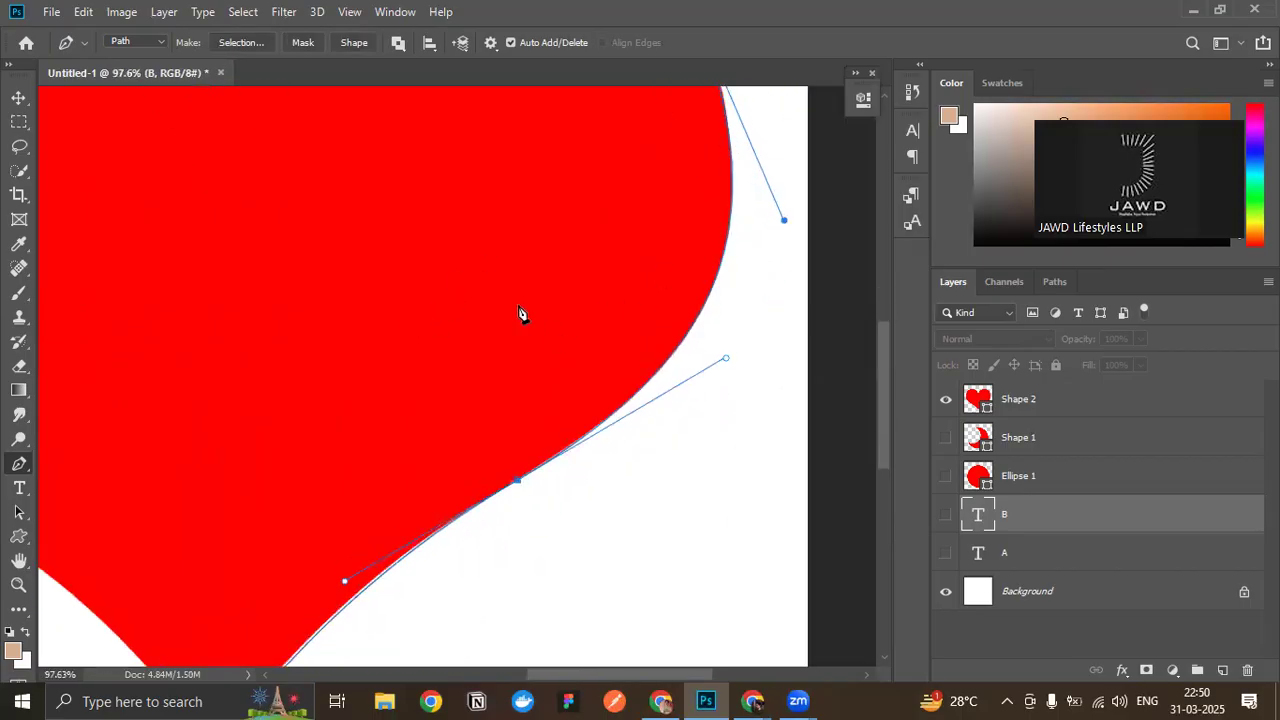
pyautogui.scroll(6, 533, 292)
pyautogui.scroll(2, 383, 303)
pyautogui.scroll(-6, 309, 451)
pyautogui.keyDown('alt'); pyautogui.scroll(2, 314, 600); pyautogui.keyUp('alt')
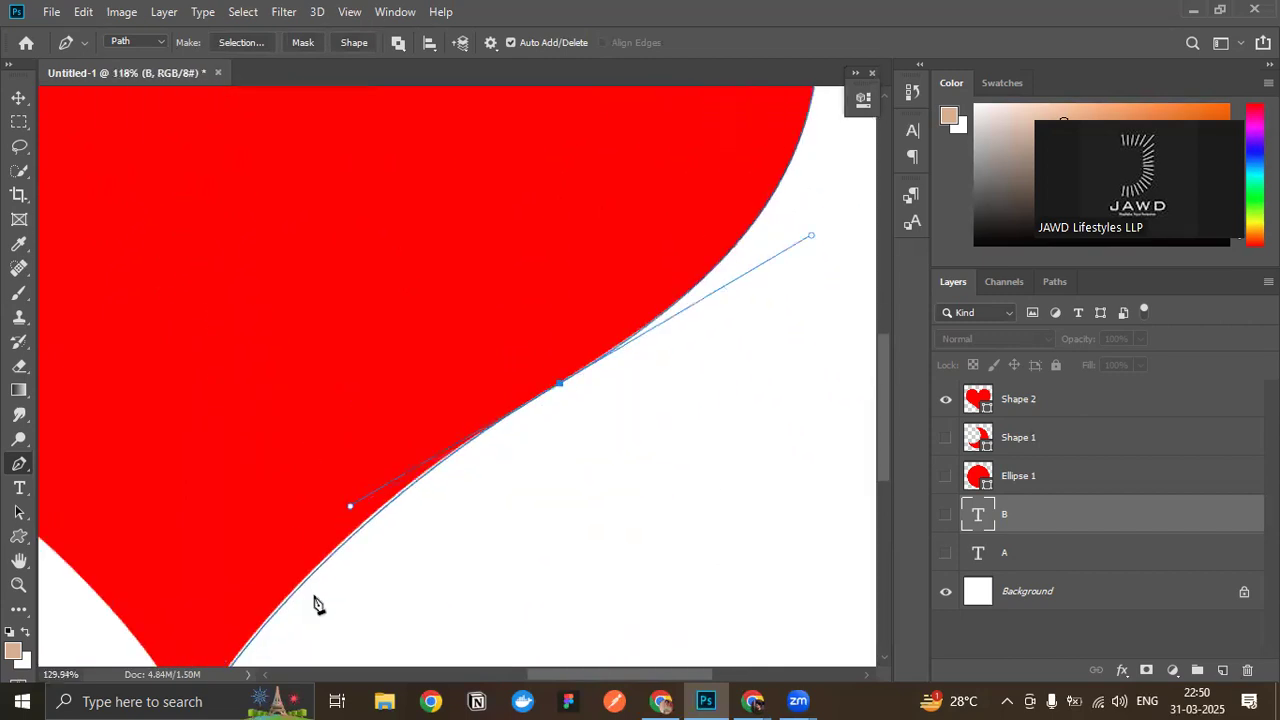
pyautogui.keyDown('alt'); pyautogui.scroll(2, 338, 522); pyautogui.keyUp('alt')
pyautogui.hscroll(-1, 338, 522)
pyautogui.scroll(-2, 337, 517)
pyautogui.scroll(-2, 337, 490)
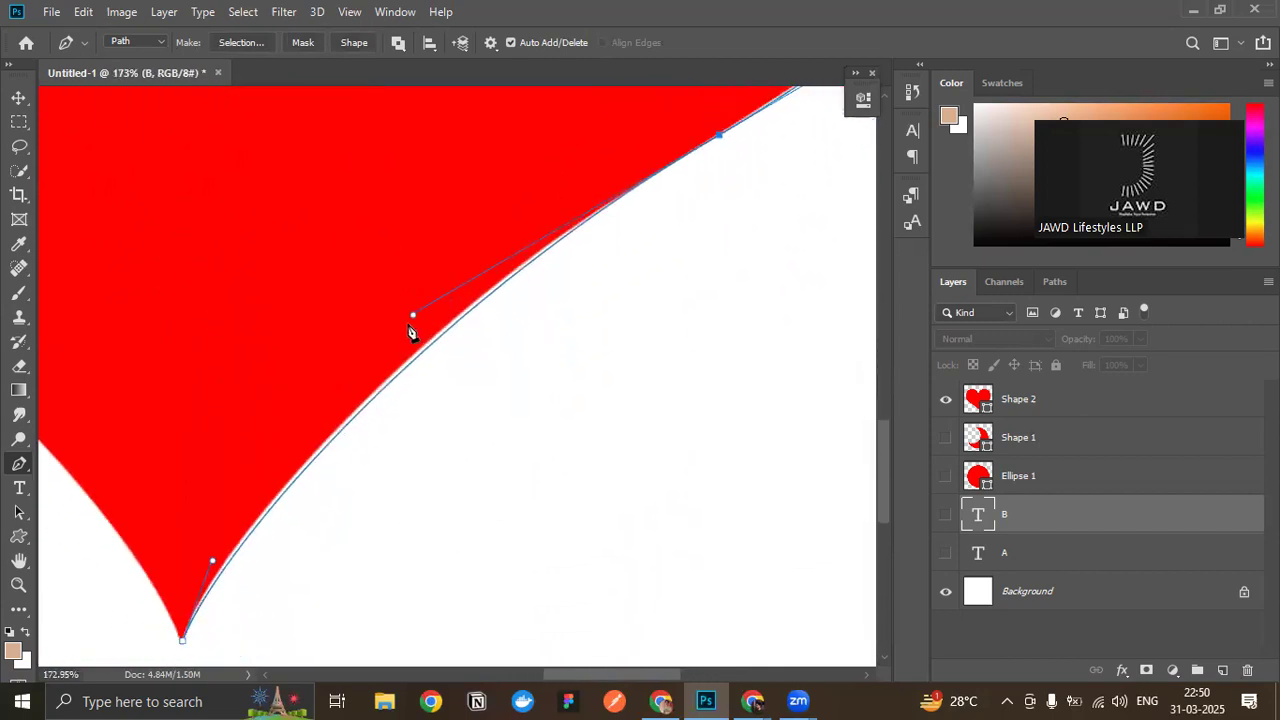
pyautogui.moveTo(412, 317); pyautogui.dragTo(410, 305)
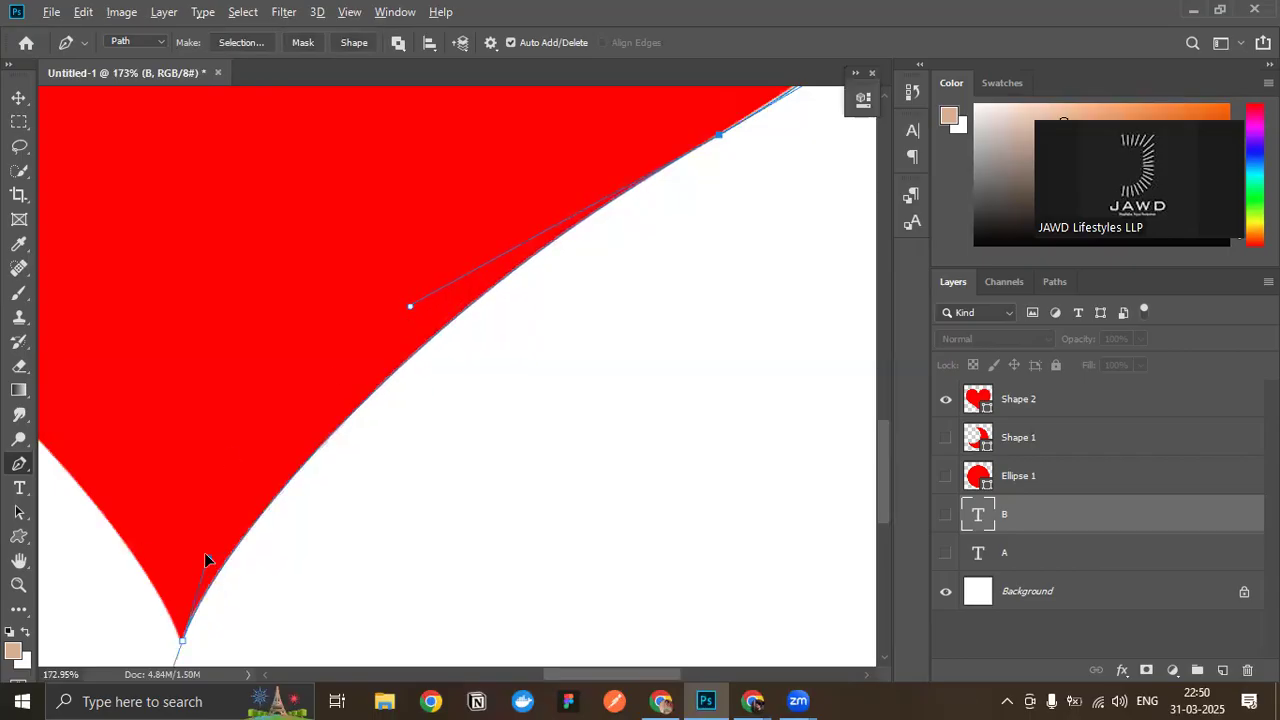
# - Hide the Shape 2 heart layer to show the traced right-half path on its own
pyautogui.scroll(-6, 294, 423)
pyautogui.scroll(3, 474, 428)
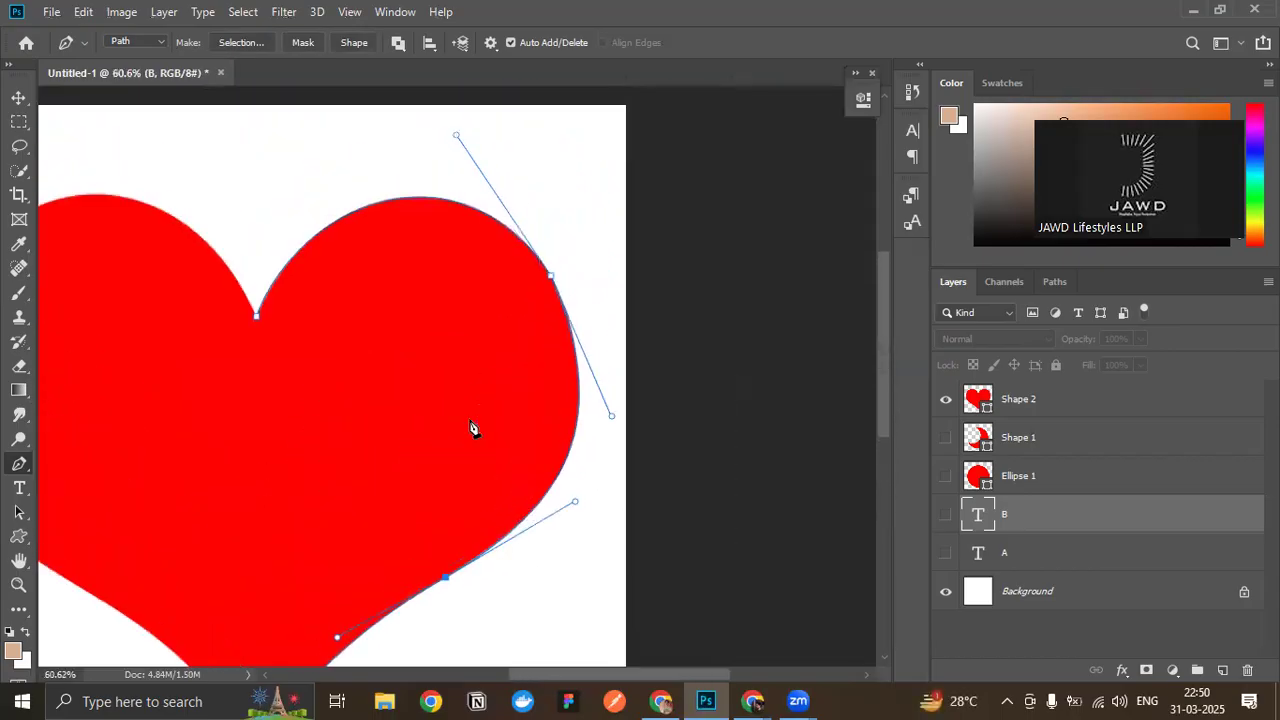
pyautogui.scroll(-2, 474, 428)
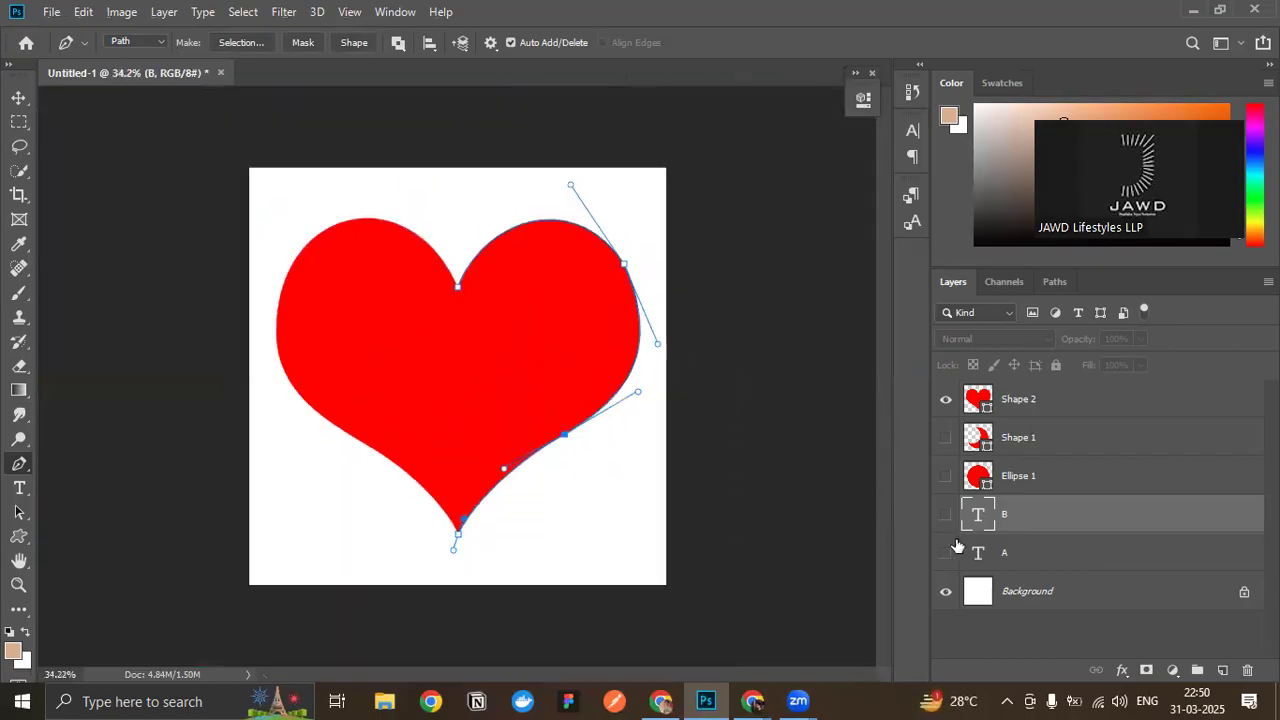
pyautogui.click(946, 402)
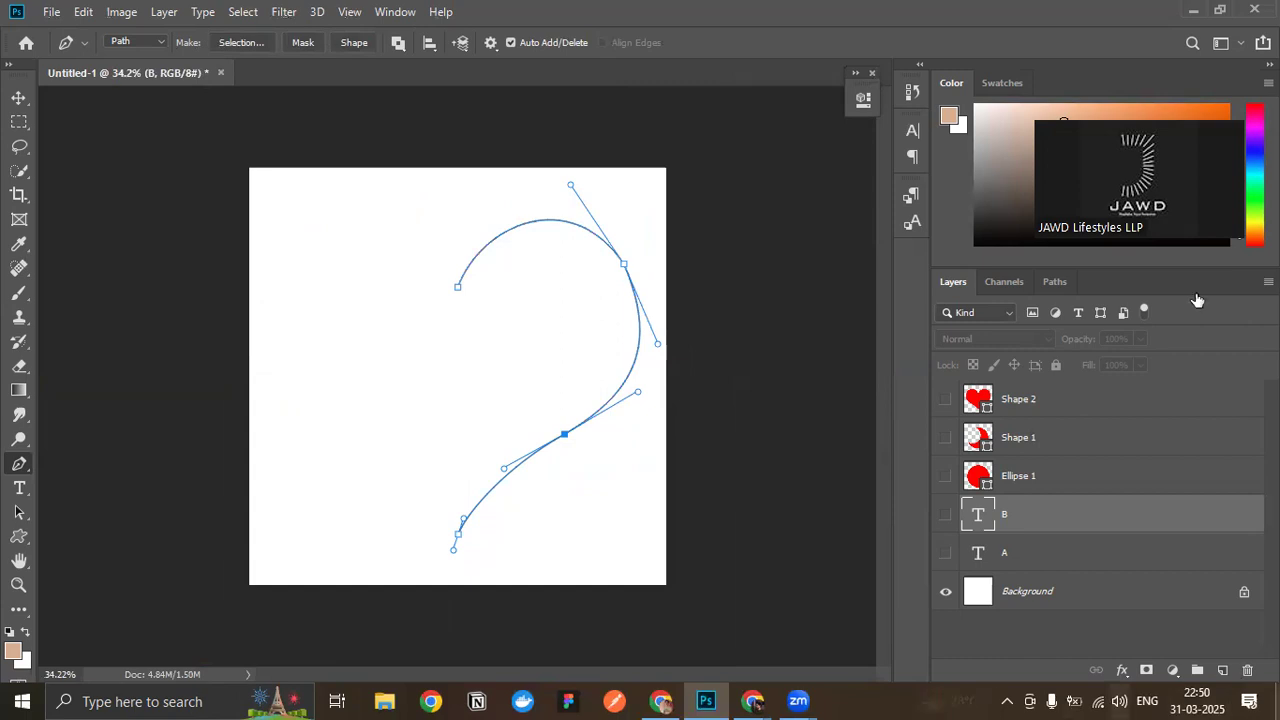
# - Activate the Custom Shape tool and delete the traced half-heart work path
pyautogui.click(19, 537)
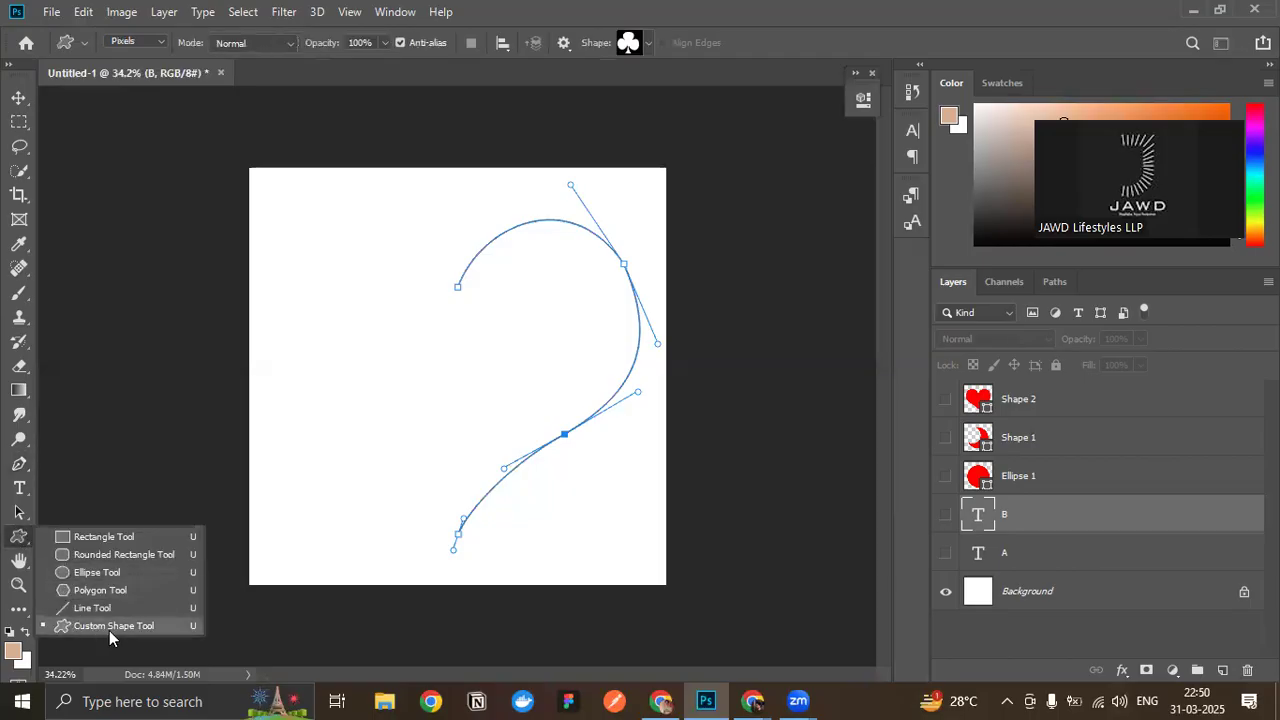
pyautogui.click(1055, 283)
pyautogui.moveTo(1075, 326); pyautogui.dragTo(1248, 670)
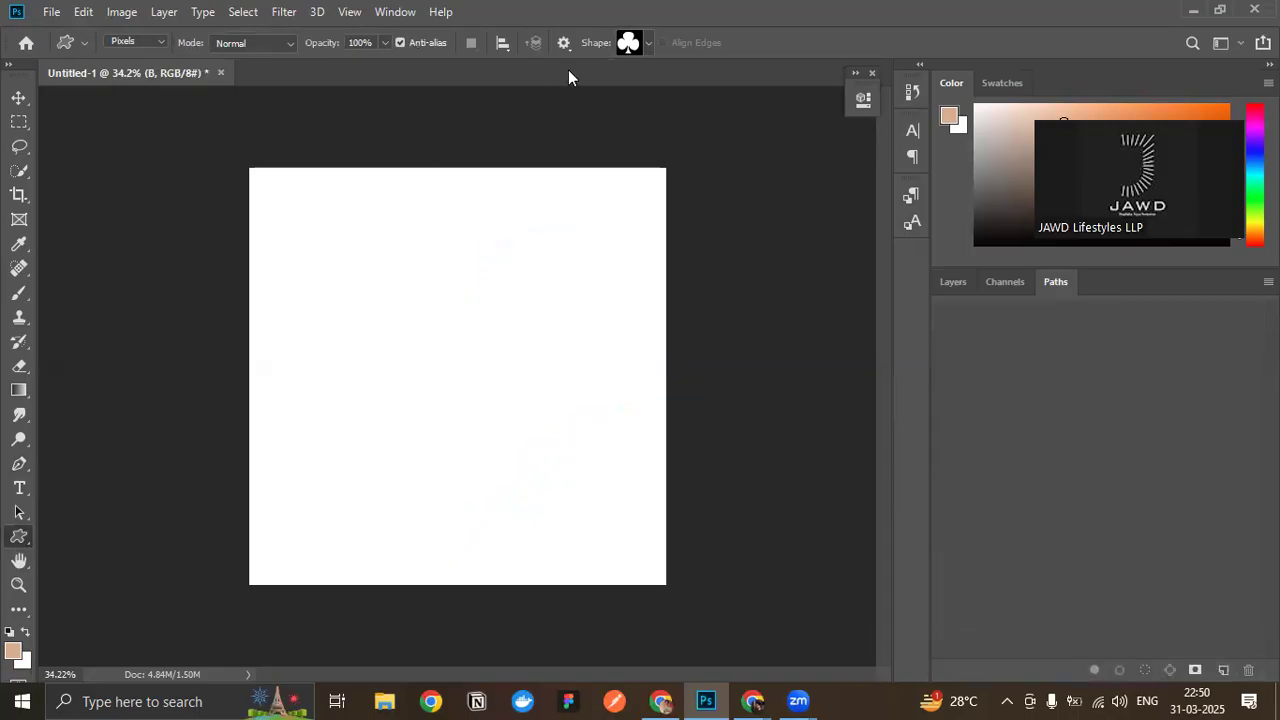
# - Choose the Heart Card preset as the custom shape
pyautogui.click(628, 44)
pyautogui.scroll(1, 595, 128)
pyautogui.click(576, 158)
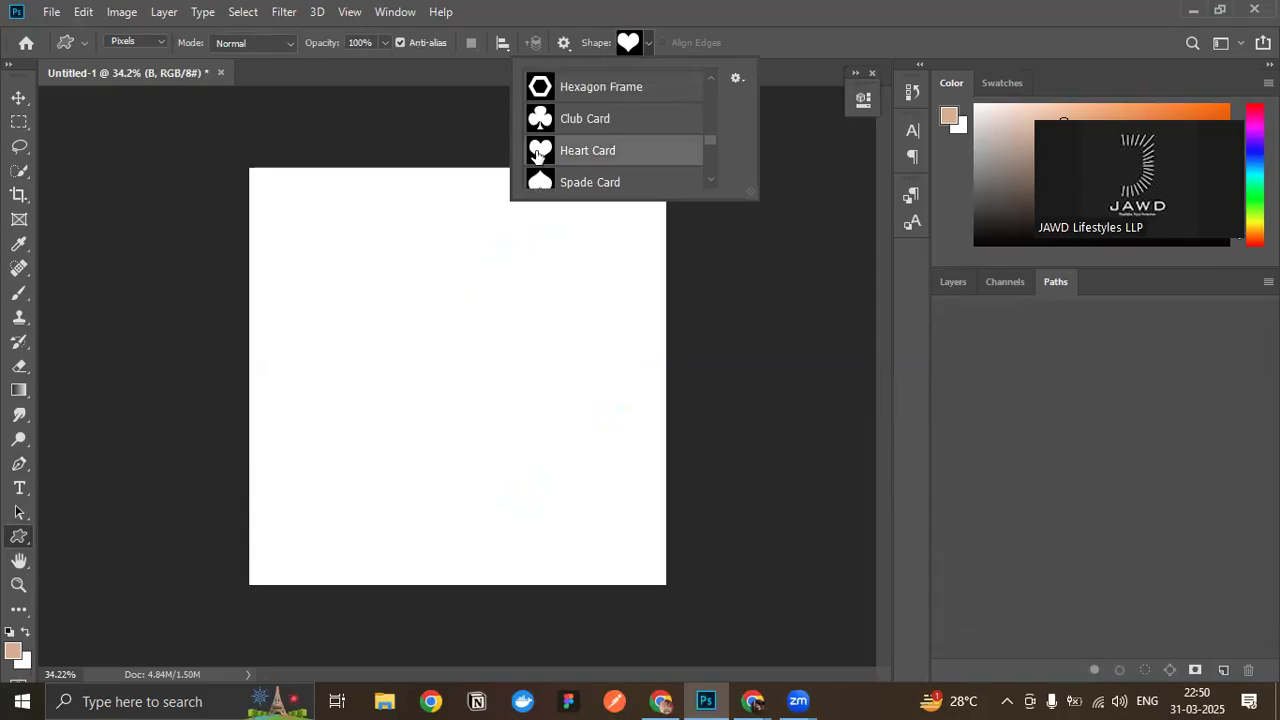
# - Add a new layer above the B text layer and draw a large tan heart on it in Pixels mode
pyautogui.click(952, 282)
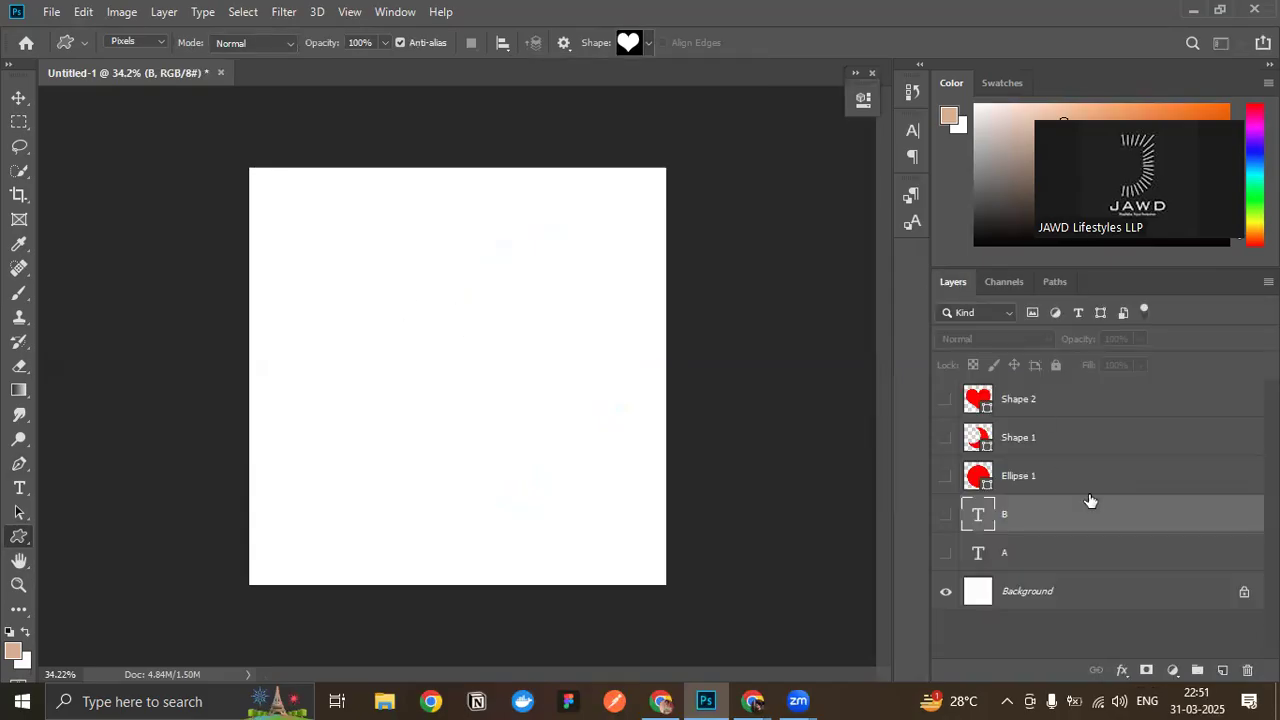
pyautogui.click(1222, 670)
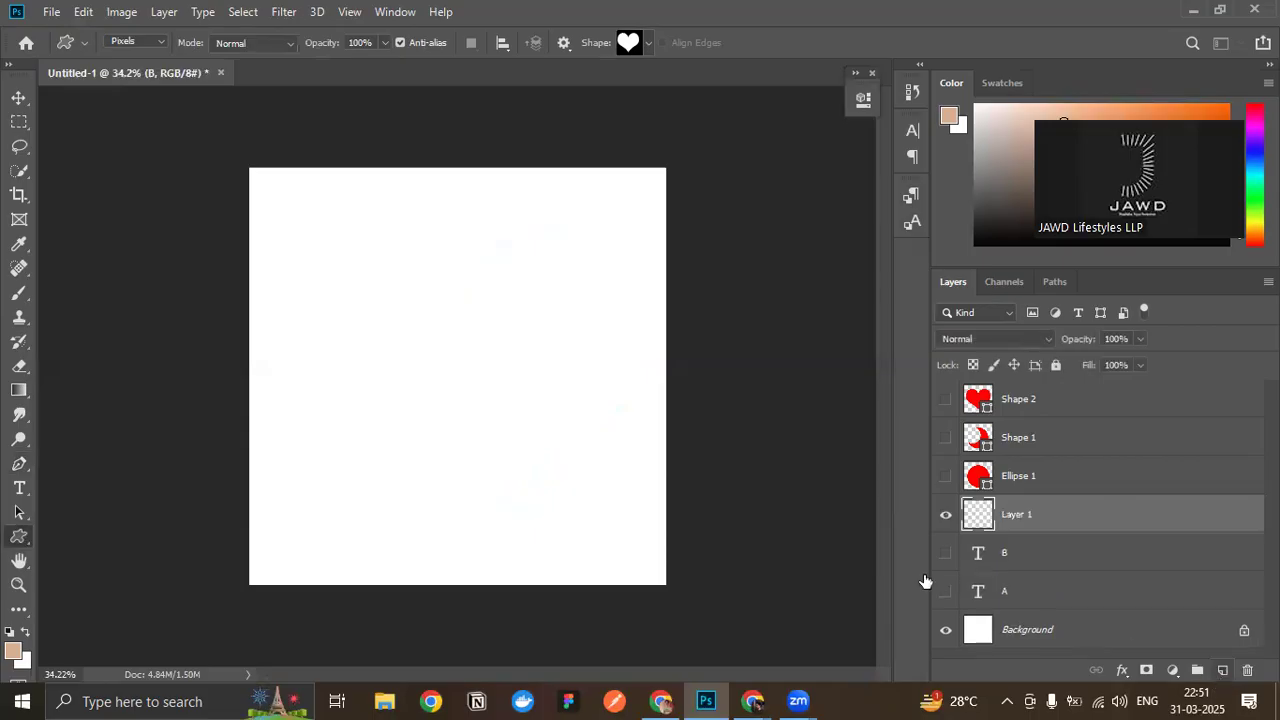
pyautogui.moveTo(357, 246); pyautogui.dragTo(664, 588)
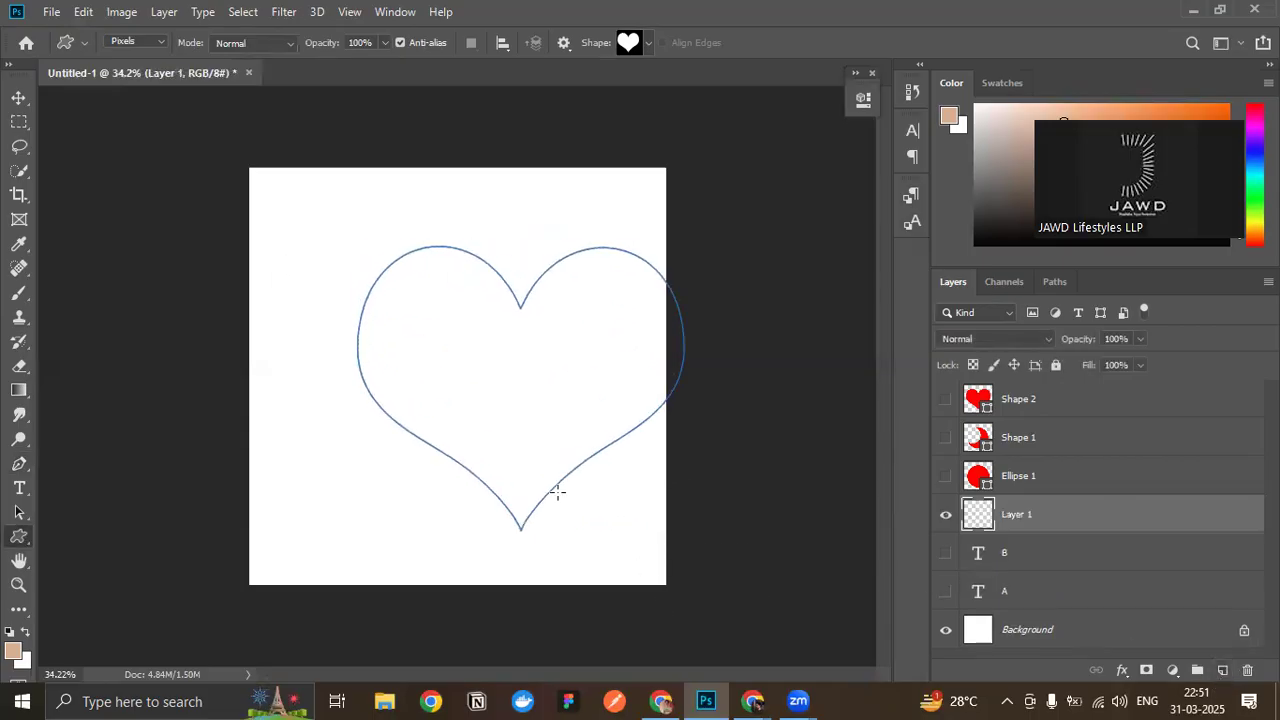
# - Move the tan heart toward the canvas centre with the Move tool and delete its layer
pyautogui.click(19, 97)
pyautogui.moveTo(423, 328); pyautogui.dragTo(380, 323)
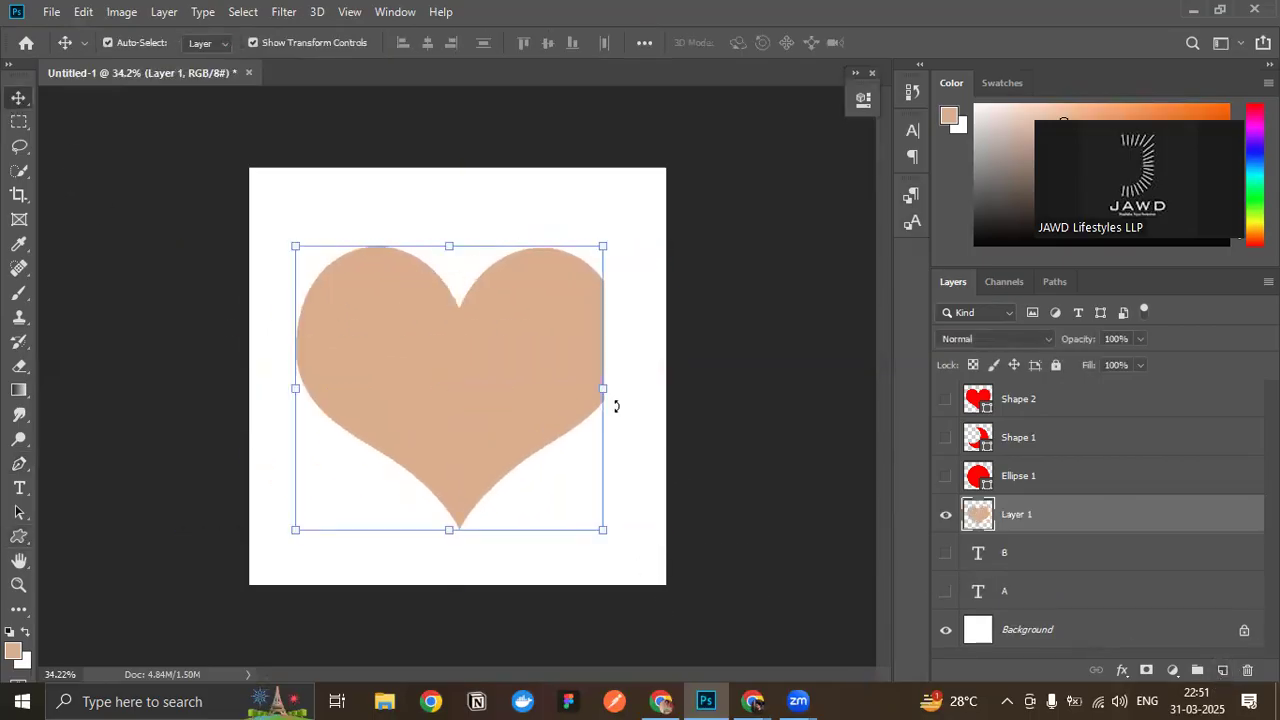
pyautogui.press('Delete')
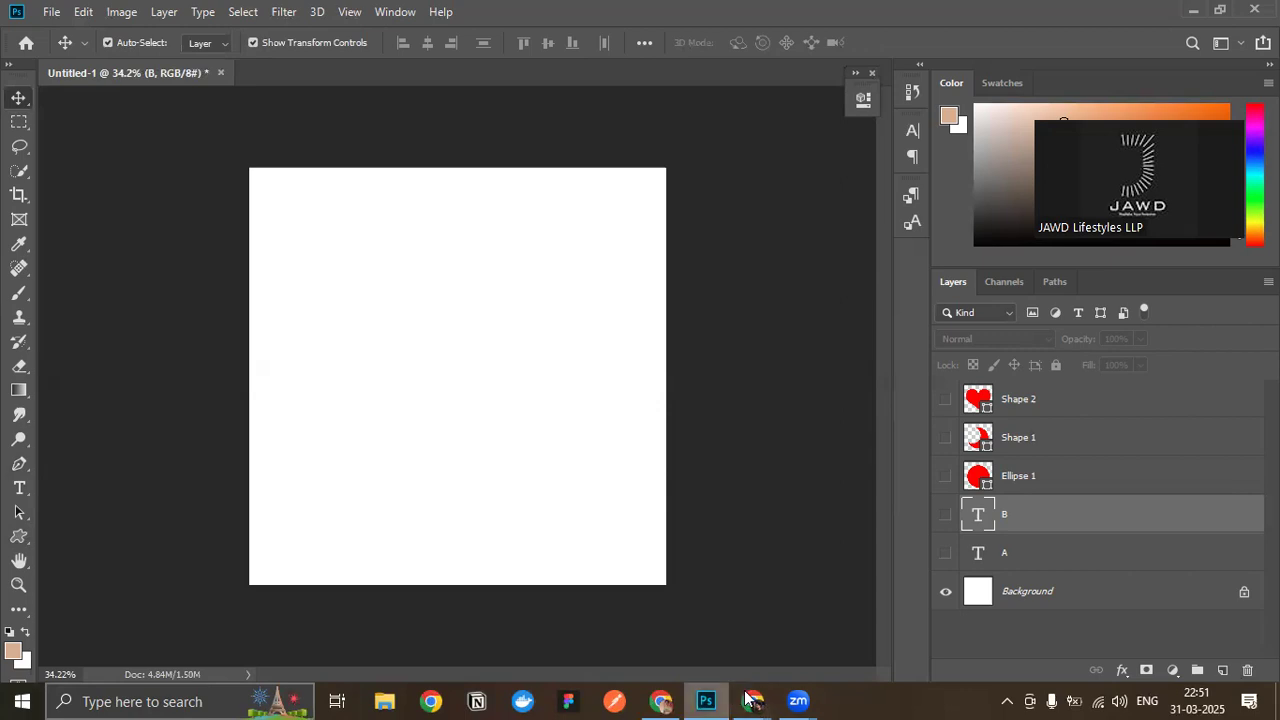
# - Switch to the Google Meet call to check its participants and return to Photoshop
pyautogui.moveTo(753, 701)
pyautogui.click(690, 630)
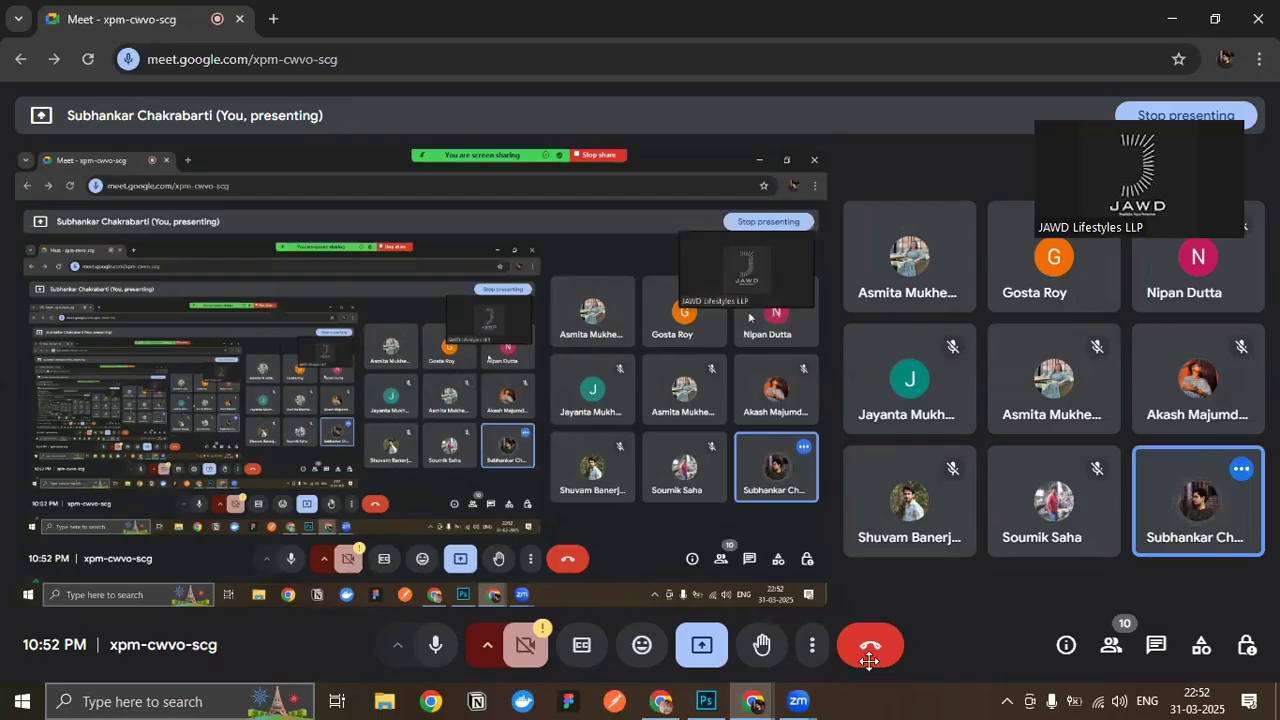
pyautogui.moveTo(715, 698)
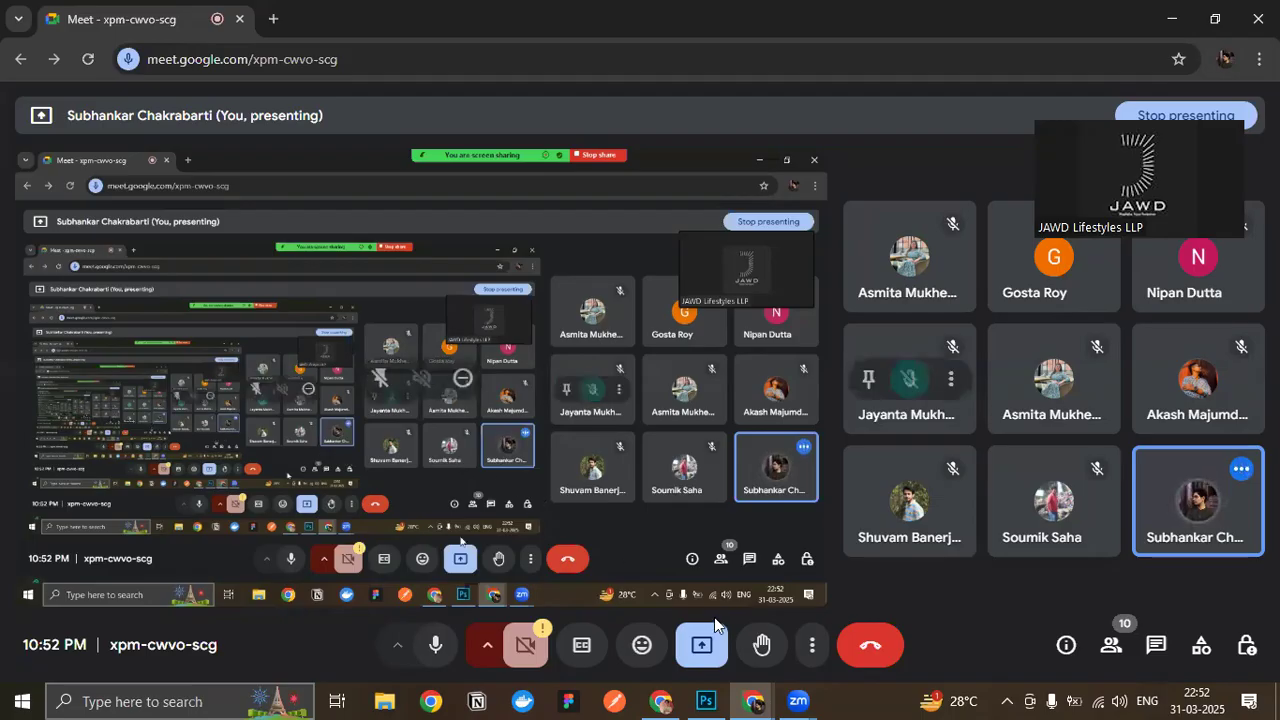
pyautogui.click(714, 700)
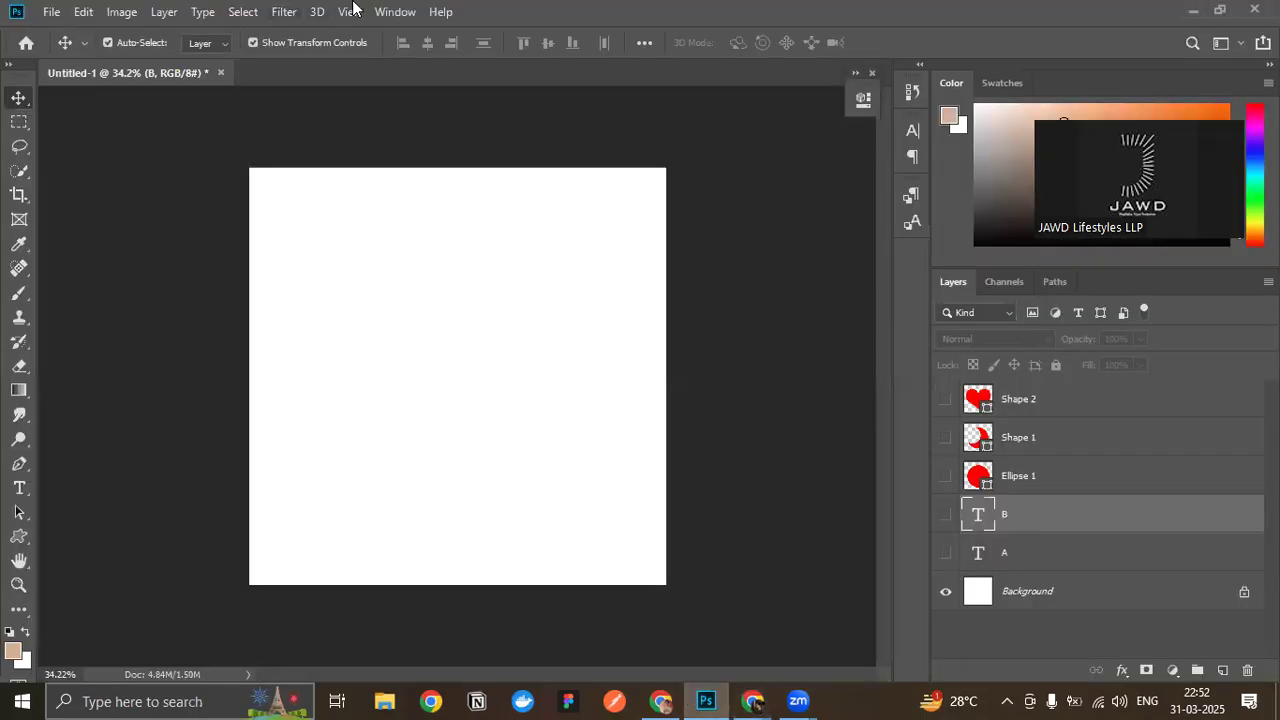
# - Open the new document setup and examine its name, width, height and measurement unit options
pyautogui.click(51, 11)
pyautogui.click(57, 26)
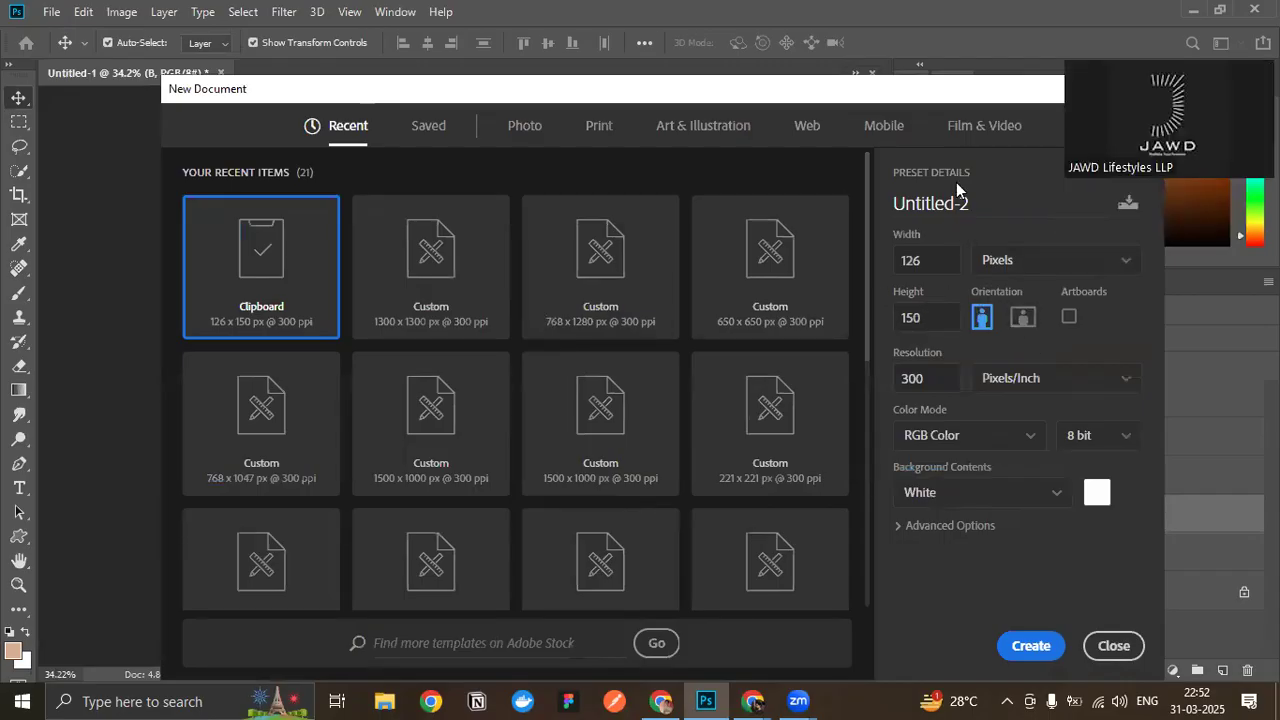
pyautogui.moveTo(918, 206); pyautogui.dragTo(986, 211)
pyautogui.click(986, 211)
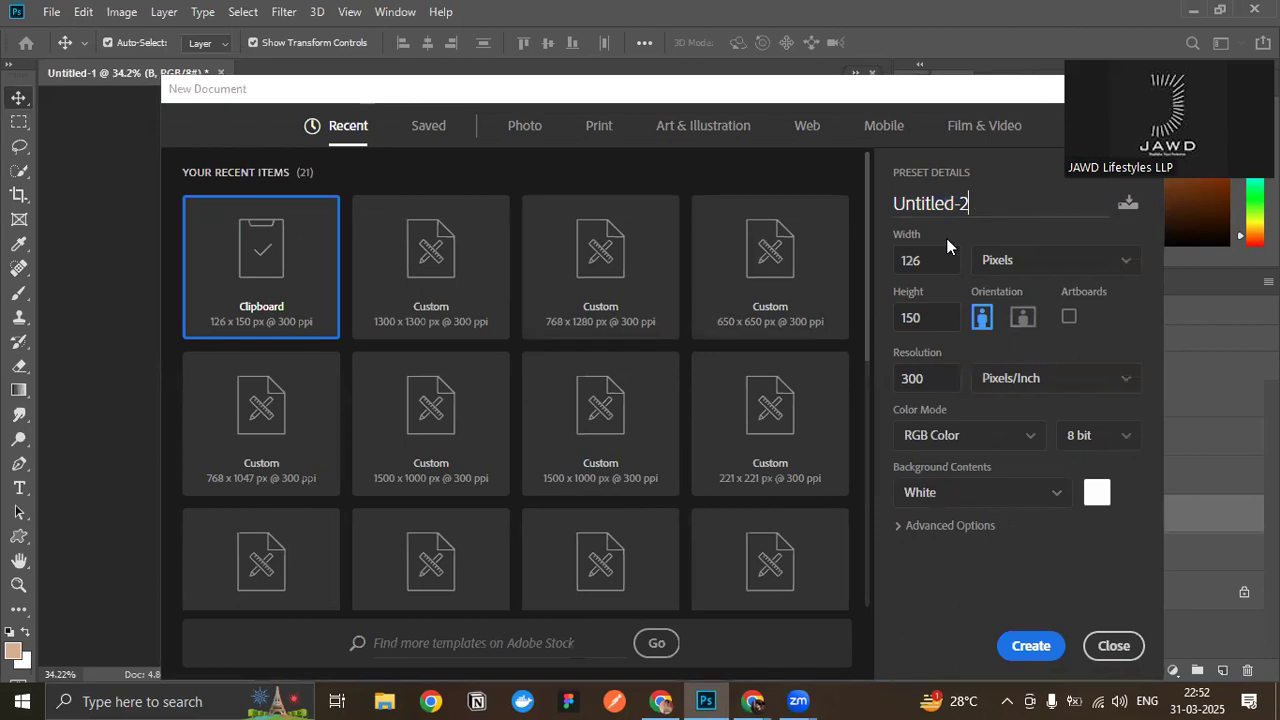
pyautogui.moveTo(373, 92); pyautogui.dragTo(455, 150)
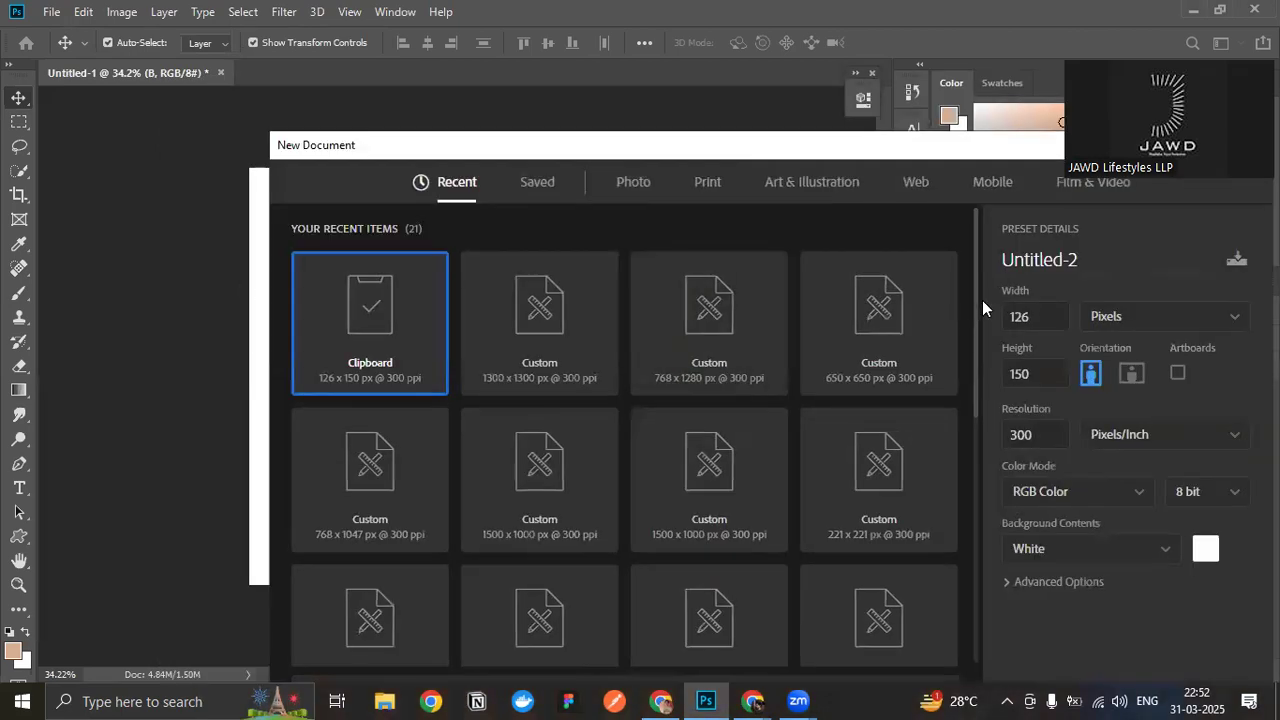
pyautogui.moveTo(1056, 318); pyautogui.dragTo(995, 322)
pyautogui.moveTo(1066, 377); pyautogui.dragTo(1006, 381)
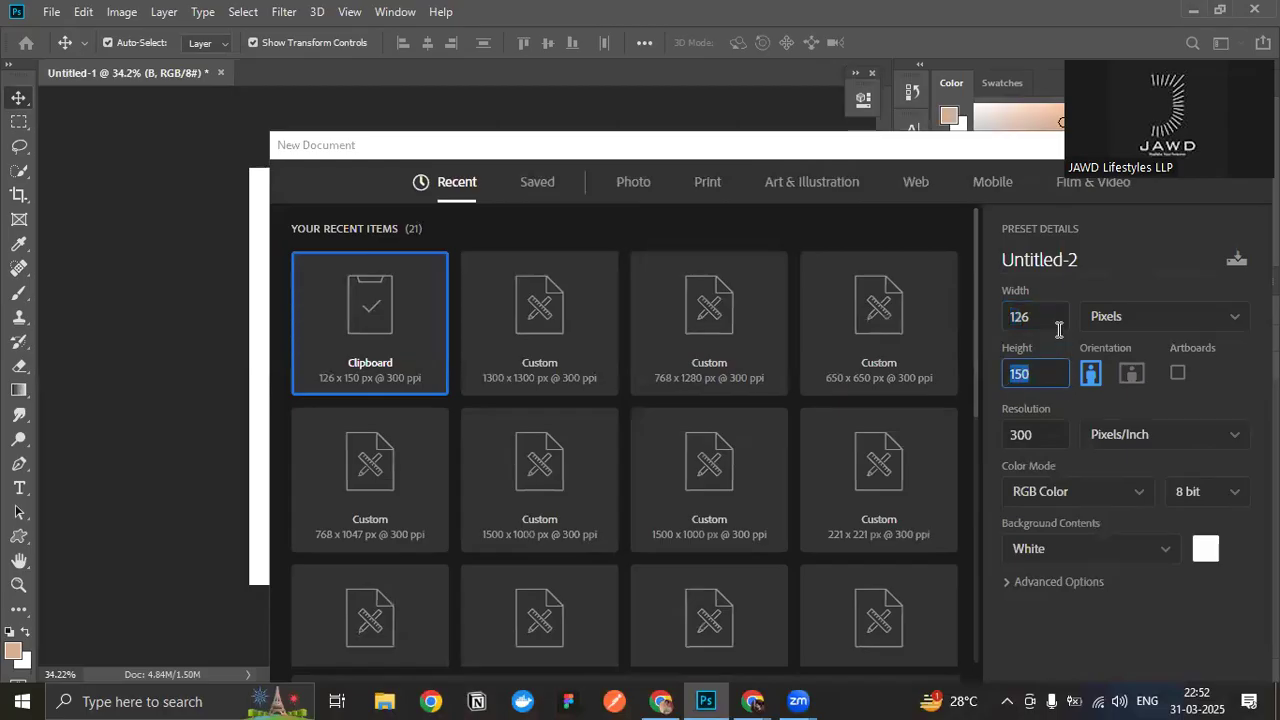
pyautogui.click(1118, 322)
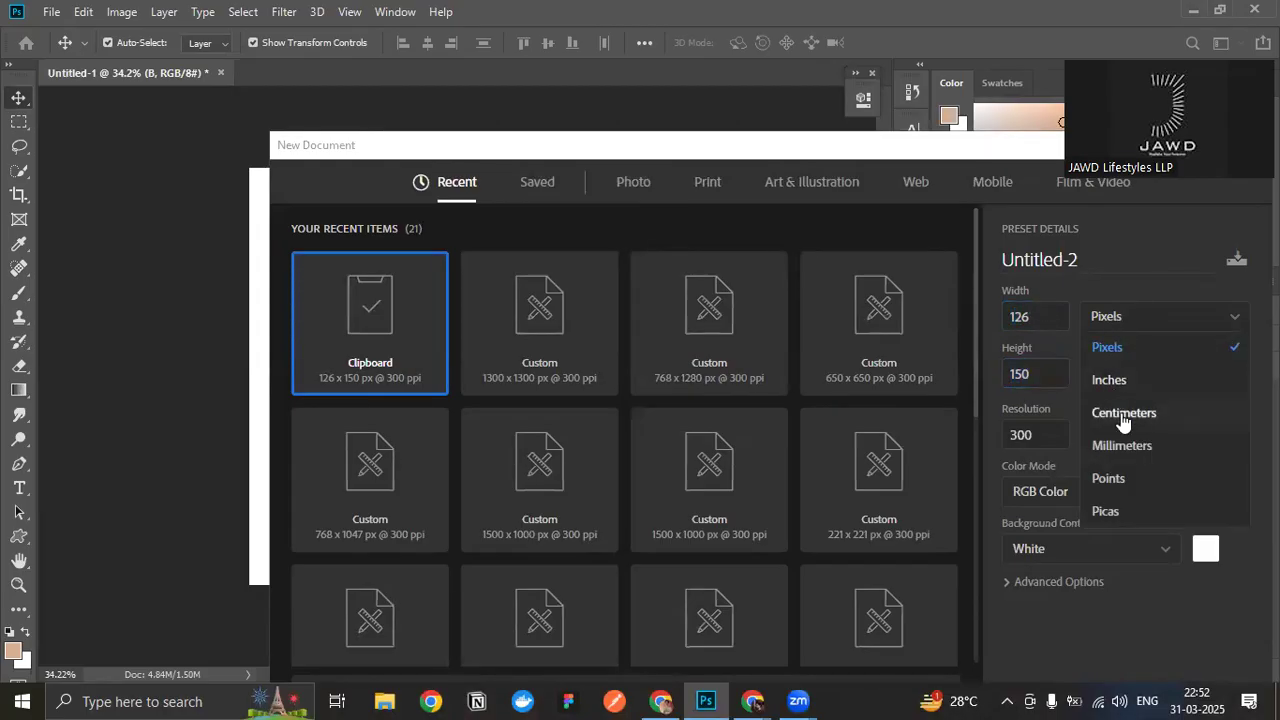
pyautogui.click(1061, 293)
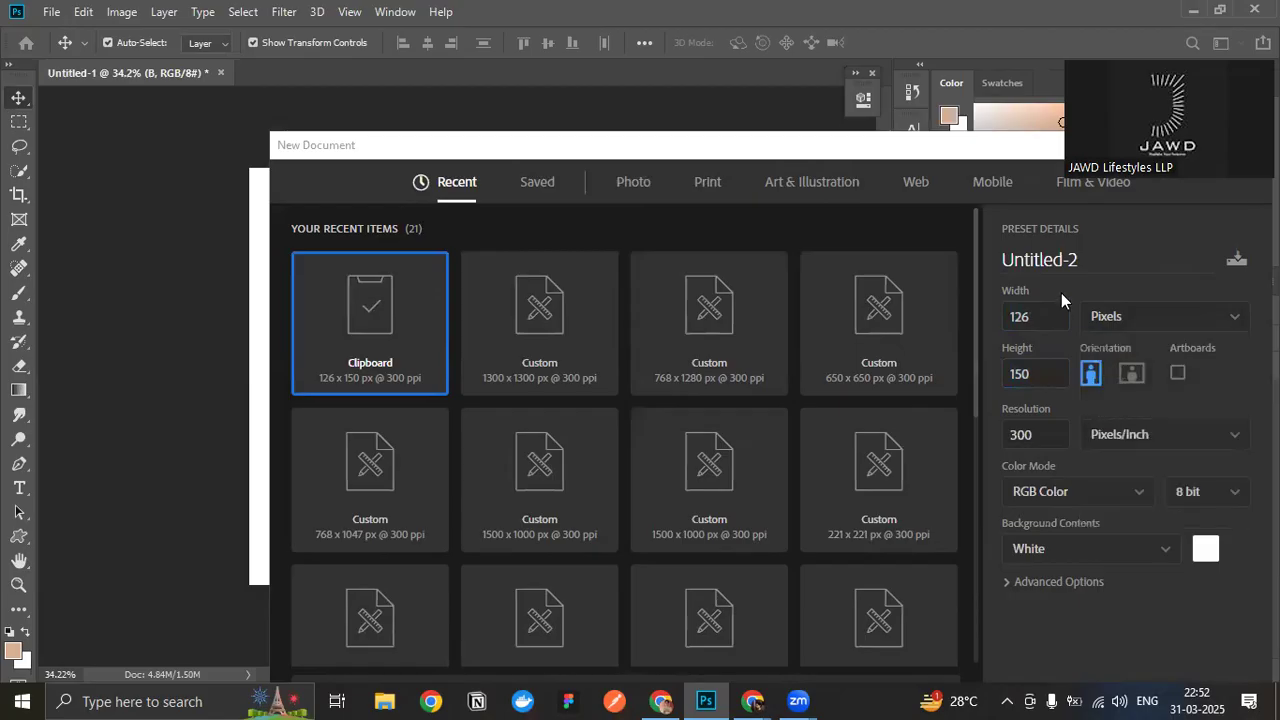
# - Examine the new document's resolution setting and the available color modes
pyautogui.click(1043, 432)
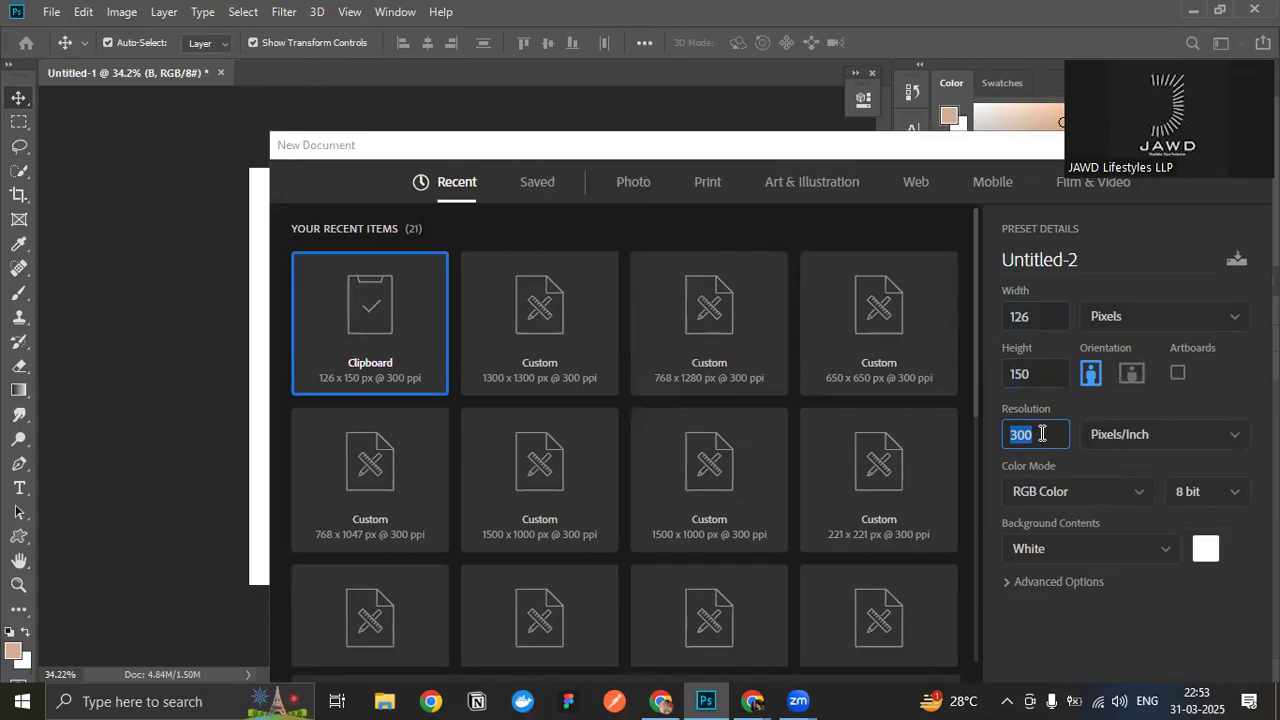
pyautogui.click(1038, 436)
pyautogui.click(1065, 393)
pyautogui.moveTo(1050, 434); pyautogui.dragTo(1022, 431)
pyautogui.moveTo(834, 157); pyautogui.dragTo(661, 135)
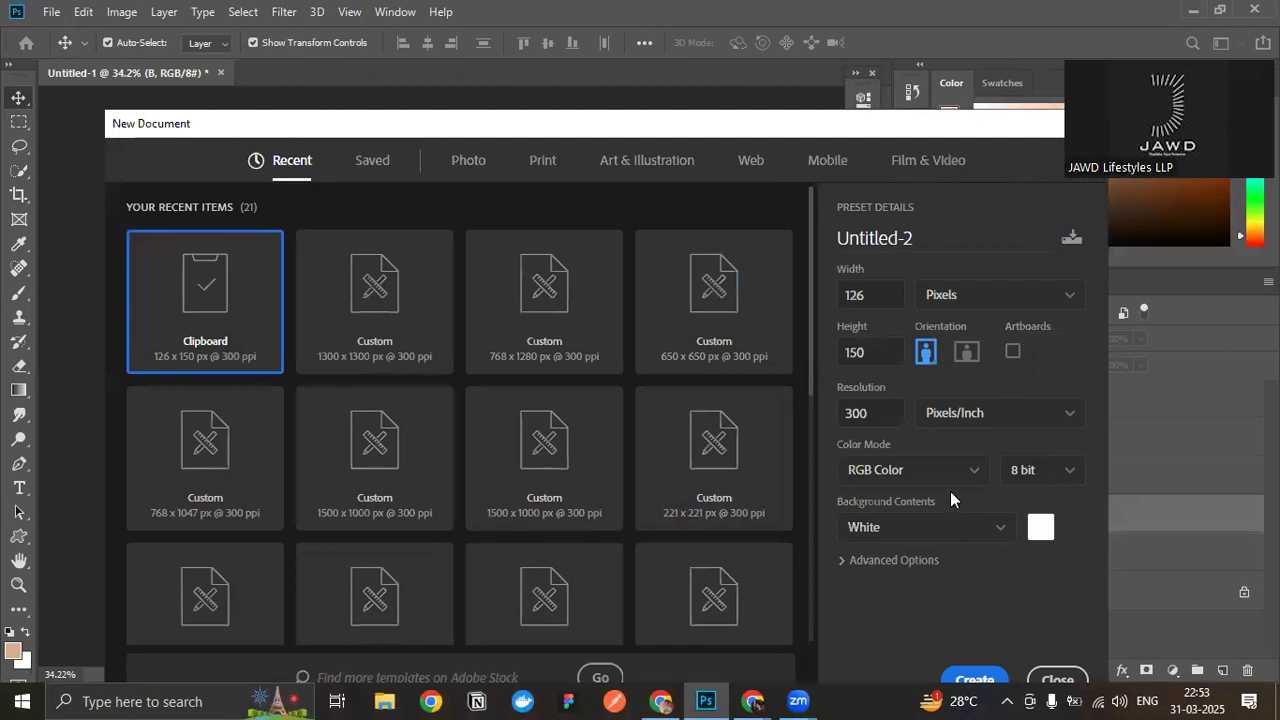
pyautogui.click(940, 482)
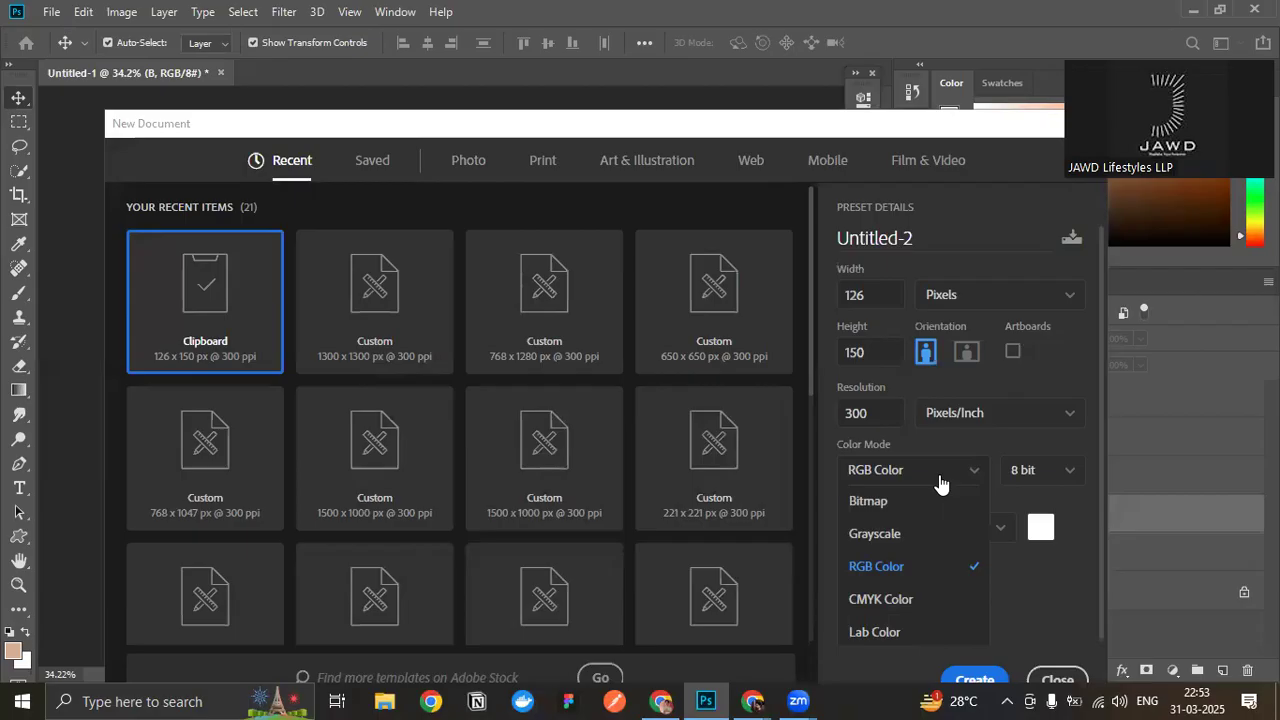
pyautogui.click(939, 474)
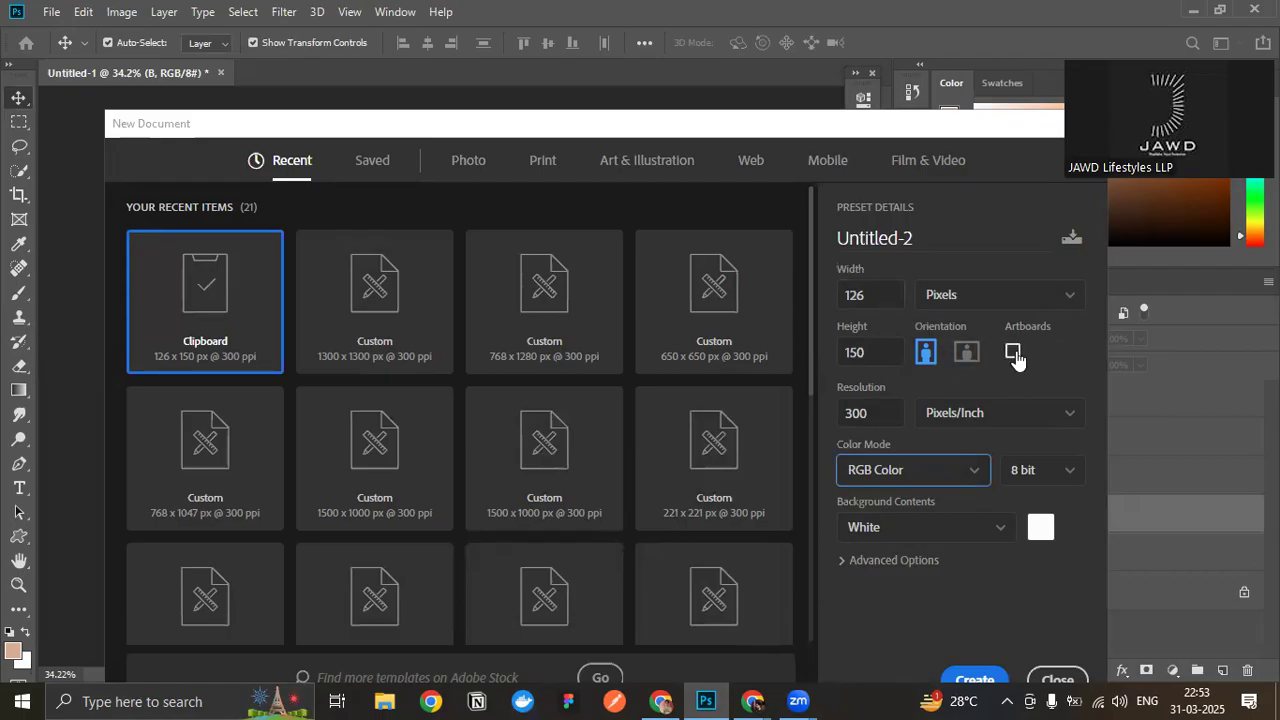
# - Create a 1920 x 1080 pixel document with artboards enabled
pyautogui.click(878, 295)
pyautogui.write('1920')
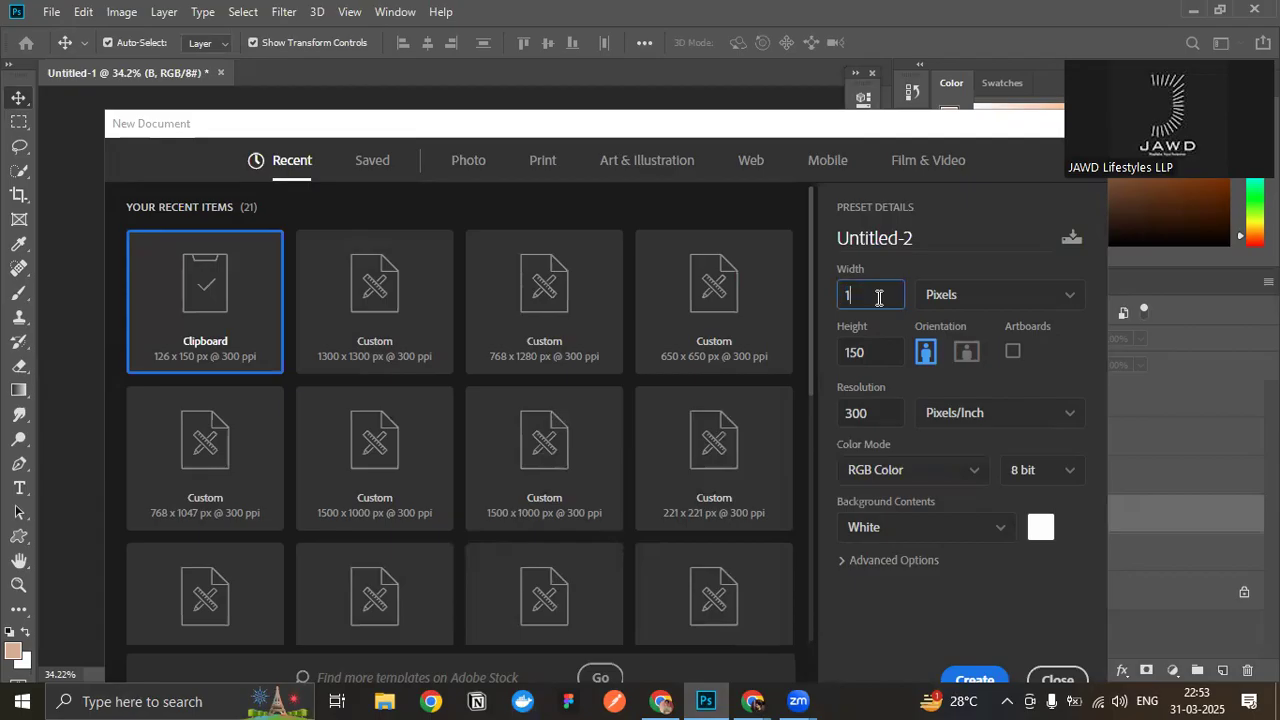
pyautogui.click(870, 362)
pyautogui.write('1080')
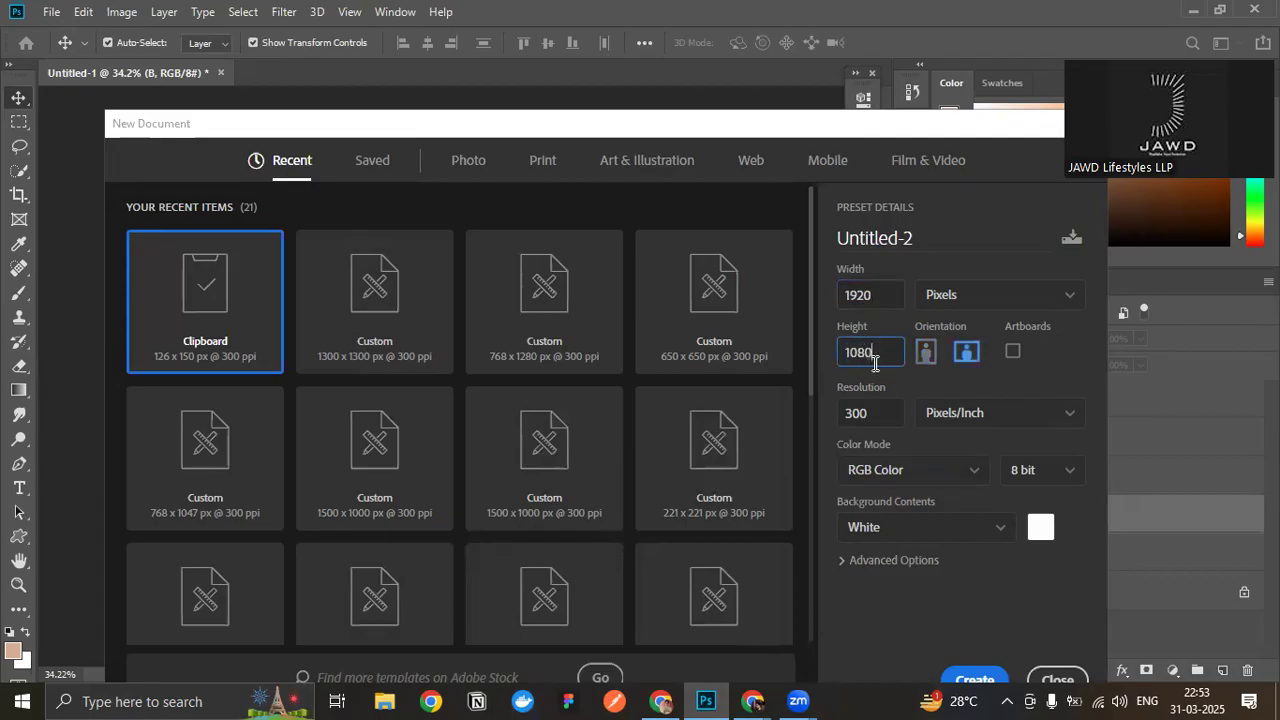
pyautogui.click(1011, 354)
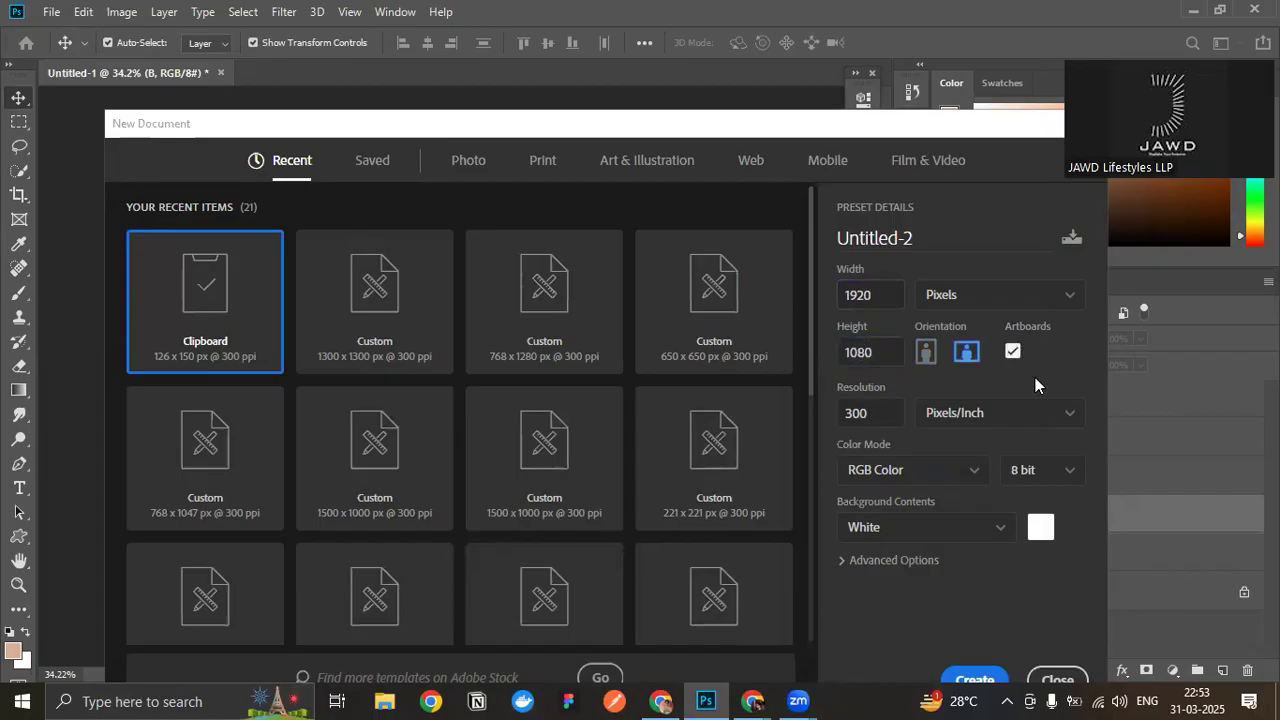
pyautogui.click(978, 677)
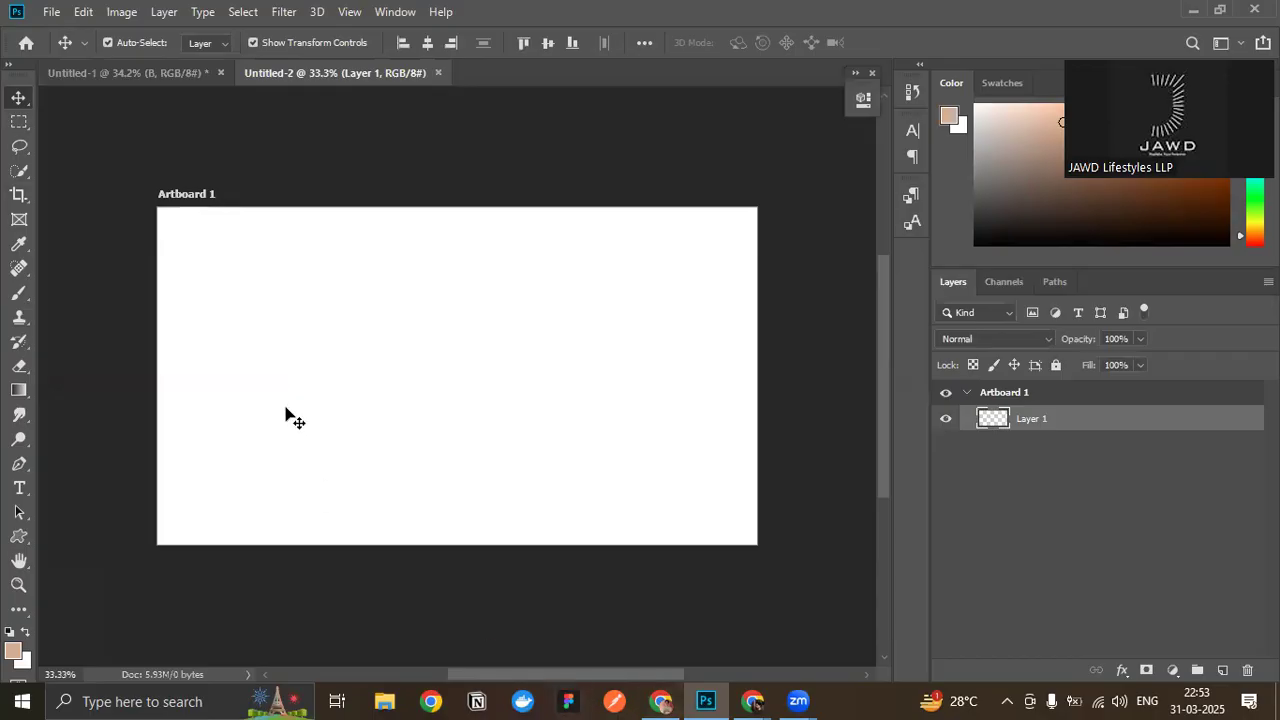
# - Add a second artboard beside Artboard 1 on its right, and close the Untitled-2 document without saving it
pyautogui.click(182, 200)
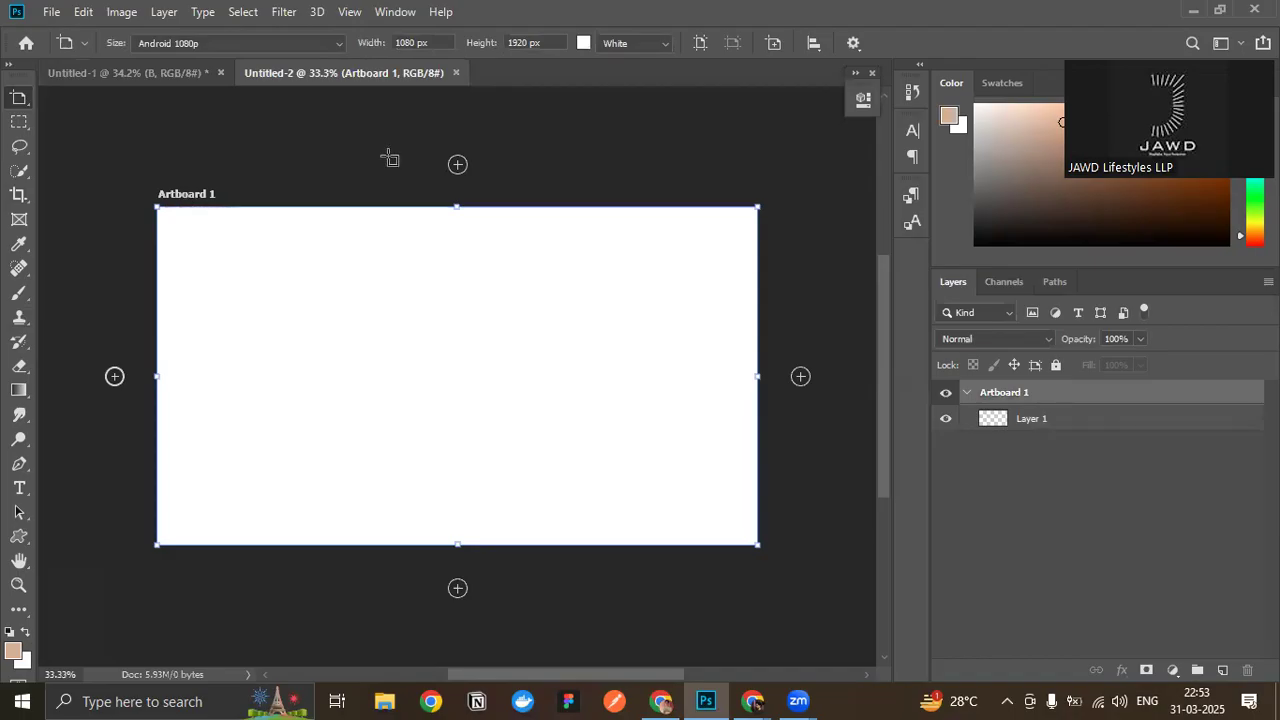
pyautogui.moveTo(606, 677); pyautogui.dragTo(622, 677)
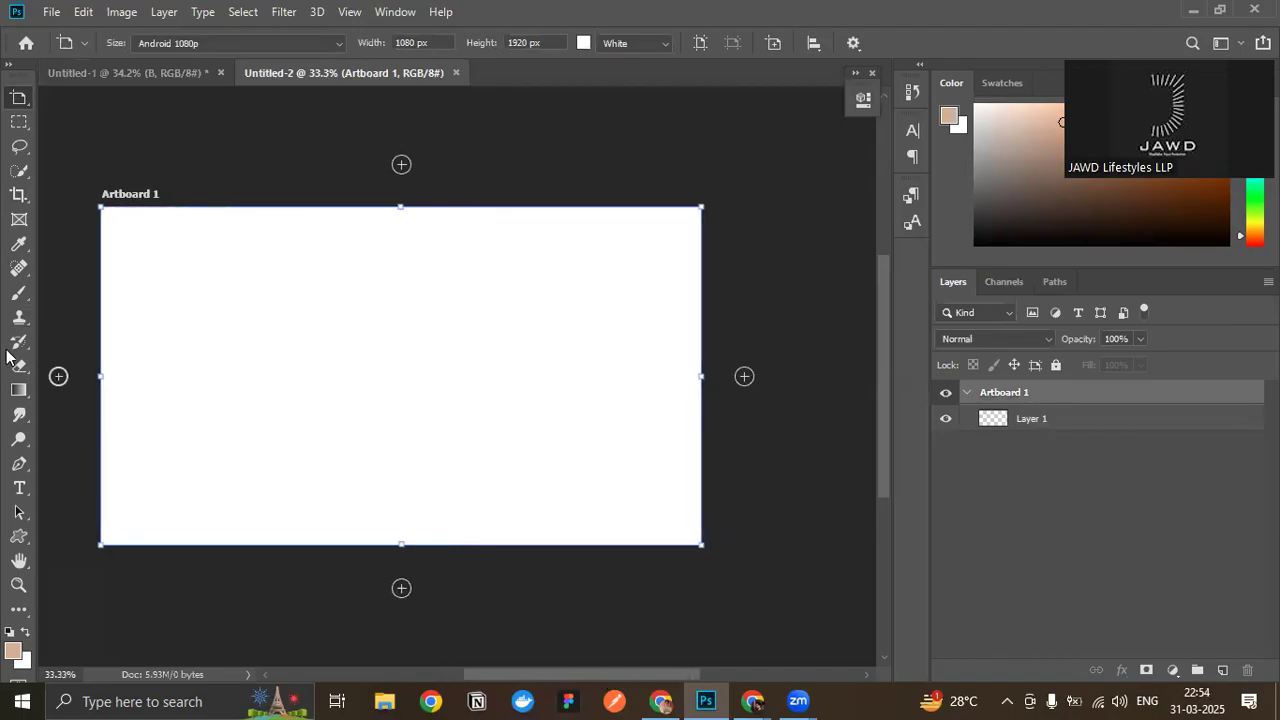
pyautogui.click(745, 377)
pyautogui.moveTo(621, 676); pyautogui.dragTo(580, 667)
pyautogui.click(808, 93)
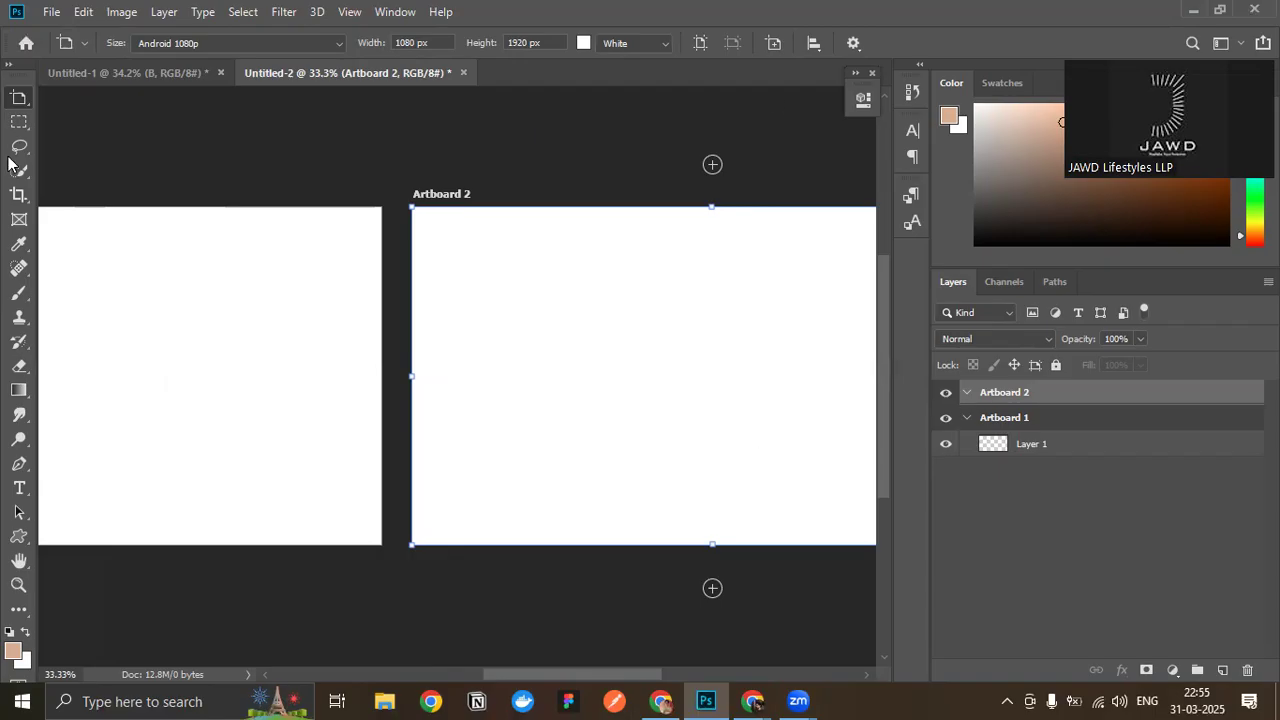
pyautogui.click(463, 72)
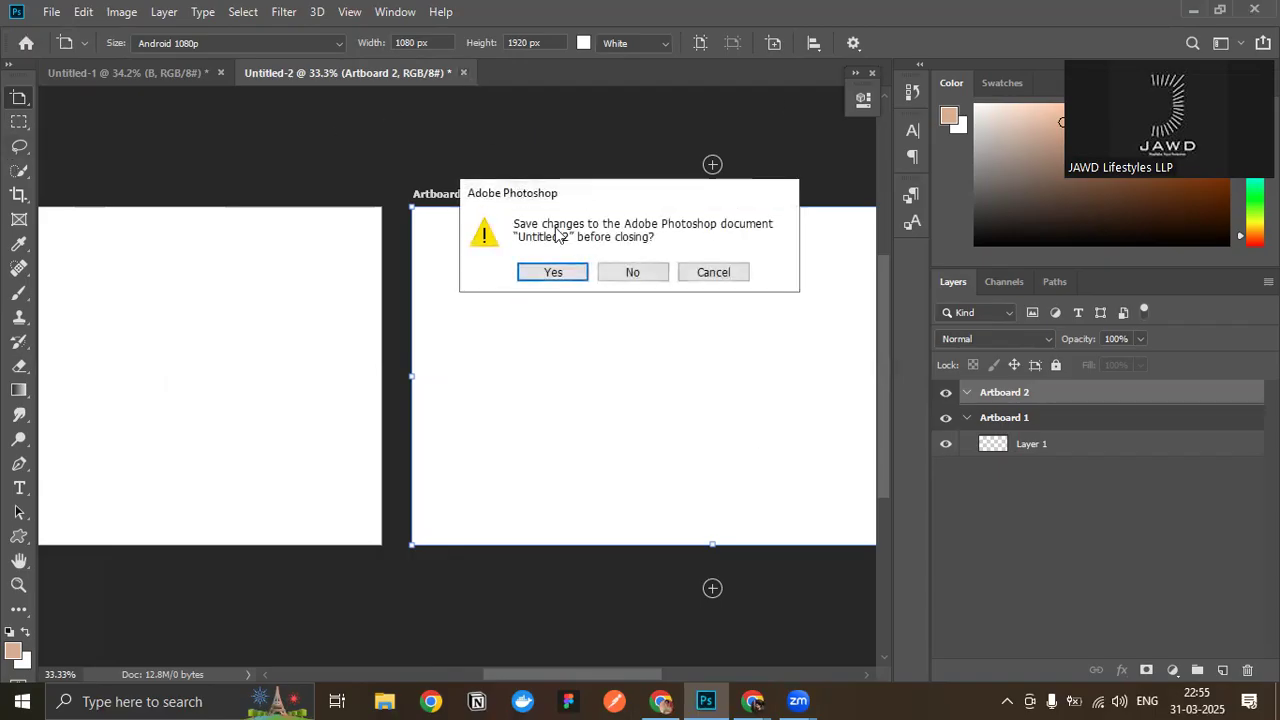
pyautogui.click(612, 279)
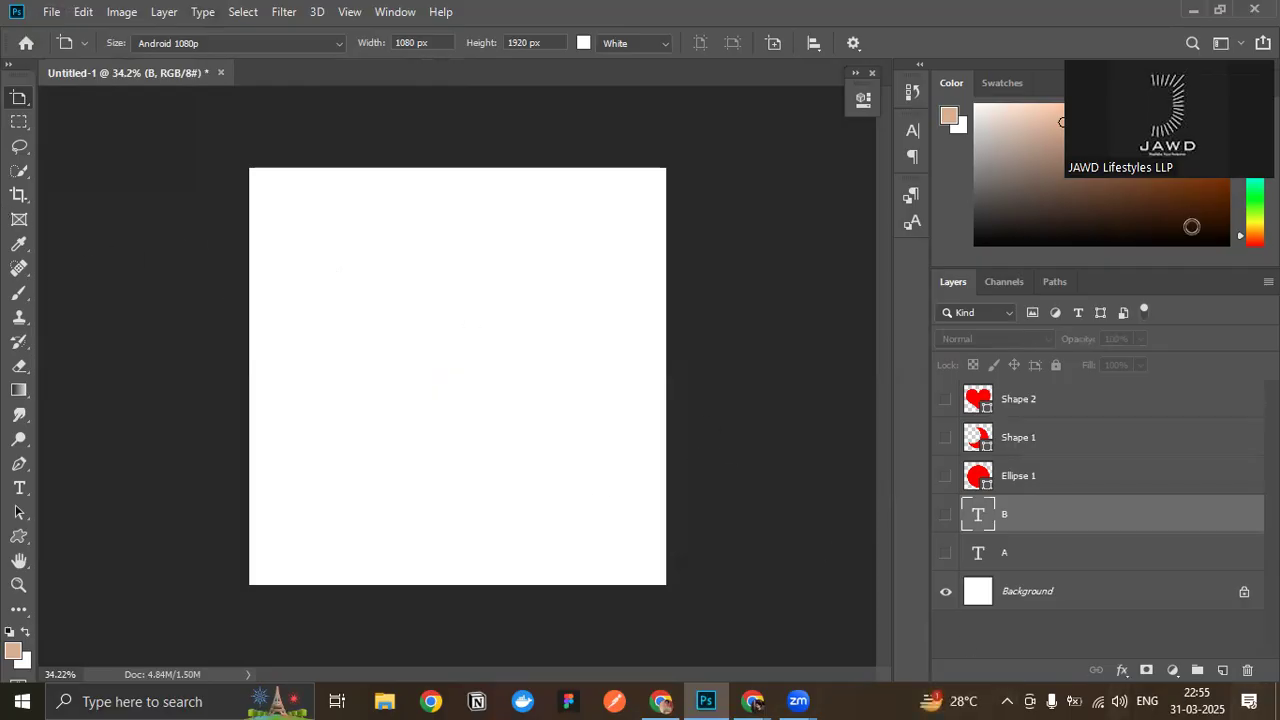
# - Place the cover_page image from the Downloads folder as an embedded layer and select that layer
pyautogui.click(51, 12)
pyautogui.click(142, 370)
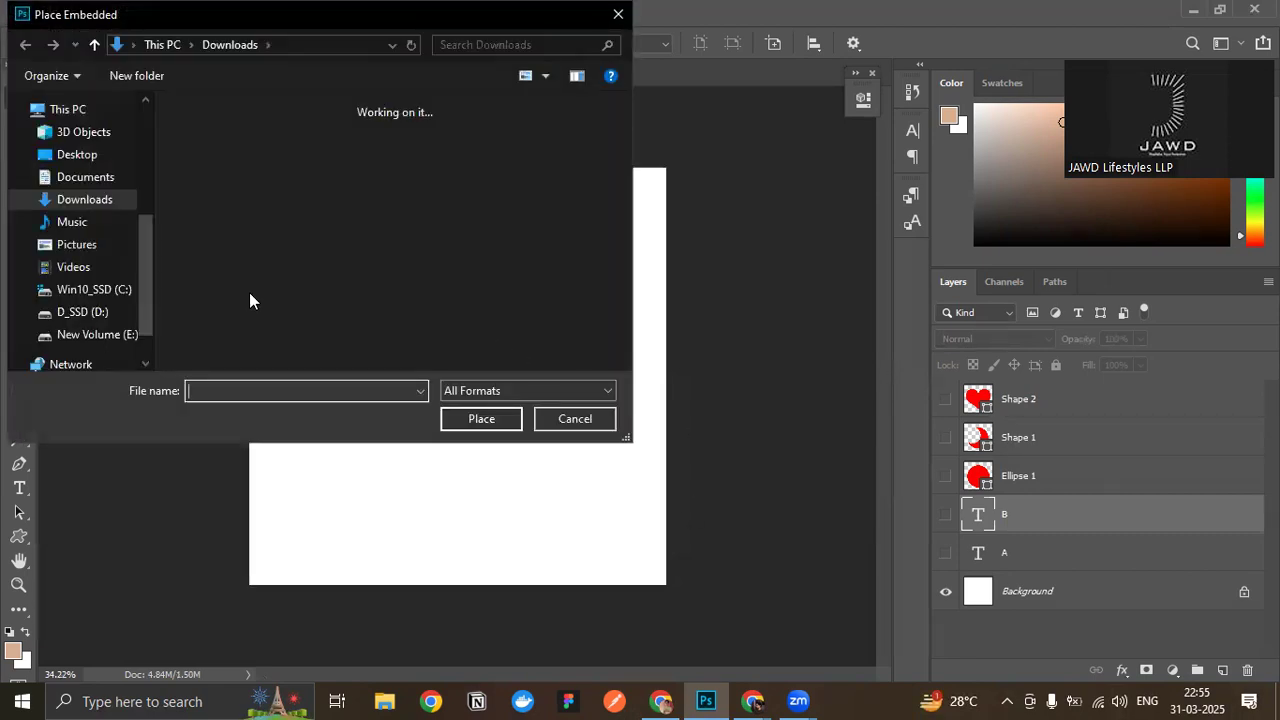
pyautogui.scroll(3, 62, 240)
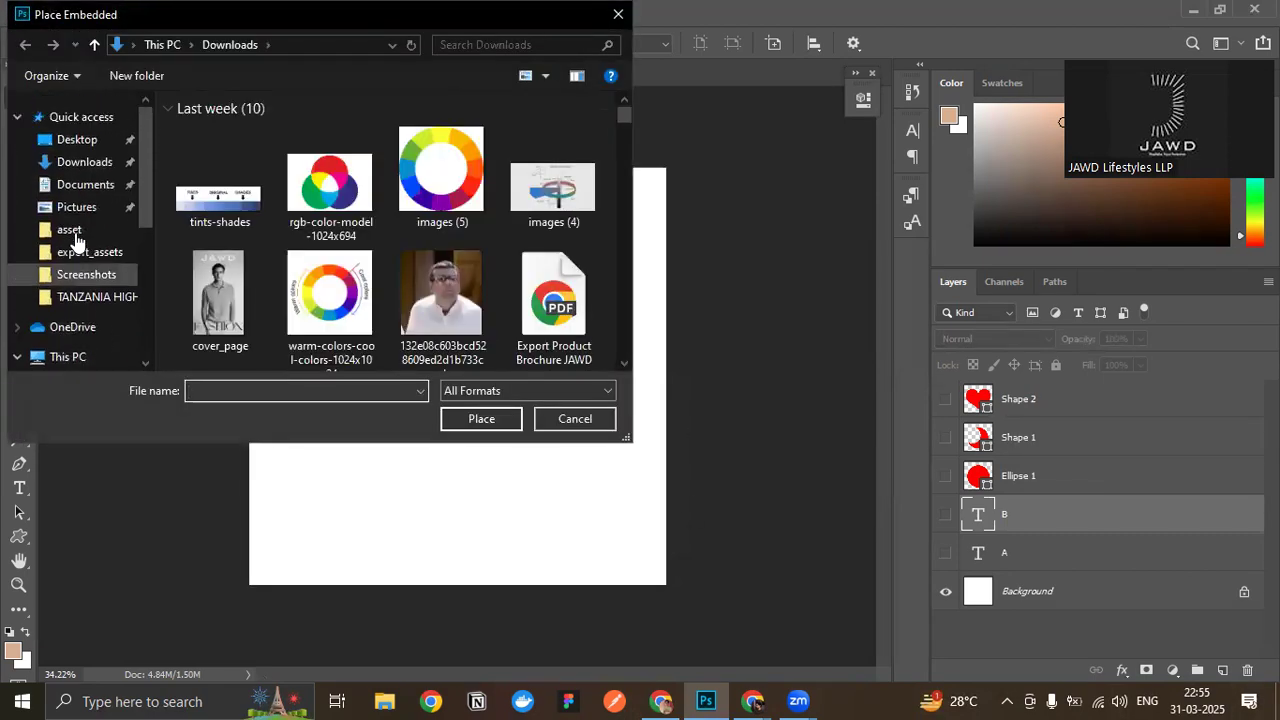
pyautogui.doubleClick(216, 290)
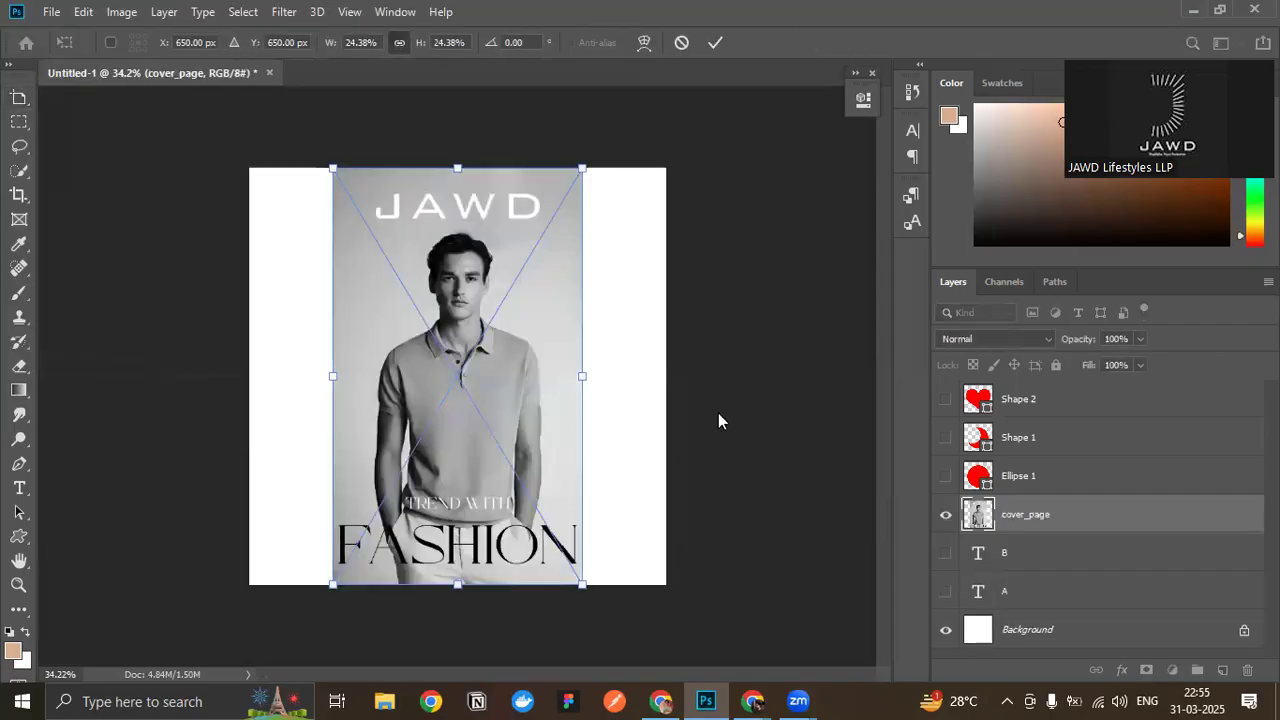
pyautogui.press('Return')
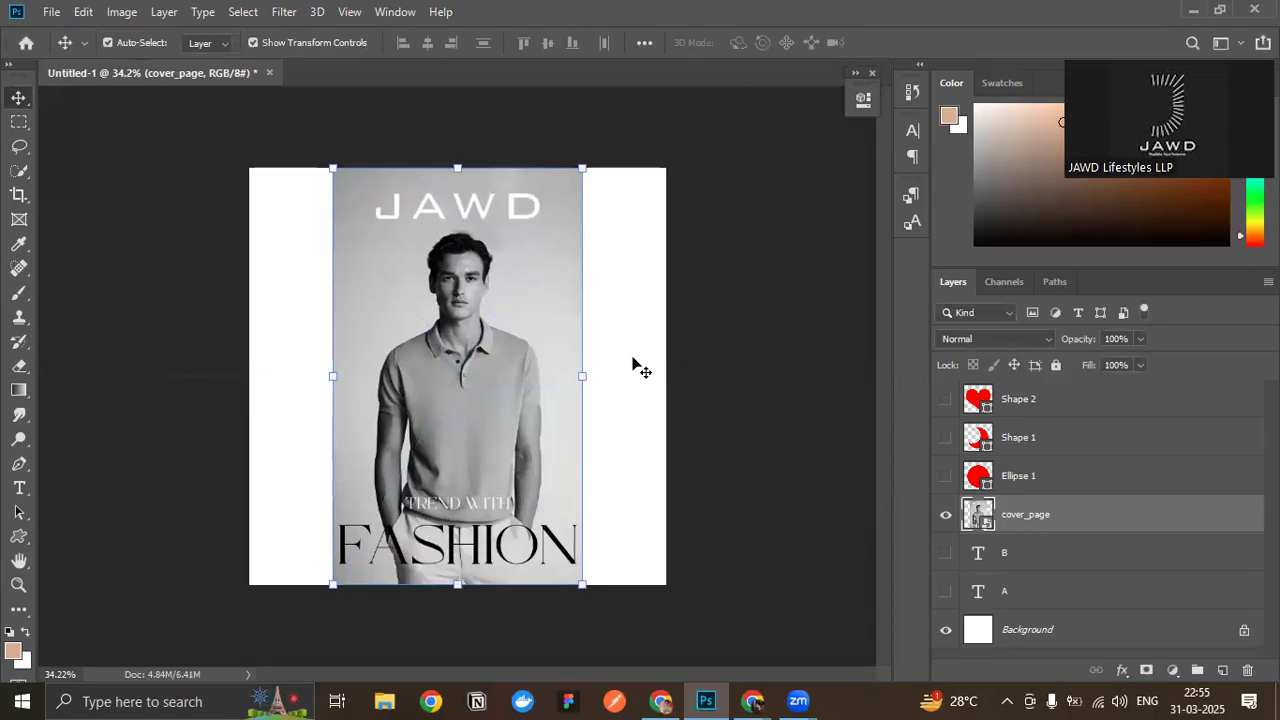
pyautogui.click(727, 362)
pyautogui.click(1022, 516)
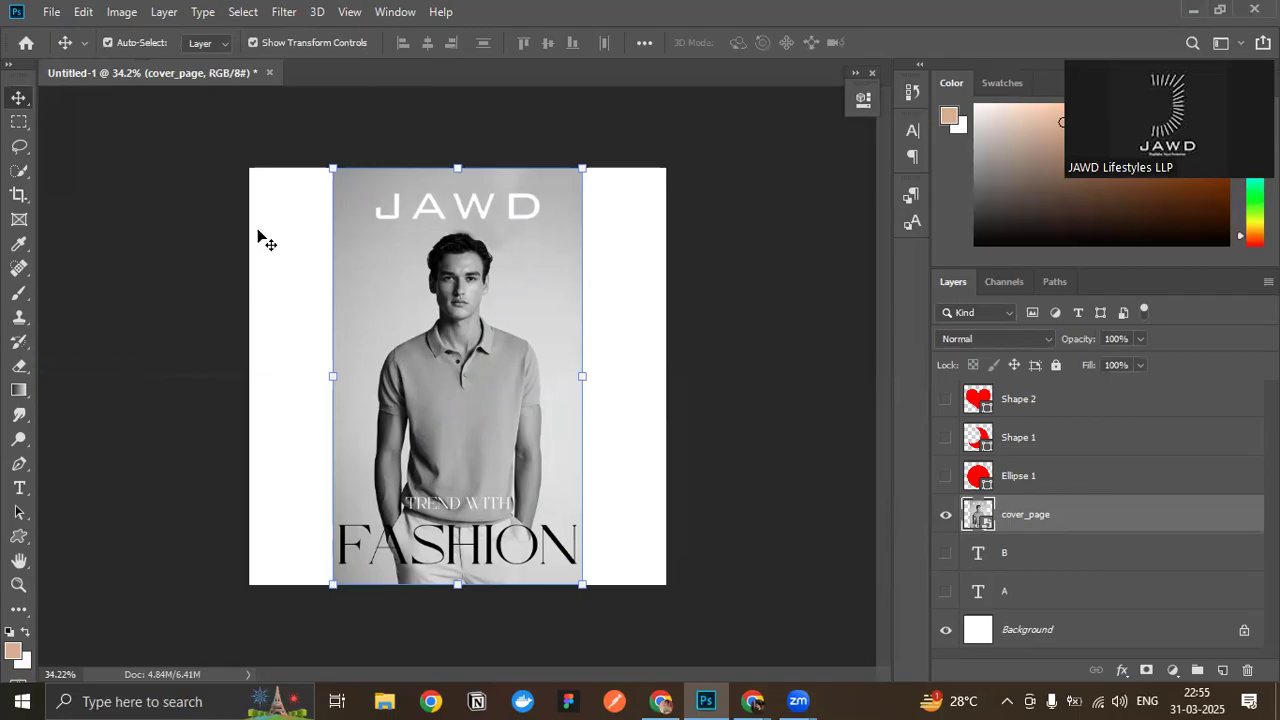
# - Copy a rectangular marquee selection of the cover image's upper part to a new layer and hide the cover_page layer
pyautogui.click(18, 123)
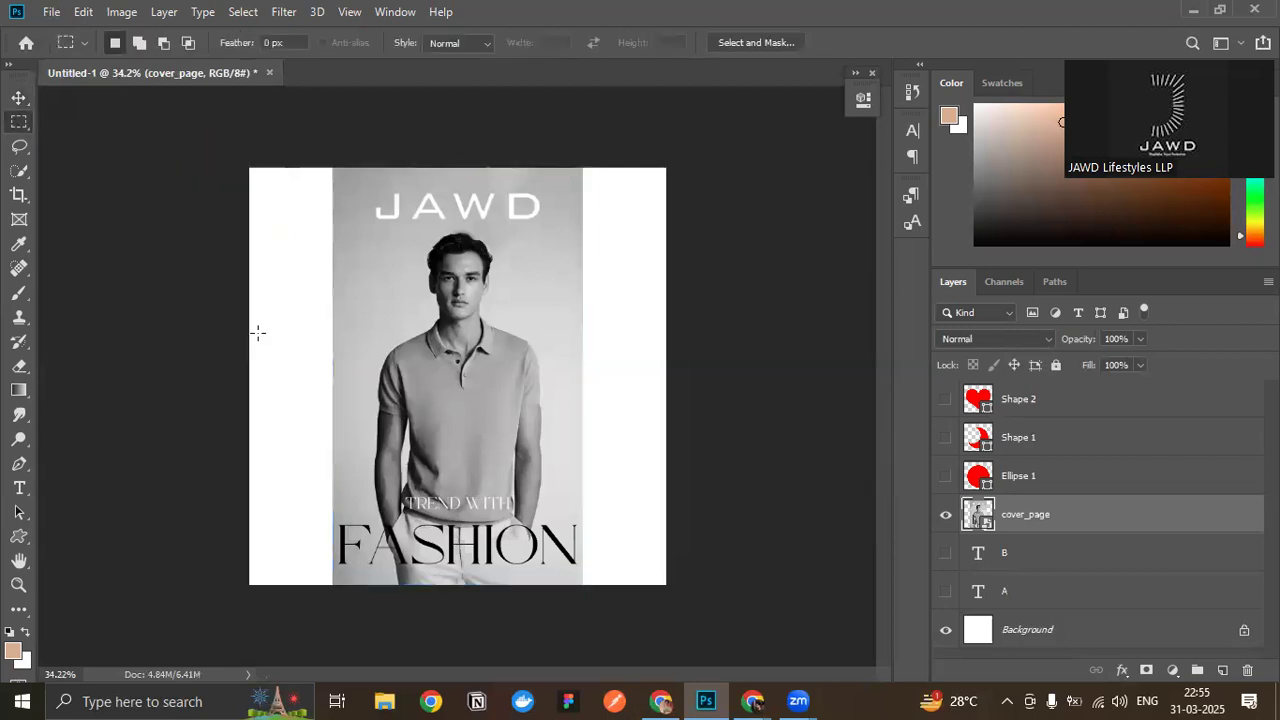
pyautogui.moveTo(337, 182); pyautogui.dragTo(576, 416)
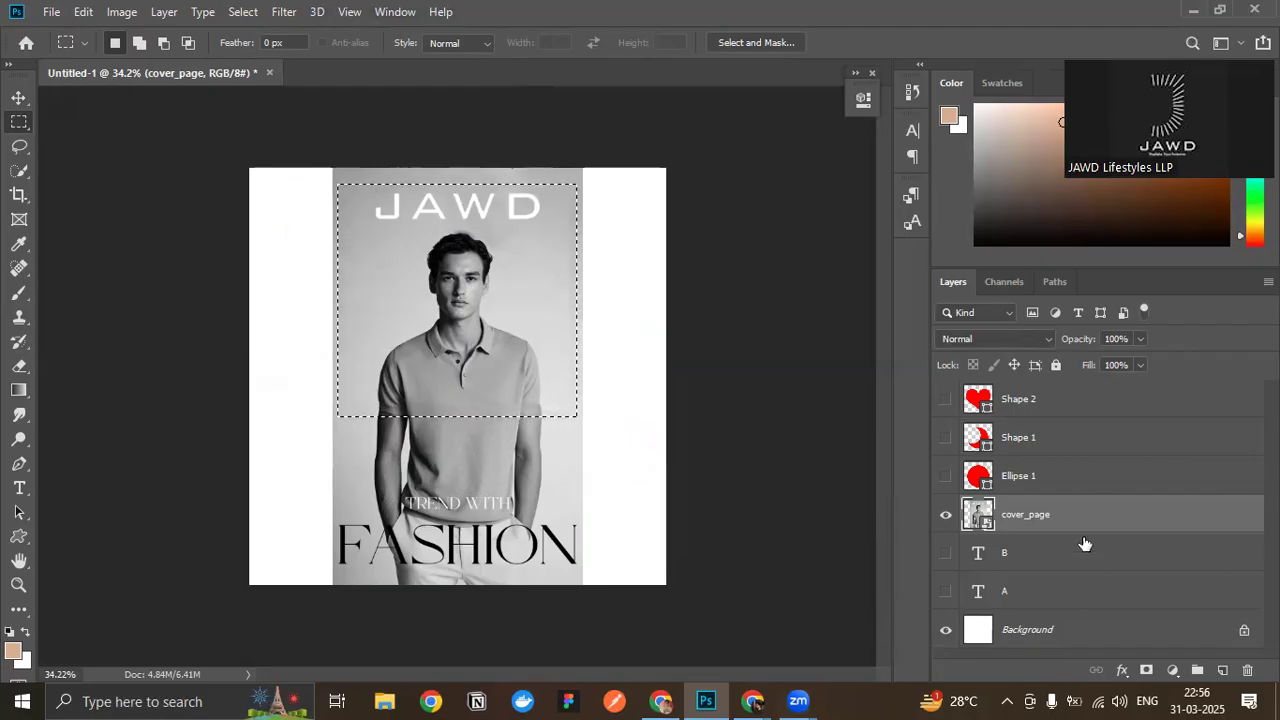
pyautogui.hotkey('ctrl', 'j')
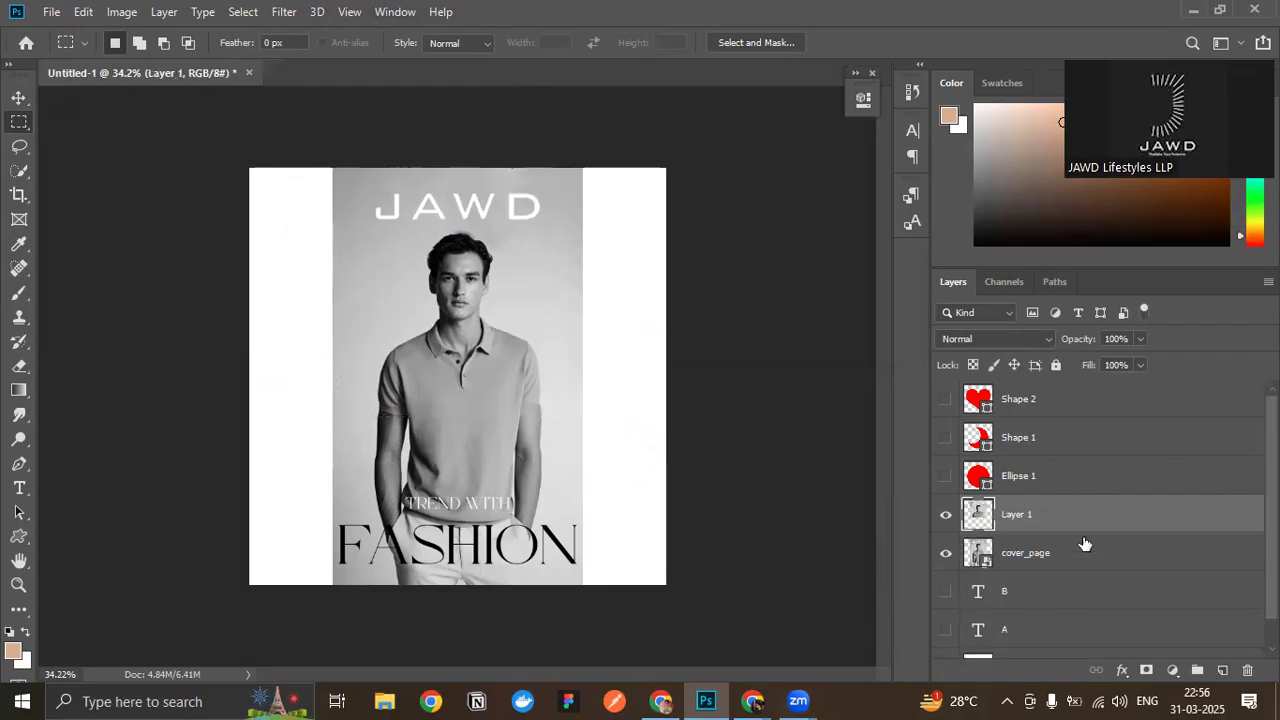
pyautogui.click(946, 553)
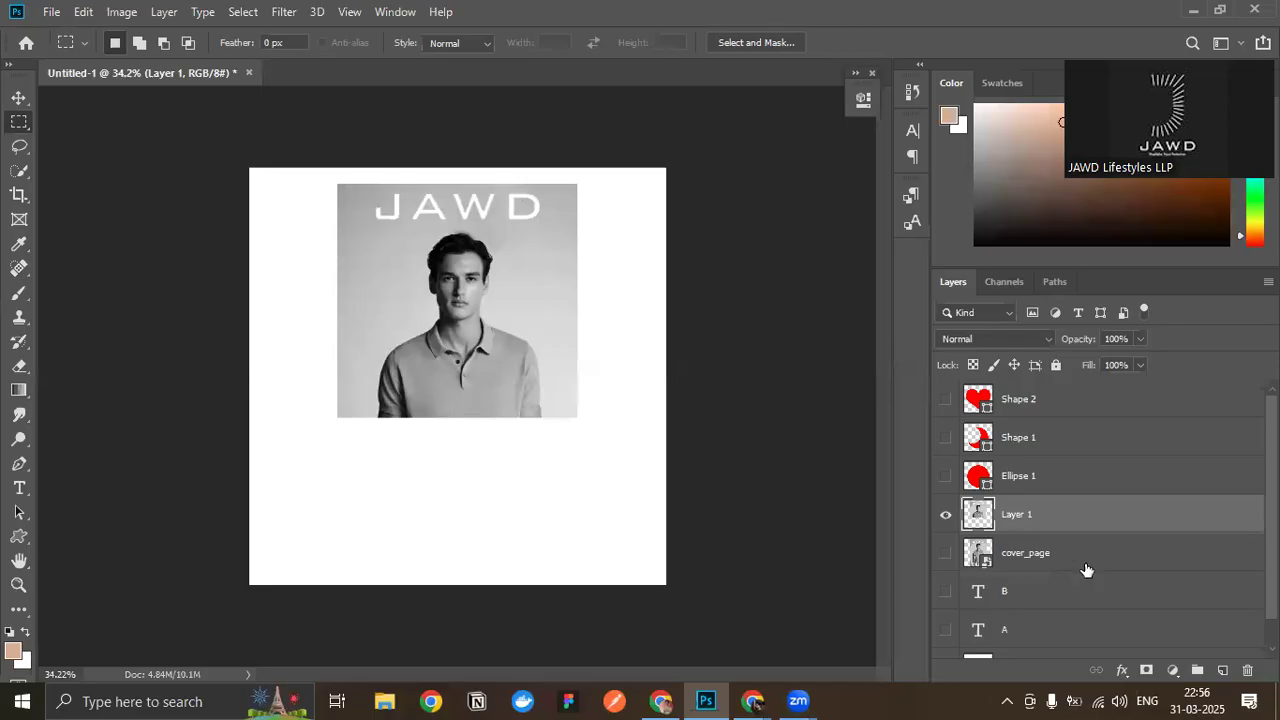
# - Undo the layer hiding and the copied layer, and clear the marquee selection
pyautogui.hotkey('ctrl', 'z')
pyautogui.hotkey('ctrl', 'z')
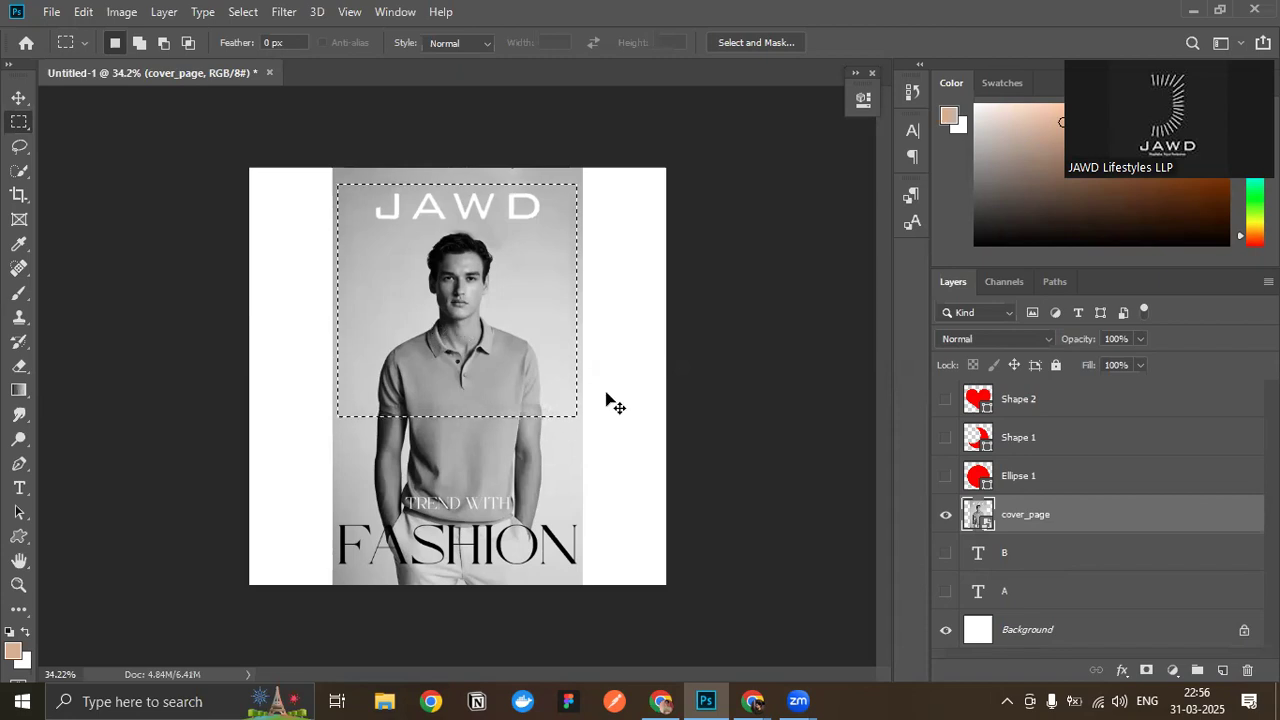
pyautogui.press('v')
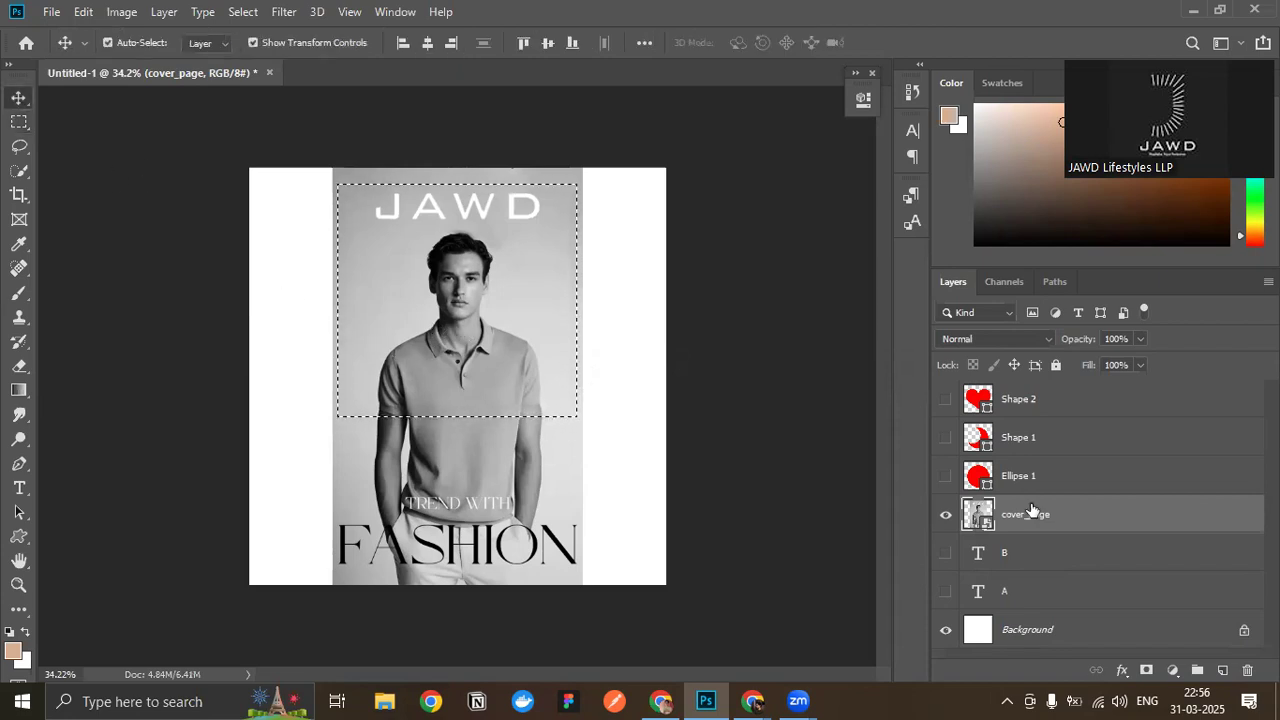
pyautogui.hotkey('ctrl', 'd')
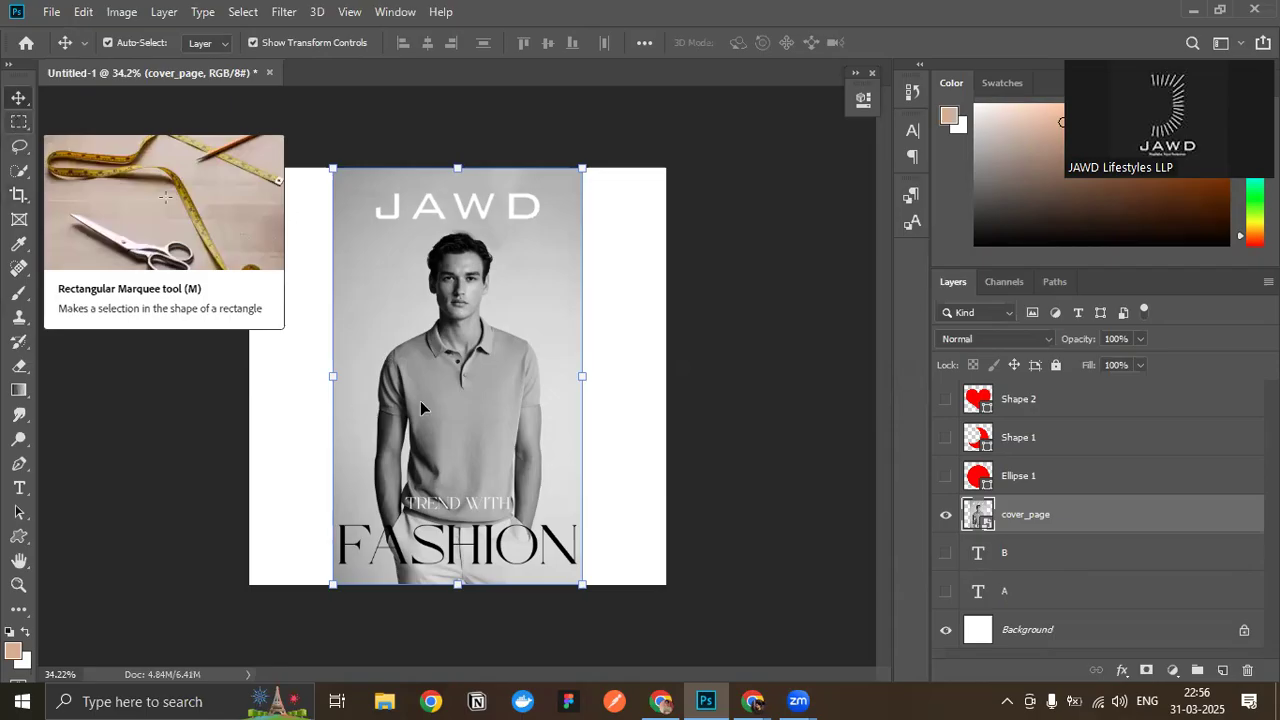
# - Select the model's head and upper torso with the Rectangular Marquee tool, and clear the selection
pyautogui.scroll(8, 586, 371)
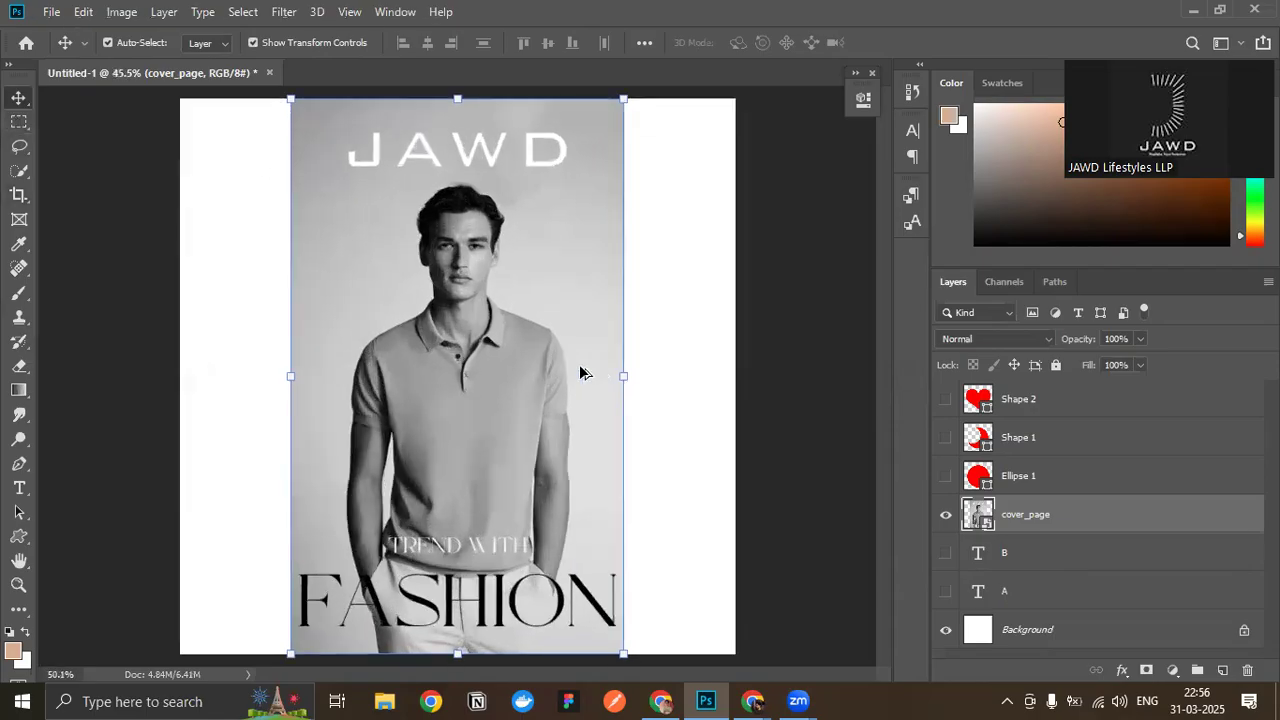
pyautogui.scroll(3, 528, 389)
pyautogui.scroll(2, 232, 390)
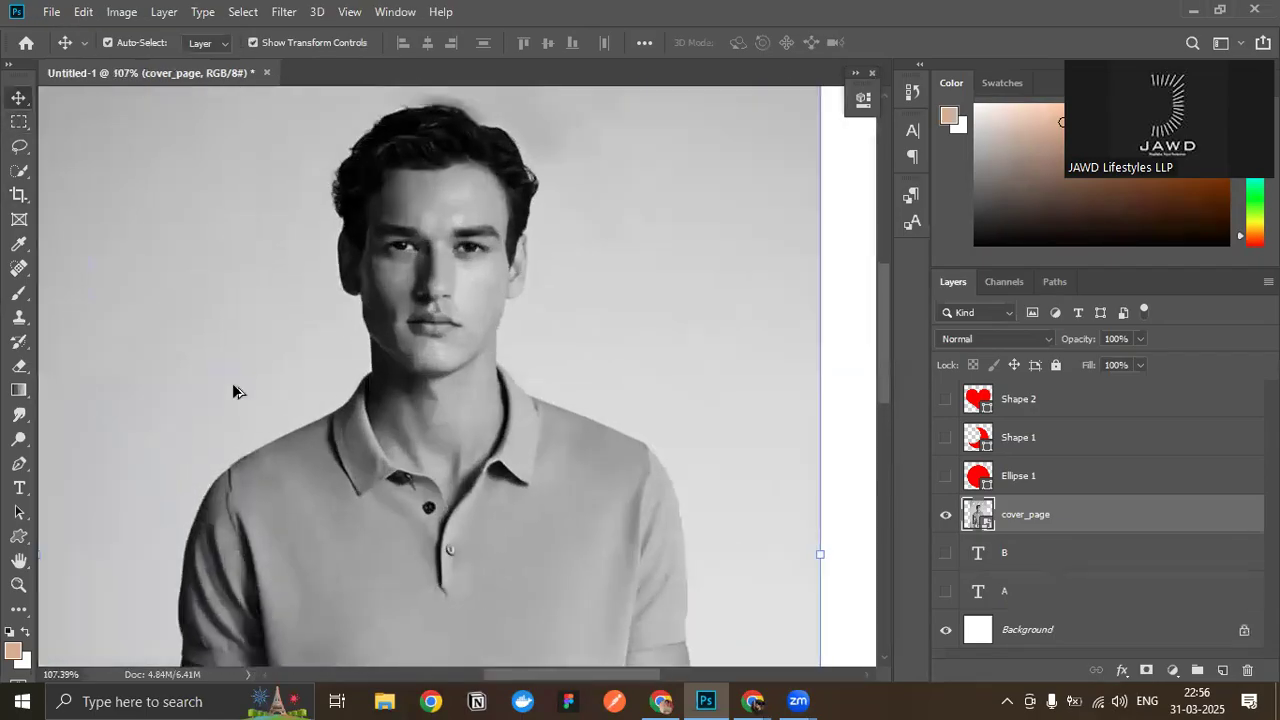
pyautogui.scroll(-2, 232, 390)
pyautogui.scroll(-3, 455, 335)
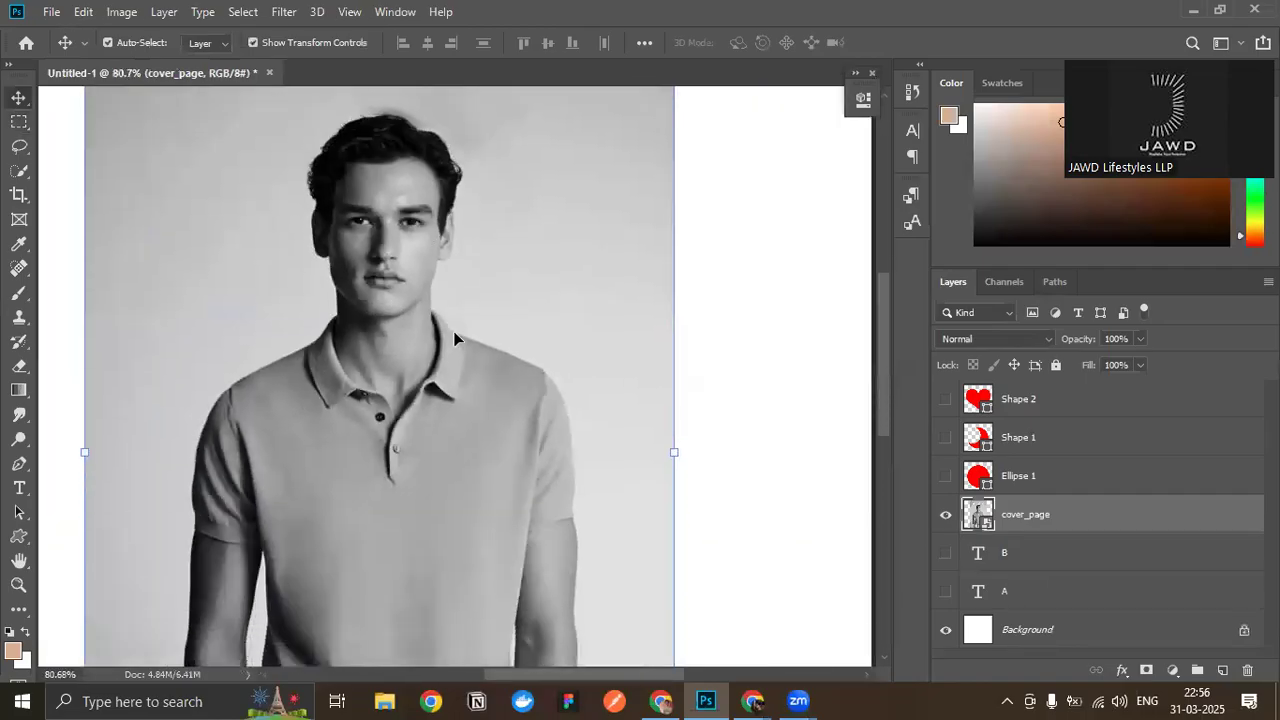
pyautogui.scroll(4, 455, 335)
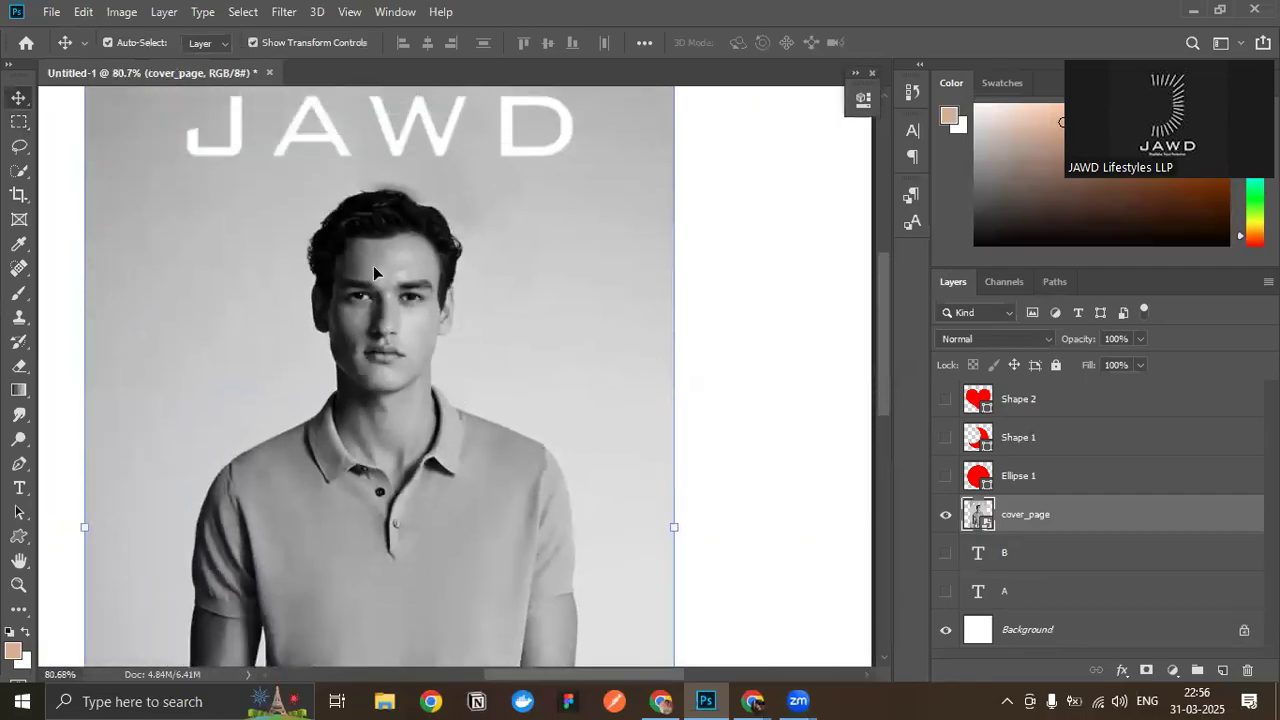
pyautogui.scroll(-4, 356, 267)
pyautogui.scroll(4, 341, 583)
pyautogui.click(19, 121)
pyautogui.moveTo(150, 133); pyautogui.dragTo(620, 620)
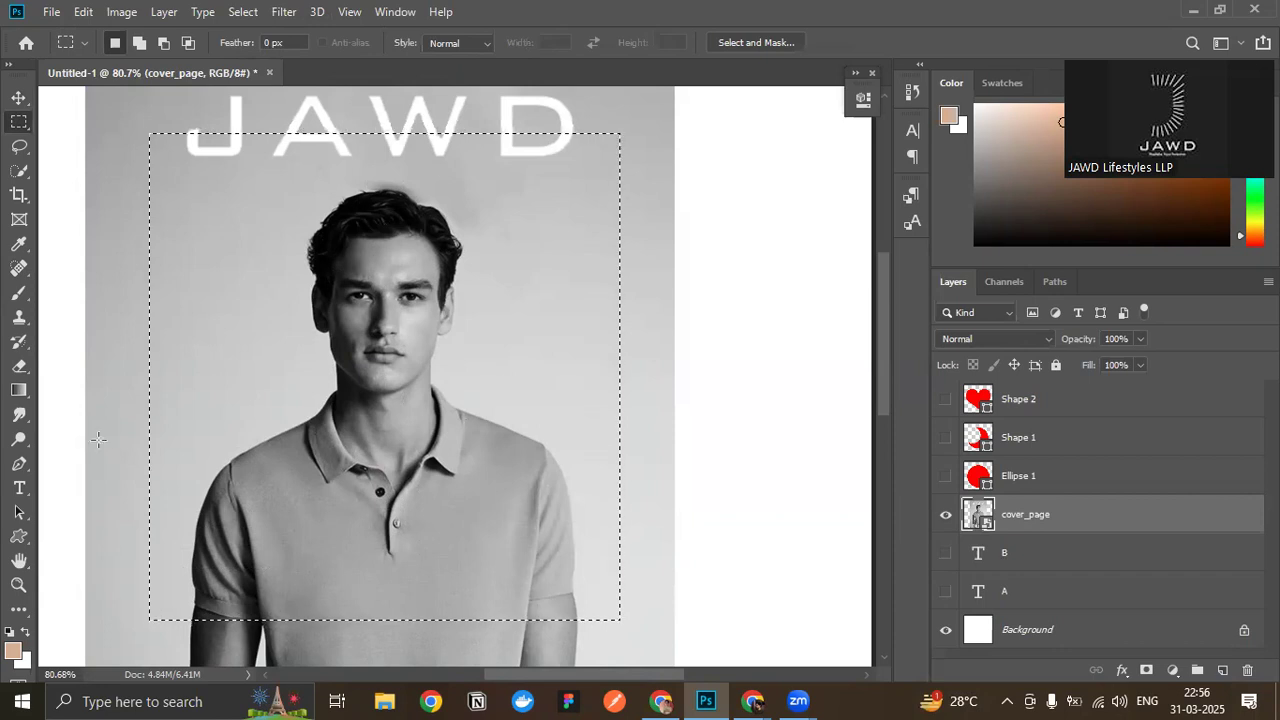
pyautogui.click(537, 302)
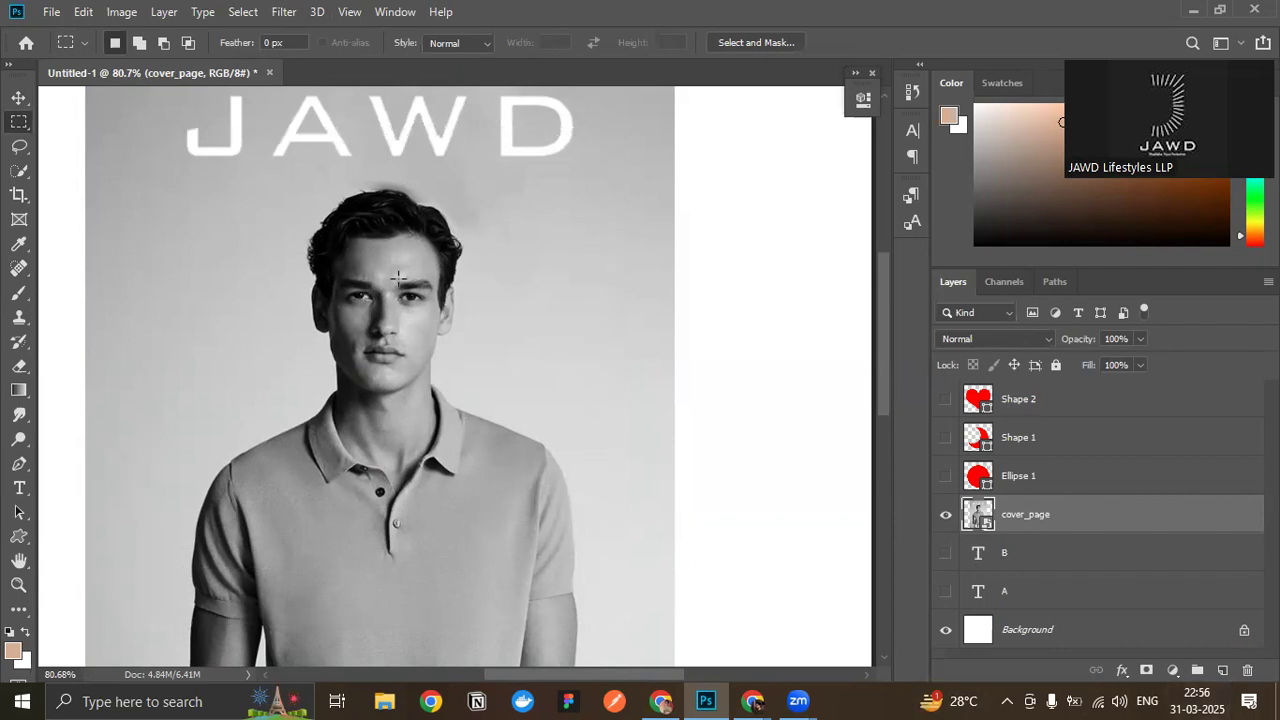
# - Draw a freehand Lasso selection around part of the model, and deselect it
pyautogui.click(19, 146)
pyautogui.click(57, 150)
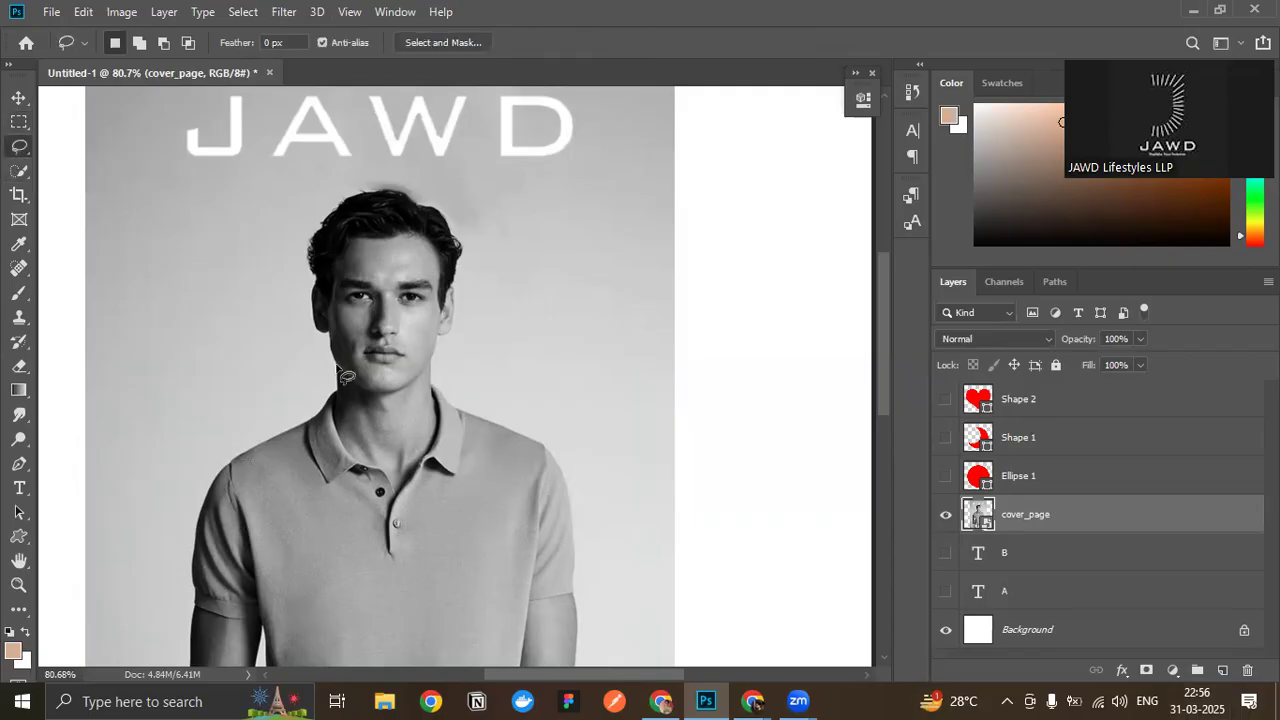
pyautogui.moveTo(437, 341)
pyautogui.mouseDown()
pyautogui.moveTo(458, 405)
pyautogui.moveTo(552, 447)
pyautogui.mouseUp()
pyautogui.hotkey('ctrl', 'd')
# - Select the model's head and polo shirt with the Quick Selection tool, and deselect the area
pyautogui.click(28, 172)
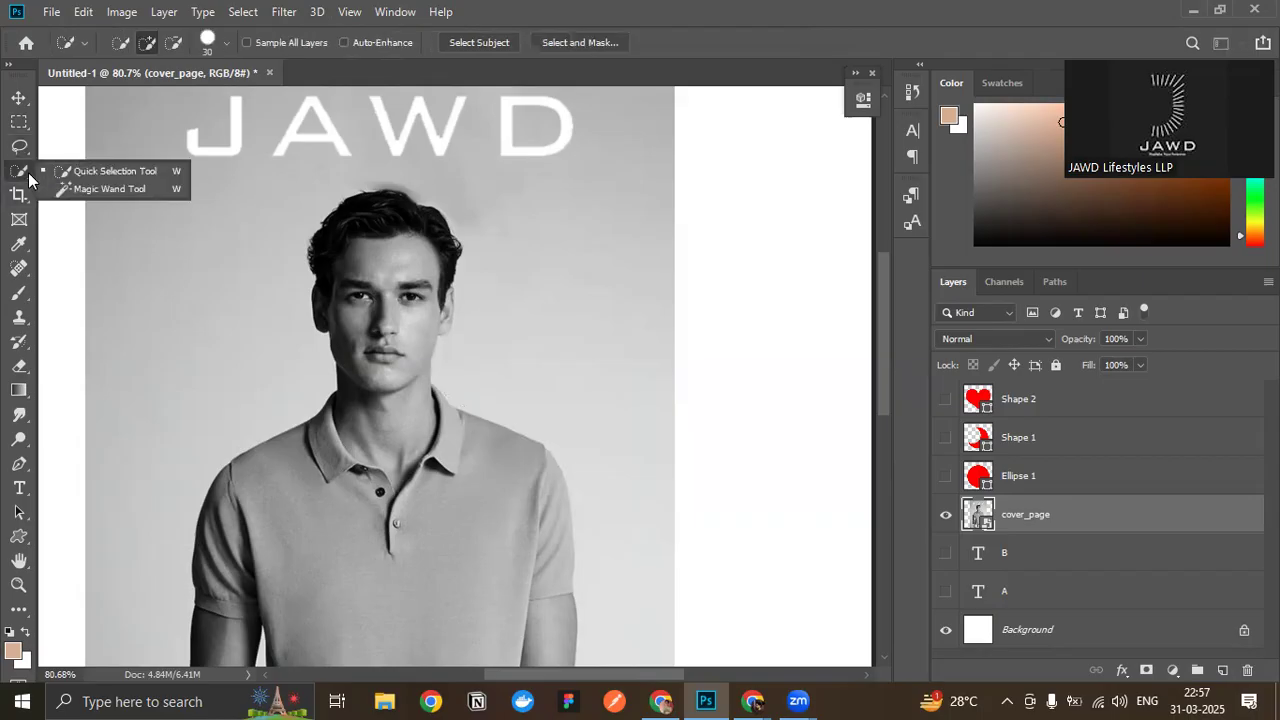
pyautogui.moveTo(437, 334)
pyautogui.mouseDown()
pyautogui.moveTo(428, 486)
pyautogui.moveTo(397, 547)
pyautogui.moveTo(331, 556)
pyautogui.moveTo(306, 505)
pyautogui.moveTo(216, 558)
pyautogui.moveTo(327, 529)
pyautogui.mouseUp()
pyautogui.scroll(-3, 338, 496)
pyautogui.scroll(-6, 346, 463)
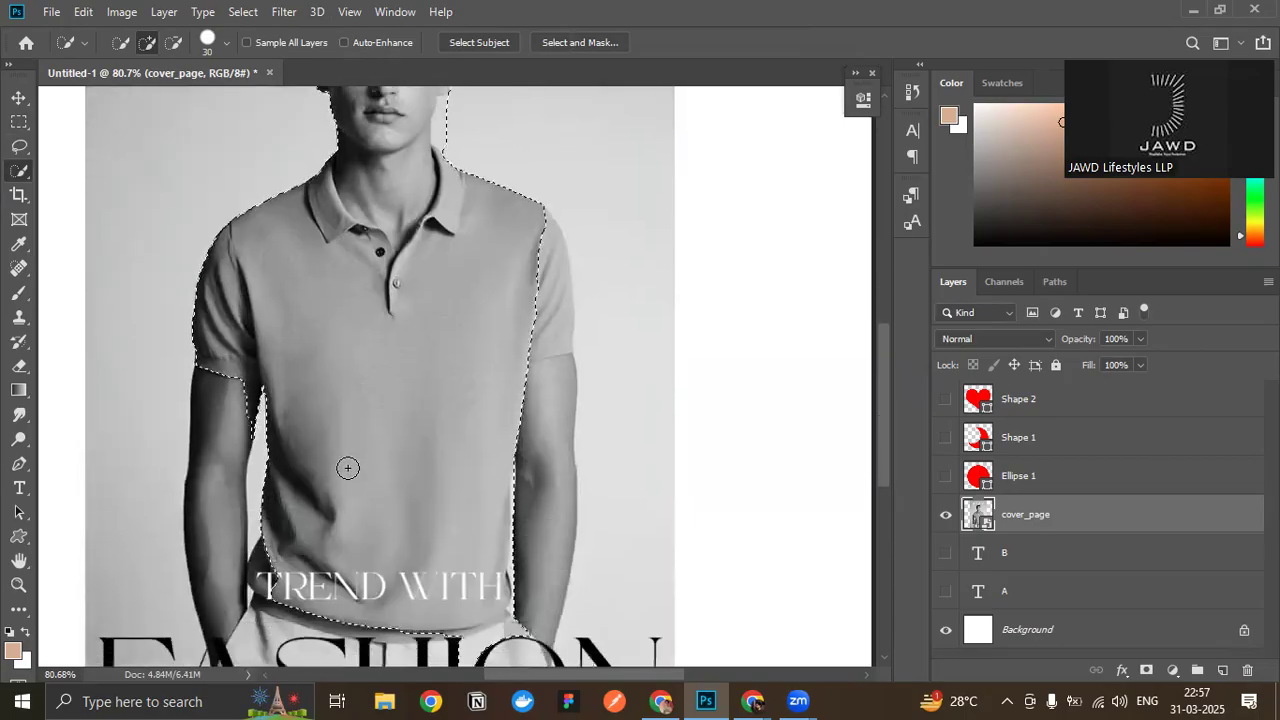
pyautogui.scroll(5, 352, 449)
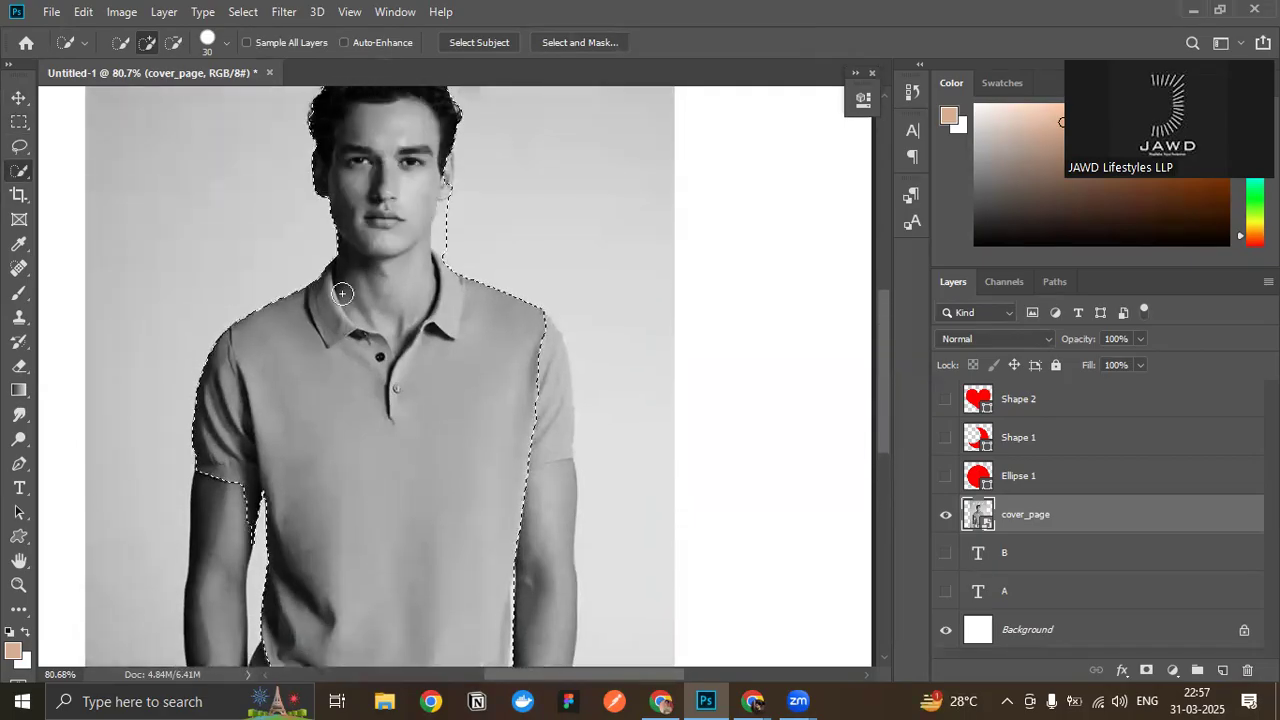
pyautogui.hotkey('ctrl', 'd')
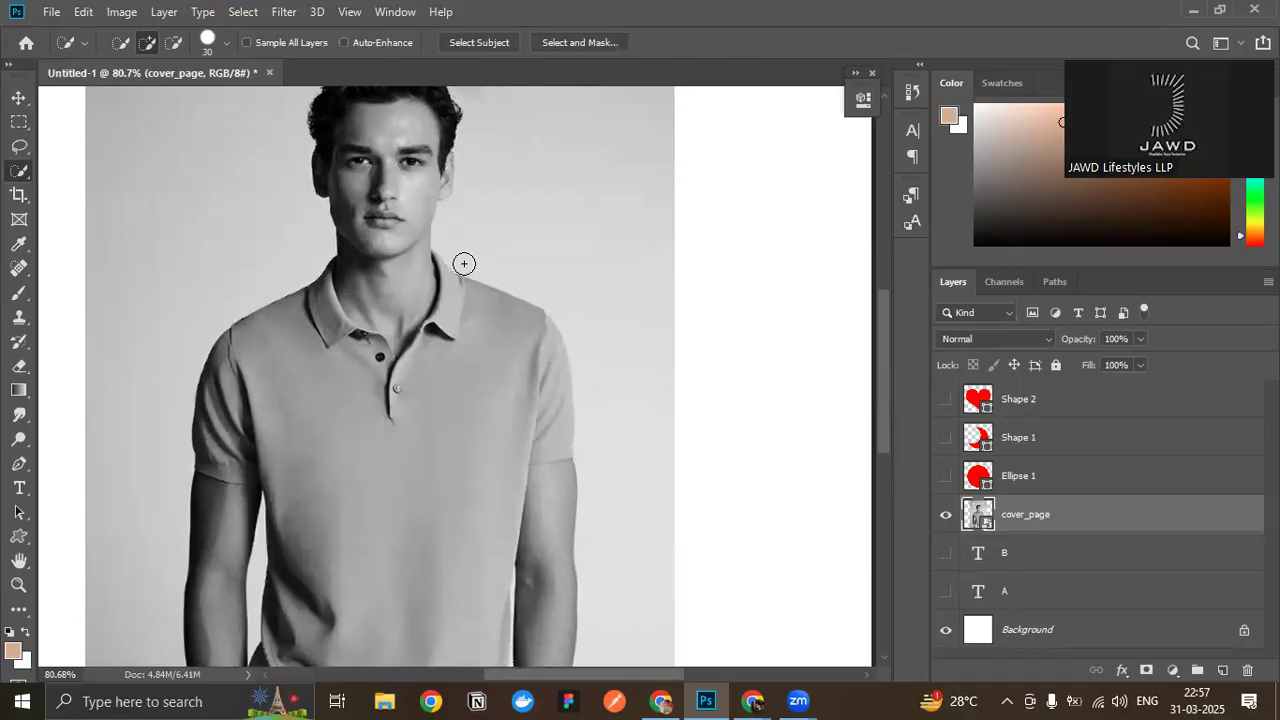
# - Examine the model's jaw, neck and shoulder edges up close, and the text at the cover's lower end
pyautogui.scroll(2, 385, 313)
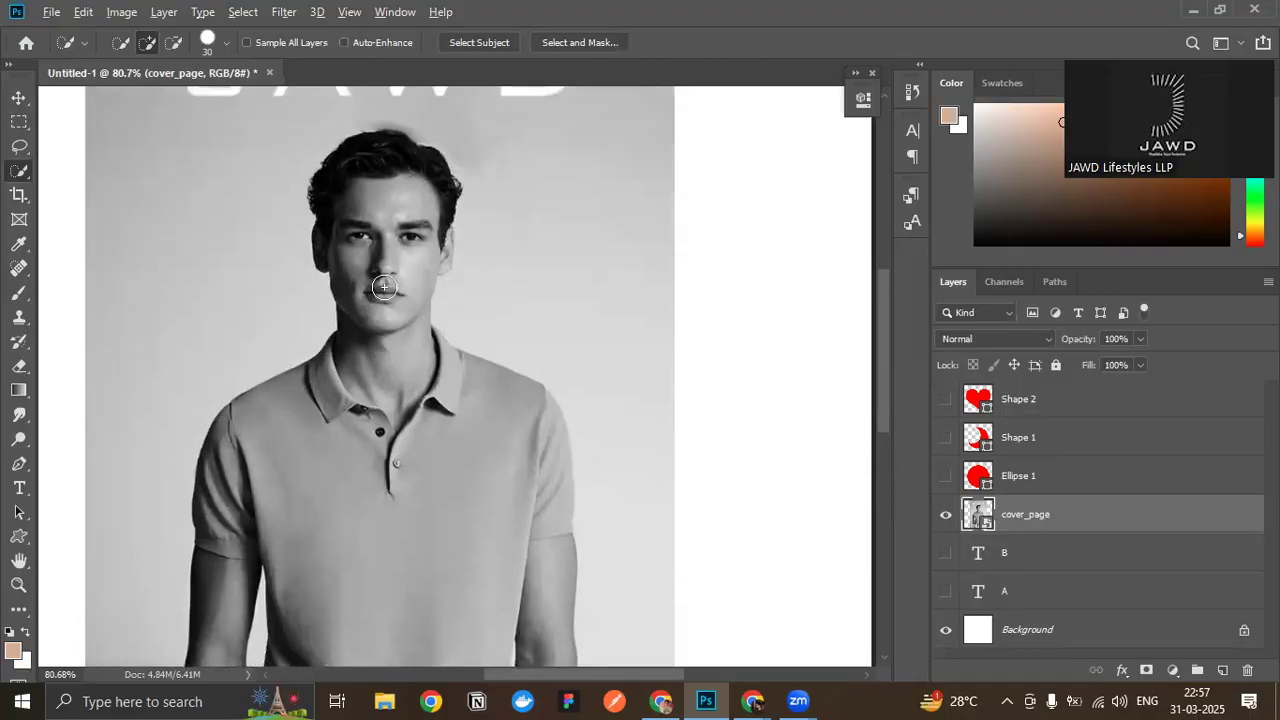
pyautogui.scroll(3, 382, 290)
pyautogui.scroll(3, 463, 324)
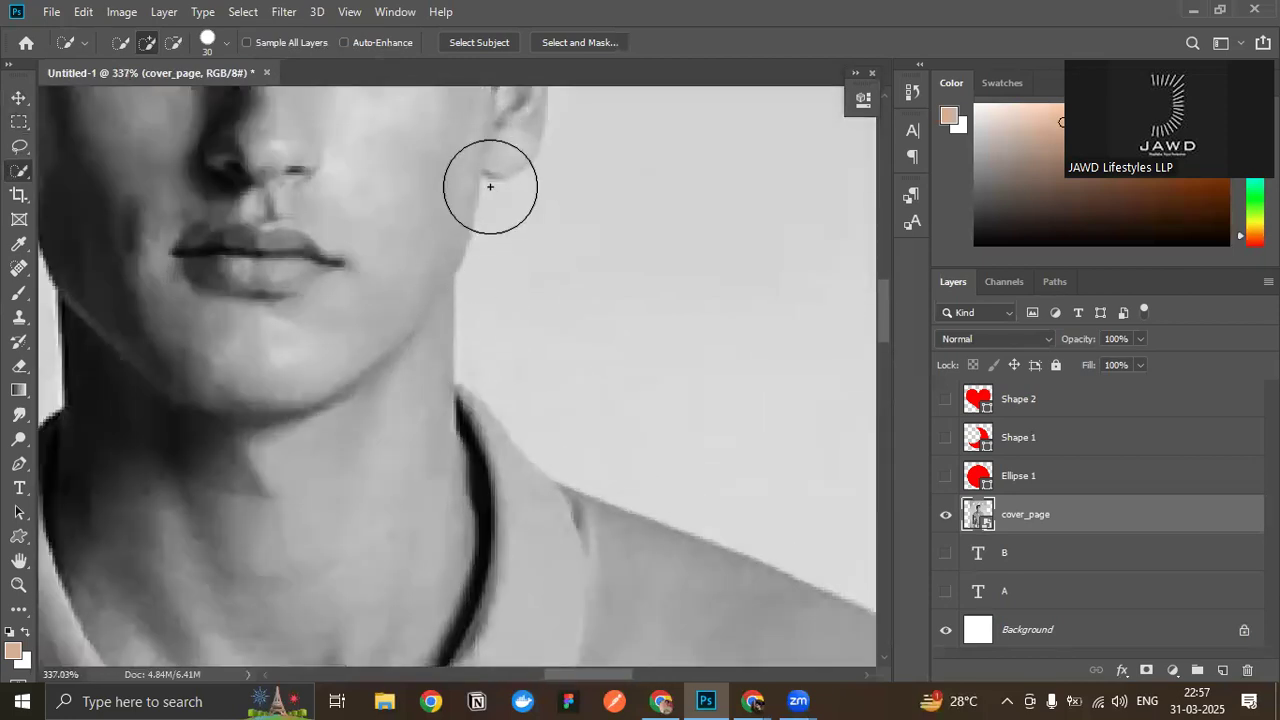
pyautogui.scroll(-1, 487, 188)
pyautogui.scroll(2, 578, 420)
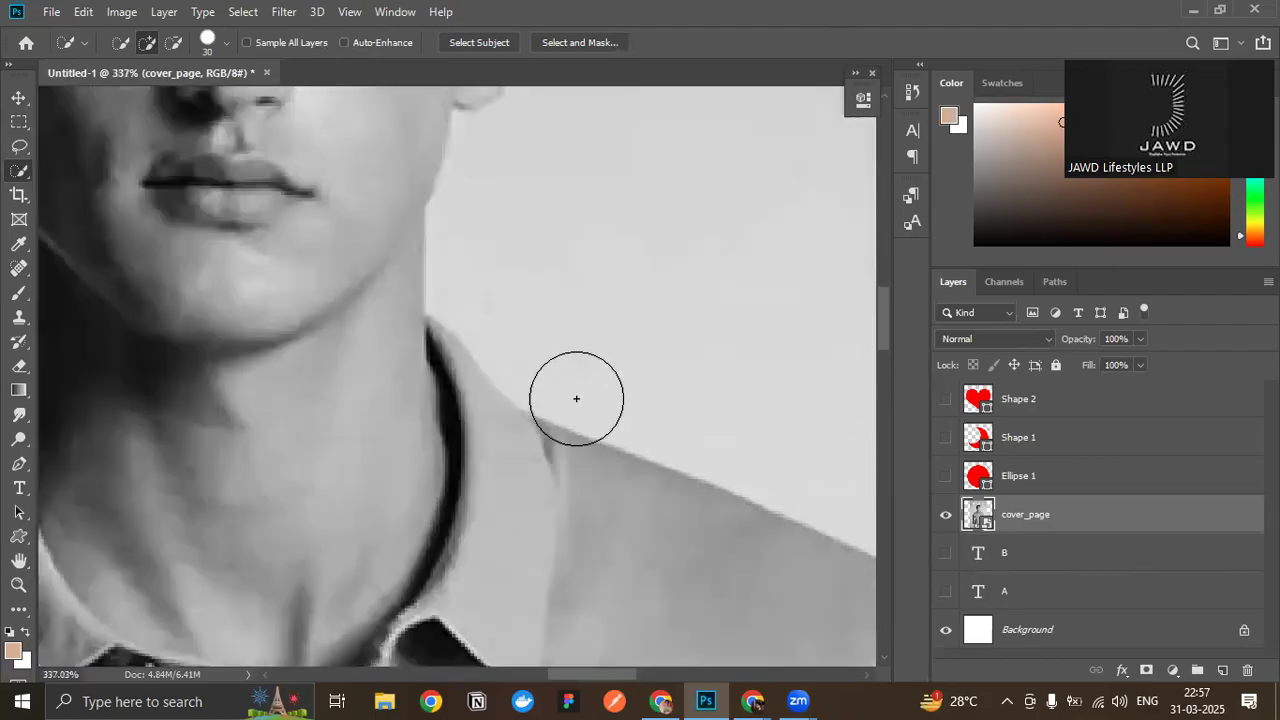
pyautogui.scroll(-8, 485, 358)
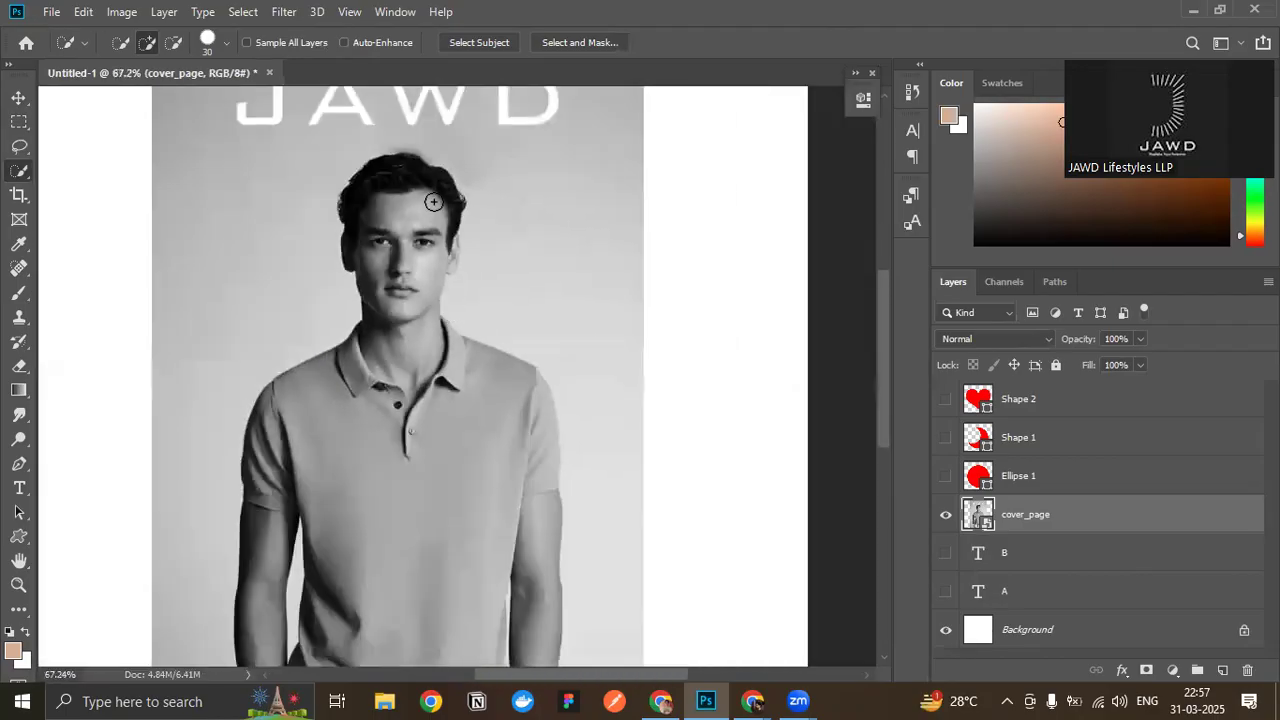
pyautogui.scroll(-5, 428, 281)
pyautogui.scroll(4, 409, 455)
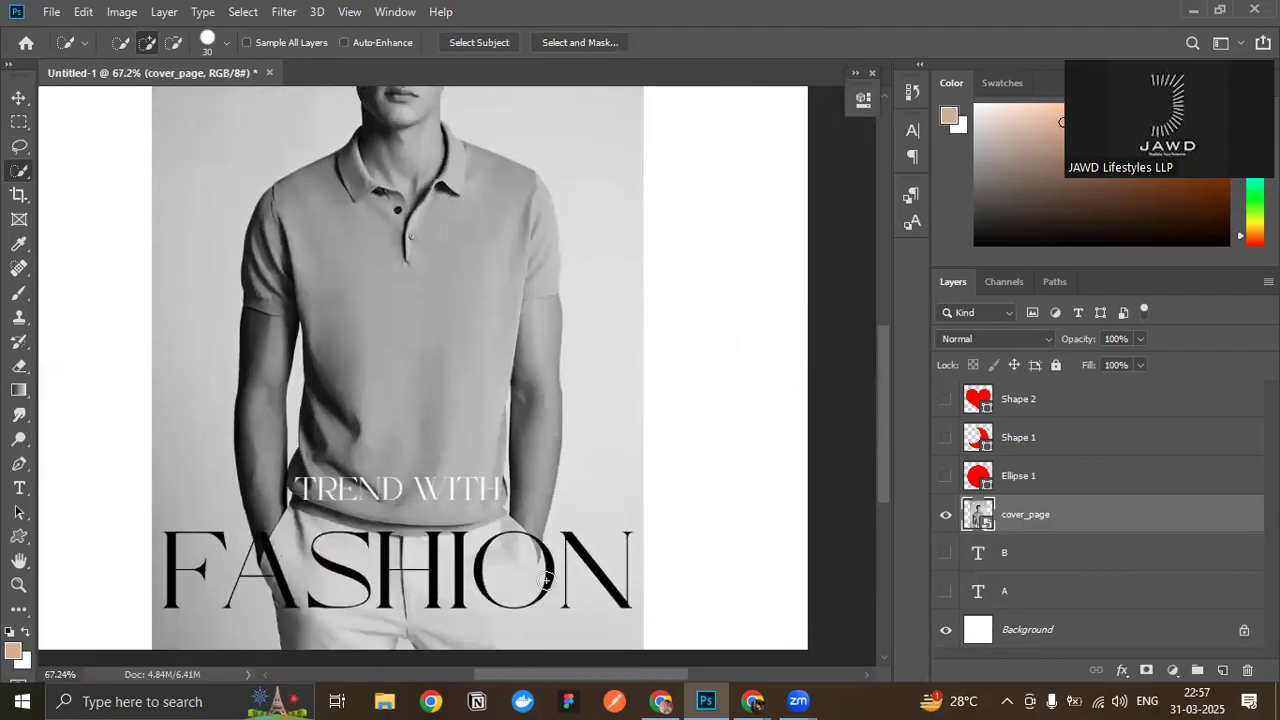
pyautogui.scroll(1, 409, 455)
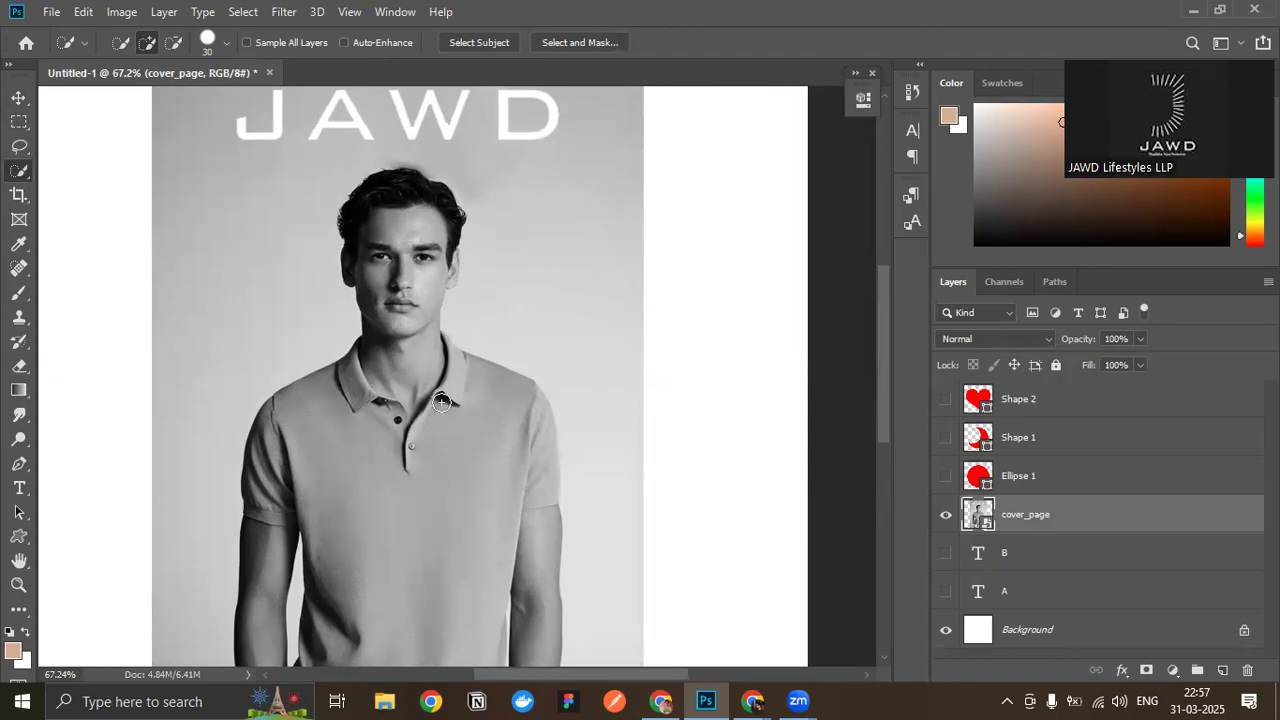
# - Switch to the Google Meet call window to check the participants, and return to Photoshop
pyautogui.moveTo(753, 701)
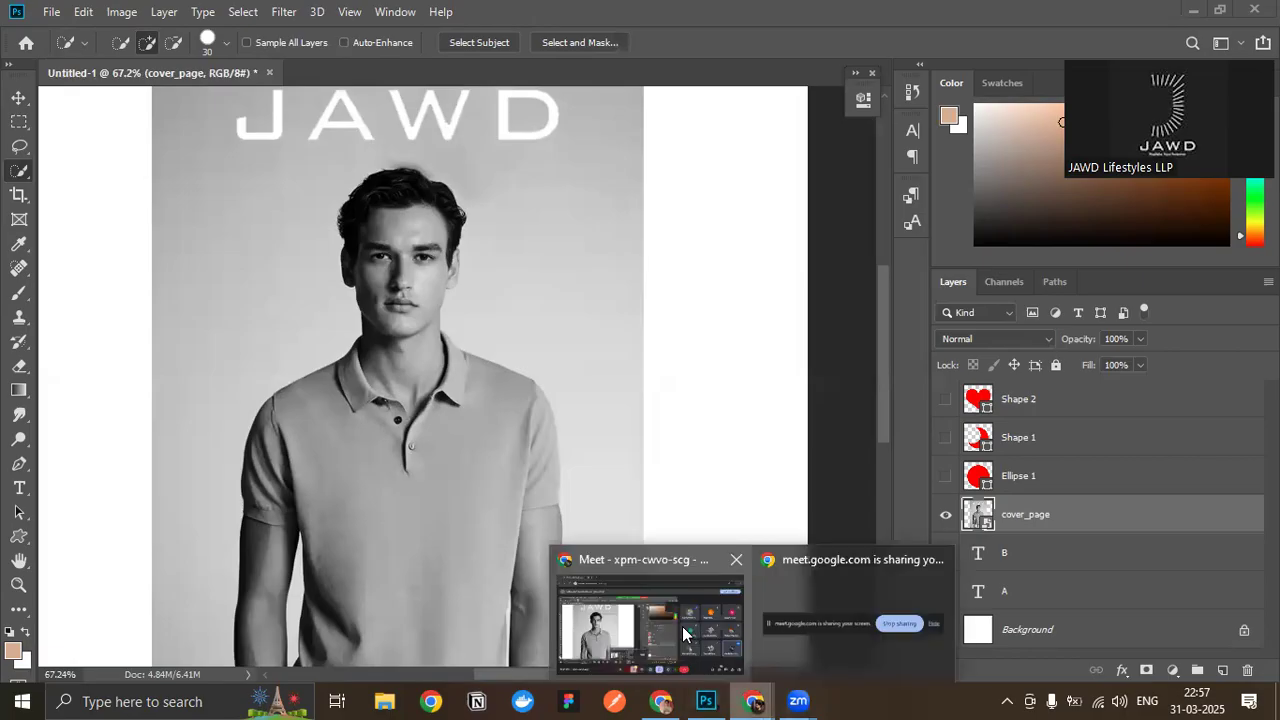
pyautogui.click(682, 626)
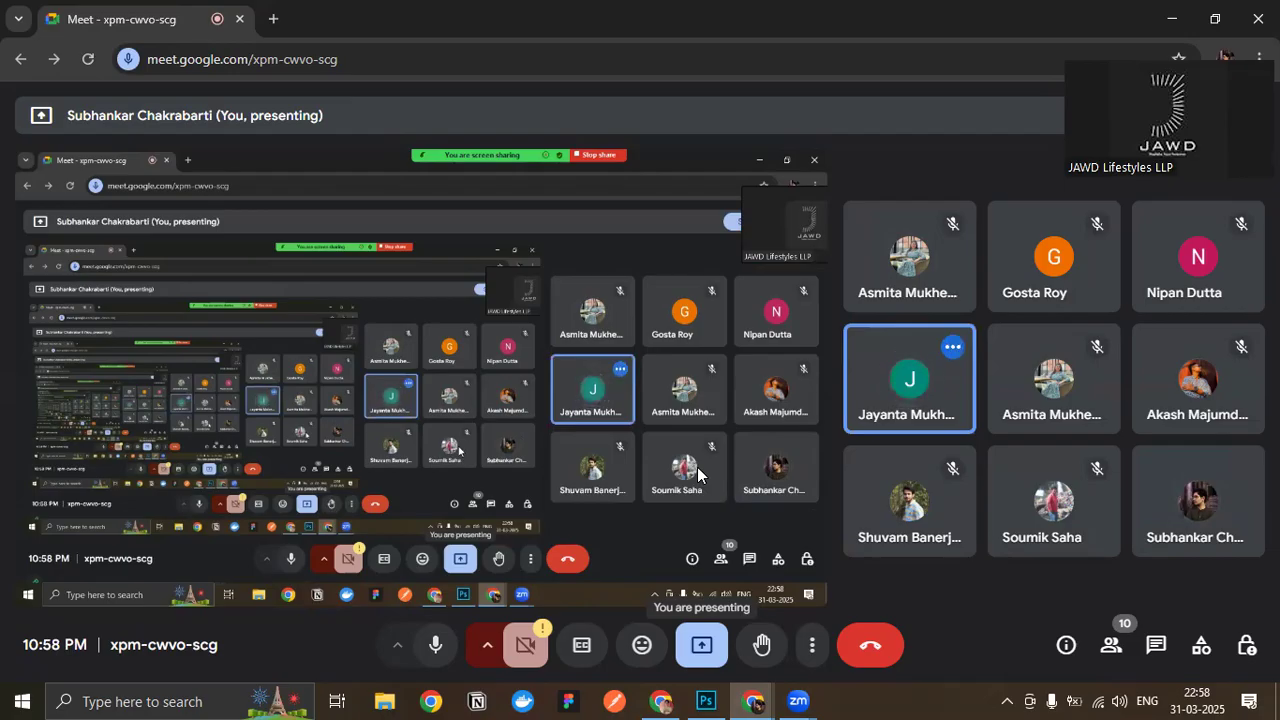
pyautogui.click(706, 701)
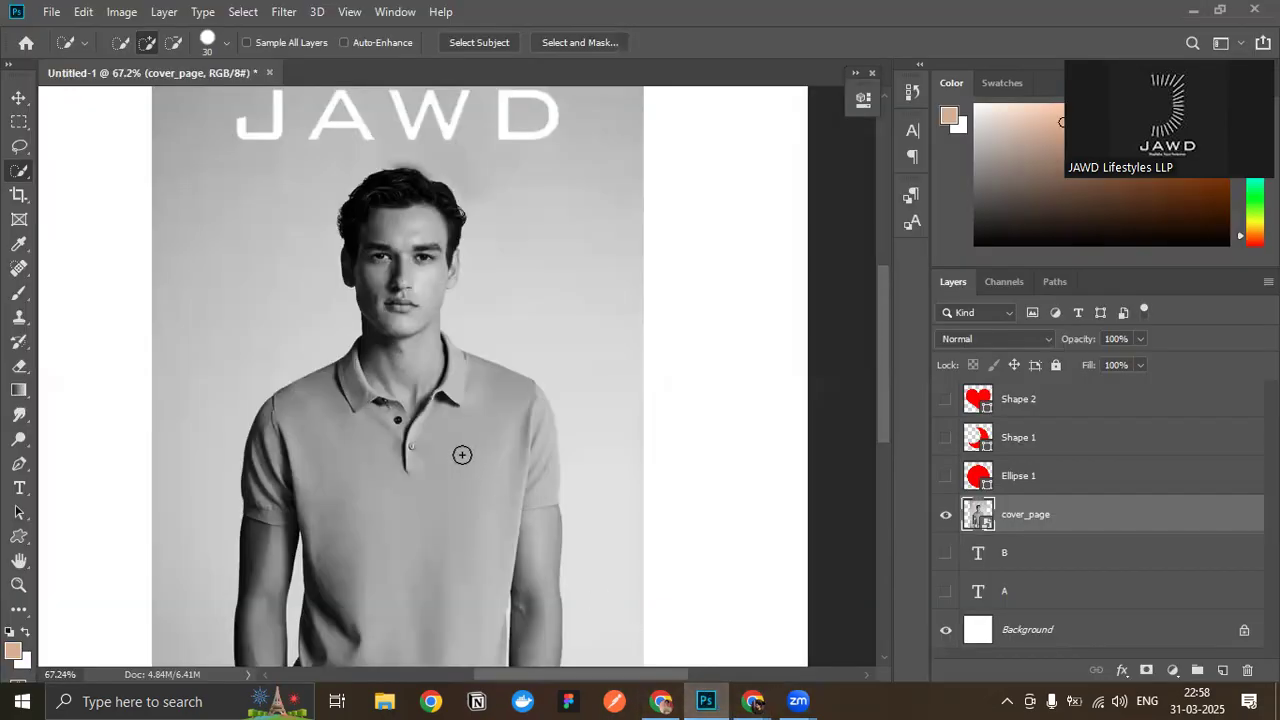
# - Try to trace the jaw edge below the model's earlobe with the Pen tool, and undo both anchor points
pyautogui.scroll(6, 371, 257)
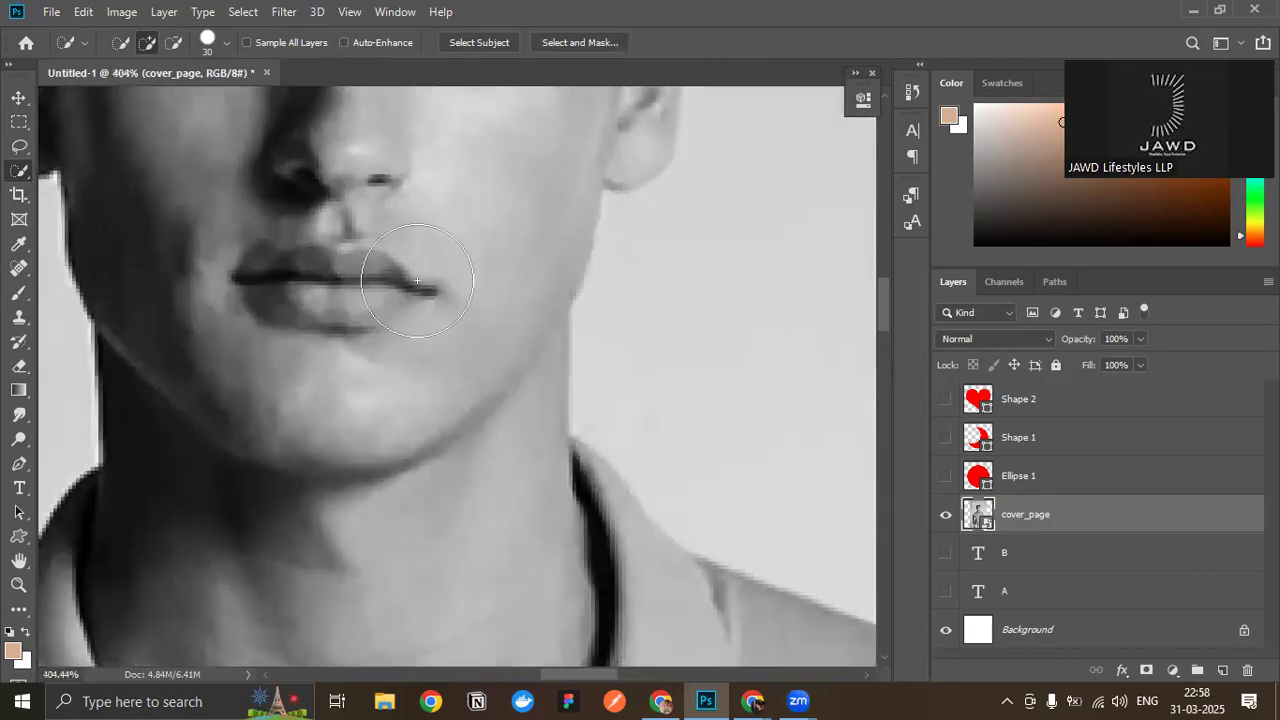
pyautogui.press('p')
pyautogui.click(603, 276)
pyautogui.moveTo(569, 389); pyautogui.dragTo(532, 468)
pyautogui.hotkey('ctrl', 'z')
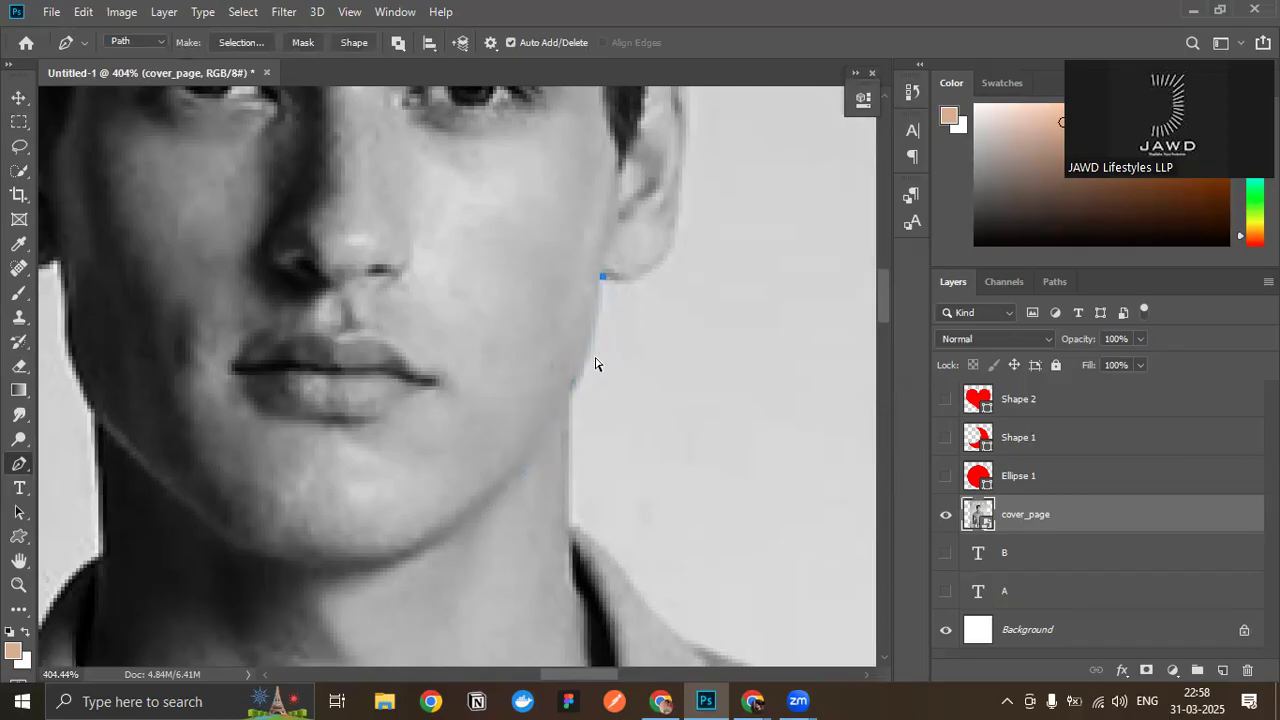
pyautogui.hotkey('ctrl', 'z')
# - Trace a short curved Pen path along the jaw edge from below the earlobe to the top of the neck
pyautogui.moveTo(599, 276); pyautogui.dragTo(599, 215)
pyautogui.moveTo(568, 398); pyautogui.dragTo(551, 419)
pyautogui.scroll(1, 595, 300)
pyautogui.scroll(4, 580, 470)
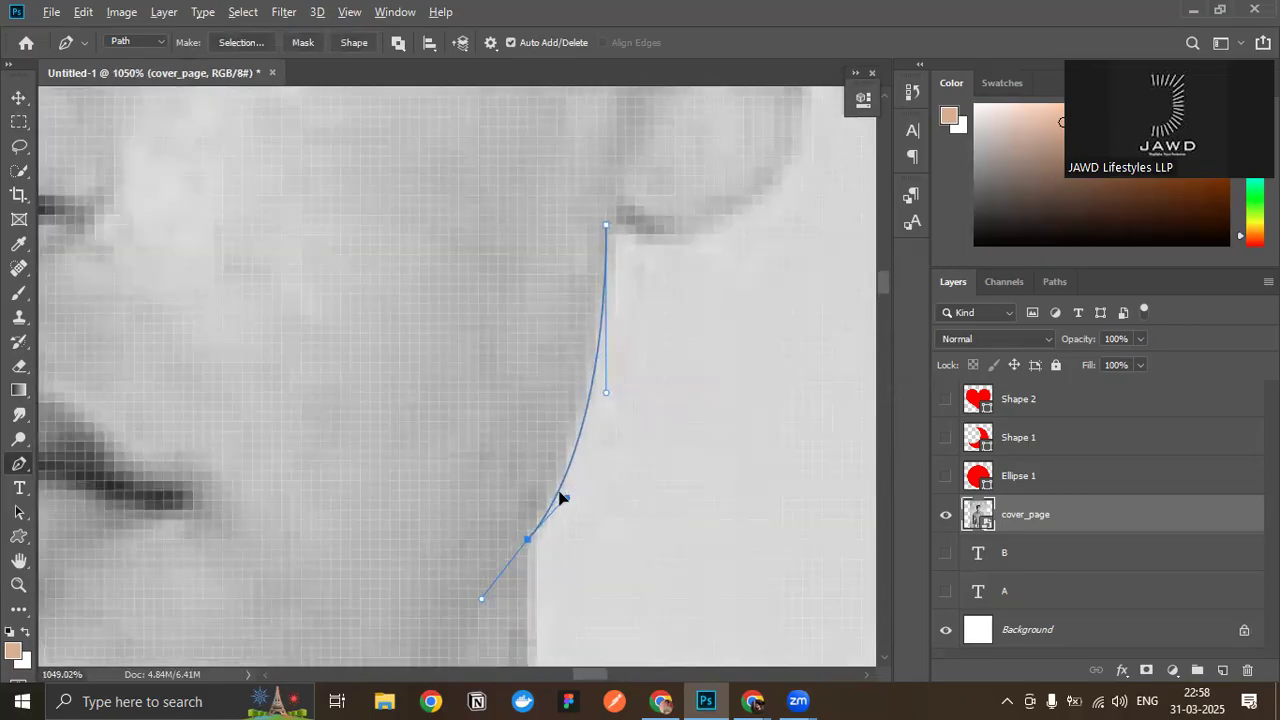
pyautogui.click(564, 483)
# - Switch to the Move tool with the whole cover in view, and deselect the cover_page layer
pyautogui.scroll(-10, 566, 480)
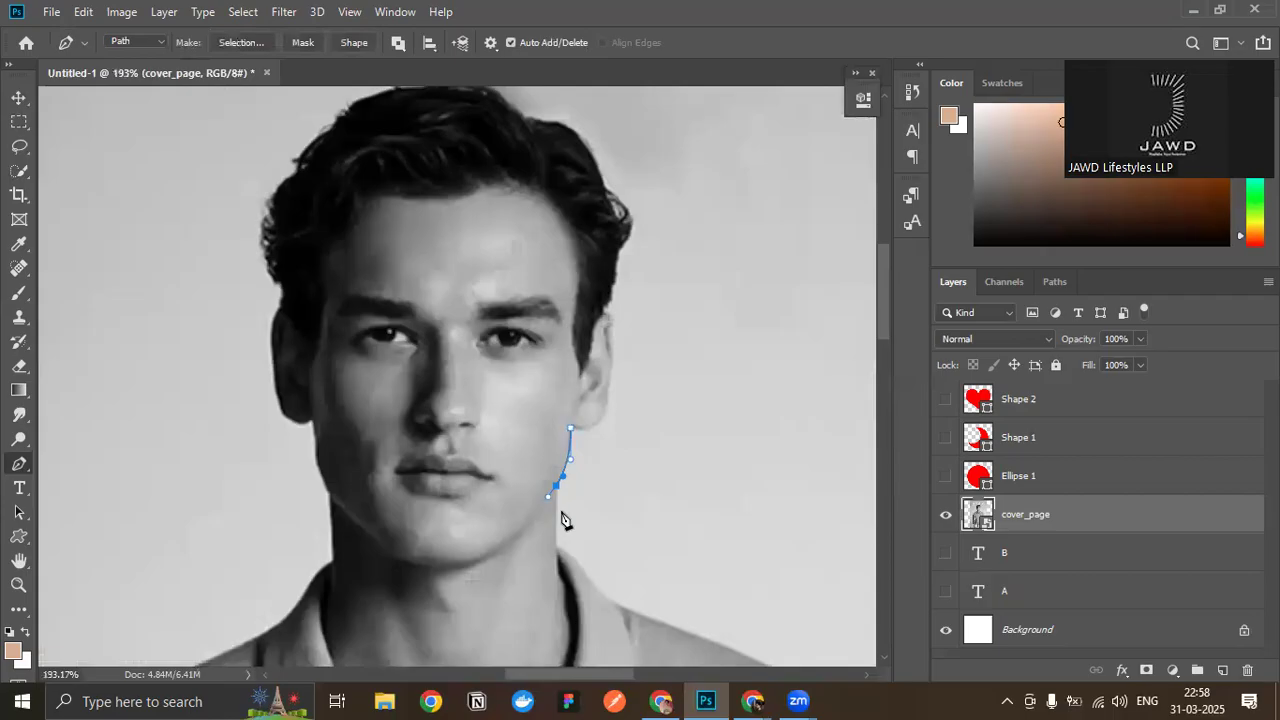
pyautogui.scroll(-3, 580, 497)
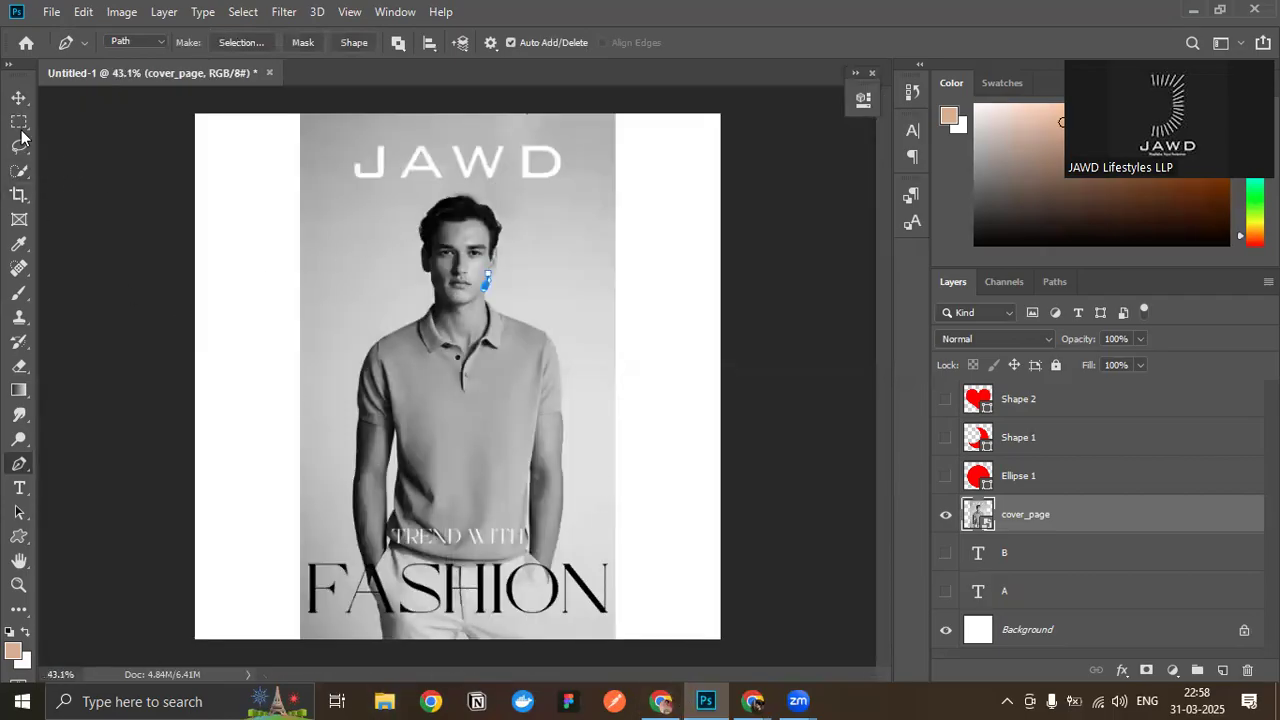
pyautogui.click(18, 98)
pyautogui.click(738, 383)
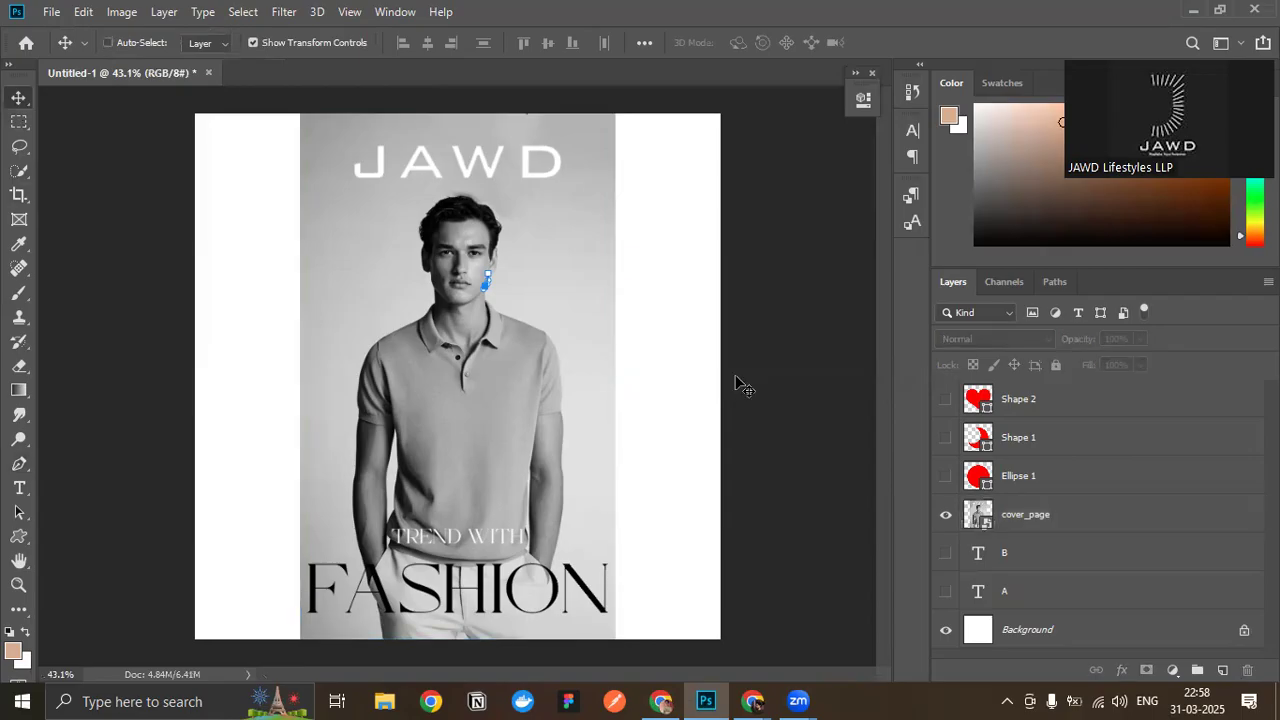
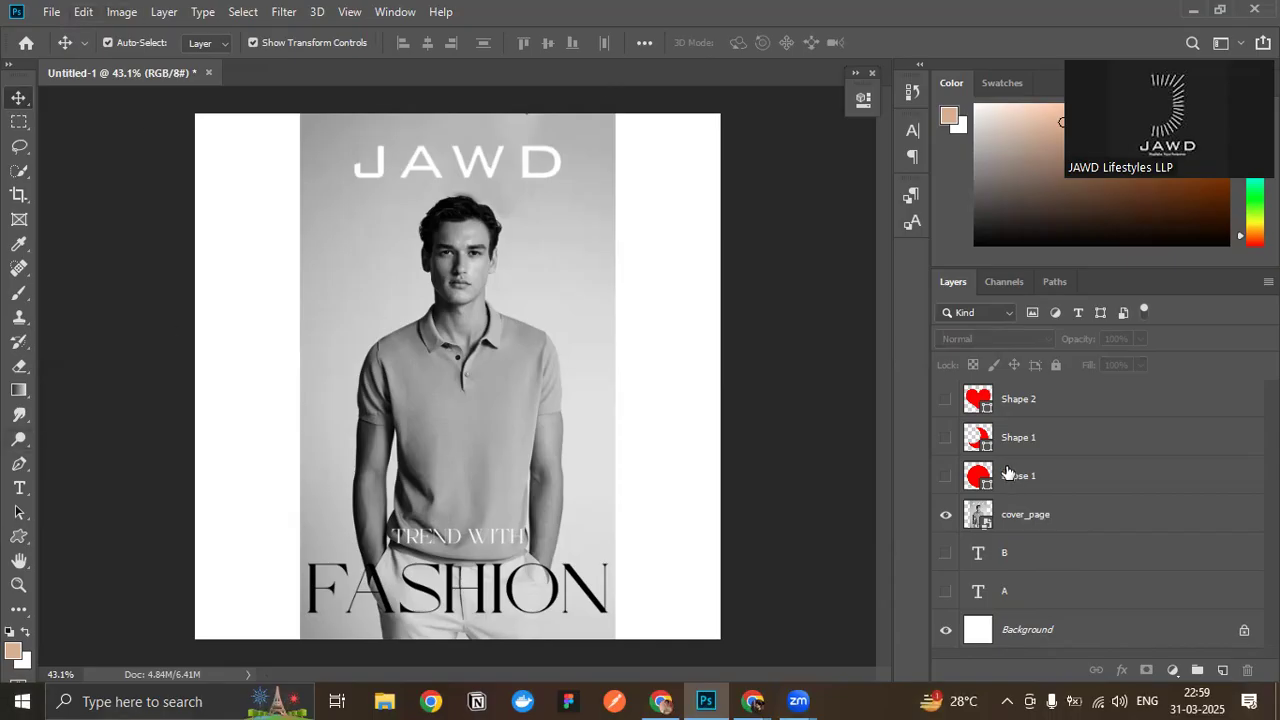
# - Select the cover_page layer and rasterize its smart object for use with the Eraser tool
pyautogui.click(1072, 527)
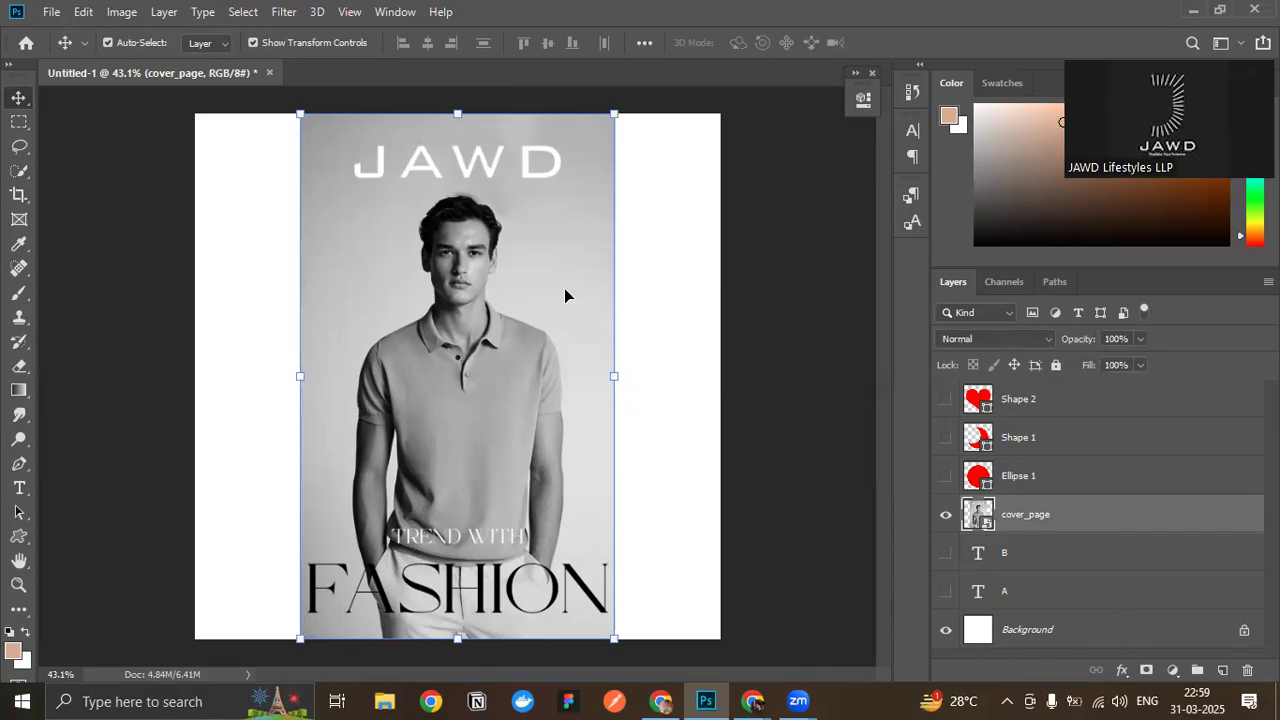
pyautogui.rightClick(19, 366)
pyautogui.click(100, 364)
pyautogui.click(386, 168)
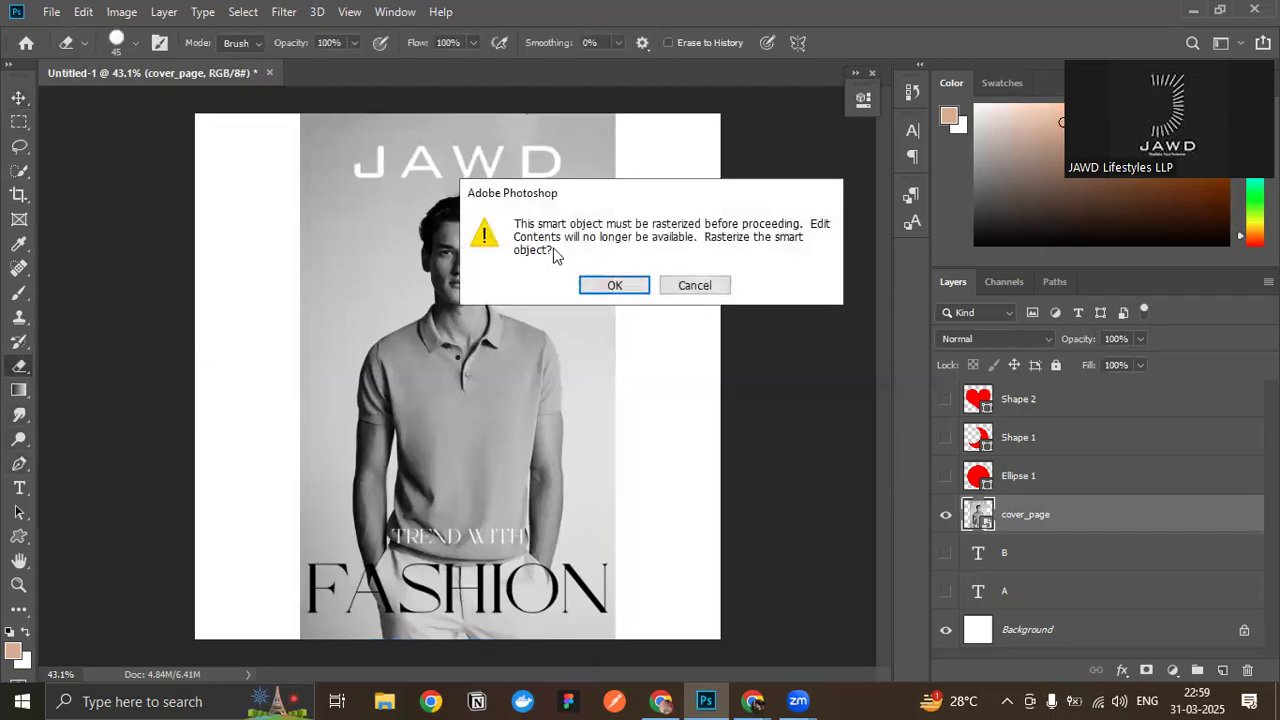
pyautogui.click(603, 285)
# - Try erasing the JAWD title from the cover, undo the erasing, and check the cover_page layer's rasterize options
pyautogui.moveTo(345, 160)
pyautogui.mouseDown()
pyautogui.moveTo(429, 157)
pyautogui.moveTo(471, 171)
pyautogui.moveTo(357, 160)
pyautogui.moveTo(382, 156)
pyautogui.mouseUp()
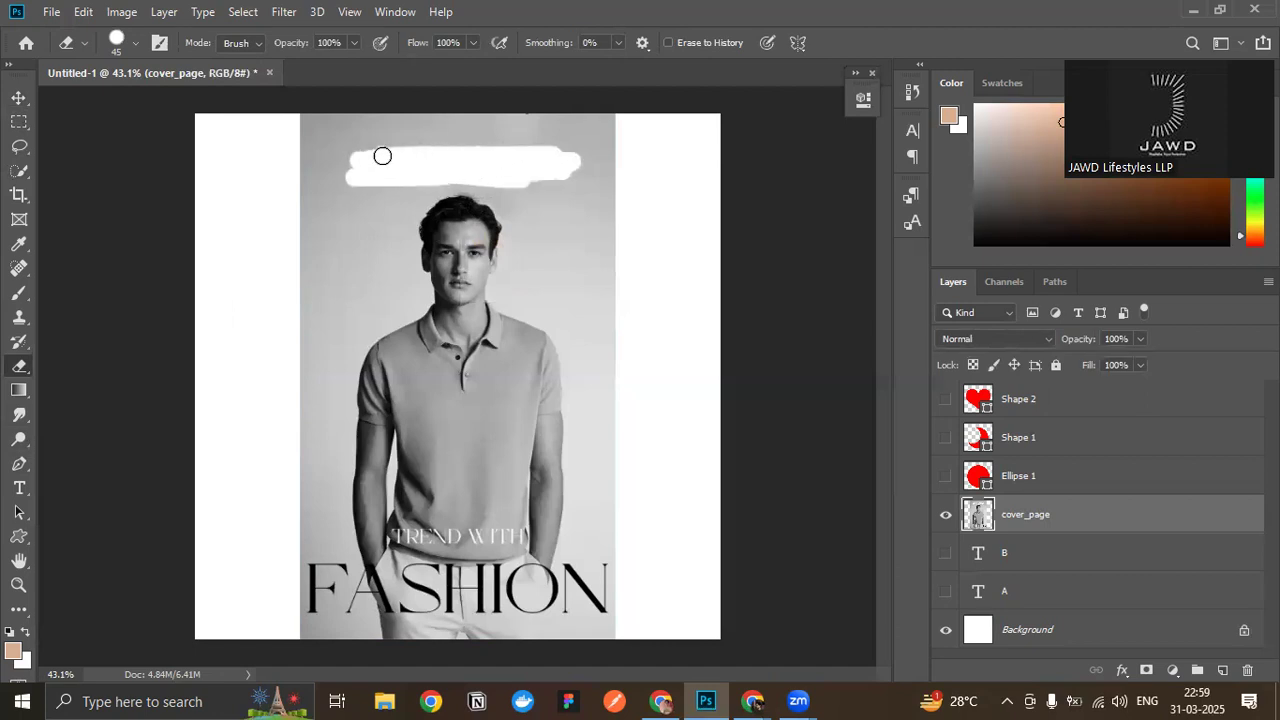
pyautogui.hotkey('ctrl', 'z')
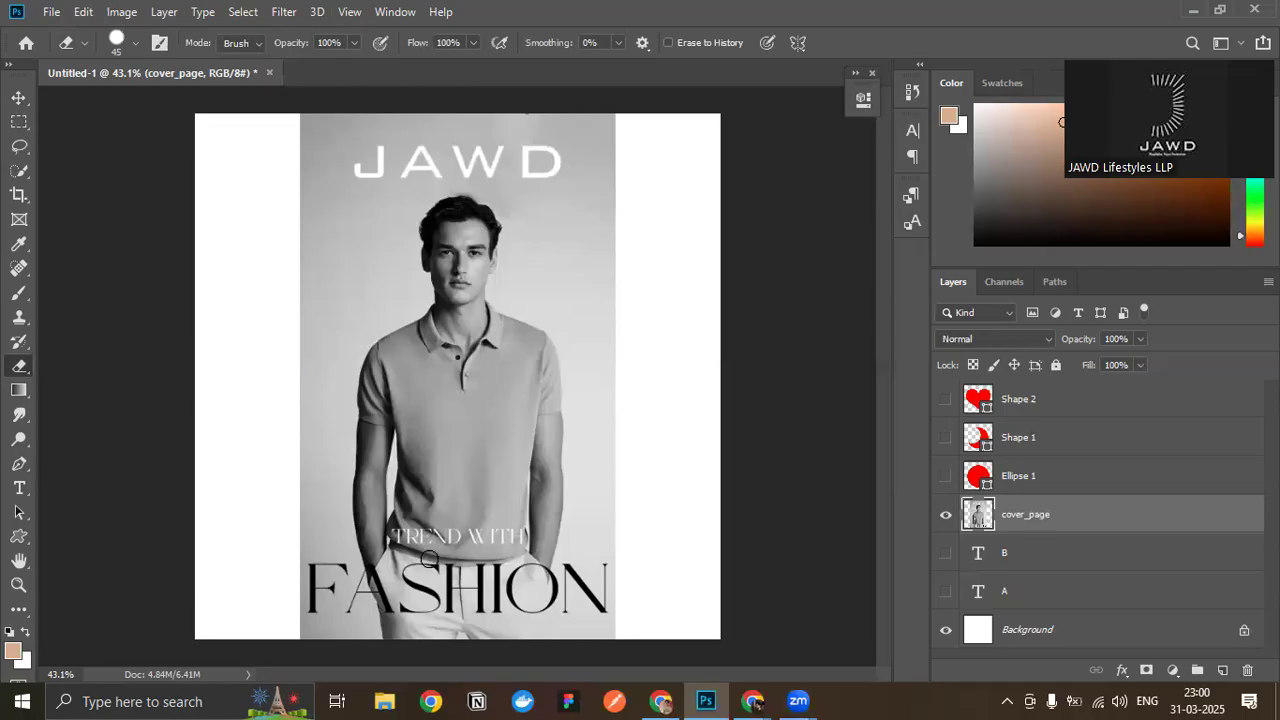
pyautogui.scroll(-3, 477, 488)
pyautogui.scroll(3, 482, 400)
pyautogui.rightClick(1097, 512)
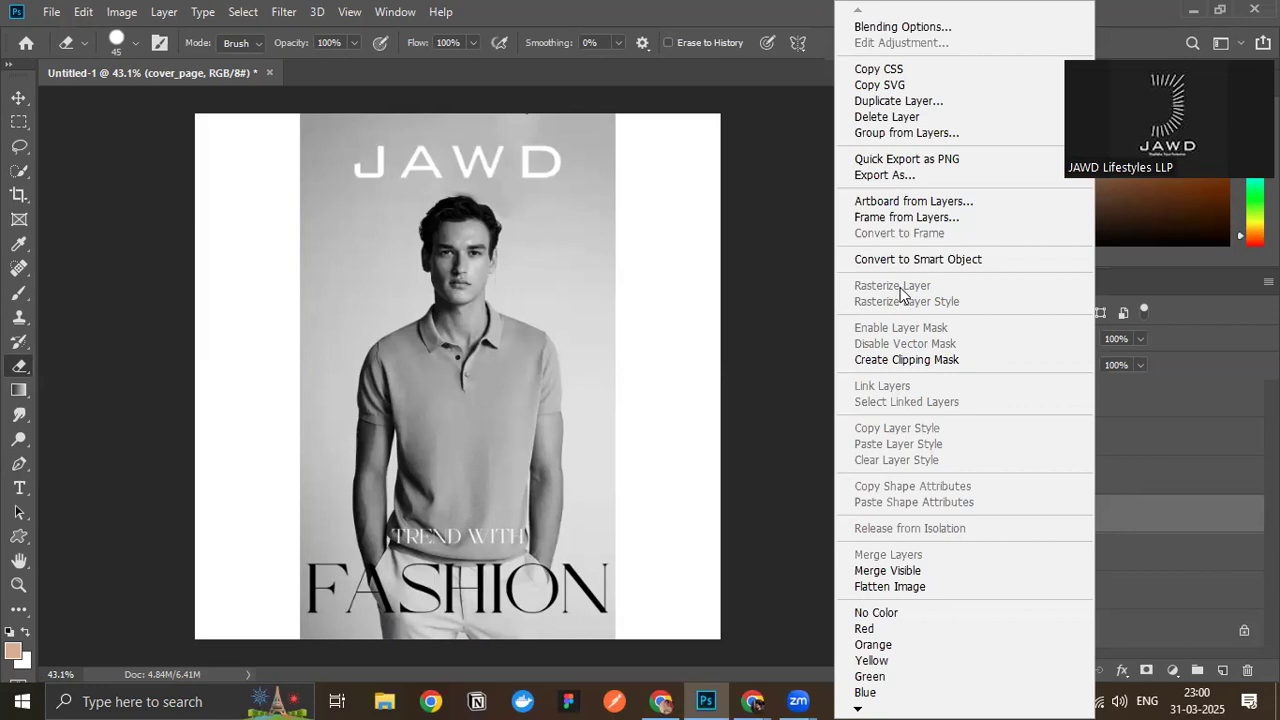
pyautogui.click(20, 97)
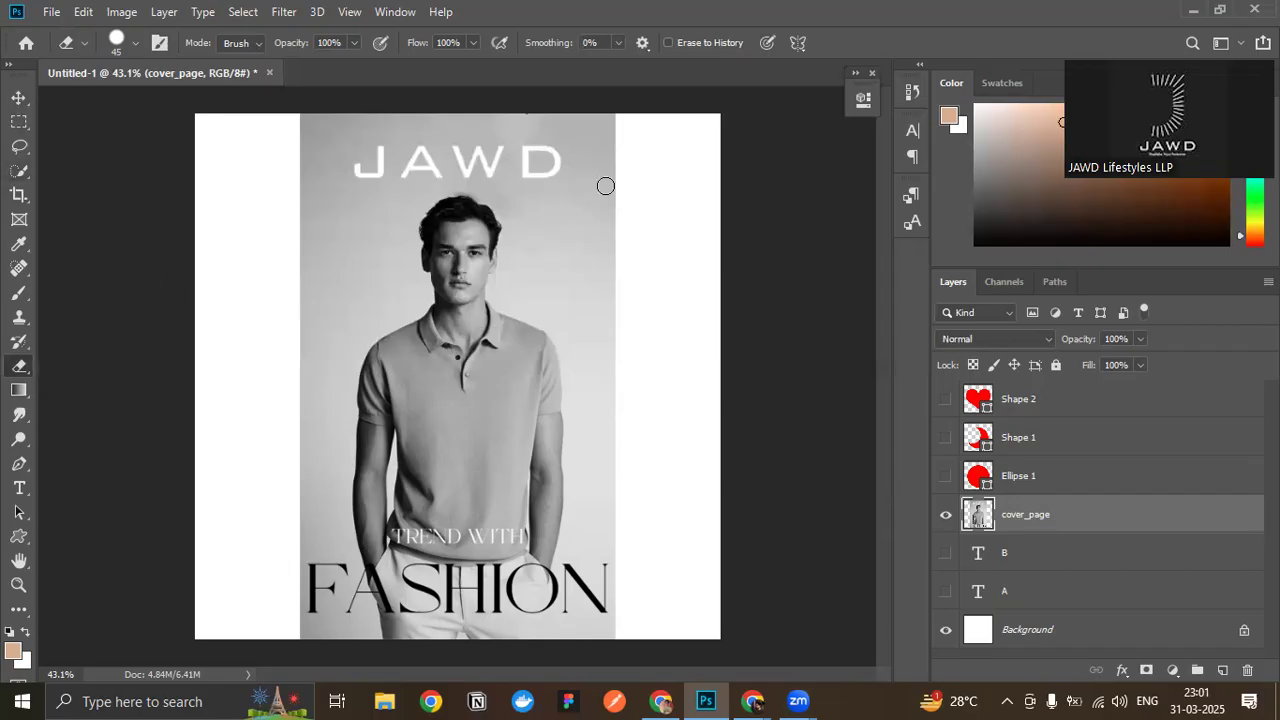
# - Try a Content-Aware Fill on a tight rectangular selection around the JAWD title, and cancel it
pyautogui.click(18, 122)
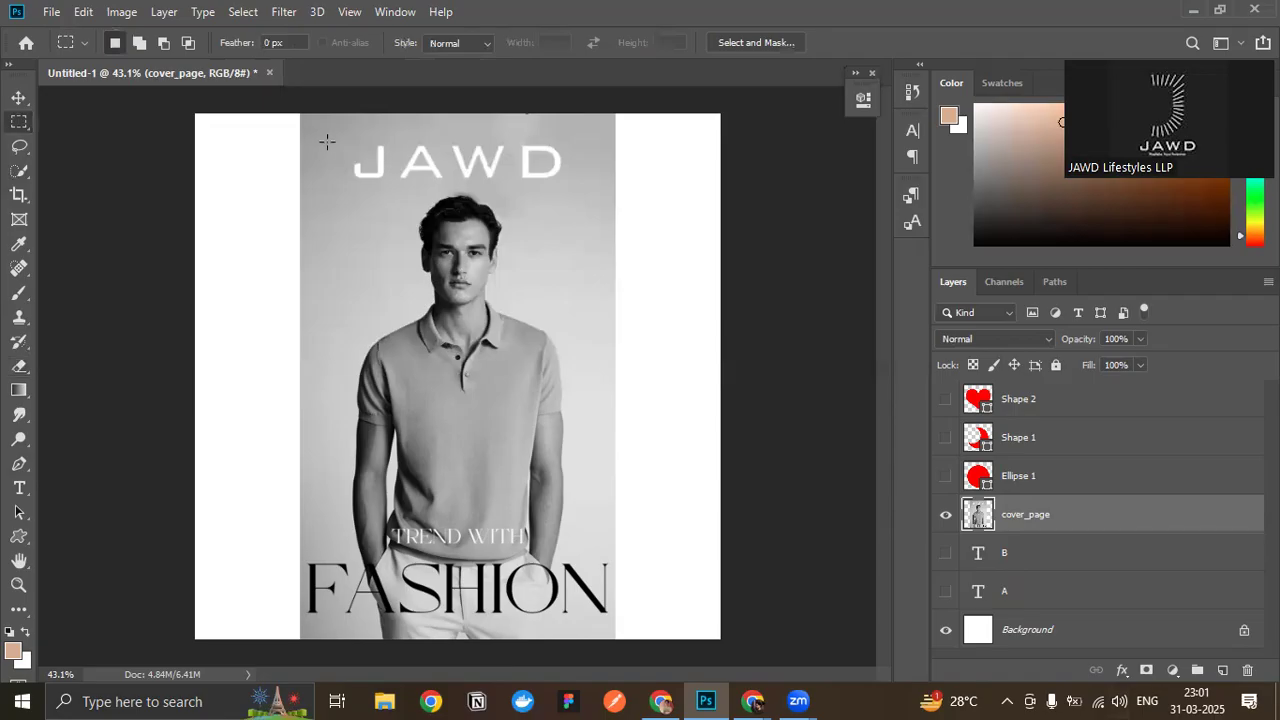
pyautogui.moveTo(336, 129); pyautogui.dragTo(571, 189)
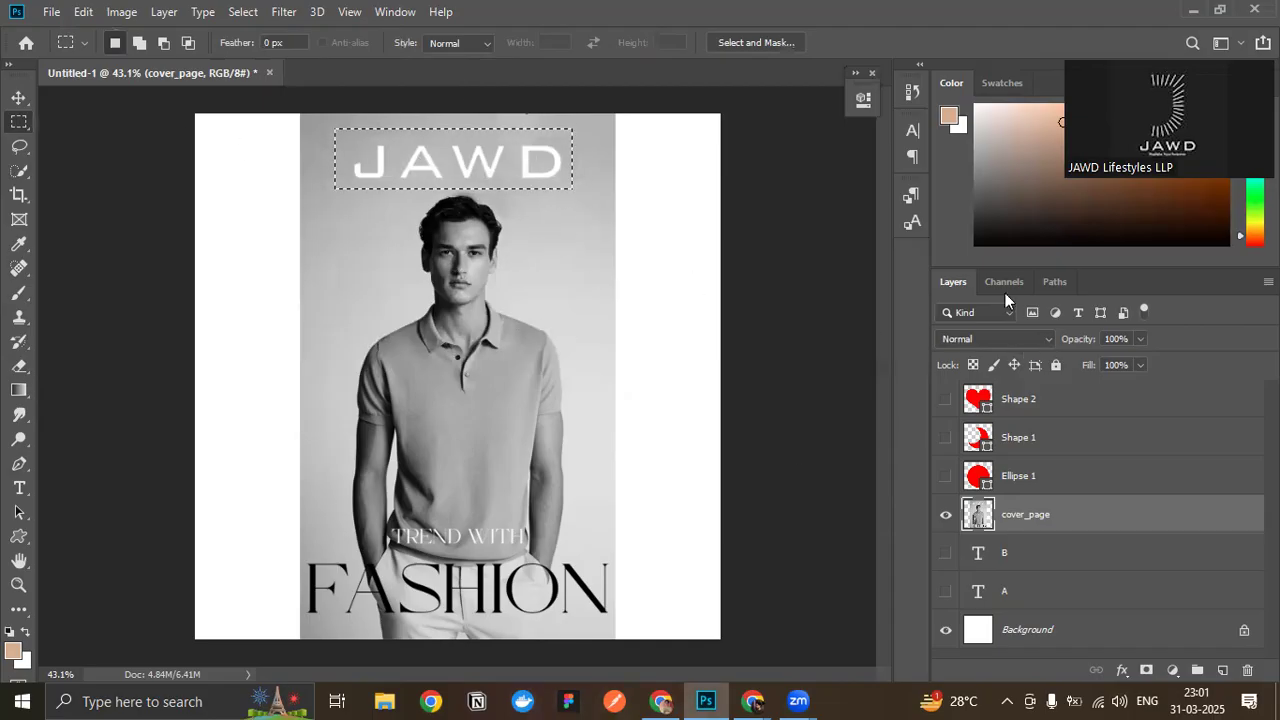
pyautogui.click(84, 12)
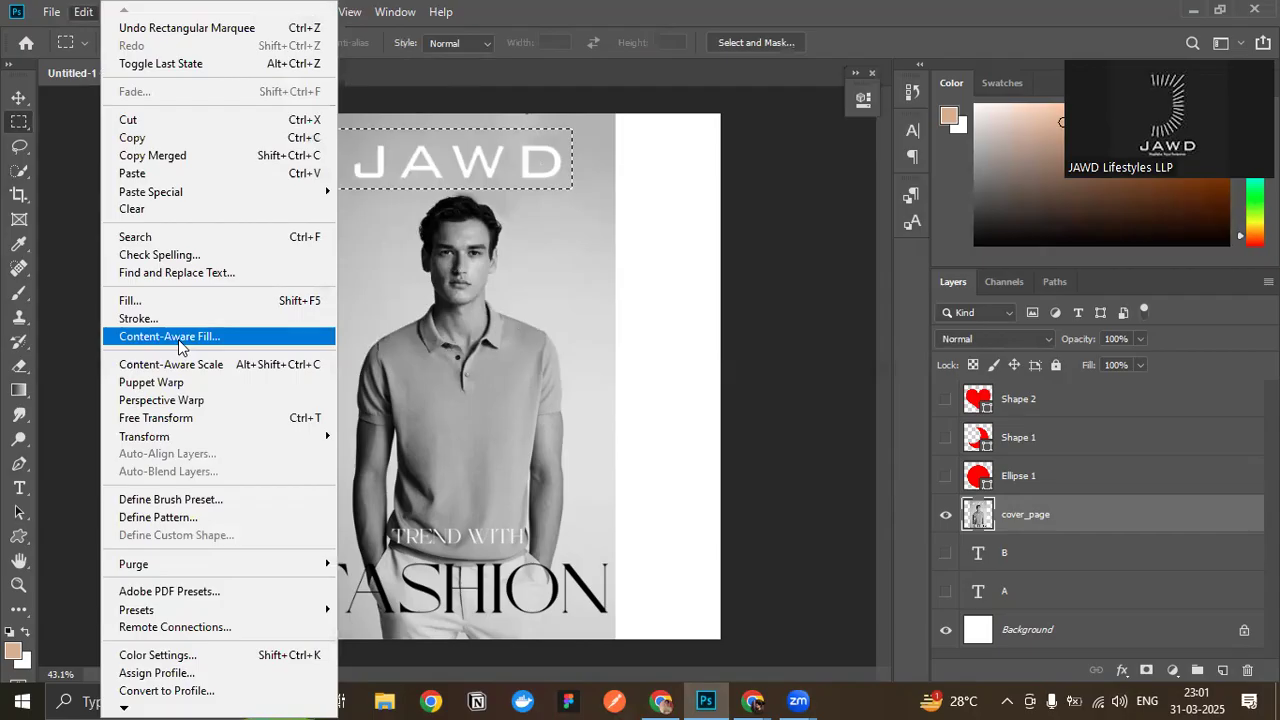
pyautogui.click(178, 340)
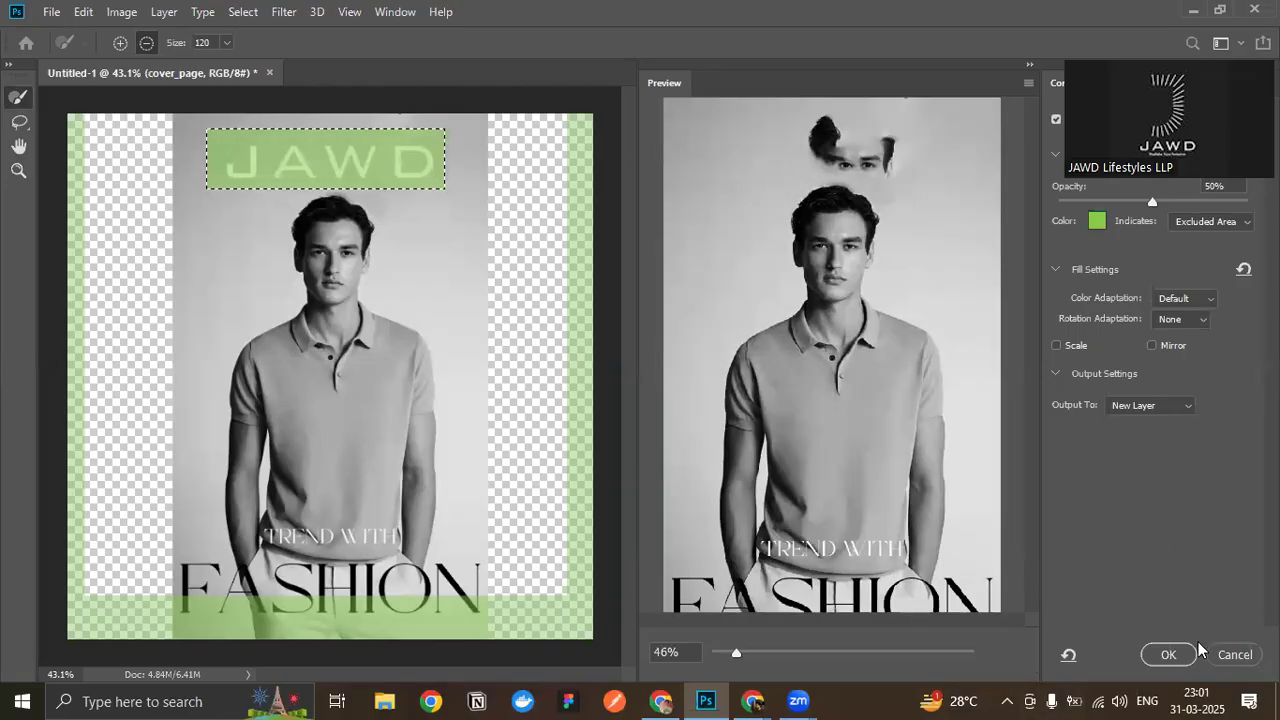
pyautogui.click(1234, 655)
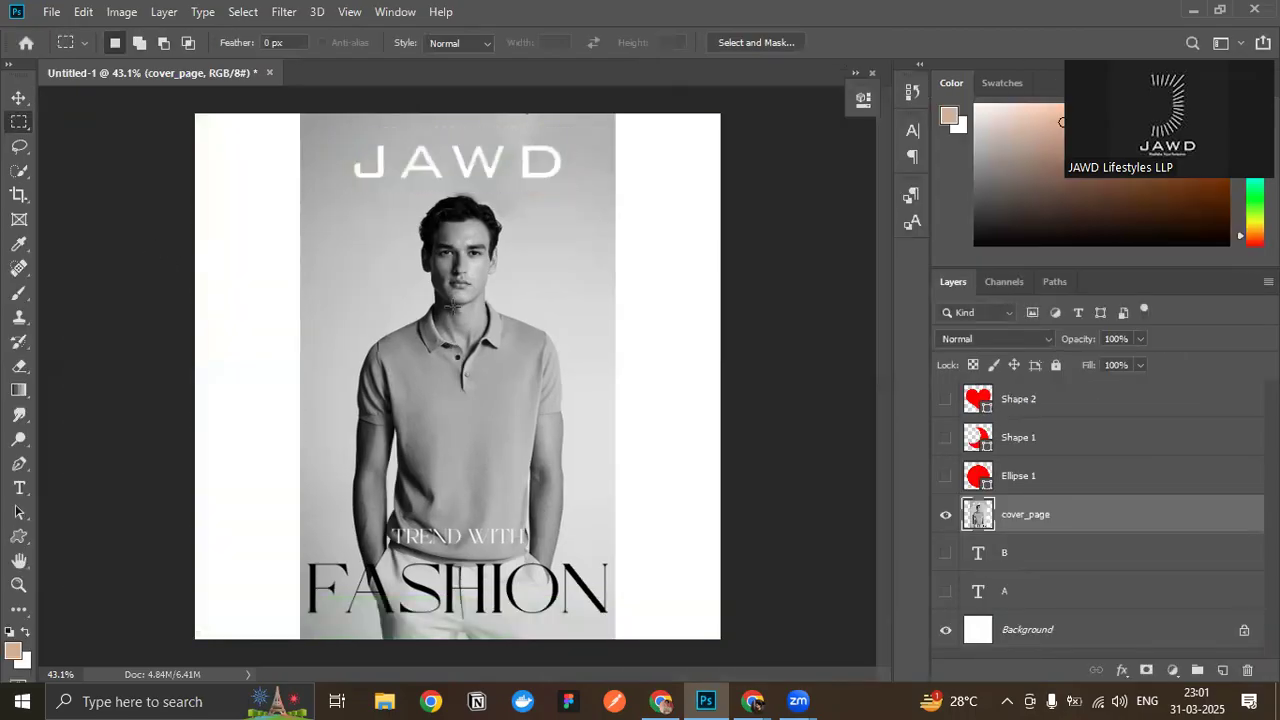
# - Draw a rectangular marquee around the JAWD title, with a margin on every side and ending above the model's hair
pyautogui.scroll(9, 604, 220)
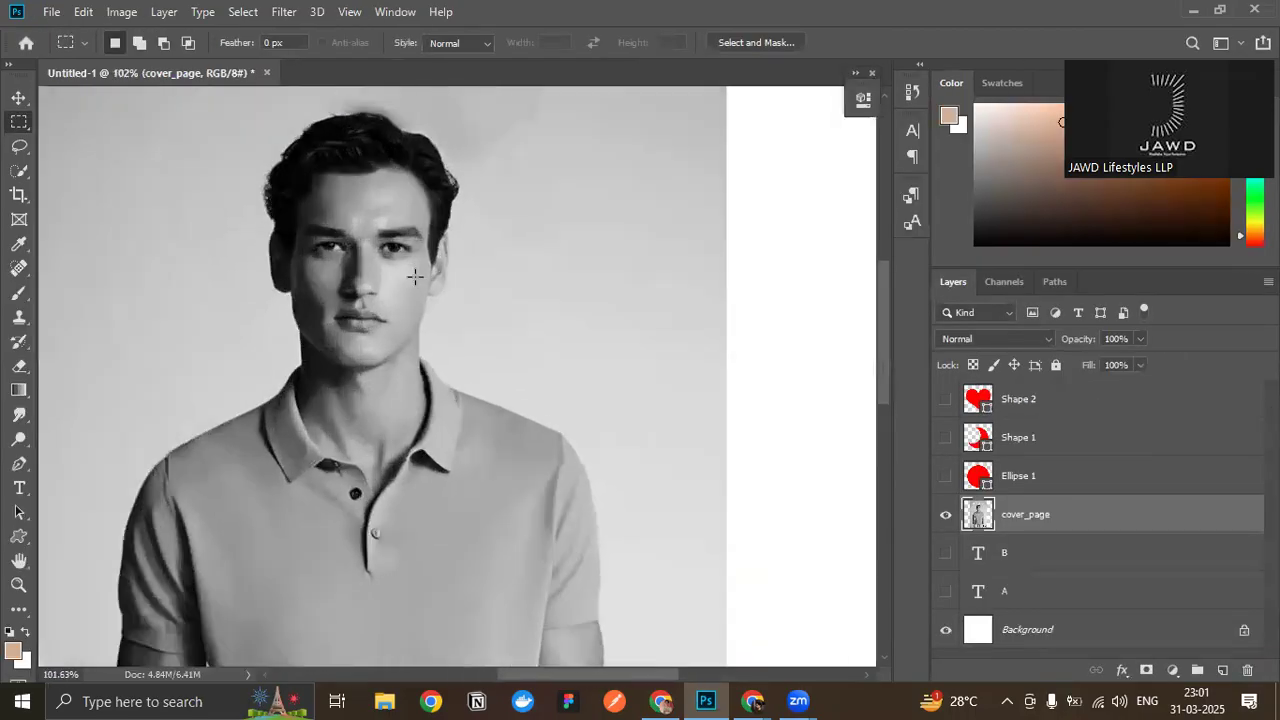
pyautogui.scroll(6, 400, 295)
pyautogui.scroll(-5, 262, 352)
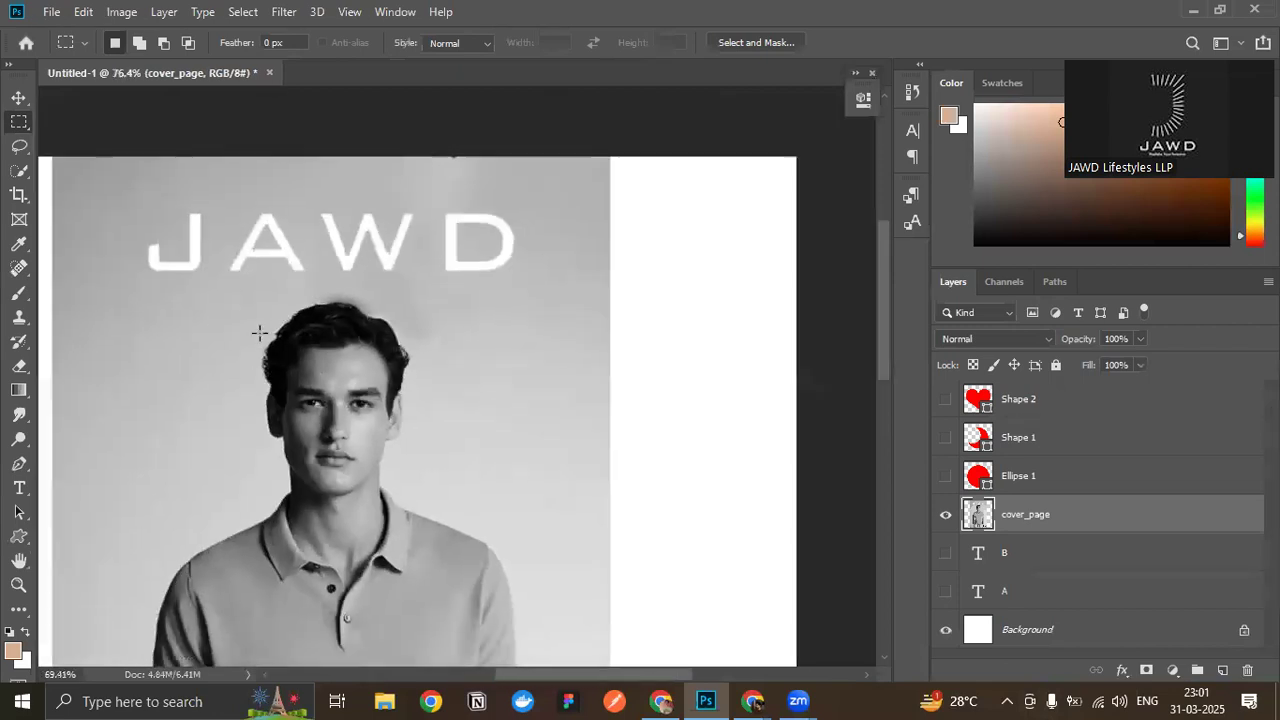
pyautogui.scroll(3, 117, 347)
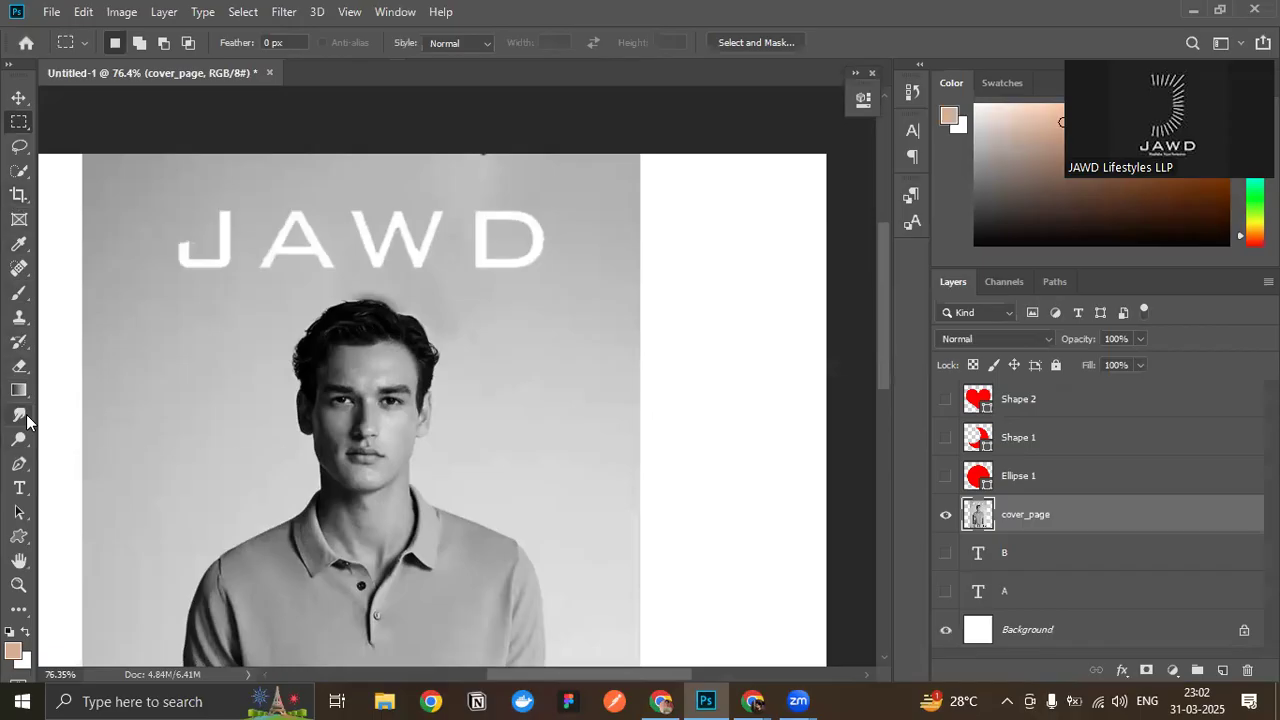
pyautogui.moveTo(199, 240); pyautogui.dragTo(580, 275)
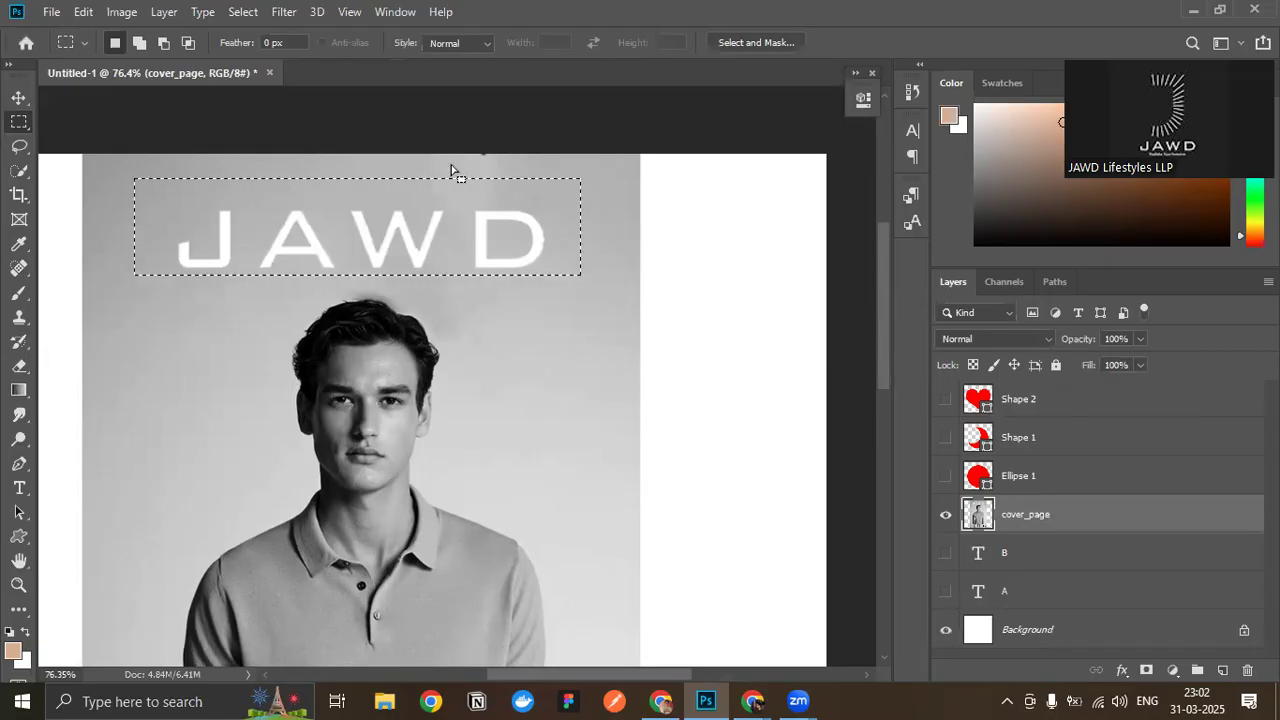
# - Remove the selected JAWD title with Content-Aware Fill, outputting the result to a new layer
pyautogui.click(83, 11)
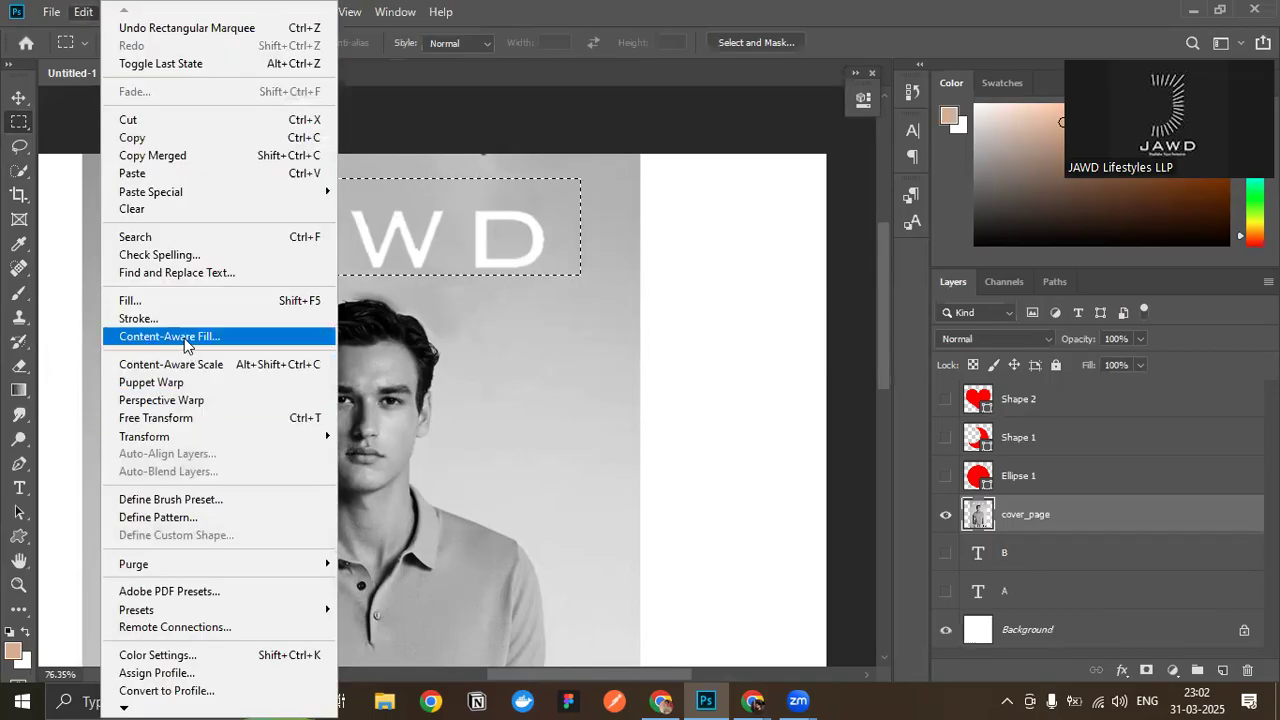
pyautogui.click(182, 338)
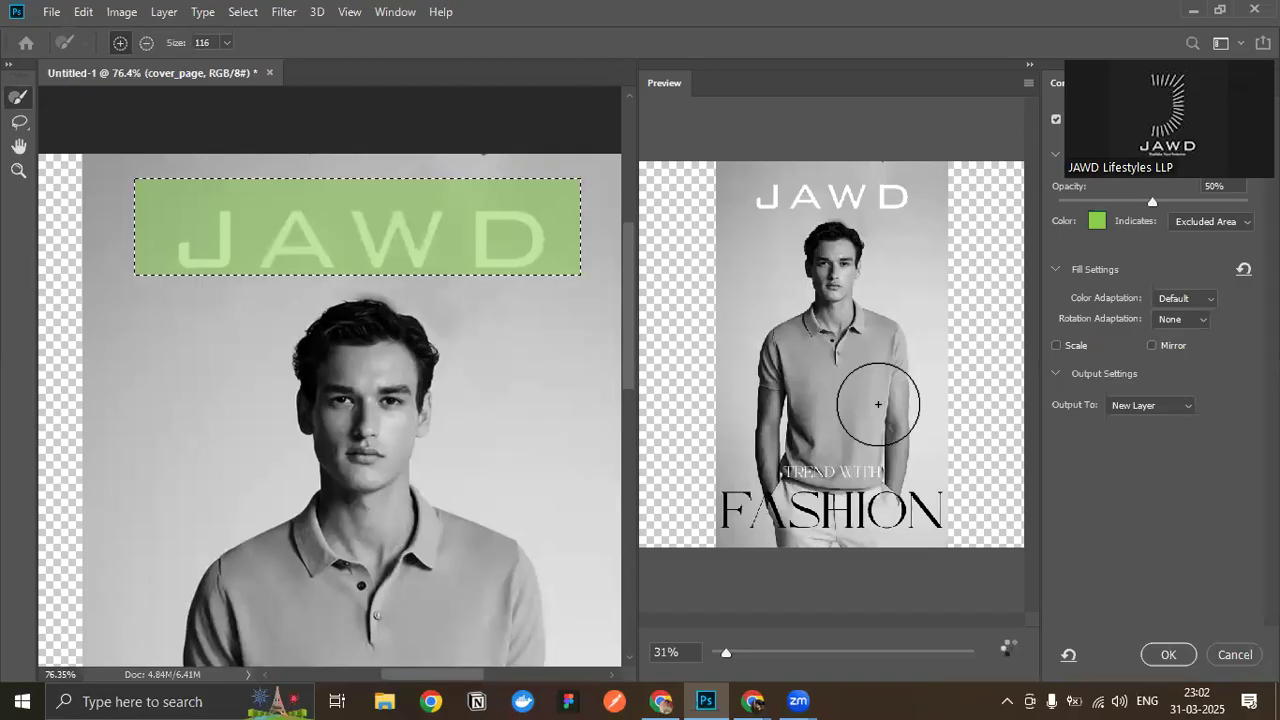
pyautogui.scroll(2, 878, 404)
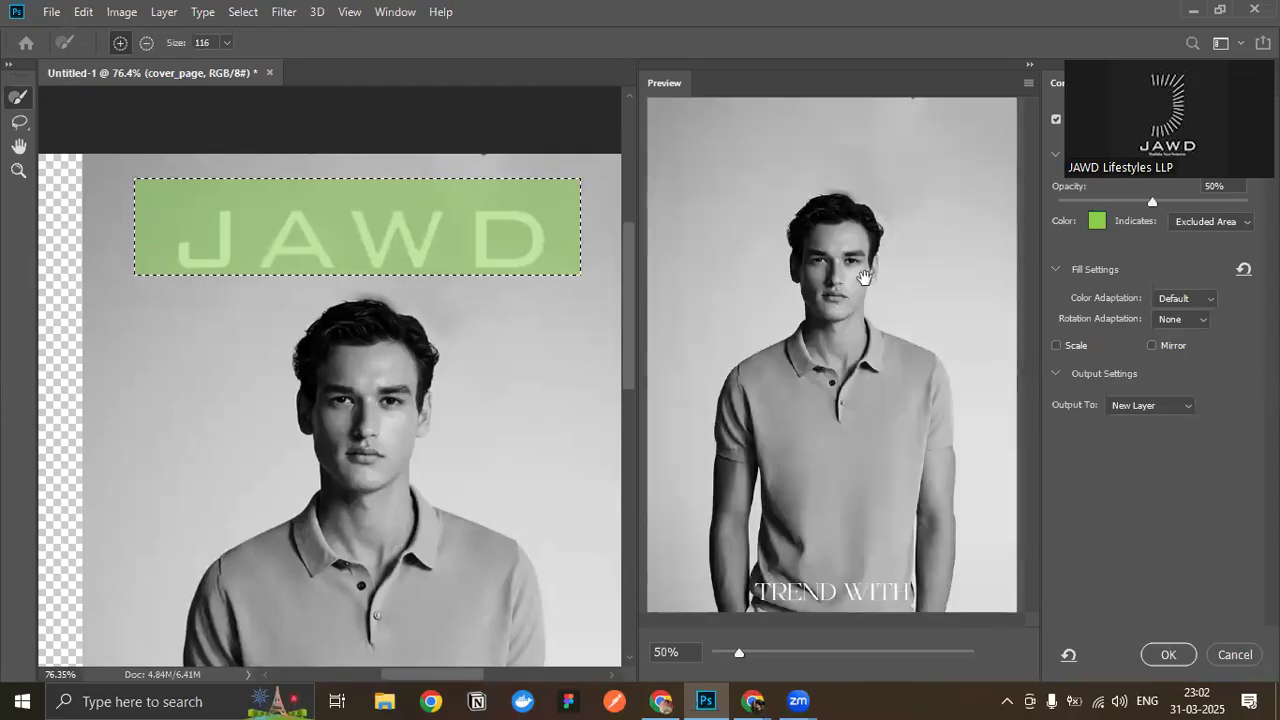
pyautogui.click(1168, 655)
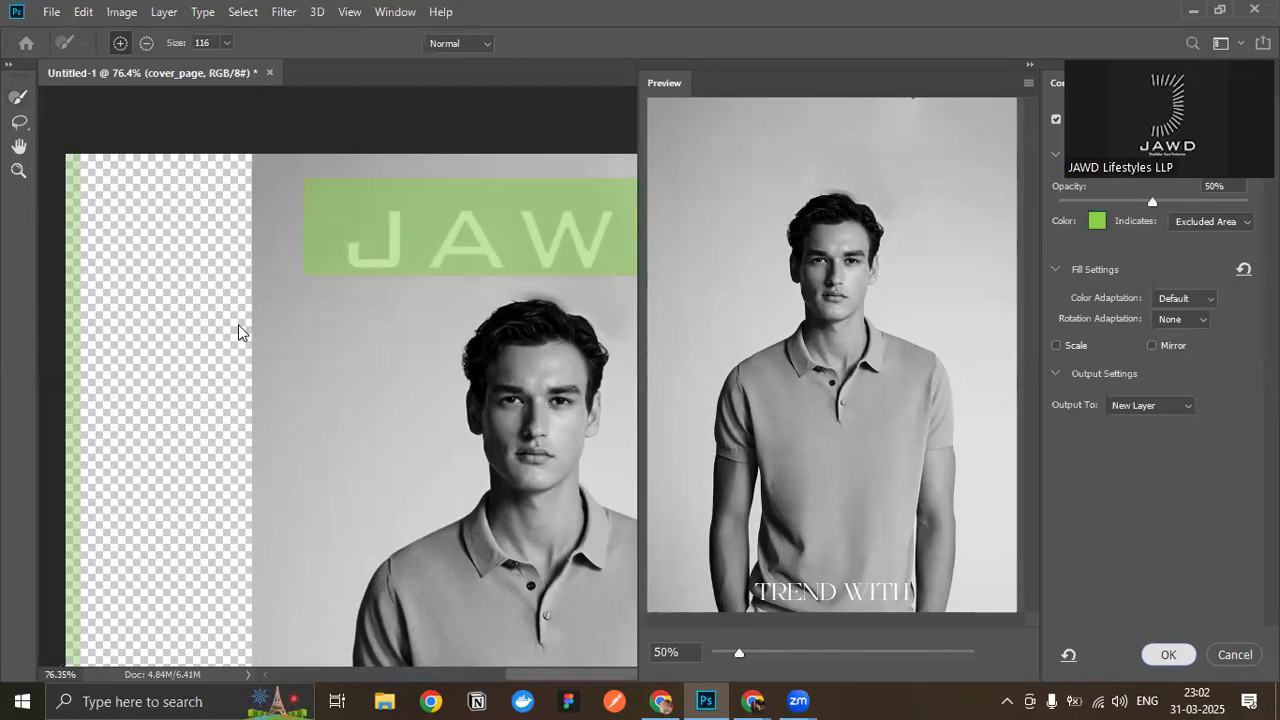
pyautogui.hotkey('ctrl', '0')
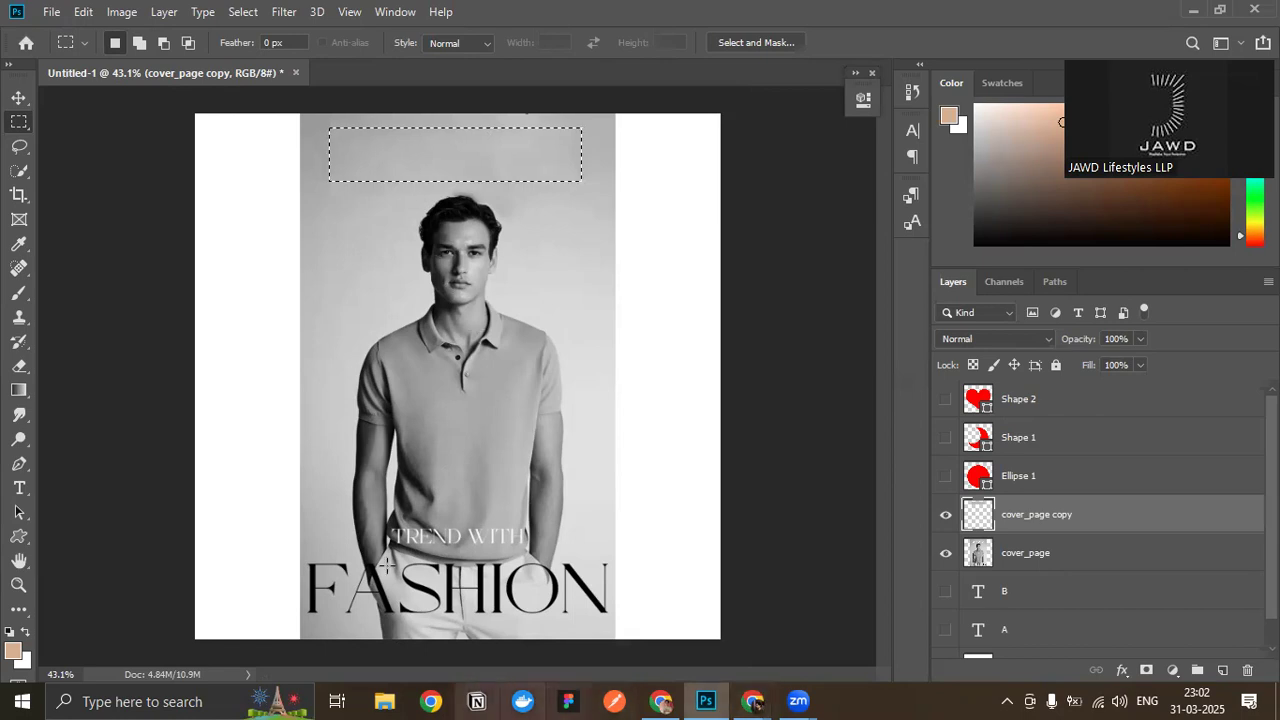
# - Inspect the fill patch by hiding and showing the cover_page copy layer and shifting the patch, and deselect the layer
pyautogui.click(19, 97)
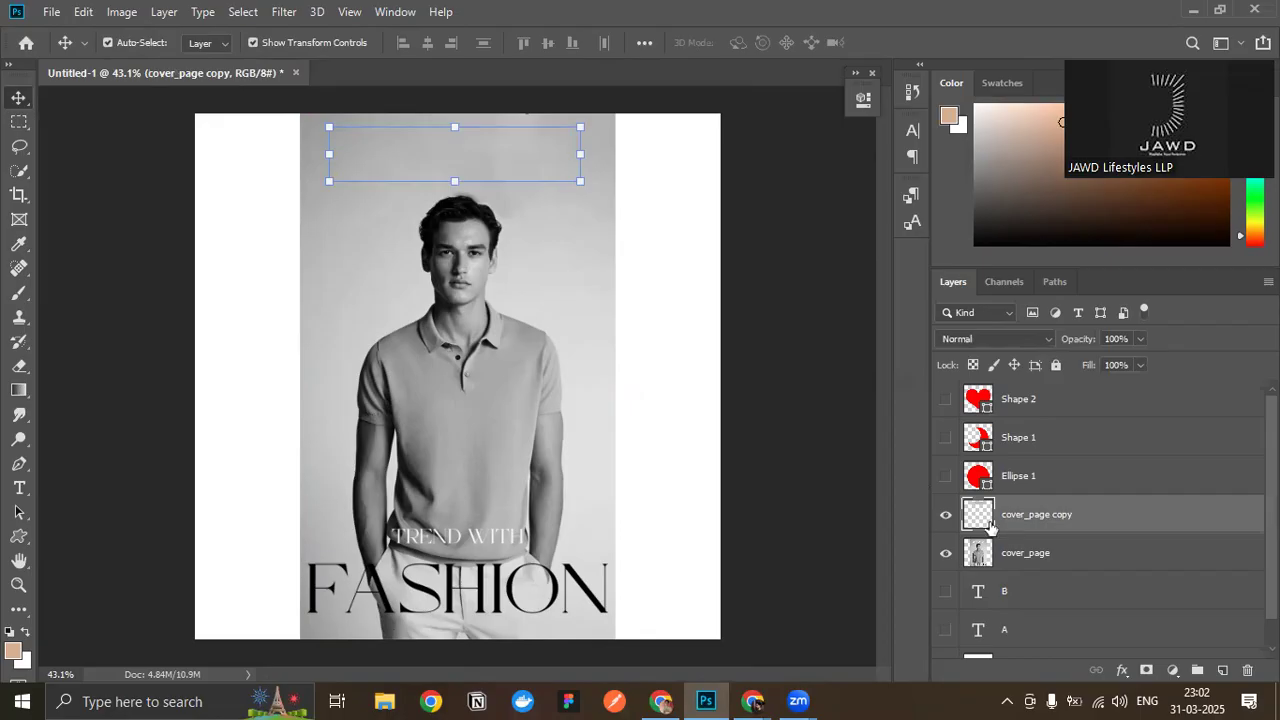
pyautogui.click(946, 515)
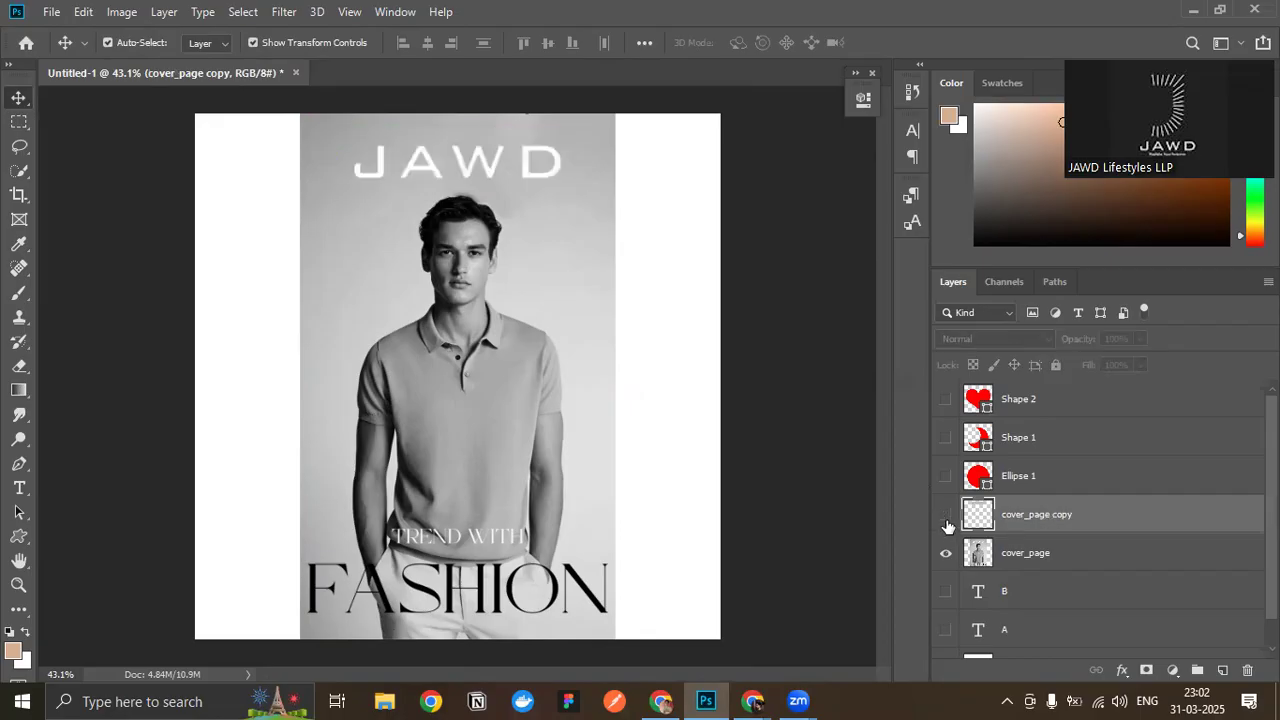
pyautogui.click(946, 515)
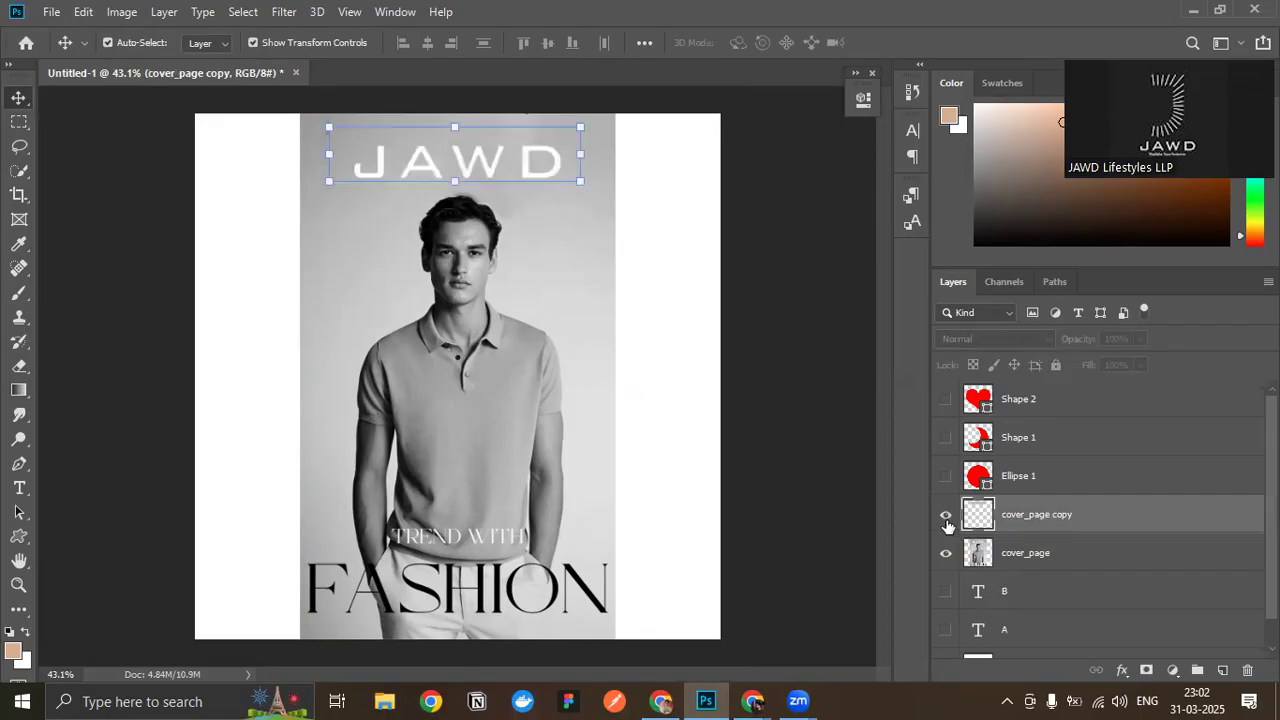
pyautogui.moveTo(440, 156)
pyautogui.mouseDown()
pyautogui.moveTo(486, 255)
pyautogui.moveTo(451, 163)
pyautogui.mouseUp()
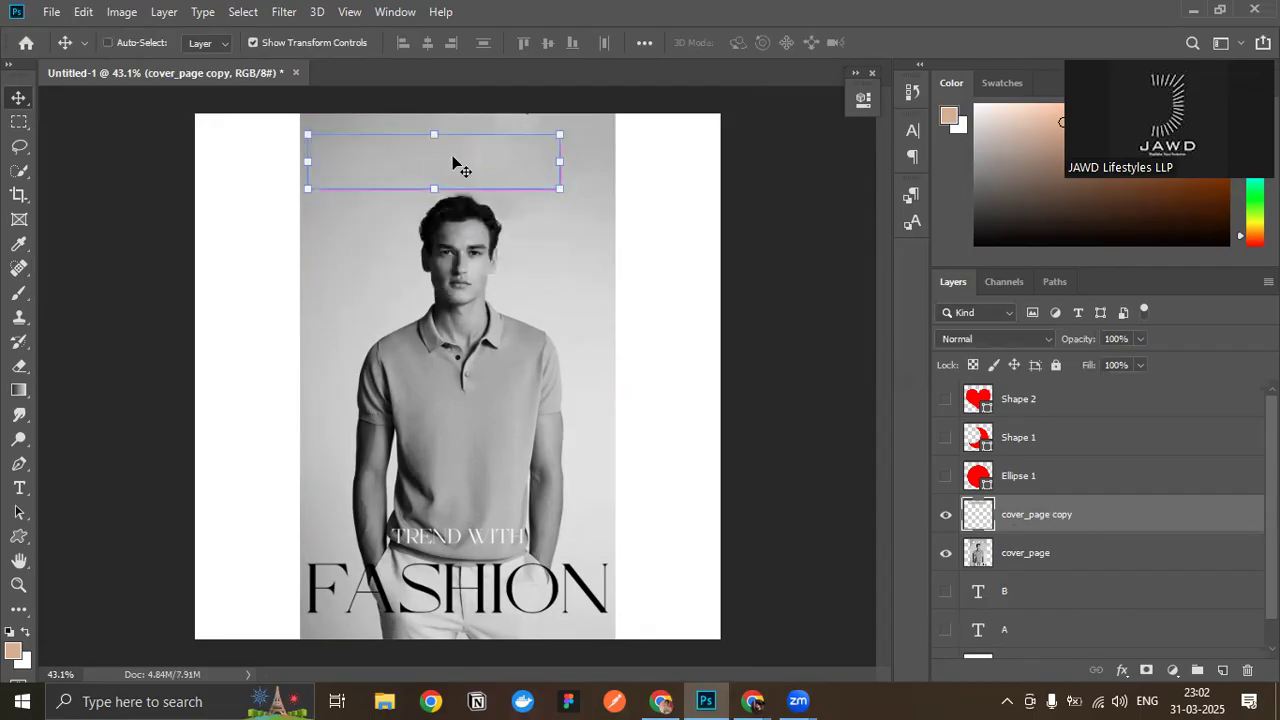
pyautogui.click(738, 278)
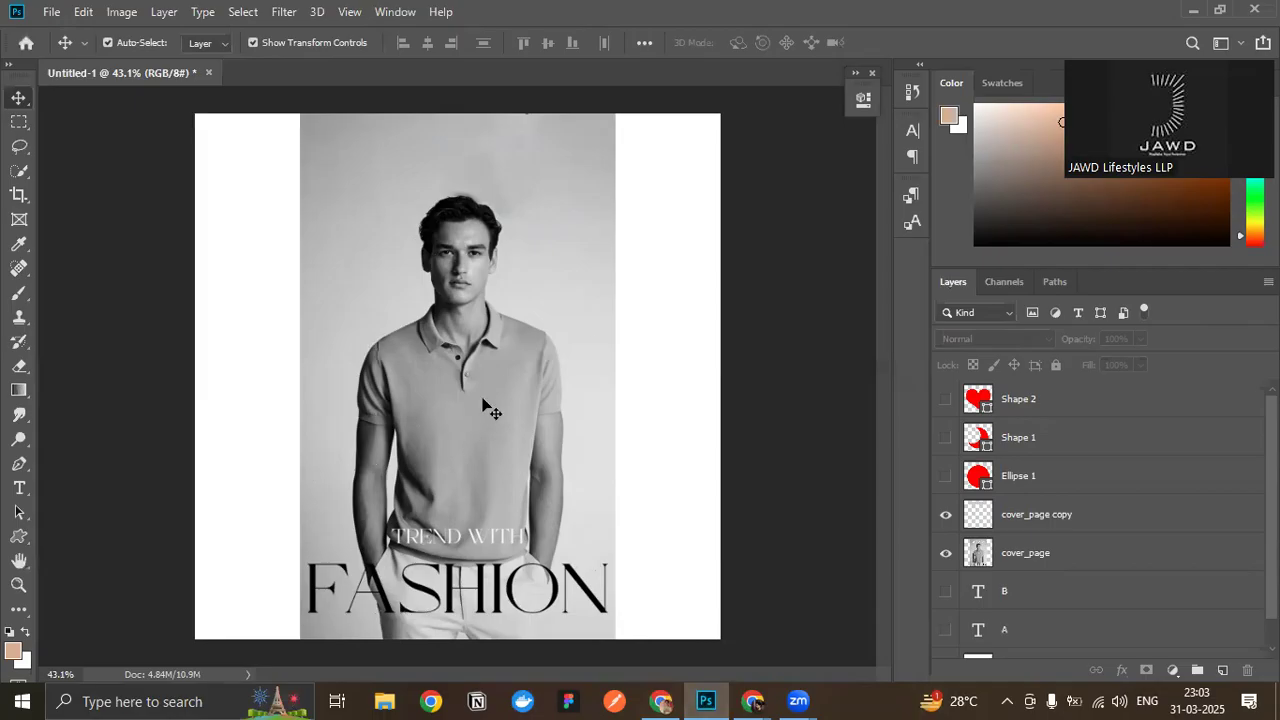
# - Try stretching and enlarging the cover_page image to fill the square canvas, and undo the transforms
pyautogui.click(592, 341)
pyautogui.moveTo(619, 377); pyautogui.dragTo(735, 380)
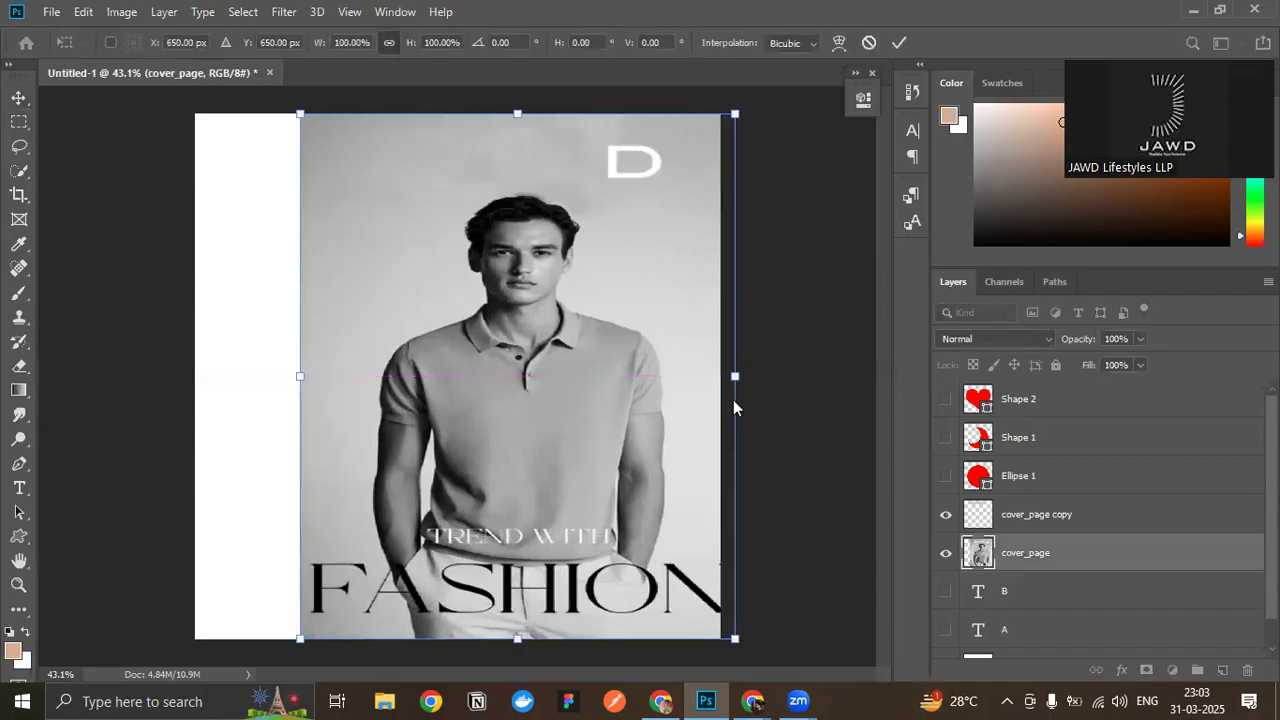
pyautogui.hotkey('ctrl', 'z')
pyautogui.moveTo(612, 638); pyautogui.dragTo(722, 688)
pyautogui.moveTo(647, 529); pyautogui.dragTo(522, 490)
pyautogui.moveTo(584, 421); pyautogui.dragTo(720, 424)
pyautogui.press('Return')
pyautogui.moveTo(571, 497); pyautogui.dragTo(609, 556)
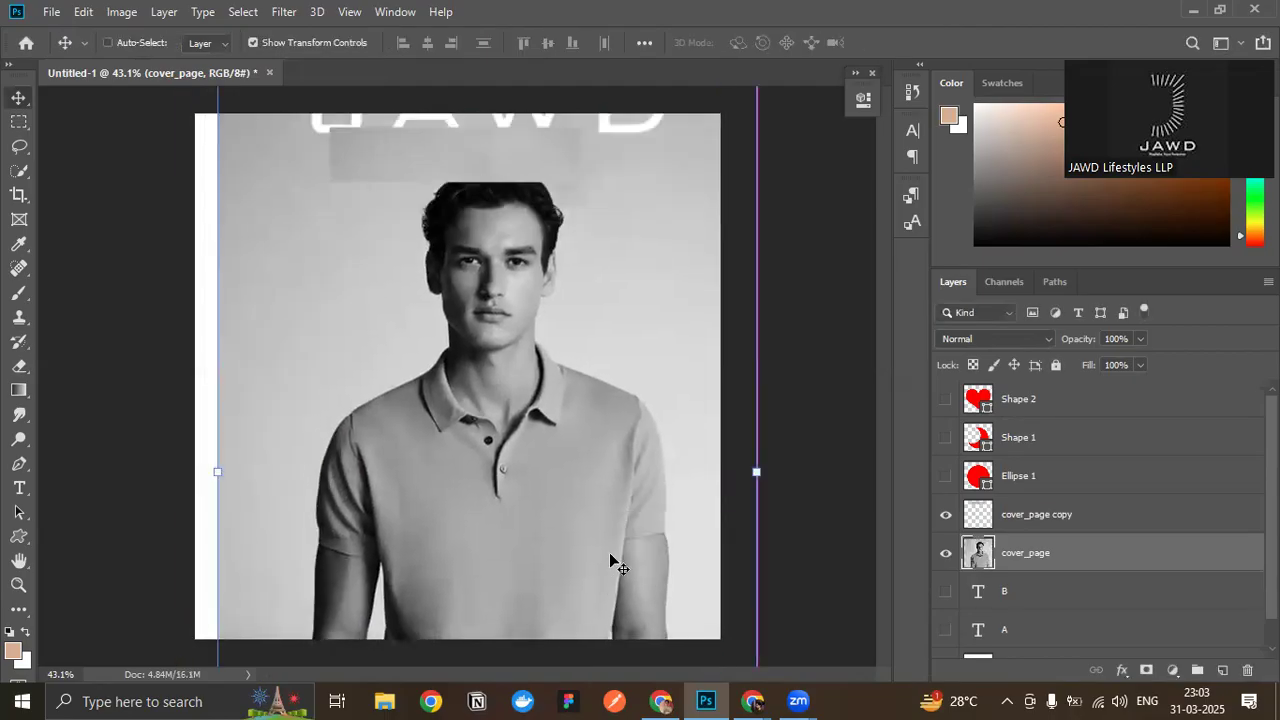
pyautogui.hotkey('ctrl', 'z')
pyautogui.hotkey('ctrl', 'z')
pyautogui.keyDown('ctrl'); pyautogui.click(814, 391); pyautogui.keyUp('ctrl')
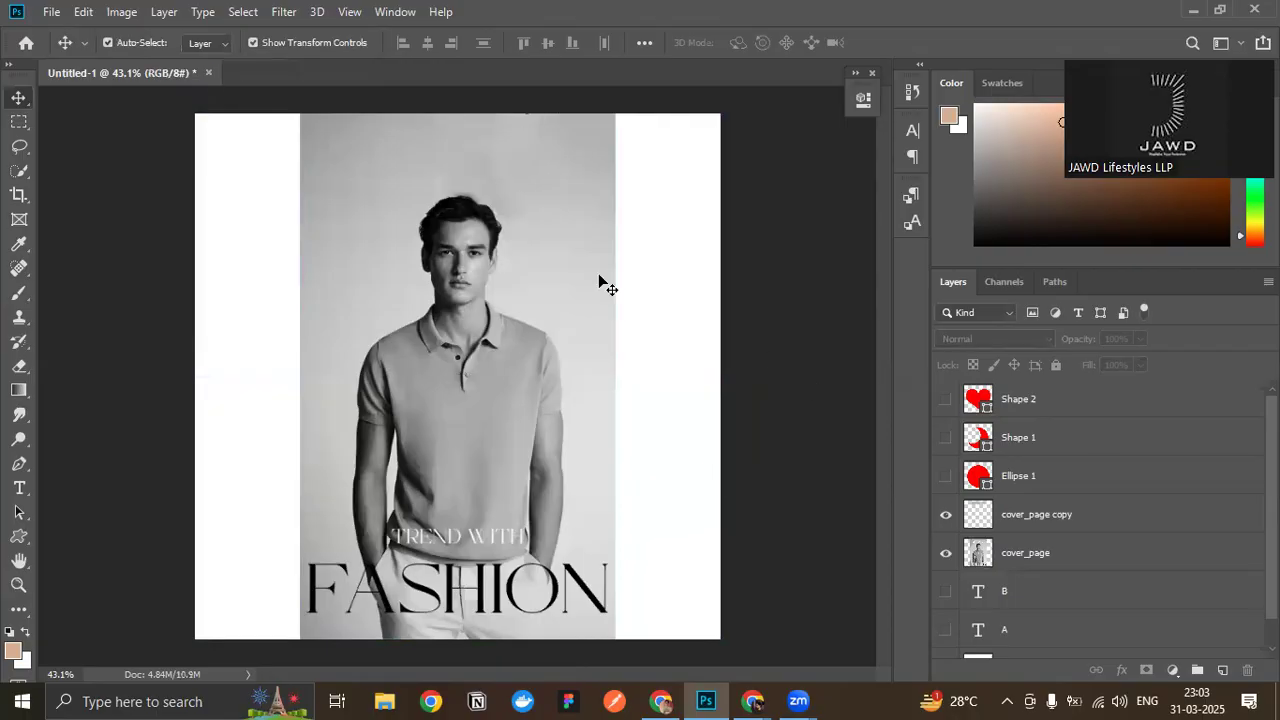
# - On the cover_page layer, draw a square marquee over the canvas's upper-right corner, covering both photo background and blank white area
pyautogui.click(1047, 570)
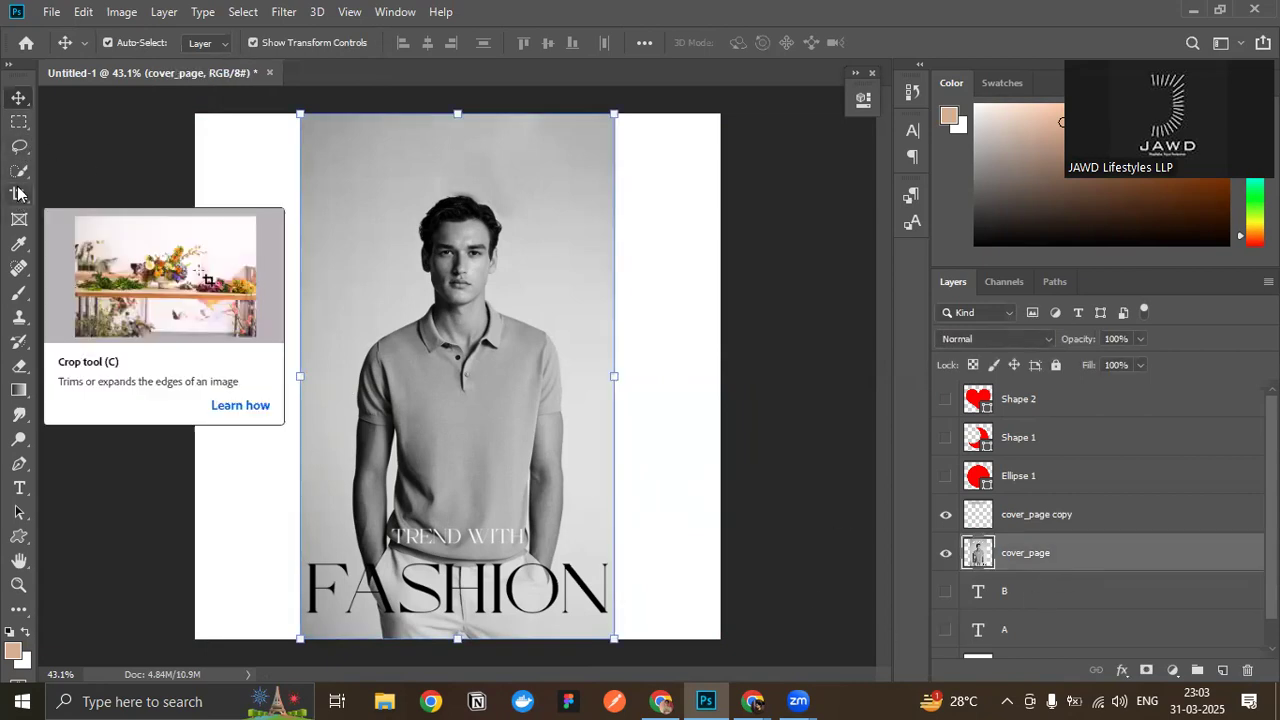
pyautogui.click(19, 121)
pyautogui.moveTo(555, 116); pyautogui.dragTo(719, 330)
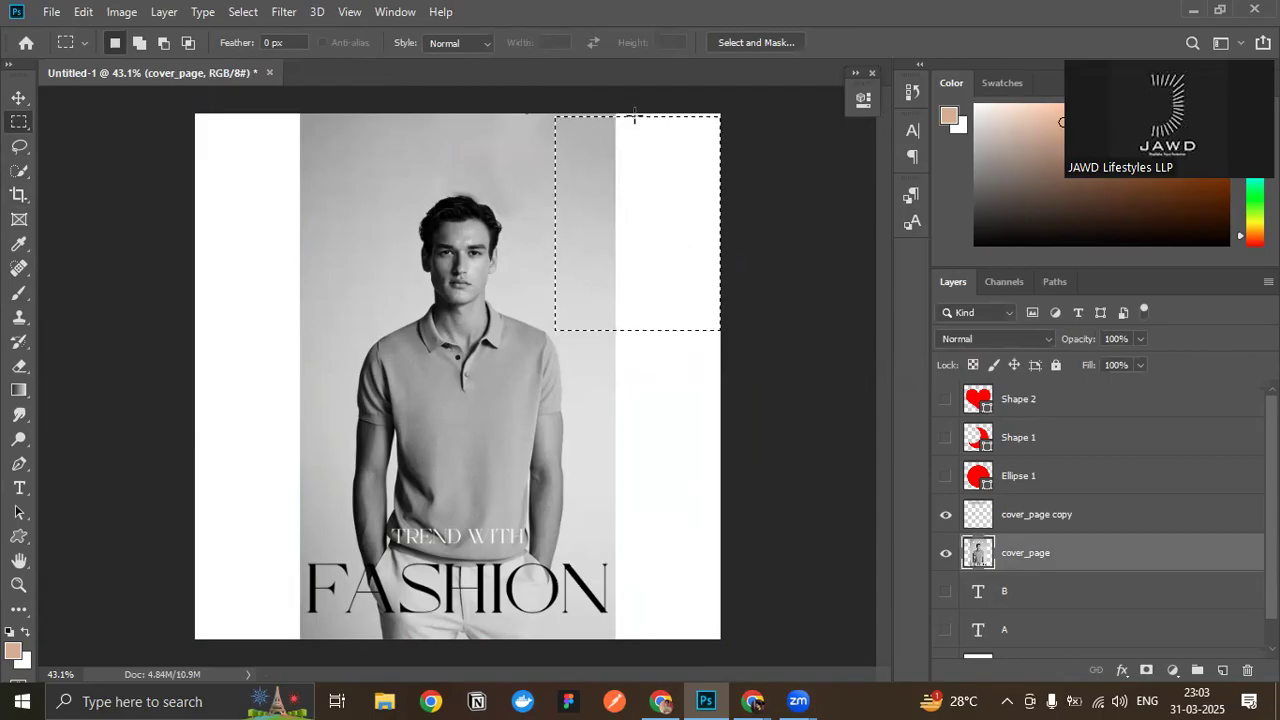
pyautogui.click(529, 98)
pyautogui.moveTo(518, 96); pyautogui.dragTo(739, 316)
pyautogui.moveTo(739, 314); pyautogui.dragTo(737, 309)
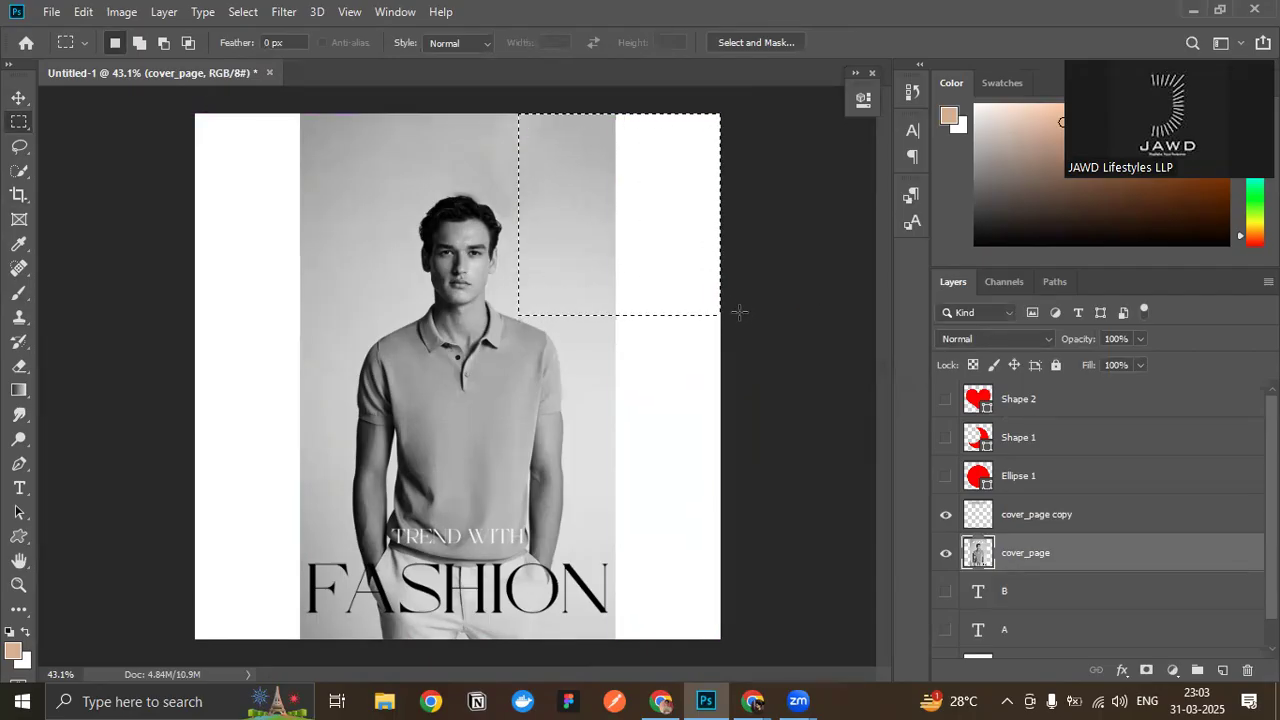
# - Extend the photo background into the selected corner with Content-Aware Fill on a new layer, and clear the selection
pyautogui.click(83, 11)
pyautogui.click(160, 336)
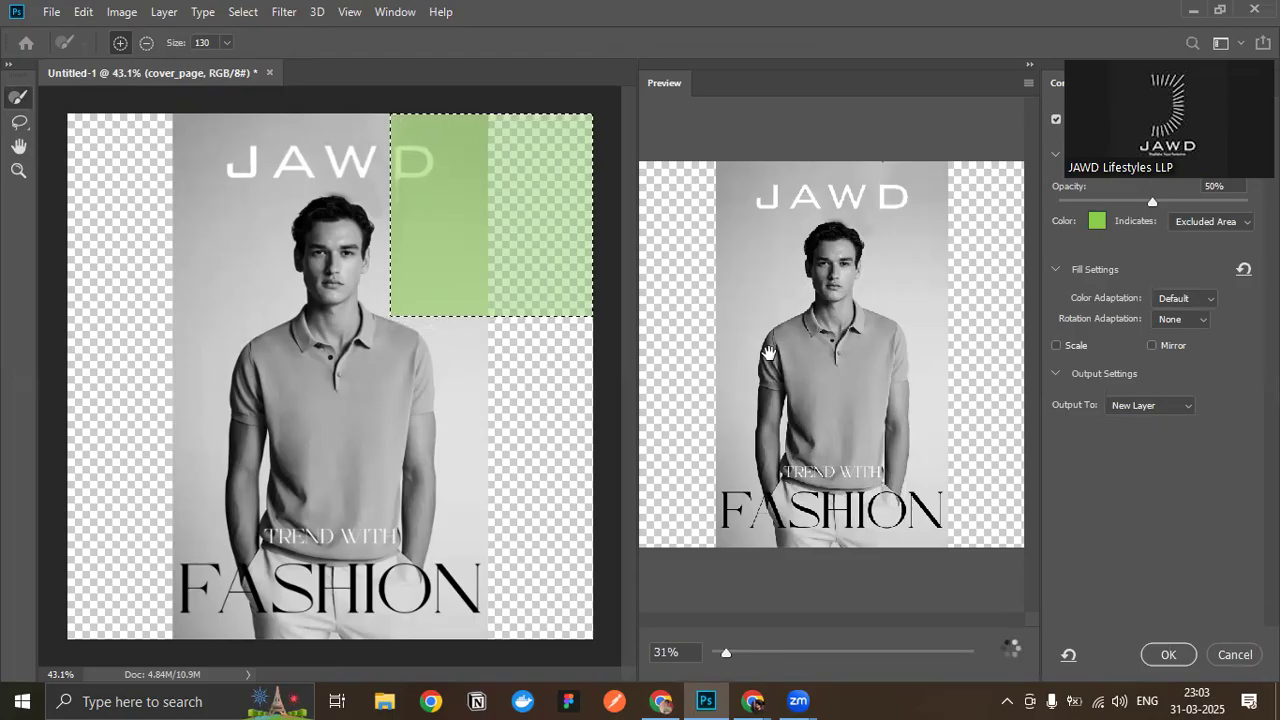
pyautogui.scroll(5, 768, 352)
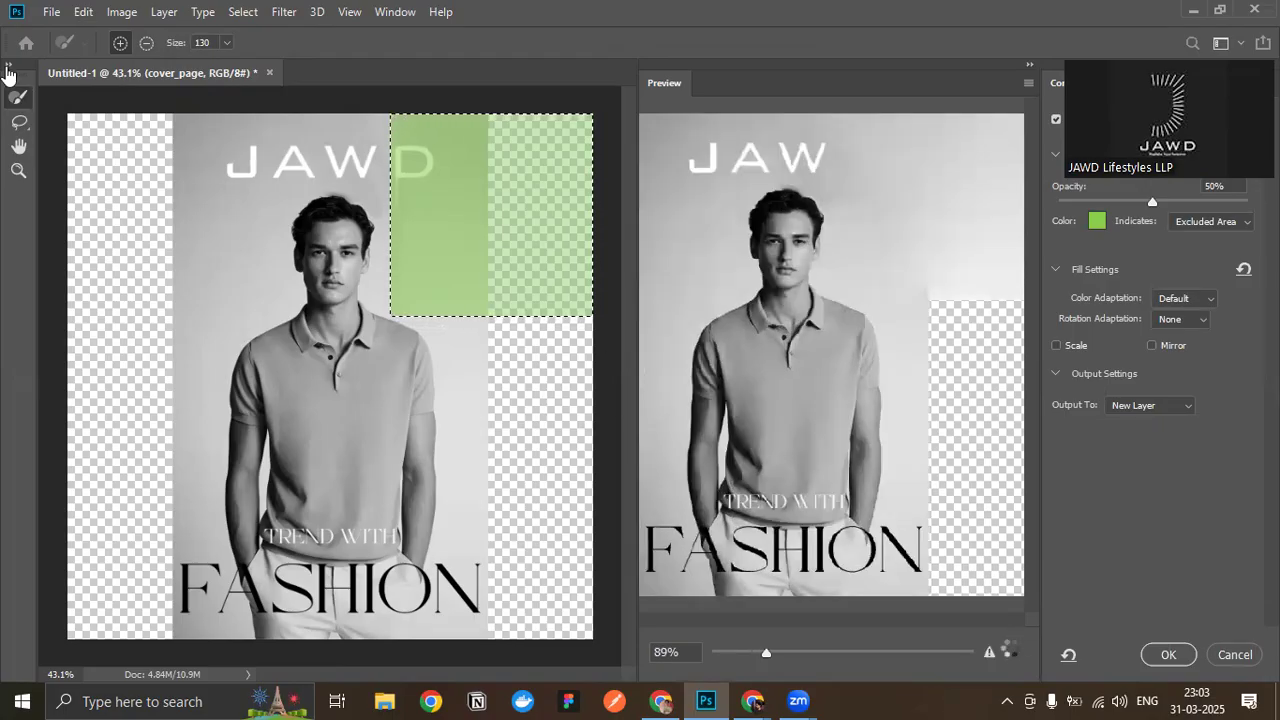
pyautogui.click(1166, 658)
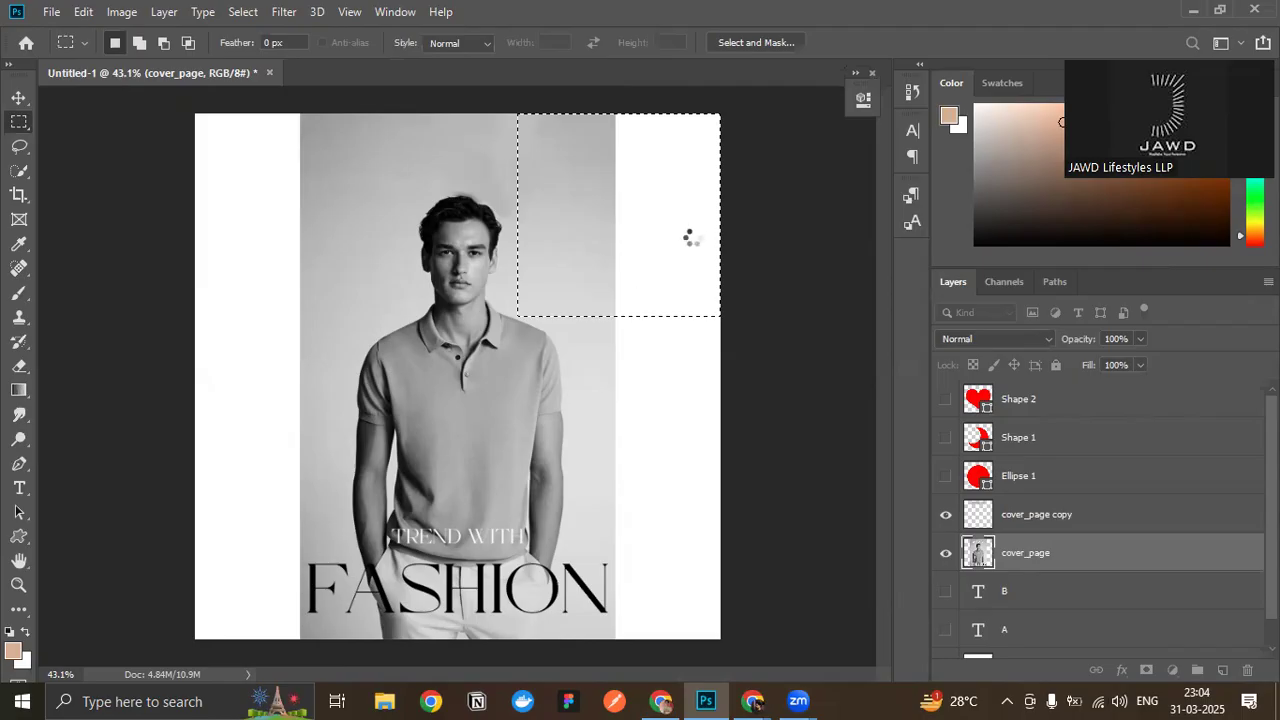
pyautogui.click(18, 98)
pyautogui.click(809, 461)
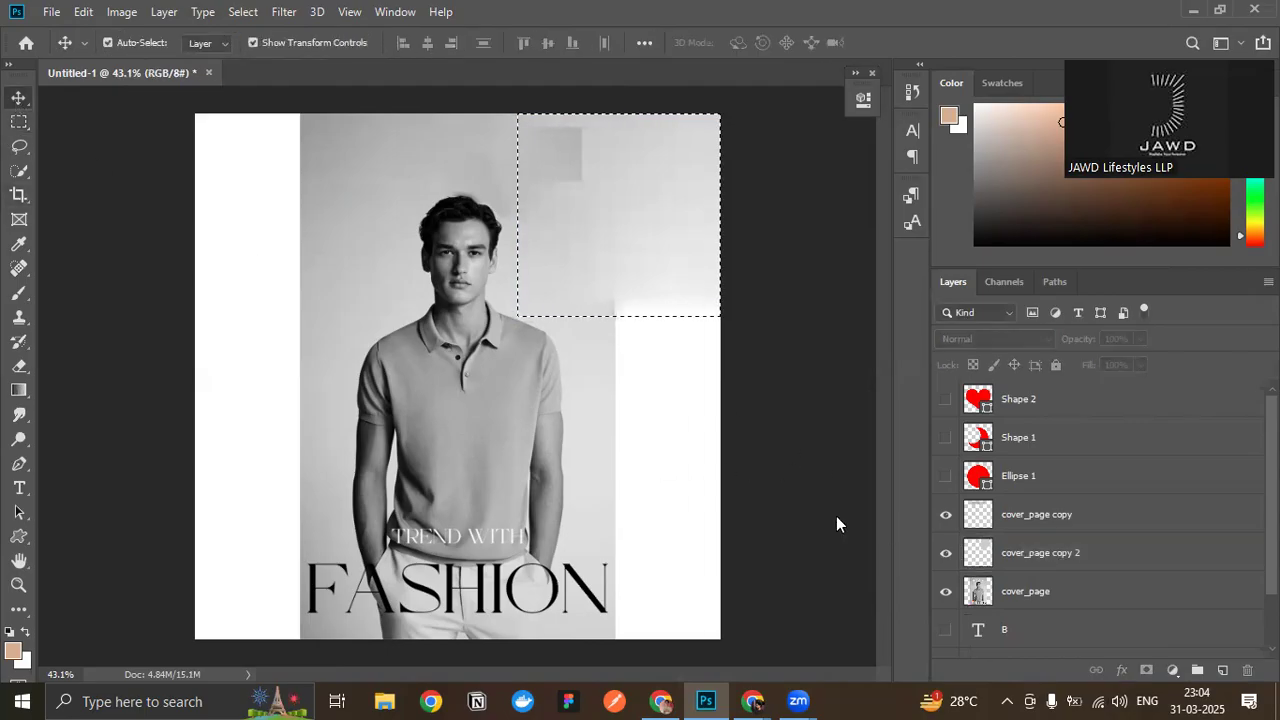
pyautogui.hotkey('ctrl', 'd')
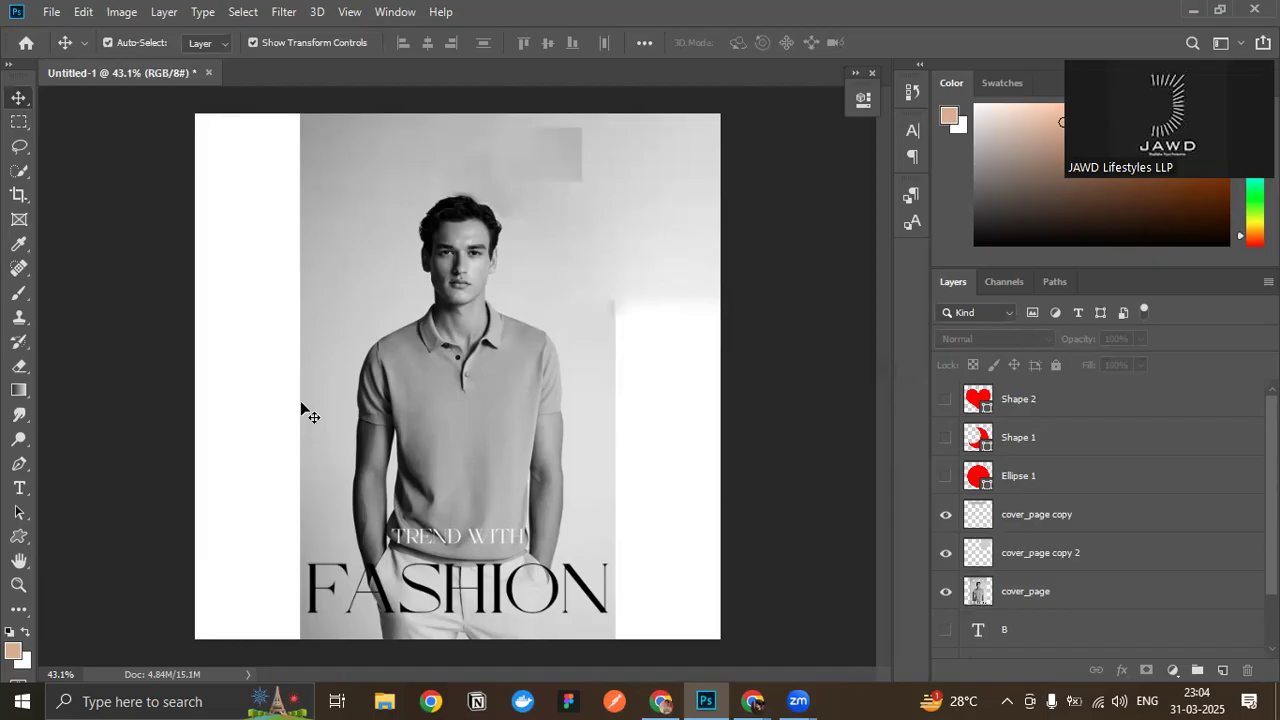
# - Hide the cover_page copy layer, shift the corner fill patch sideways, and undo both changes
pyautogui.click(550, 152)
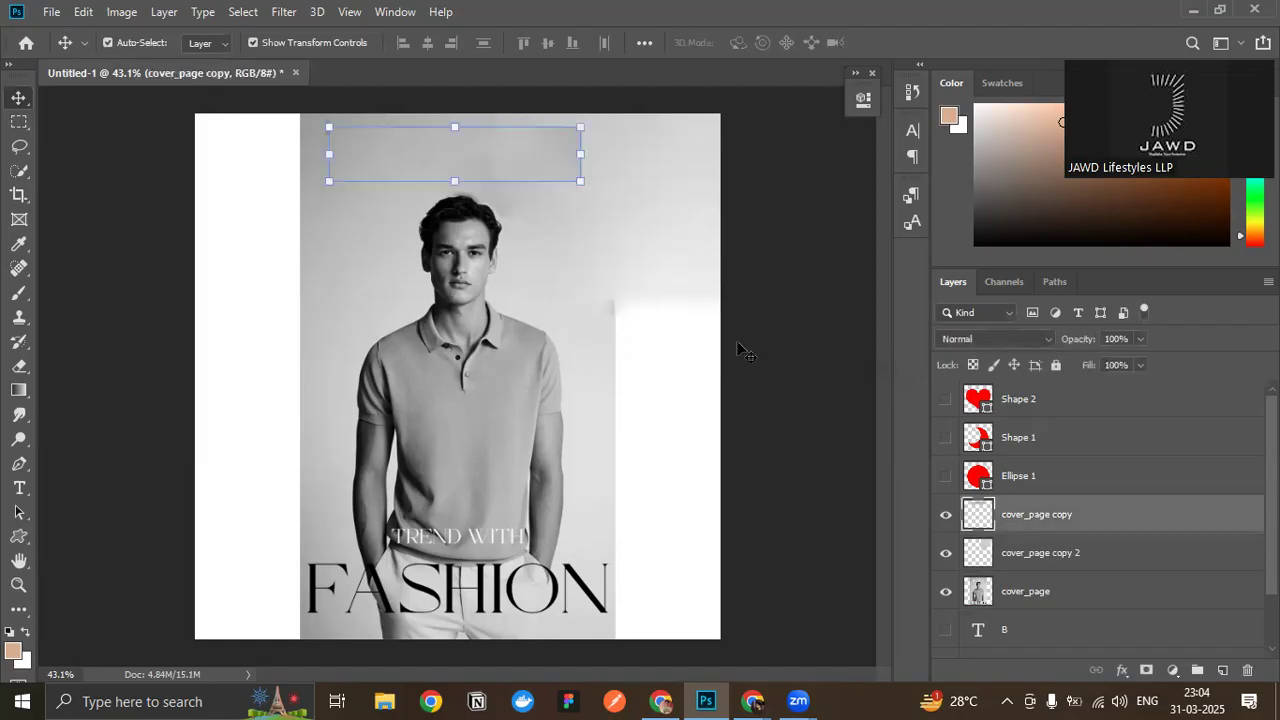
pyautogui.click(945, 514)
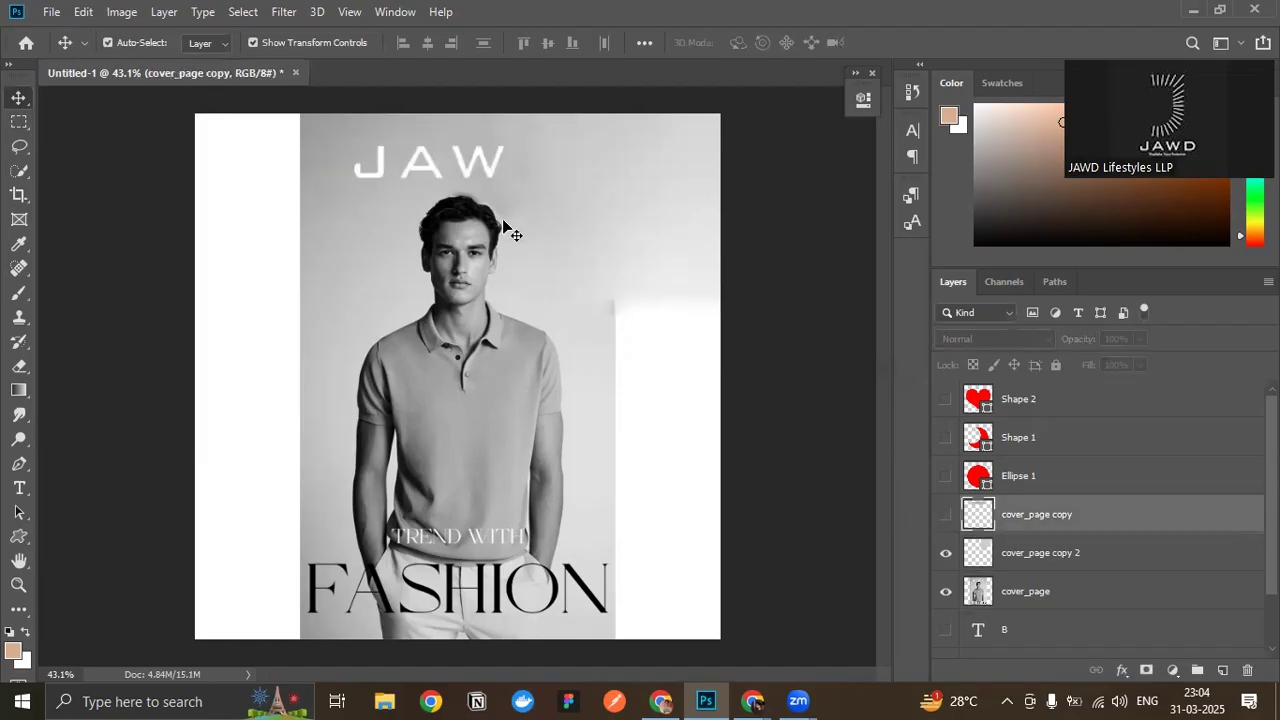
pyautogui.click(585, 195)
pyautogui.moveTo(569, 194); pyautogui.dragTo(624, 188)
pyautogui.click(803, 403)
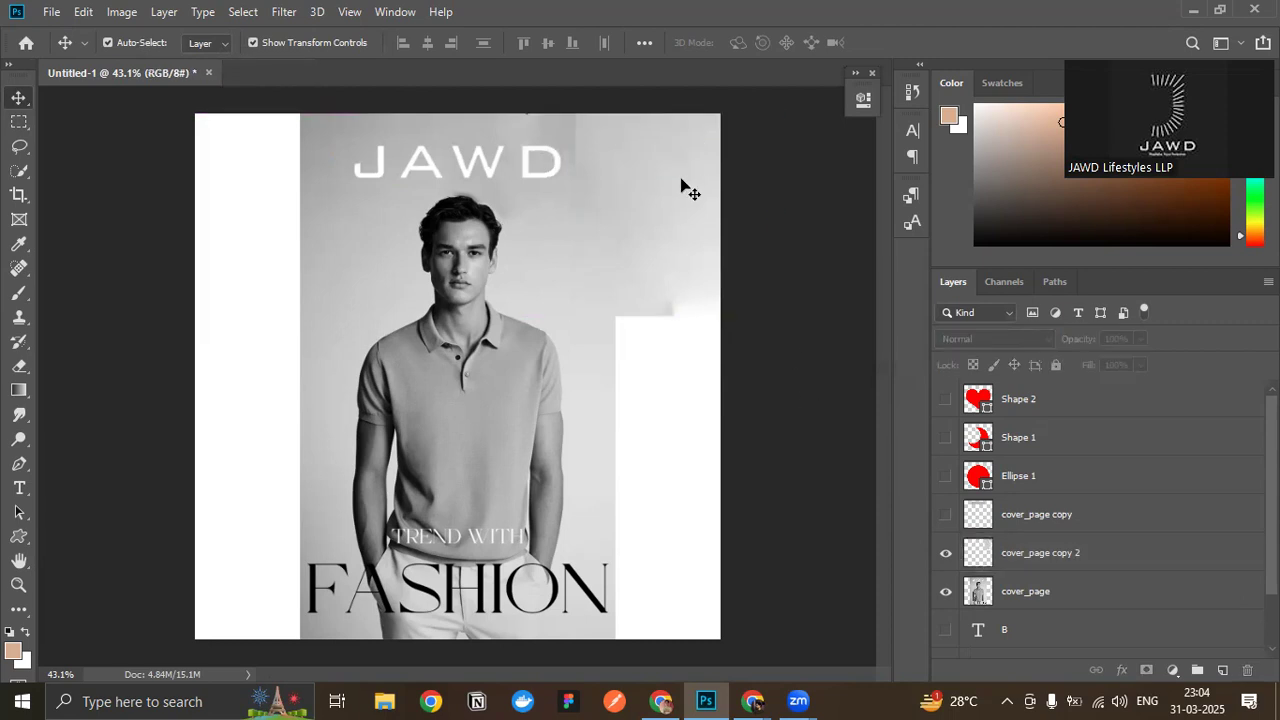
pyautogui.hotkey('ctrl', 'z')
pyautogui.hotkey('ctrl', 'z')
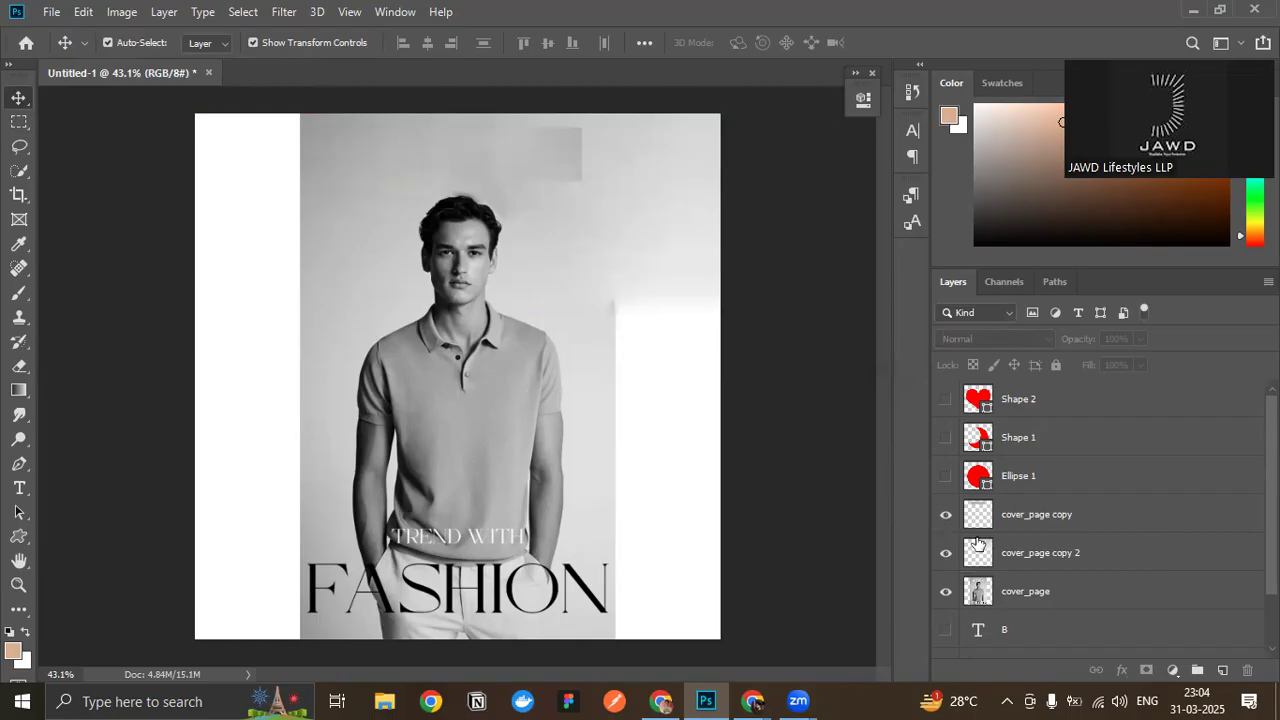
# - Delete the cover_page, cover_page copy 2 and cover_page copy layers together
pyautogui.click(1036, 598)
pyautogui.keyDown('ctrl'); pyautogui.click(1040, 562); pyautogui.keyUp('ctrl')
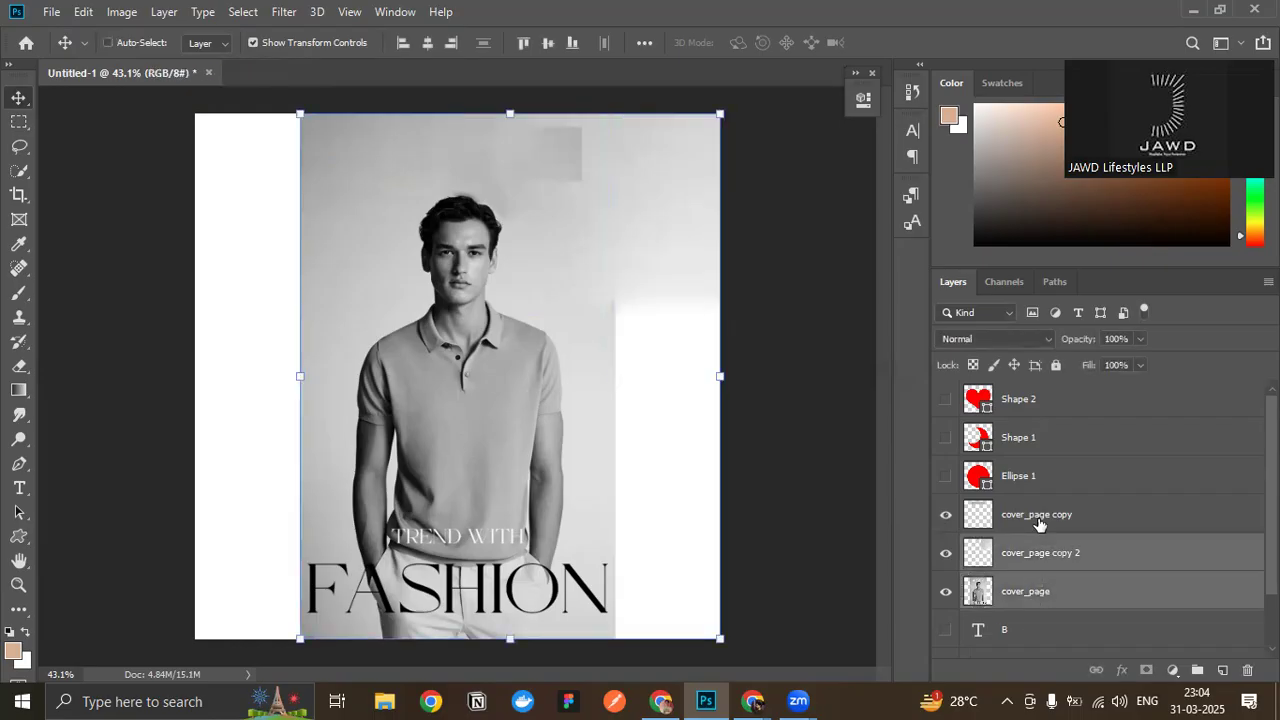
pyautogui.keyDown('ctrl'); pyautogui.click(1038, 520); pyautogui.keyUp('ctrl')
pyautogui.press('Delete')
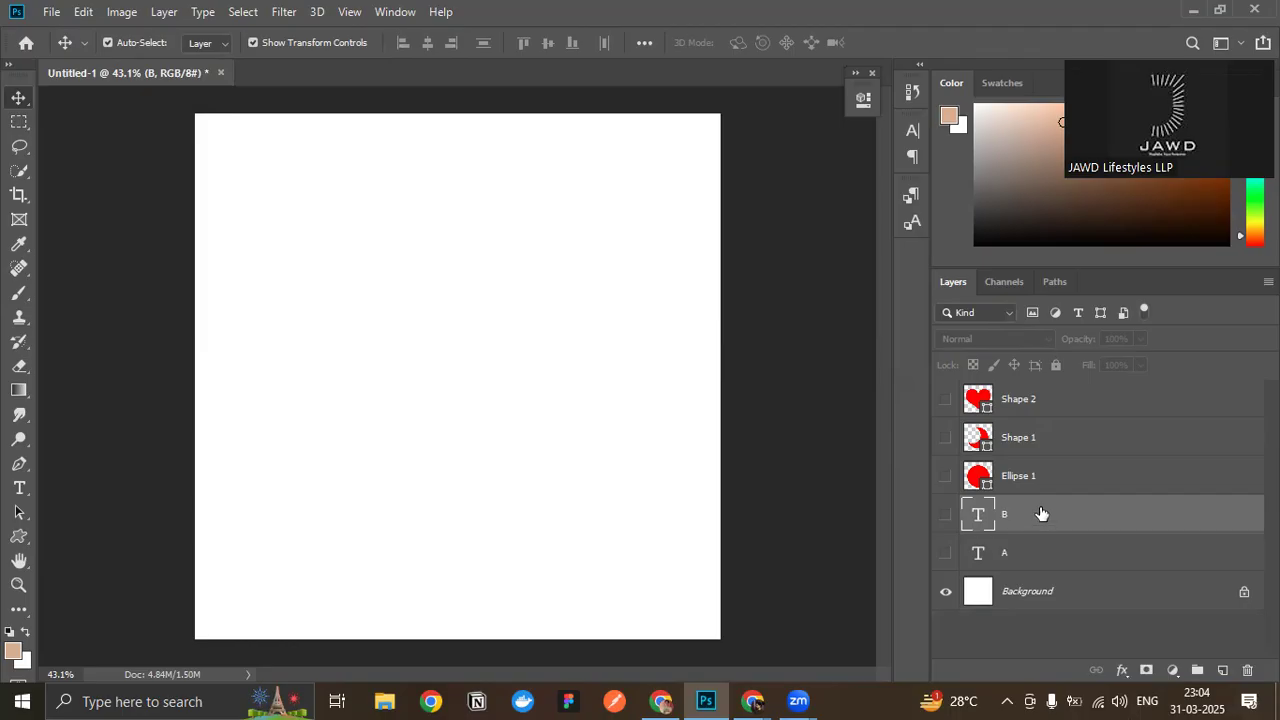
# - Place the Image photo of the man in the yellow polo from the asset folder as an embedded object
pyautogui.click(51, 11)
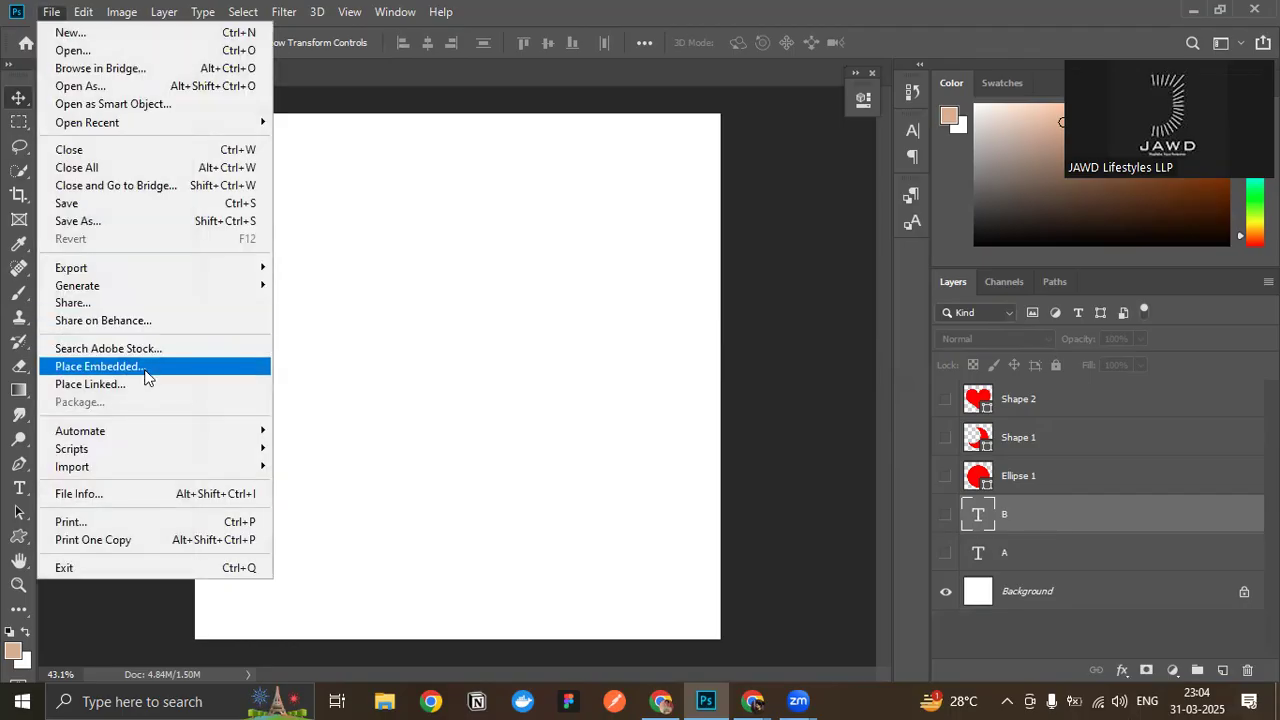
pyautogui.click(145, 369)
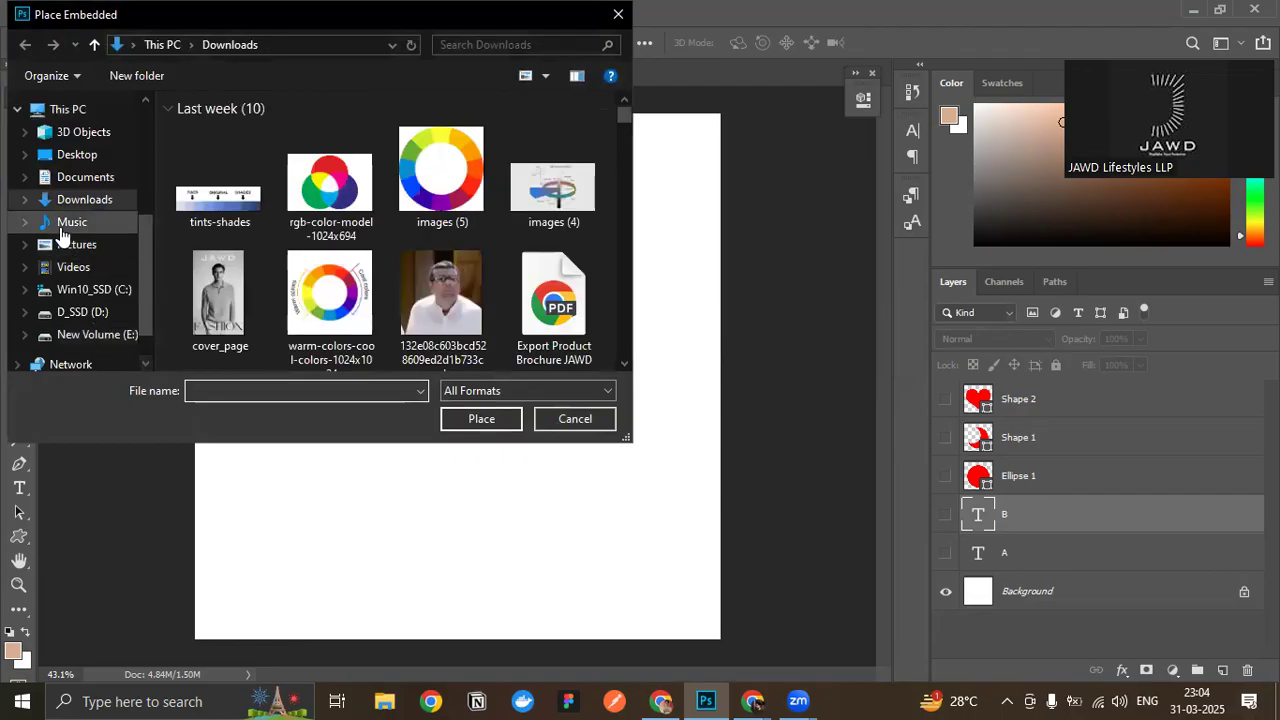
pyautogui.scroll(5, 92, 297)
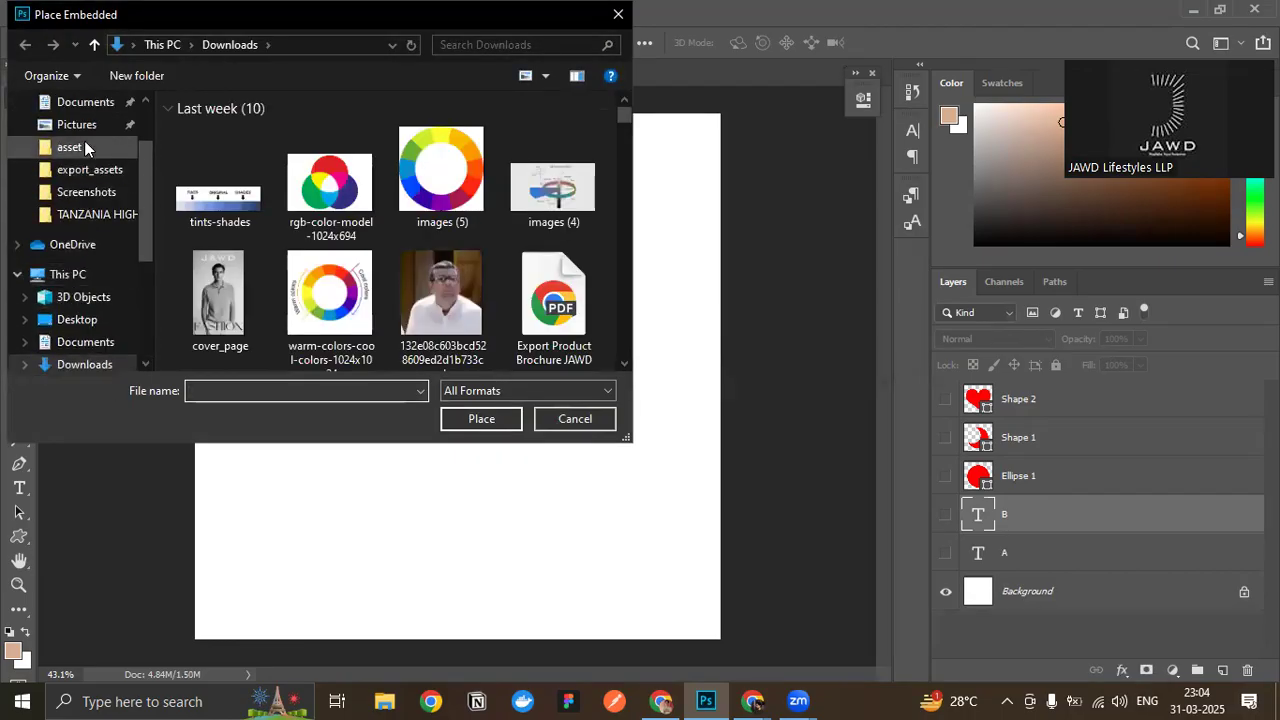
pyautogui.click(84, 147)
pyautogui.doubleClick(240, 159)
pyautogui.click(232, 163)
pyautogui.doubleClick(232, 165)
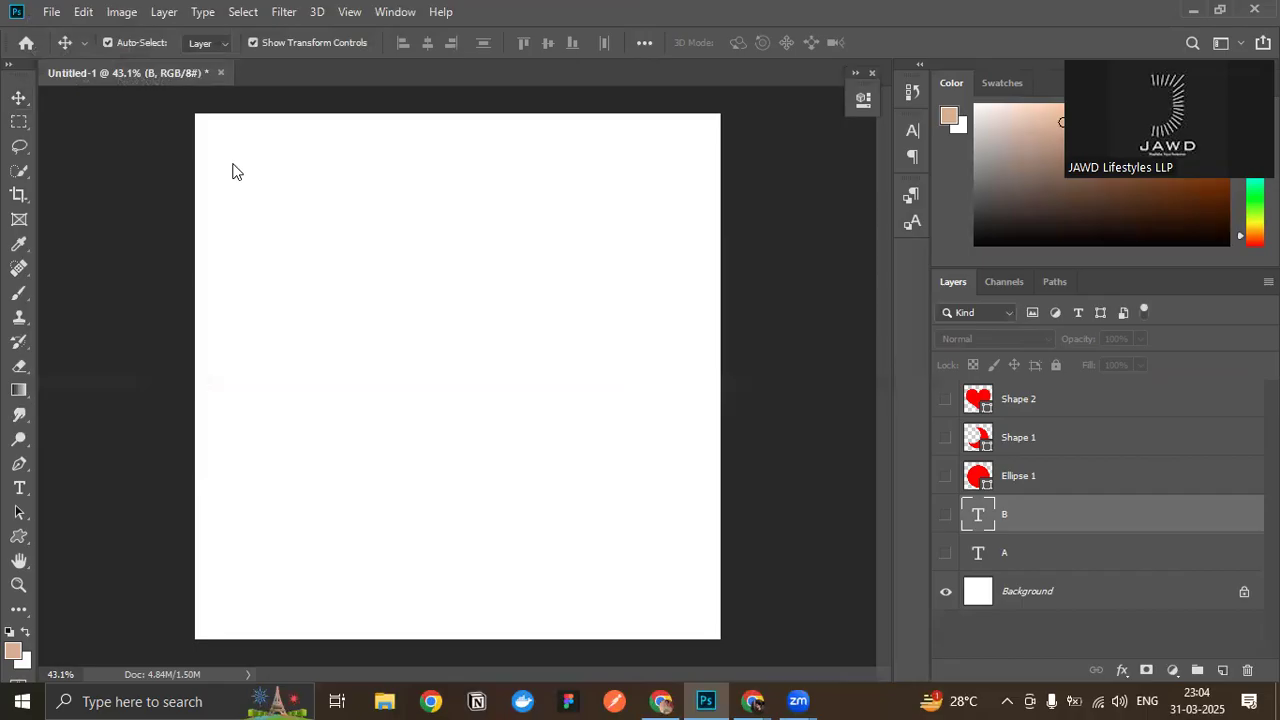
pyautogui.press('Return')
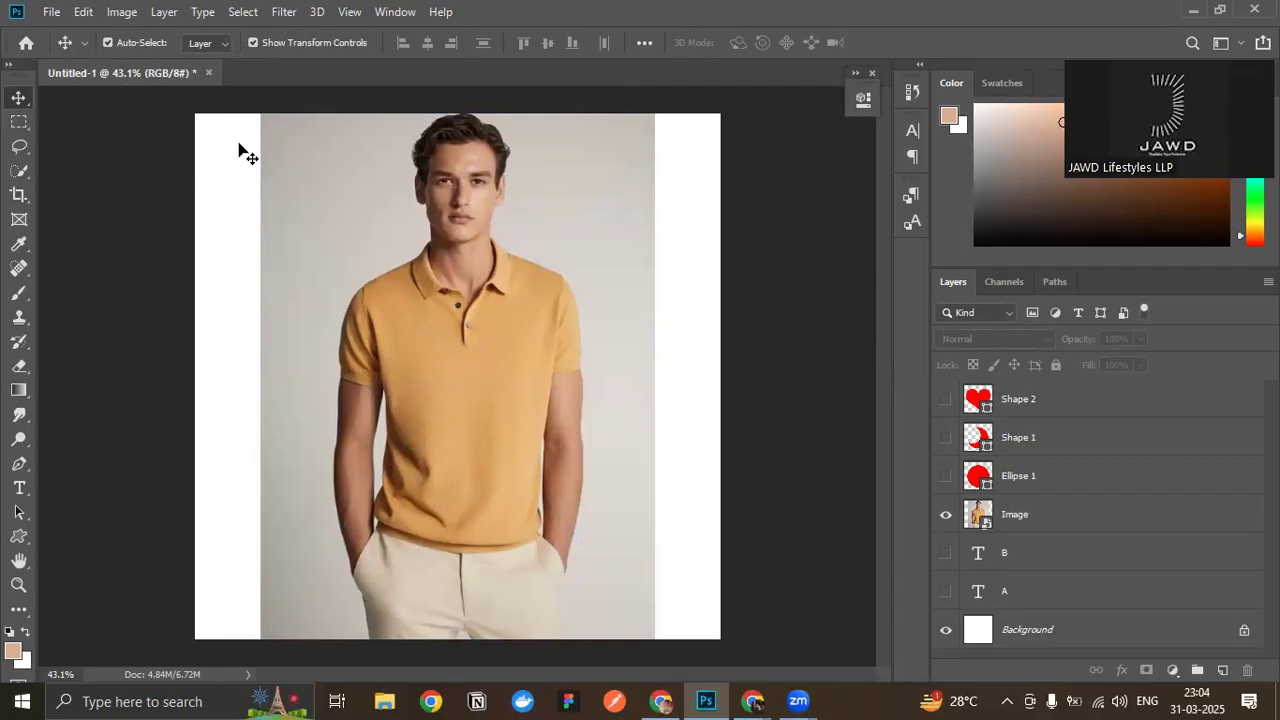
# - Try to use Content-Aware Fill on a marquee over the placed photo's upper-right corner, and clear the selection
pyautogui.click(588, 308)
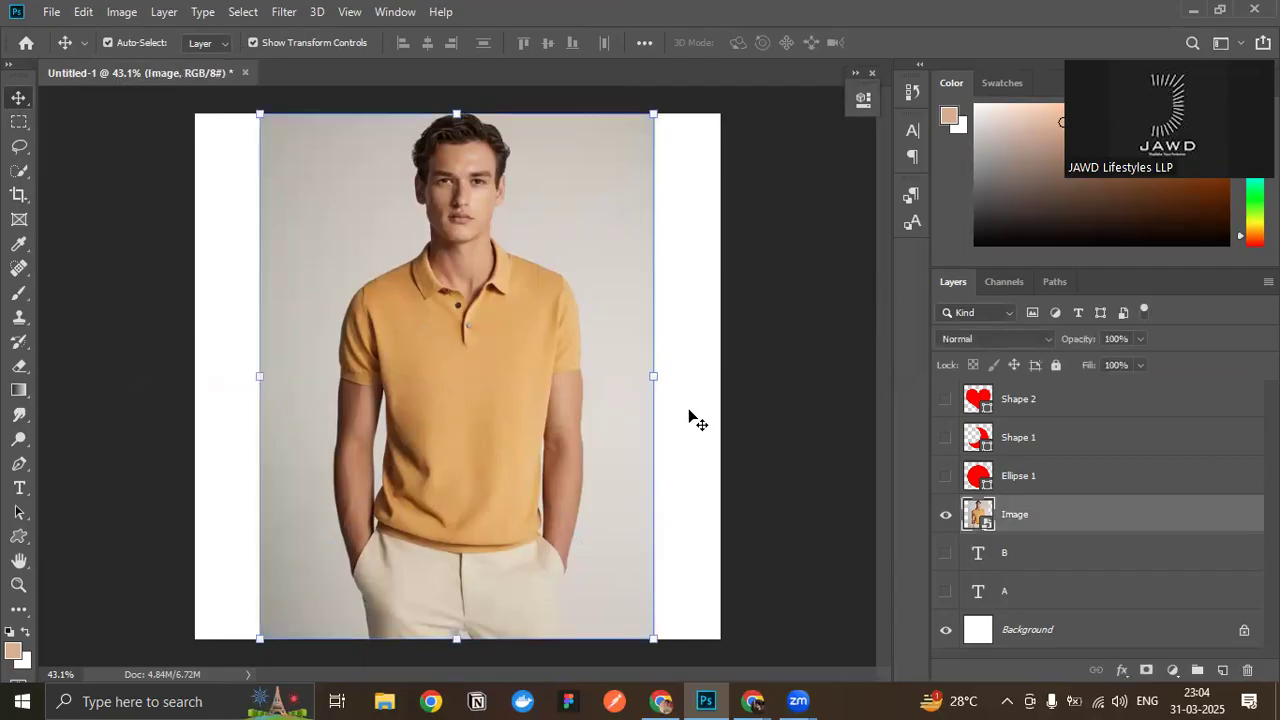
pyautogui.click(80, 11)
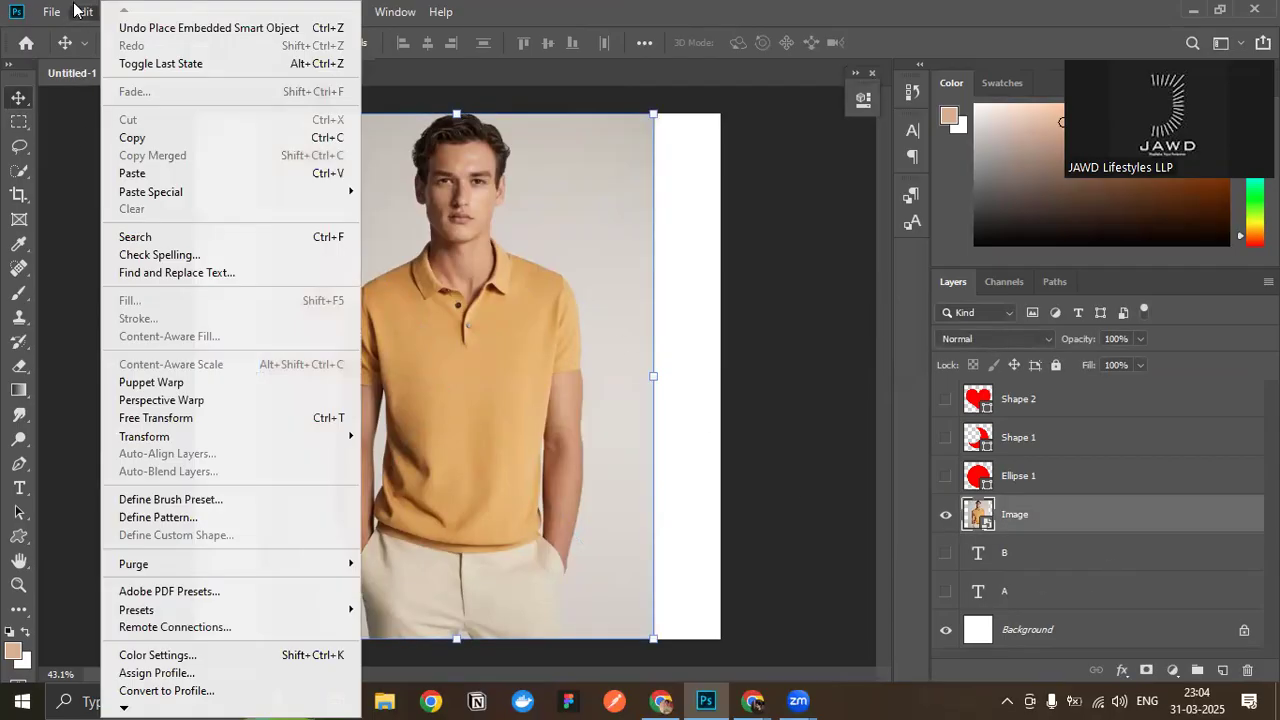
pyautogui.click(502, 255)
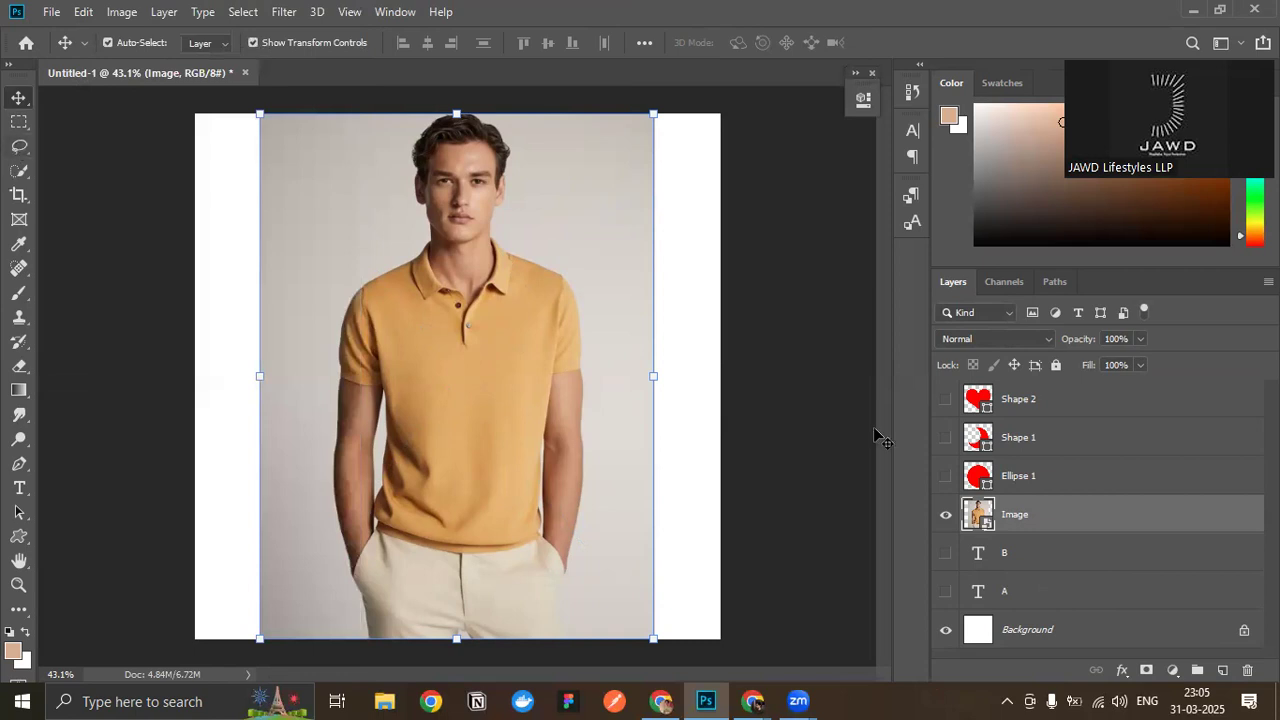
pyautogui.rightClick(1074, 519)
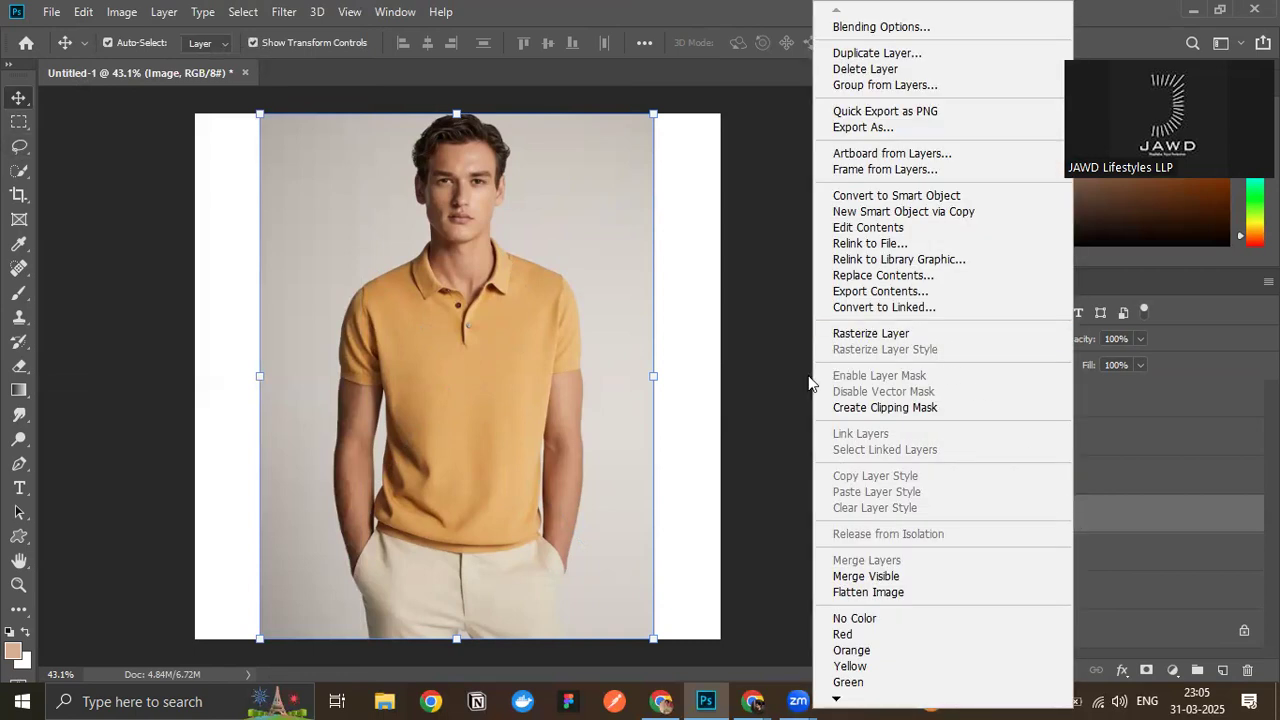
pyautogui.click(587, 337)
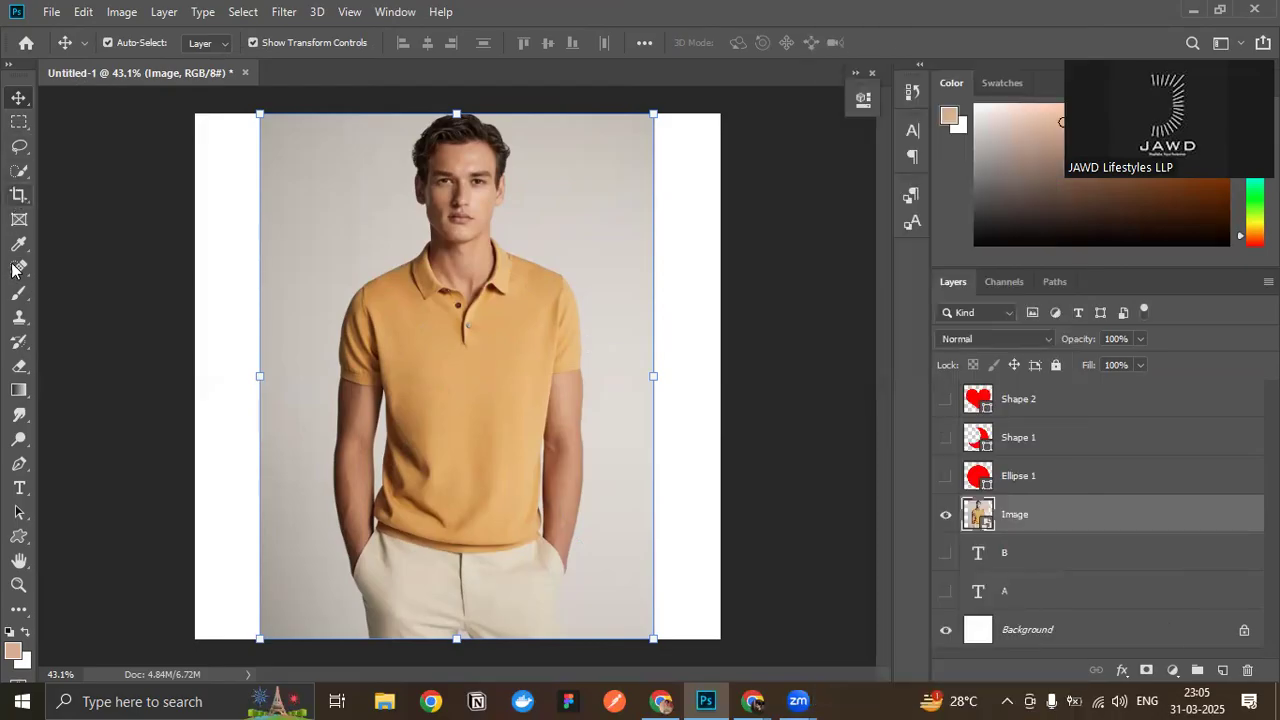
pyautogui.click(19, 121)
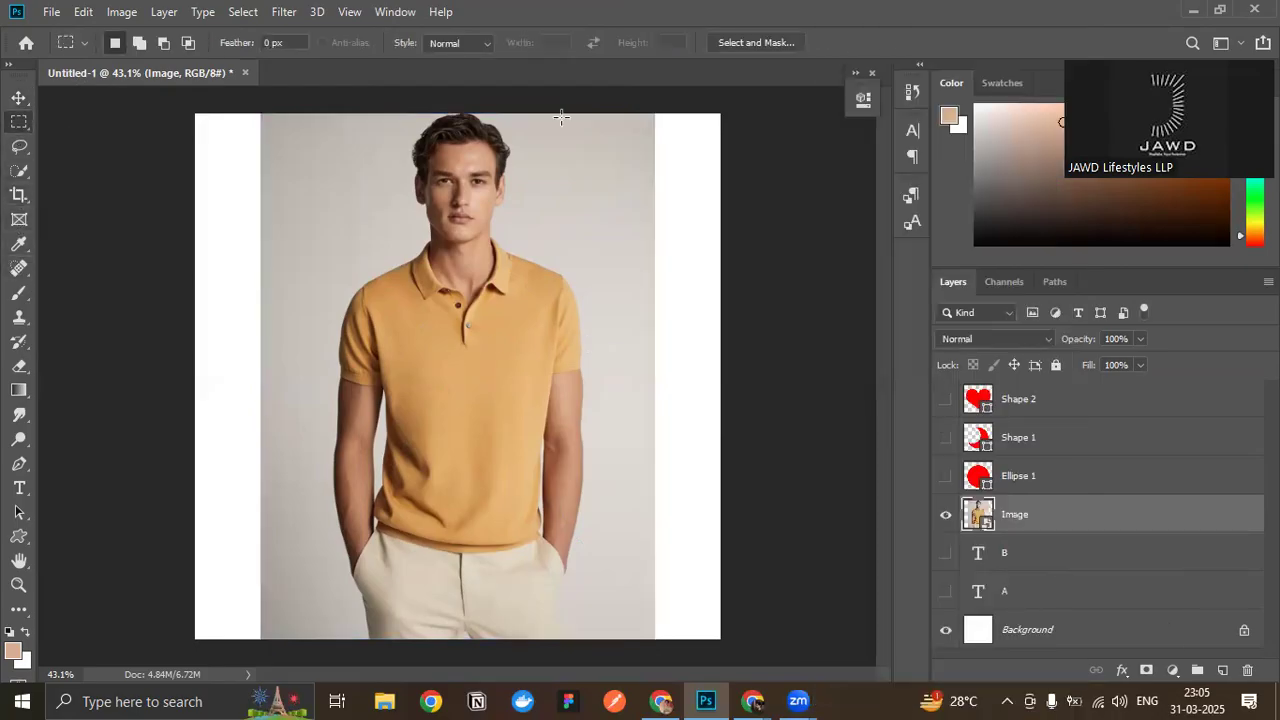
pyautogui.moveTo(559, 114); pyautogui.dragTo(736, 268)
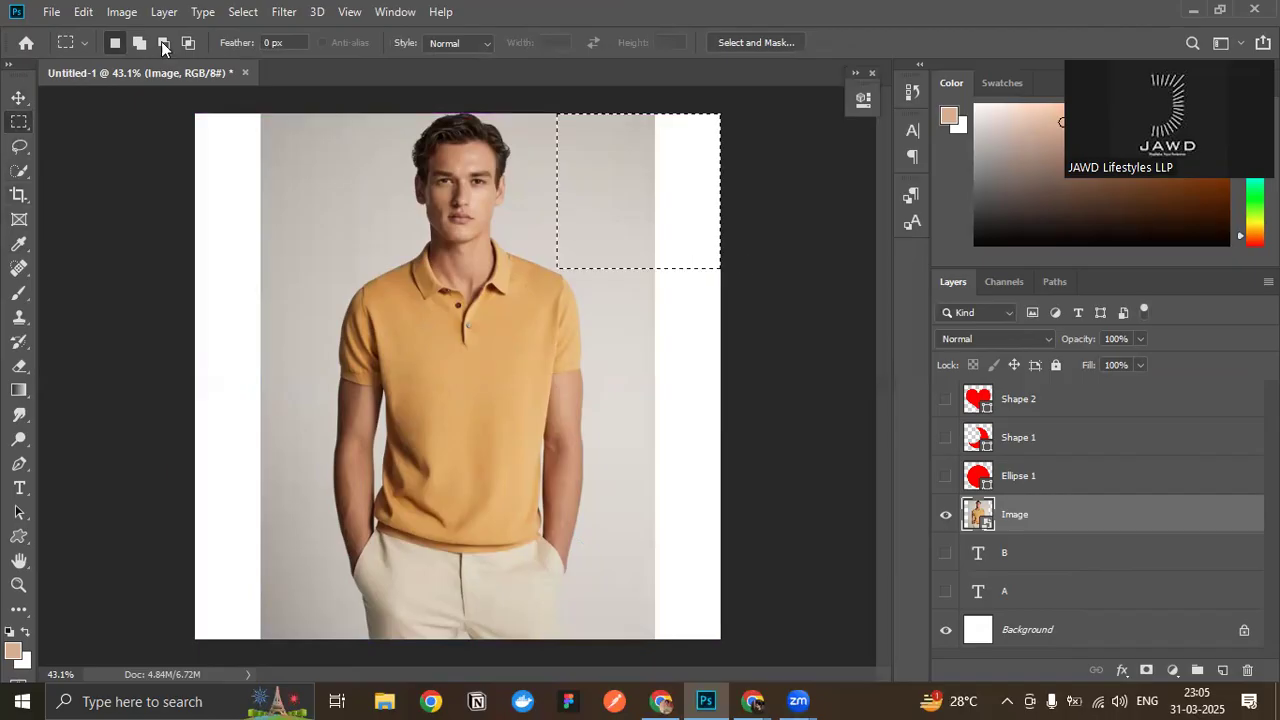
pyautogui.click(83, 12)
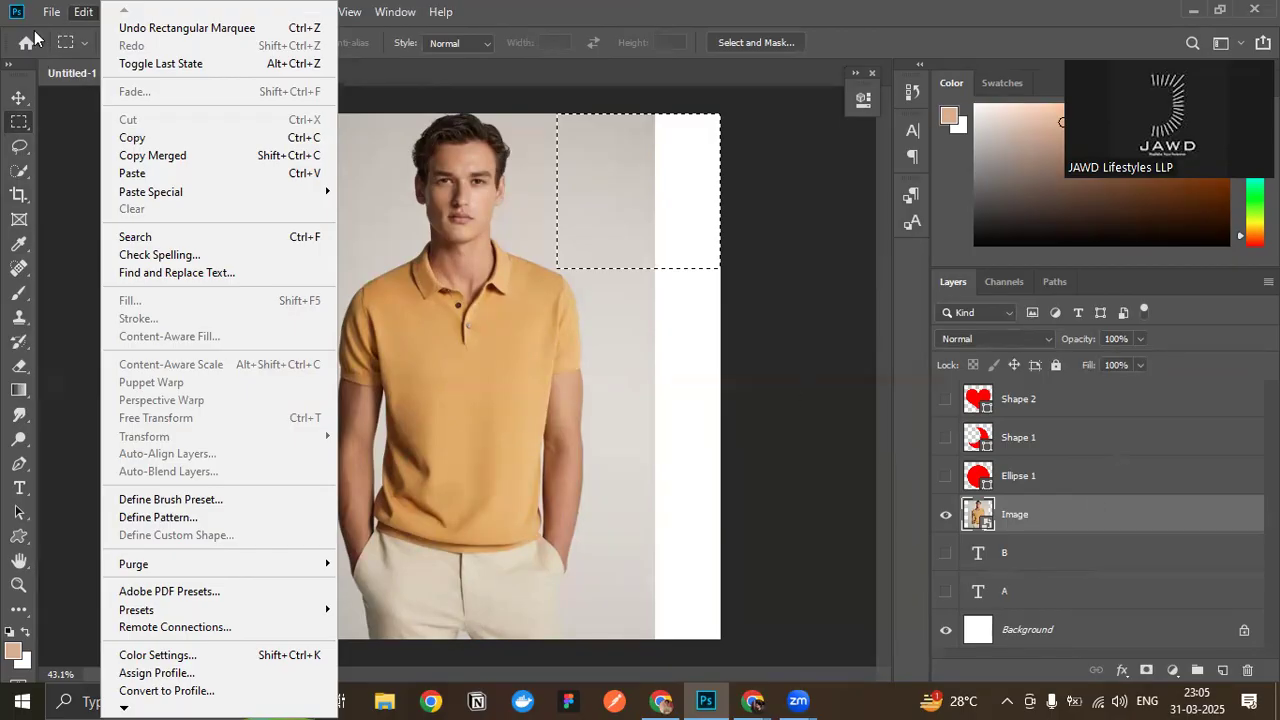
pyautogui.click(19, 96)
pyautogui.hotkey('ctrl', 'd')
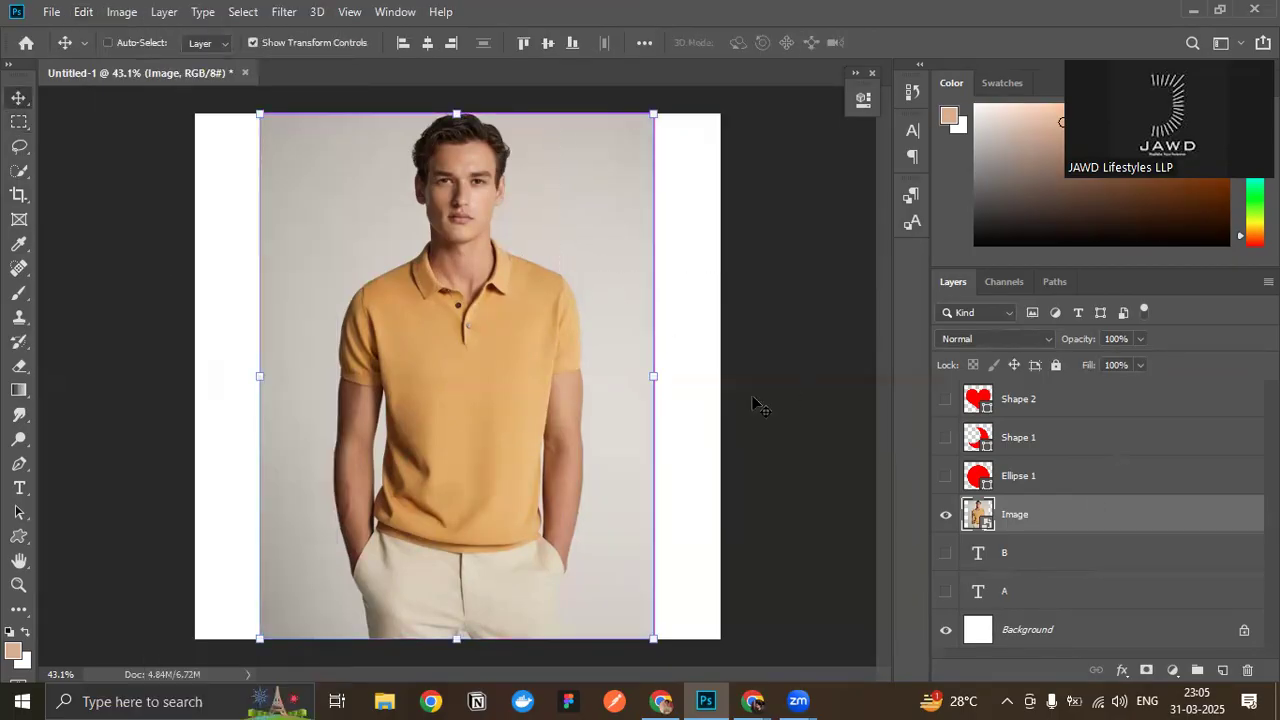
# - Rasterize the Image layer and marquee the canvas's upper-right corner, covering both photo background and blank white area
pyautogui.rightClick(1128, 532)
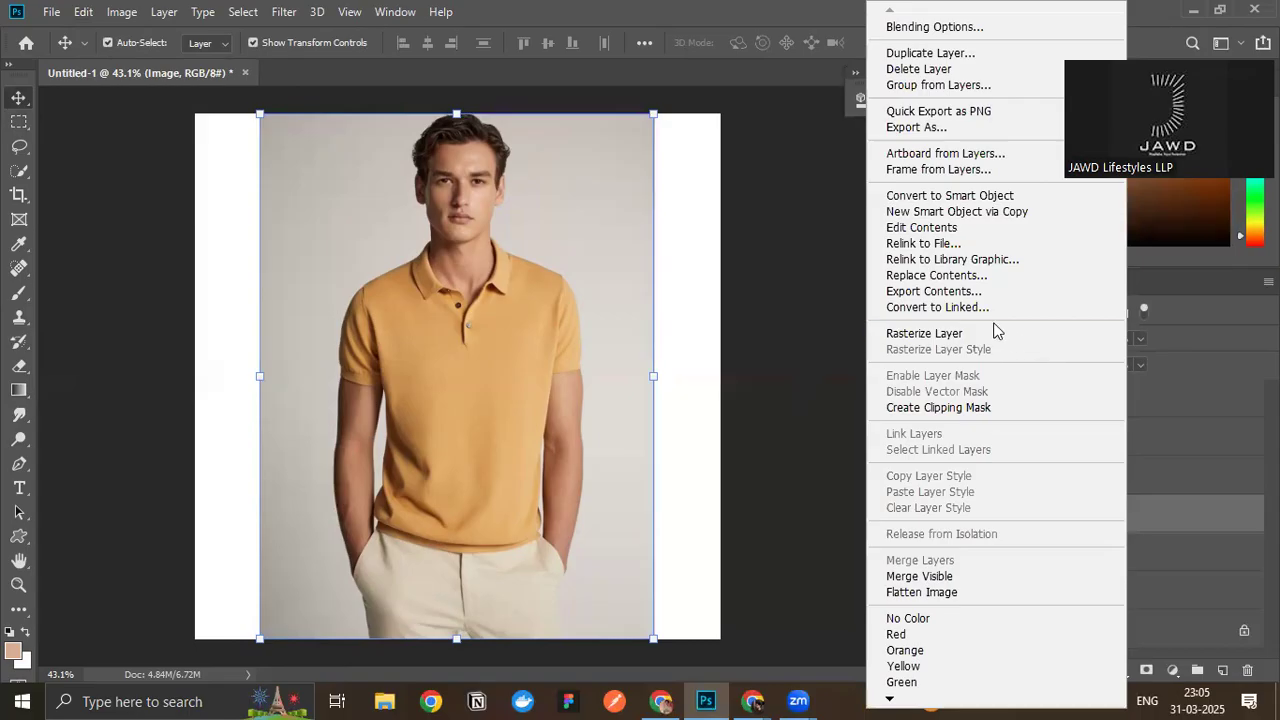
pyautogui.click(924, 333)
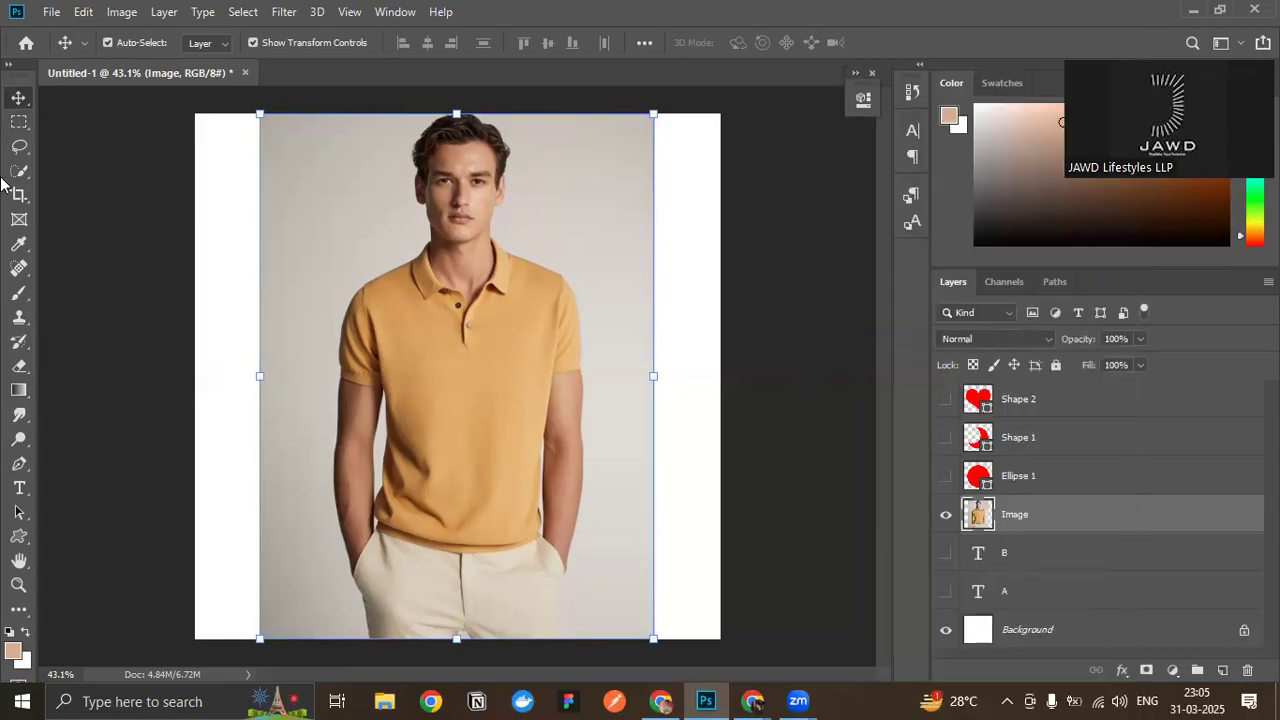
pyautogui.click(19, 121)
pyautogui.moveTo(537, 113); pyautogui.dragTo(731, 250)
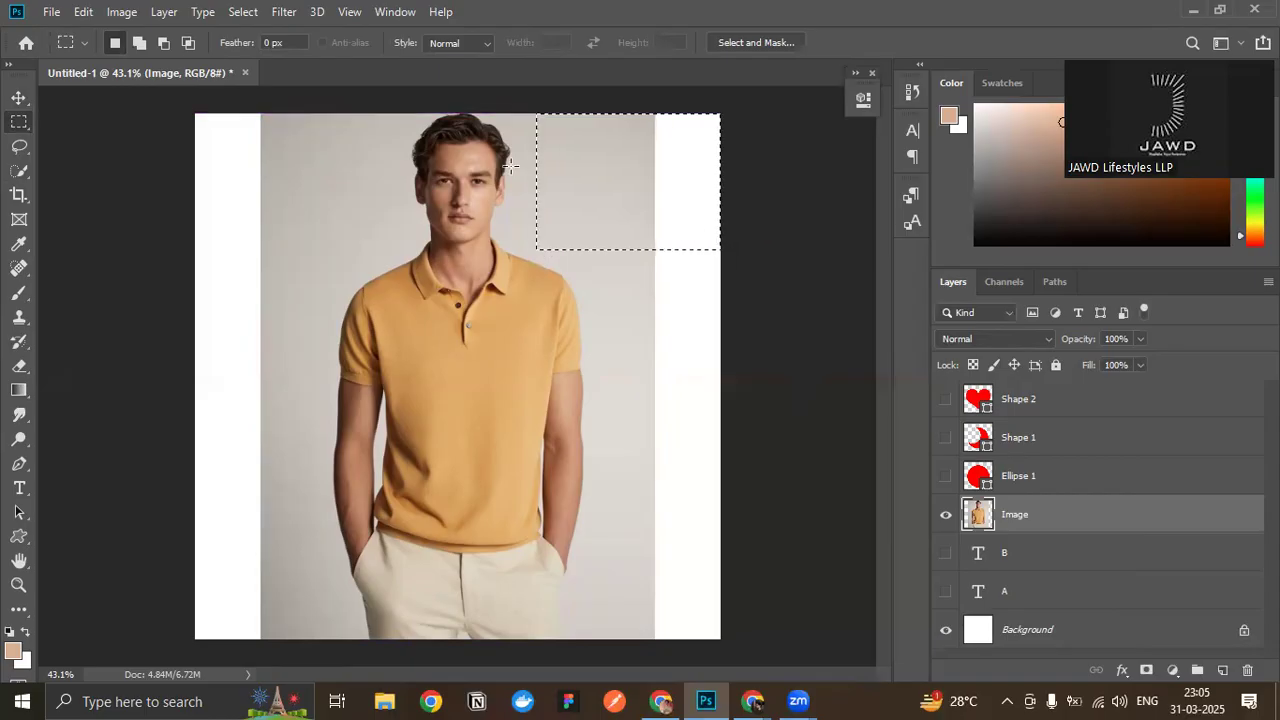
# - Fill the selected corner with Content-Aware Fill output to a new layer, and clear the selection
pyautogui.click(82, 11)
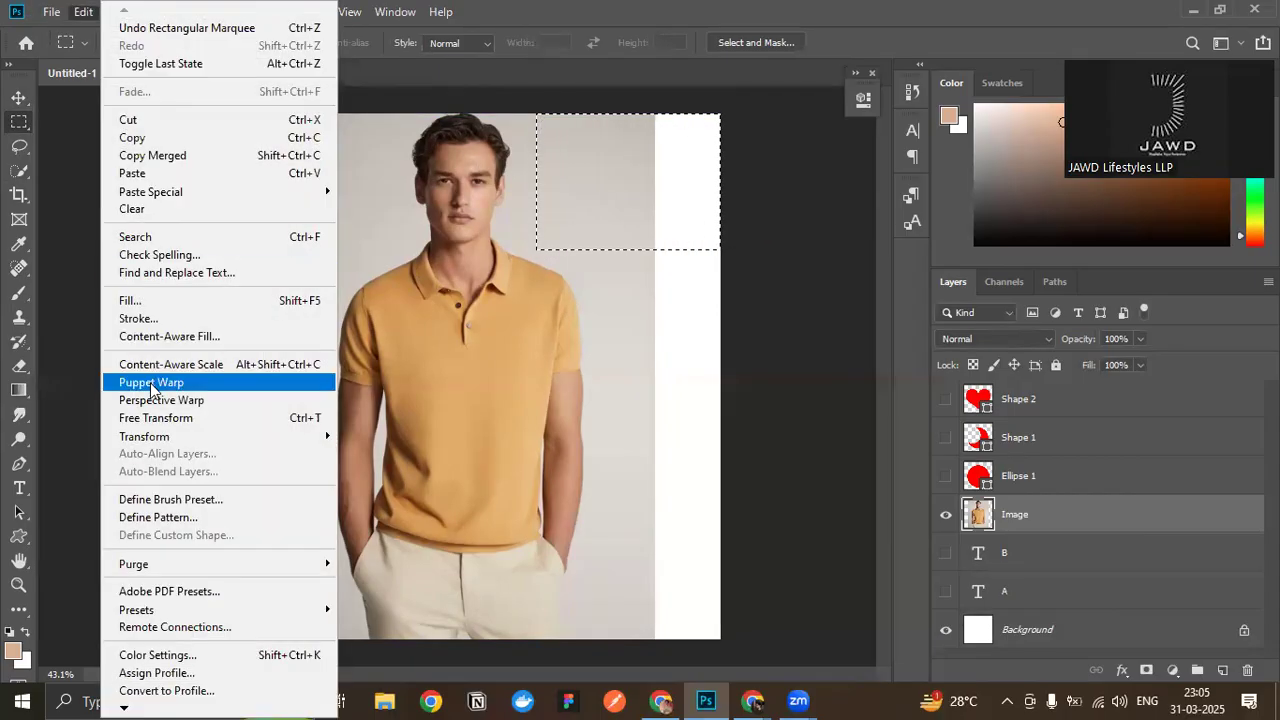
pyautogui.click(181, 337)
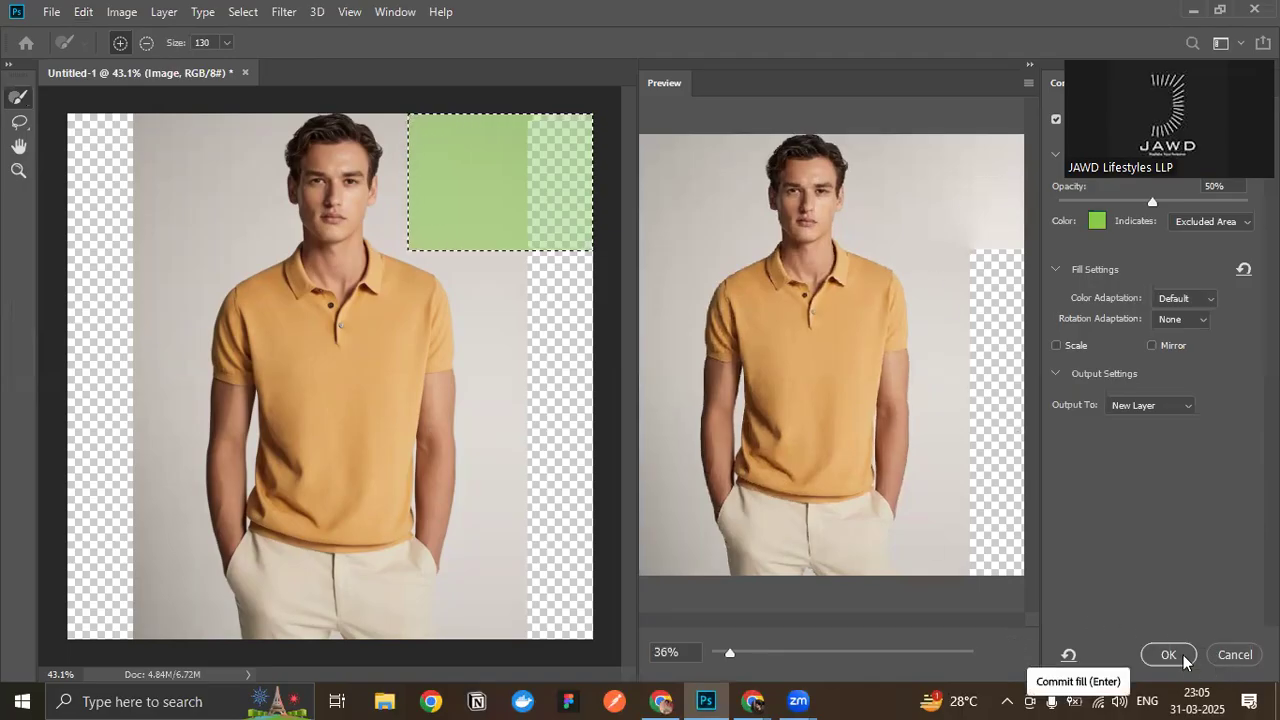
pyautogui.click(1181, 656)
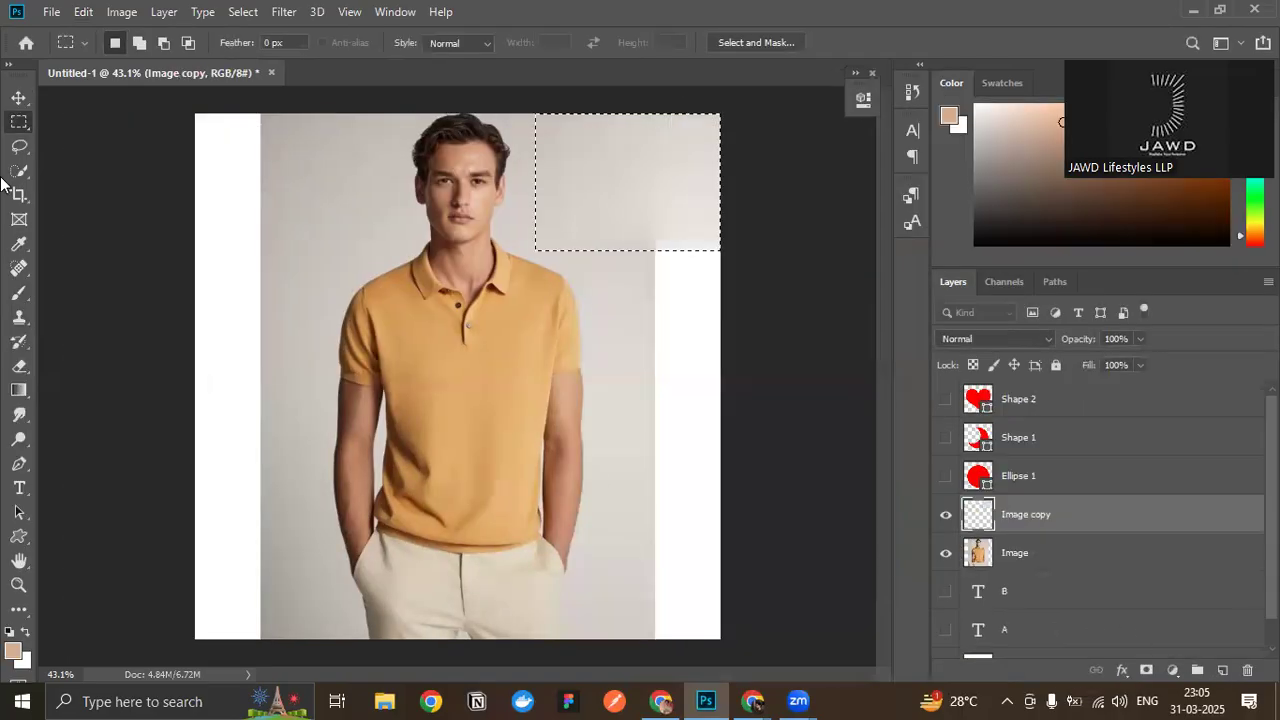
pyautogui.click(17, 97)
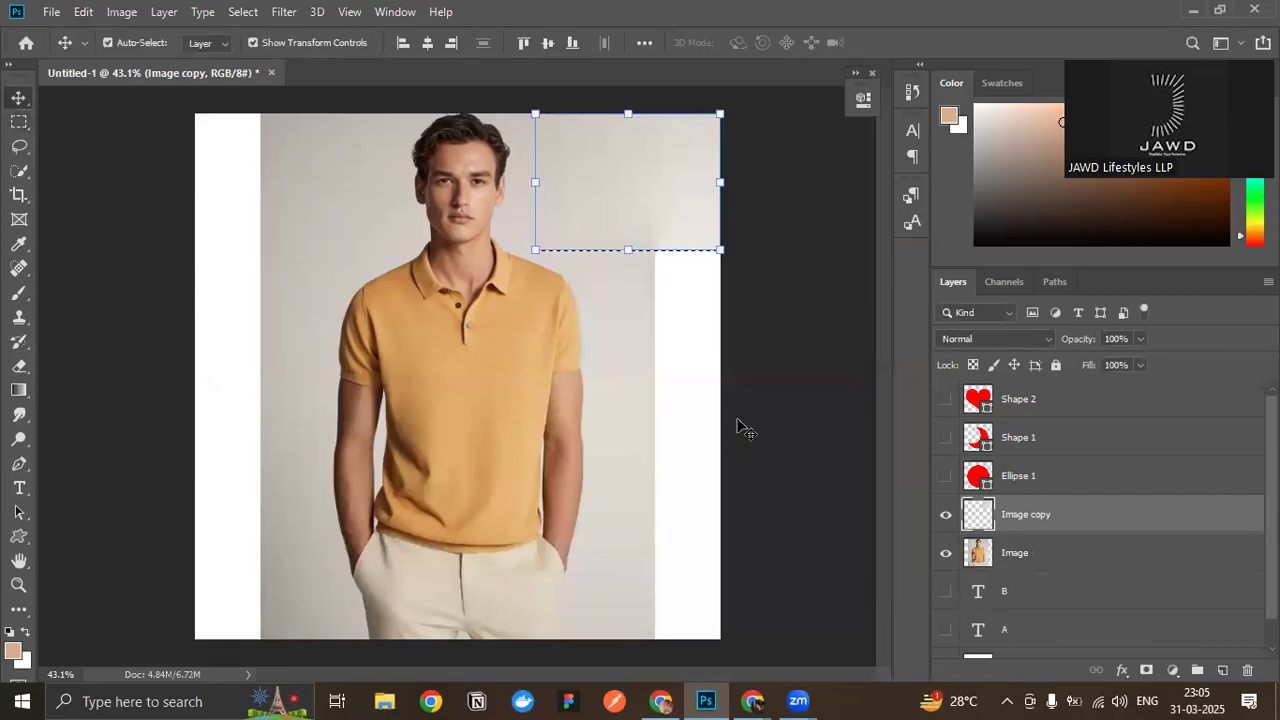
pyautogui.hotkey('ctrl', 'd')
pyautogui.keyDown('ctrl'); pyautogui.click(760, 417); pyautogui.keyUp('ctrl')
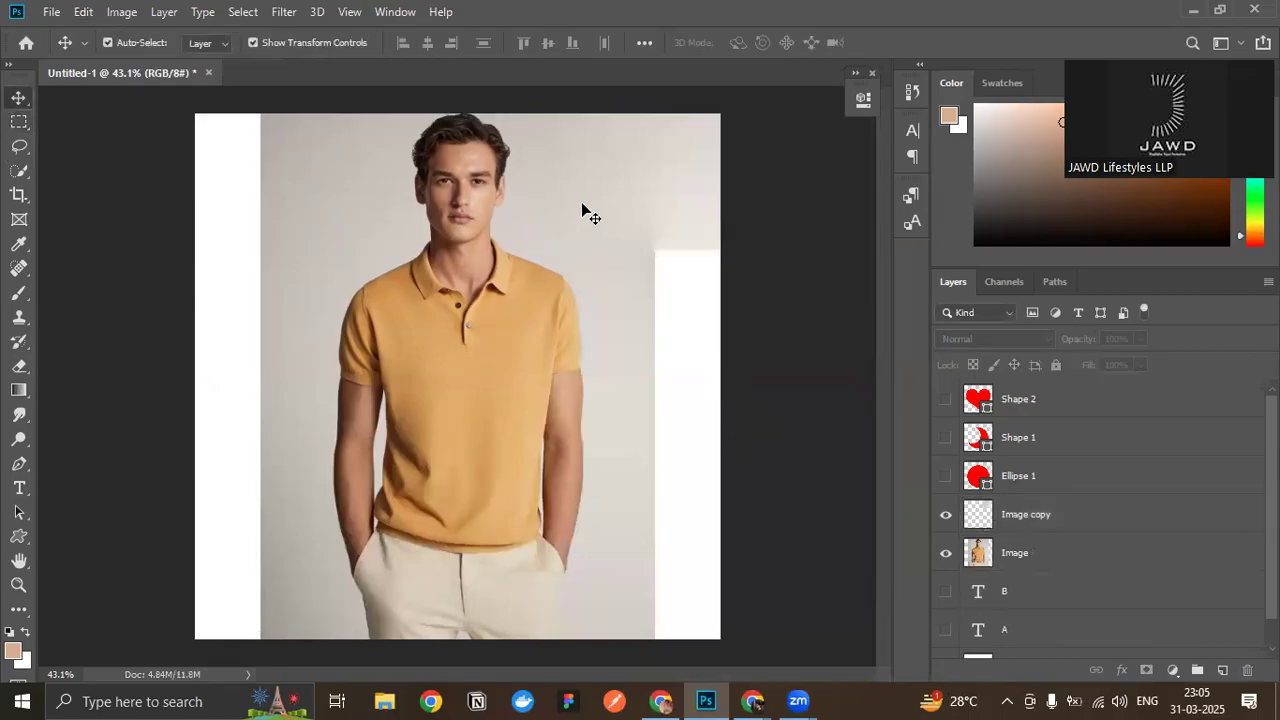
# - Compare the extents of the Image and Image copy layers by selecting each in turn
pyautogui.click(1053, 558)
pyautogui.click(1047, 514)
pyautogui.click(1025, 558)
pyautogui.click(1050, 520)
pyautogui.click(1052, 560)
pyautogui.click(1047, 514)
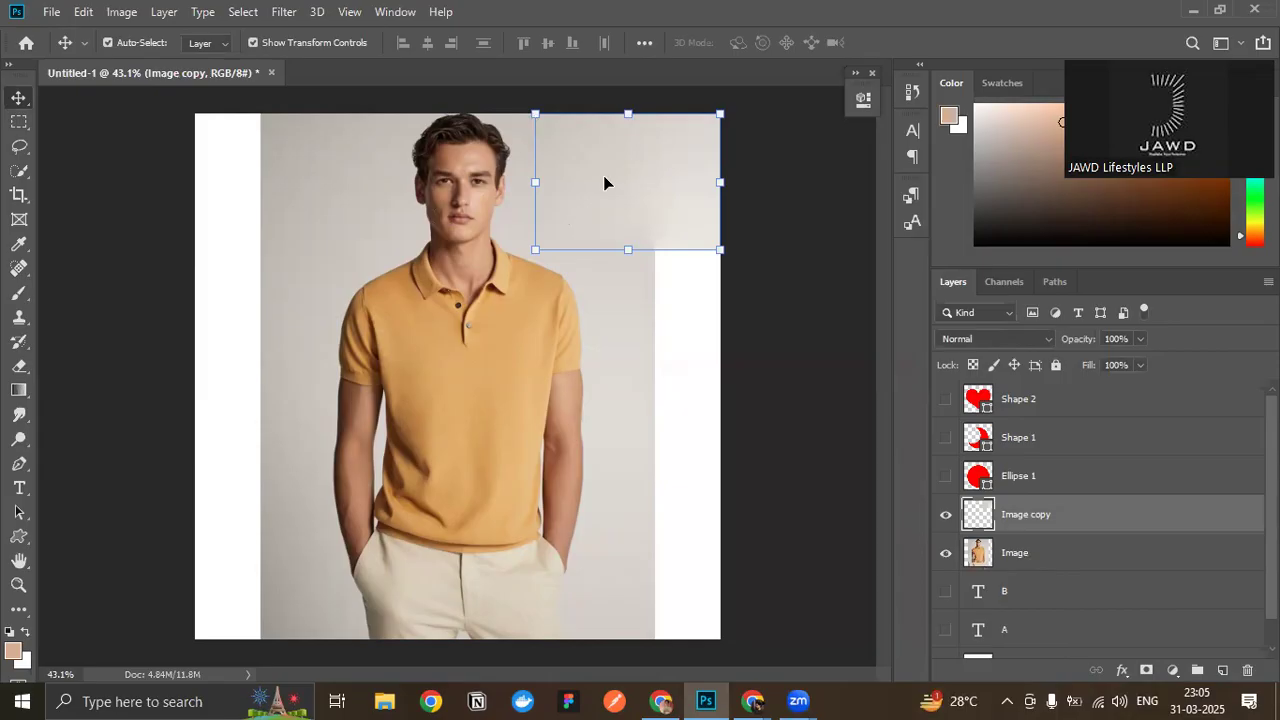
pyautogui.click(406, 258)
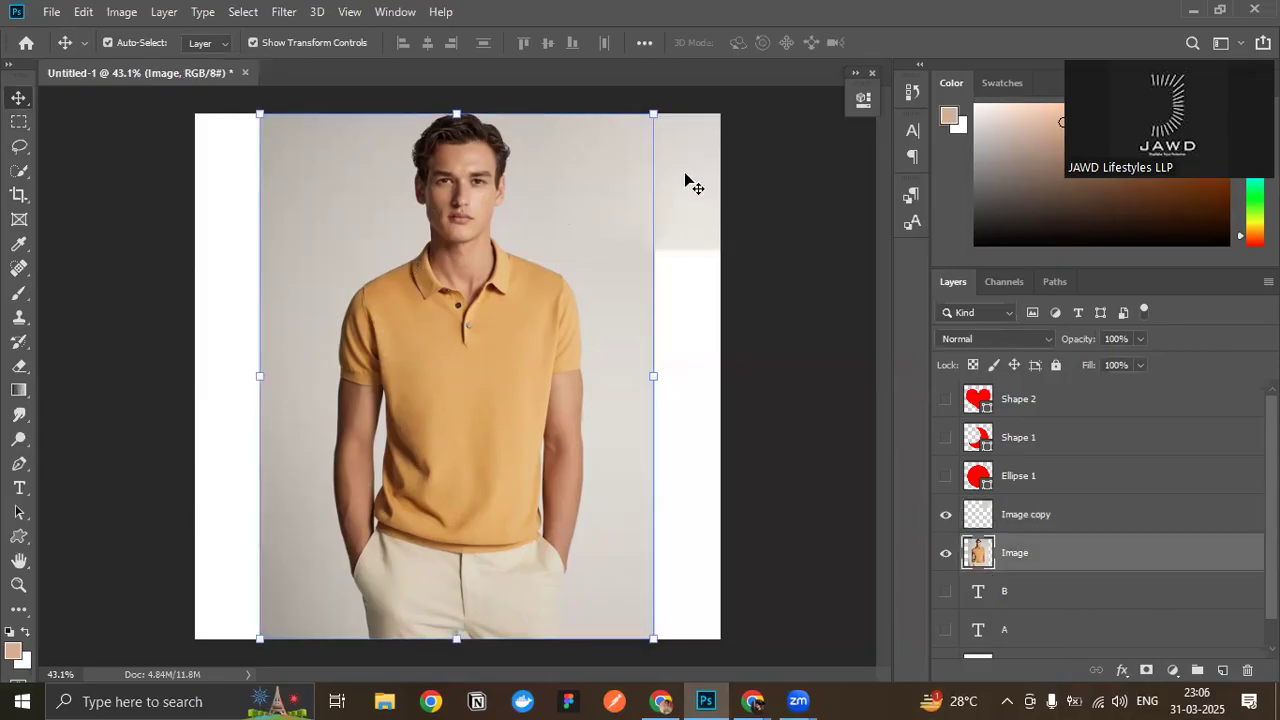
pyautogui.click(638, 210)
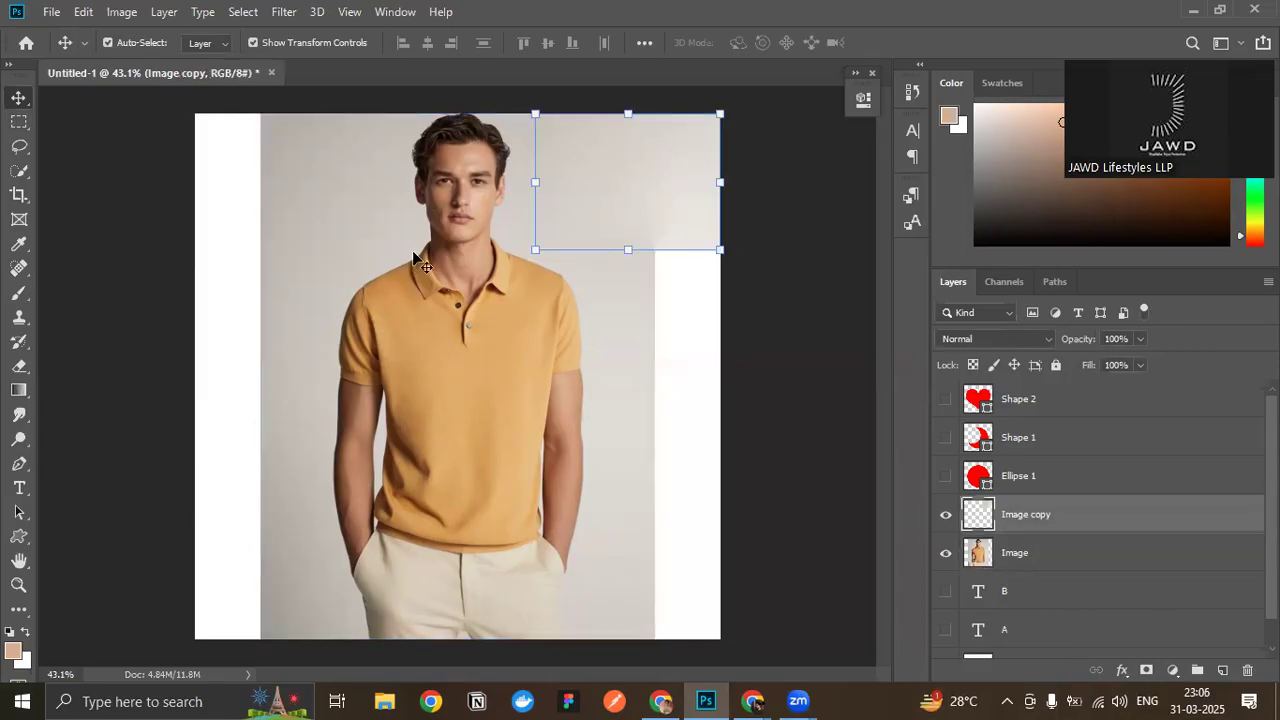
# - Try enlarging the Image layer proportionally to about 119% past the canvas's right edge, and cancel the transform
pyautogui.click(630, 397)
pyautogui.moveTo(651, 376); pyautogui.dragTo(730, 376)
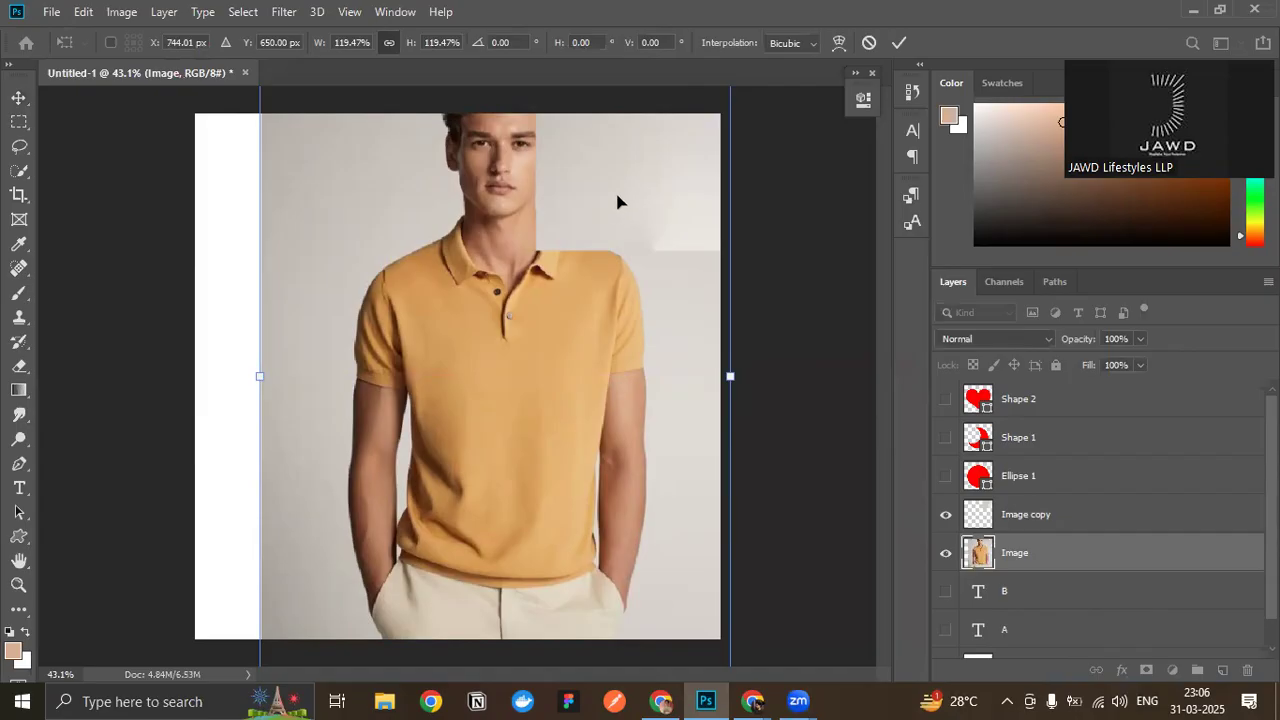
pyautogui.hotkey('ctrl', 'z')
pyautogui.press('Escape')
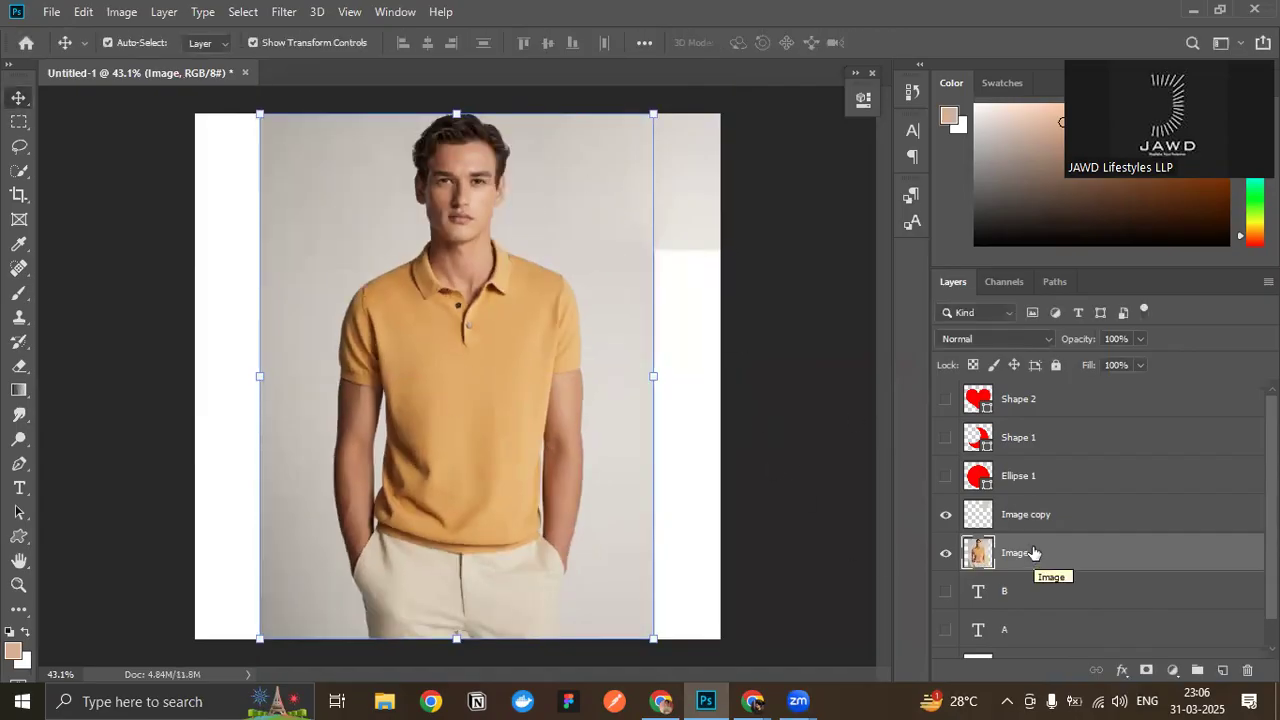
# - Select the Image copy layer that holds the filled corner patch
pyautogui.click(1040, 520)
pyautogui.click(686, 380)
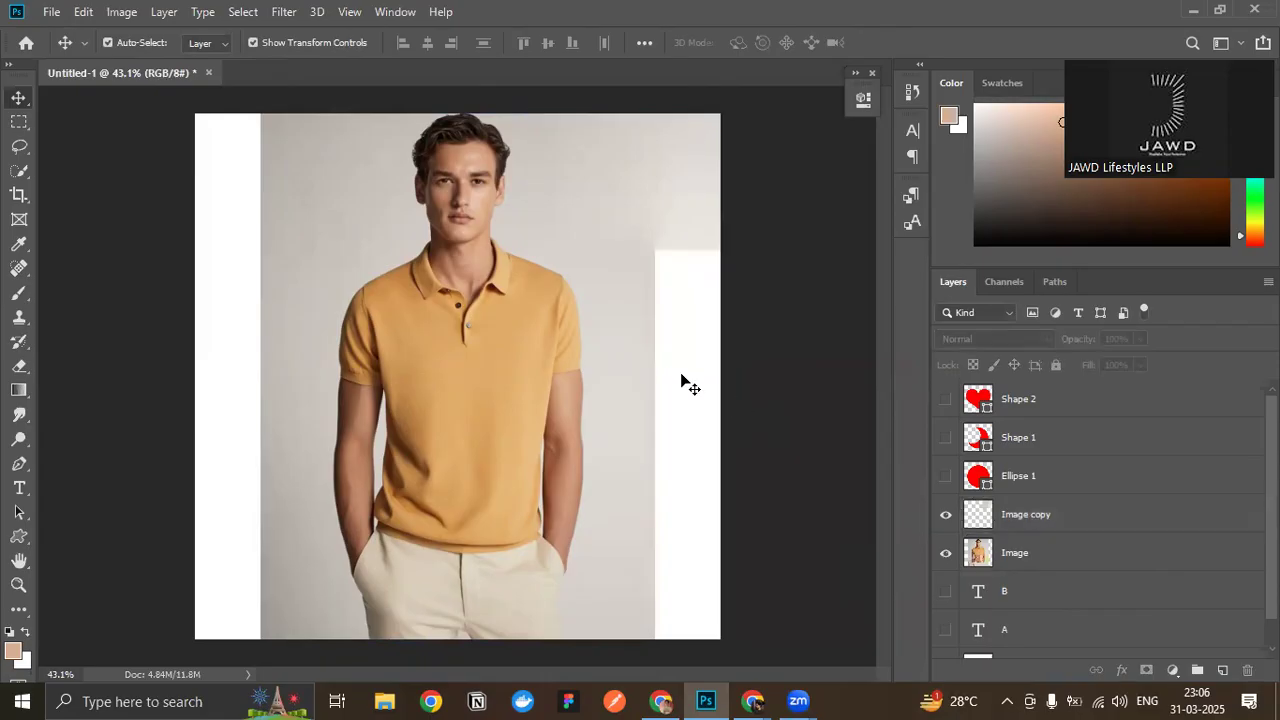
pyautogui.click(1103, 508)
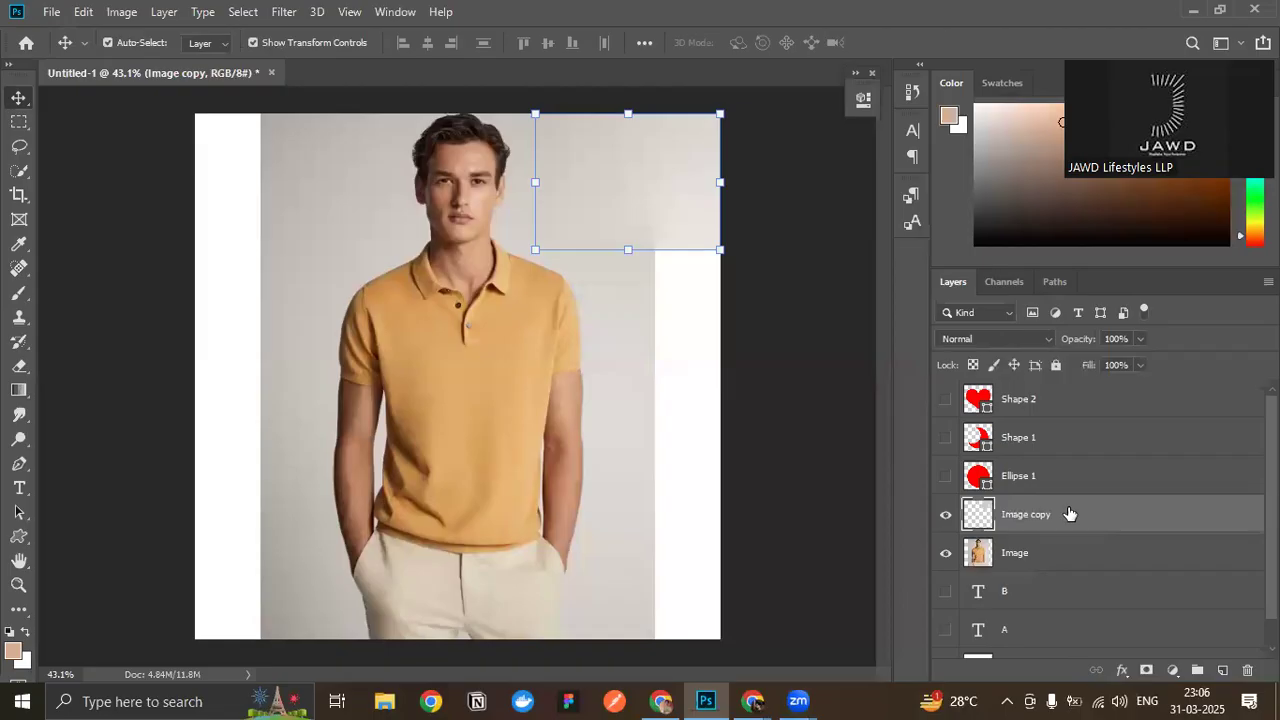
# - Stamp all visible layers into a new merged layer directly above the Image copy layer
pyautogui.moveTo(1069, 513); pyautogui.dragTo(1067, 489)
pyautogui.hotkey('ctrl', 'shift', 'alt', 'e')
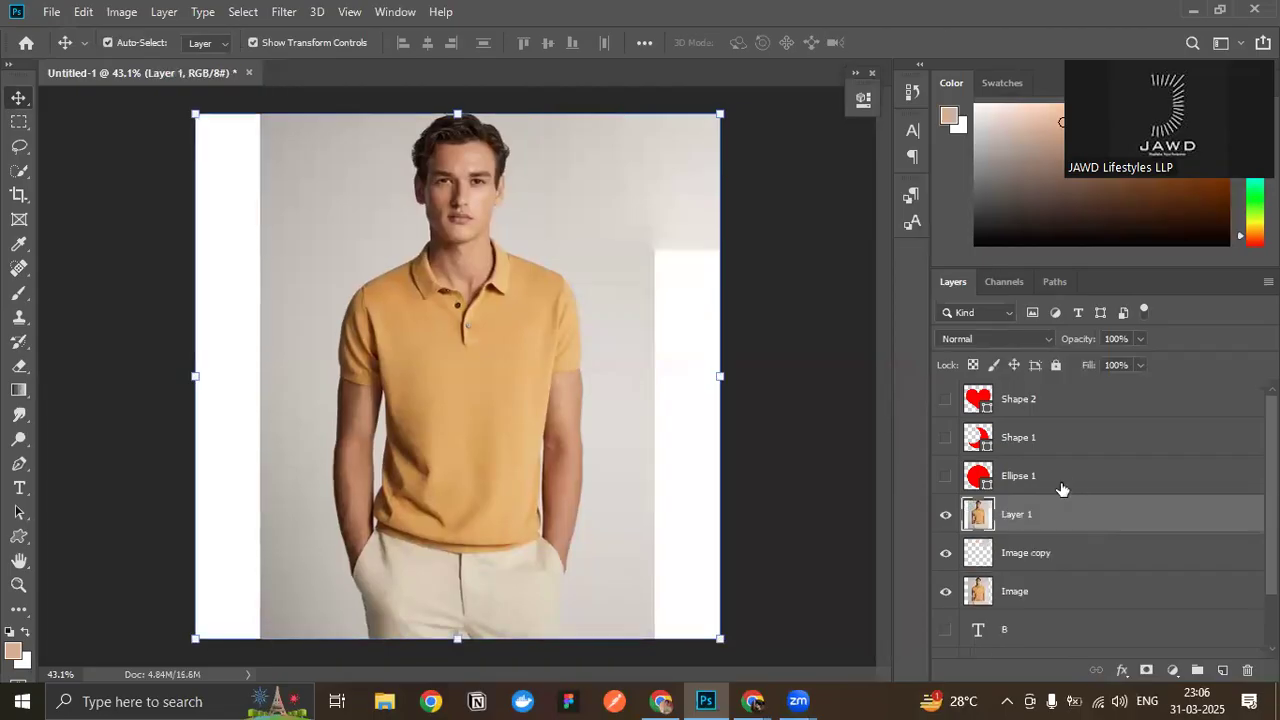
pyautogui.click(818, 322)
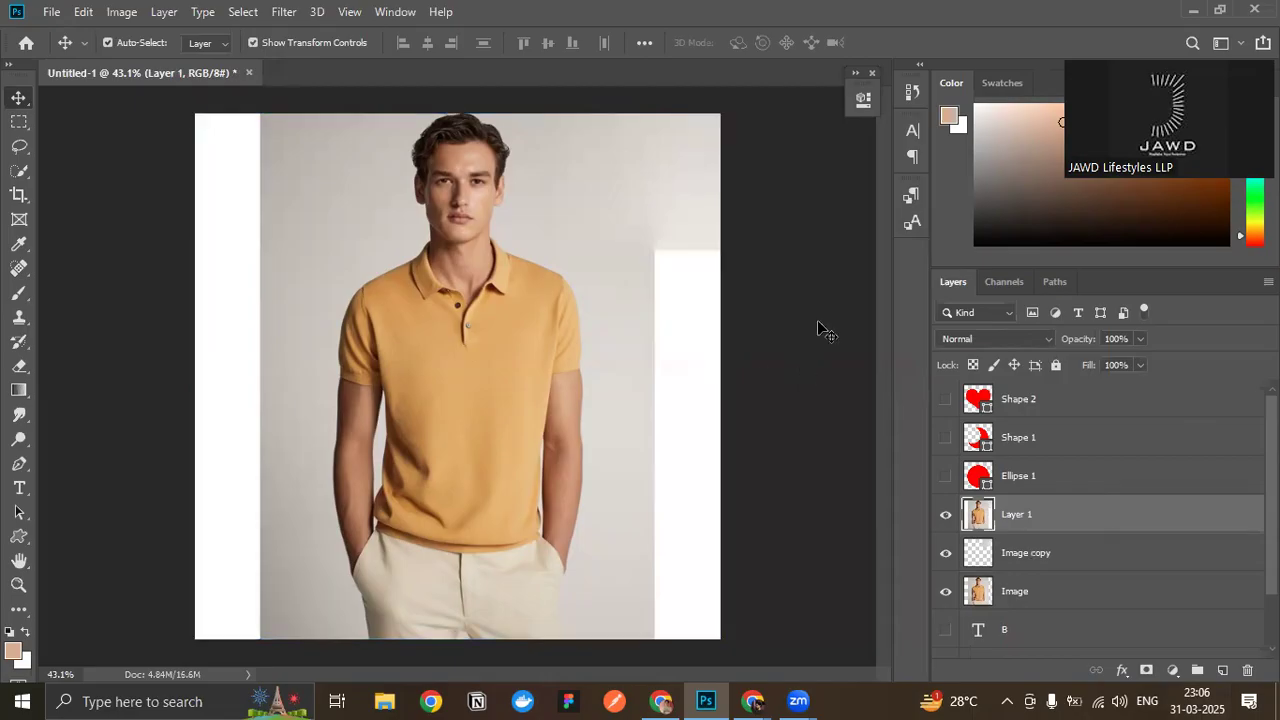
# - Compare the extents of the merged Layer 1 and the Image copy patch by selecting each in turn
pyautogui.click(1031, 506)
pyautogui.scroll(-1, 1031, 510)
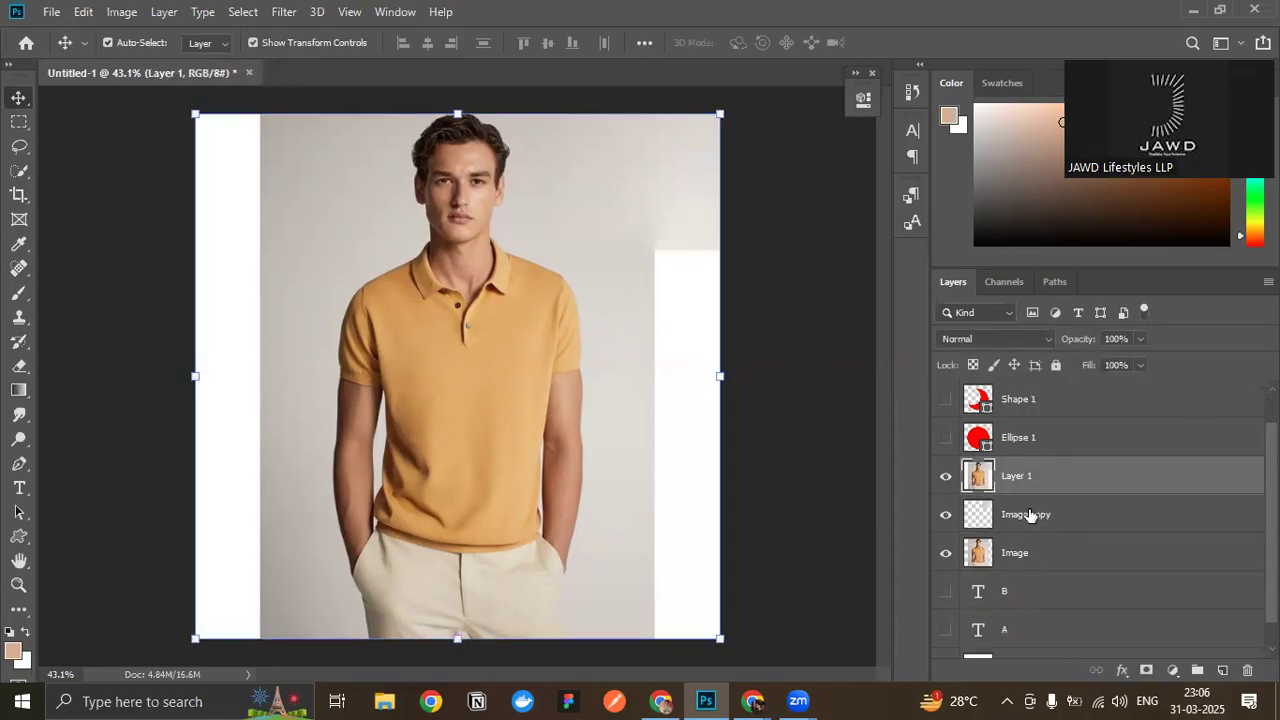
pyautogui.click(1024, 516)
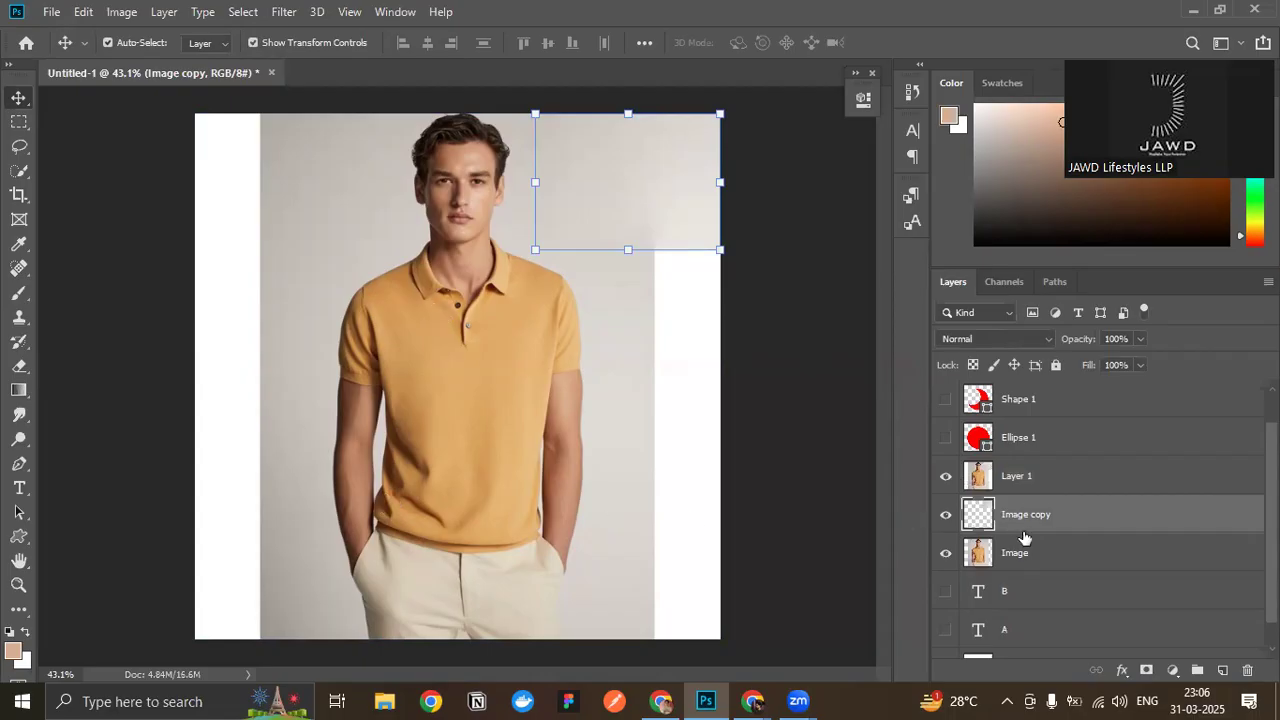
# - Hide the Image copy, Image and Background layers, leaving only the merged Layer 1 shown and selected
pyautogui.scroll(-1, 1054, 526)
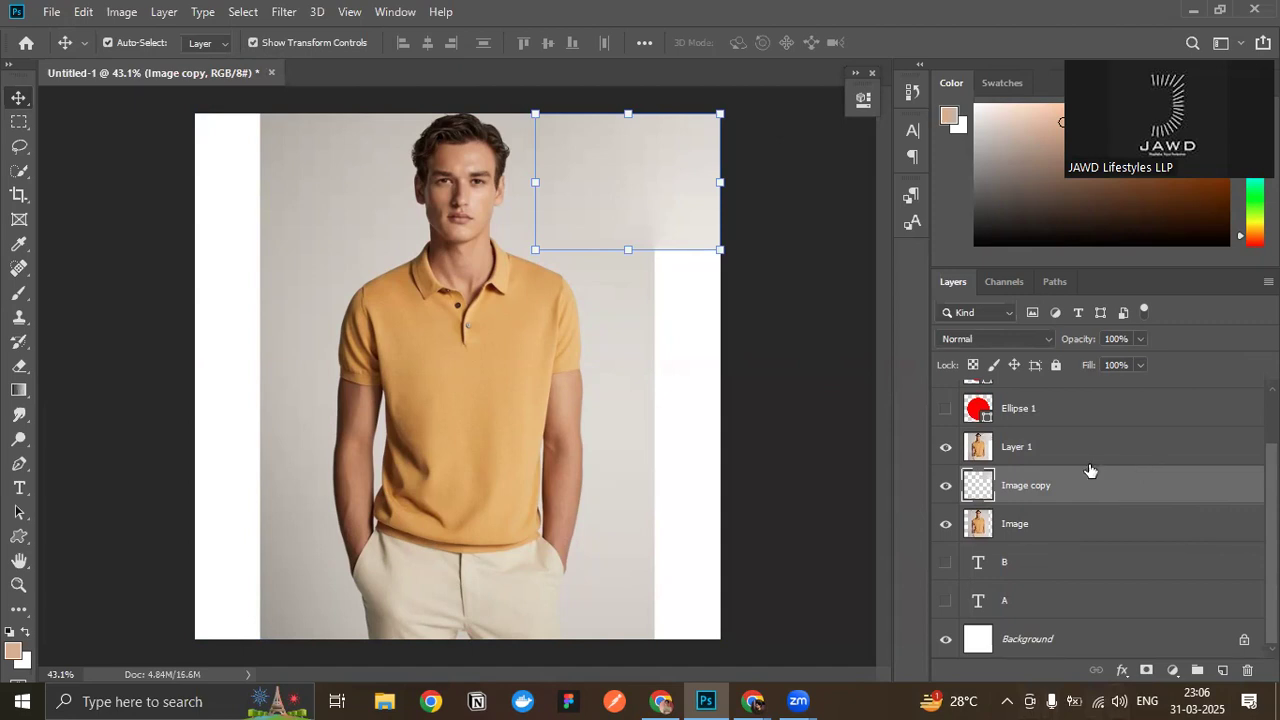
pyautogui.scroll(1, 1046, 526)
pyautogui.click(946, 524)
pyautogui.scroll(-1, 948, 540)
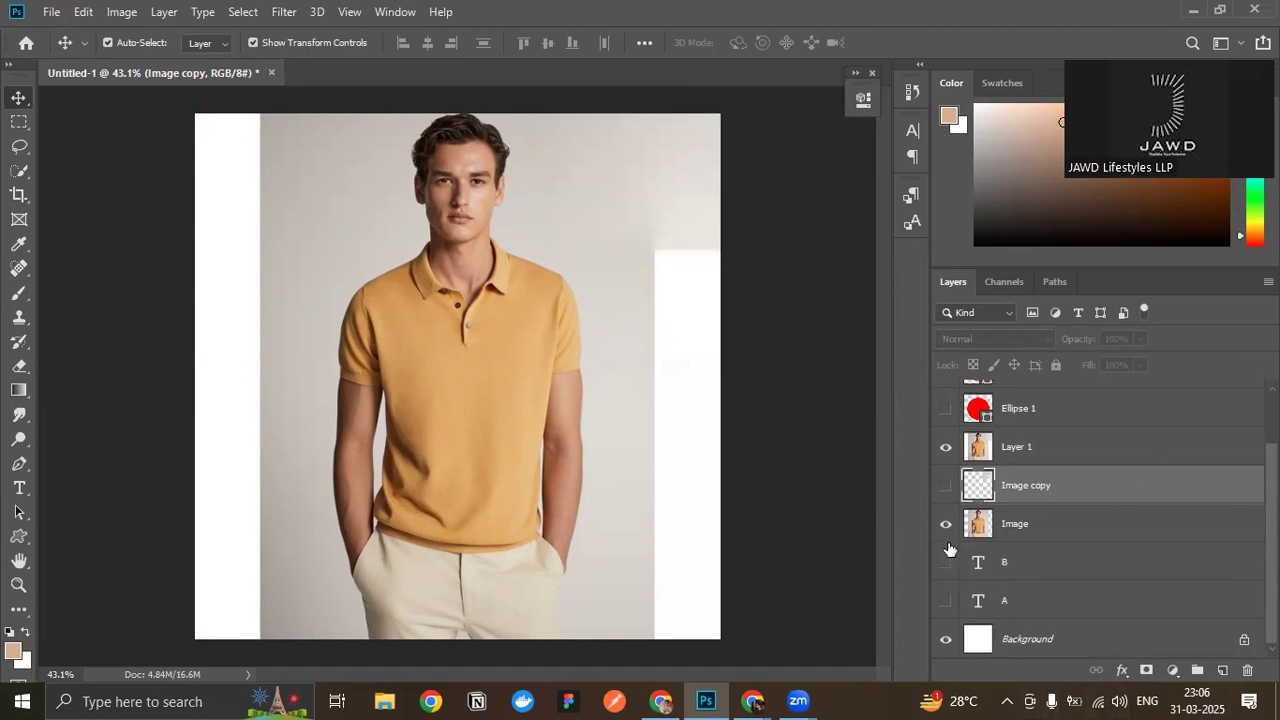
pyautogui.click(946, 641)
pyautogui.click(1035, 457)
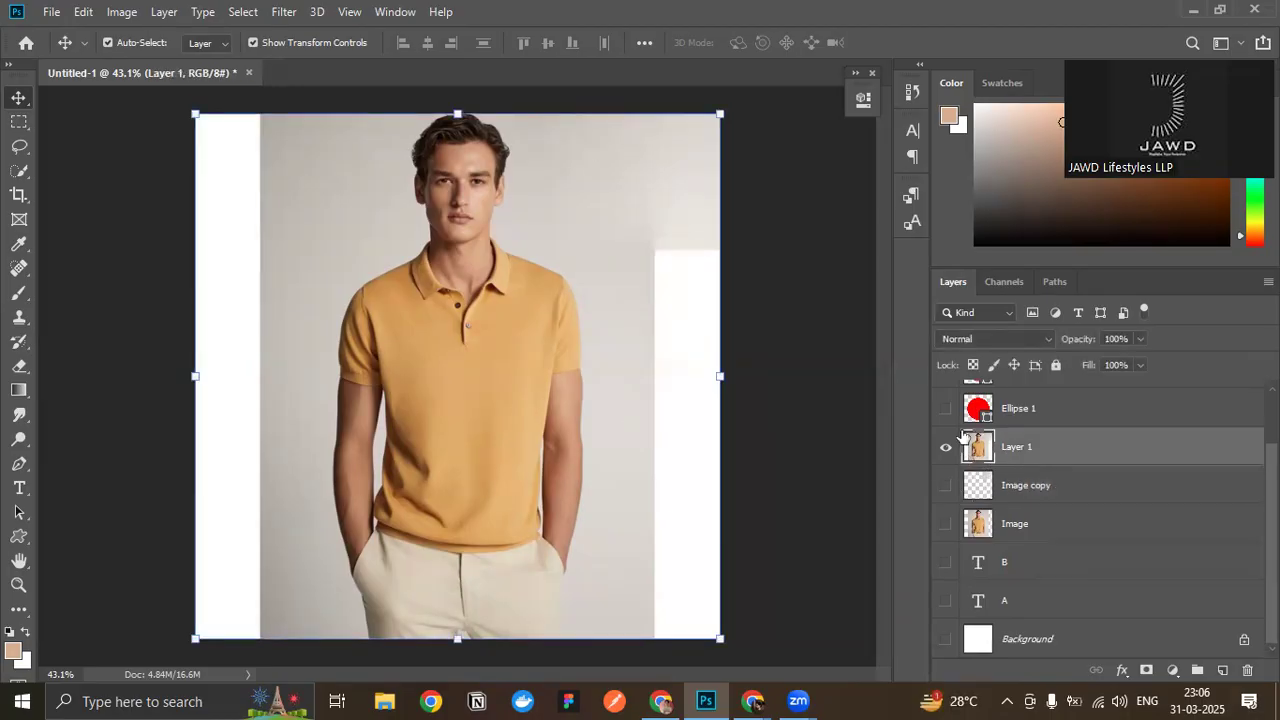
pyautogui.scroll(1, 1087, 585)
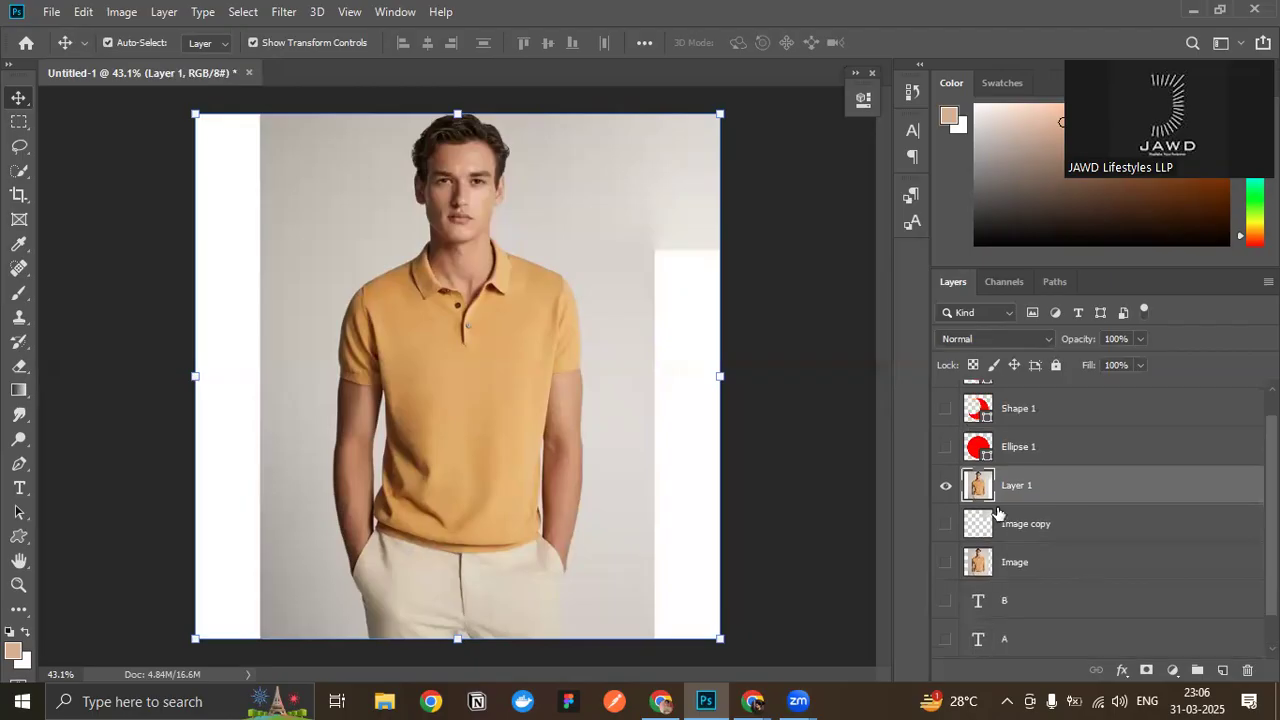
# - Try shifting the merged Layer 1 away from the canvas edges, undo the move and deselect the layer
pyautogui.moveTo(567, 387); pyautogui.dragTo(530, 405)
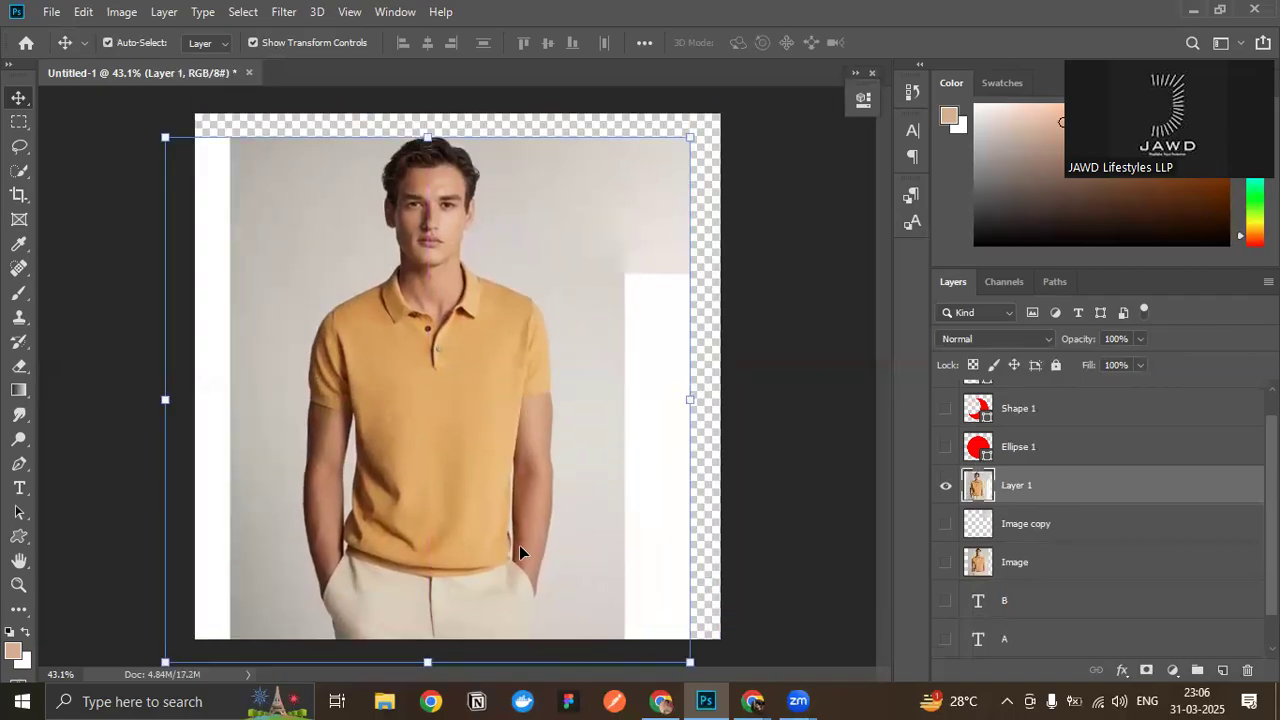
pyautogui.hotkey('ctrl', 'z')
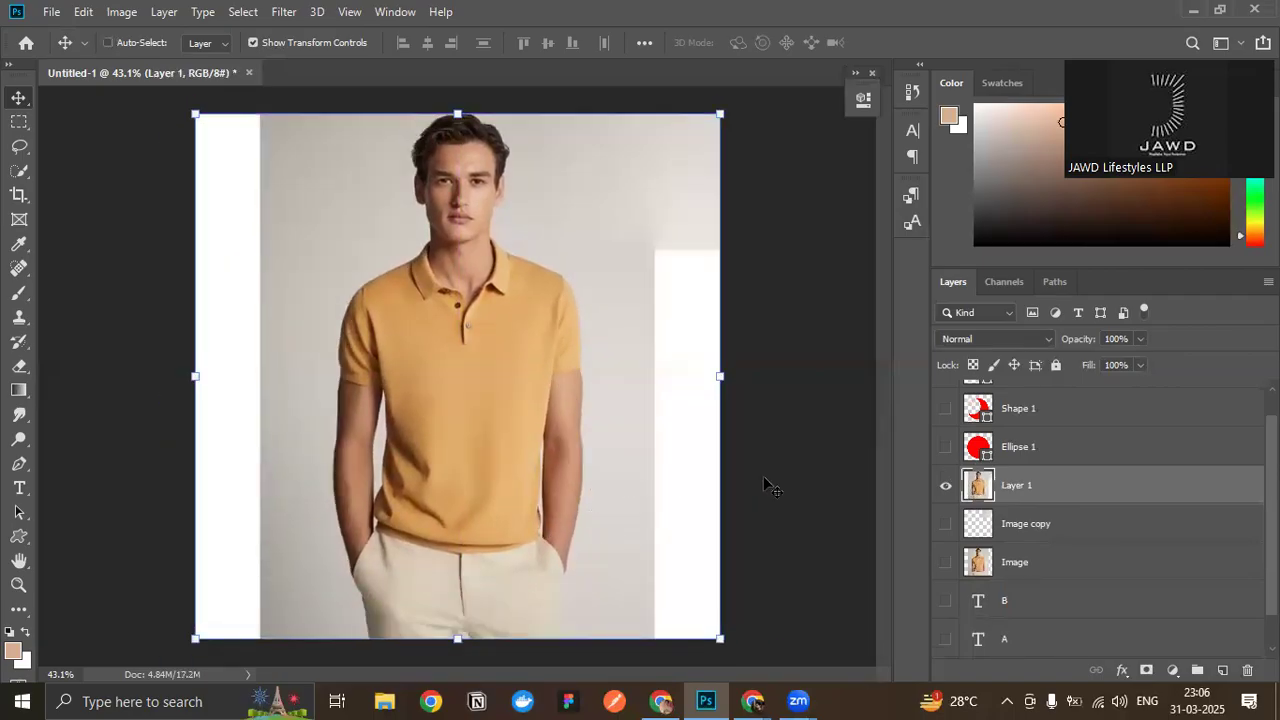
pyautogui.click(816, 355)
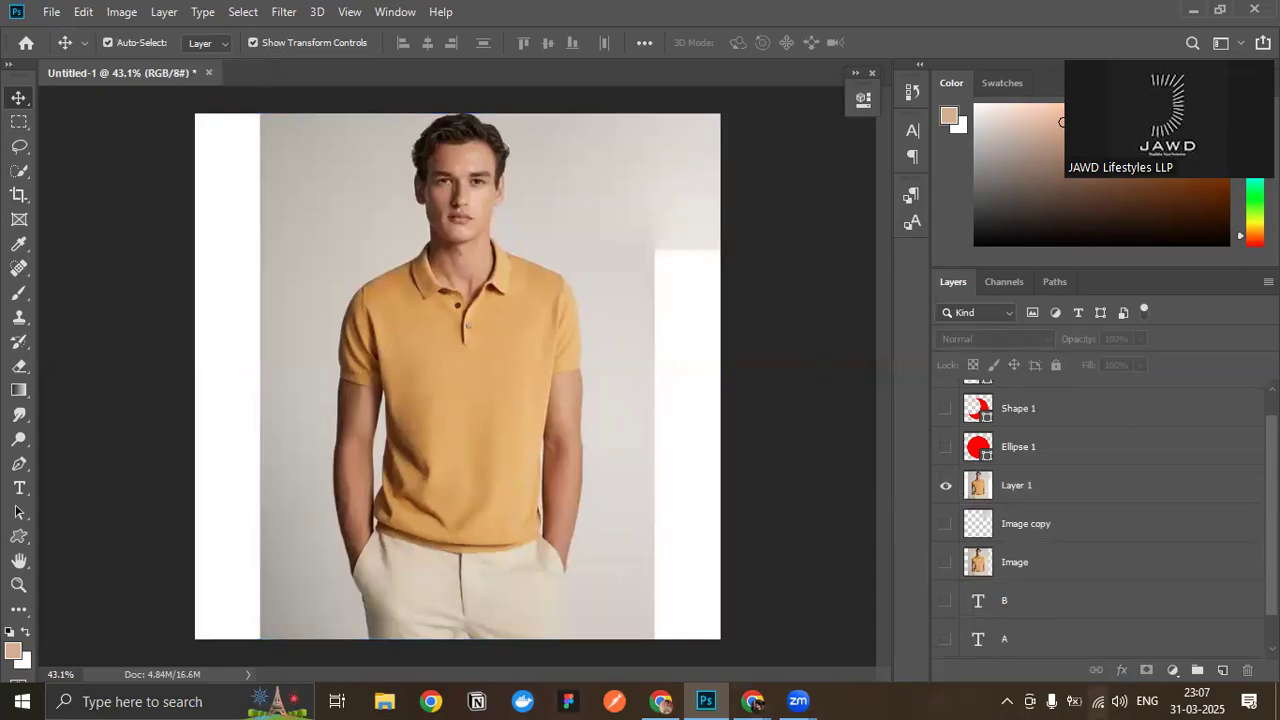
pyautogui.scroll(1, 1208, 565)
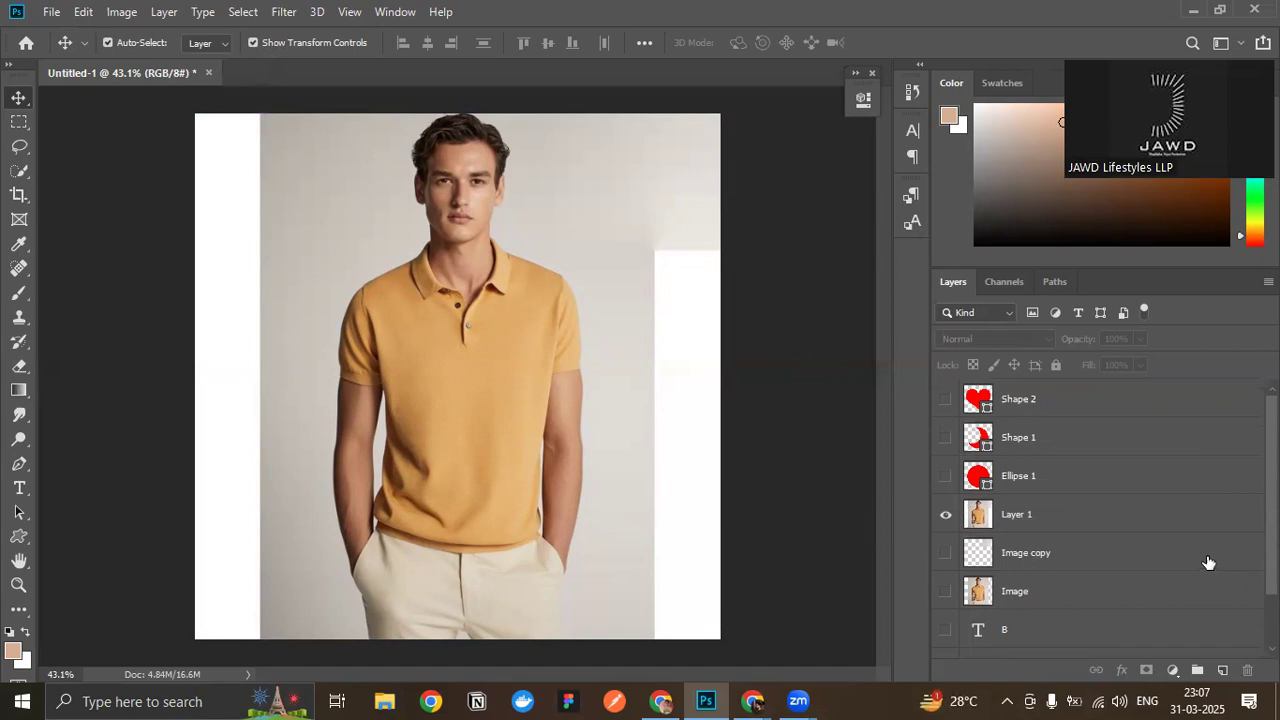
pyautogui.moveTo(766, 694)
pyautogui.click(626, 564)
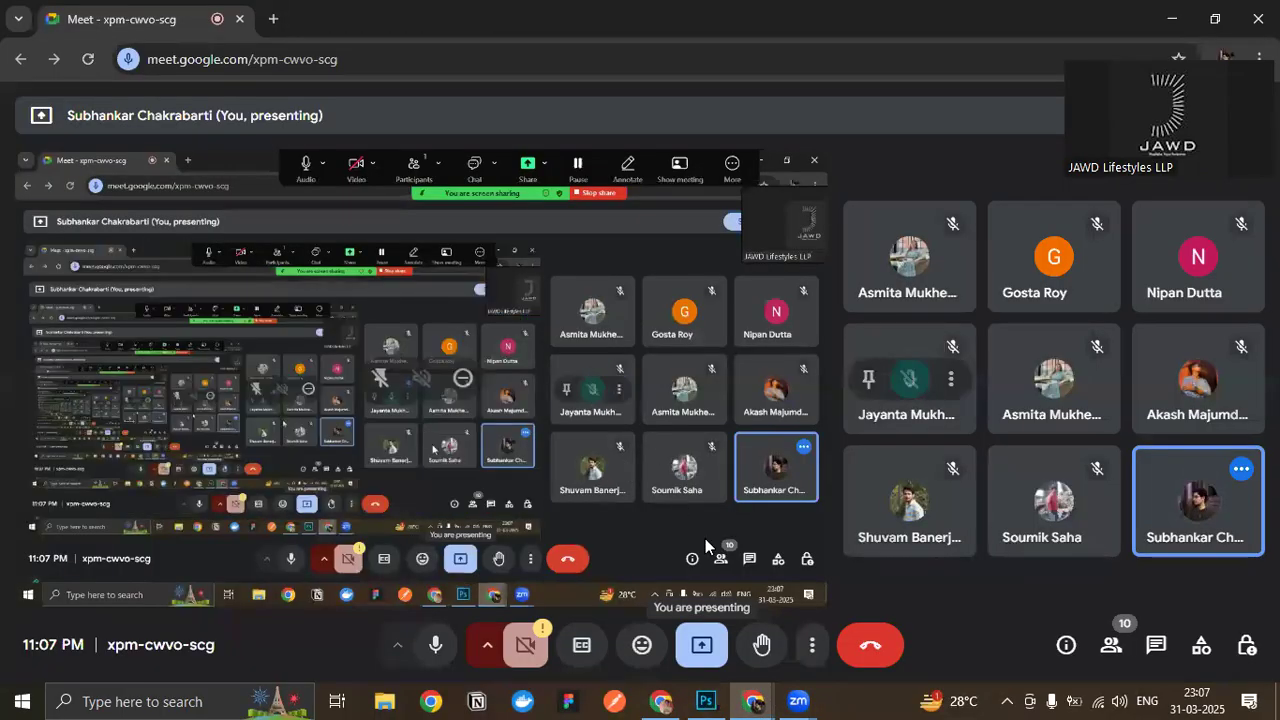
pyautogui.click(706, 700)
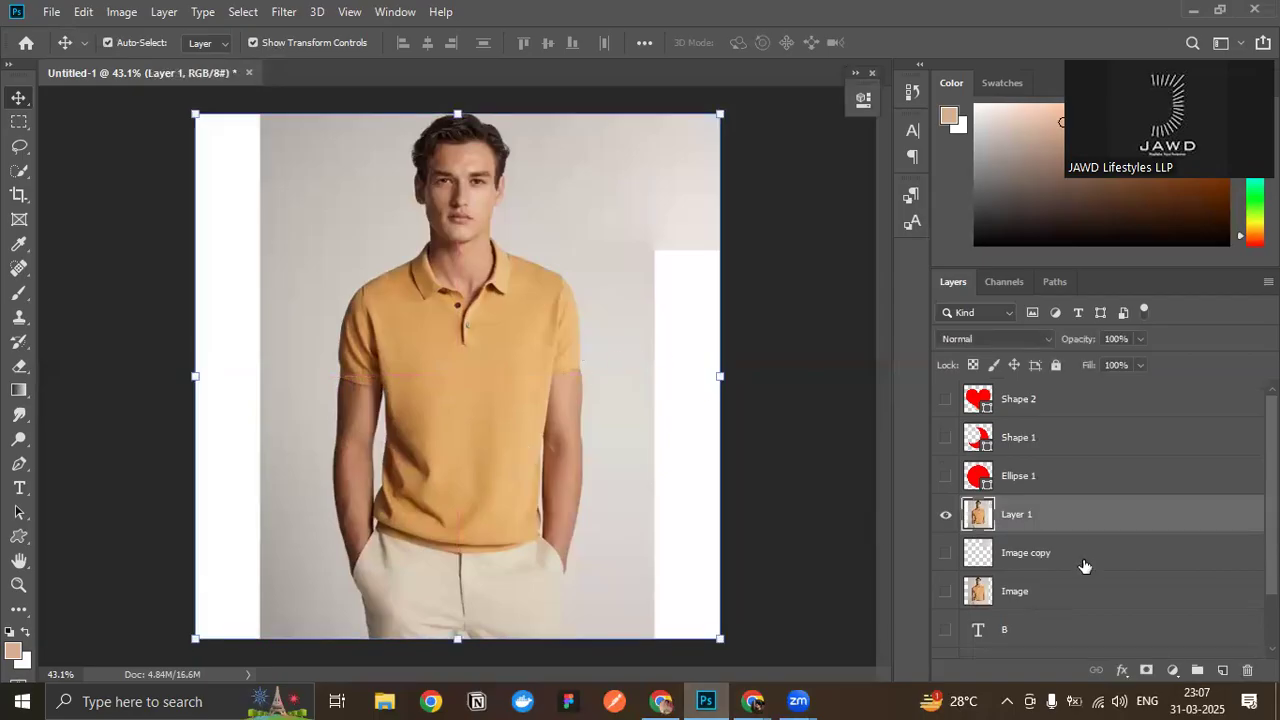
# - Delete the merged Layer 1 and the Image copy layer, and show the Image layer again
pyautogui.press('Delete')
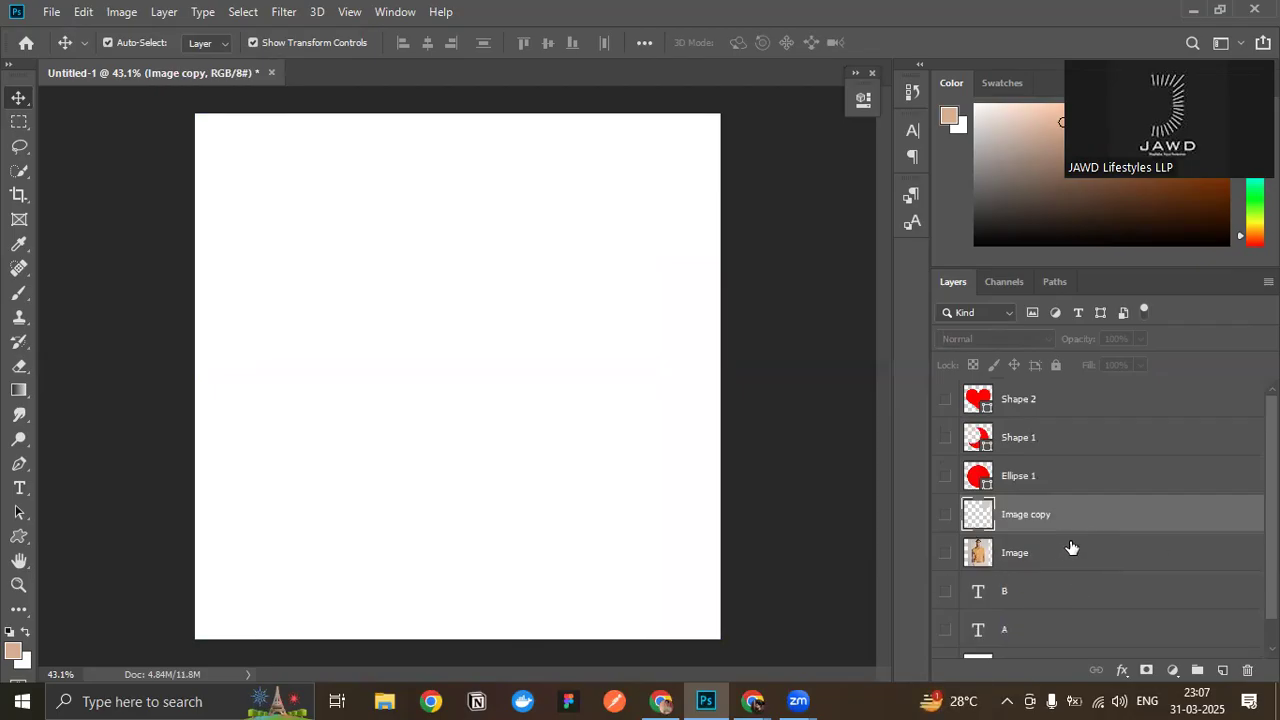
pyautogui.press('Delete')
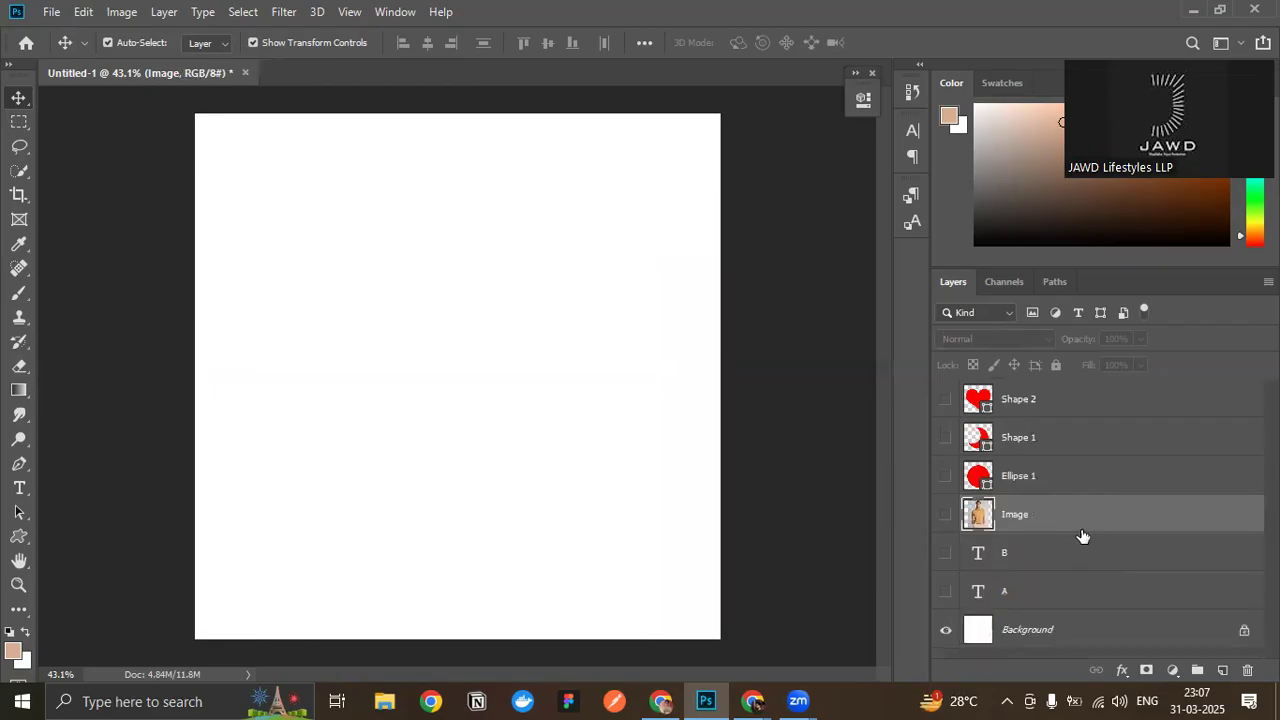
pyautogui.click(945, 514)
pyautogui.click(821, 339)
pyautogui.click(359, 292)
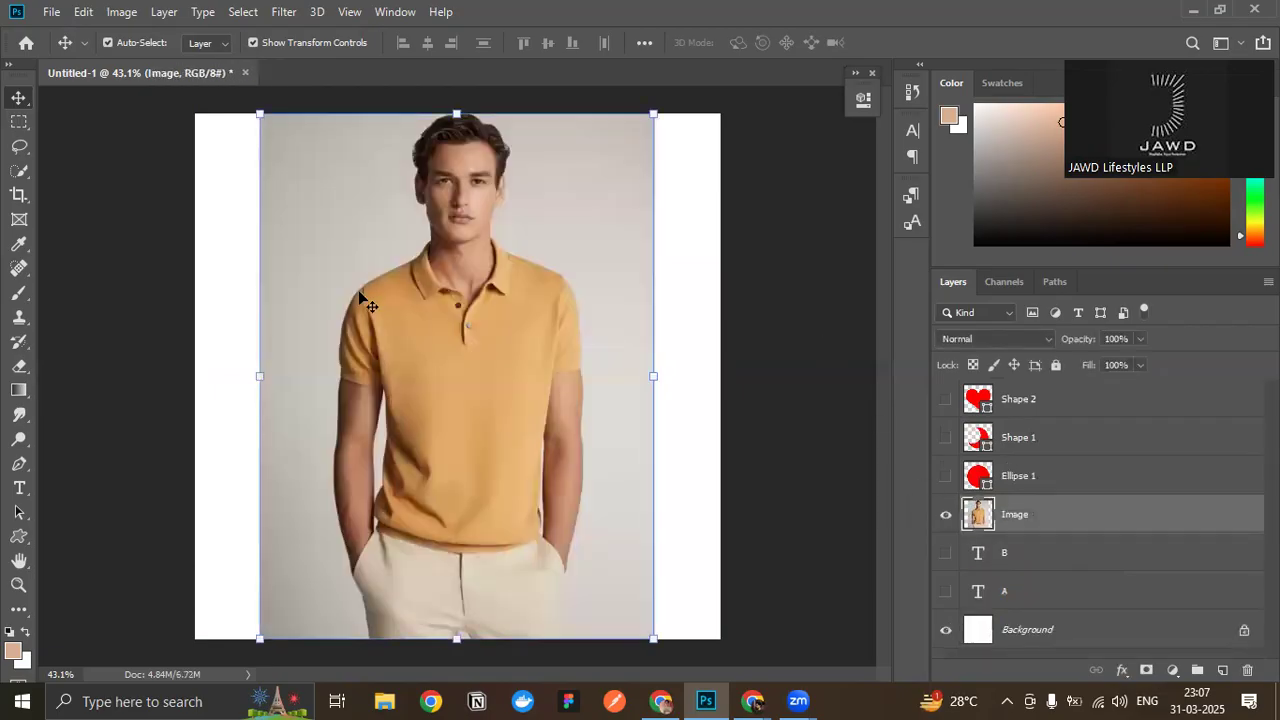
# - Review the blend mode options for the Image layer, keep Normal, and leave the layer selected
pyautogui.click(993, 338)
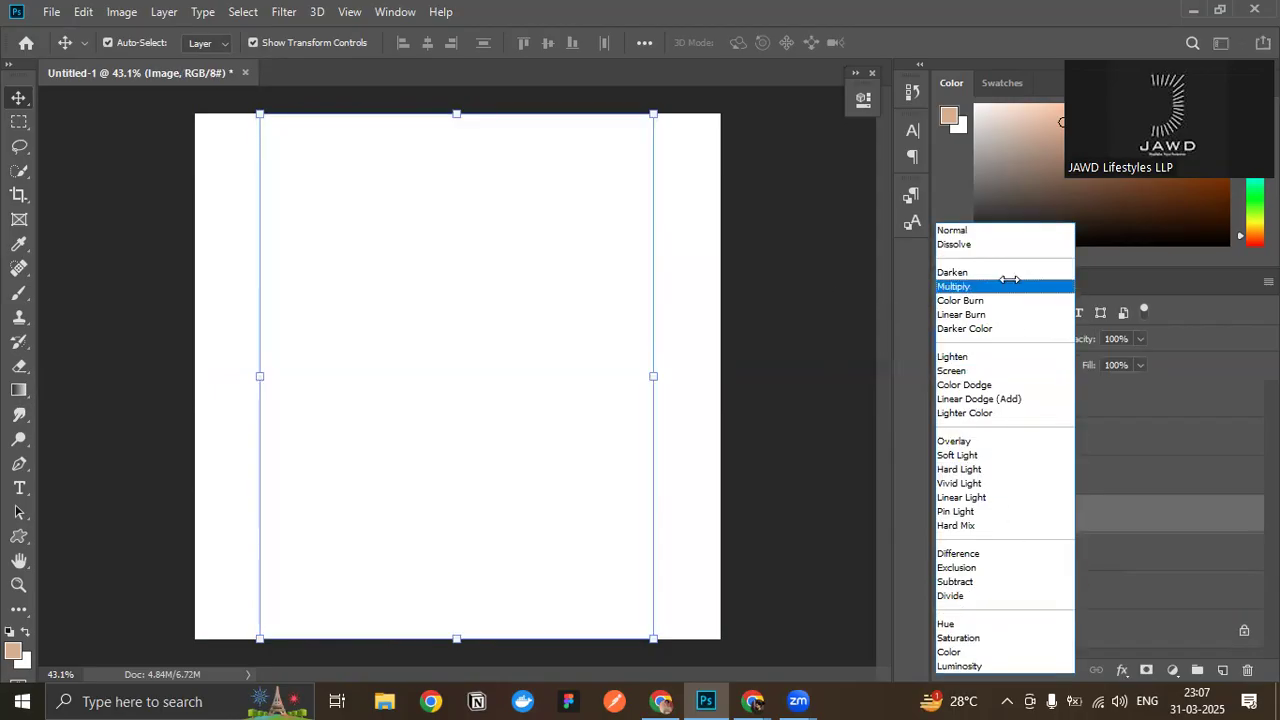
pyautogui.click(993, 230)
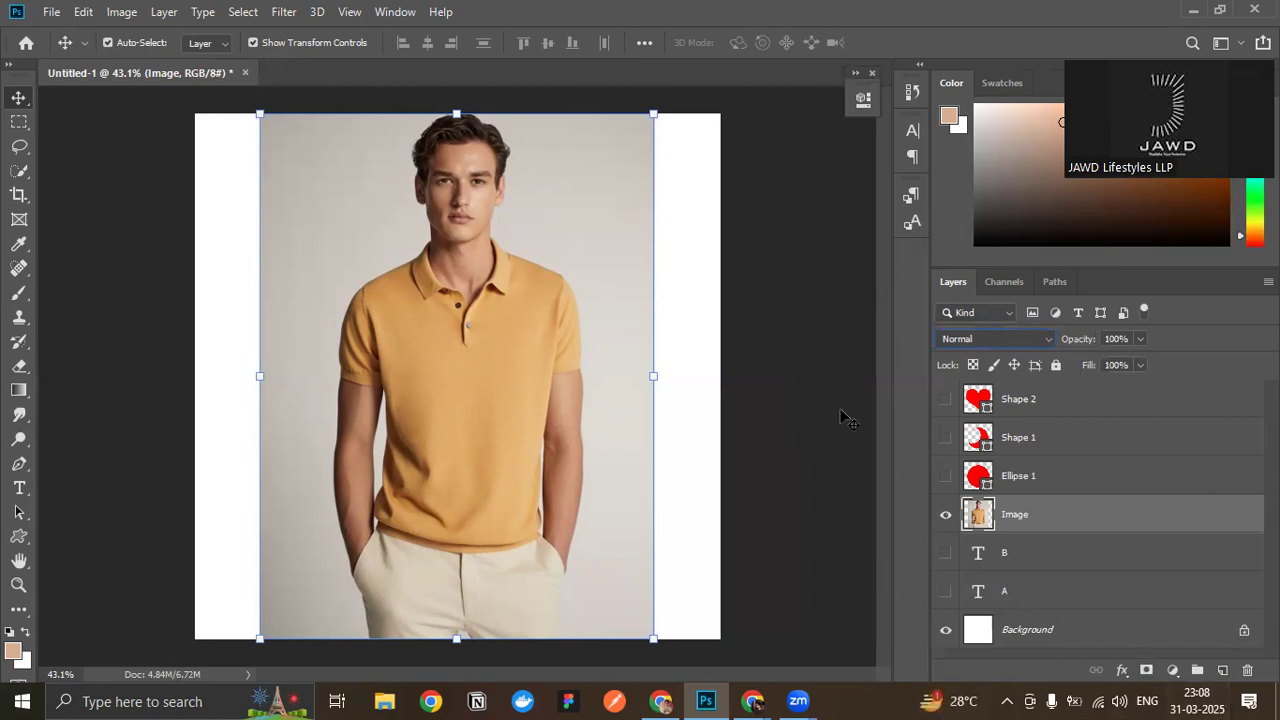
pyautogui.click(818, 388)
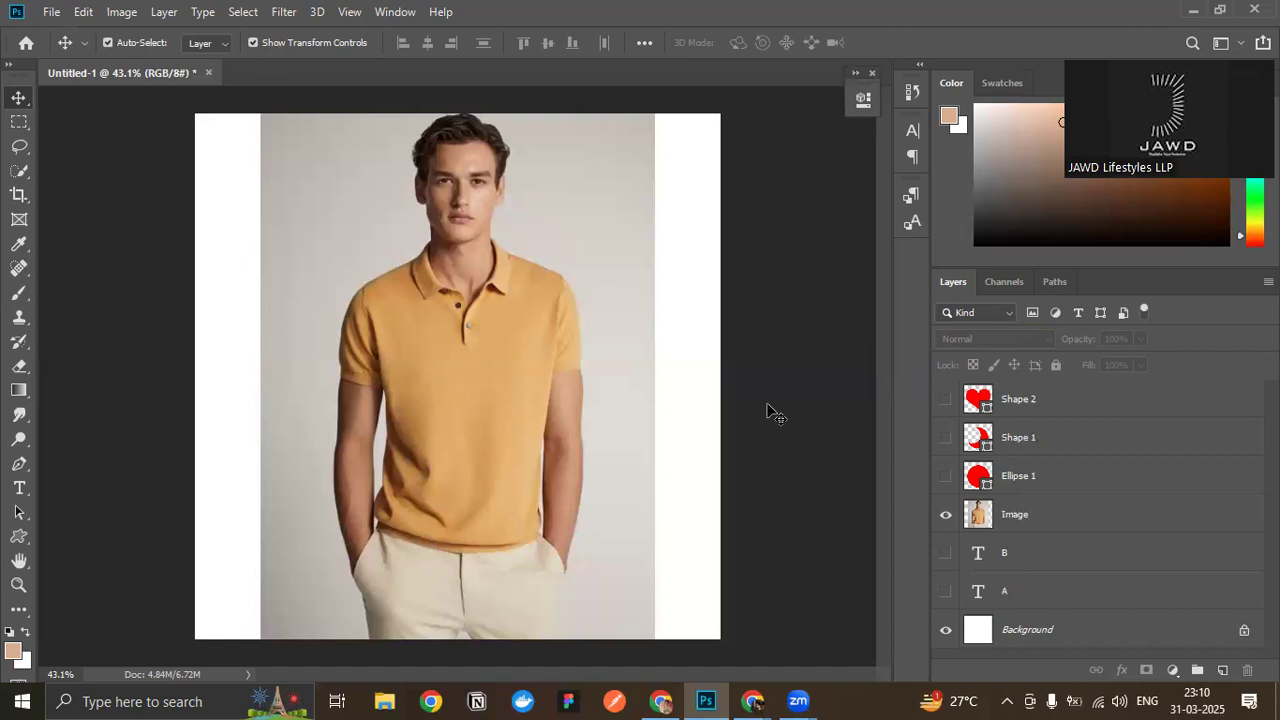
pyautogui.click(396, 222)
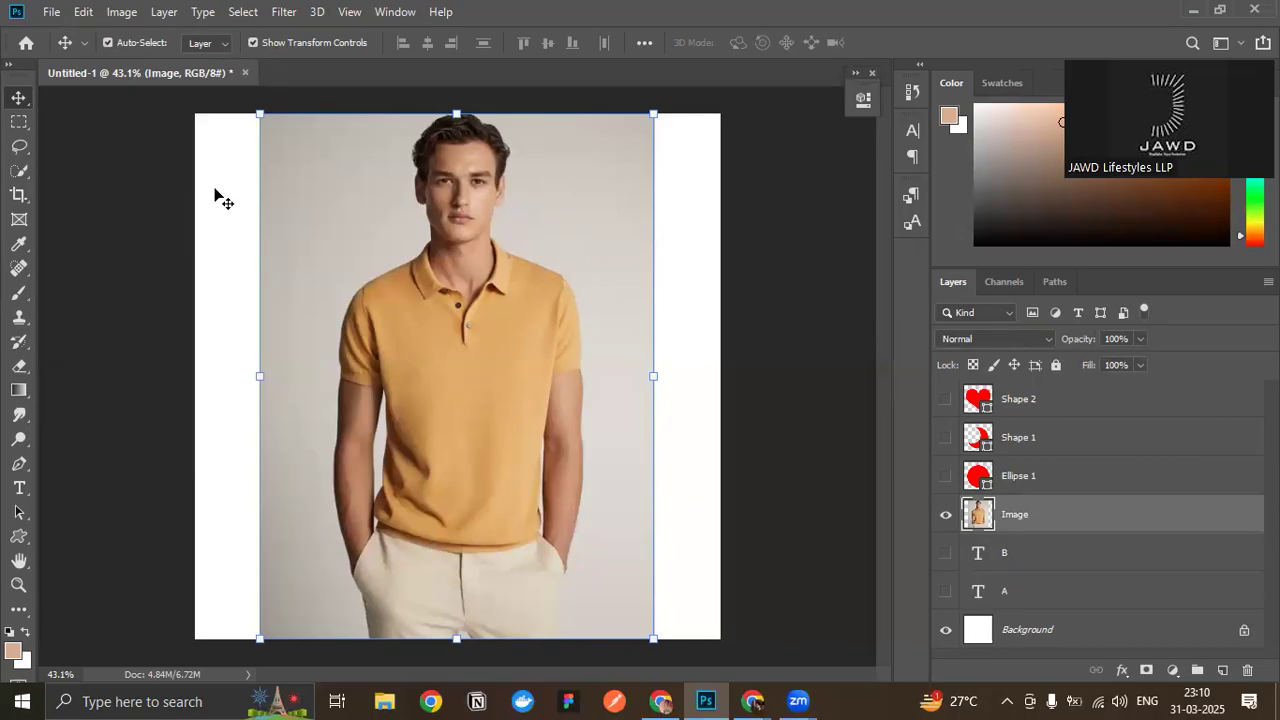
# - Switch to Chrome and search Google for beach images in a new tab
pyautogui.click(660, 701)
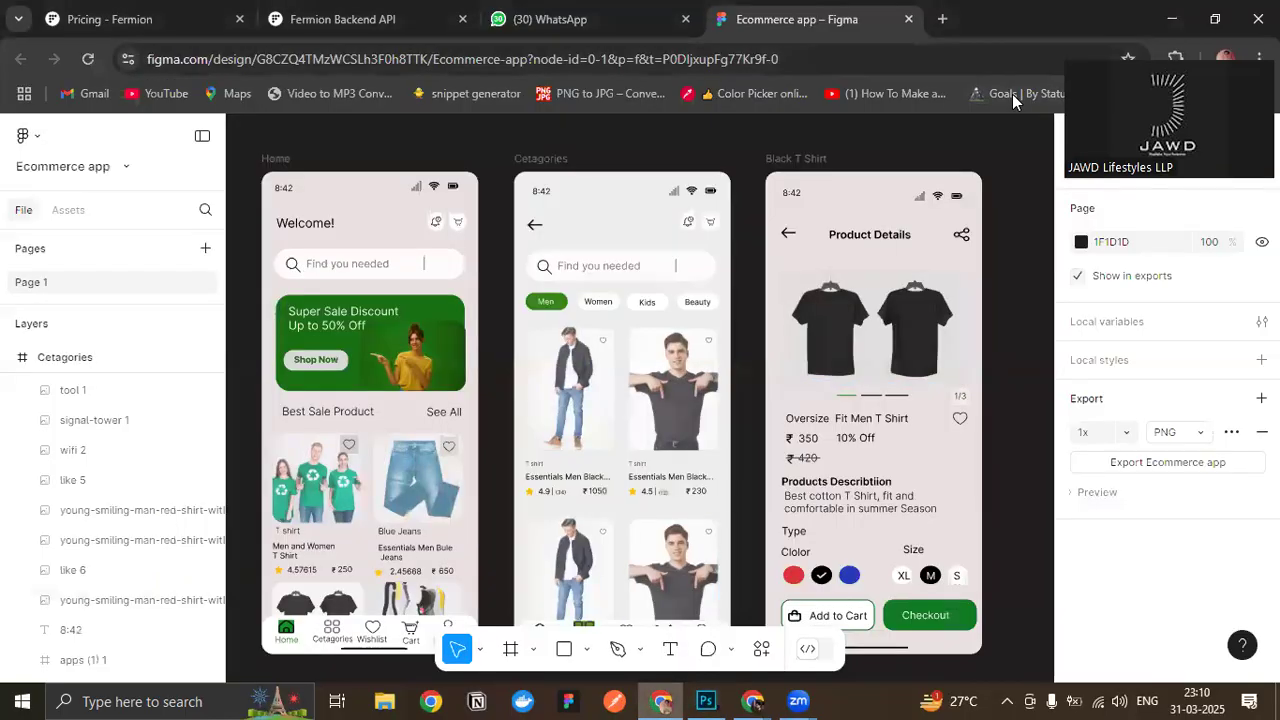
pyautogui.click(942, 19)
pyautogui.write('be')
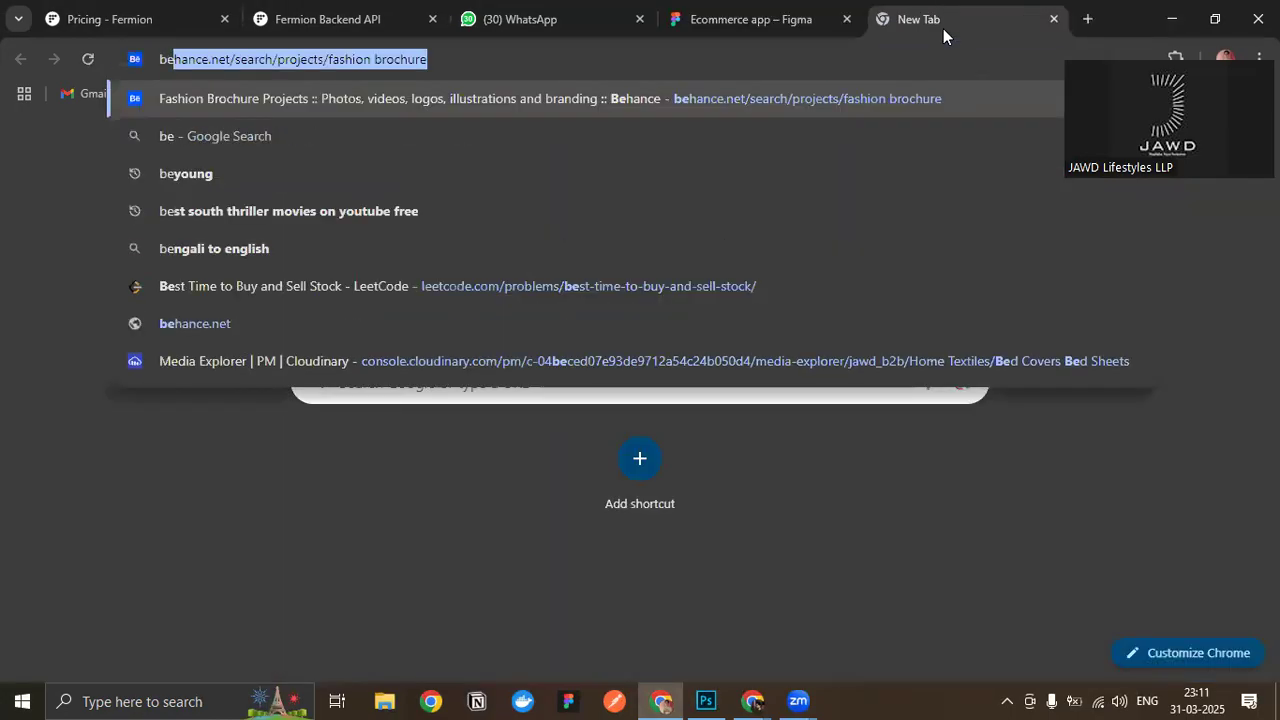
pyautogui.write('ach image')
pyautogui.press('Return')
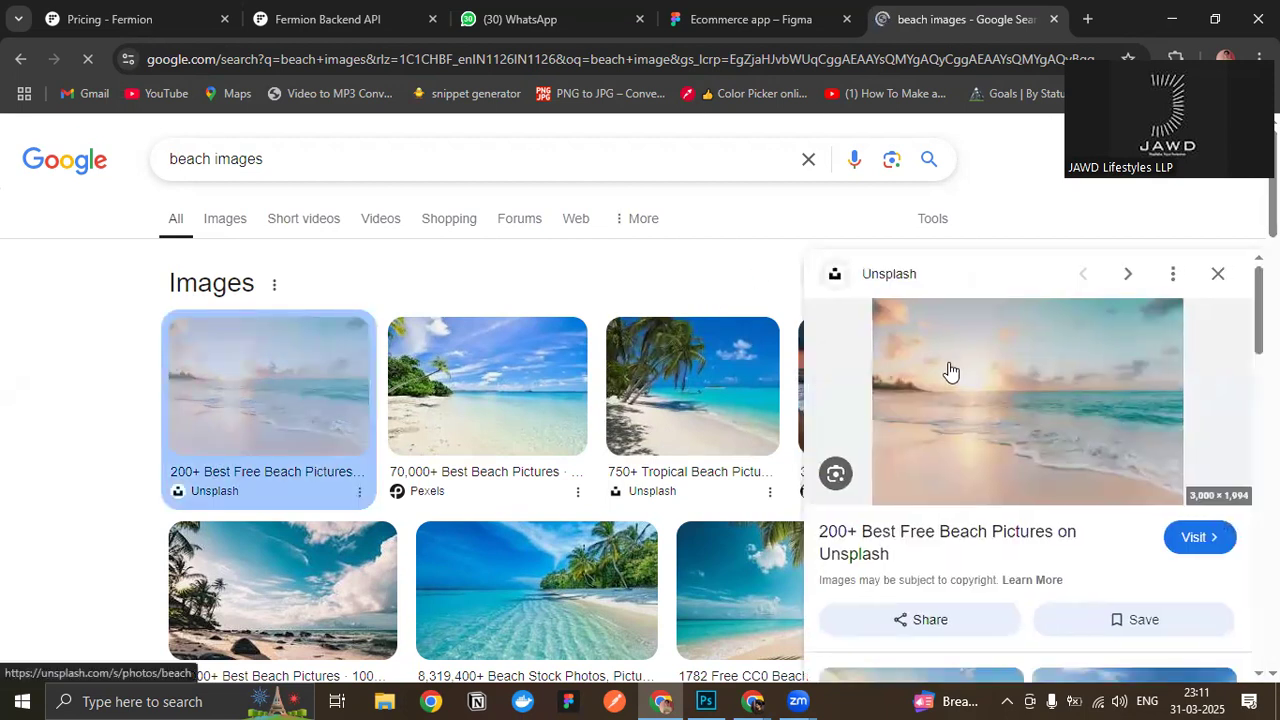
# - Save the Unsplash beach sunset picture to the Downloads folder as a JPEG image
pyautogui.rightClick(950, 372)
pyautogui.click(1012, 467)
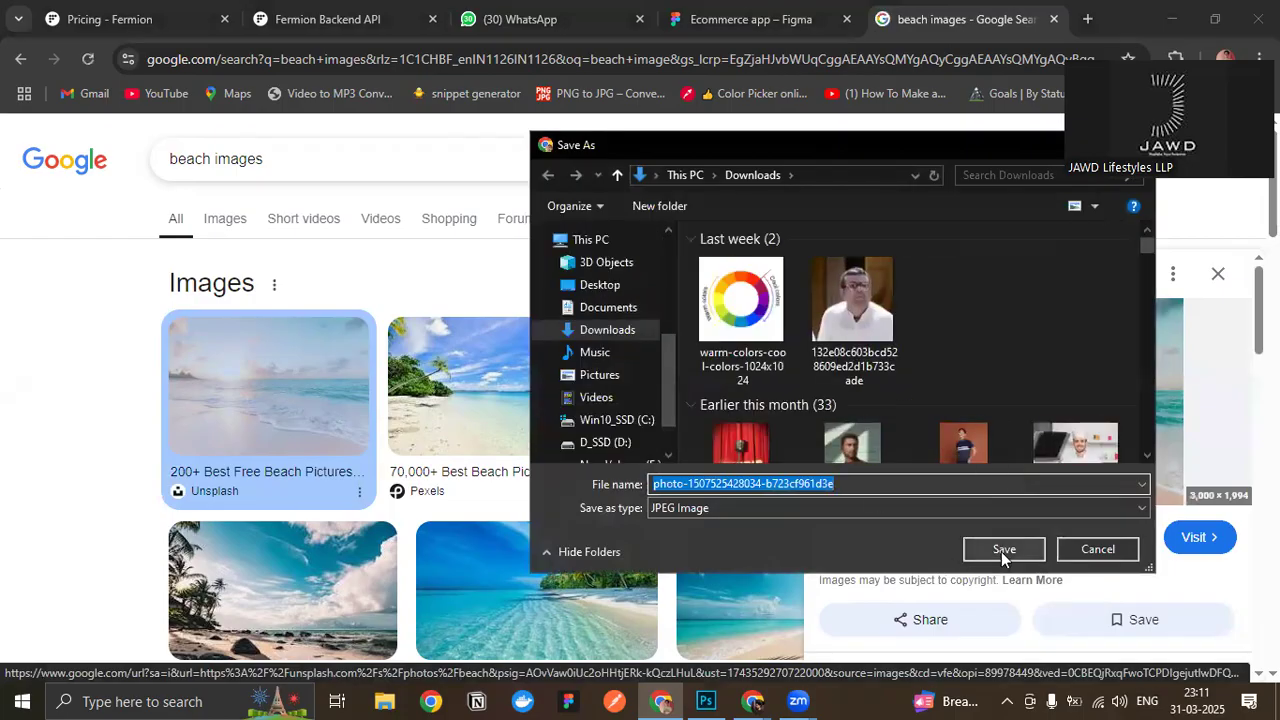
pyautogui.click(1002, 549)
# - Switch back to Photoshop and place the downloaded beach photo from the Downloads folder as an embedded image
pyautogui.click(704, 700)
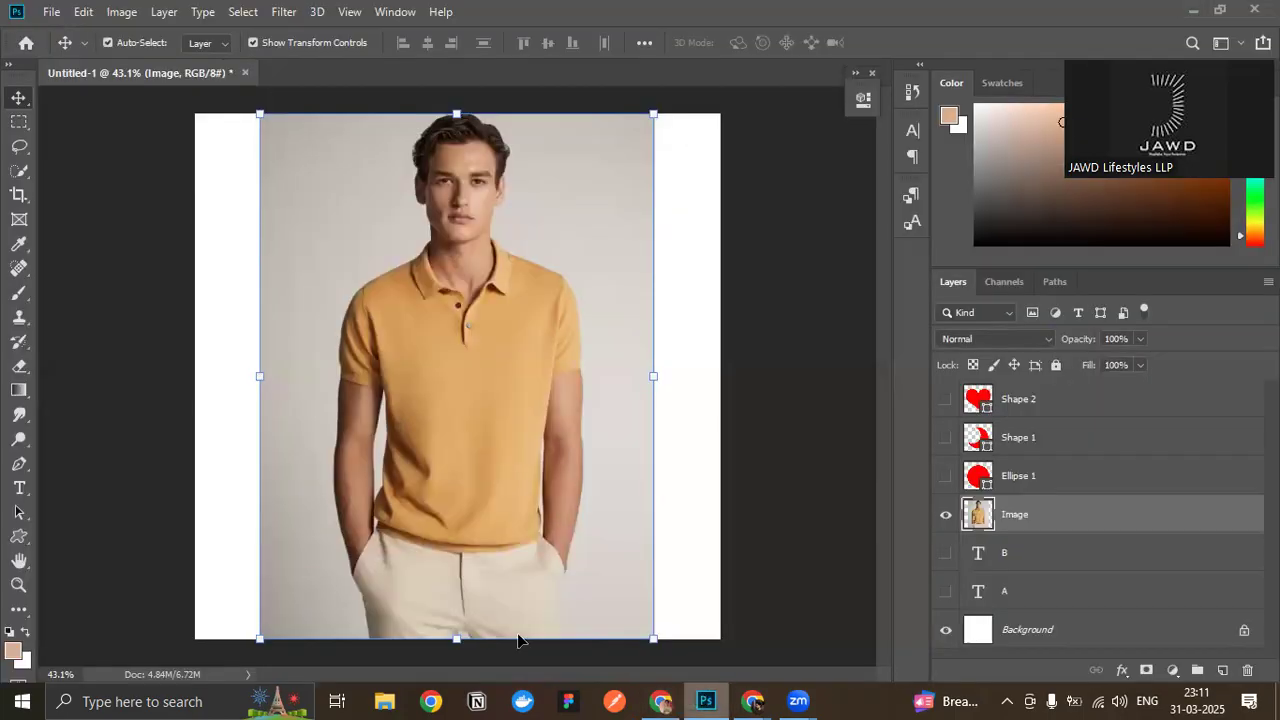
pyautogui.click(110, 150)
pyautogui.click(52, 12)
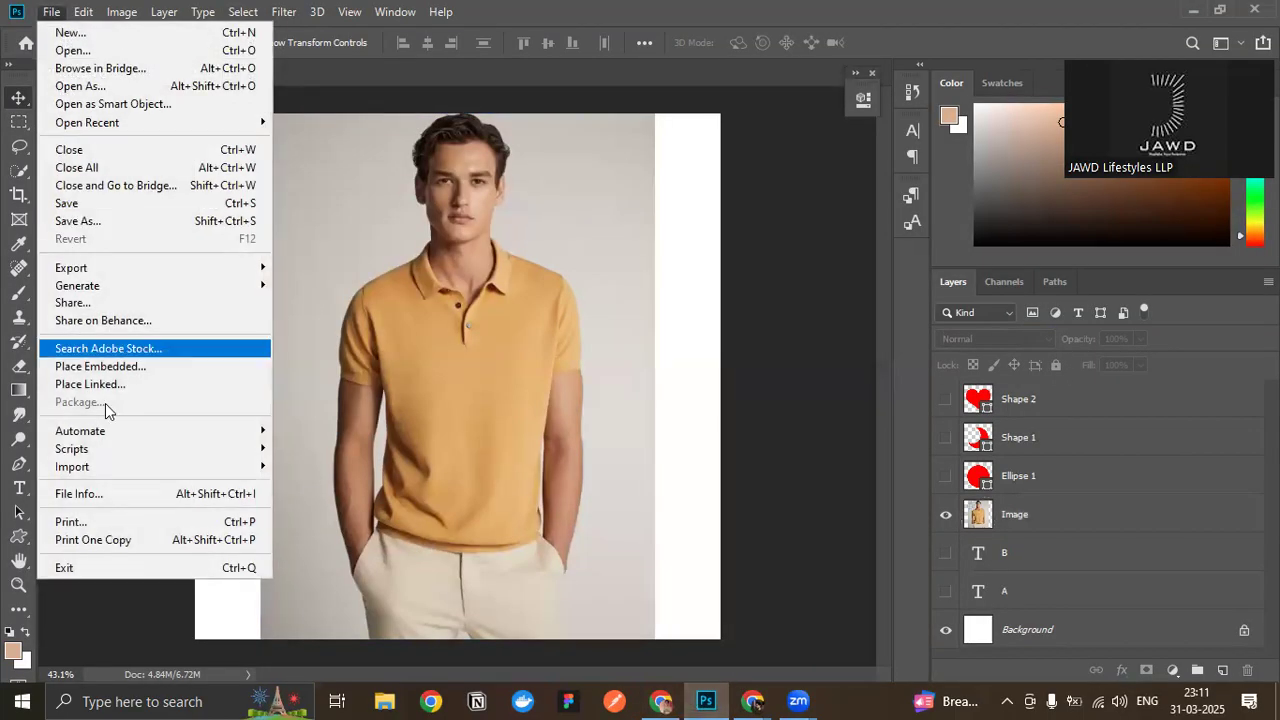
pyautogui.click(139, 364)
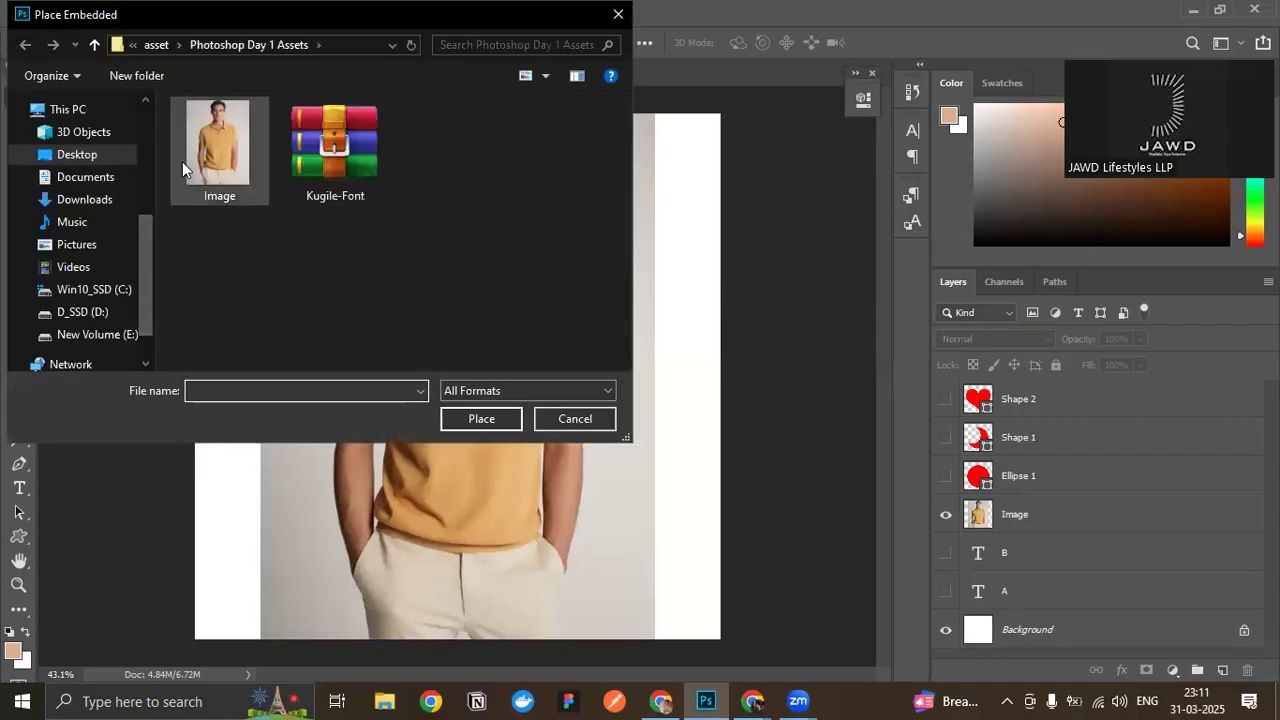
pyautogui.click(91, 200)
pyautogui.doubleClick(221, 167)
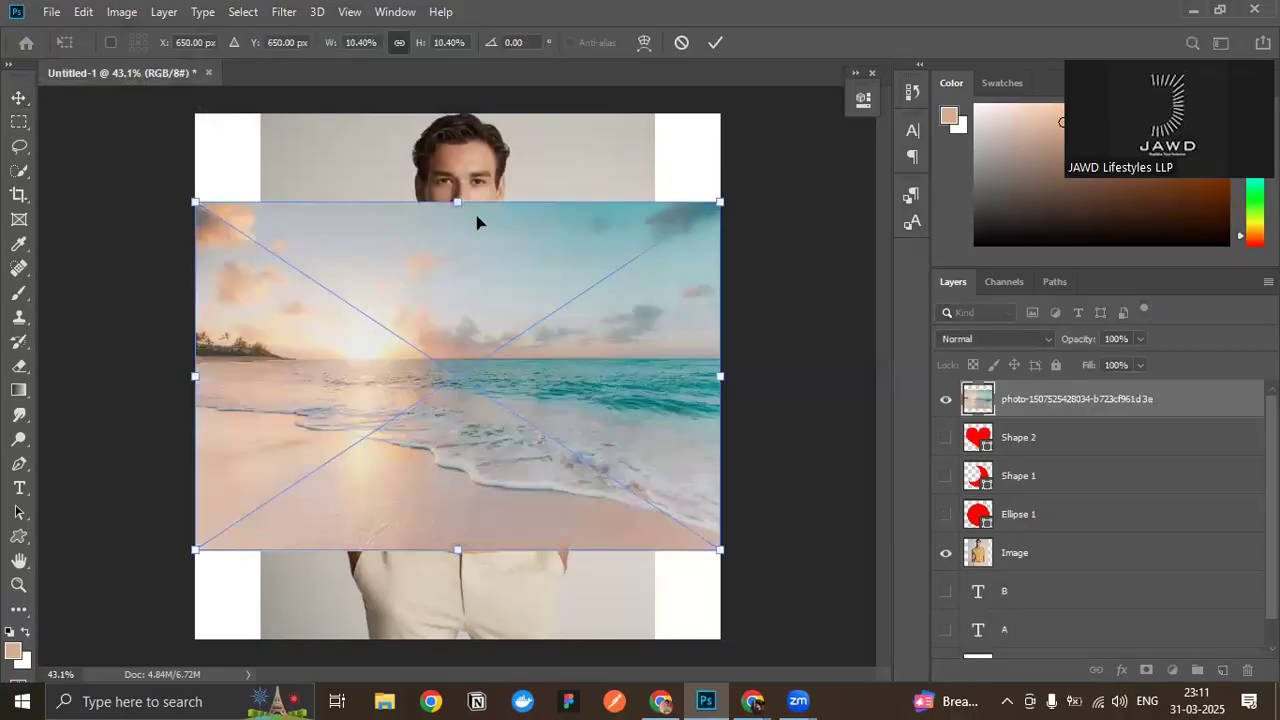
# - Scale the placed beach photo proportionally to about 15.65% so it fills the full canvas height
pyautogui.moveTo(462, 202); pyautogui.dragTo(457, 114)
pyautogui.moveTo(457, 549); pyautogui.dragTo(457, 638)
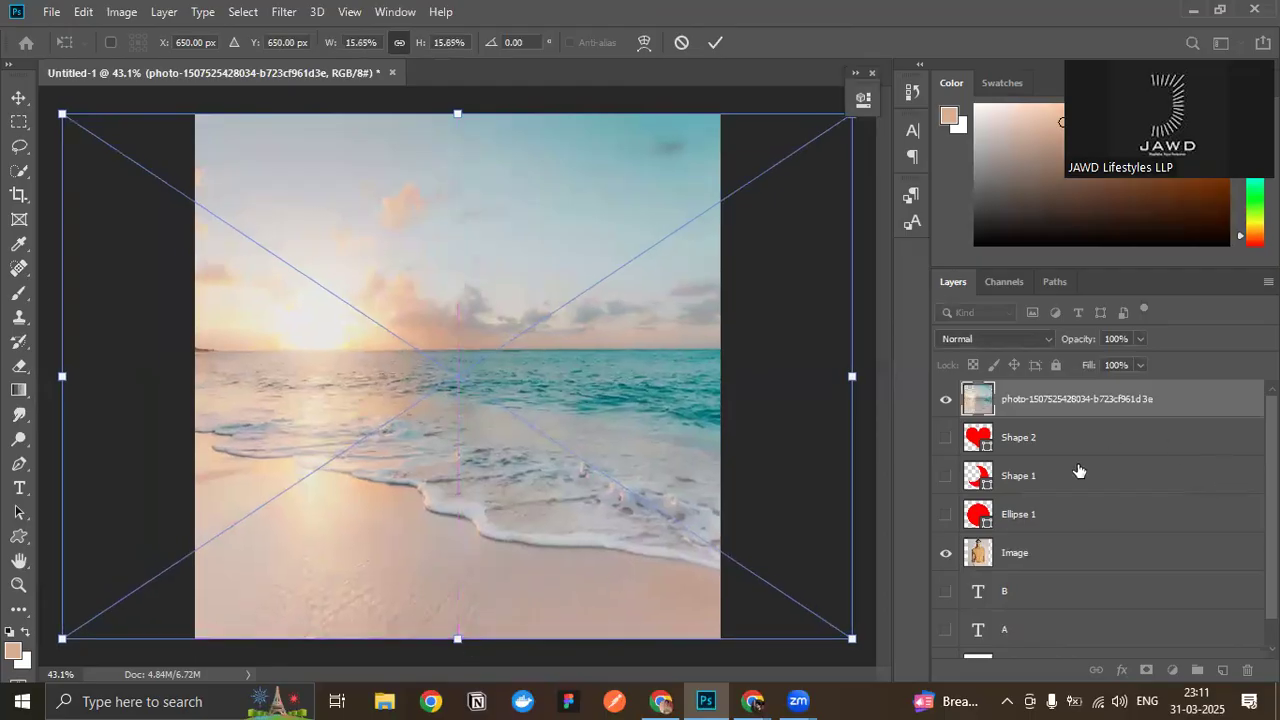
pyautogui.scroll(-1, 1077, 483)
pyautogui.press('Return')
pyautogui.scroll(1, 1031, 527)
# - Move the Image layer above the beach photo layer at the top of the layer stack
pyautogui.click(1031, 520)
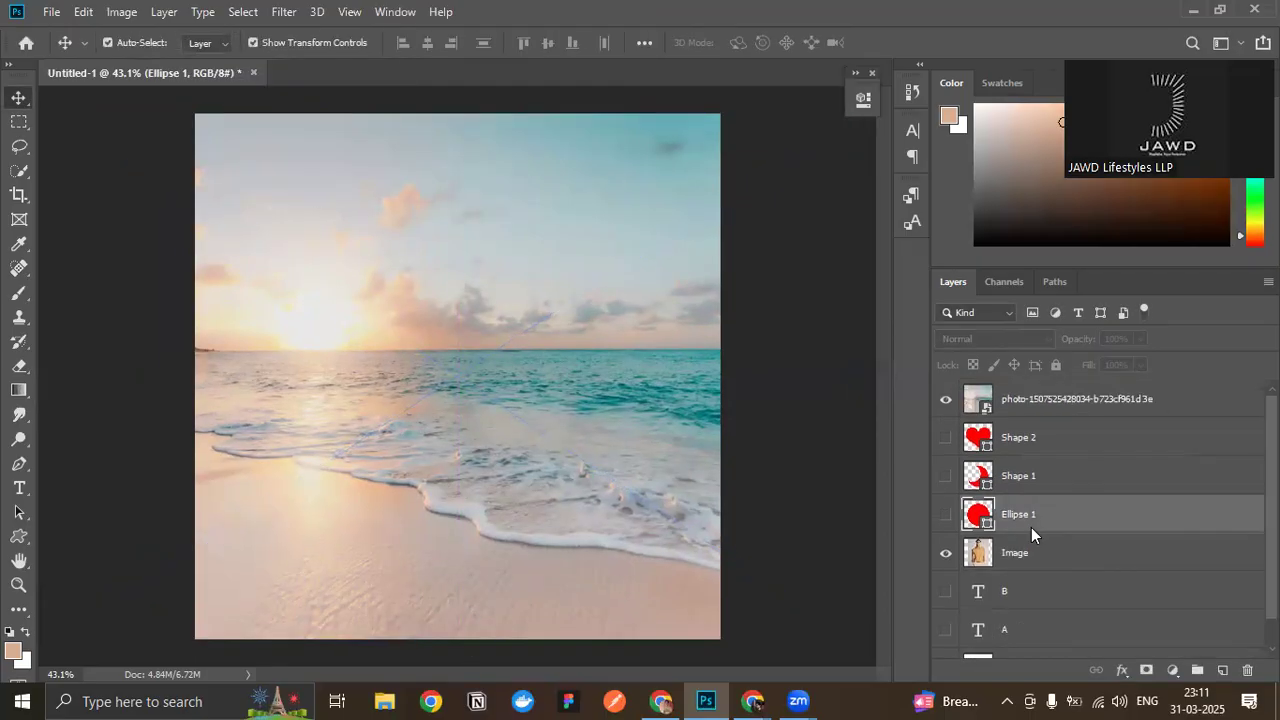
pyautogui.click(1031, 555)
pyautogui.moveTo(1031, 555); pyautogui.dragTo(1030, 400)
pyautogui.click(775, 346)
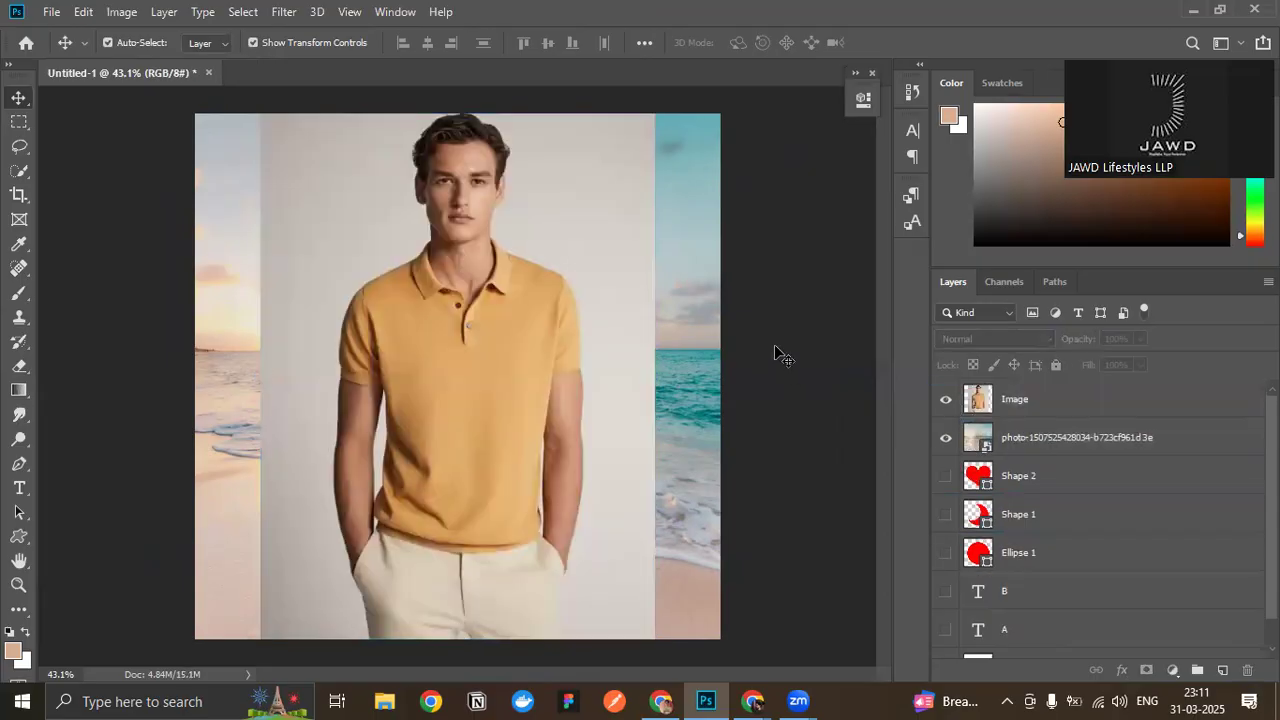
# - Isolate the man on the Image layer with Select and Mask, using Select Subject, and output the result as a layer mask
pyautogui.click(404, 380)
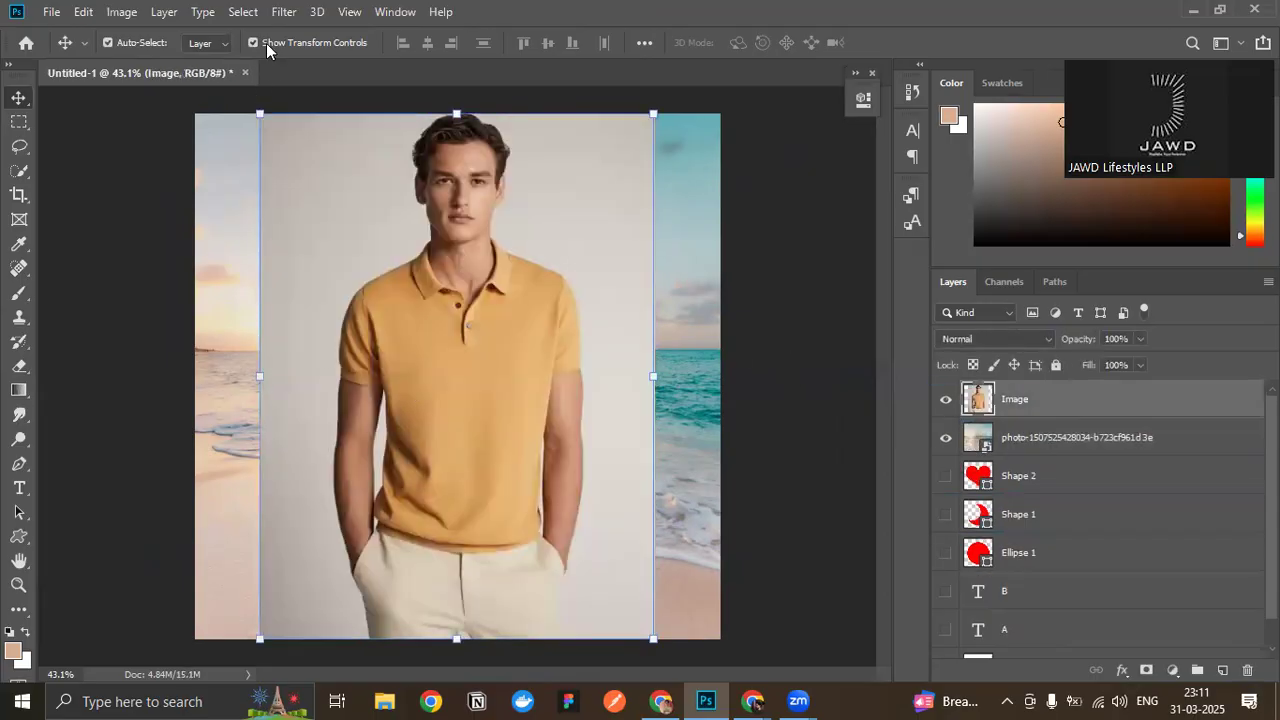
pyautogui.click(250, 12)
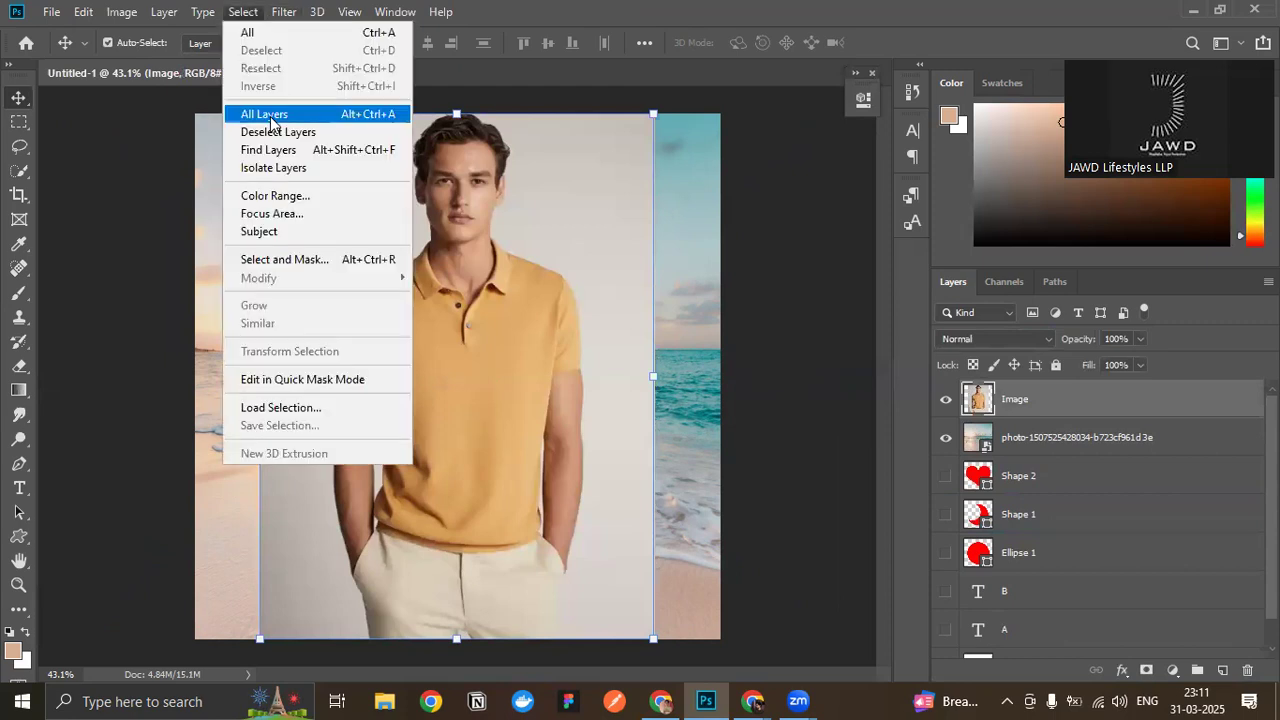
pyautogui.click(296, 259)
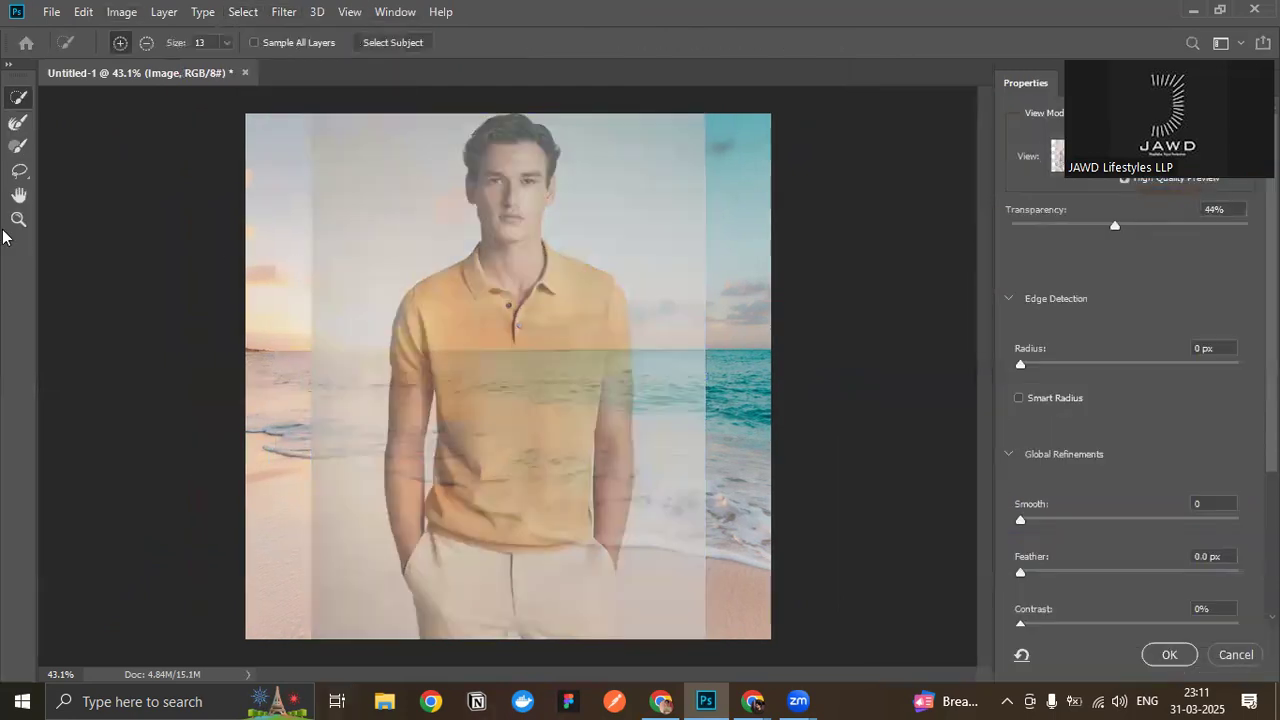
pyautogui.click(402, 40)
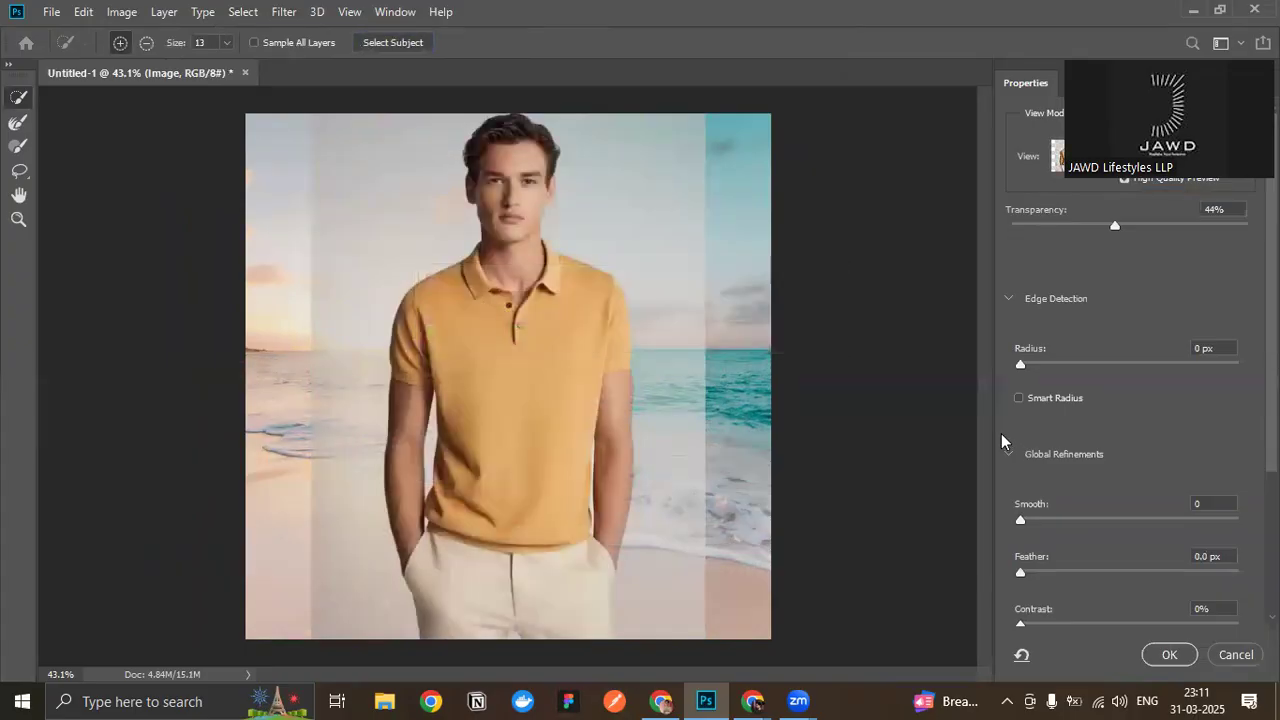
pyautogui.click(1168, 655)
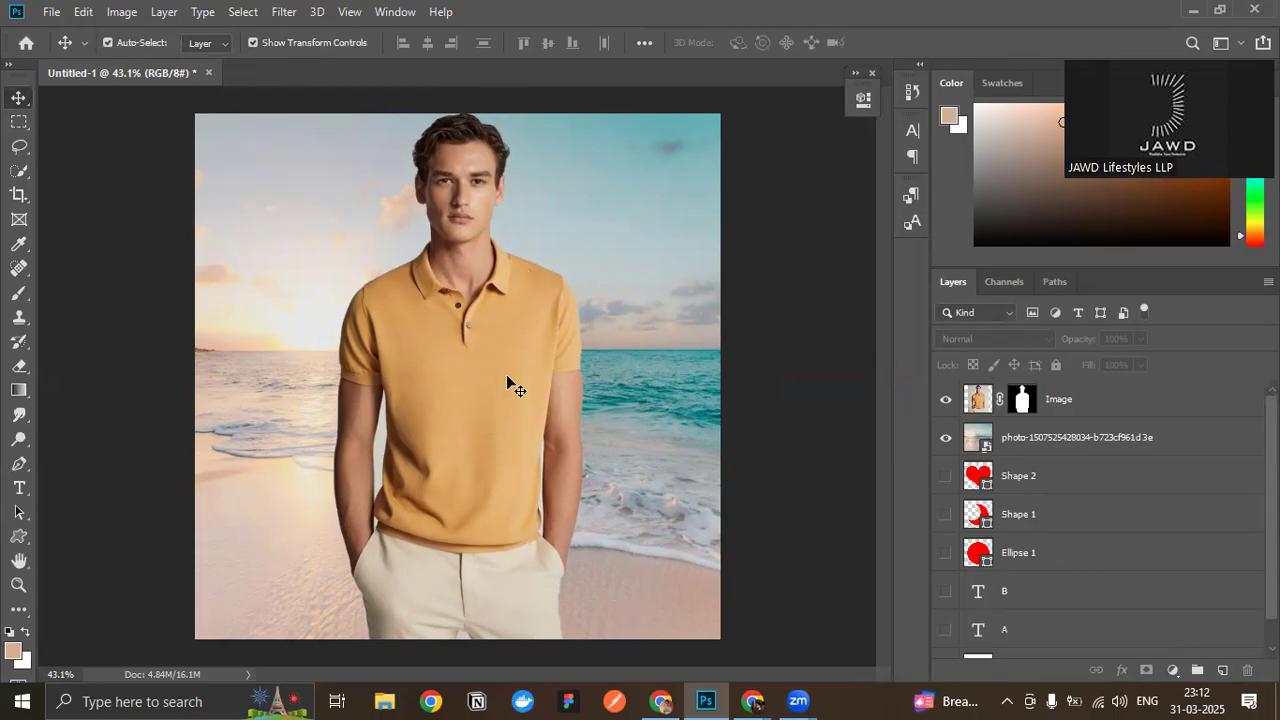
# - Preview different blend modes such as Color Dodge on the masked Image layer, return it to Normal and deselect it
pyautogui.click(404, 352)
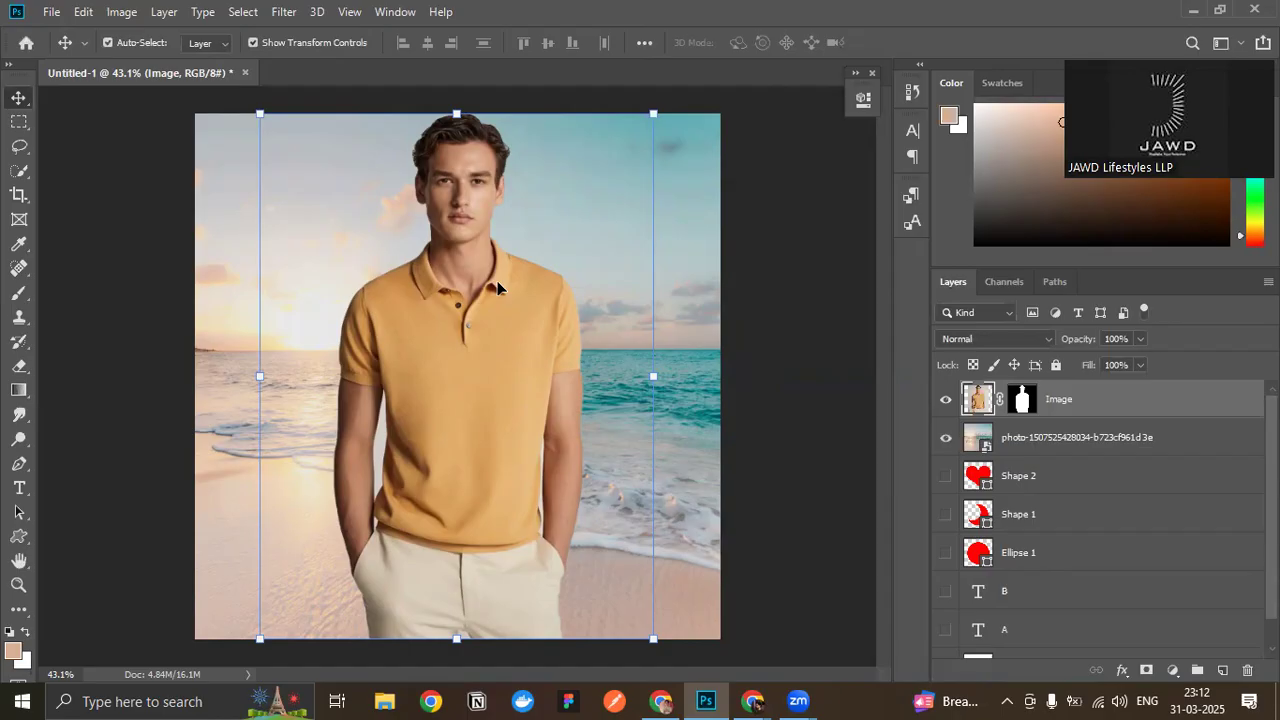
pyautogui.click(1021, 337)
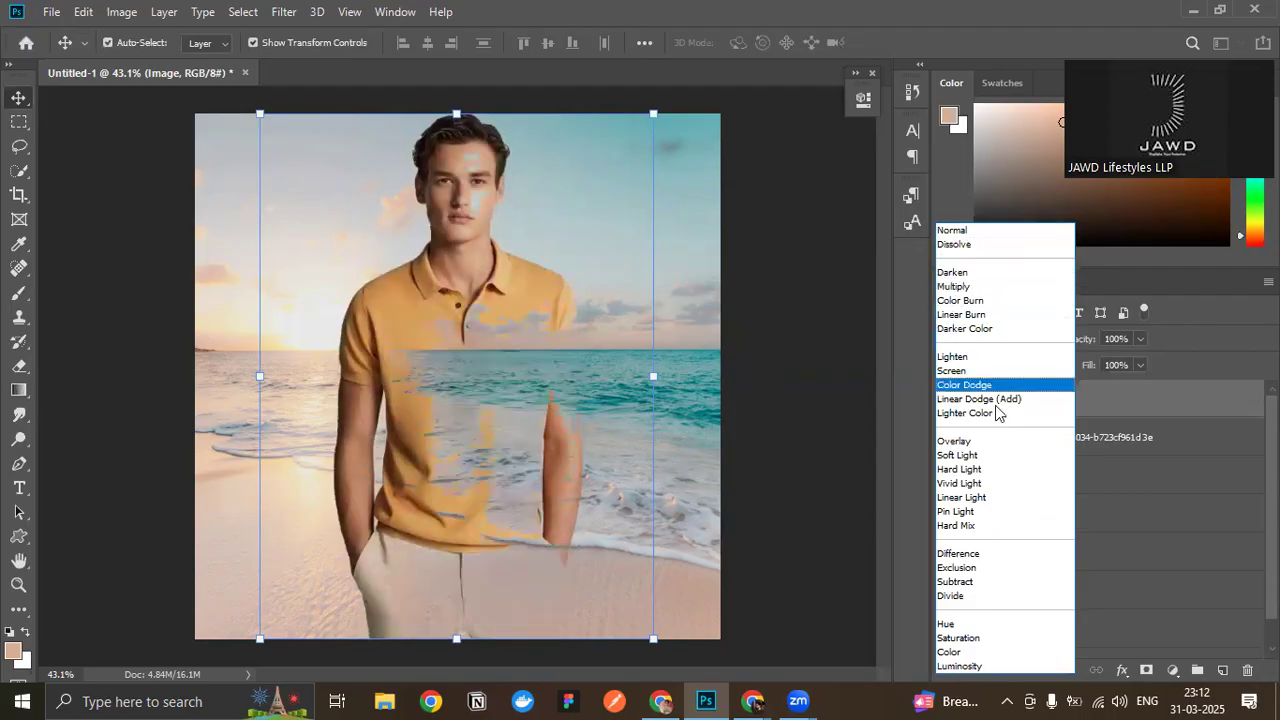
pyautogui.click(975, 231)
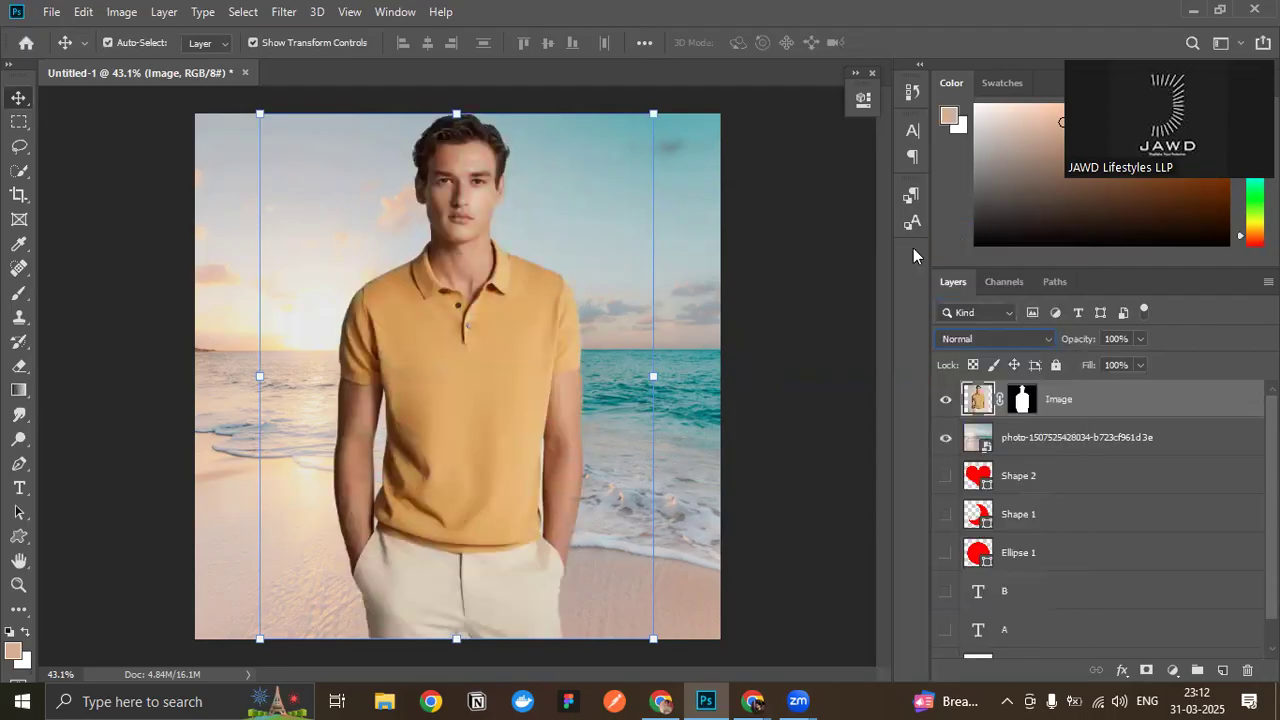
pyautogui.click(1003, 343)
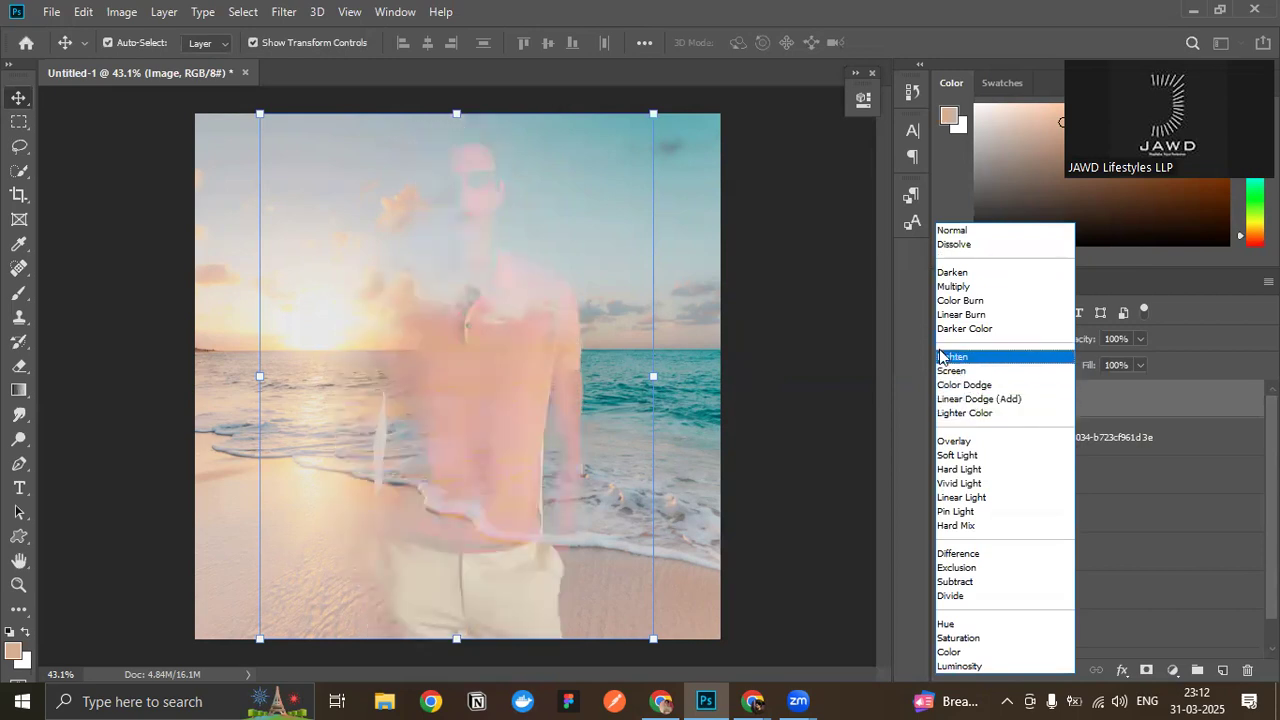
pyautogui.click(971, 226)
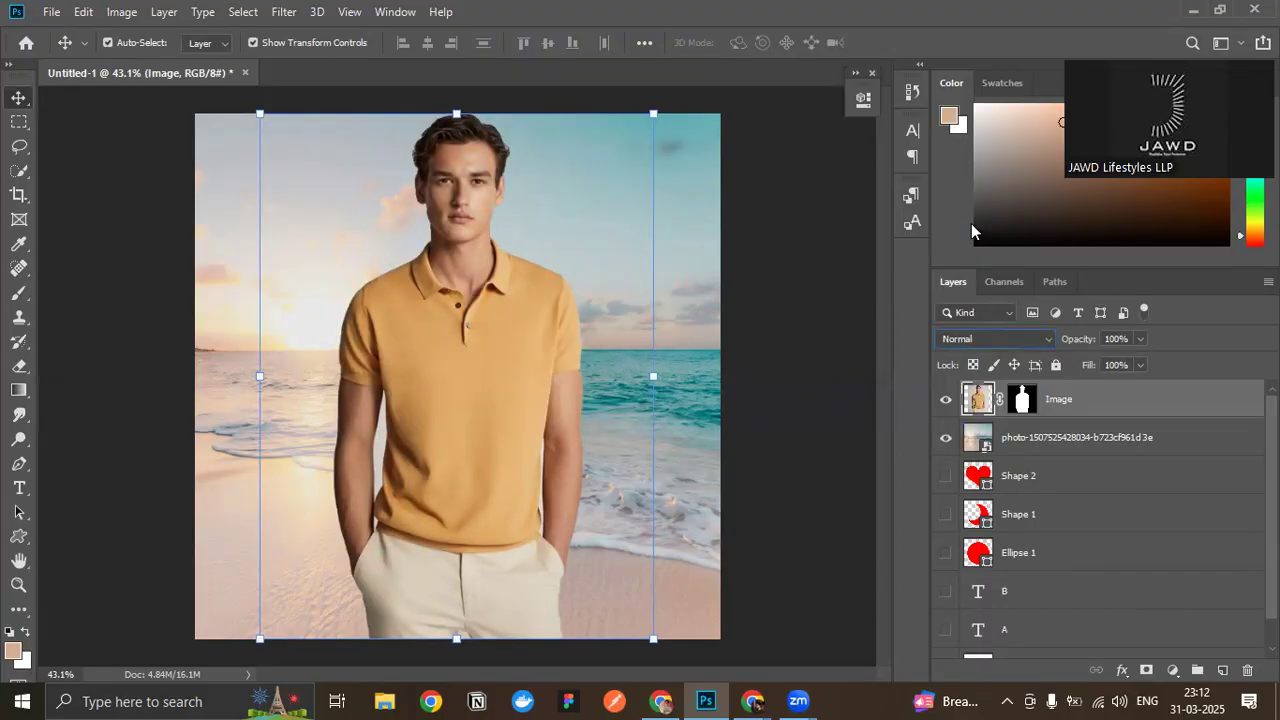
pyautogui.click(821, 280)
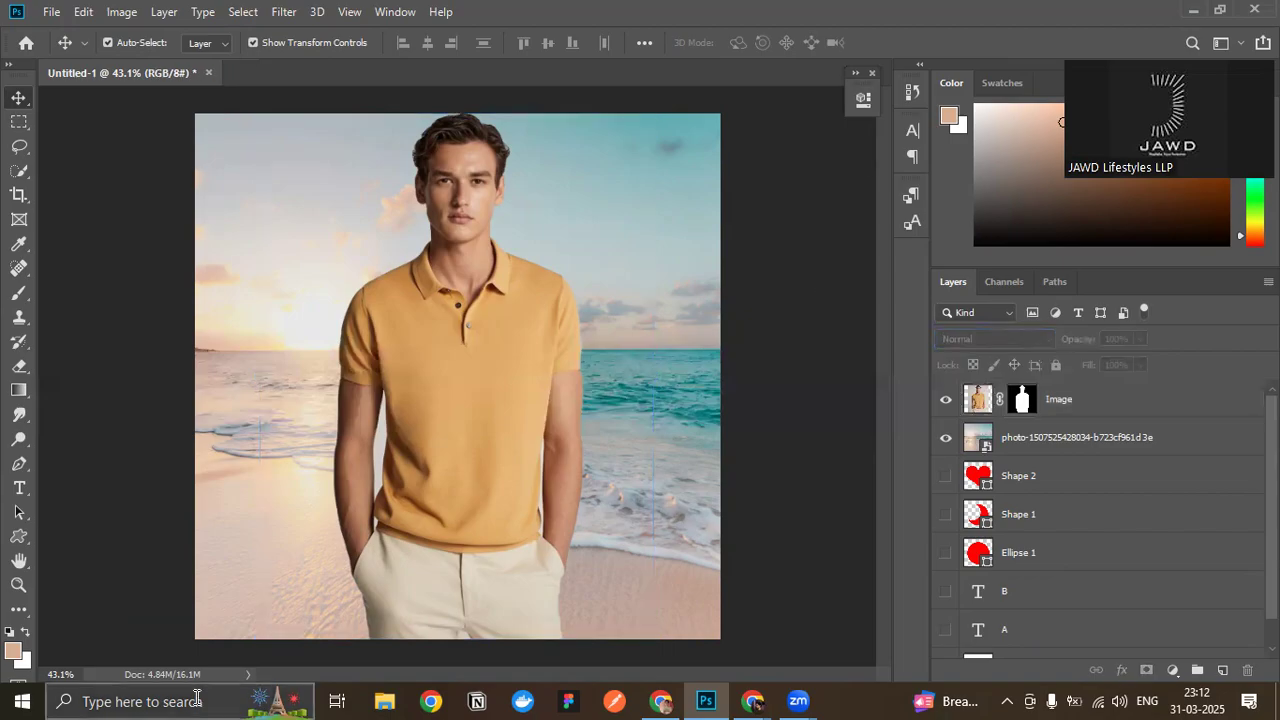
# - Review the Image layer's opacity control and blend modes including Overlay, keeping it at Normal and 100% opacity
pyautogui.click(416, 604)
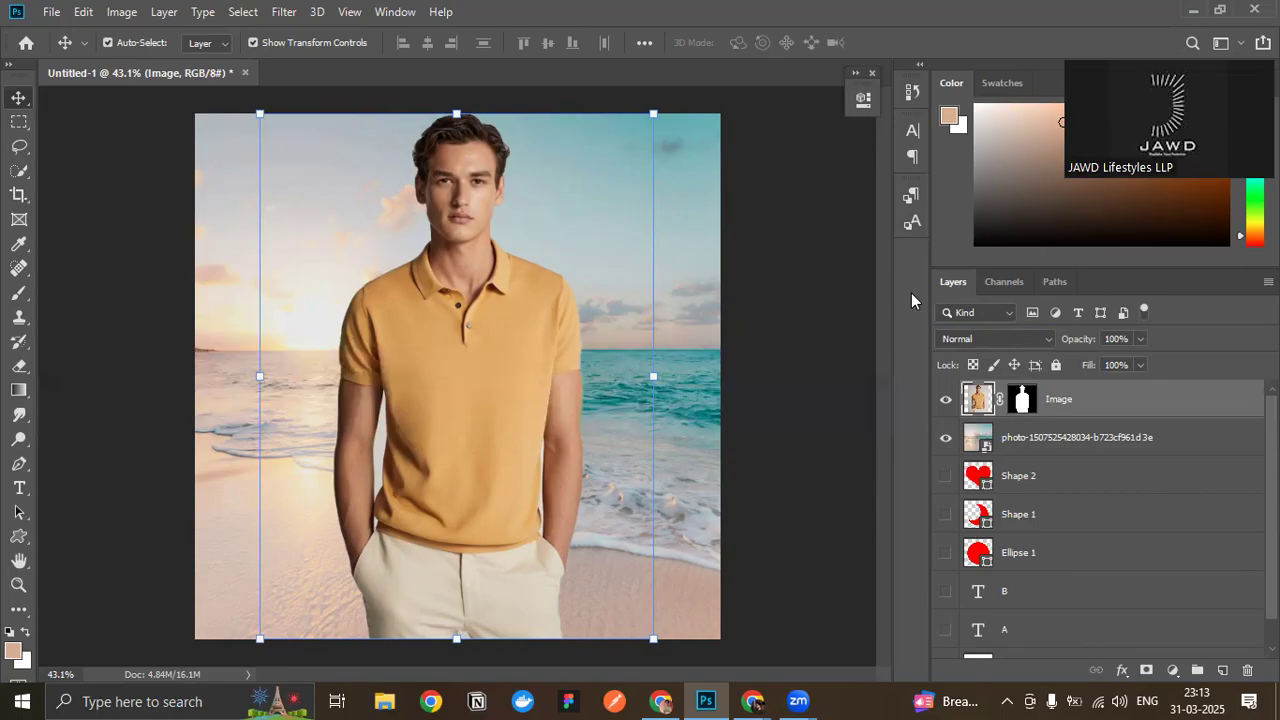
pyautogui.click(973, 338)
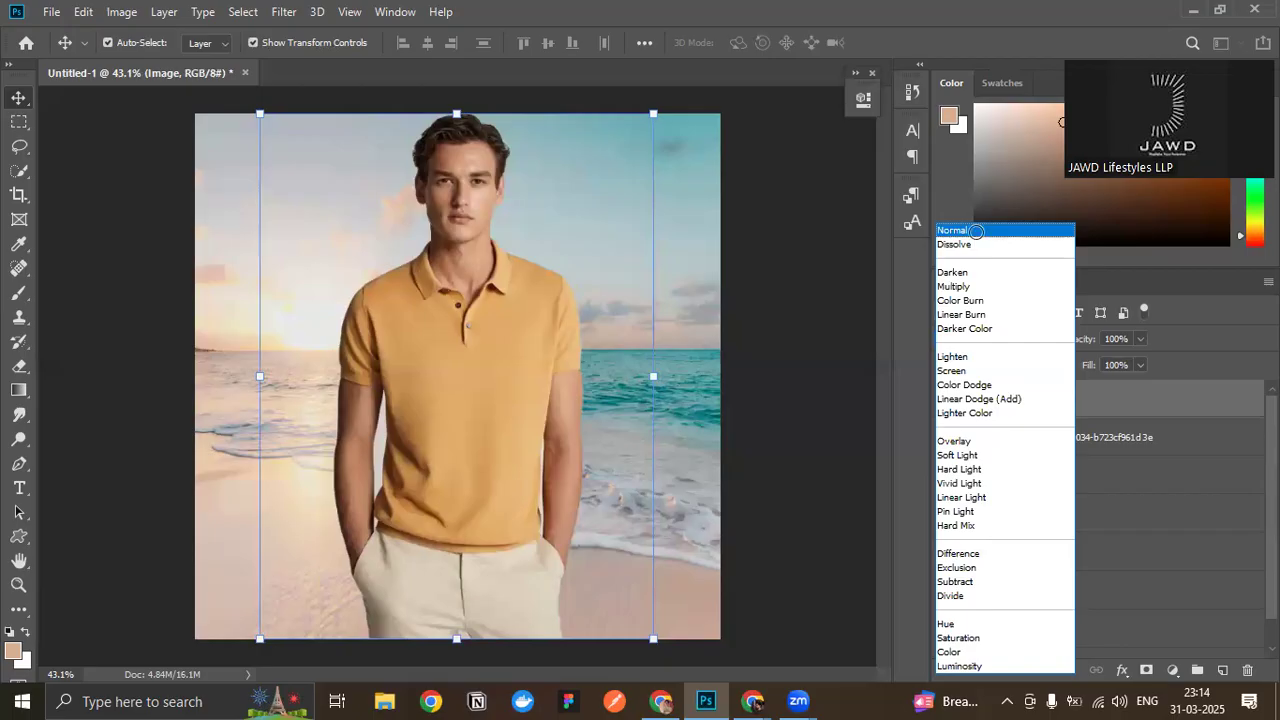
pyautogui.click(977, 234)
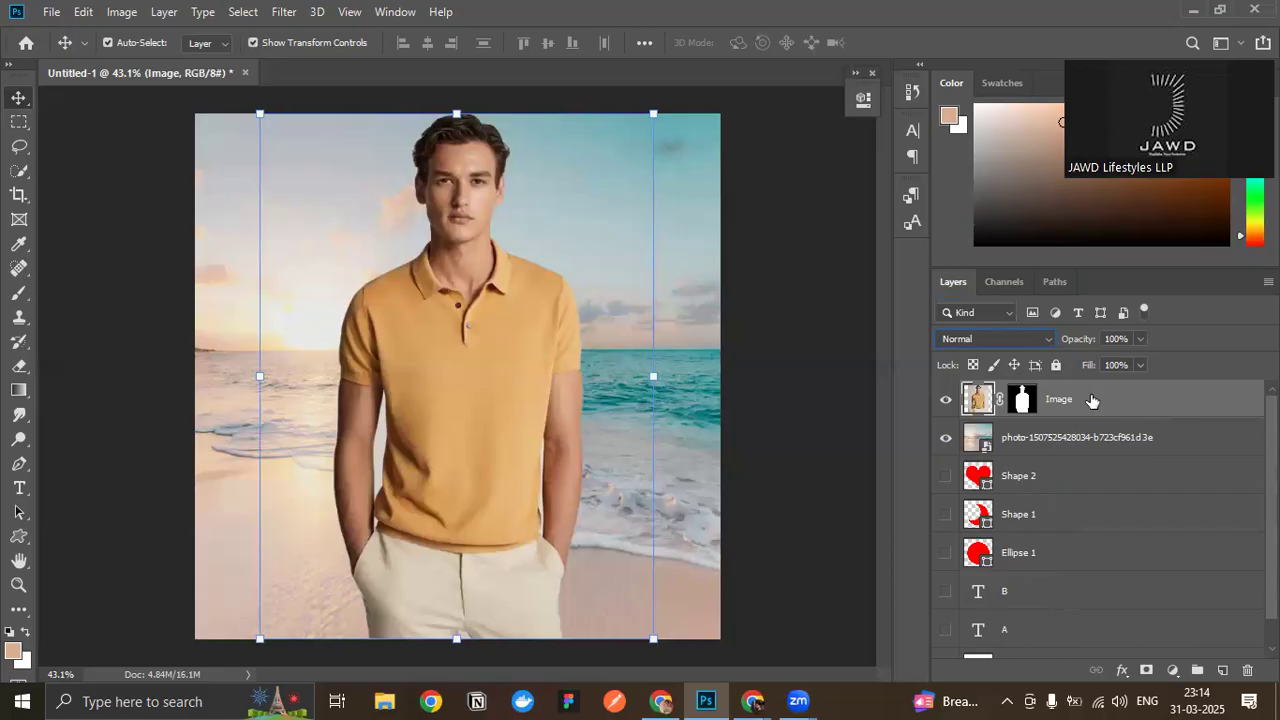
pyautogui.click(1141, 340)
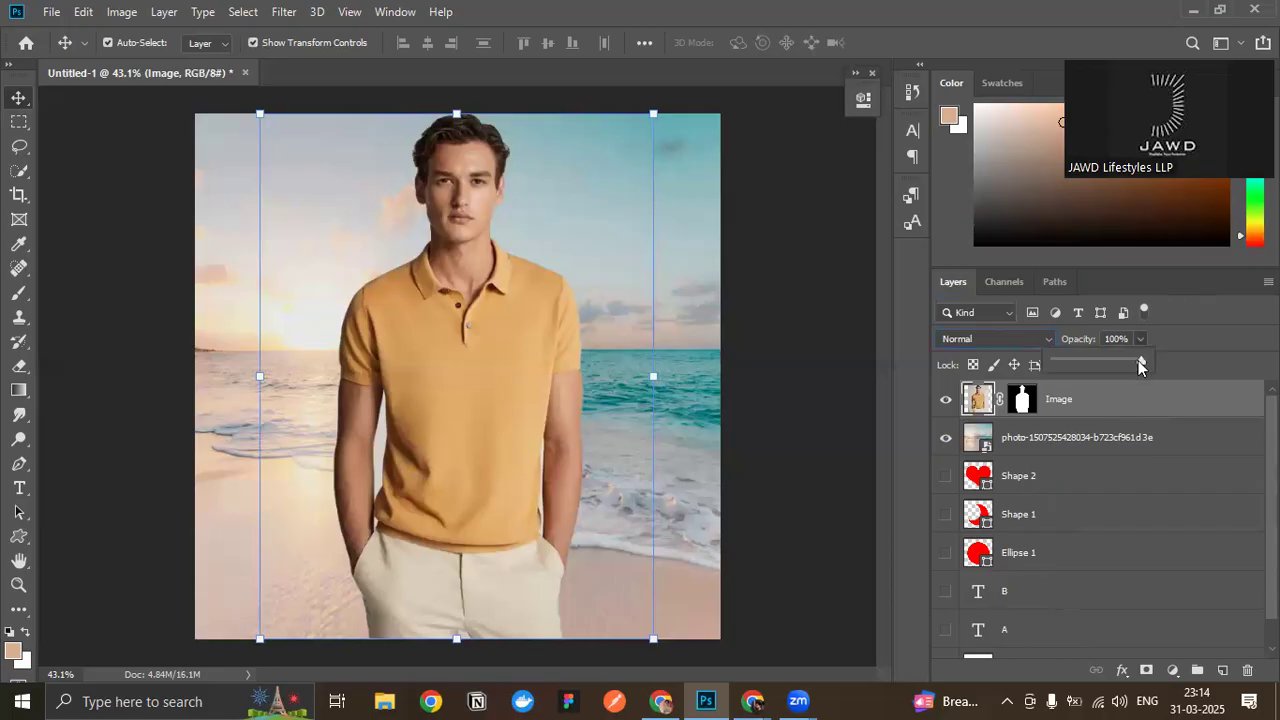
pyautogui.moveTo(1138, 360)
pyautogui.mouseDown()
pyautogui.moveTo(1093, 362)
pyautogui.moveTo(1155, 364)
pyautogui.mouseUp()
pyautogui.click(1194, 341)
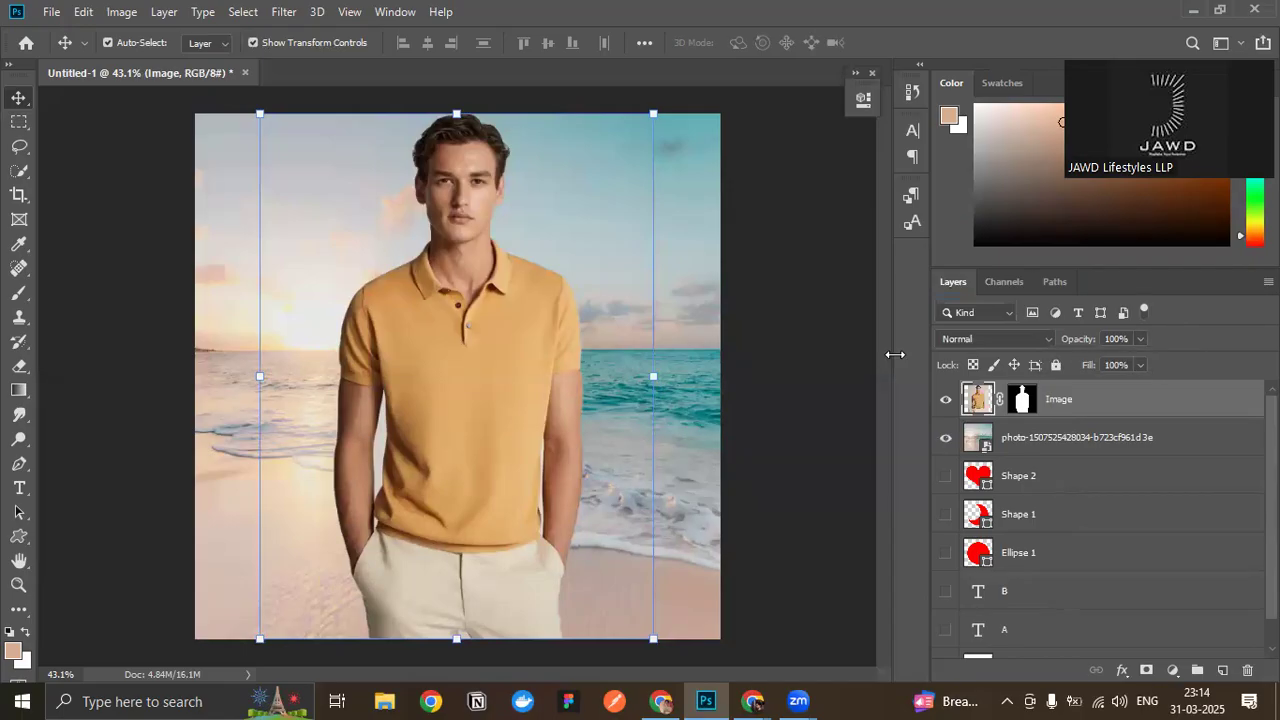
pyautogui.click(956, 338)
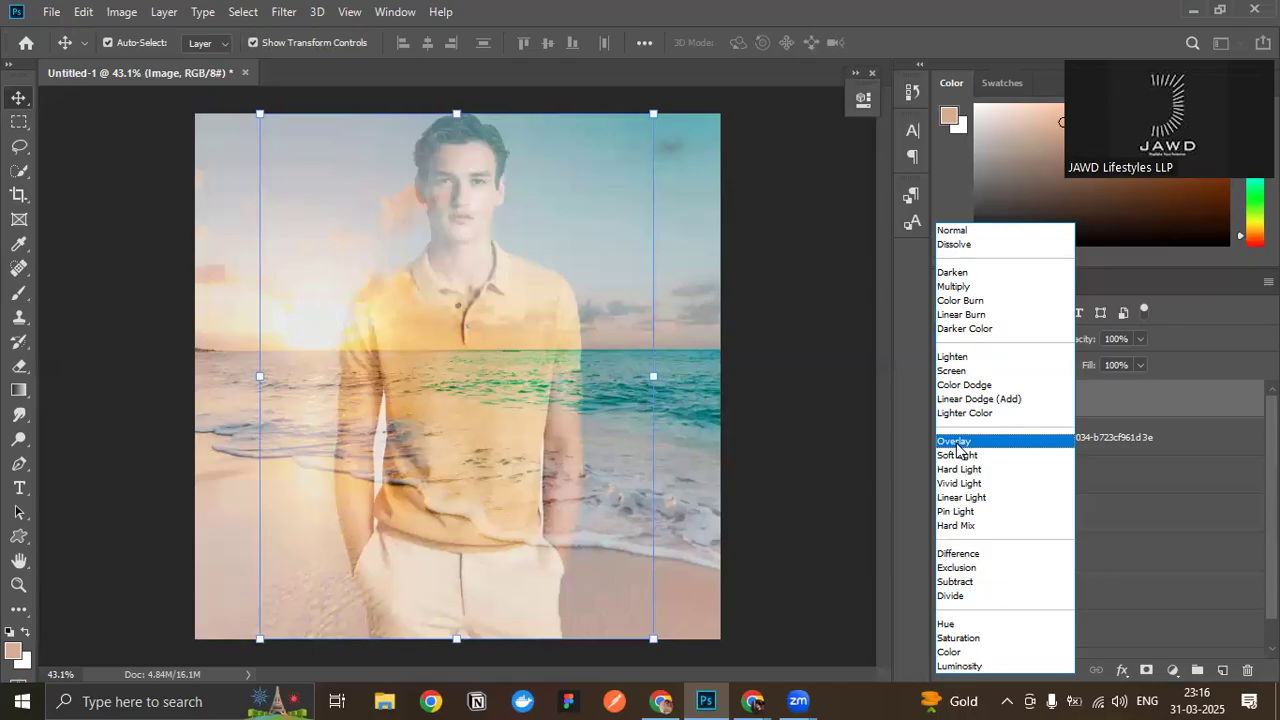
pyautogui.click(950, 230)
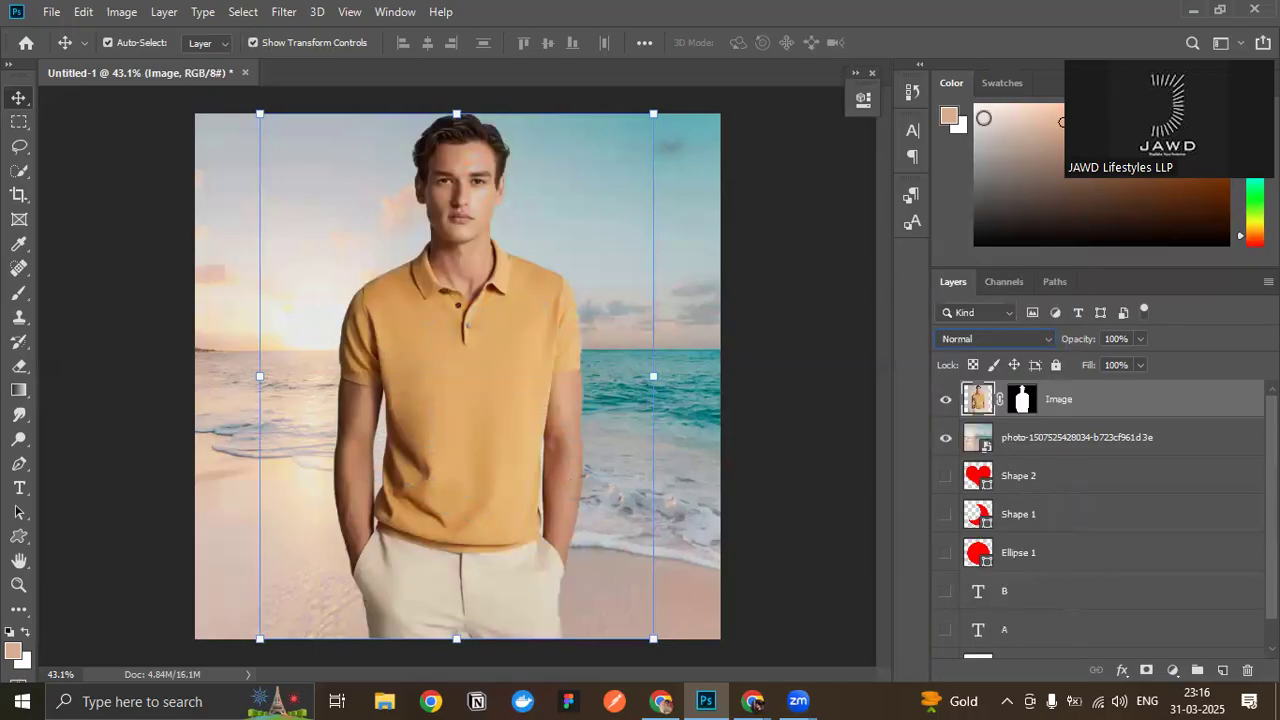
# - Enlarge the colour picking area and set the foreground colour to a neutral mid grey
pyautogui.moveTo(1019, 256); pyautogui.dragTo(1032, 372)
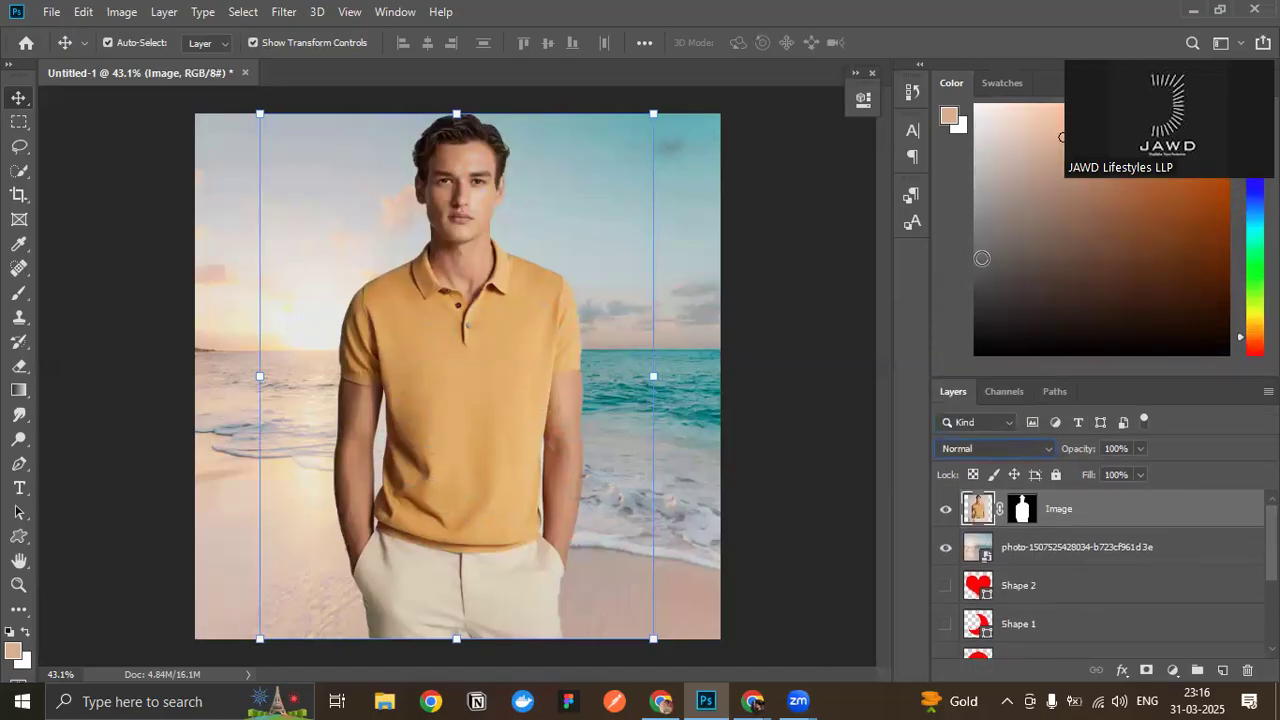
pyautogui.click(974, 104)
pyautogui.press('d')
pyautogui.moveTo(965, 290); pyautogui.dragTo(967, 232)
# - Preview the component blend modes such as Color on the Image layer without applying any of them
pyautogui.click(1032, 450)
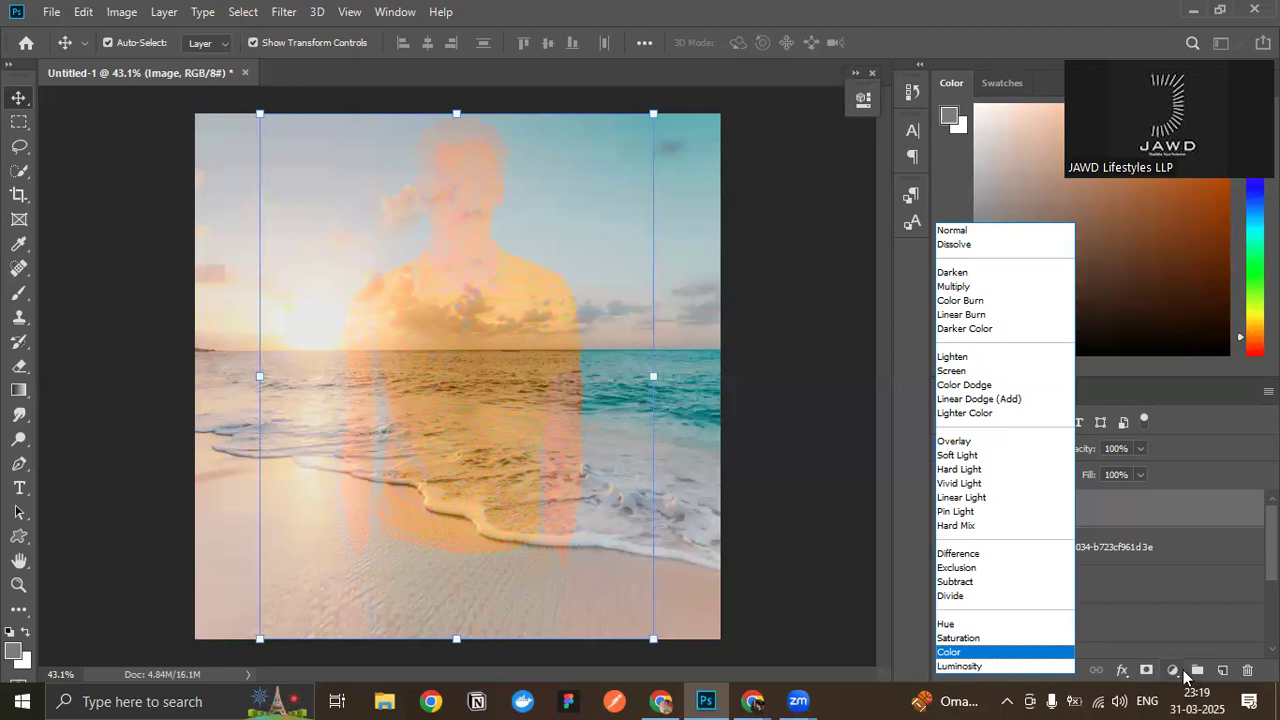
pyautogui.press('Escape')
# - Add a Curves adjustment layer above the Image layer, place a point just above the middle of the RGB curve and close its properties
pyautogui.click(1178, 672)
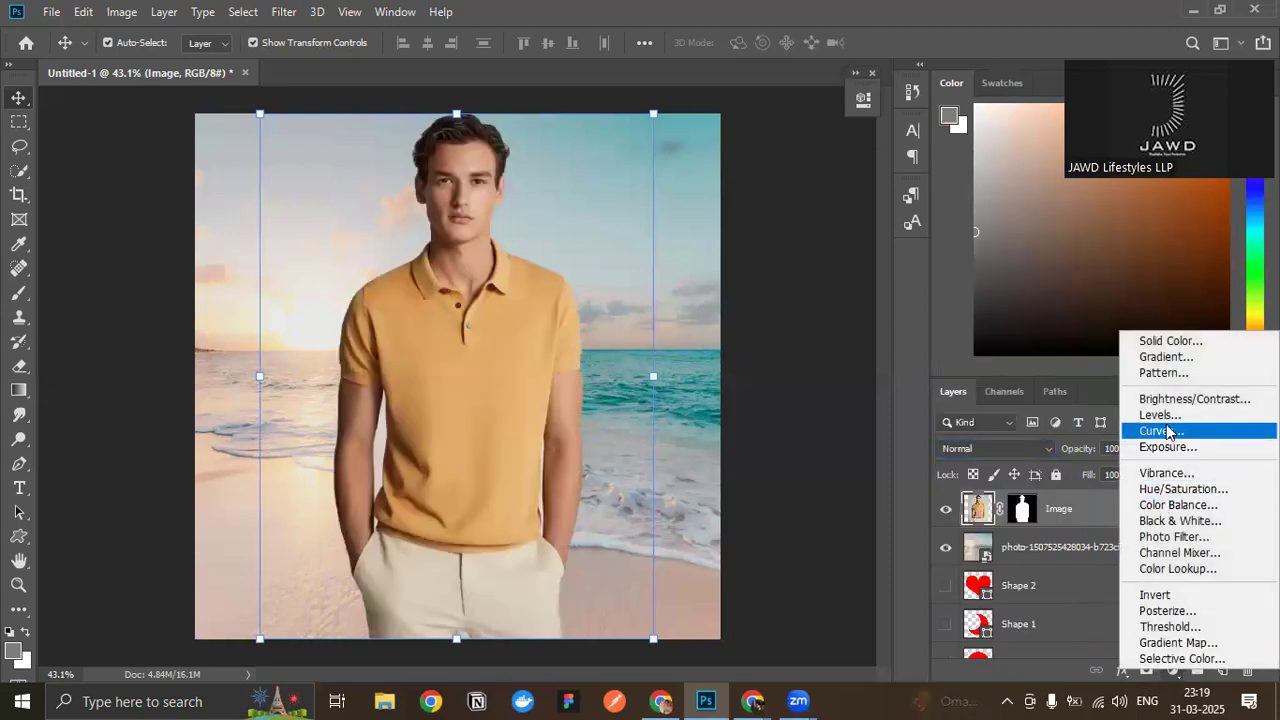
pyautogui.click(1168, 430)
pyautogui.moveTo(706, 306); pyautogui.dragTo(731, 281)
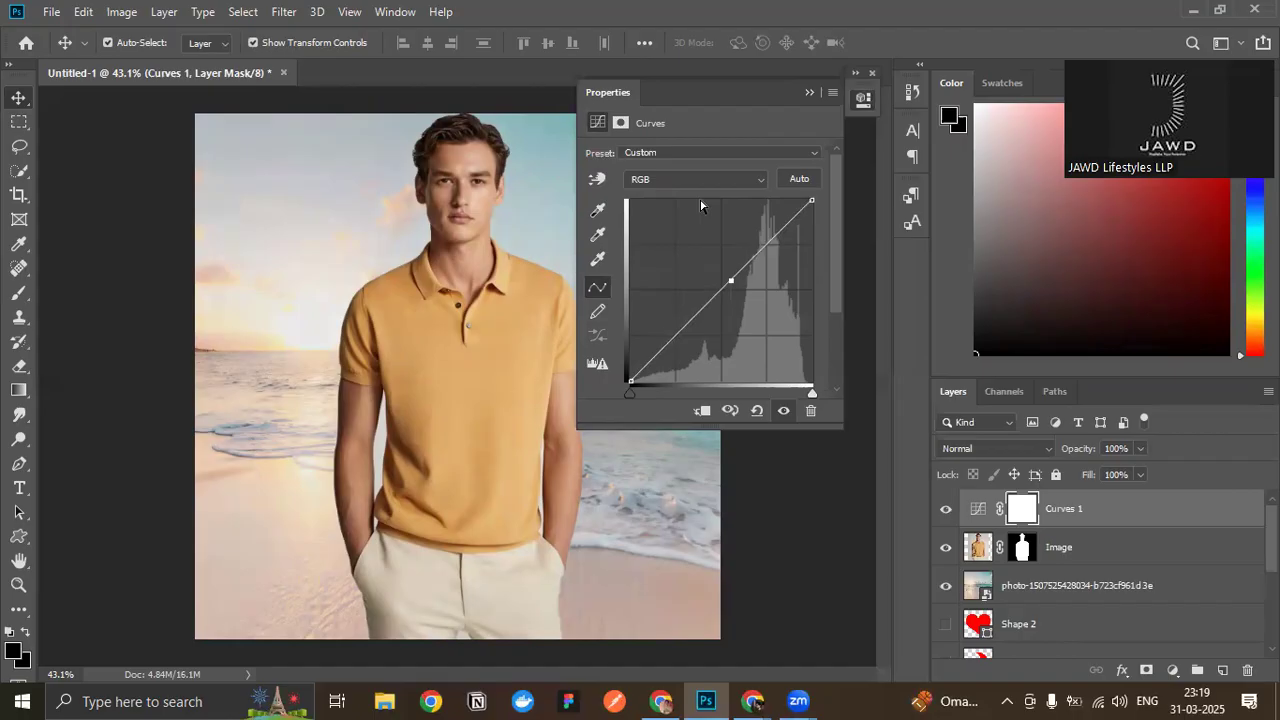
pyautogui.click(855, 73)
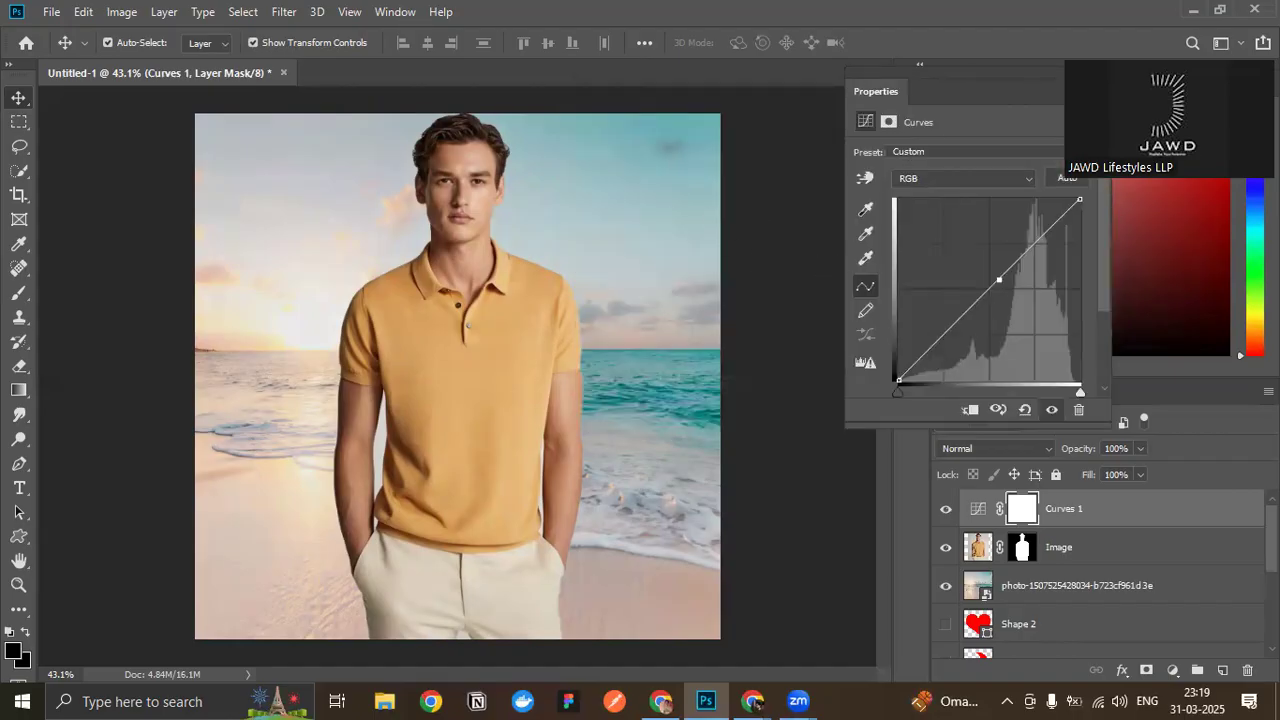
pyautogui.click(1086, 73)
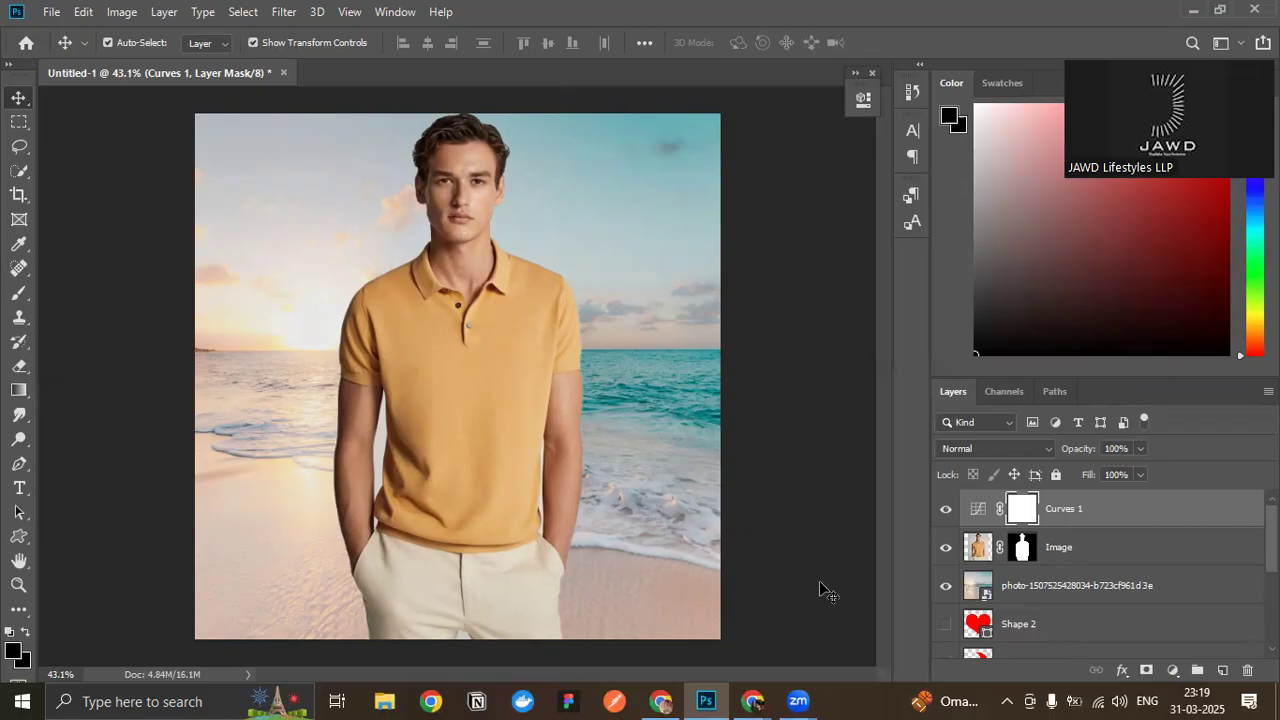
# - Switch to the Google Meet call in the browser
pyautogui.moveTo(752, 700)
pyautogui.click(645, 610)
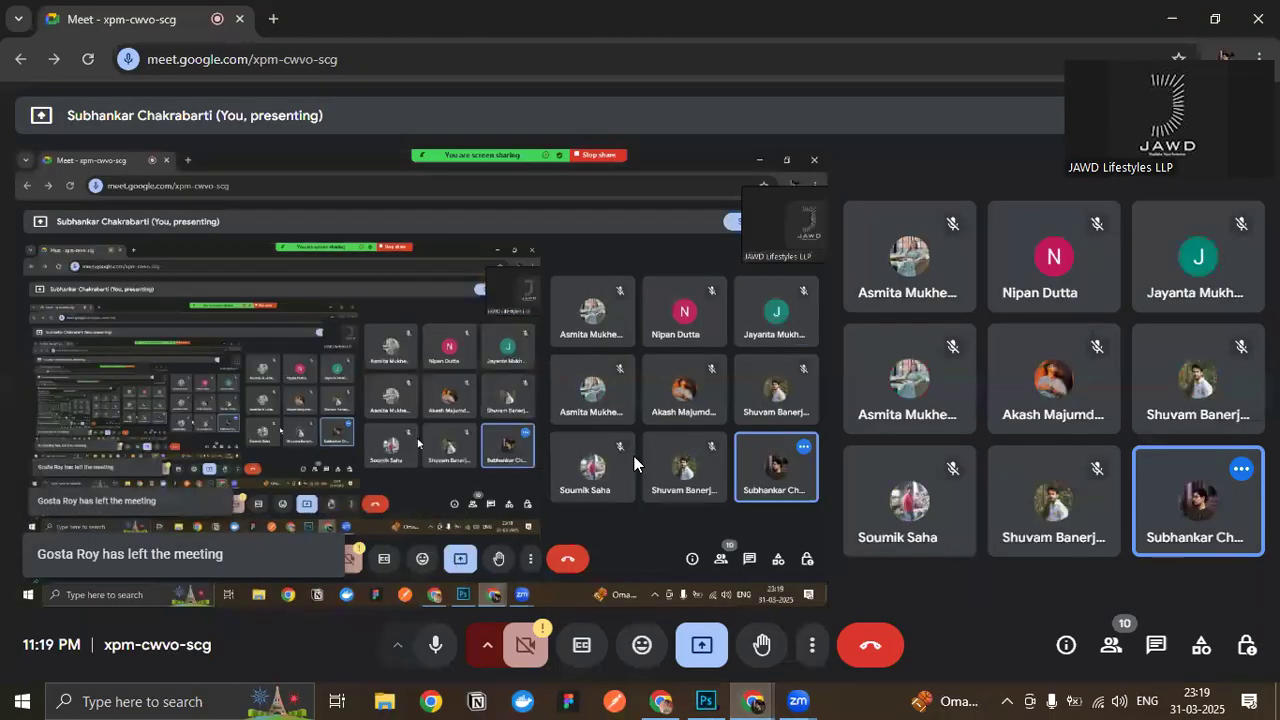
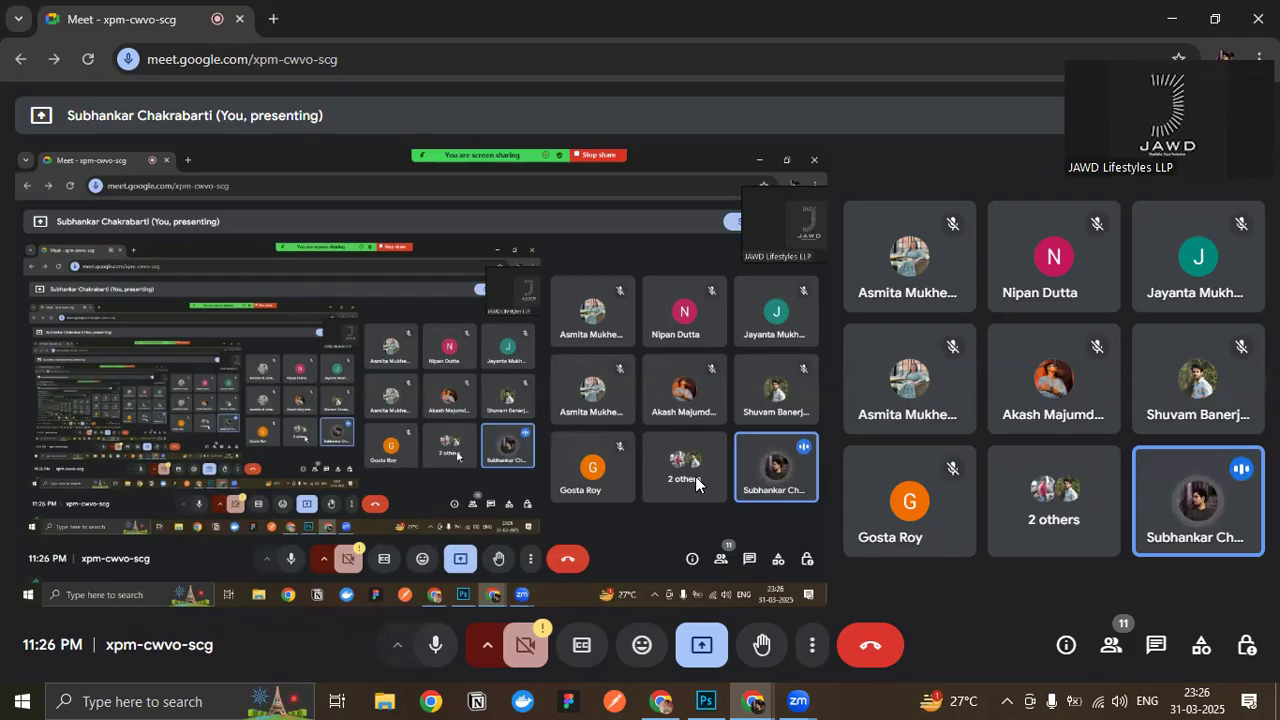
# - Stop presenting in the Meet call and open the Basic UI Figma link from the student's WhatsApp Web chat
pyautogui.click(700, 643)
pyautogui.click(737, 577)
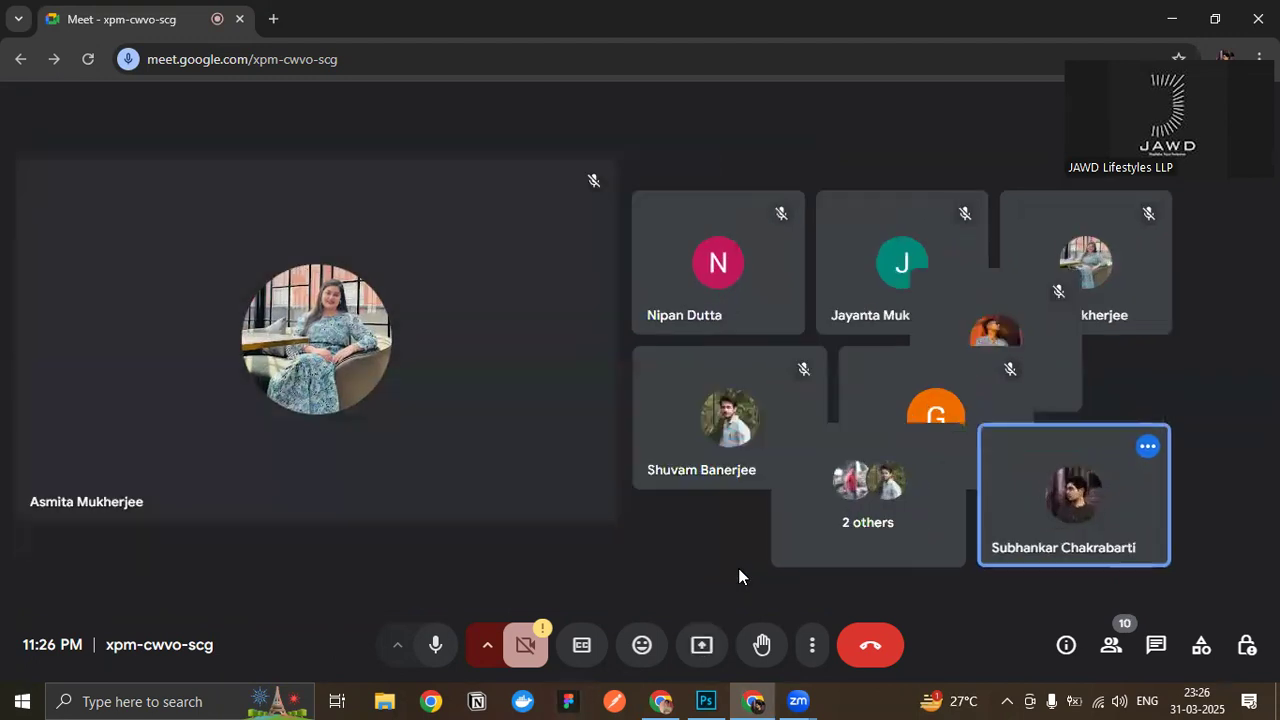
pyautogui.click(662, 700)
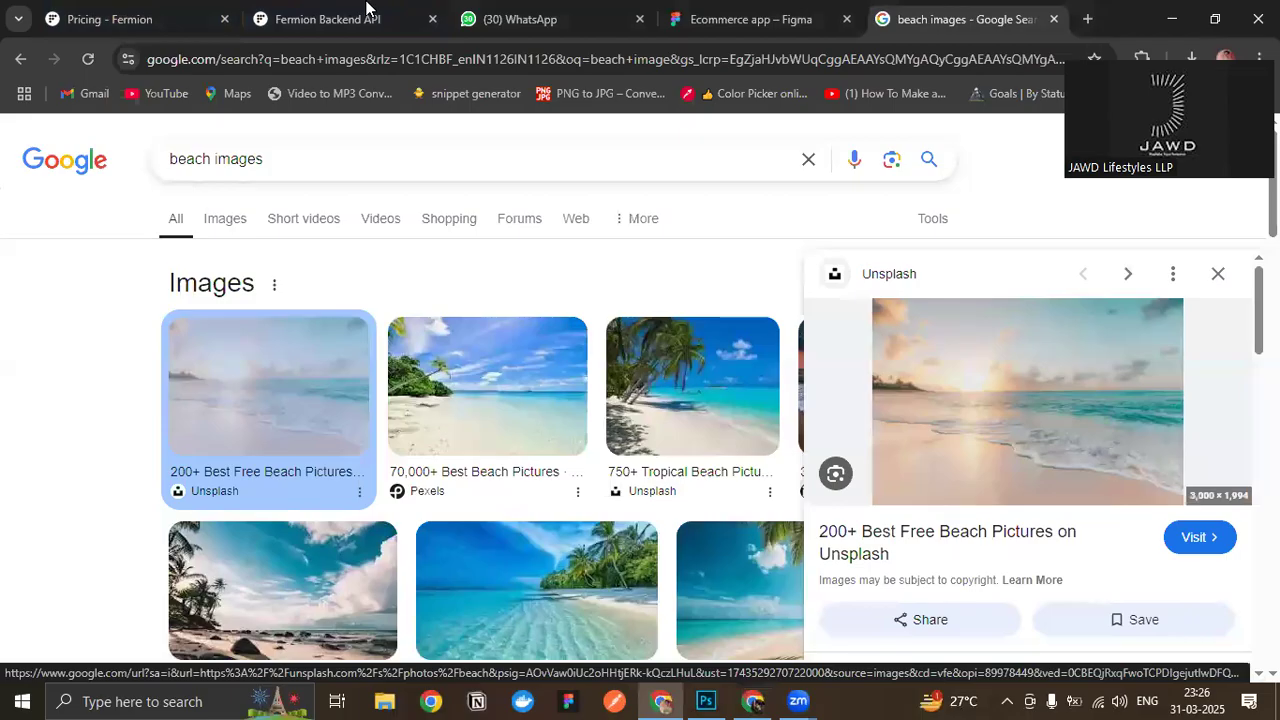
pyautogui.click(497, 30)
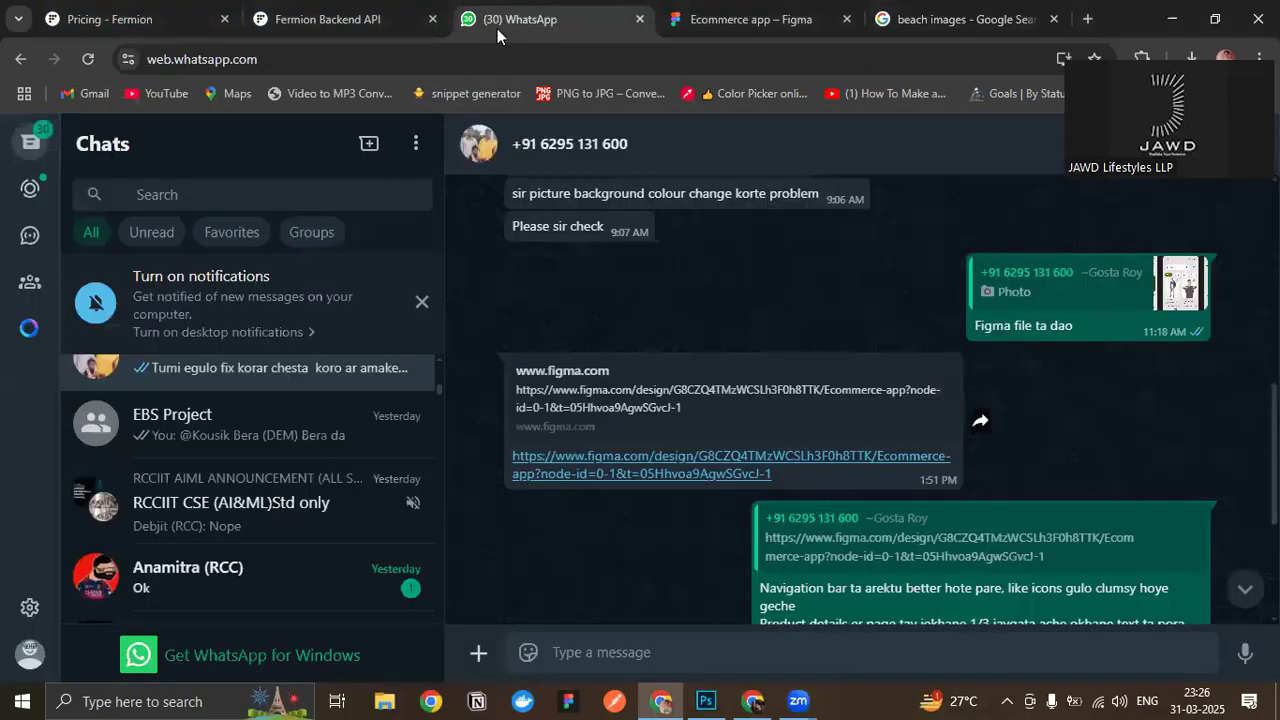
pyautogui.scroll(-8, 309, 451)
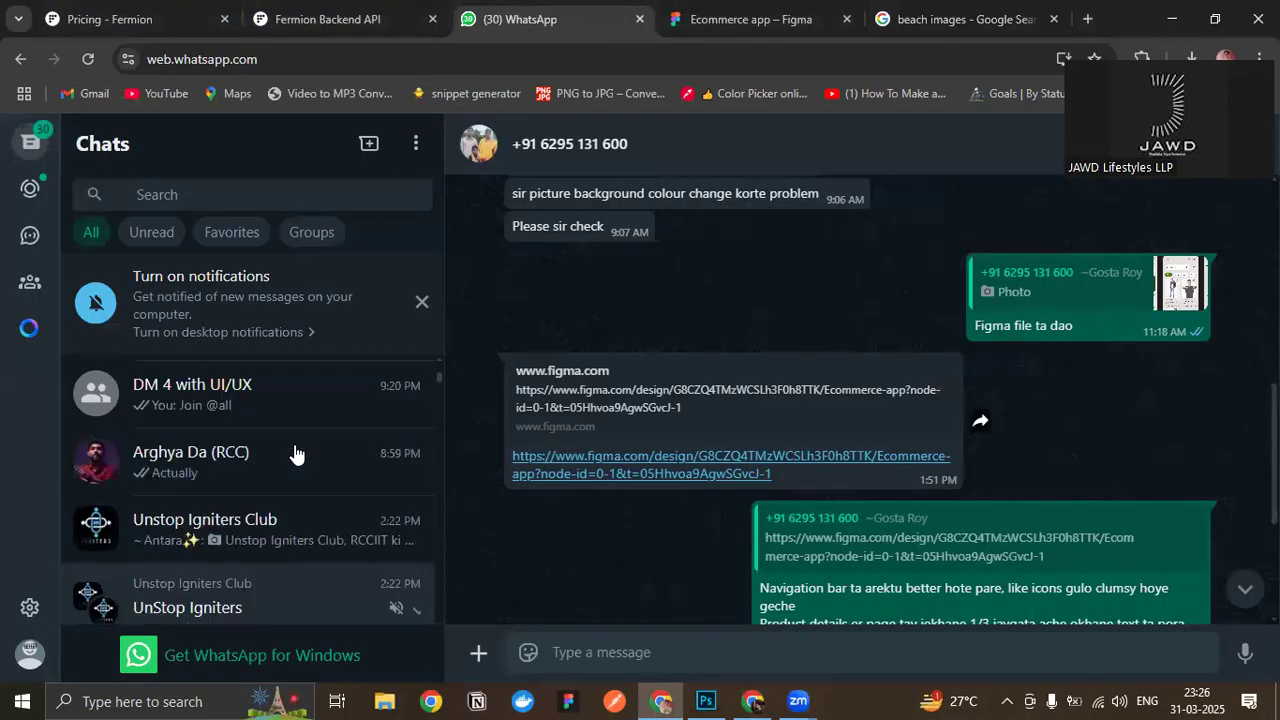
pyautogui.scroll(6, 290, 450)
pyautogui.scroll(-3, 155, 510)
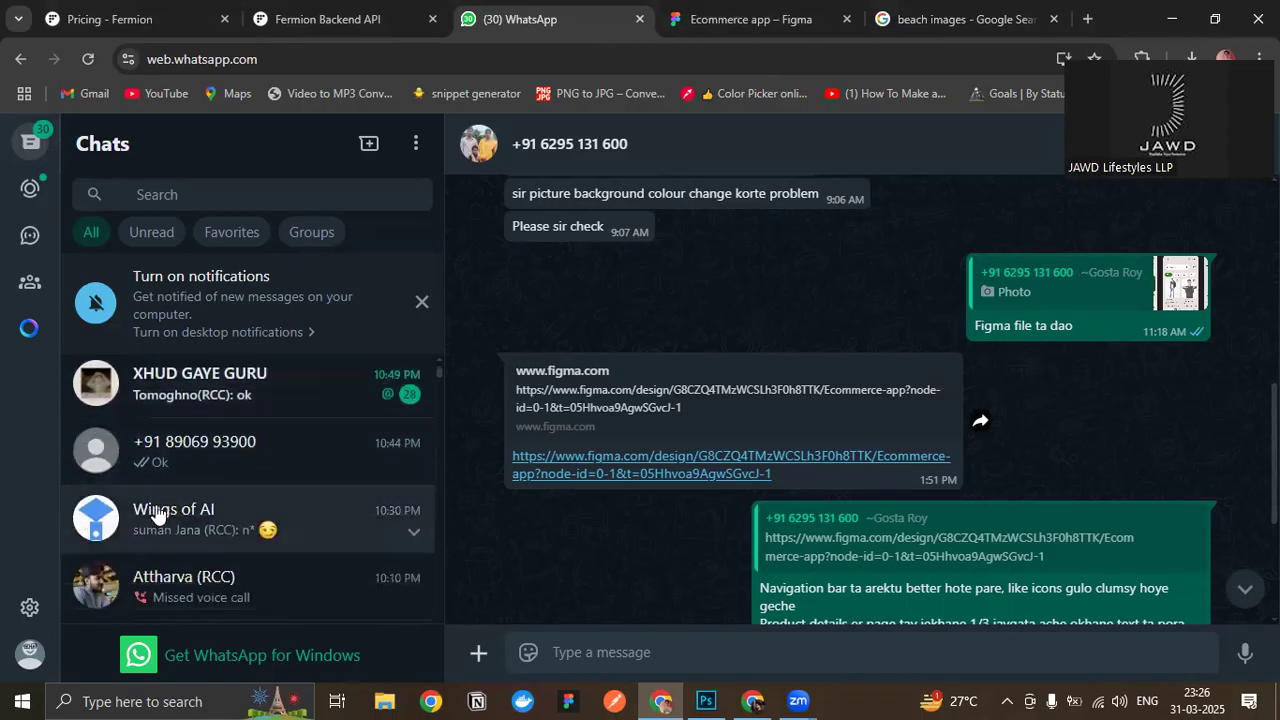
pyautogui.click(178, 489)
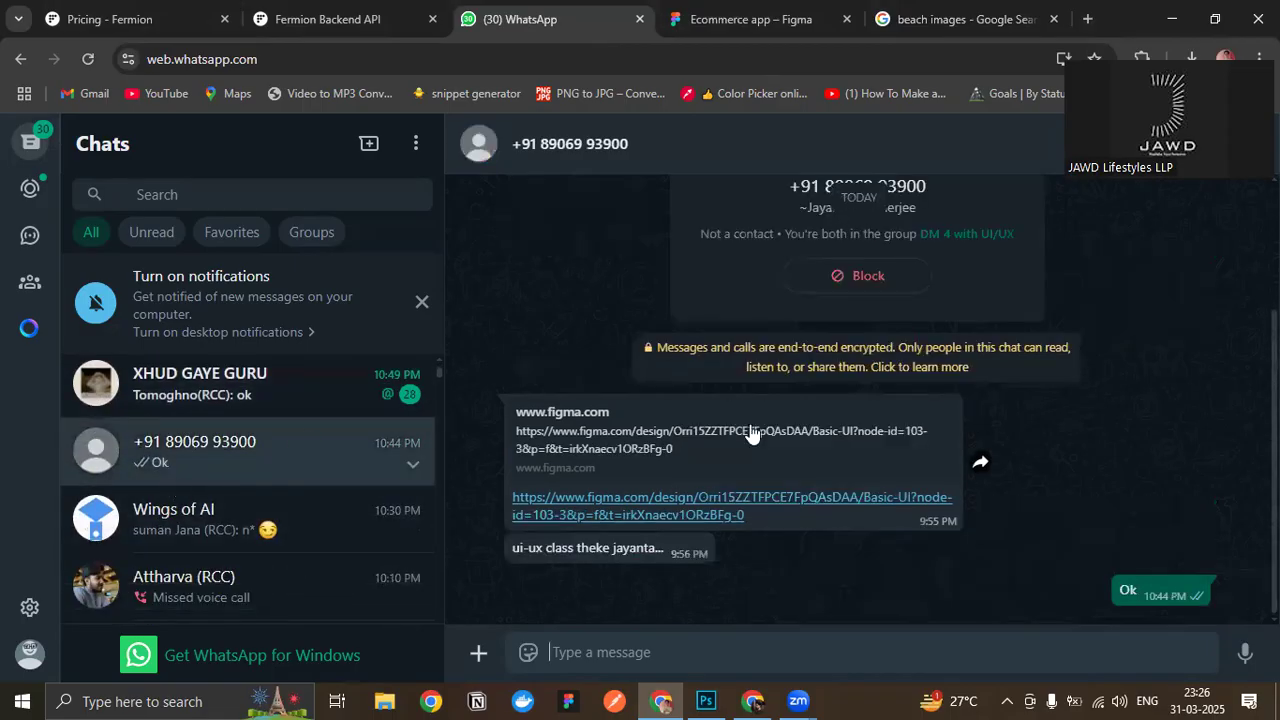
pyautogui.click(742, 491)
# - Return to the Meet call, present the entire screen and hide the sharing notice
pyautogui.click(752, 700)
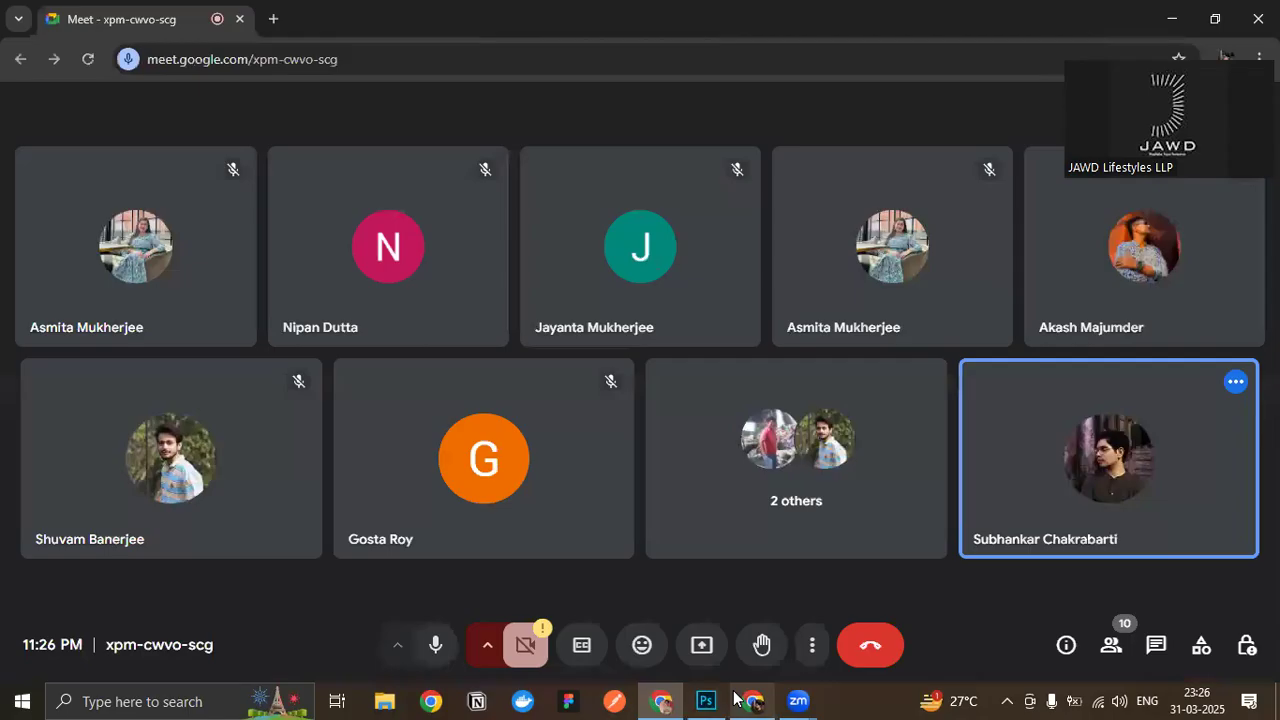
pyautogui.click(812, 166)
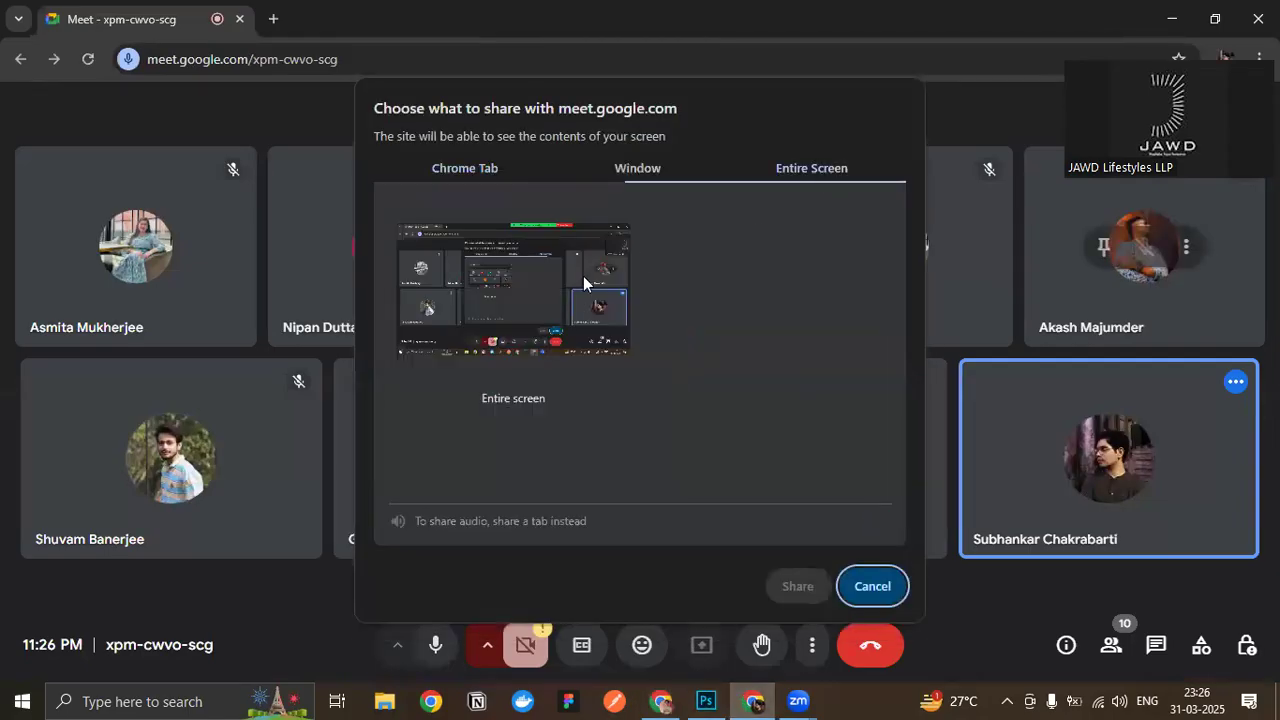
pyautogui.click(583, 276)
pyautogui.click(797, 586)
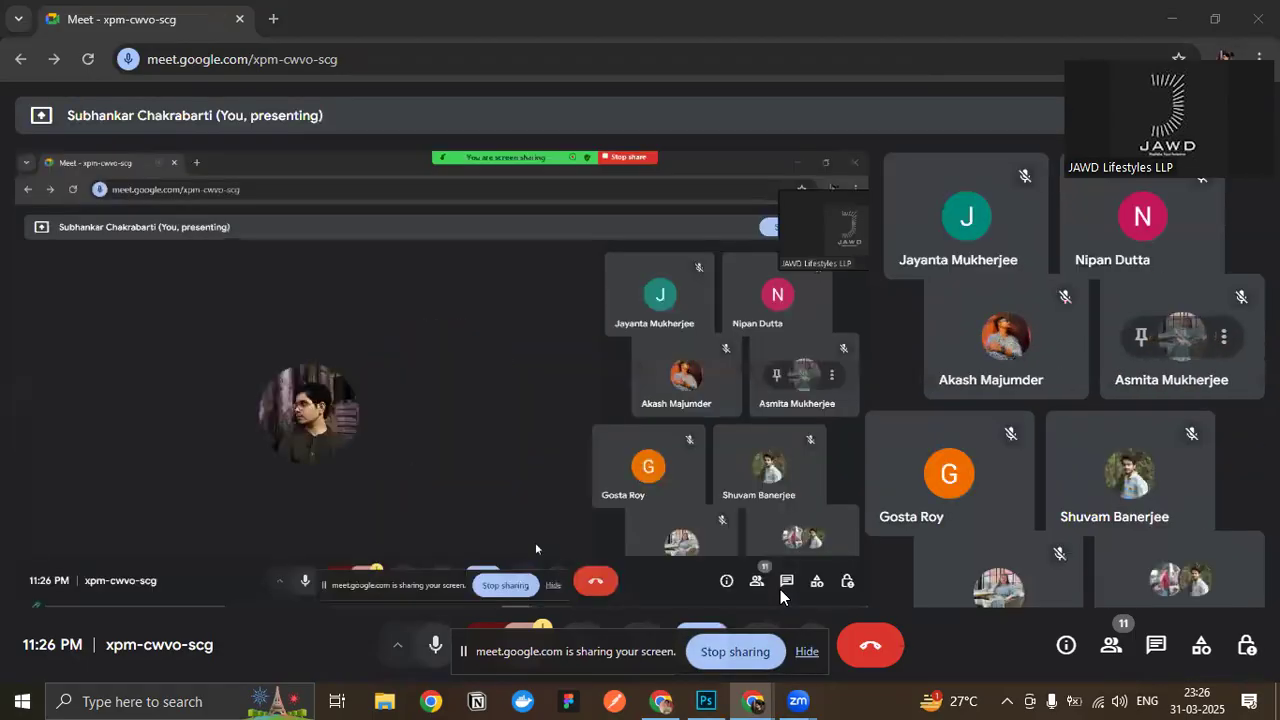
pyautogui.click(806, 651)
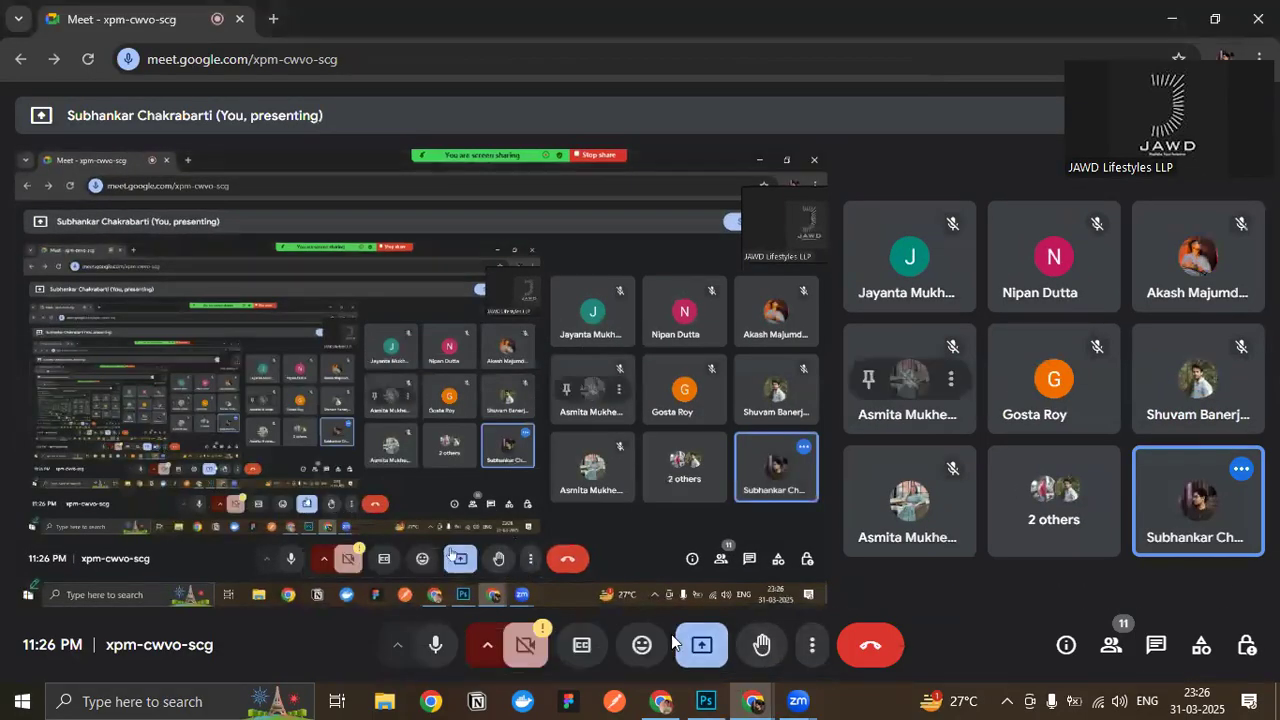
# - Switch to the Basic UI Figma file and examine the Today's Progress screen, its navigation icons and the neighbouring fitness goal screen
pyautogui.hotkey('alt', 'Tab')
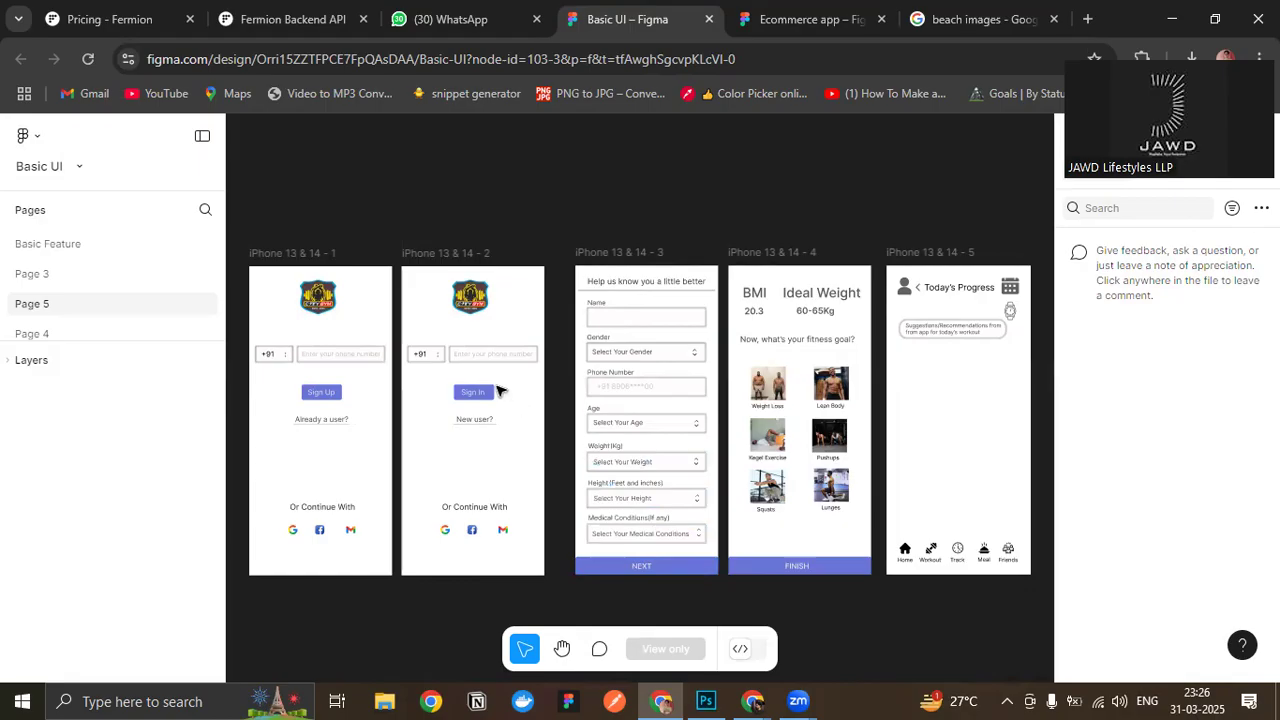
pyautogui.scroll(1, 1006, 594)
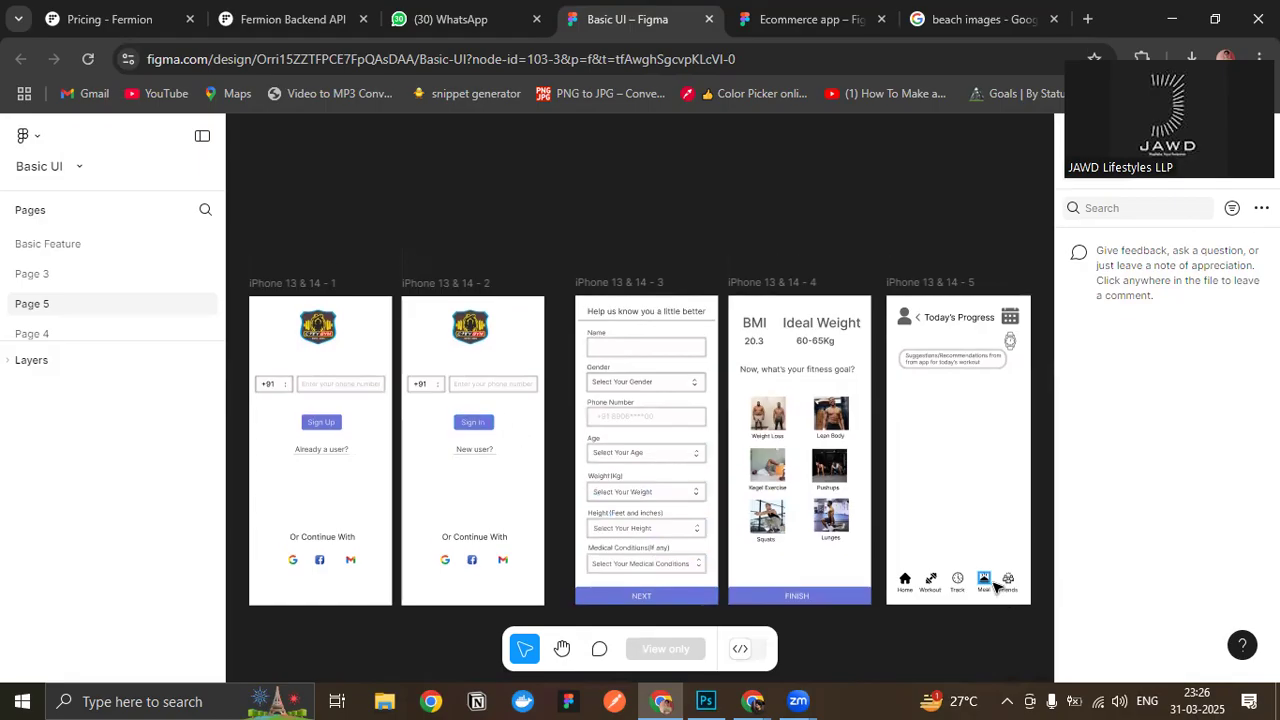
pyautogui.scroll(5, 968, 566)
pyautogui.moveTo(967, 566); pyautogui.dragTo(662, 467)
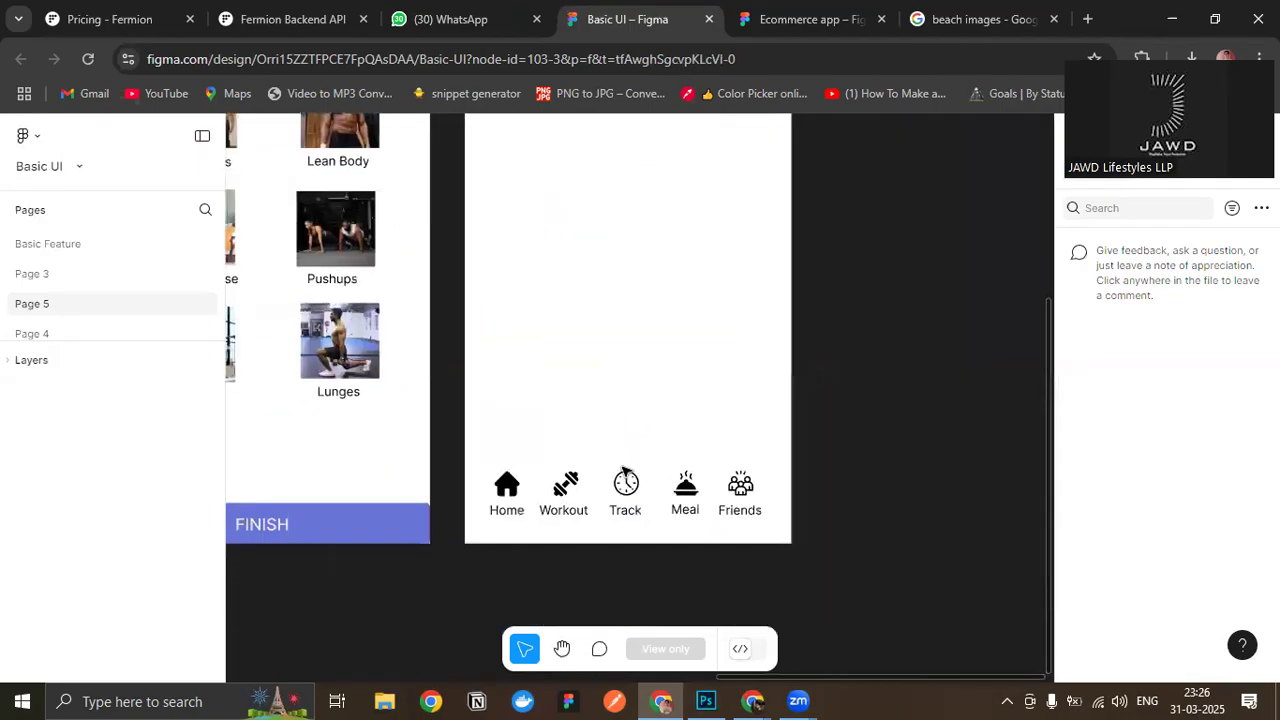
pyautogui.scroll(-2, 560, 485)
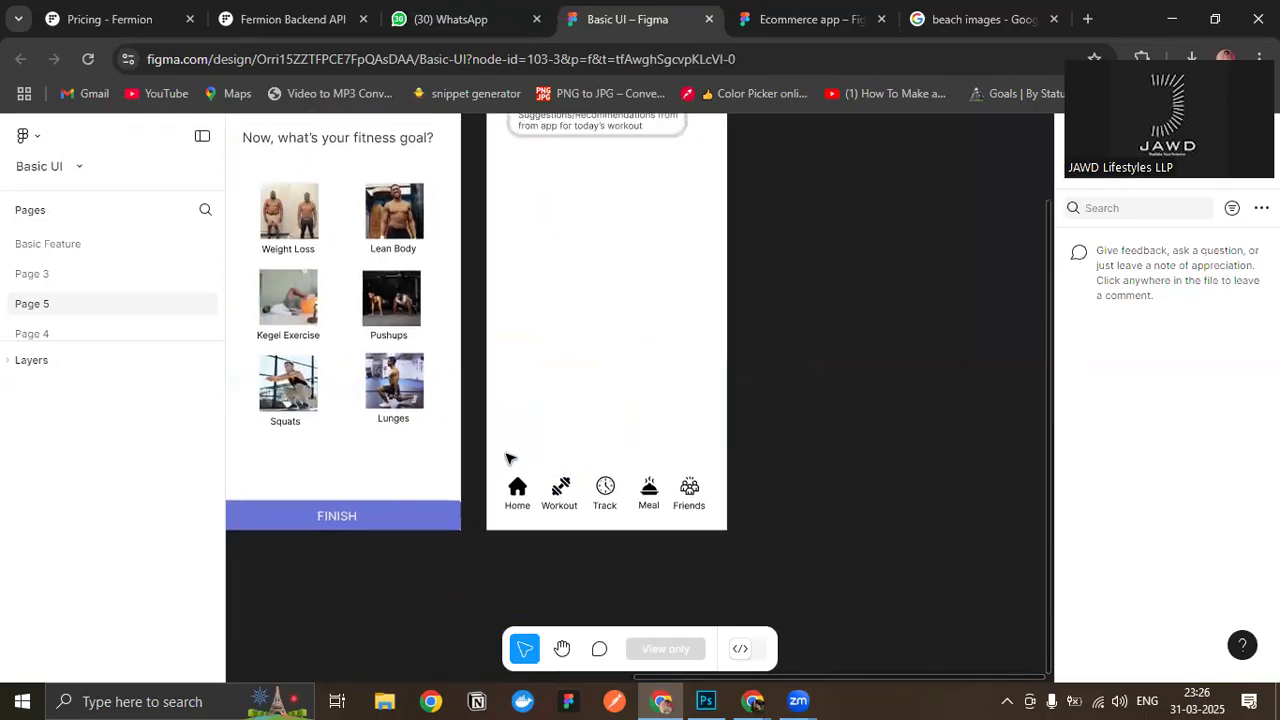
pyautogui.scroll(2, 506, 458)
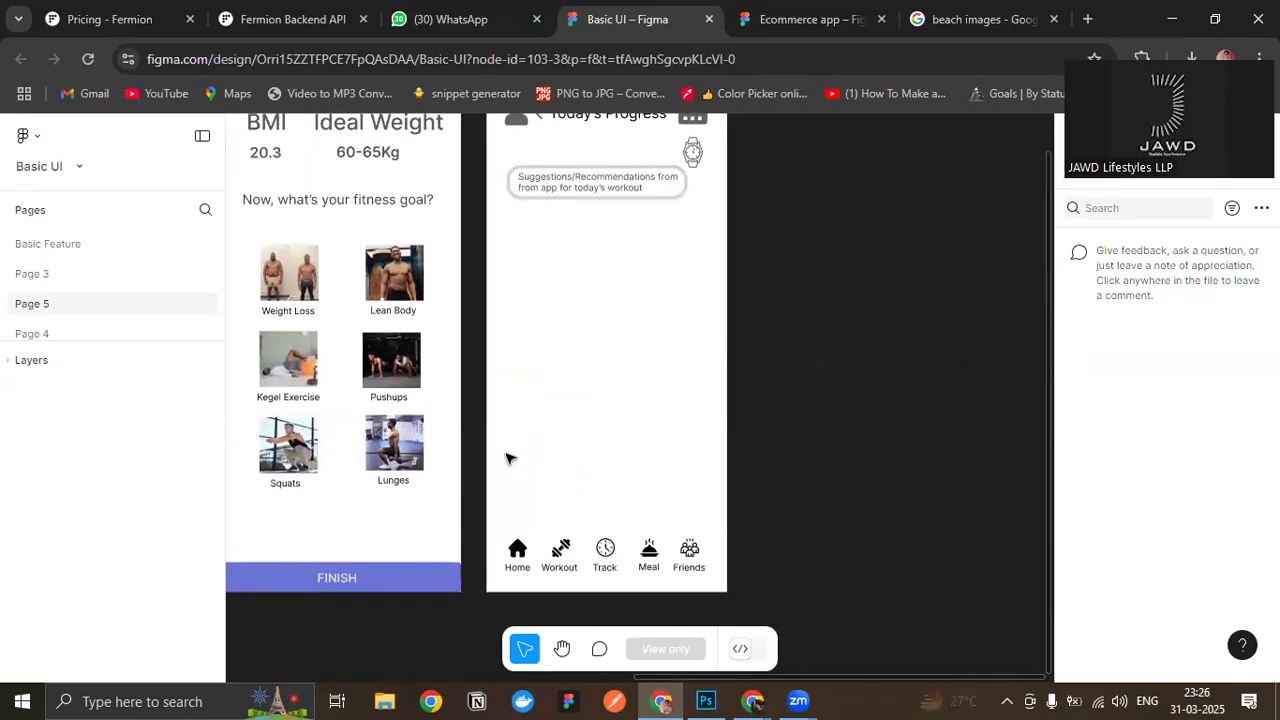
pyautogui.scroll(-1, 506, 458)
pyautogui.scroll(2, 506, 458)
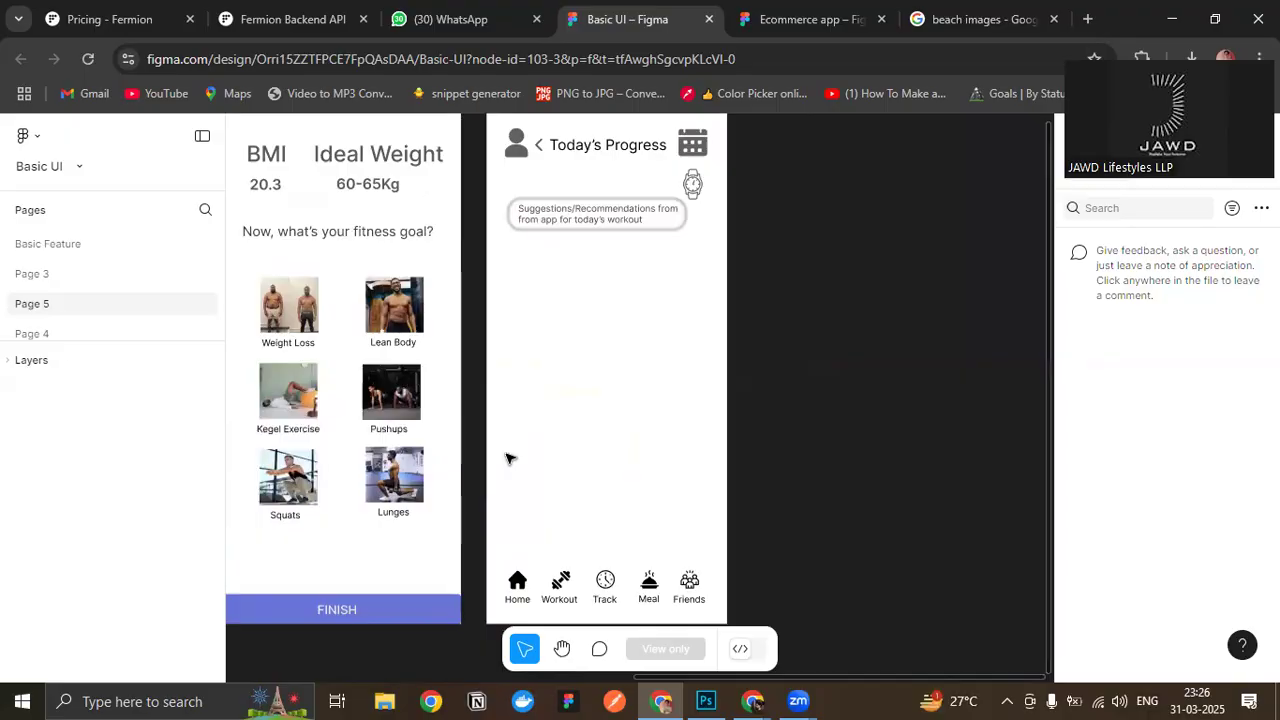
pyautogui.scroll(-2, 506, 458)
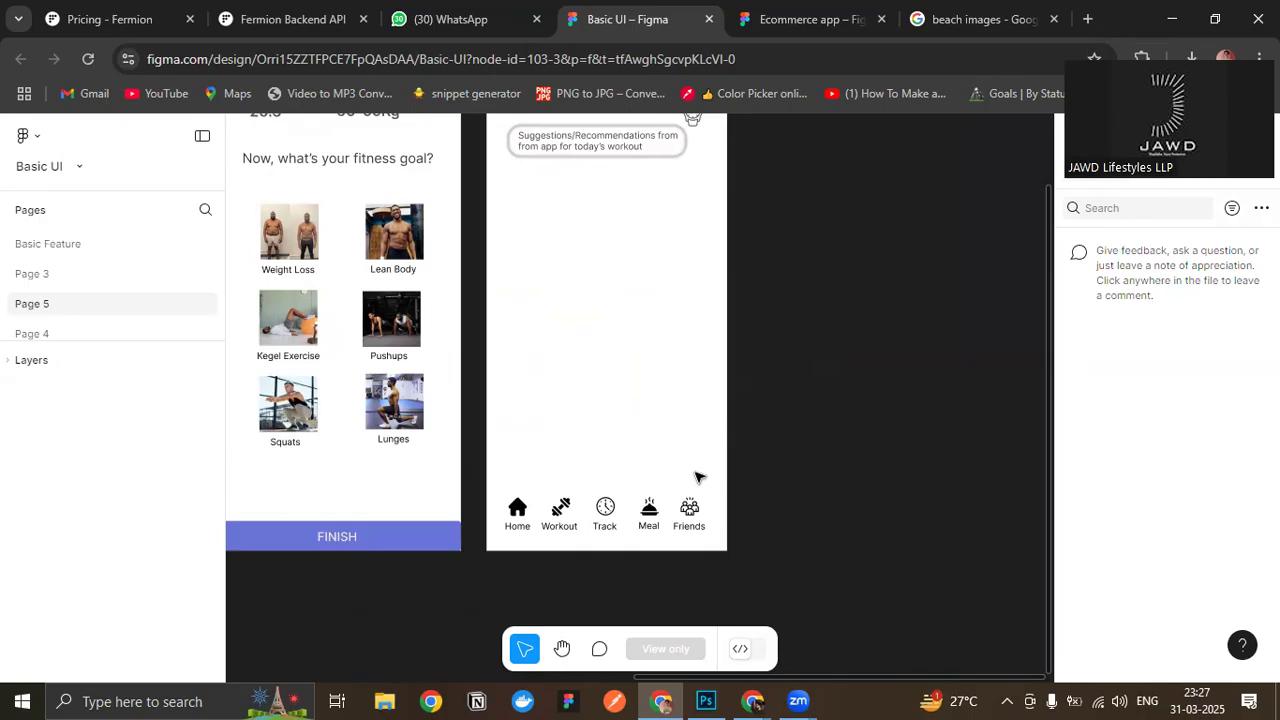
pyautogui.moveTo(717, 394); pyautogui.dragTo(840, 403)
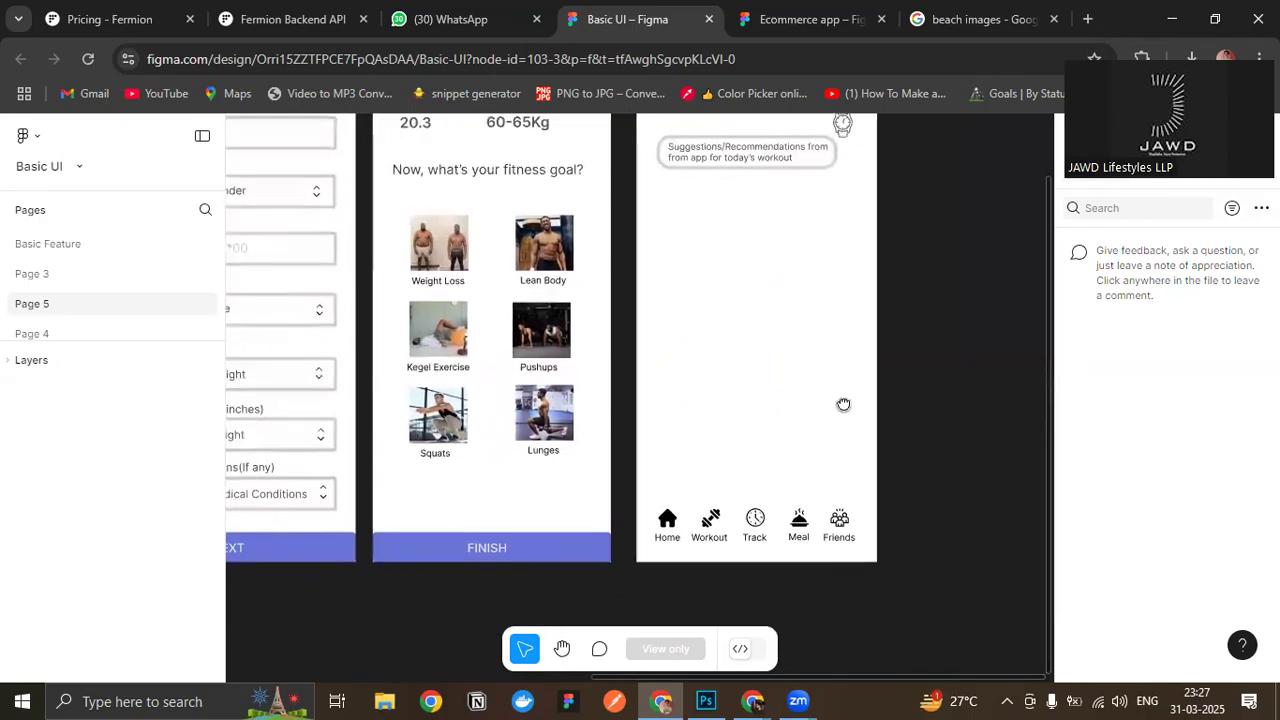
pyautogui.moveTo(717, 400); pyautogui.dragTo(829, 420)
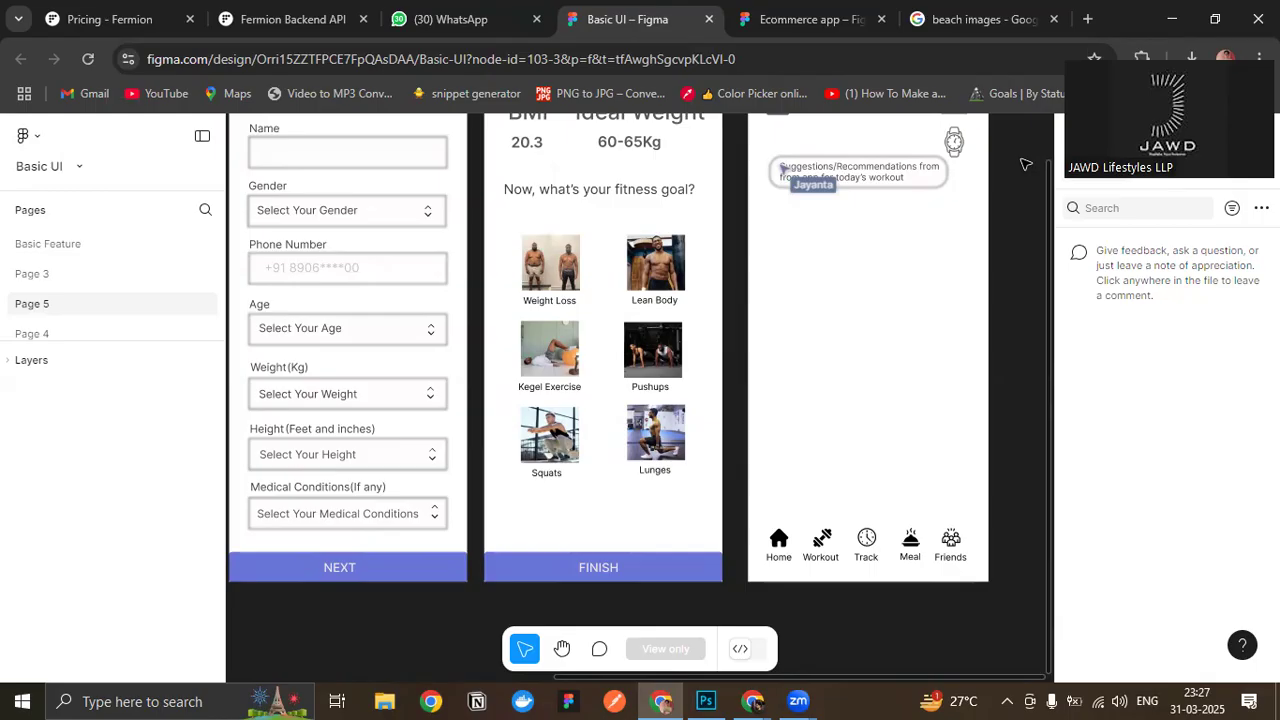
# - Examine the layout and fields of the "Help us know you a little better" form on Page 5
pyautogui.scroll(2, 930, 320)
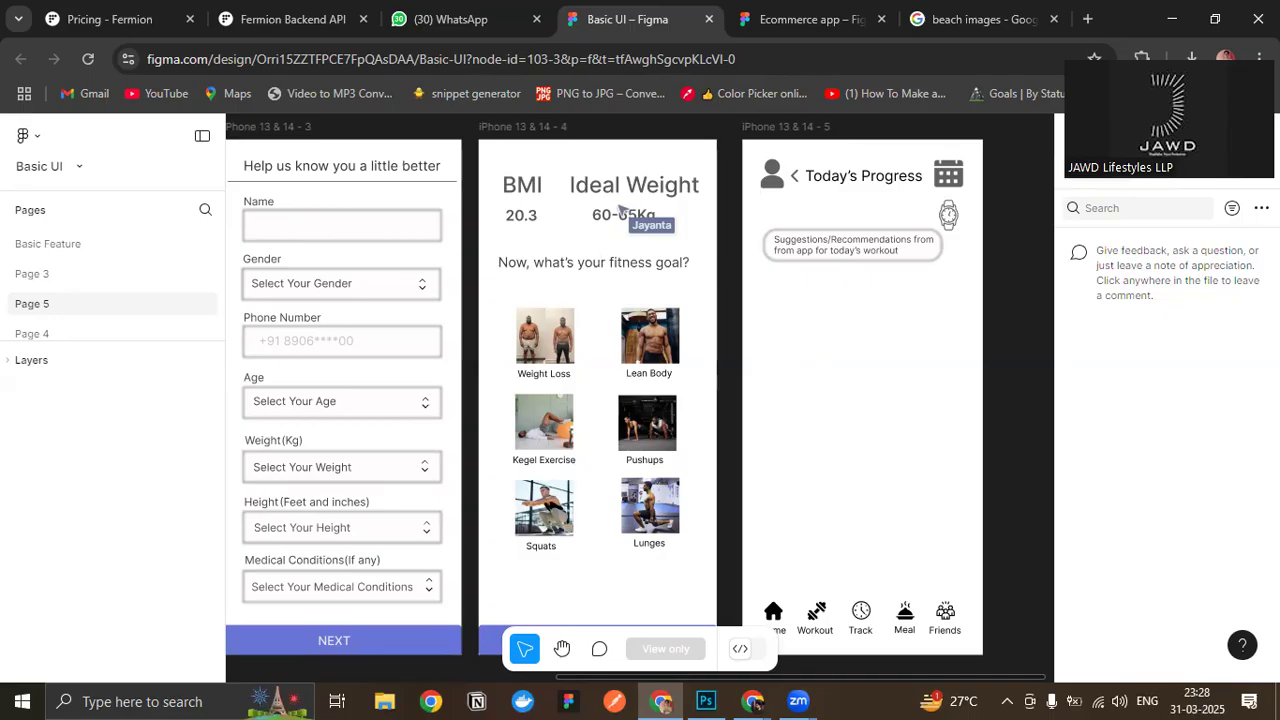
pyautogui.scroll(-1, 349, 305)
pyautogui.scroll(1, 349, 305)
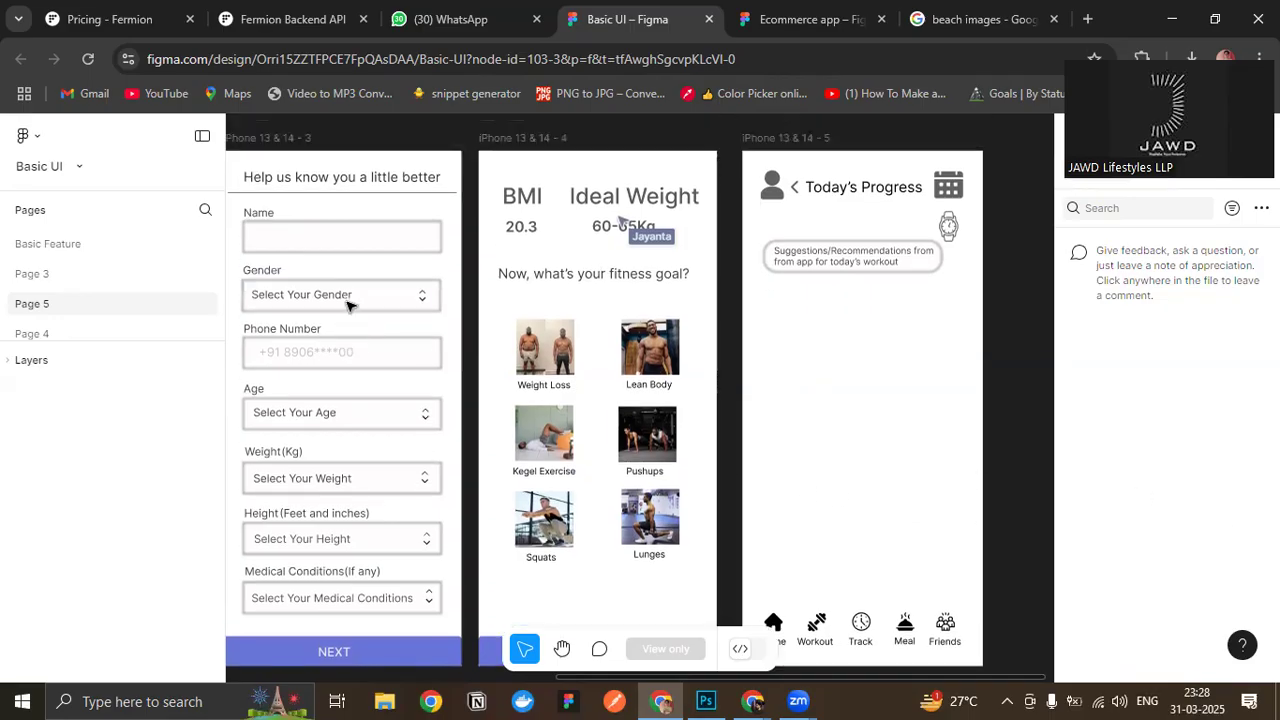
pyautogui.moveTo(444, 329); pyautogui.dragTo(481, 317)
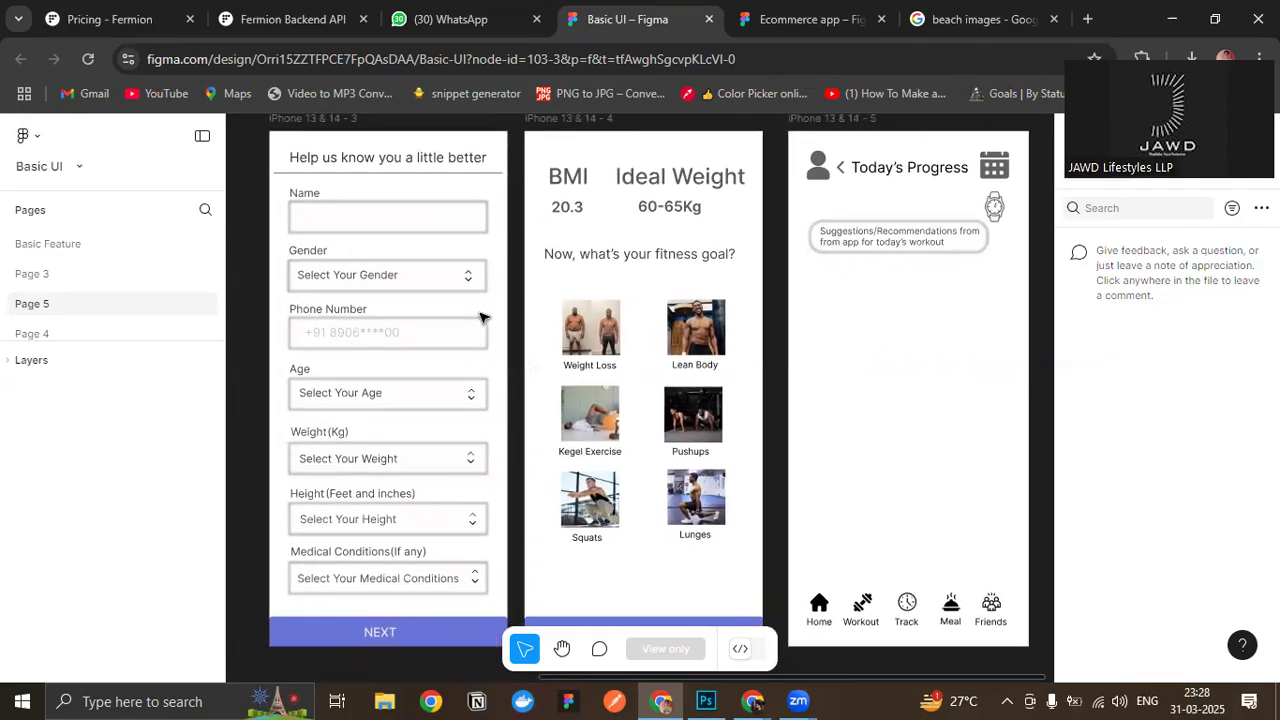
pyautogui.scroll(2, 481, 317)
pyautogui.scroll(-5, 481, 317)
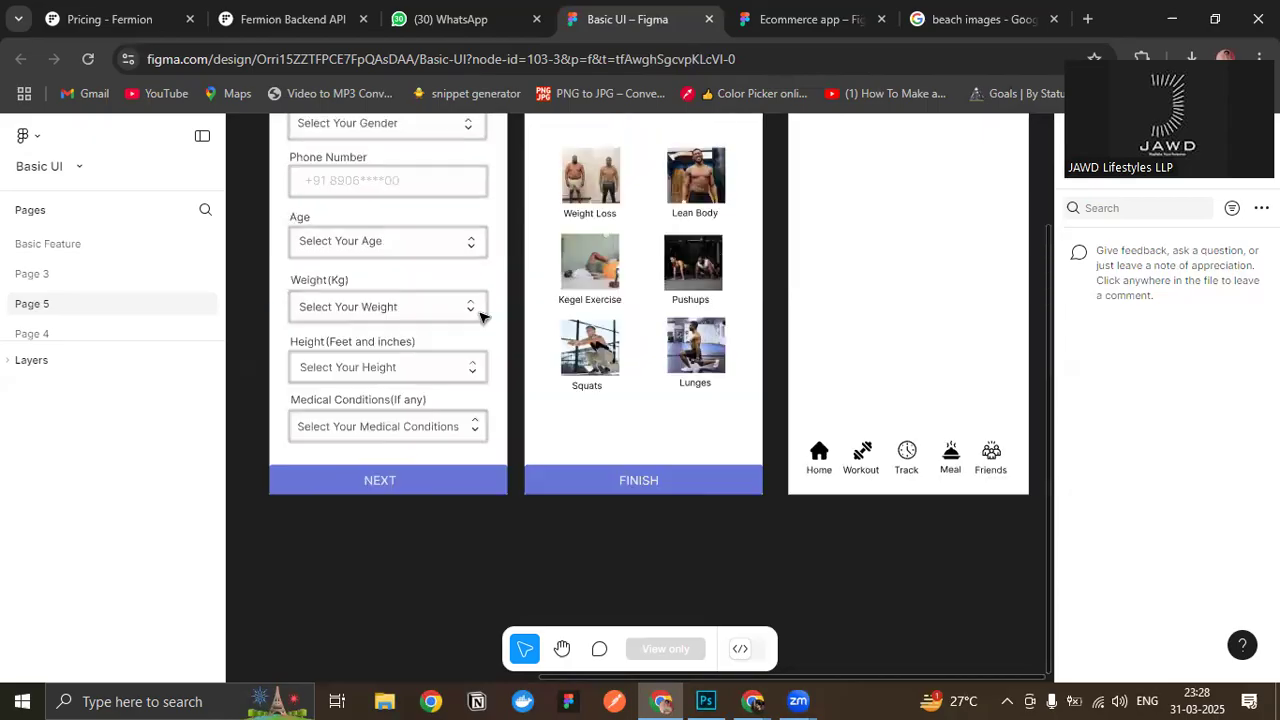
pyautogui.scroll(6, 481, 317)
pyautogui.scroll(-1, 481, 317)
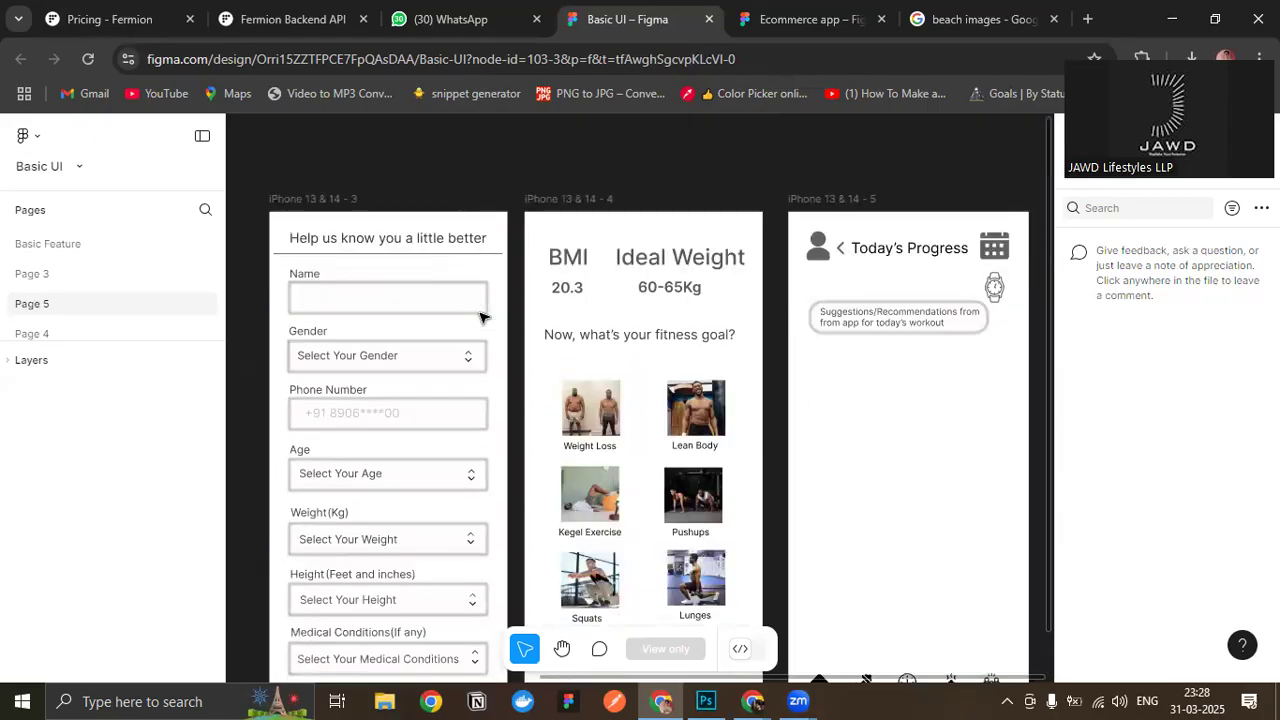
pyautogui.scroll(-1, 481, 317)
pyautogui.scroll(1, 481, 317)
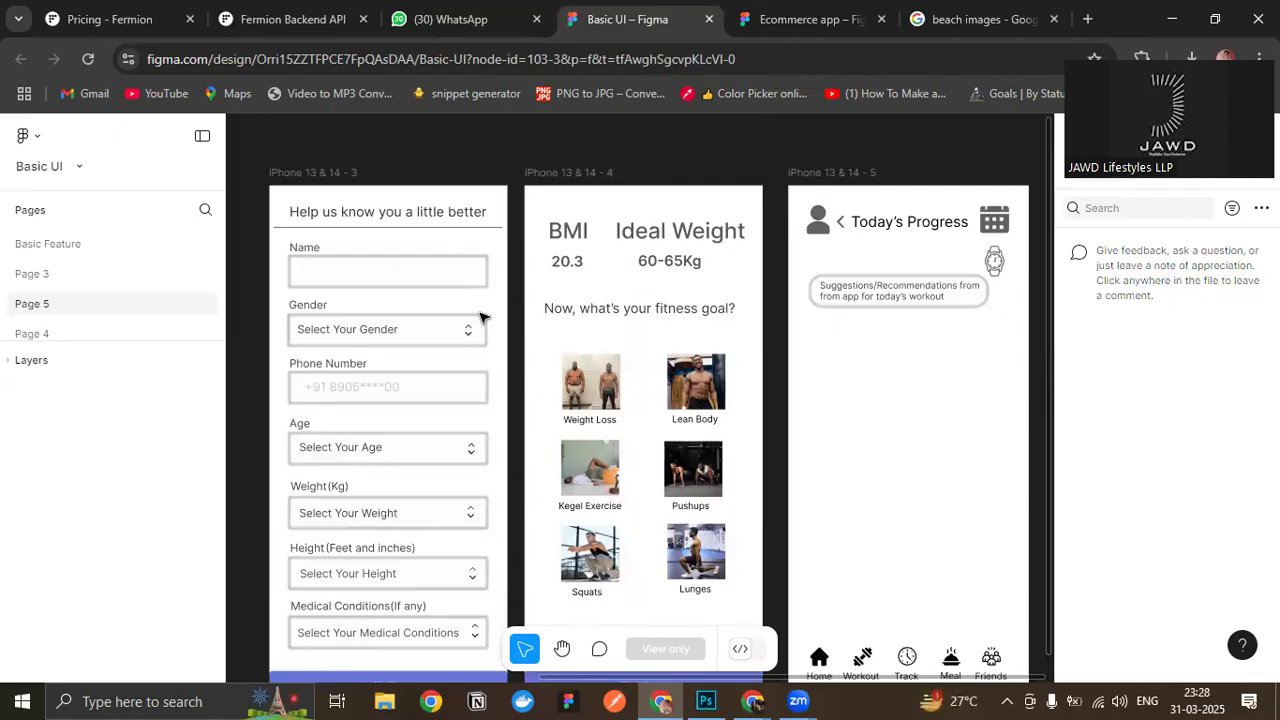
# - Compare the Today's Progress navigation icons with the layouts of the sign-in, user details and fitness goal screens
pyautogui.scroll(-3, 831, 558)
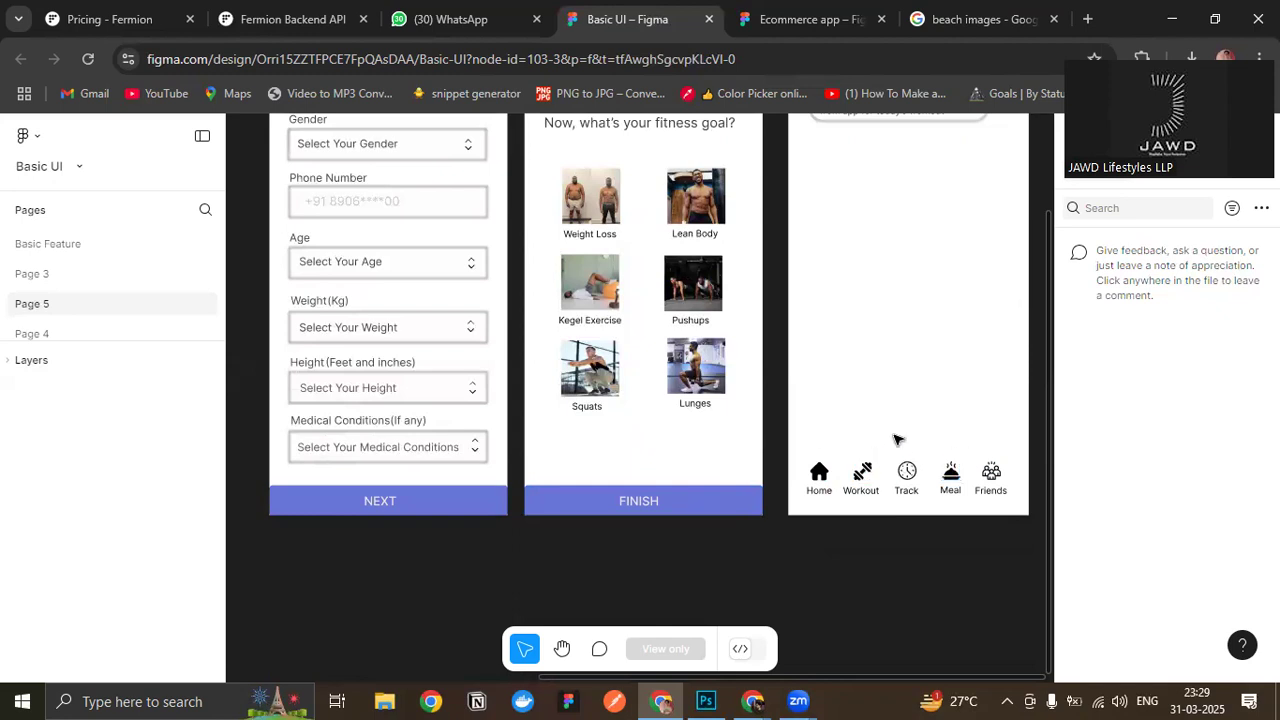
pyautogui.scroll(1, 896, 437)
pyautogui.scroll(-1, 896, 437)
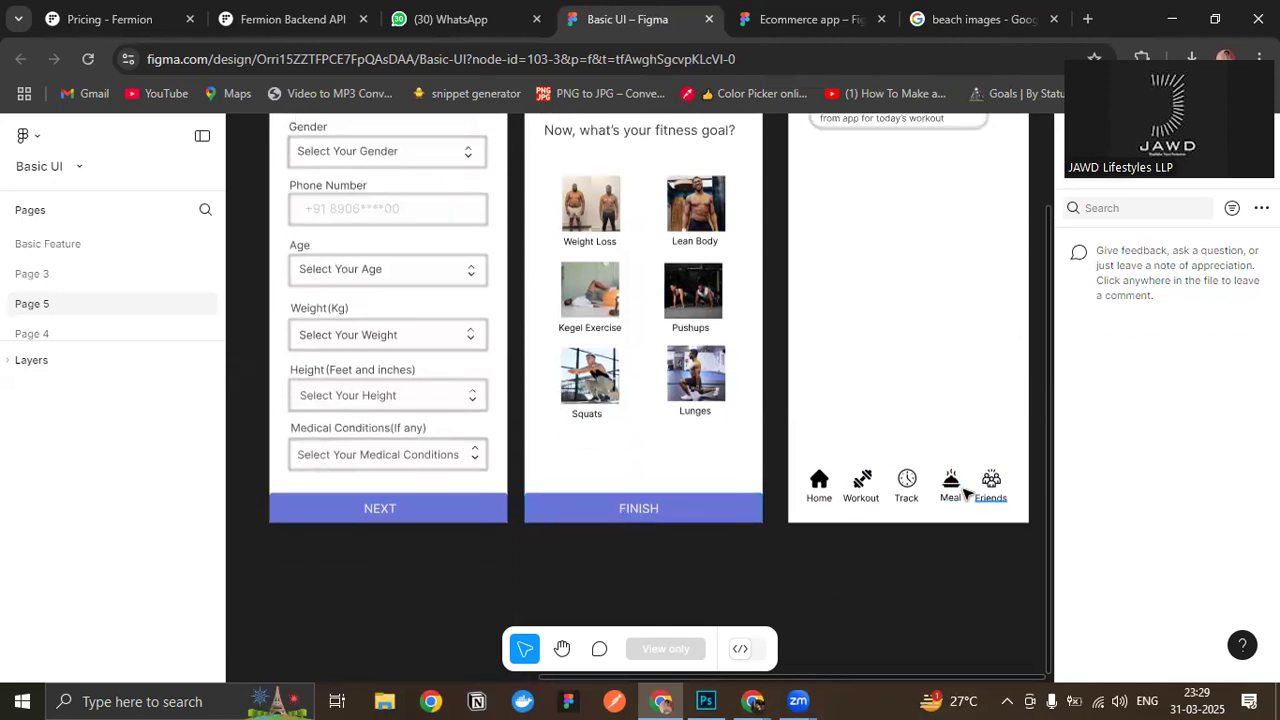
pyautogui.scroll(4, 841, 439)
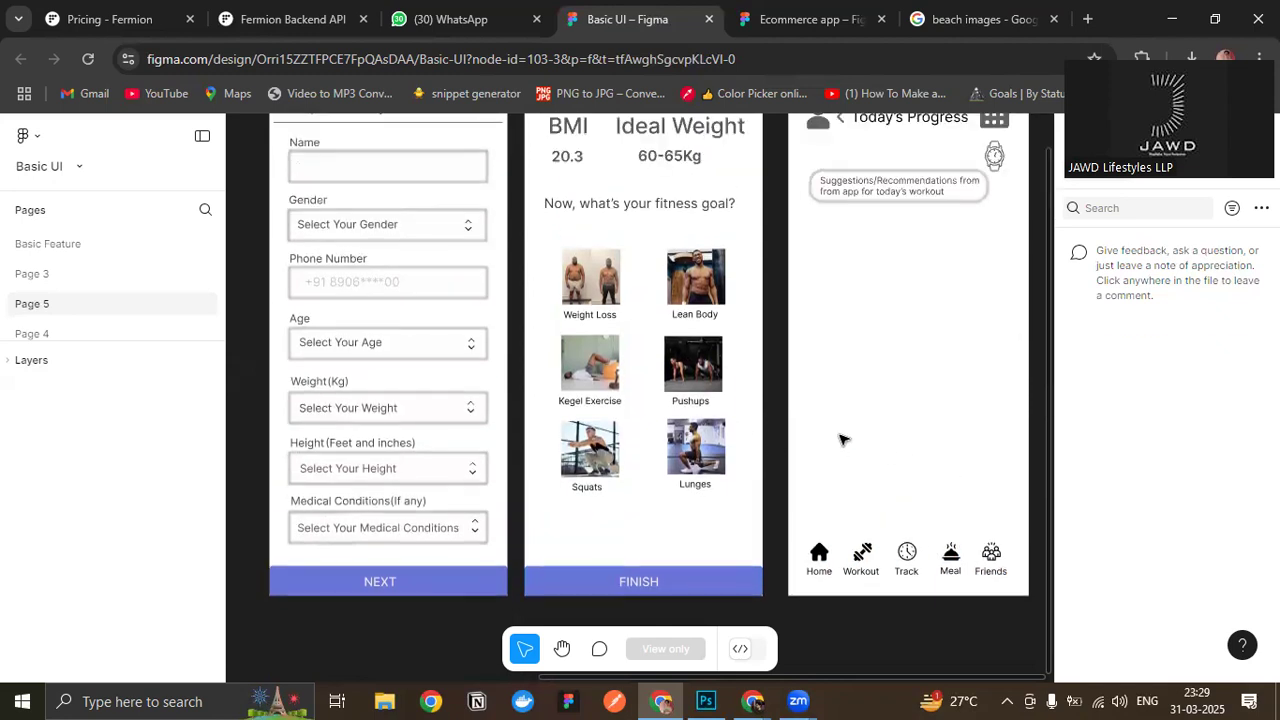
pyautogui.scroll(-1, 841, 439)
pyautogui.moveTo(772, 386); pyautogui.dragTo(994, 409)
pyautogui.moveTo(486, 309); pyautogui.dragTo(487, 337)
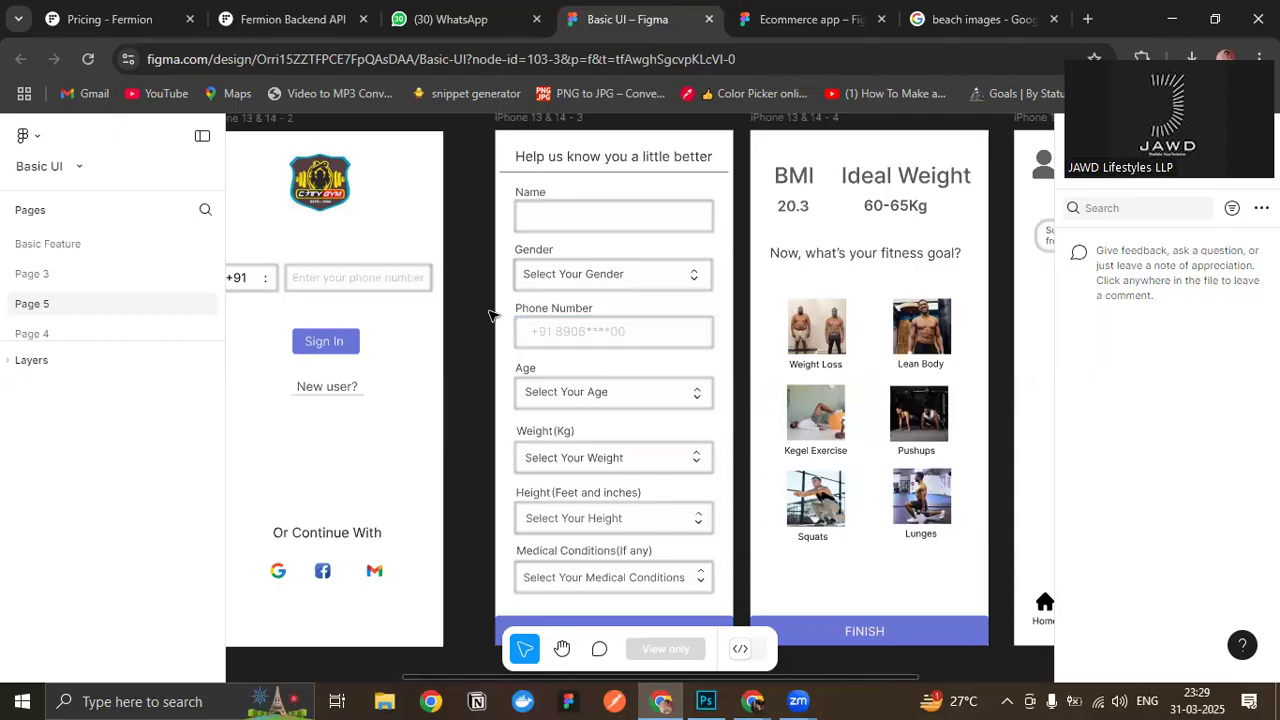
pyautogui.scroll(1, 490, 318)
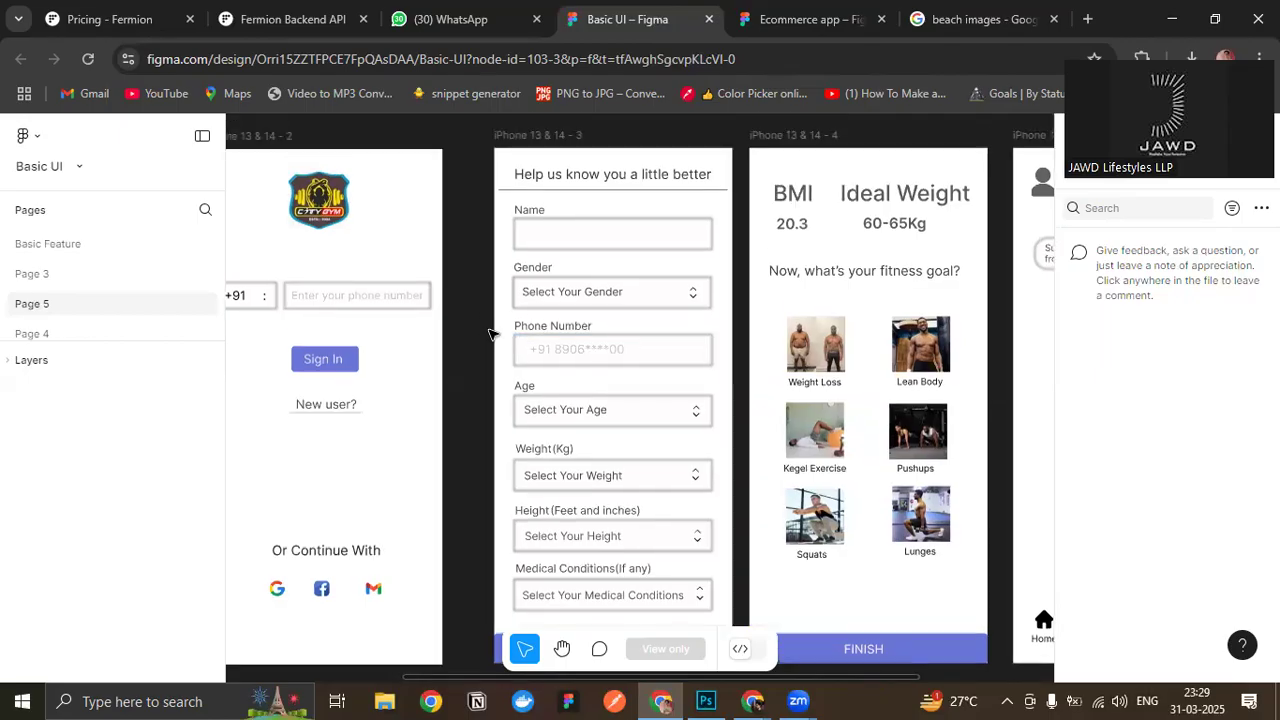
pyautogui.hscroll(1, 462, 252)
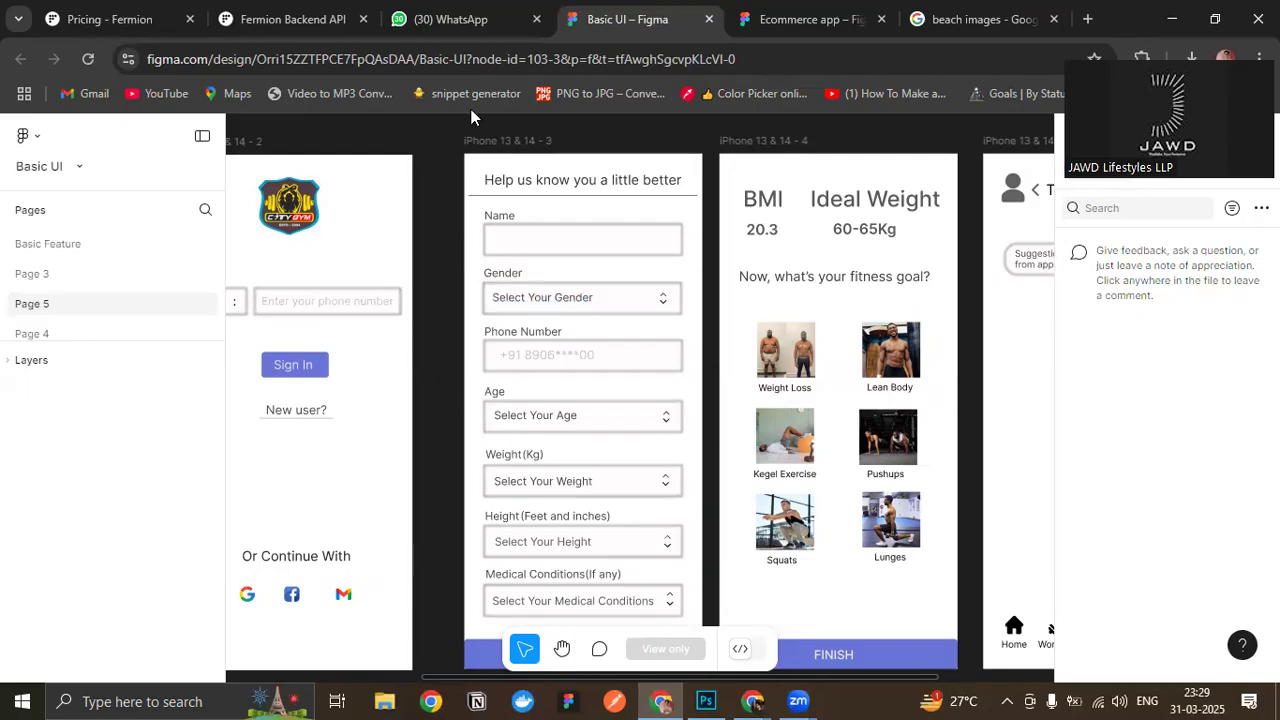
pyautogui.scroll(-3, 697, 371)
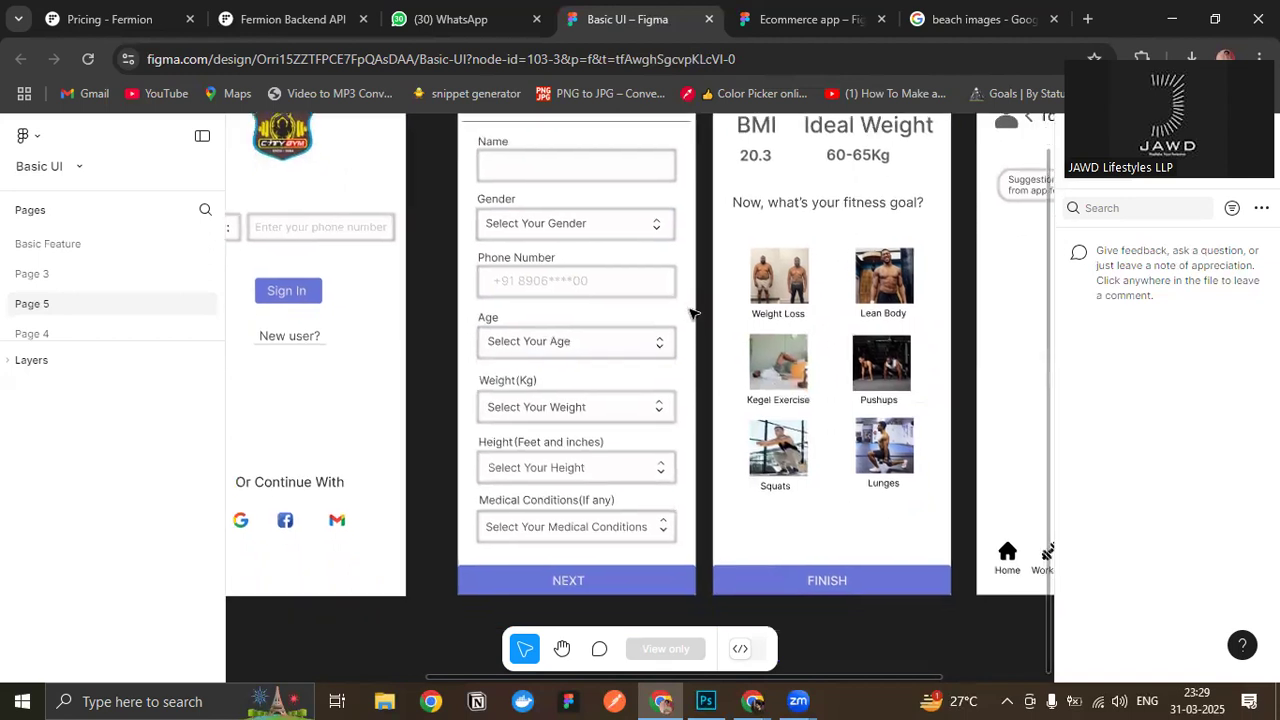
pyautogui.moveTo(690, 308); pyautogui.dragTo(678, 333)
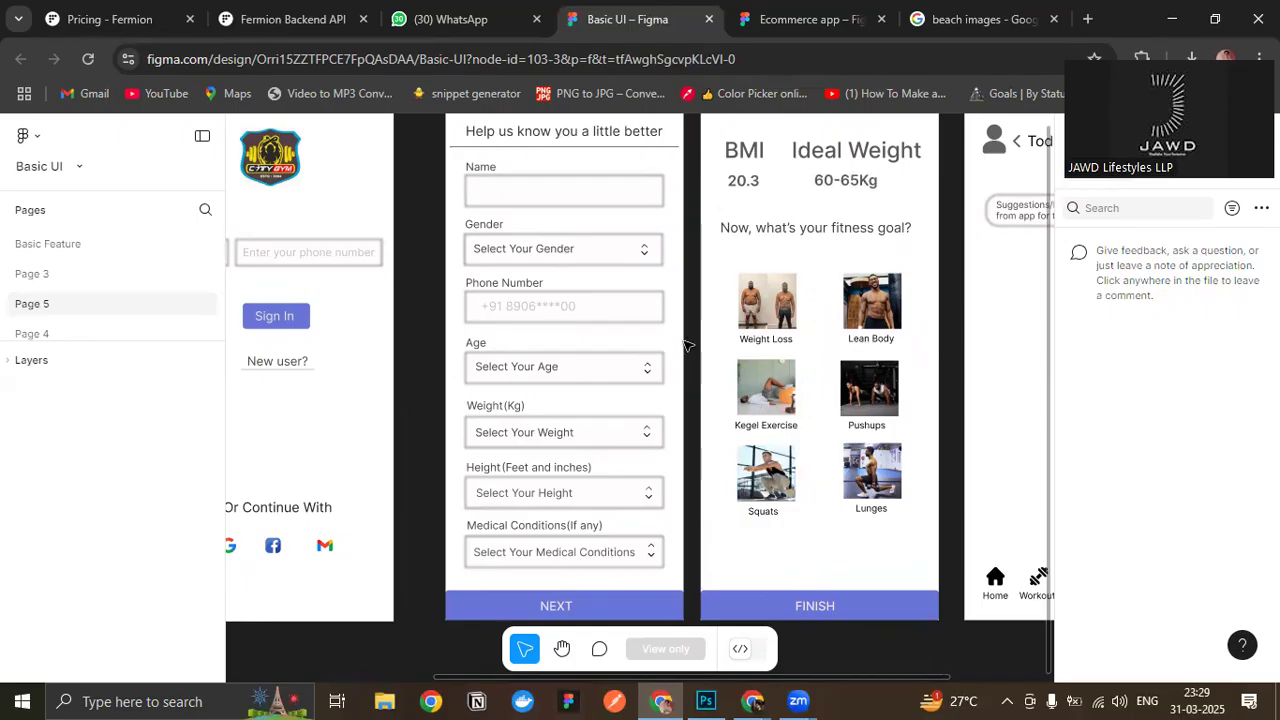
pyautogui.moveTo(672, 205); pyautogui.dragTo(655, 302)
pyautogui.moveTo(637, 383); pyautogui.dragTo(493, 344)
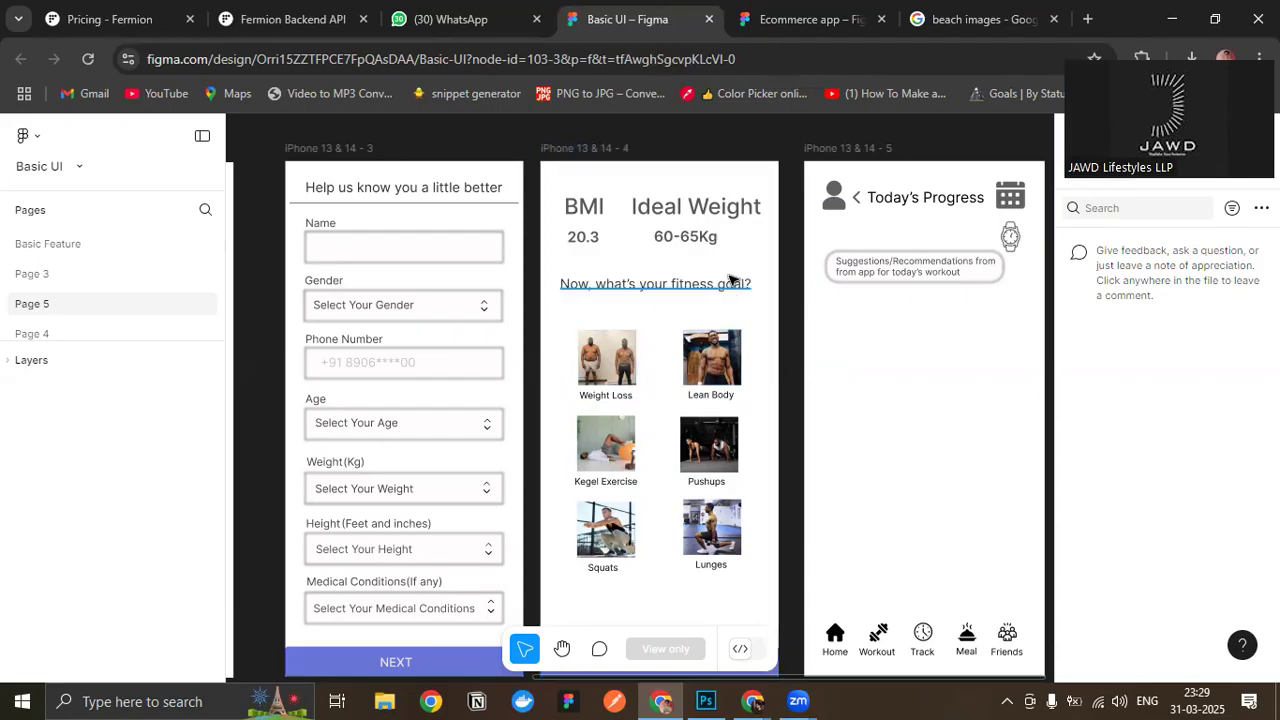
# - Select the BMI and Ideal Weight headings together with their values on the iPhone 13 & 14 - 4 frame
pyautogui.moveTo(546, 171); pyautogui.dragTo(770, 272)
pyautogui.scroll(-2, 706, 600)
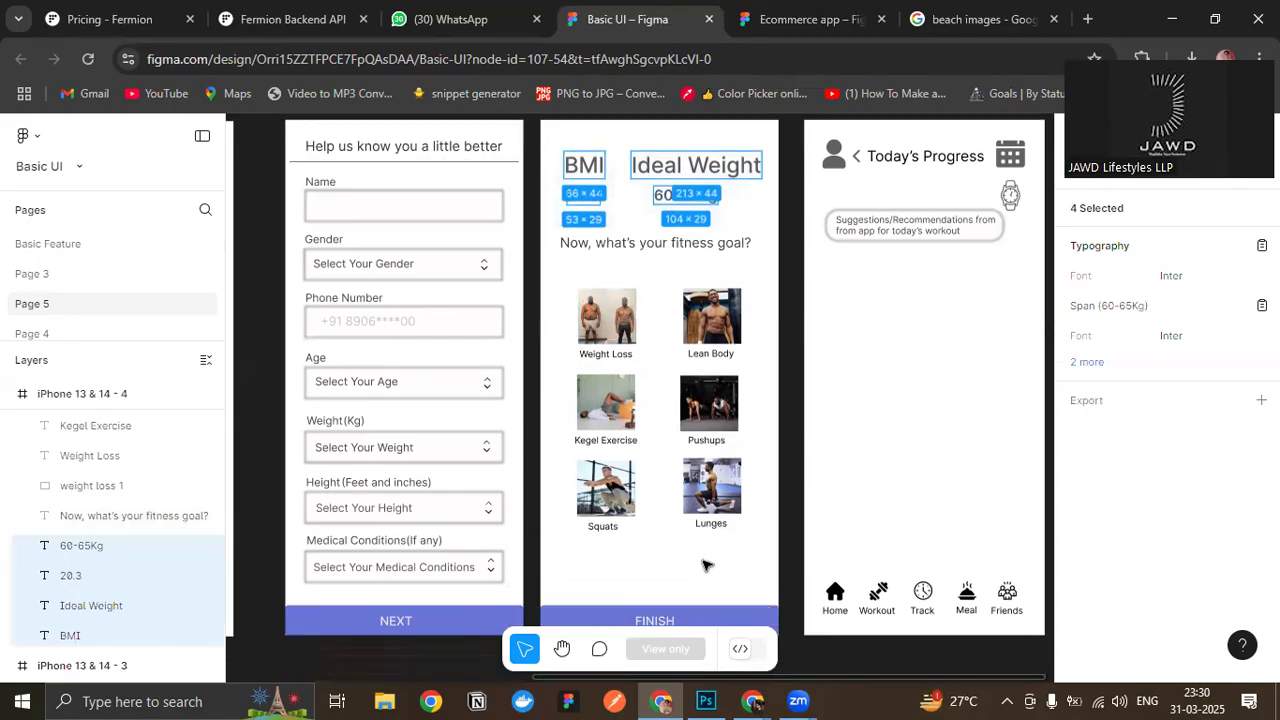
# - Deselect the BMI and weight texts and examine the country code and phone number fields on the sign-up and sign-in screens
pyautogui.scroll(-1, 702, 548)
pyautogui.click(701, 469)
pyautogui.scroll(6, 701, 469)
pyautogui.scroll(-1, 679, 454)
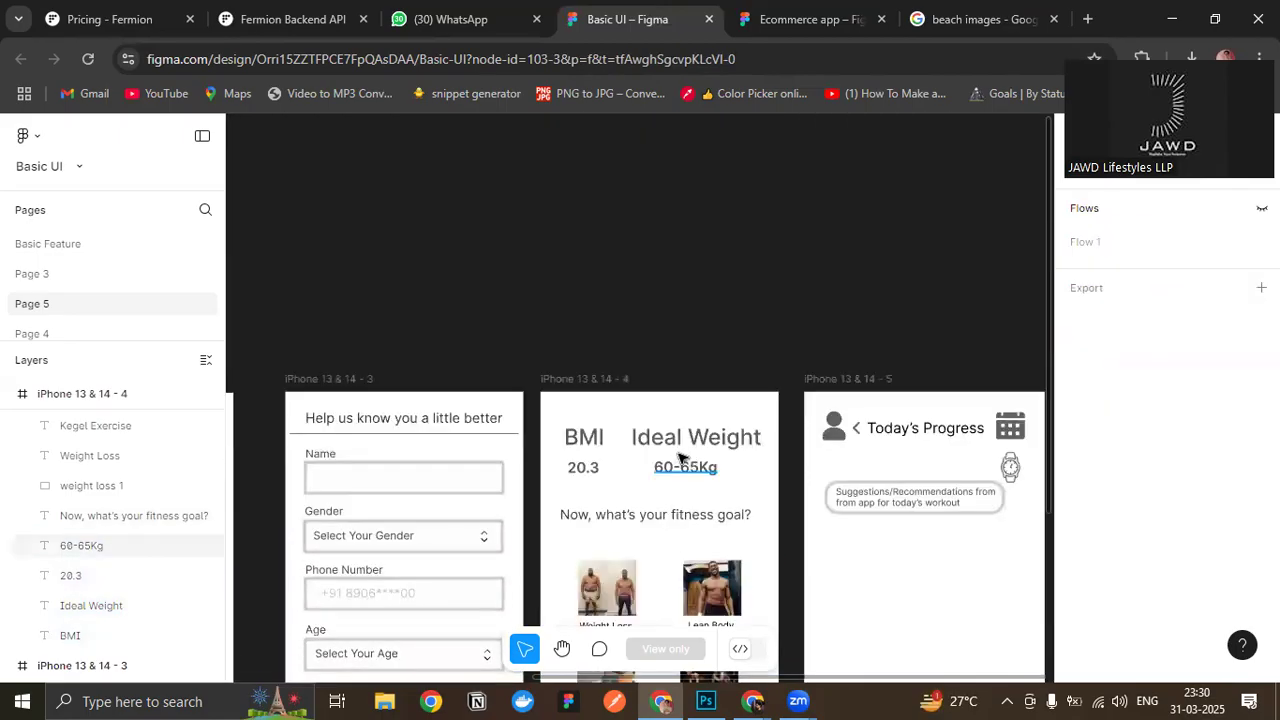
pyautogui.moveTo(320, 270); pyautogui.dragTo(984, 185)
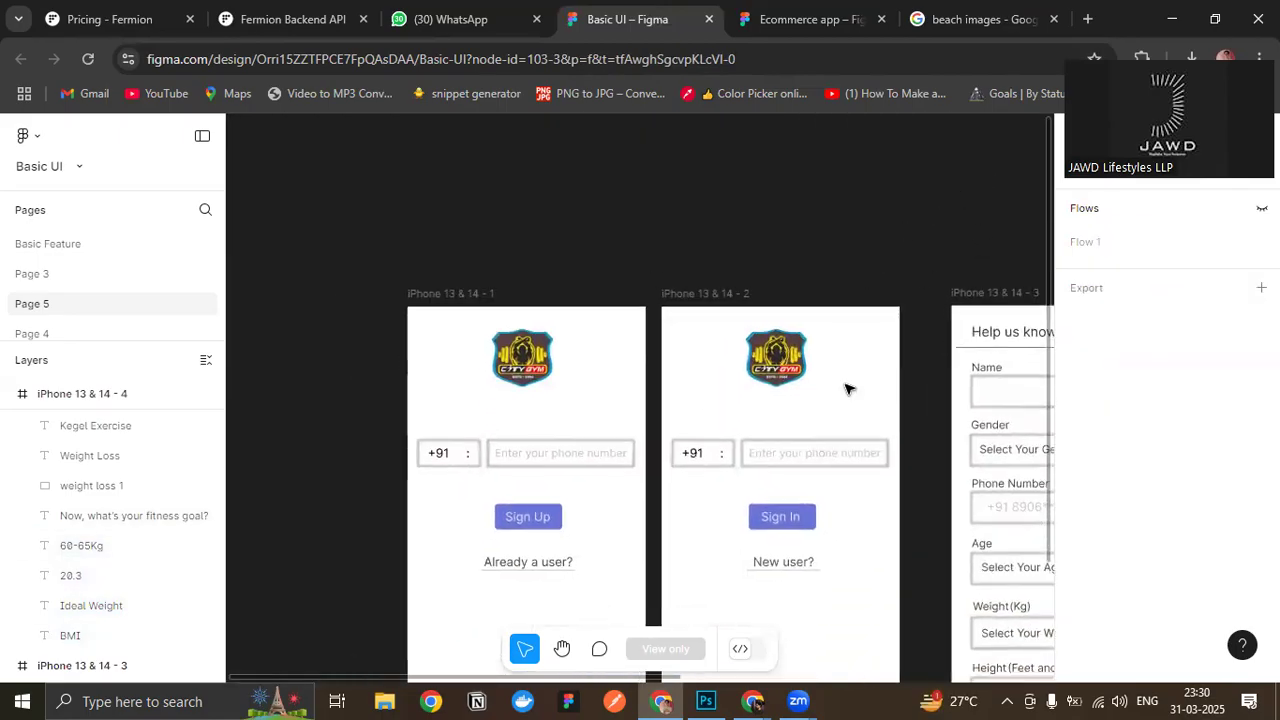
pyautogui.scroll(-3, 863, 483)
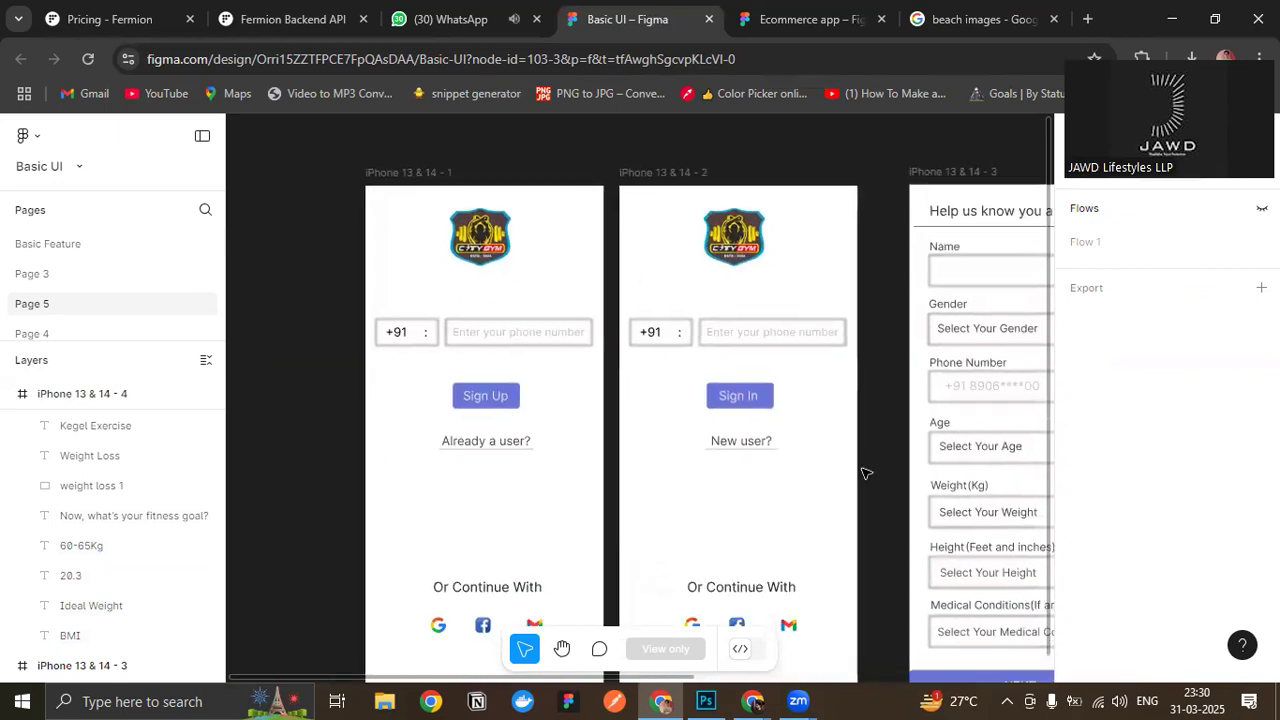
pyautogui.moveTo(384, 291); pyautogui.dragTo(591, 366)
pyautogui.click(577, 278)
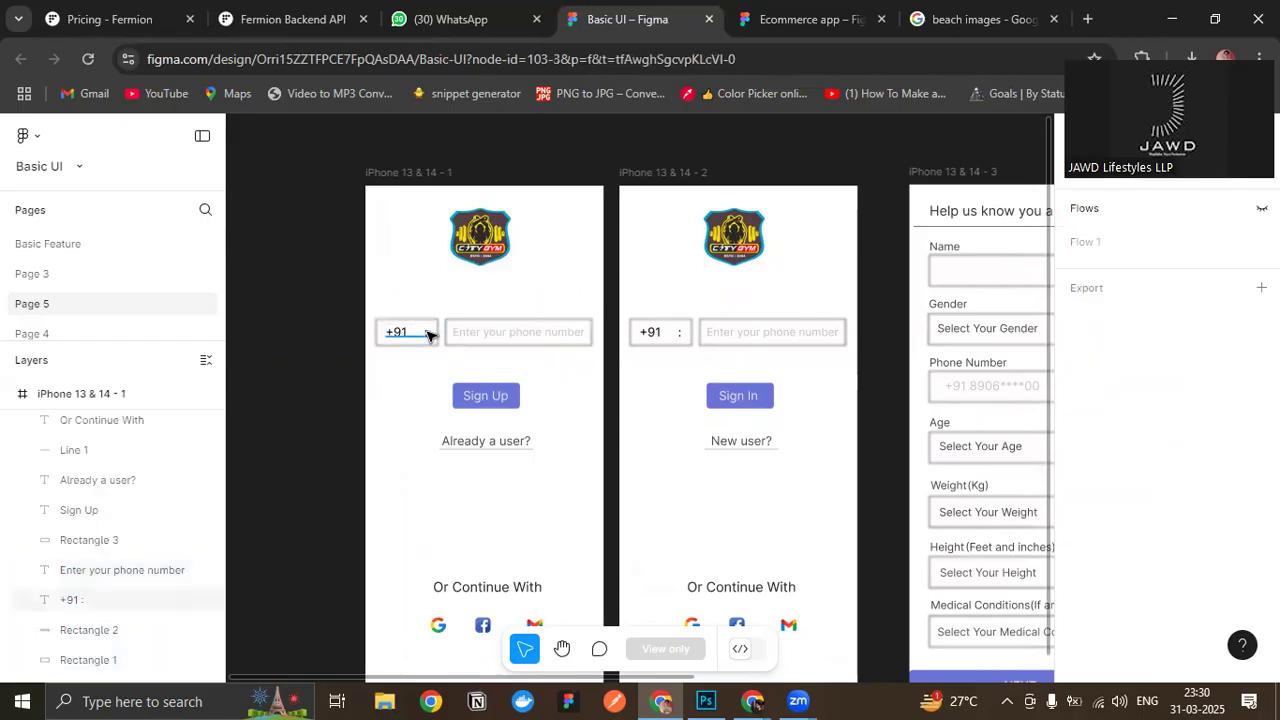
# - Select the Google, Facebook and Gmail icons below "Or Continue With" on the iPhone 13 & 14 - 2 frame
pyautogui.scroll(-1, 682, 278)
pyautogui.scroll(1, 676, 551)
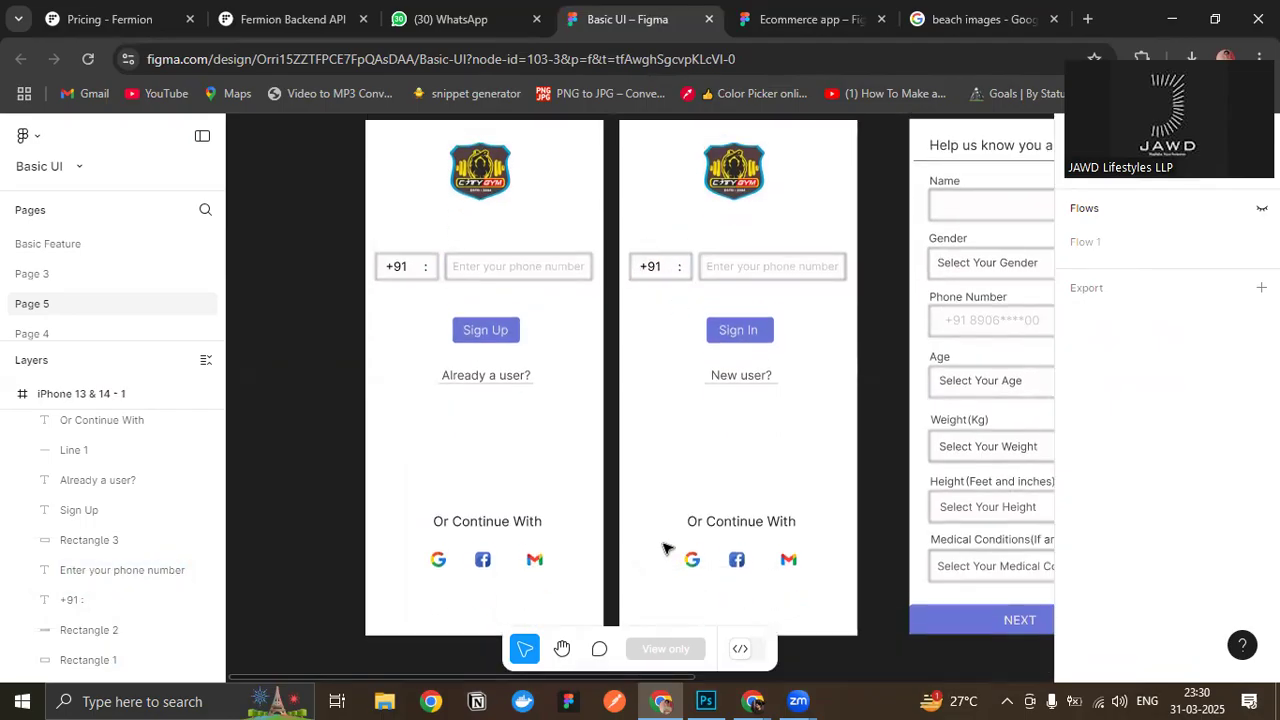
pyautogui.scroll(-1, 668, 541)
pyautogui.moveTo(668, 518); pyautogui.dragTo(829, 566)
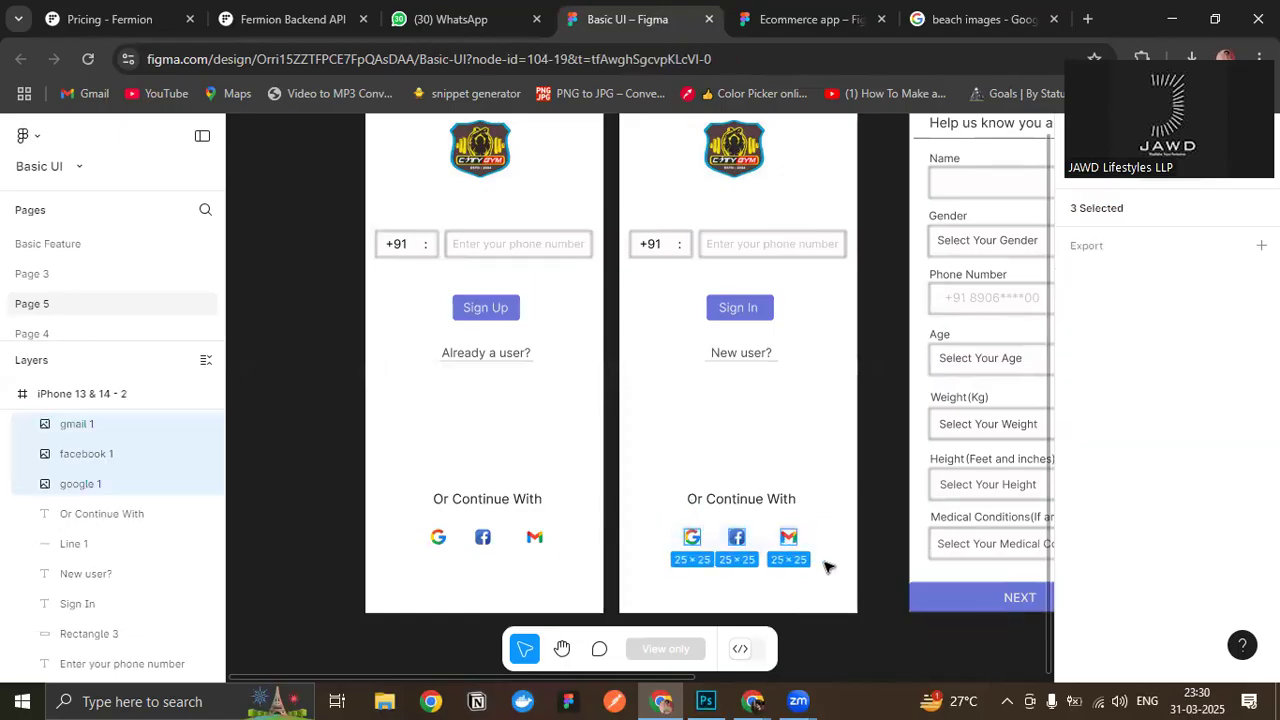
# - Deselect the social icons and review the flow of screens from sign-in through user details and fitness goal to Today's Progress
pyautogui.click(652, 491)
pyautogui.scroll(1, 658, 489)
pyautogui.scroll(1, 660, 490)
pyautogui.moveTo(753, 572); pyautogui.dragTo(393, 504)
pyautogui.moveTo(463, 429); pyautogui.dragTo(485, 470)
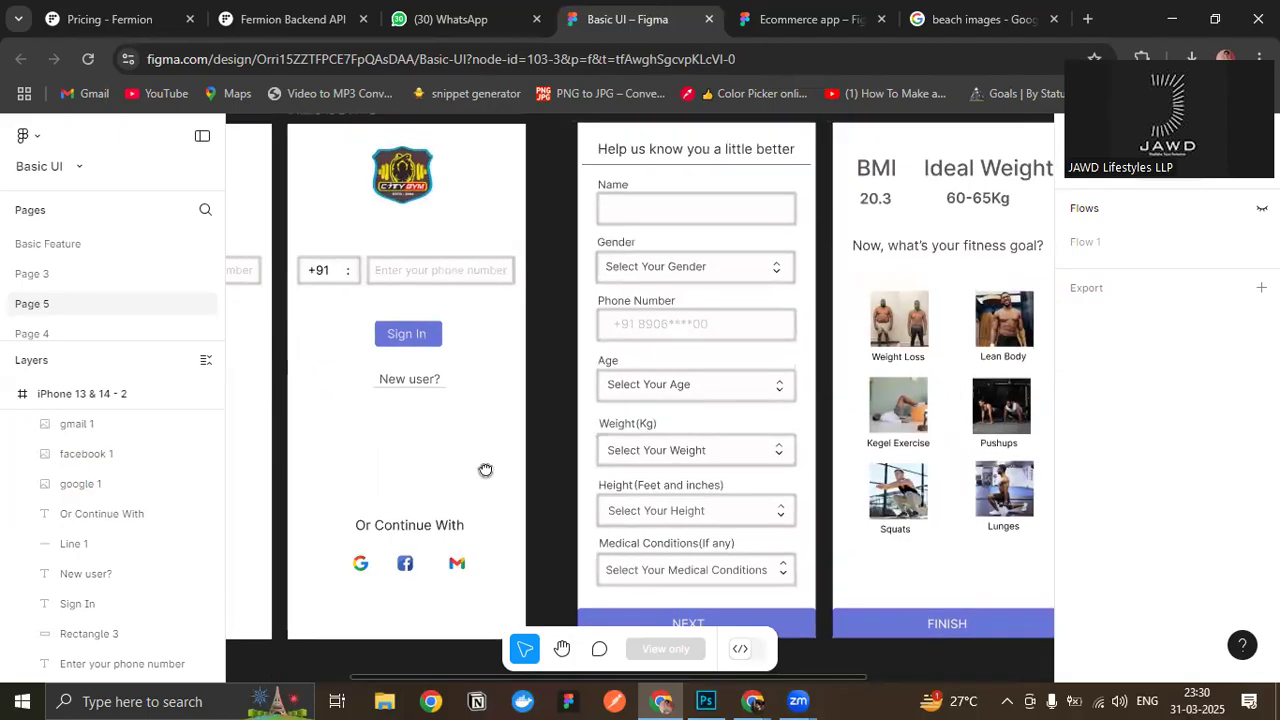
pyautogui.moveTo(545, 387); pyautogui.dragTo(405, 483)
pyautogui.moveTo(742, 614); pyautogui.dragTo(440, 388)
pyautogui.moveTo(607, 264); pyautogui.dragTo(616, 483)
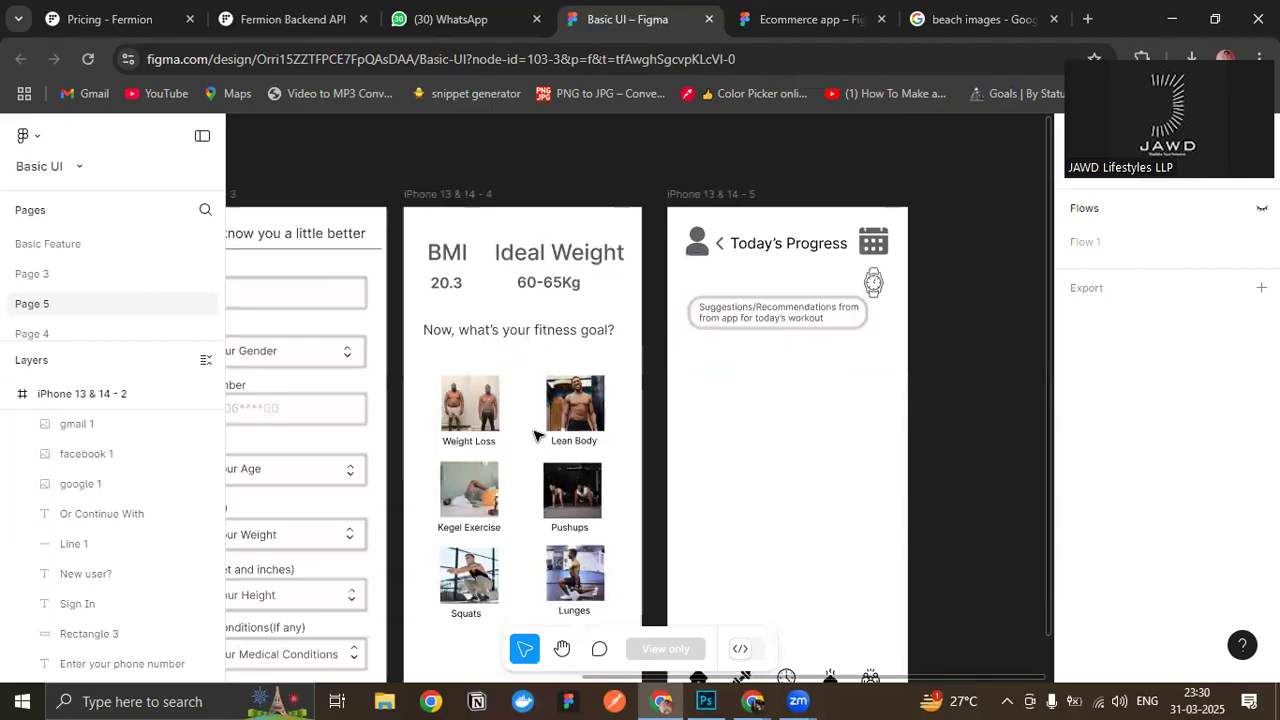
pyautogui.moveTo(509, 415); pyautogui.dragTo(521, 414)
pyautogui.moveTo(785, 505); pyautogui.dragTo(943, 432)
pyautogui.moveTo(668, 427); pyautogui.dragTo(869, 427)
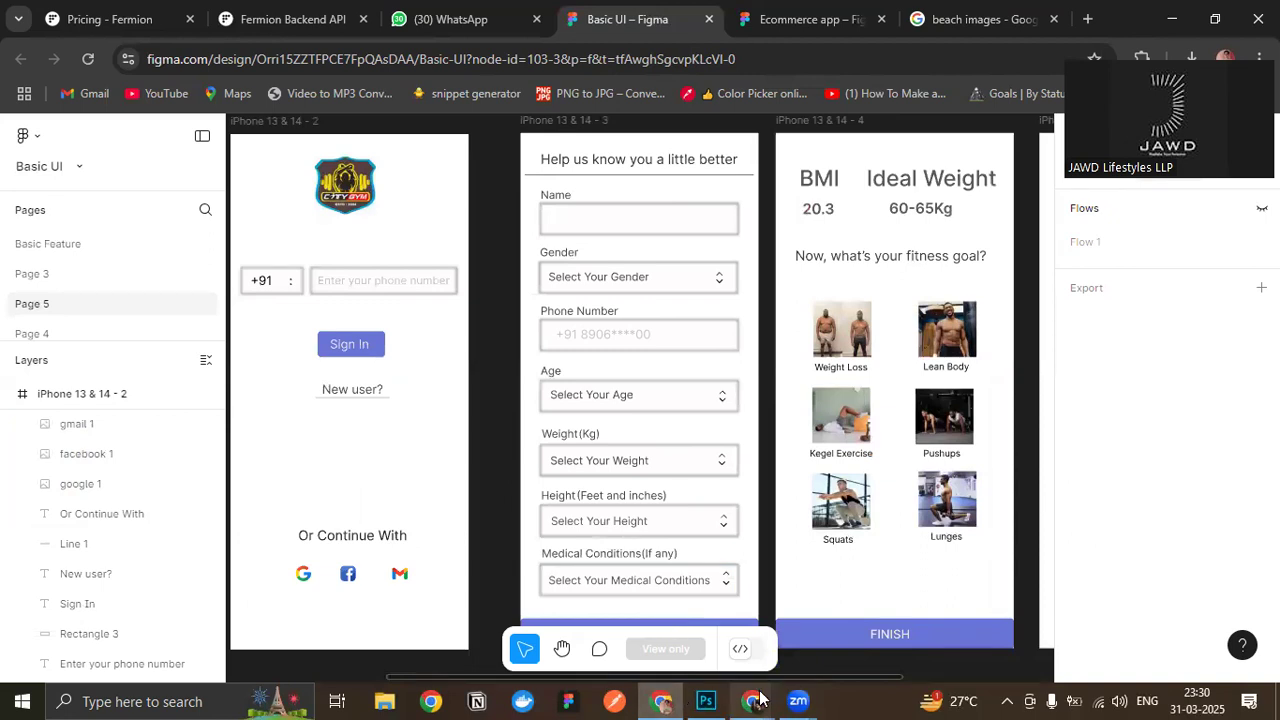
# - Switch to the Google Meet call window and view the participant tiles
pyautogui.moveTo(760, 700)
pyautogui.click(679, 545)
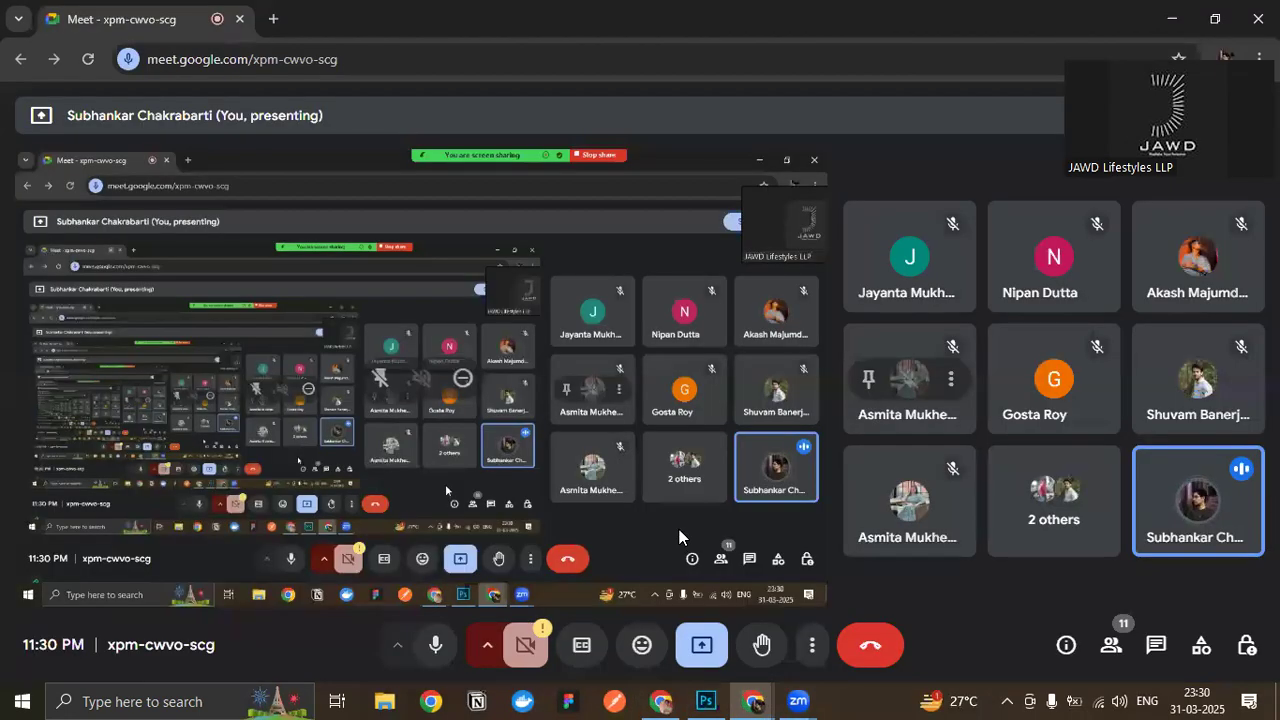
pyautogui.moveTo(852, 260)
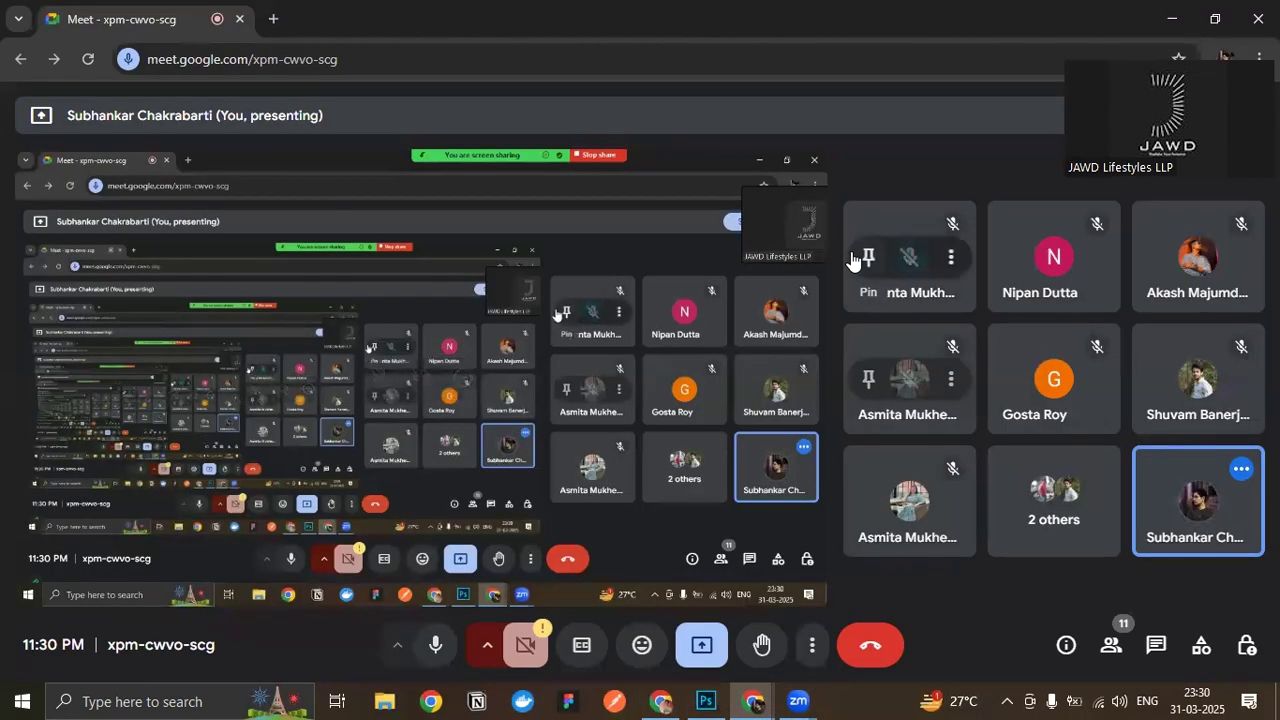